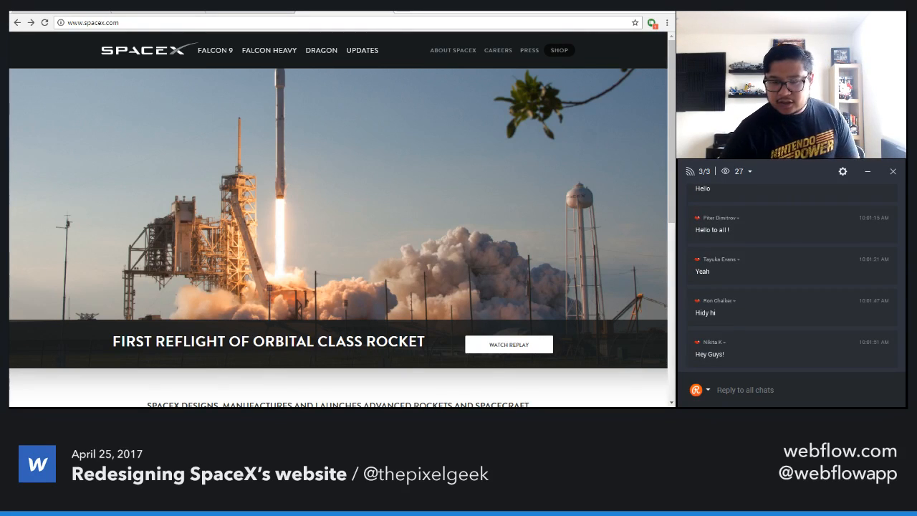
# - Look through the viewers' messages in the live stream chats
pyautogui.hotkey('alt', 'Tab')
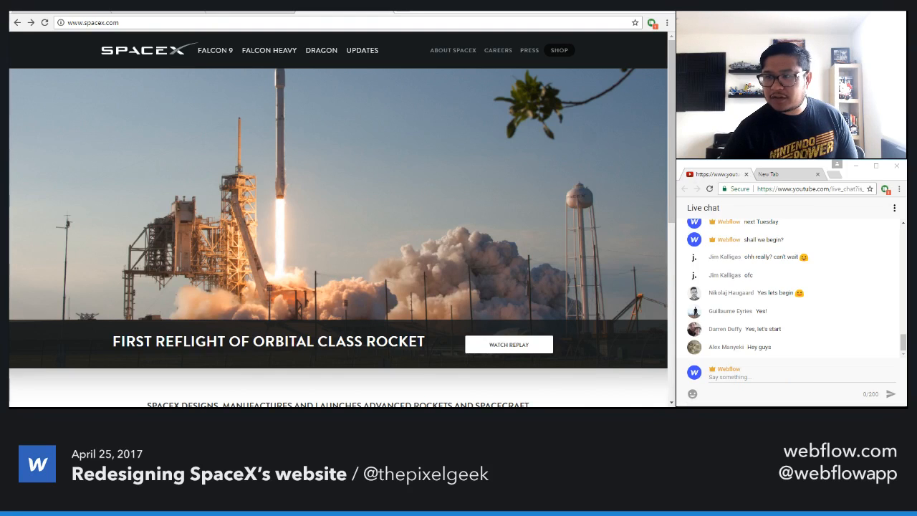
pyautogui.click(754, 376)
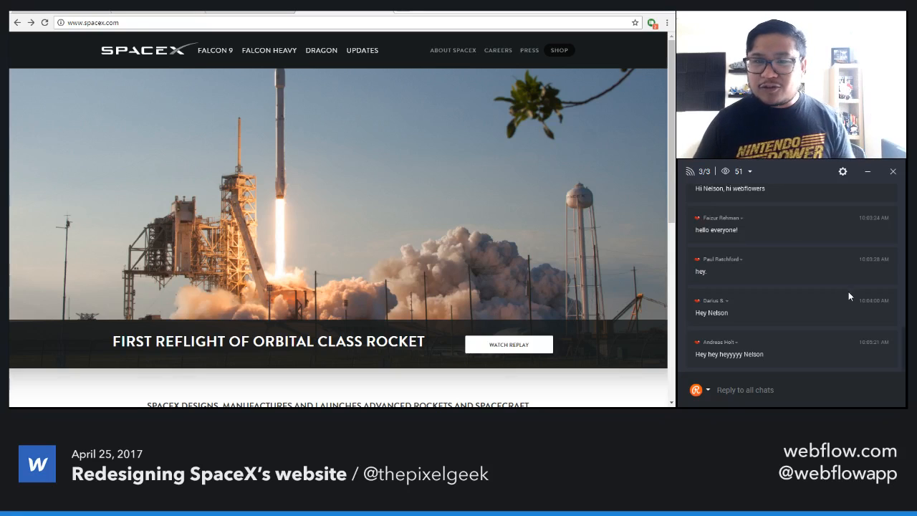
pyautogui.scroll(4, 798, 273)
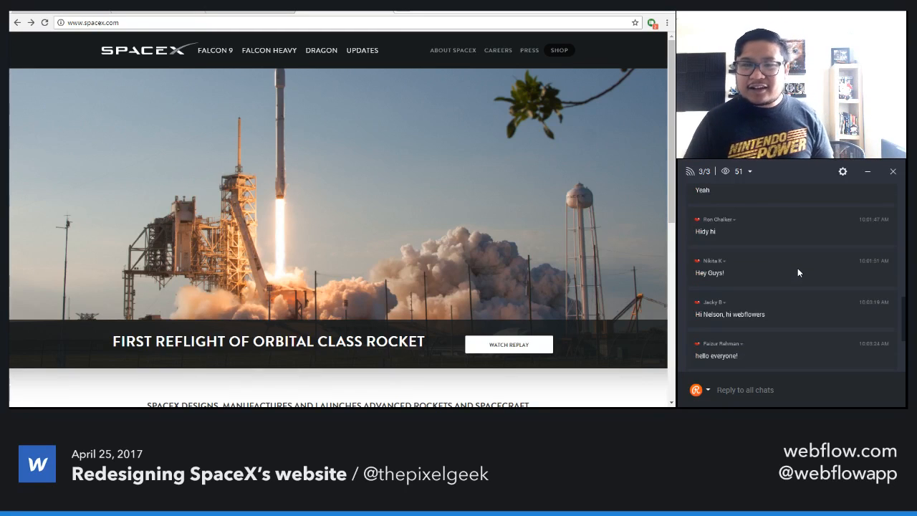
pyautogui.scroll(-4, 797, 272)
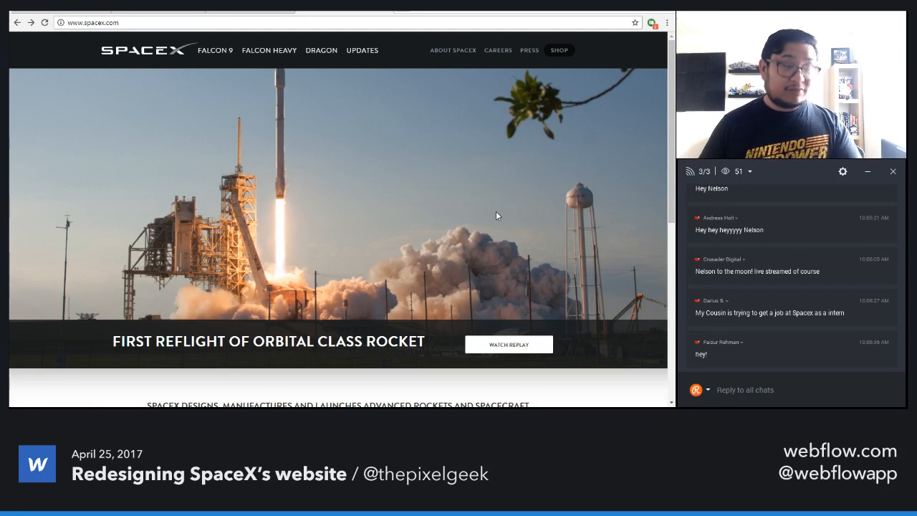
# - Examine the SpaceX homepage from the hero banner through the tagline and three feature cards to the footer
pyautogui.scroll(-2, 354, 212)
pyautogui.scroll(-1, 352, 212)
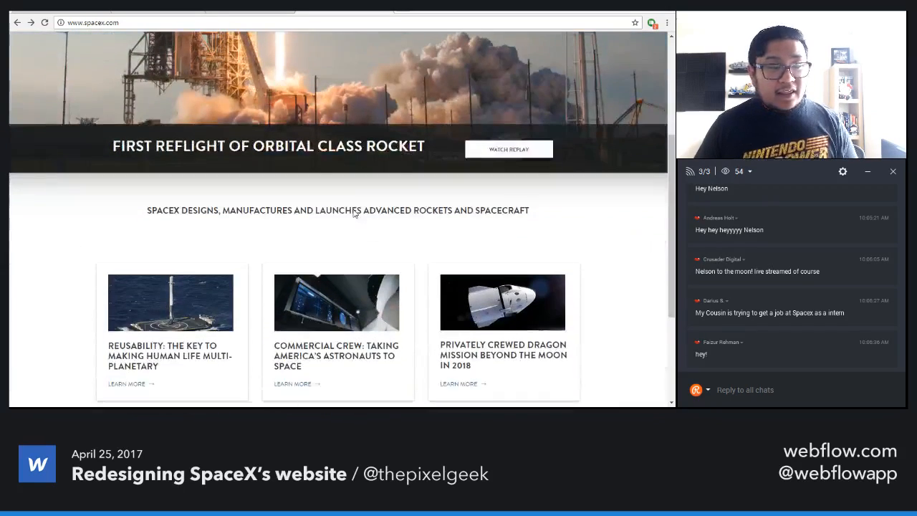
pyautogui.moveTo(558, 213); pyautogui.dragTo(151, 209)
pyautogui.click(147, 220)
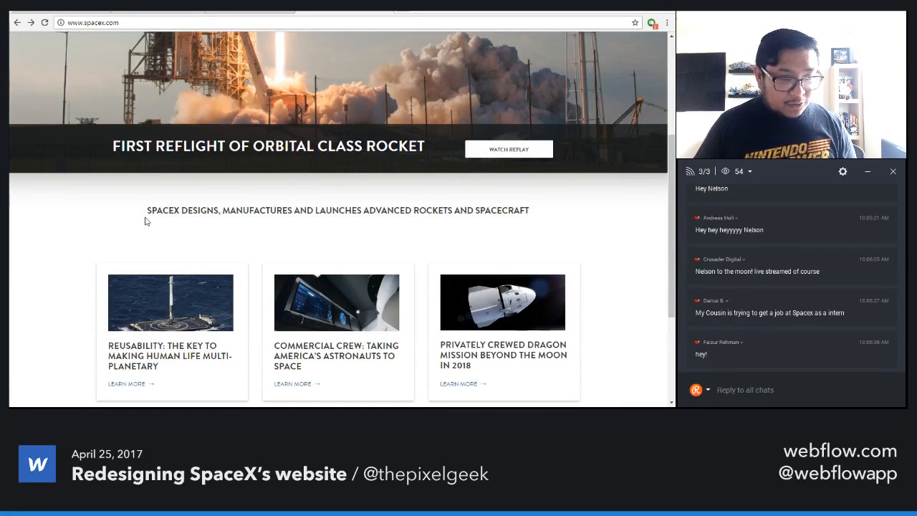
pyautogui.scroll(-2, 144, 216)
pyautogui.scroll(-1, 473, 220)
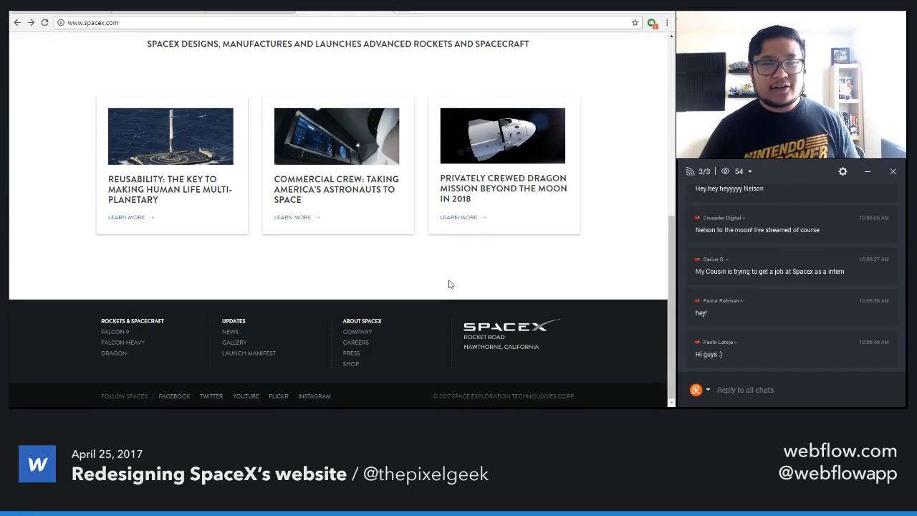
# - Open the Falcon 9 page and examine its hero, introduction text and Payload section
pyautogui.scroll(6, 449, 281)
pyautogui.click(220, 51)
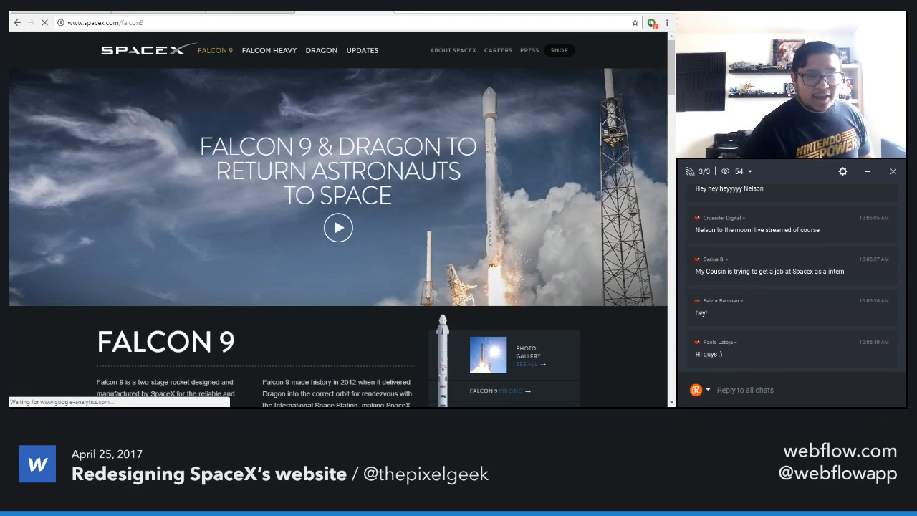
pyautogui.scroll(-2, 305, 255)
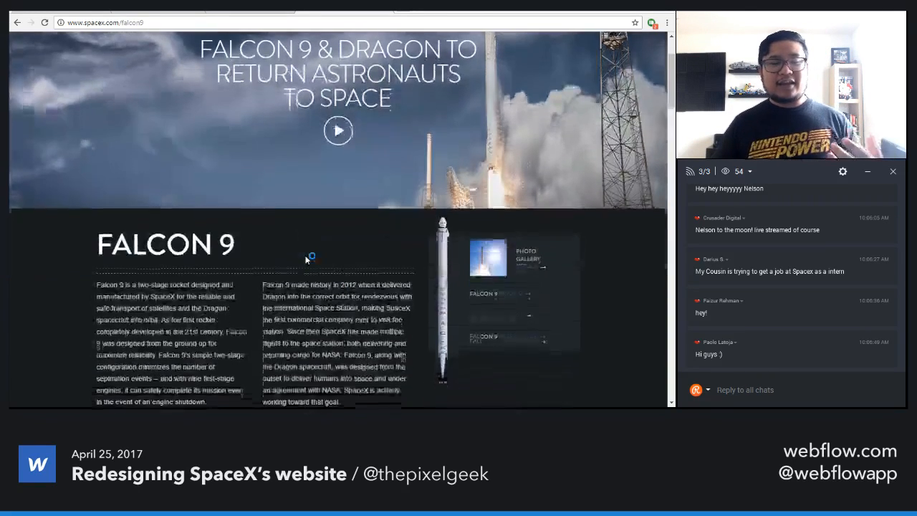
pyautogui.scroll(-2, 305, 255)
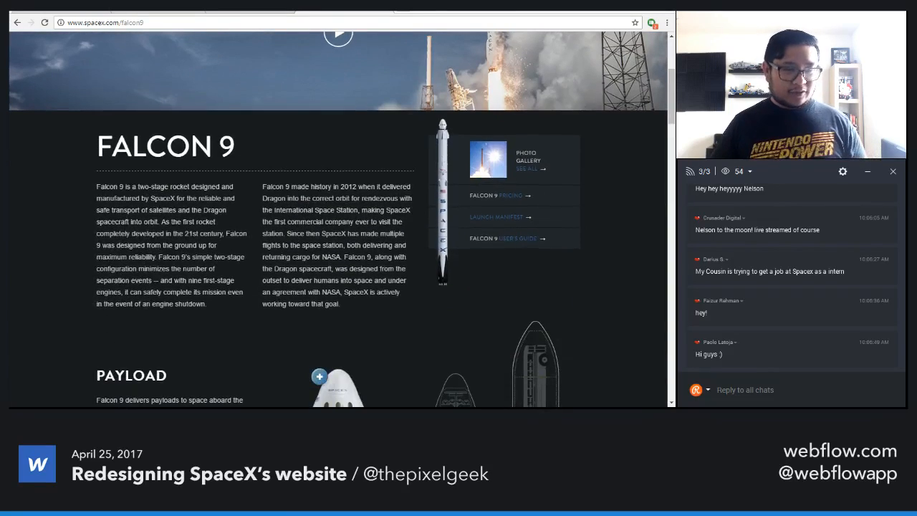
pyautogui.scroll(-3, 168, 248)
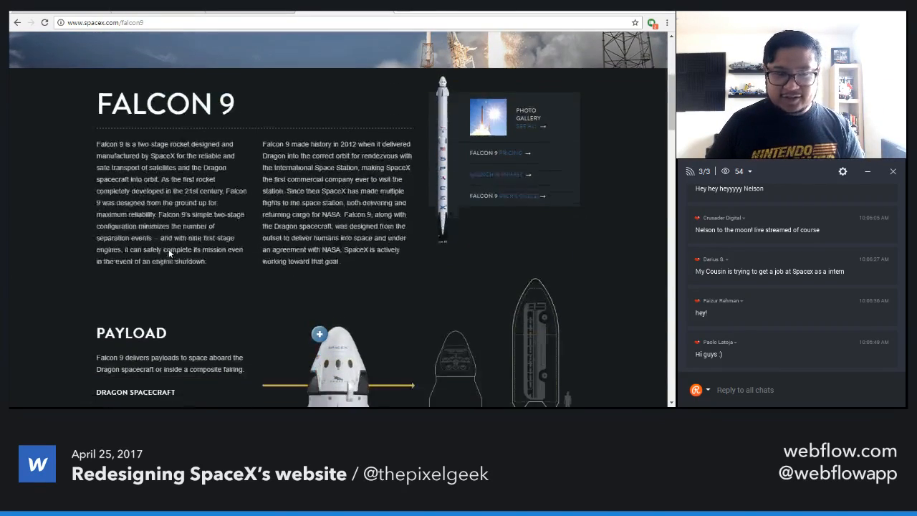
pyautogui.scroll(-2, 169, 249)
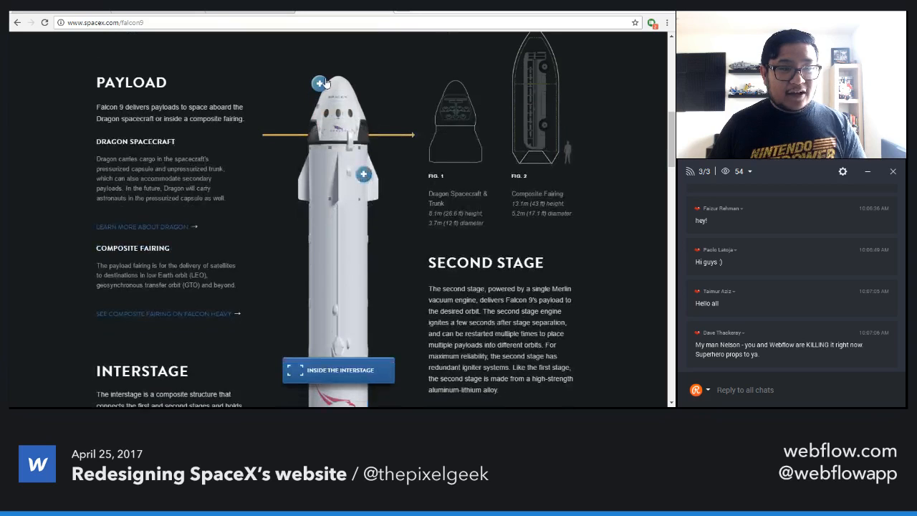
# - View and close the Dragon Spacecraft and Dragon Trunk tech spotlights on the rocket illustration
pyautogui.click(319, 83)
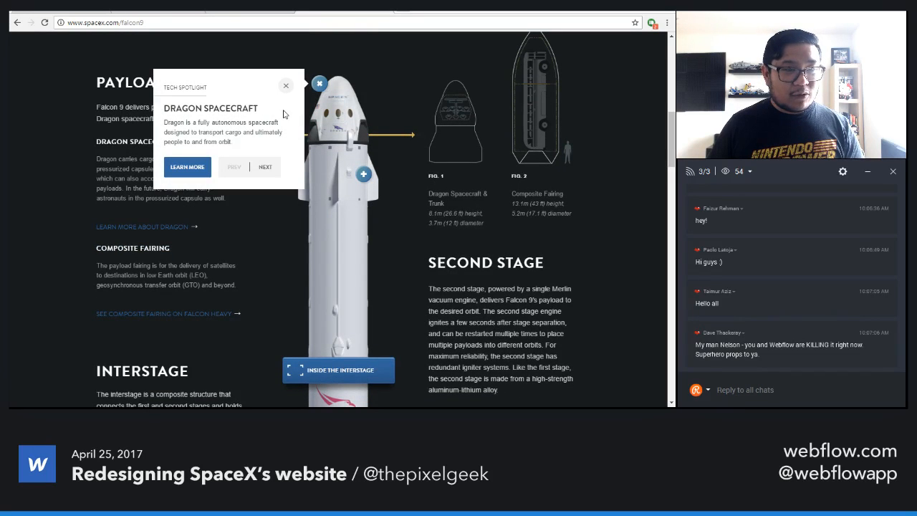
pyautogui.click(321, 85)
pyautogui.click(364, 175)
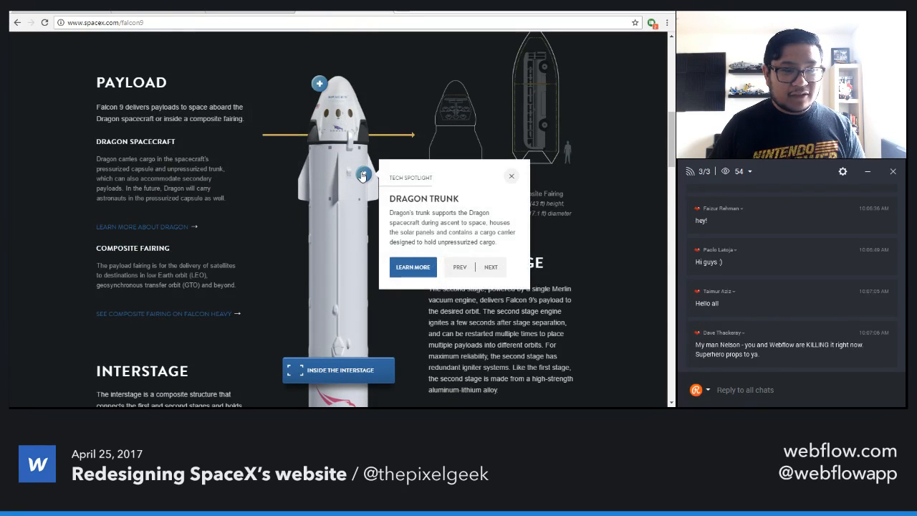
pyautogui.click(364, 175)
pyautogui.scroll(1, 448, 132)
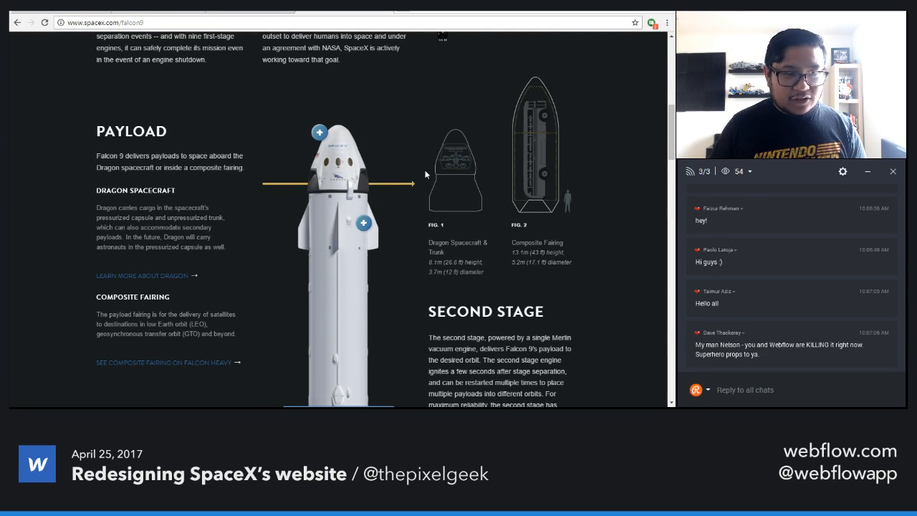
# - Open the interstage detail view, compare the Merlin Vacuum Engine's inside and outside views, and close it
pyautogui.scroll(-2, 426, 193)
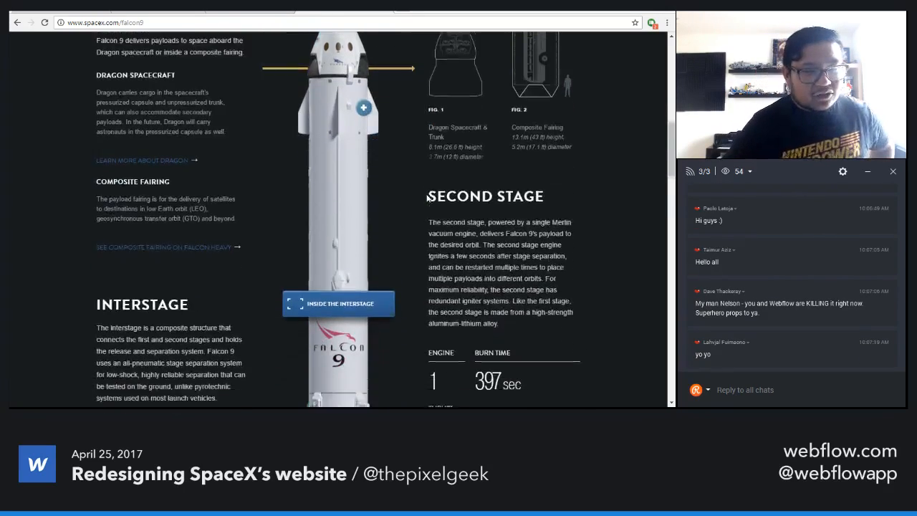
pyautogui.scroll(-3, 426, 193)
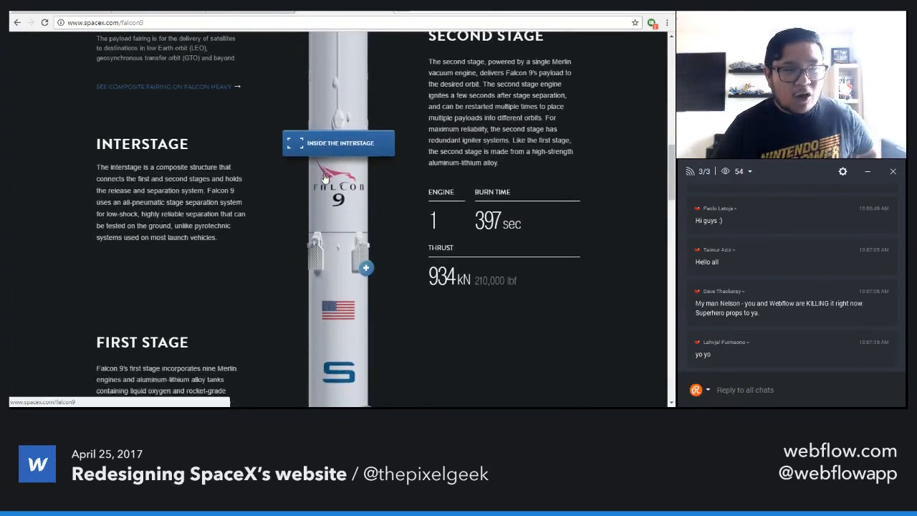
pyautogui.click(324, 177)
pyautogui.click(368, 292)
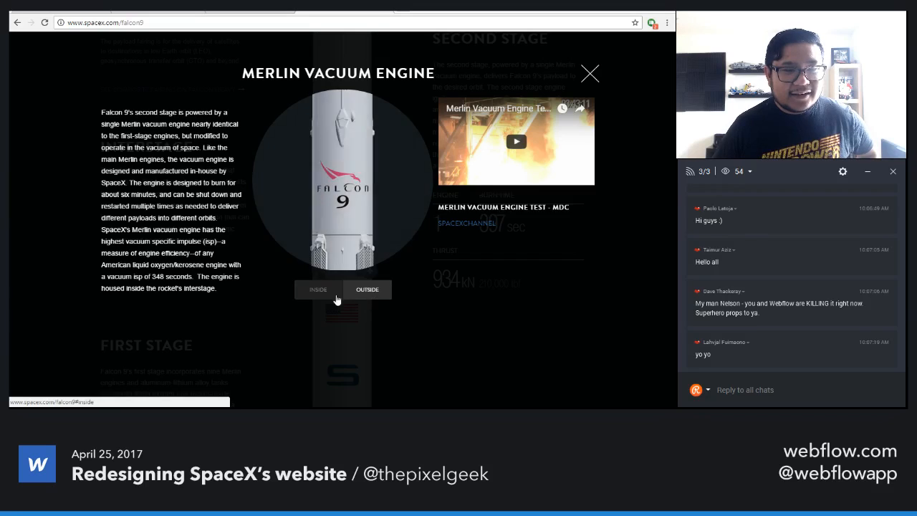
pyautogui.click(318, 294)
pyautogui.click(366, 292)
pyautogui.click(320, 292)
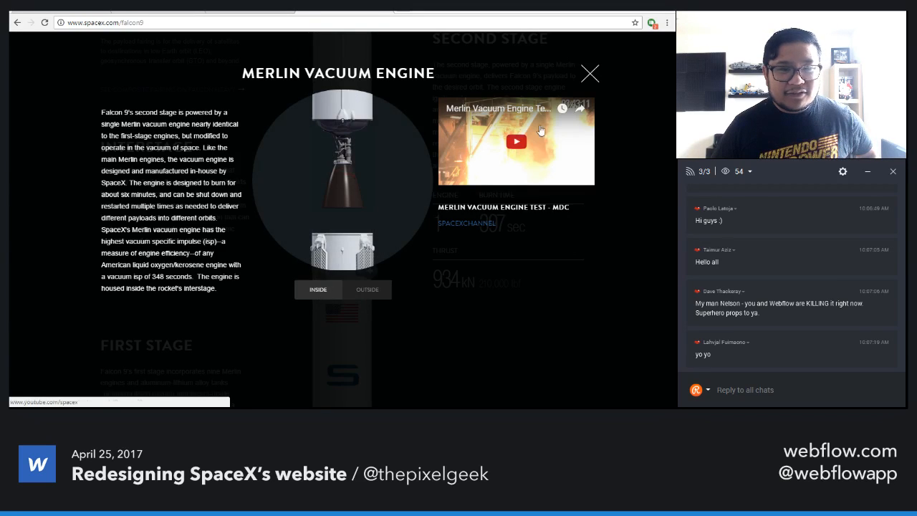
pyautogui.click(589, 75)
# - View the Grid Fins and Falcon 9 Structure tech spotlights on the rocket's first stage
pyautogui.scroll(-2, 409, 277)
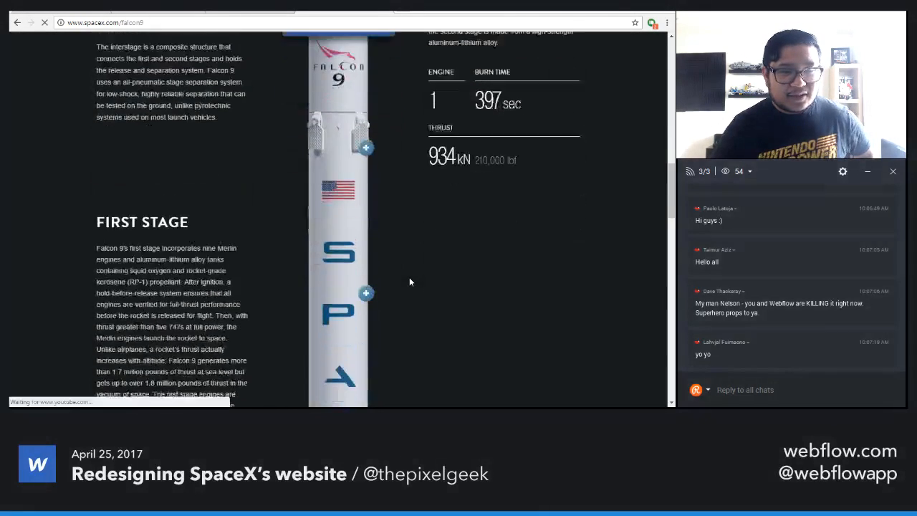
pyautogui.click(365, 124)
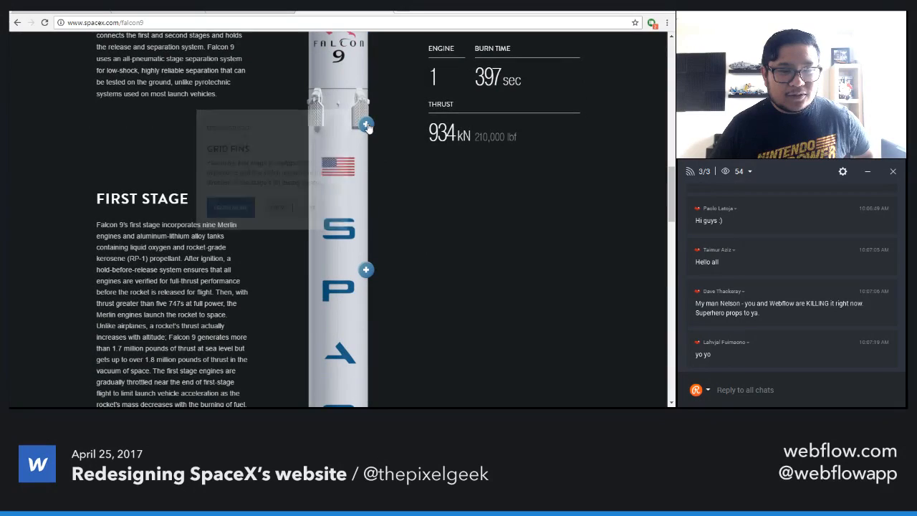
pyautogui.click(365, 271)
# - View the tech spotlights around the rocket's base, including Merlin Engine and Landing Legs
pyautogui.scroll(-5, 389, 316)
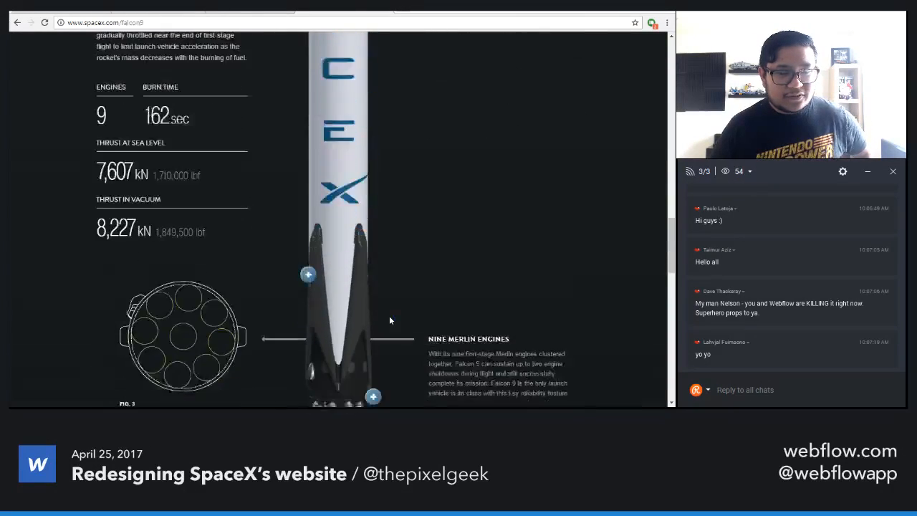
pyautogui.scroll(-2, 389, 317)
pyautogui.click(372, 256)
pyautogui.click(324, 274)
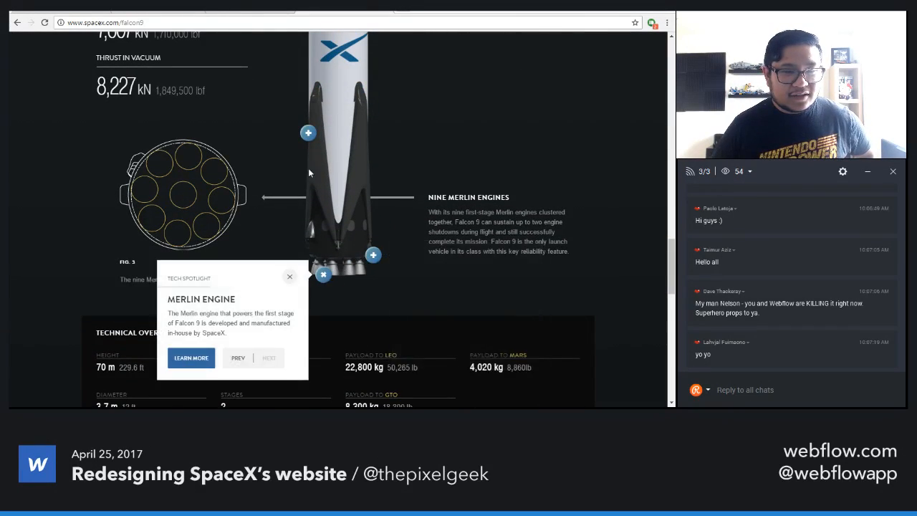
pyautogui.click(308, 132)
# - Go back and forth between the neighbouring tech spotlights and close the Landing Legs one
pyautogui.click(254, 234)
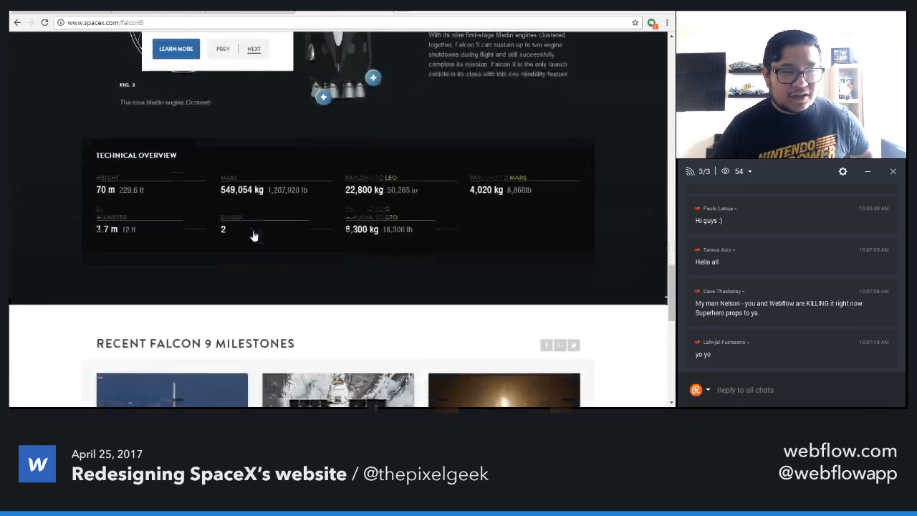
pyautogui.click(464, 158)
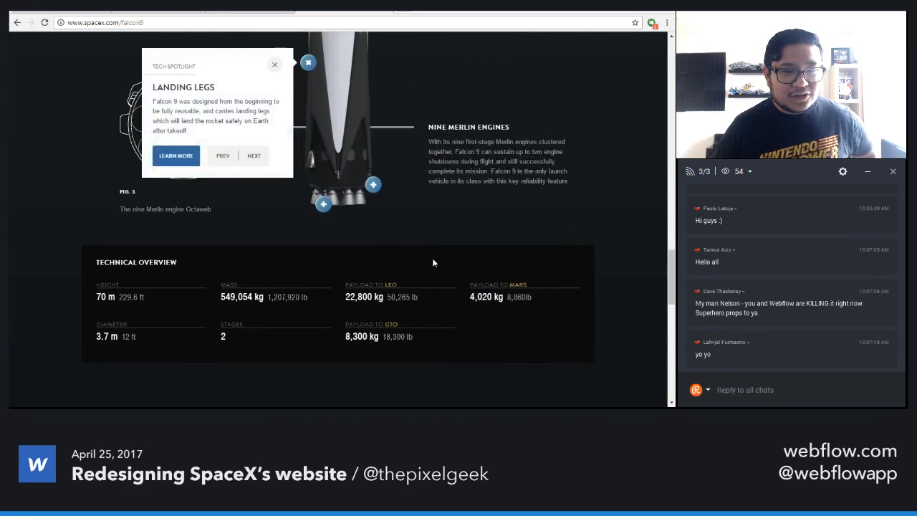
pyautogui.click(224, 156)
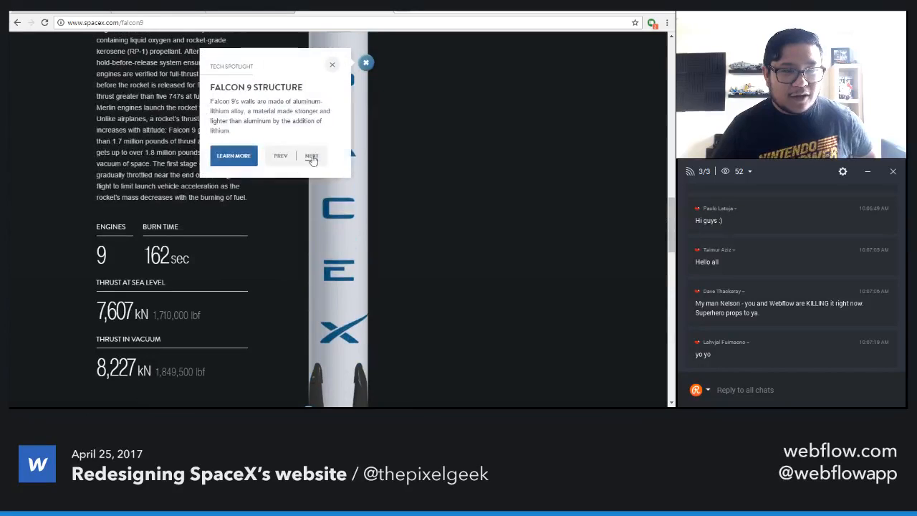
pyautogui.click(311, 156)
pyautogui.click(308, 64)
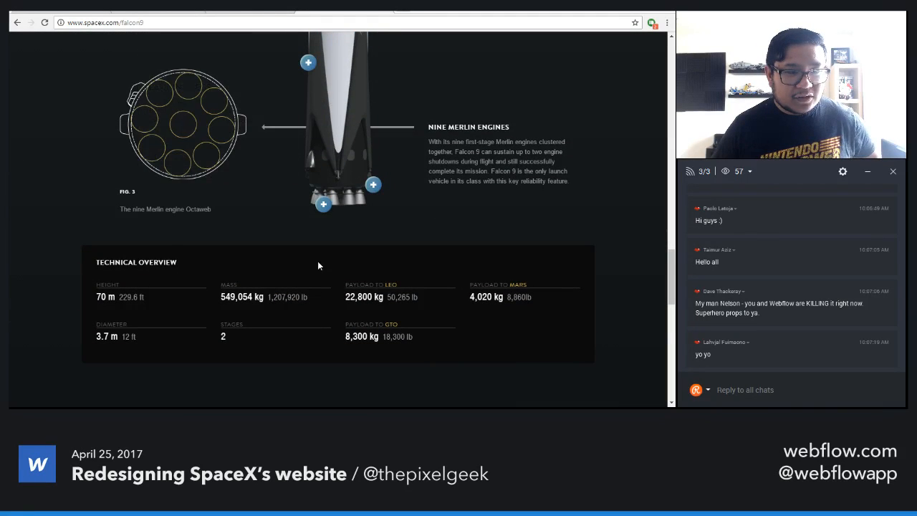
# - Examine the Falcon 9 page's technical overview, recent milestones, updates and gallery down to the footer
pyautogui.scroll(-2, 316, 261)
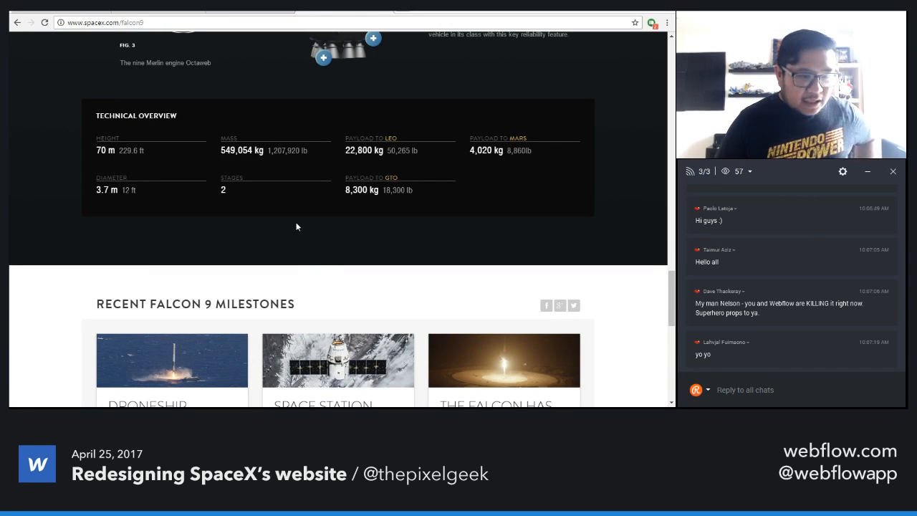
pyautogui.scroll(-4, 296, 226)
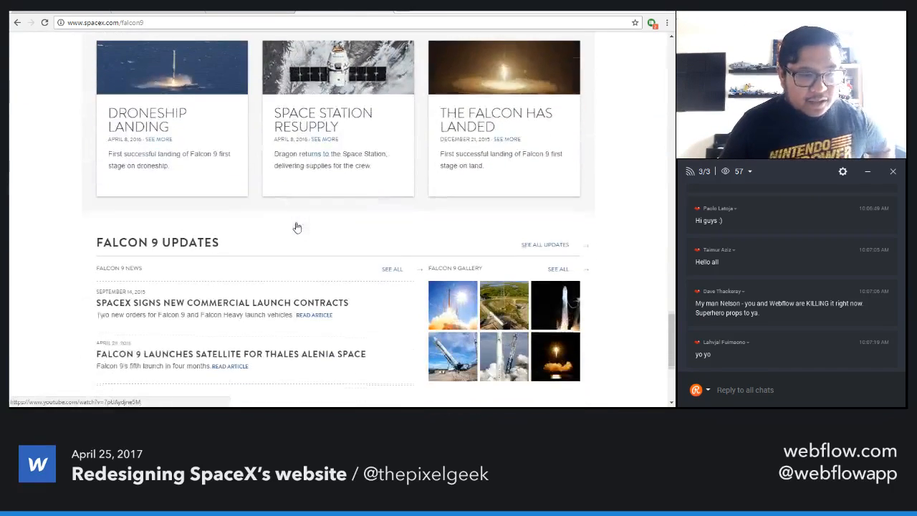
pyautogui.scroll(-3, 298, 228)
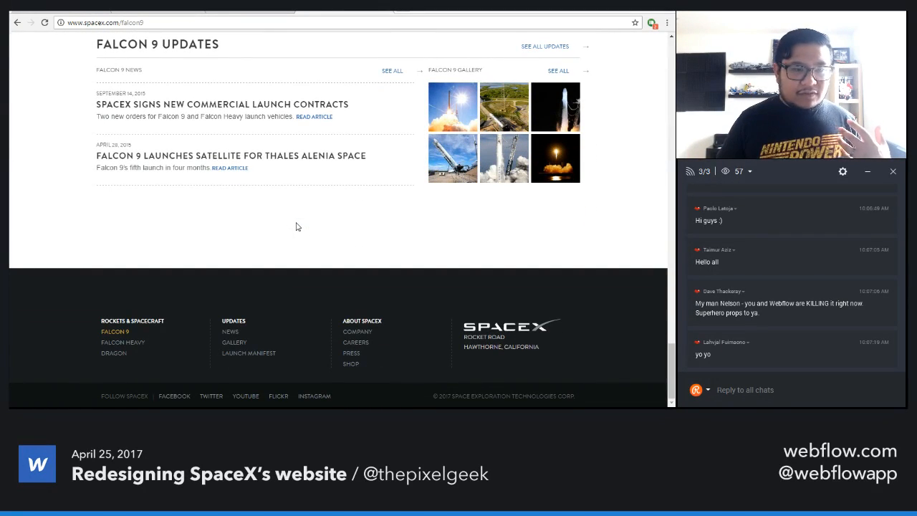
pyautogui.scroll(2, 296, 227)
pyautogui.scroll(-2, 296, 227)
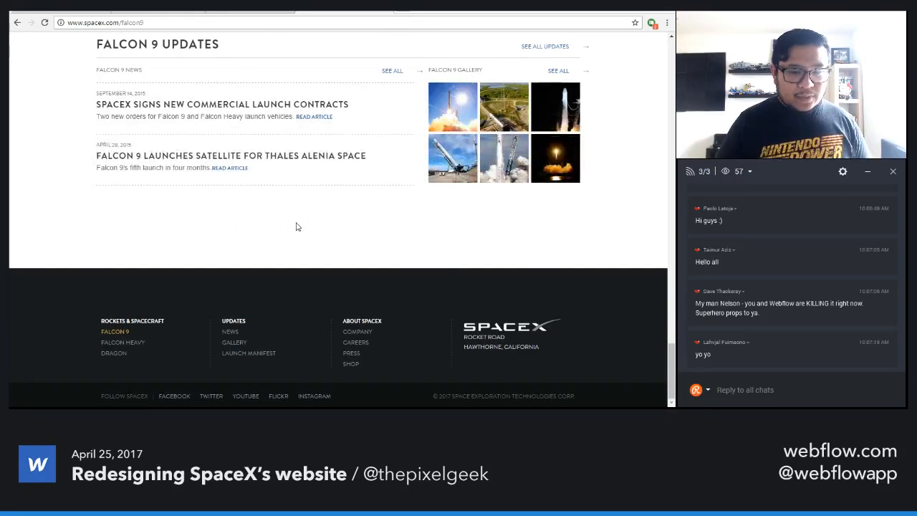
pyautogui.scroll(1, 297, 227)
pyautogui.scroll(-1, 298, 227)
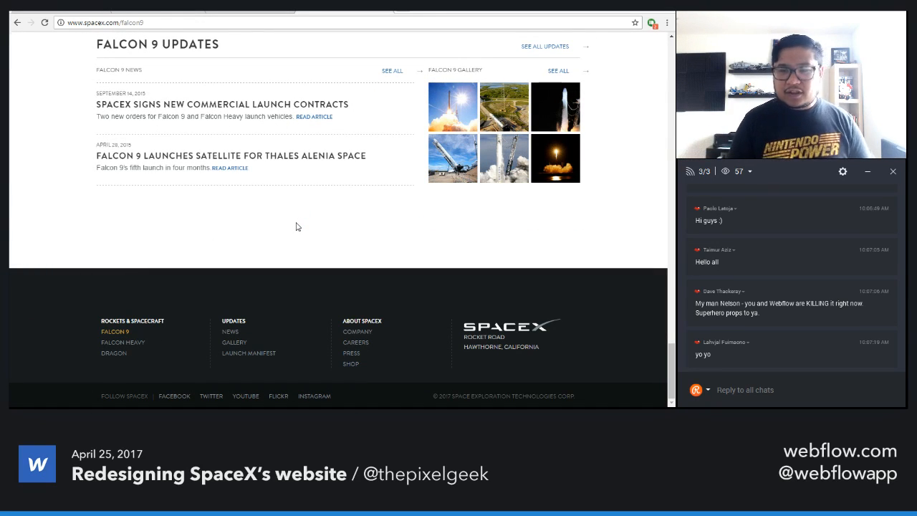
# - Open the Falcon Heavy page and examine its payload, second stage and first stage sections down to the engines
pyautogui.scroll(20, 296, 227)
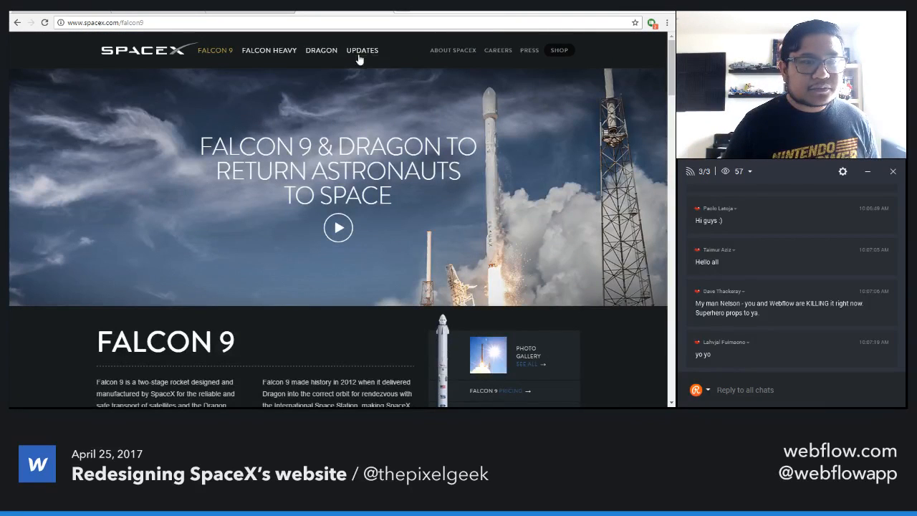
pyautogui.click(275, 53)
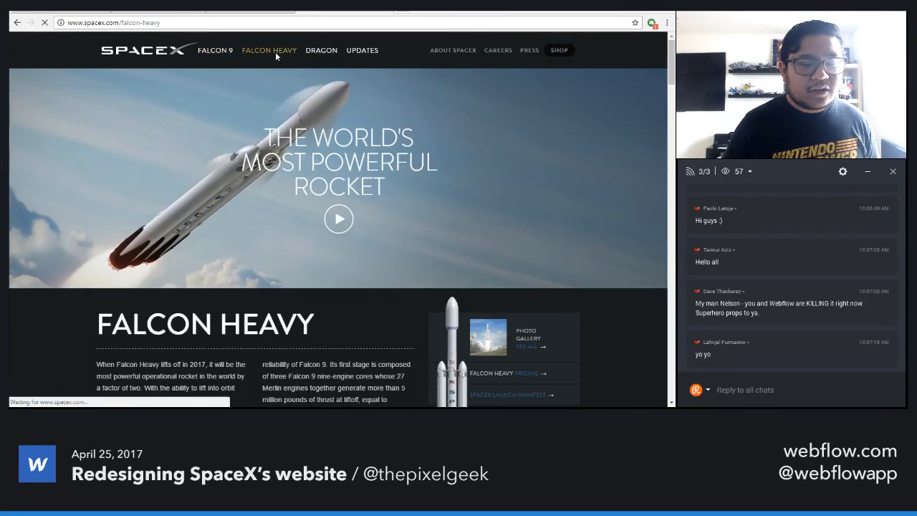
pyautogui.scroll(-8, 559, 184)
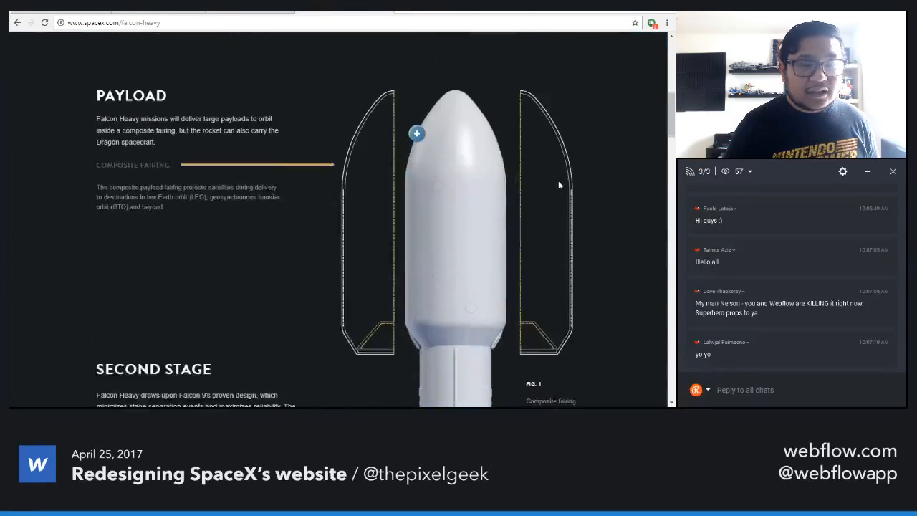
pyautogui.scroll(2, 558, 185)
pyautogui.scroll(-3, 559, 185)
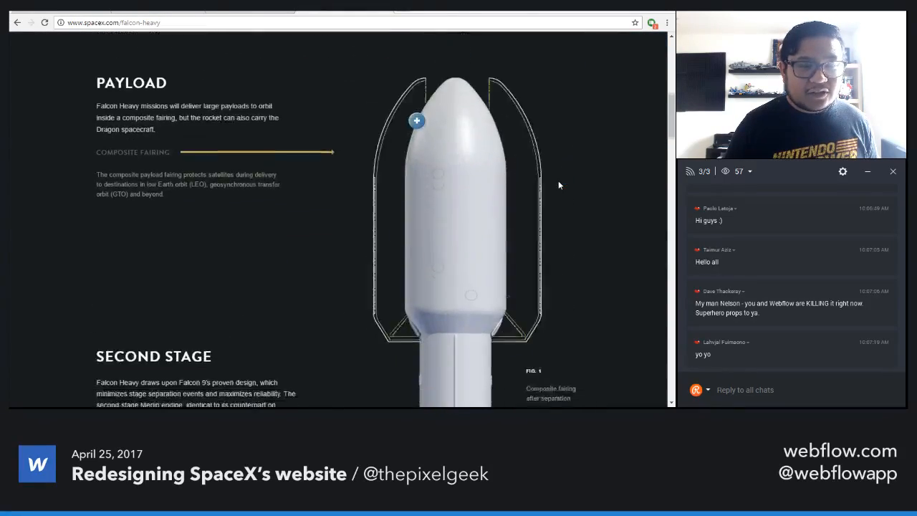
pyautogui.scroll(-7, 558, 184)
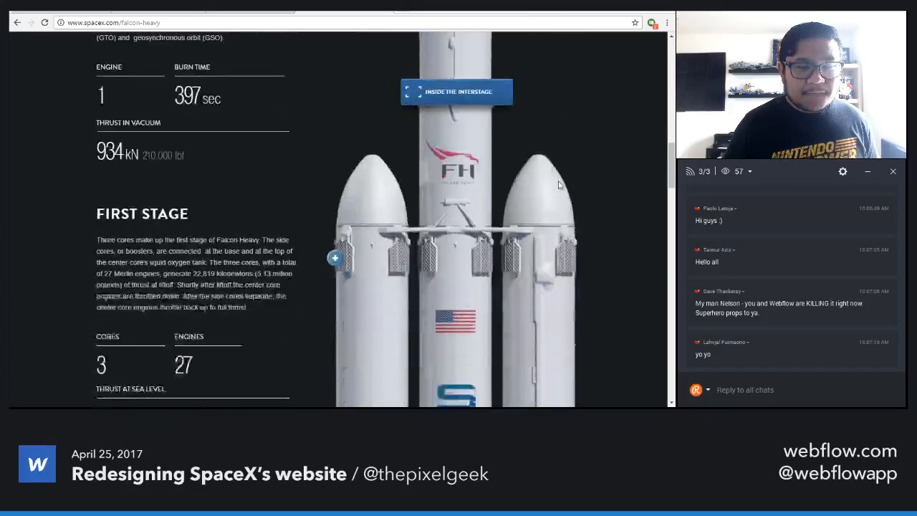
pyautogui.scroll(-7, 558, 185)
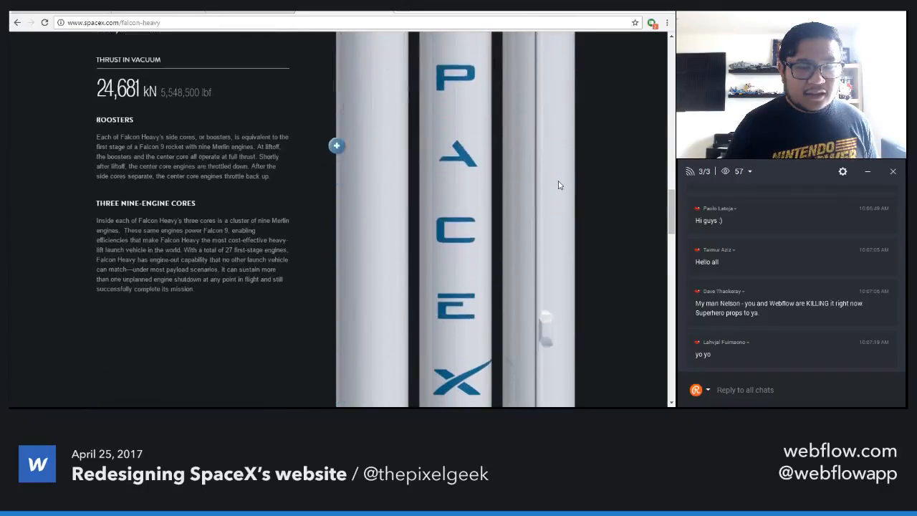
pyautogui.scroll(-5, 559, 185)
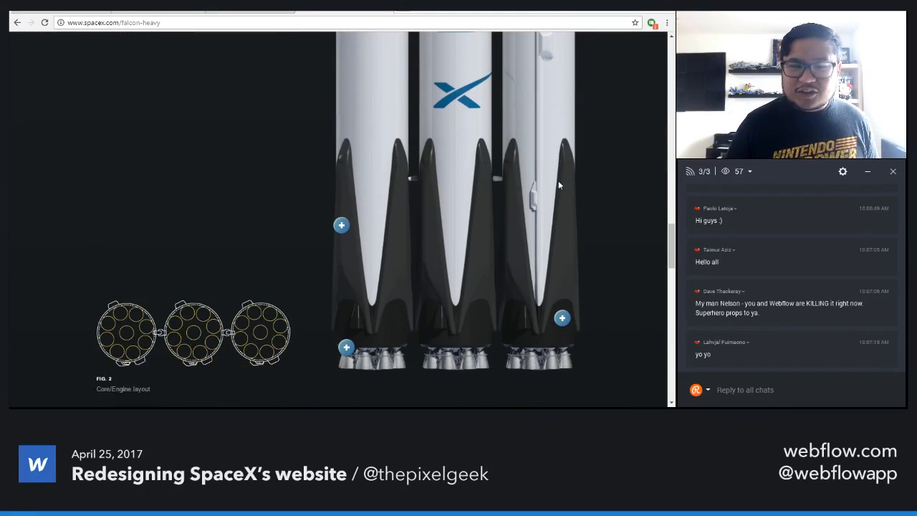
pyautogui.scroll(5, 560, 185)
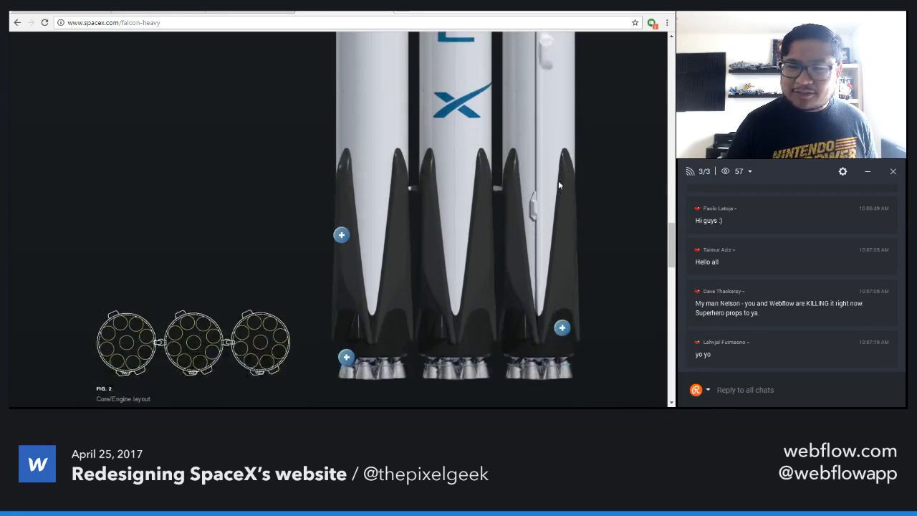
pyautogui.scroll(5, 558, 185)
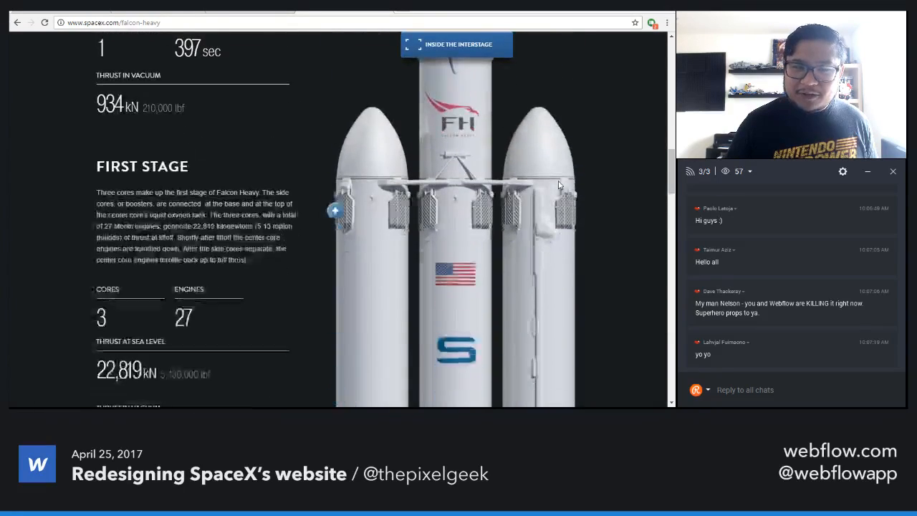
pyautogui.scroll(5, 559, 185)
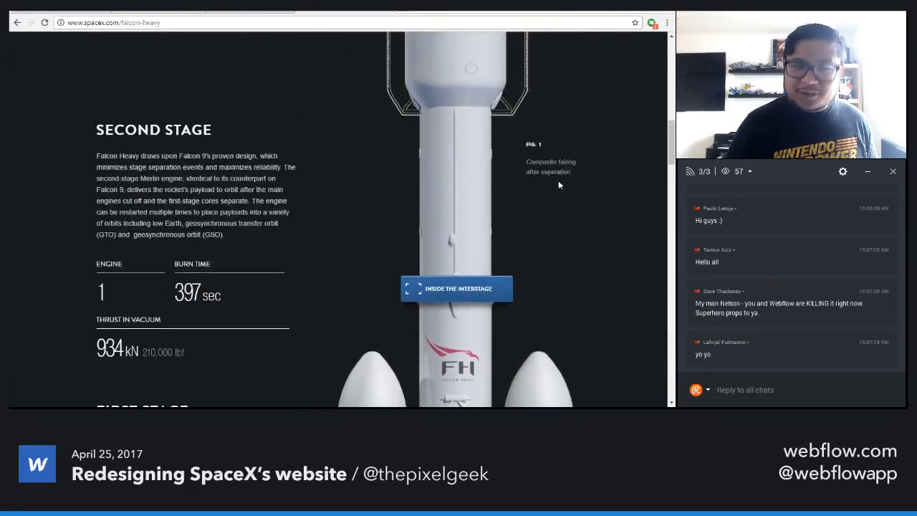
# - Open the Dragon page and examine its introduction, payload overview and pressurized section
pyautogui.scroll(5, 558, 185)
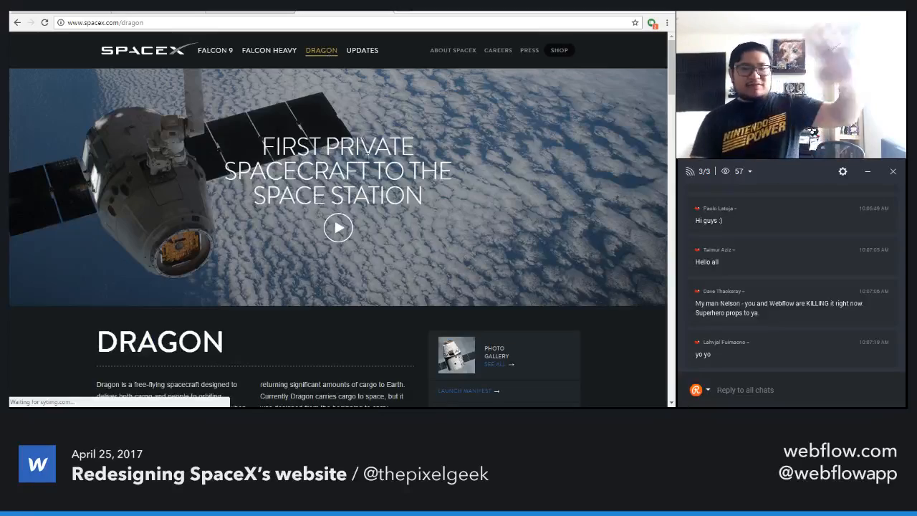
pyautogui.scroll(-3, 372, 208)
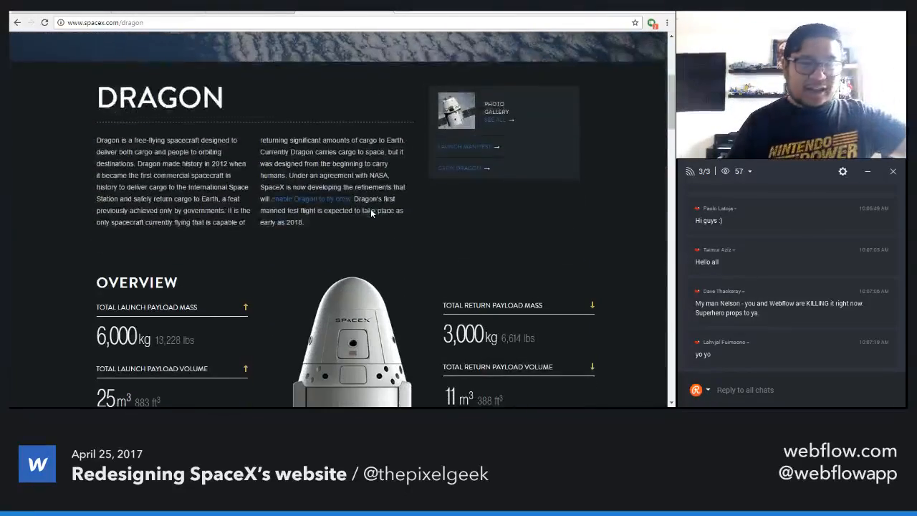
pyautogui.scroll(-4, 371, 213)
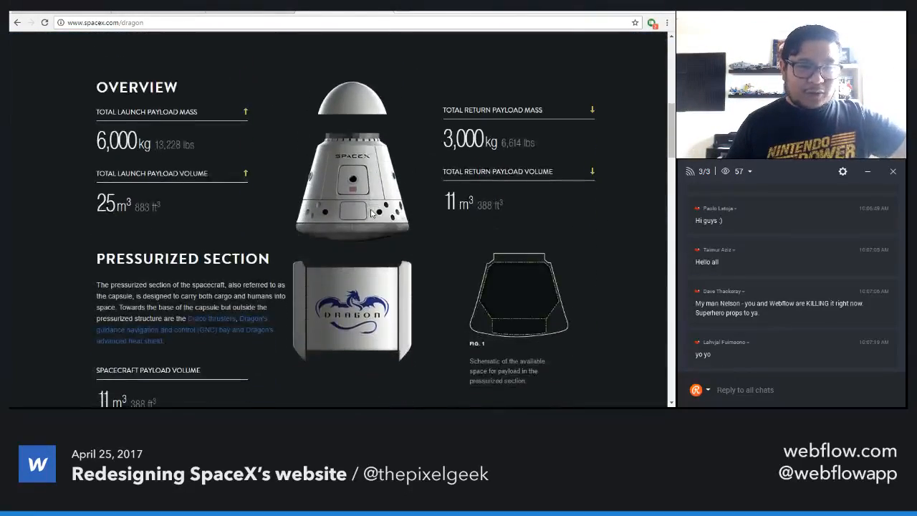
# - Return to the SpaceX homepage and look over its launch hero banner and the area just below it
pyautogui.moveTo(671, 144); pyautogui.dragTo(664, 64)
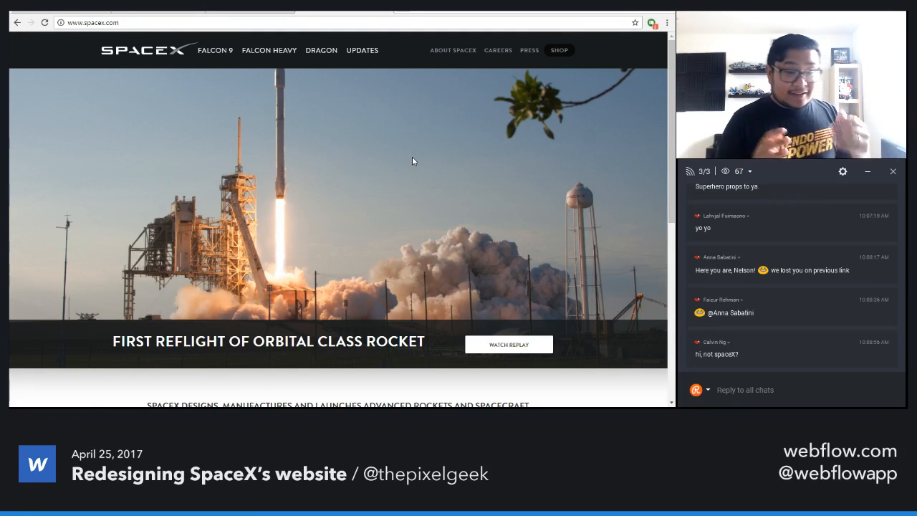
pyautogui.scroll(-1, 412, 161)
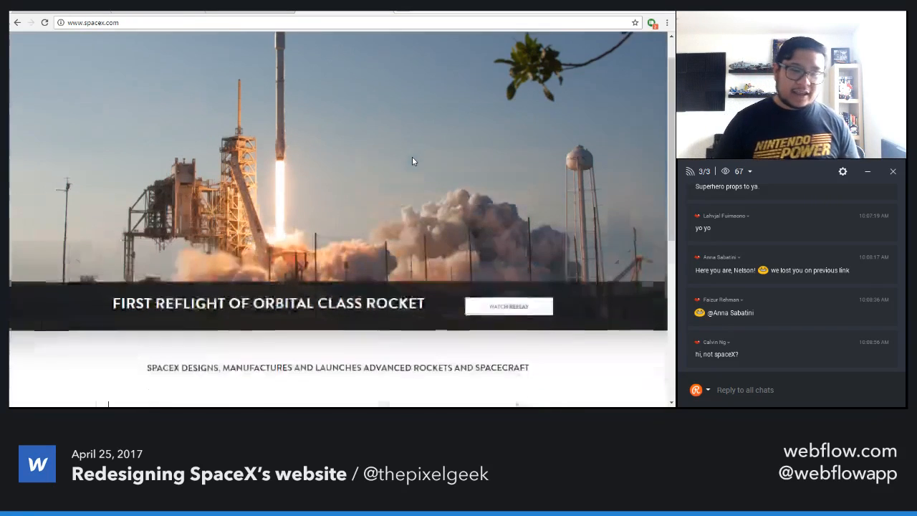
pyautogui.scroll(-3, 412, 161)
pyautogui.scroll(3, 412, 162)
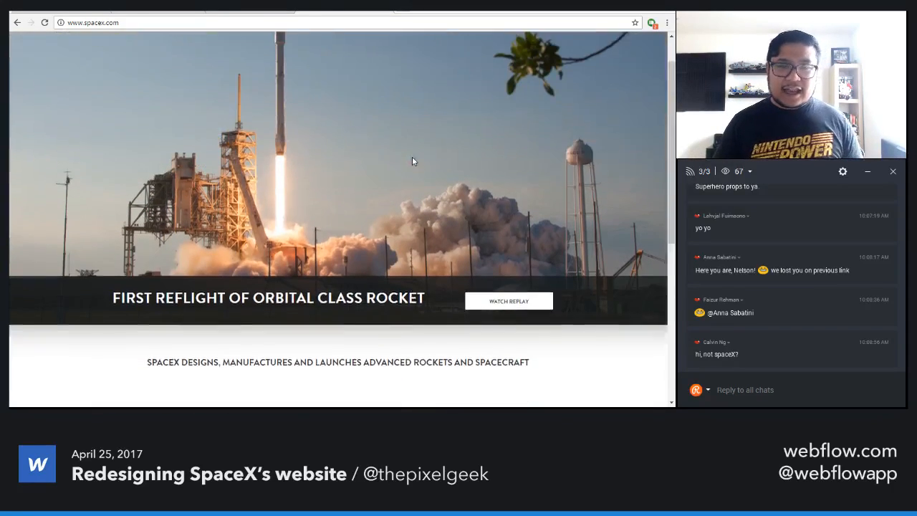
pyautogui.scroll(1, 412, 161)
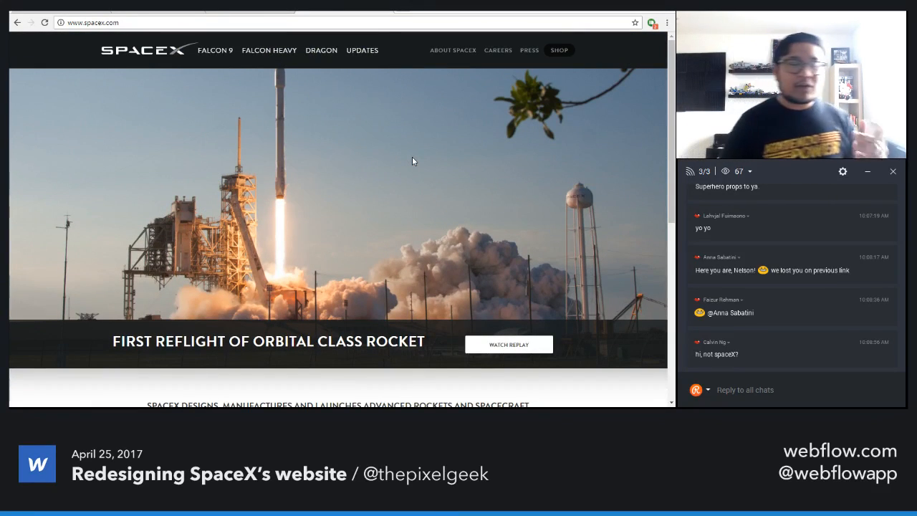
# - Inspect the homepage with the developer tools, preview it as an iPhone 6 Plus, and return to the desktop view
pyautogui.rightClick(412, 161)
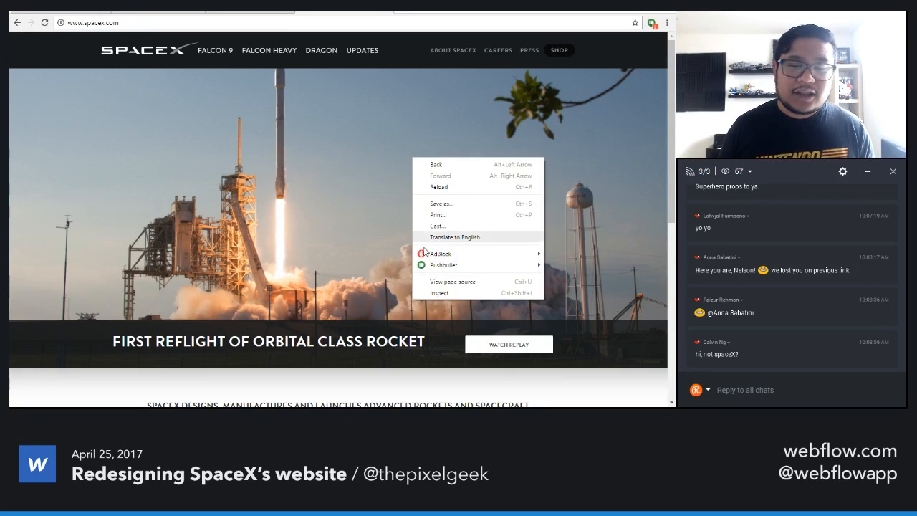
pyautogui.click(458, 293)
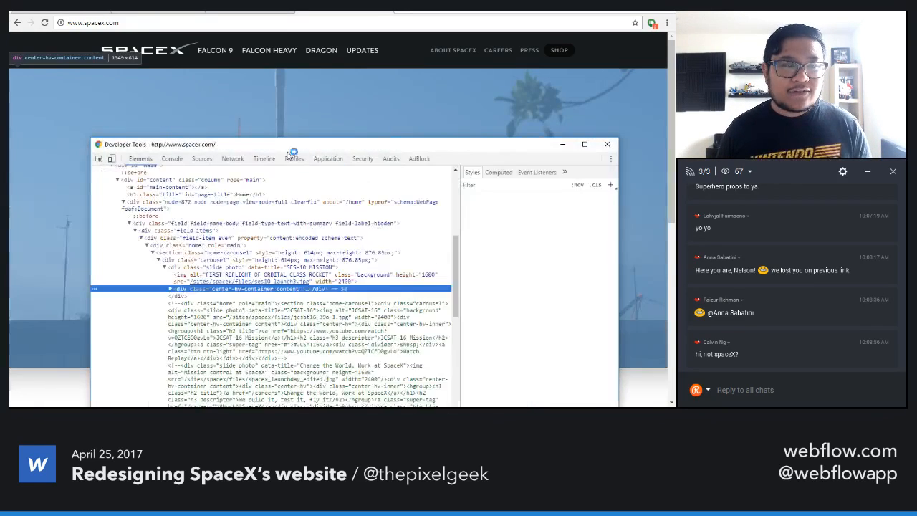
pyautogui.moveTo(288, 146); pyautogui.dragTo(888, 161)
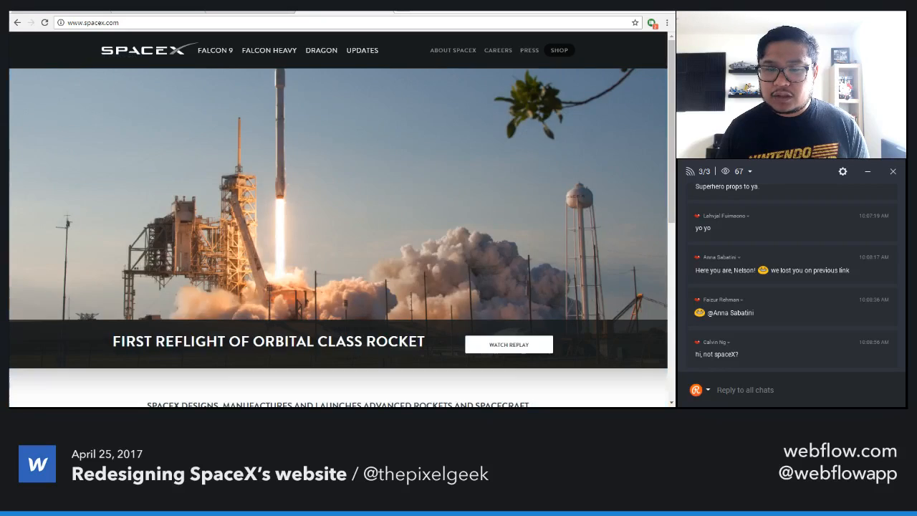
pyautogui.hotkey('ctrl', 'shift', 'm')
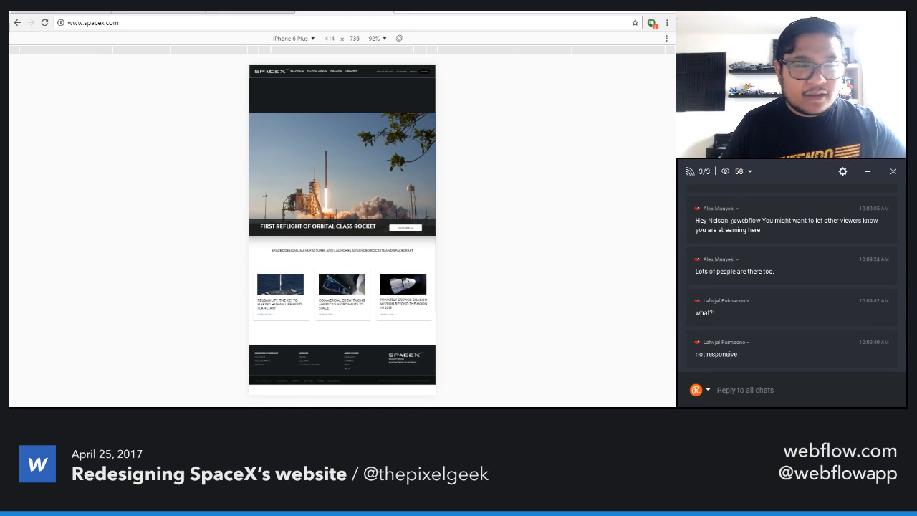
pyautogui.hotkey('ctrl', 'shift', 'm')
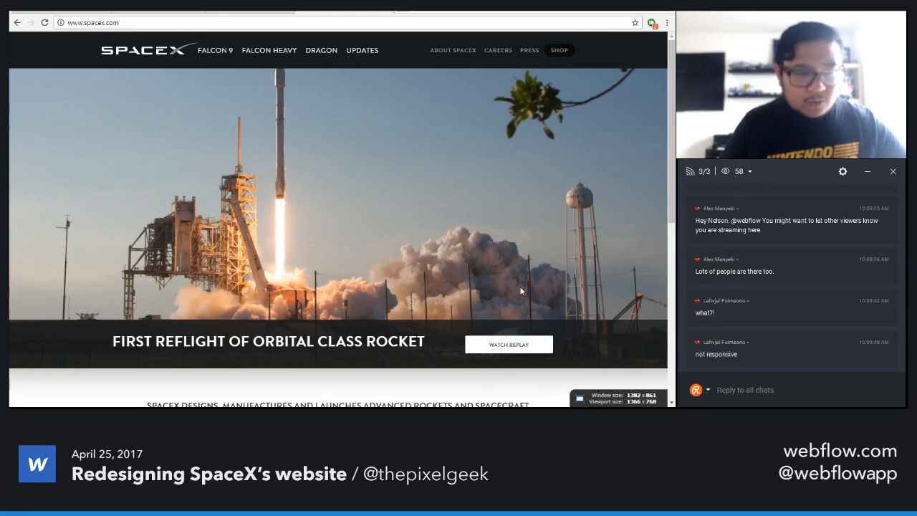
# - Review the homepage hero and the tagline beneath it, highlighting the full tagline text twice and clearing the selection each time
pyautogui.scroll(-2, 520, 290)
pyautogui.moveTo(550, 265); pyautogui.dragTo(129, 258)
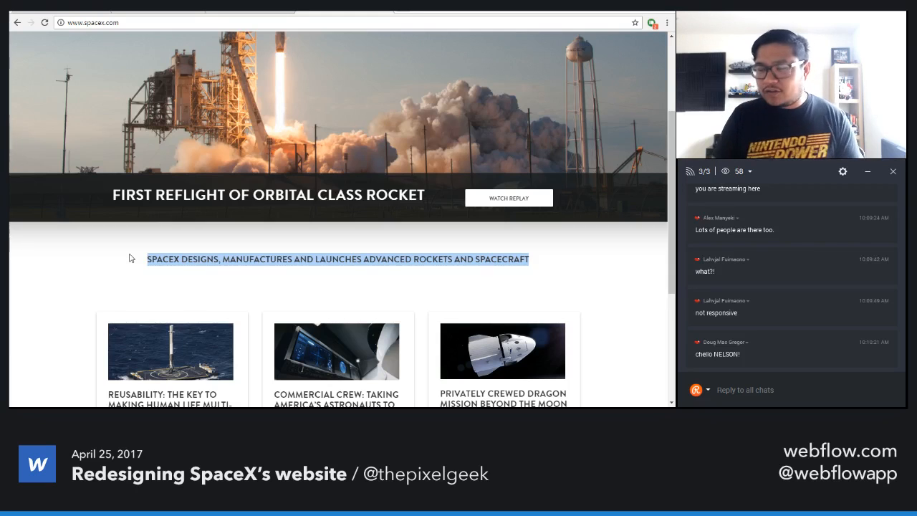
pyautogui.scroll(2, 157, 212)
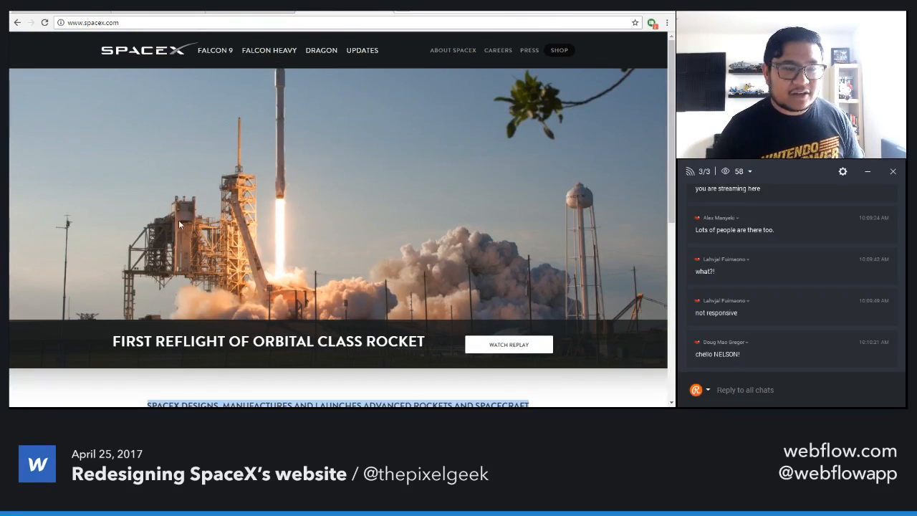
pyautogui.scroll(-2, 315, 268)
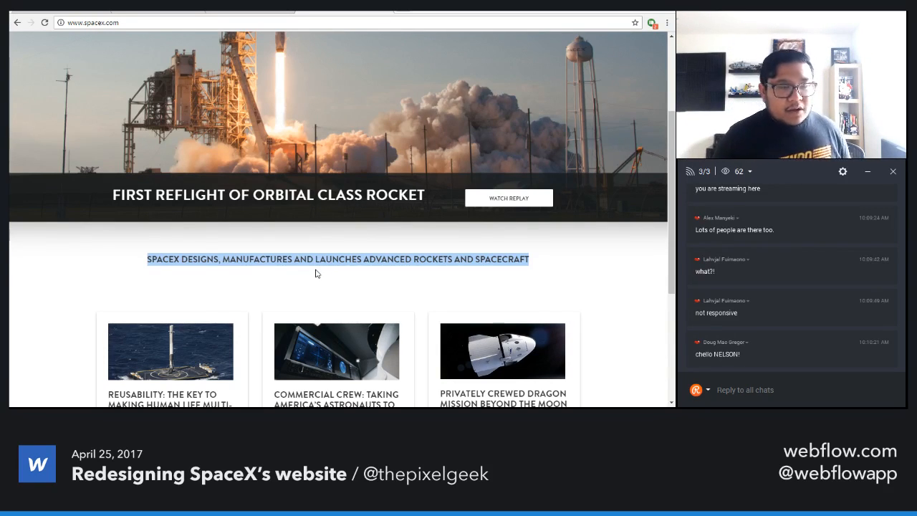
pyautogui.click(315, 273)
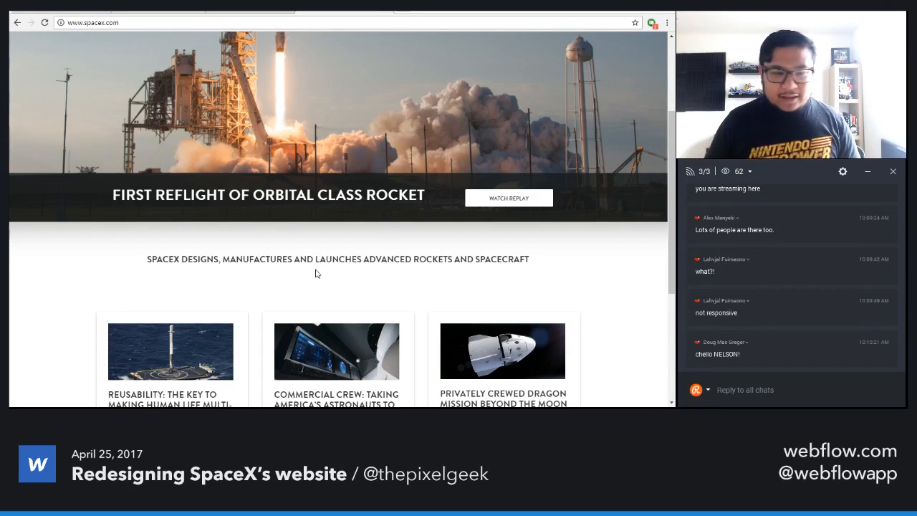
pyautogui.scroll(3, 212, 130)
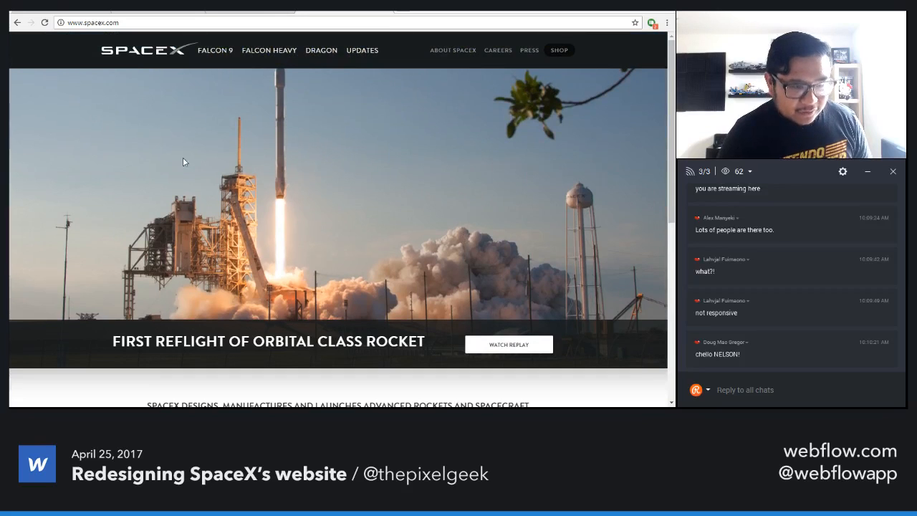
pyautogui.scroll(-2, 342, 204)
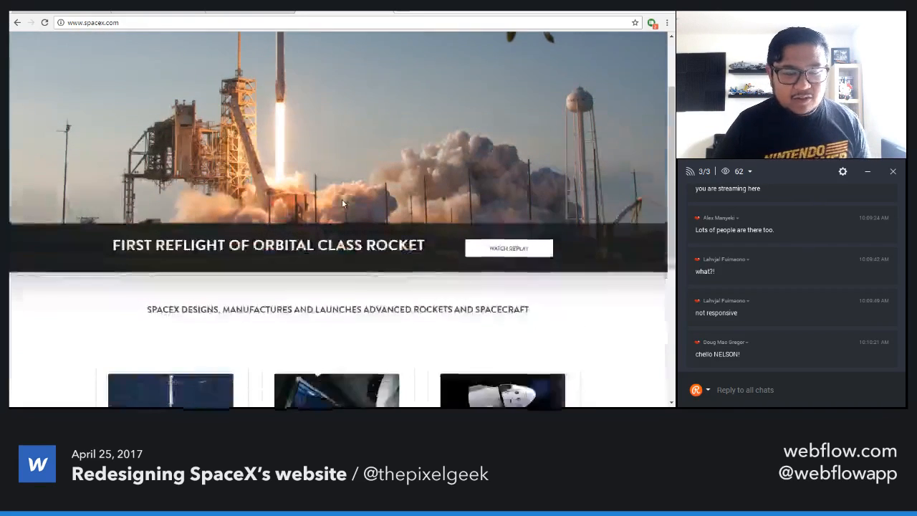
pyautogui.scroll(-1, 342, 204)
pyautogui.moveTo(522, 260); pyautogui.dragTo(126, 253)
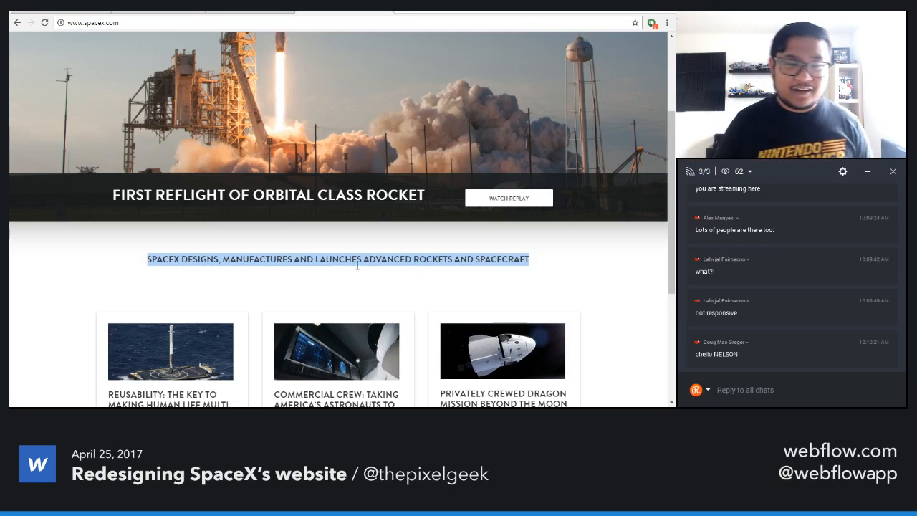
pyautogui.click(326, 259)
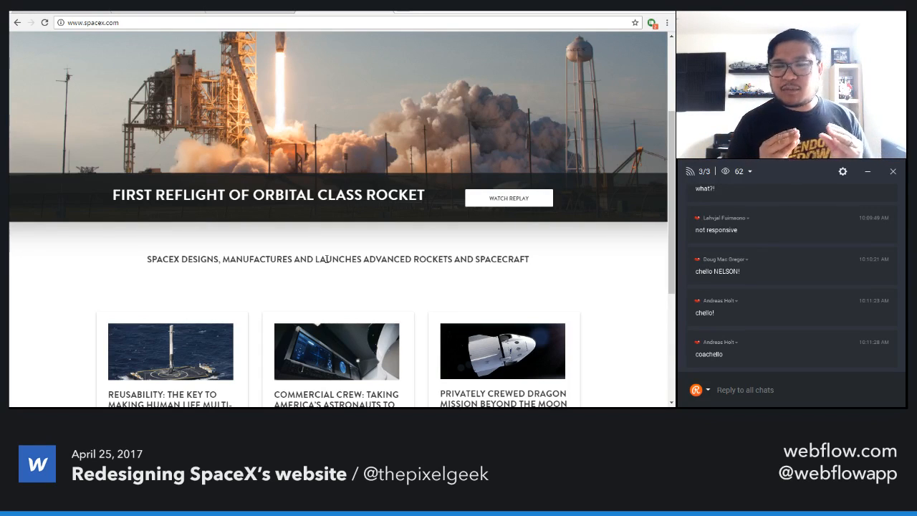
# - Examine the homepage's three article cards and the footer, and go back to the hero banner
pyautogui.scroll(-2, 463, 268)
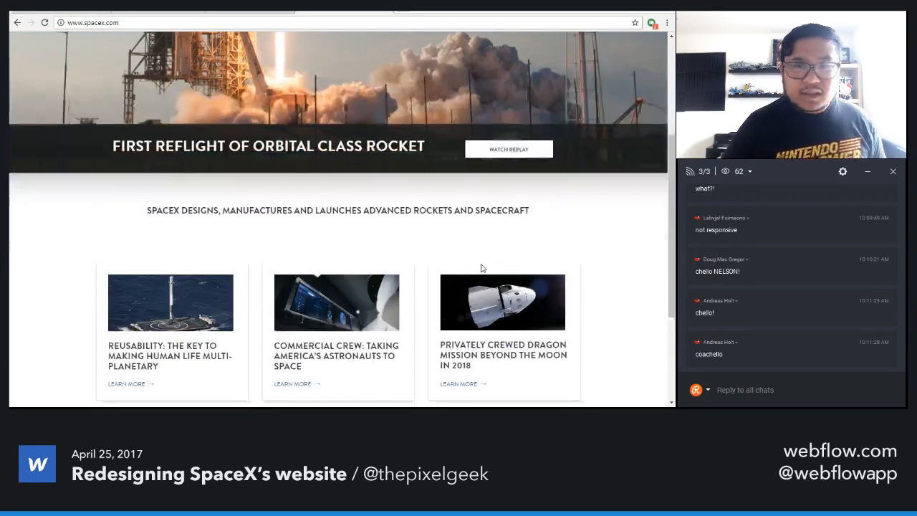
pyautogui.scroll(-1, 481, 269)
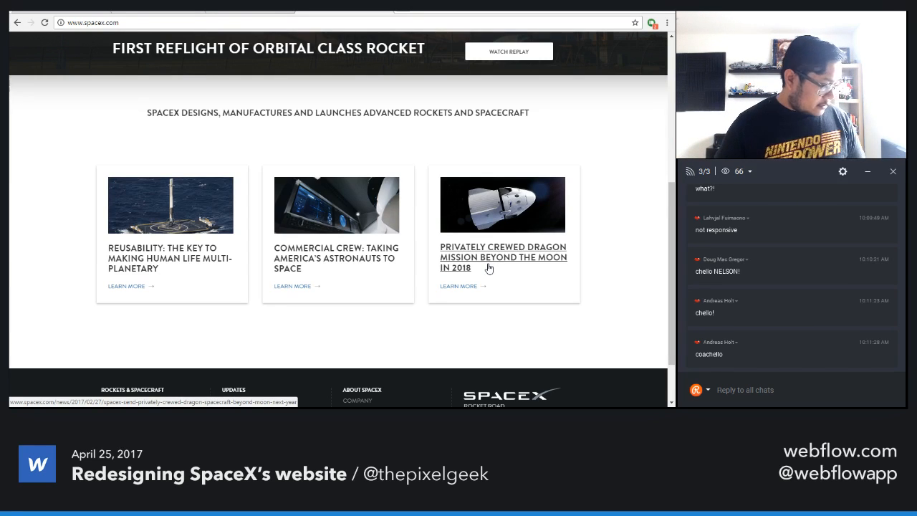
pyautogui.scroll(-2, 573, 169)
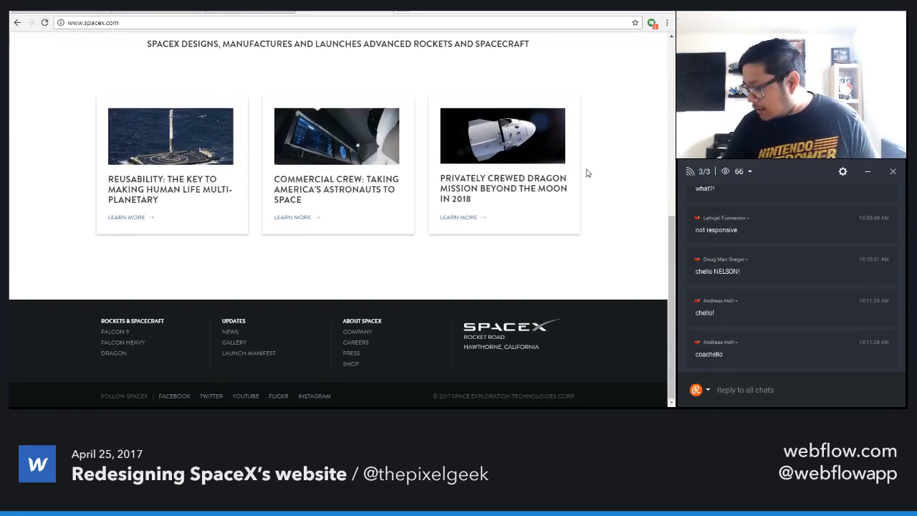
pyautogui.scroll(5, 586, 172)
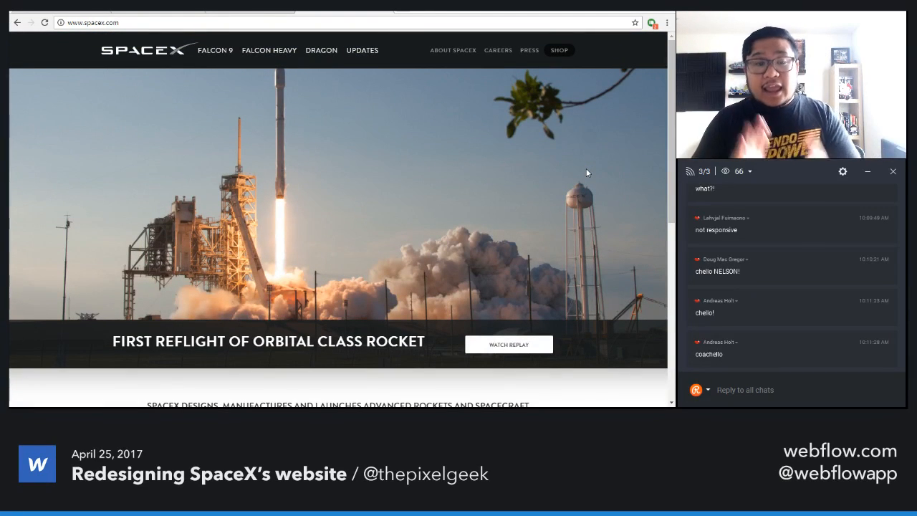
pyautogui.scroll(-1, 577, 242)
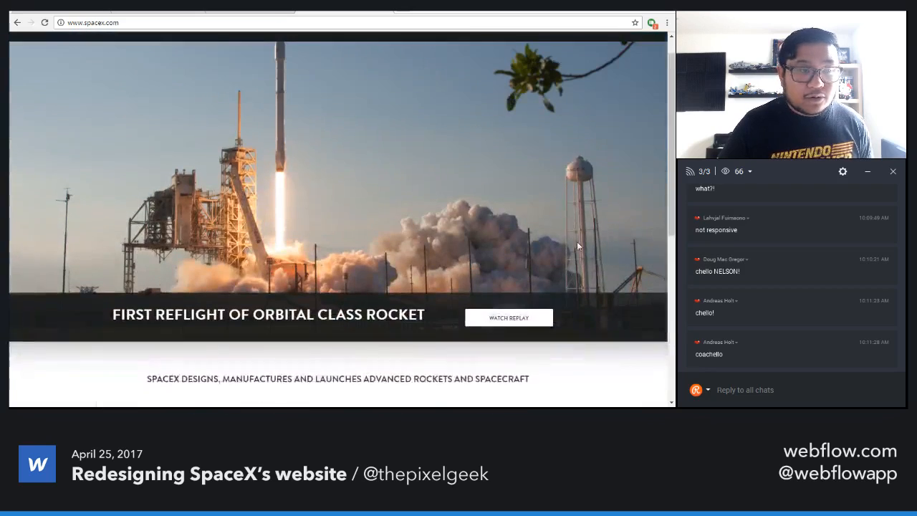
# - Open the Falcon 9 page and follow its photo gallery link to the full media gallery
pyautogui.scroll(1, 501, 179)
pyautogui.click(215, 50)
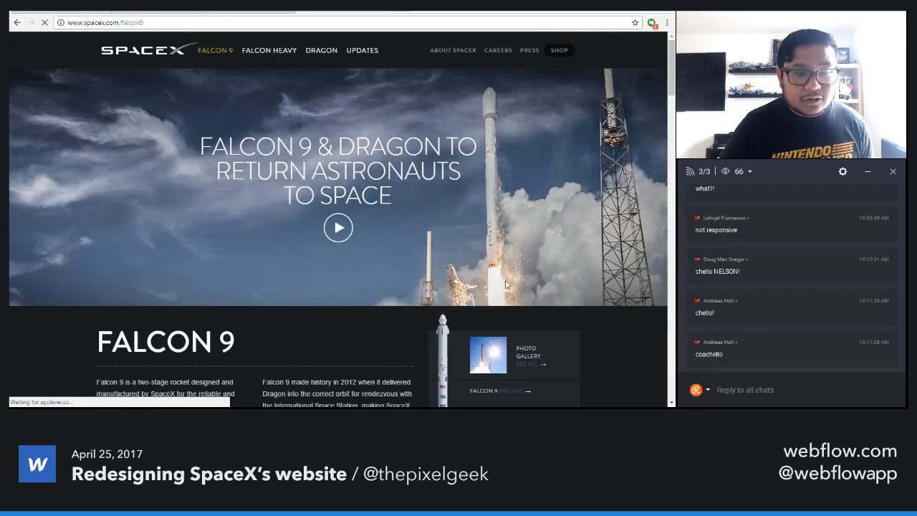
pyautogui.scroll(-2, 501, 273)
pyautogui.click(523, 267)
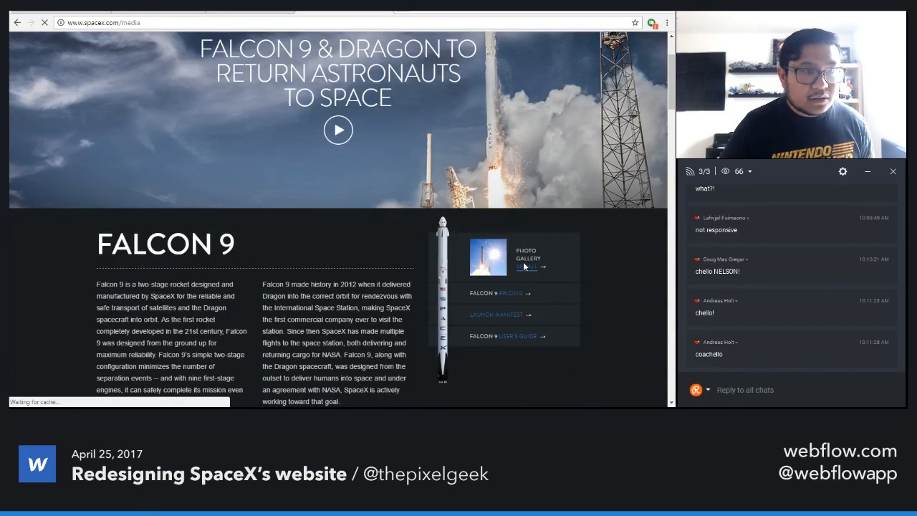
# - Browse the Media Gallery's photo thumbnail grid, comparing the early rocket renderings with the launch photos further down
pyautogui.scroll(-3, 477, 294)
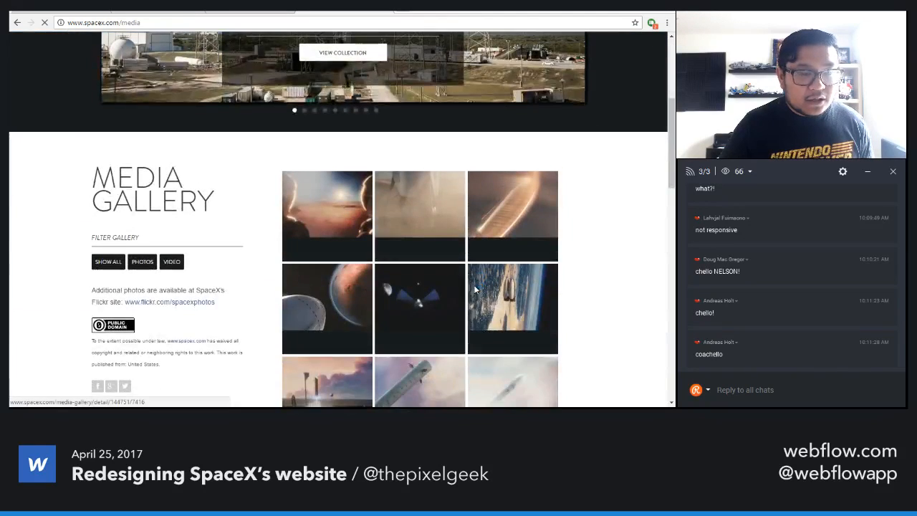
pyautogui.scroll(-1, 474, 291)
pyautogui.scroll(-8, 304, 215)
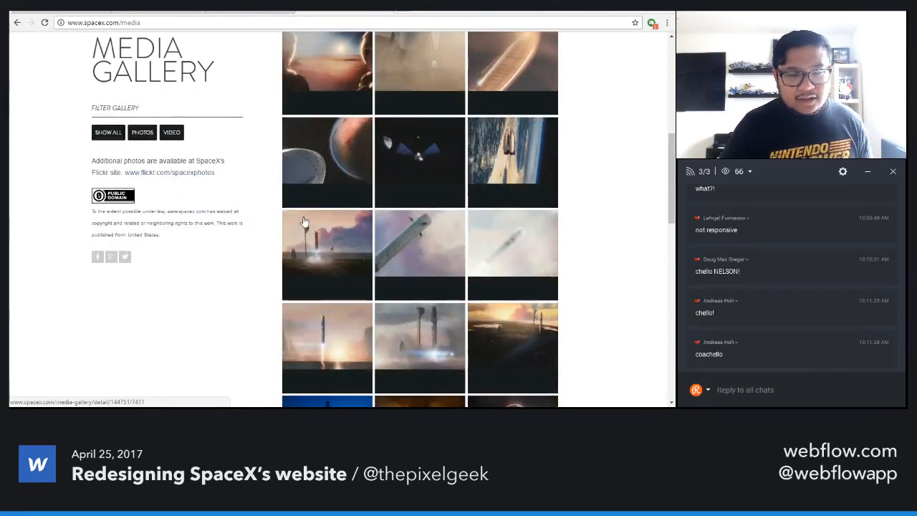
pyautogui.scroll(3, 302, 225)
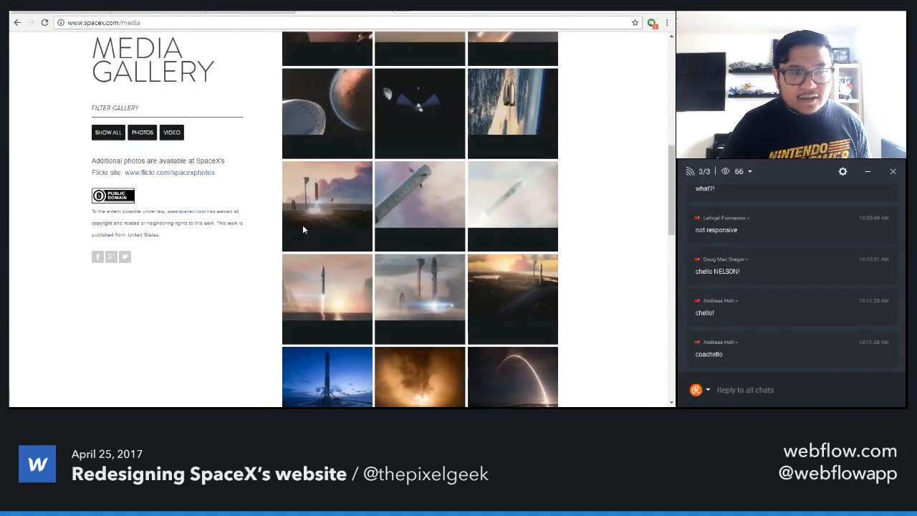
pyautogui.scroll(1, 460, 178)
pyautogui.scroll(1, 460, 178)
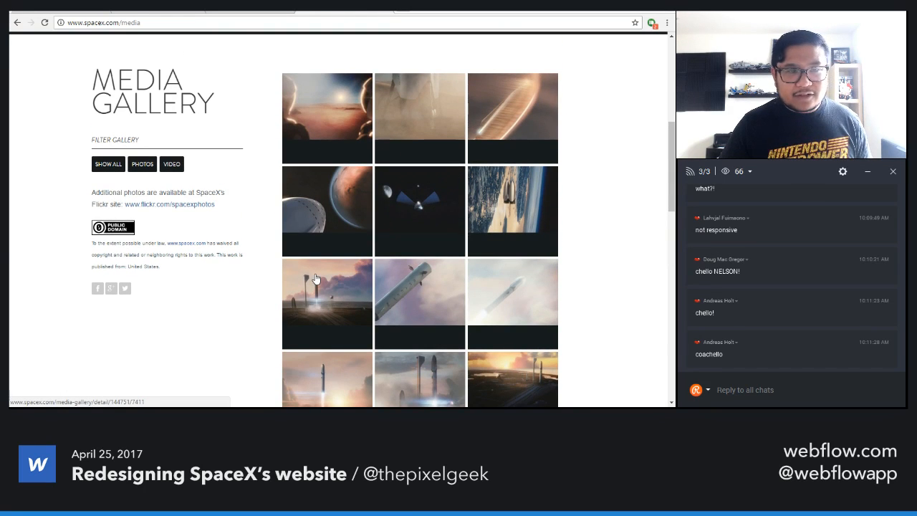
pyautogui.scroll(-4, 317, 277)
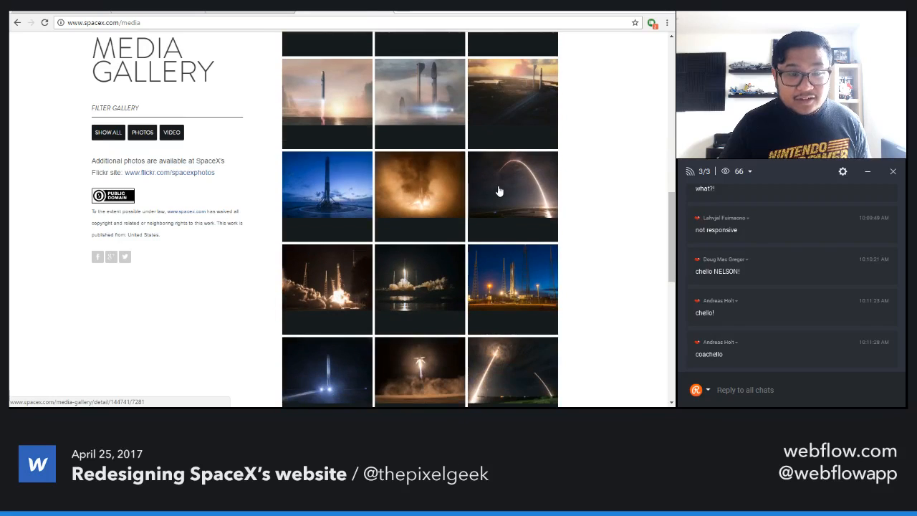
pyautogui.scroll(-2, 353, 273)
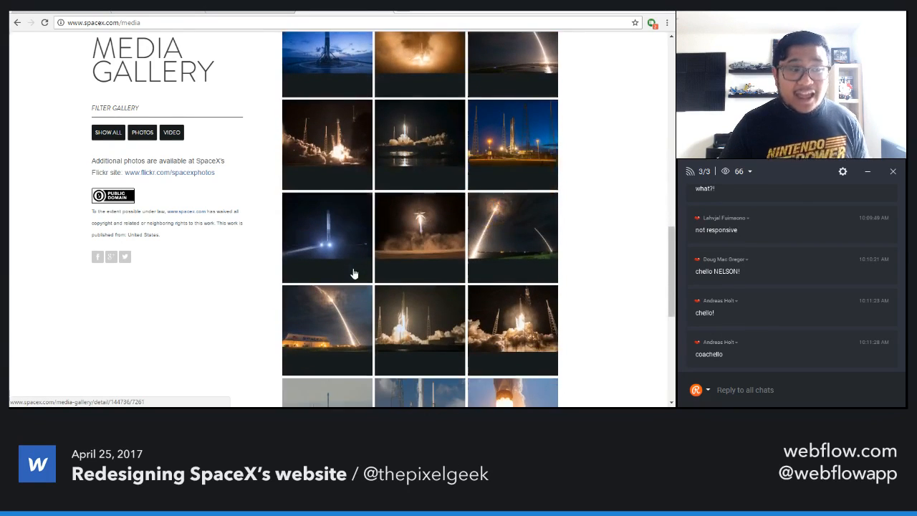
# - Open SpaceX's Flickr site from the media gallery and look over the first rows of its photostream
pyautogui.click(182, 178)
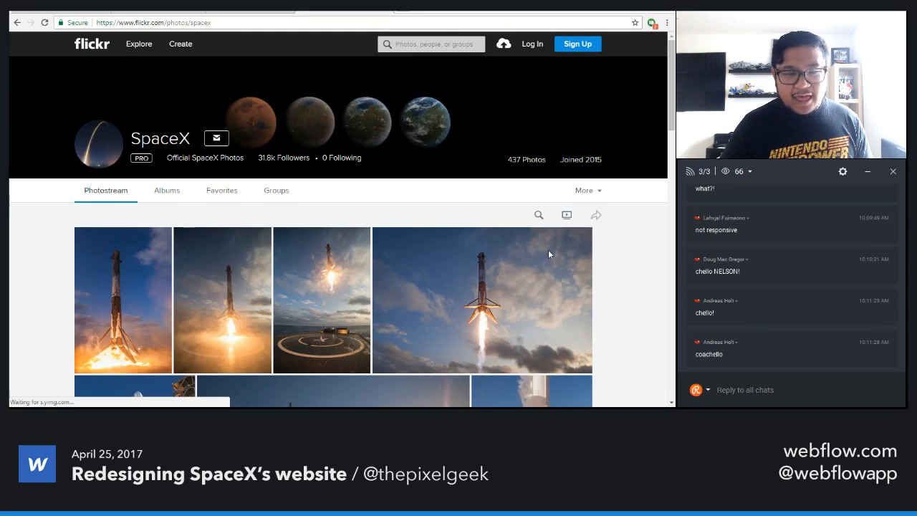
pyautogui.scroll(-2, 548, 254)
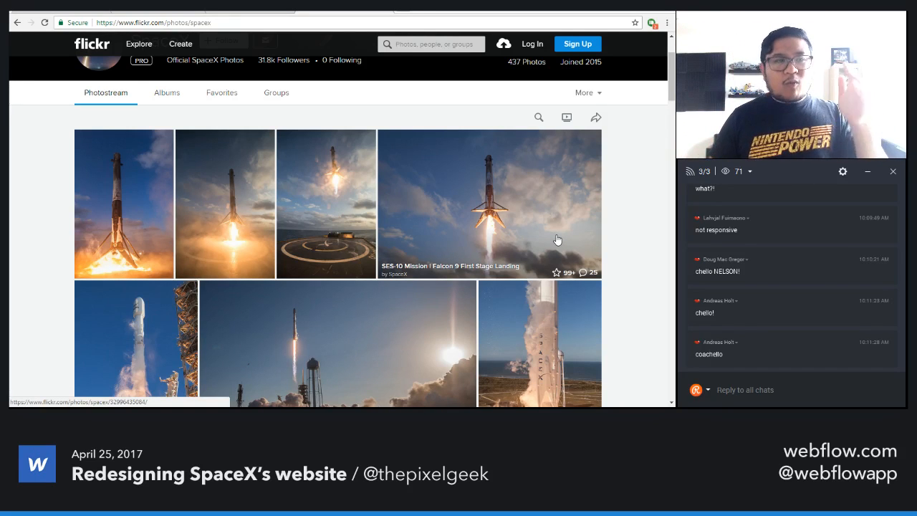
# - Switch to the SpaceX Sitemap document in Google Docs and skim its Updates, Falcon, Dragon and Media sections
pyautogui.click(266, 10)
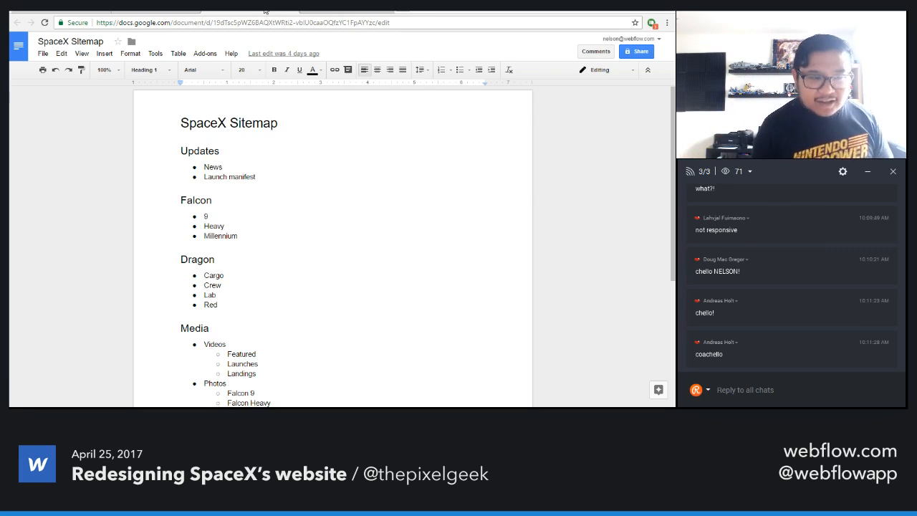
pyautogui.scroll(-1, 294, 93)
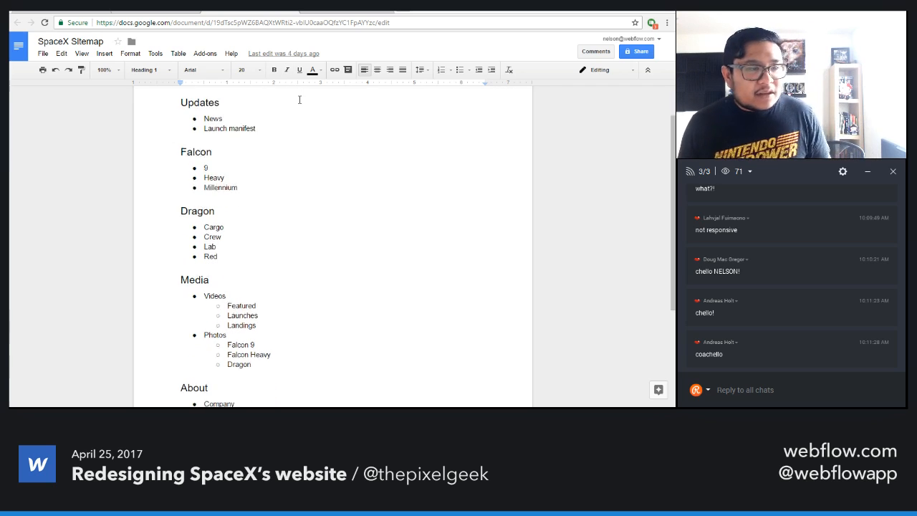
pyautogui.scroll(1, 300, 97)
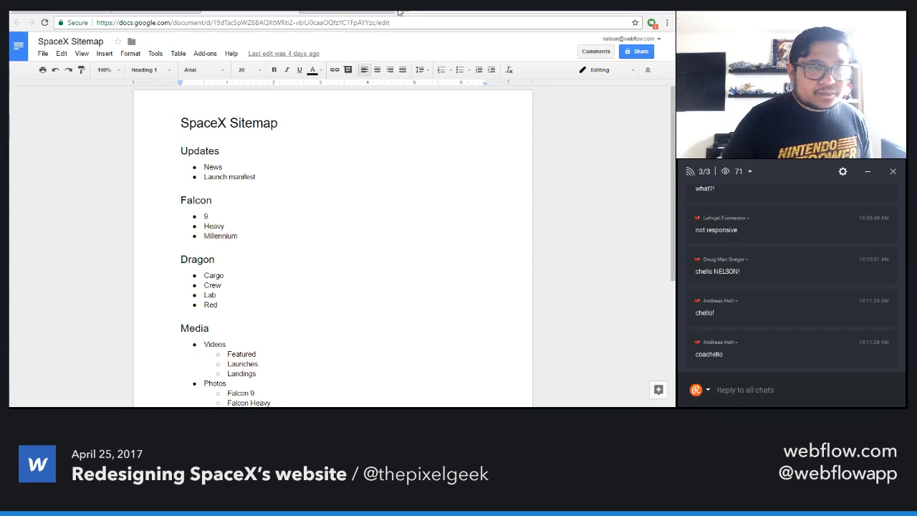
# - Load the SpaceX homepage in a new browser tab and look over its hero banner and main navigation
pyautogui.click(373, 11)
pyautogui.click(402, 10)
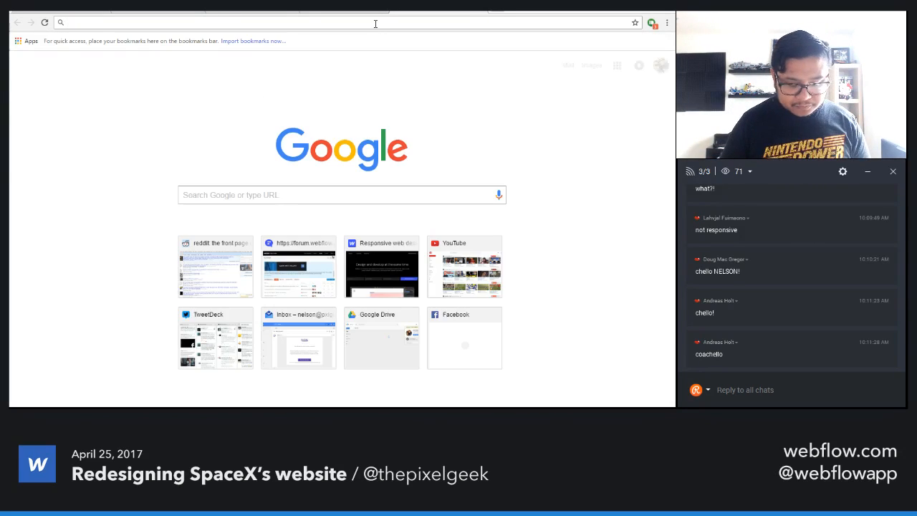
pyautogui.write('spac')
pyautogui.press('Return')
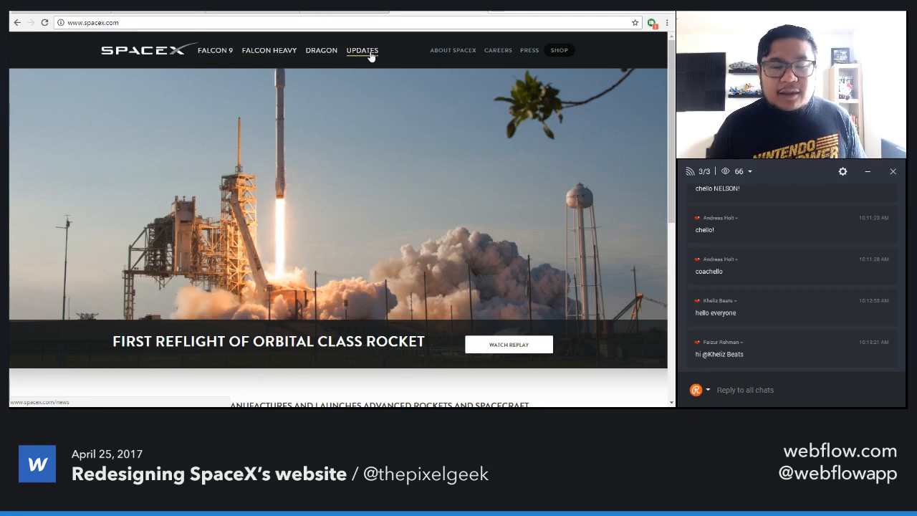
pyautogui.scroll(-2, 428, 234)
pyautogui.scroll(2, 428, 231)
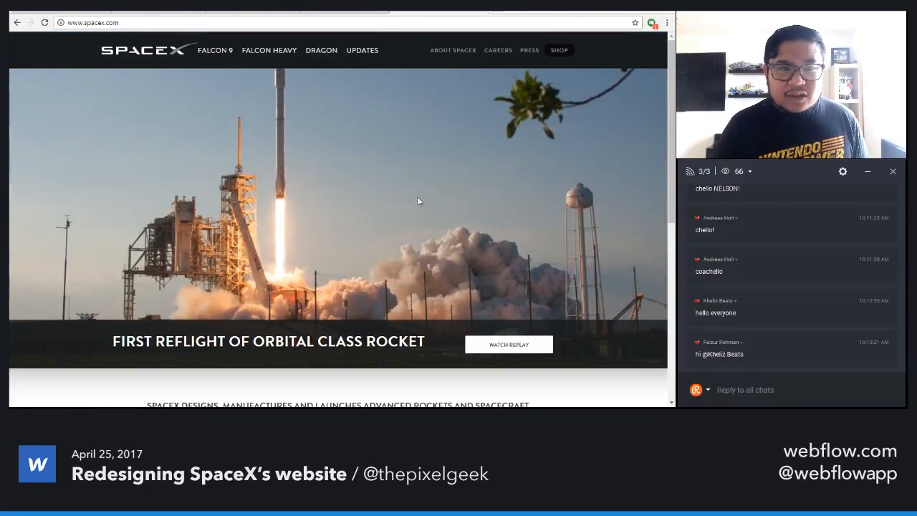
# - Open the Updates page and step forward through the mission stories in its featured news slider
pyautogui.click(364, 51)
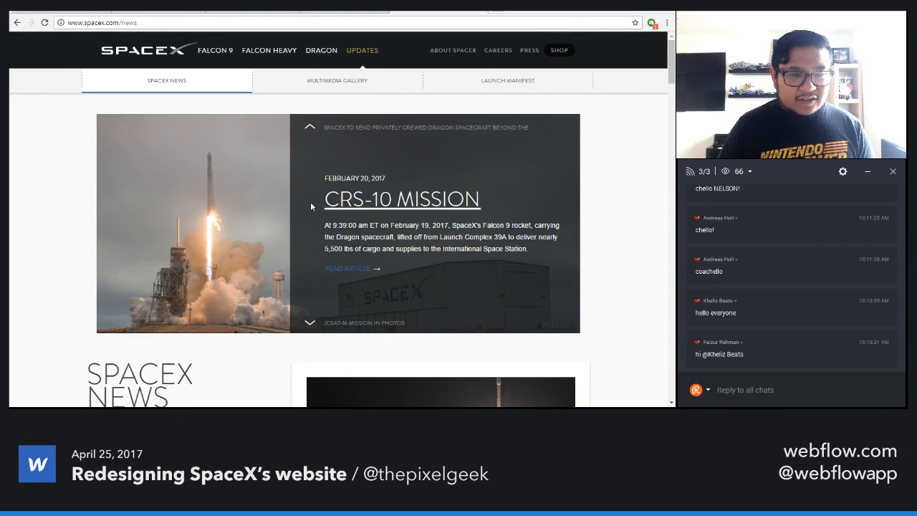
pyautogui.click(309, 322)
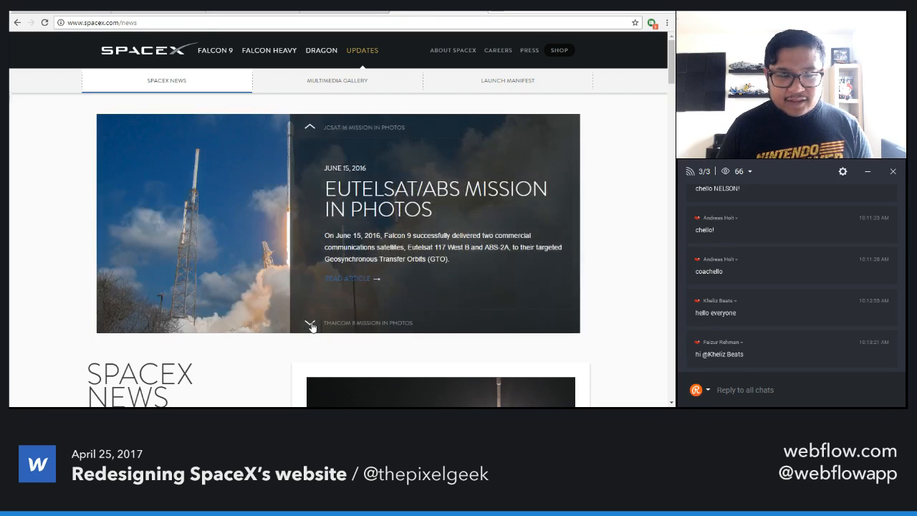
pyautogui.click(309, 323)
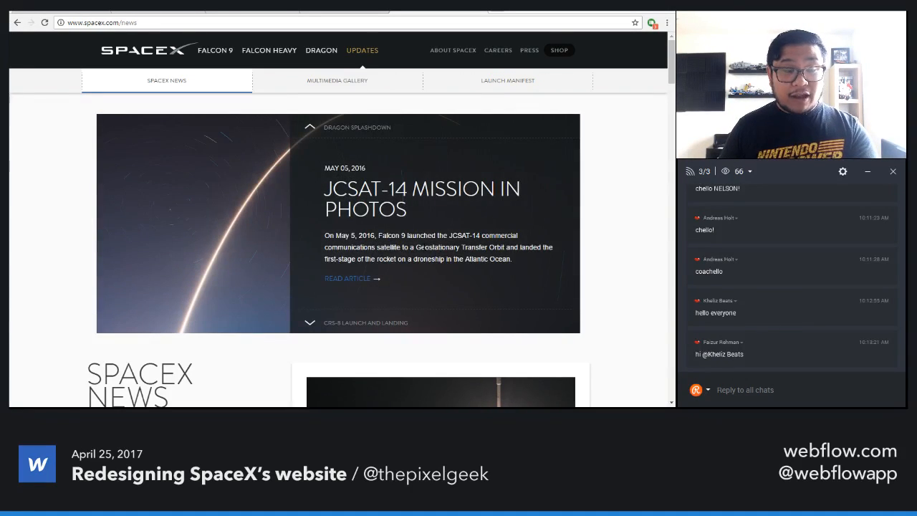
pyautogui.click(358, 134)
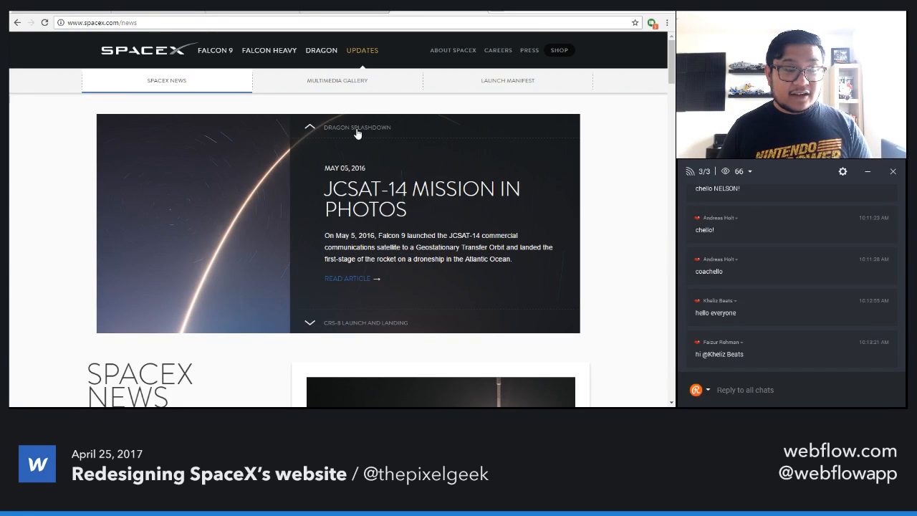
# - Review the SpaceX News article list below the featured slider and go back up the page
pyautogui.scroll(-2, 597, 236)
pyautogui.scroll(-1, 597, 237)
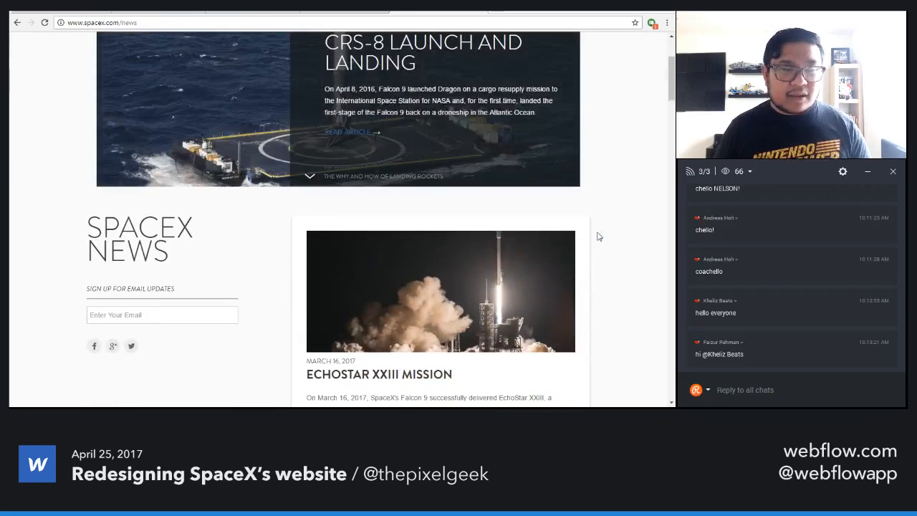
pyautogui.scroll(-5, 598, 236)
pyautogui.scroll(-3, 597, 235)
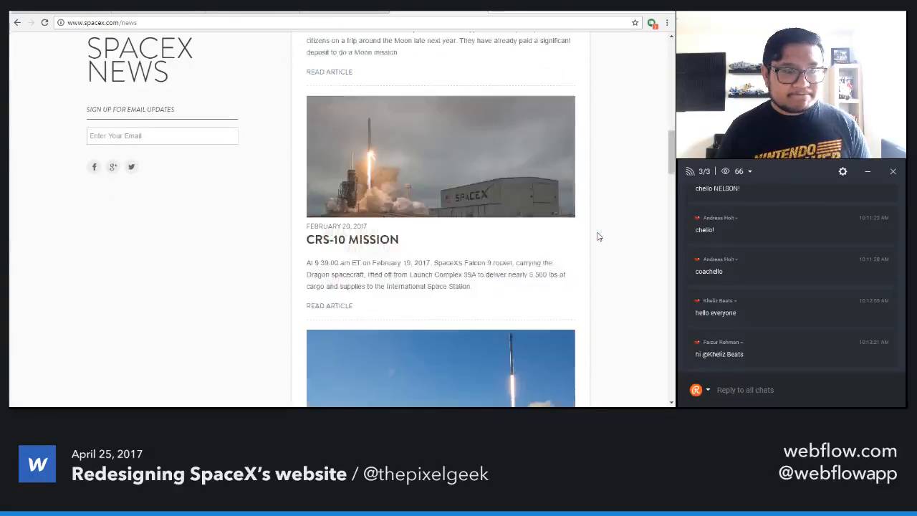
pyautogui.scroll(8, 598, 236)
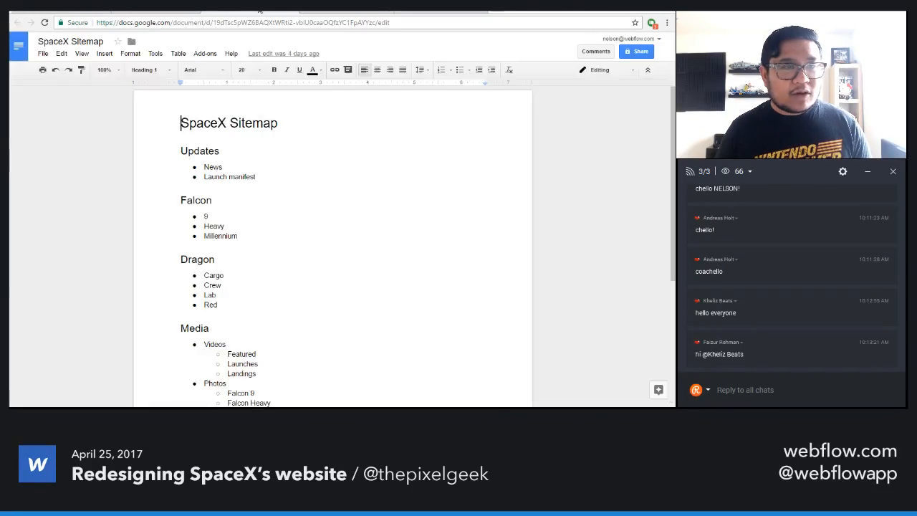
# - Review the SpaceX Sitemap document from Updates to Shop, highlighting the Falcon heading and its 9, Heavy and Millennium entries
pyautogui.click(265, 16)
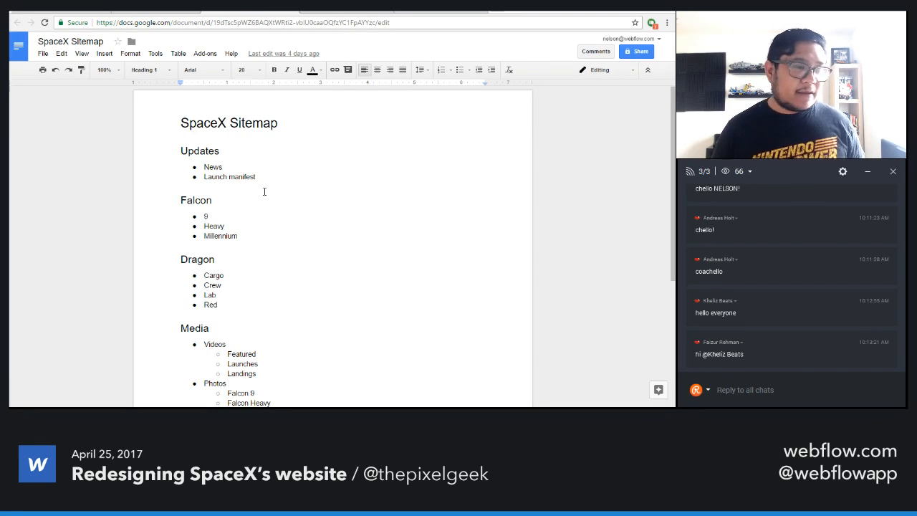
pyautogui.doubleClick(223, 204)
pyautogui.scroll(-1, 244, 211)
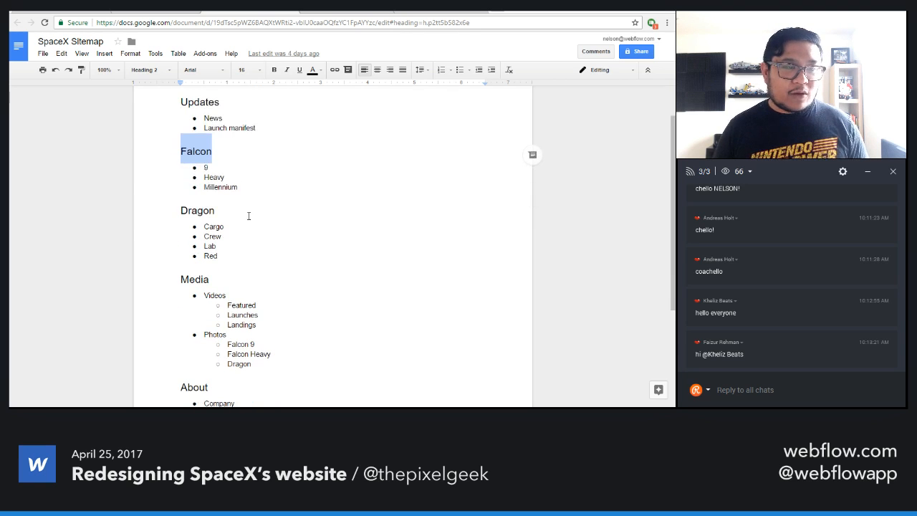
pyautogui.click(242, 186)
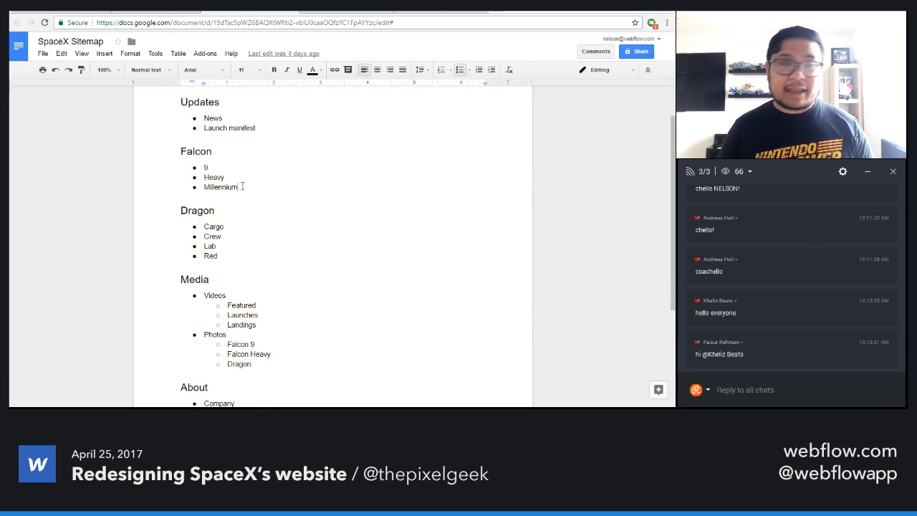
pyautogui.moveTo(243, 186); pyautogui.dragTo(172, 168)
pyautogui.scroll(-1, 193, 233)
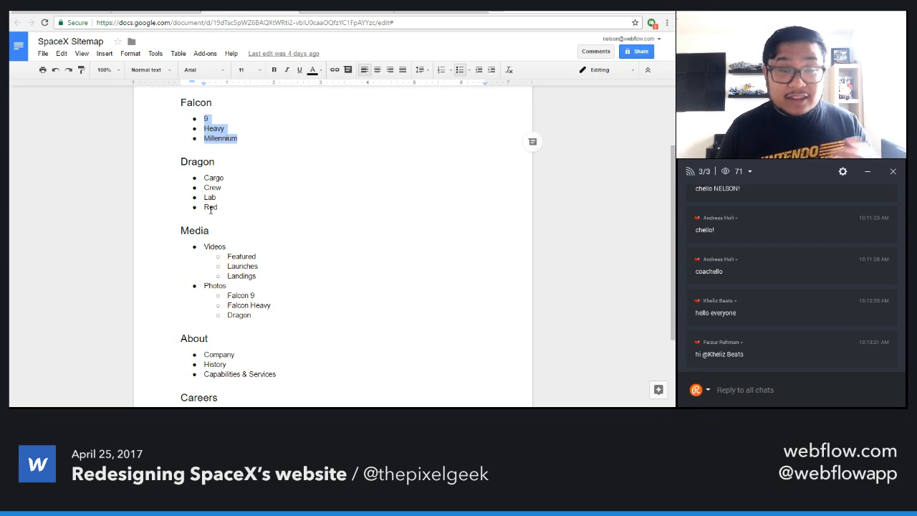
pyautogui.click(215, 208)
pyautogui.scroll(-3, 235, 217)
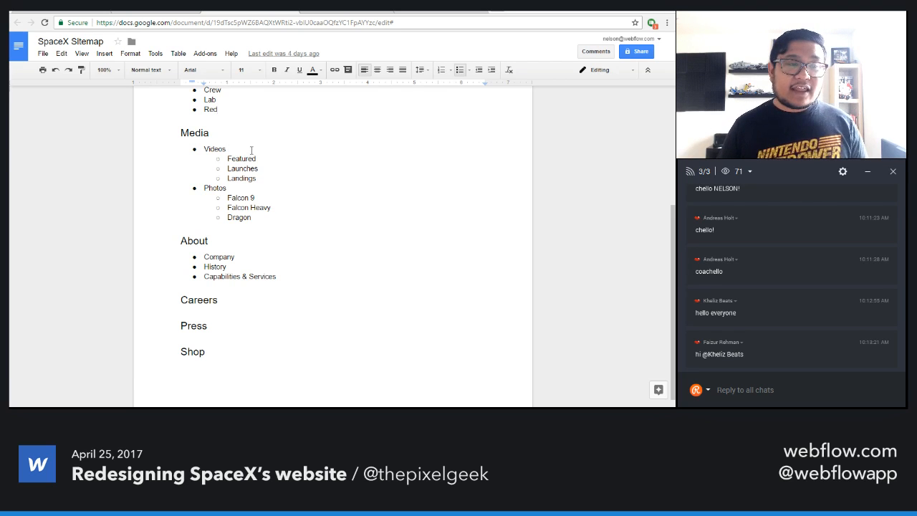
# - Return to the SpaceX site, open the Multimedia Gallery, and examine its top collections slider and gallery filter area
pyautogui.hotkey('ctrl', 'Tab')
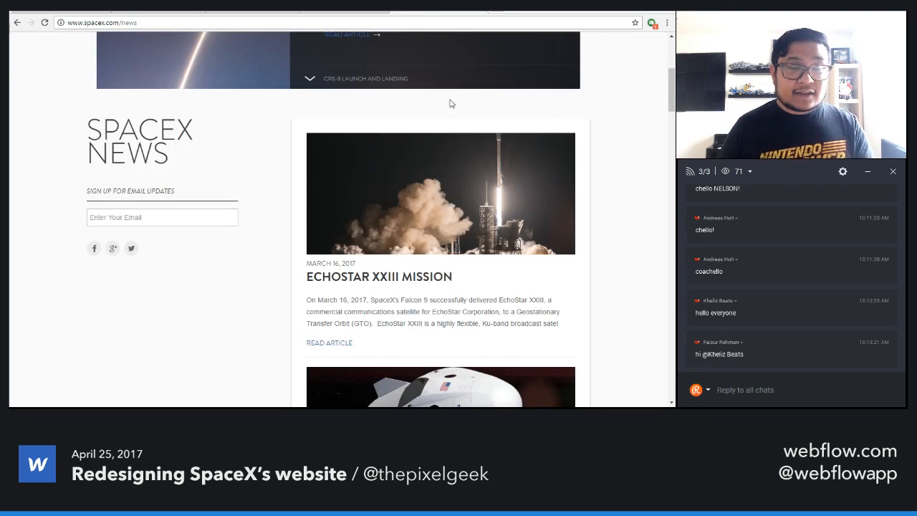
pyautogui.scroll(3, 448, 100)
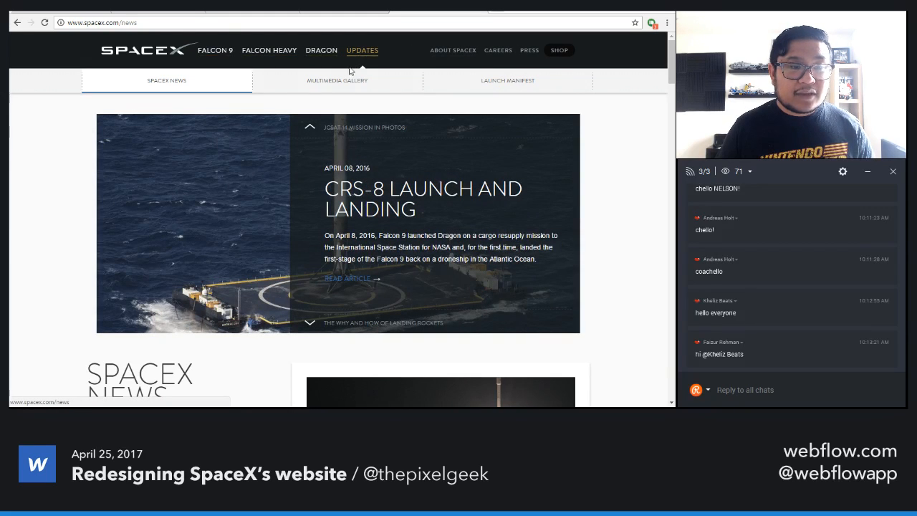
pyautogui.click(332, 85)
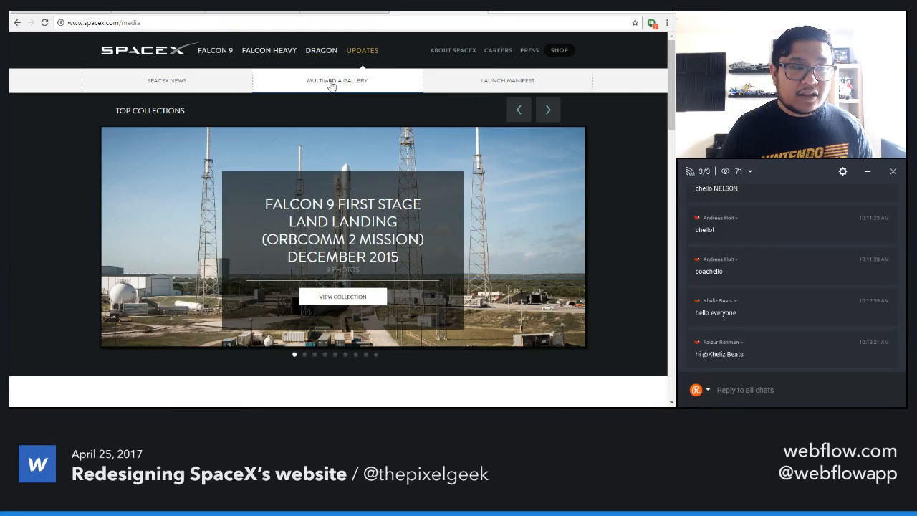
pyautogui.scroll(-3, 341, 111)
pyautogui.scroll(1, 245, 261)
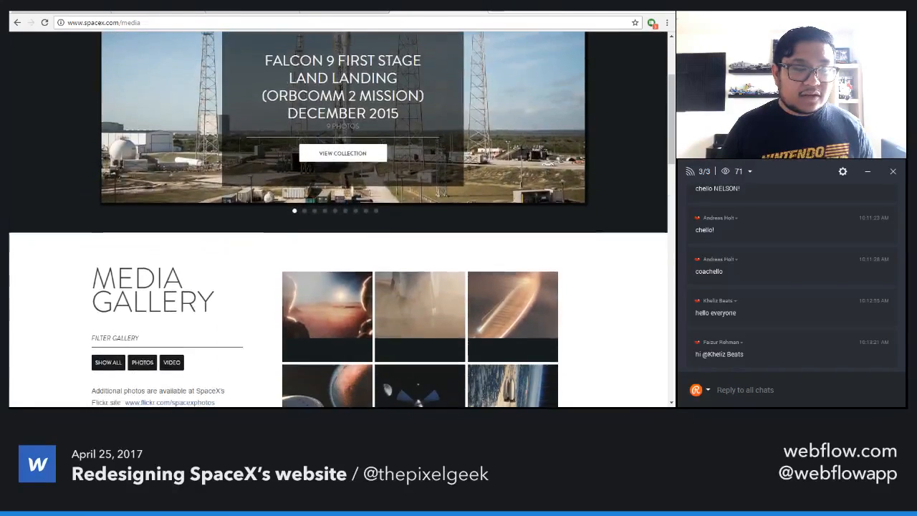
pyautogui.scroll(-1, 245, 261)
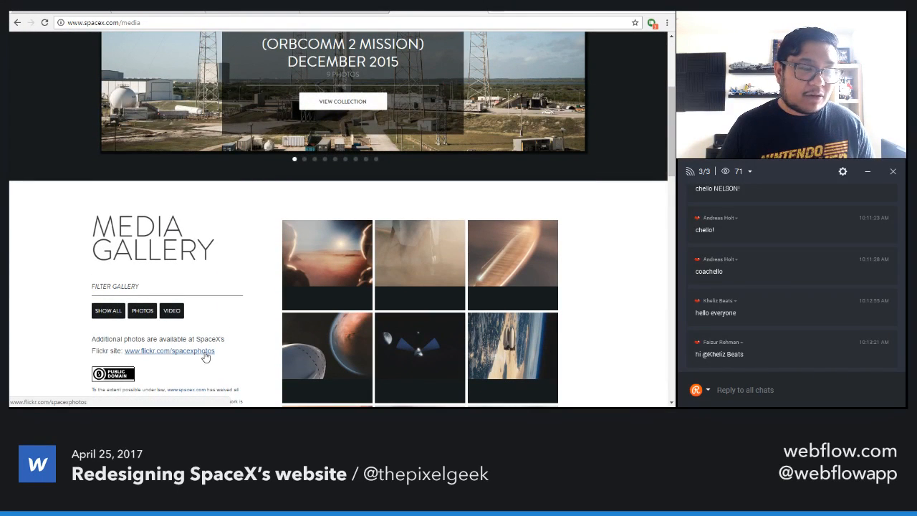
# - Return to the sitemap document and highlight the Featured video entry and the photo categories in the Media section
pyautogui.click(260, 13)
pyautogui.moveTo(227, 158); pyautogui.dragTo(245, 159)
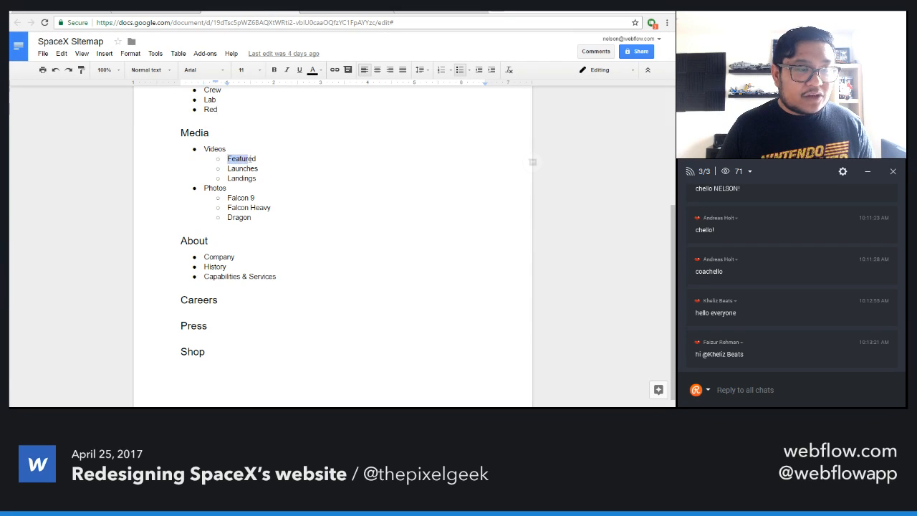
pyautogui.moveTo(241, 199); pyautogui.dragTo(243, 224)
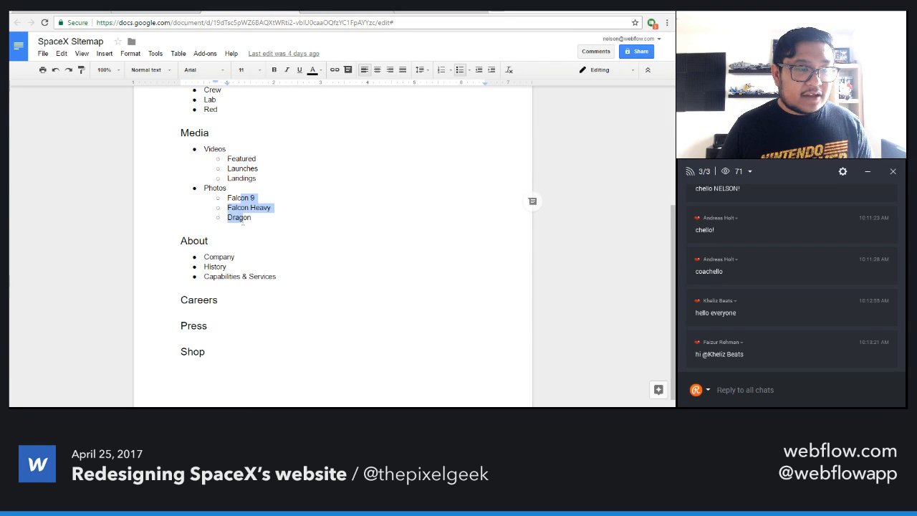
# - Clear the text highlight and review the sitemap document from Updates down to Shop, ending back at its title
pyautogui.click(265, 215)
pyautogui.scroll(-1, 265, 215)
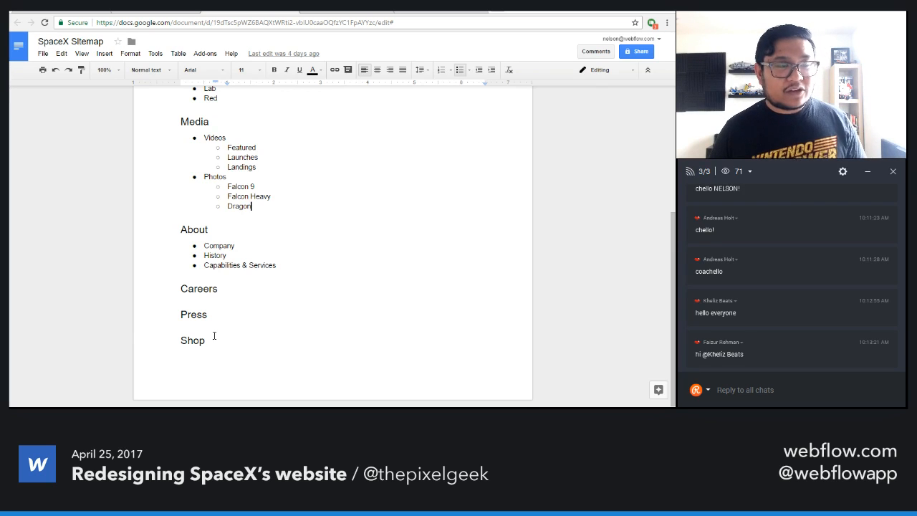
pyautogui.scroll(5, 213, 335)
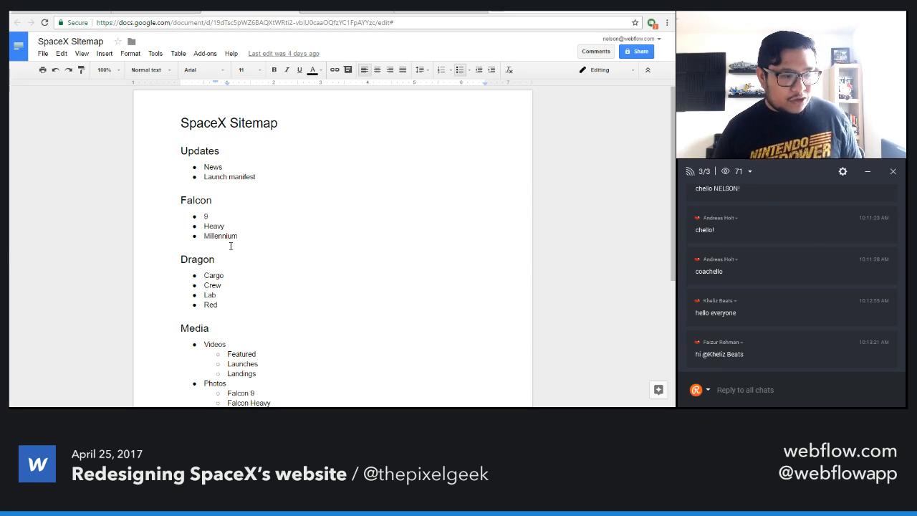
pyautogui.scroll(-3, 275, 271)
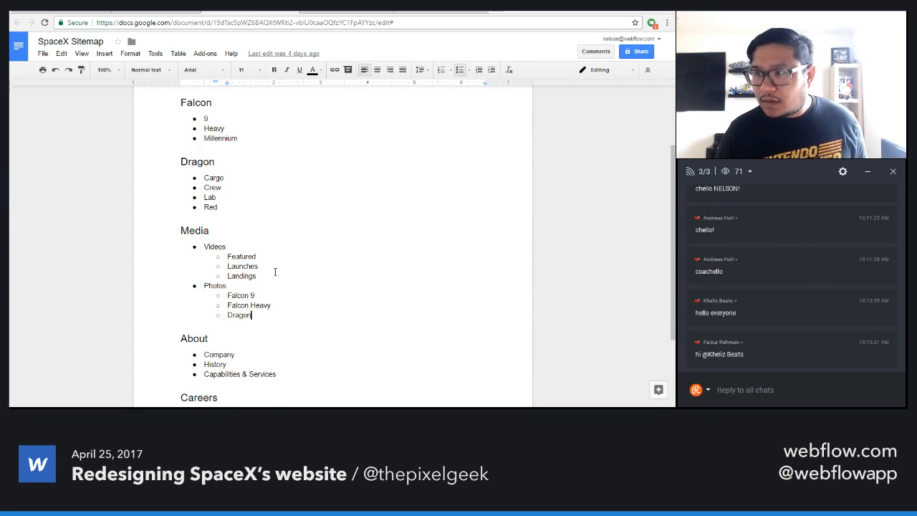
pyautogui.scroll(-3, 274, 271)
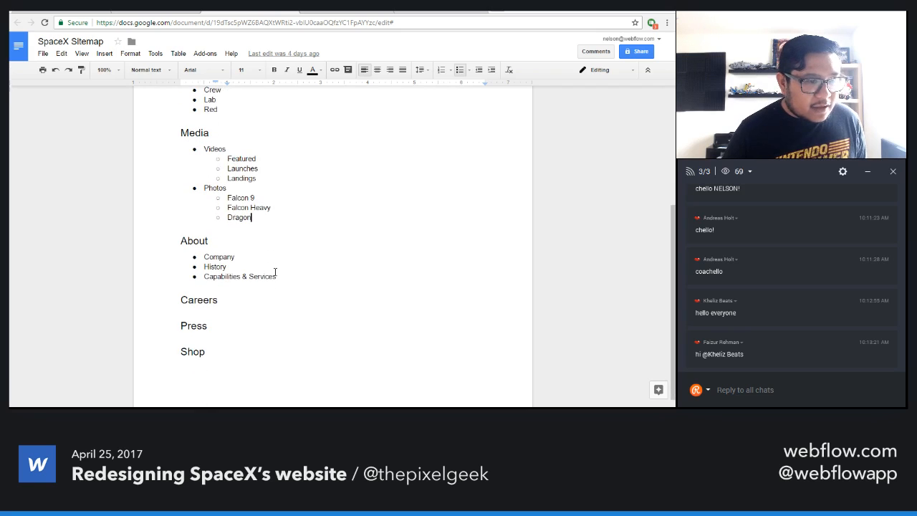
pyautogui.scroll(6, 206, 367)
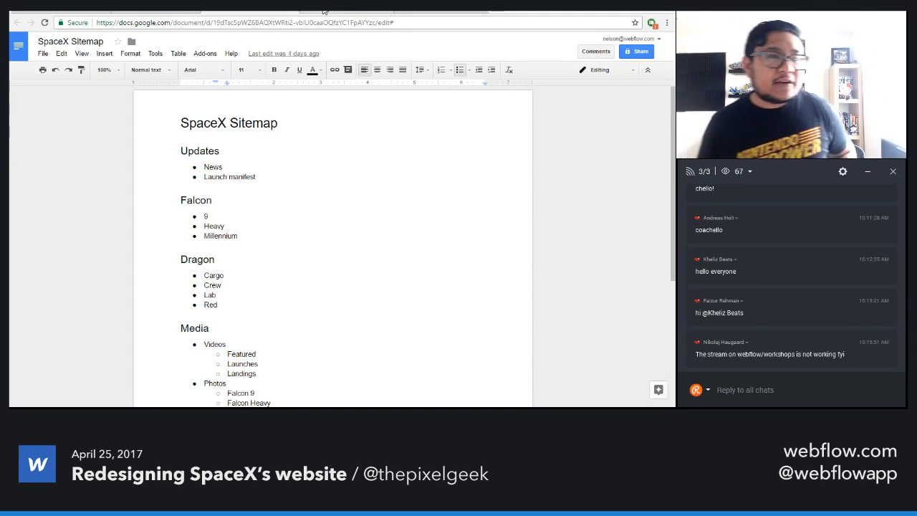
# - Switch to the spacex-redesign project in Webflow and preview the Home page's article cards and To Mars and Beyond button
pyautogui.click(146, 10)
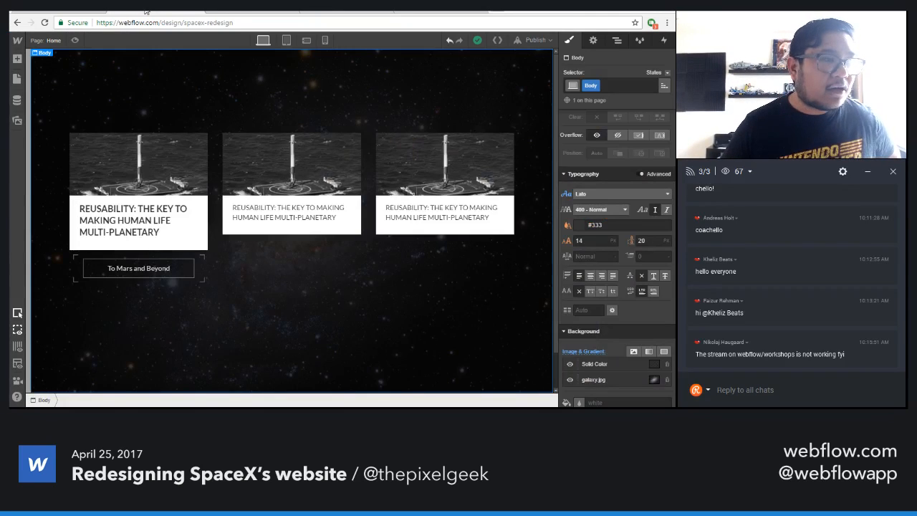
pyautogui.click(98, 67)
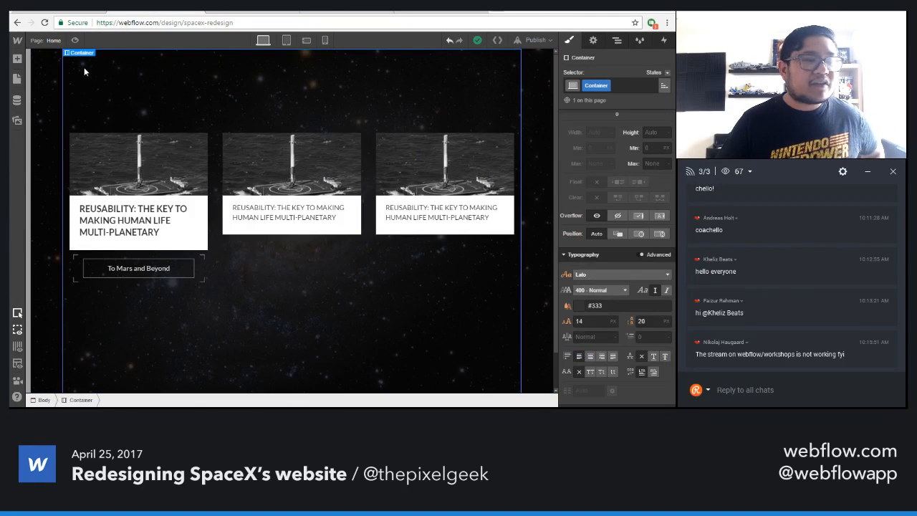
pyautogui.click(43, 72)
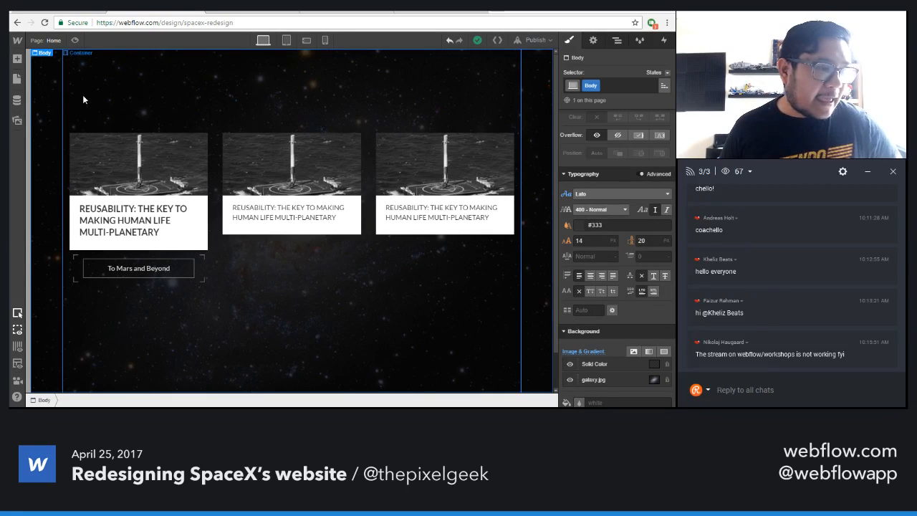
pyautogui.click(75, 40)
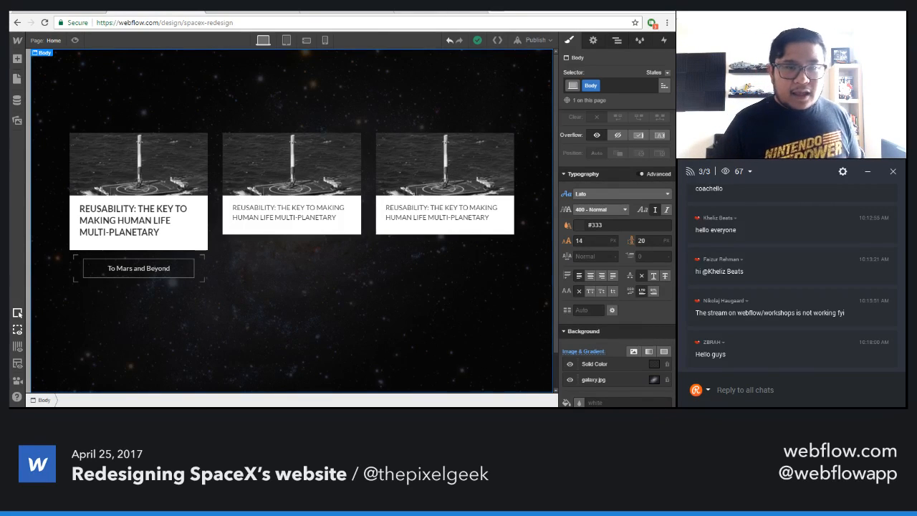
pyautogui.click(73, 41)
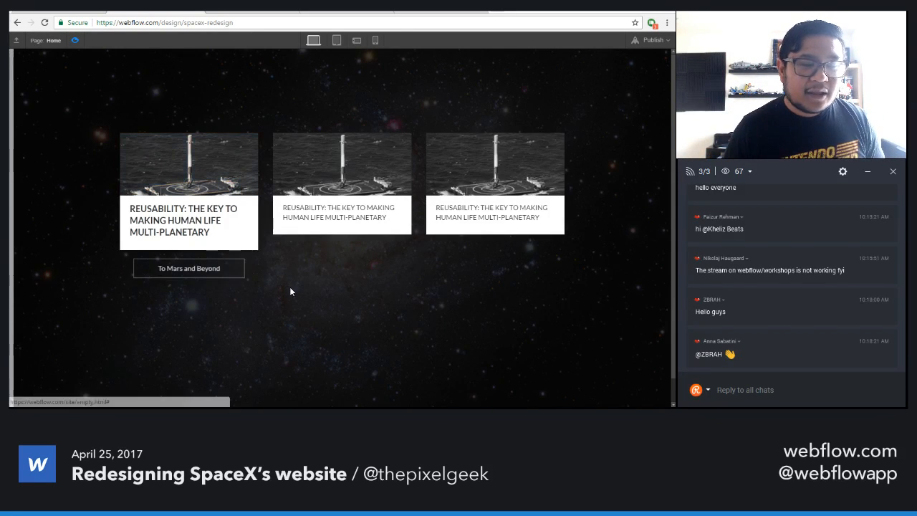
pyautogui.click(231, 269)
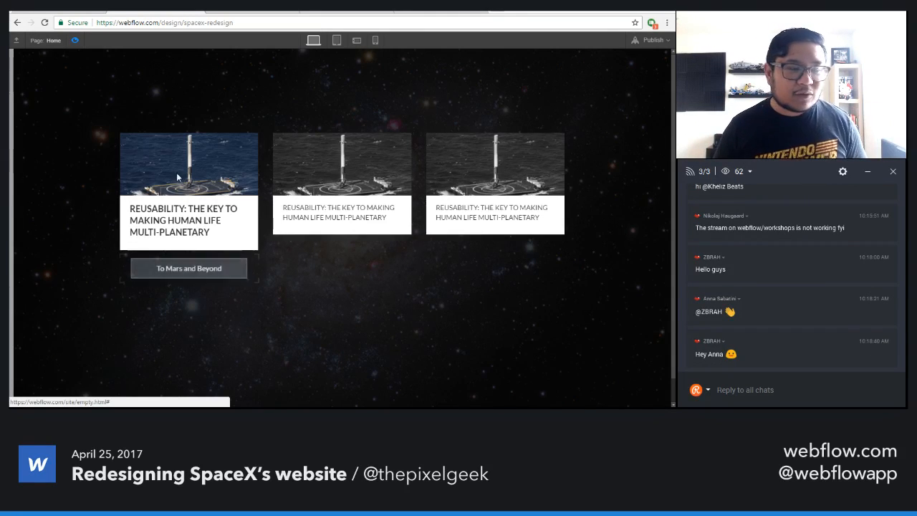
pyautogui.click(76, 41)
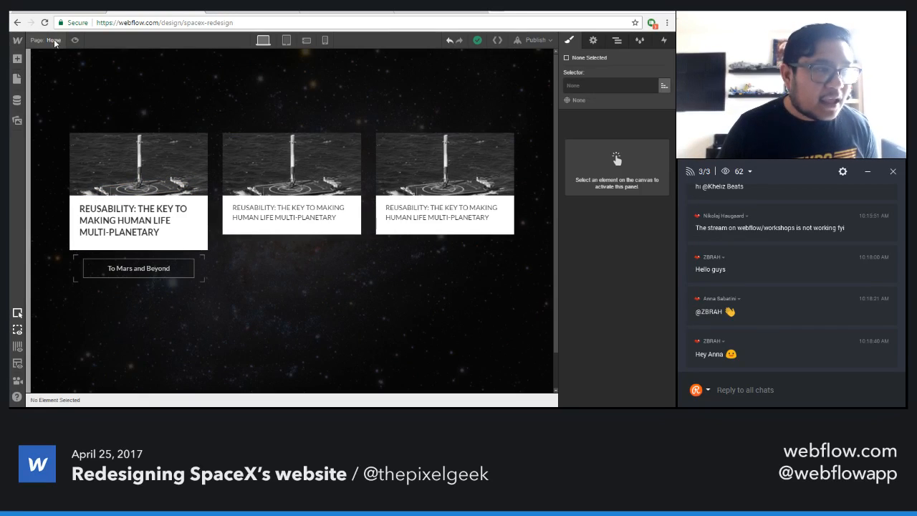
# - Open the bgvideo page and preview its background launch video, headline and Watch Replay button, restarting the preview several times
pyautogui.click(17, 79)
pyautogui.click(56, 111)
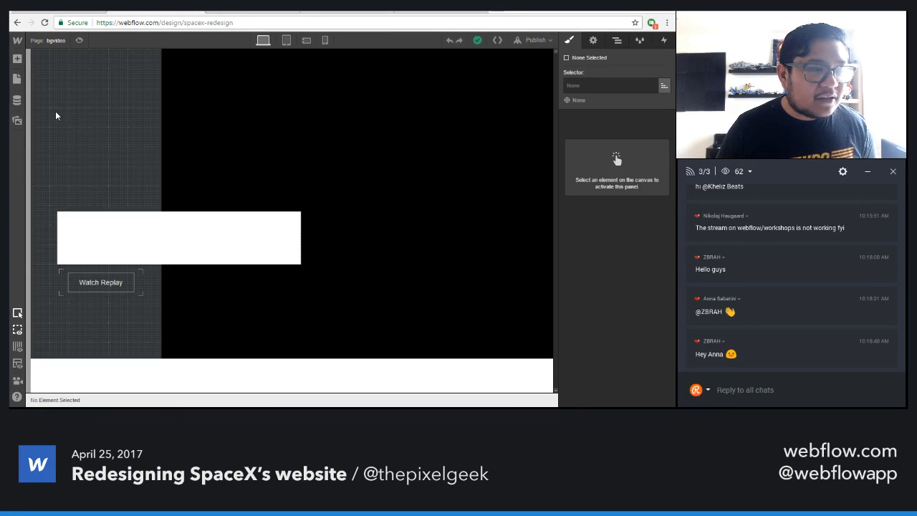
pyautogui.click(81, 42)
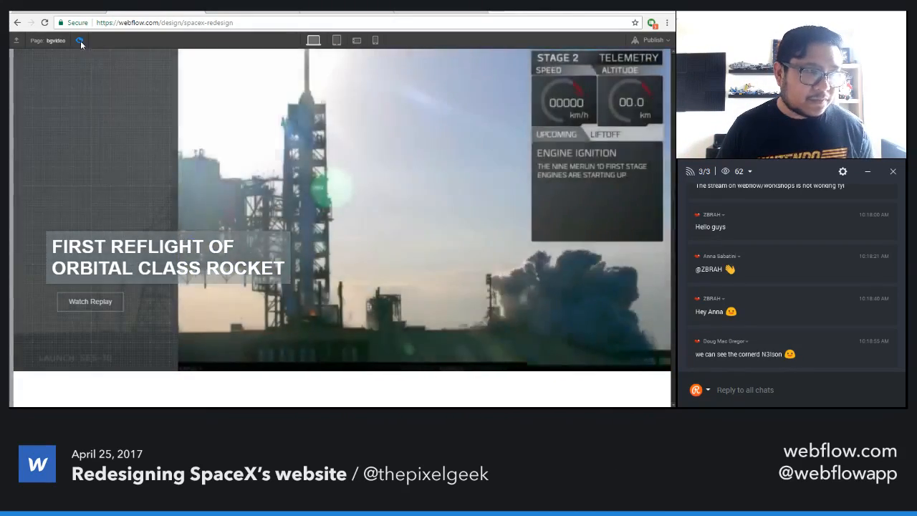
pyautogui.click(80, 41)
pyautogui.click(80, 41)
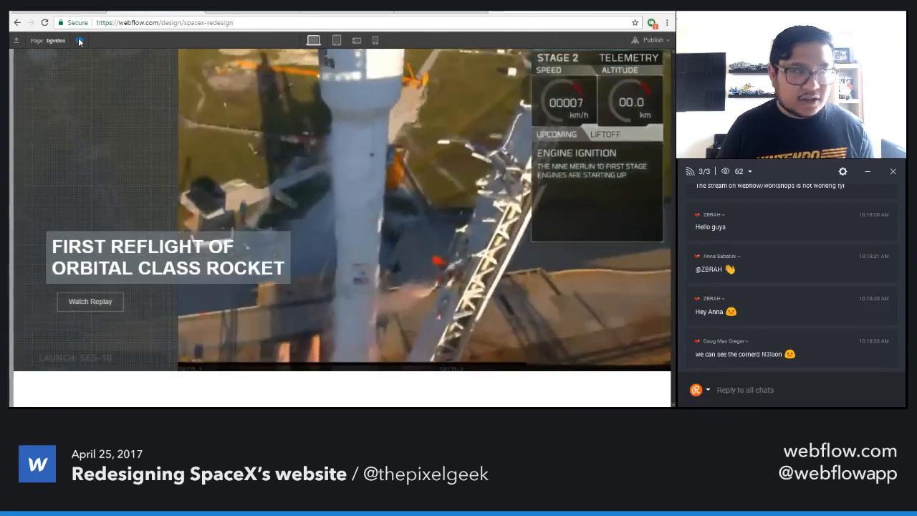
pyautogui.click(79, 42)
pyautogui.click(79, 42)
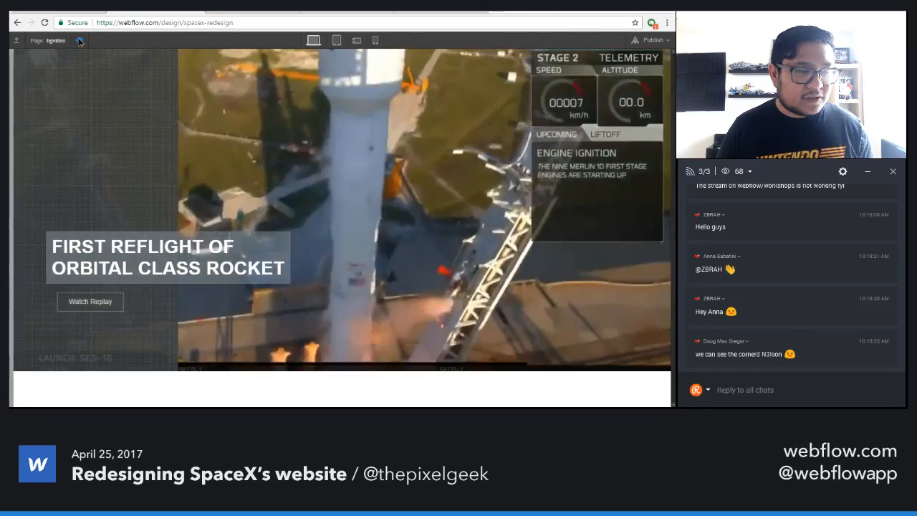
pyautogui.click(80, 41)
pyautogui.click(80, 41)
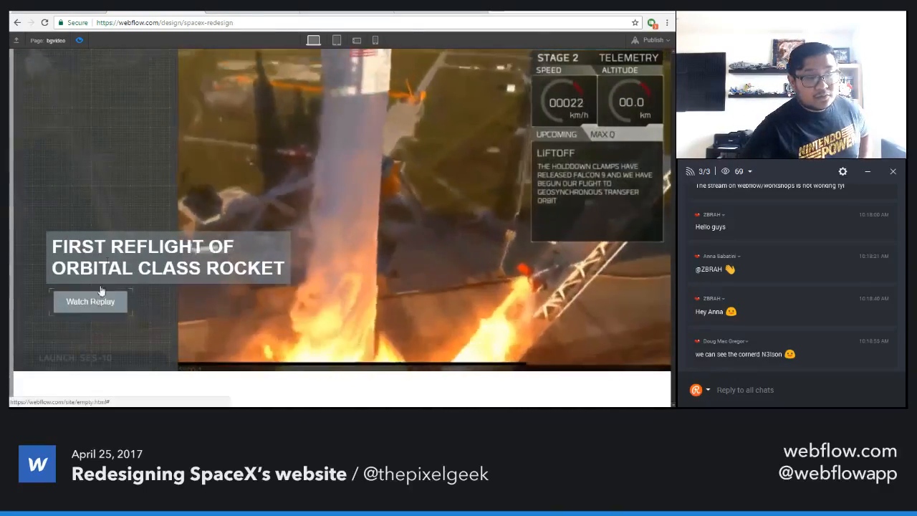
pyautogui.click(80, 41)
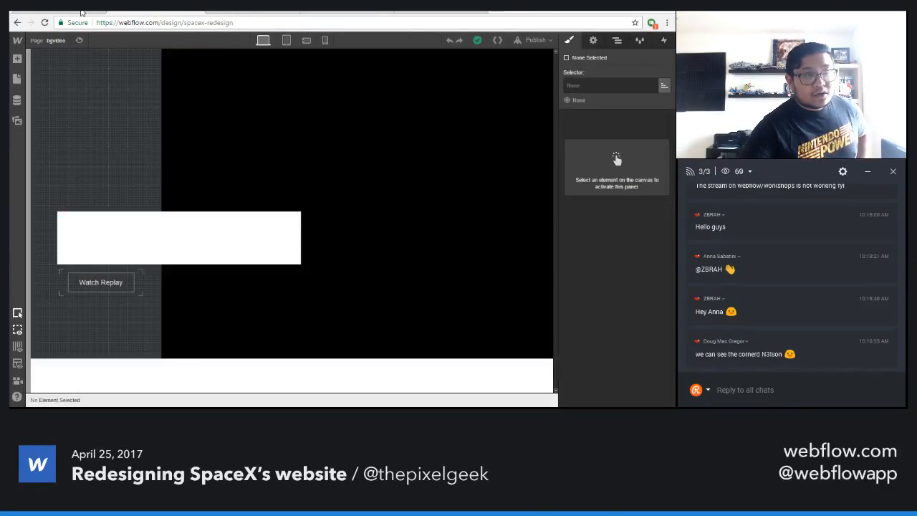
# - Open the blank spacex-redesign-demo project, glance at the existing SpaceX media page, and return to the demo project
pyautogui.click(83, 13)
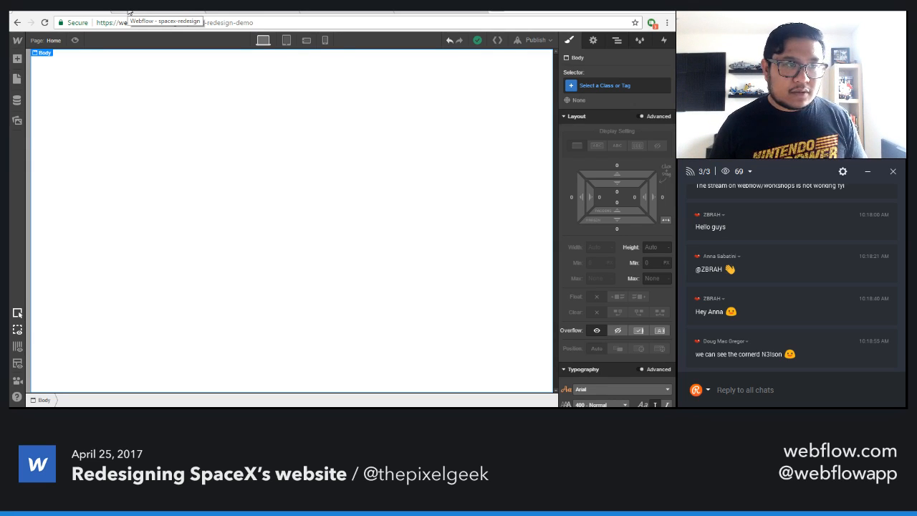
pyautogui.click(381, 12)
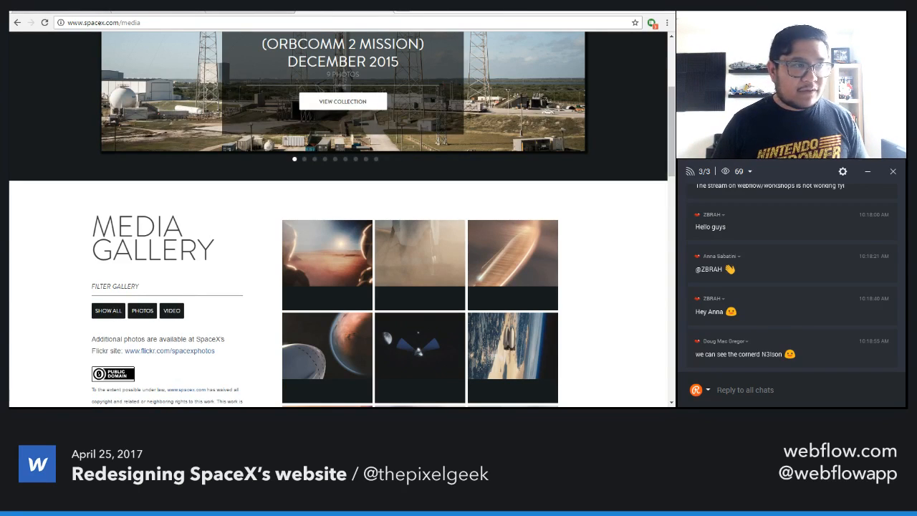
pyautogui.click(61, 12)
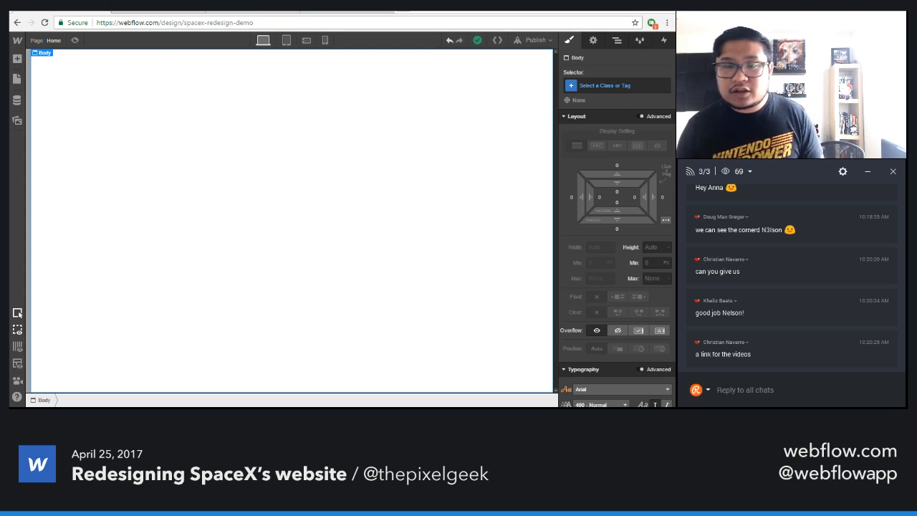
pyautogui.click(715, 390)
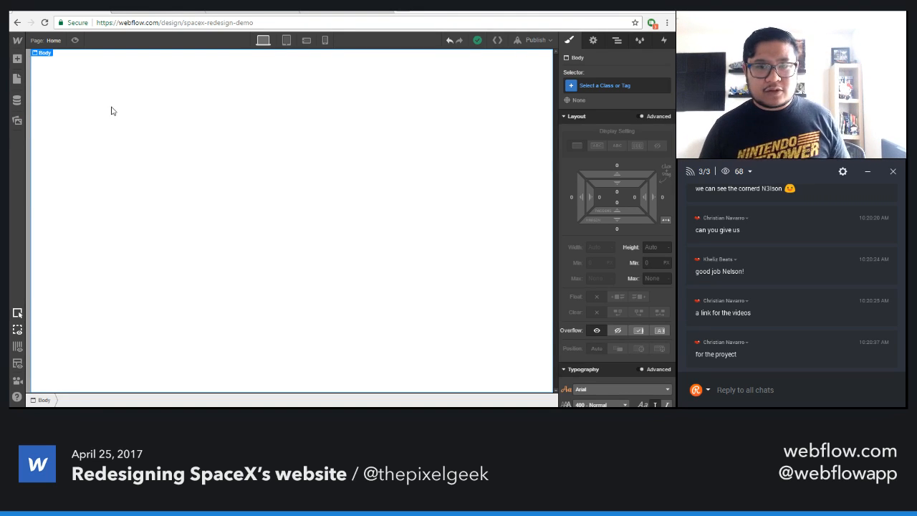
# - Add a Navbar component to the top of the blank Home page
pyautogui.press('a')
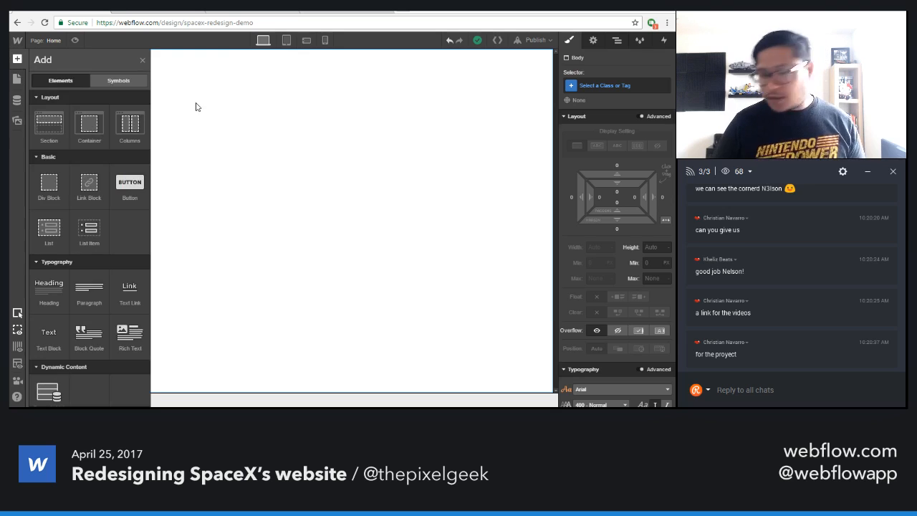
pyautogui.click(194, 101)
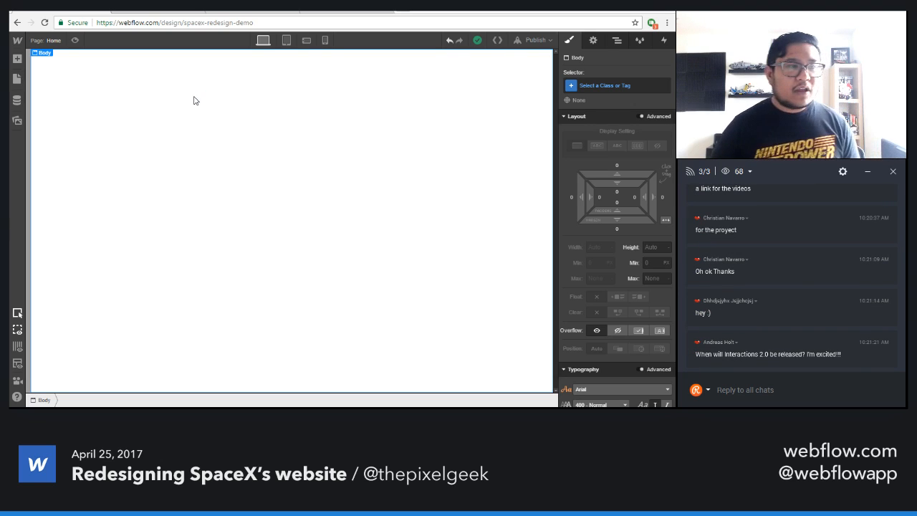
pyautogui.press('a')
pyautogui.scroll(-3, 80, 263)
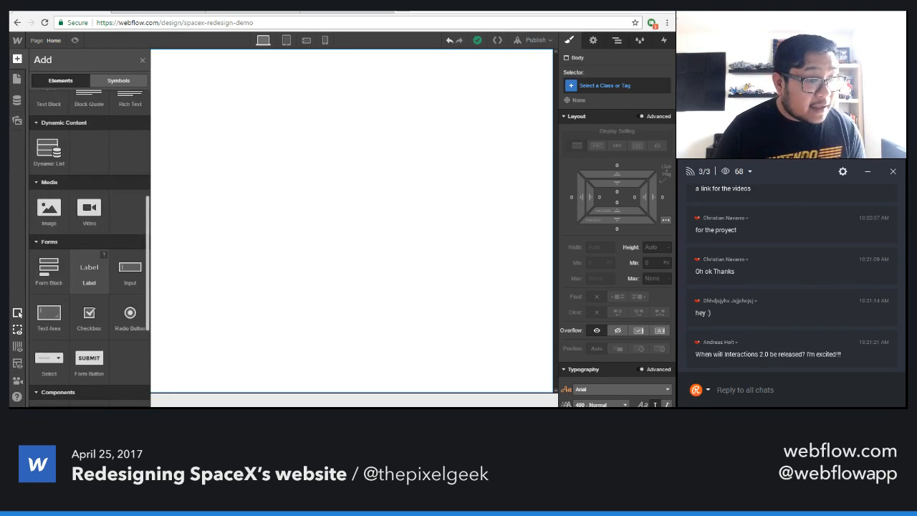
pyautogui.scroll(-3, 81, 263)
pyautogui.moveTo(89, 275); pyautogui.dragTo(200, 155)
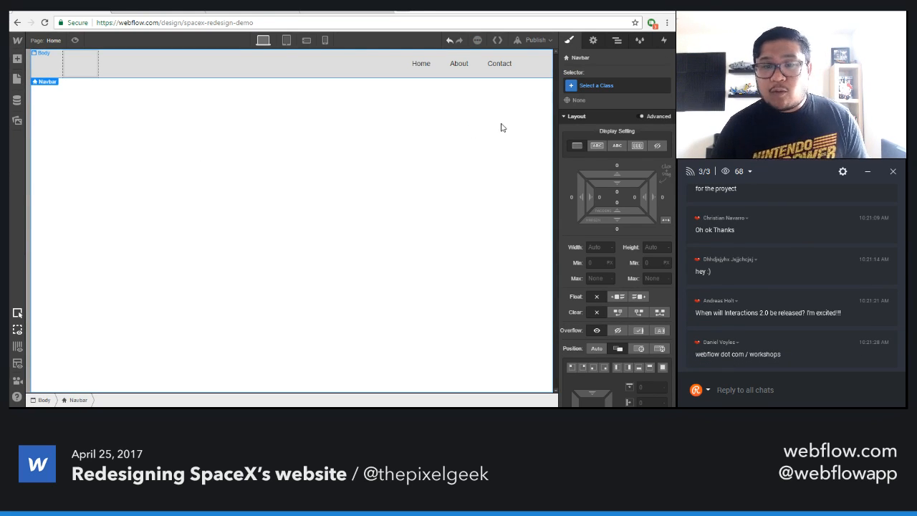
# - Create the class "nav" on the navbar
pyautogui.click(609, 87)
pyautogui.click(630, 86)
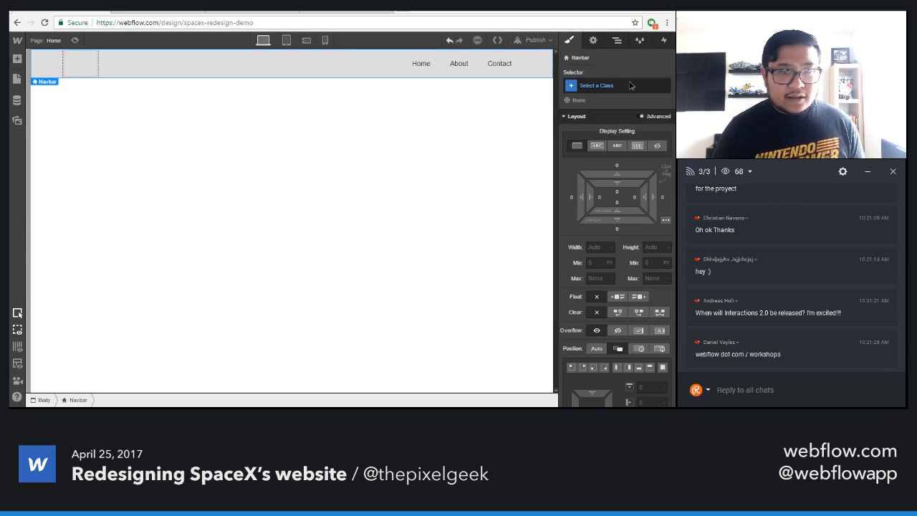
pyautogui.click(612, 84)
pyautogui.write('nav')
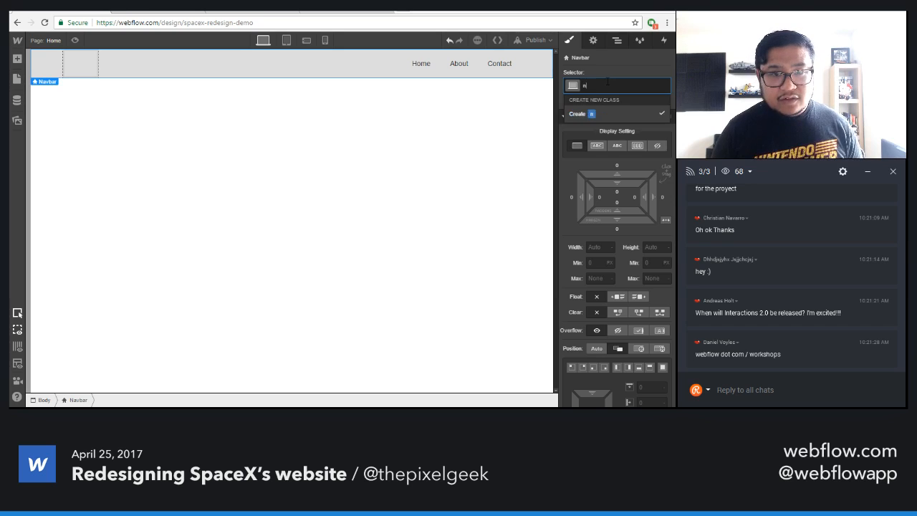
pyautogui.press('Return')
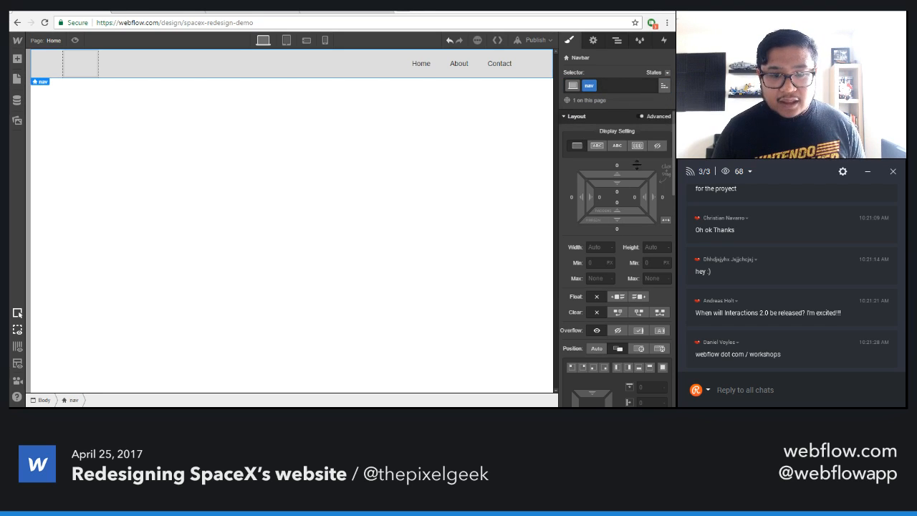
# - Set the navbar's position to fixed and anchor it along the page's full left side with 0 px offsets
pyautogui.click(659, 348)
pyautogui.scroll(-3, 654, 336)
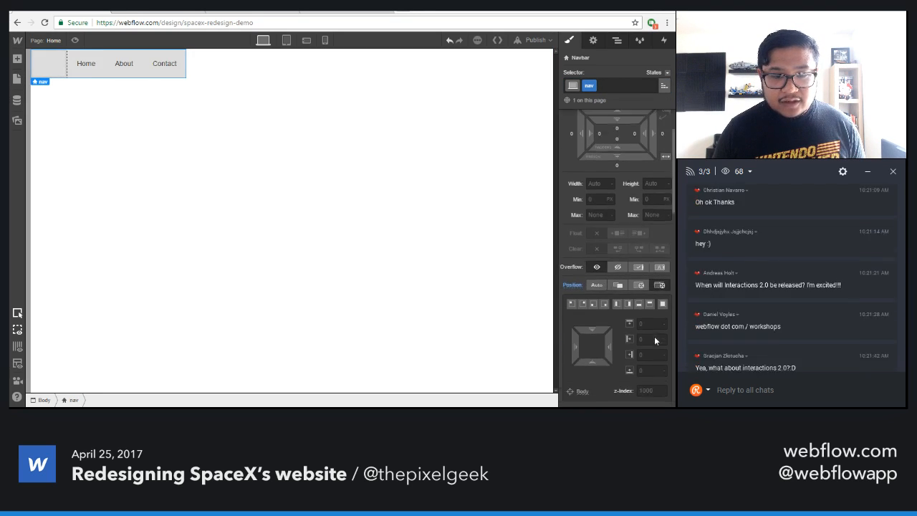
pyautogui.click(619, 269)
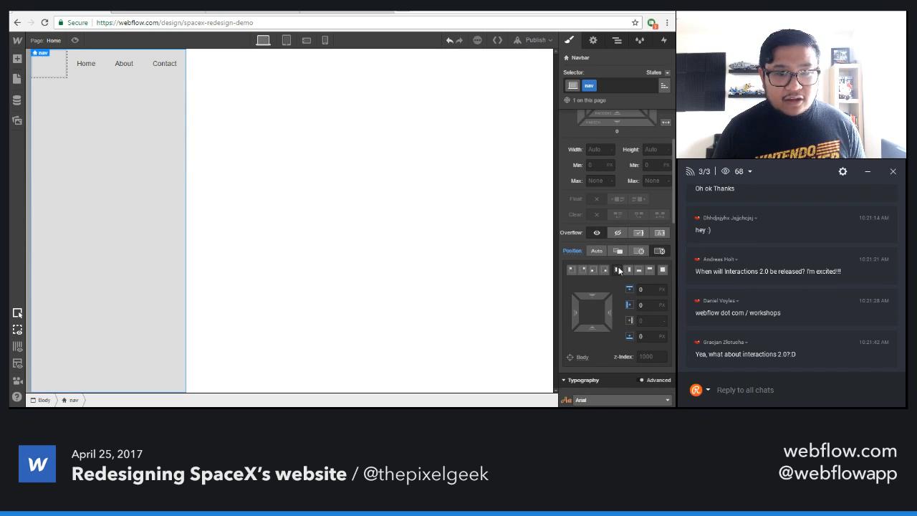
# - Set the navbar's width to 15%, and increase it in single-percent increments to 20%
pyautogui.scroll(3, 609, 265)
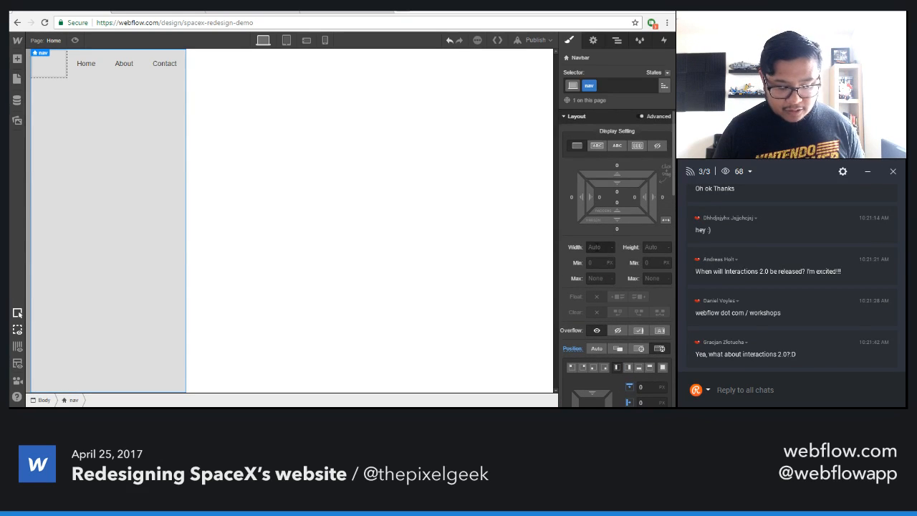
pyautogui.click(597, 247)
pyautogui.write('15%')
pyautogui.press('Return')
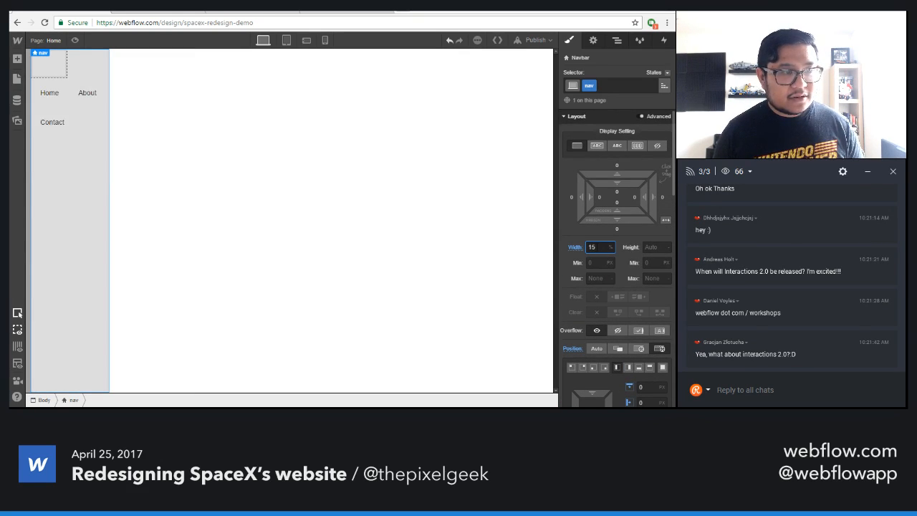
pyautogui.press('Up')
pyautogui.press('Up')
pyautogui.press('Up')
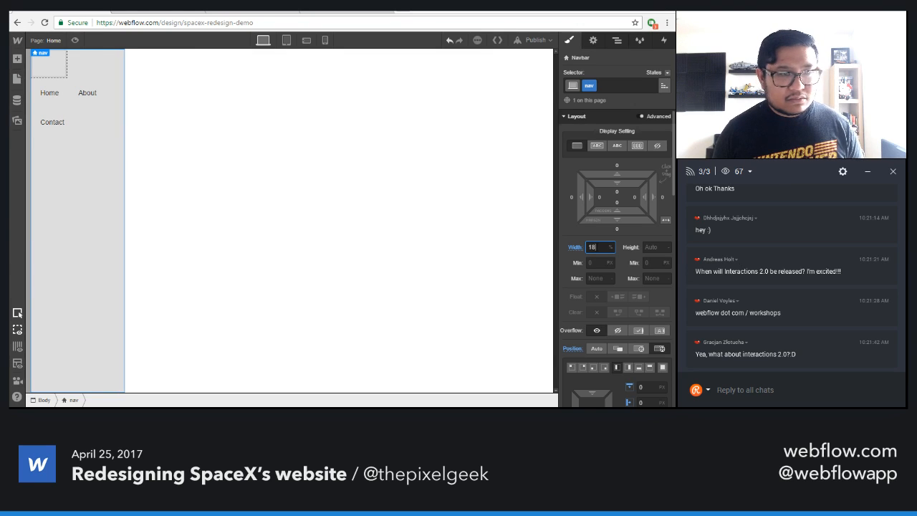
pyautogui.press('Up')
pyautogui.press('Up')
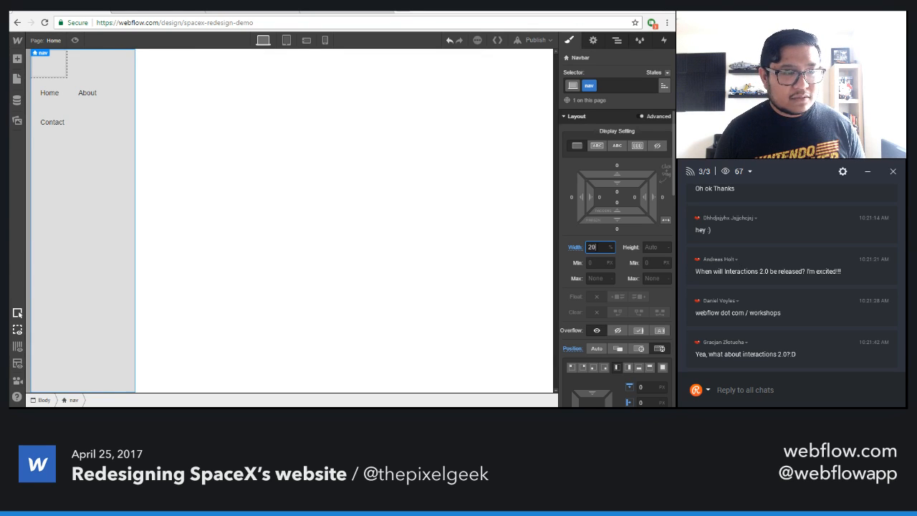
# - Reduce the navbar's width in single-percent decrements to 15%
pyautogui.press('Down')
pyautogui.press('Down')
pyautogui.press('Down')
pyautogui.press('Down')
pyautogui.press('Down')
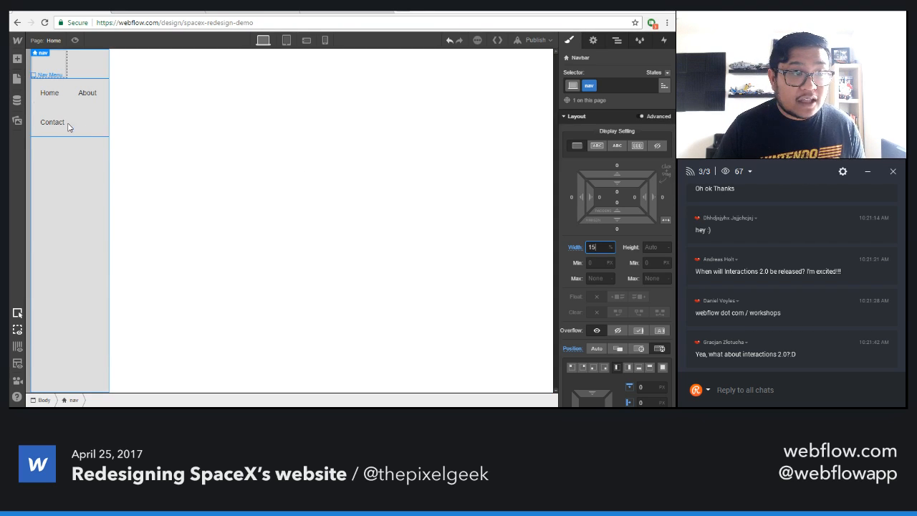
# - Place the SpaceX logo image from the project assets inside the navbar's Brand link
pyautogui.click(63, 101)
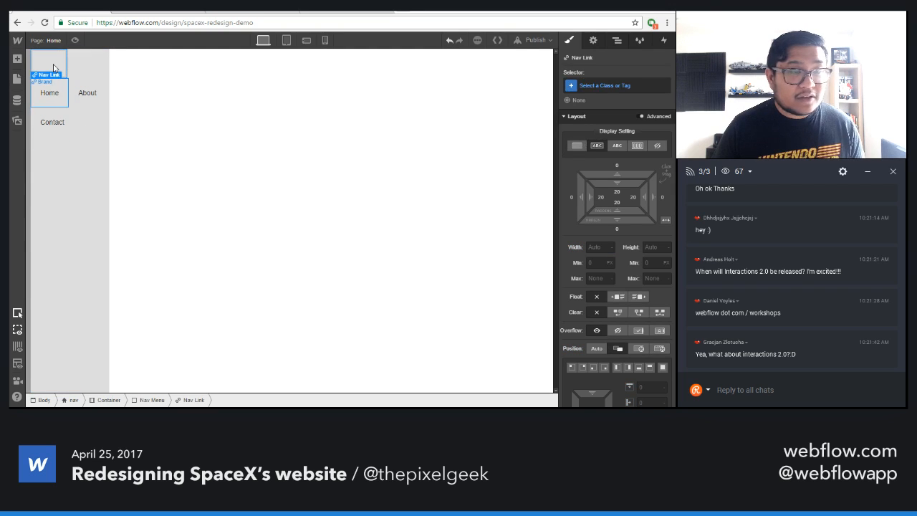
pyautogui.click(53, 67)
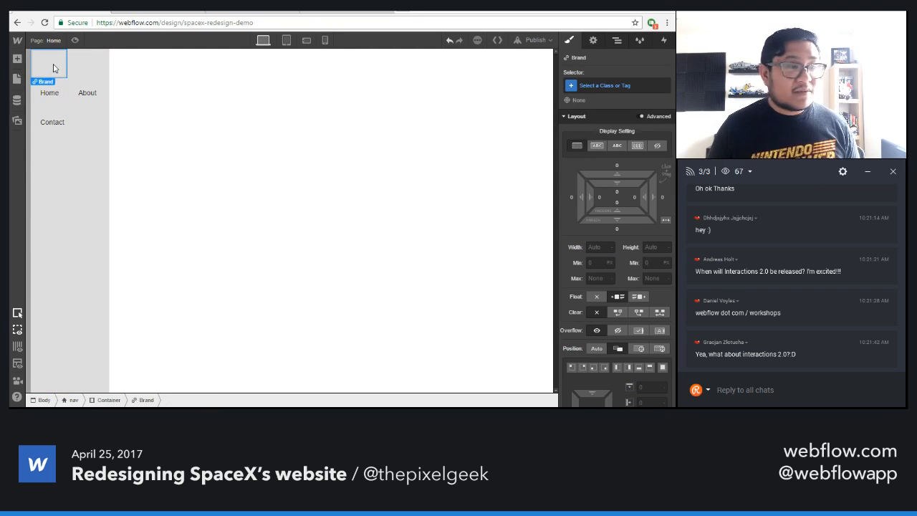
pyautogui.press('a')
pyautogui.click(17, 120)
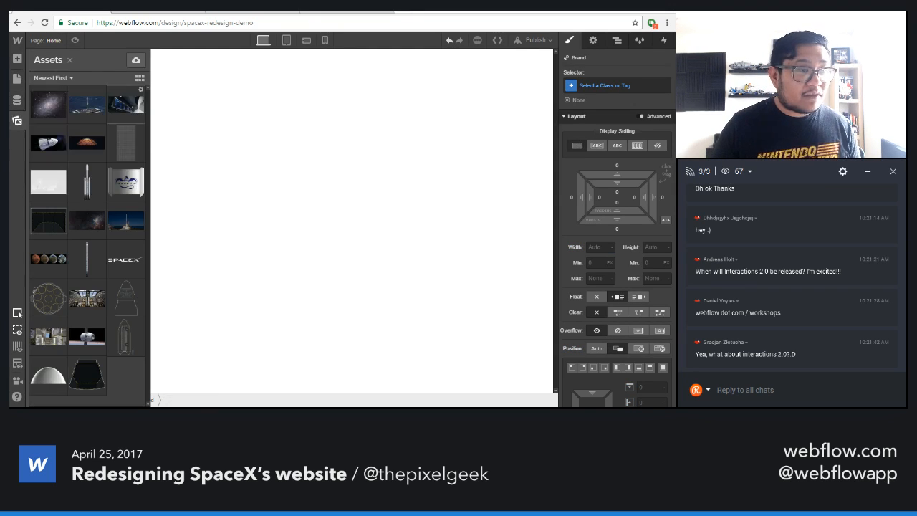
pyautogui.moveTo(125, 258); pyautogui.dragTo(72, 80)
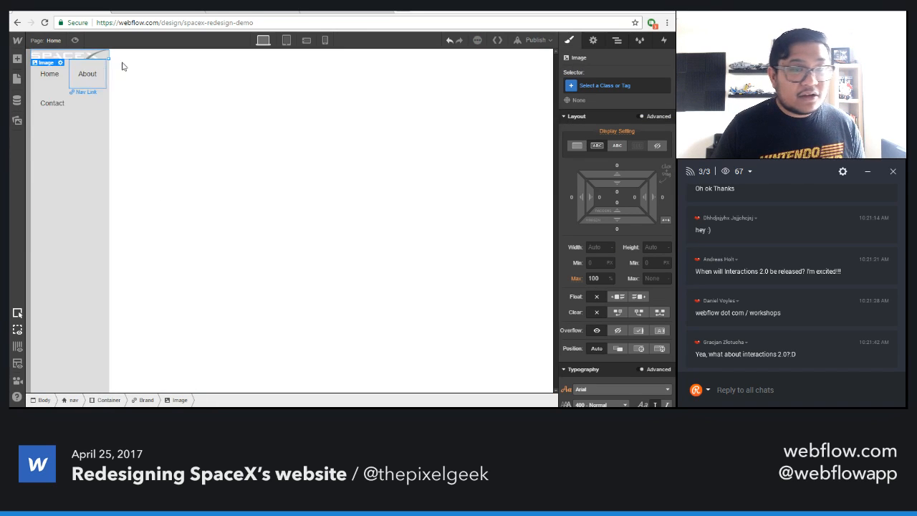
# - Create the class "logo" on the Brand link and give it 20 px of padding on all four sides
pyautogui.click(600, 86)
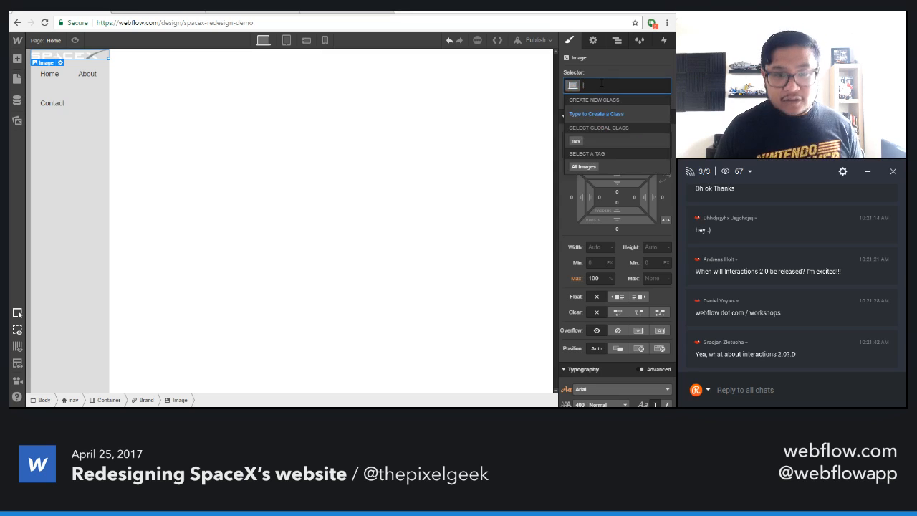
pyautogui.click(617, 40)
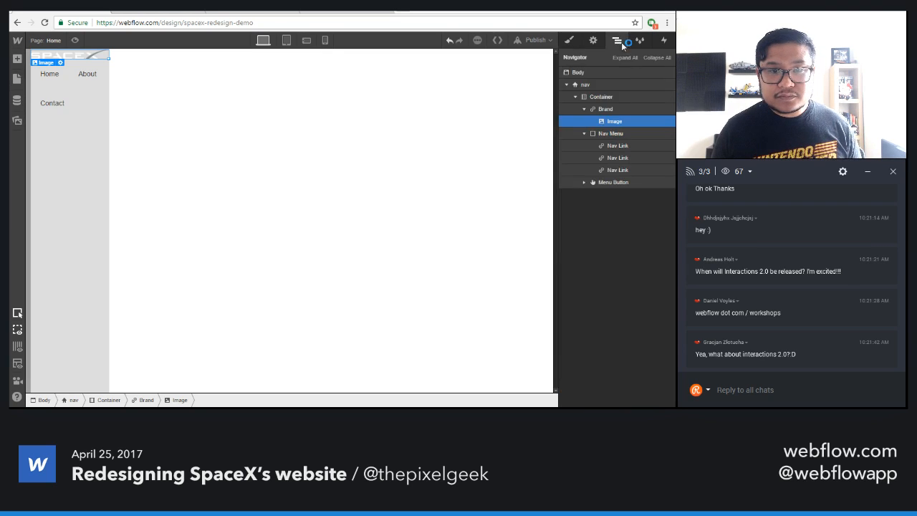
pyautogui.click(606, 109)
pyautogui.click(568, 41)
pyautogui.click(605, 86)
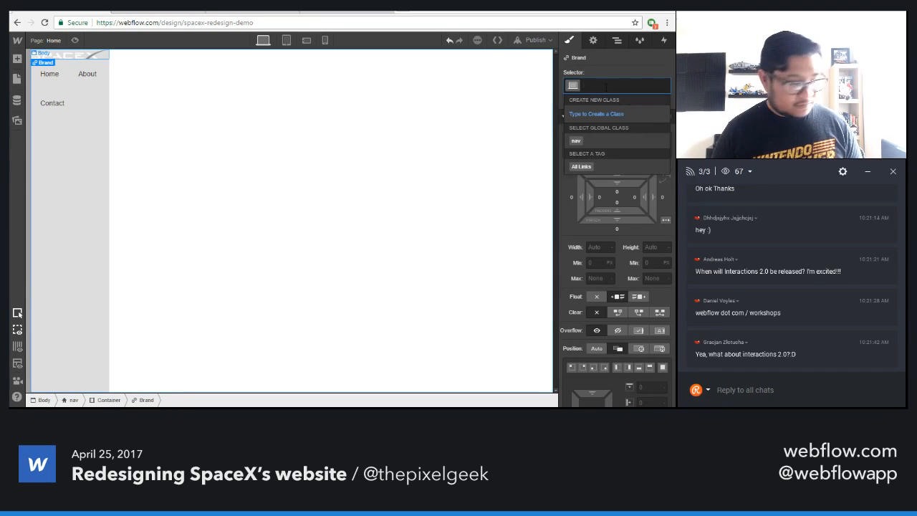
pyautogui.write('logo')
pyautogui.press('Return')
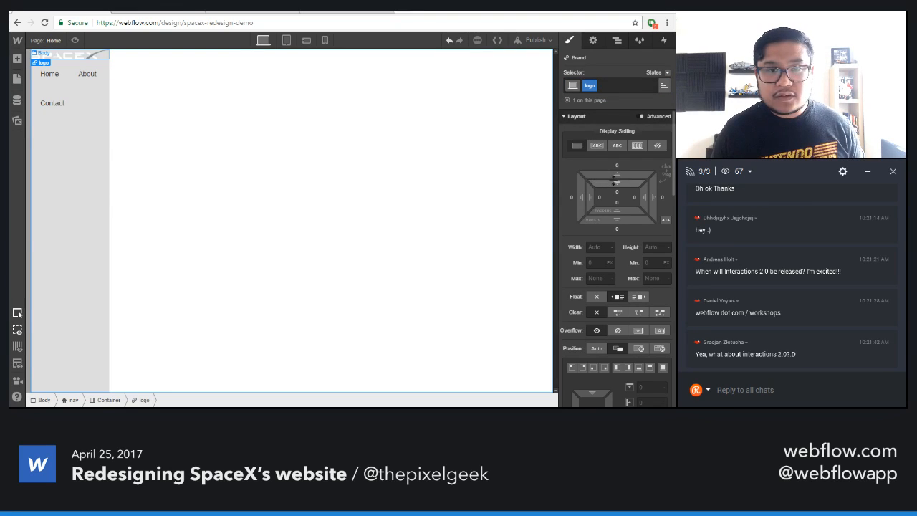
pyautogui.moveTo(625, 185); pyautogui.dragTo(623, 212)
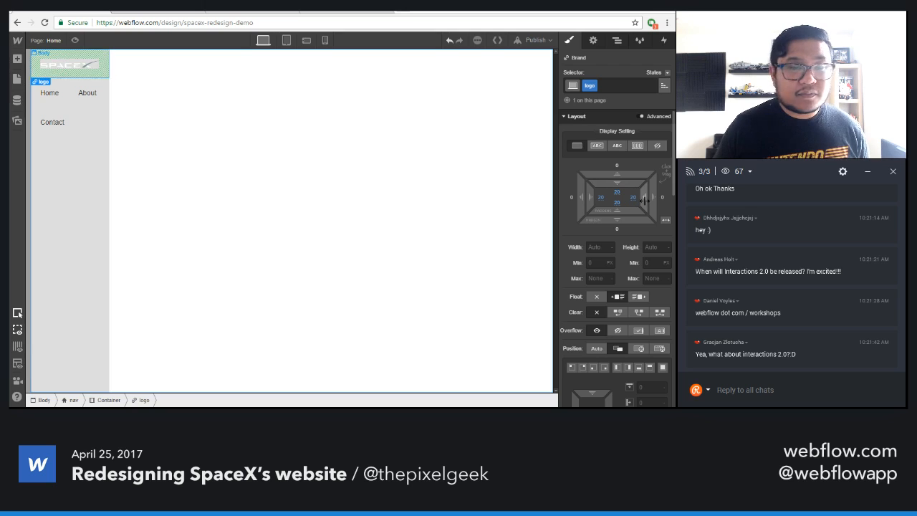
pyautogui.moveTo(631, 198); pyautogui.dragTo(644, 202)
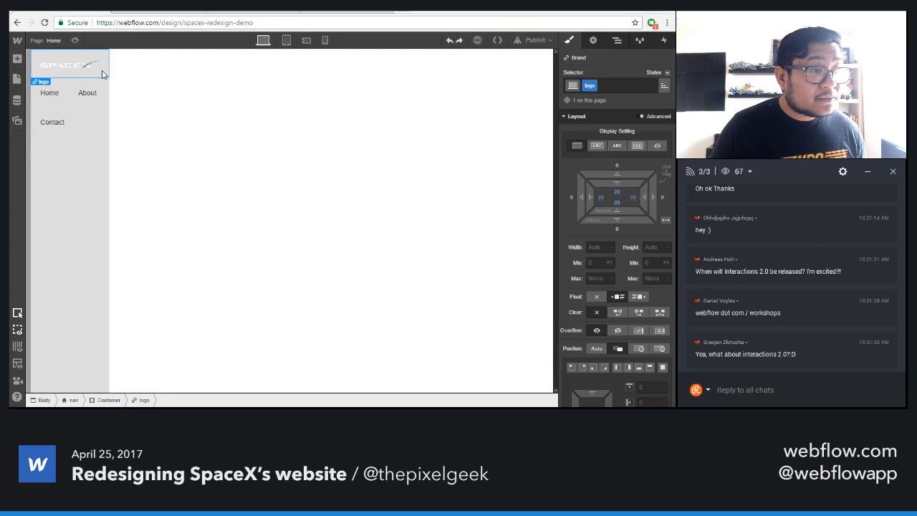
# - Increase the navbar's width to 18%
pyautogui.click(101, 203)
pyautogui.click(599, 247)
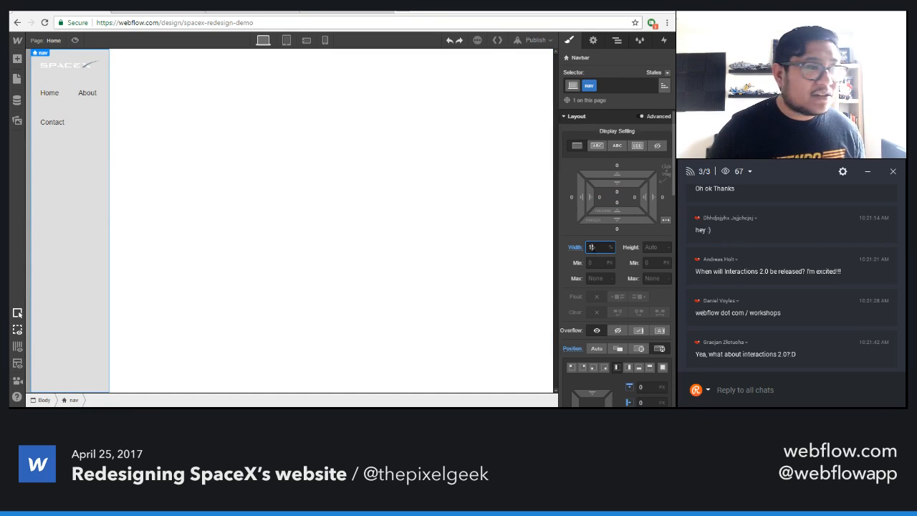
pyautogui.write('16')
pyautogui.press('Up')
pyautogui.press('Up')
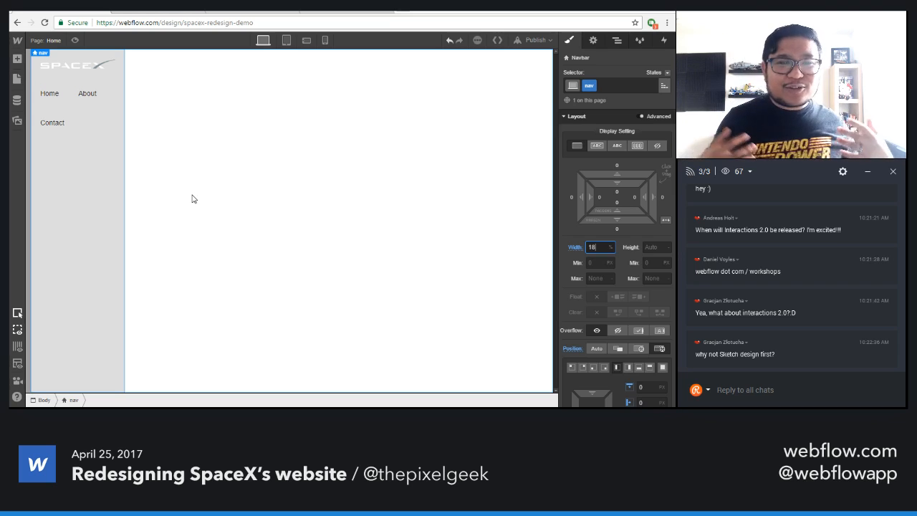
pyautogui.click(52, 102)
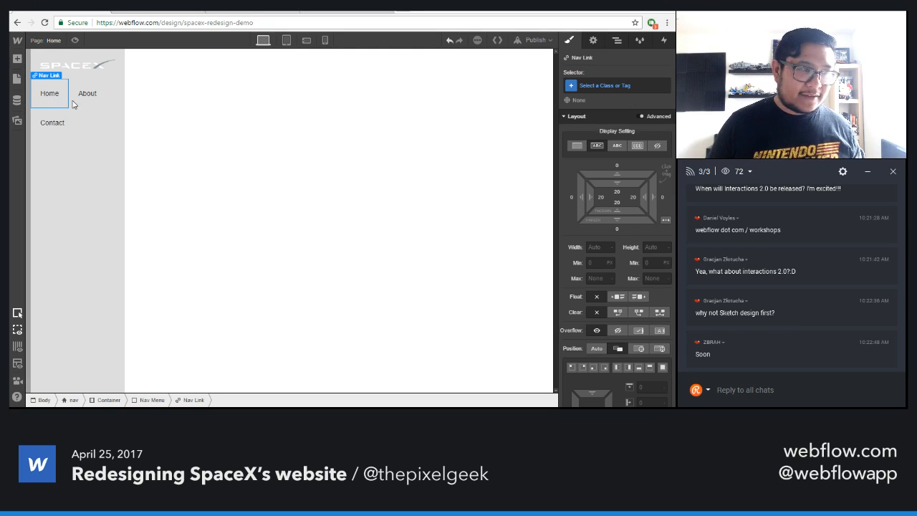
pyautogui.click(75, 104)
pyautogui.click(50, 100)
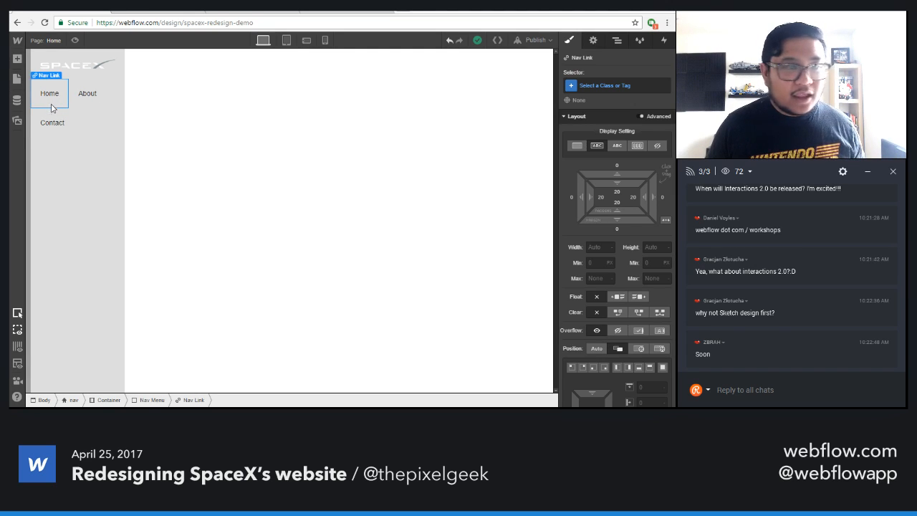
pyautogui.click(62, 122)
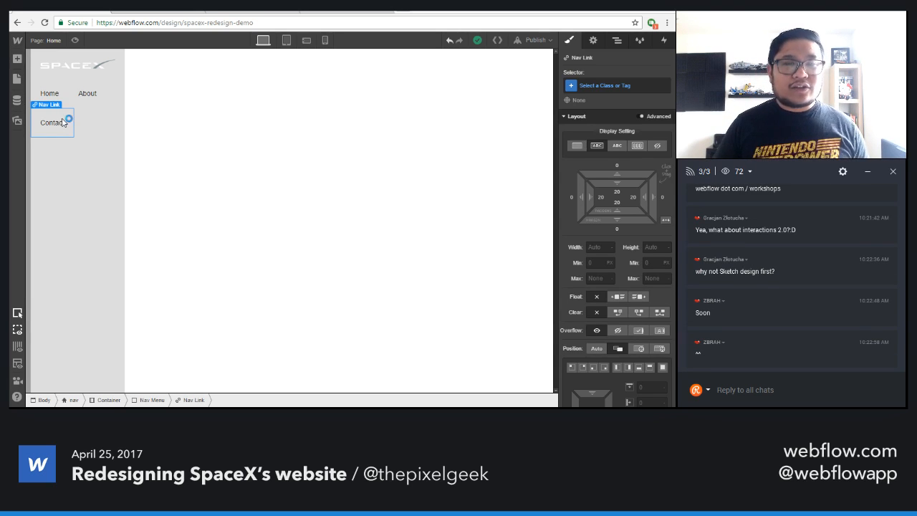
pyautogui.click(60, 101)
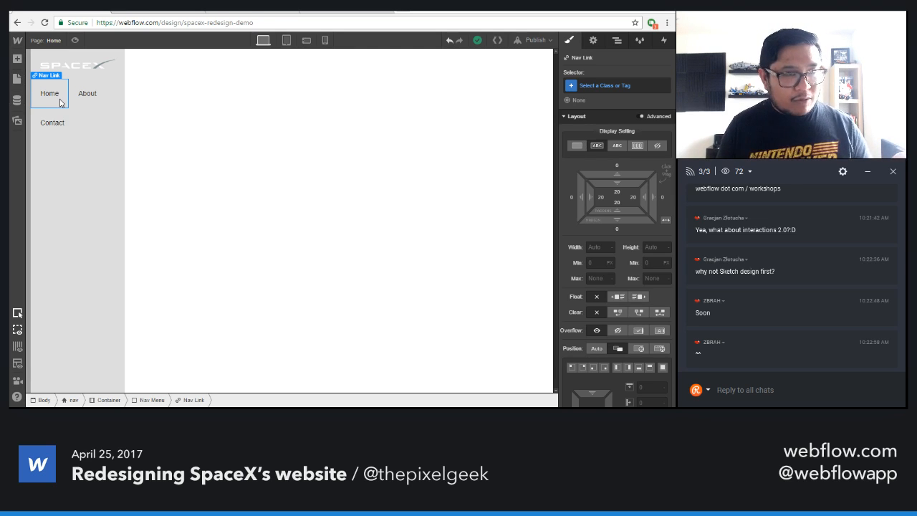
pyautogui.click(109, 104)
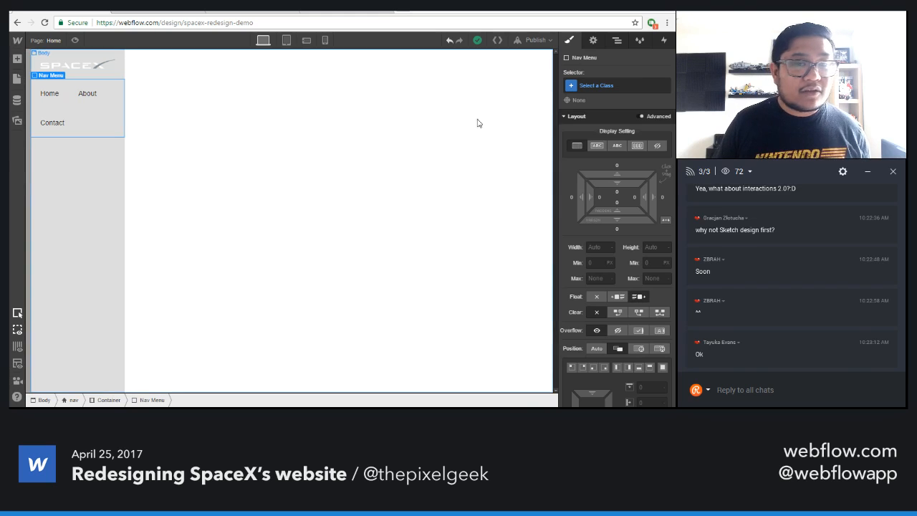
# - Set the Home link's display to Block and apply its Nav Link class to the About link
pyautogui.click(44, 96)
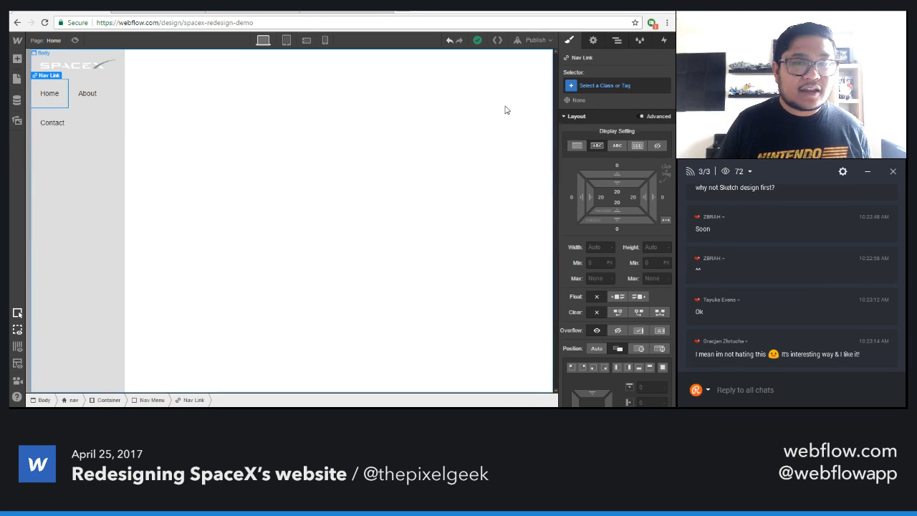
pyautogui.click(578, 146)
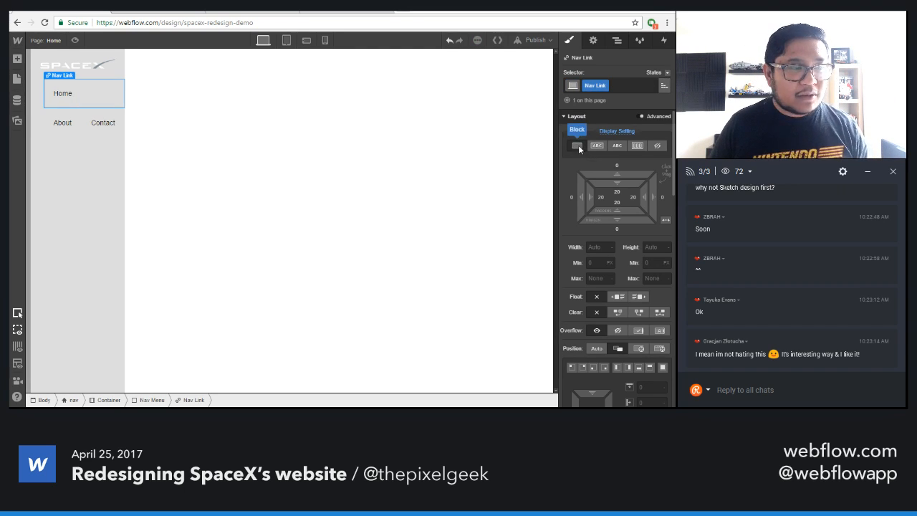
pyautogui.click(70, 128)
pyautogui.click(612, 84)
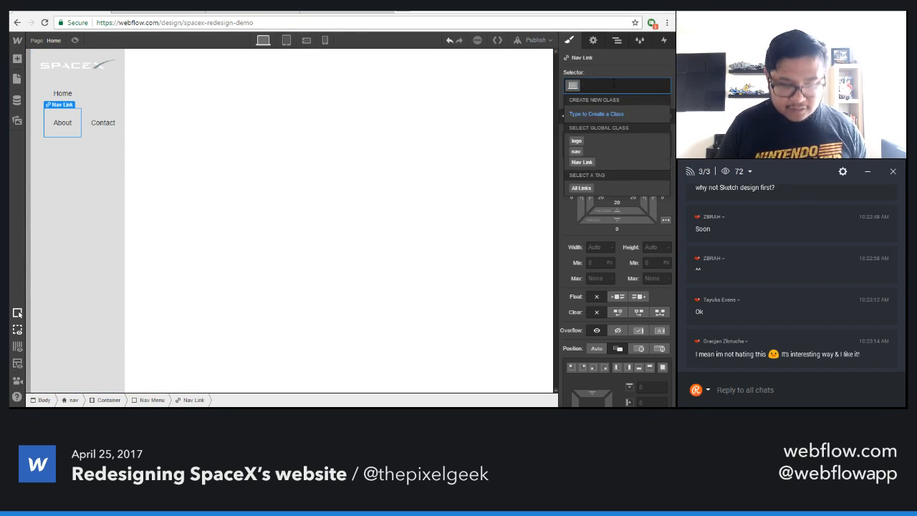
pyautogui.write('nav')
pyautogui.press('Down')
pyautogui.press('Return')
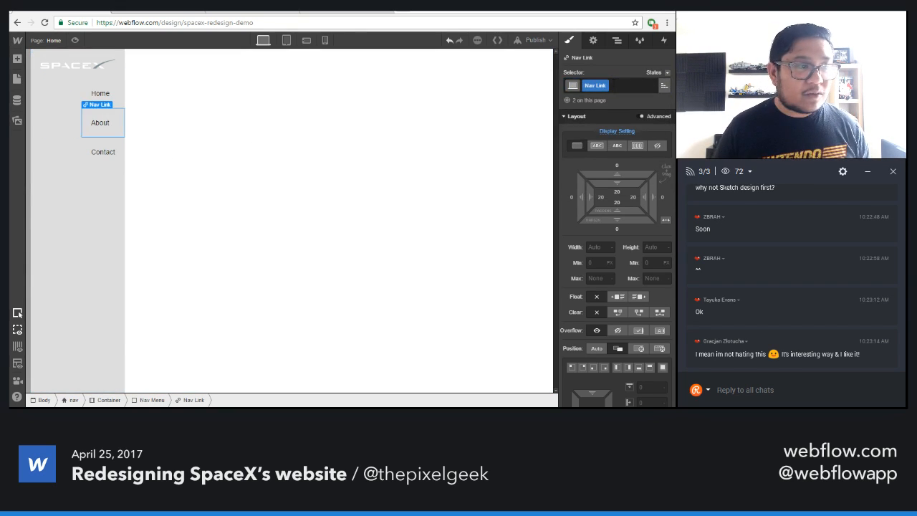
# - Apply the existing Nav Link class to the Contact link
pyautogui.click(111, 164)
pyautogui.click(607, 85)
pyautogui.write('nav')
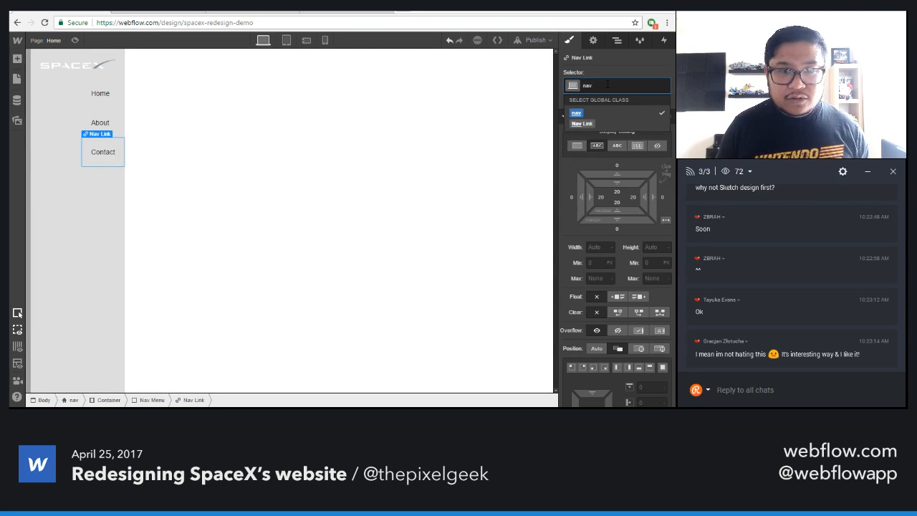
pyautogui.press('Down')
pyautogui.press('Return')
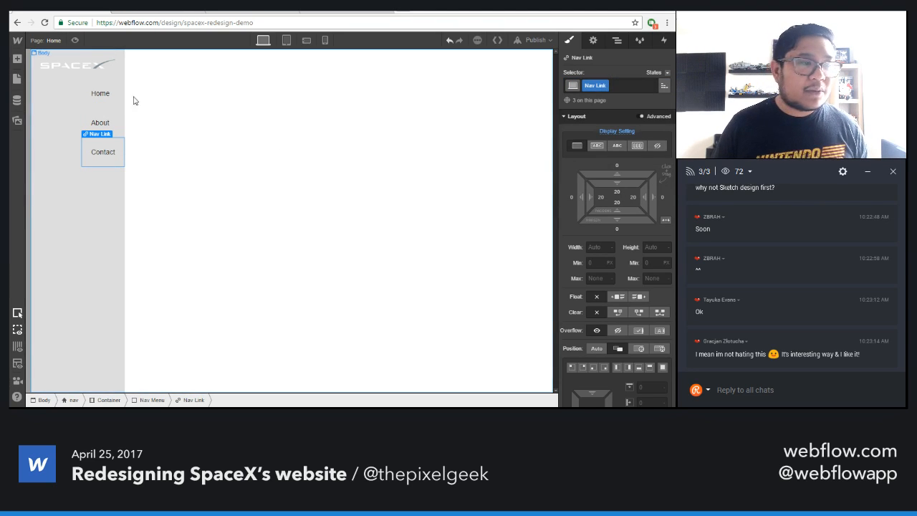
# - Remove the float from the Nav Menu that holds the three links
pyautogui.click(108, 91)
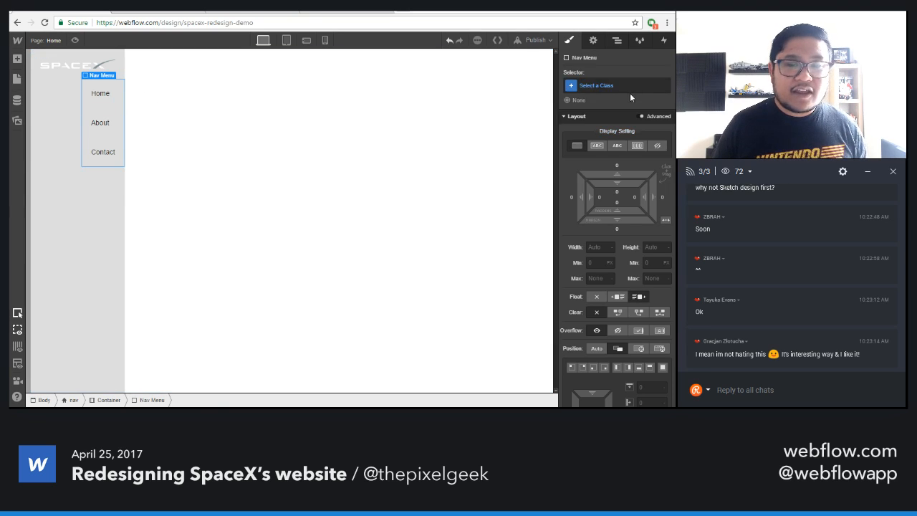
pyautogui.click(595, 297)
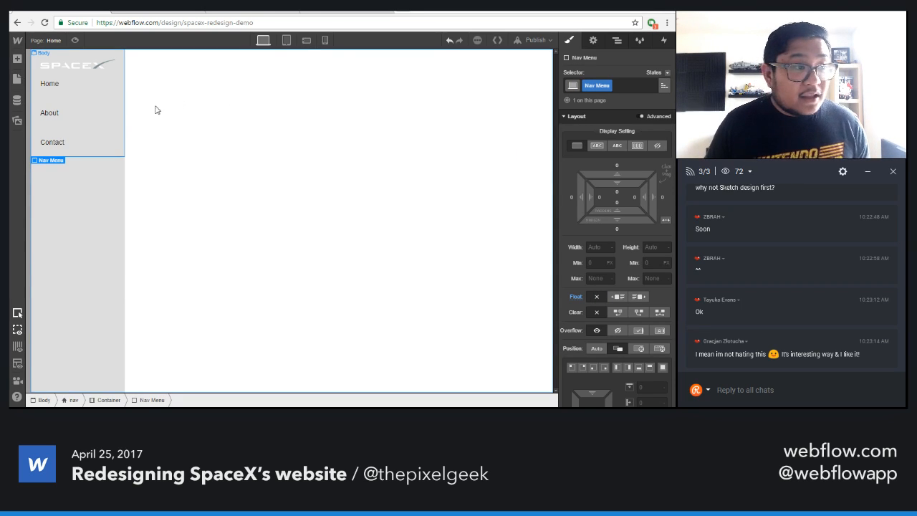
pyautogui.click(89, 90)
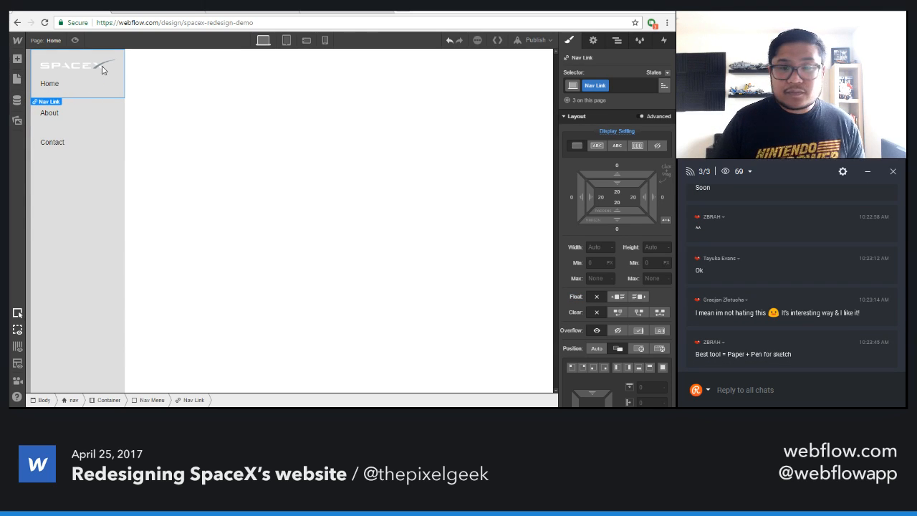
# - Select the logo's Brand link in the element hierarchy and set its float to none
pyautogui.click(616, 40)
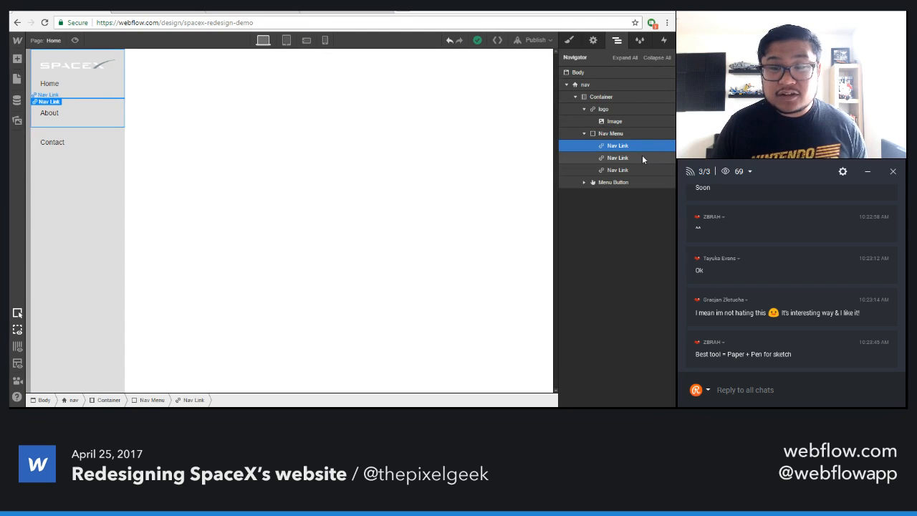
pyautogui.click(617, 130)
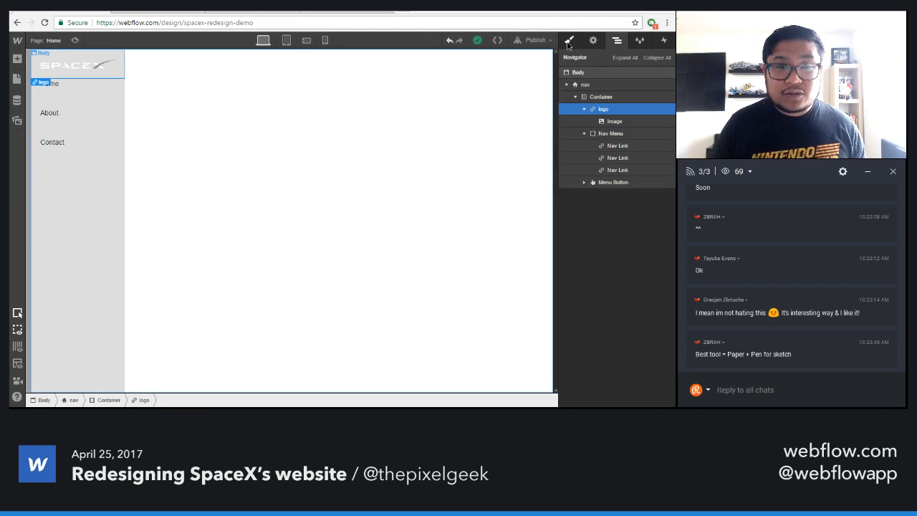
pyautogui.press('s')
pyautogui.click(595, 296)
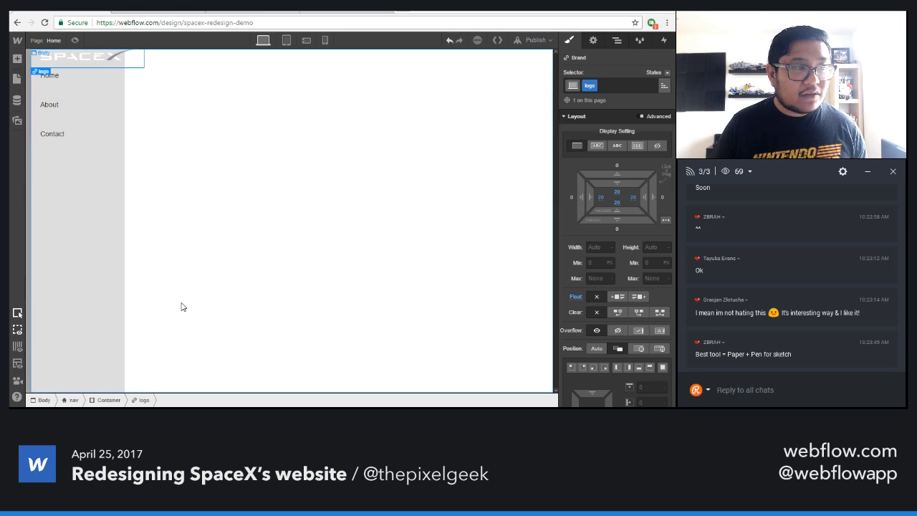
# - Reset the navbar's width to Auto and set the logo link's display to Block
pyautogui.click(114, 313)
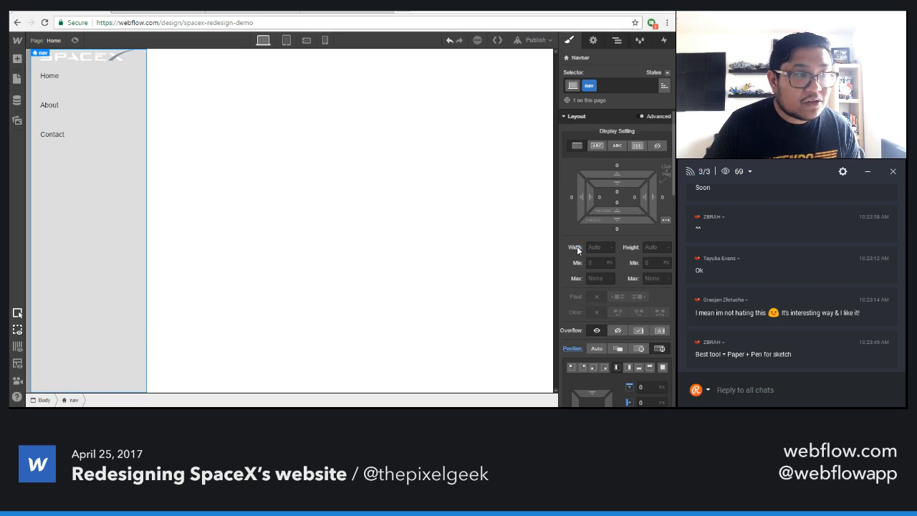
pyautogui.click(109, 60)
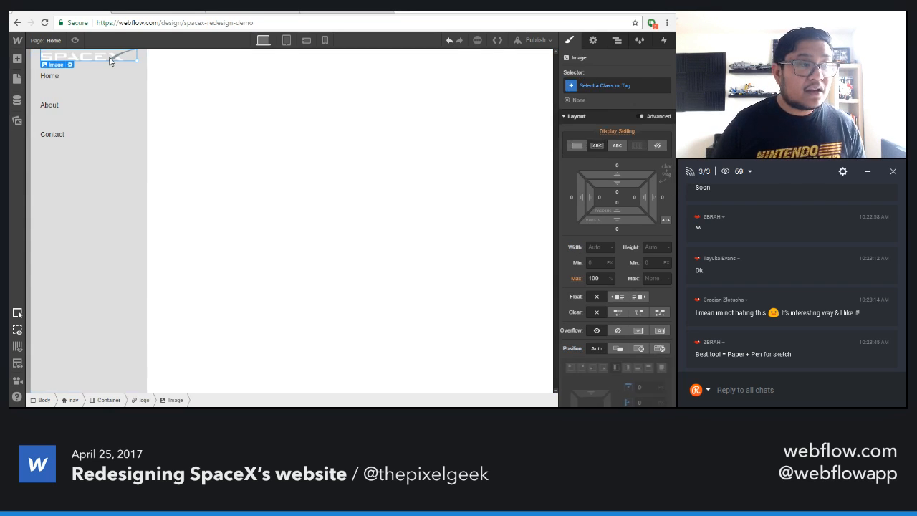
pyautogui.click(110, 59)
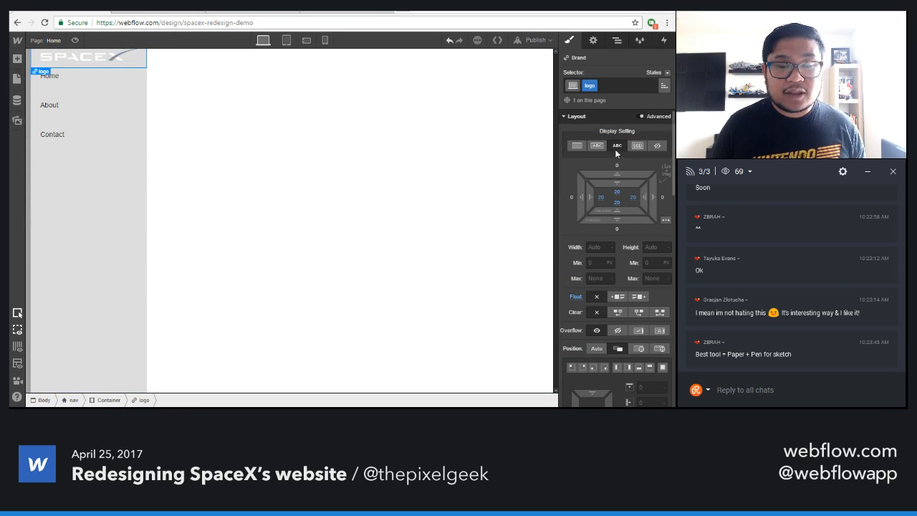
pyautogui.click(576, 146)
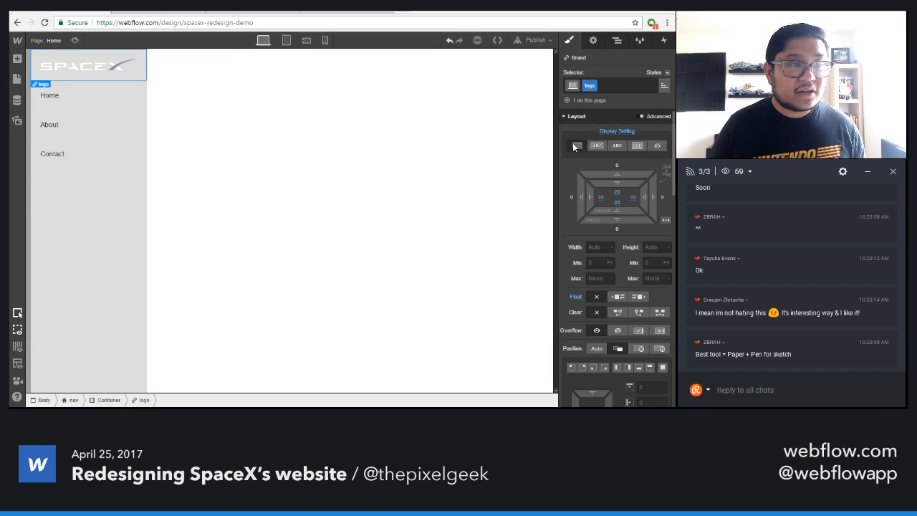
# - Set the navbar's width to 18%
pyautogui.click(205, 273)
pyautogui.click(594, 247)
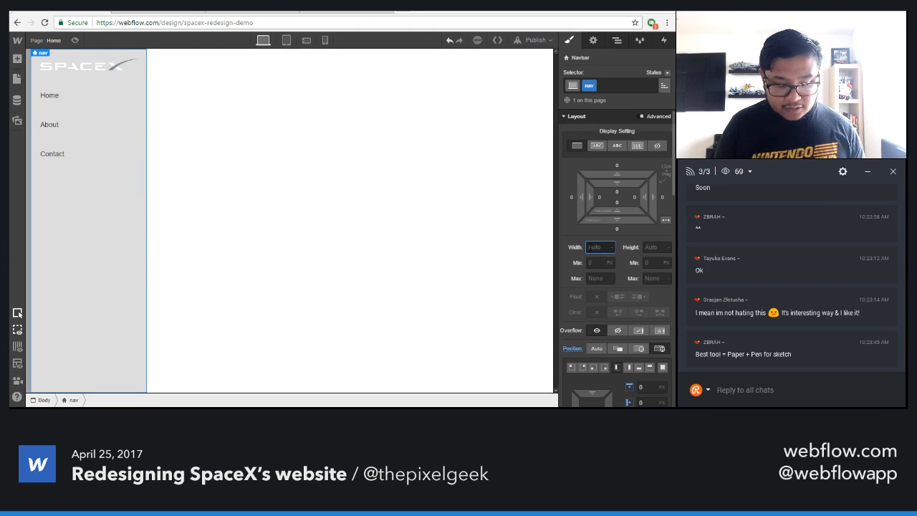
pyautogui.write('18%')
pyautogui.press('Return')
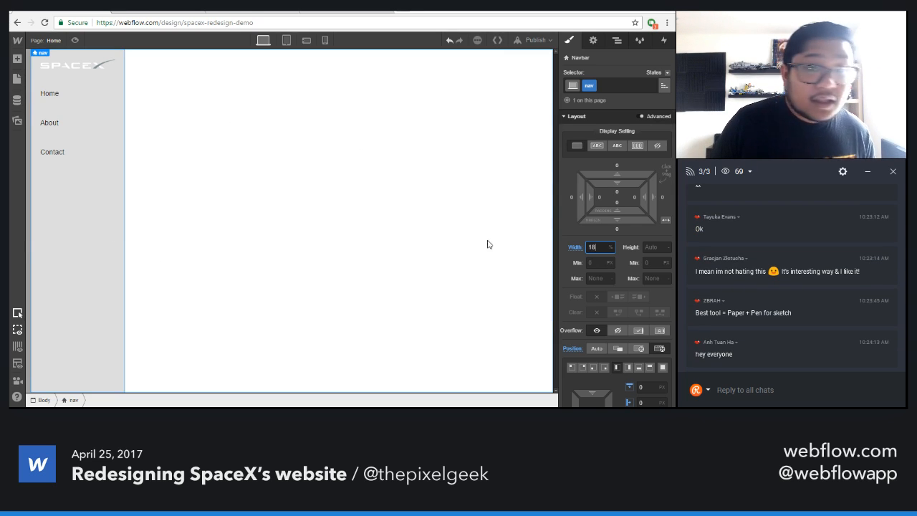
# - Fill the navbar's background with the saved Black swatch (#080b12)
pyautogui.scroll(-1, 642, 272)
pyautogui.scroll(-4, 641, 272)
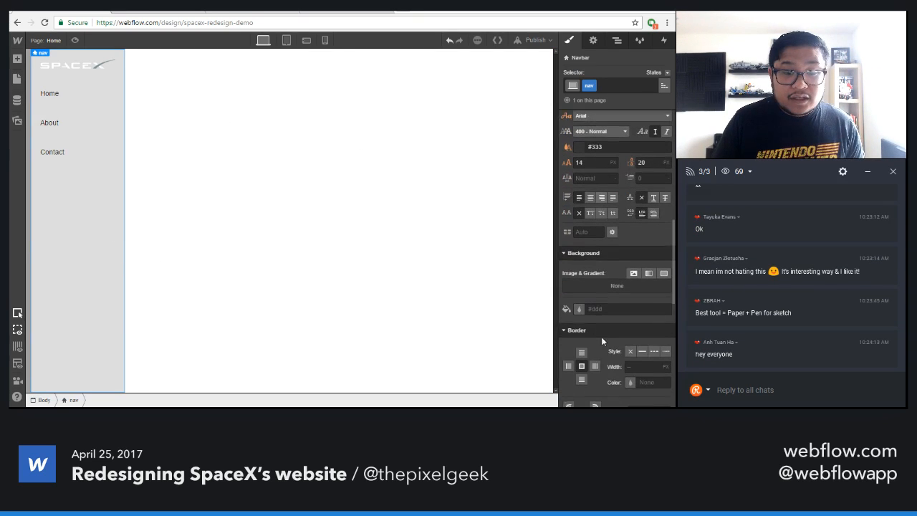
pyautogui.click(581, 301)
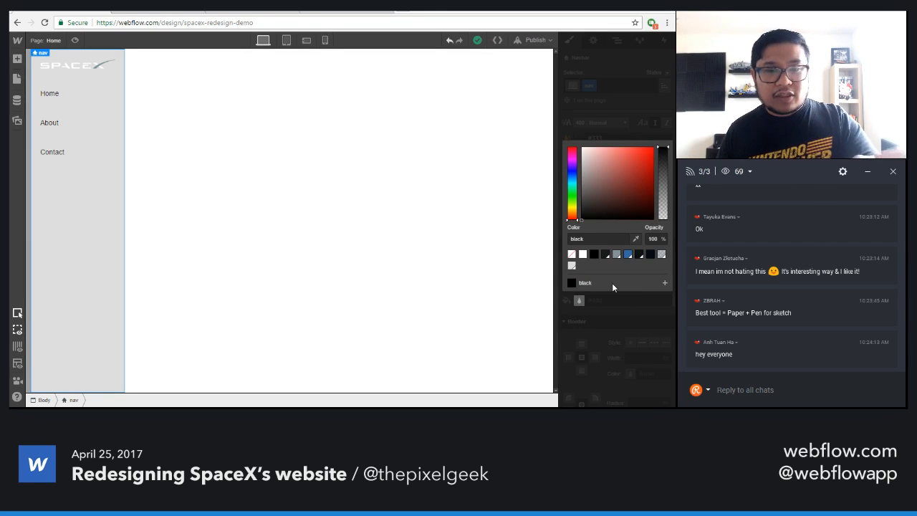
pyautogui.click(649, 255)
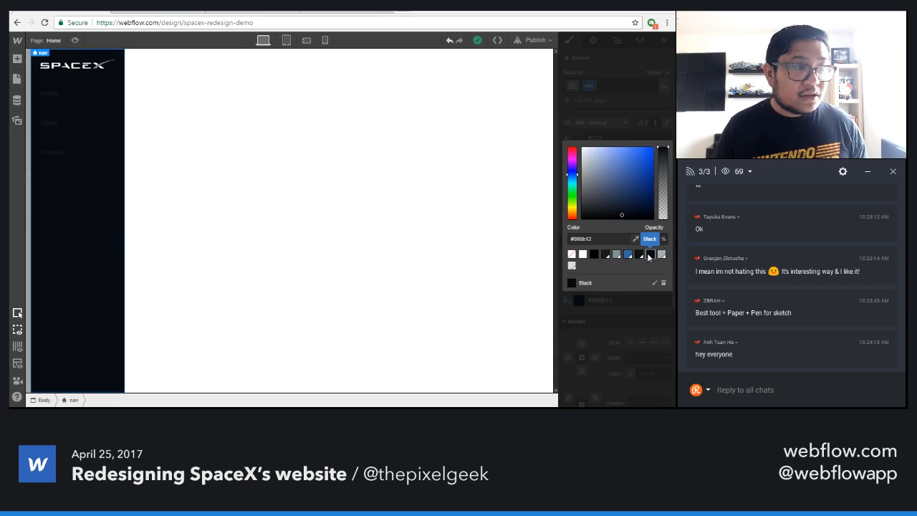
pyautogui.click(633, 125)
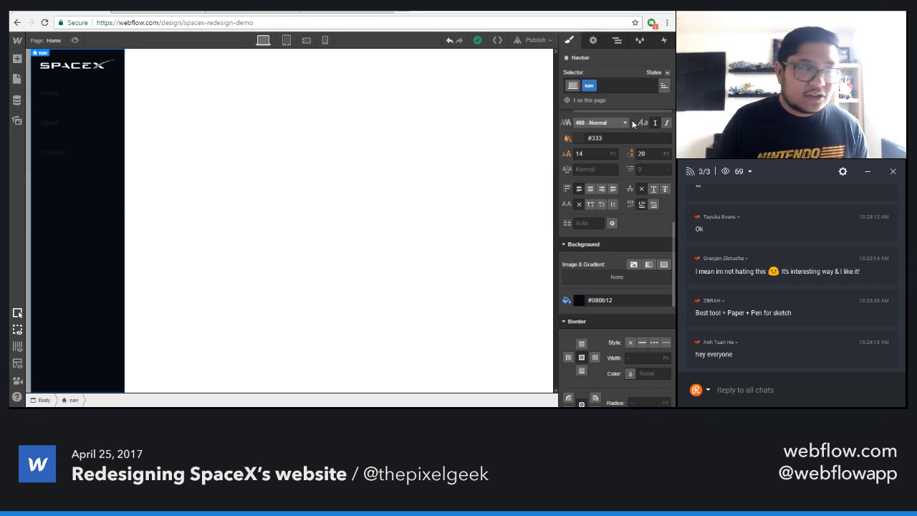
# - Set the text color of the Nav Link class to the Gainsboro swatch (#dbdbdb)
pyautogui.click(87, 88)
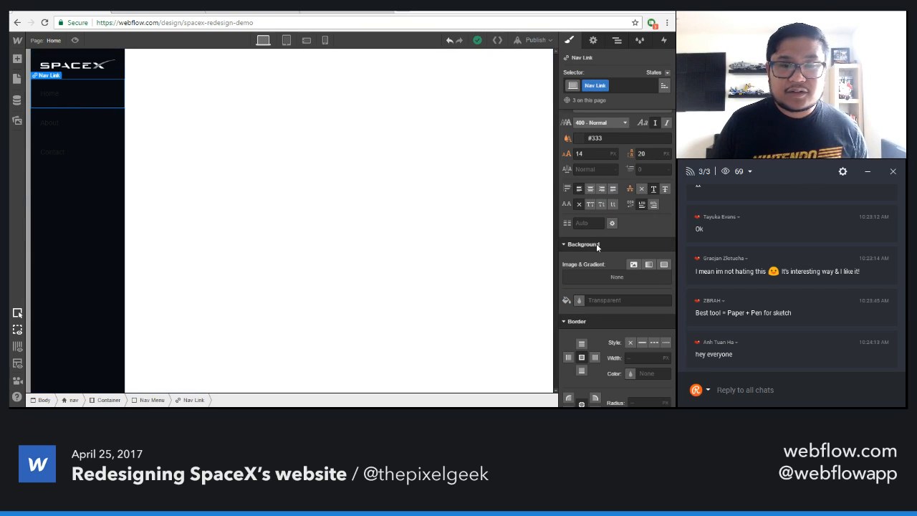
pyautogui.scroll(1, 605, 171)
pyautogui.click(607, 187)
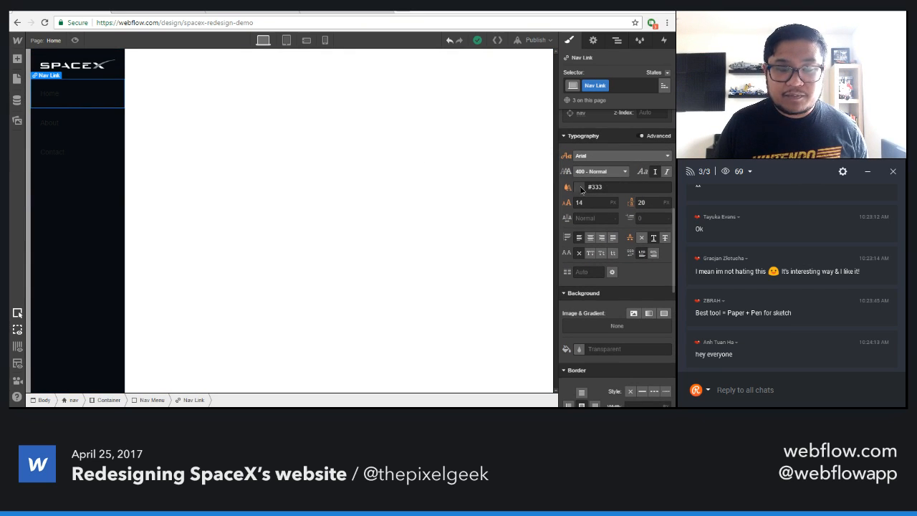
pyautogui.click(617, 254)
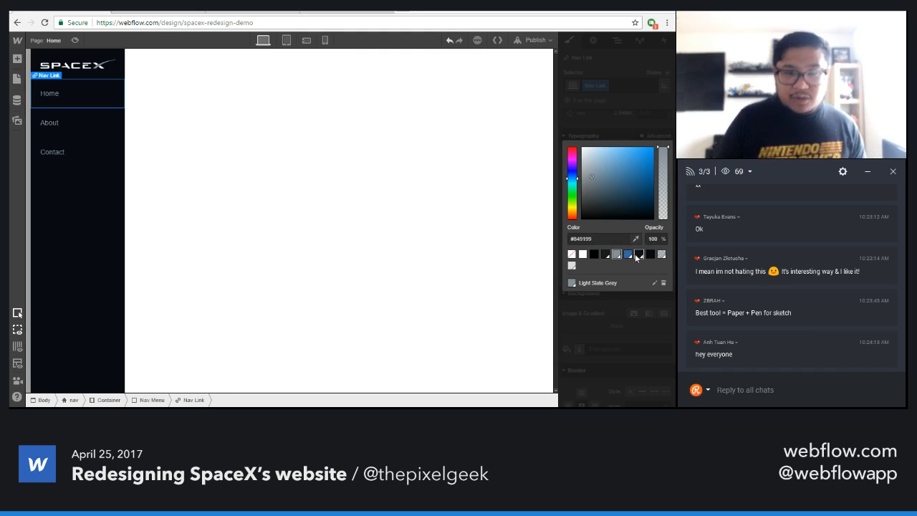
pyautogui.click(572, 265)
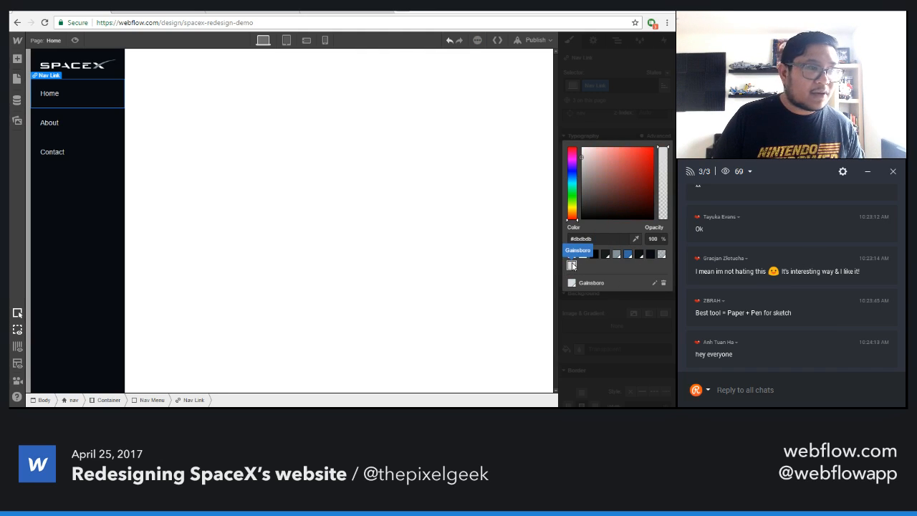
pyautogui.click(627, 126)
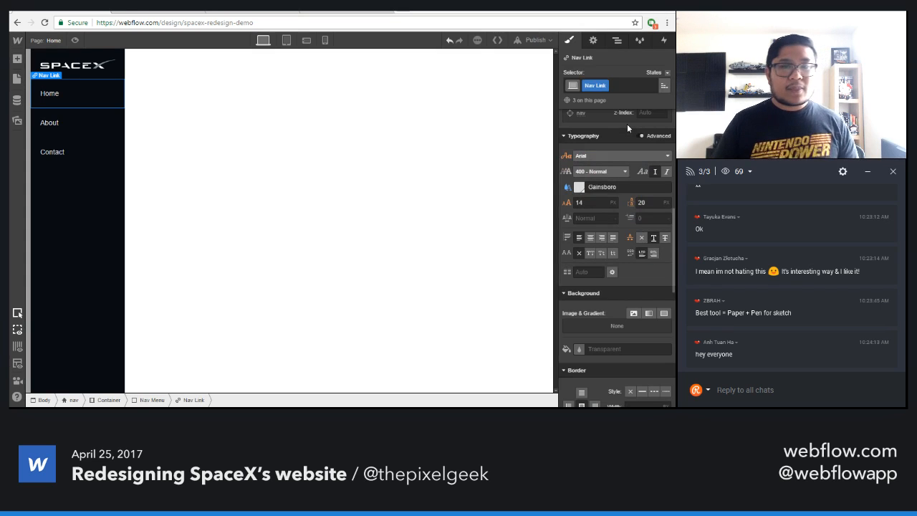
# - Set the font of the inherited Body (All Pages) selector to Lato and return to the Nav Link class
pyautogui.click(631, 86)
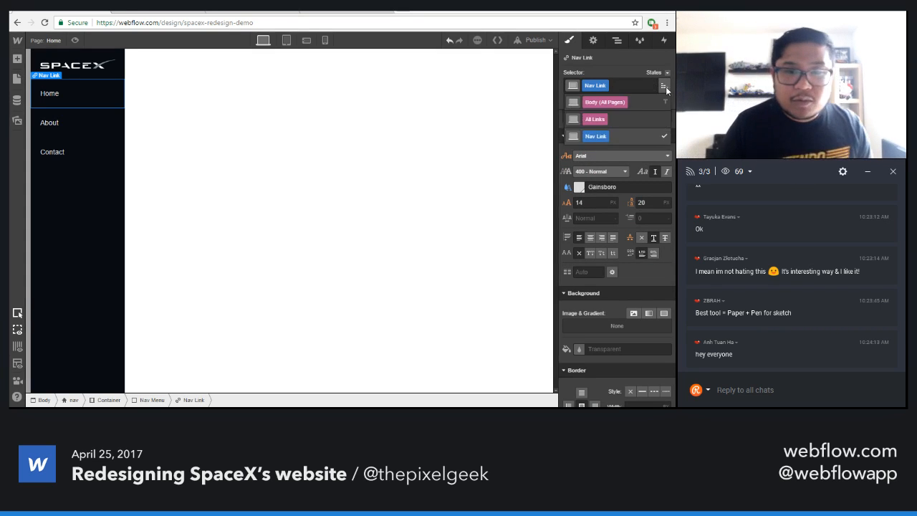
pyautogui.click(631, 102)
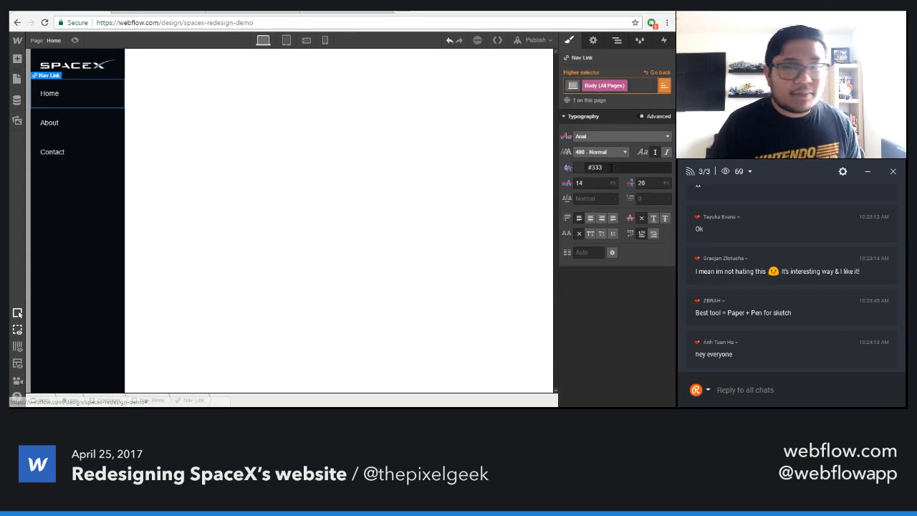
pyautogui.click(597, 137)
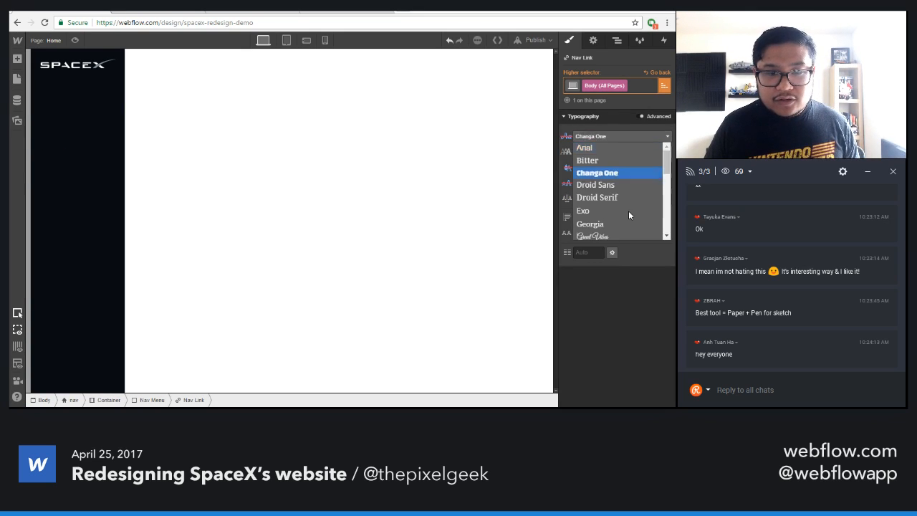
pyautogui.scroll(-3, 628, 211)
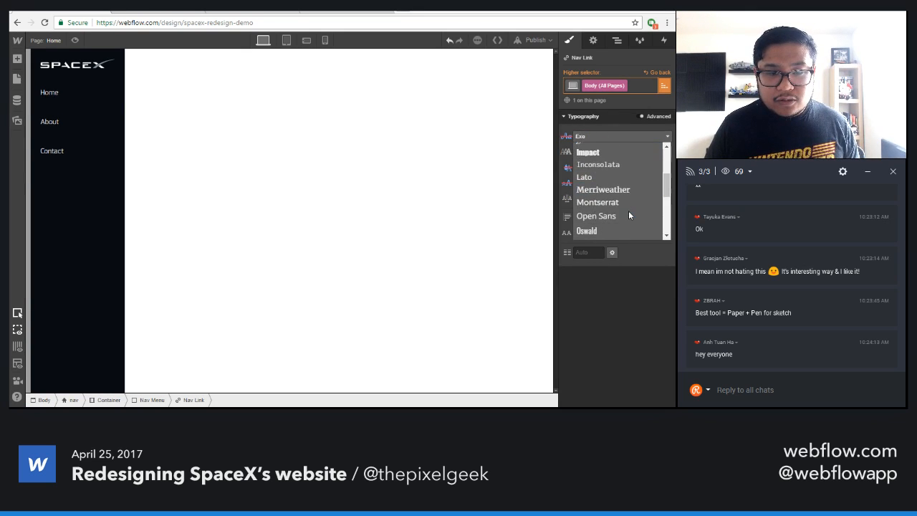
pyautogui.click(605, 176)
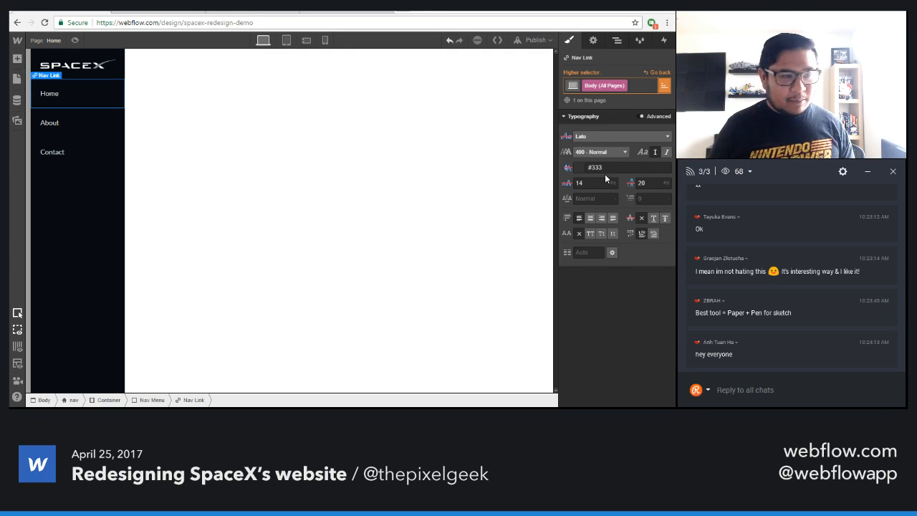
pyautogui.click(648, 72)
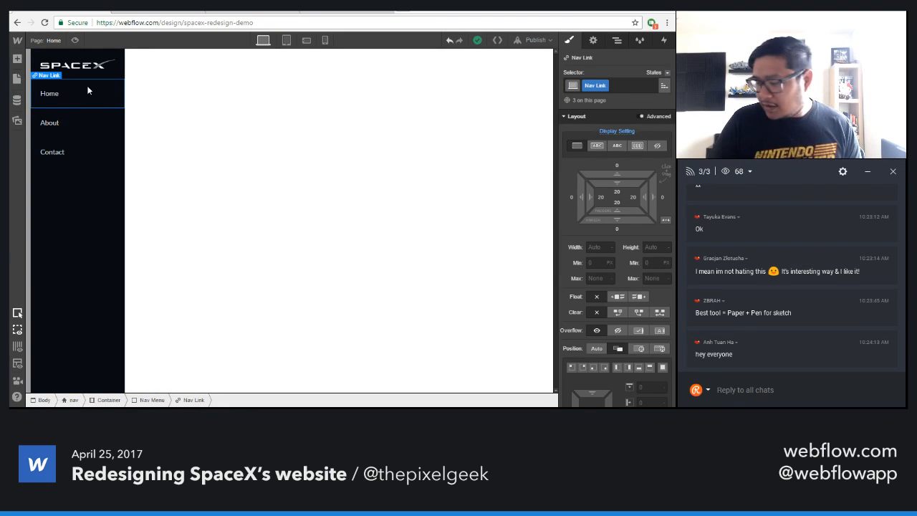
# - Make the text of the Nav Link class all uppercase
pyautogui.scroll(-3, 602, 358)
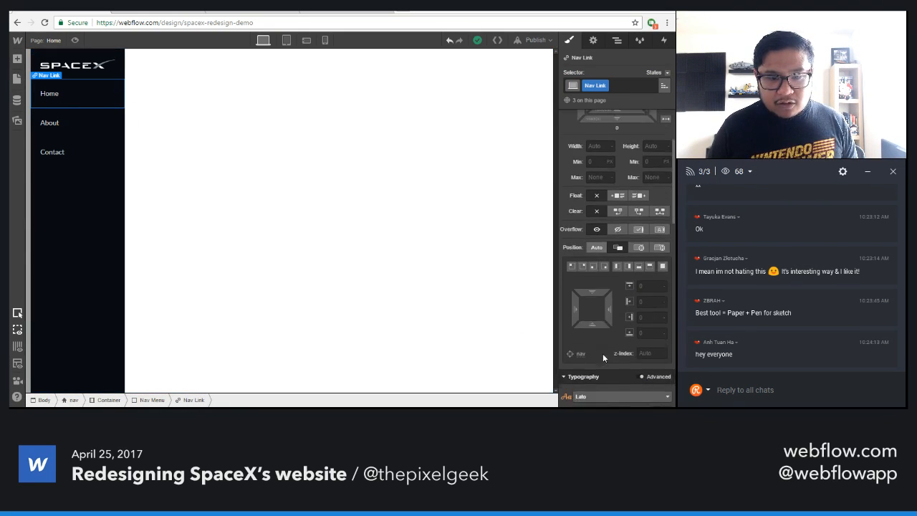
pyautogui.scroll(-4, 602, 353)
pyautogui.click(589, 350)
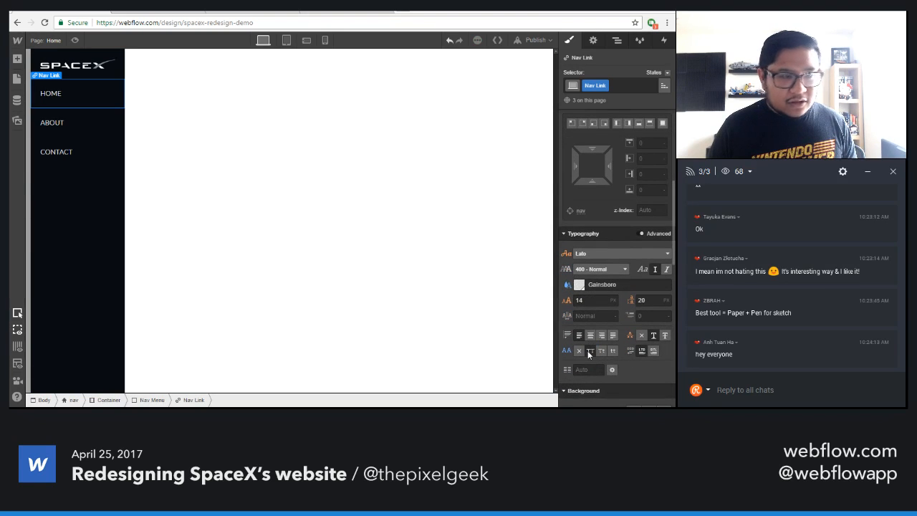
# - Set the Nav Link font size to 12 px and its line height to 18 px
pyautogui.click(591, 300)
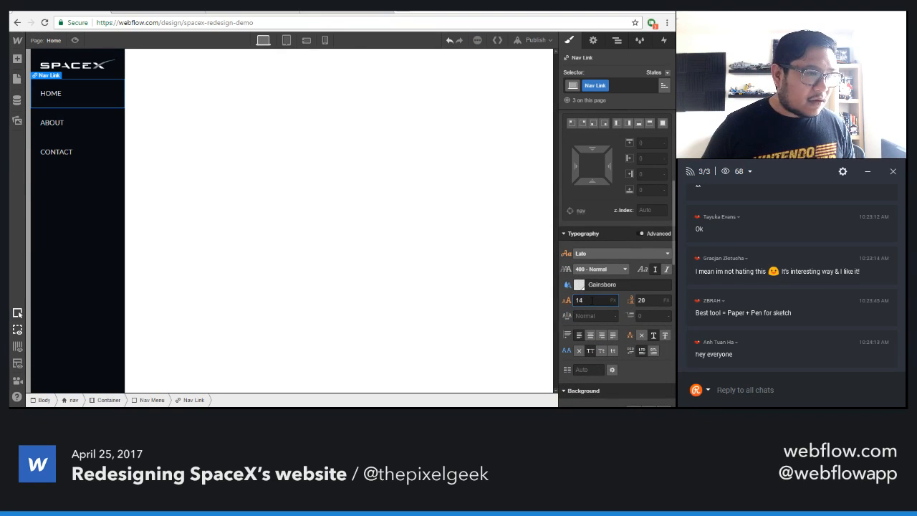
pyautogui.press('Down')
pyautogui.press('Down')
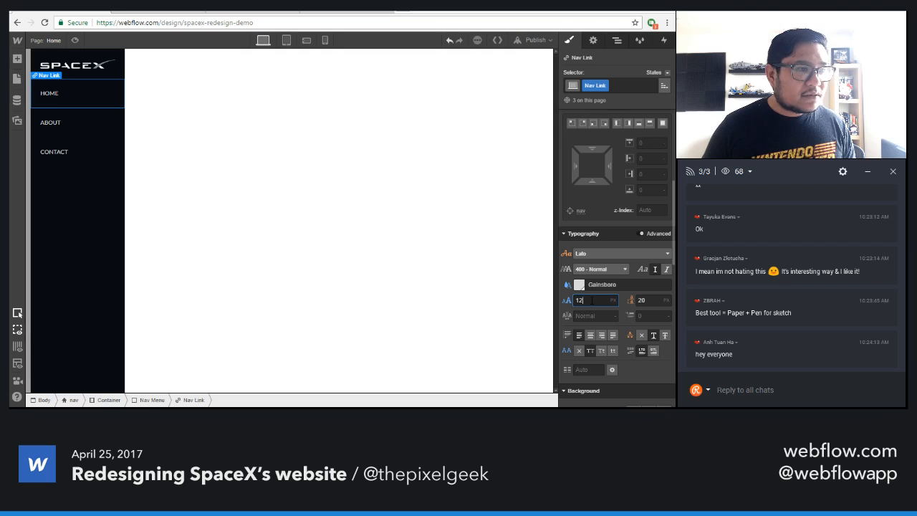
pyautogui.press('Tab')
pyautogui.press('Down')
pyautogui.press('Down')
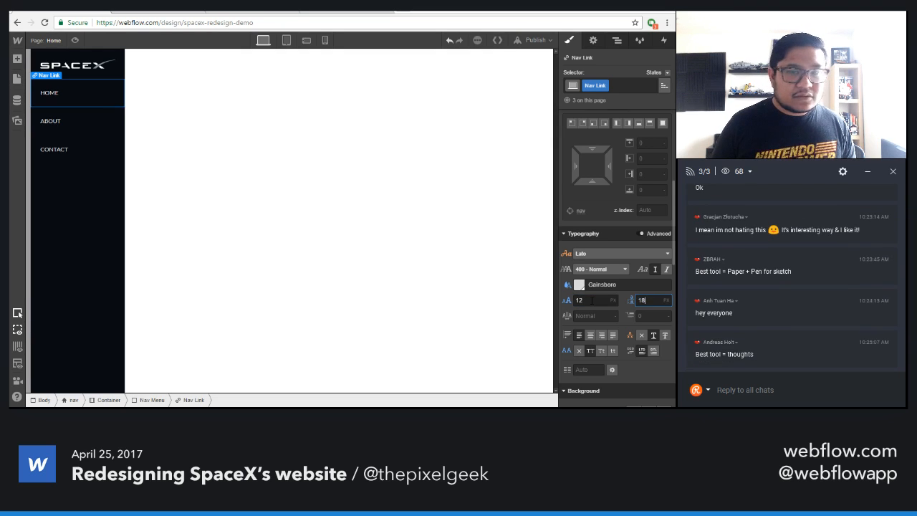
# - Set the Nav Link top and bottom padding to 10 px and give the logo link a 20 px bottom margin
pyautogui.scroll(5, 627, 195)
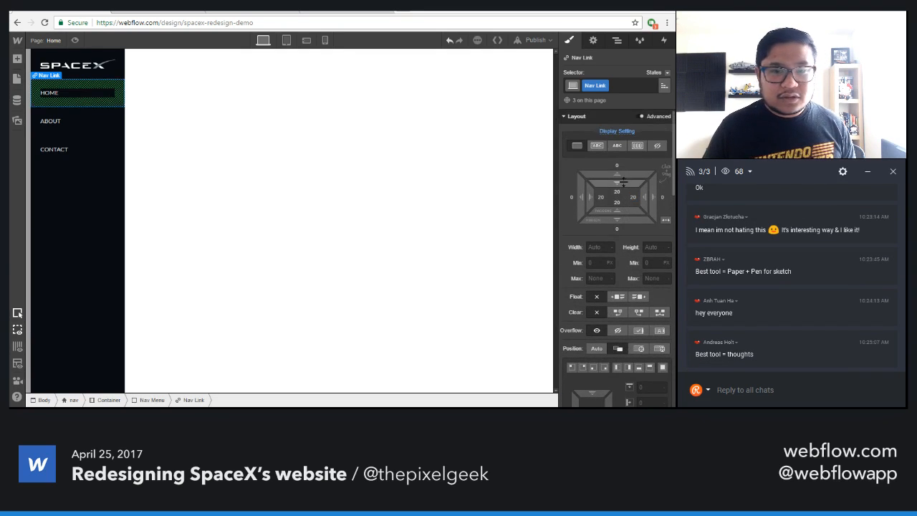
pyautogui.moveTo(622, 175); pyautogui.dragTo(622, 166)
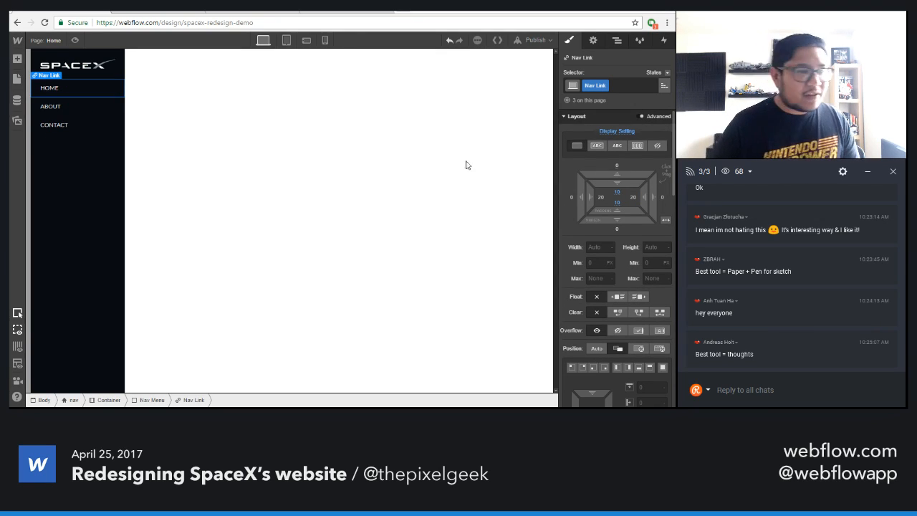
pyautogui.click(112, 78)
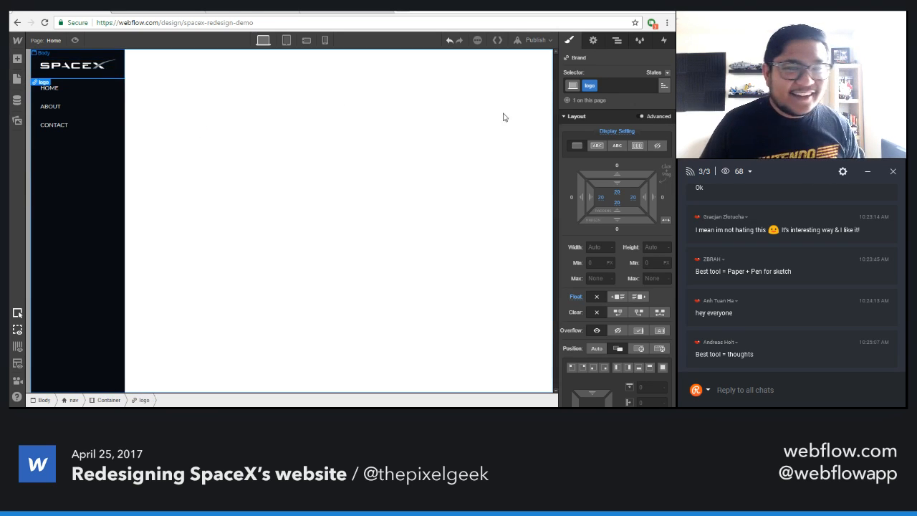
pyautogui.moveTo(615, 233); pyautogui.dragTo(611, 252)
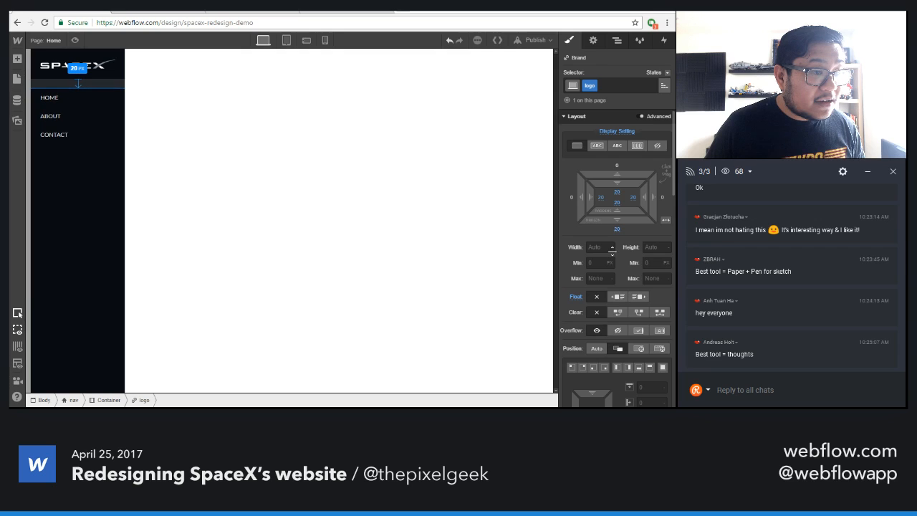
# - Switch to the SpaceX Sitemap document in Google Docs and review its sections and sub-items
pyautogui.click(240, 14)
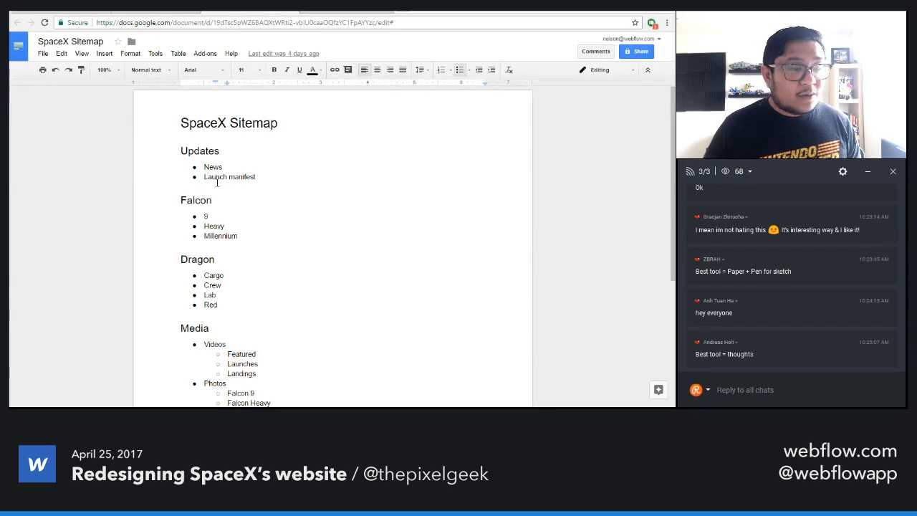
pyautogui.scroll(-5, 232, 222)
pyautogui.scroll(1, 198, 289)
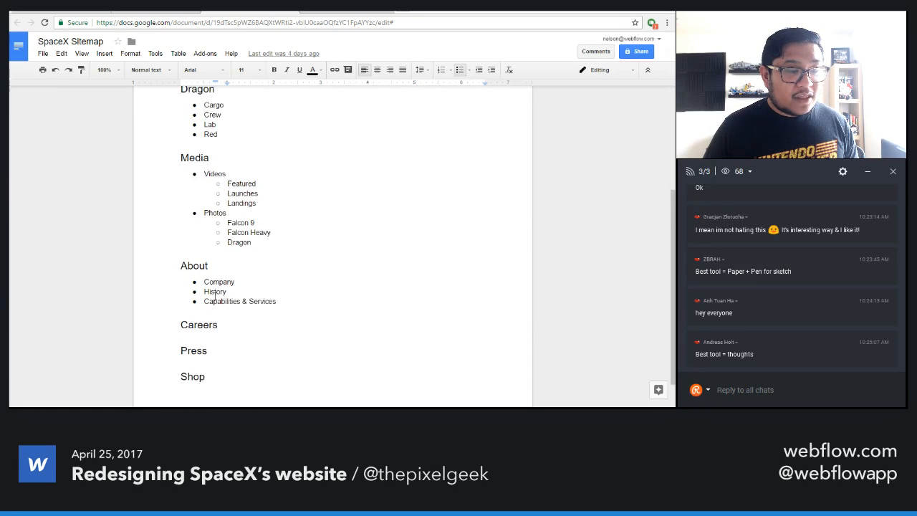
pyautogui.scroll(3, 214, 289)
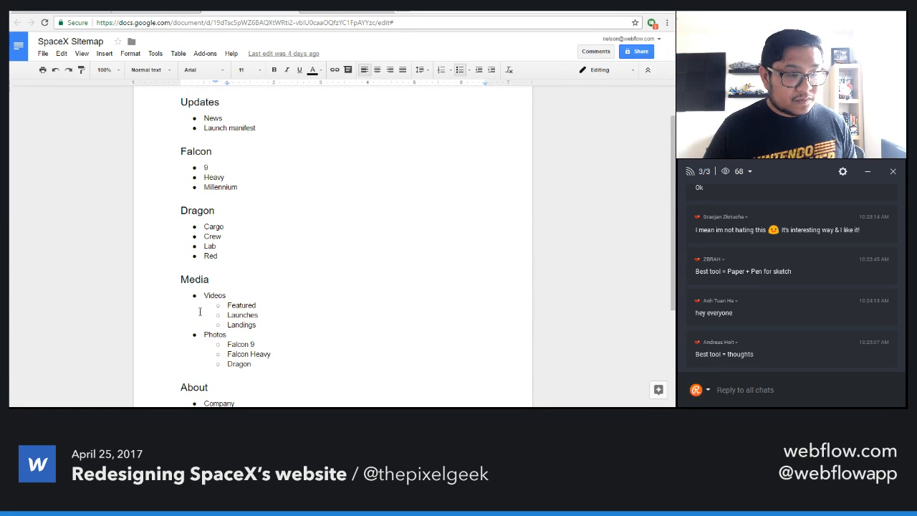
pyautogui.scroll(2, 200, 311)
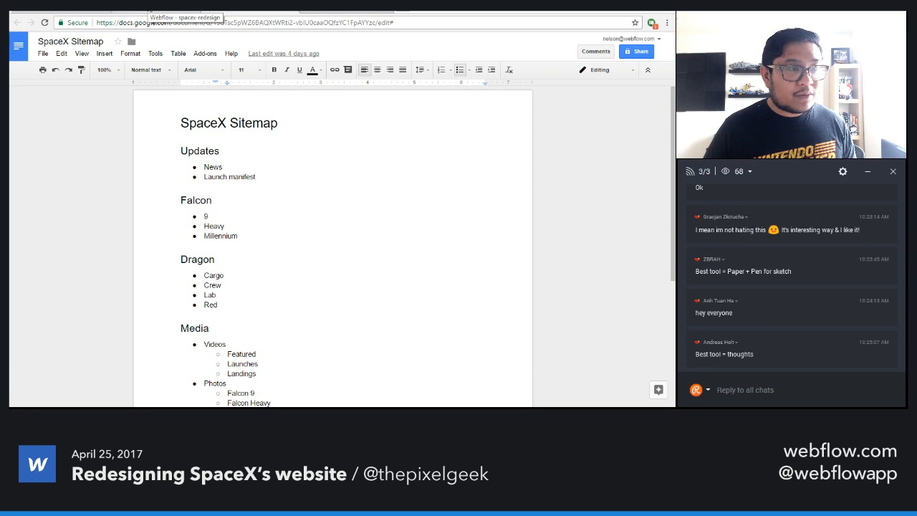
# - Return to the Webflow project, add a Dropdown component above the Home link in the Nav Menu, and set its display to Block
pyautogui.click(197, 10)
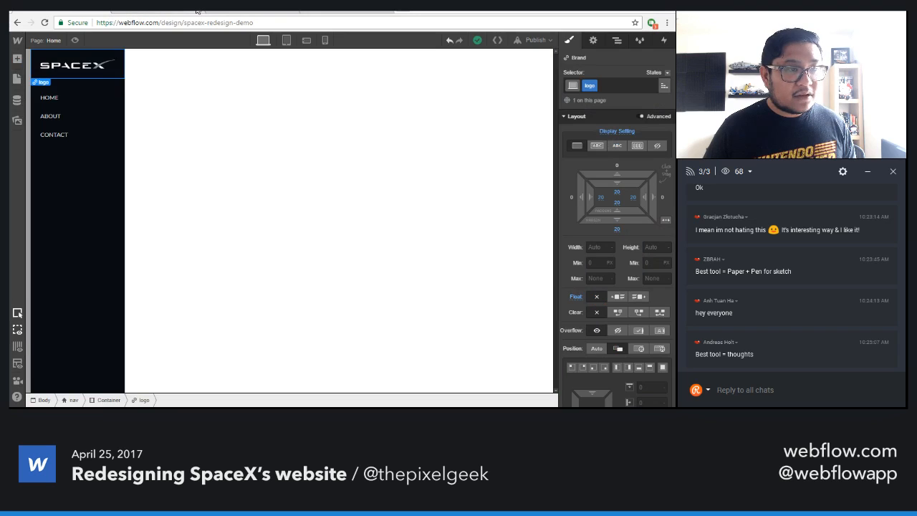
pyautogui.press('a')
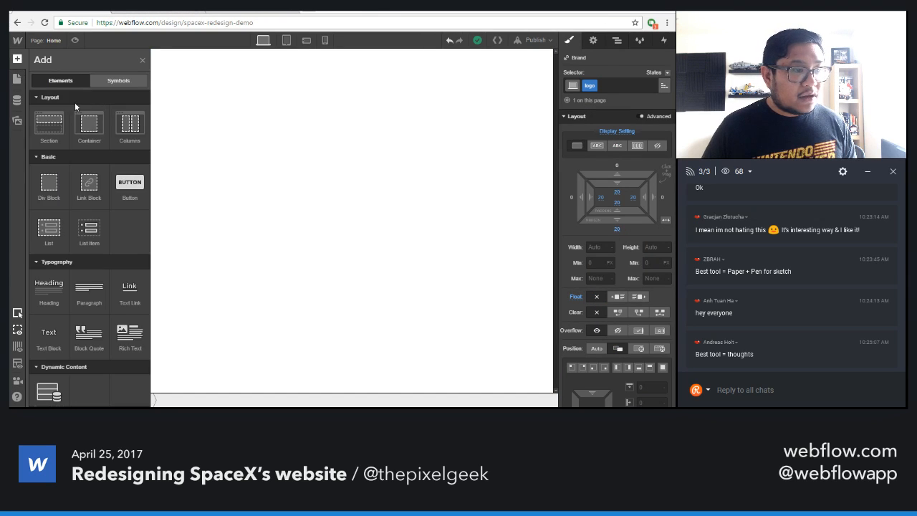
pyautogui.scroll(-5, 87, 273)
pyautogui.scroll(-3, 88, 272)
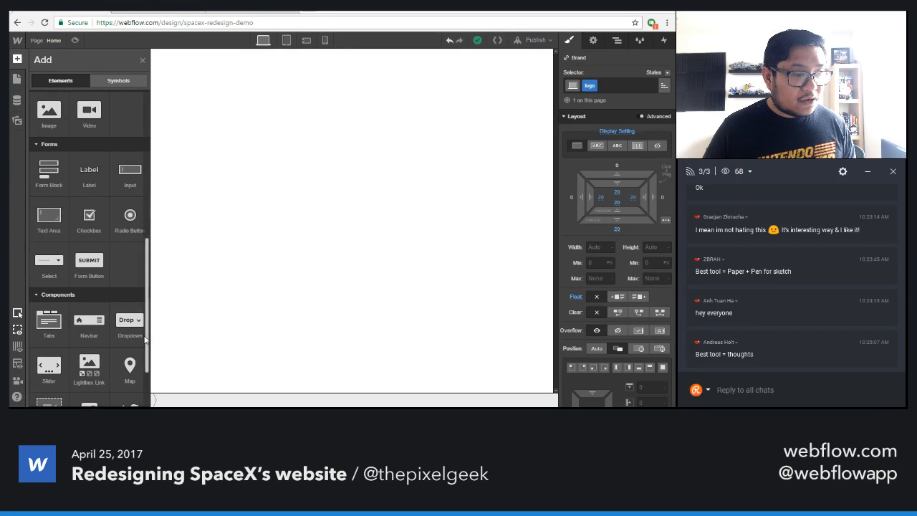
pyautogui.moveTo(129, 320); pyautogui.dragTo(94, 109)
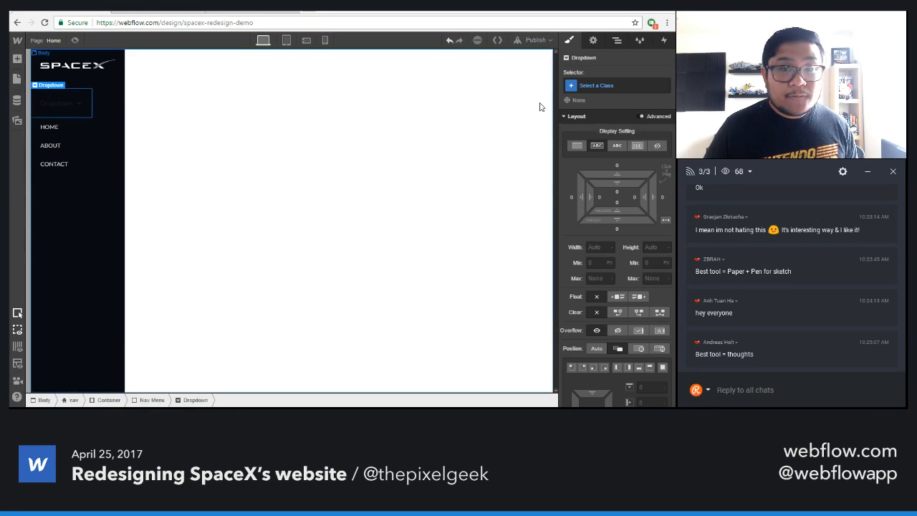
pyautogui.click(576, 146)
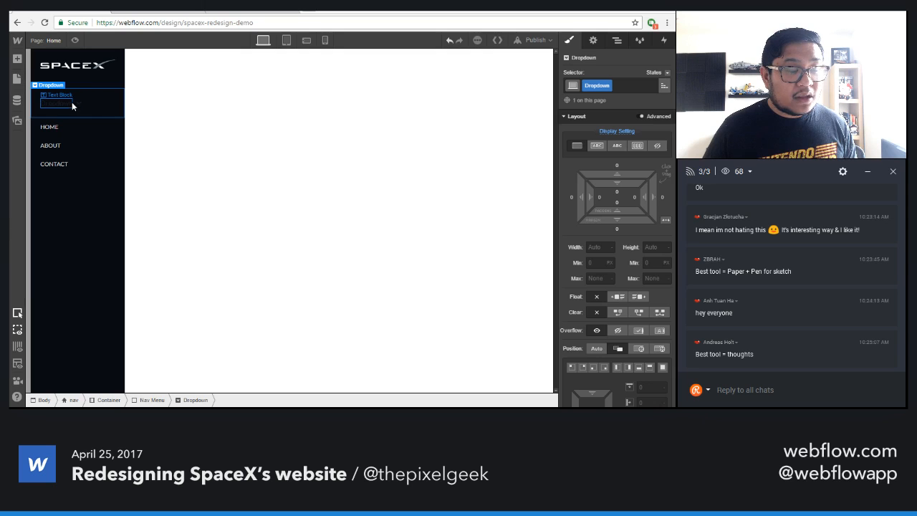
# - Try the Gainsboro swatch as the Dropdown's text colour and reset the colour
pyautogui.scroll(-5, 606, 290)
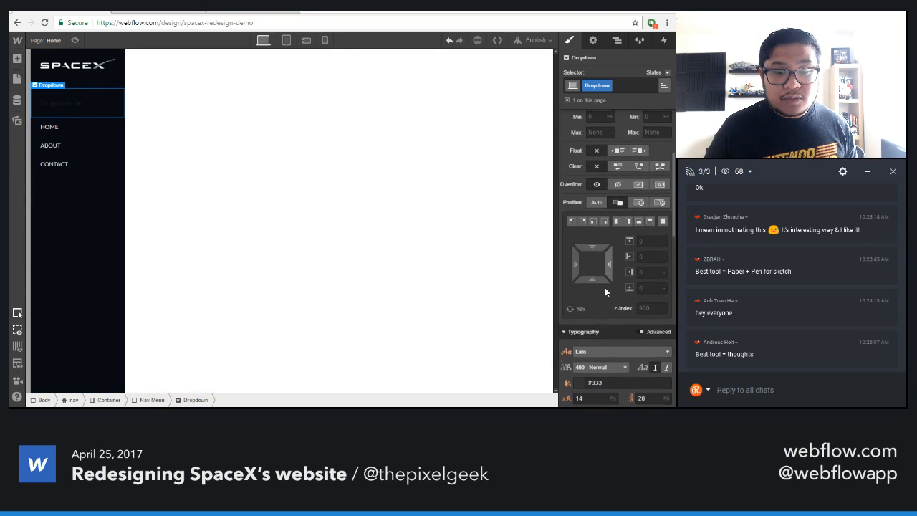
pyautogui.click(579, 290)
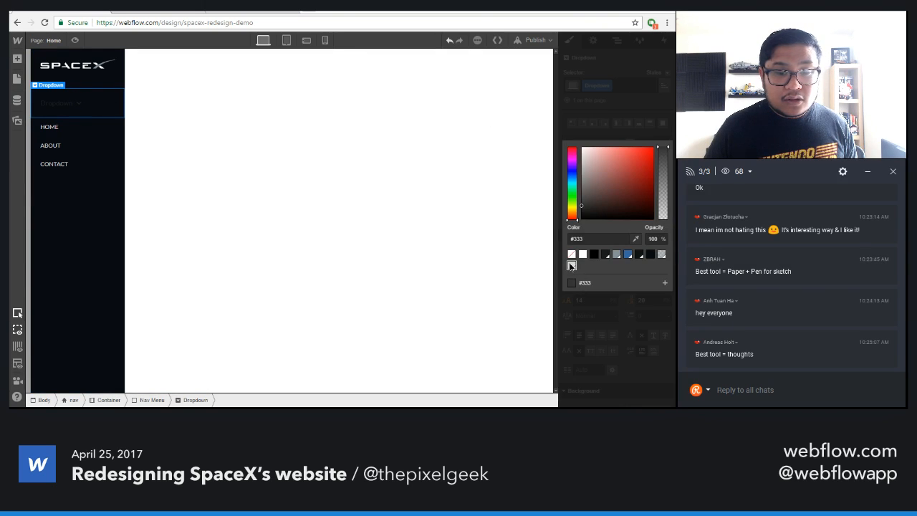
pyautogui.click(572, 265)
pyautogui.click(617, 140)
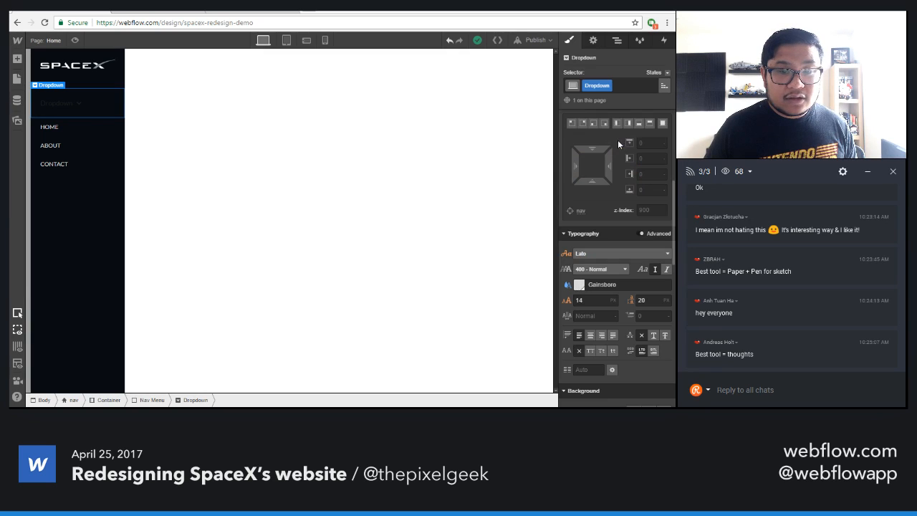
pyautogui.keyDown('alt'); pyautogui.click(567, 285); pyautogui.keyUp('alt')
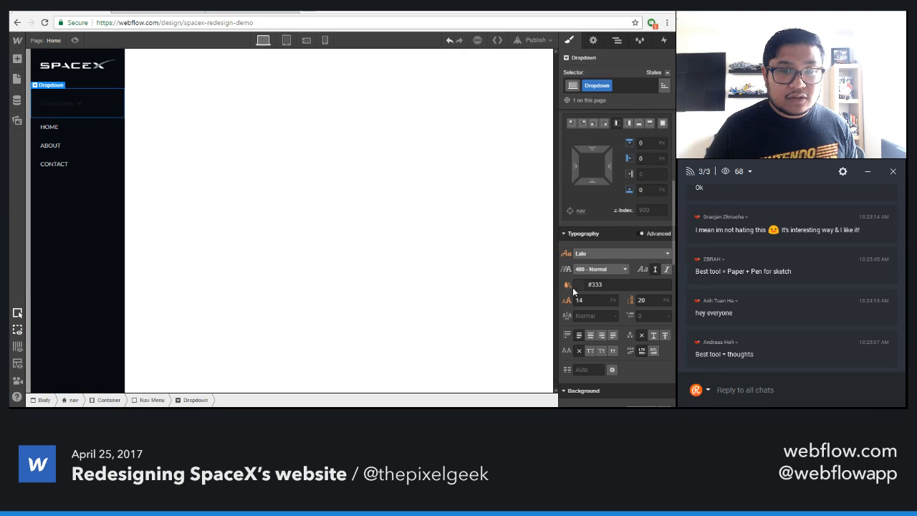
# - Apply the existing Nav Link class to the text block inside the dropdown toggle
pyautogui.click(56, 104)
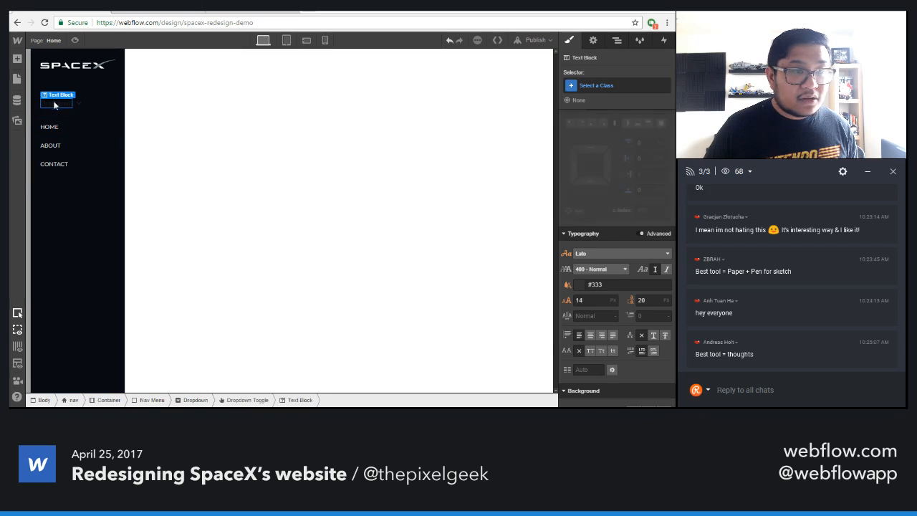
pyautogui.click(613, 84)
pyautogui.write('navli')
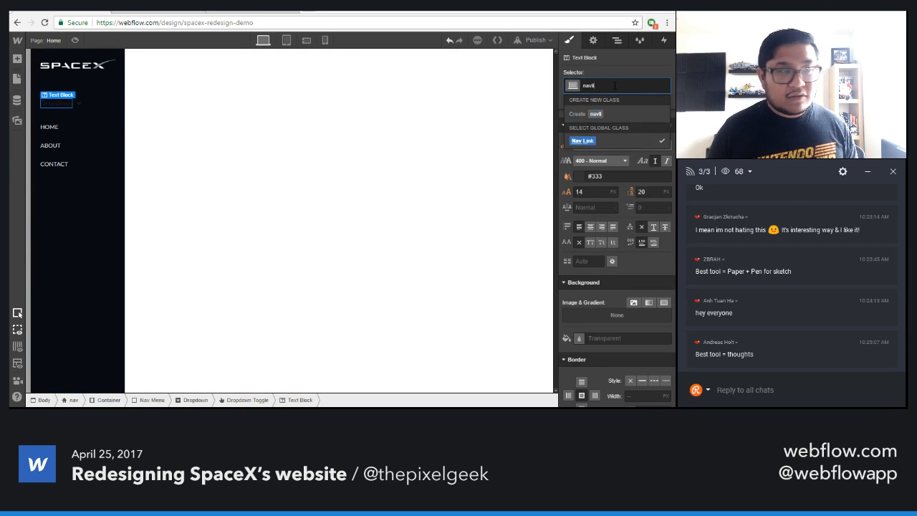
pyautogui.click(583, 140)
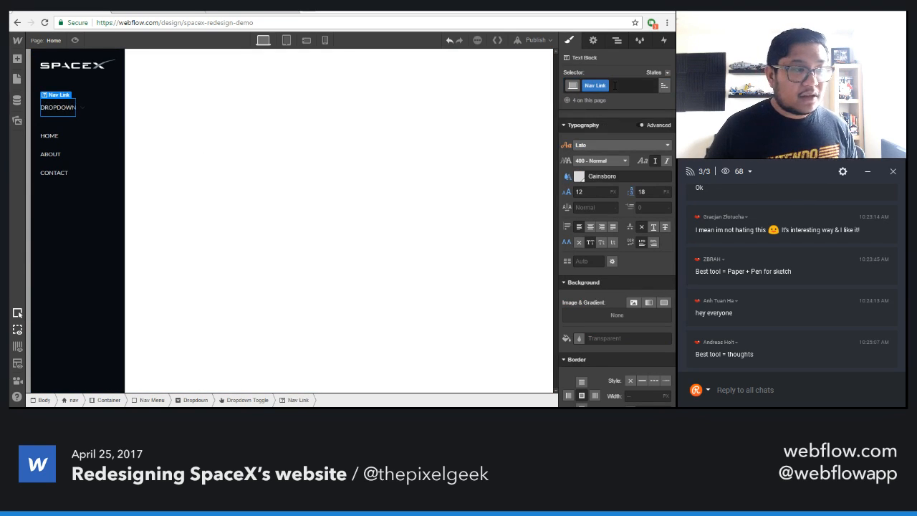
# - Set the Dropdown Toggle's text colour to the Gainsboro swatch
pyautogui.click(79, 113)
pyautogui.click(578, 280)
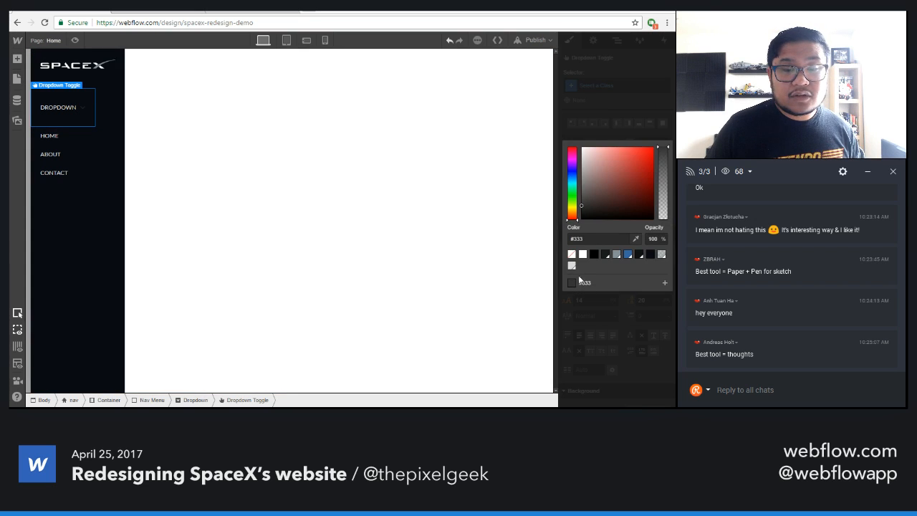
pyautogui.click(571, 265)
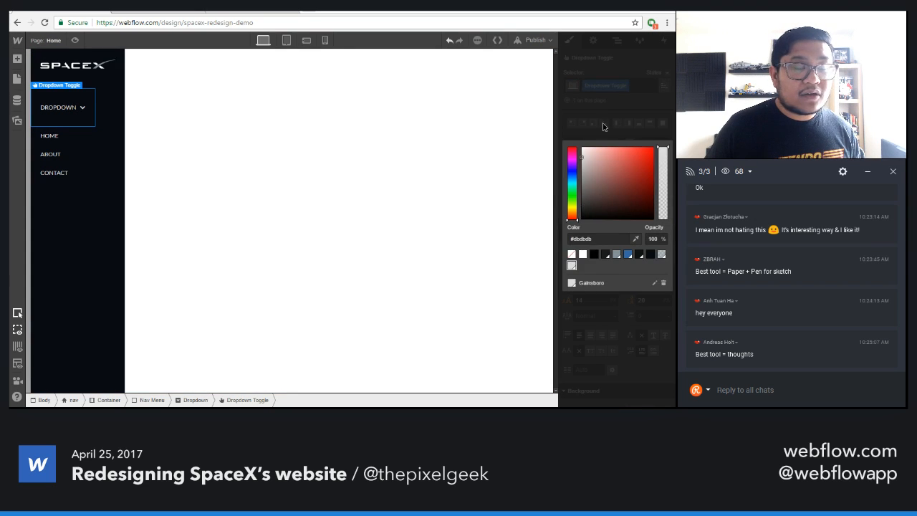
pyautogui.click(603, 127)
# - Remove the Nav Link class from the dropdown's text block
pyautogui.click(68, 108)
pyautogui.click(636, 87)
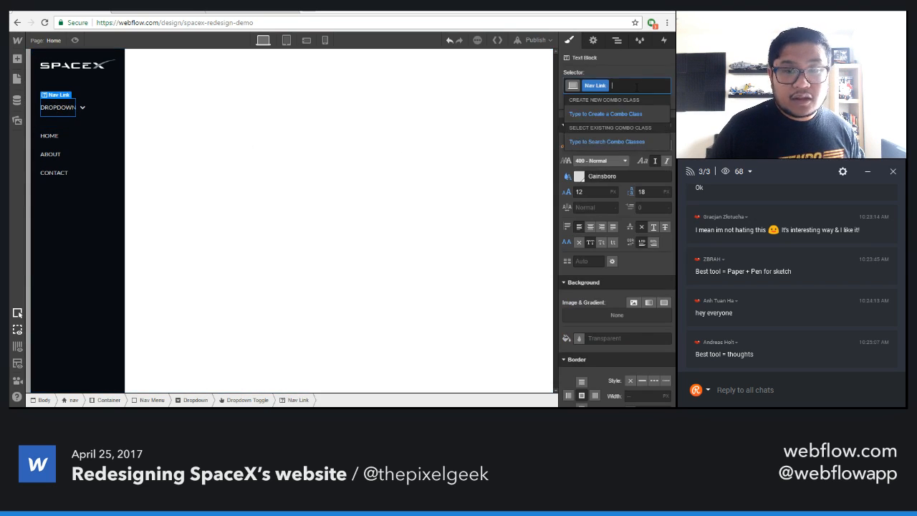
pyautogui.press('BackSpace')
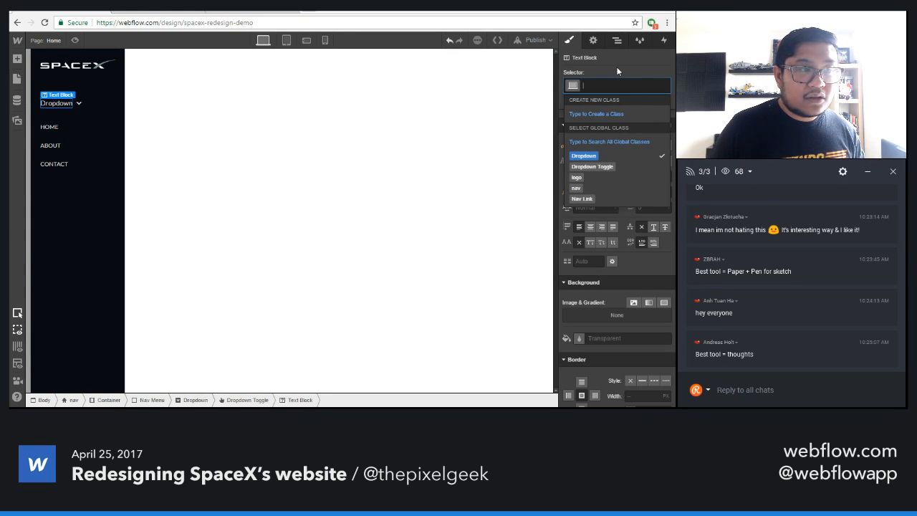
pyautogui.click(616, 66)
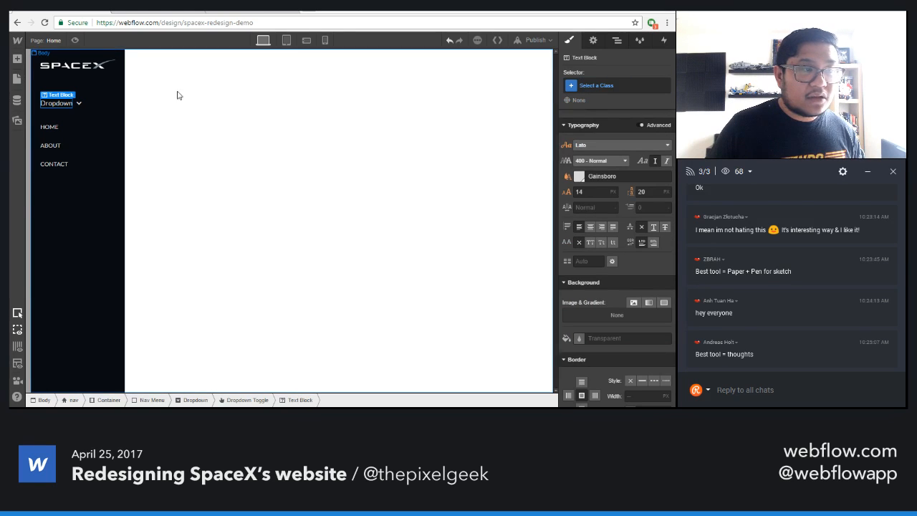
# - Set the Dropdown Toggle's display to Block so it spans the navigation bar's width
pyautogui.click(82, 111)
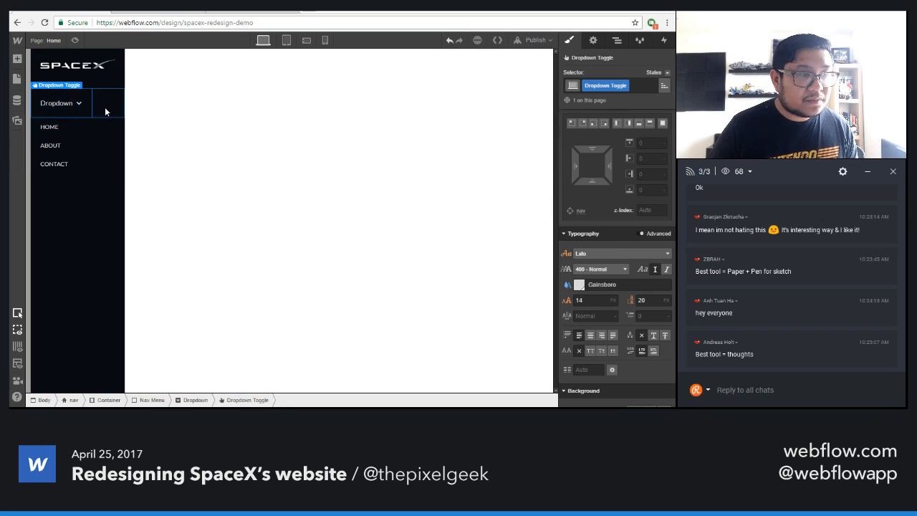
pyautogui.scroll(3, 620, 123)
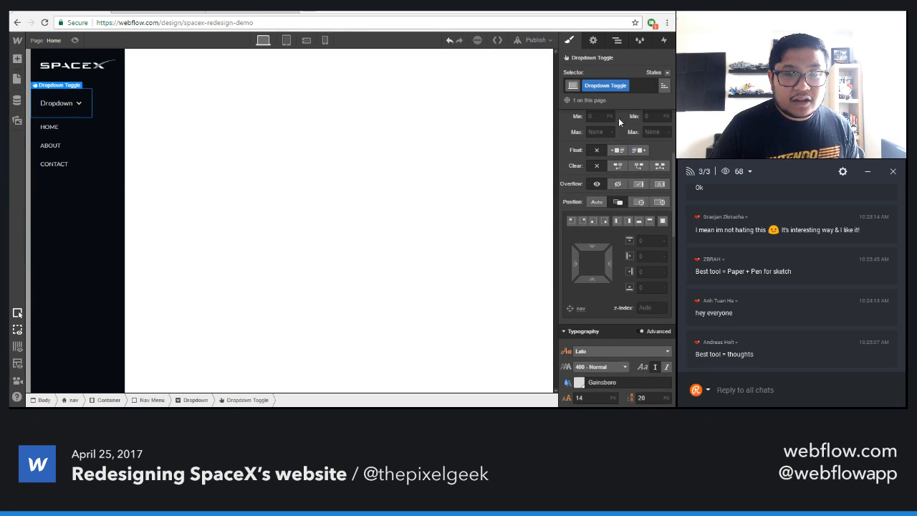
pyautogui.scroll(3, 619, 122)
pyautogui.click(577, 146)
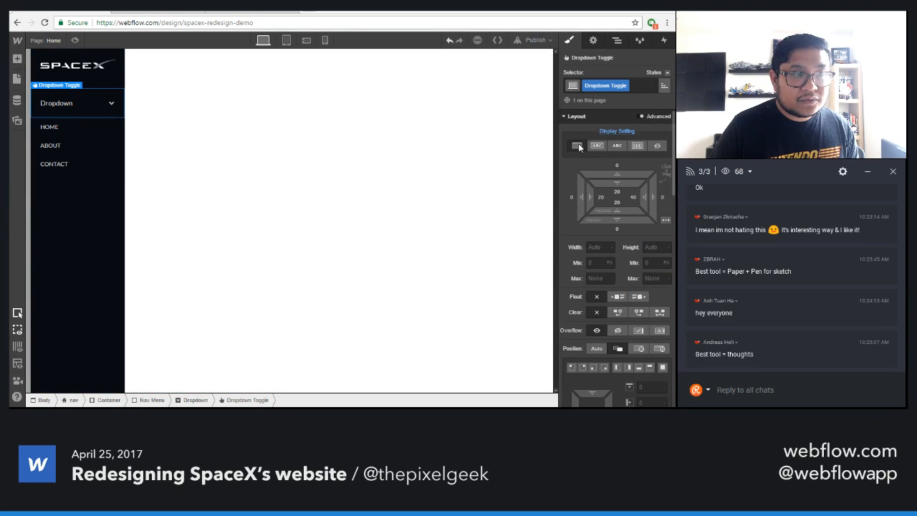
# - Examine the Dropdown's element hierarchy in the Navigator, including the contents of its toggle and its list
pyautogui.scroll(-5, 614, 252)
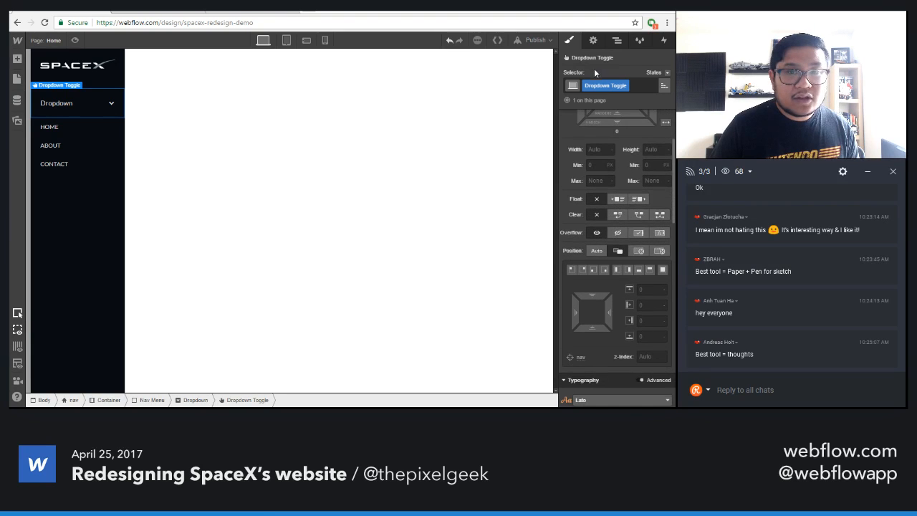
pyautogui.click(617, 40)
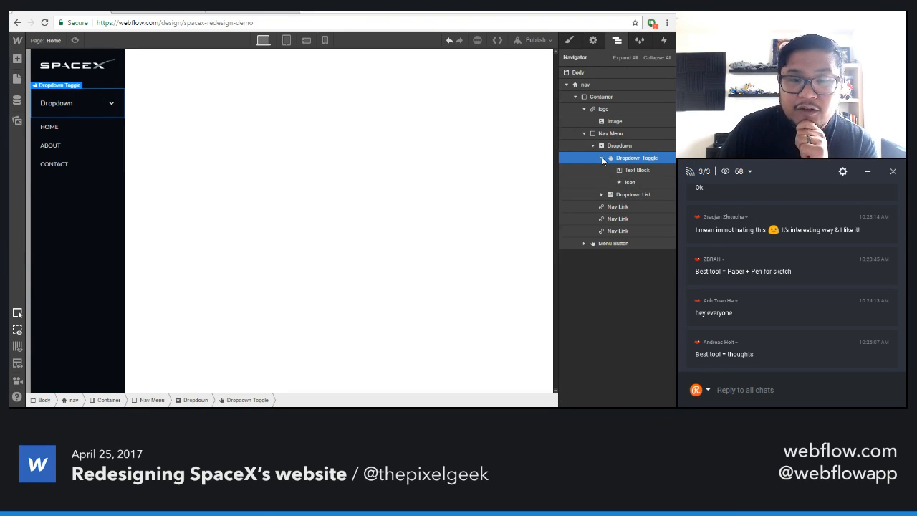
pyautogui.click(602, 158)
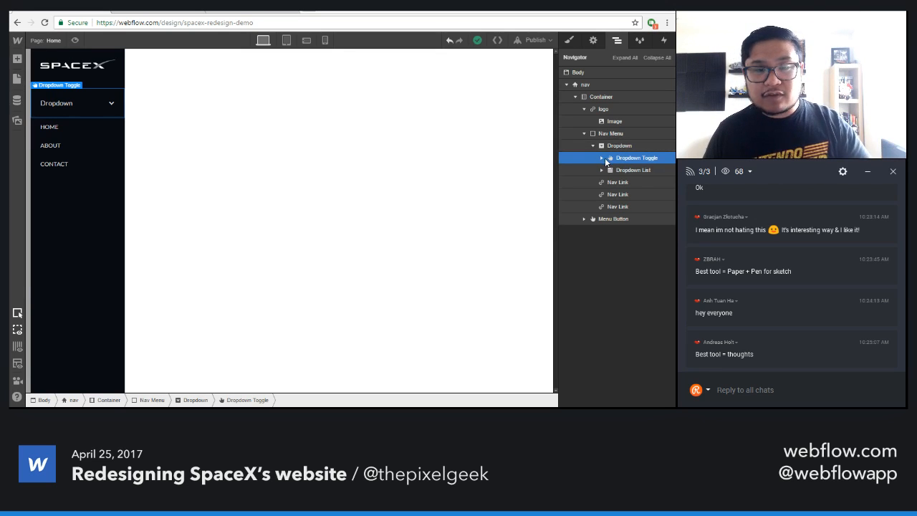
pyautogui.click(601, 159)
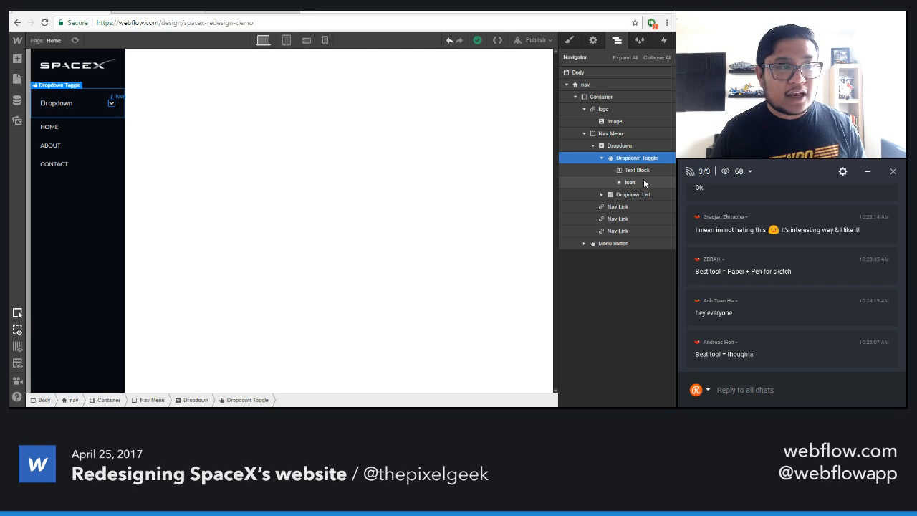
pyautogui.click(603, 194)
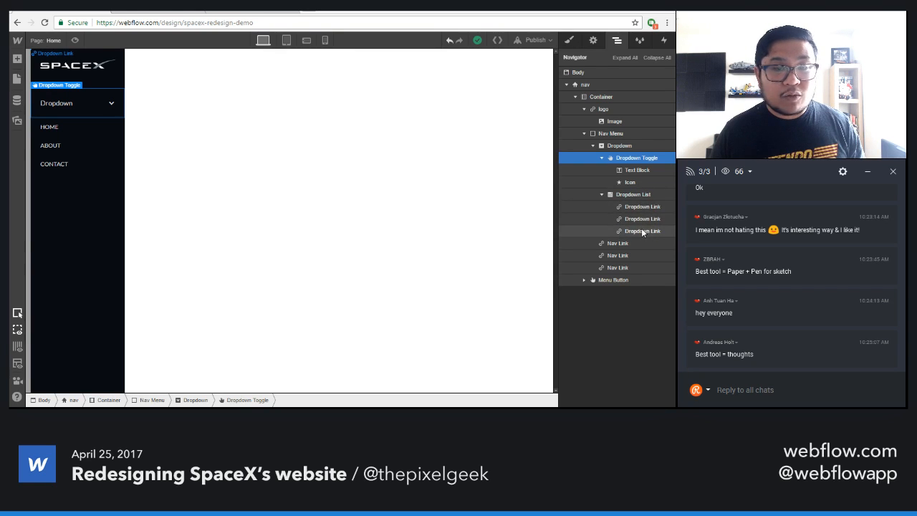
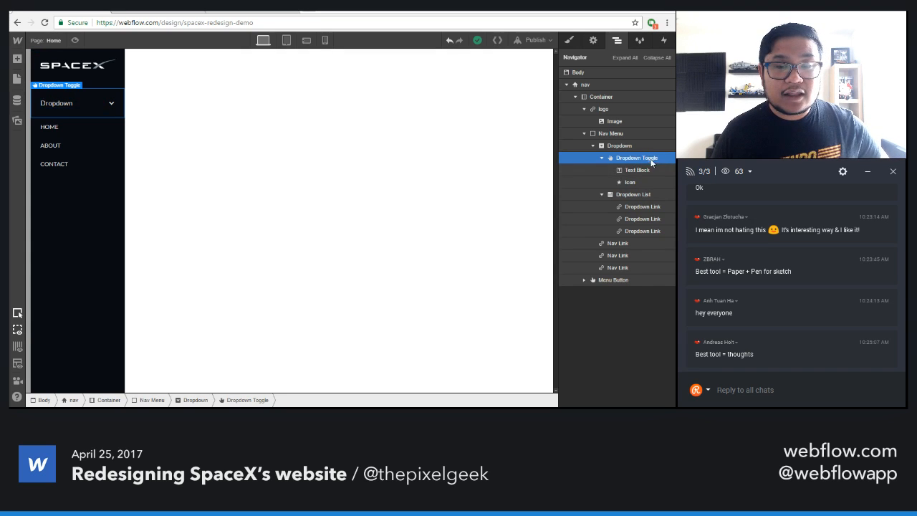
# - Set the Dropdown Toggle's font size to 12 px and line height to 18 px, and make its text all caps
pyautogui.click(569, 40)
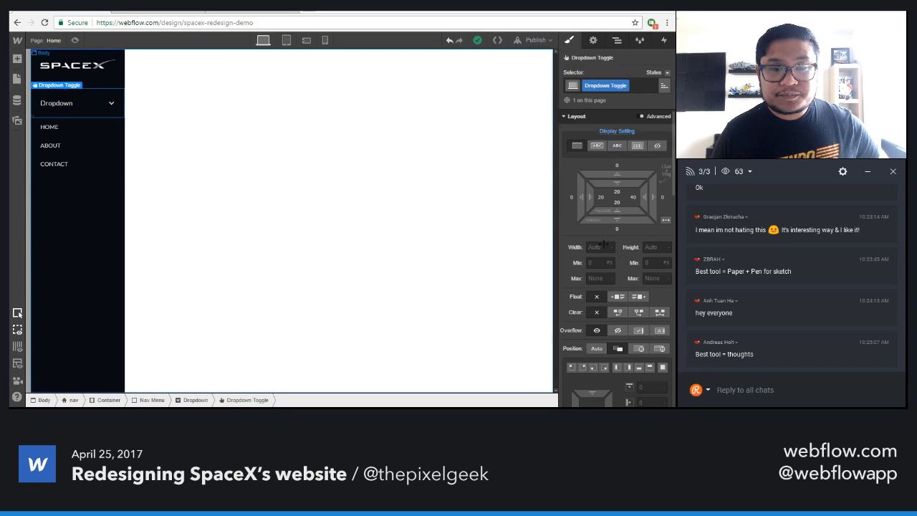
pyautogui.scroll(-5, 612, 273)
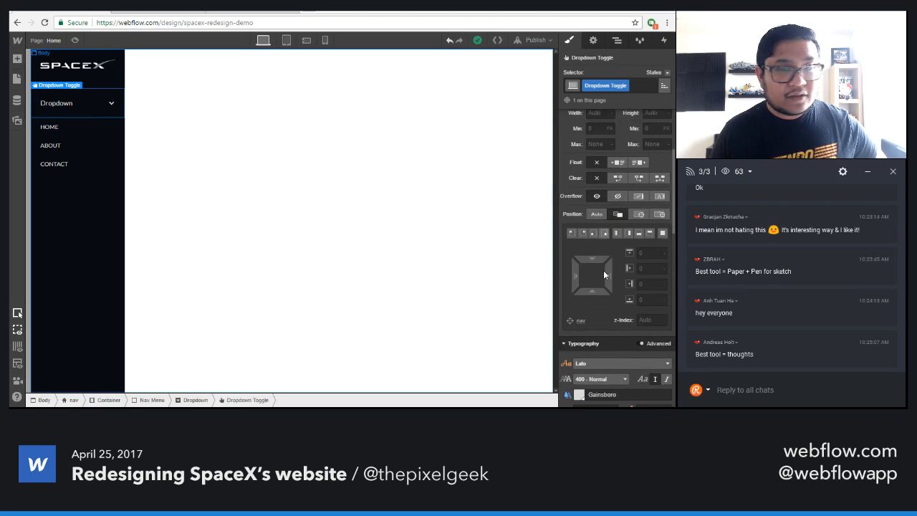
pyautogui.scroll(-2, 603, 269)
pyautogui.click(589, 349)
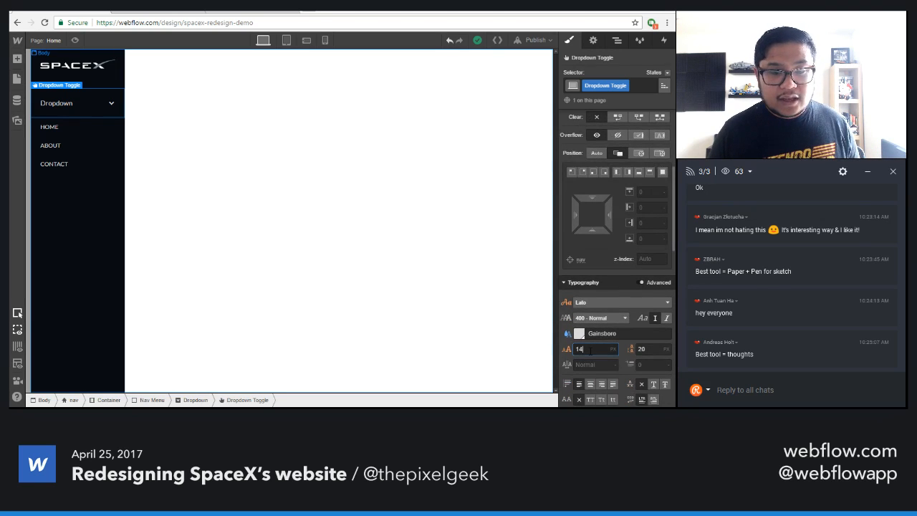
pyautogui.press('Down')
pyautogui.press('Down')
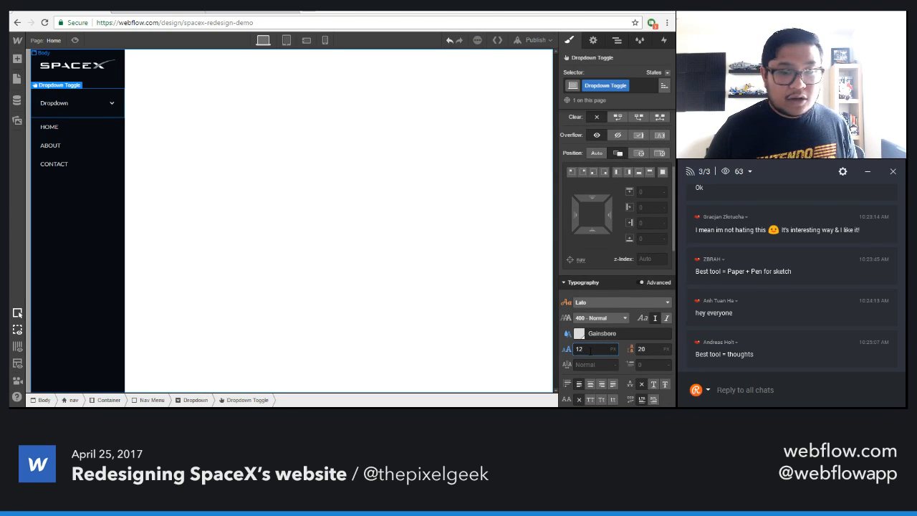
pyautogui.press('Tab')
pyautogui.press('Down')
pyautogui.press('Down')
pyautogui.click(589, 399)
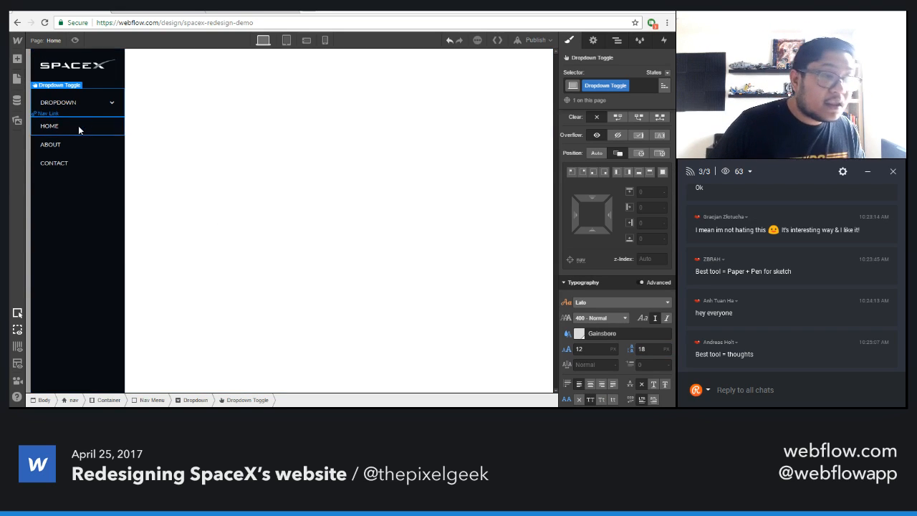
# - Change the dropdown toggle's label text to UPDATES
pyautogui.doubleClick(57, 101)
pyautogui.write('UPDATGE')
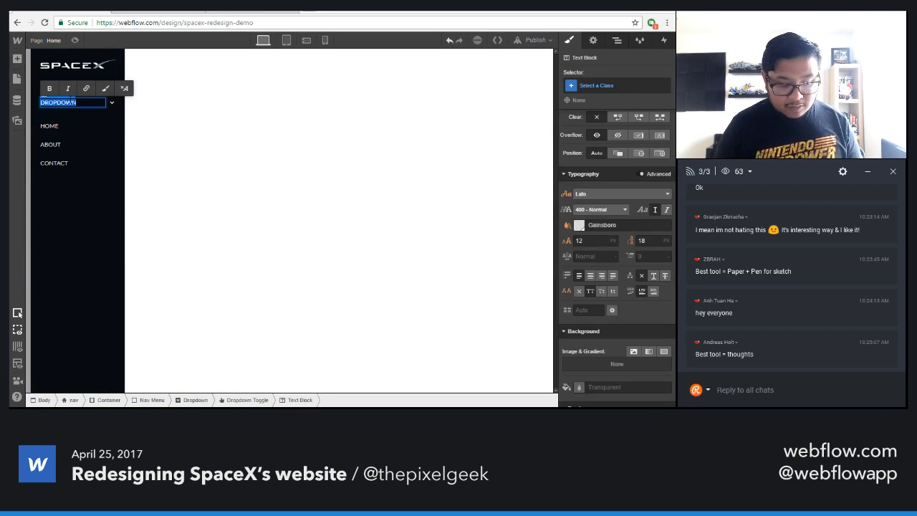
pyautogui.write('SD')
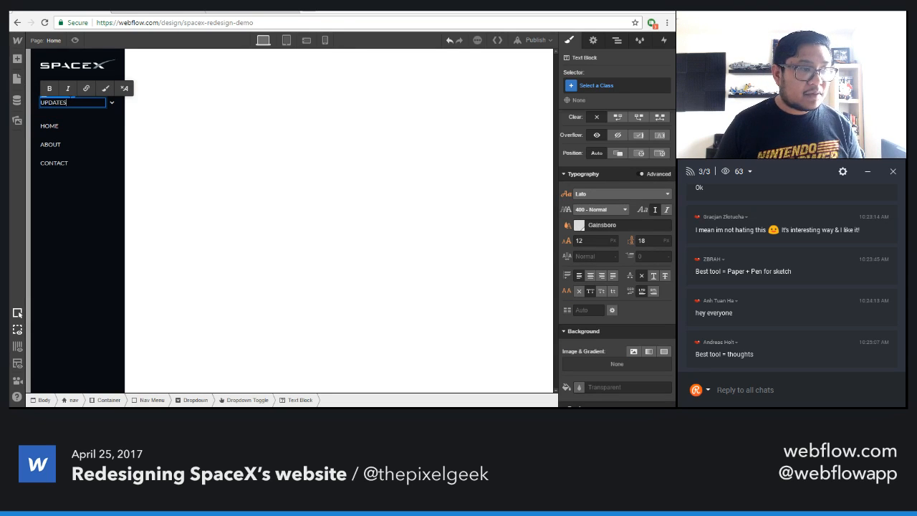
pyautogui.press('Escape')
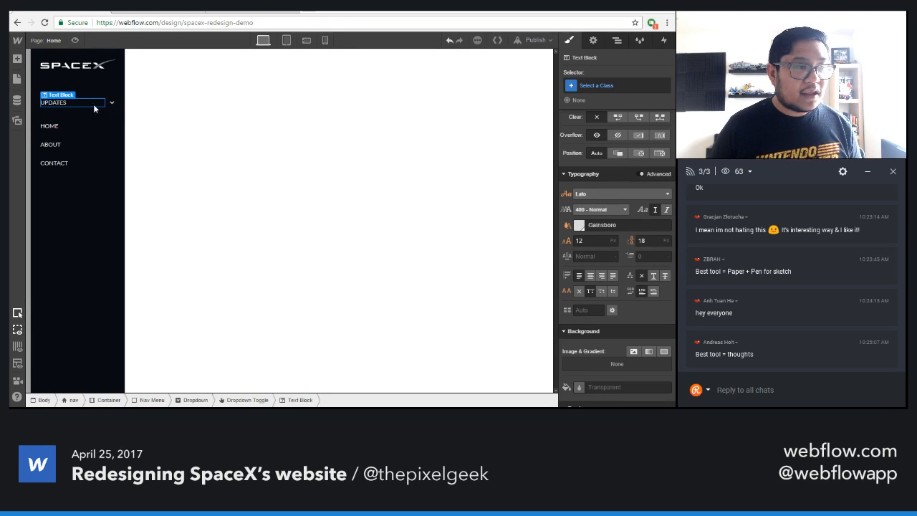
# - Open the Updates dropdown's menu on the canvas and check the Updates sub-items in the SpaceX Sitemap document
pyautogui.click(594, 40)
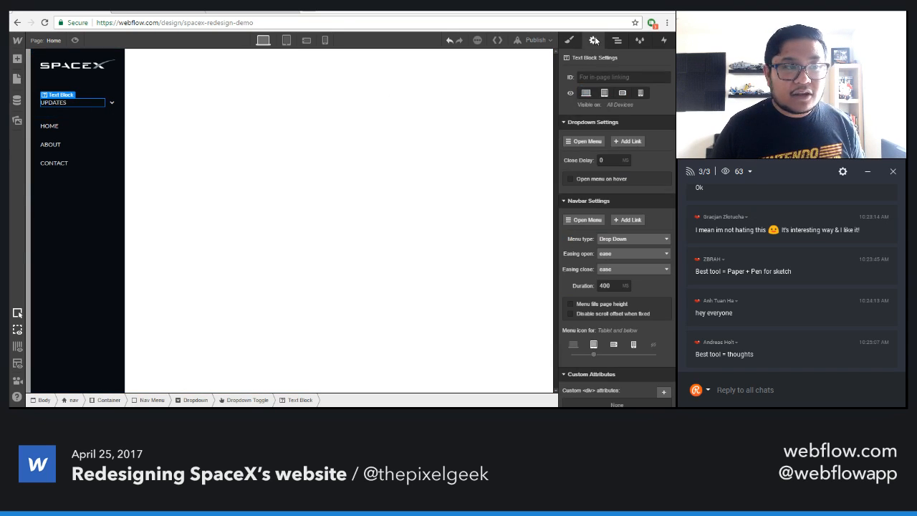
pyautogui.click(582, 142)
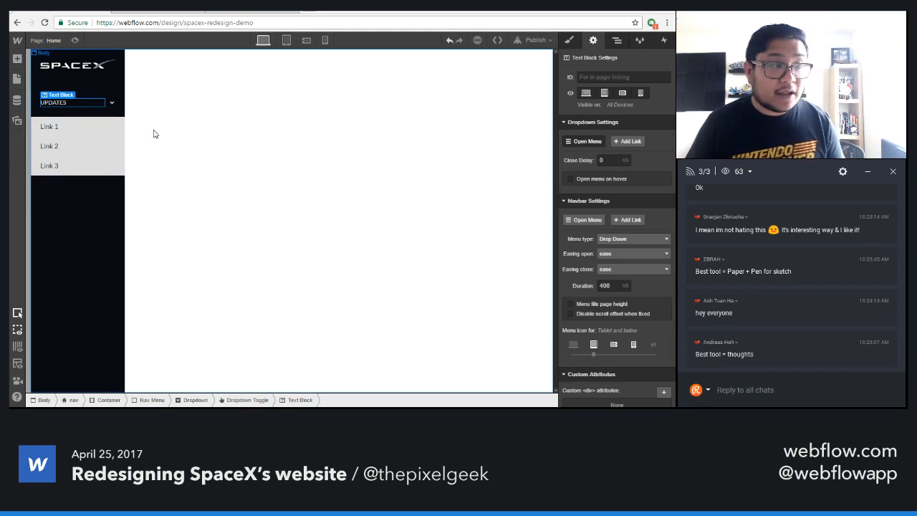
pyautogui.click(149, 12)
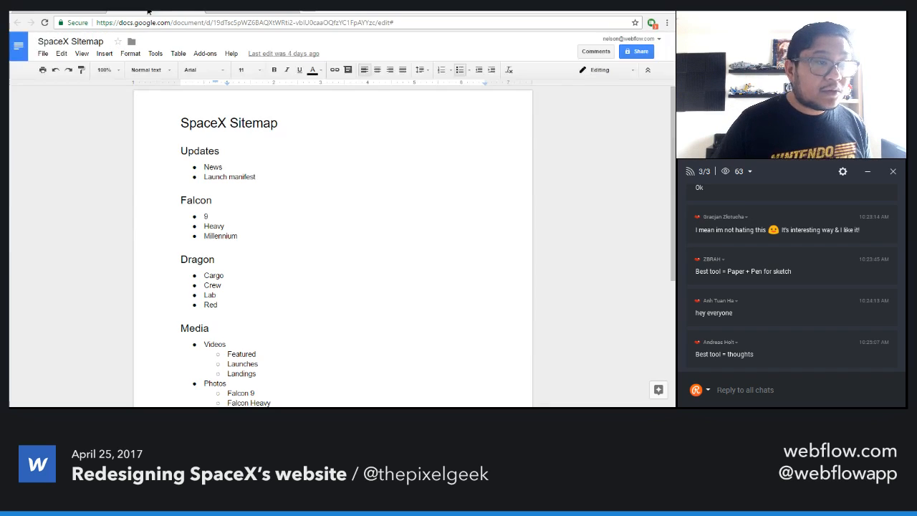
pyautogui.click(84, 10)
# - Rename the first two links in the Updates dropdown as News and Launch Manifest
pyautogui.doubleClick(51, 126)
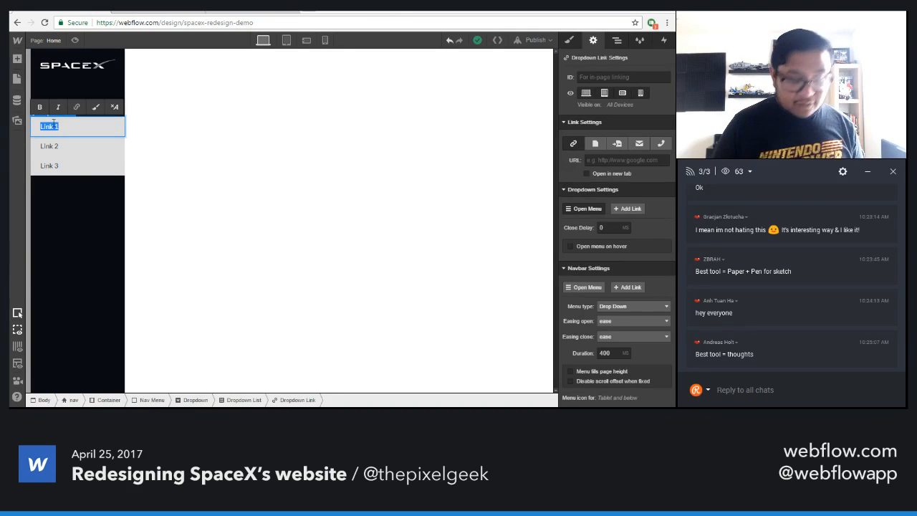
pyautogui.write('News')
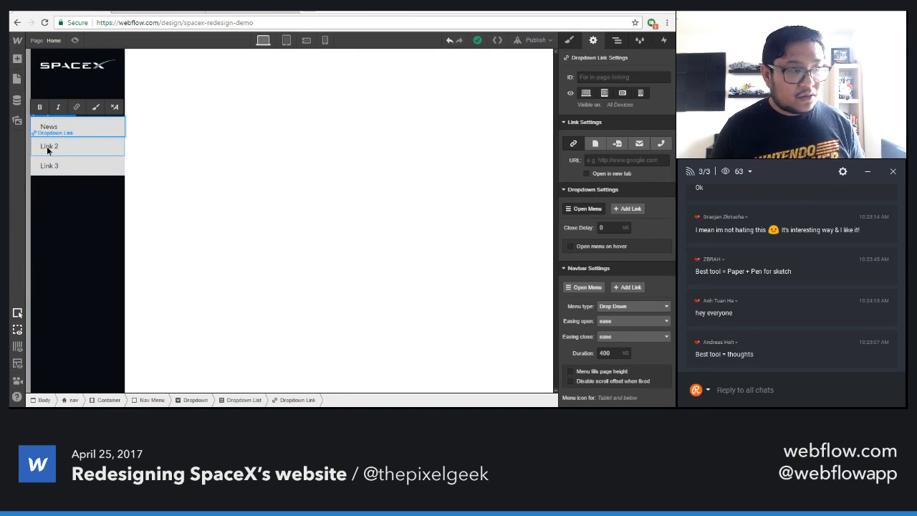
pyautogui.doubleClick(50, 146)
pyautogui.write('Launch')
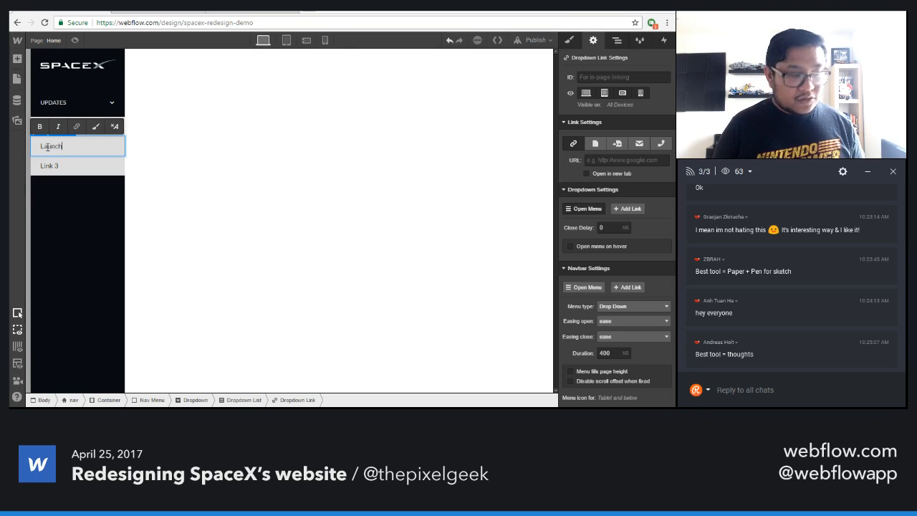
pyautogui.write(' Manifest')
pyautogui.click(78, 128)
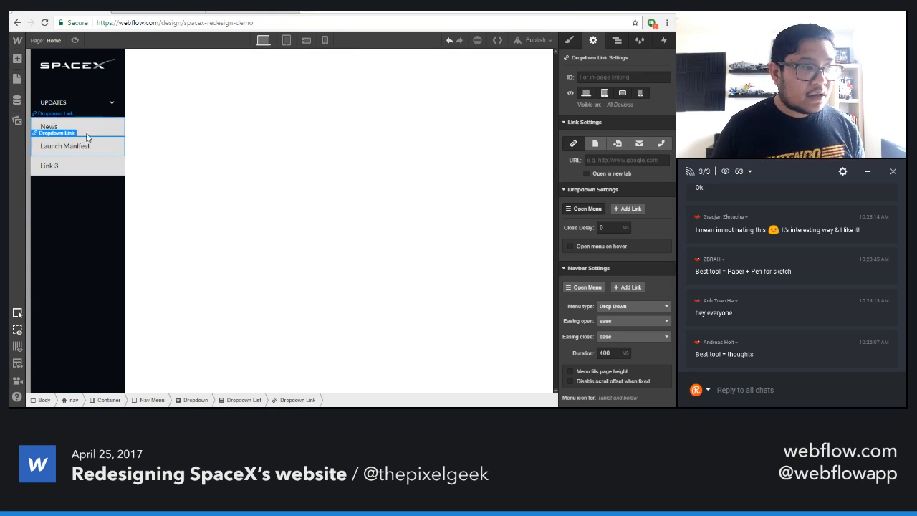
# - Try the Light Slate Grey, Gainsboro and Black swatches as the background colour of the Dropdown List holding the links
pyautogui.click(571, 41)
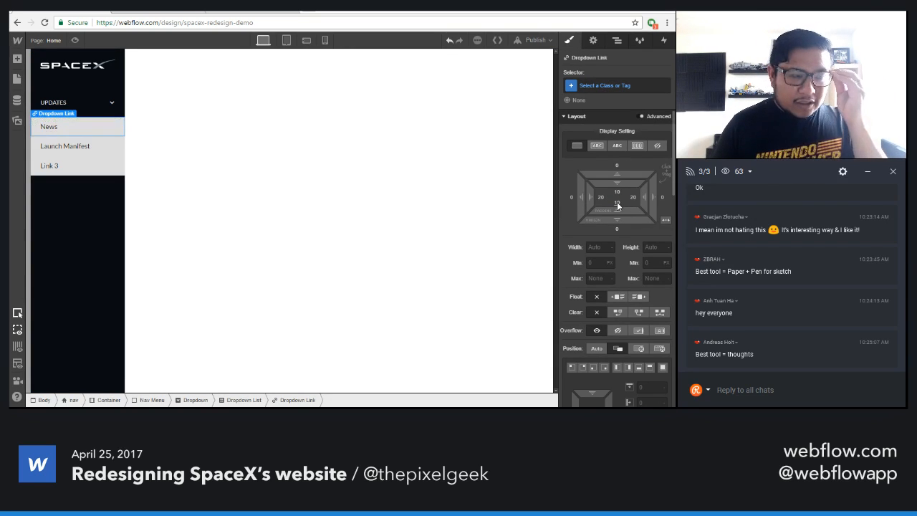
pyautogui.scroll(-3, 617, 201)
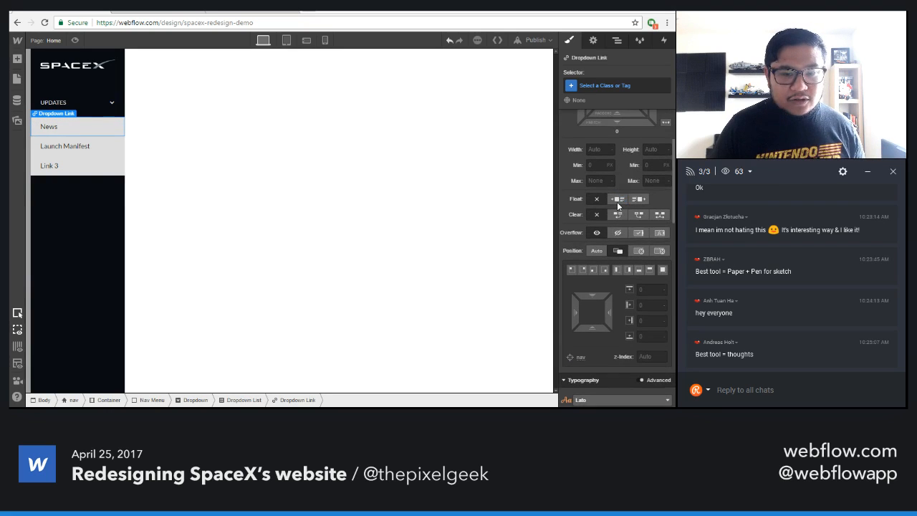
pyautogui.click(617, 202)
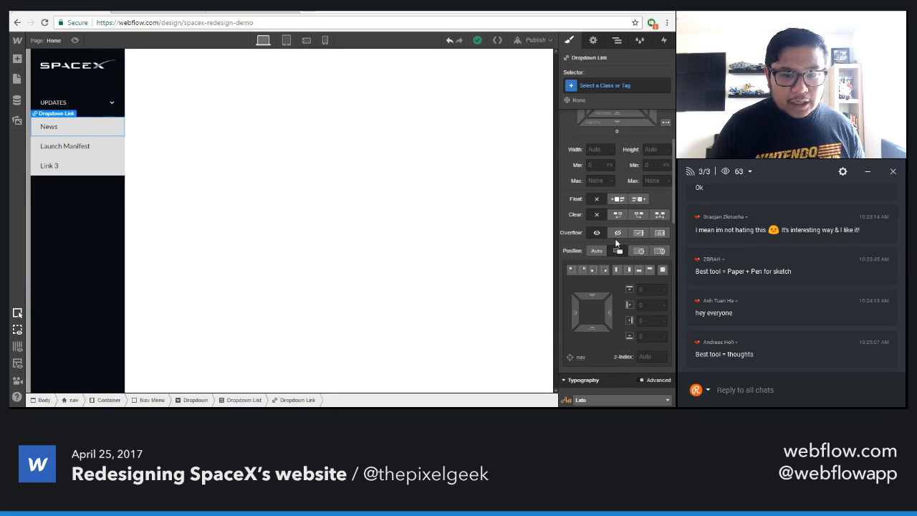
pyautogui.scroll(-2, 611, 308)
pyautogui.scroll(-4, 609, 307)
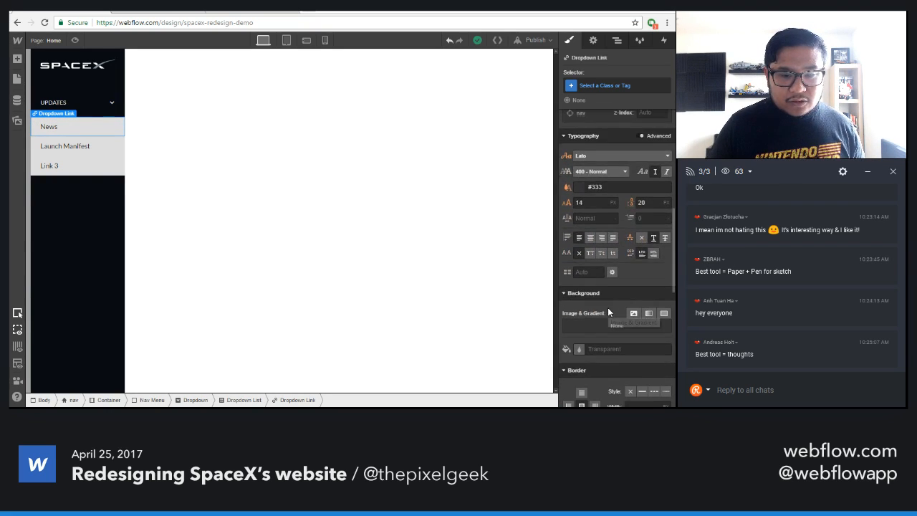
pyautogui.press('Up')
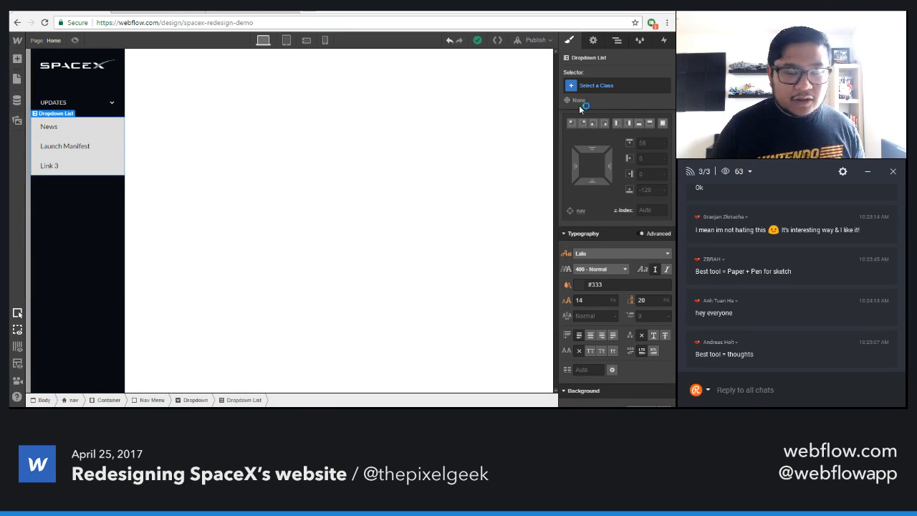
pyautogui.scroll(-8, 609, 258)
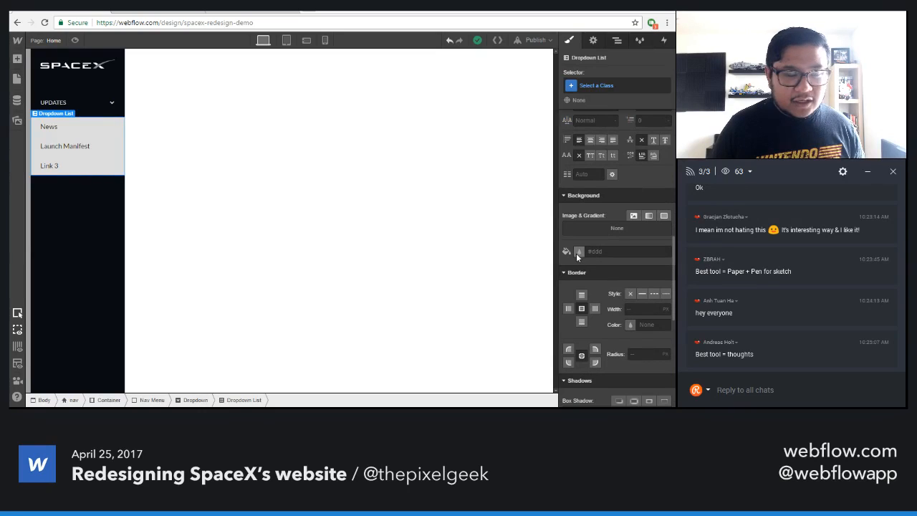
pyautogui.click(578, 253)
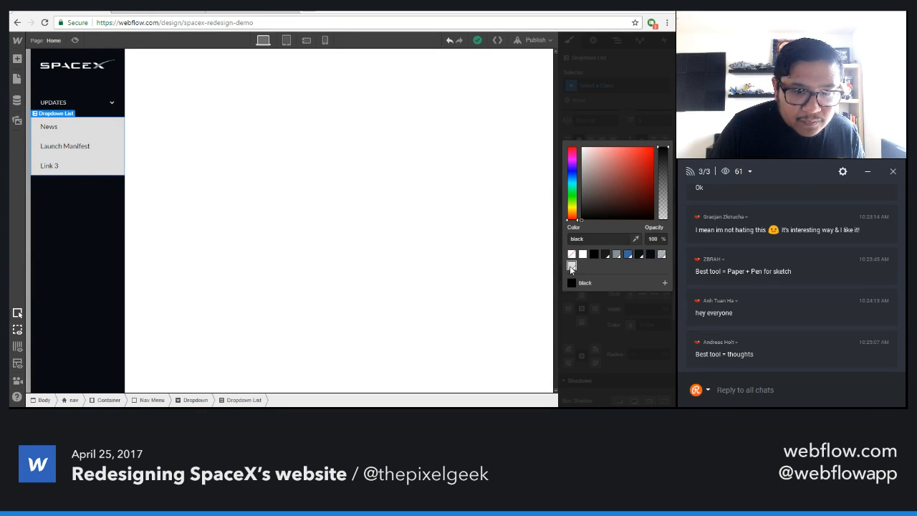
pyautogui.click(616, 255)
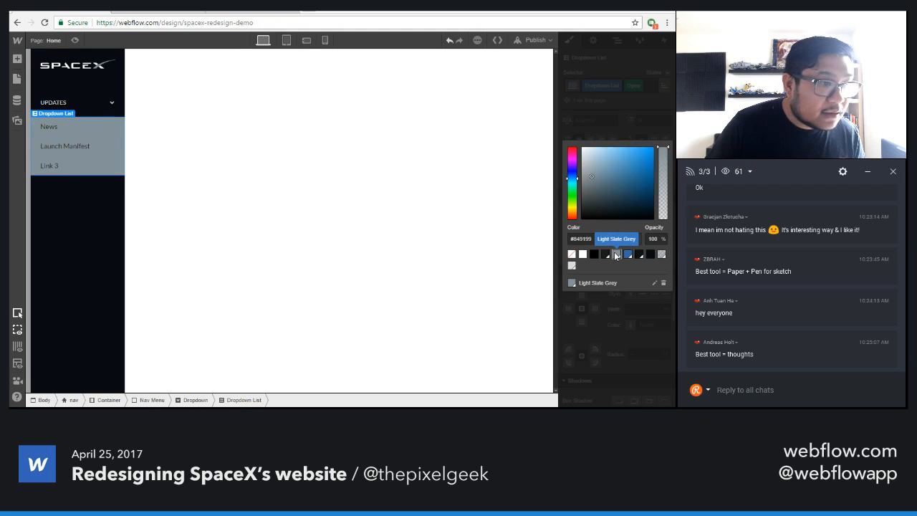
pyautogui.click(660, 254)
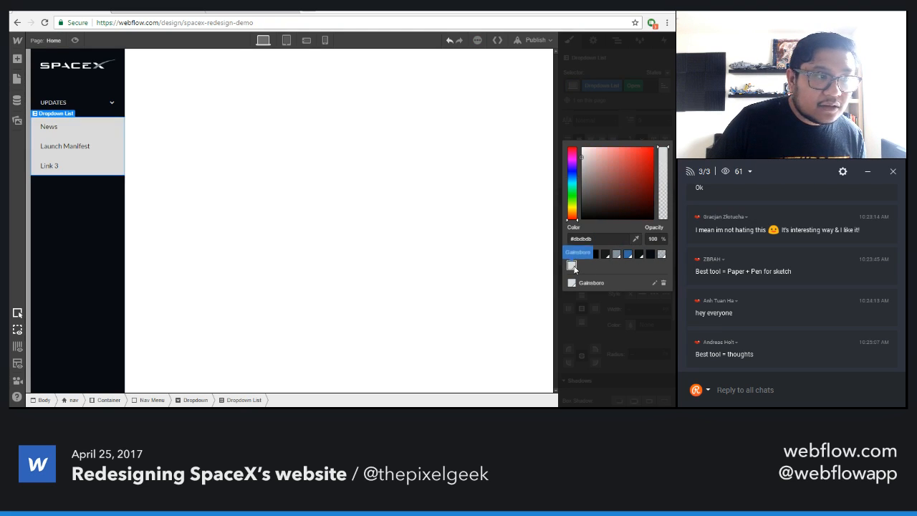
pyautogui.click(650, 254)
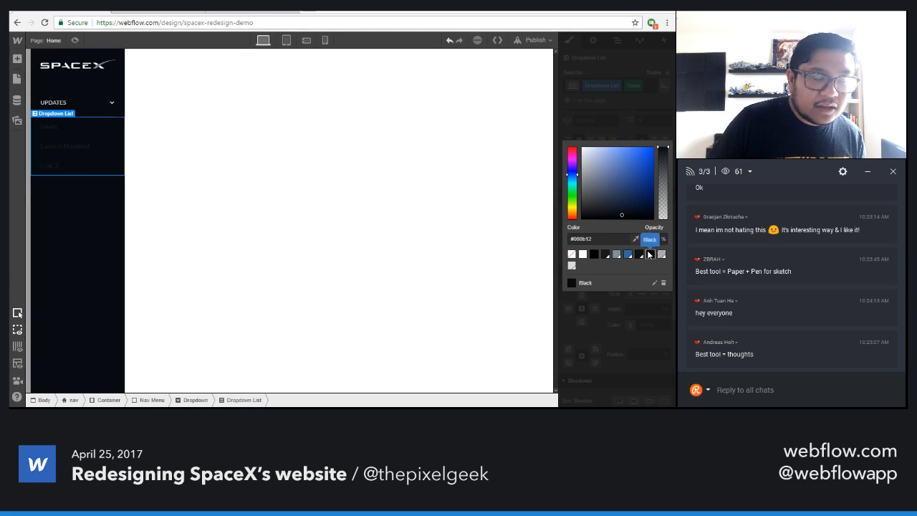
# - Set the Dropdown List's background colour to the neutral grey #707070
pyautogui.moveTo(621, 215)
pyautogui.mouseDown()
pyautogui.moveTo(578, 203)
pyautogui.moveTo(567, 185)
pyautogui.moveTo(561, 198)
pyautogui.moveTo(549, 194)
pyautogui.mouseUp()
pyautogui.click(617, 253)
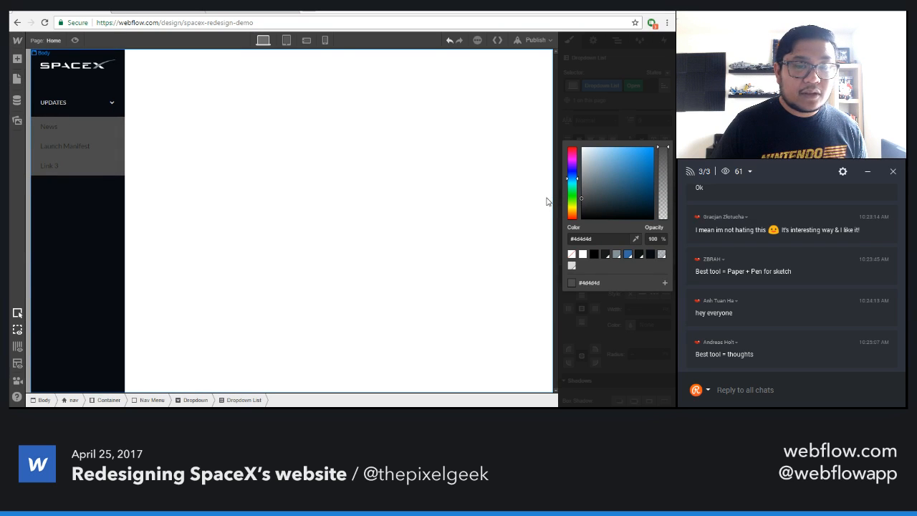
pyautogui.press('Escape')
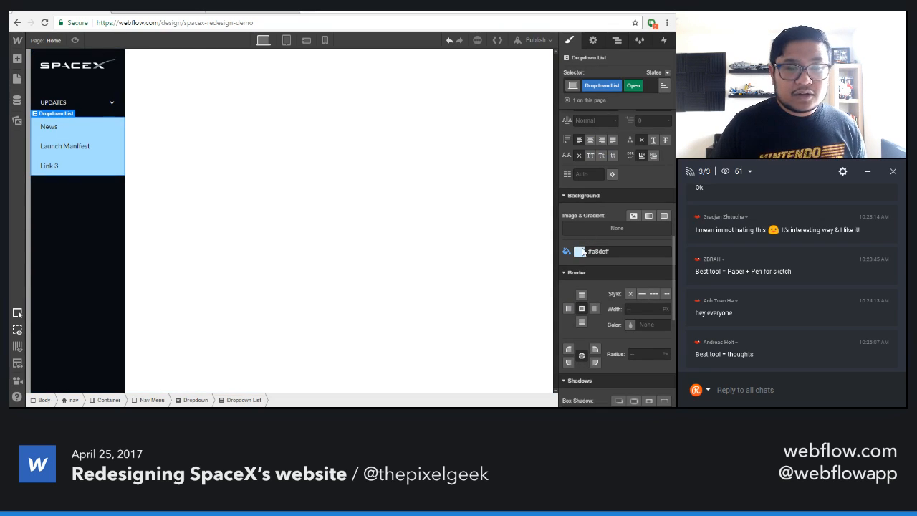
pyautogui.click(582, 251)
pyautogui.moveTo(584, 188); pyautogui.dragTo(579, 187)
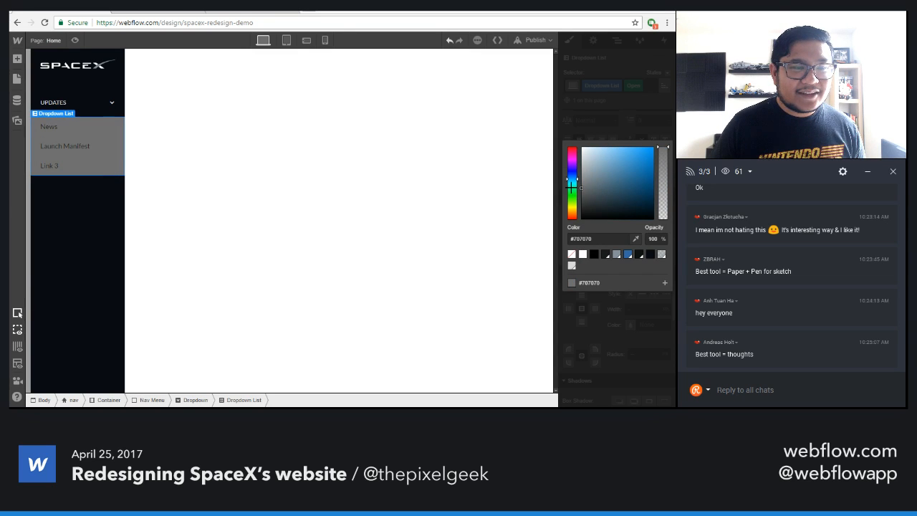
pyautogui.click(617, 129)
# - Set the News link's text colour to the Gainsboro swatch, comparing it with Royal Blue, Light Slate Grey and White
pyautogui.click(75, 133)
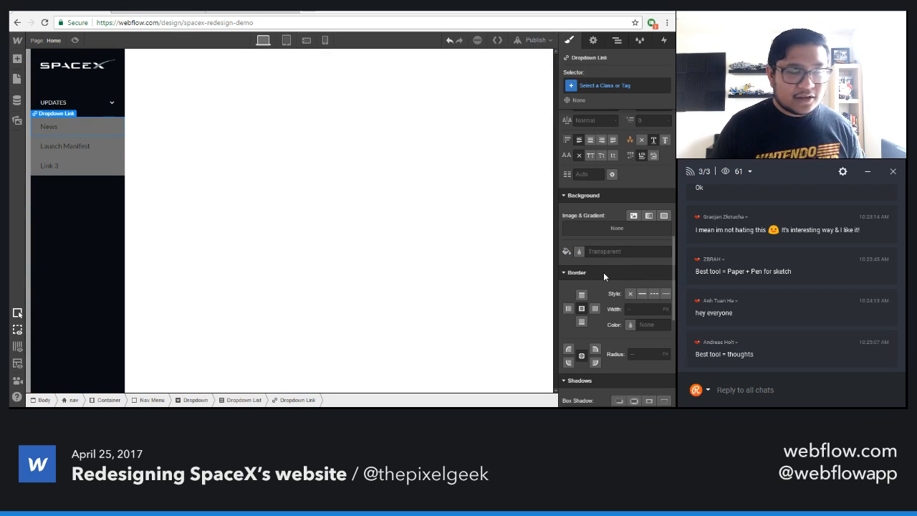
pyautogui.scroll(3, 603, 272)
pyautogui.click(579, 235)
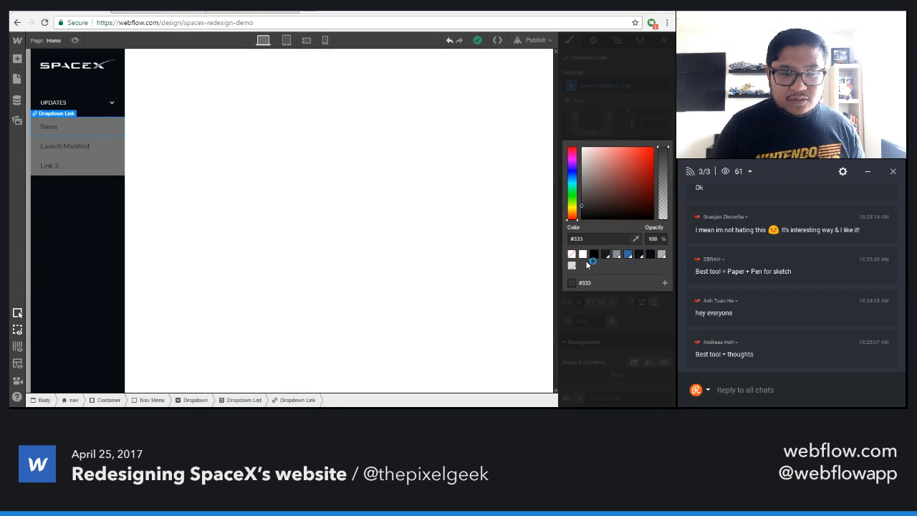
pyautogui.click(571, 265)
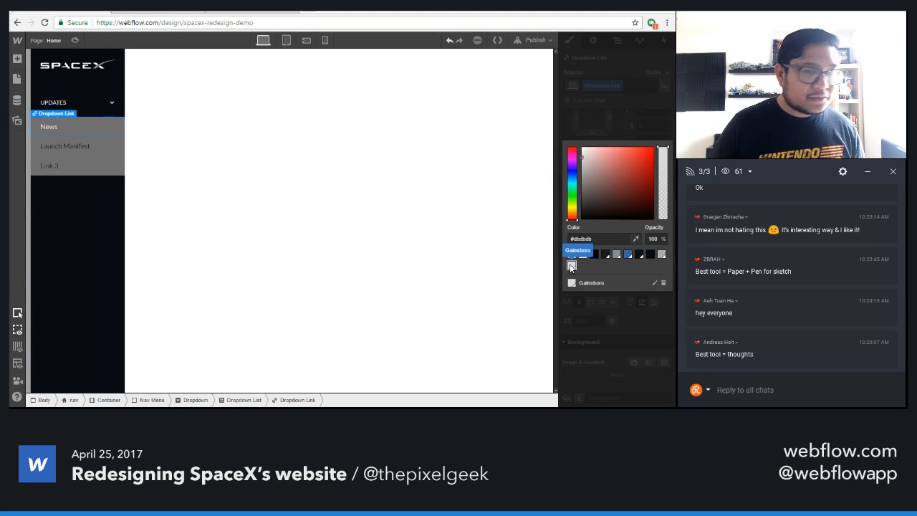
pyautogui.click(627, 255)
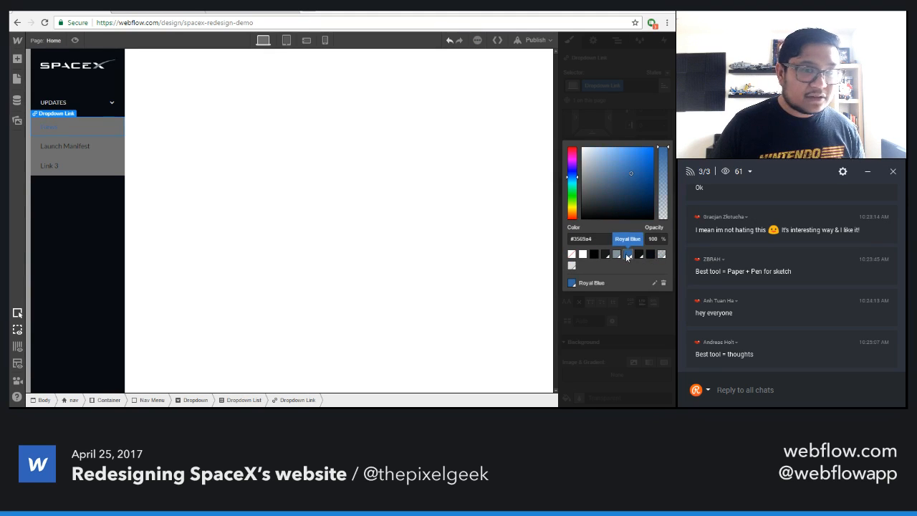
pyautogui.click(617, 255)
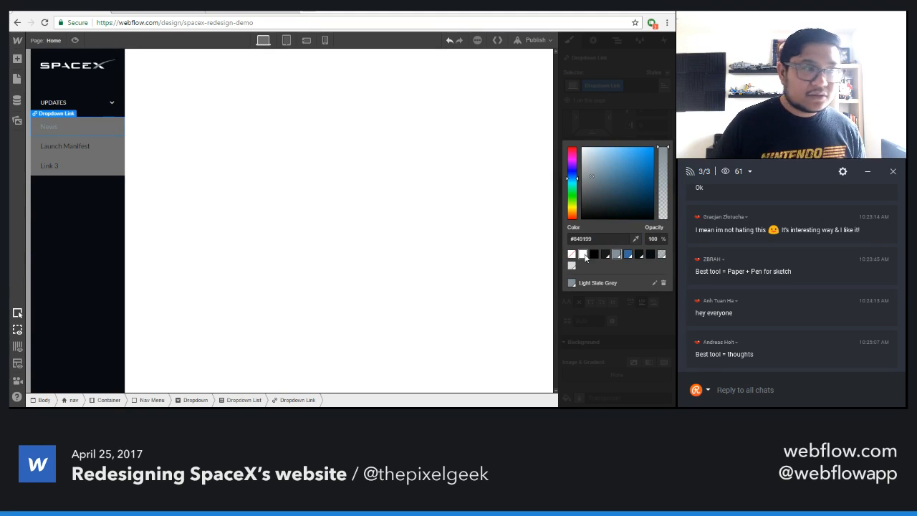
pyautogui.click(584, 255)
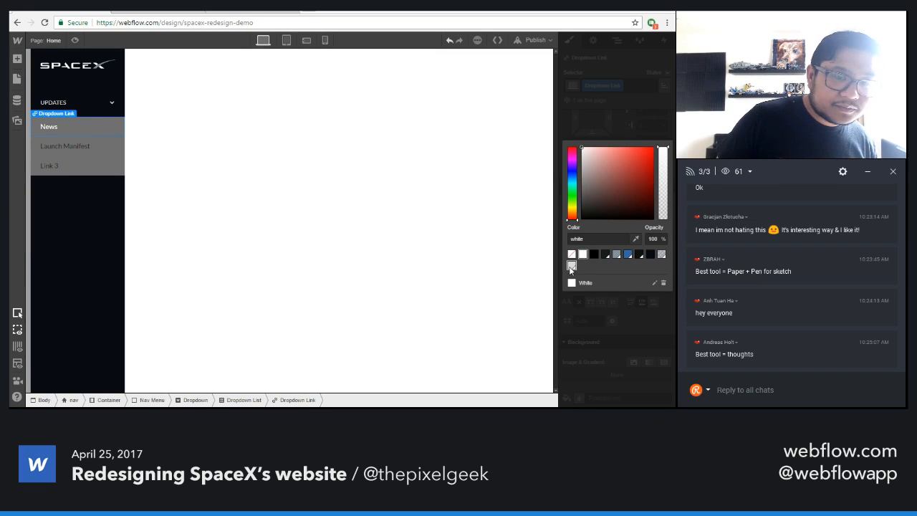
pyautogui.click(572, 266)
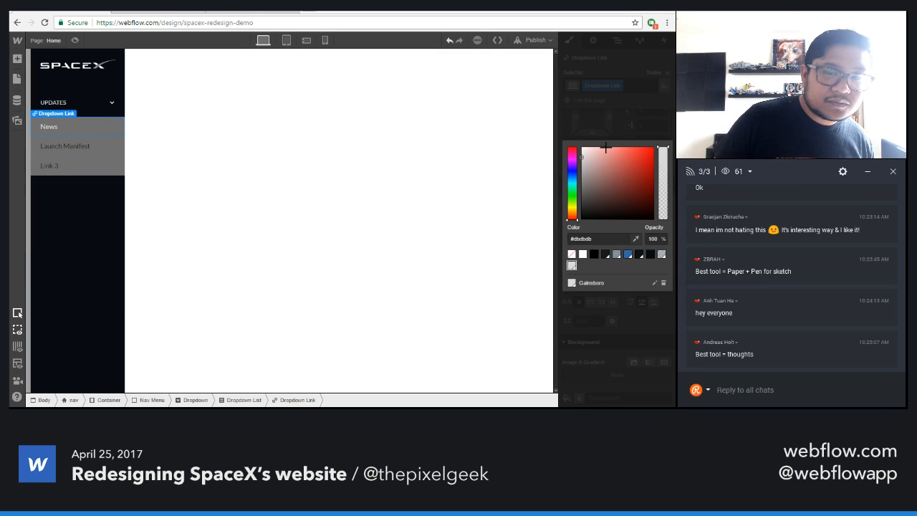
pyautogui.click(614, 123)
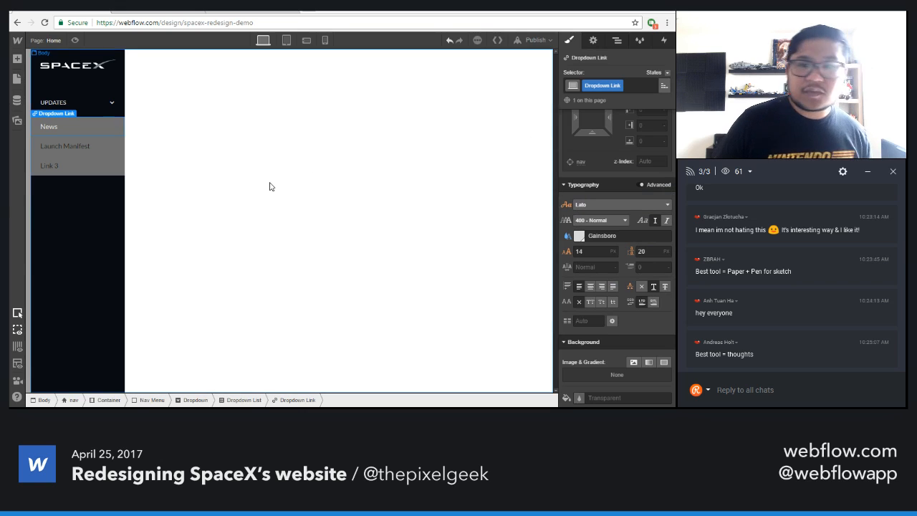
# - Apply the existing Dropdown Link class to the Launch Manifest link
pyautogui.click(102, 140)
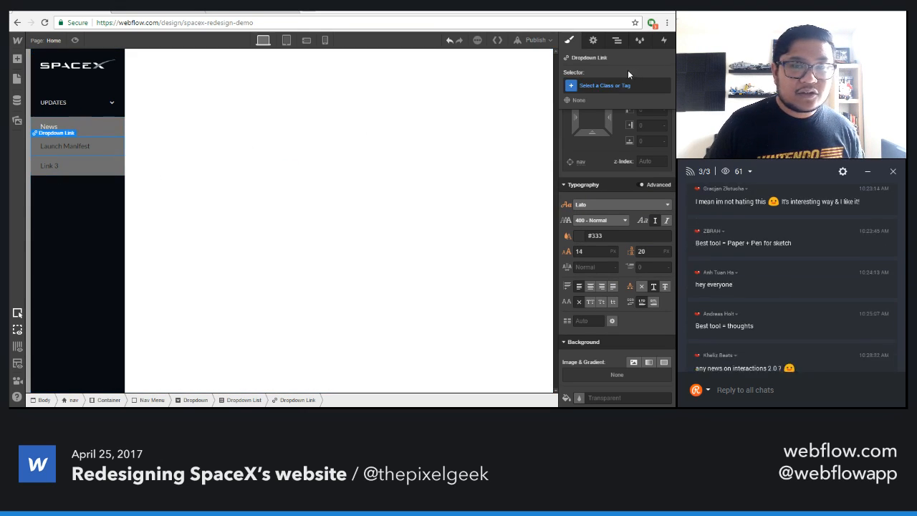
pyautogui.click(604, 87)
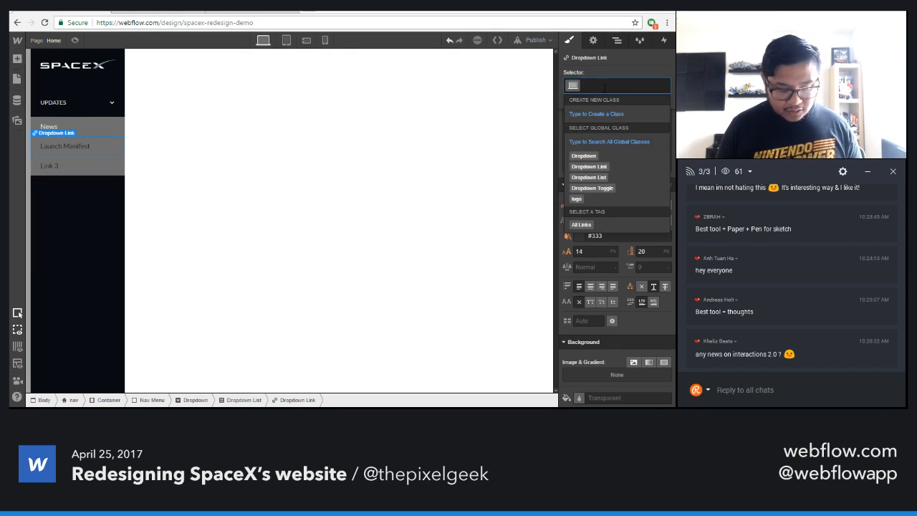
pyautogui.write('dr')
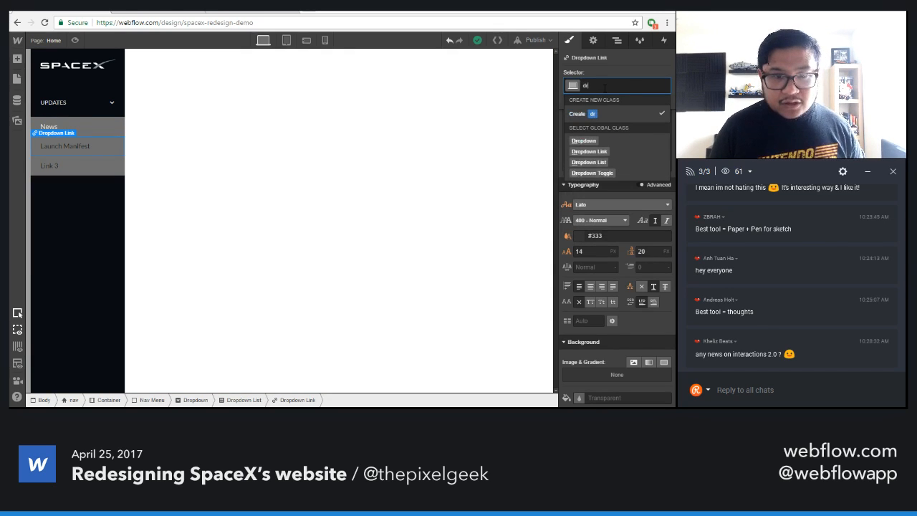
pyautogui.press('Down')
pyautogui.press('Down')
pyautogui.press('Return')
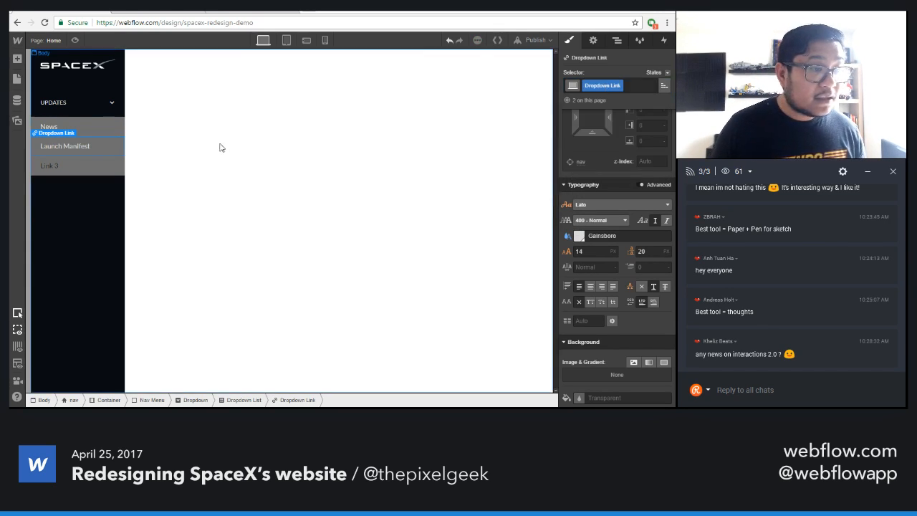
# - Apply the Dropdown Link class to the unused Link 3, and delete that link from the dropdown
pyautogui.click(91, 164)
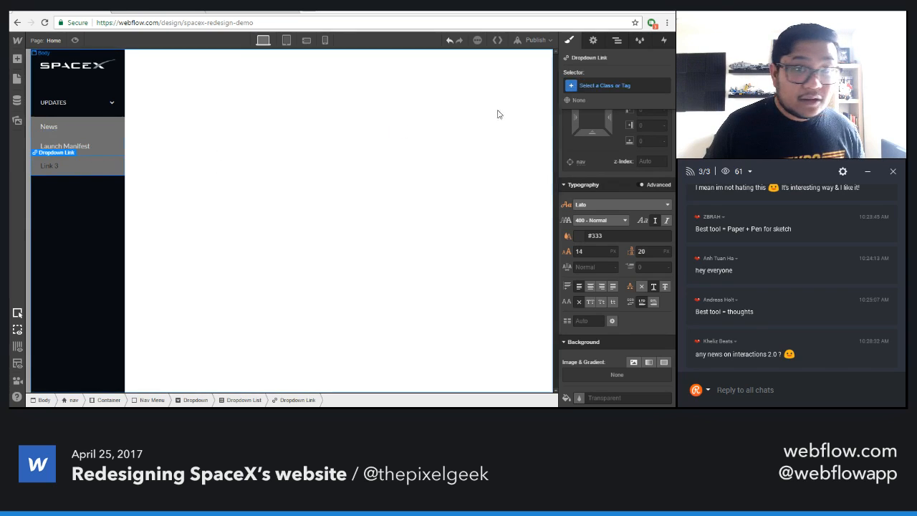
pyautogui.click(613, 83)
pyautogui.write('drop')
pyautogui.press('Down')
pyautogui.press('Down')
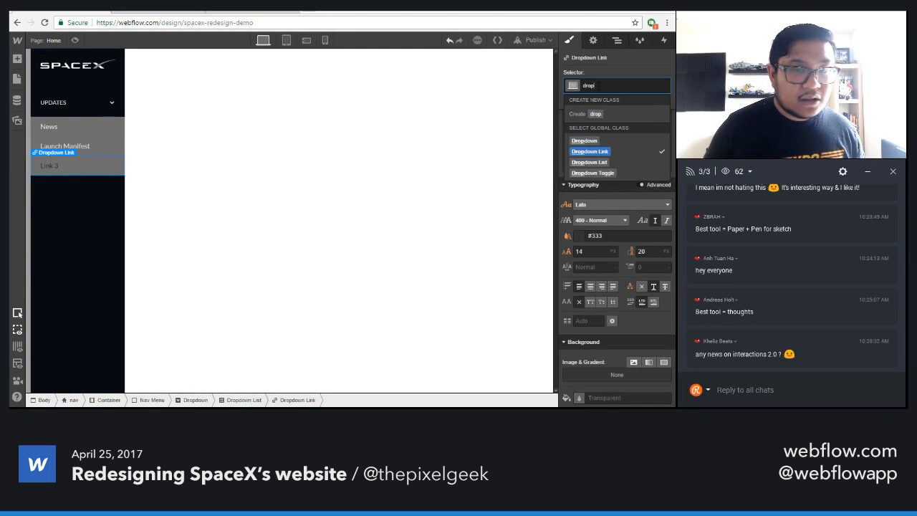
pyautogui.press('Return')
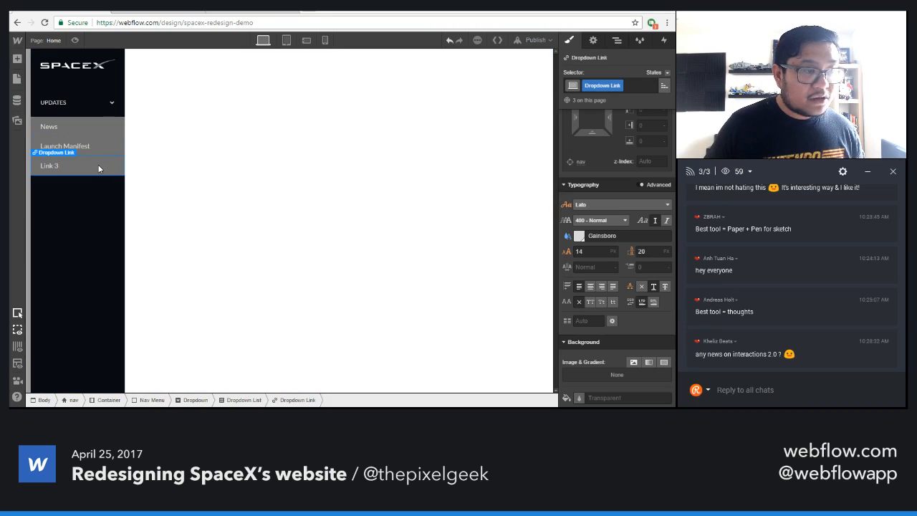
pyautogui.press('Delete')
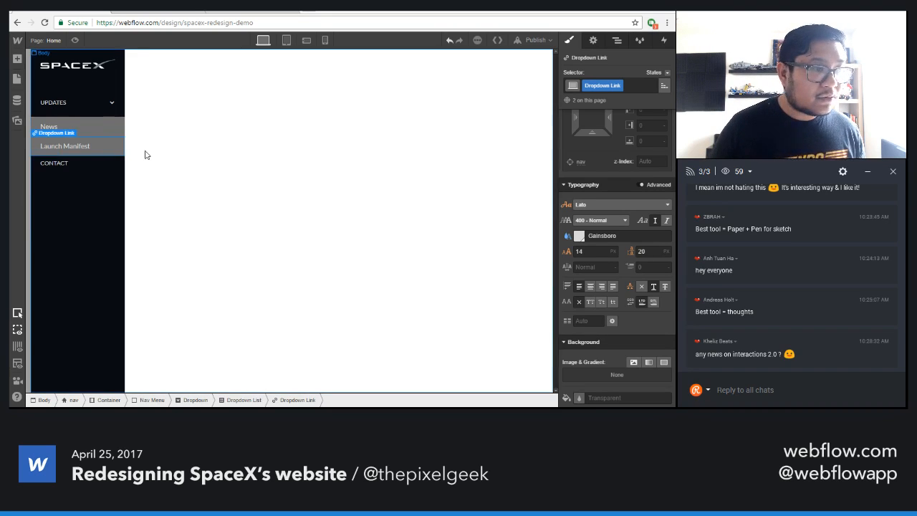
# - Inspect the styles the open Dropdown List takes from its base Dropdown List class, and return to its Open state
pyautogui.click(103, 117)
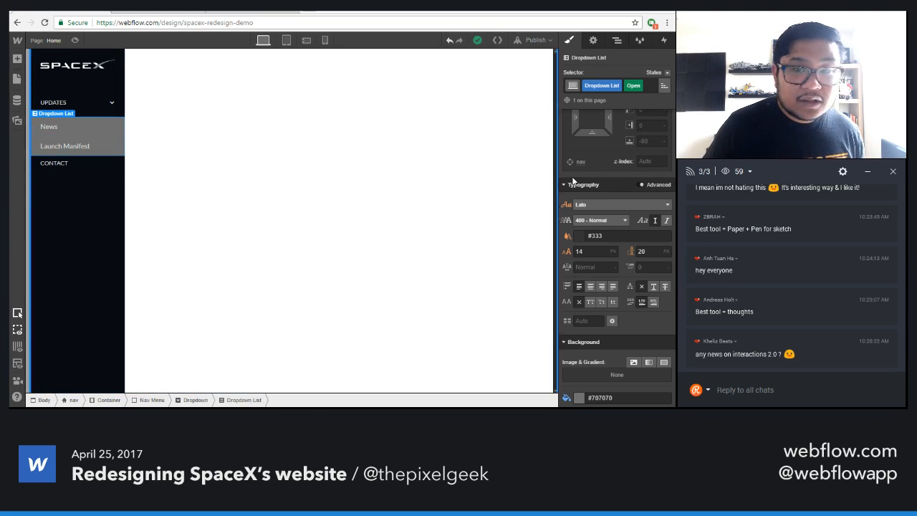
pyautogui.click(666, 82)
pyautogui.click(639, 114)
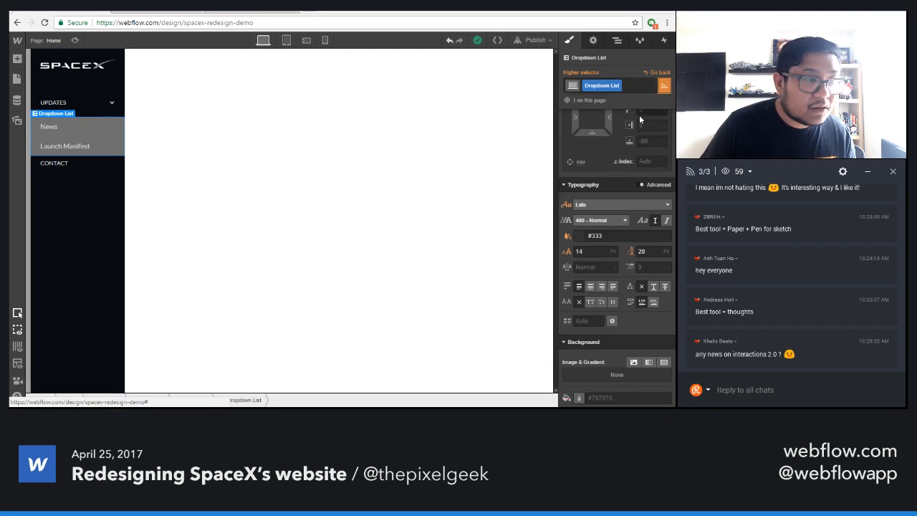
pyautogui.scroll(-5, 623, 250)
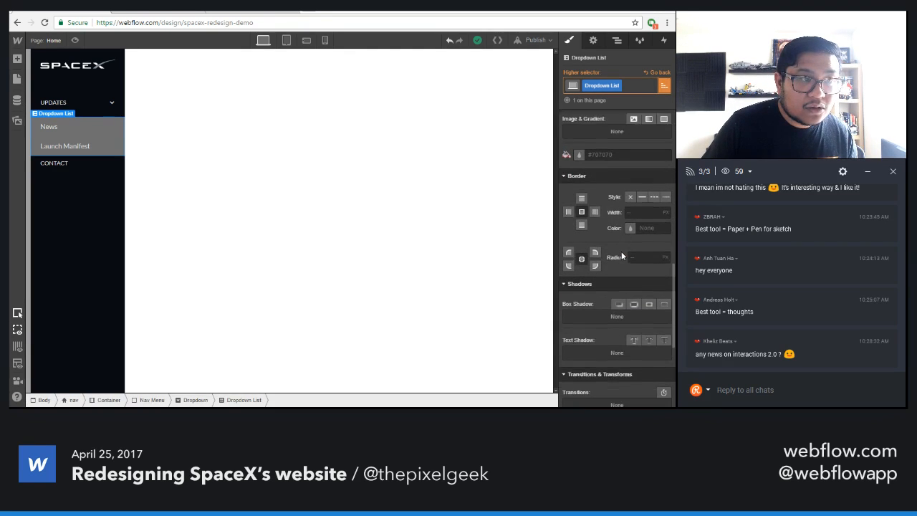
pyautogui.scroll(3, 621, 252)
pyautogui.click(664, 85)
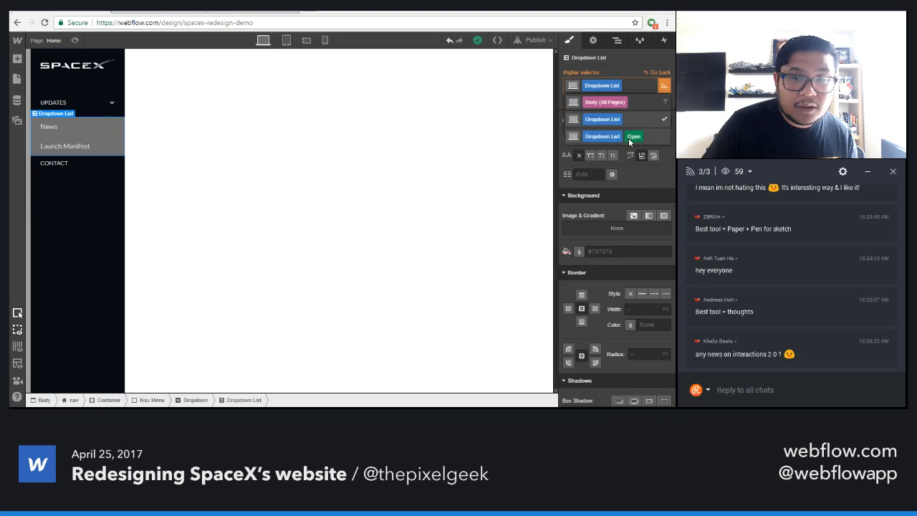
pyautogui.click(634, 108)
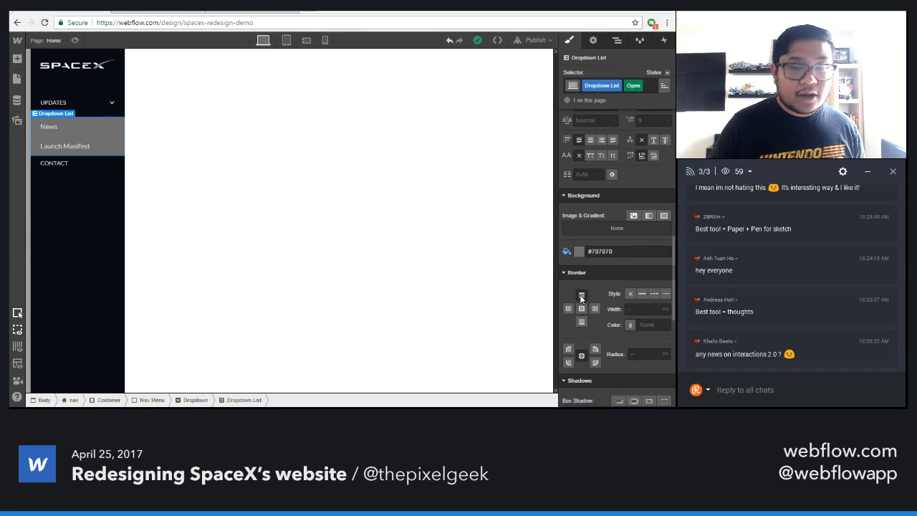
# - Look through the current SpaceX website's media gallery page for reference, and return to the Webflow design
pyautogui.click(235, 10)
pyautogui.scroll(-3, 242, 304)
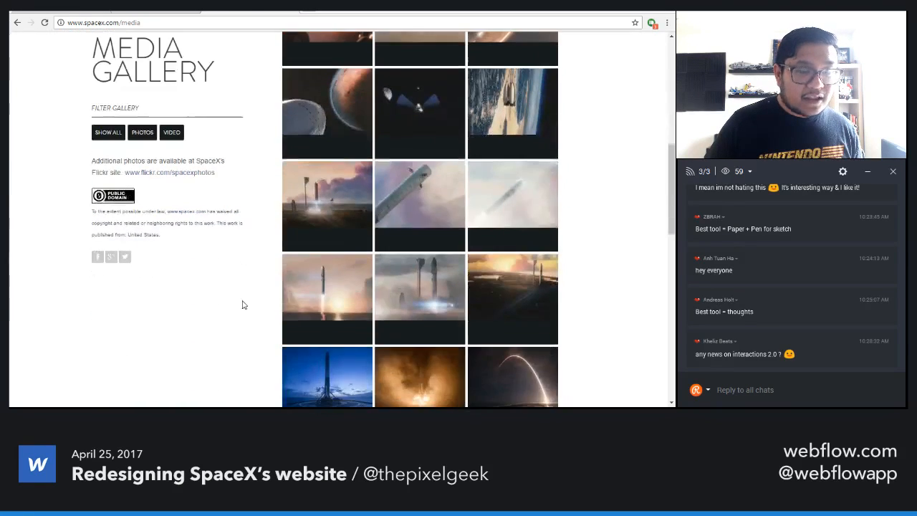
pyautogui.scroll(6, 242, 301)
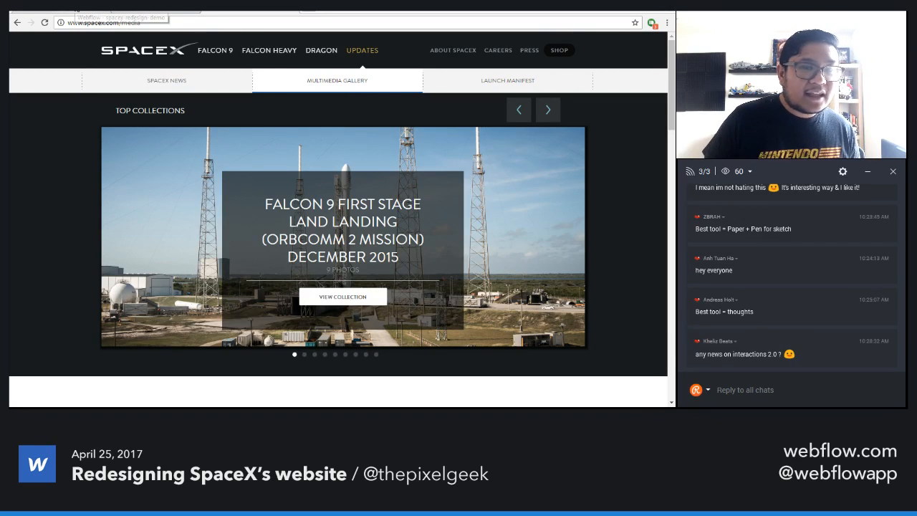
pyautogui.click(76, 7)
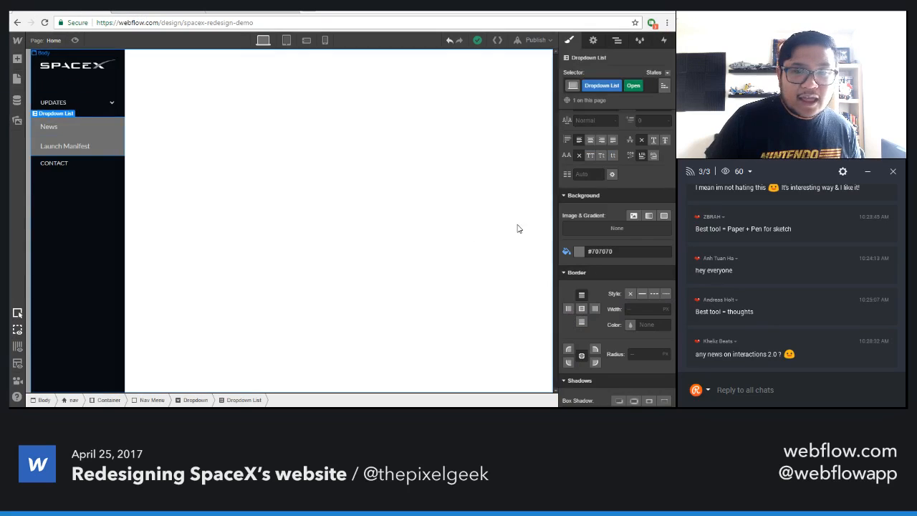
# - Give the open Dropdown List a 1 px dashed top border in the Gainsboro swatch
pyautogui.click(653, 294)
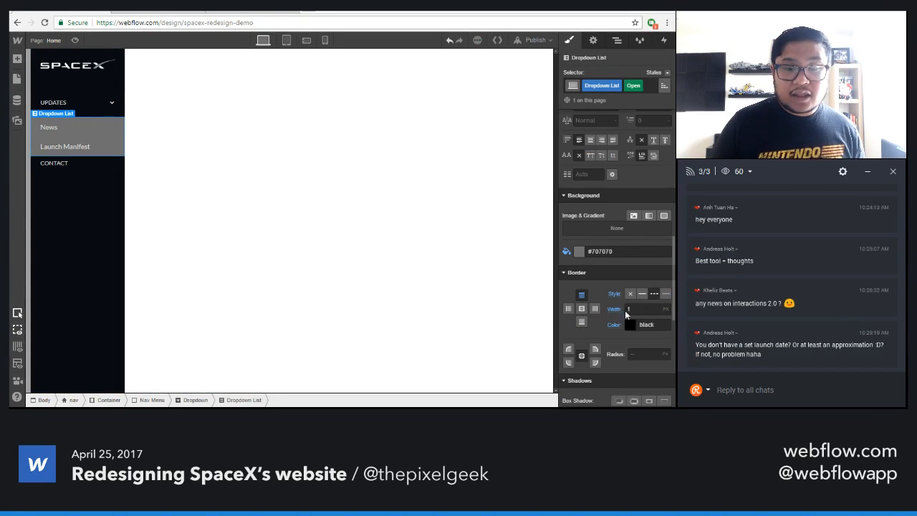
pyautogui.click(631, 326)
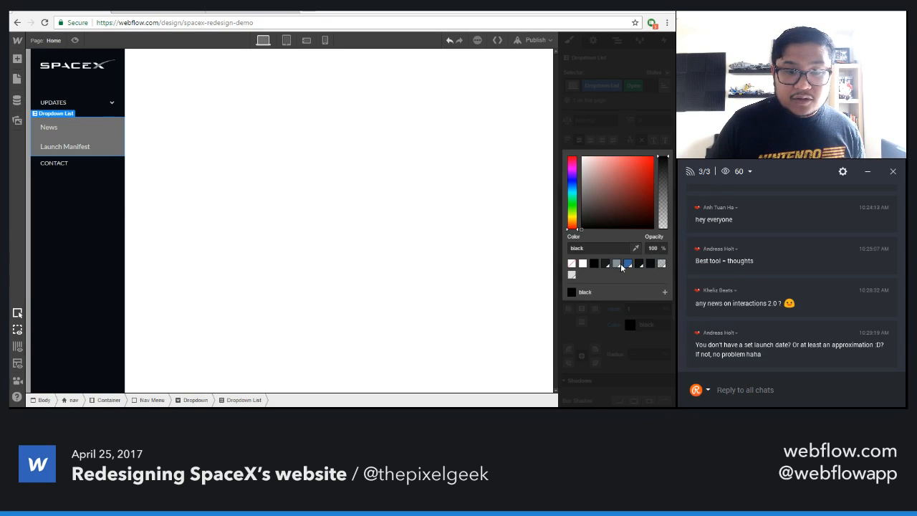
pyautogui.click(571, 274)
pyautogui.click(620, 140)
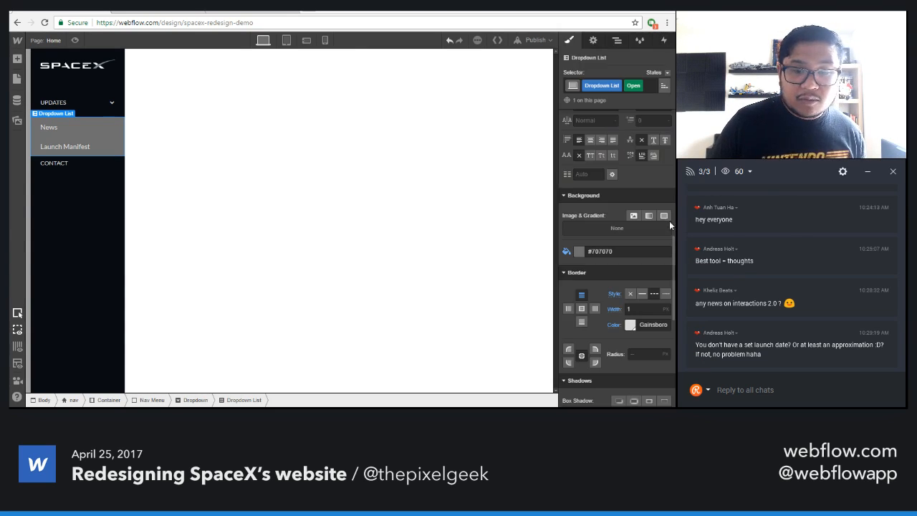
# - Give the open Dropdown List a matching 1 px dashed bottom border in the Gainsboro swatch
pyautogui.click(584, 322)
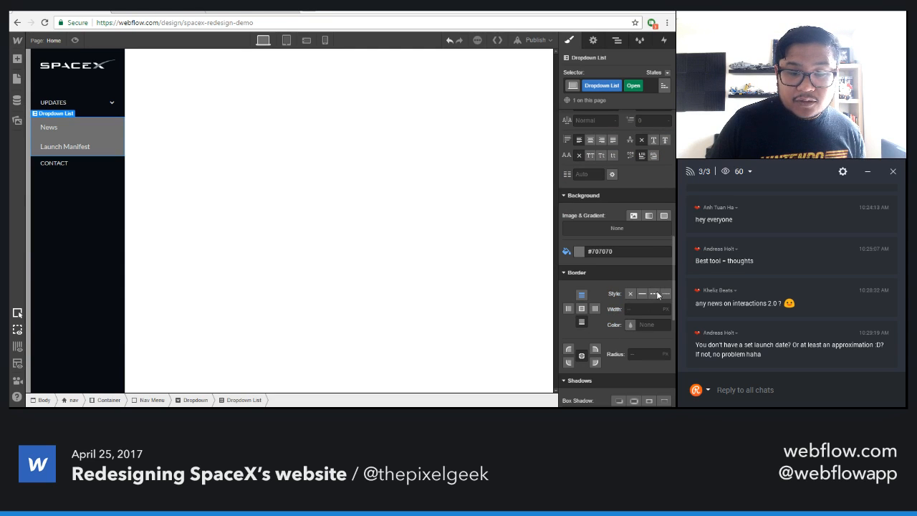
pyautogui.click(656, 294)
pyautogui.click(629, 324)
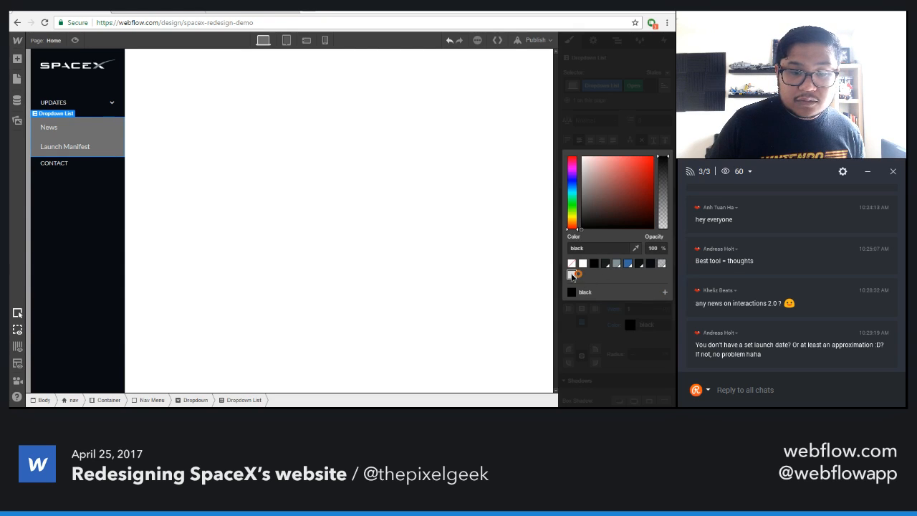
pyautogui.click(572, 275)
pyautogui.click(605, 128)
# - Preview the page, expand and collapse the Updates dropdown several times to check its look, and return to editing
pyautogui.click(80, 191)
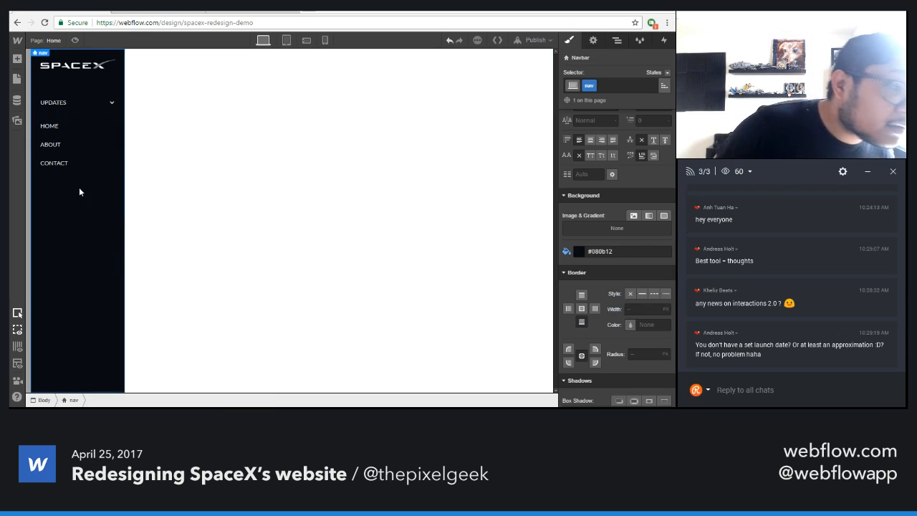
pyautogui.click(74, 40)
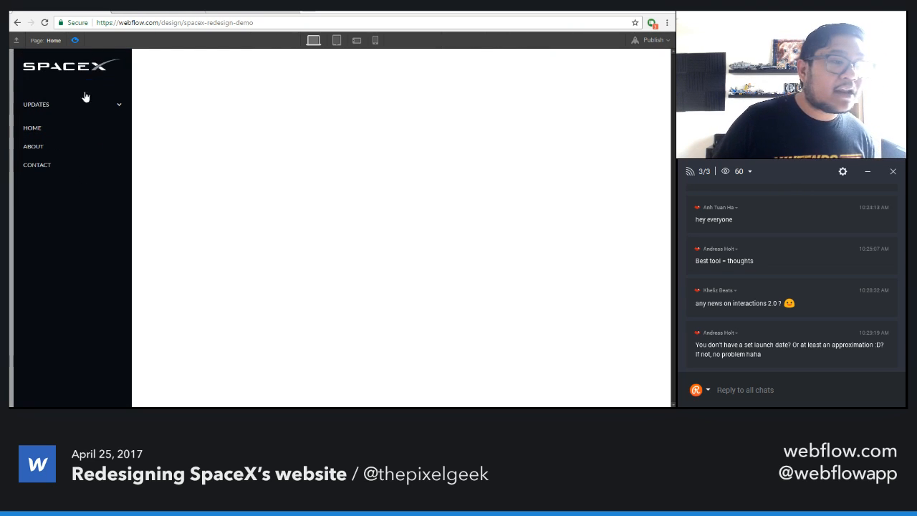
pyautogui.click(88, 106)
pyautogui.click(88, 107)
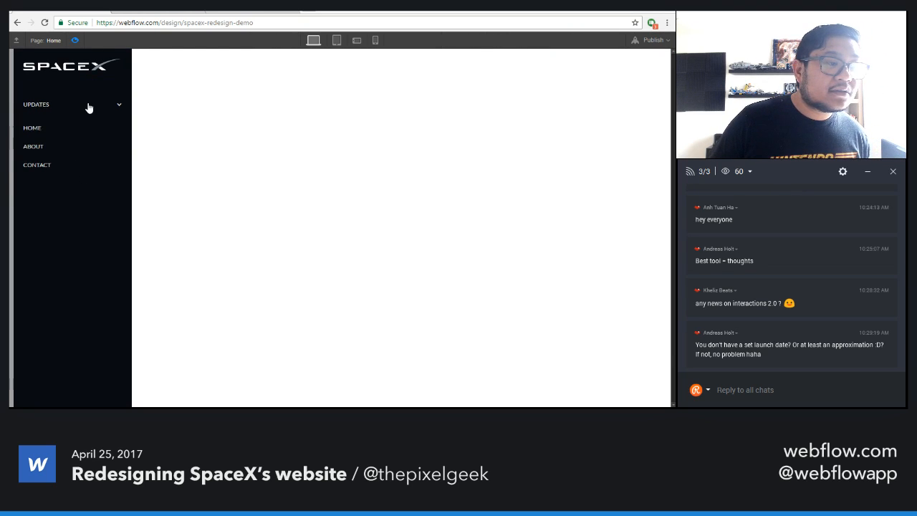
pyautogui.click(88, 107)
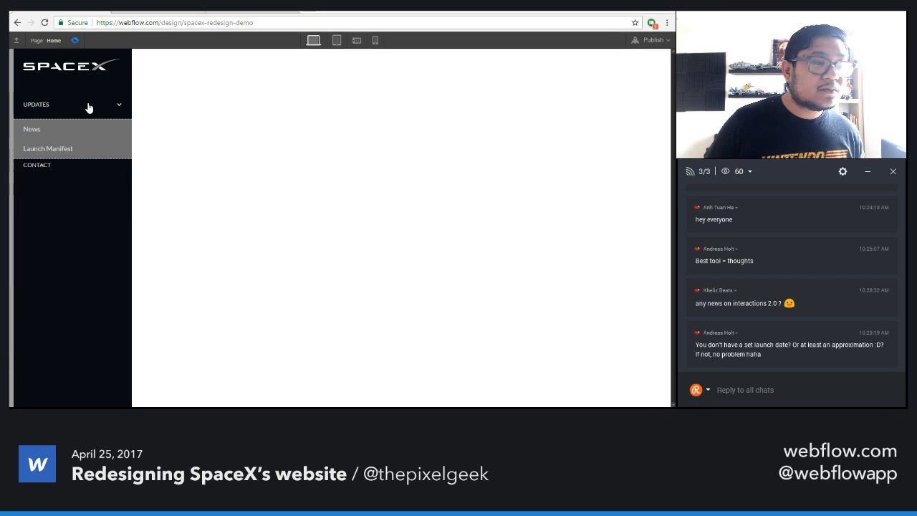
pyautogui.click(88, 107)
pyautogui.click(88, 108)
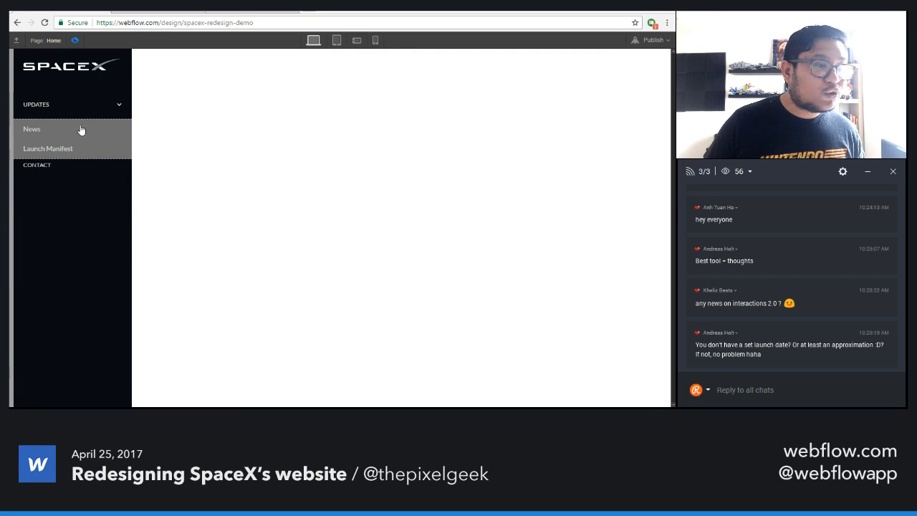
pyautogui.click(74, 41)
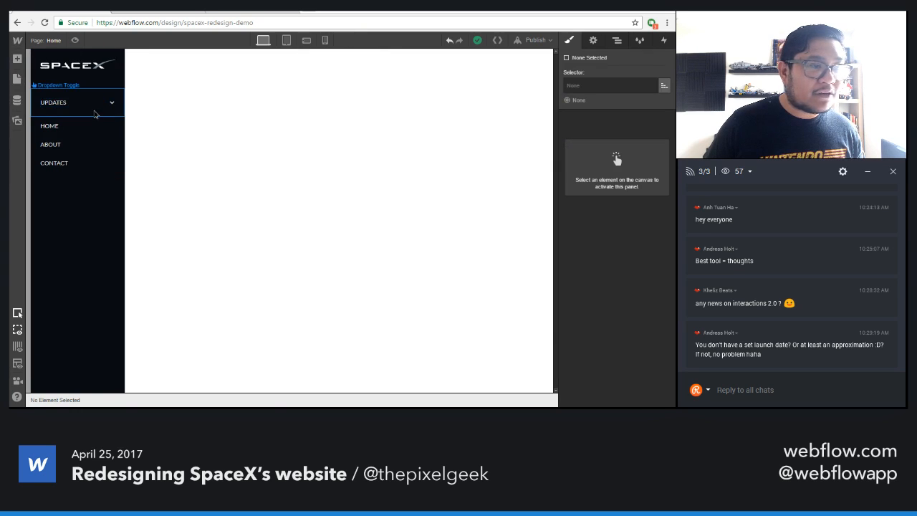
# - Show the Updates dropdown menu on the canvas and switch the News link's Dropdown Link class to its Hover state
pyautogui.click(96, 109)
pyautogui.click(593, 41)
pyautogui.click(586, 156)
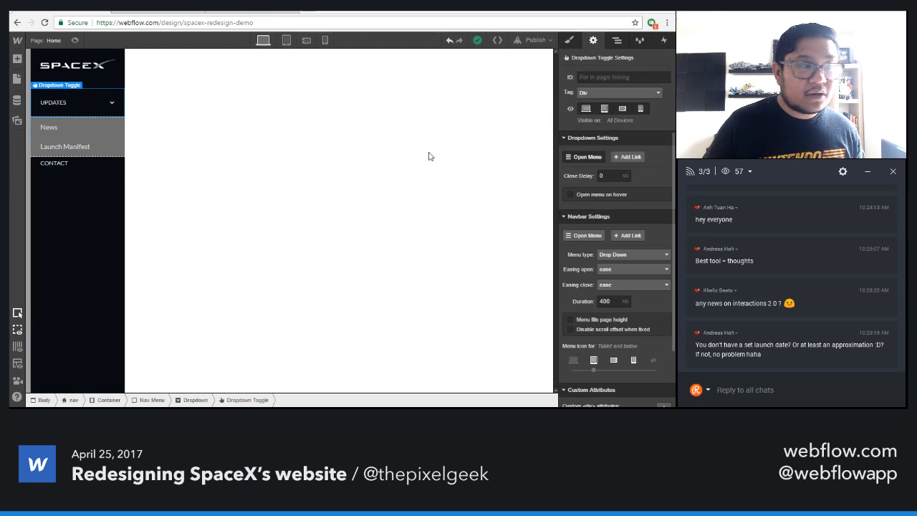
pyautogui.click(99, 133)
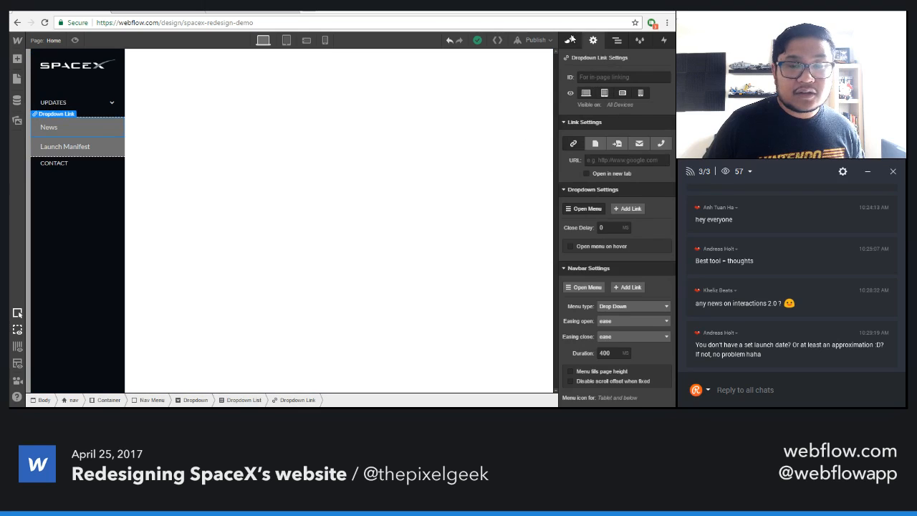
pyautogui.click(571, 39)
pyautogui.click(663, 74)
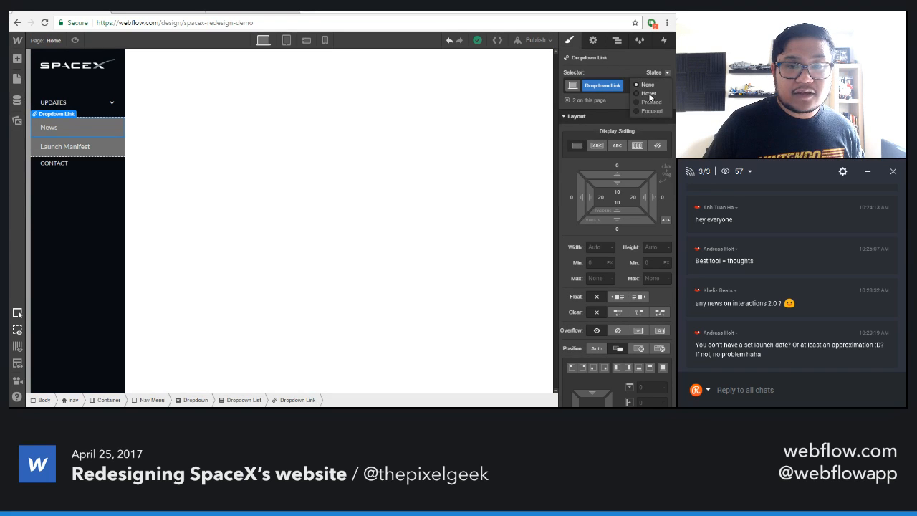
pyautogui.click(649, 96)
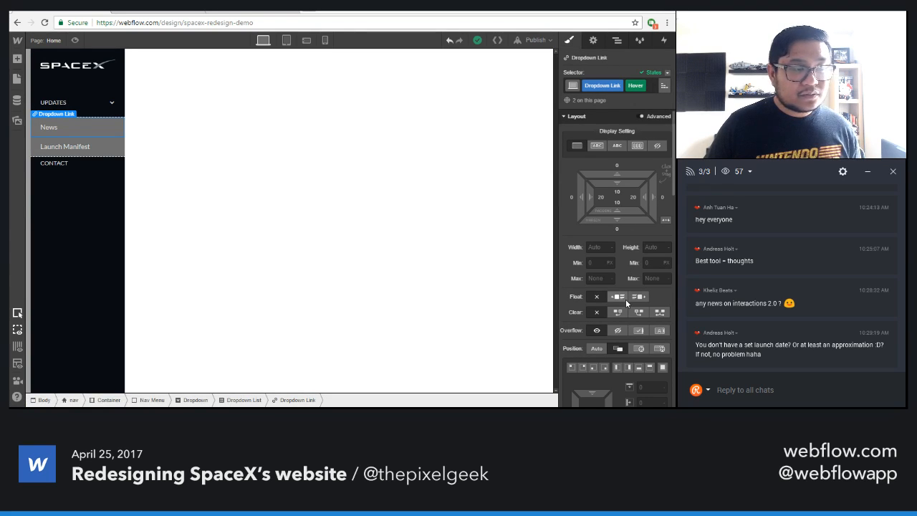
# - Give the Dropdown Link's Hover state a 3 px solid left border in Light Slate Grey, comparing Royal Blue, and preview it
pyautogui.scroll(-5, 626, 300)
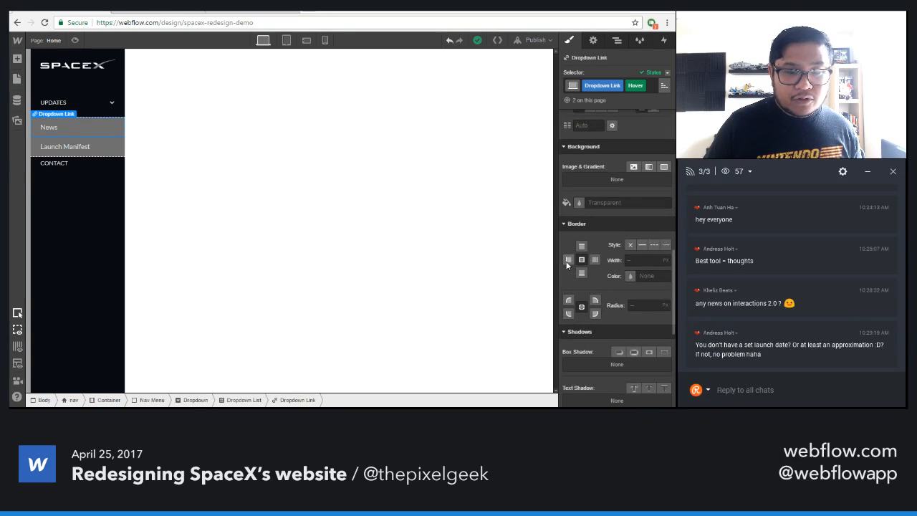
pyautogui.click(568, 261)
pyautogui.click(642, 245)
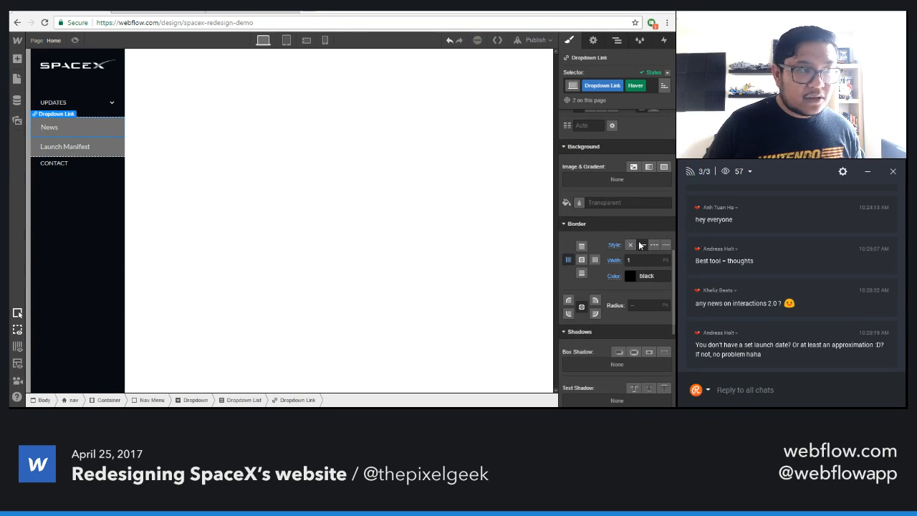
pyautogui.click(630, 261)
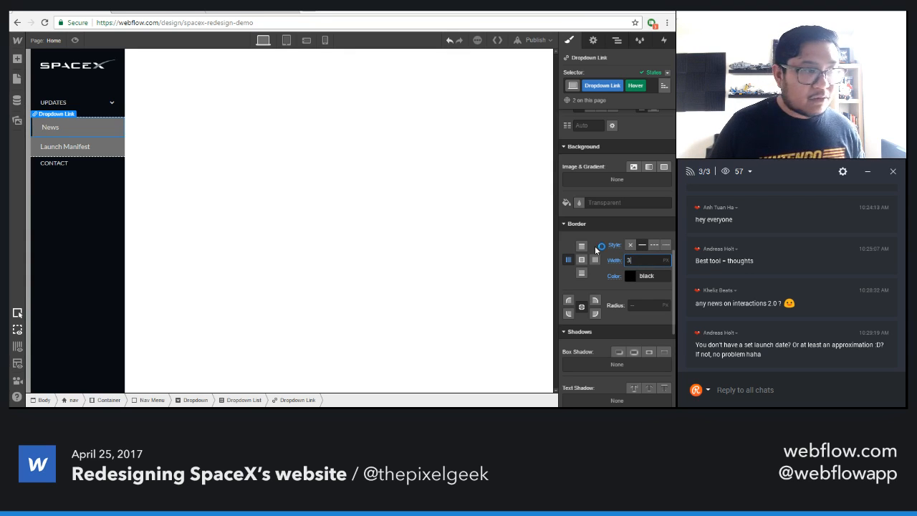
pyautogui.click(634, 278)
pyautogui.click(627, 254)
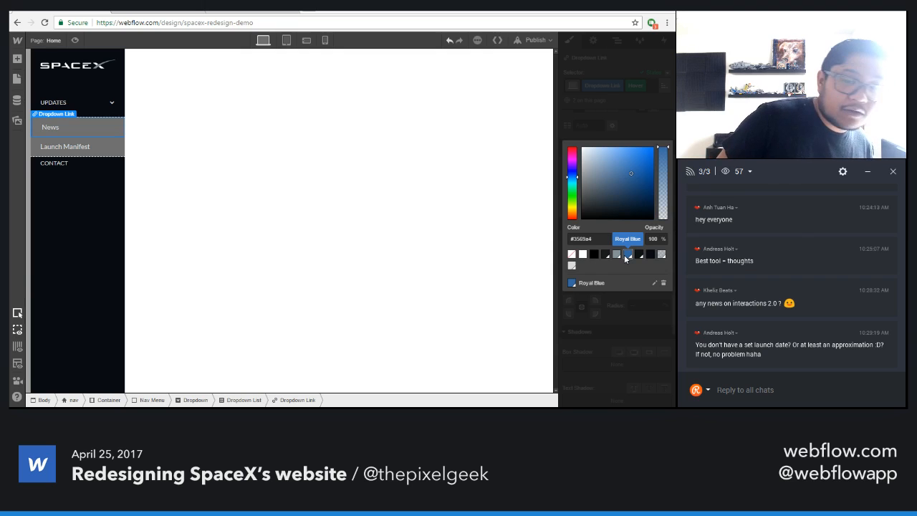
pyautogui.click(616, 255)
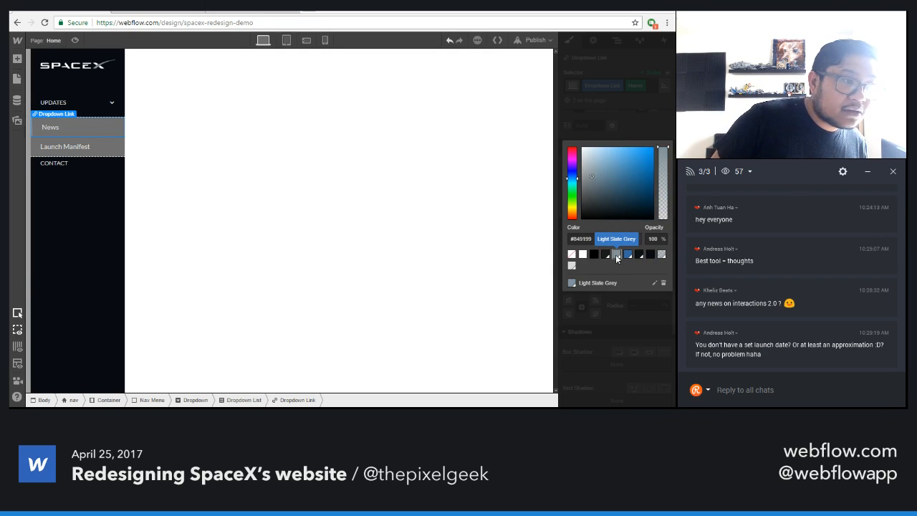
pyautogui.click(624, 127)
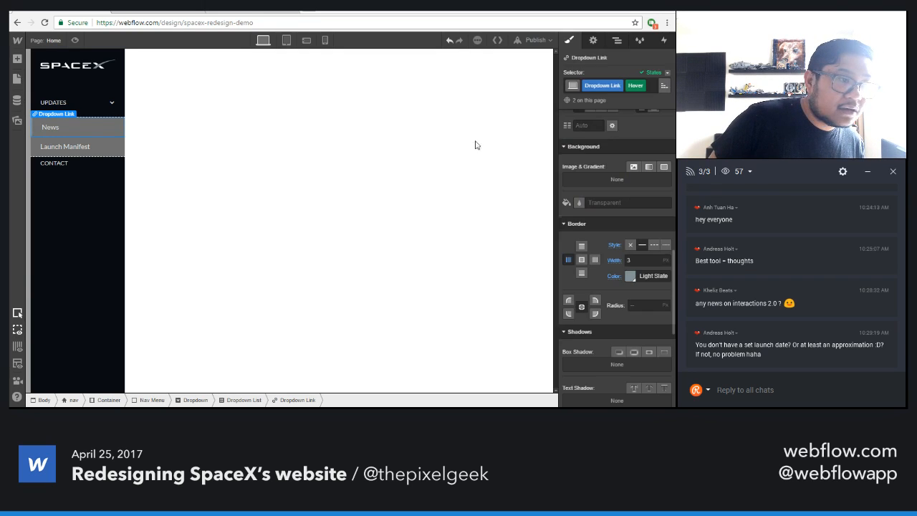
pyautogui.click(75, 40)
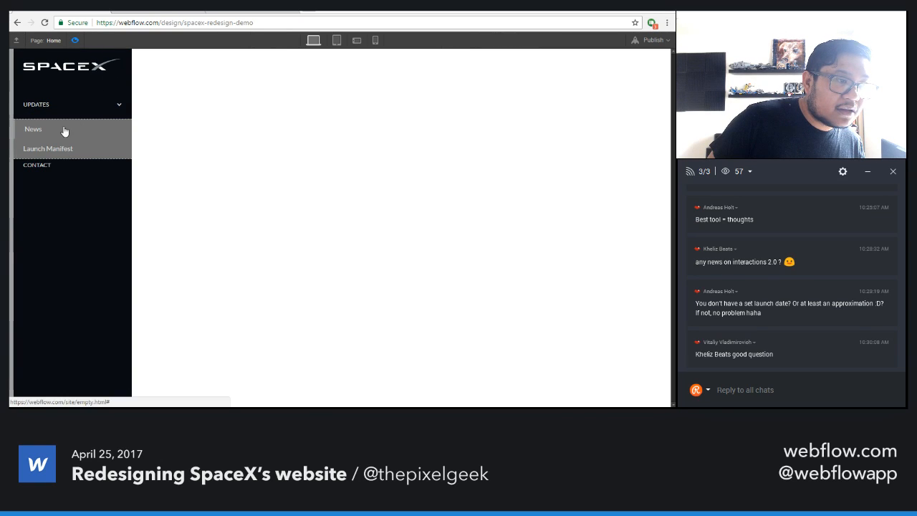
pyautogui.click(75, 40)
# - Return to editing, select the News link in the opened Updates menu, and give Dropdown Link's default state a 3 px solid transparent left border
pyautogui.click(91, 111)
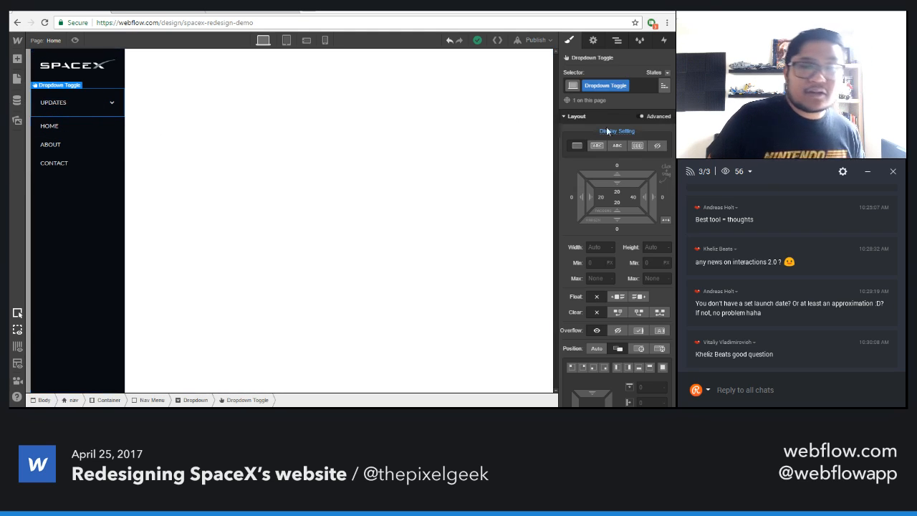
pyautogui.click(596, 40)
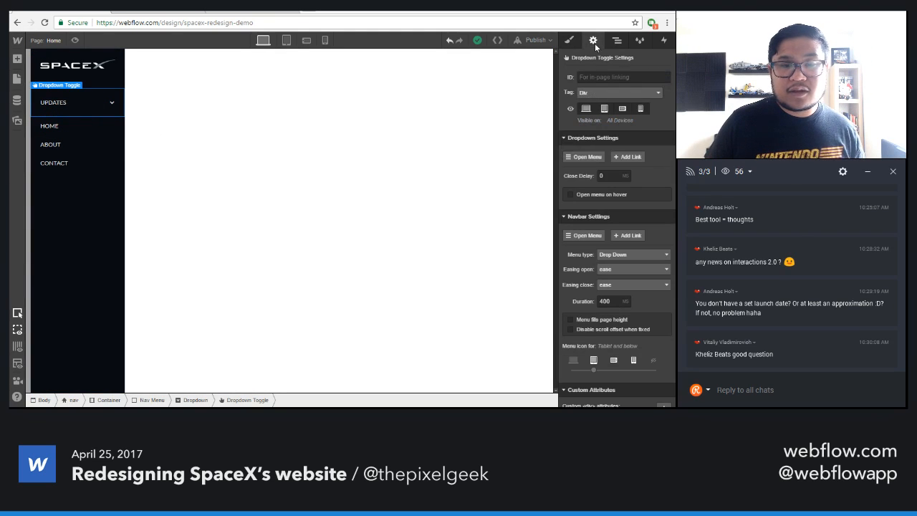
pyautogui.click(586, 156)
pyautogui.click(93, 133)
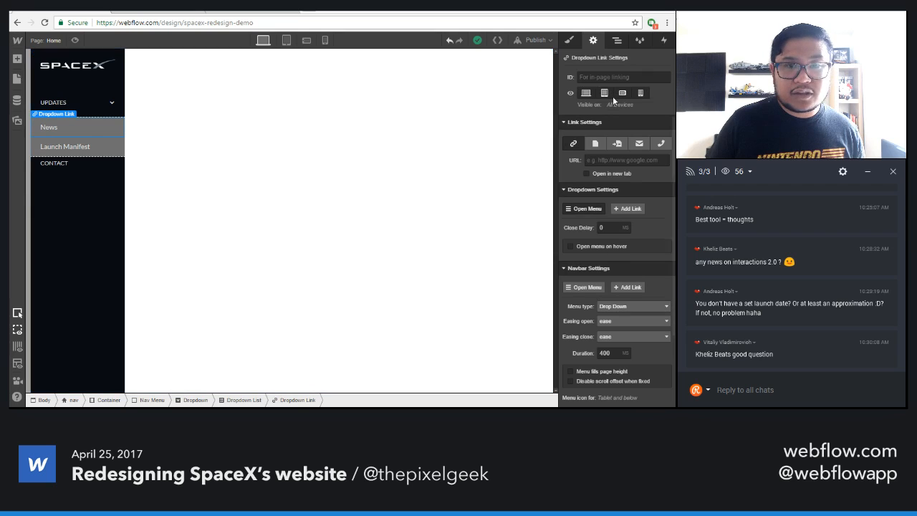
pyautogui.click(568, 41)
pyautogui.scroll(-10, 626, 280)
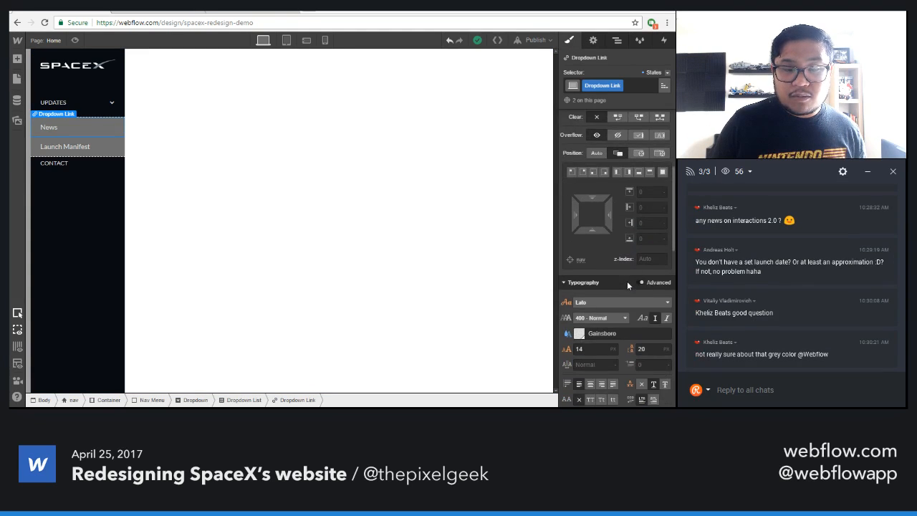
pyautogui.click(568, 308)
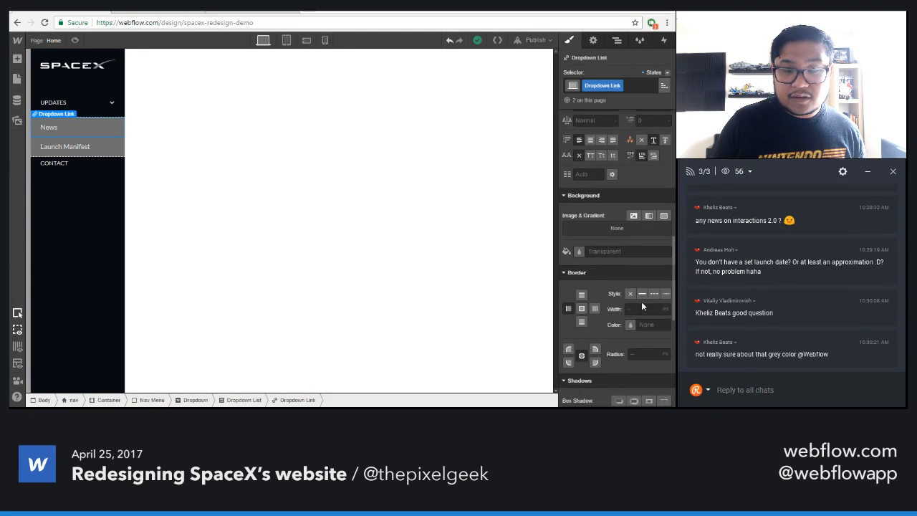
pyautogui.click(642, 293)
pyautogui.click(645, 308)
pyautogui.write('3')
pyautogui.click(633, 324)
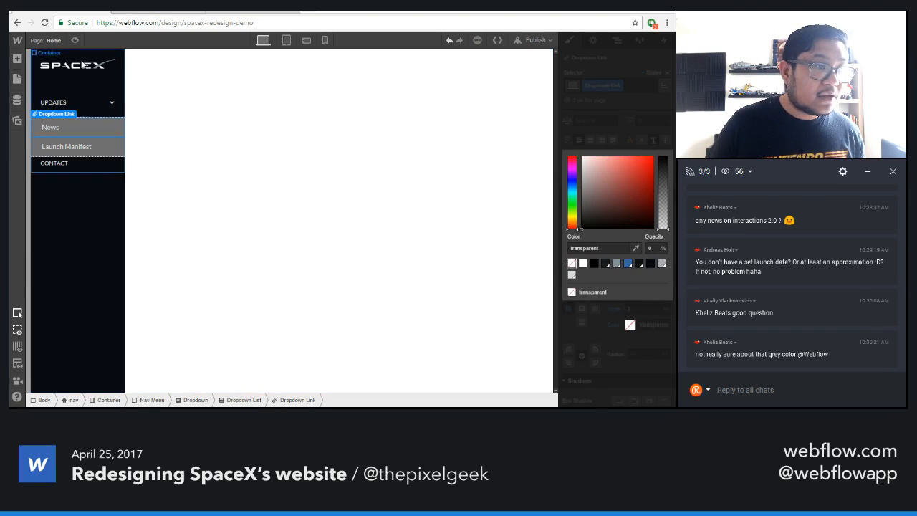
# - Preview the page with the Updates dropdown expanded to check the links' hover border, and return to editing
pyautogui.click(76, 40)
pyautogui.click(82, 107)
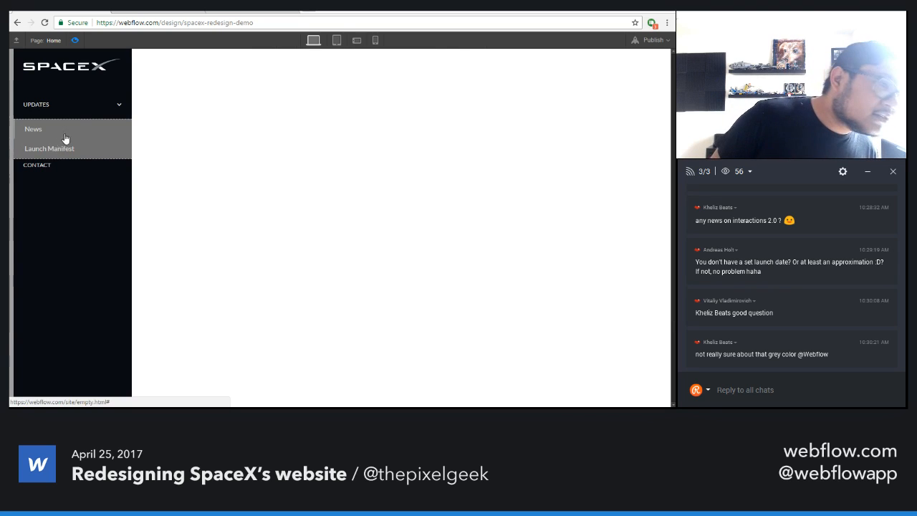
pyautogui.hotkey('ctrl', 'shift', 'p')
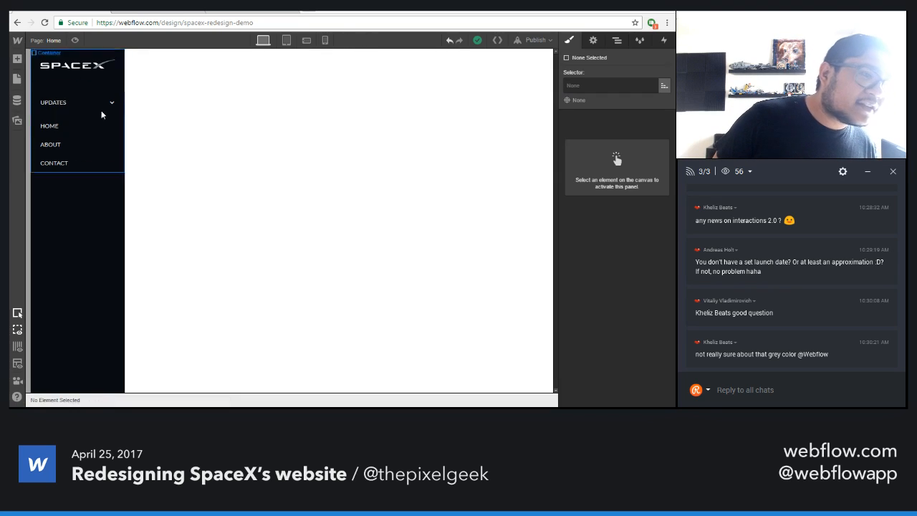
# - Show the Updates dropdown menu on the canvas again, select the News link and bring up its left border settings
pyautogui.click(89, 108)
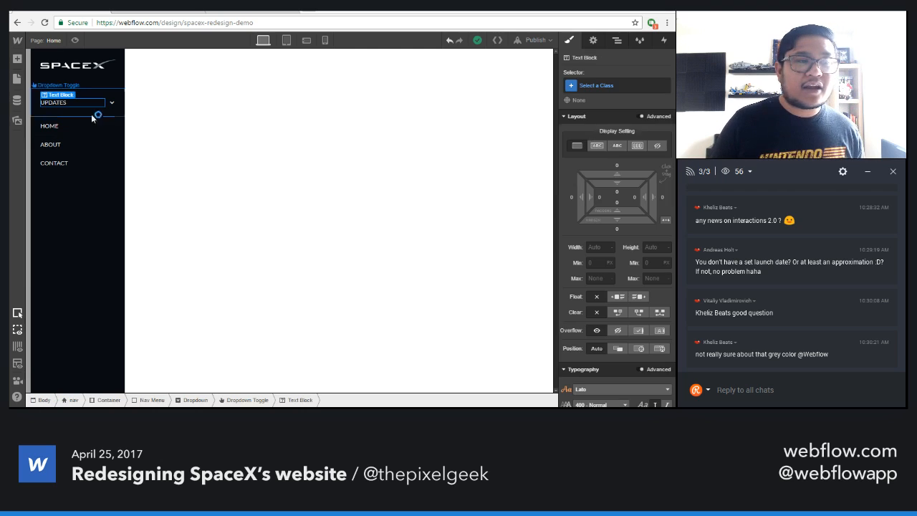
pyautogui.click(592, 41)
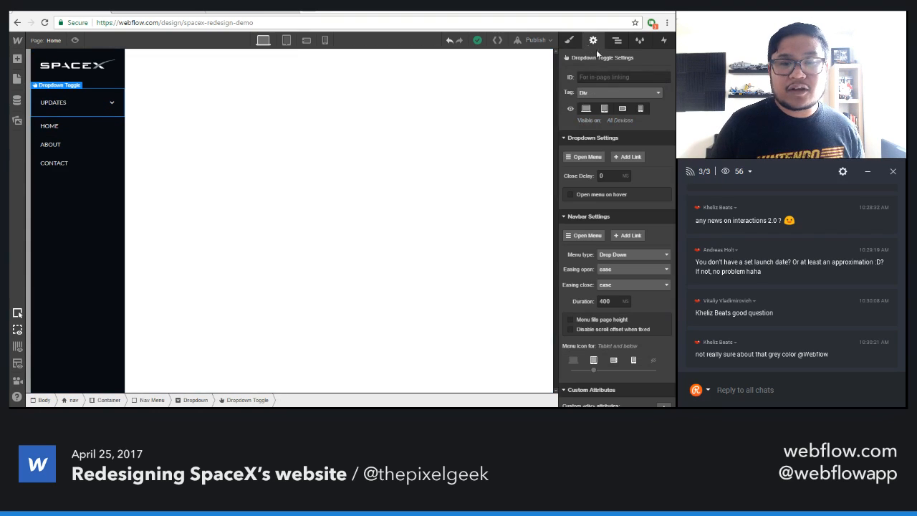
pyautogui.click(572, 157)
pyautogui.click(111, 136)
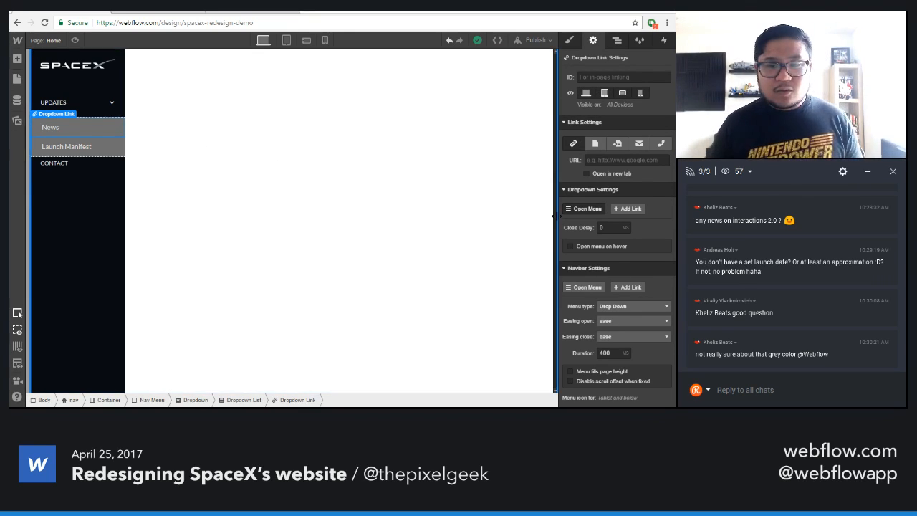
pyautogui.click(570, 41)
pyautogui.scroll(-5, 613, 292)
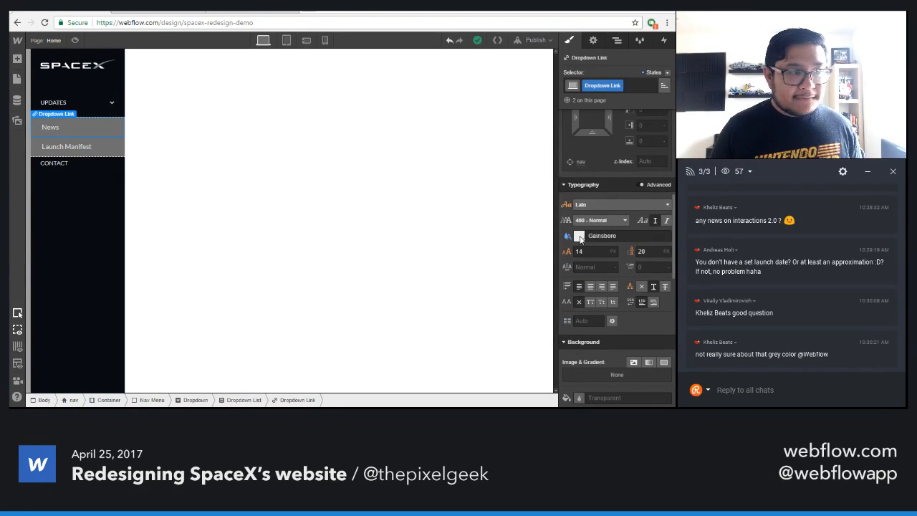
pyautogui.scroll(-3, 613, 291)
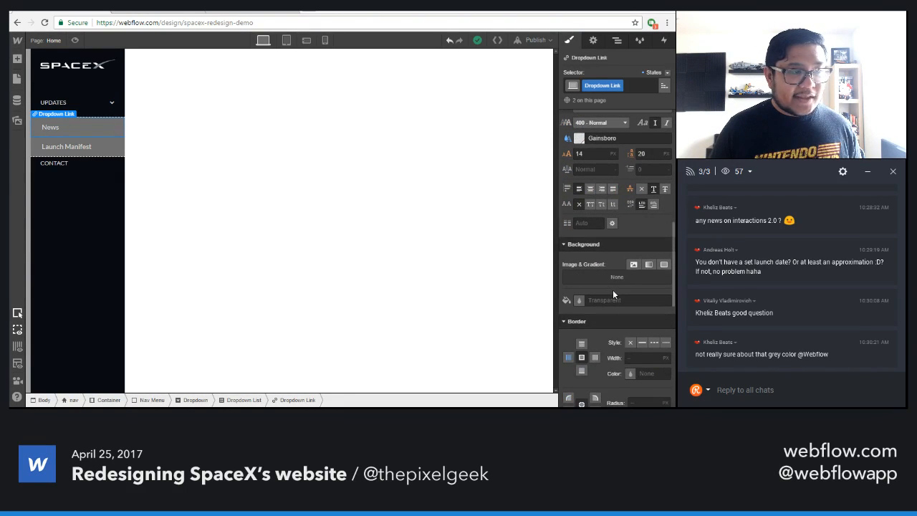
pyautogui.click(567, 356)
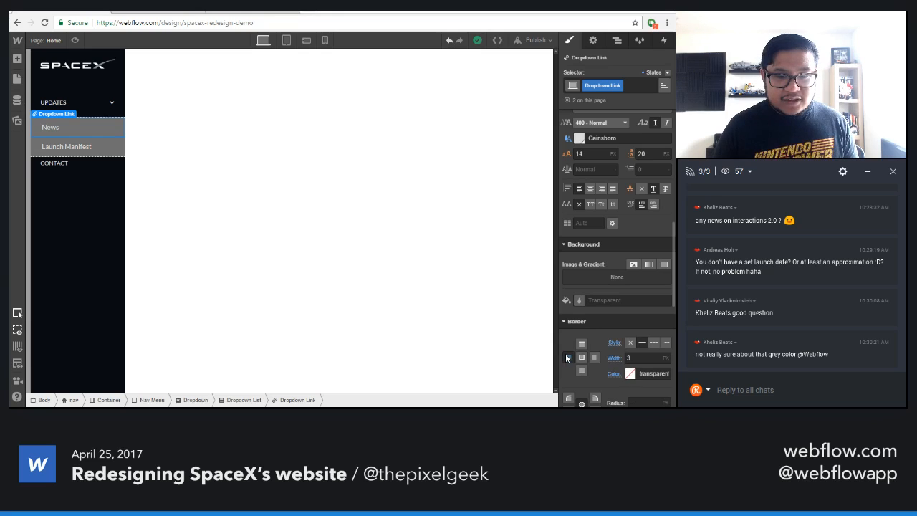
# - Try a Royal Blue background on the Dropdown Link's default state and remove that style again
pyautogui.click(579, 301)
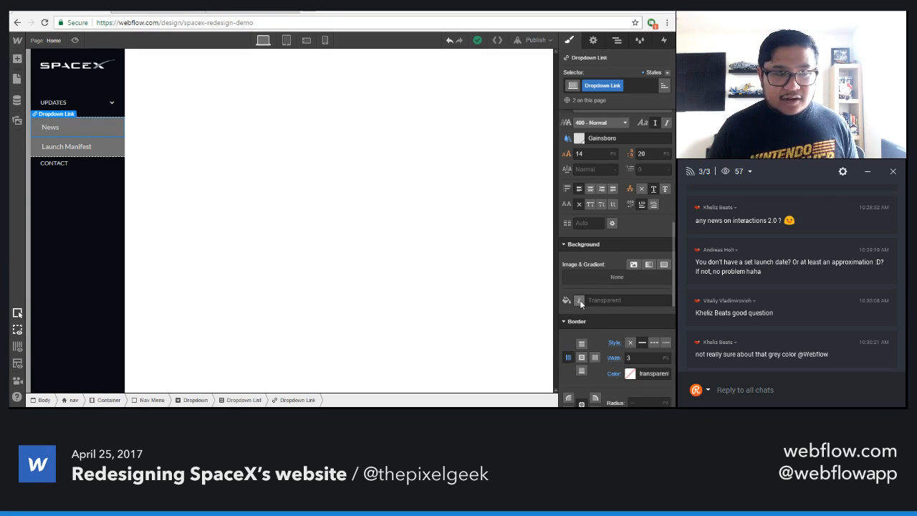
pyautogui.click(629, 255)
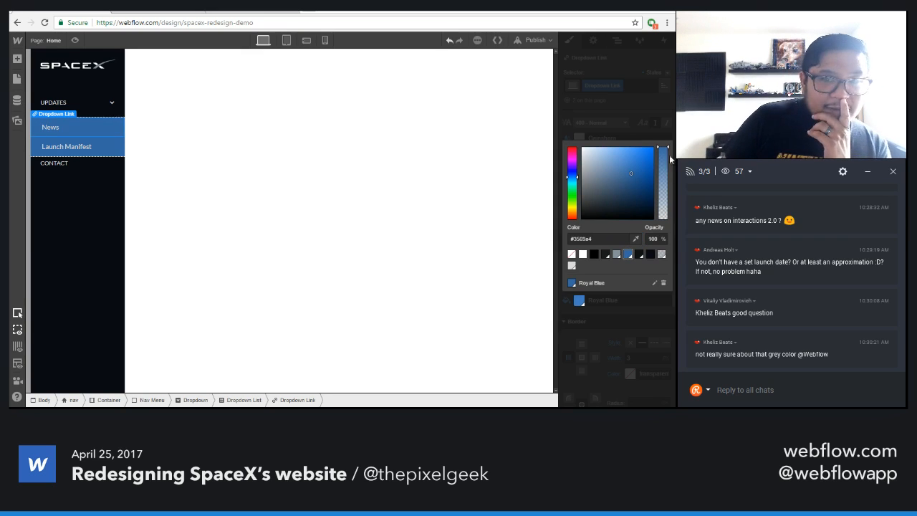
pyautogui.click(643, 110)
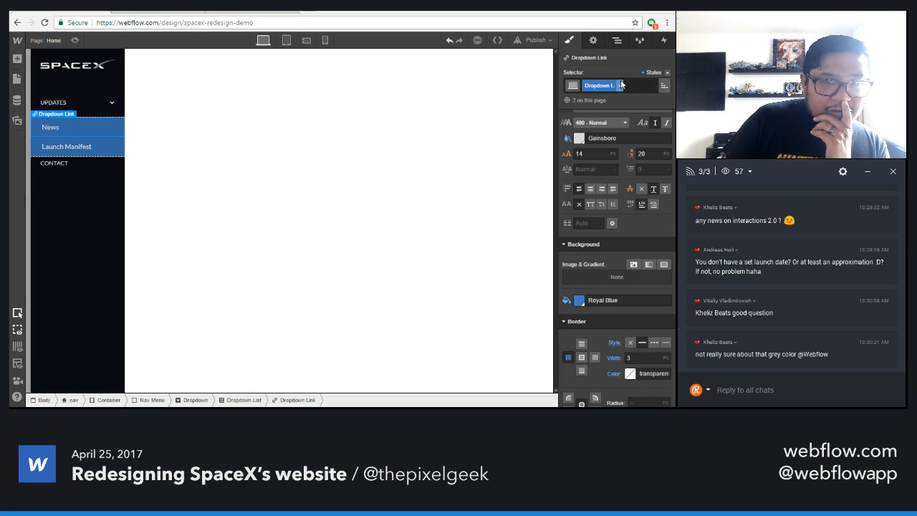
pyautogui.click(659, 72)
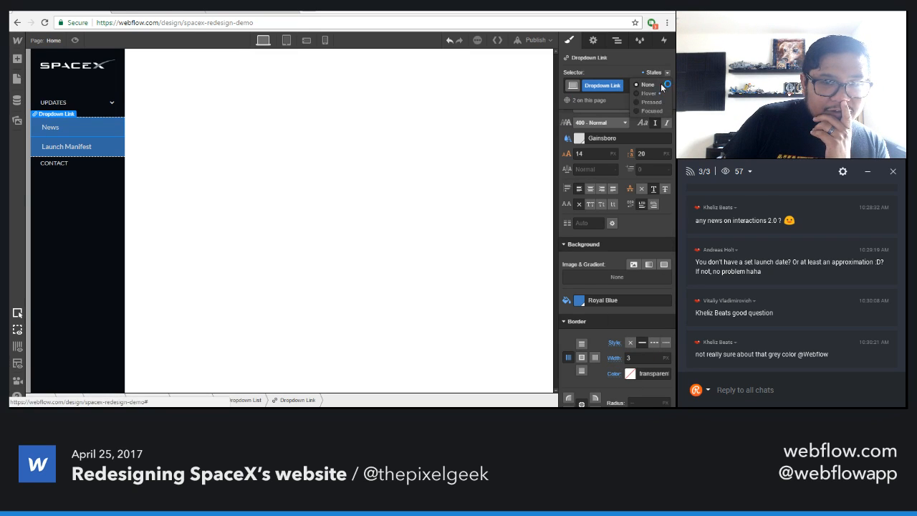
pyautogui.click(565, 302)
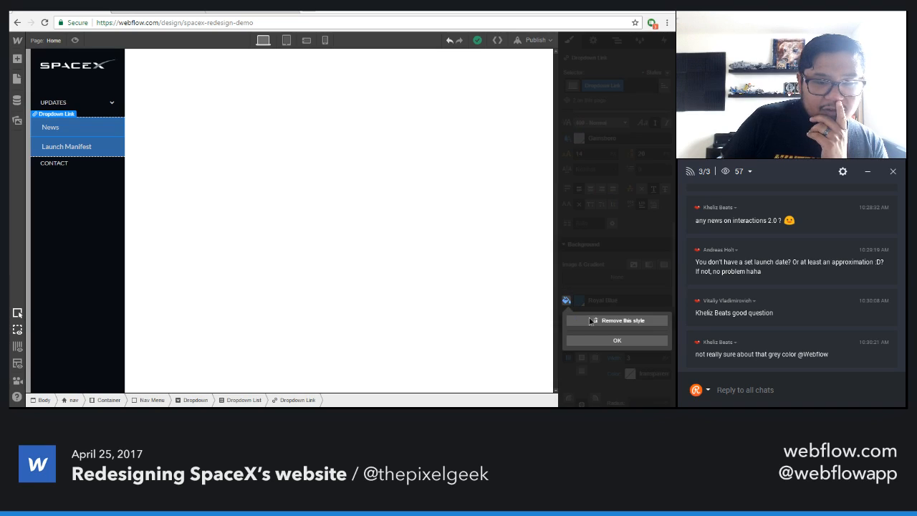
pyautogui.click(615, 392)
# - Switch the Dropdown Link to its Hover state and give it a Royal Blue background
pyautogui.click(659, 72)
pyautogui.click(649, 94)
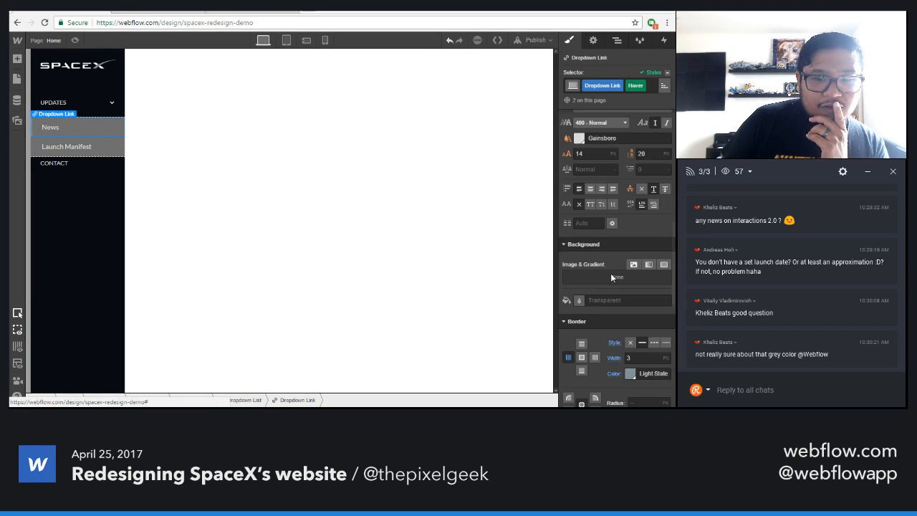
pyautogui.click(602, 301)
pyautogui.click(630, 253)
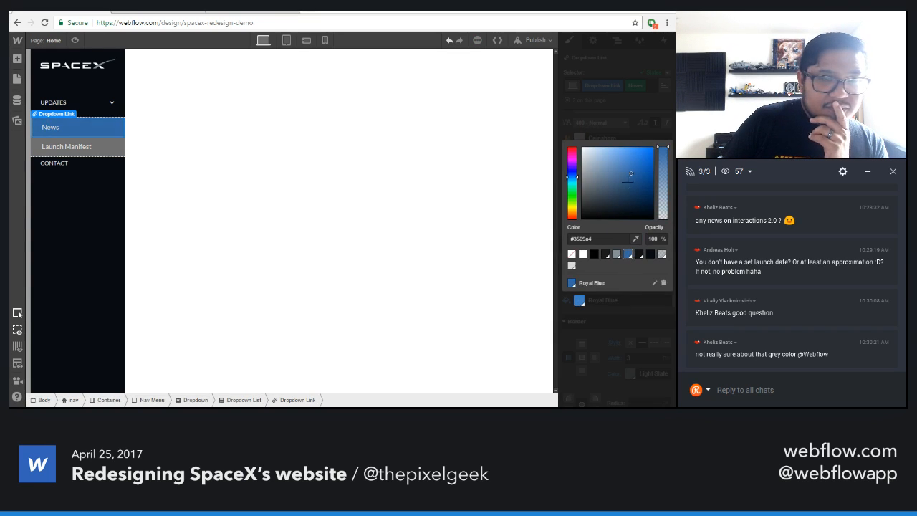
pyautogui.click(639, 111)
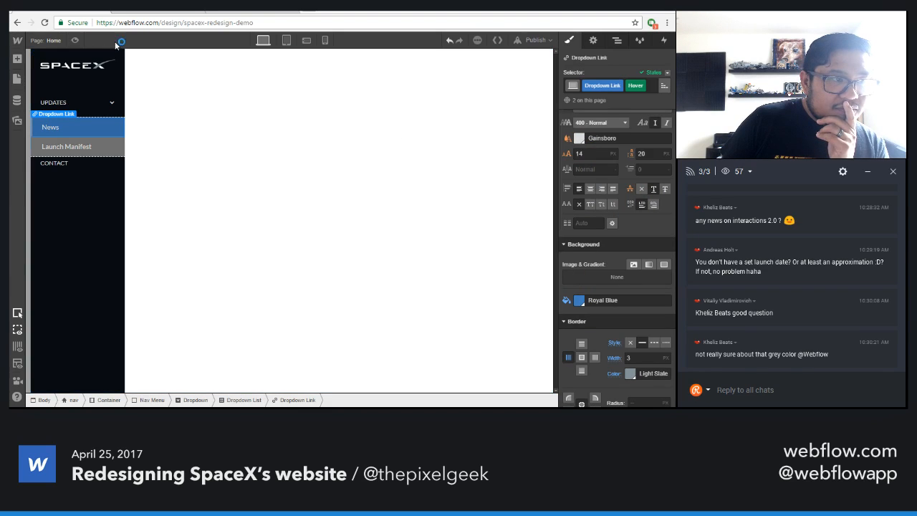
# - Preview the page, expand and collapse the Updates dropdown to check the links' hover background, and return to editing
pyautogui.click(75, 40)
pyautogui.click(117, 106)
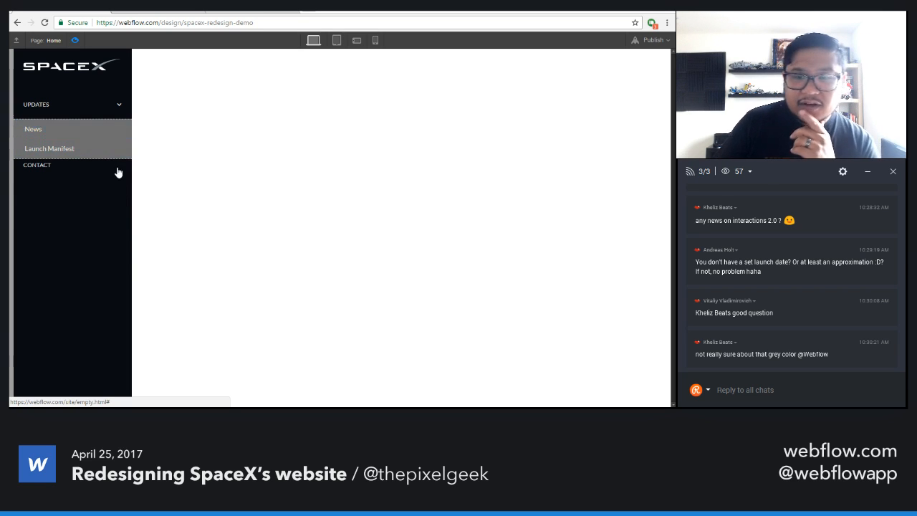
pyautogui.click(116, 103)
pyautogui.click(78, 42)
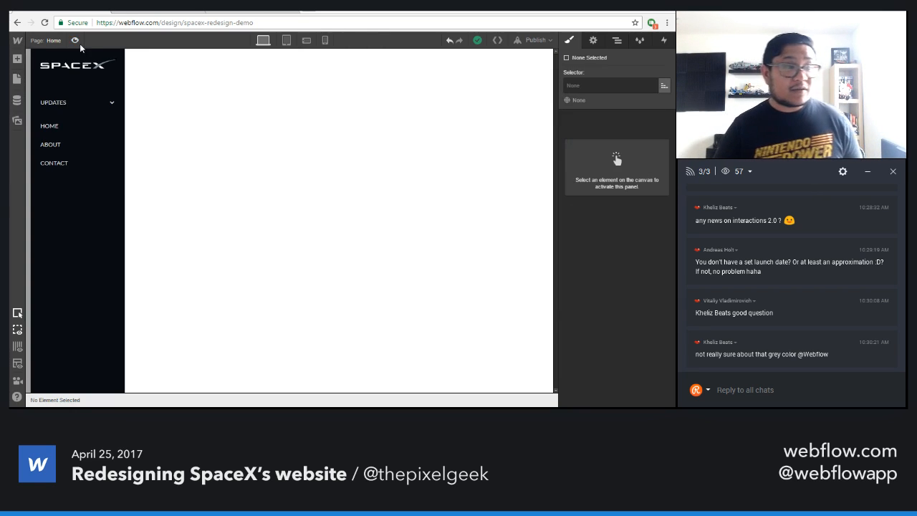
# - Review the sections and subpages in the SpaceX Sitemap document in Google Docs and return to the Webflow project
pyautogui.click(165, 11)
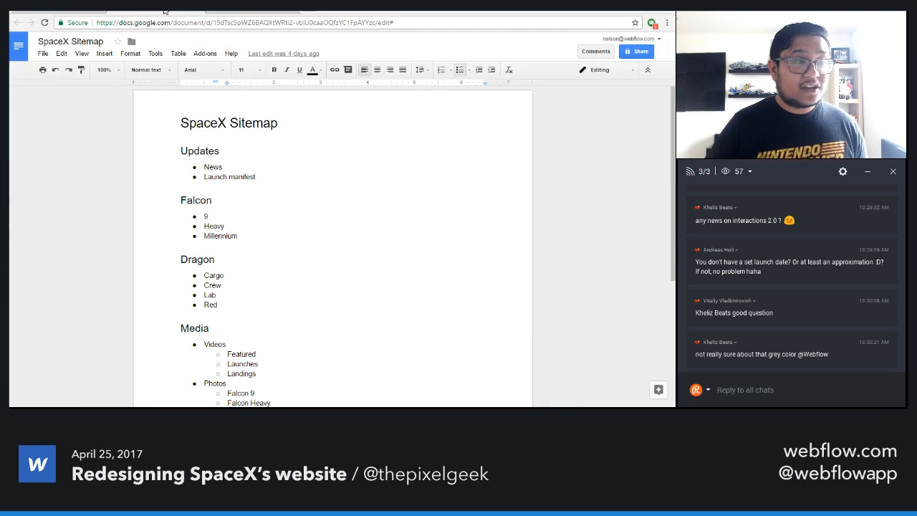
pyautogui.click(77, 12)
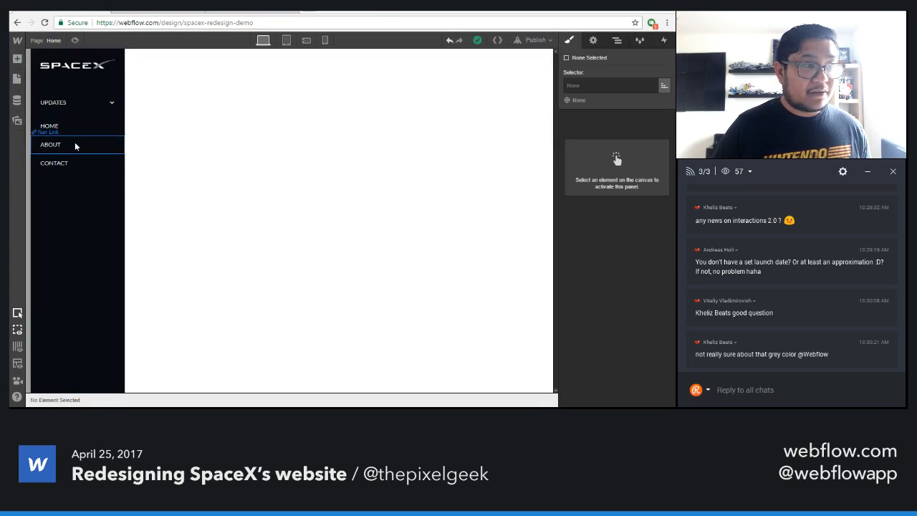
pyautogui.click(94, 113)
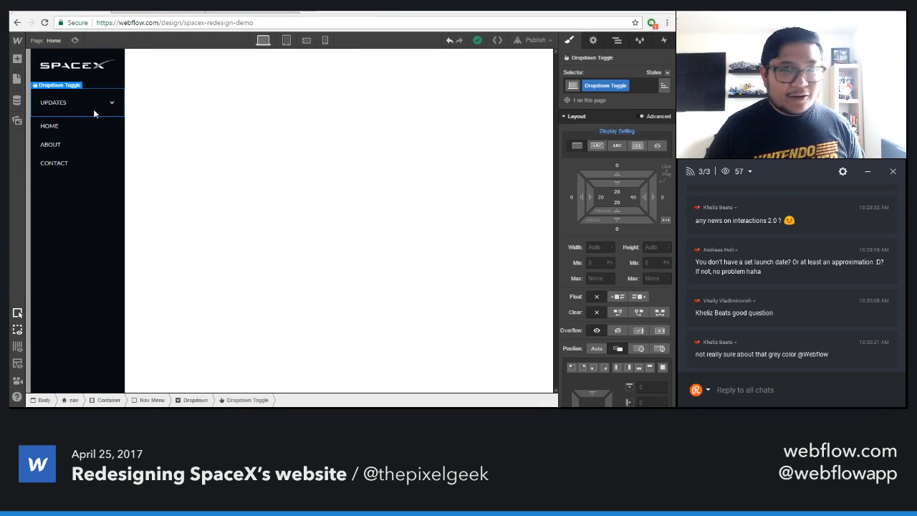
pyautogui.click(148, 12)
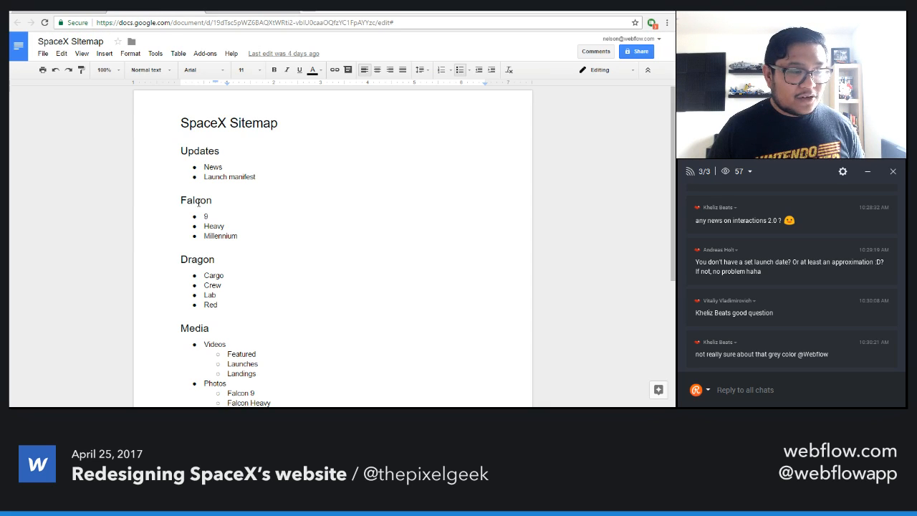
pyautogui.scroll(-3, 200, 331)
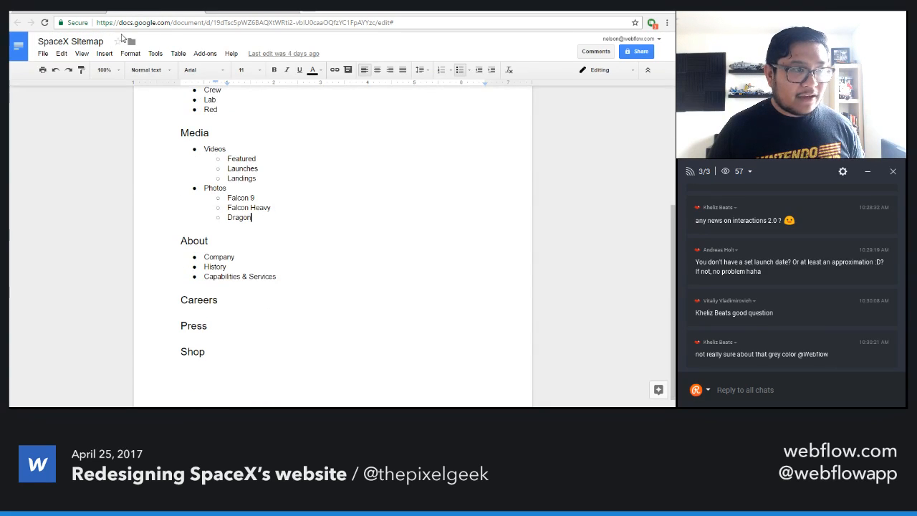
pyautogui.click(72, 10)
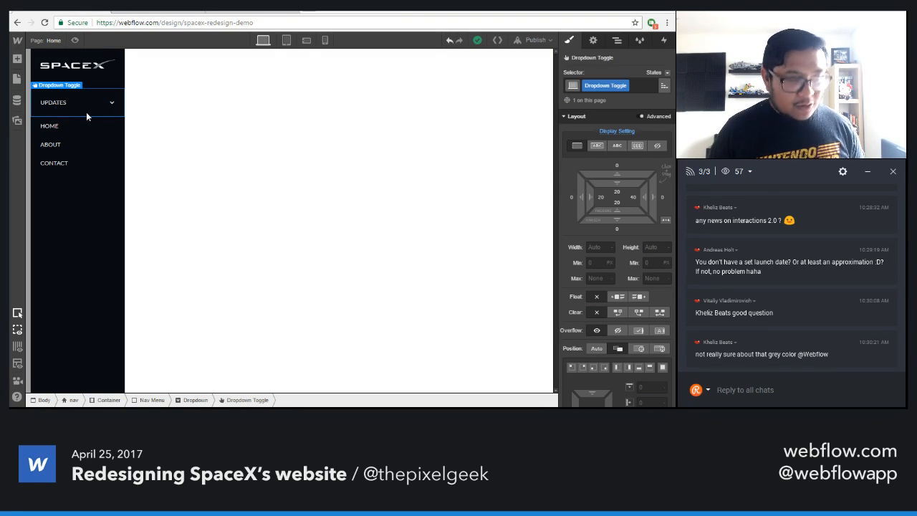
# - Try to duplicate the Updates Dropdown Toggle by pasting a copy of it
pyautogui.hotkey('ctrl', 'v')
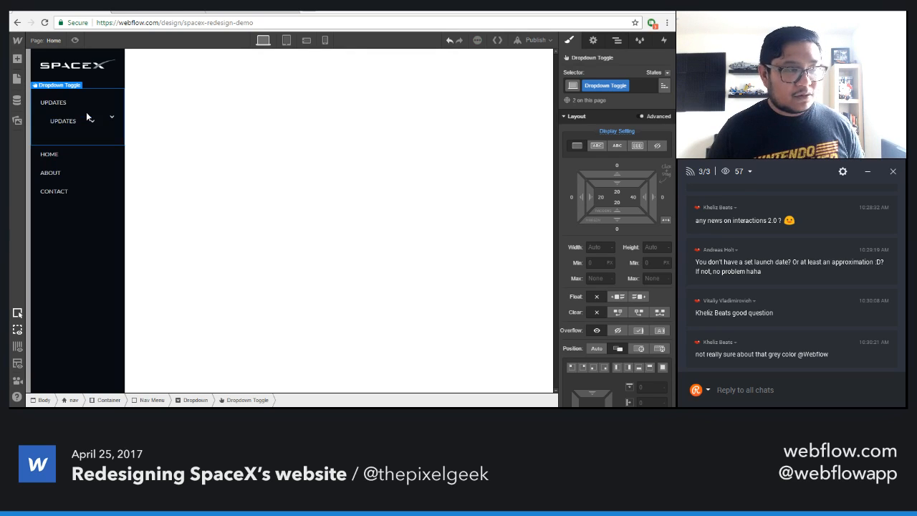
pyautogui.hotkey('ctrl', 'z')
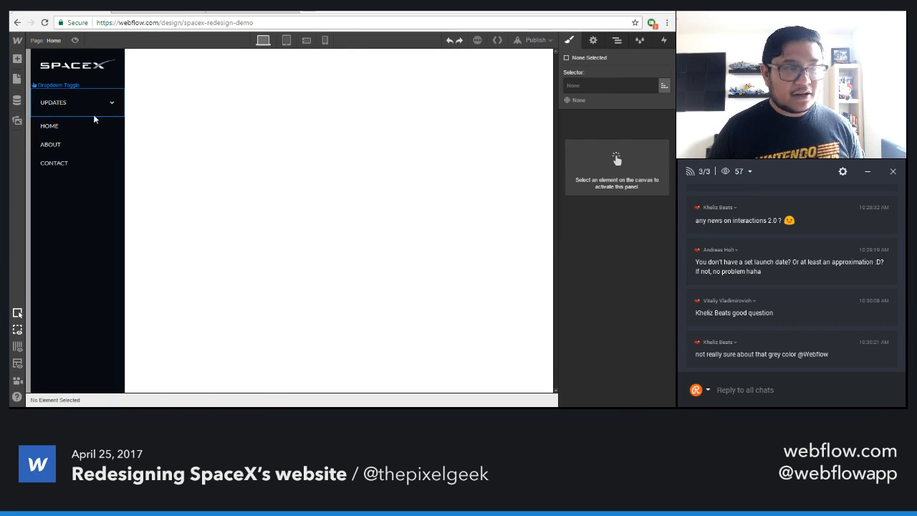
# - Select the whole Updates Dropdown element in the Nav Menu and paste four copies of it above the Home link
pyautogui.click(93, 114)
pyautogui.click(617, 40)
pyautogui.click(618, 145)
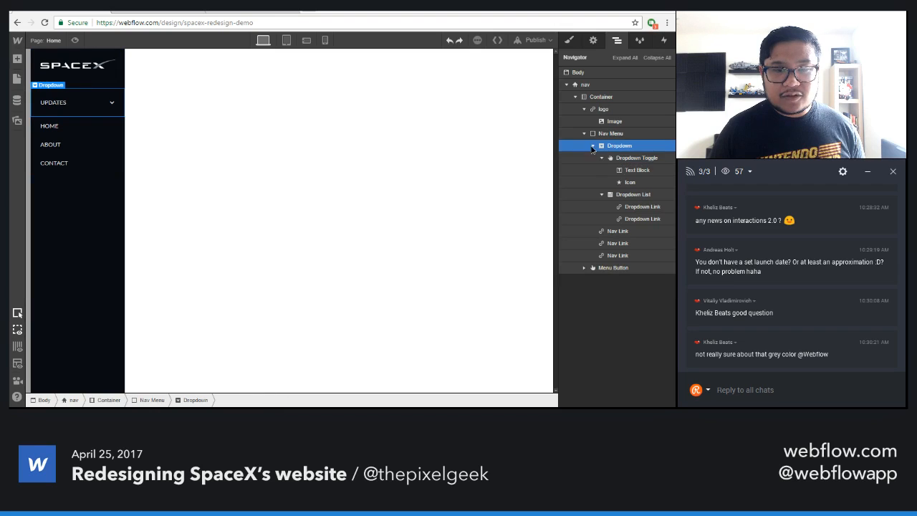
pyautogui.hotkey('ctrl', 'v')
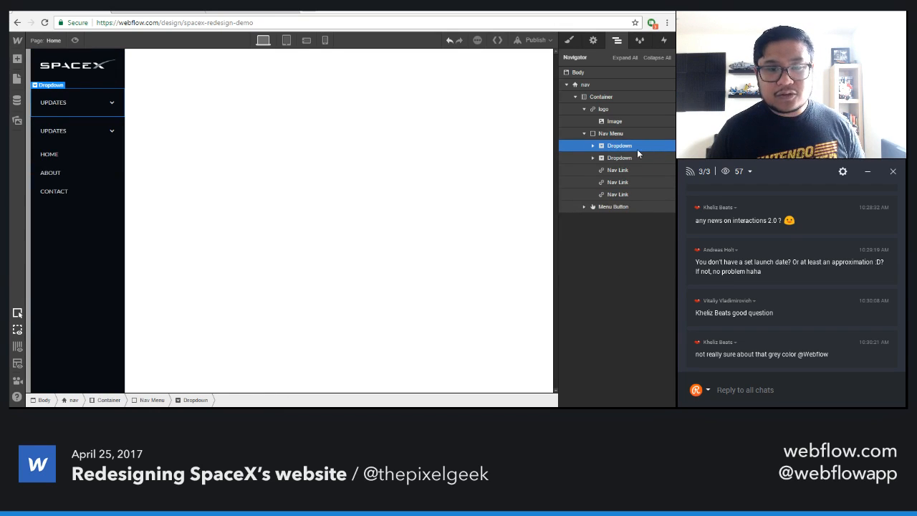
pyautogui.hotkey('ctrl', 'v')
pyautogui.hotkey('ctrl', 'v')
pyautogui.hotkey('ctrl', 'v')
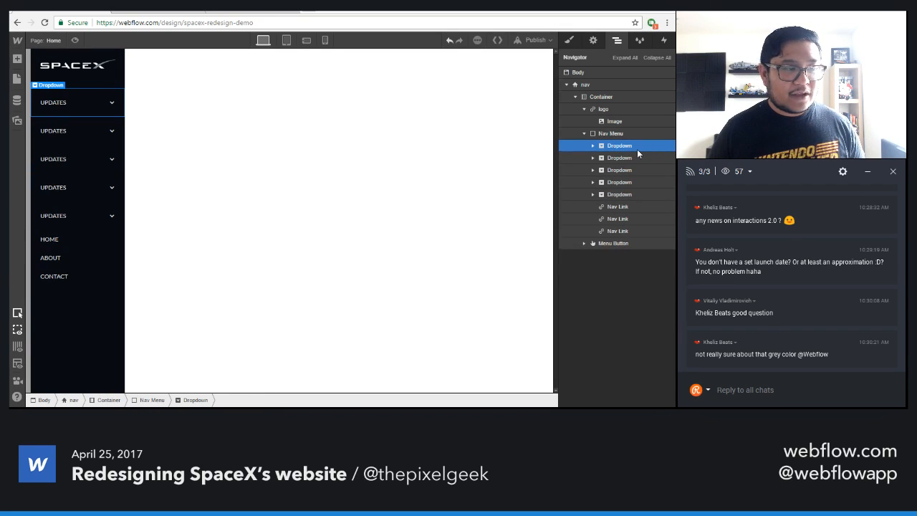
# - Relabel the three plain nav links Home, About and Contact as CAREERS, PRESS and SHOP
pyautogui.click(156, 9)
pyautogui.click(73, 12)
pyautogui.doubleClick(49, 238)
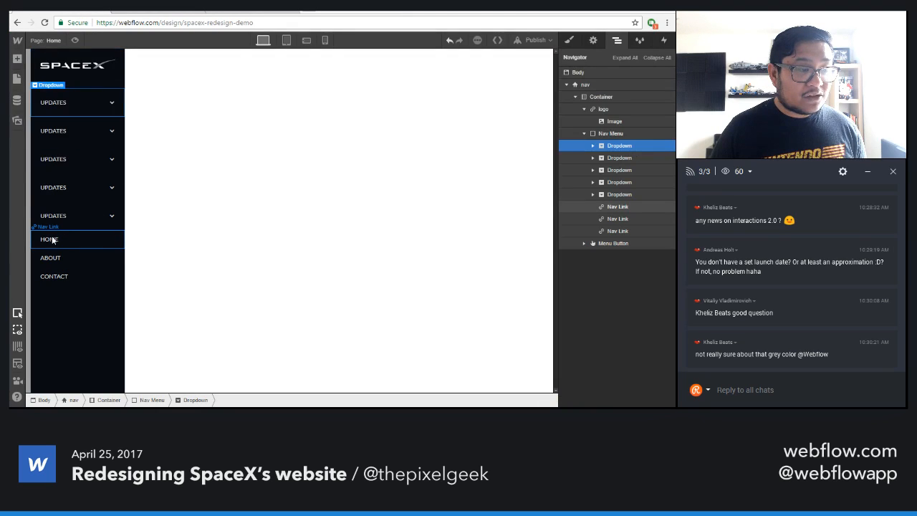
pyautogui.write('CAREERS')
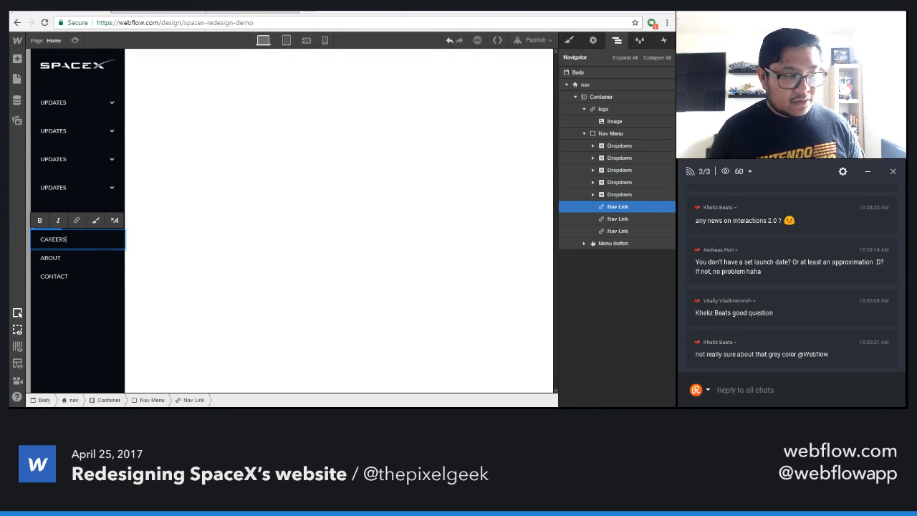
pyautogui.doubleClick(51, 257)
pyautogui.write('PRES')
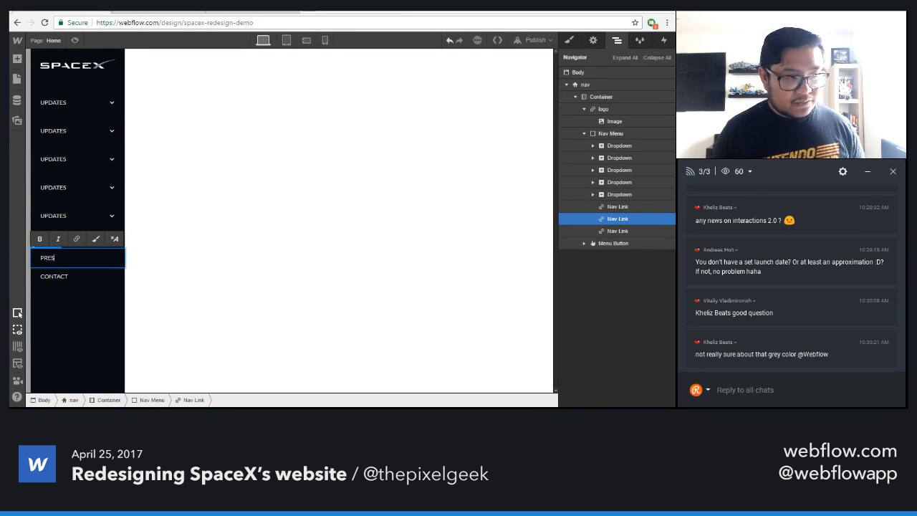
pyautogui.write('S')
pyautogui.doubleClick(57, 275)
pyautogui.write('SHOP')
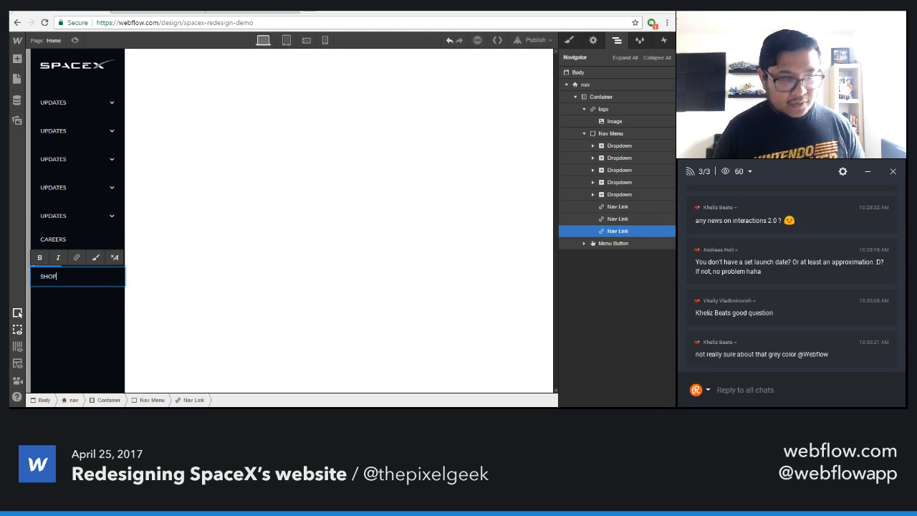
pyautogui.press('Escape')
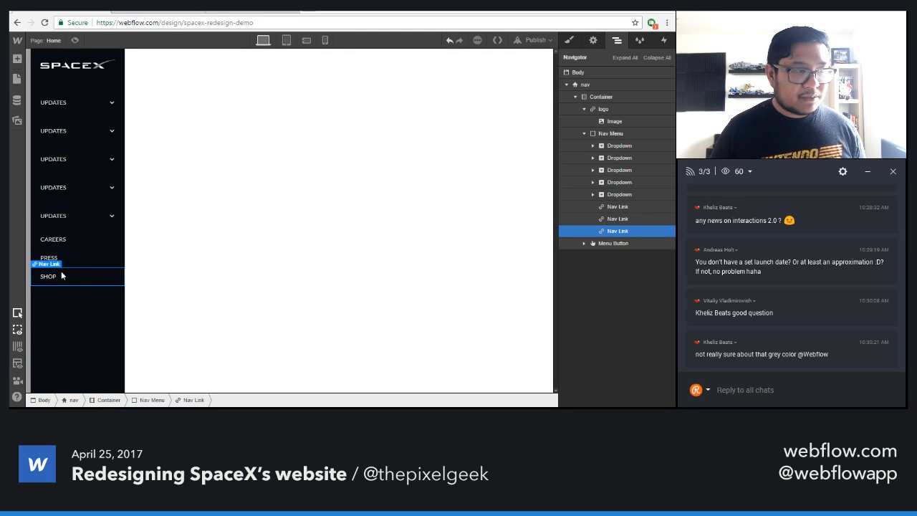
# - Rename the second and third Updates dropdown labels to FALCON and DRAGON
pyautogui.doubleClick(53, 133)
pyautogui.write('FALCON')
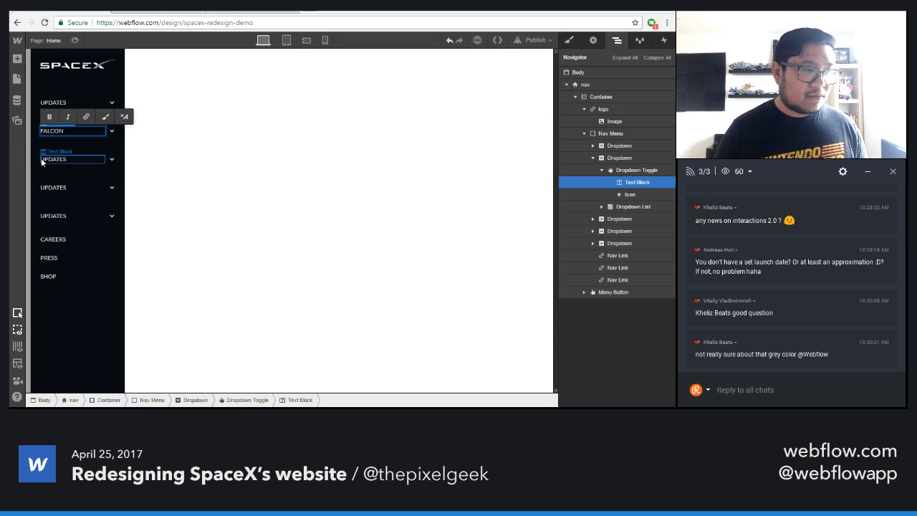
pyautogui.doubleClick(41, 159)
pyautogui.write('DR')
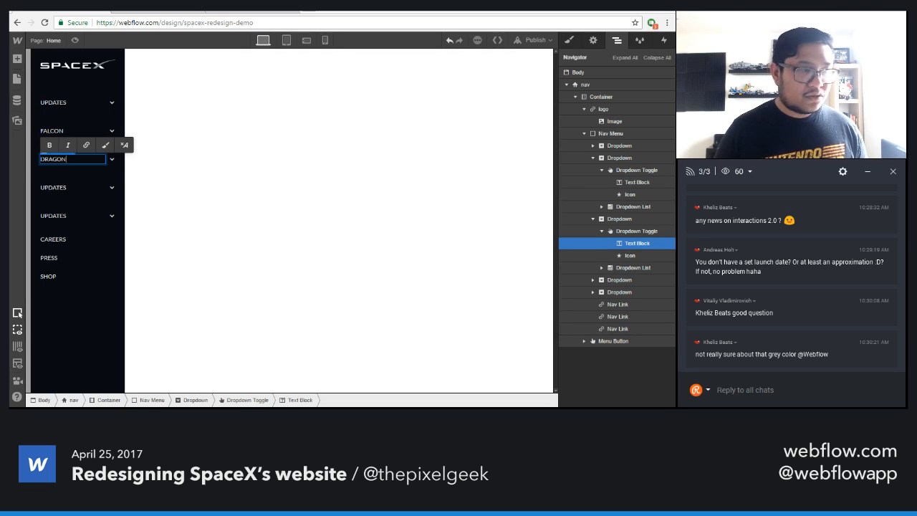
pyautogui.write('AGON')
# - Consult the SpaceX Sitemap document and rename the fourth and fifth dropdown labels to MEDIA and ABOUT
pyautogui.click(52, 185)
pyautogui.doubleClick(53, 187)
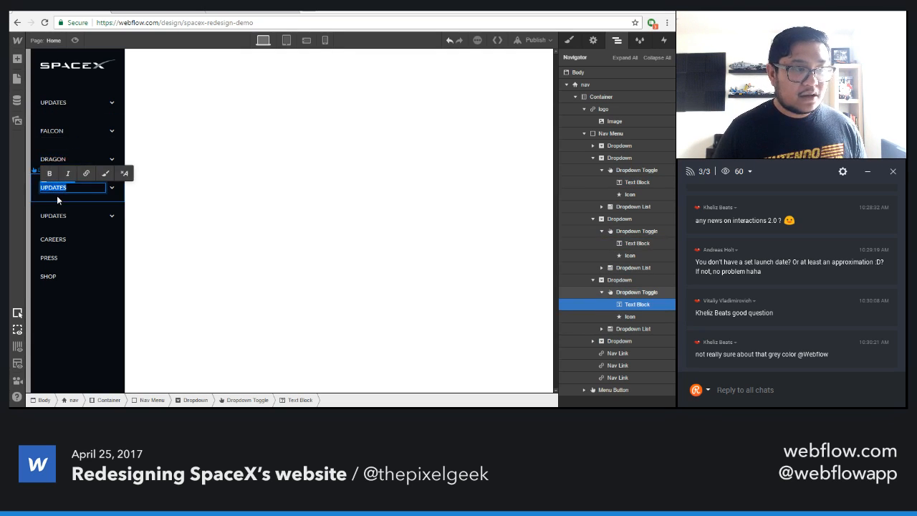
pyautogui.click(136, 10)
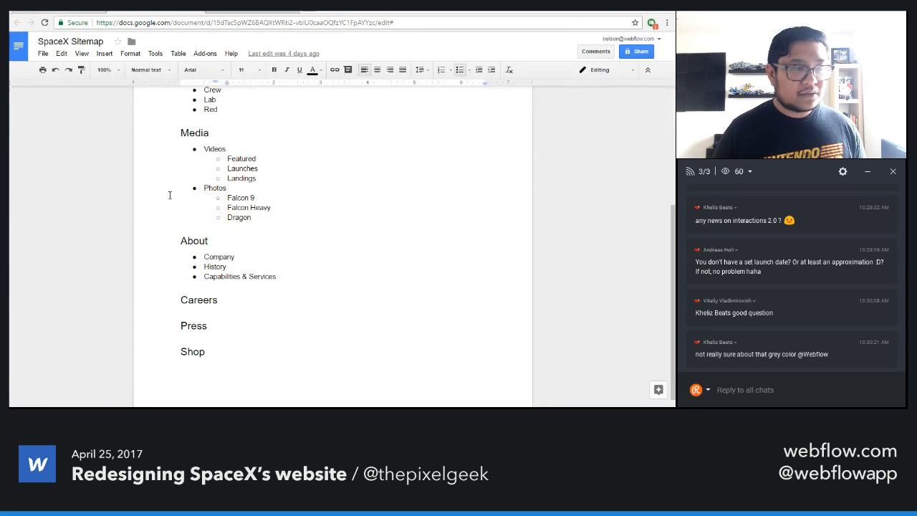
pyautogui.scroll(3, 214, 275)
pyautogui.scroll(-2, 213, 275)
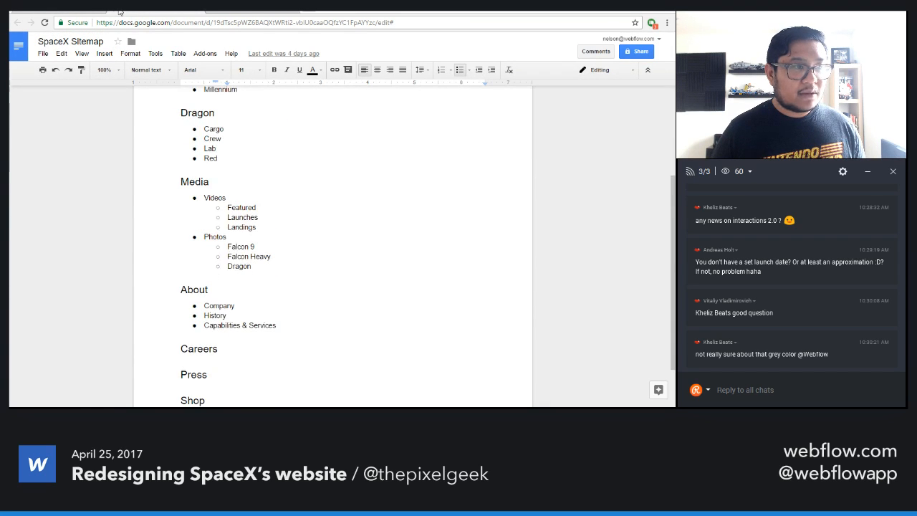
pyautogui.click(88, 10)
pyautogui.doubleClick(53, 190)
pyautogui.write('M')
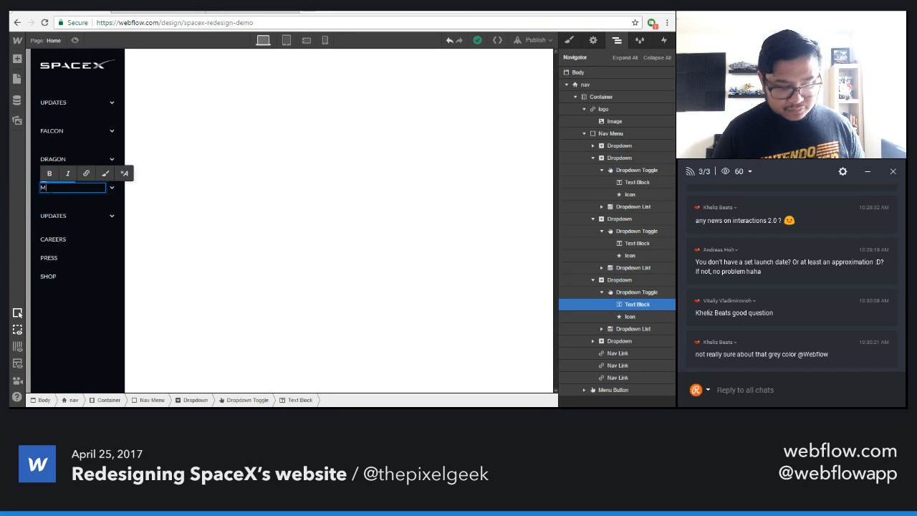
pyautogui.write('EDIA')
pyautogui.doubleClick(63, 215)
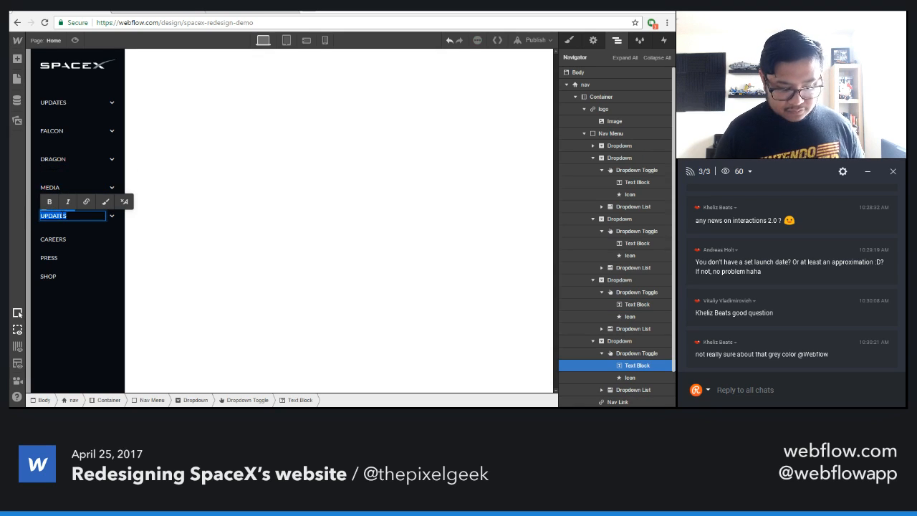
pyautogui.write('ABCUT')
pyautogui.press('Escape')
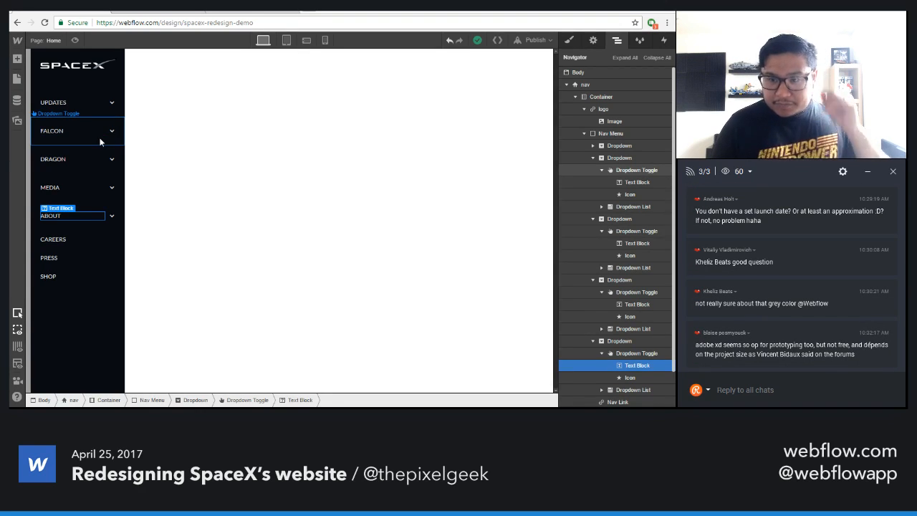
# - Show the Careers link's style settings and compare them with the secondary header links on the current SpaceX website, returning to the Webflow project
pyautogui.click(101, 141)
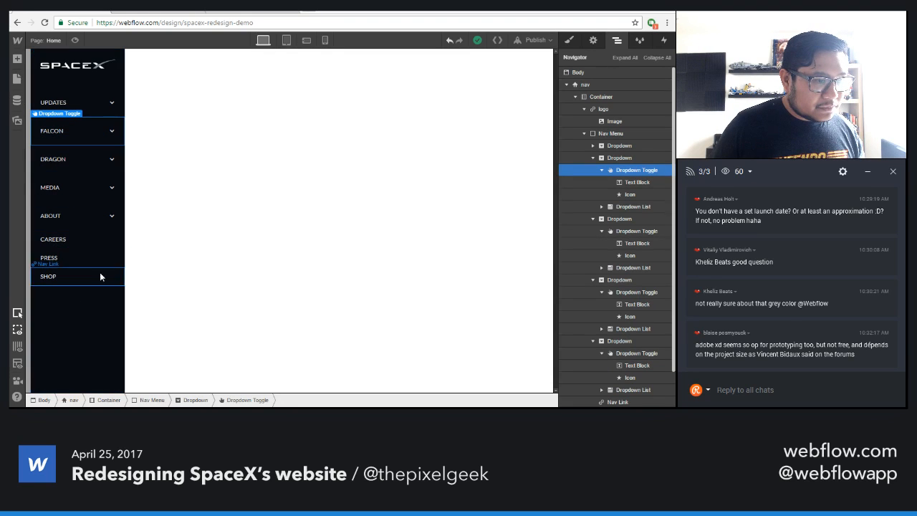
pyautogui.click(106, 244)
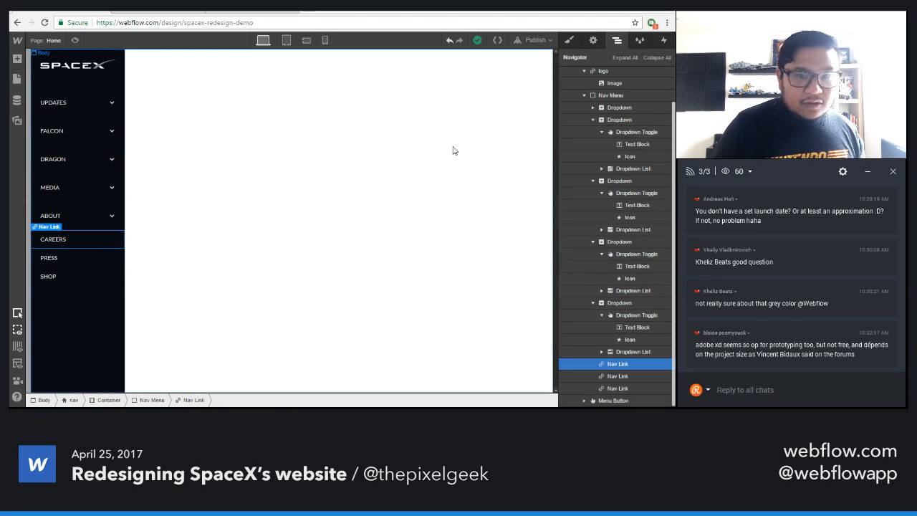
pyautogui.click(569, 41)
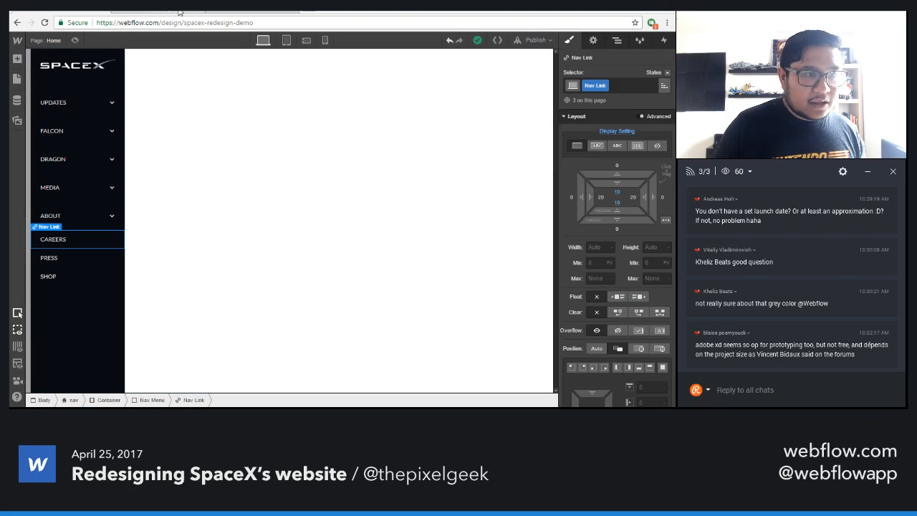
pyautogui.click(244, 10)
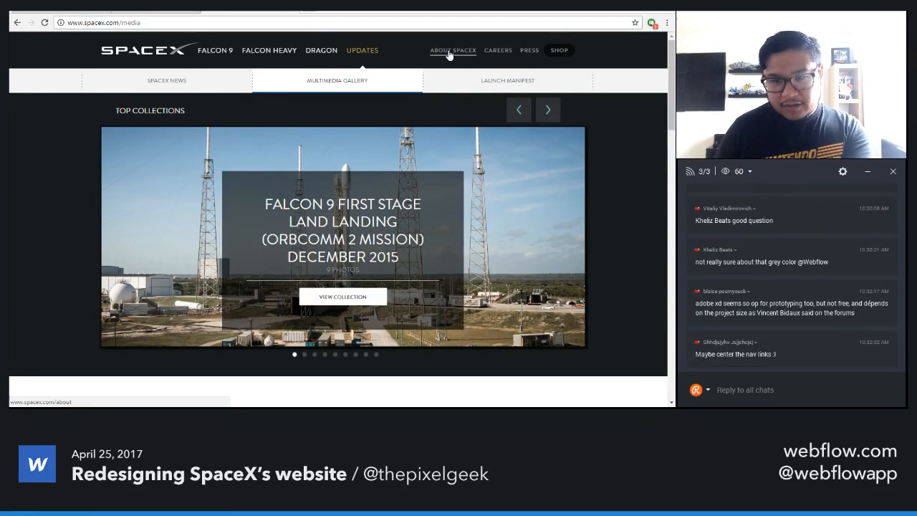
pyautogui.click(56, 10)
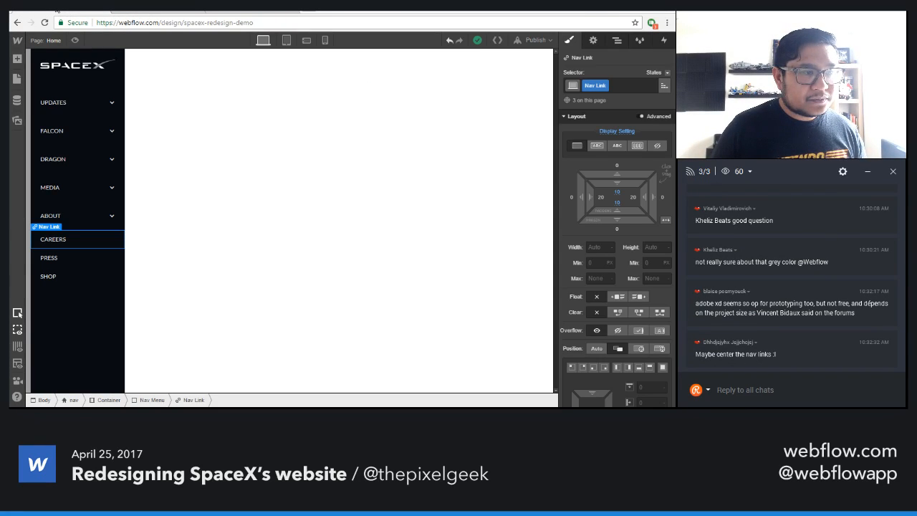
# - Try centring the text of the dropdown toggles and reset their alignment
pyautogui.click(82, 114)
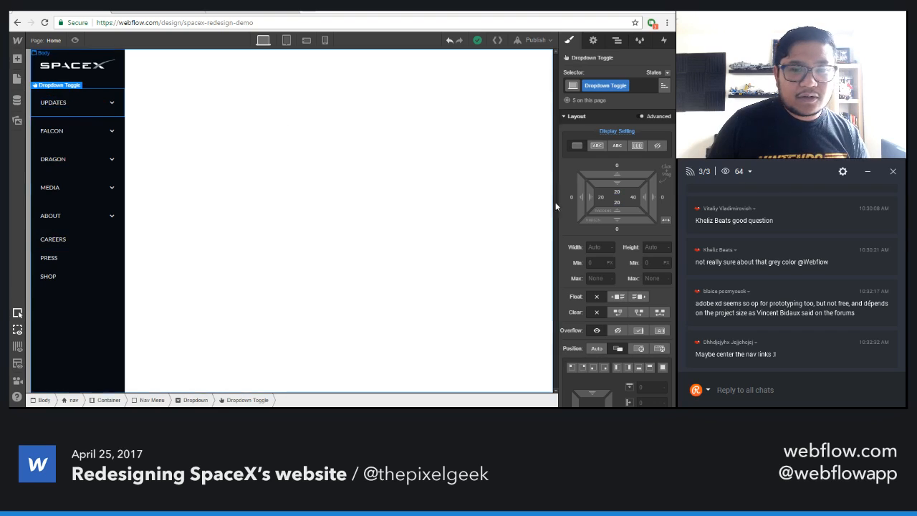
pyautogui.scroll(-1, 616, 336)
pyautogui.scroll(-3, 617, 337)
pyautogui.click(589, 384)
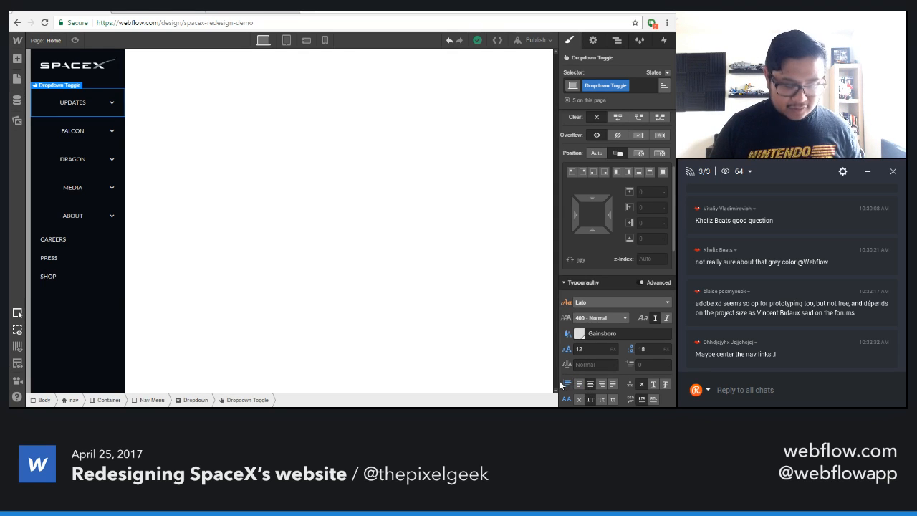
pyautogui.click(567, 384)
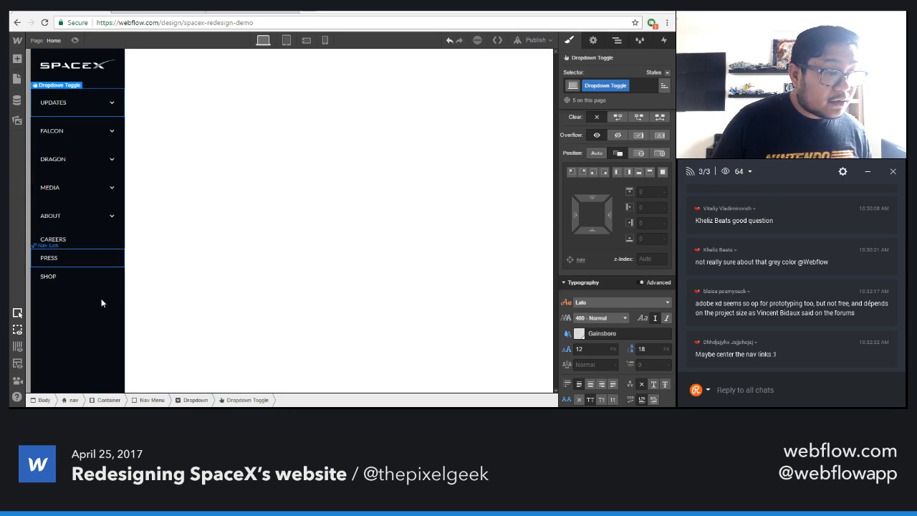
# - Set the Nav Link class's font colour to the opaque Light Slate Grey swatch (#849199) for Careers, Press and Shop
pyautogui.click(91, 245)
pyautogui.click(627, 85)
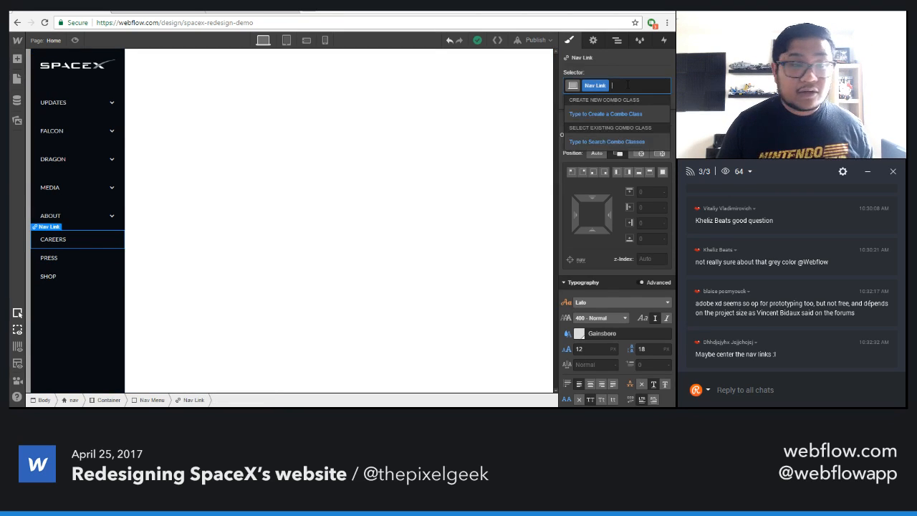
pyautogui.press('Escape')
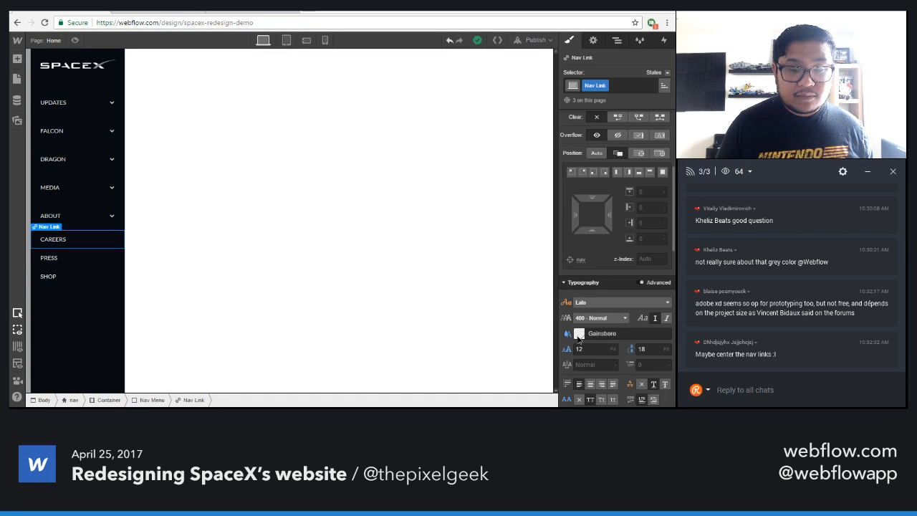
pyautogui.click(605, 333)
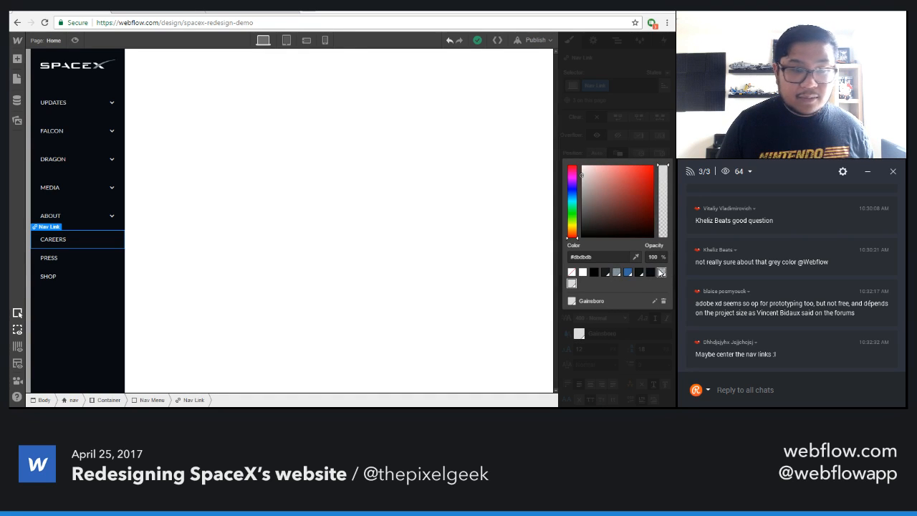
pyautogui.click(661, 272)
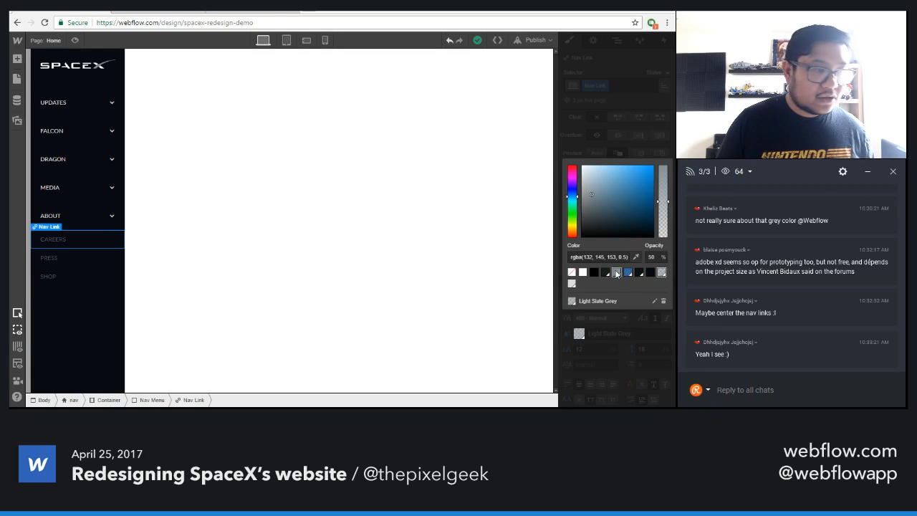
pyautogui.click(616, 272)
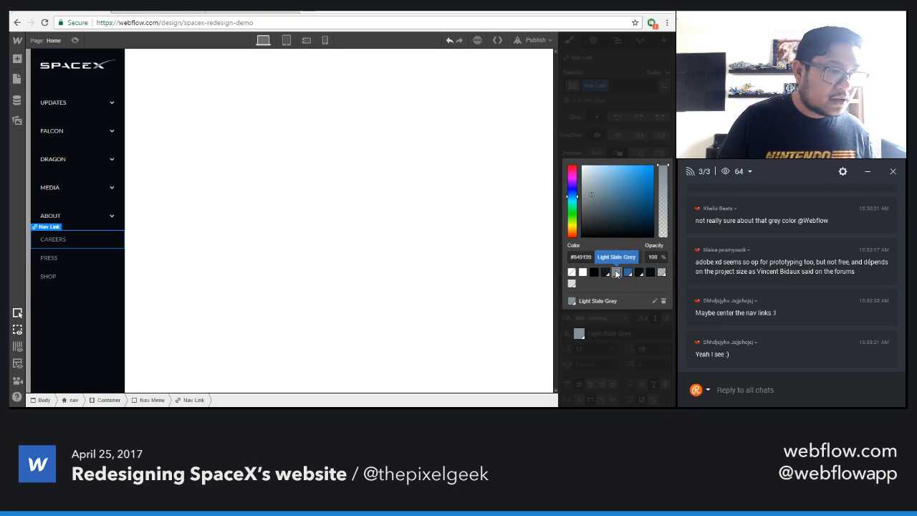
pyautogui.click(631, 149)
pyautogui.click(157, 297)
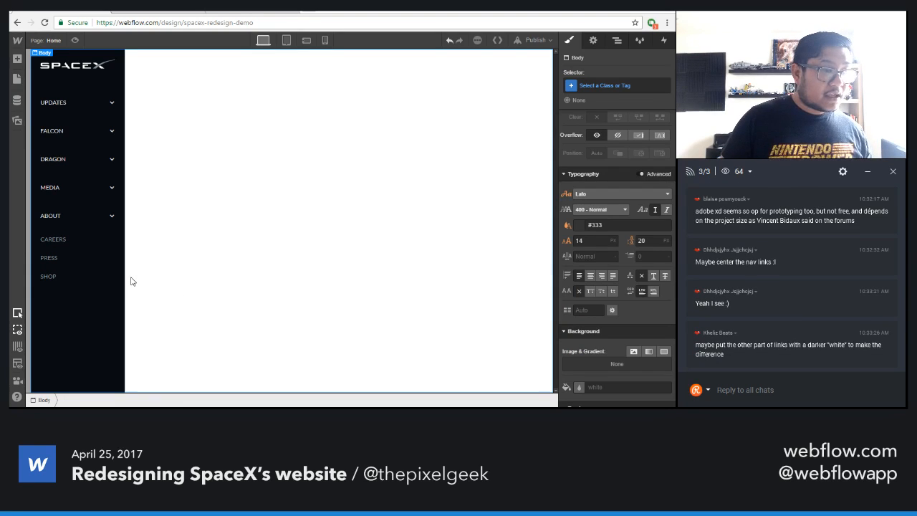
# - Set the Dropdown Toggle class's top and bottom padding to 10 px to match the nav links' spacing
pyautogui.click(92, 244)
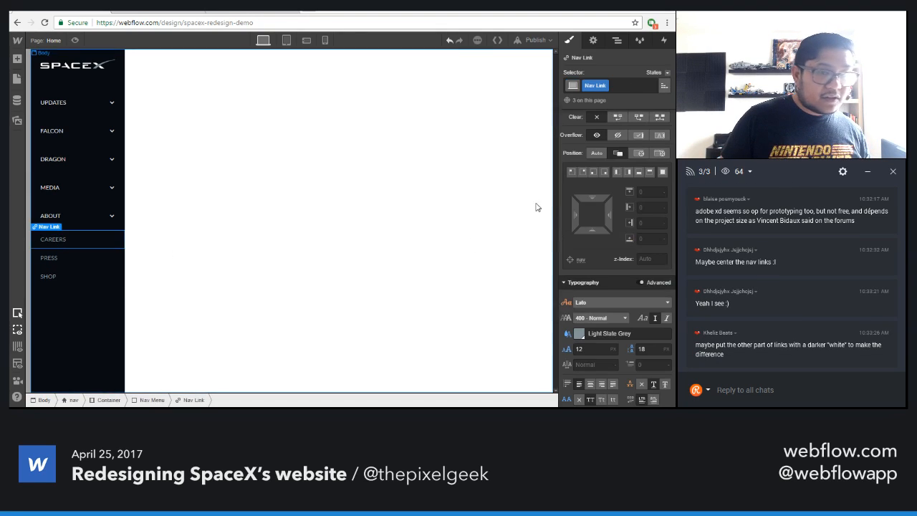
pyautogui.click(82, 169)
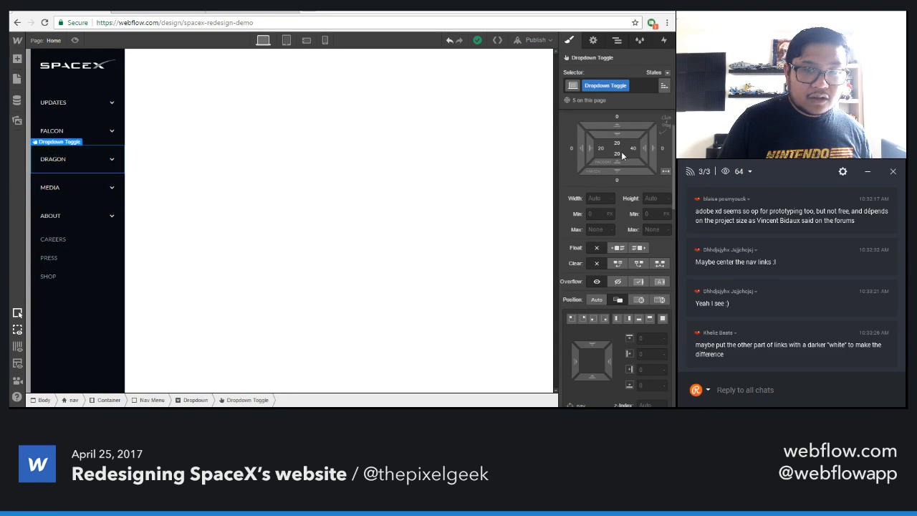
pyautogui.moveTo(624, 133); pyautogui.dragTo(610, 121)
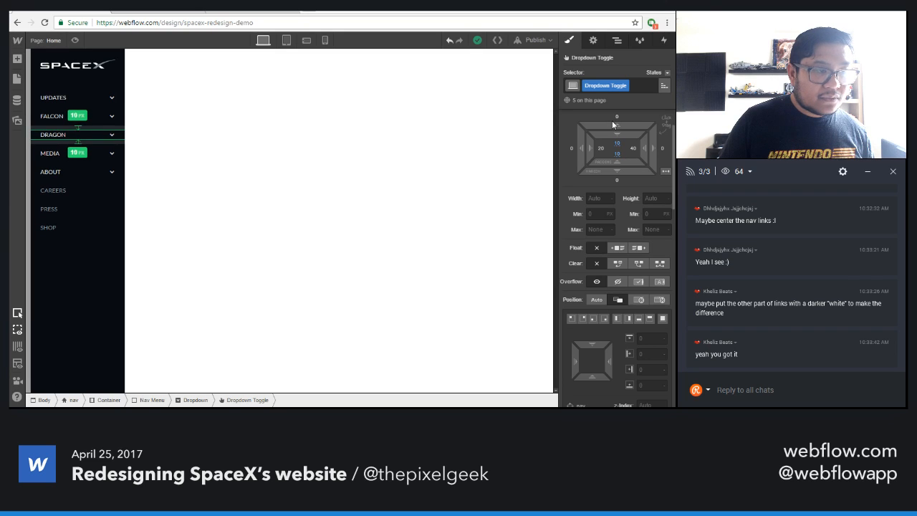
pyautogui.click(203, 252)
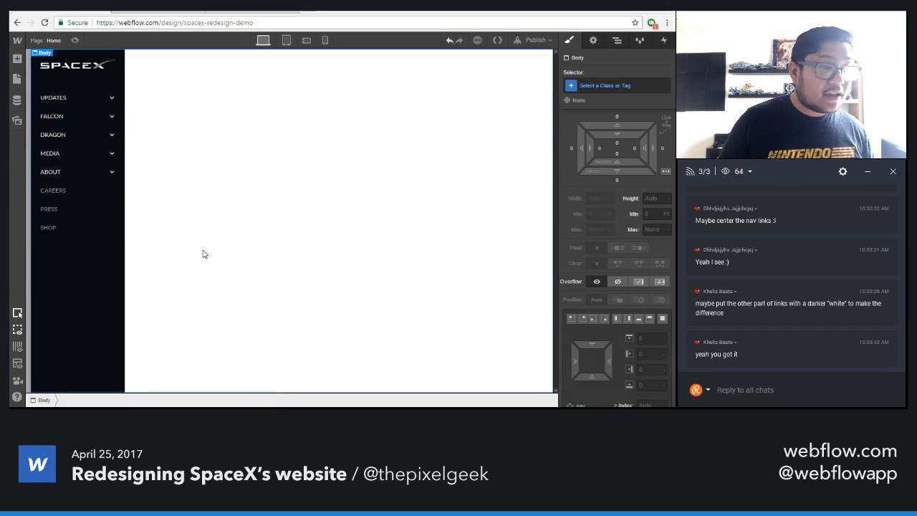
# - Preview the page and test opening and closing the side navigation's dropdowns, including Updates and About, before returning to editing
pyautogui.click(74, 41)
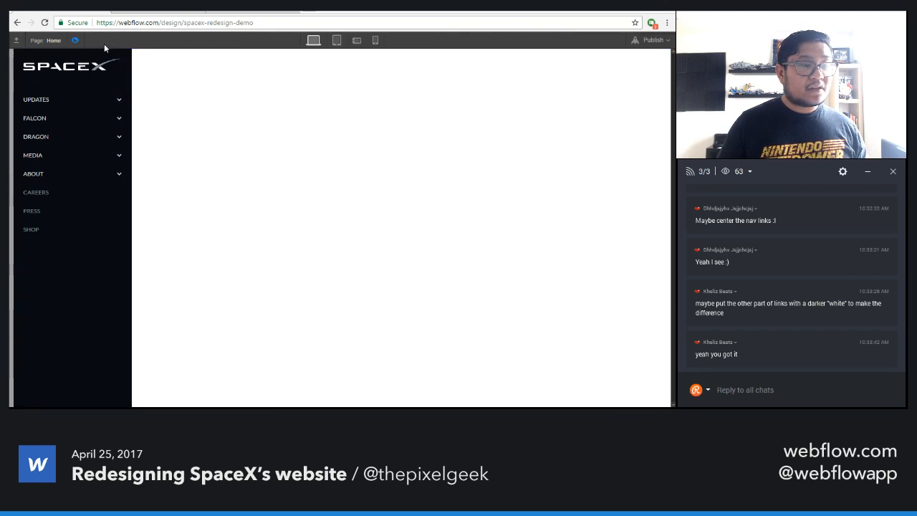
pyautogui.click(94, 104)
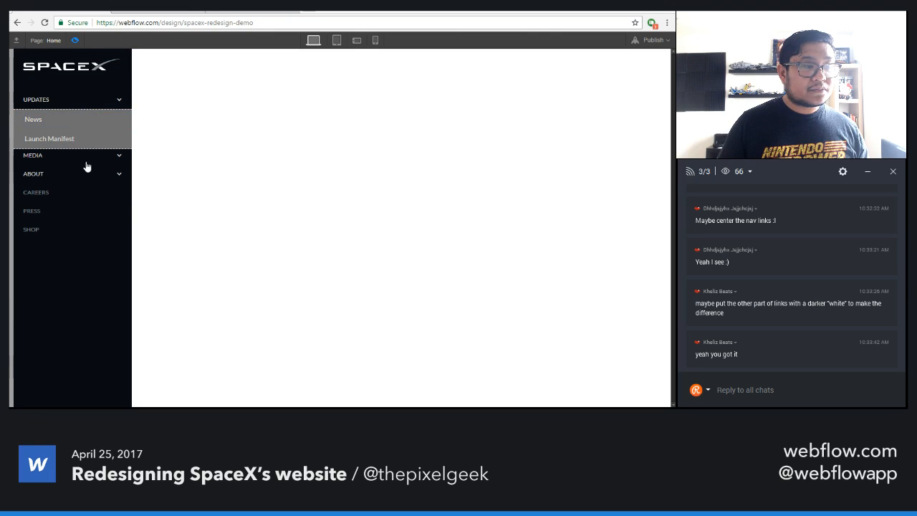
pyautogui.click(112, 98)
pyautogui.click(65, 119)
pyautogui.click(64, 120)
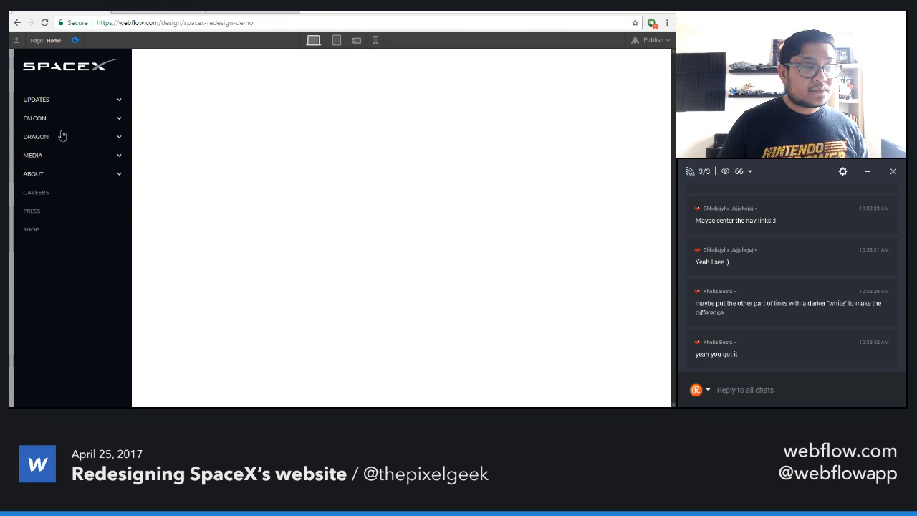
pyautogui.click(59, 137)
pyautogui.click(59, 137)
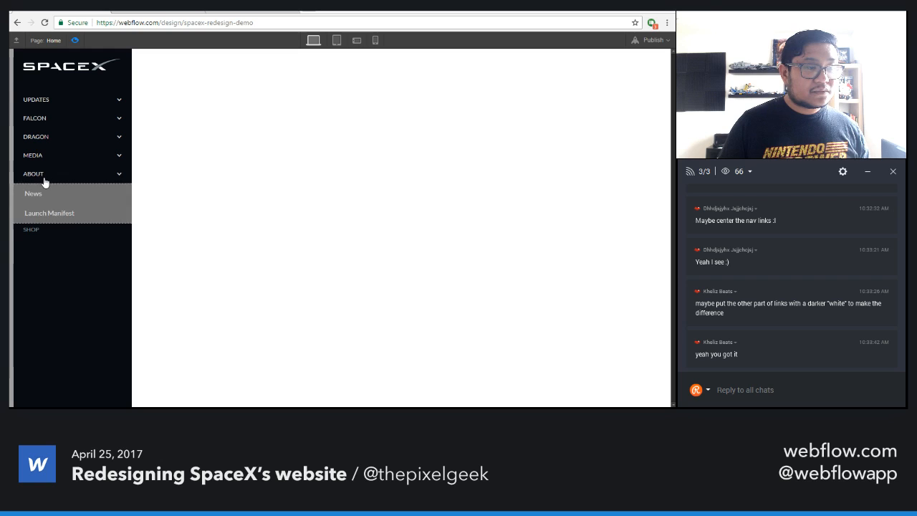
pyautogui.click(75, 40)
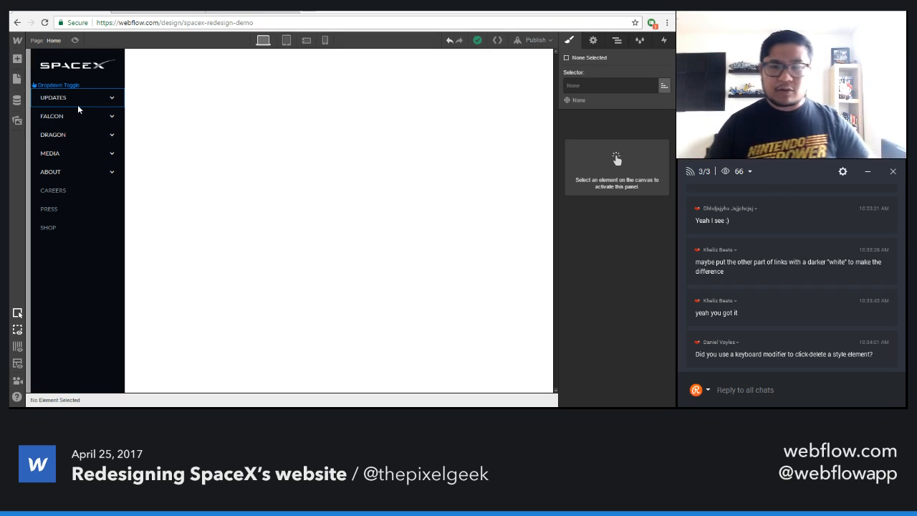
# - Collapse the nav element in the page's element hierarchy and add a Div Block to the Body directly after it
pyautogui.click(617, 41)
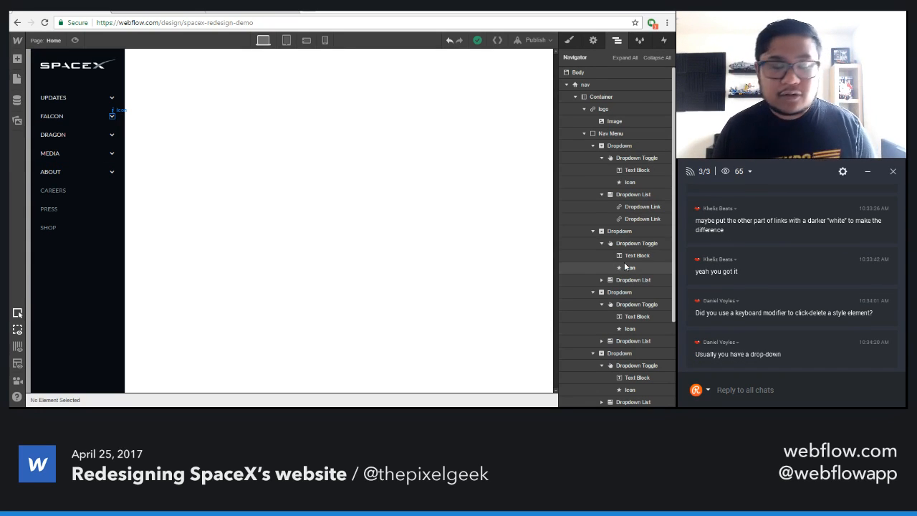
pyautogui.click(313, 228)
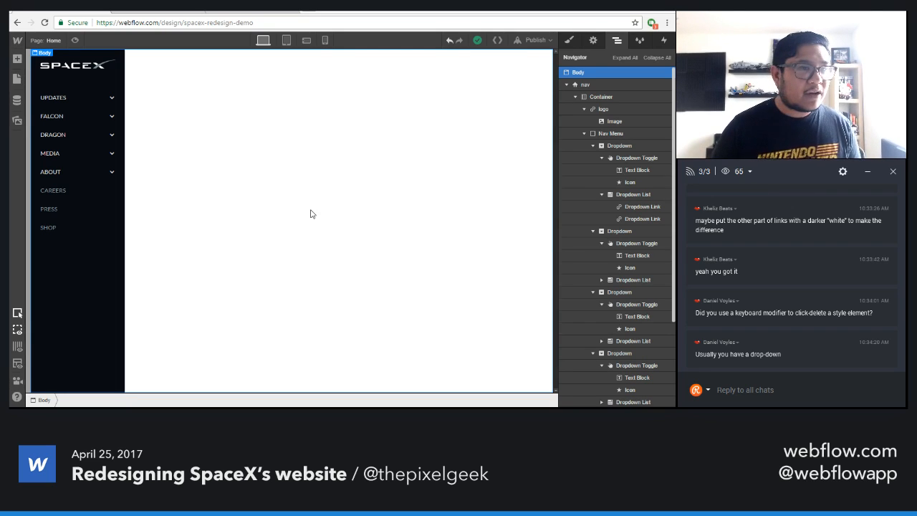
pyautogui.click(59, 43)
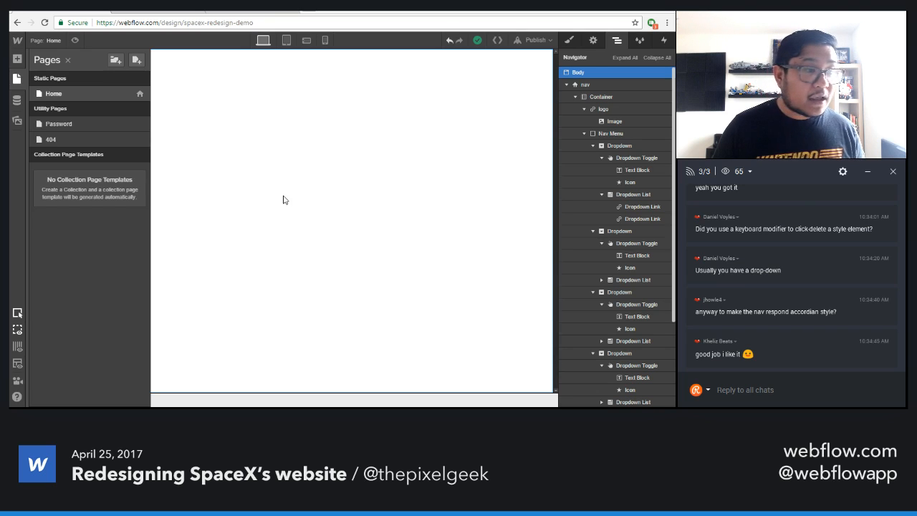
pyautogui.click(221, 136)
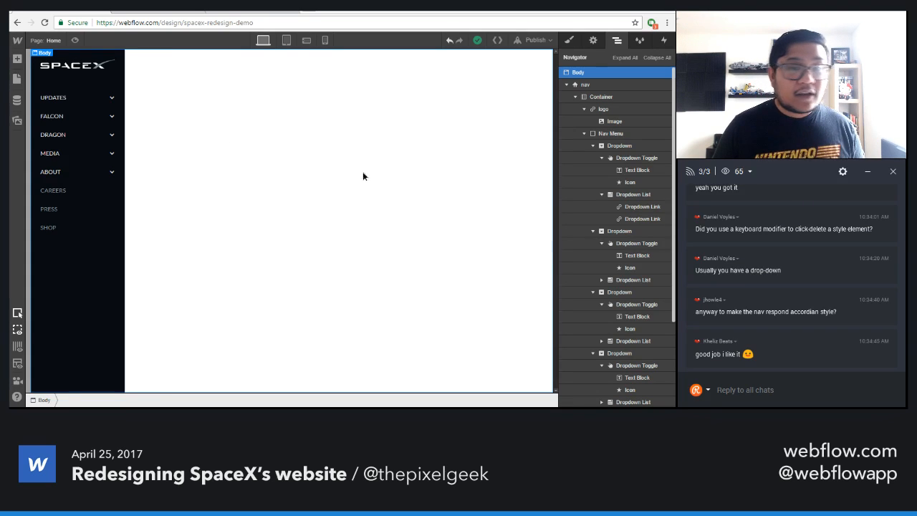
pyautogui.click(566, 85)
pyautogui.press('a')
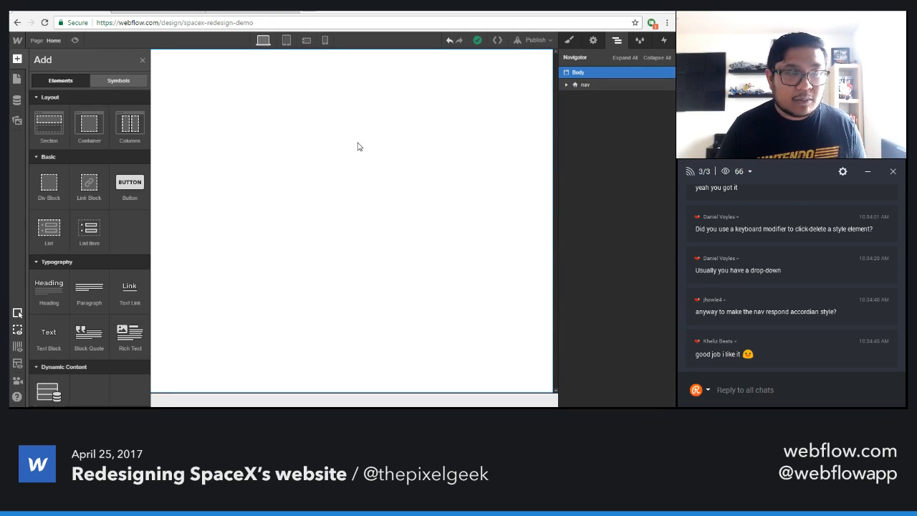
pyautogui.press('a')
pyautogui.press('a')
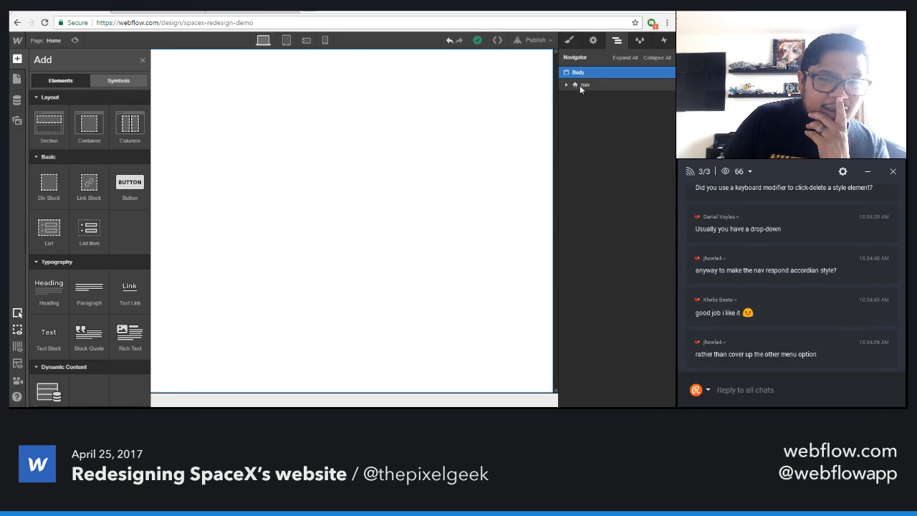
pyautogui.press('a')
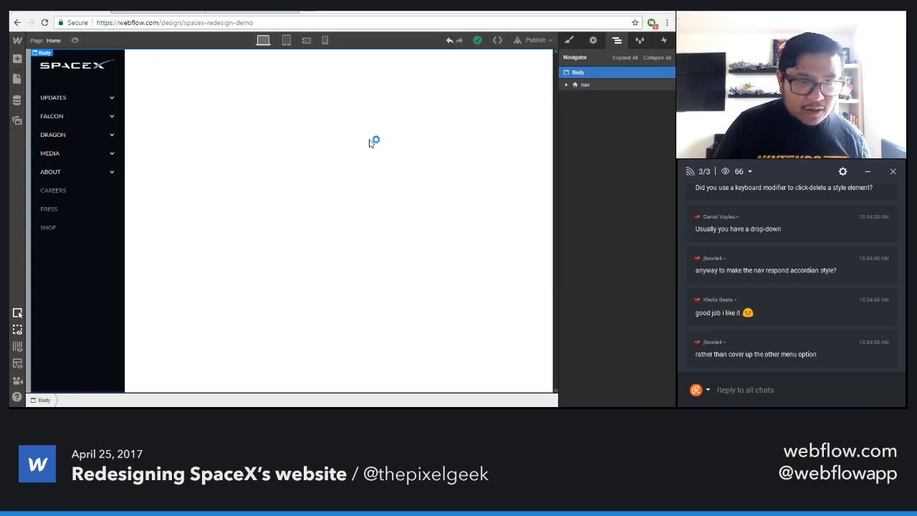
pyautogui.press('a')
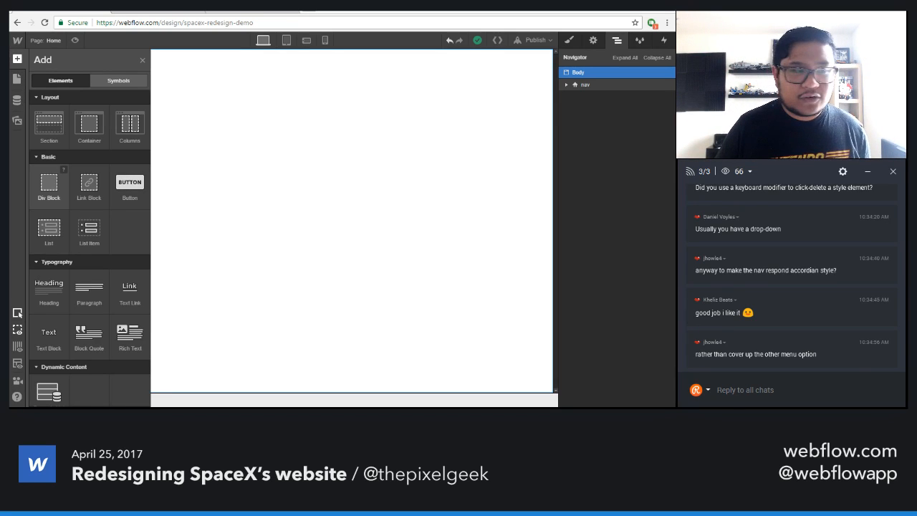
pyautogui.moveTo(49, 183); pyautogui.dragTo(341, 179)
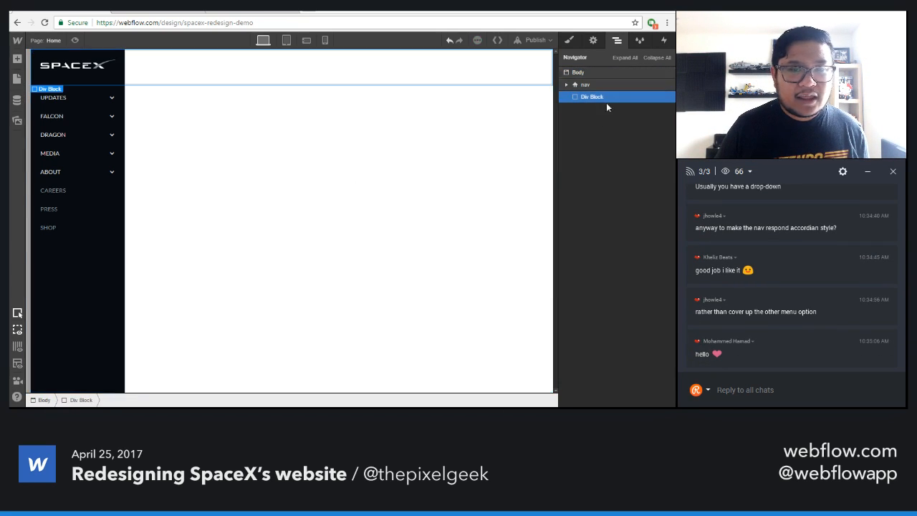
# - Create the class "main" for the div block below the nav
pyautogui.press('s')
pyautogui.click(608, 85)
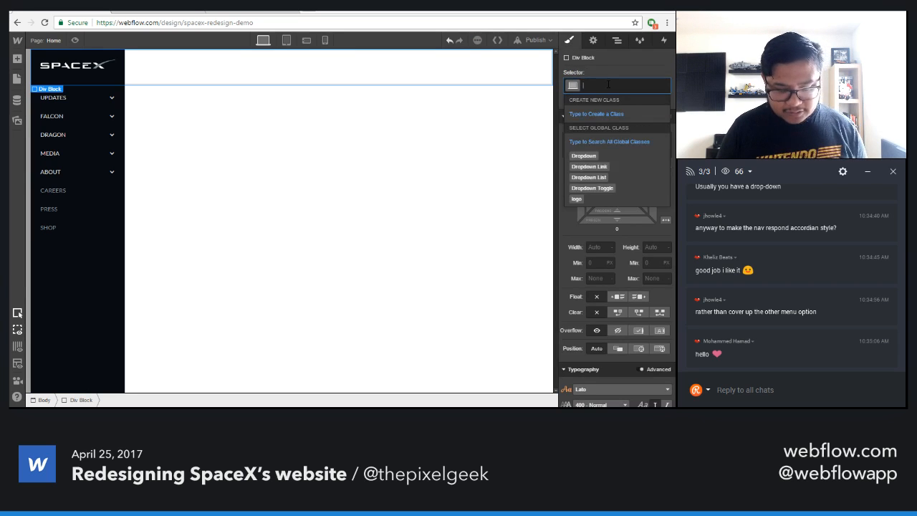
pyautogui.write('main')
pyautogui.press('Return')
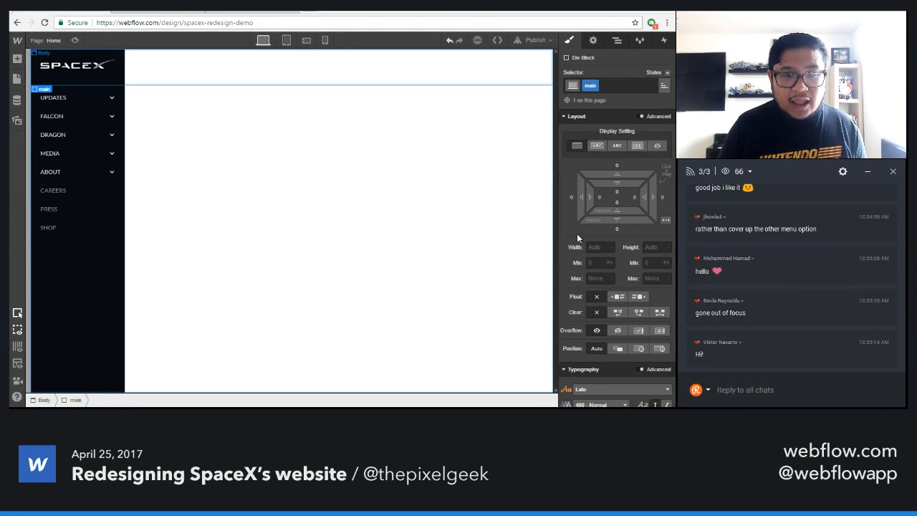
pyautogui.click(598, 199)
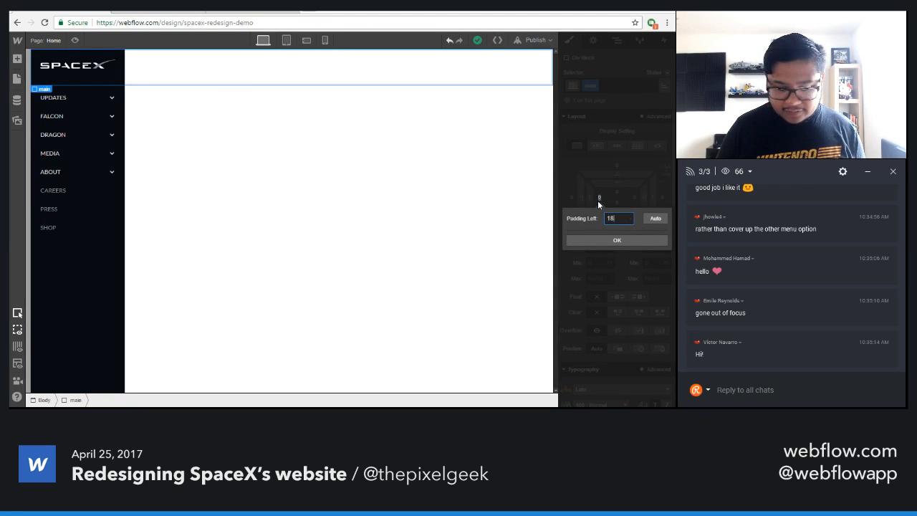
pyautogui.press('Return')
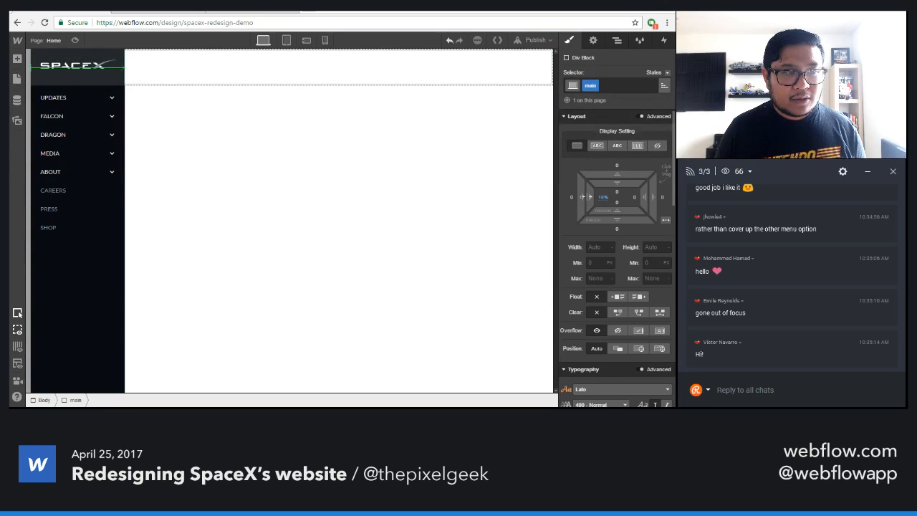
pyautogui.moveTo(587, 197); pyautogui.dragTo(587, 196)
pyautogui.keyDown('alt'); pyautogui.click(587, 196); pyautogui.keyUp('alt')
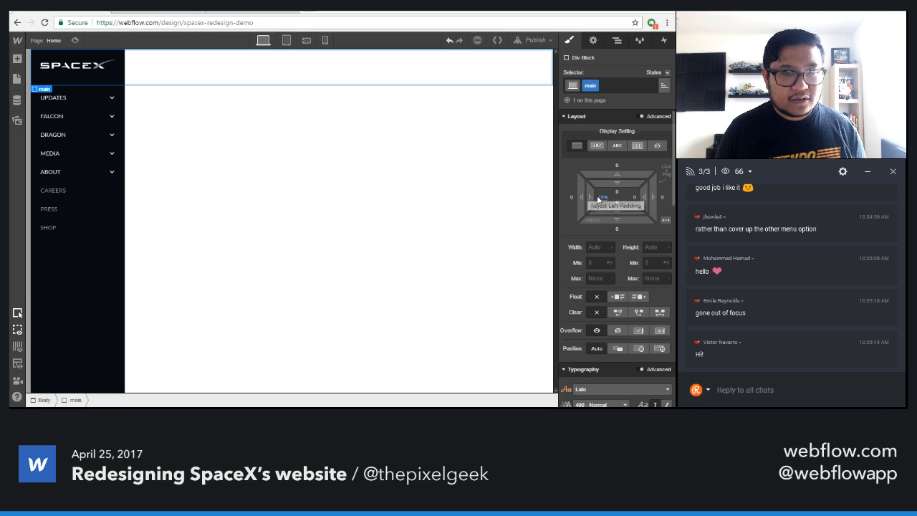
# - Set the main block's left margin to 18%
pyautogui.click(569, 197)
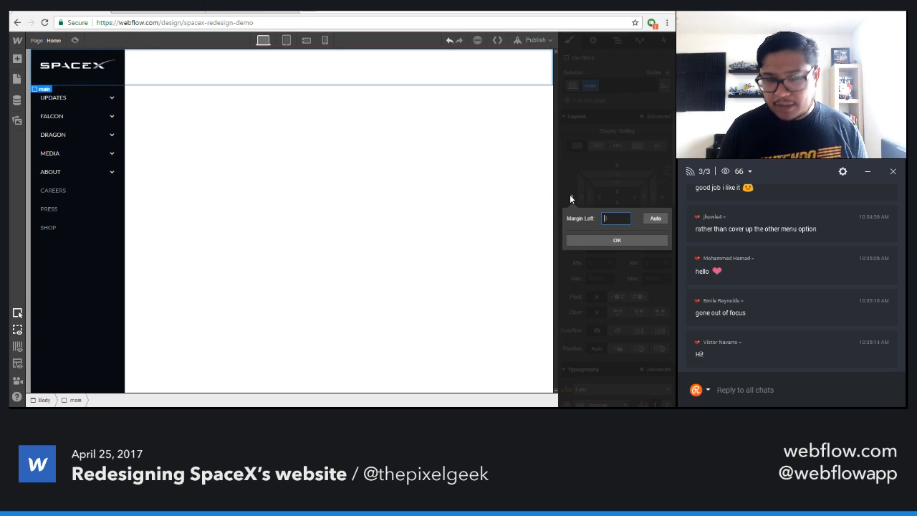
pyautogui.write('18%')
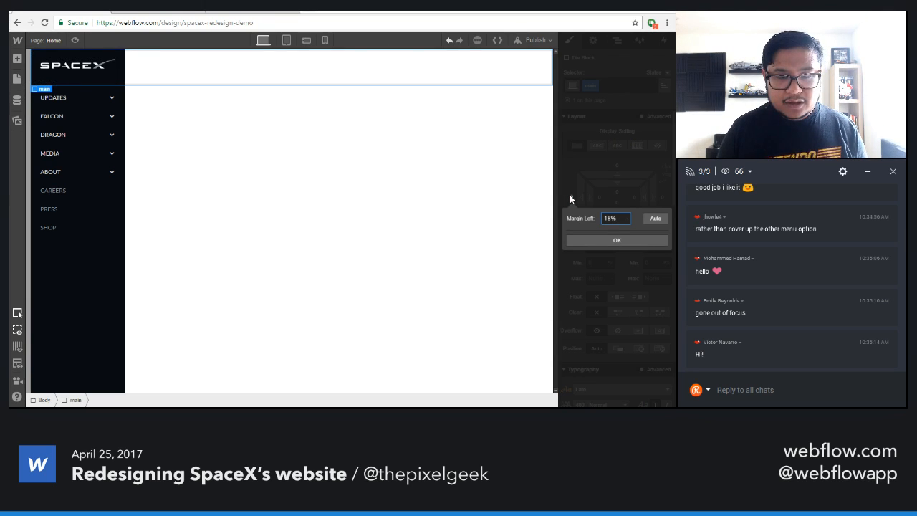
pyautogui.press('Return')
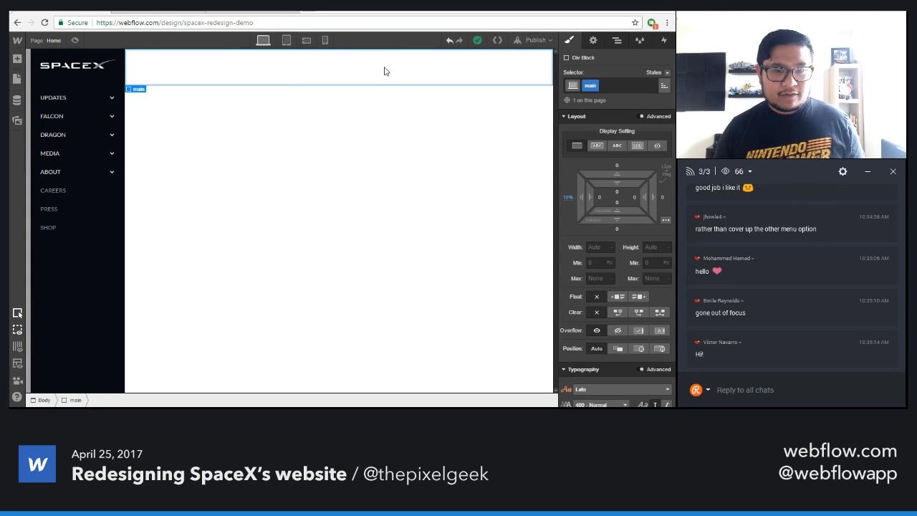
# - Add a Background Video element inside the main block
pyautogui.press('a')
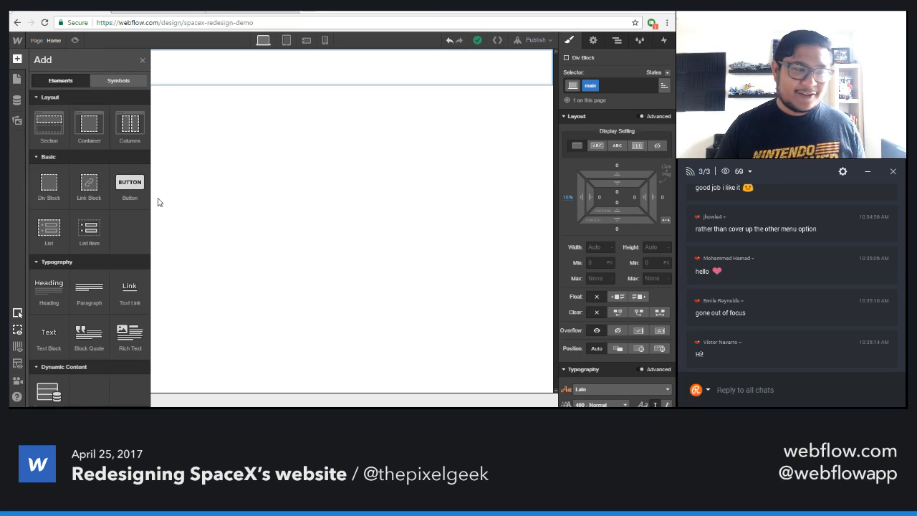
pyautogui.scroll(-10, 112, 260)
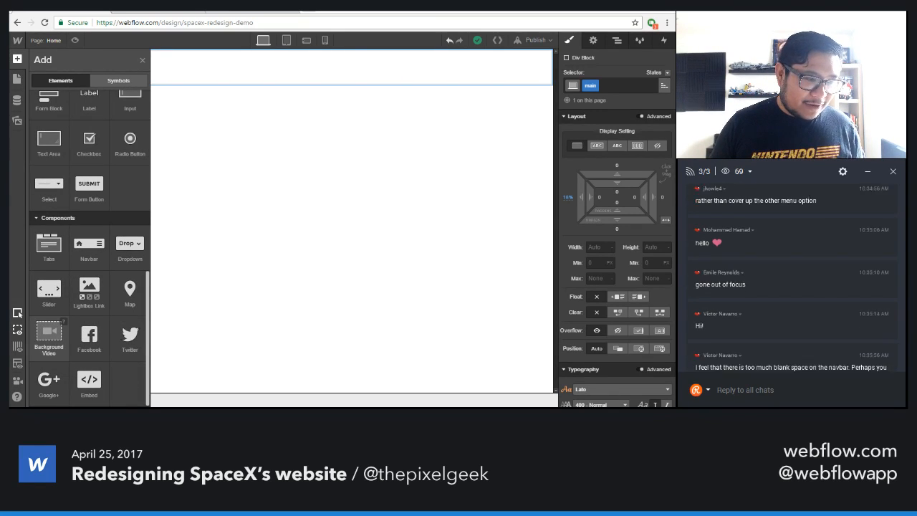
pyautogui.moveTo(49, 337); pyautogui.dragTo(269, 81)
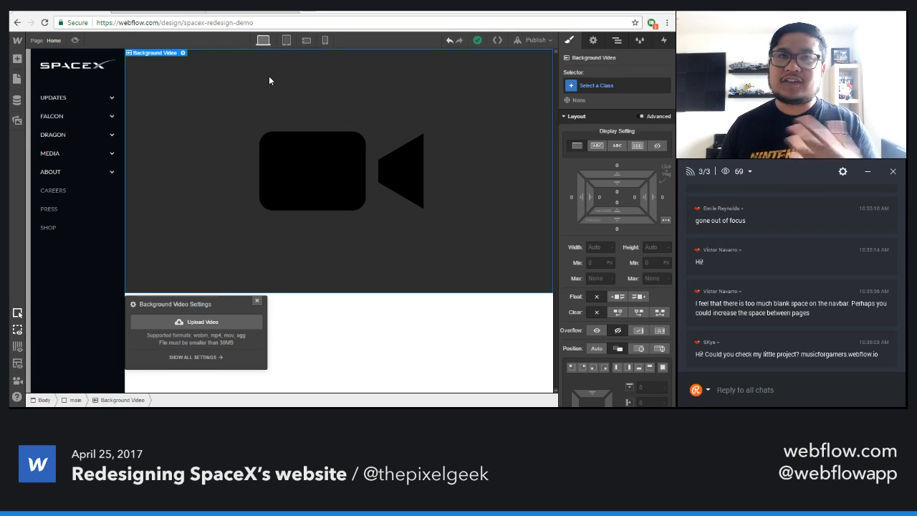
# - Upload the bgvideo file from the spacex folder in Downloads as the background video and preview the page
pyautogui.click(206, 324)
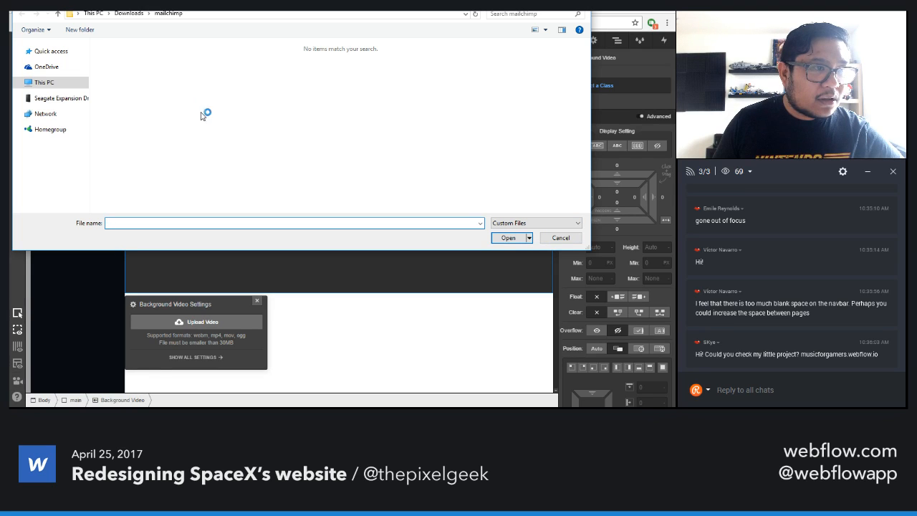
pyautogui.click(135, 14)
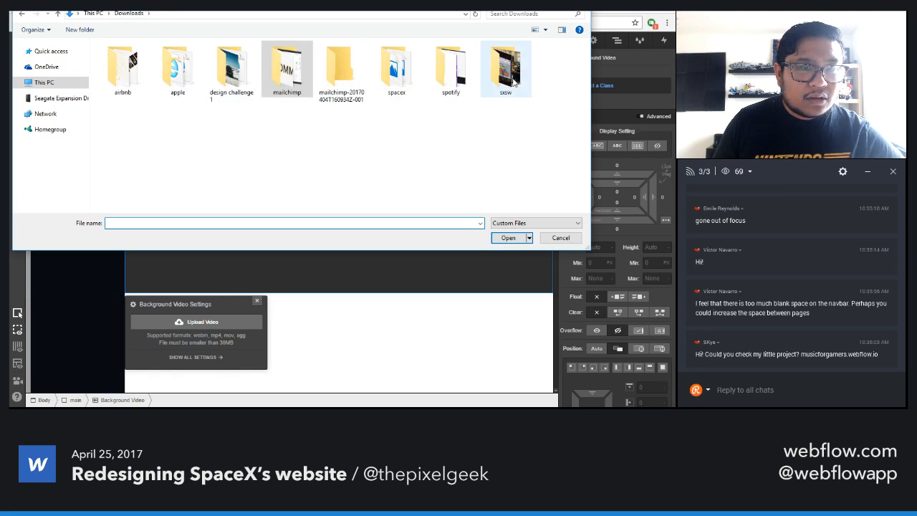
pyautogui.doubleClick(397, 71)
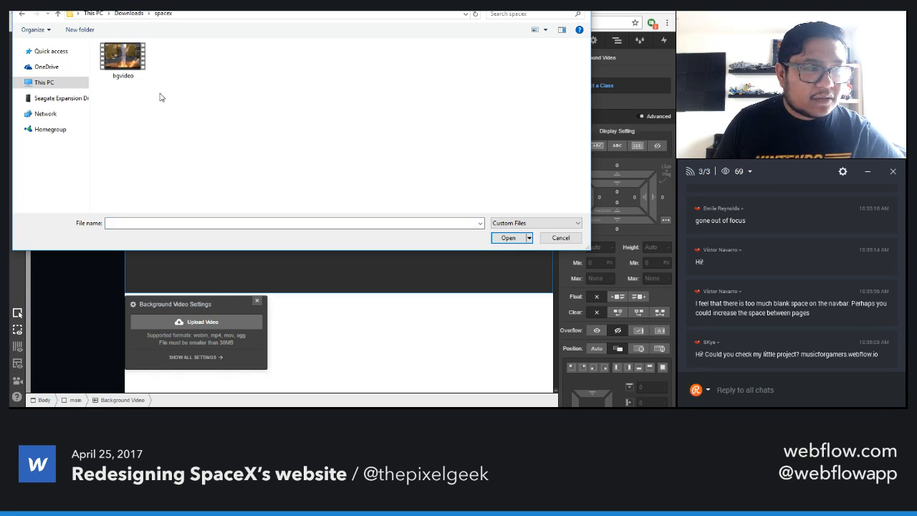
pyautogui.doubleClick(123, 65)
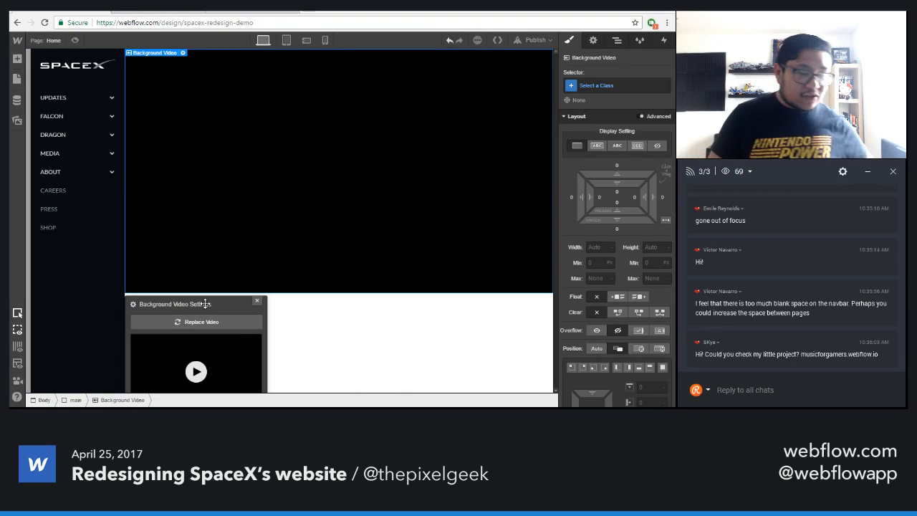
pyautogui.moveTo(206, 304); pyautogui.dragTo(392, 245)
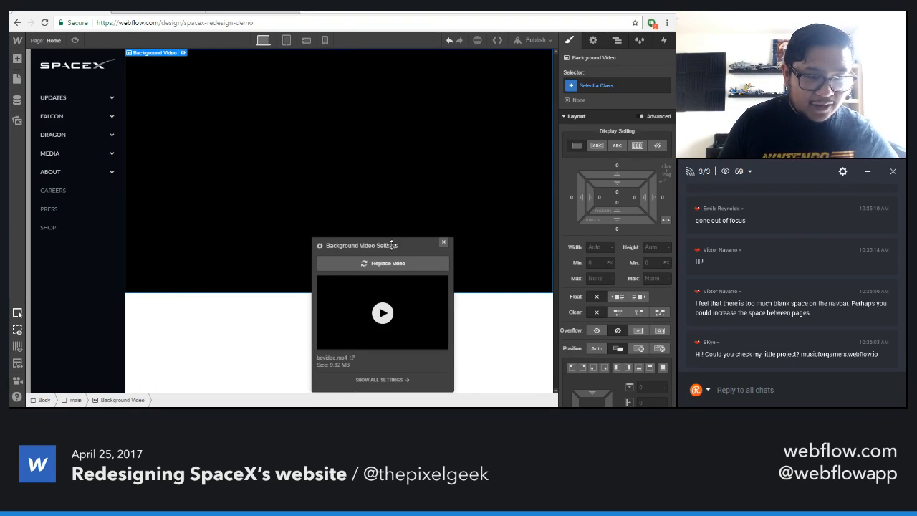
pyautogui.click(443, 242)
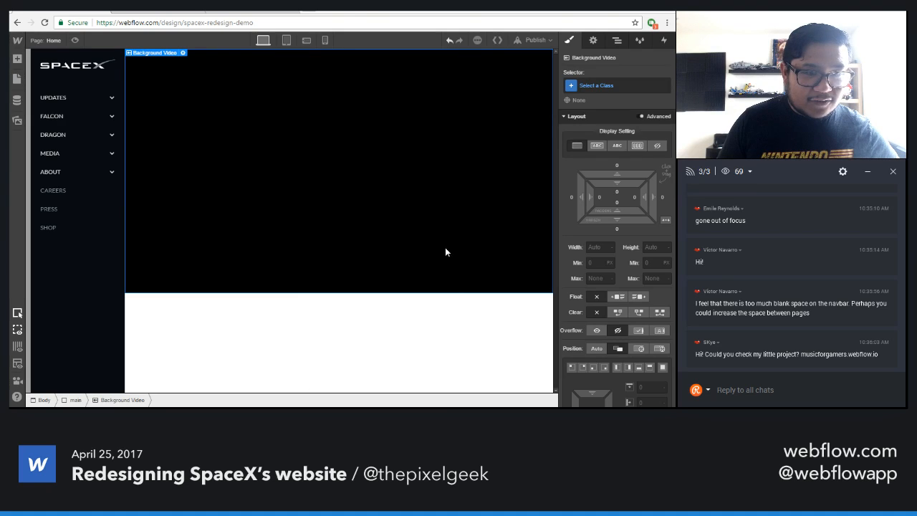
pyautogui.click(76, 41)
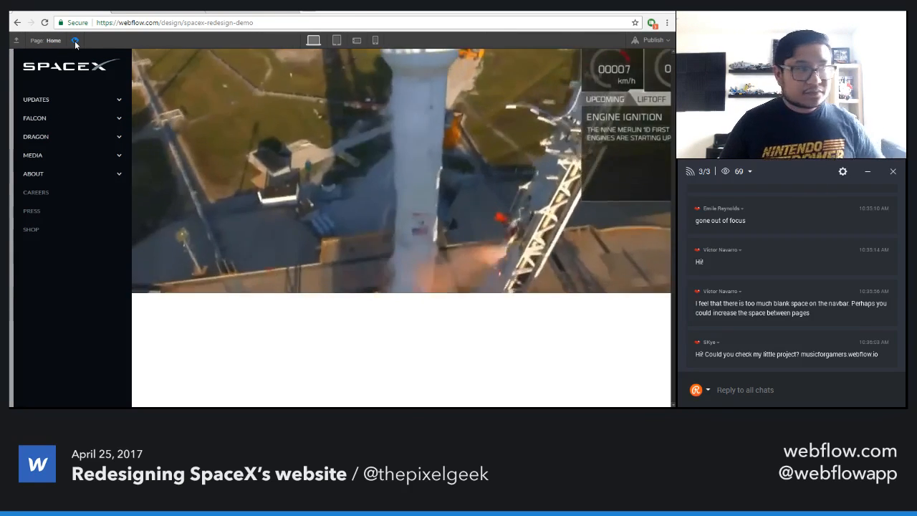
pyautogui.click(74, 40)
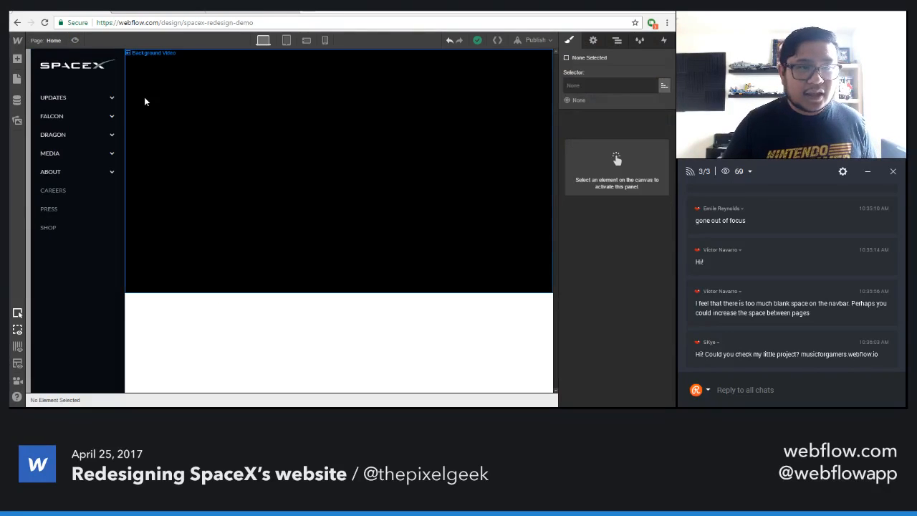
# - Create the class "hero" for the background video element
pyautogui.click(247, 151)
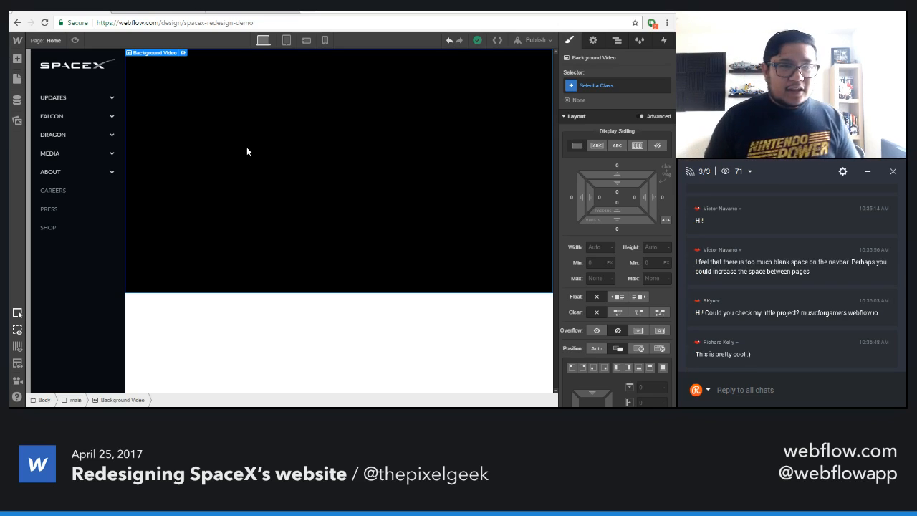
pyautogui.click(611, 87)
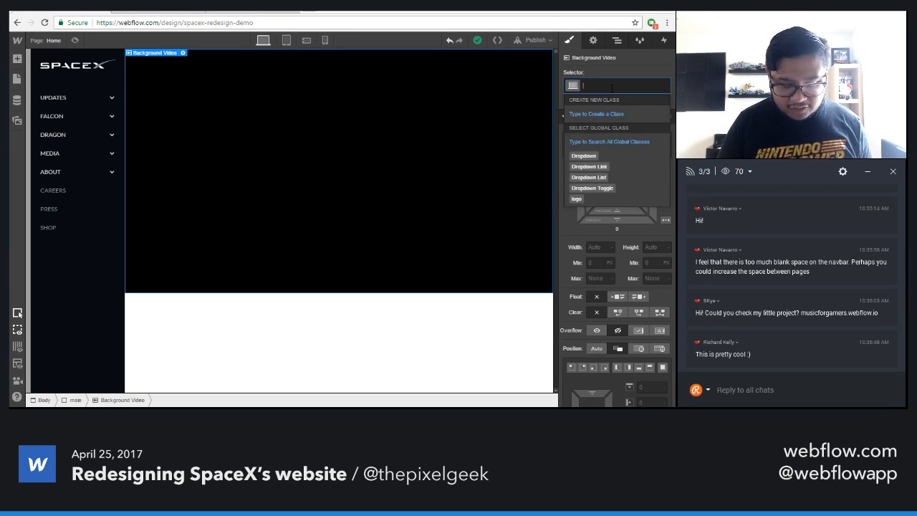
pyautogui.write('hero')
pyautogui.press('Return')
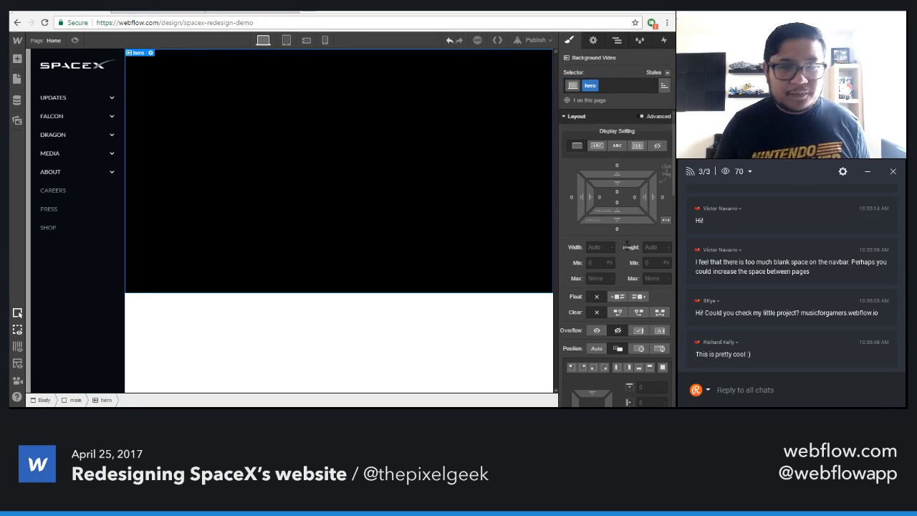
# - Set the hero video's height to 100vh and preview the page
pyautogui.scroll(-1, 616, 215)
pyautogui.click(652, 200)
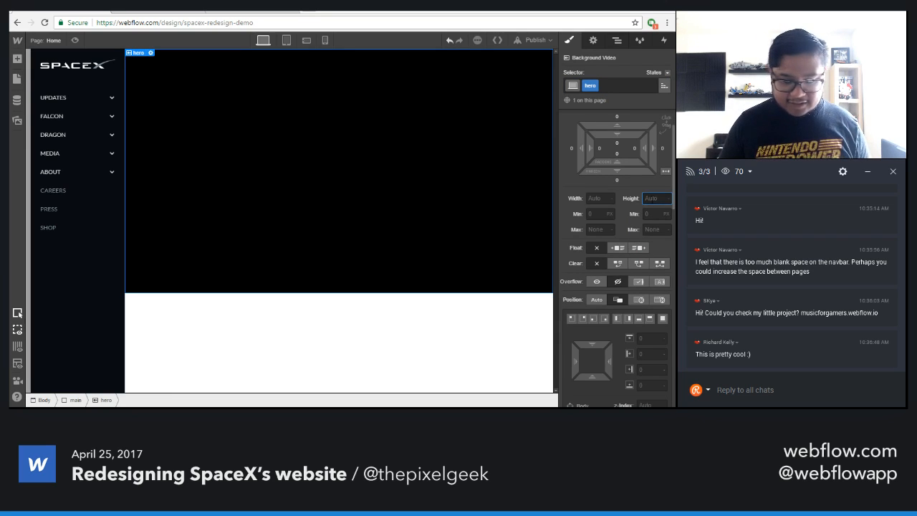
pyautogui.write('100vh')
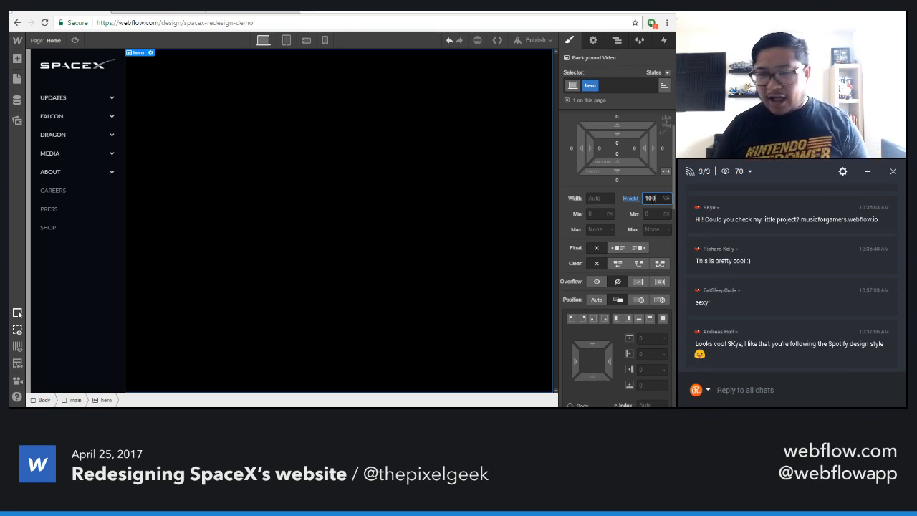
pyautogui.click(74, 40)
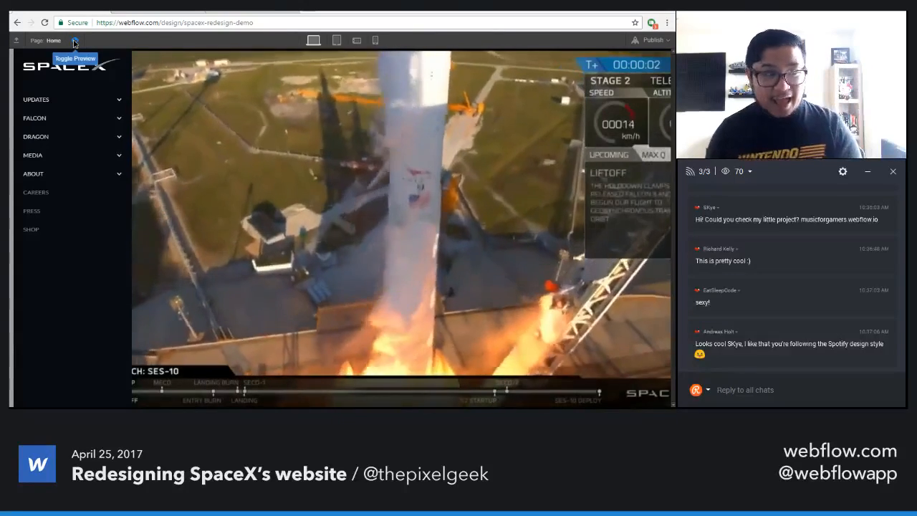
pyautogui.click(74, 41)
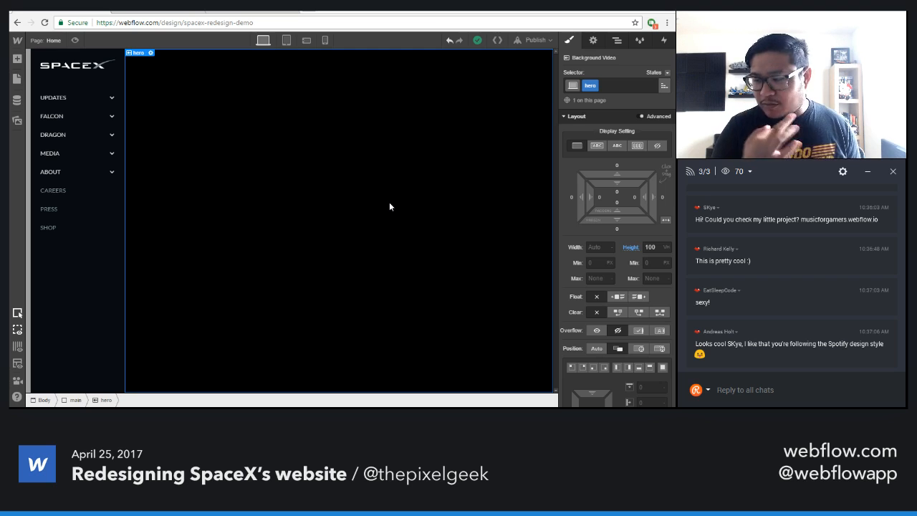
# - Switch to the SpaceX website and copy the hero headline "FIRST REFLIGHT OF ORBITAL CLASS ROCKET"
pyautogui.click(260, 14)
pyautogui.click(188, 56)
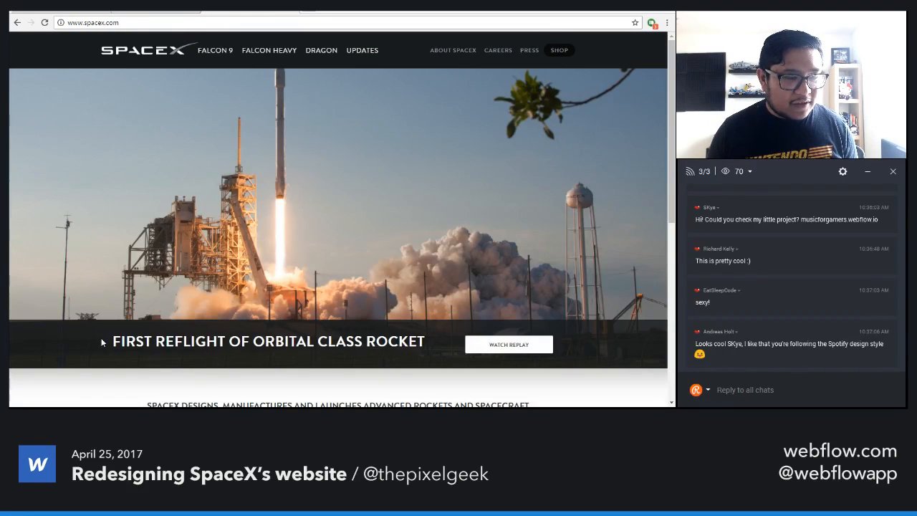
pyautogui.moveTo(101, 342); pyautogui.dragTo(418, 342)
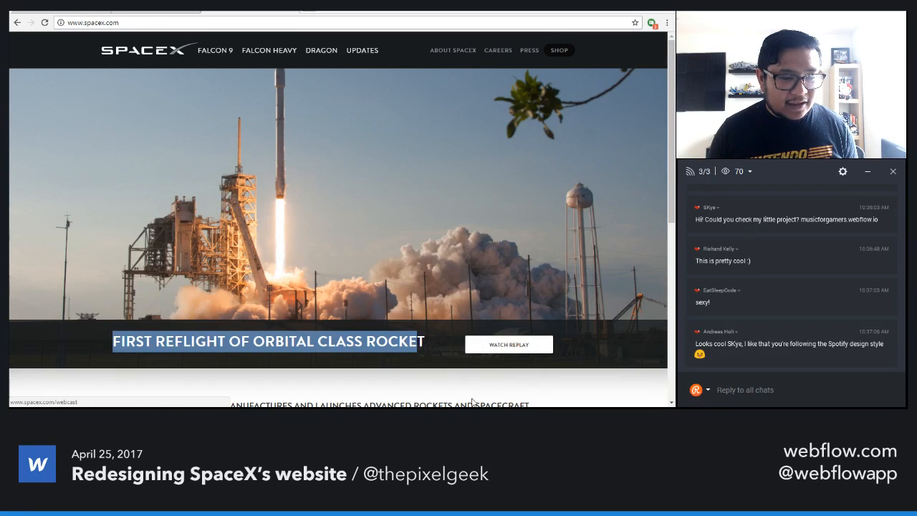
pyautogui.click(151, 386)
pyautogui.moveTo(98, 344); pyautogui.dragTo(425, 342)
pyautogui.hotkey('ctrl', 'c')
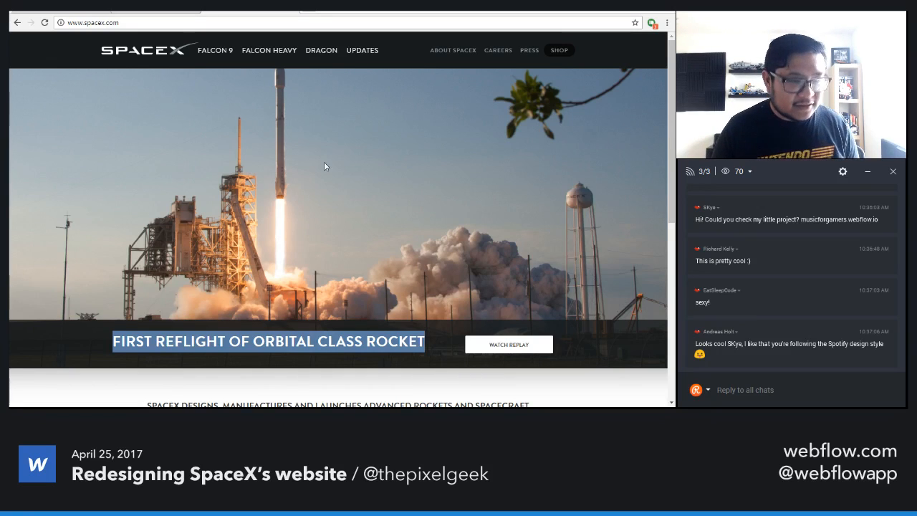
# - Return to the Webflow project, add a div block inside the hero video and give it the class "title"
pyautogui.click(156, 12)
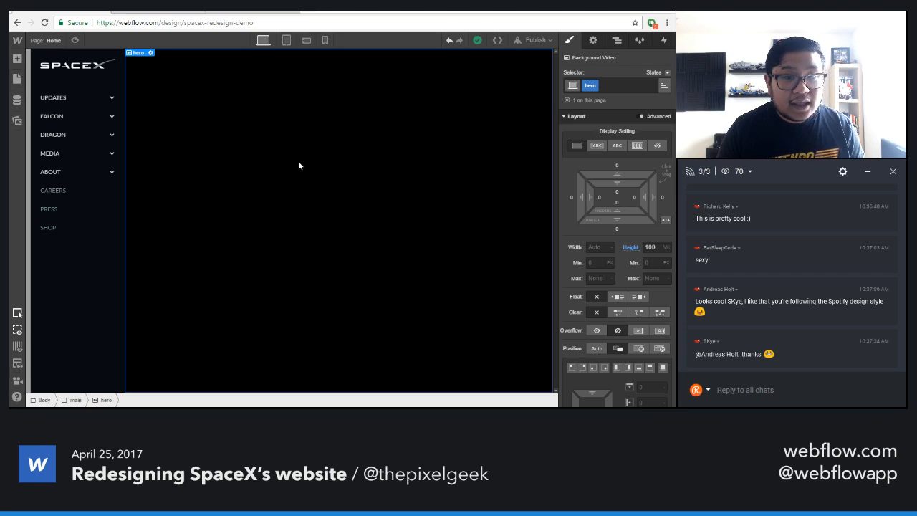
pyautogui.press('a')
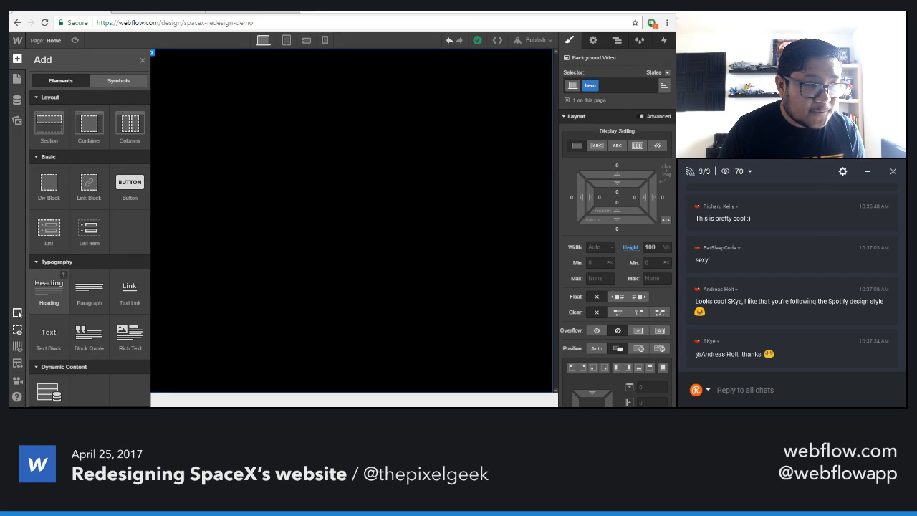
pyautogui.moveTo(49, 188); pyautogui.dragTo(250, 211)
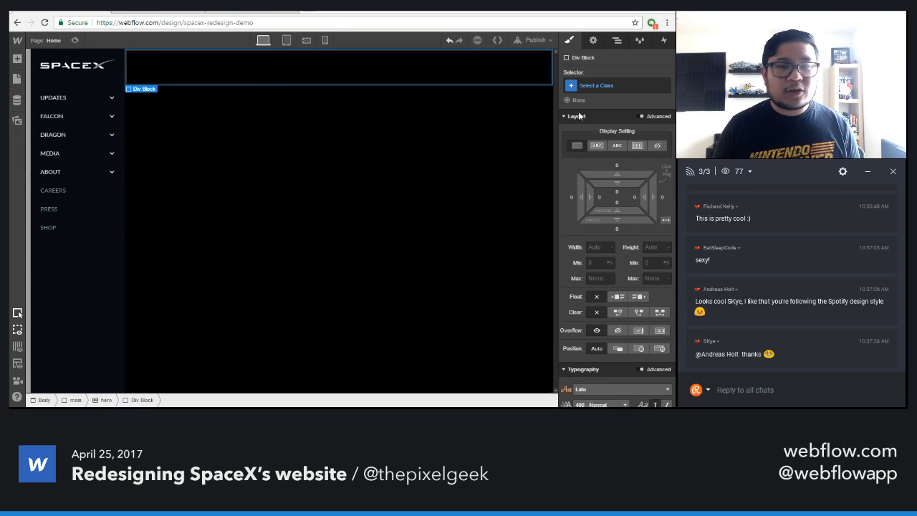
pyautogui.click(600, 86)
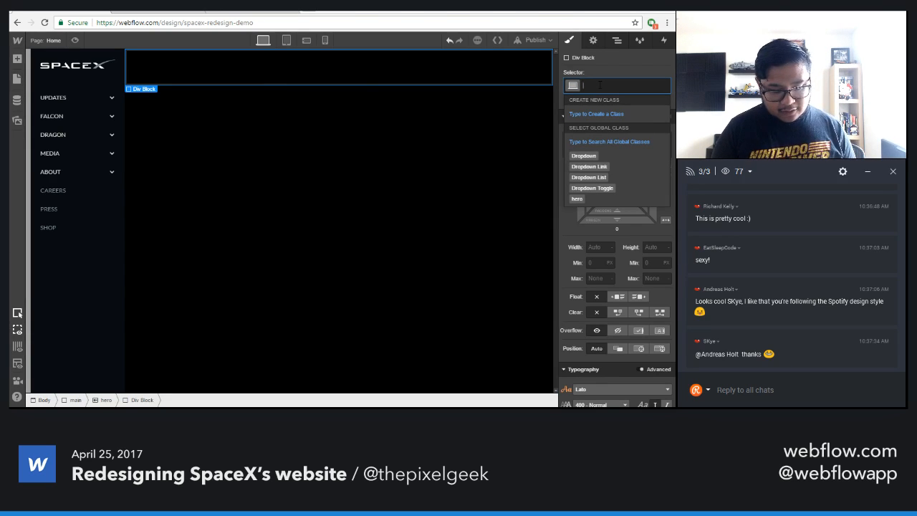
pyautogui.write('title')
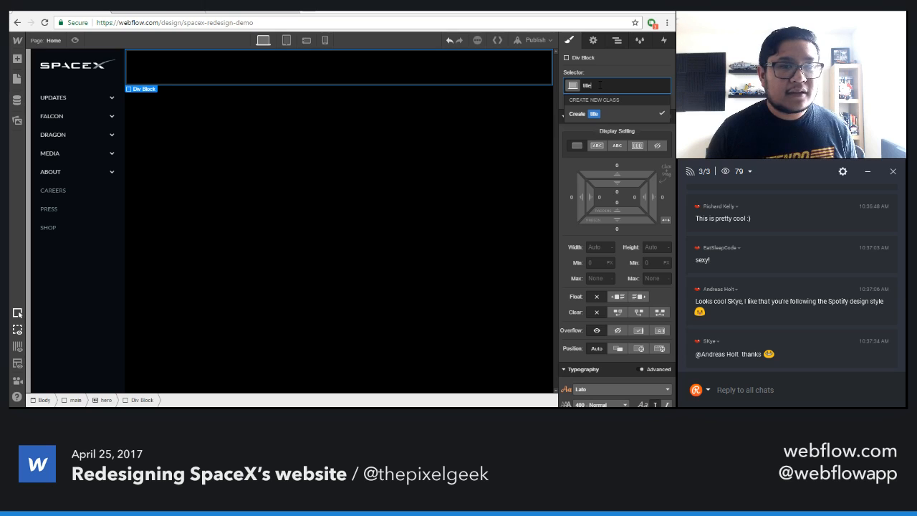
pyautogui.press('Return')
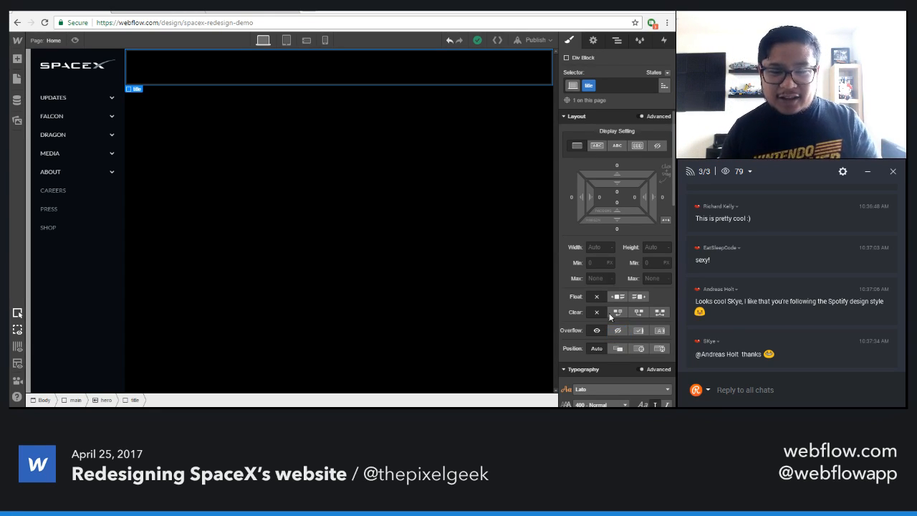
# - Set the title block's position to relative and add an H1 heading inside it reading "FIRST REFLIGHT OF ORBITAL CLASS ROCKET"
pyautogui.click(621, 349)
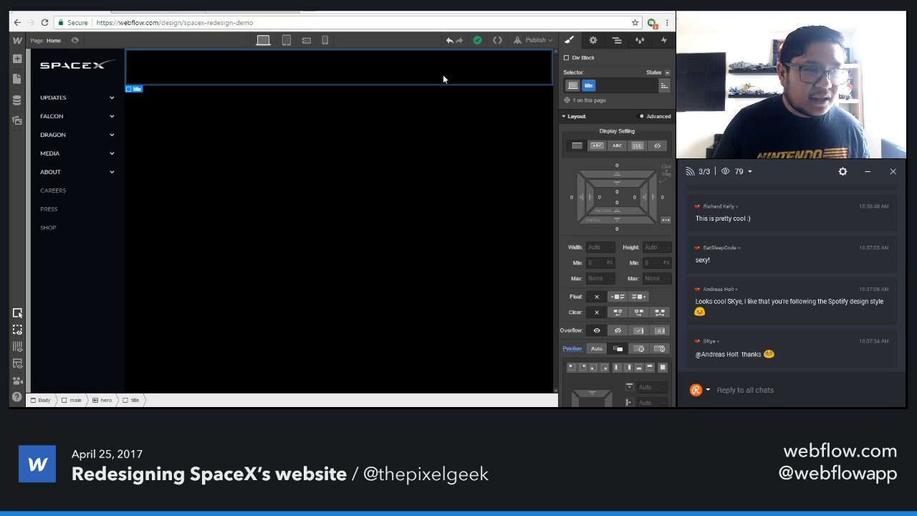
pyautogui.press('a')
pyautogui.moveTo(46, 288); pyautogui.dragTo(244, 80)
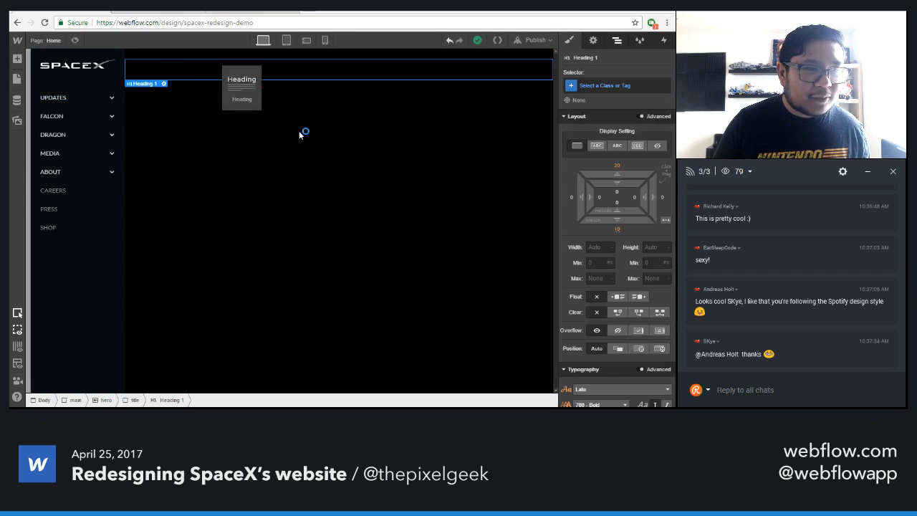
pyautogui.doubleClick(167, 73)
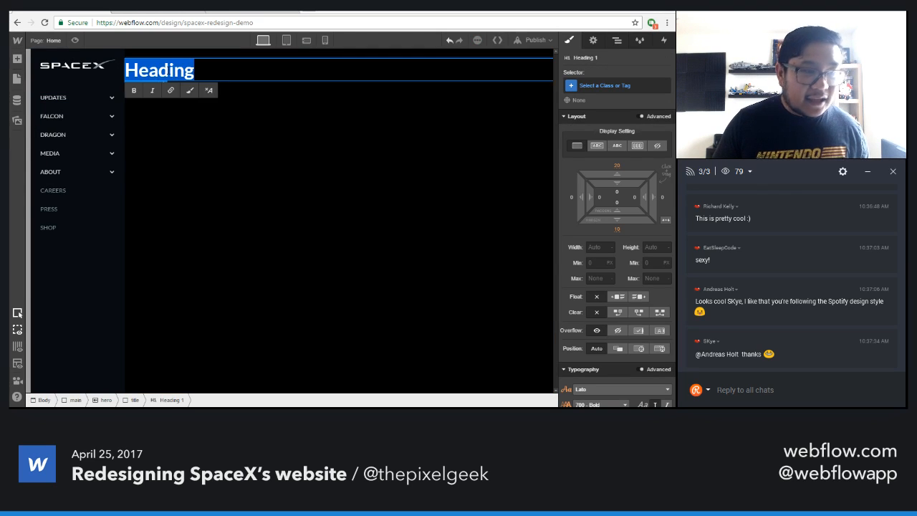
pyautogui.hotkey('ctrl', 'v')
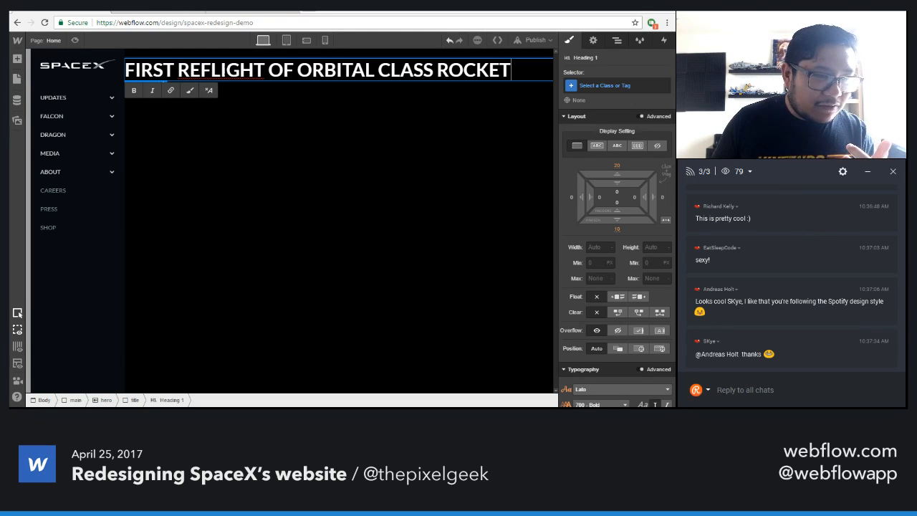
pyautogui.rightClick(225, 70)
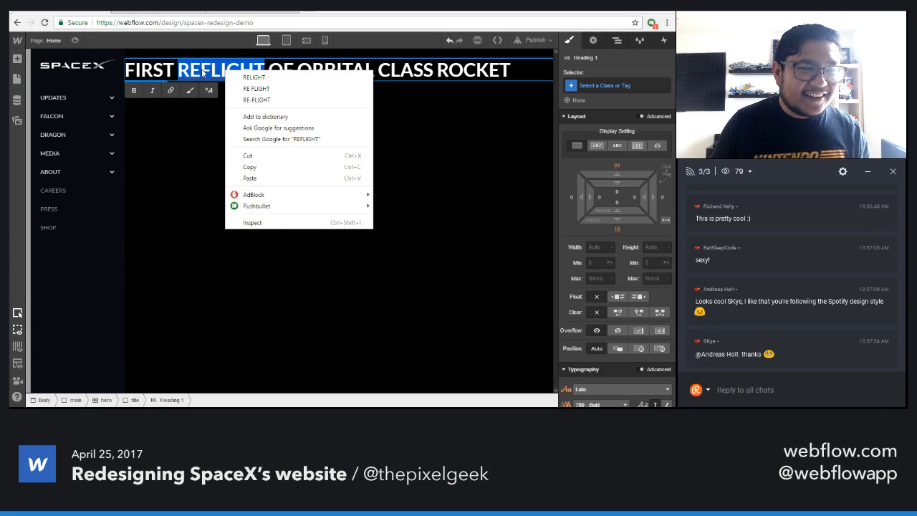
pyautogui.click(203, 72)
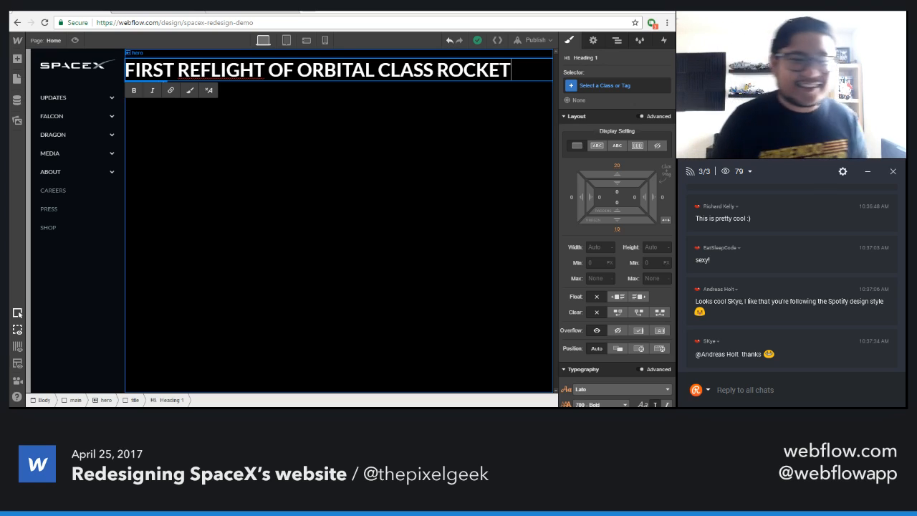
pyautogui.click(463, 110)
pyautogui.click(462, 110)
# - Set the display of both the title block and its heading to inline-block
pyautogui.click(450, 79)
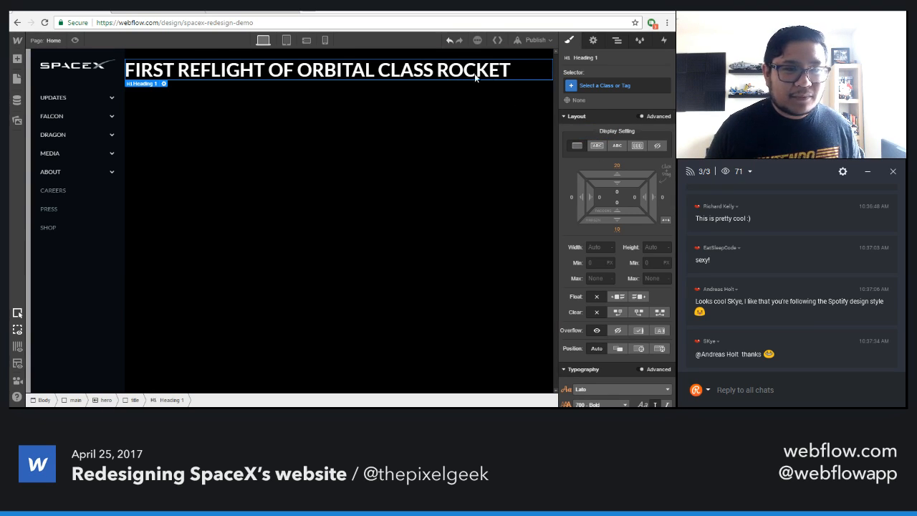
pyautogui.press('Up')
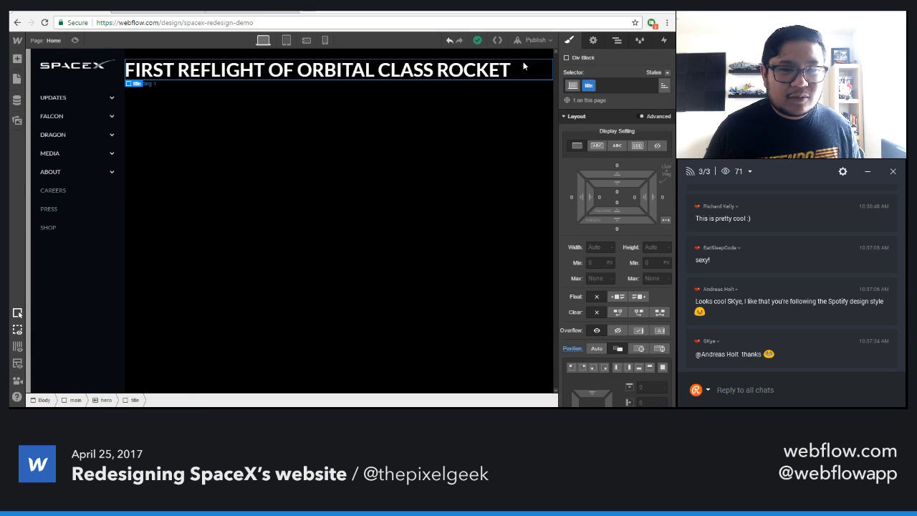
pyautogui.click(597, 145)
pyautogui.click(452, 75)
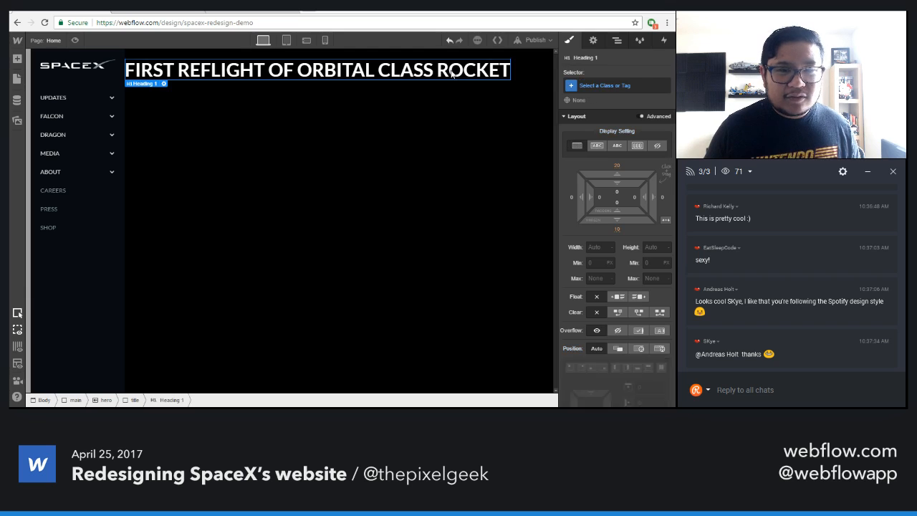
pyautogui.click(599, 146)
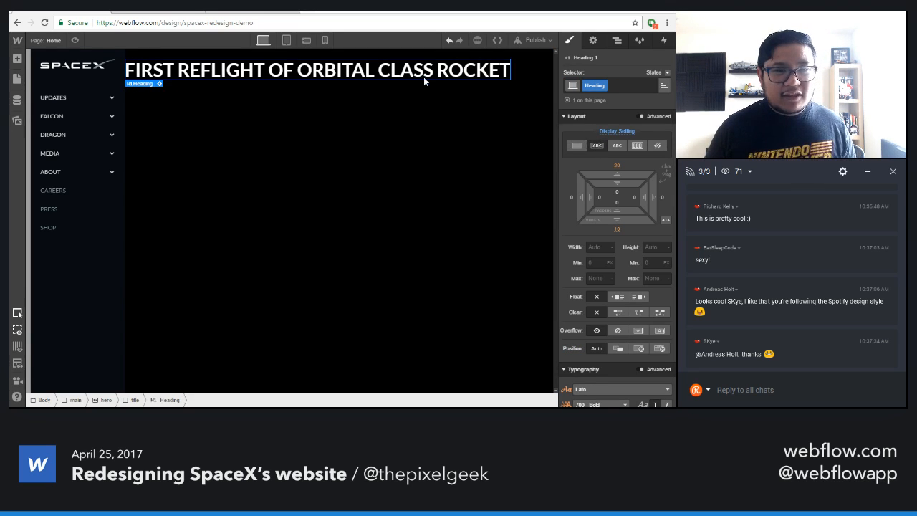
pyautogui.press('Up')
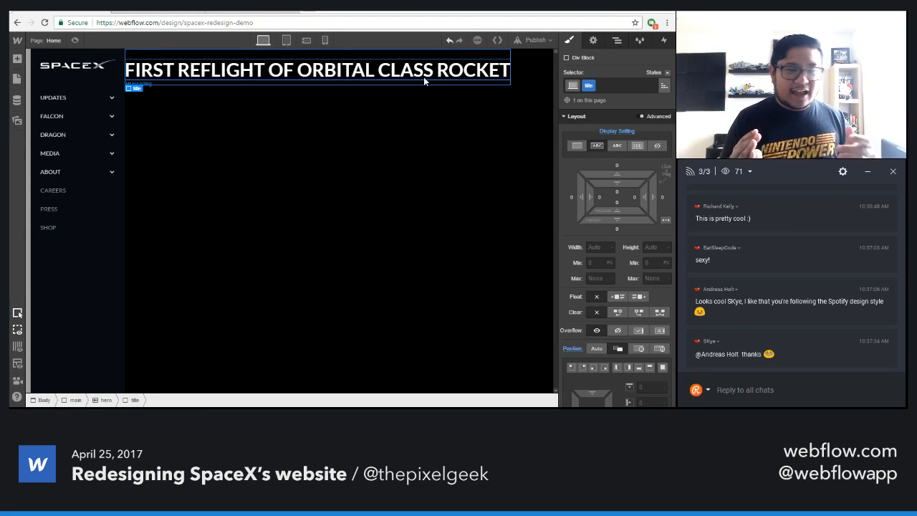
# - Replace the space before "ORBITAL" in the heading with a line break, splitting the text over two lines
pyautogui.doubleClick(322, 74)
pyautogui.press('Left')
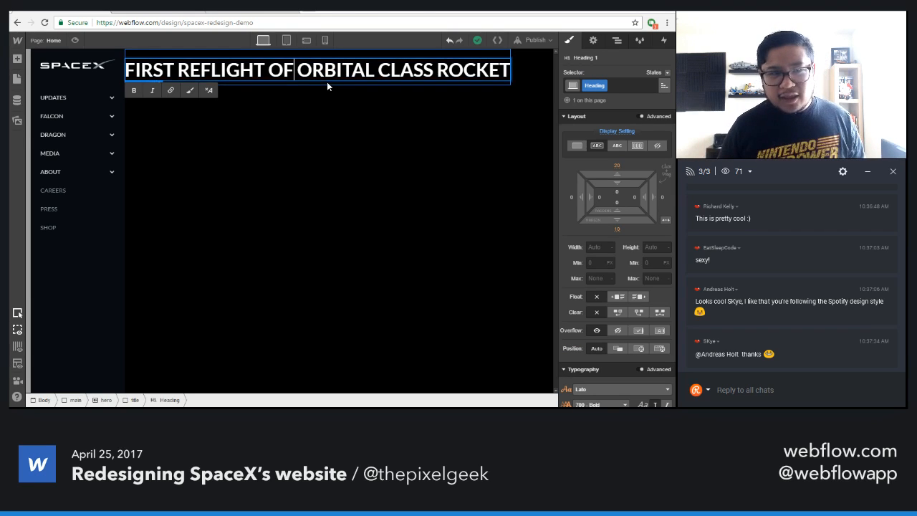
pyautogui.press('BackSpace')
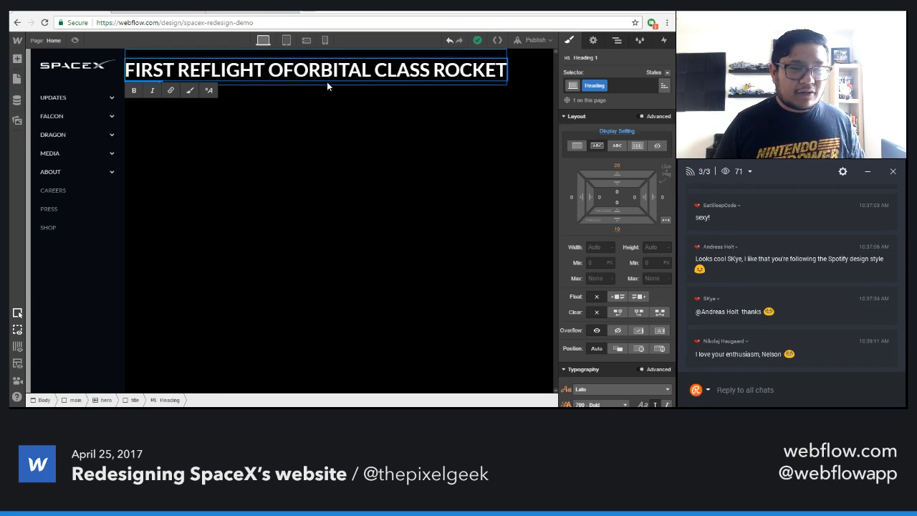
pyautogui.hotkey('shift', 'Return')
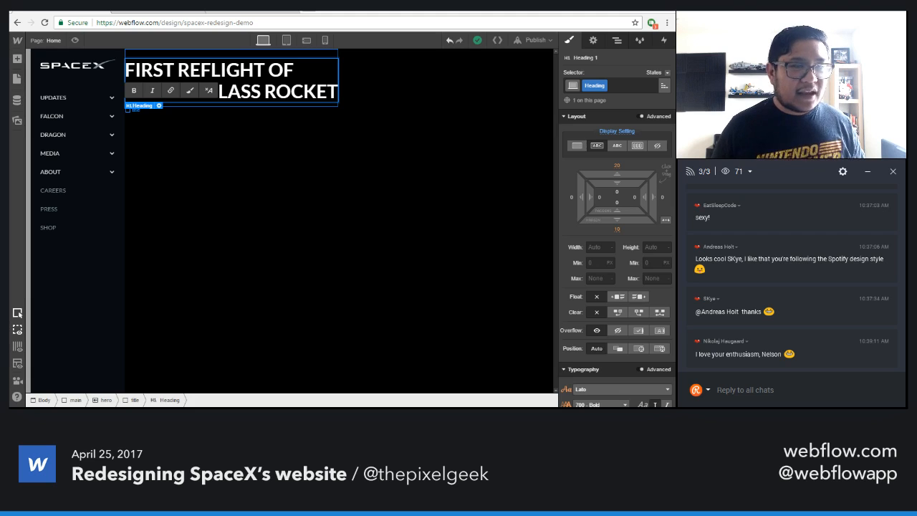
pyautogui.press('Escape')
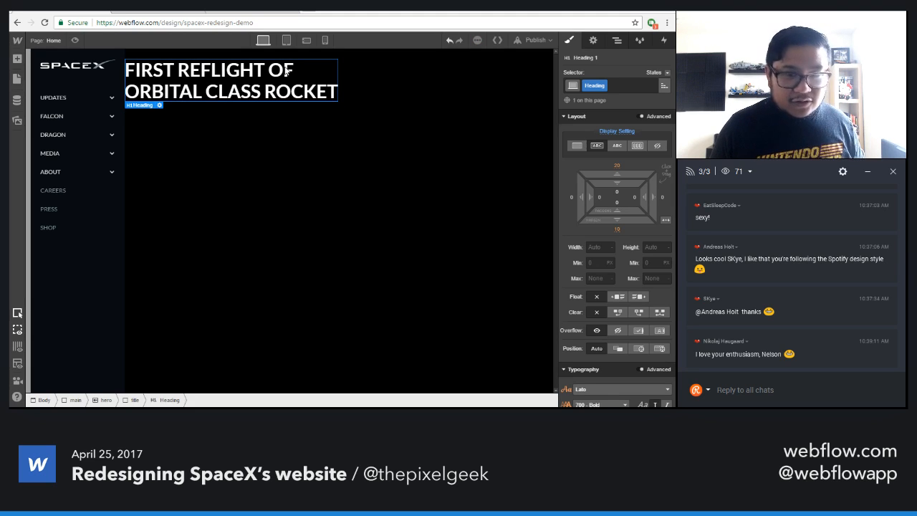
# - Set the heading's top and bottom margins to 0 and give the title block 5 px of padding on all sides
pyautogui.click(221, 61)
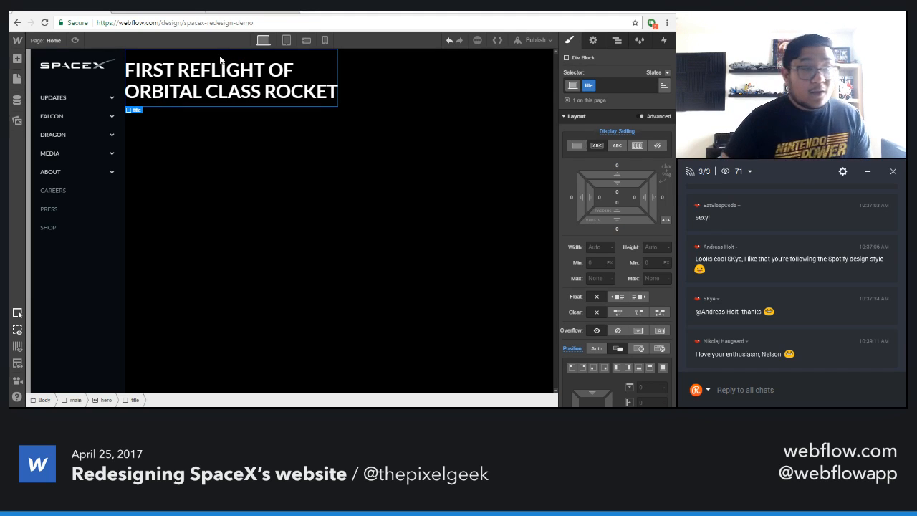
pyautogui.click(223, 83)
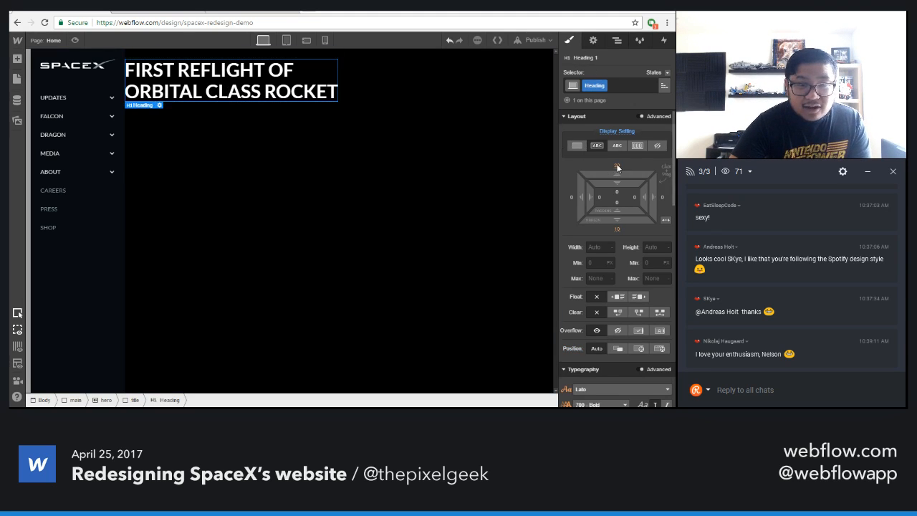
pyautogui.click(617, 167)
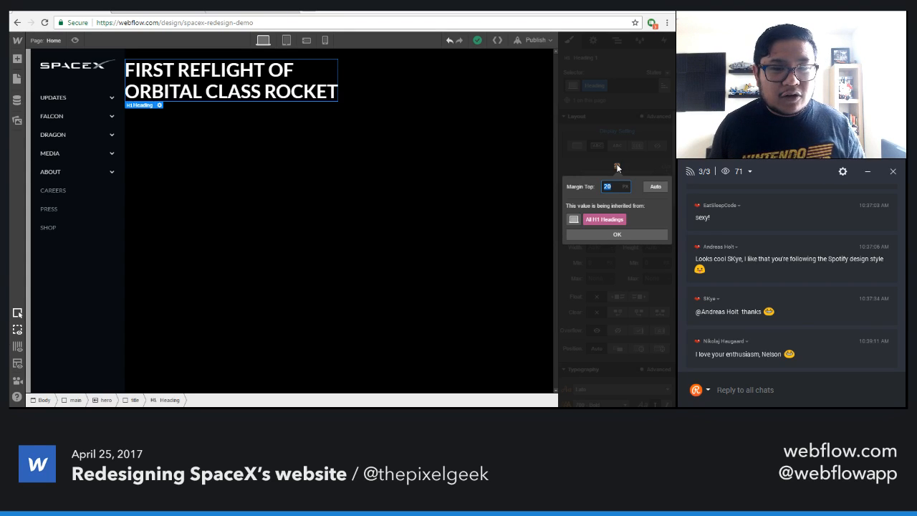
pyautogui.write('0')
pyautogui.press('Return')
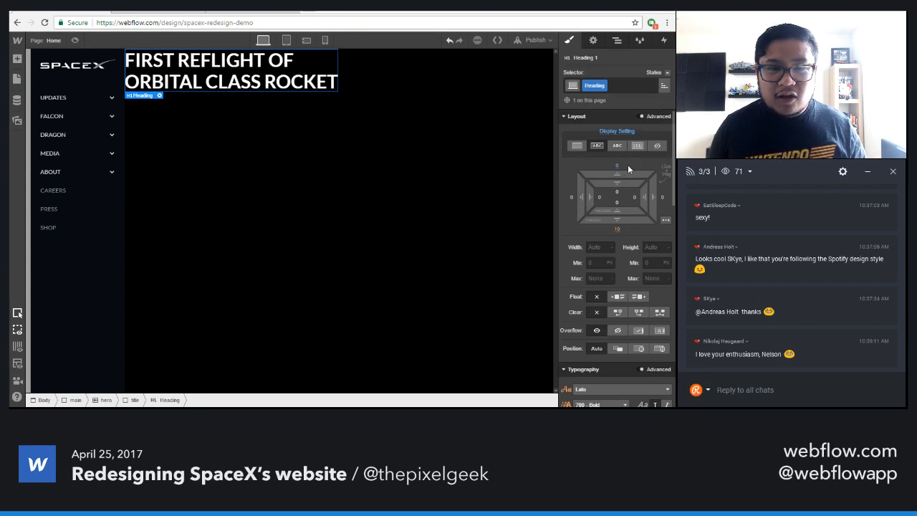
pyautogui.click(616, 230)
pyautogui.press('Return')
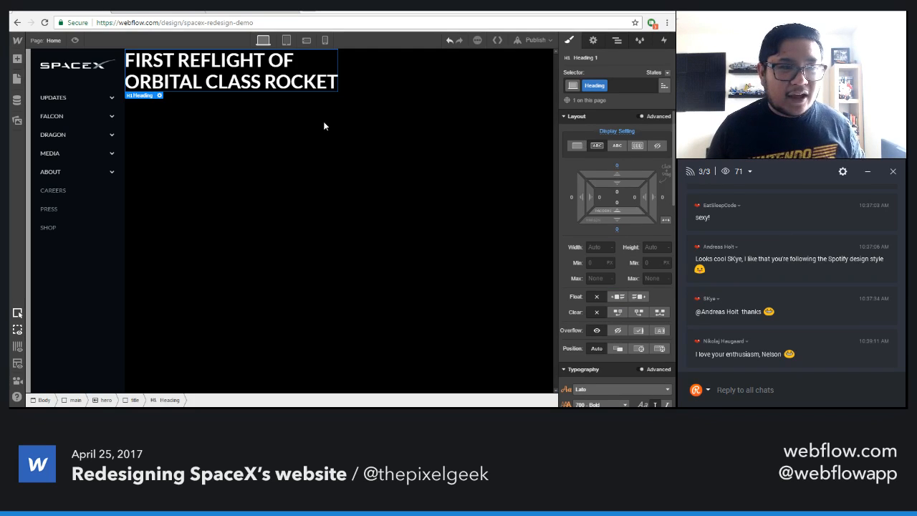
pyautogui.click(298, 82)
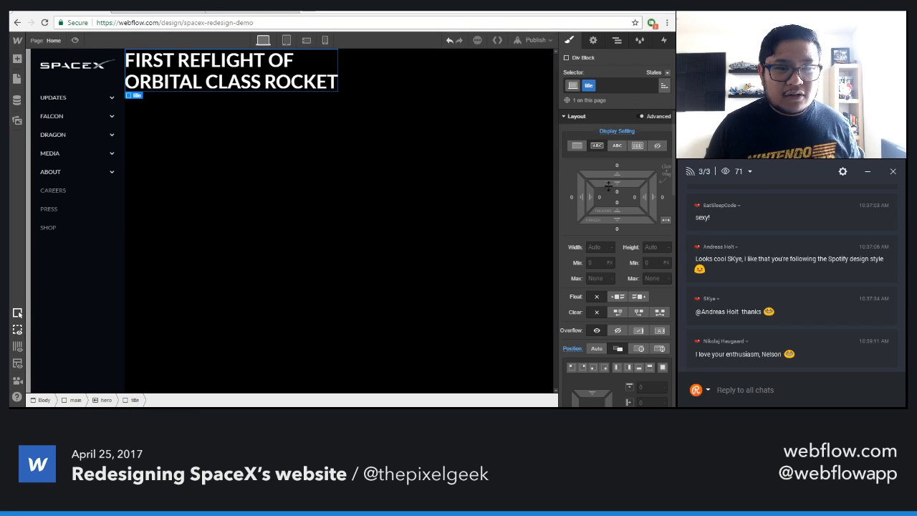
pyautogui.moveTo(616, 184); pyautogui.dragTo(619, 194)
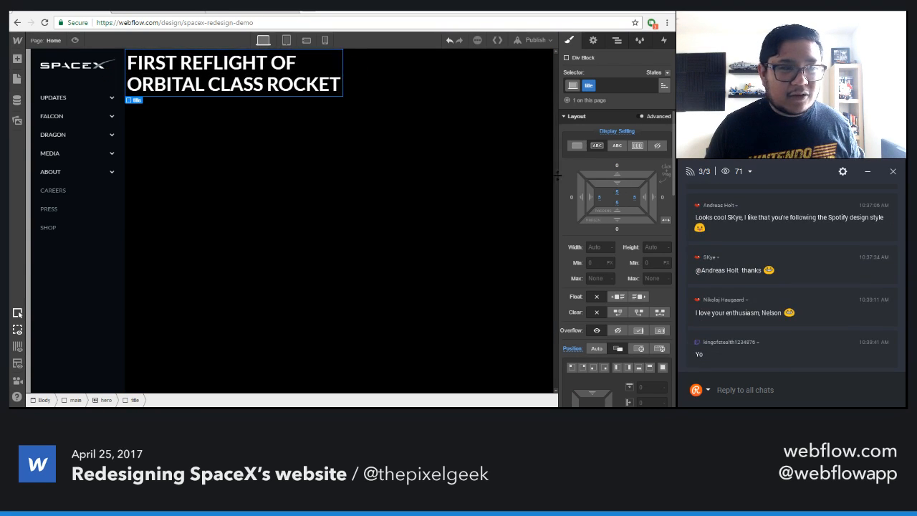
# - Insert a div block inside the title block above the heading and give it the class "overlay"
pyautogui.click(616, 41)
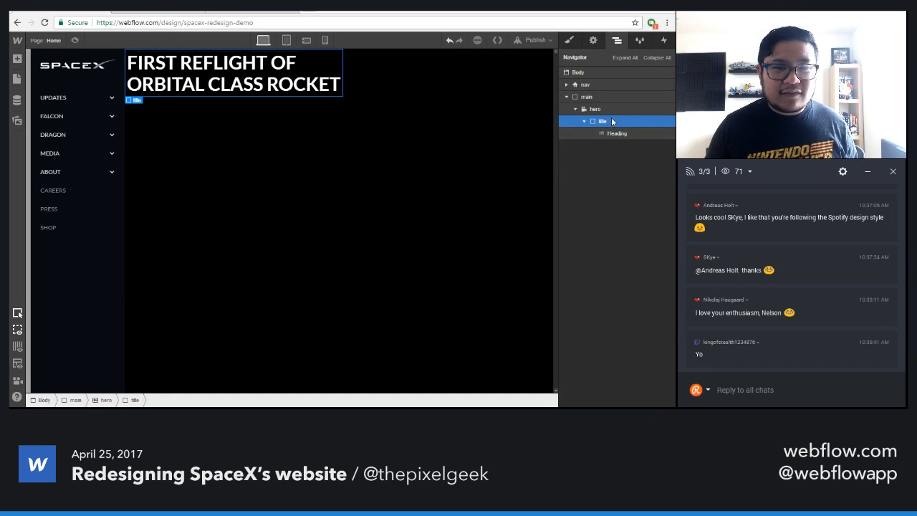
pyautogui.press('a')
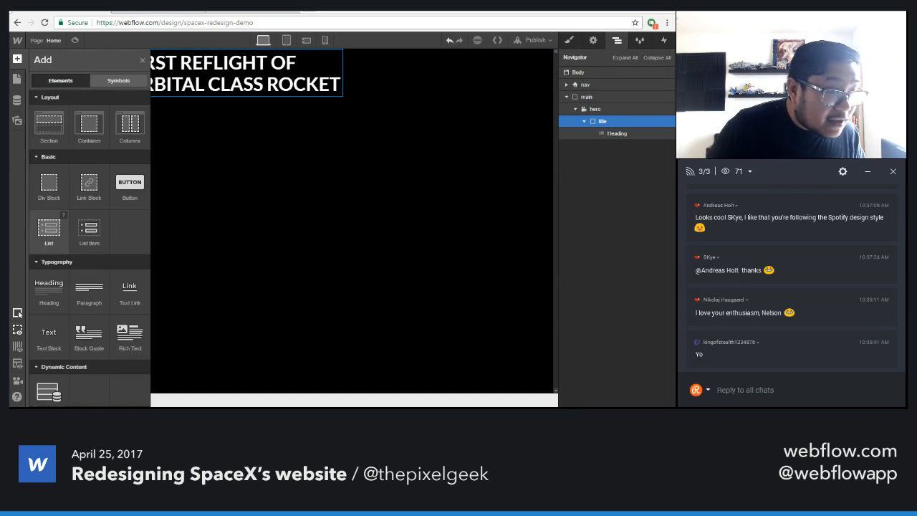
pyautogui.moveTo(49, 185); pyautogui.dragTo(609, 133)
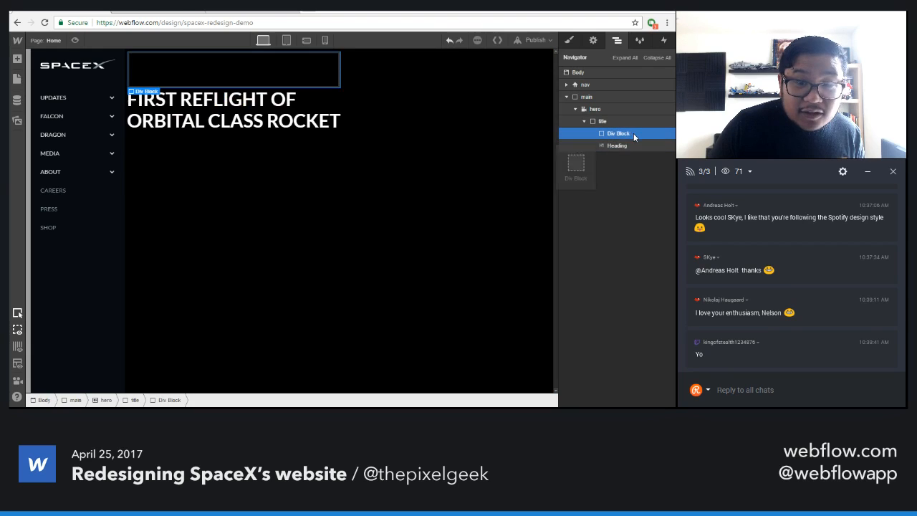
pyautogui.click(569, 41)
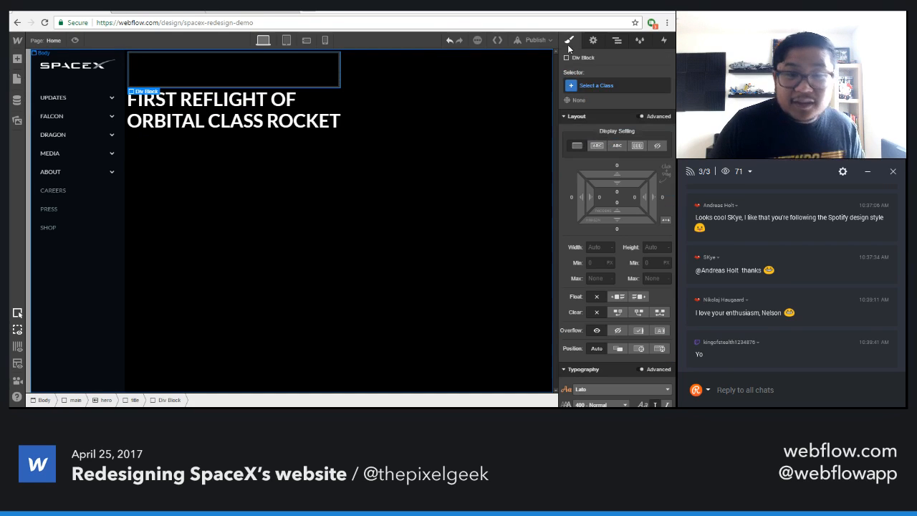
pyautogui.click(604, 85)
pyautogui.write('overlay')
pyautogui.press('Return')
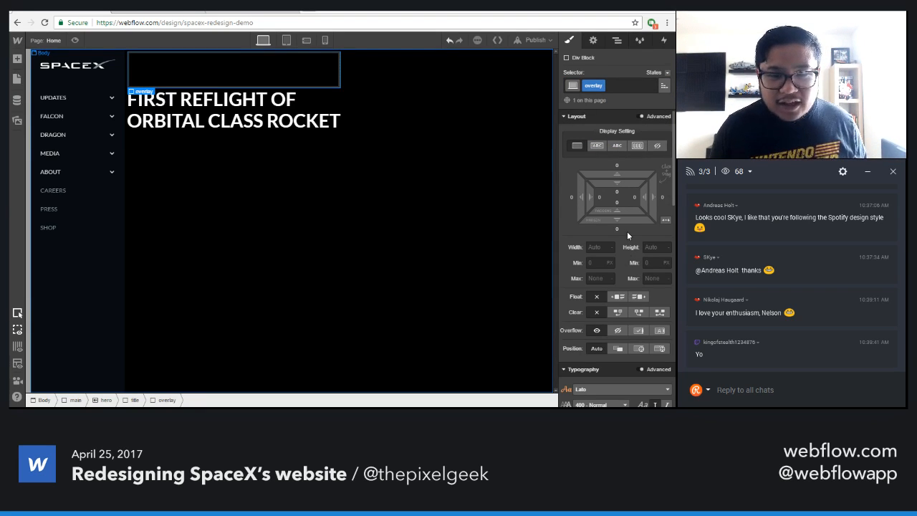
# - Position the overlay absolutely with the full preset, covering the title block, and set its z-index to 1
pyautogui.click(642, 348)
pyautogui.scroll(-1, 645, 326)
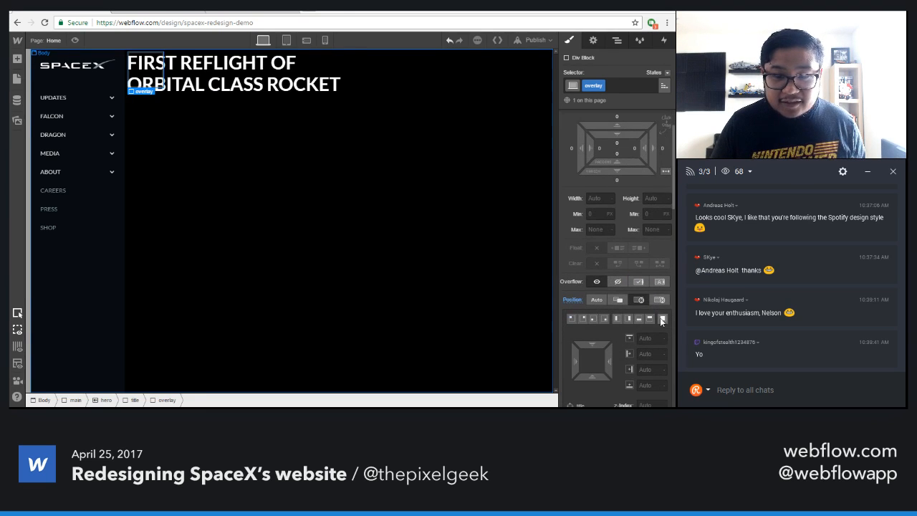
pyautogui.click(662, 320)
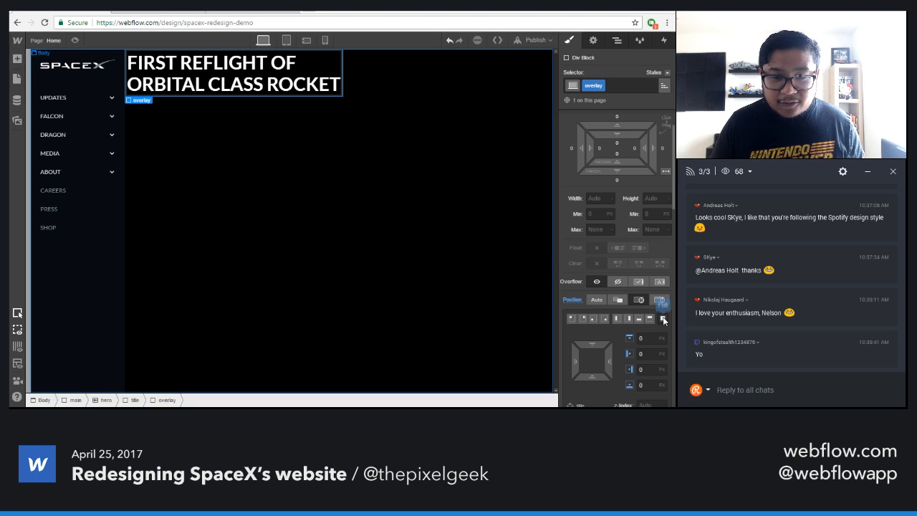
pyautogui.scroll(-2, 664, 320)
pyautogui.click(644, 258)
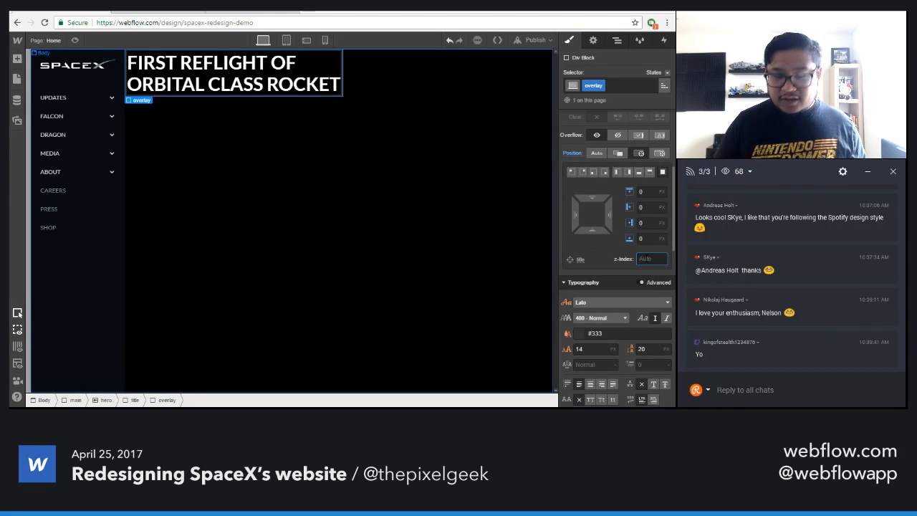
pyautogui.write('1')
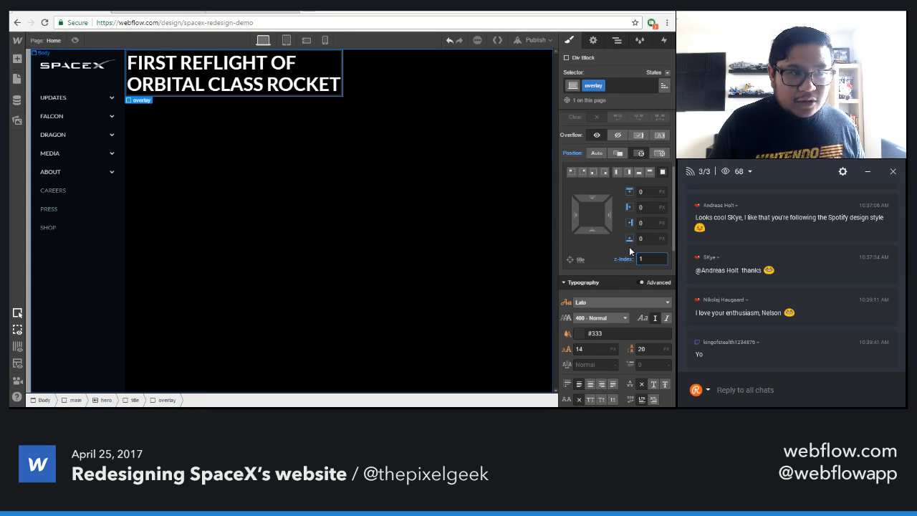
# - Set the overlay's background color to white
pyautogui.scroll(-5, 629, 249)
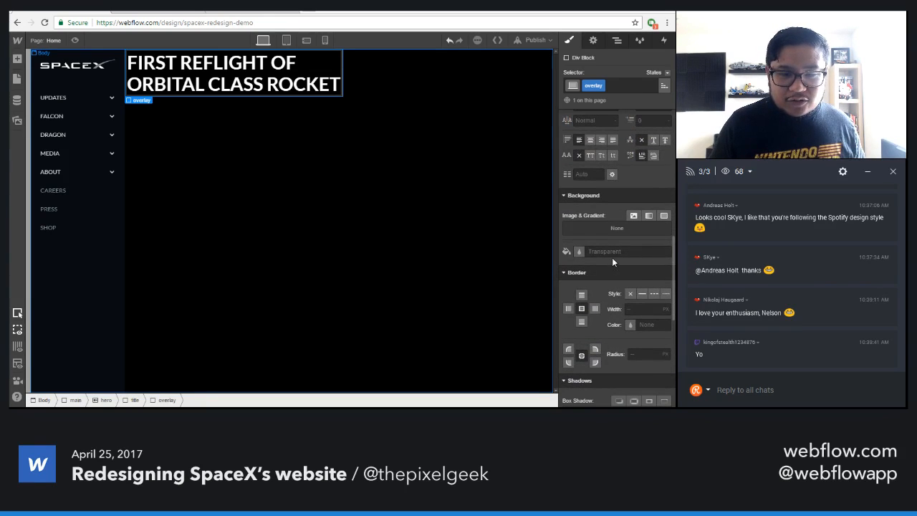
pyautogui.click(613, 251)
pyautogui.write('white')
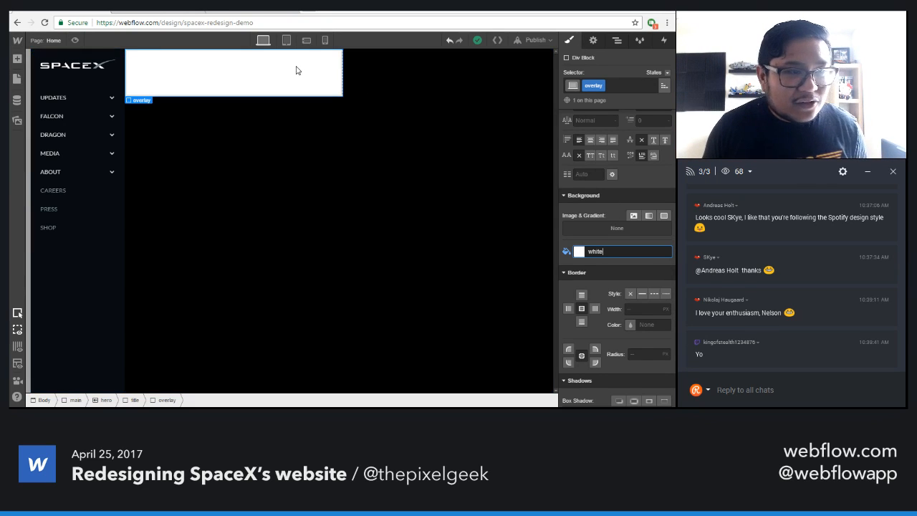
# - Delete all existing interactions: button corners, button hover, overlay, hide text and load text
pyautogui.scroll(5, 603, 257)
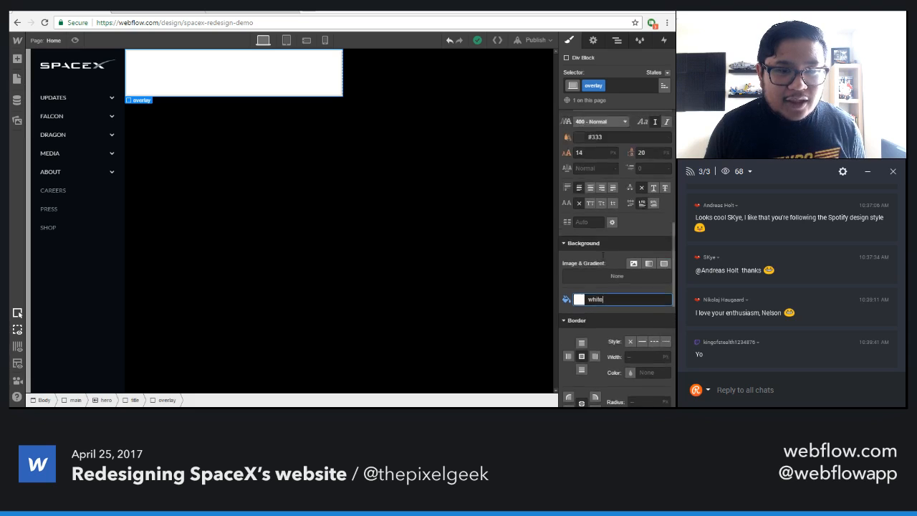
pyautogui.click(663, 43)
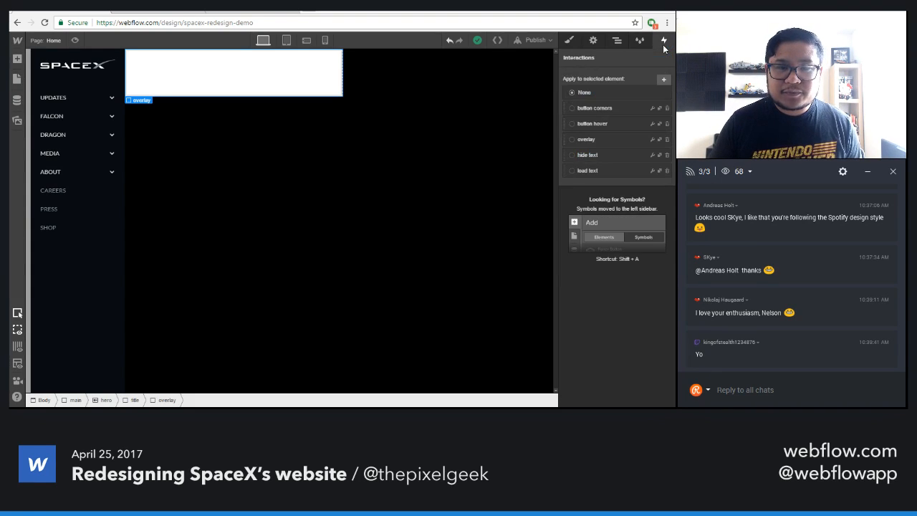
pyautogui.click(667, 109)
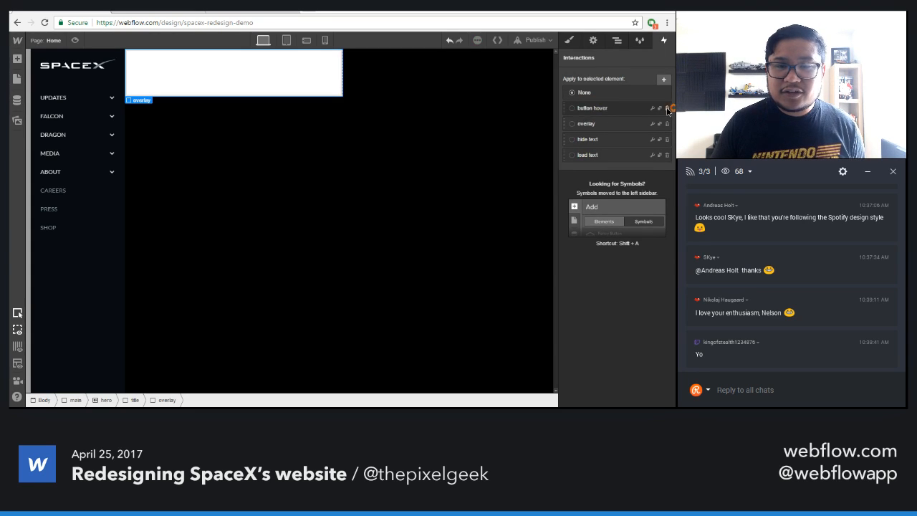
pyautogui.click(666, 108)
pyautogui.click(667, 109)
pyautogui.click(667, 109)
pyautogui.click(667, 109)
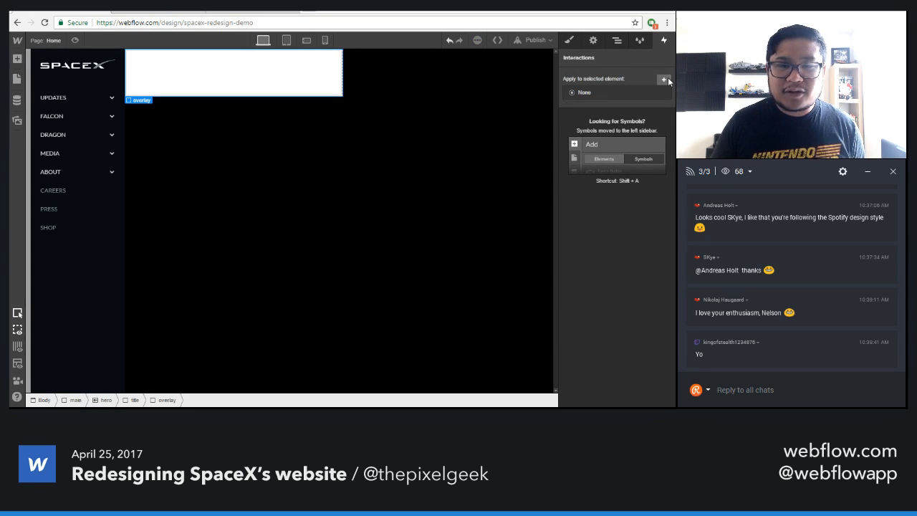
# - Create an interaction named "overlay" for the overlay block, with an initial appearance moved -100% on the X axis
pyautogui.click(663, 79)
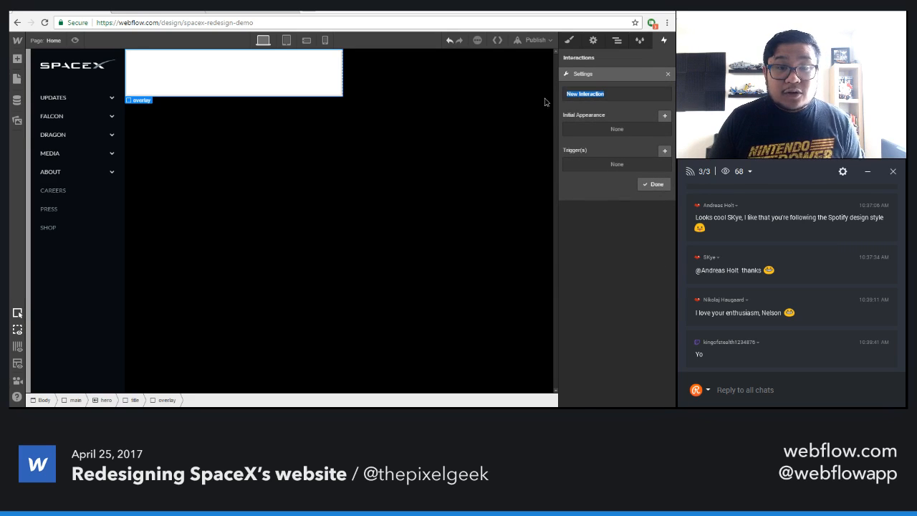
pyautogui.write('overlay')
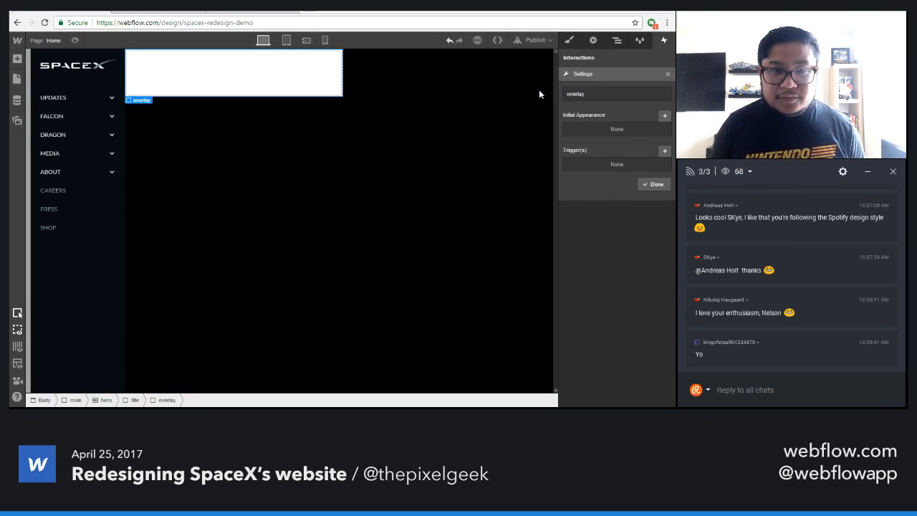
pyautogui.click(665, 116)
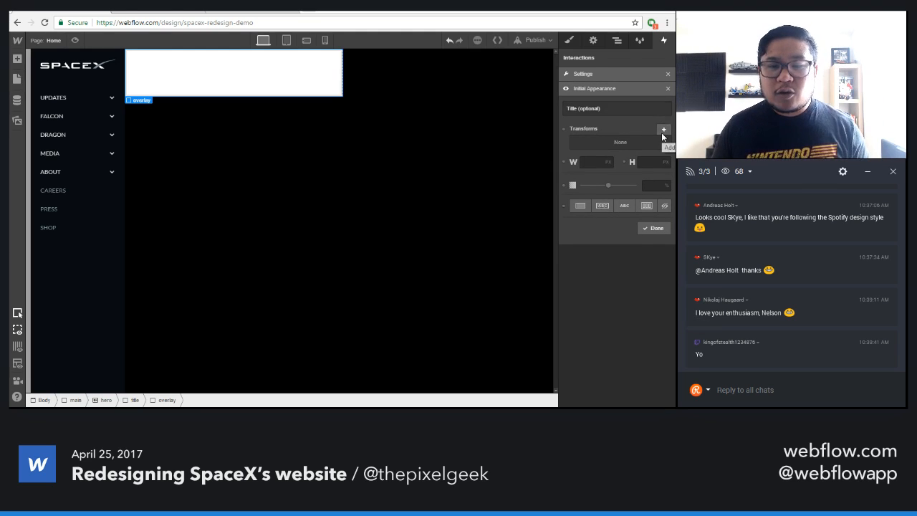
pyautogui.click(662, 130)
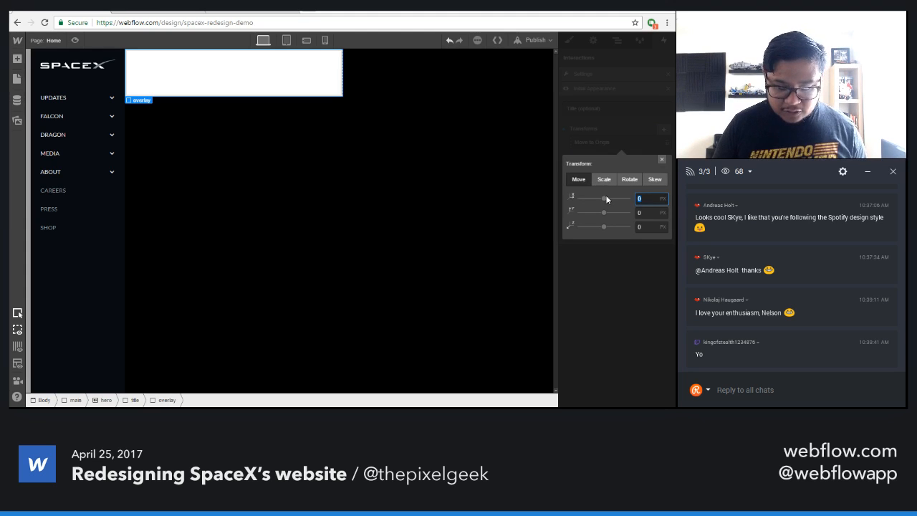
pyautogui.write('-10%')
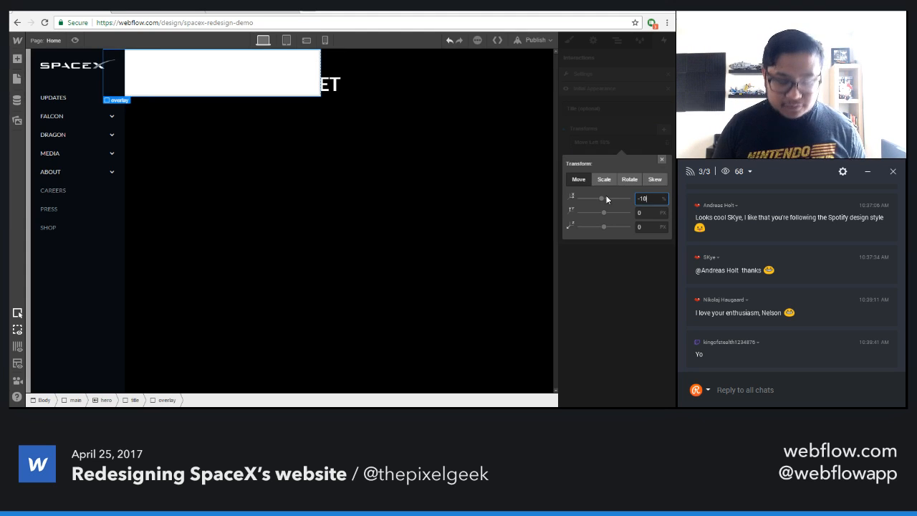
pyautogui.write('0')
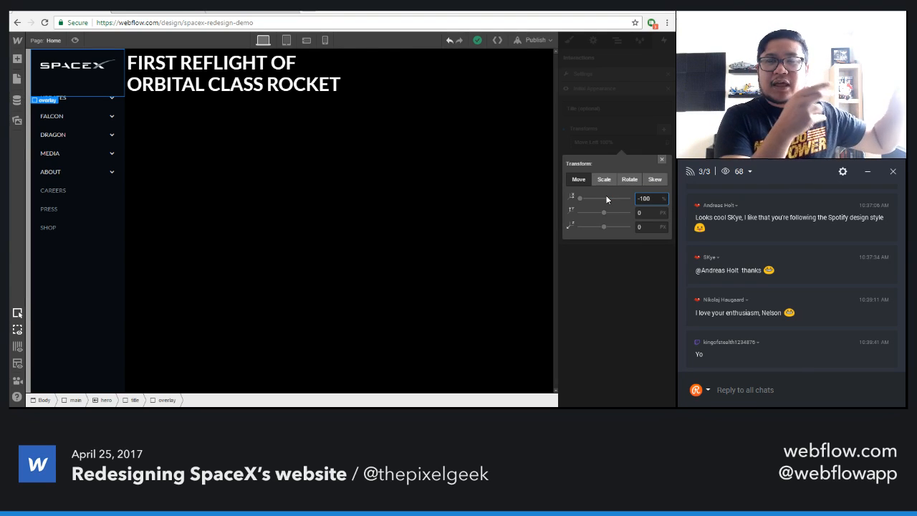
pyautogui.click(630, 142)
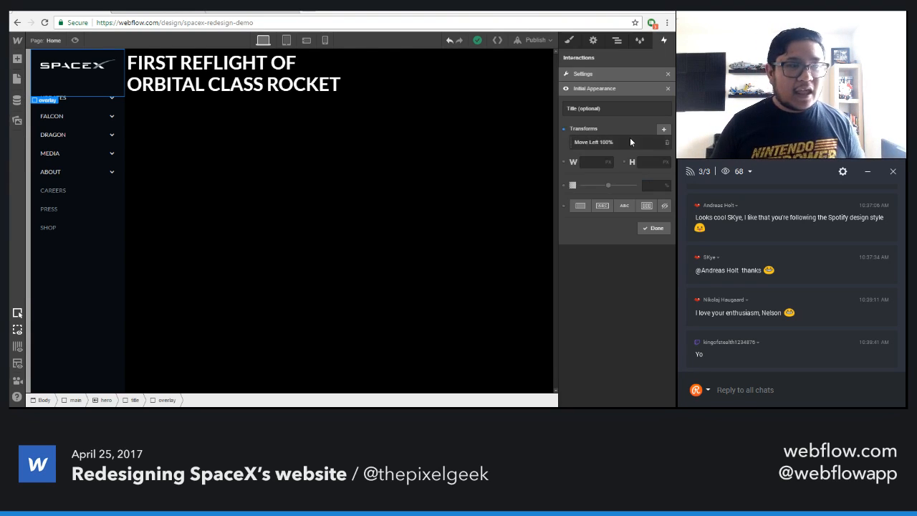
pyautogui.click(654, 228)
pyautogui.click(654, 186)
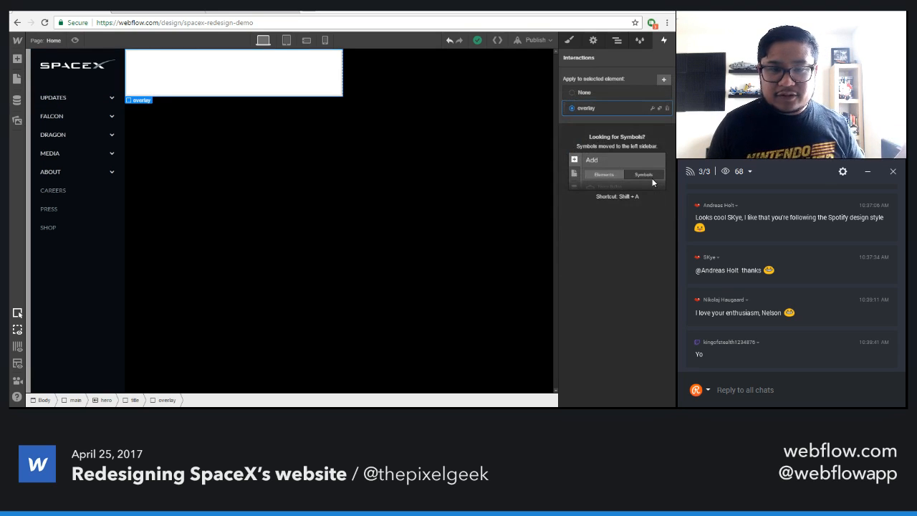
# - Set the title block's overflow to hidden
pyautogui.click(618, 41)
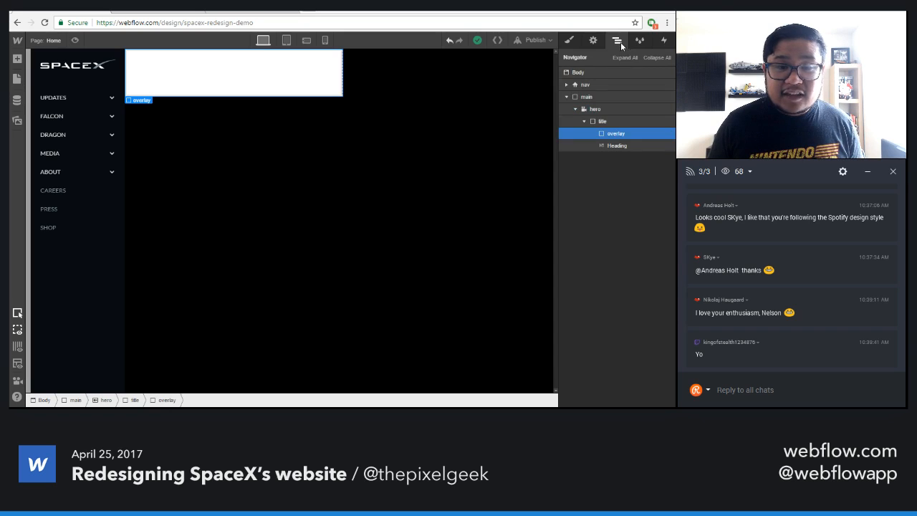
pyautogui.click(625, 119)
pyautogui.click(571, 42)
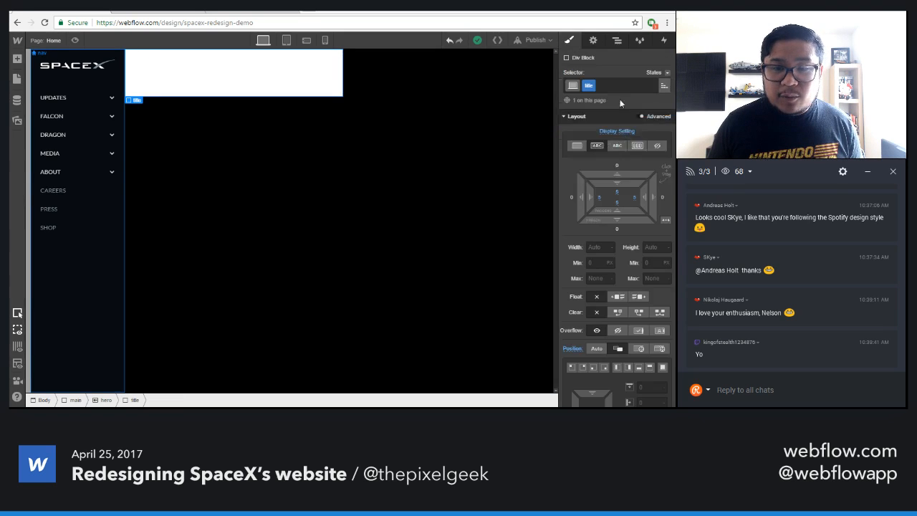
pyautogui.click(620, 329)
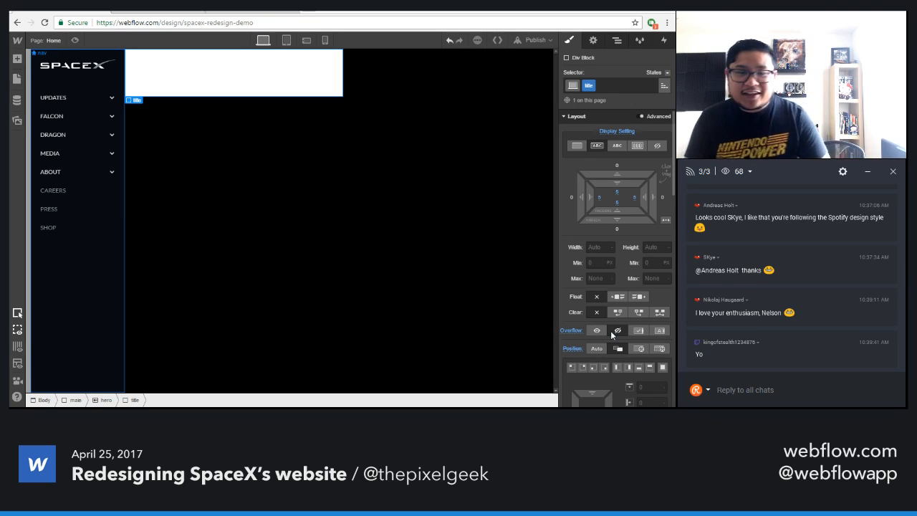
# - Add a Load trigger to the overlay block's interaction, with a first step that waits 250 ms
pyautogui.click(615, 42)
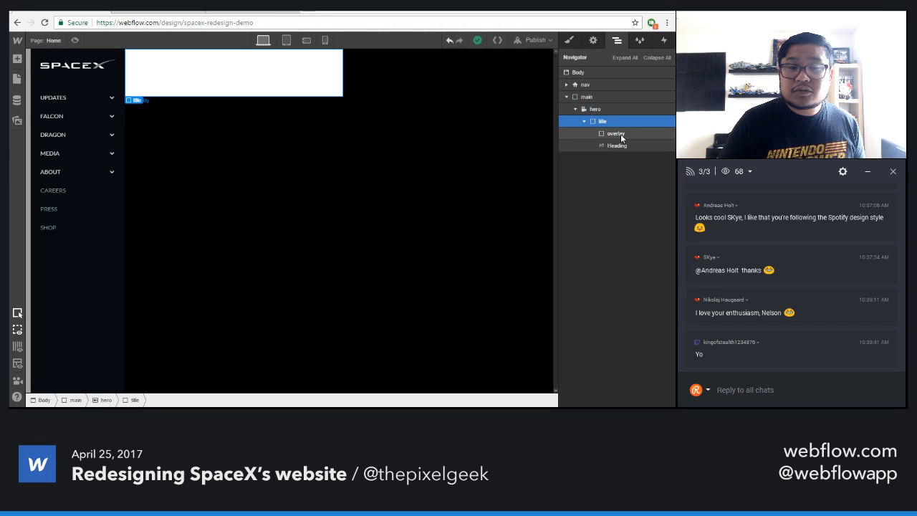
pyautogui.click(618, 134)
pyautogui.click(664, 42)
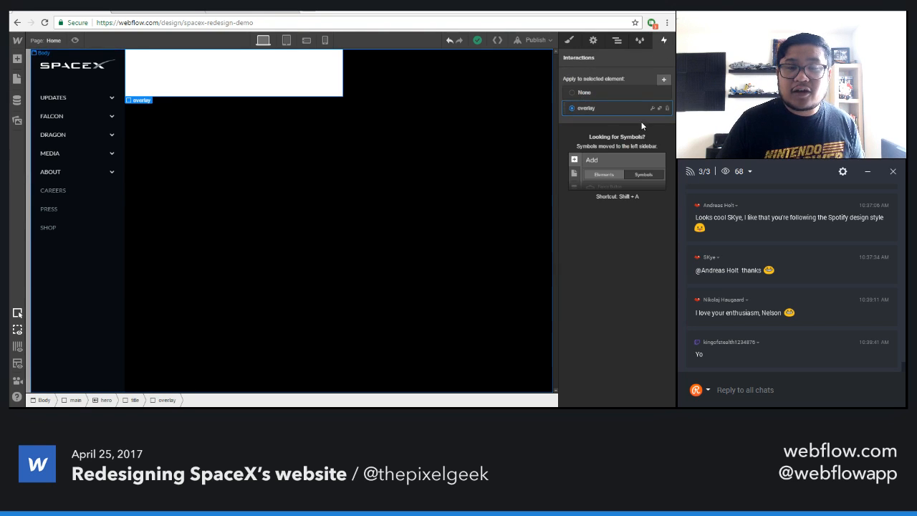
pyautogui.click(653, 109)
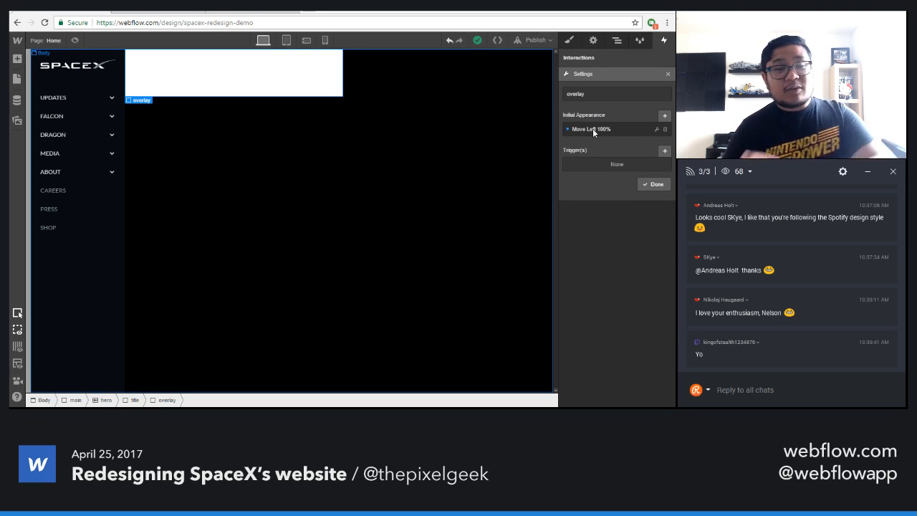
pyautogui.click(664, 153)
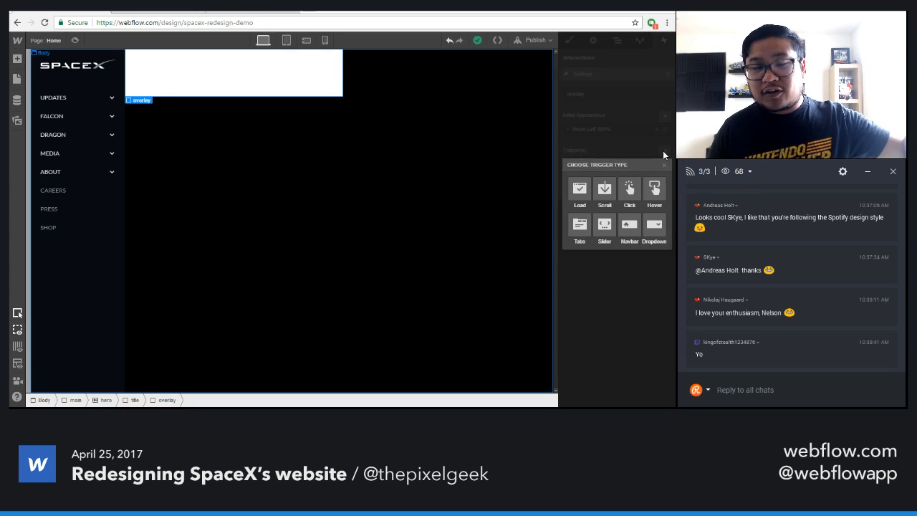
pyautogui.click(582, 188)
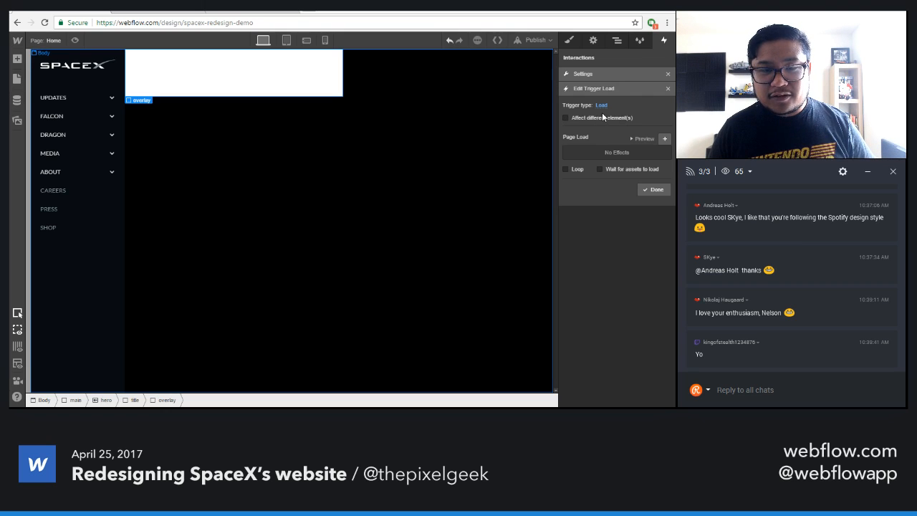
pyautogui.click(664, 138)
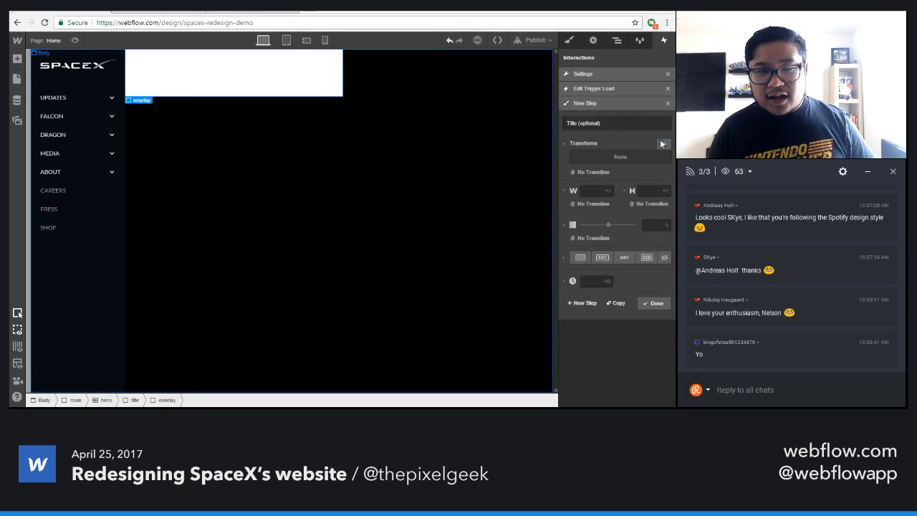
pyautogui.click(584, 283)
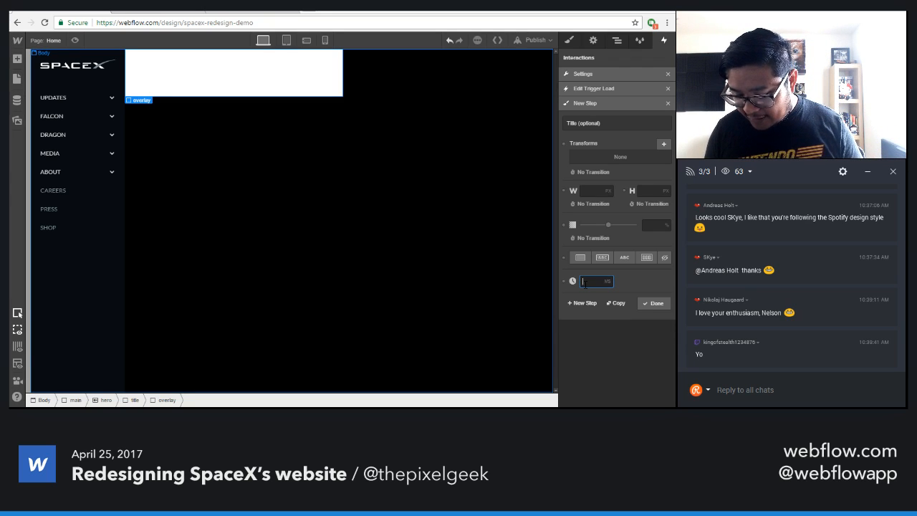
pyautogui.write('250')
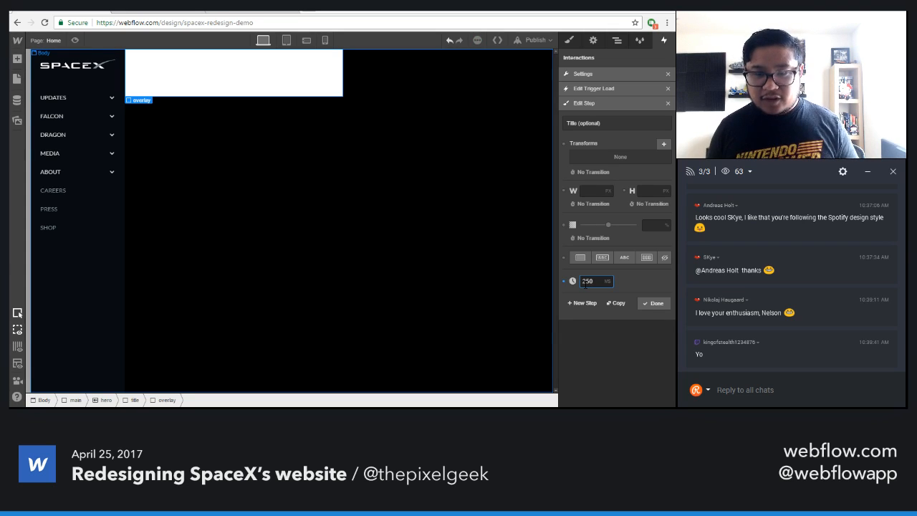
# - Add a second page-load step that moves the overlay to its origin, with X set to 0 px
pyautogui.click(584, 302)
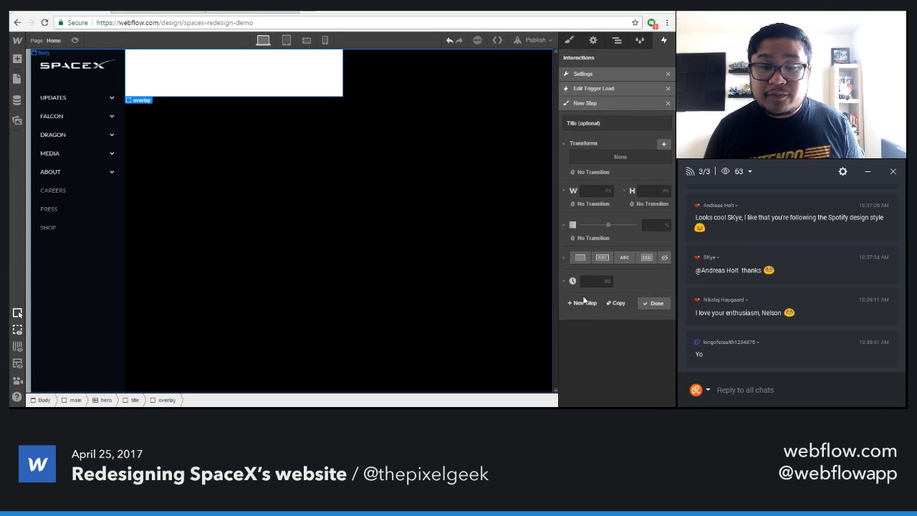
pyautogui.click(664, 143)
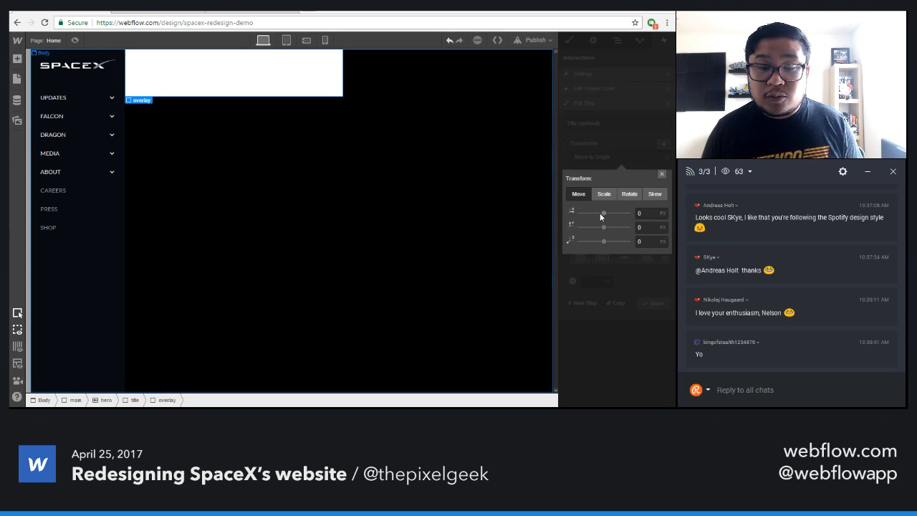
pyautogui.moveTo(648, 213); pyautogui.dragTo(614, 214)
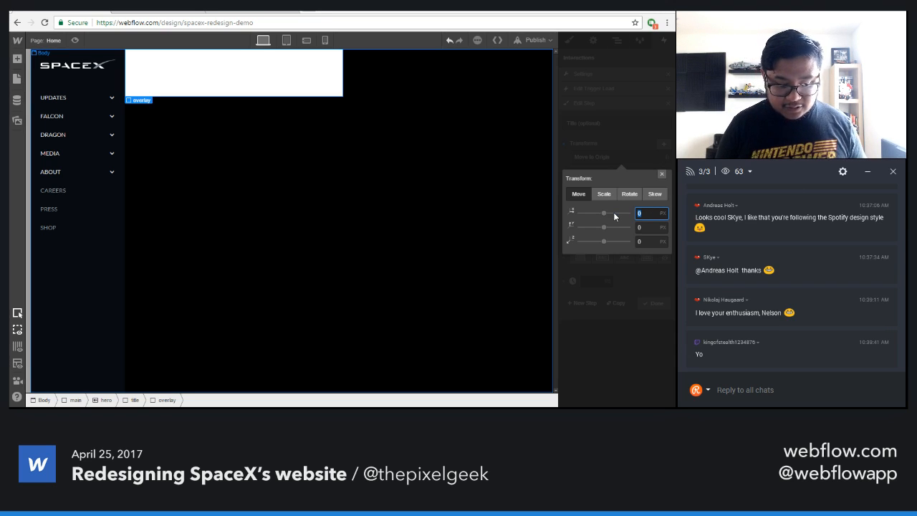
pyautogui.write('100')
pyautogui.press('BackSpace')
pyautogui.press('BackSpace')
pyautogui.press('BackSpace')
pyautogui.write('0')
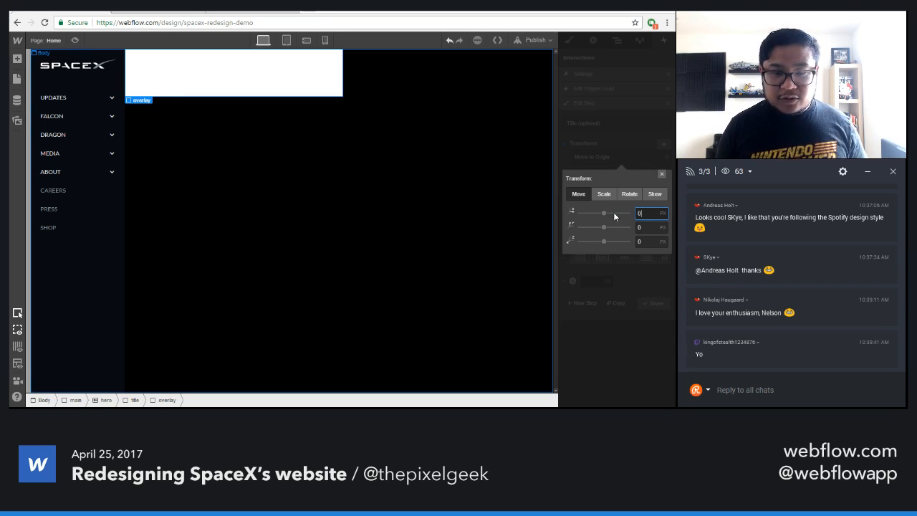
pyautogui.moveTo(604, 213); pyautogui.dragTo(566, 214)
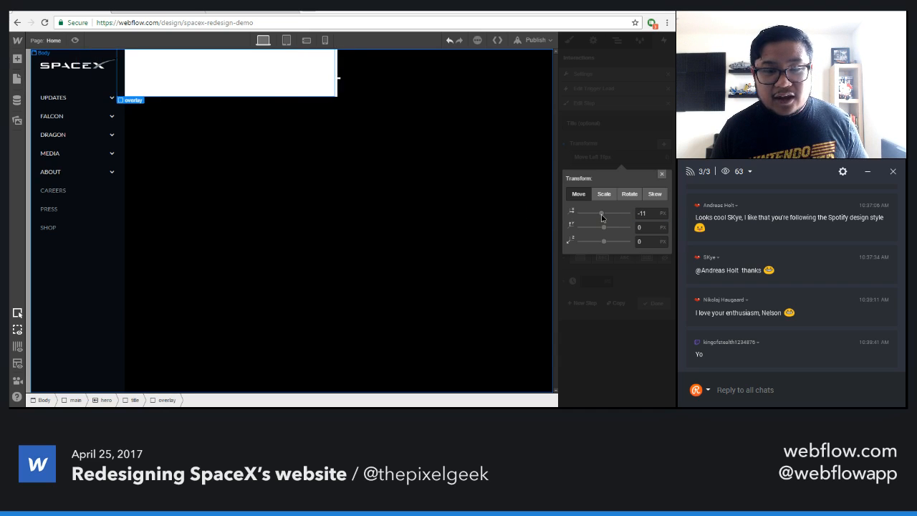
pyautogui.click(604, 214)
pyautogui.write('0')
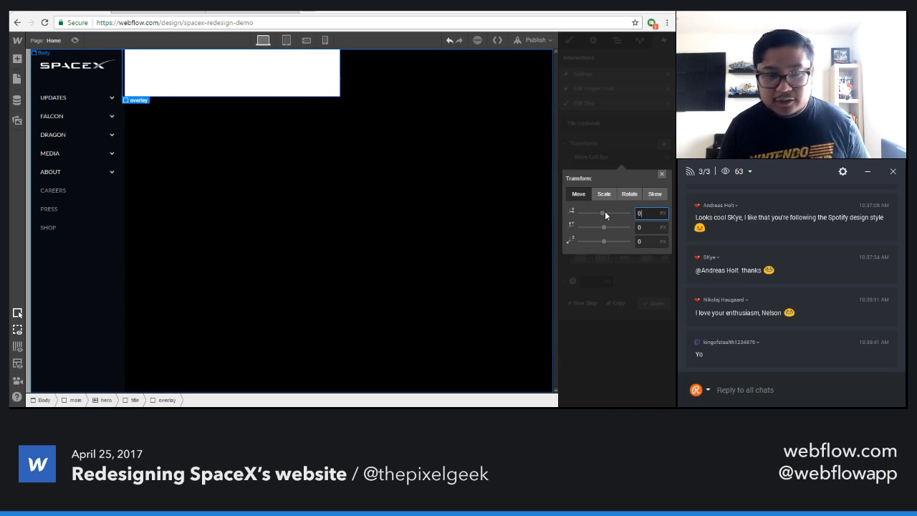
pyautogui.press('Return')
pyautogui.click(630, 156)
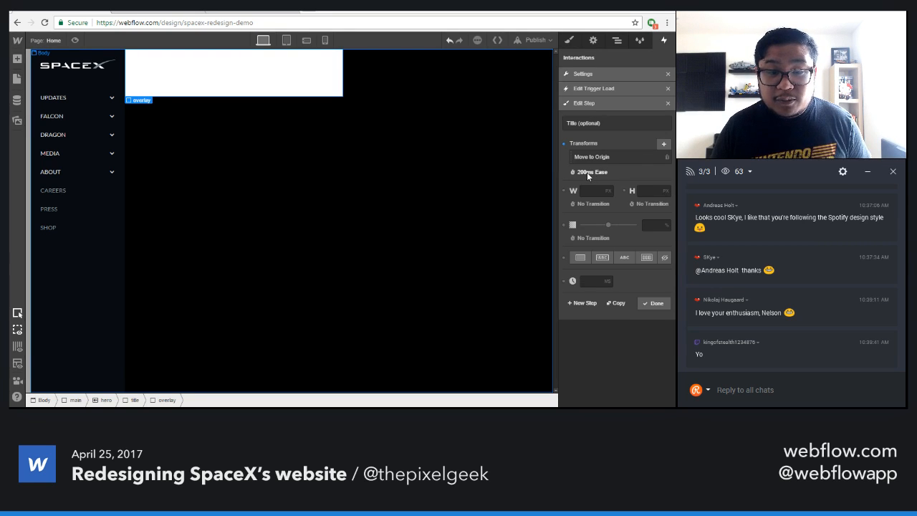
# - Add a third page-load step that waits 50 ms
pyautogui.click(584, 303)
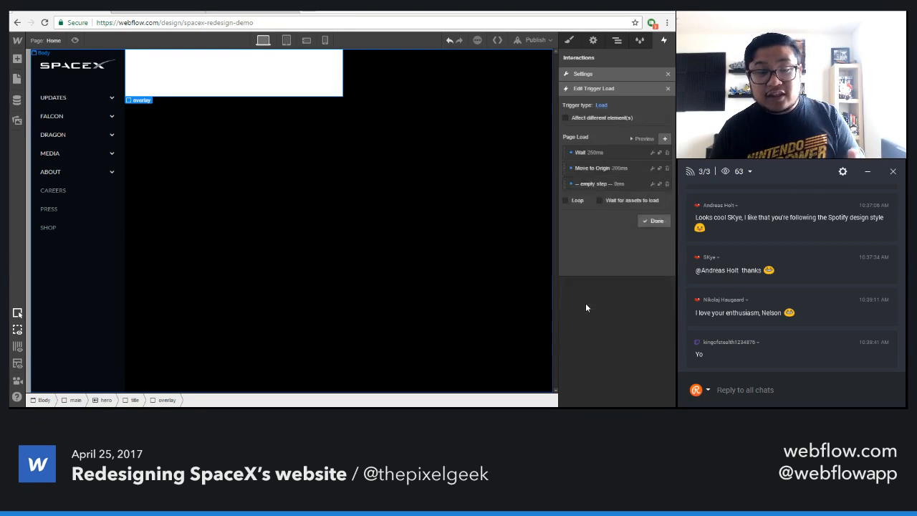
pyautogui.click(595, 280)
pyautogui.write('50')
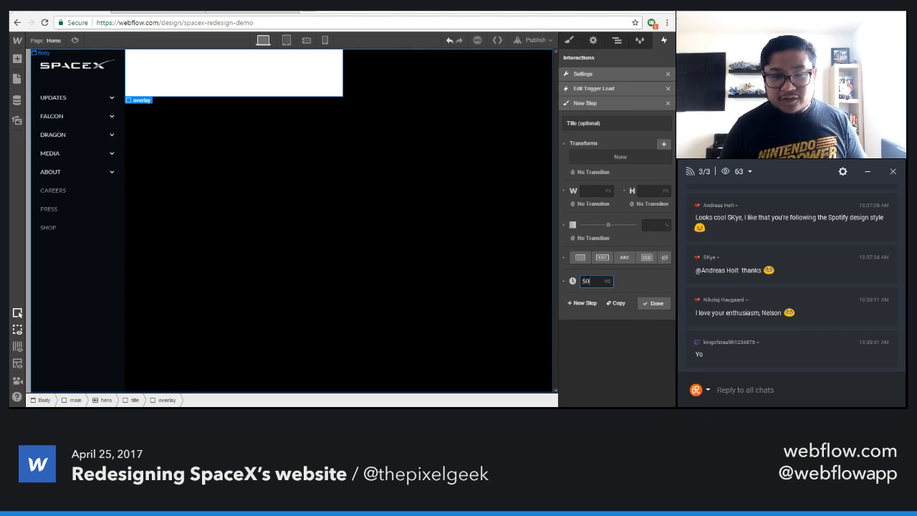
# - Add a fourth page-load step that moves the overlay 100% on the X axis
pyautogui.click(588, 303)
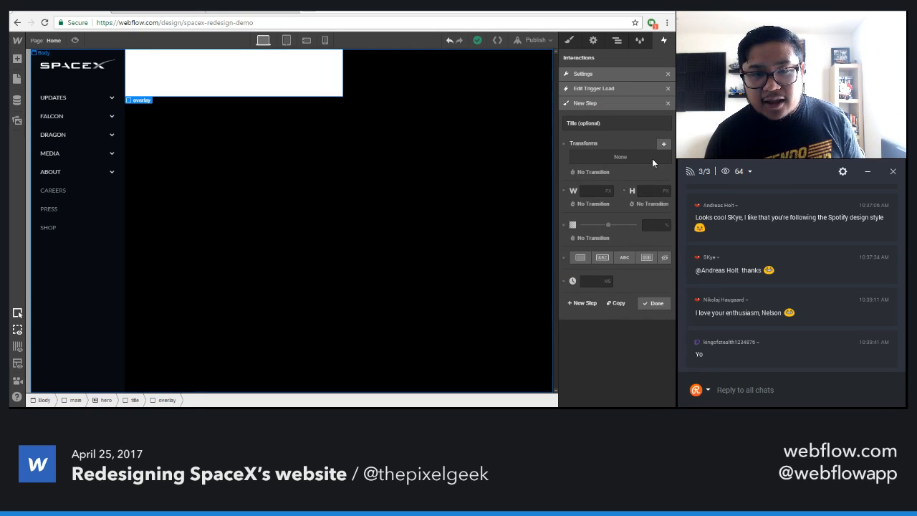
pyautogui.click(663, 144)
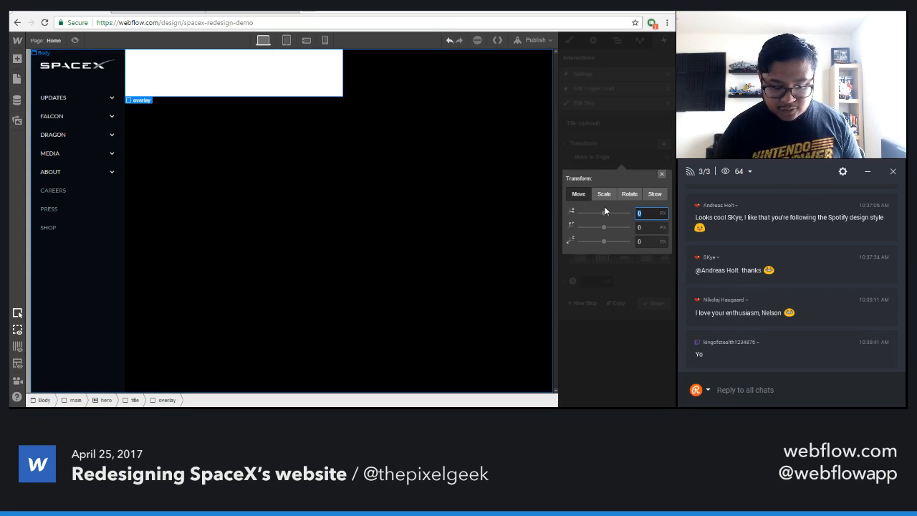
pyautogui.write('100%')
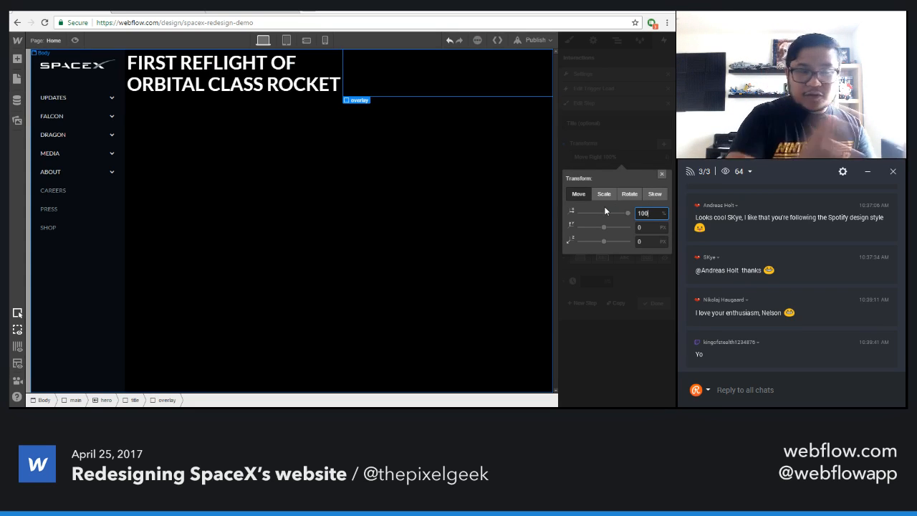
# - Add a fifth page-load step that sets the overlay's display to none
pyautogui.click(624, 146)
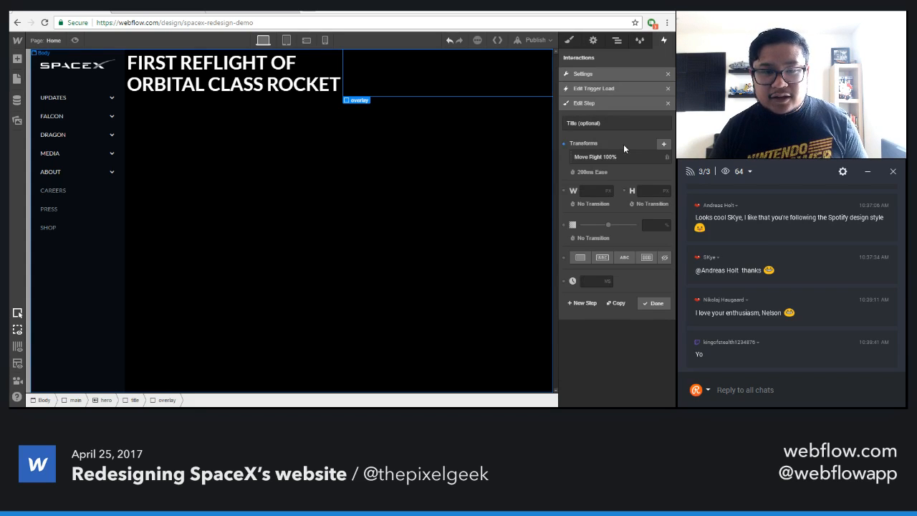
pyautogui.click(585, 302)
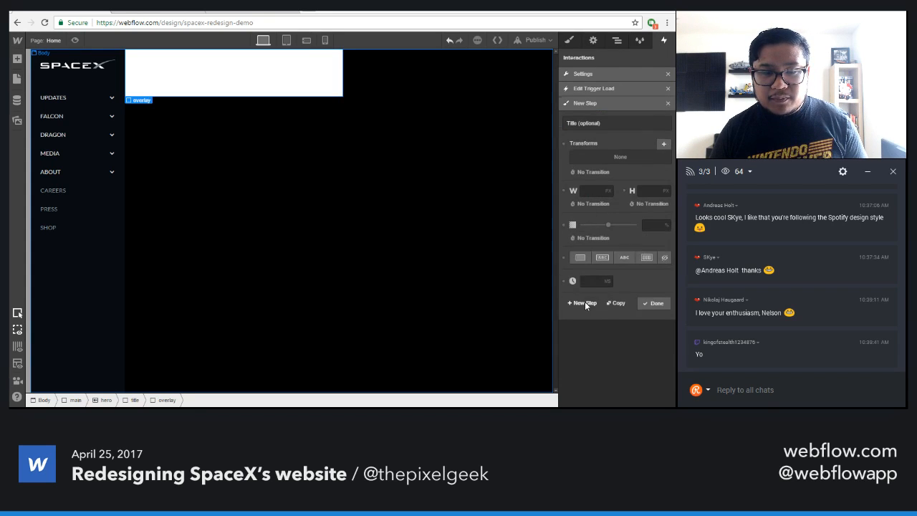
pyautogui.click(664, 258)
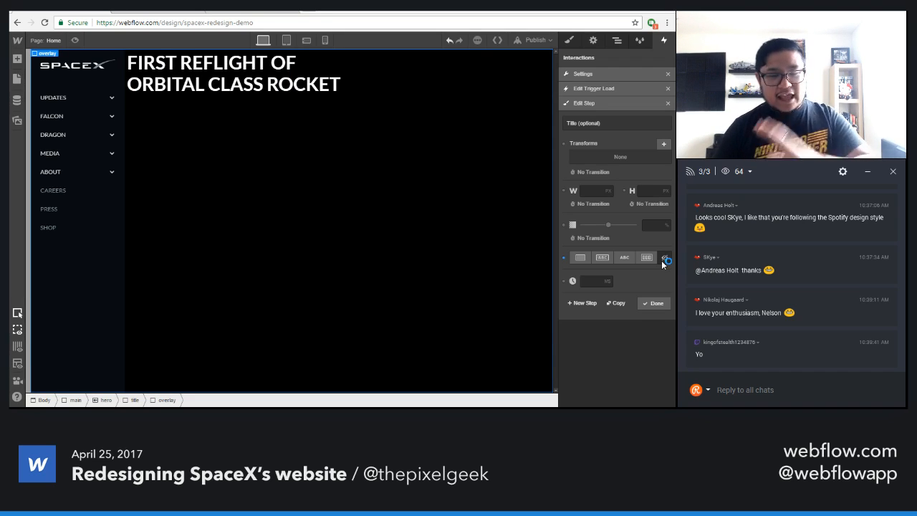
pyautogui.click(656, 303)
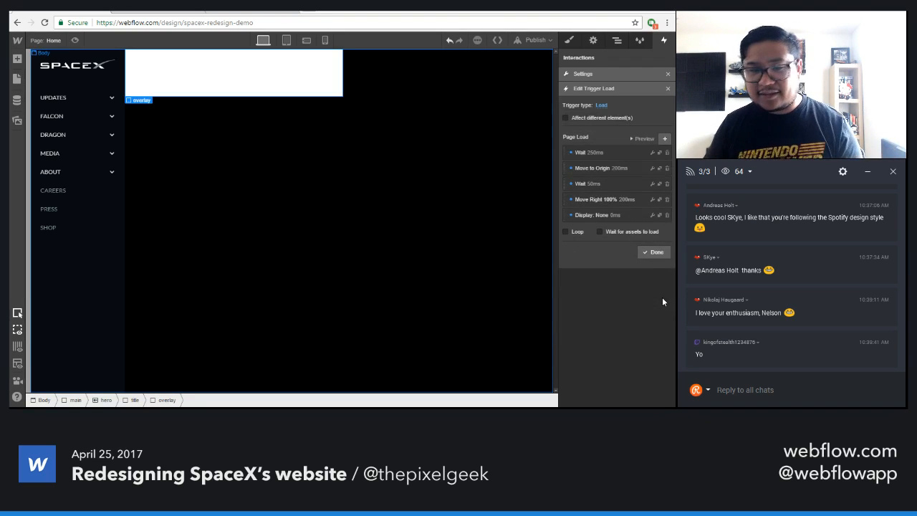
# - Preview the overlay's page-load animation and finish editing its interaction
pyautogui.click(642, 138)
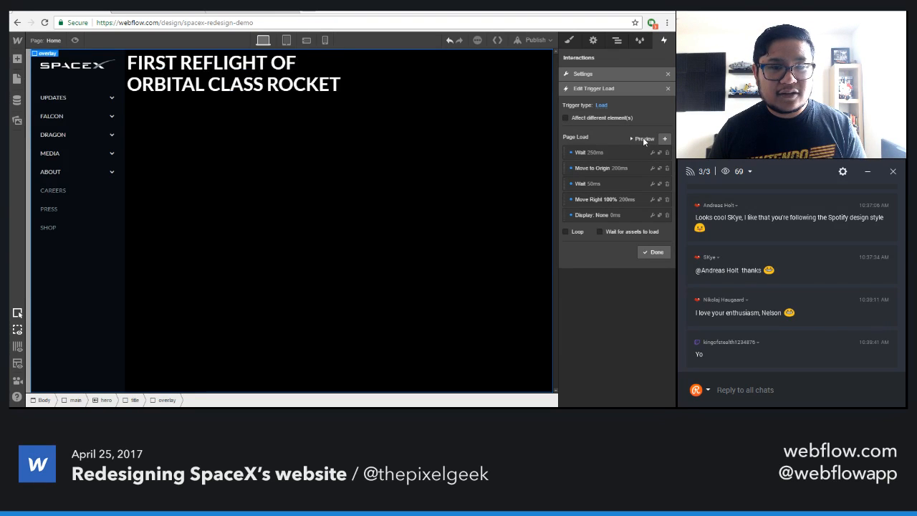
pyautogui.click(643, 138)
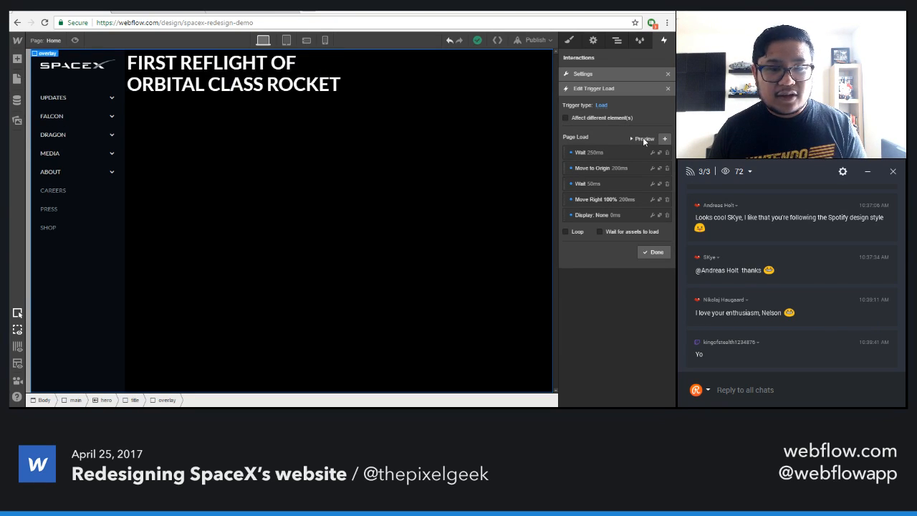
pyautogui.click(654, 253)
pyautogui.click(654, 184)
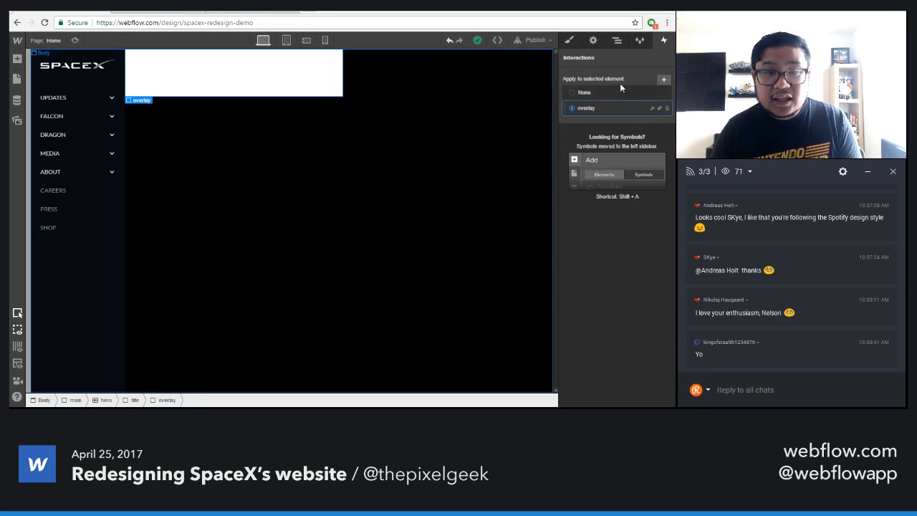
# - Create a new interaction named "title text" for the heading inside the title block
pyautogui.click(617, 41)
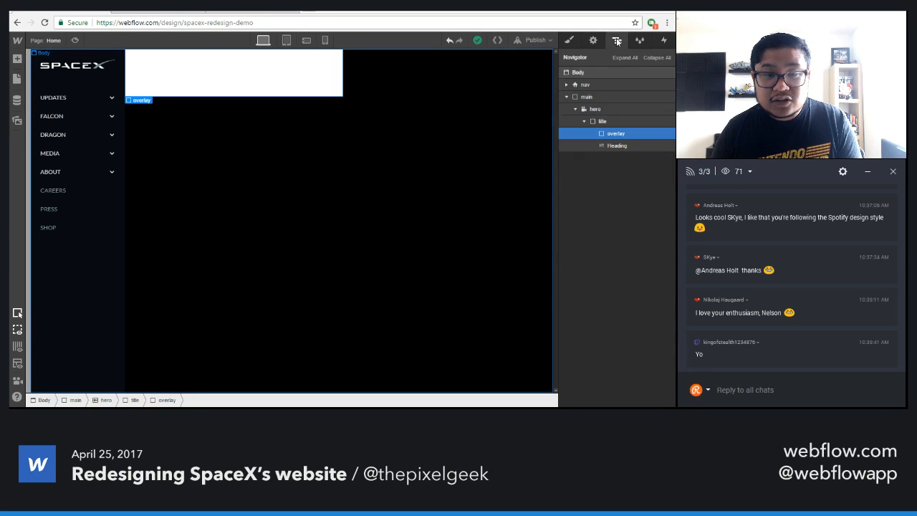
pyautogui.click(616, 145)
pyautogui.click(662, 43)
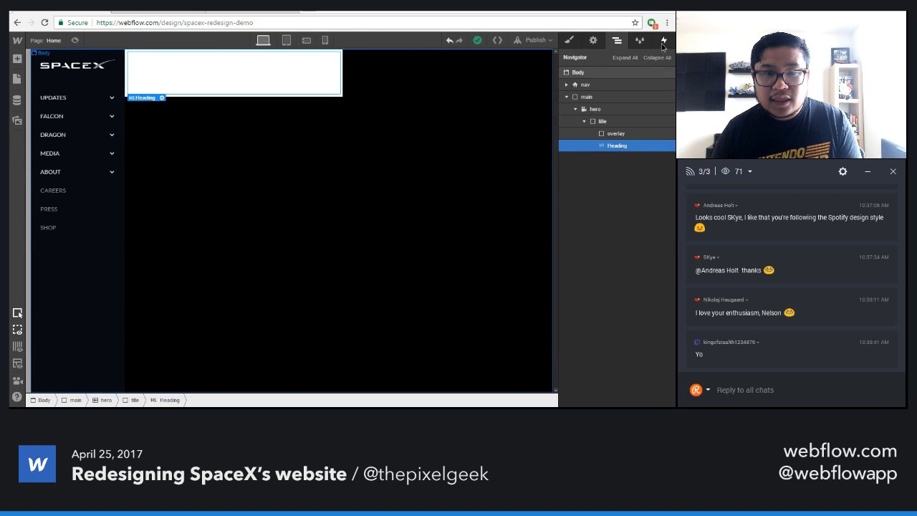
pyautogui.click(661, 73)
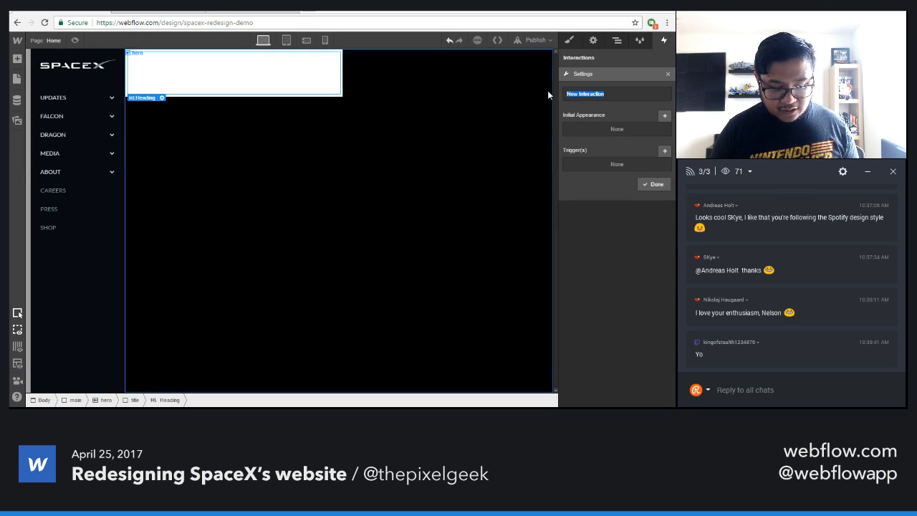
pyautogui.write('title text')
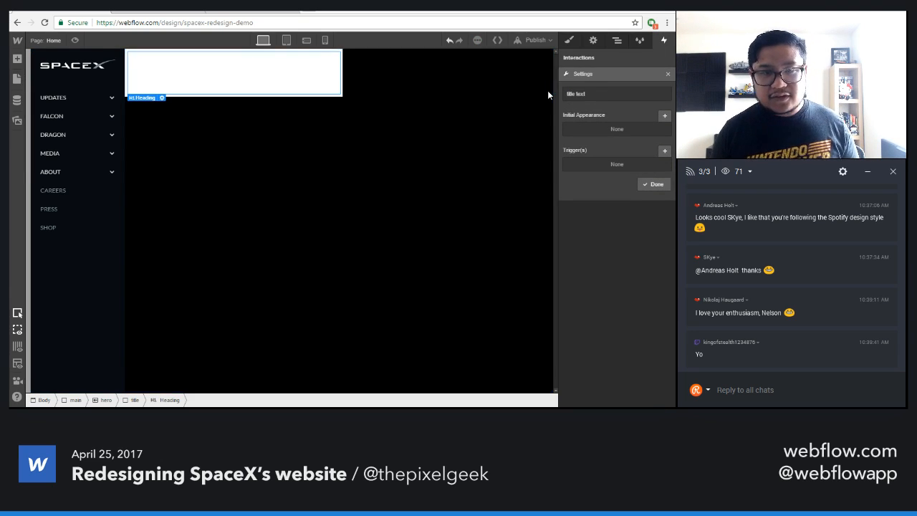
# - Set the title text interaction's initial appearance to 0% opacity, with no display override
pyautogui.click(664, 114)
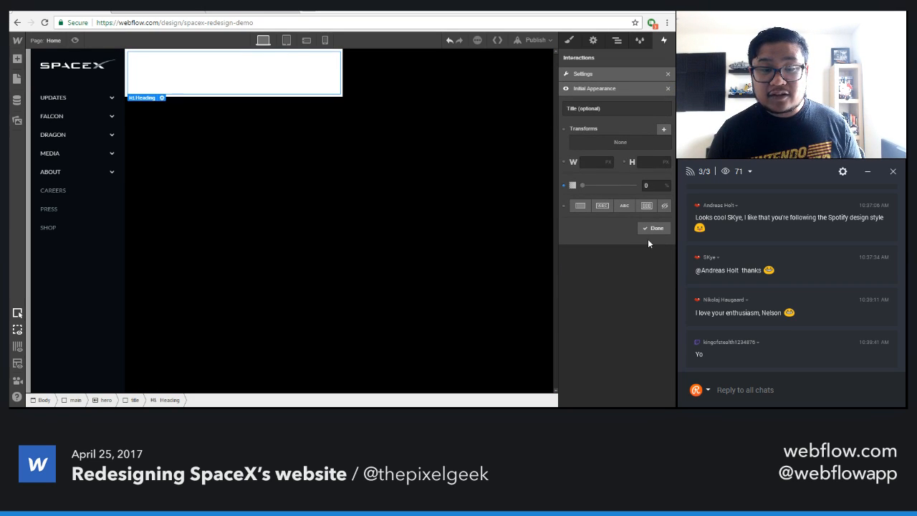
pyautogui.click(663, 207)
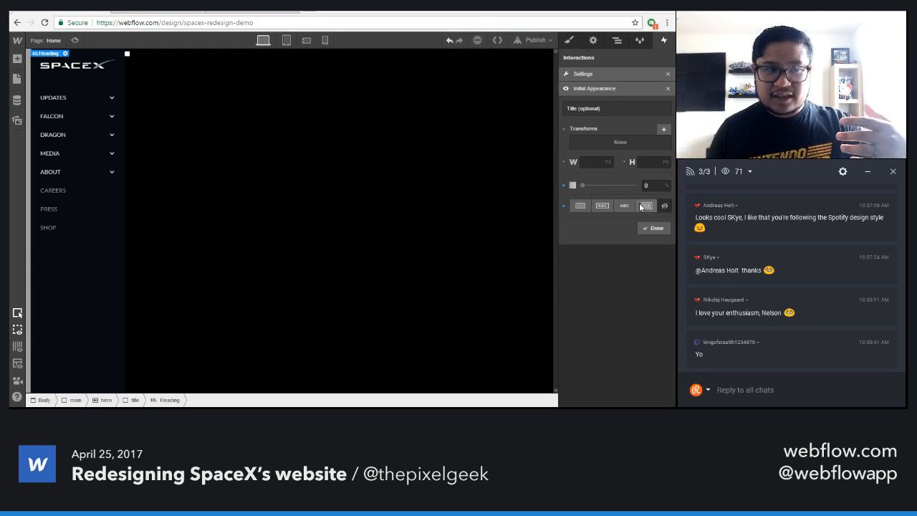
pyautogui.click(563, 207)
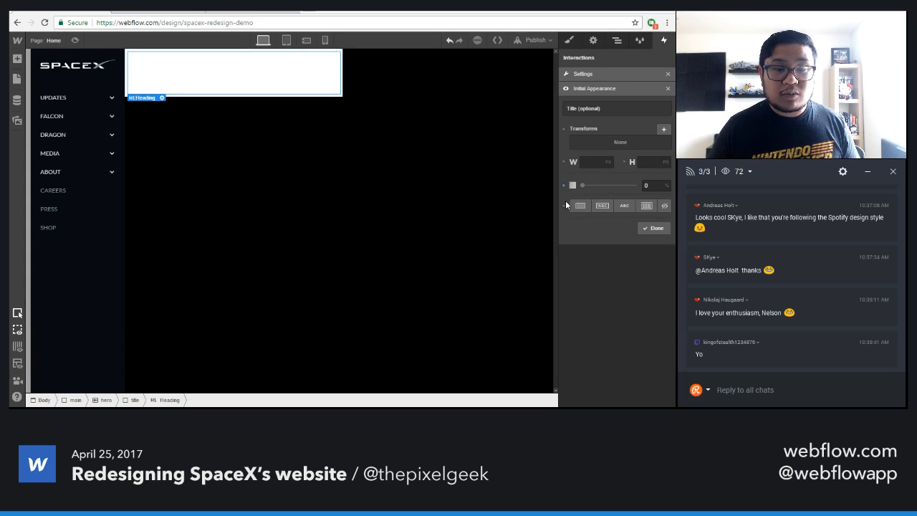
pyautogui.click(648, 229)
# - Add a Load trigger to the title text interaction, with a first step that waits 450 ms
pyautogui.click(665, 150)
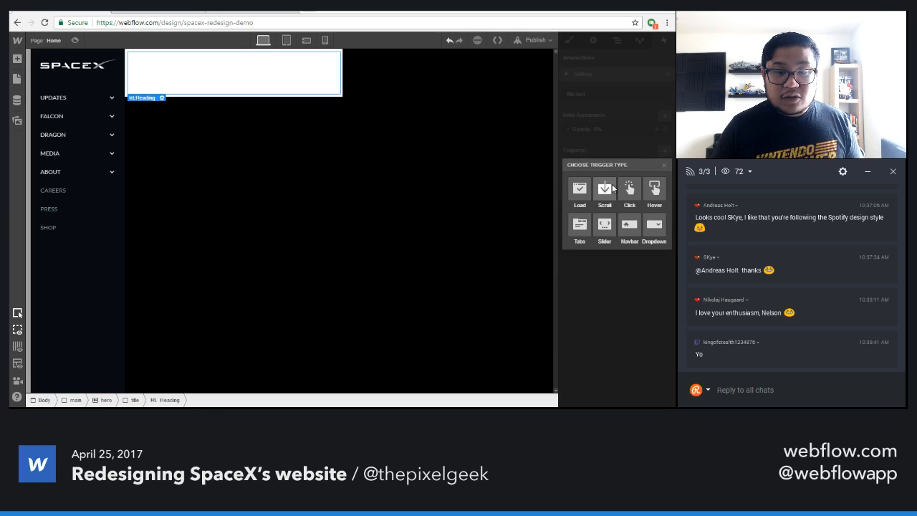
pyautogui.click(580, 202)
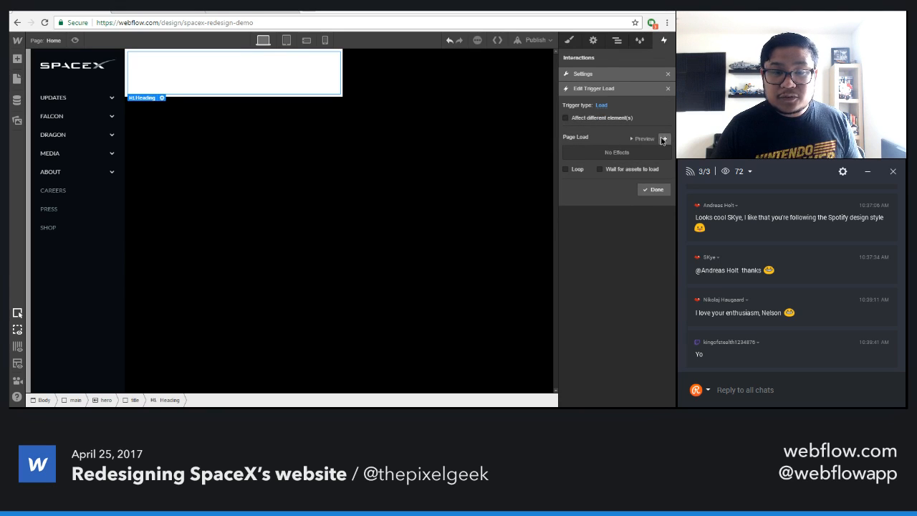
pyautogui.click(663, 139)
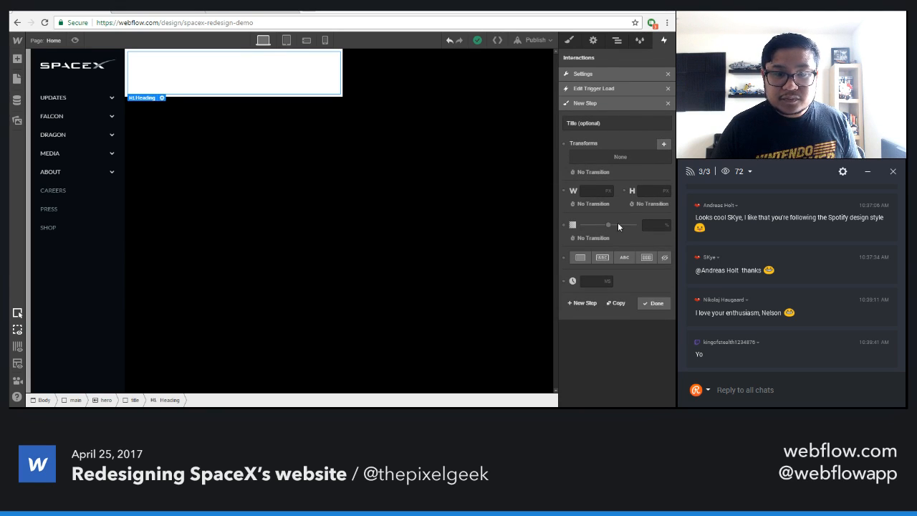
pyautogui.click(592, 280)
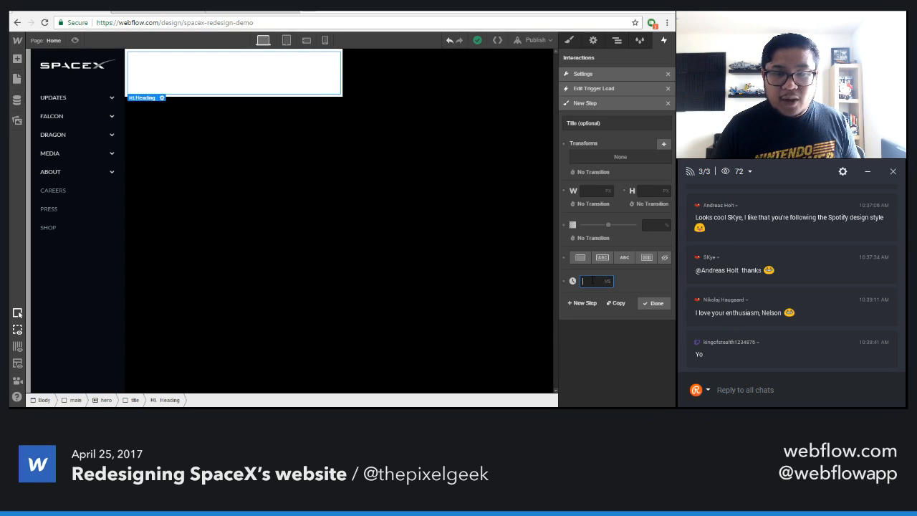
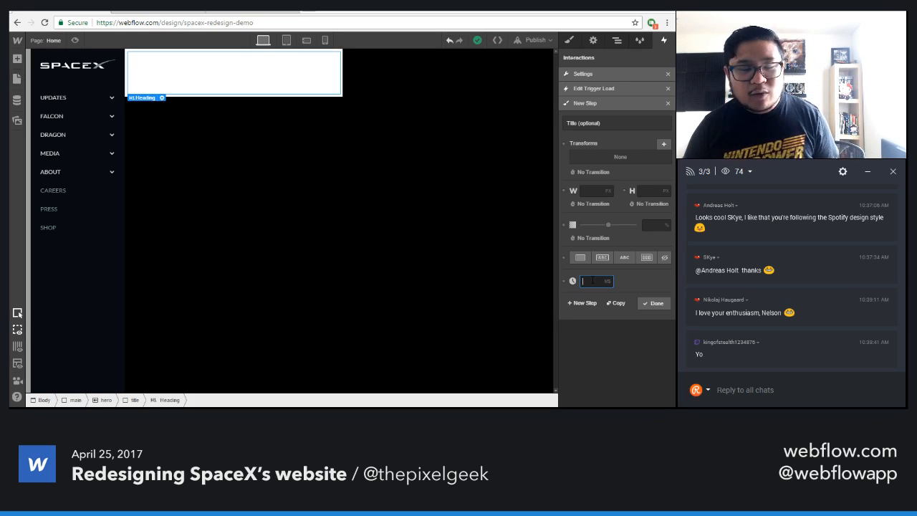
pyautogui.write('450')
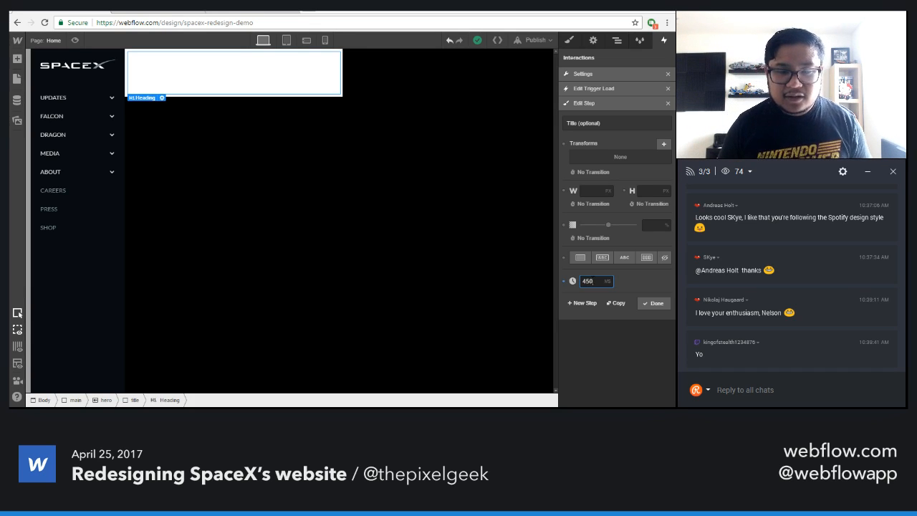
# - Add a second page-load step that sets the heading's opacity to 100% without a transition, and finish the interaction
pyautogui.click(586, 304)
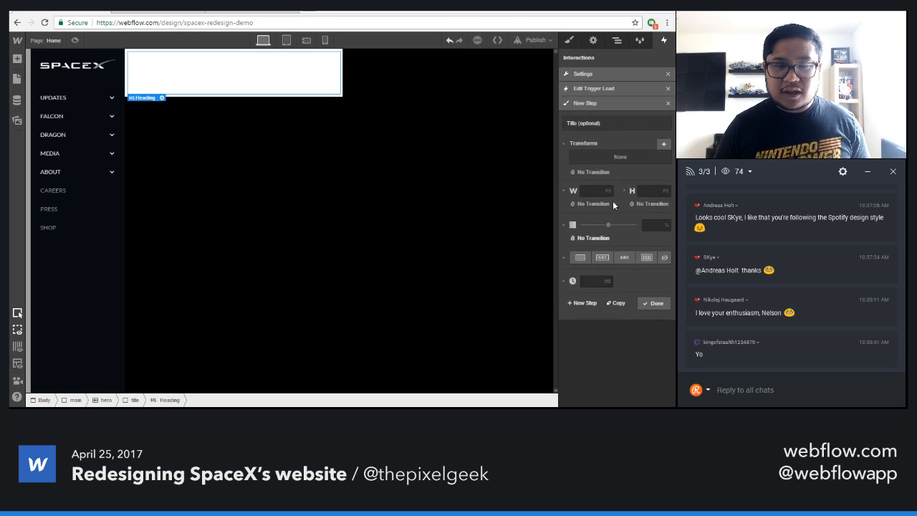
pyautogui.moveTo(607, 225); pyautogui.dragTo(647, 240)
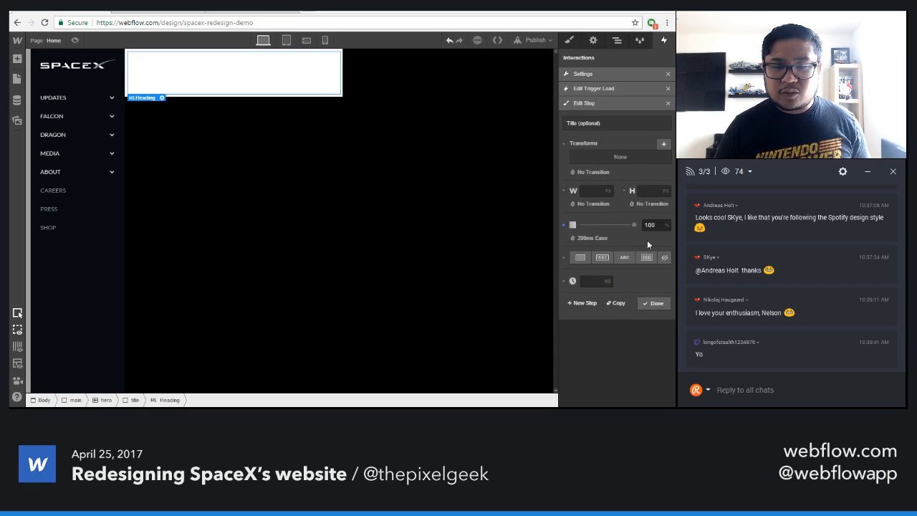
pyautogui.click(593, 238)
pyautogui.press('Return')
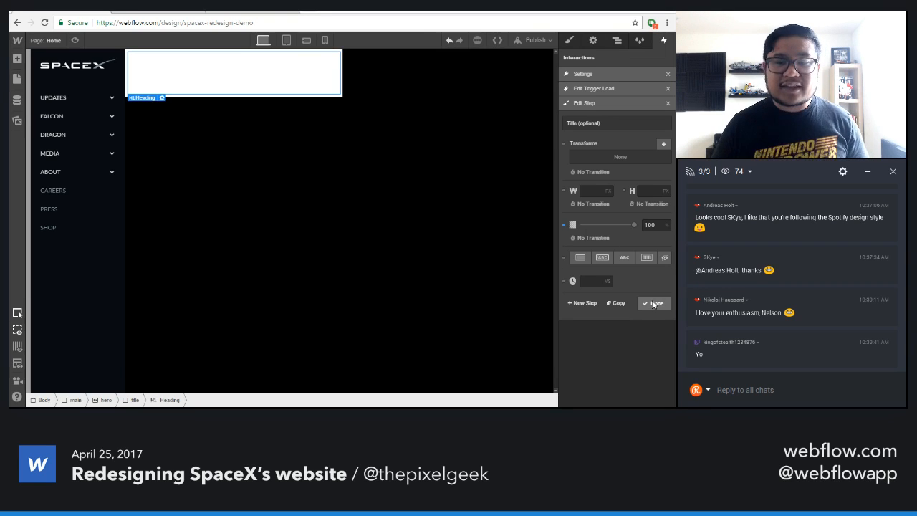
pyautogui.click(654, 304)
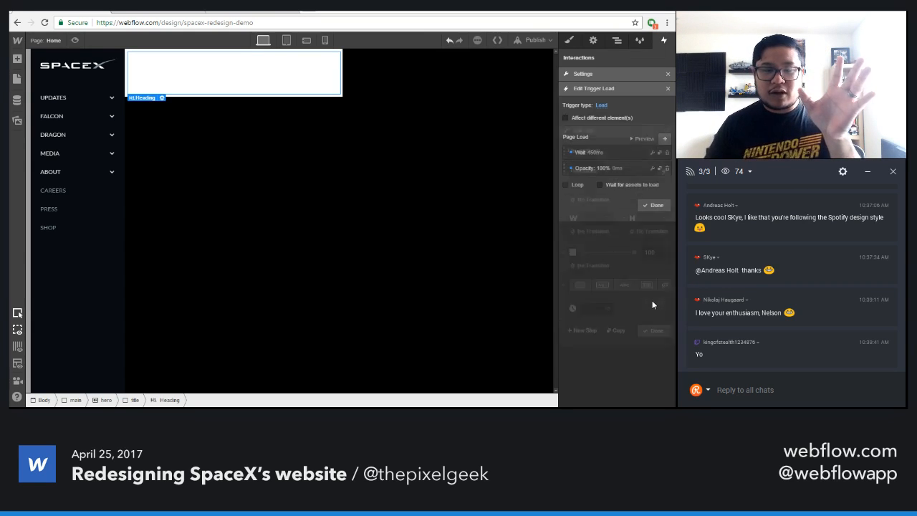
pyautogui.click(654, 207)
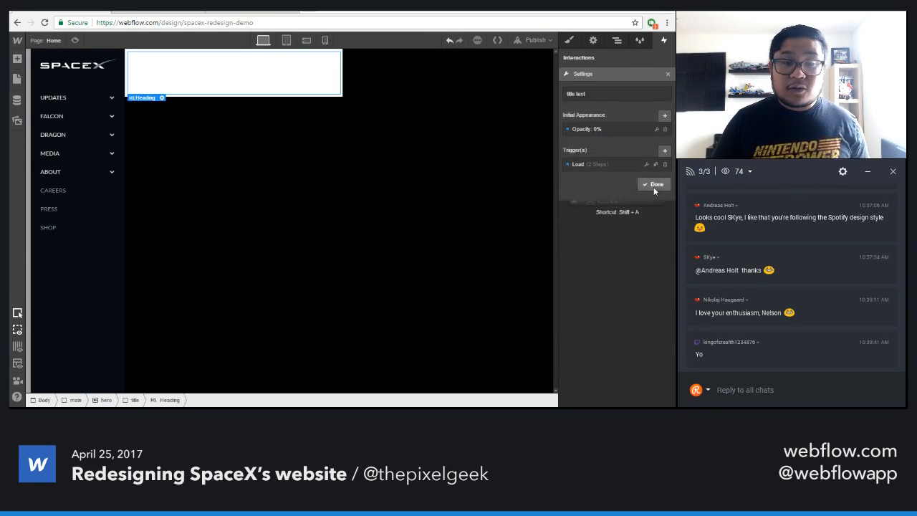
pyautogui.click(653, 187)
# - Preview the page to check the title's reveal animation over the hero video, and return to the designer
pyautogui.click(616, 40)
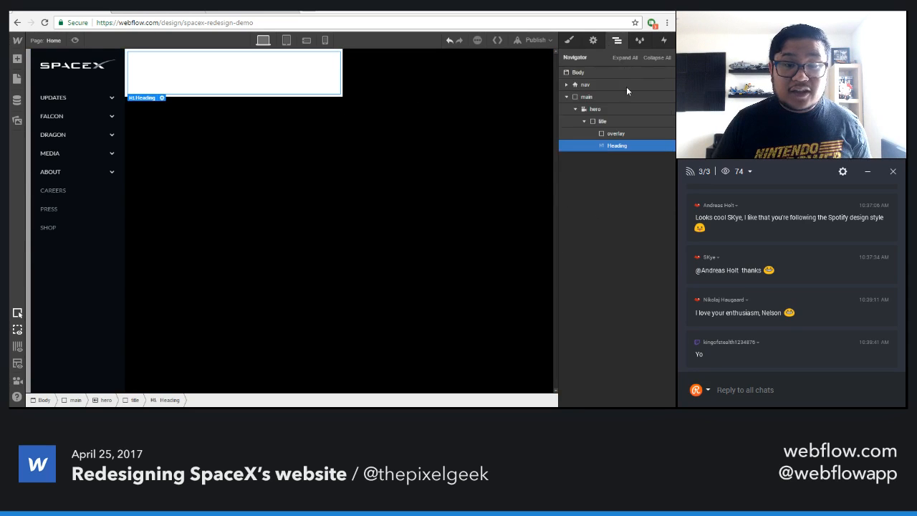
pyautogui.click(608, 122)
pyautogui.click(75, 41)
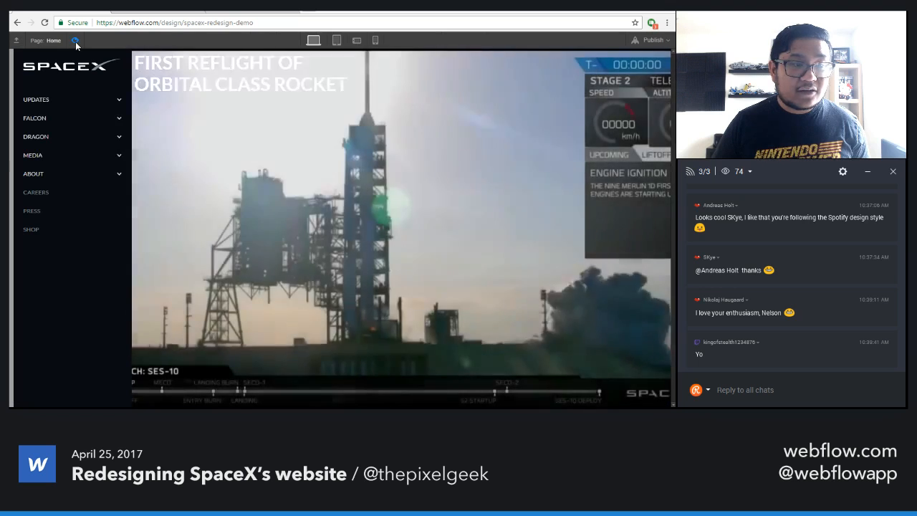
pyautogui.click(75, 41)
pyautogui.click(76, 41)
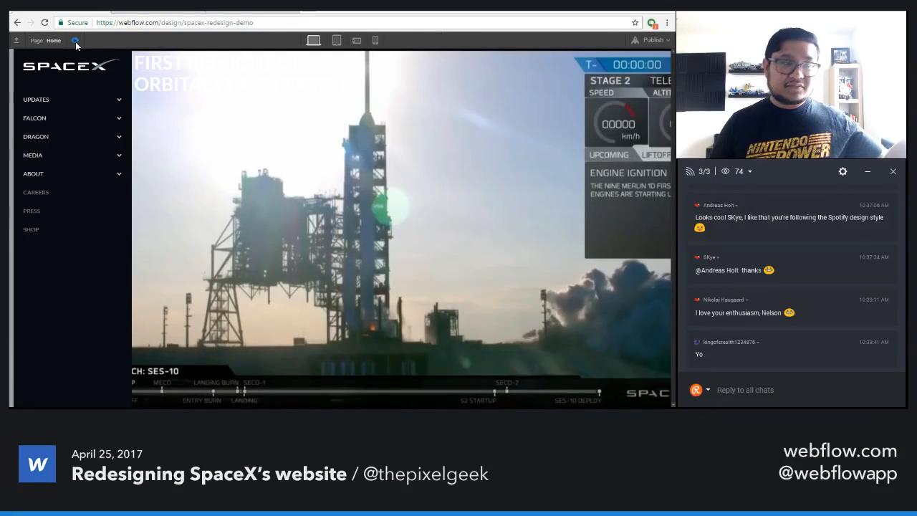
pyautogui.click(75, 41)
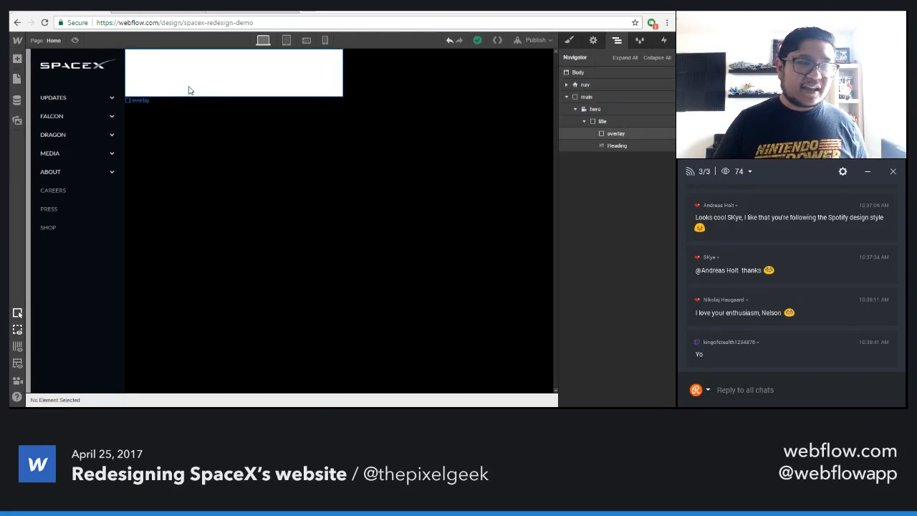
# - Give the title block a Light Slate Grey background at 50% opacity and preview the page
pyautogui.click(602, 122)
pyautogui.press('s')
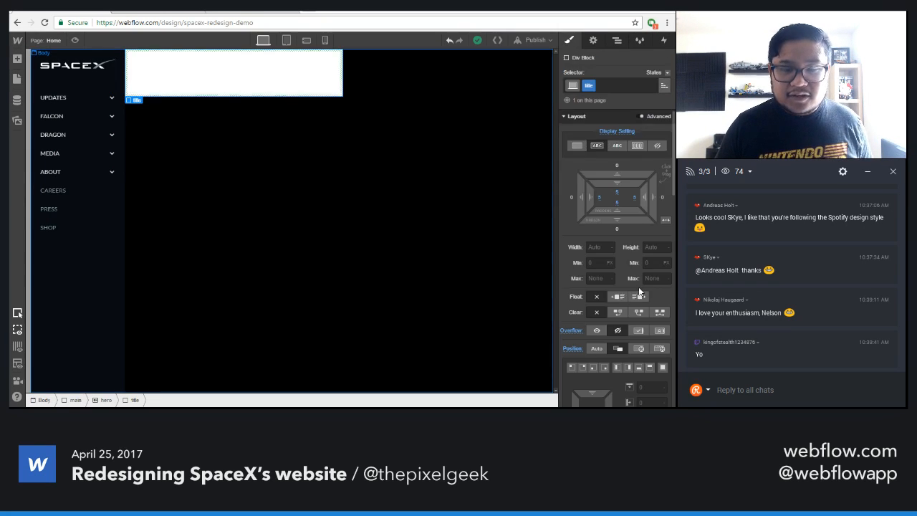
pyautogui.scroll(-10, 581, 324)
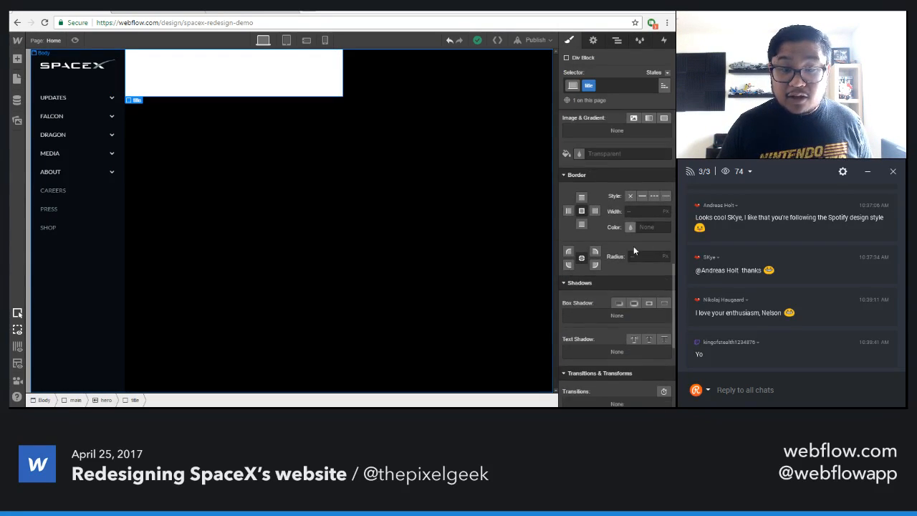
pyautogui.click(579, 154)
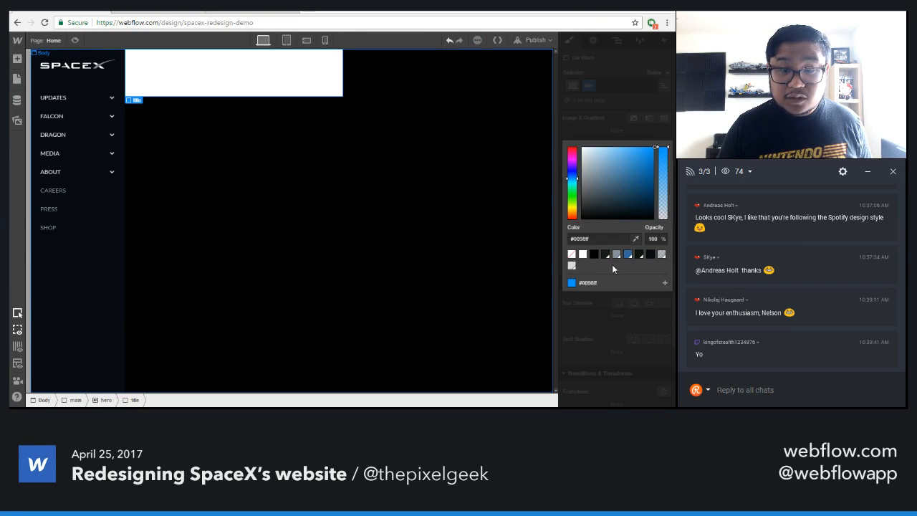
pyautogui.click(662, 256)
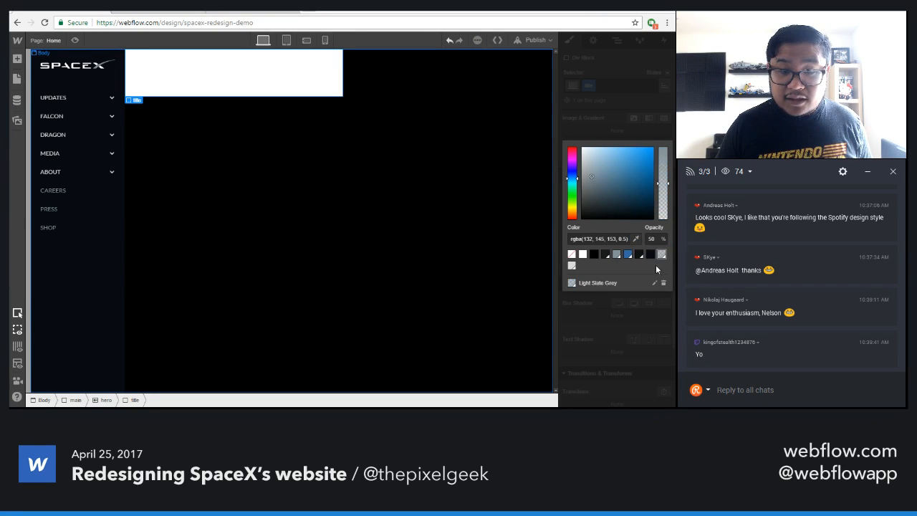
pyautogui.click(636, 139)
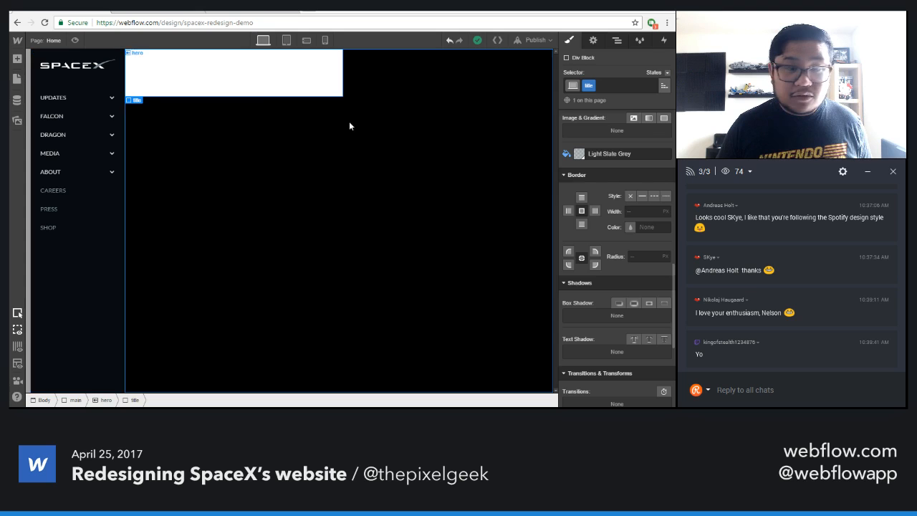
pyautogui.click(75, 41)
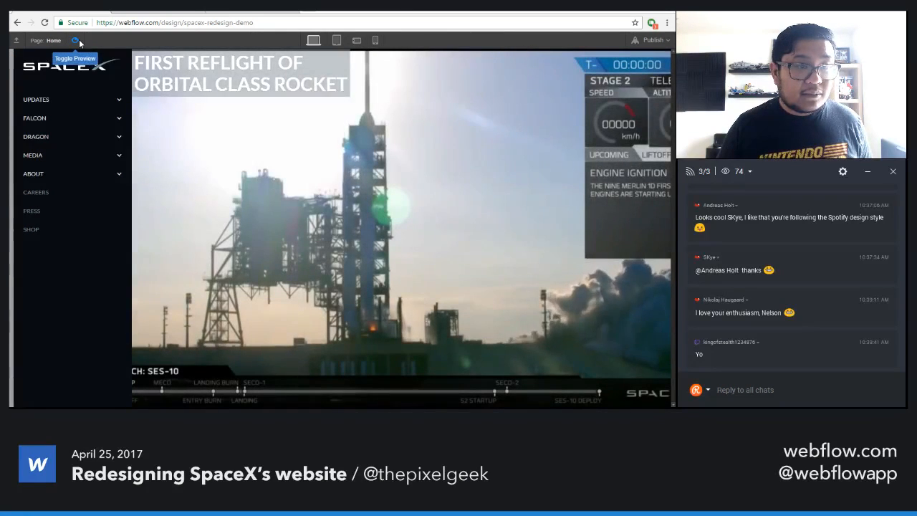
# - Return to the designer and make the hero a horizontal flex layout with its content aligned to the bottom
pyautogui.click(79, 40)
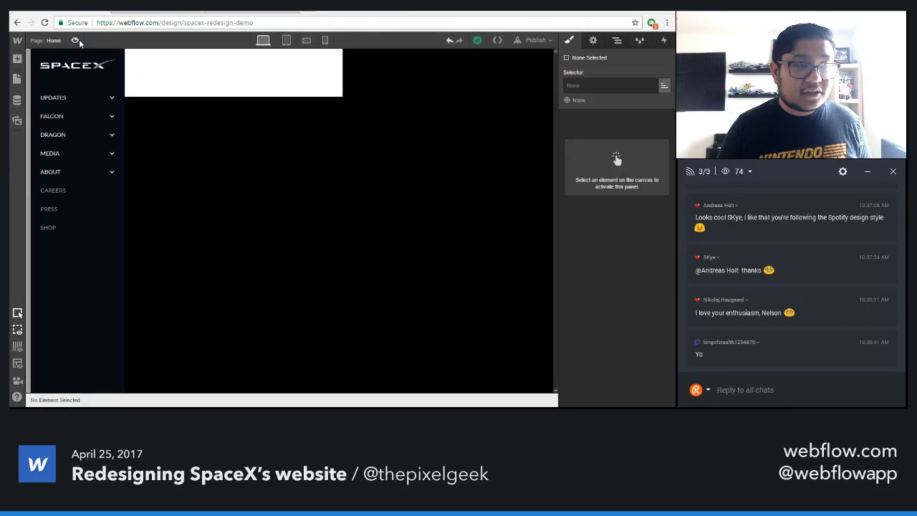
pyautogui.click(446, 140)
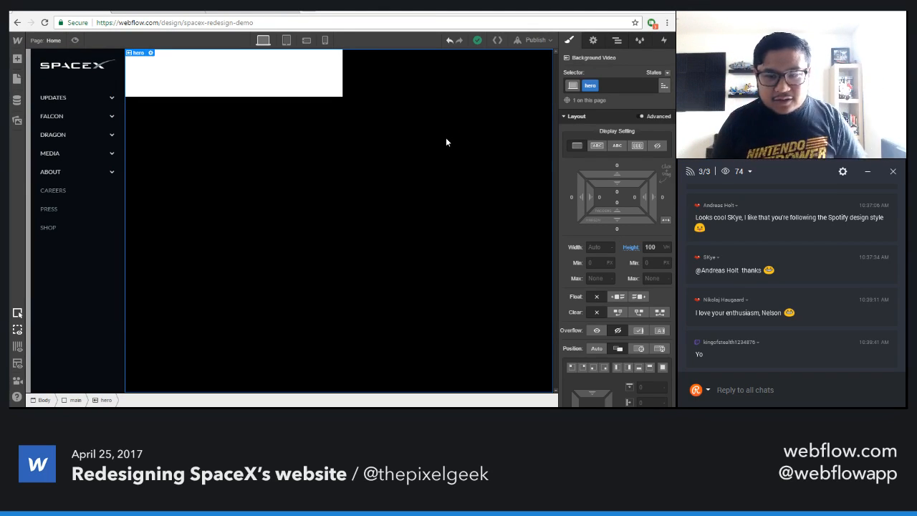
pyautogui.click(636, 149)
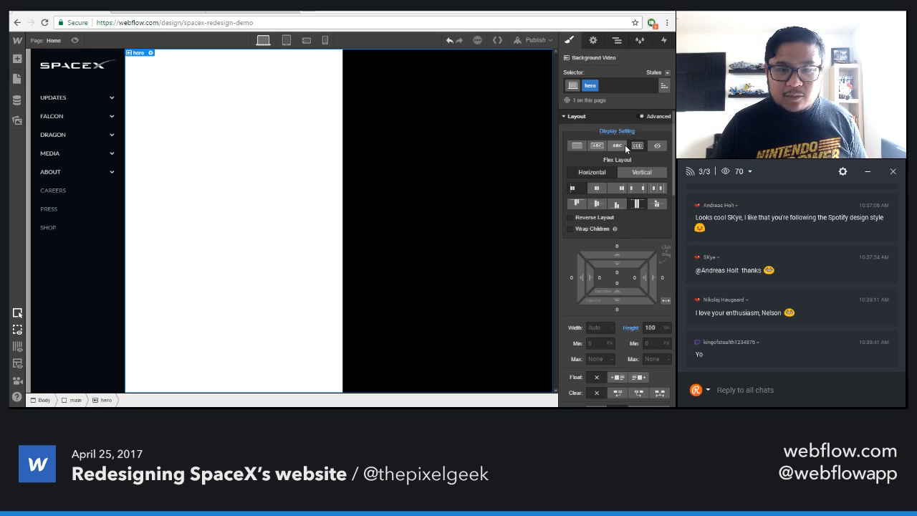
pyautogui.click(617, 204)
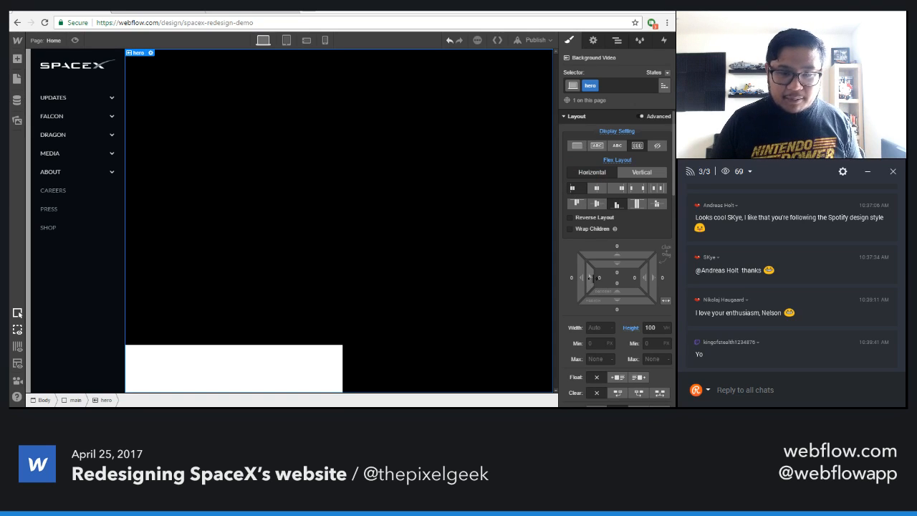
# - Set the hero's padding to 50 px on all four sides and preview the title's position
pyautogui.moveTo(589, 278); pyautogui.dragTo(665, 282)
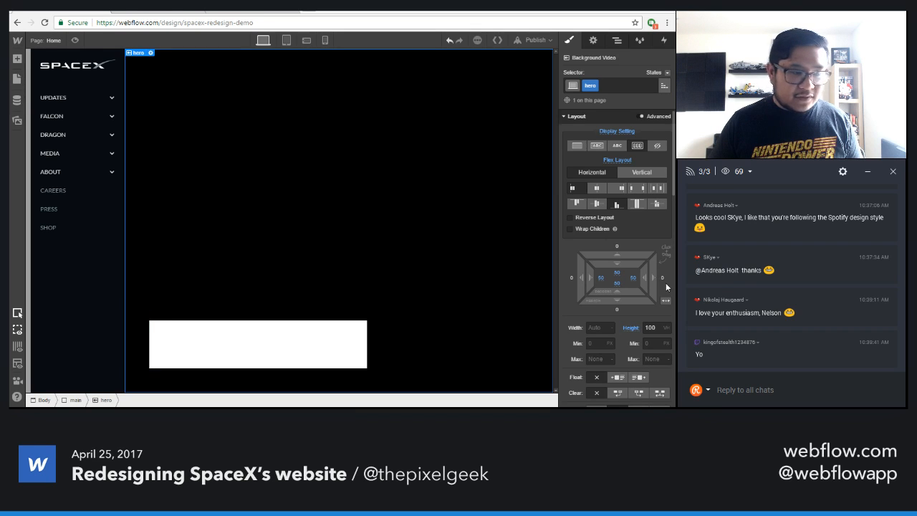
pyautogui.click(74, 40)
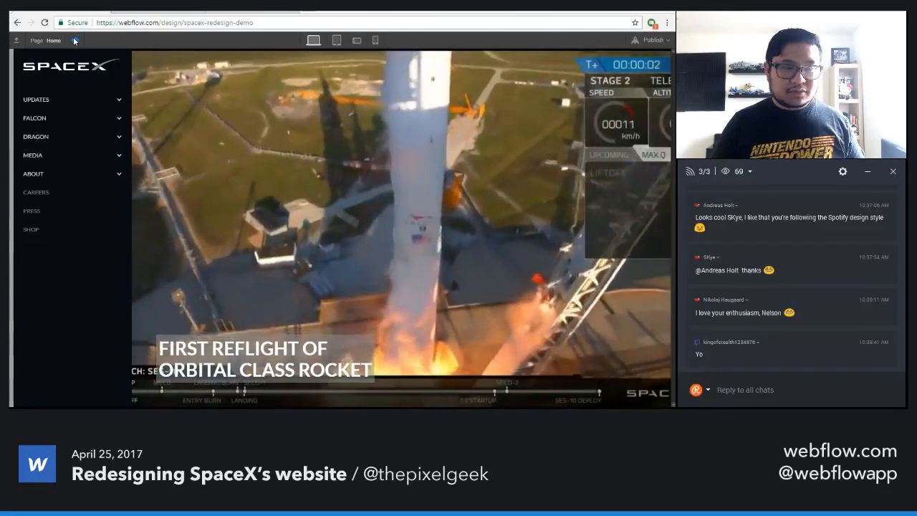
pyautogui.click(73, 40)
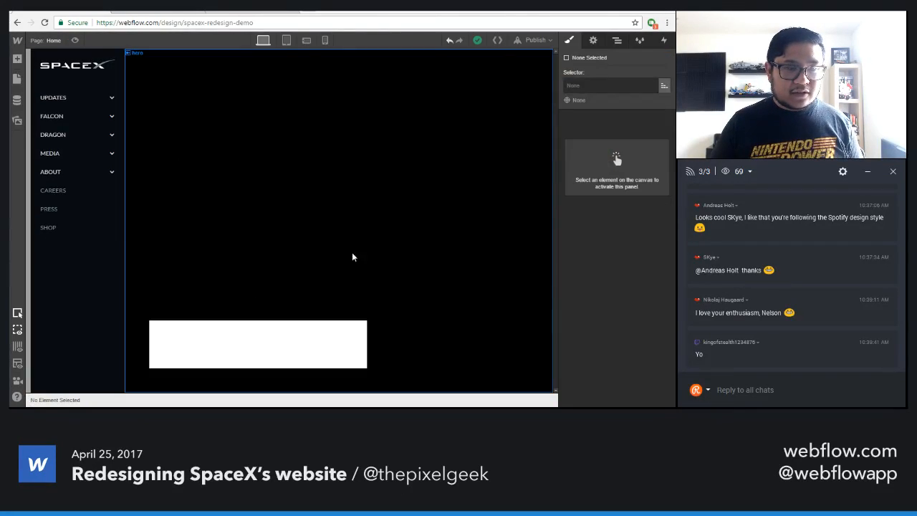
# - Set the hero's bottom padding to 150 px and preview the page
pyautogui.click(394, 238)
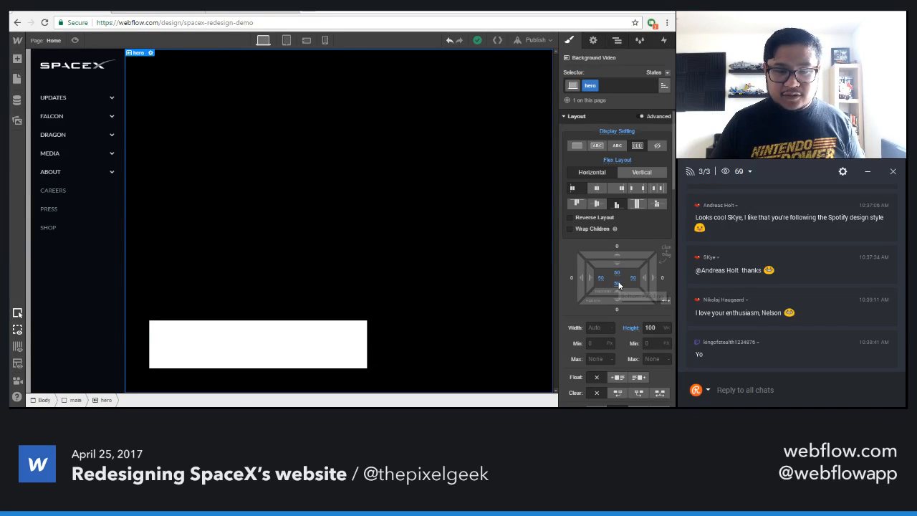
pyautogui.click(618, 284)
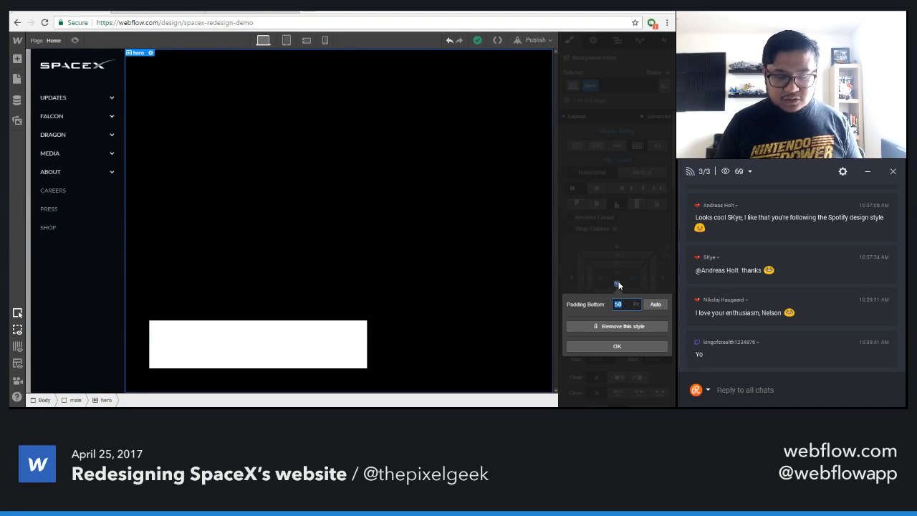
pyautogui.press('Return')
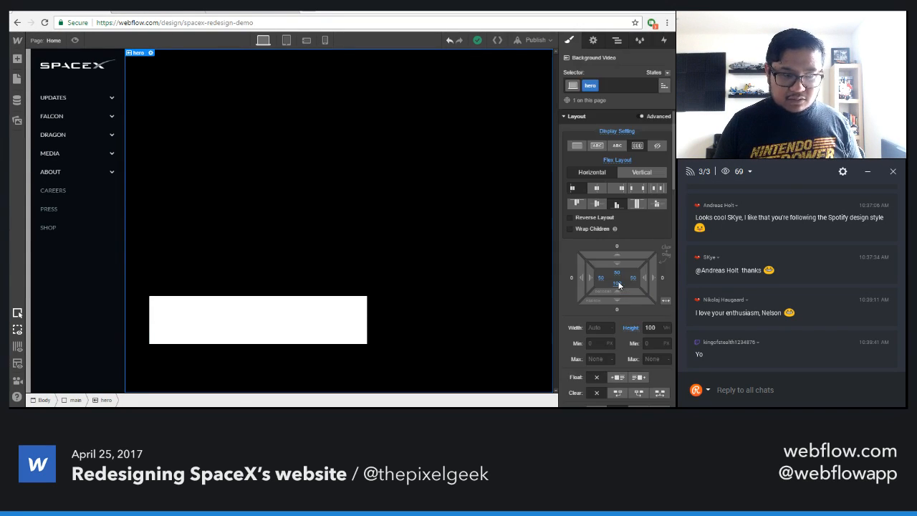
pyautogui.moveTo(619, 285); pyautogui.dragTo(619, 222)
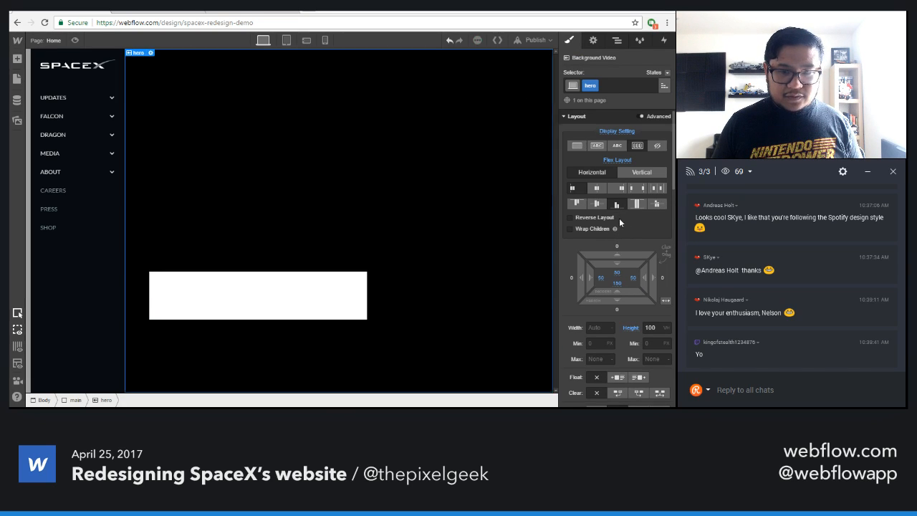
pyautogui.click(75, 40)
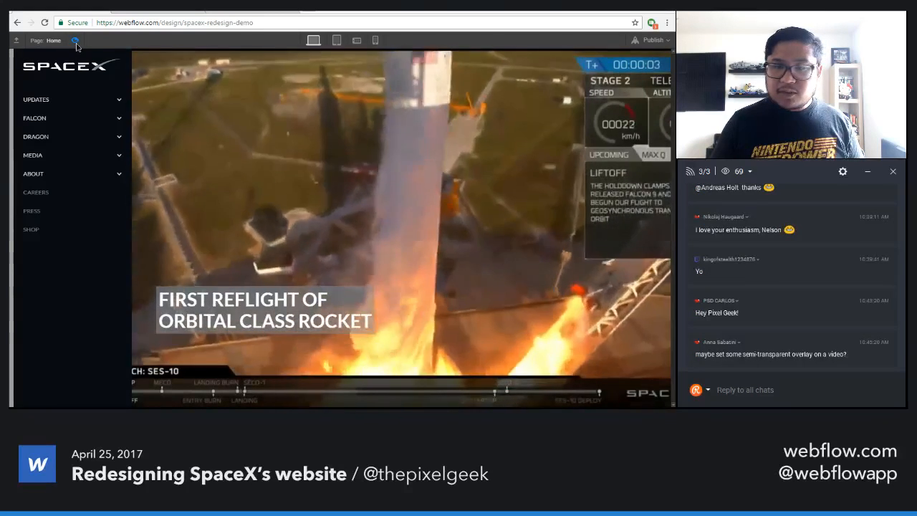
pyautogui.click(76, 41)
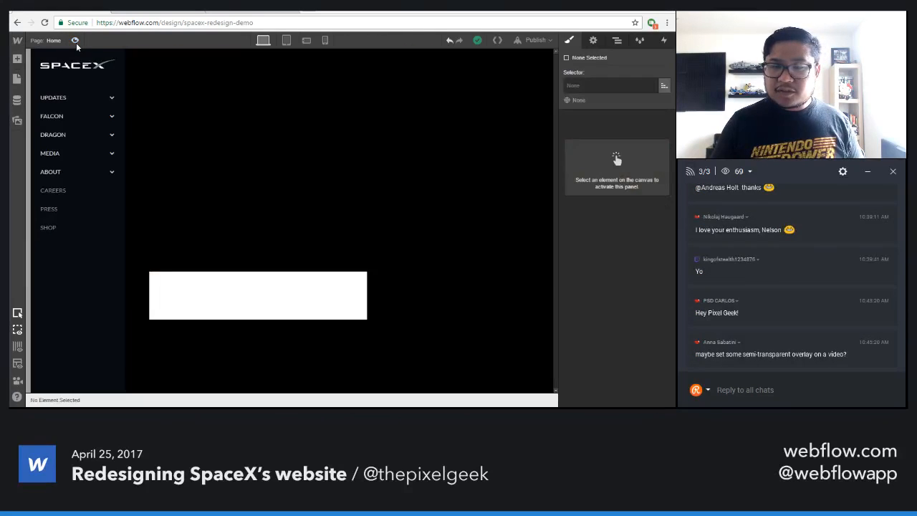
# - Add a solid colour overlay to the hero's background in near-black navy rgba(8, 11, 18, 0.5)
pyautogui.click(298, 149)
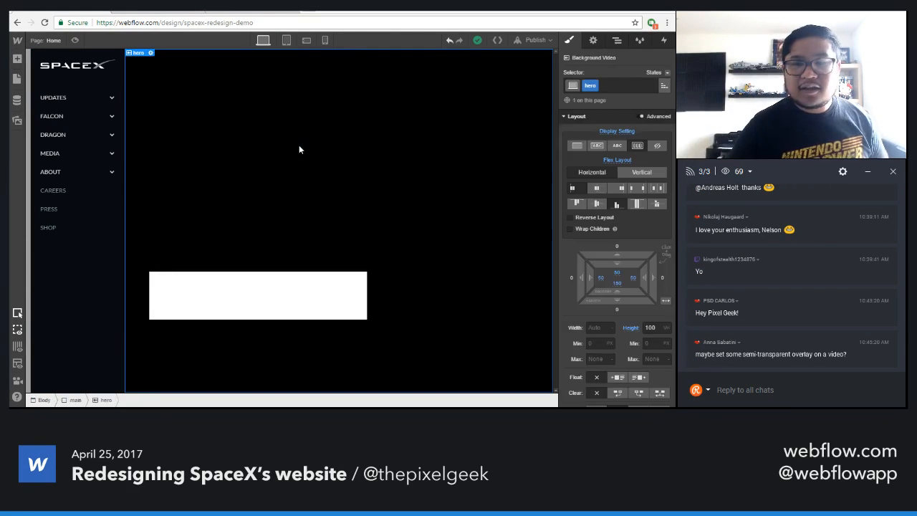
pyautogui.scroll(-7, 617, 237)
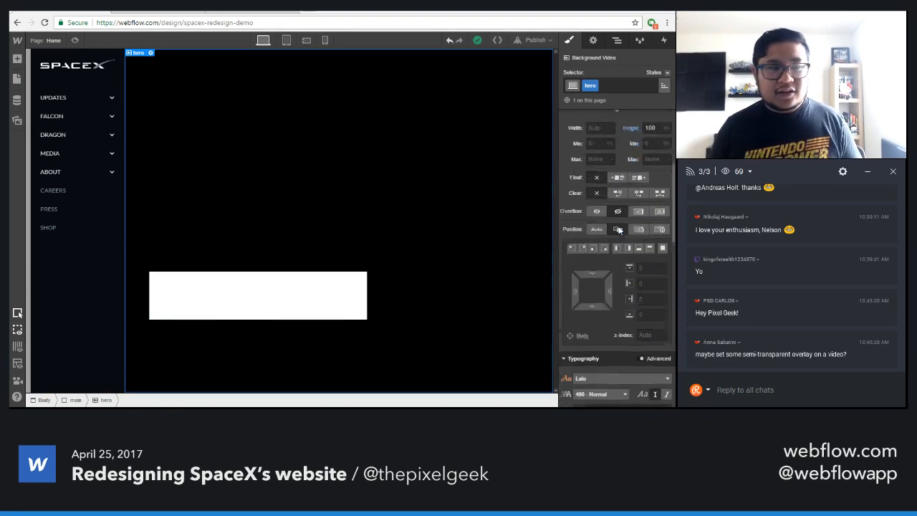
pyautogui.scroll(-3, 620, 229)
pyautogui.scroll(1, 621, 230)
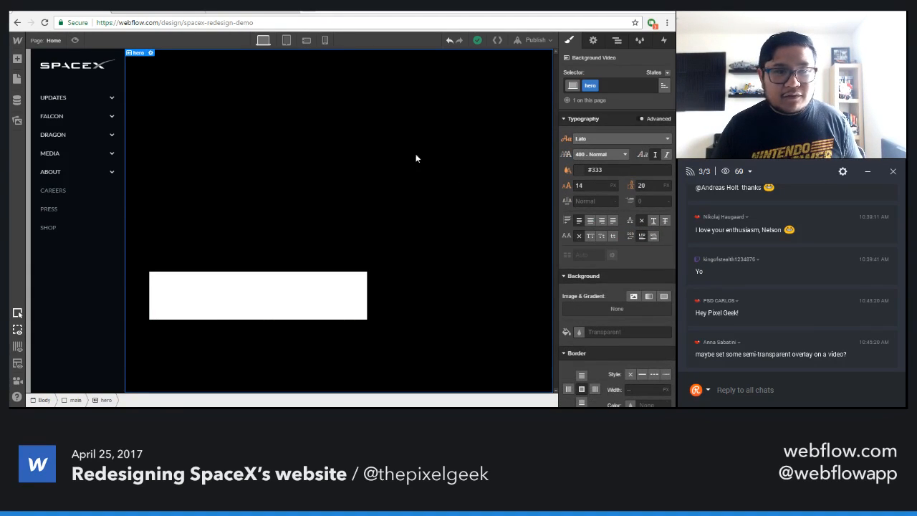
pyautogui.scroll(-2, 619, 272)
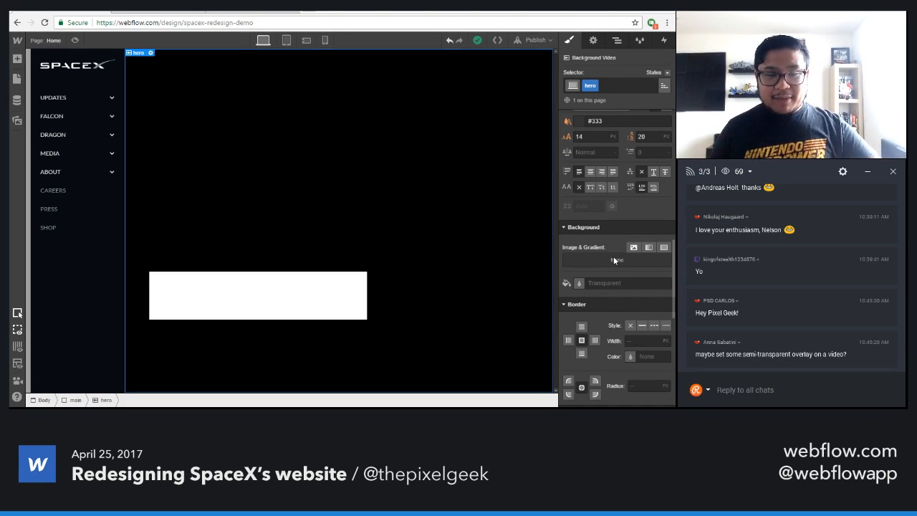
pyautogui.click(663, 247)
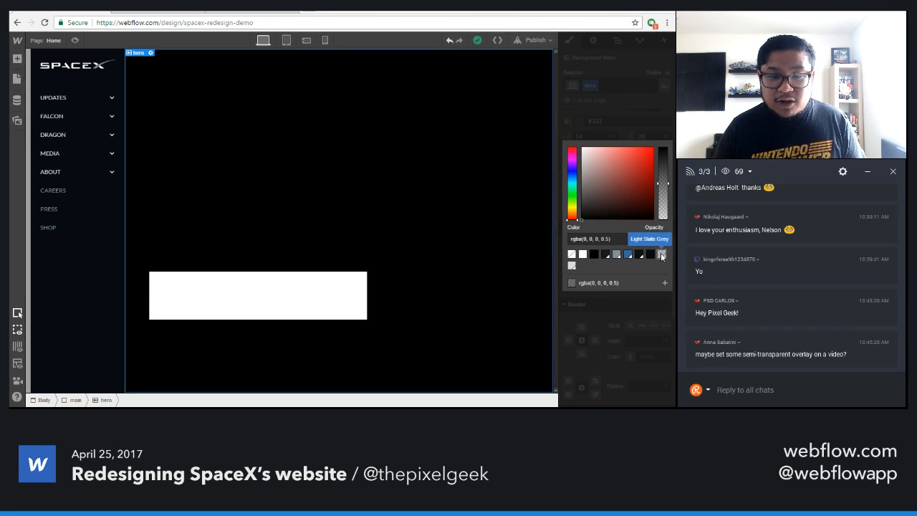
pyautogui.click(662, 256)
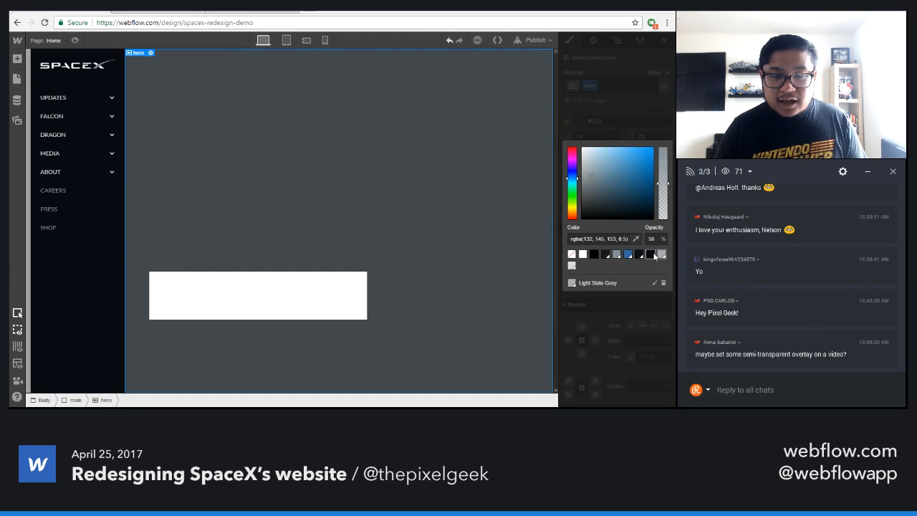
pyautogui.click(651, 254)
pyautogui.moveTo(662, 173)
pyautogui.mouseDown()
pyautogui.moveTo(662, 202)
pyautogui.moveTo(662, 188)
pyautogui.mouseUp()
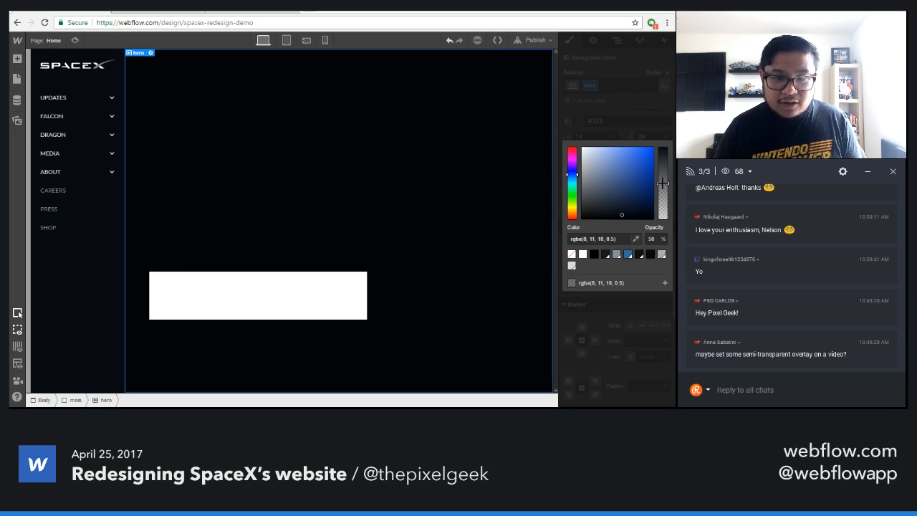
pyautogui.click(651, 117)
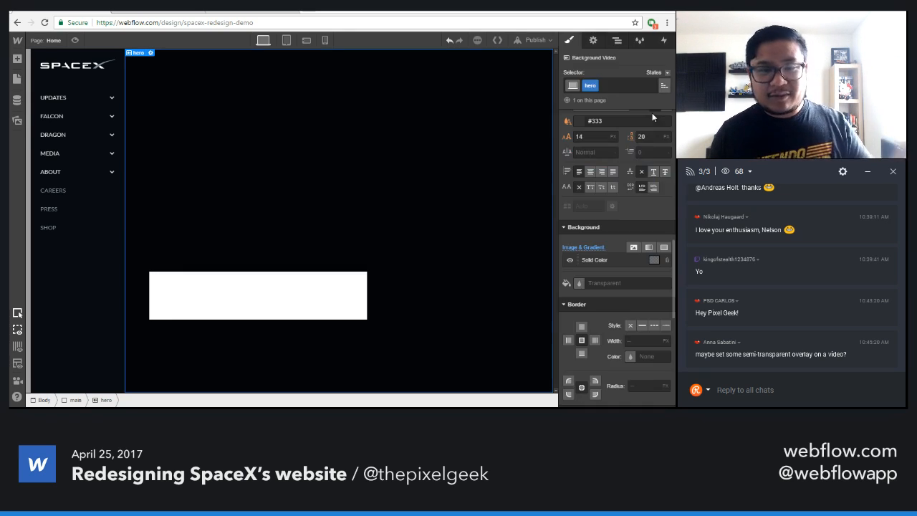
# - Preview the page to check the dark overlay and title over the hero video, and return to the designer
pyautogui.click(75, 41)
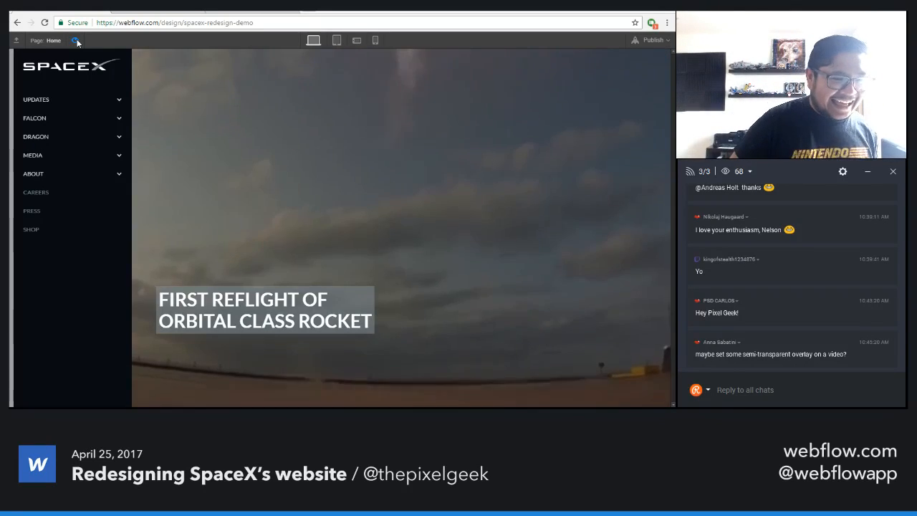
pyautogui.click(75, 41)
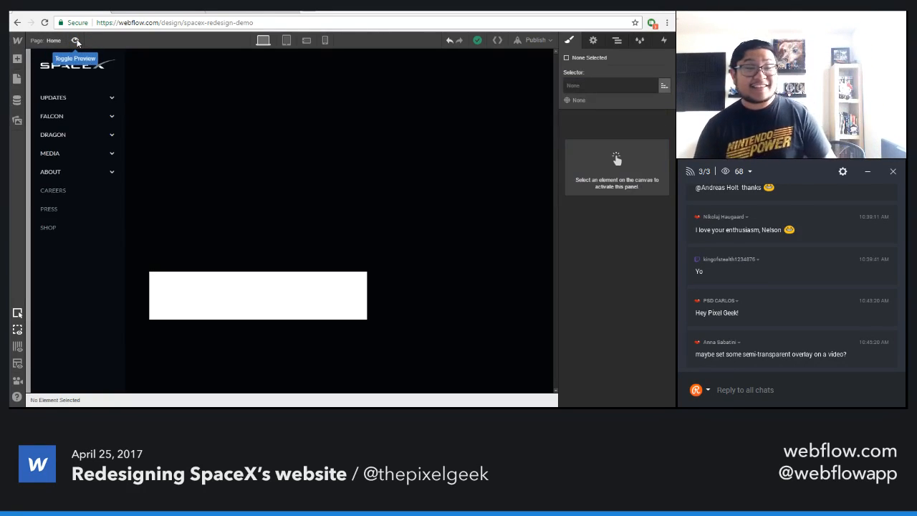
pyautogui.click(76, 41)
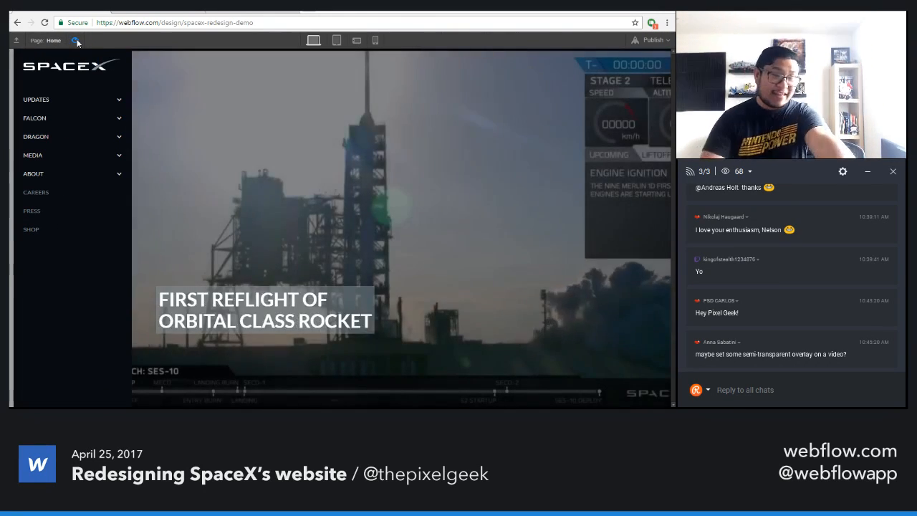
pyautogui.click(76, 41)
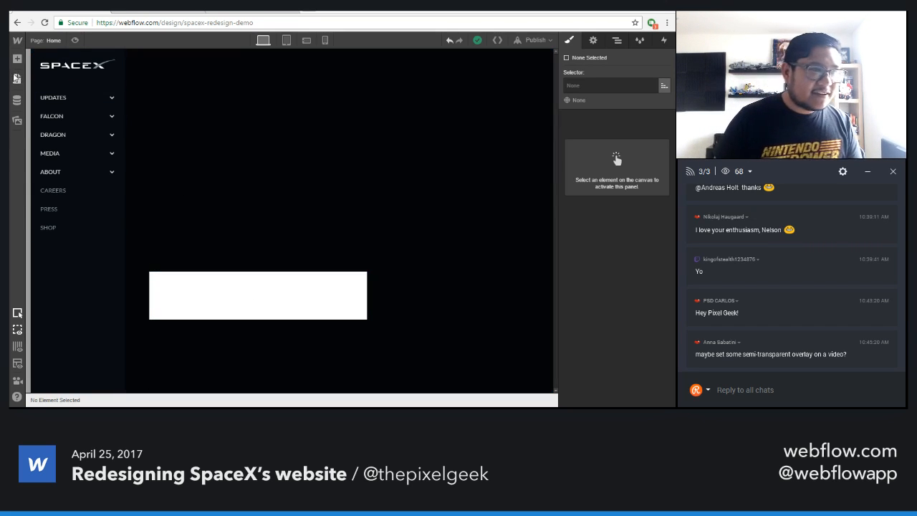
# - Add a link block to the hero and stack the hero's children vertically, aligned to the bottom left
pyautogui.click(18, 59)
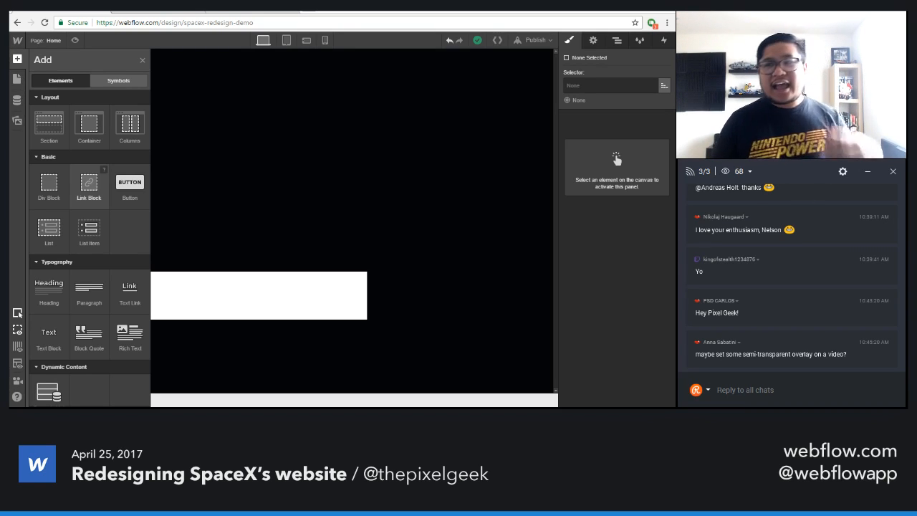
pyautogui.moveTo(89, 183); pyautogui.dragTo(614, 159)
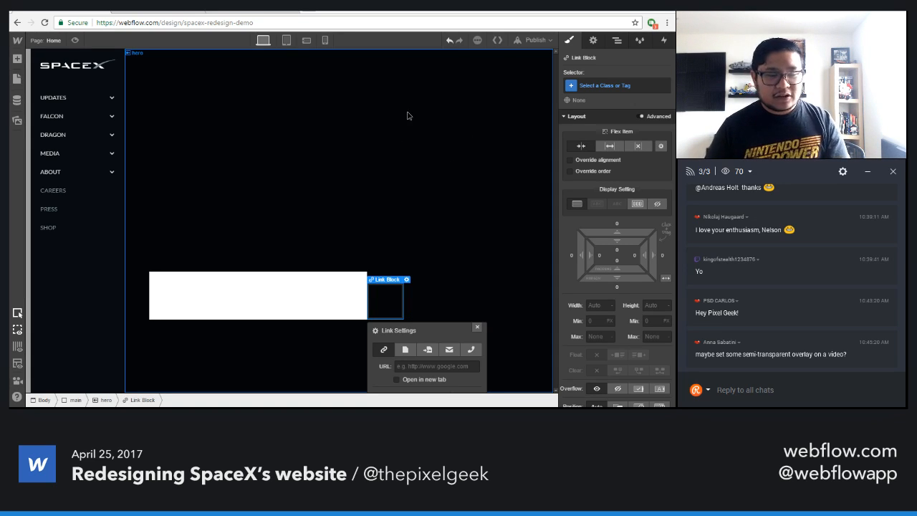
pyautogui.click(315, 138)
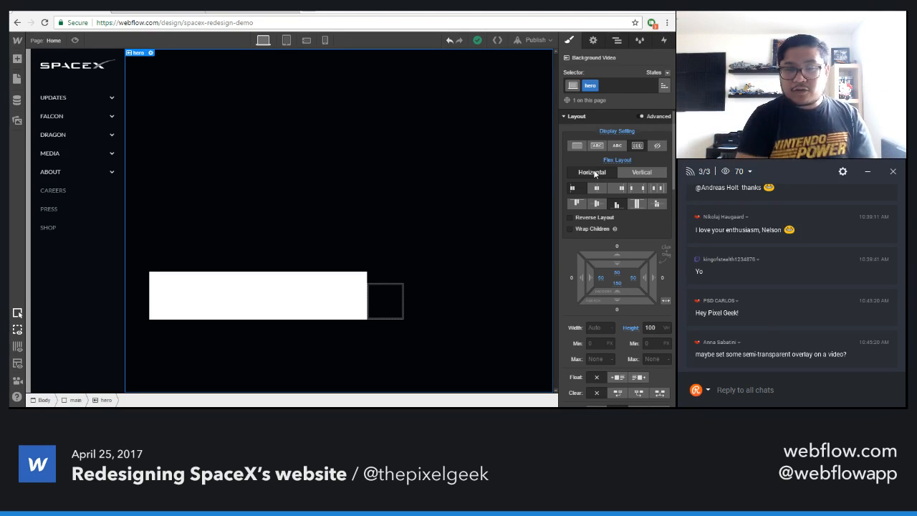
pyautogui.click(643, 173)
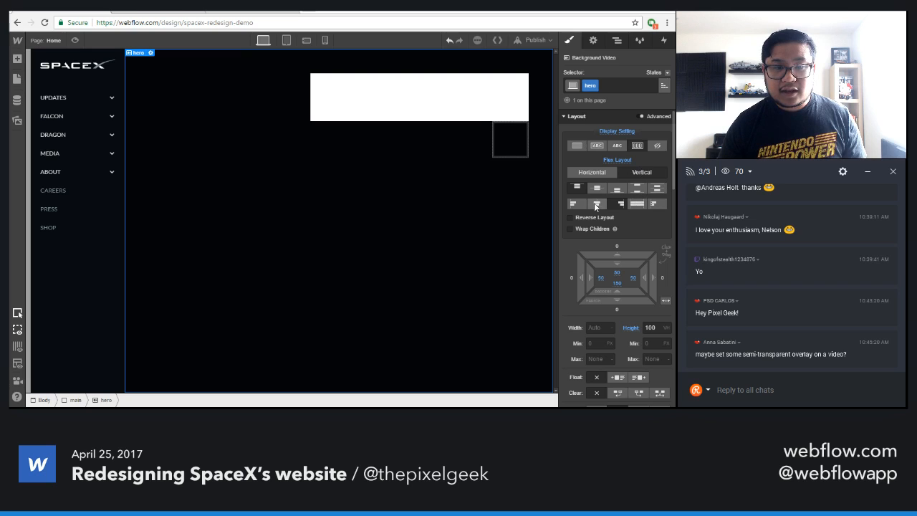
pyautogui.click(573, 204)
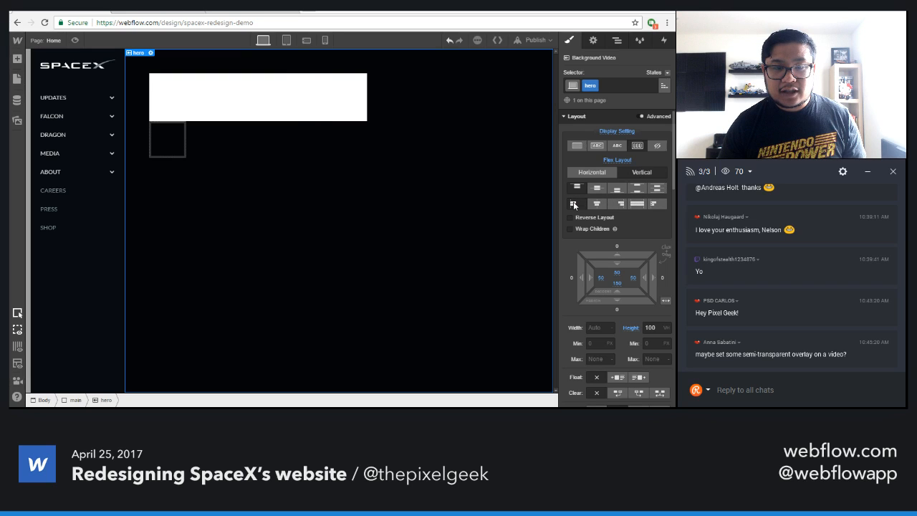
pyautogui.click(616, 190)
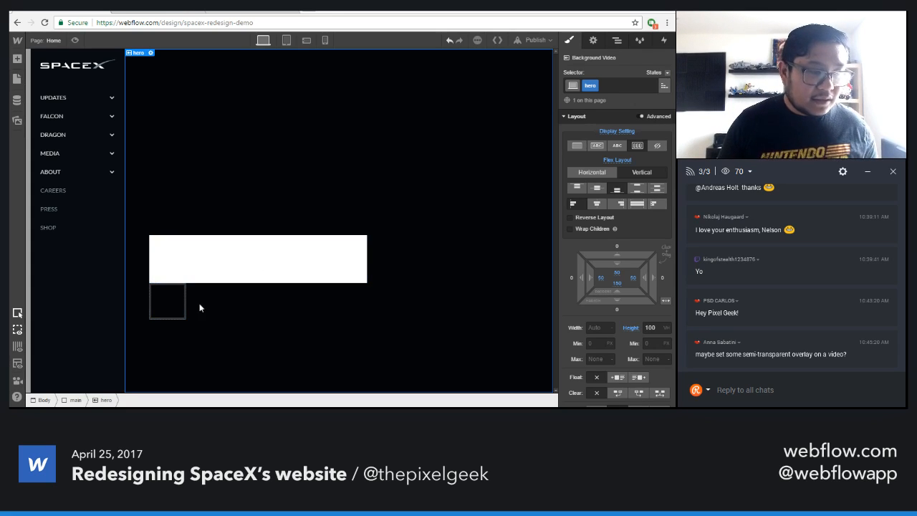
# - Give the link block under the title the class "button" and a top margin of 10 px
pyautogui.click(176, 305)
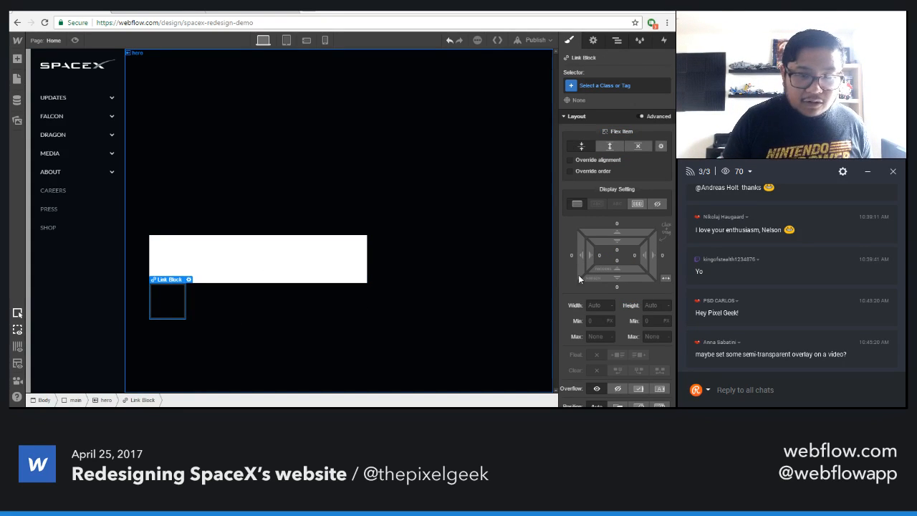
pyautogui.click(606, 85)
pyautogui.write('button')
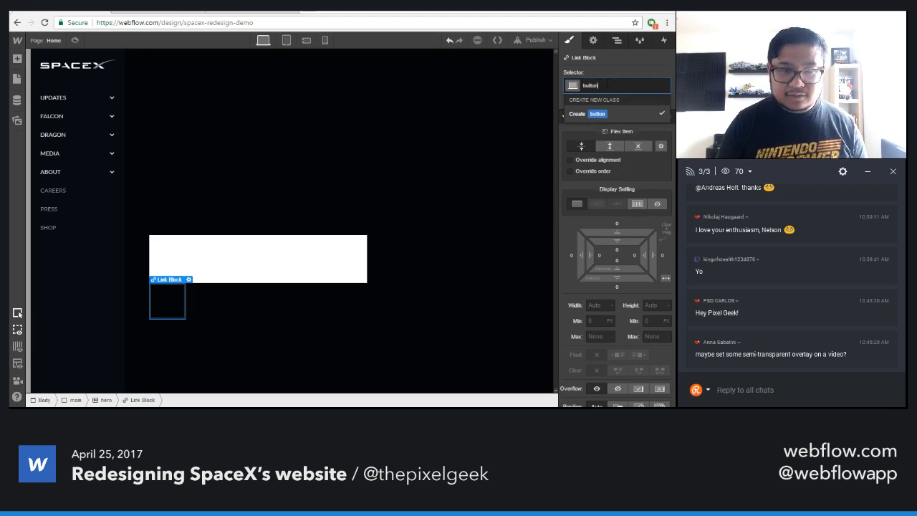
pyautogui.press('Return')
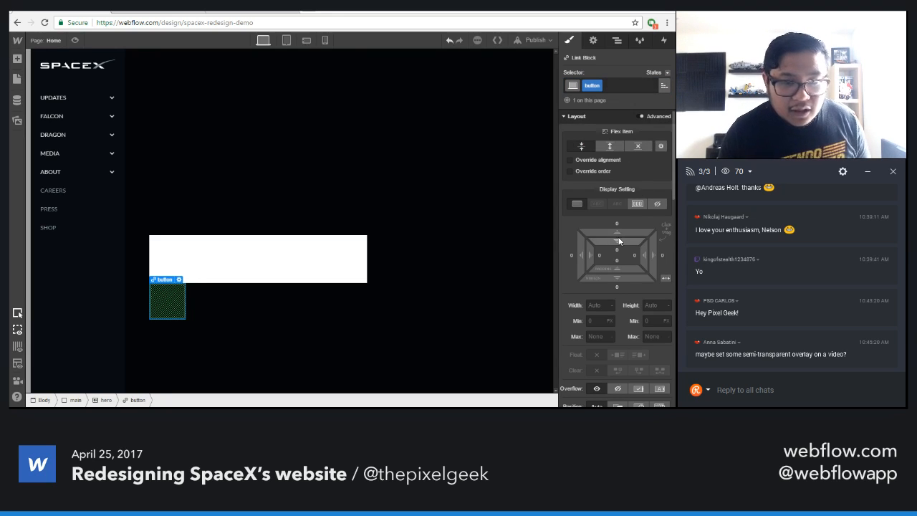
pyautogui.moveTo(617, 231); pyautogui.dragTo(628, 217)
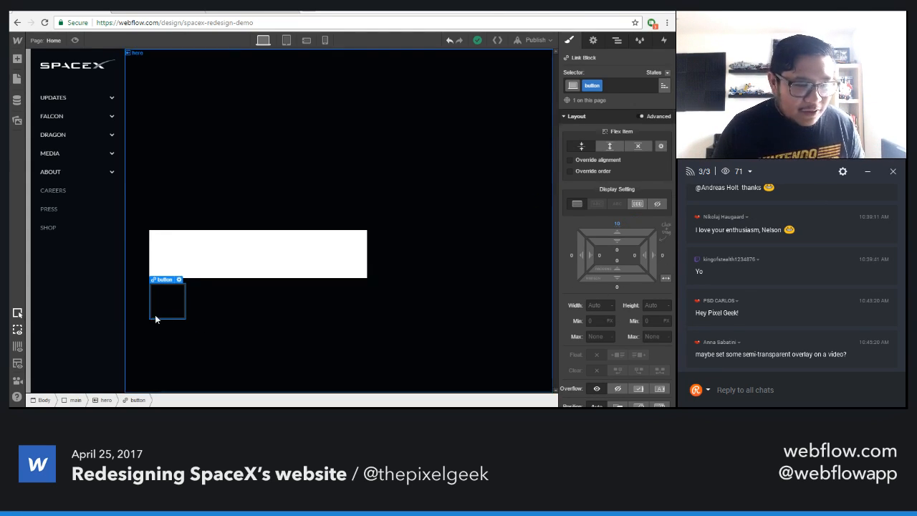
# - Set the position of the "button" link block to relative
pyautogui.scroll(-3, 600, 328)
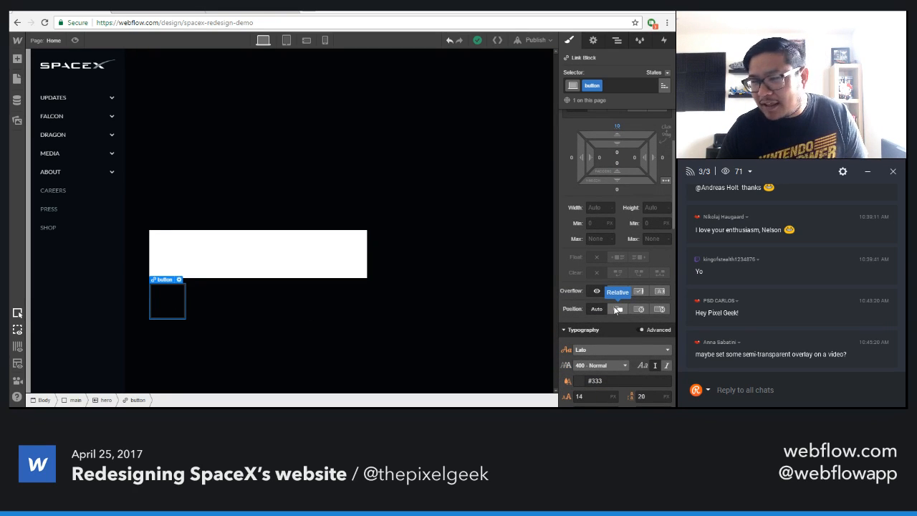
pyautogui.click(616, 309)
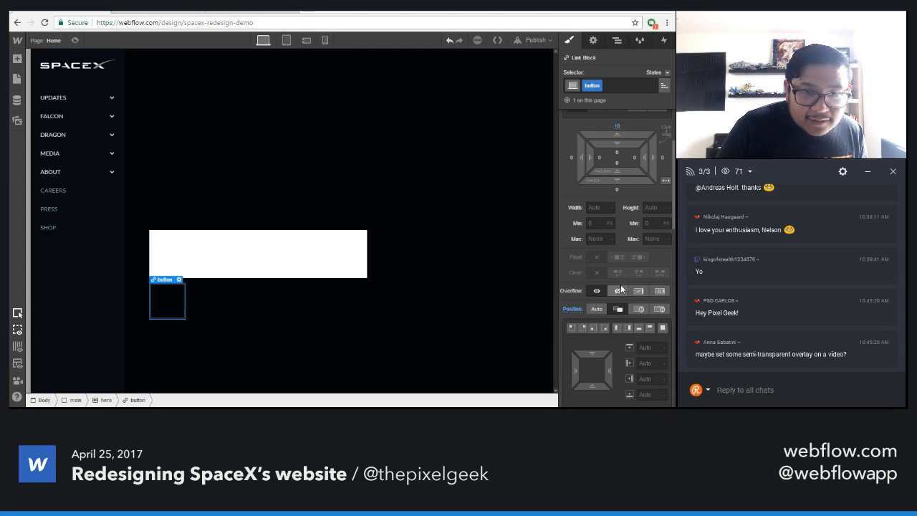
pyautogui.scroll(3, 620, 285)
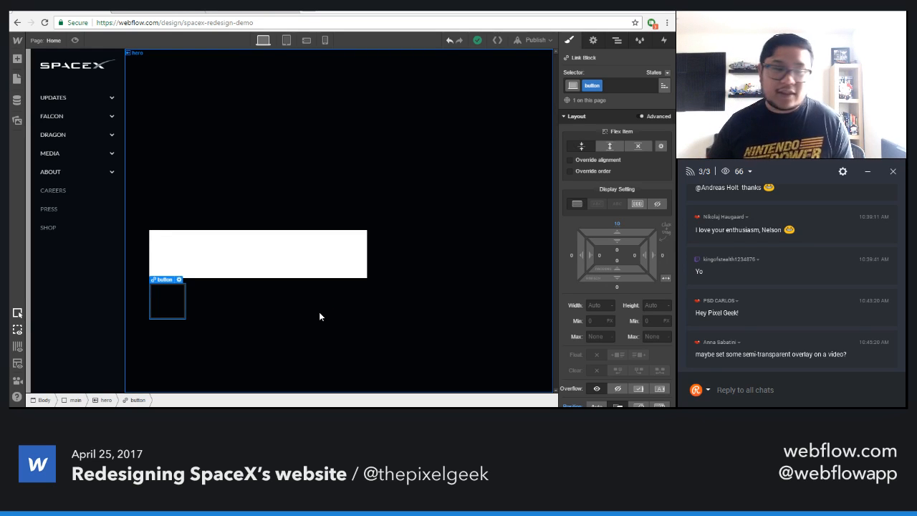
# - Add a div block inside the "button" link block and give it the class "button inner"
pyautogui.press('a')
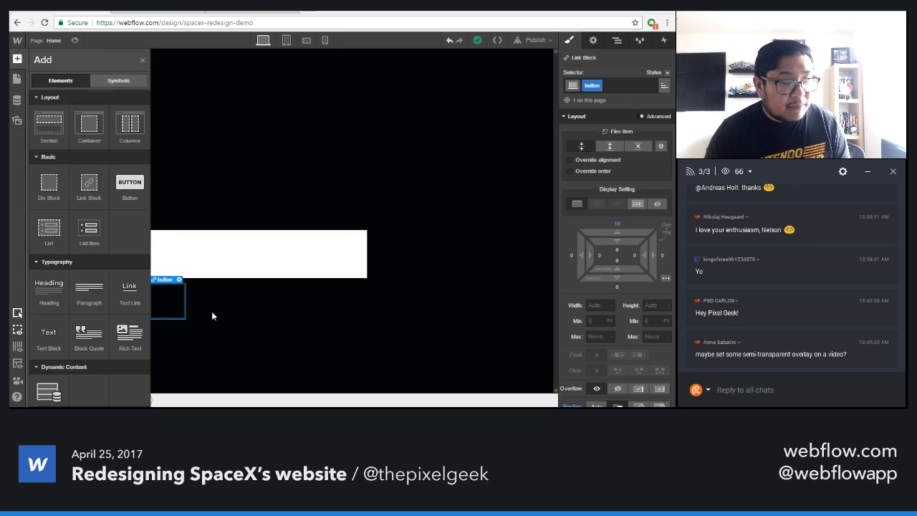
pyautogui.press('a')
pyautogui.press('a')
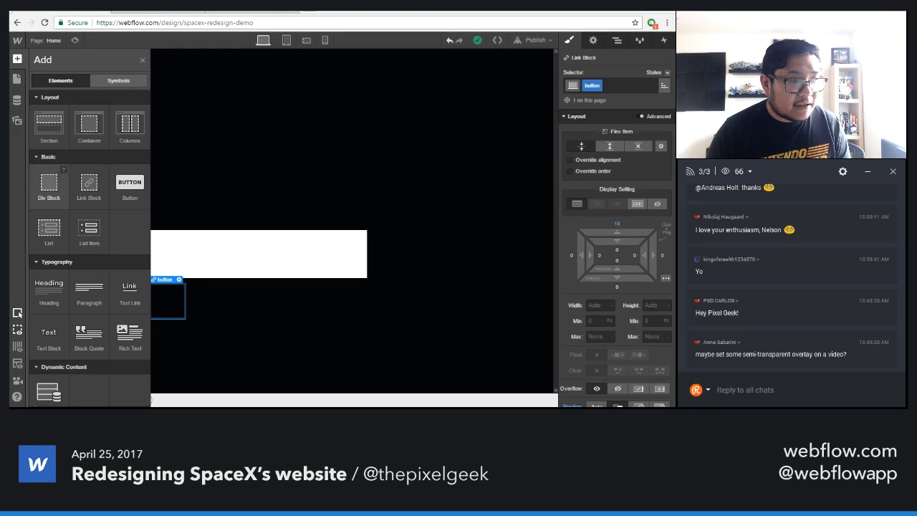
pyautogui.click(48, 183)
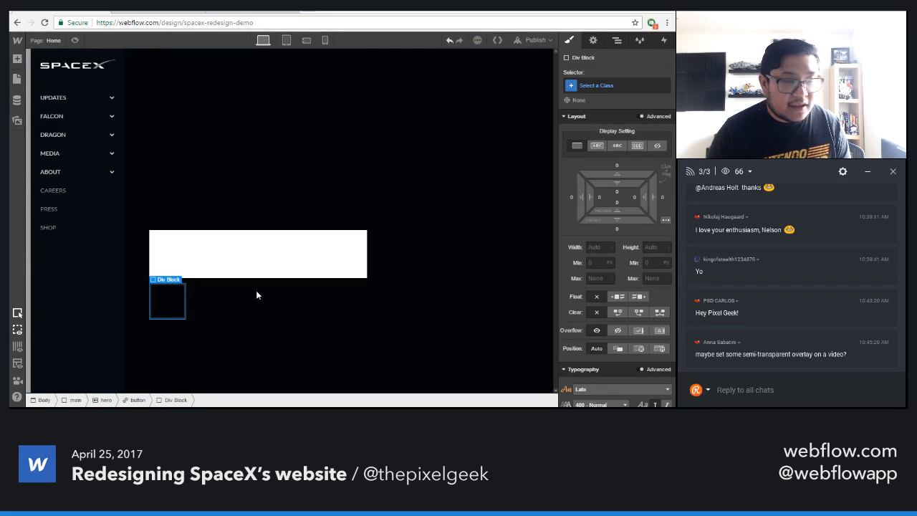
pyautogui.click(606, 87)
pyautogui.write('button inner')
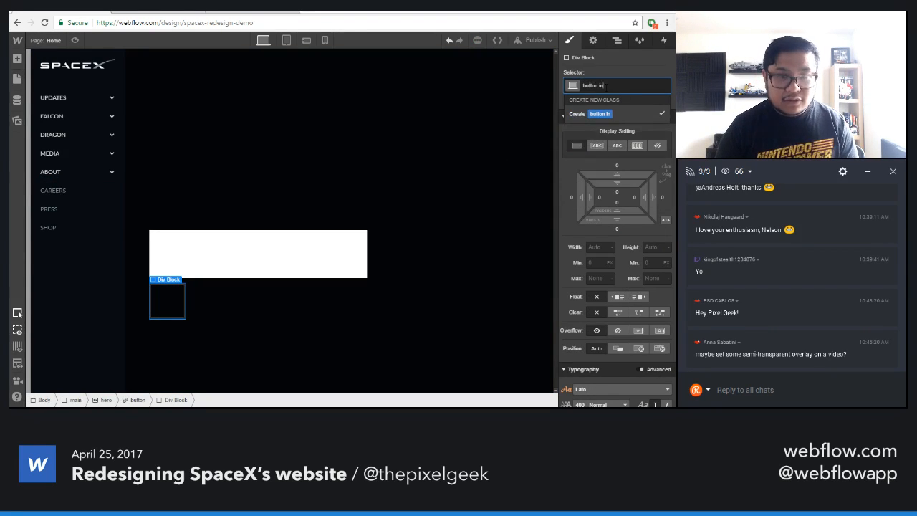
pyautogui.press('Return')
# - Add a text block inside the "button inner" div and change its text to "Watch Replay"
pyautogui.press('a')
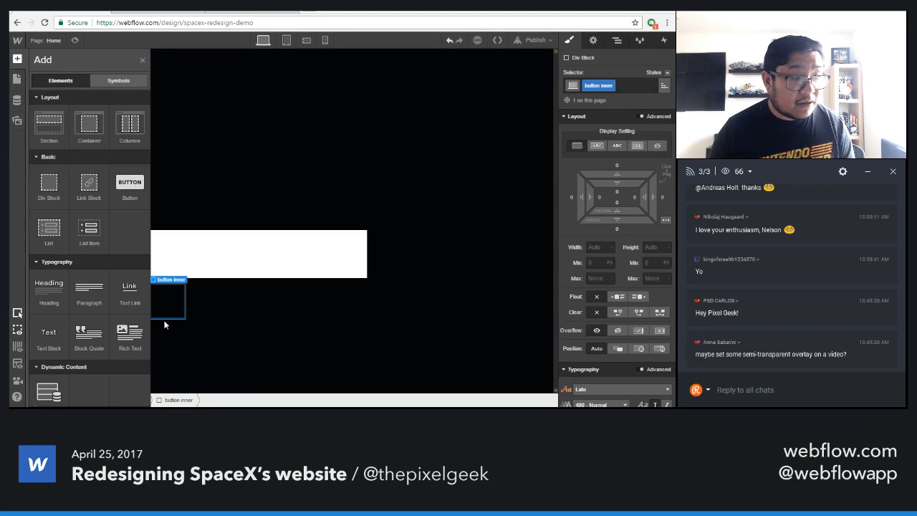
pyautogui.moveTo(49, 336); pyautogui.dragTo(157, 317)
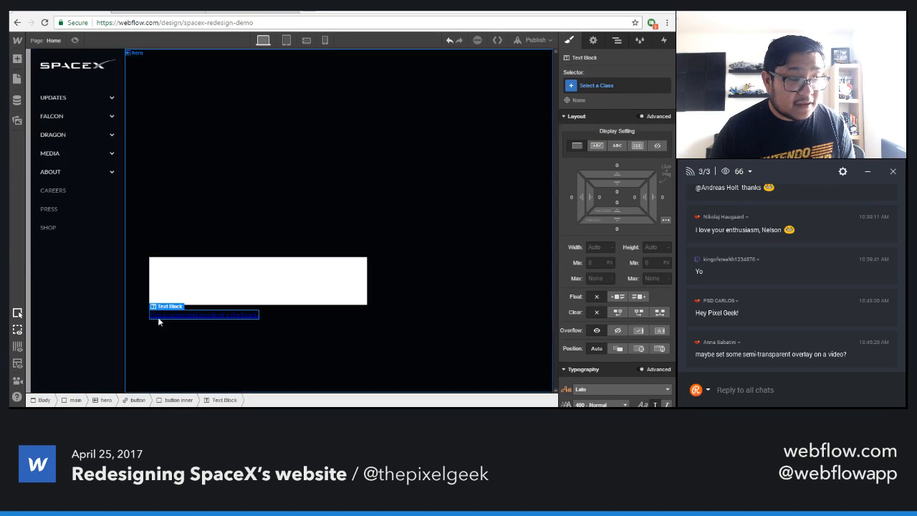
pyautogui.doubleClick(221, 318)
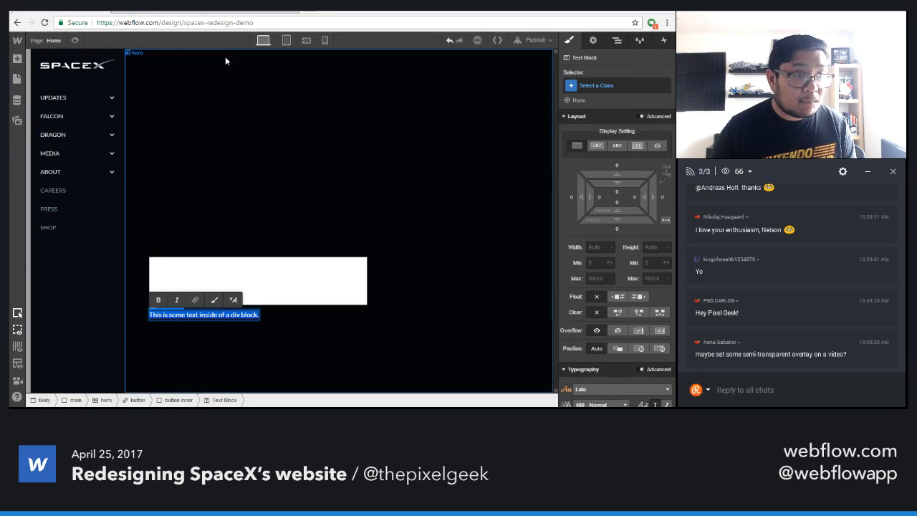
pyautogui.click(228, 15)
pyautogui.click(186, 13)
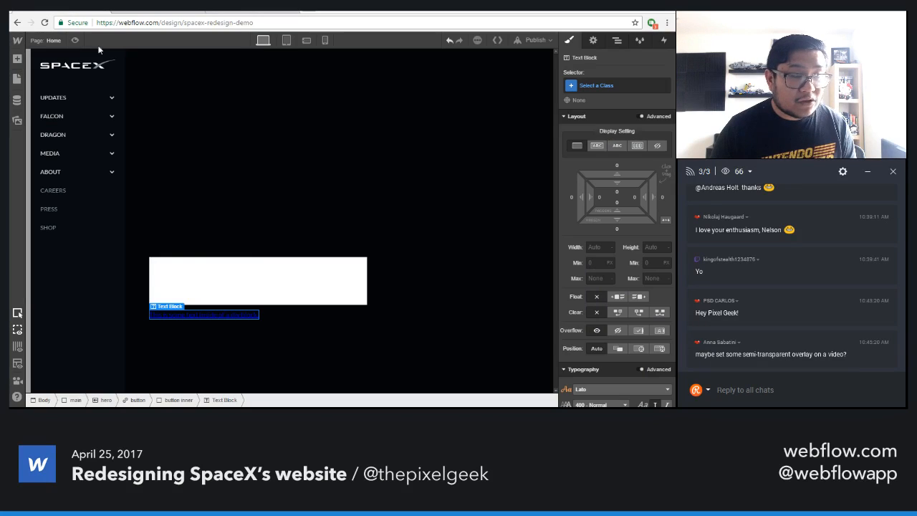
pyautogui.write('Watch Replay')
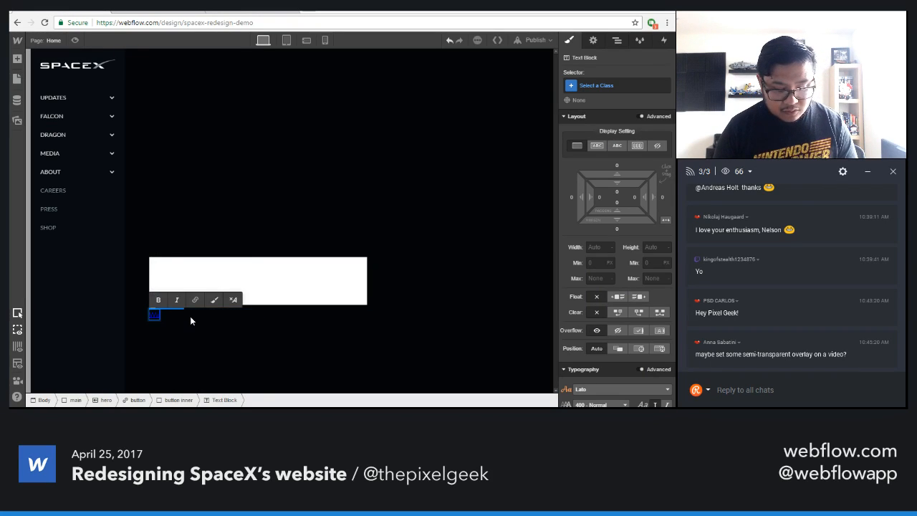
pyautogui.press('Escape')
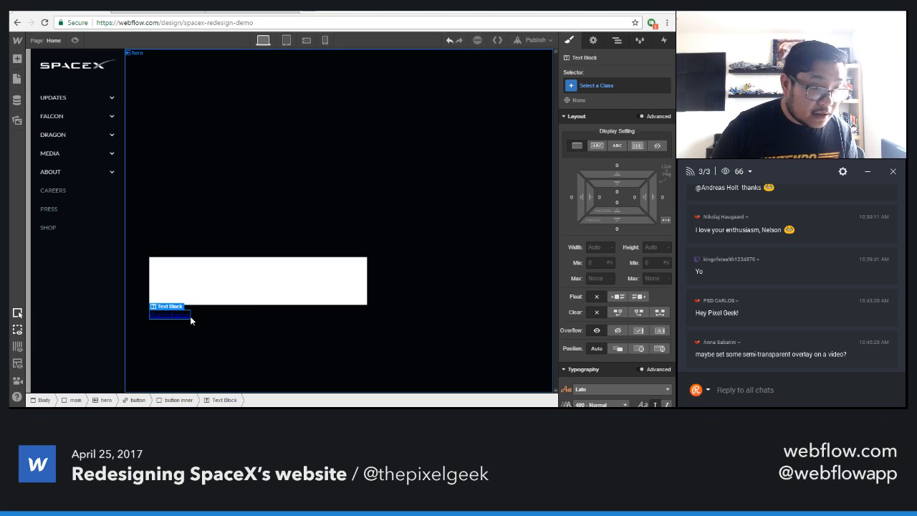
# - Style the "button" link block's text as uppercase and white, with no underline
pyautogui.press('Escape')
pyautogui.press('Escape')
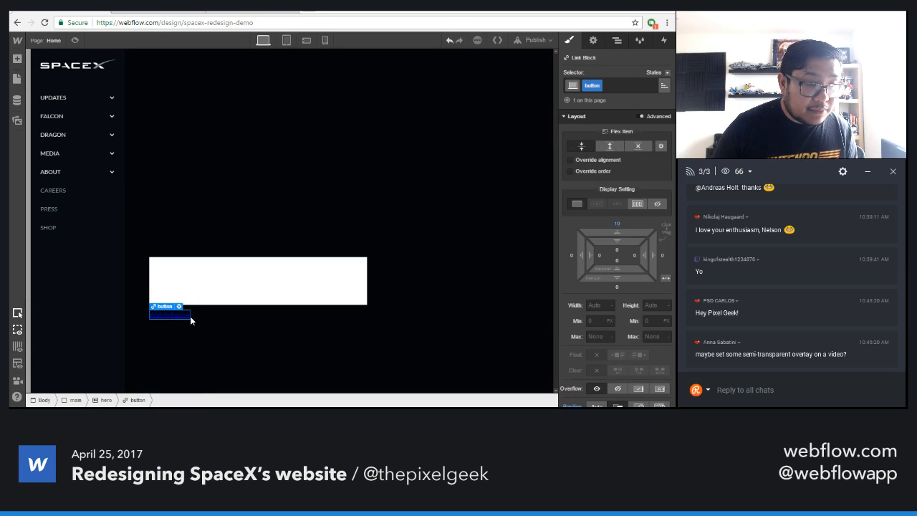
pyautogui.scroll(-5, 597, 323)
pyautogui.scroll(-3, 597, 323)
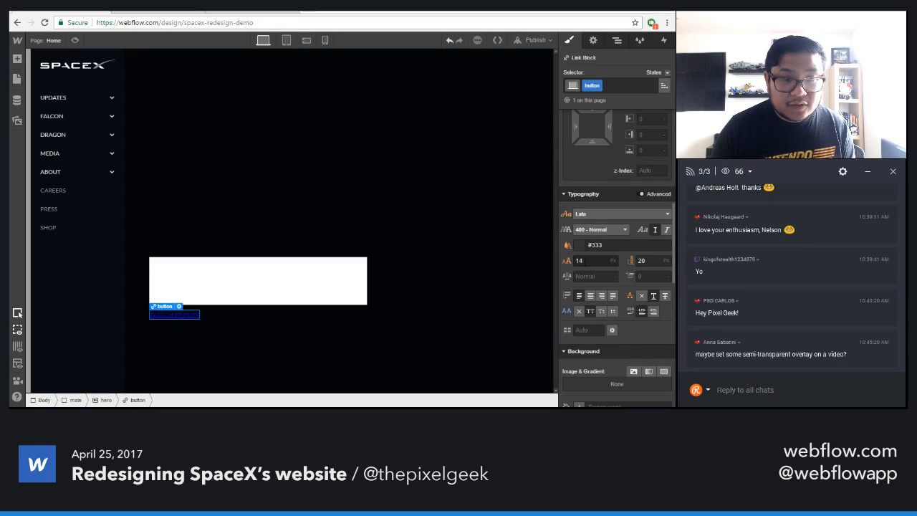
pyautogui.click(580, 244)
pyautogui.moveTo(582, 206); pyautogui.dragTo(576, 134)
pyautogui.click(581, 120)
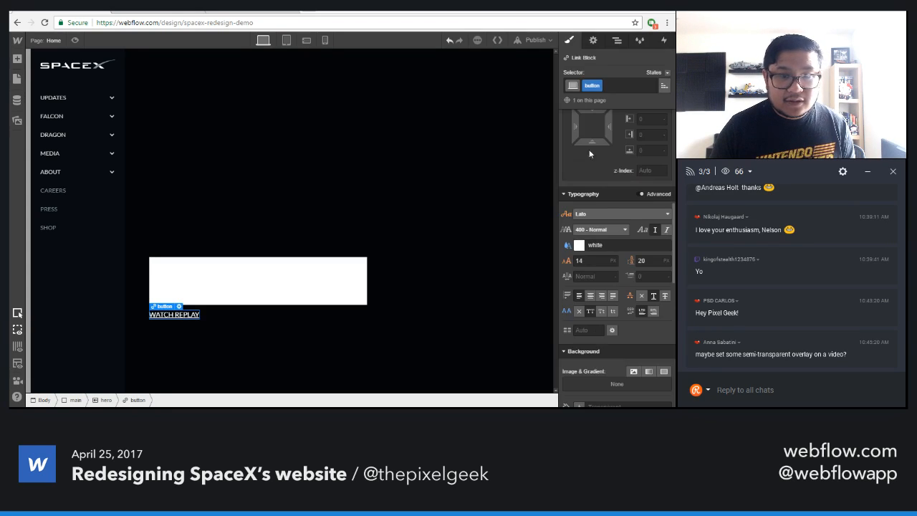
pyautogui.click(638, 296)
# - Give both the "button" link block and the "button inner" div padding of 10 px top and bottom and 15 px on the sides
pyautogui.scroll(5, 631, 307)
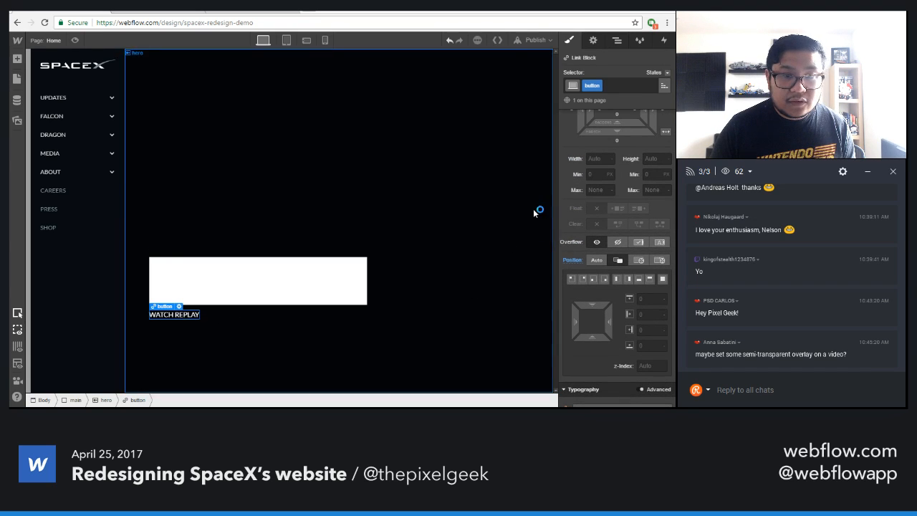
pyautogui.scroll(4, 615, 242)
pyautogui.moveTo(616, 242); pyautogui.dragTo(639, 254)
pyautogui.click(182, 309)
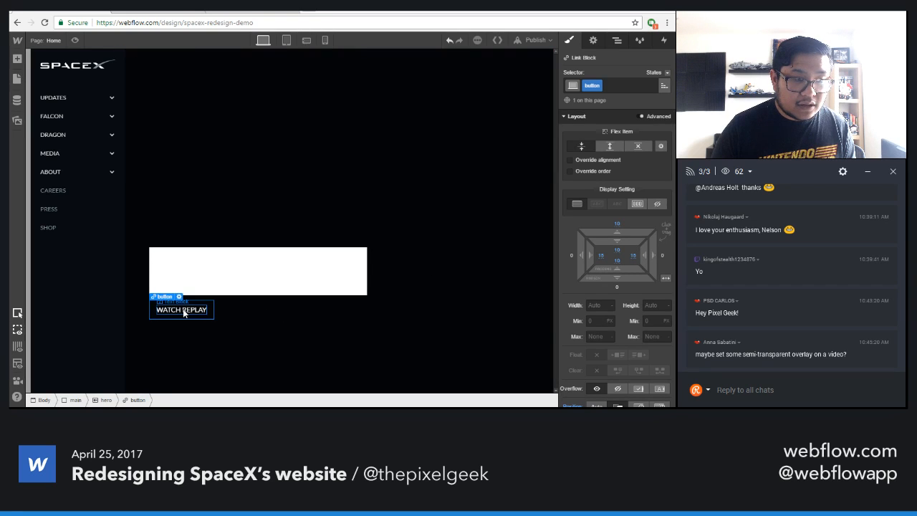
pyautogui.press('Up')
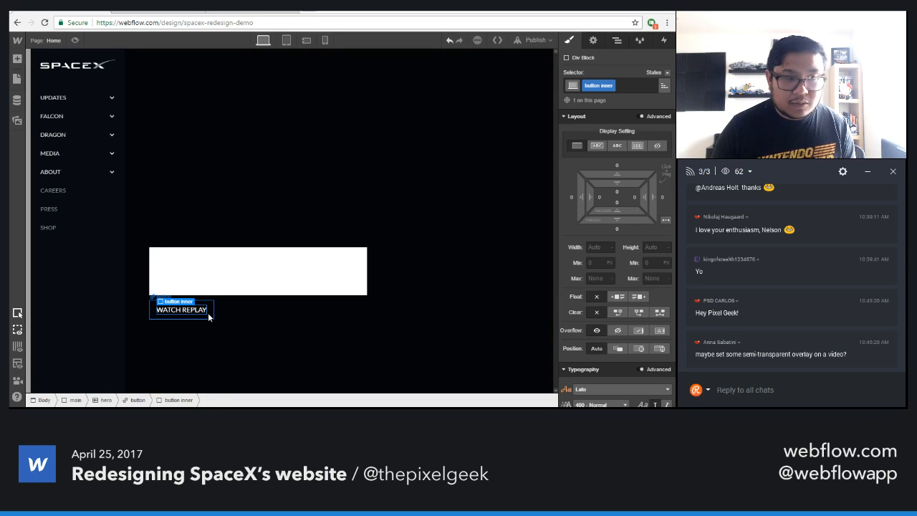
pyautogui.moveTo(617, 192); pyautogui.dragTo(636, 199)
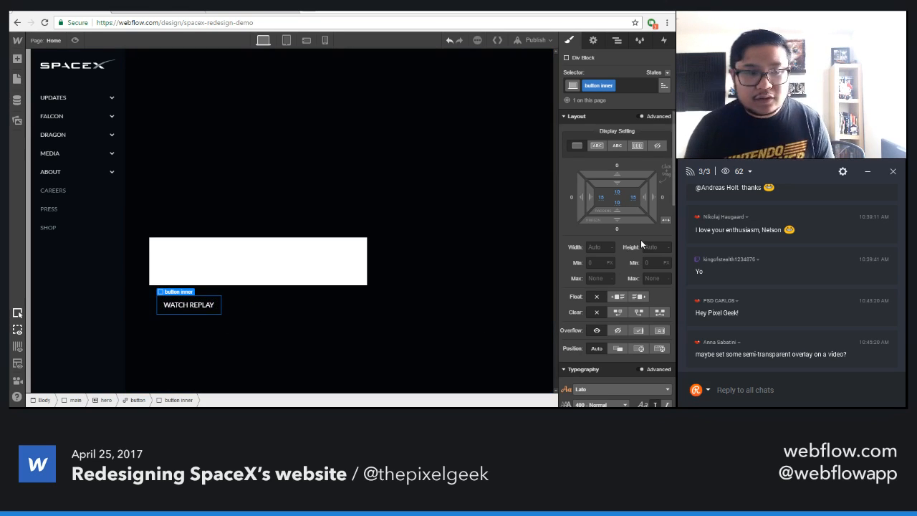
# - Give the "button inner" div a transparent background and a solid 1 px border in Light Slate Grey
pyautogui.scroll(-5, 593, 267)
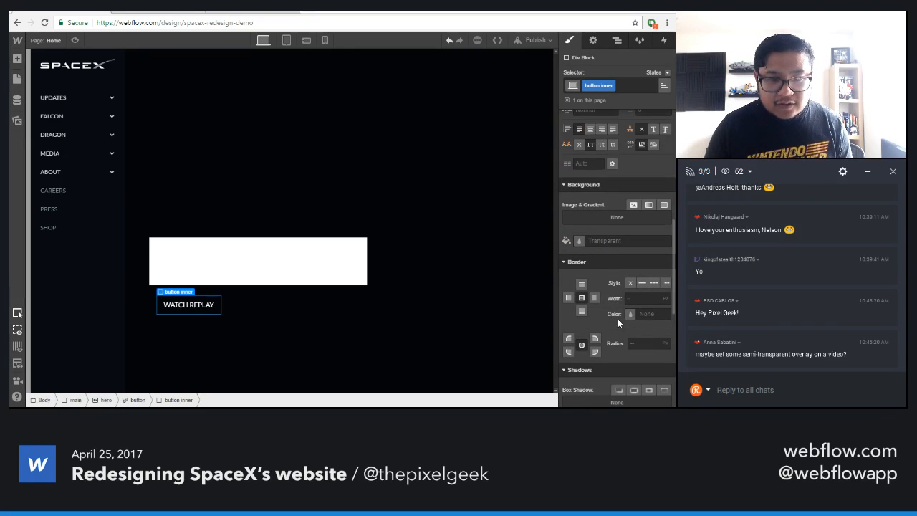
pyautogui.click(579, 240)
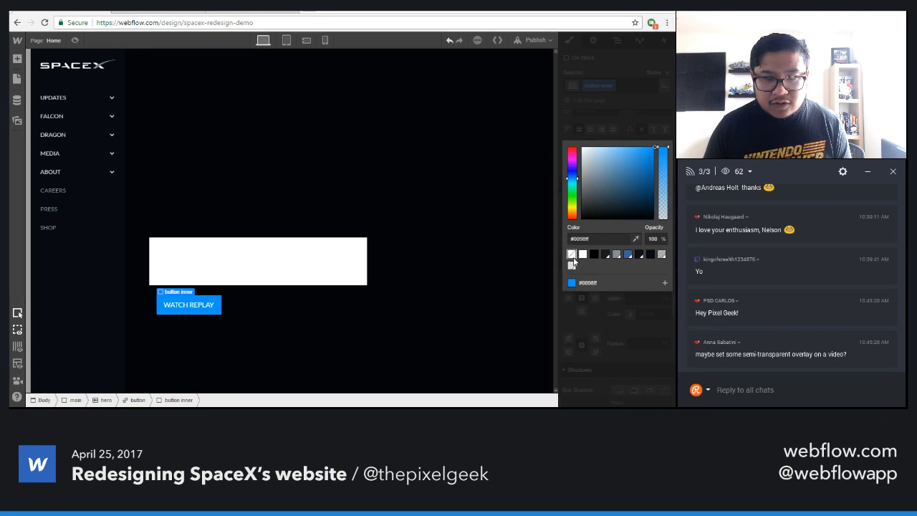
pyautogui.click(572, 254)
pyautogui.click(605, 326)
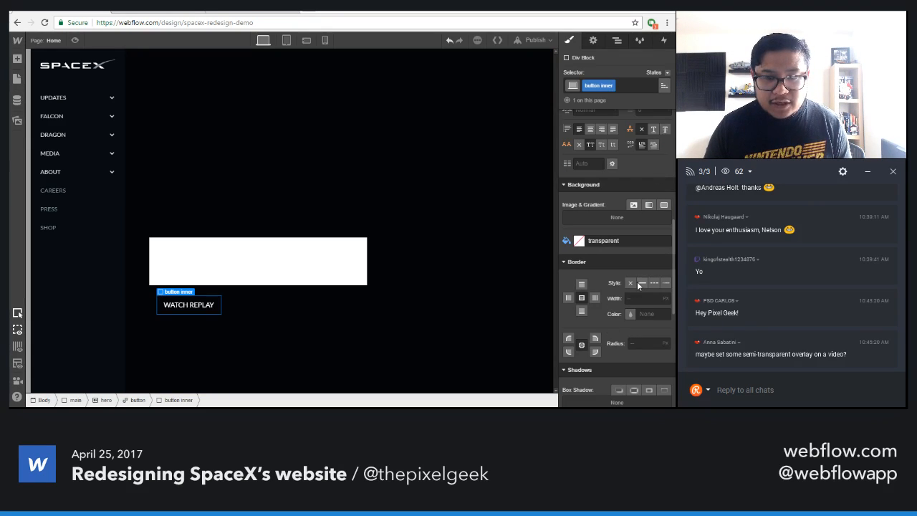
pyautogui.click(641, 283)
pyautogui.click(629, 314)
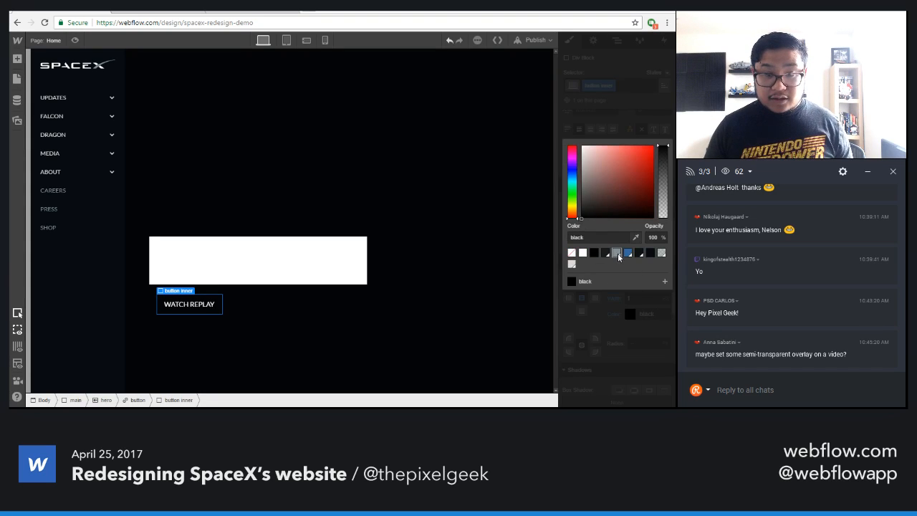
pyautogui.click(619, 256)
pyautogui.click(628, 106)
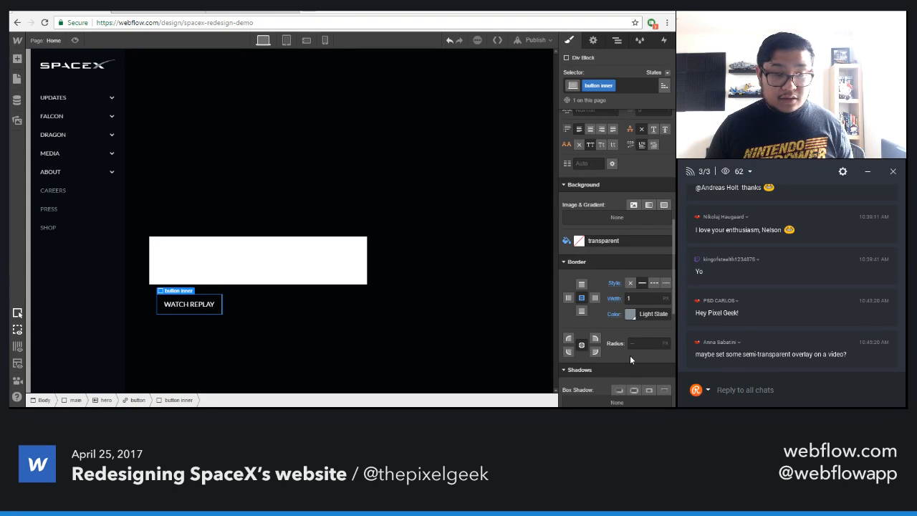
pyautogui.click(344, 326)
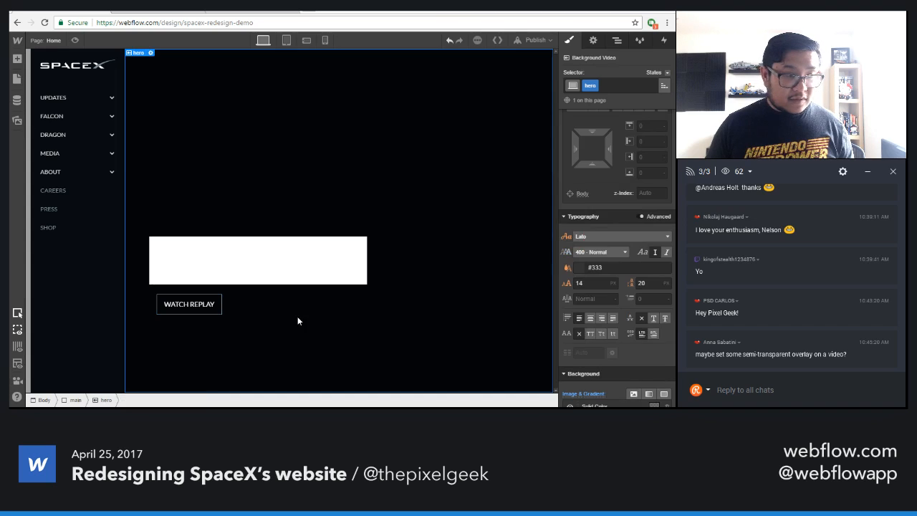
# - Set the "button" link block's text colour to Light Slate Grey
pyautogui.click(210, 315)
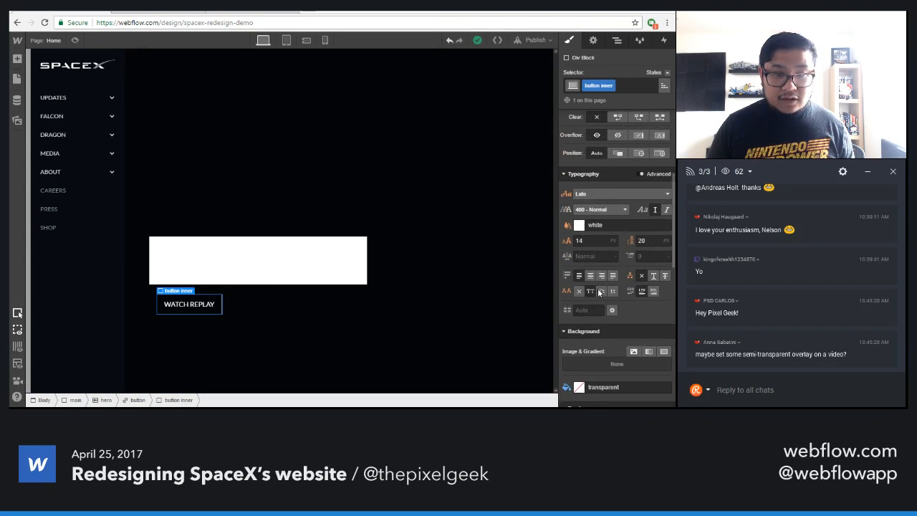
pyautogui.click(228, 313)
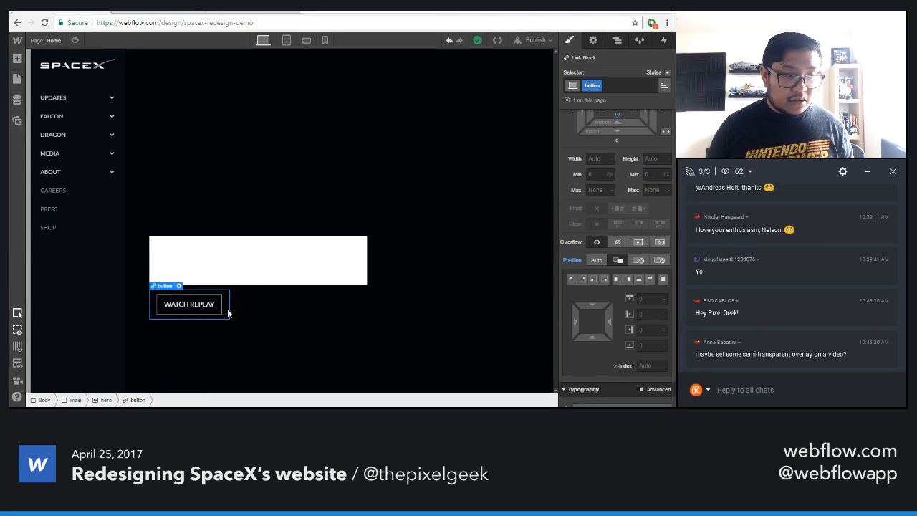
pyautogui.scroll(-5, 565, 310)
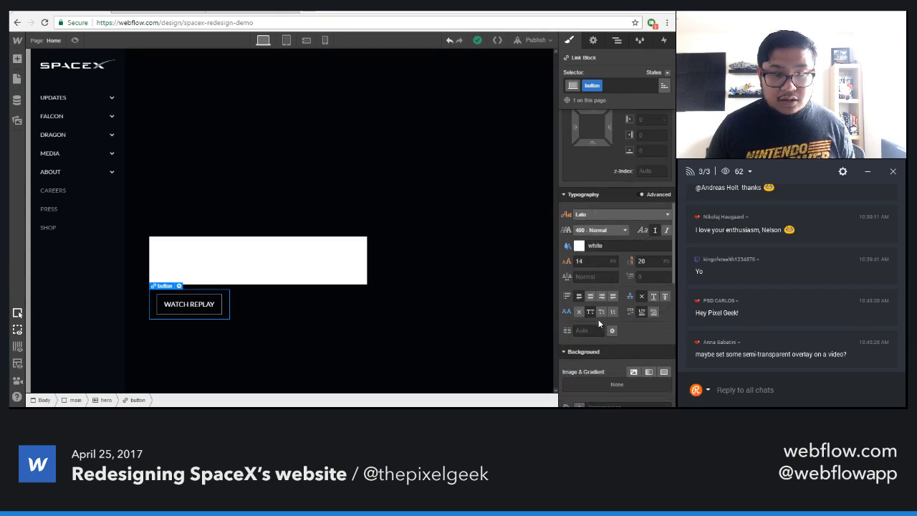
pyautogui.click(578, 243)
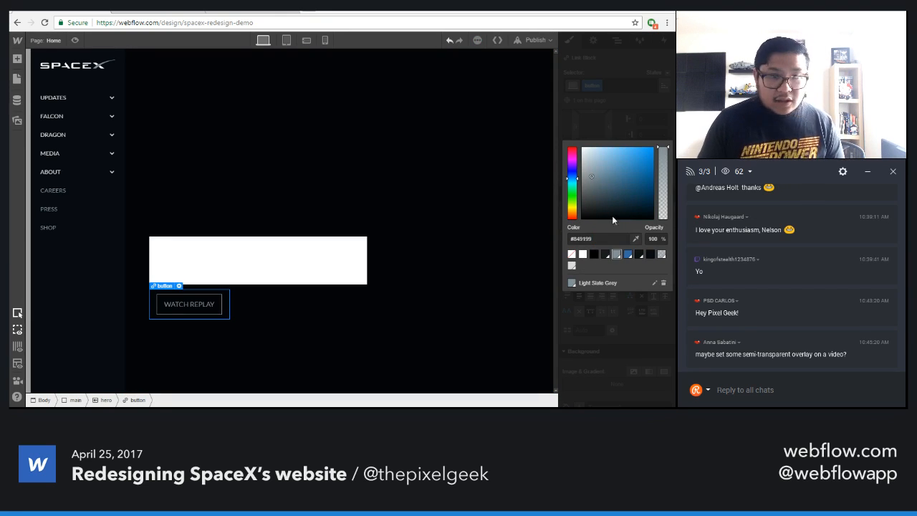
pyautogui.click(622, 121)
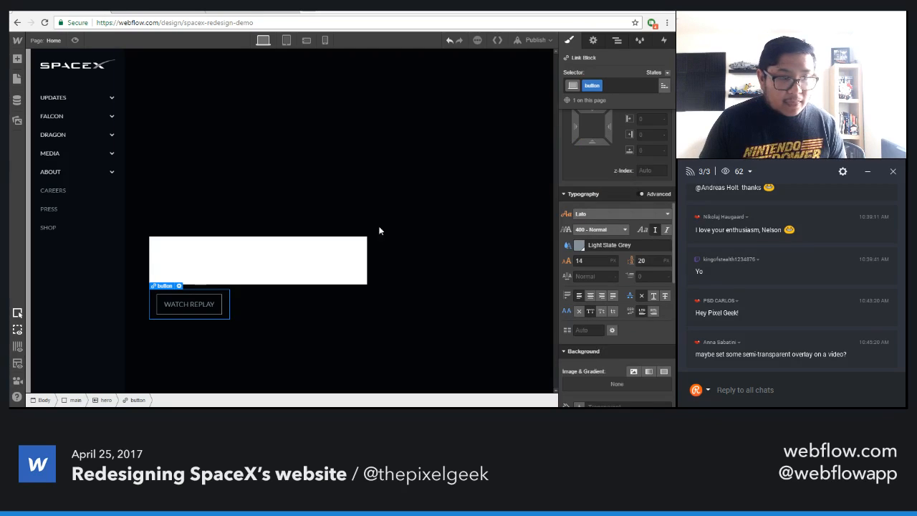
pyautogui.click(222, 316)
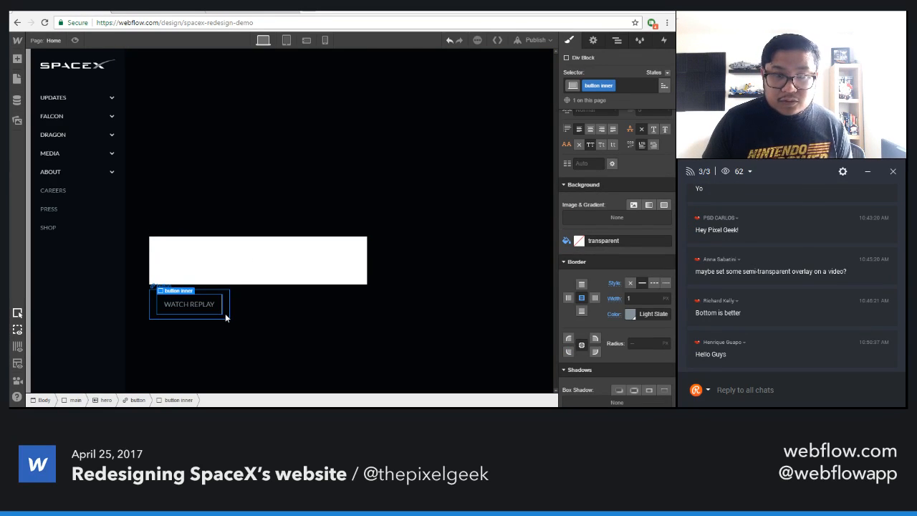
pyautogui.click(225, 313)
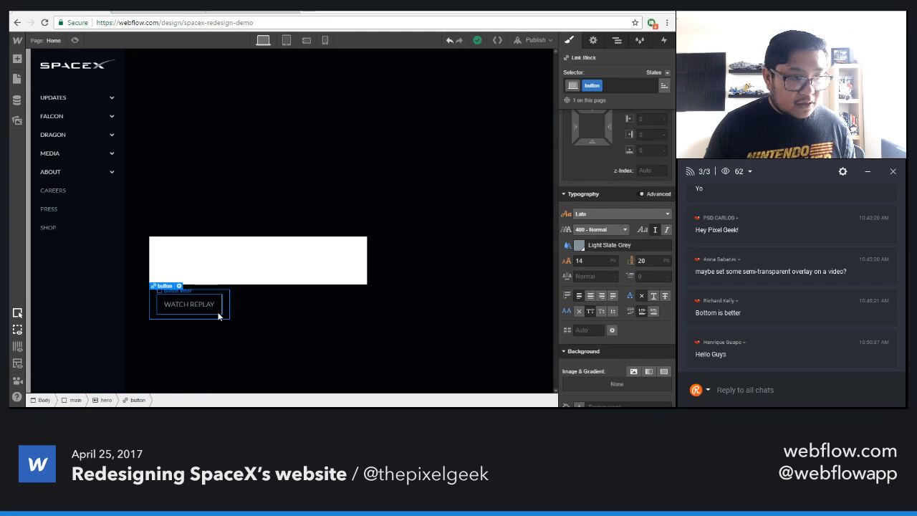
pyautogui.click(219, 316)
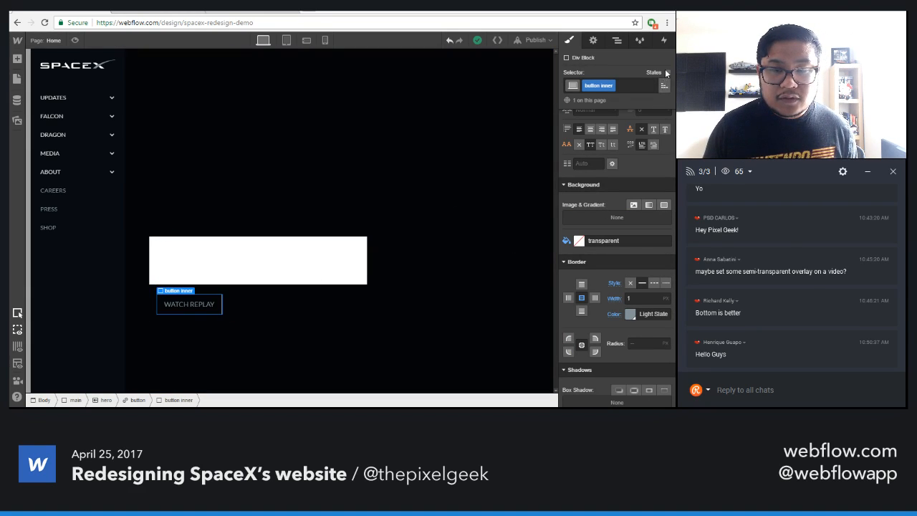
pyautogui.click(224, 317)
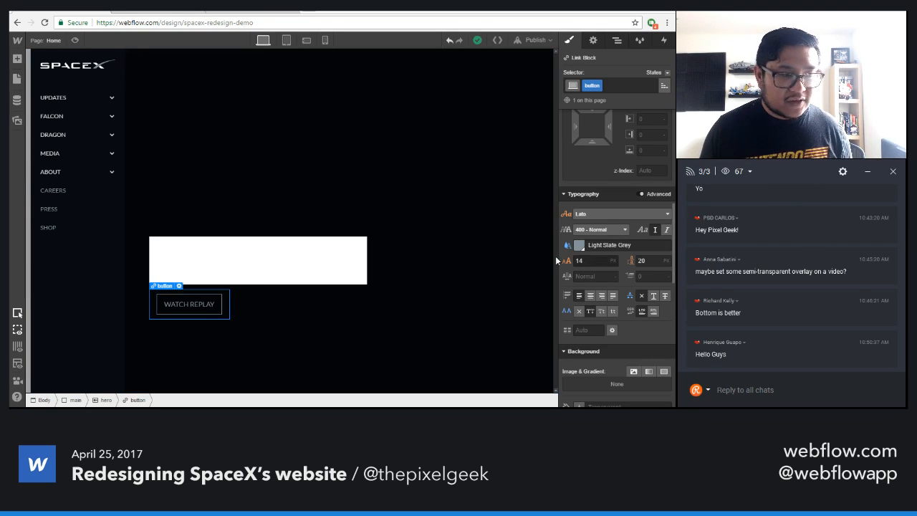
# - Create a new interaction named "button inner" for the "button inner" div
pyautogui.click(203, 309)
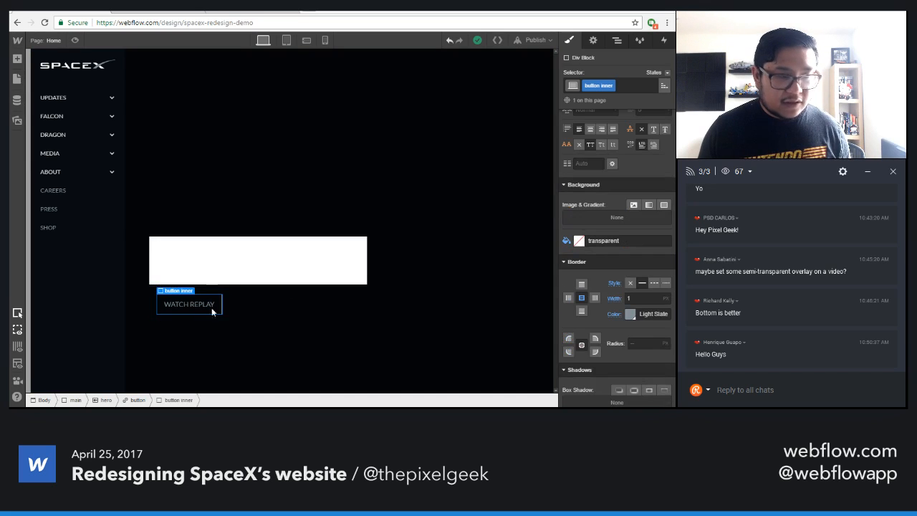
pyautogui.click(663, 41)
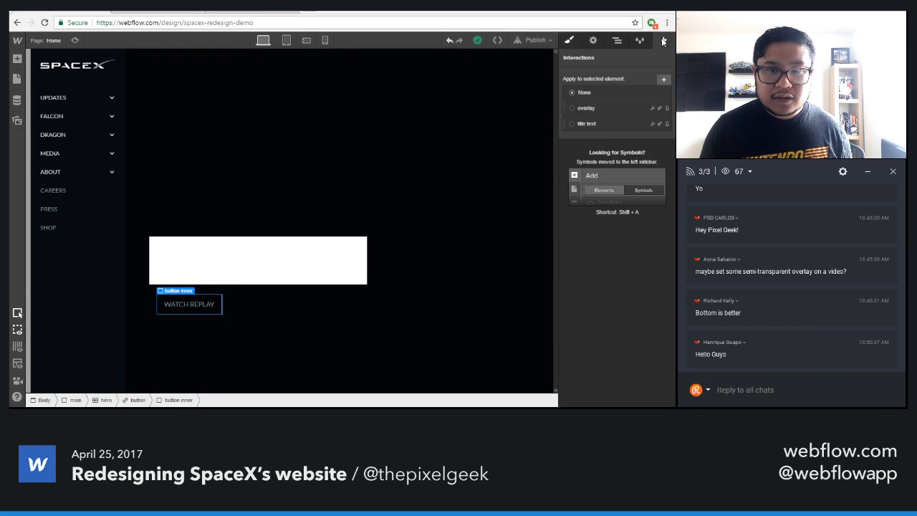
pyautogui.click(664, 80)
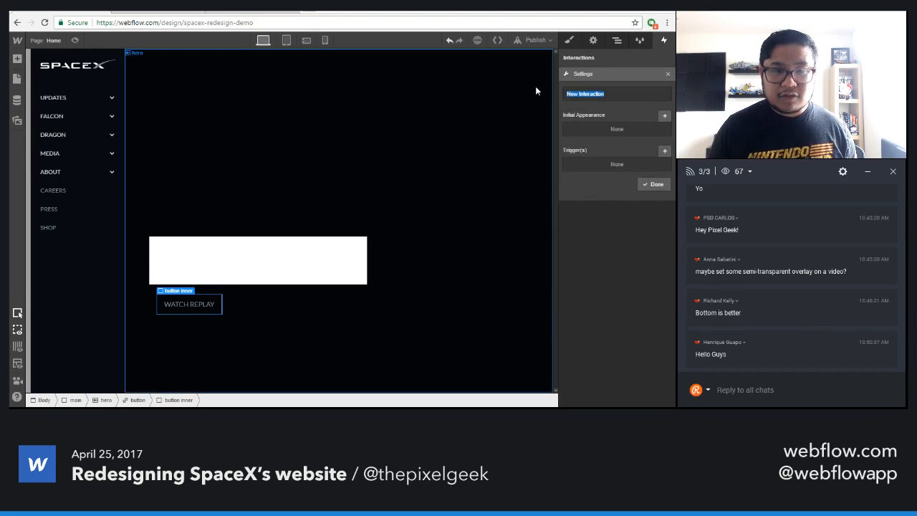
pyautogui.write('tiutton inner')
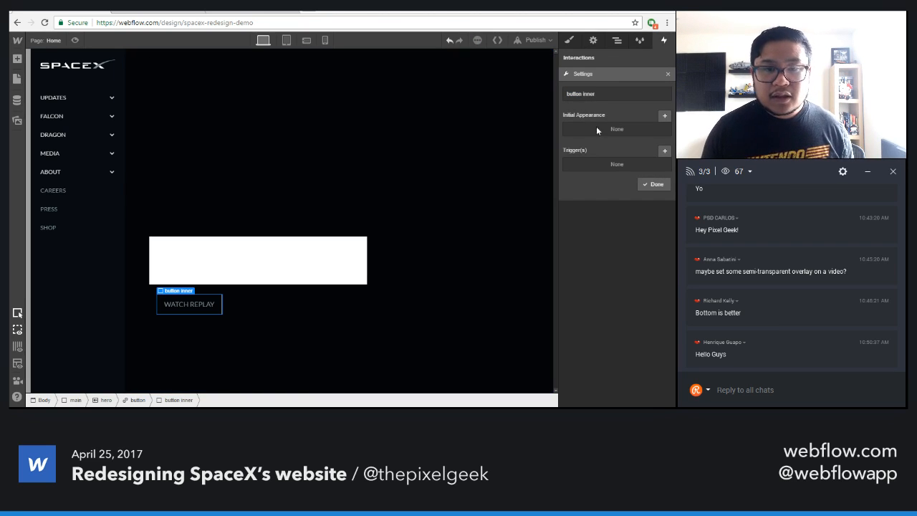
# - Give the "button inner" interaction an initial appearance scaled to 0.9 on X and Y, and save the interaction
pyautogui.click(665, 117)
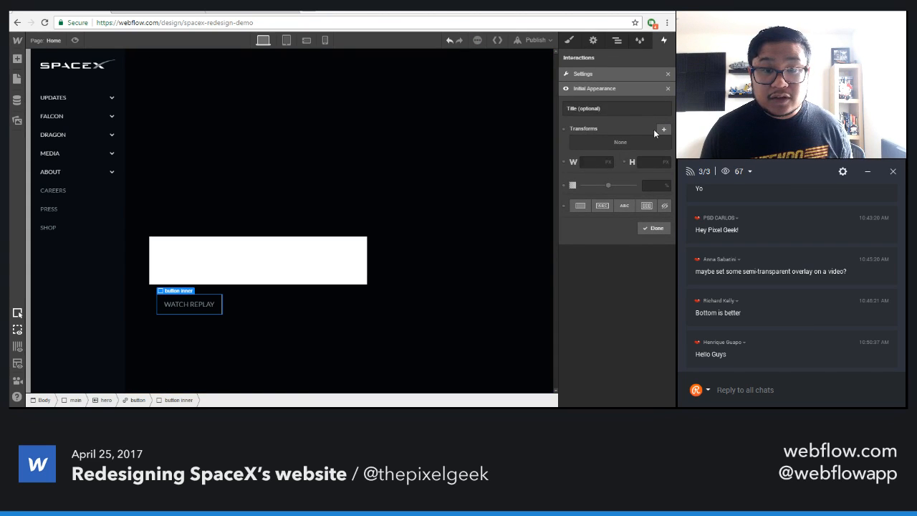
pyautogui.click(663, 129)
pyautogui.click(606, 180)
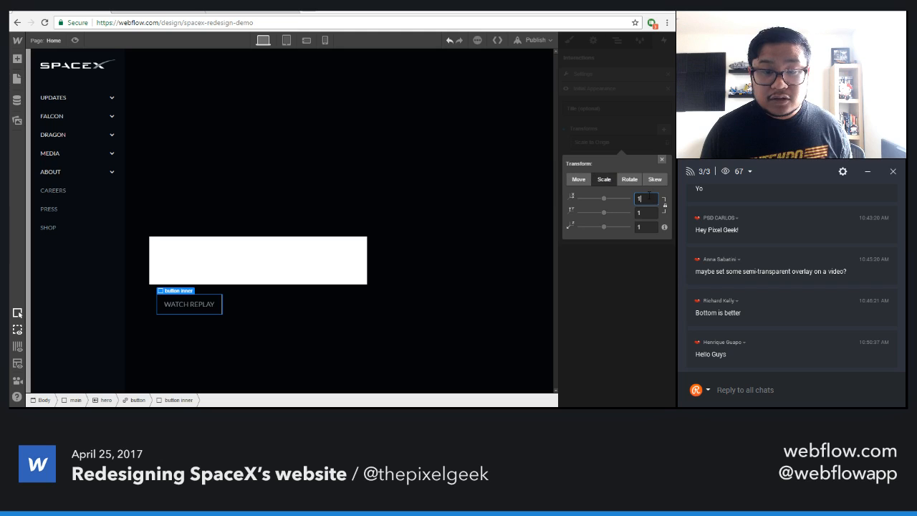
pyautogui.press('BackSpace')
pyautogui.write('0.9')
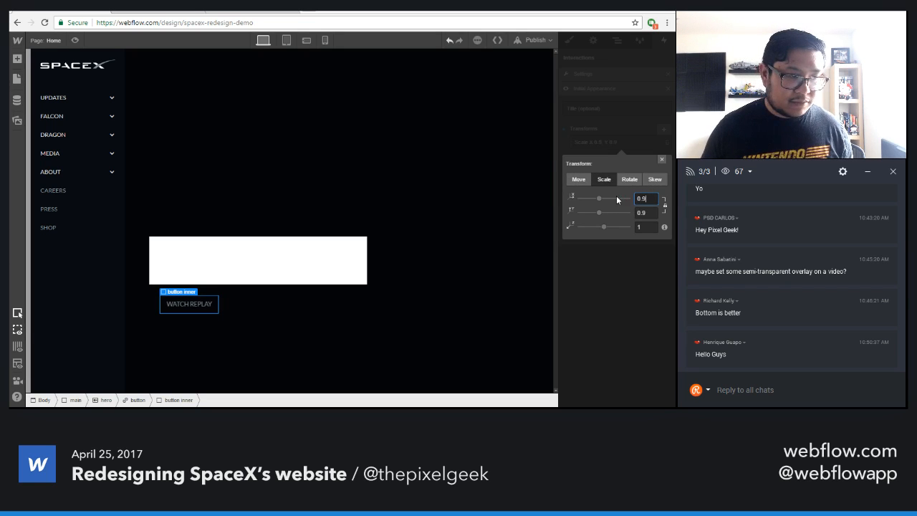
pyautogui.click(638, 122)
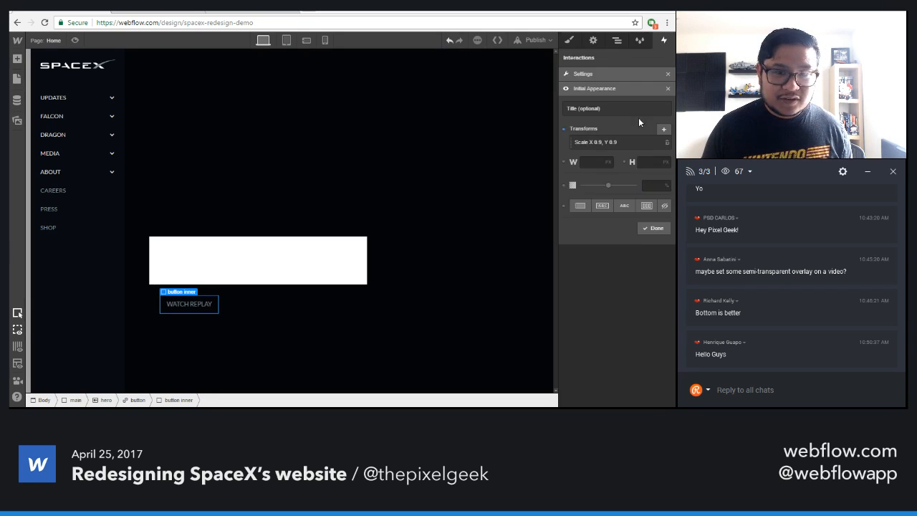
pyautogui.click(649, 229)
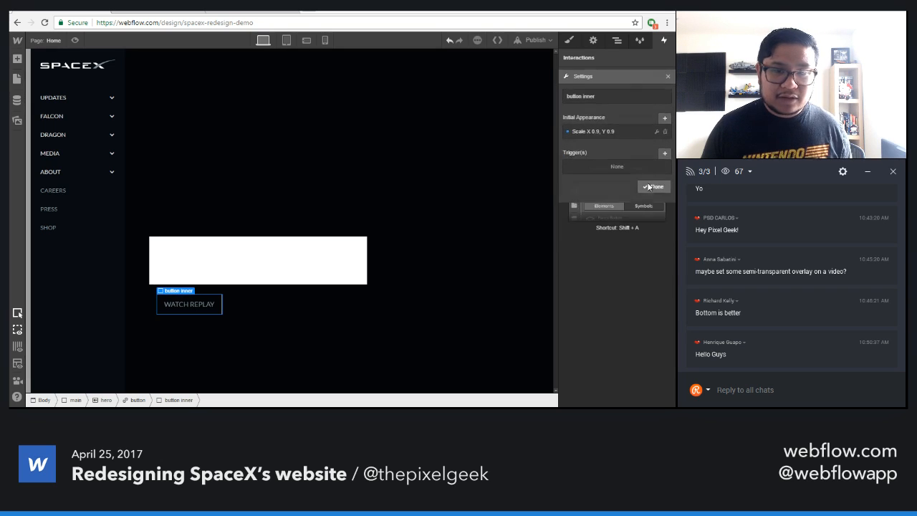
pyautogui.click(649, 187)
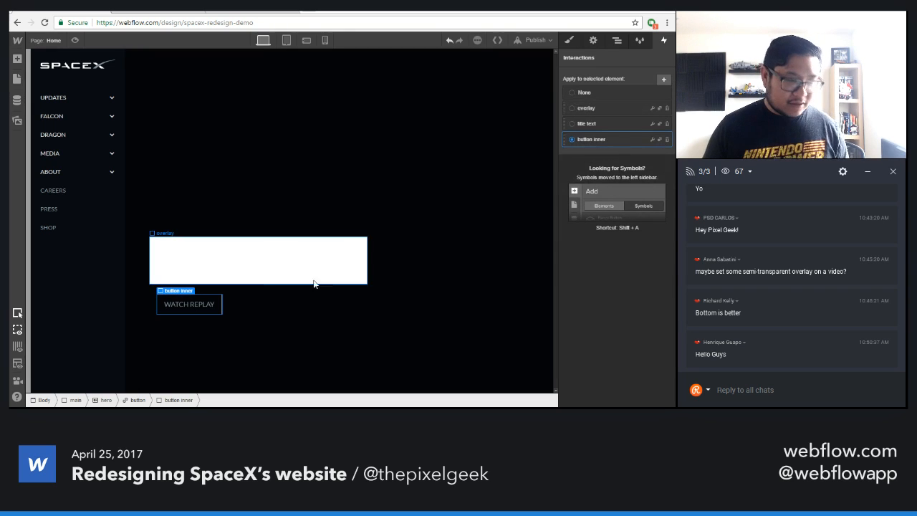
# - Create a new interaction named "button hover" for the "button" link block
pyautogui.click(225, 311)
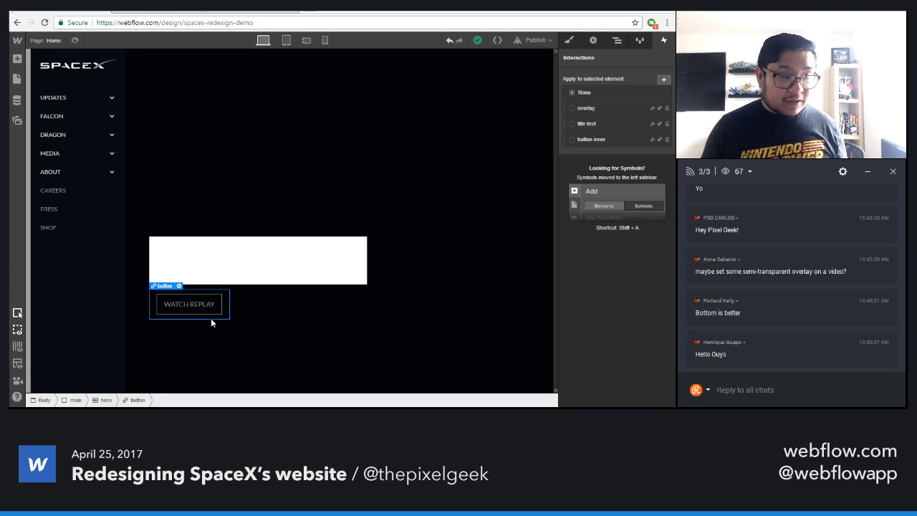
pyautogui.click(664, 78)
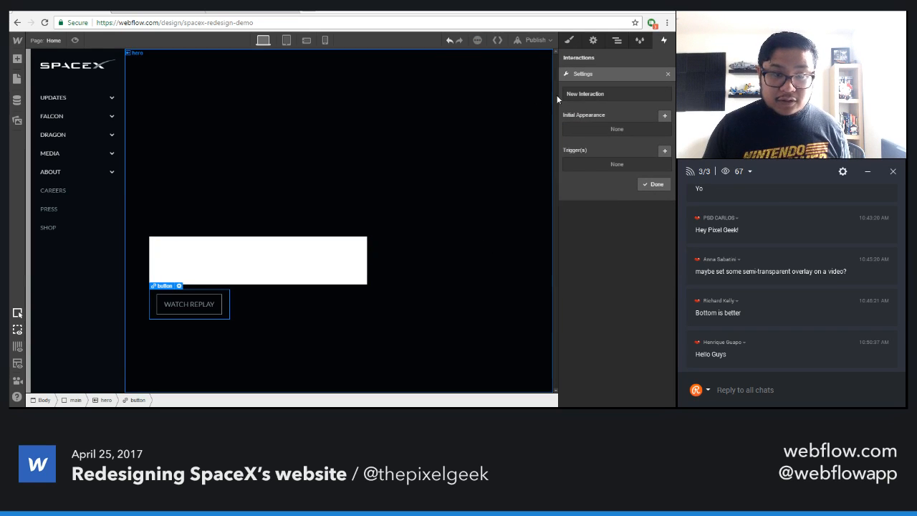
pyautogui.hotkey('ctrl', 'a')
pyautogui.write('button frame')
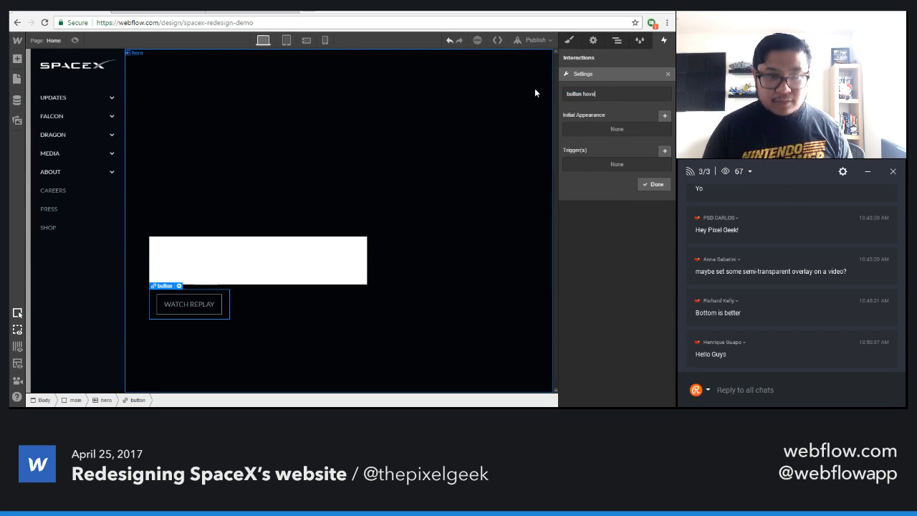
# - Add a Hover trigger to the "button hover" interaction that affects the "button inner" class, limited to nested elements
pyautogui.click(666, 151)
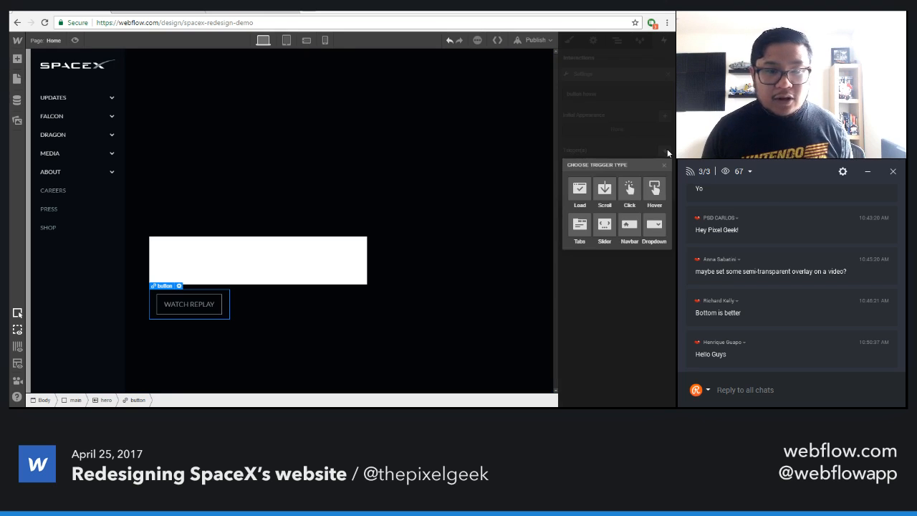
pyautogui.click(654, 190)
pyautogui.click(601, 117)
pyautogui.write('but')
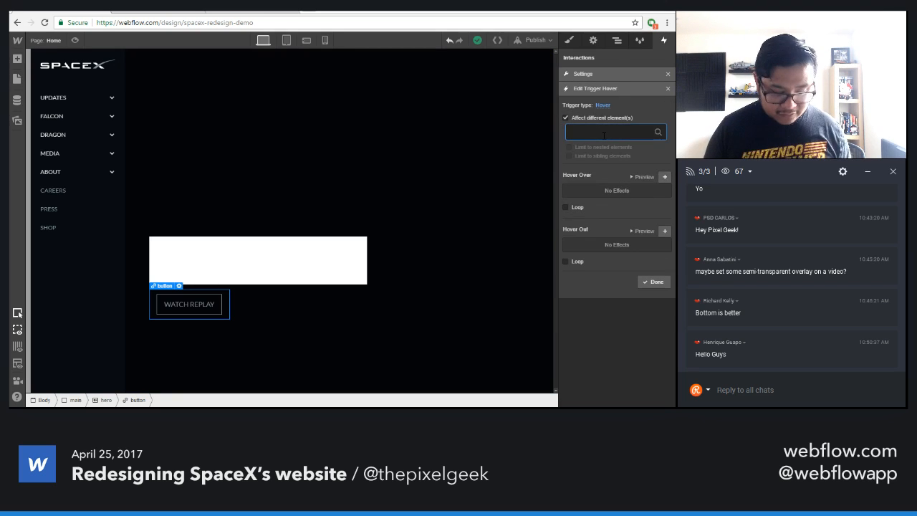
pyautogui.click(604, 143)
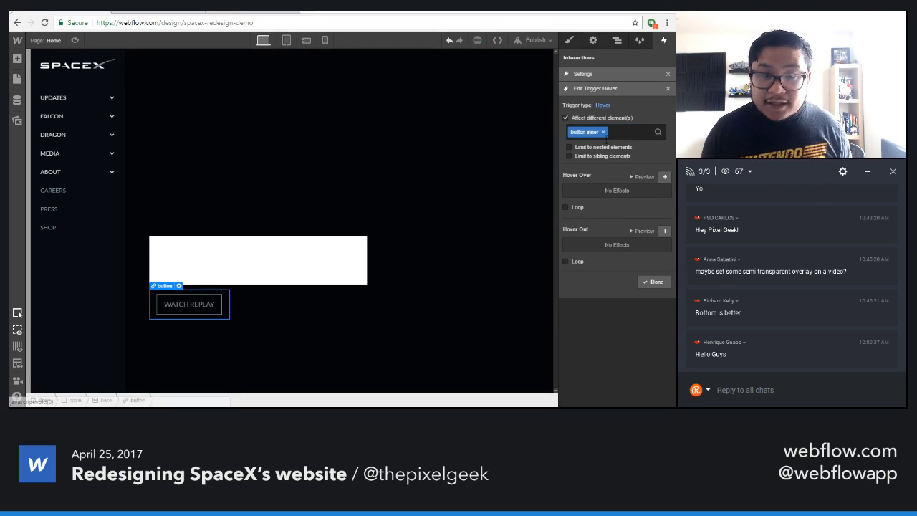
pyautogui.click(607, 148)
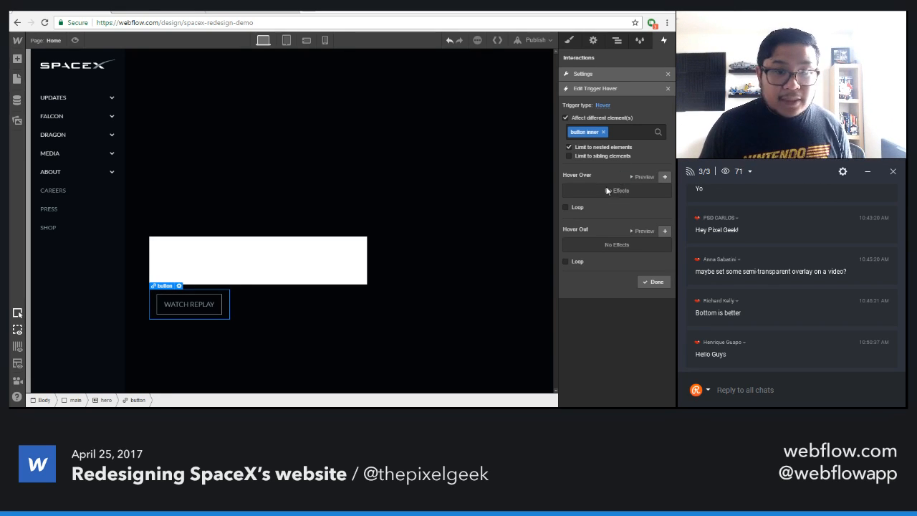
# - Add a hover-over step that scales "button inner" to 1 on all axes
pyautogui.click(665, 177)
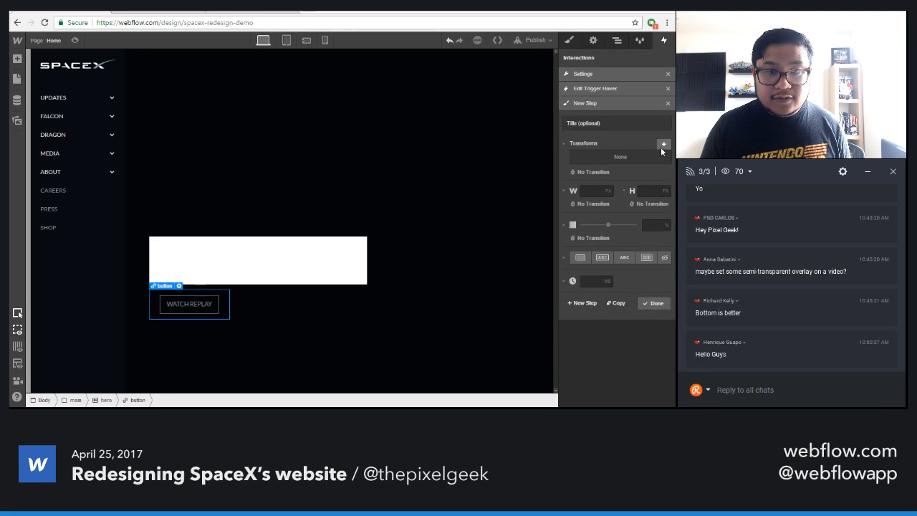
pyautogui.click(662, 146)
pyautogui.click(604, 193)
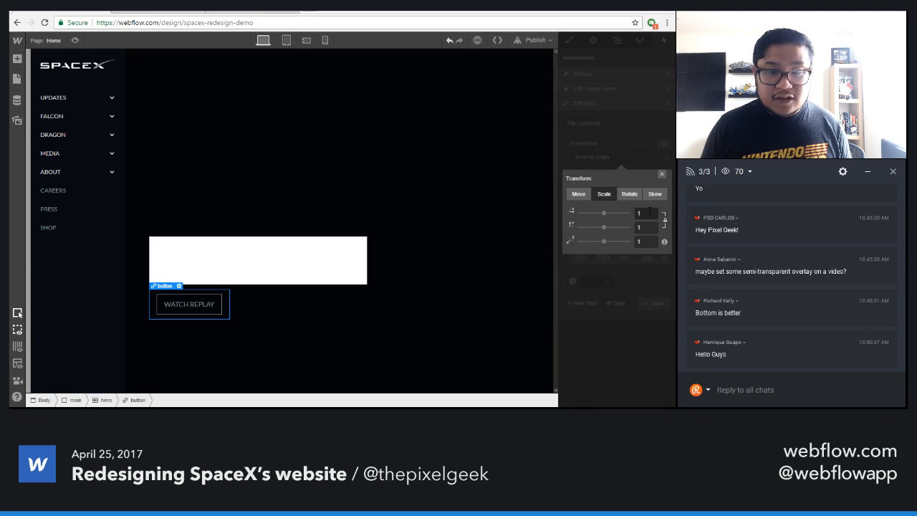
pyautogui.click(636, 140)
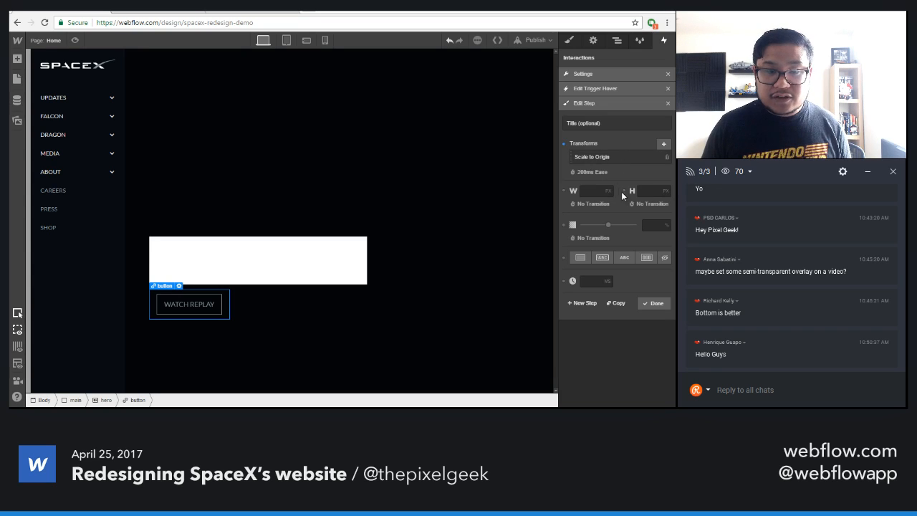
pyautogui.click(654, 303)
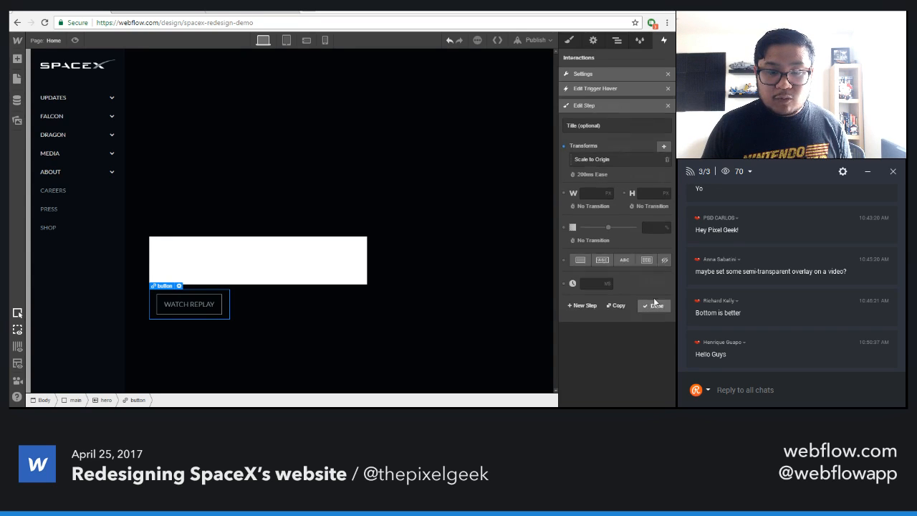
# - Add a hover-out step that scales "button inner" to 0.9 on X and Y
pyautogui.click(664, 232)
pyautogui.click(664, 147)
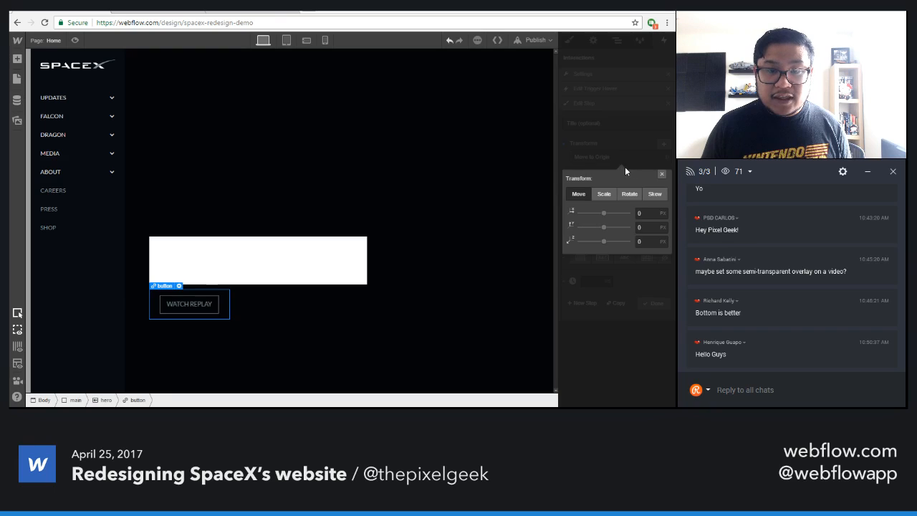
pyautogui.click(608, 193)
pyautogui.write('0.9')
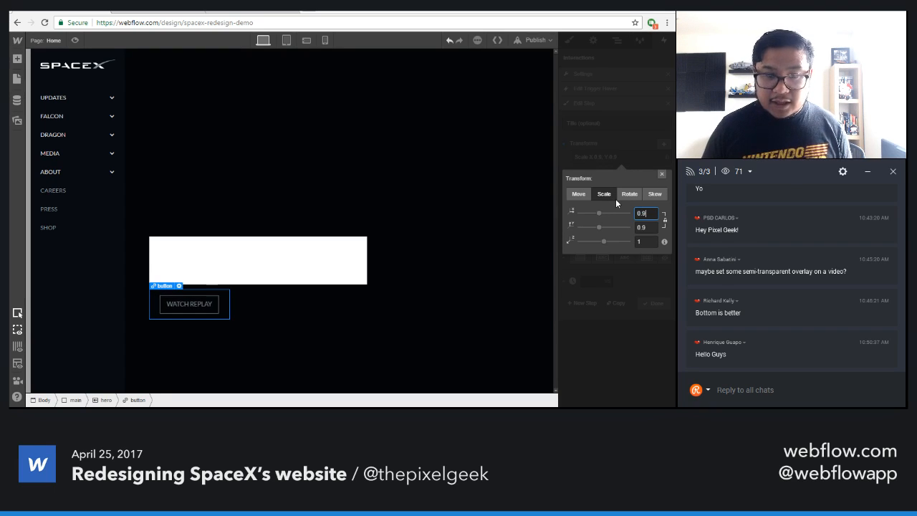
pyautogui.click(629, 159)
# - Preview the page and test the hover effect on the "Watch Replay" button
pyautogui.click(73, 40)
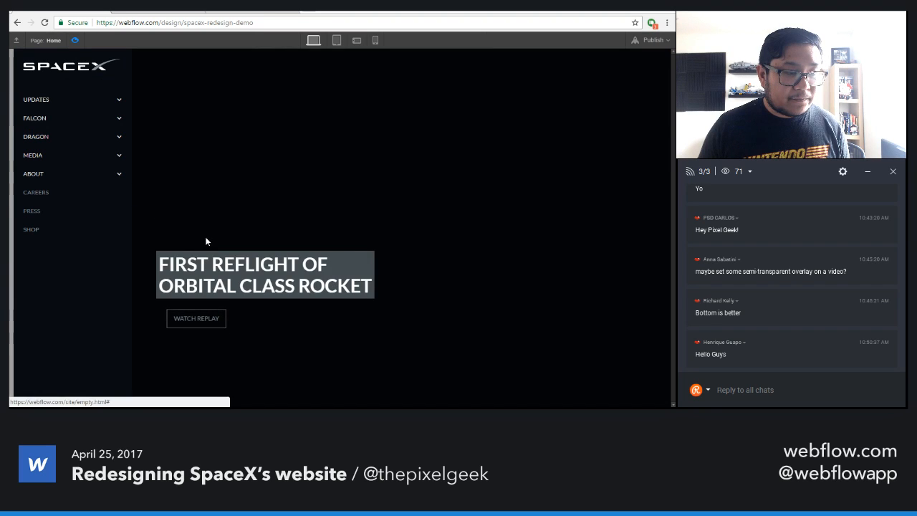
pyautogui.click(204, 328)
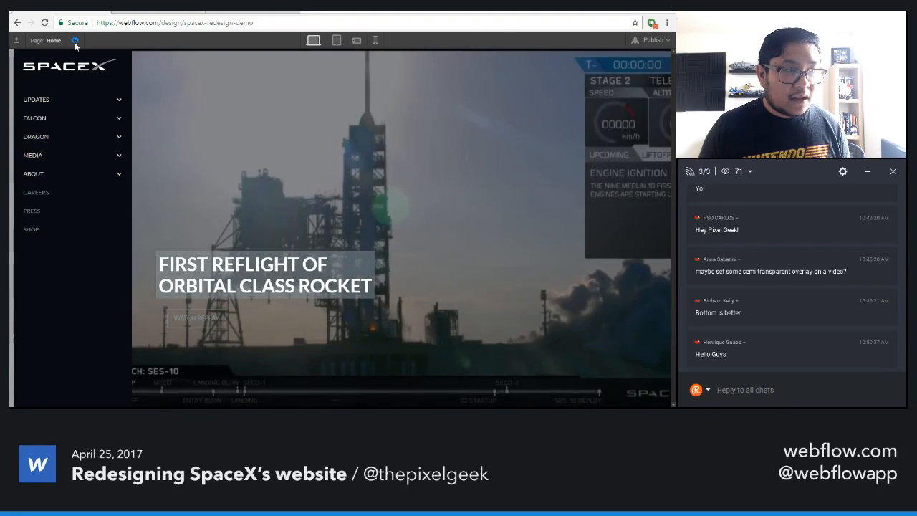
pyautogui.click(74, 41)
# - Set the background of the "button inner" div's Hover state to Light Slate Grey
pyautogui.click(203, 316)
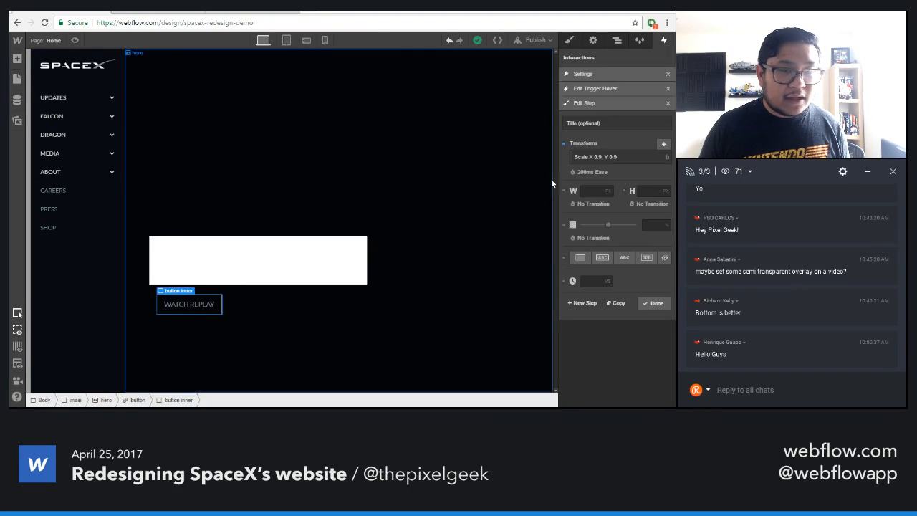
pyautogui.click(569, 41)
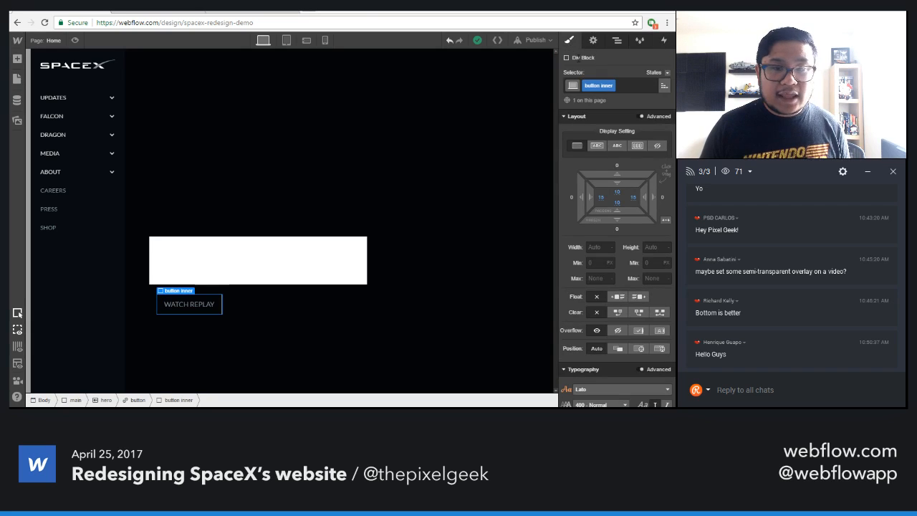
pyautogui.click(652, 73)
pyautogui.click(652, 91)
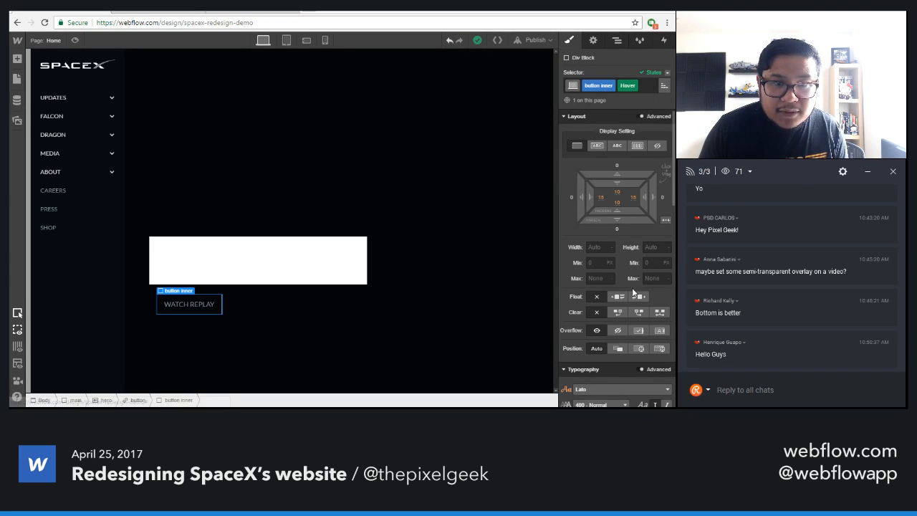
pyautogui.scroll(-8, 633, 291)
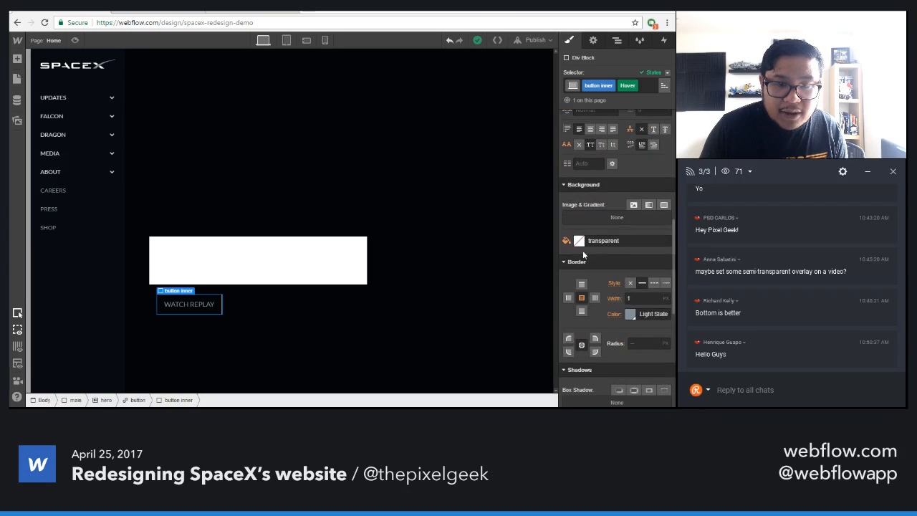
pyautogui.click(579, 241)
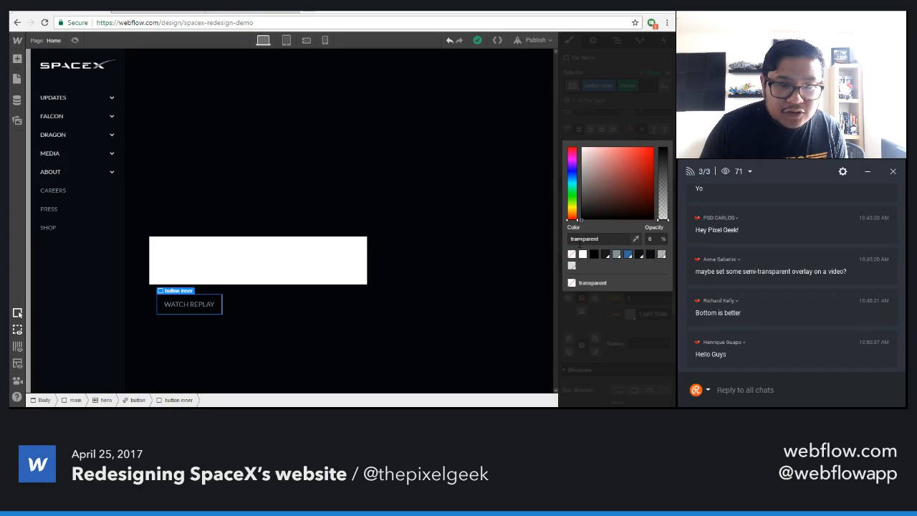
pyautogui.click(616, 255)
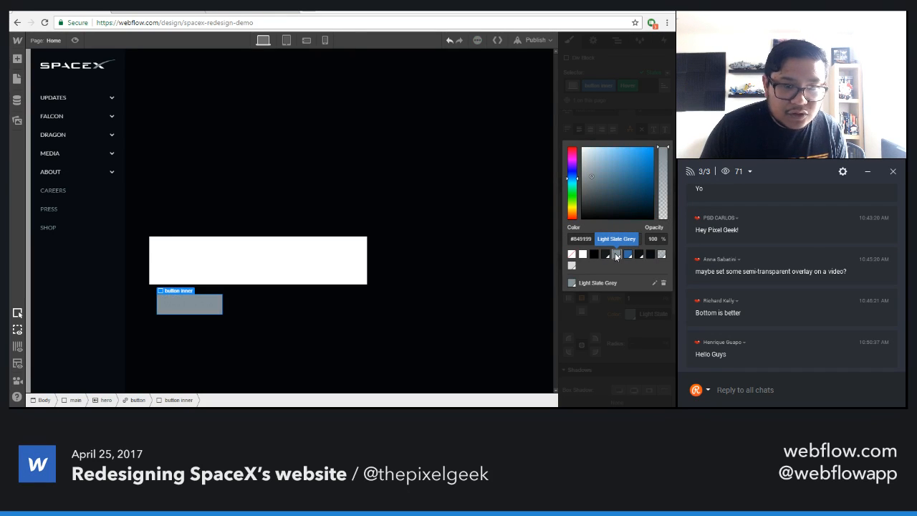
pyautogui.click(627, 142)
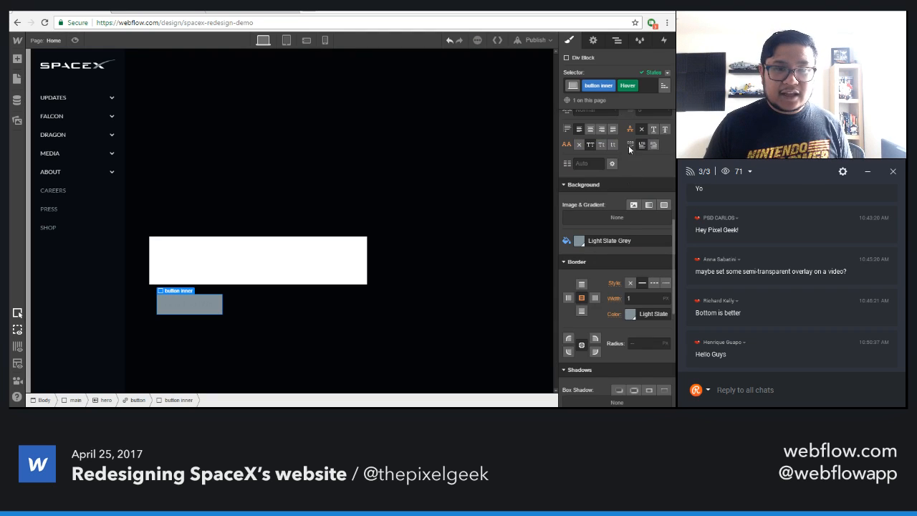
# - Set the Hover state's text colour to white and return "button inner" to its normal state
pyautogui.scroll(3, 618, 237)
pyautogui.click(579, 225)
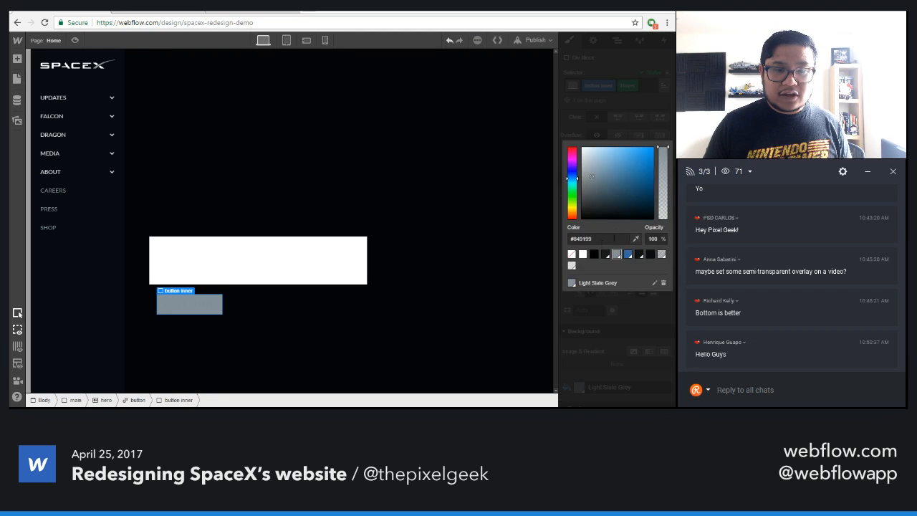
pyautogui.click(583, 254)
pyautogui.click(605, 116)
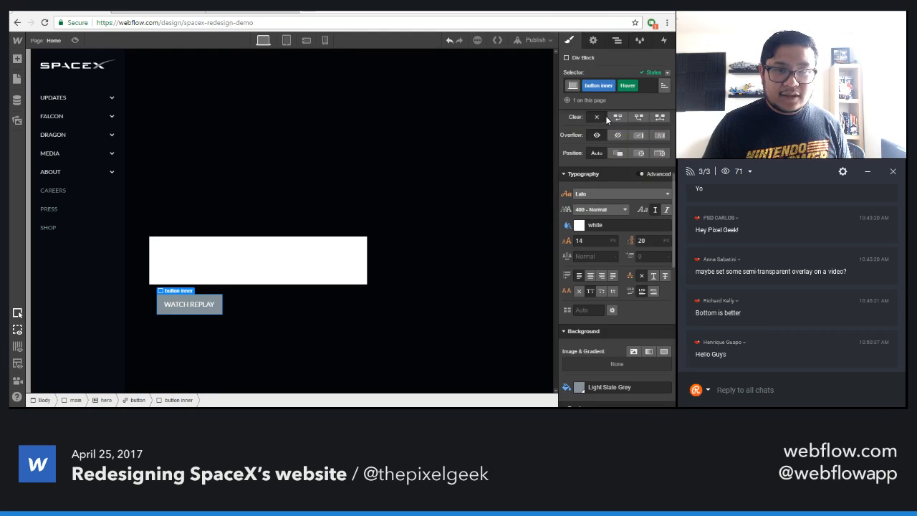
pyautogui.click(667, 75)
pyautogui.click(644, 85)
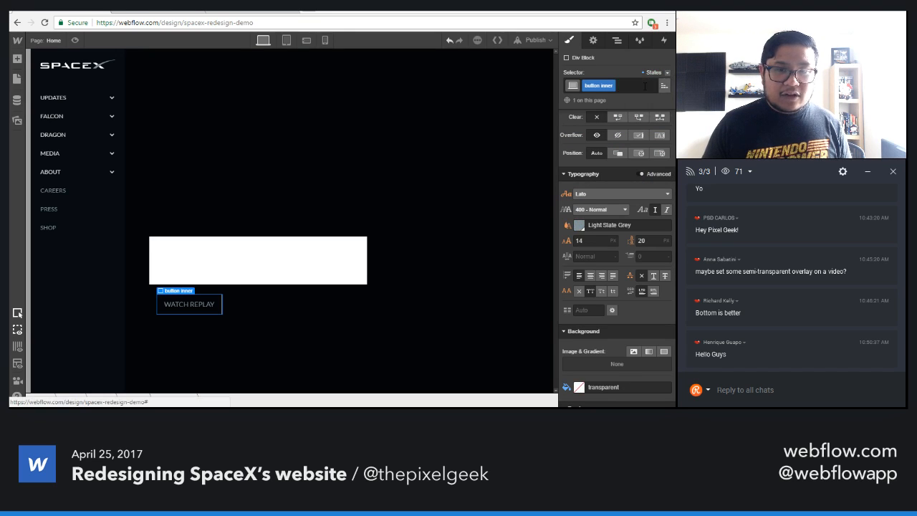
# - Add a 200 ms ease transition on Background Color to the "button inner" div
pyautogui.scroll(-3, 629, 264)
pyautogui.scroll(-5, 630, 264)
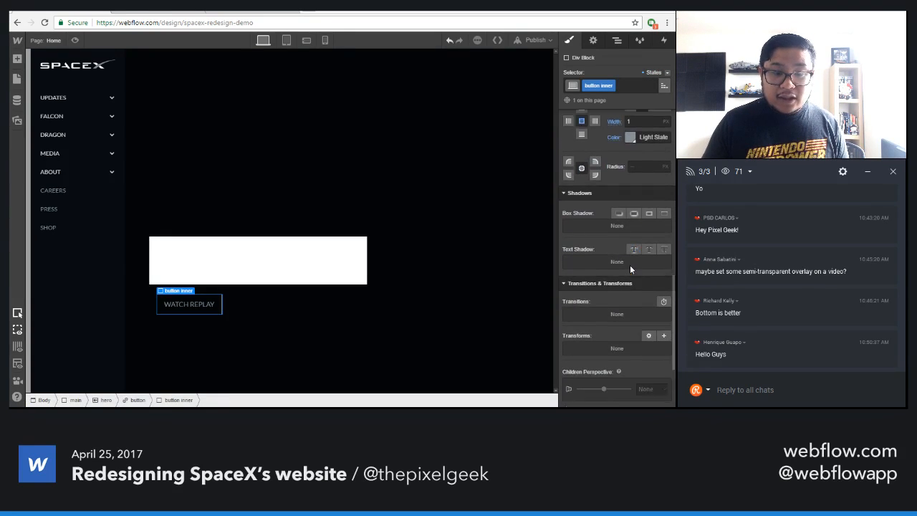
pyautogui.click(664, 234)
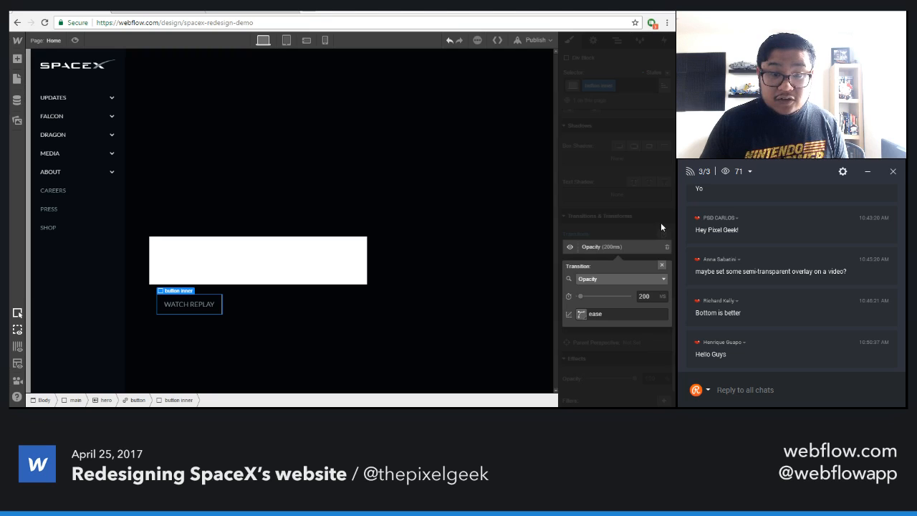
pyautogui.click(632, 277)
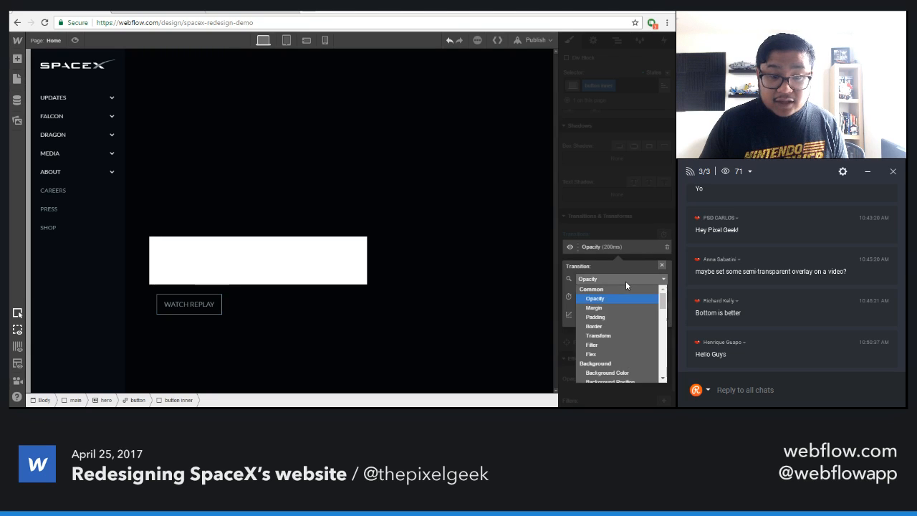
pyautogui.click(614, 373)
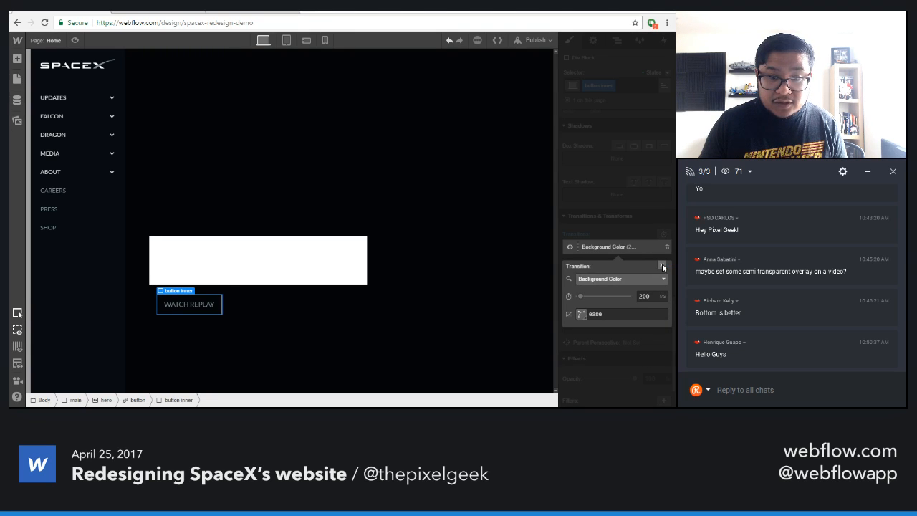
pyautogui.click(662, 264)
# - Add a second 200 ms transition on Font Color to the "button inner" div
pyautogui.click(663, 234)
pyautogui.click(625, 293)
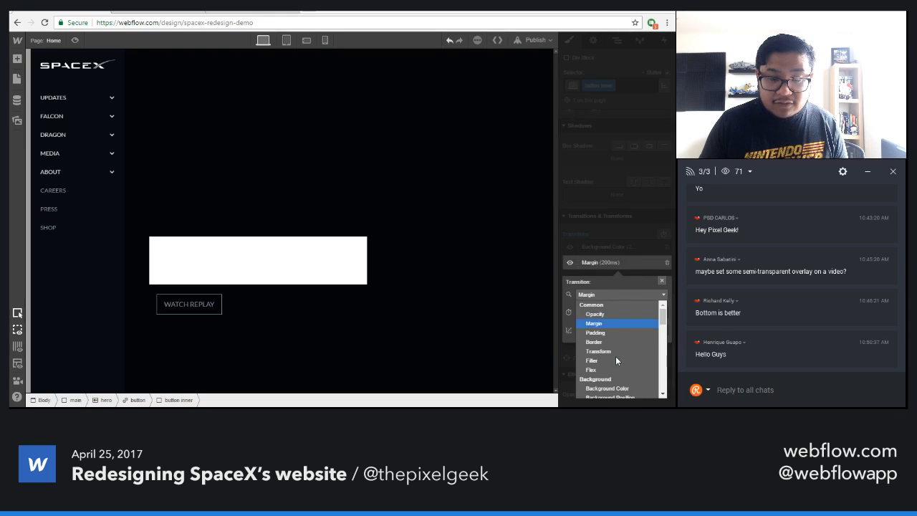
pyautogui.scroll(-5, 615, 356)
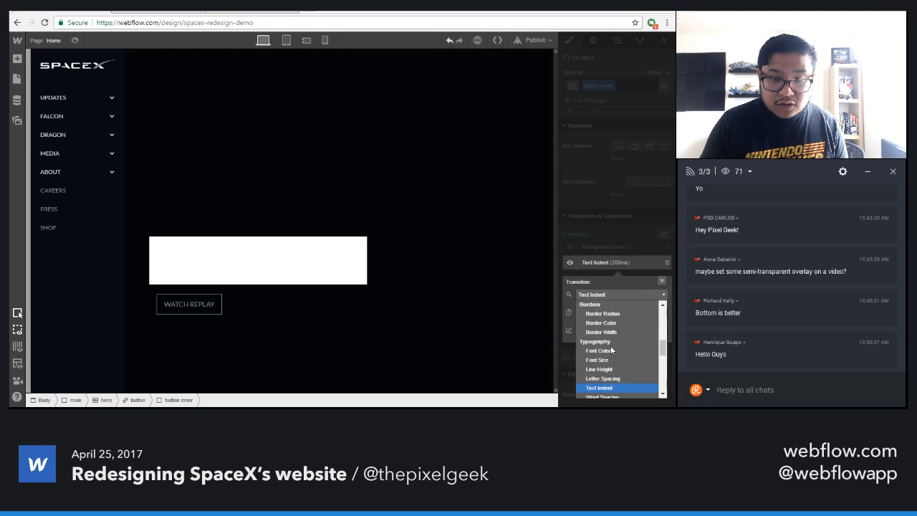
pyautogui.click(611, 346)
pyautogui.click(607, 260)
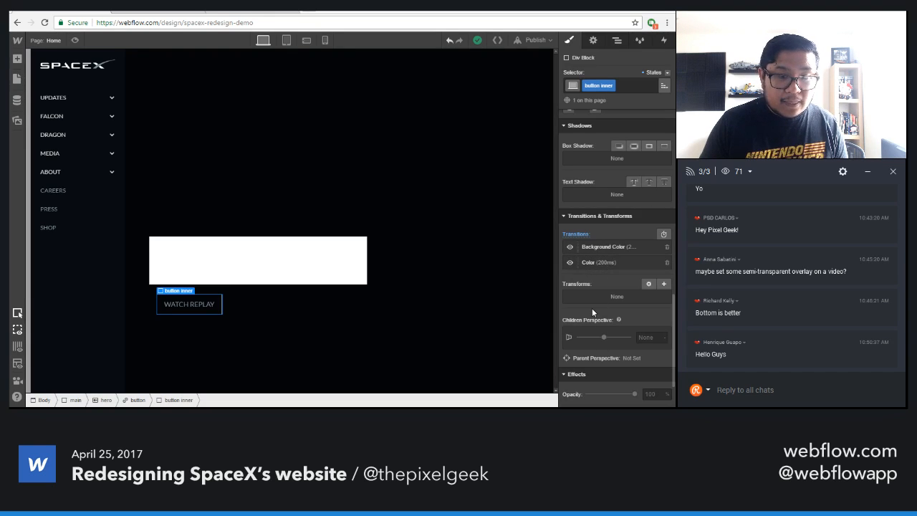
# - Preview the page to check the "Watch Replay" button's hover transitions, and return to the designer
pyautogui.click(352, 199)
pyautogui.click(74, 40)
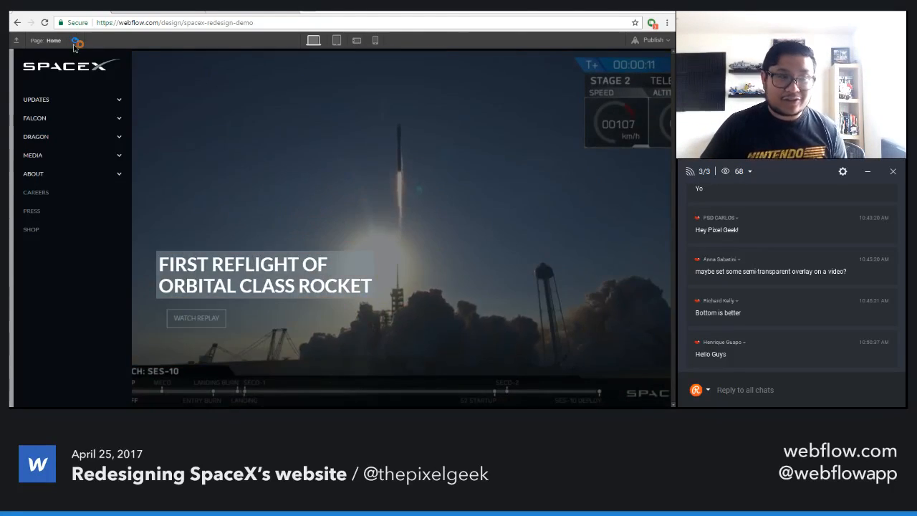
pyautogui.click(74, 41)
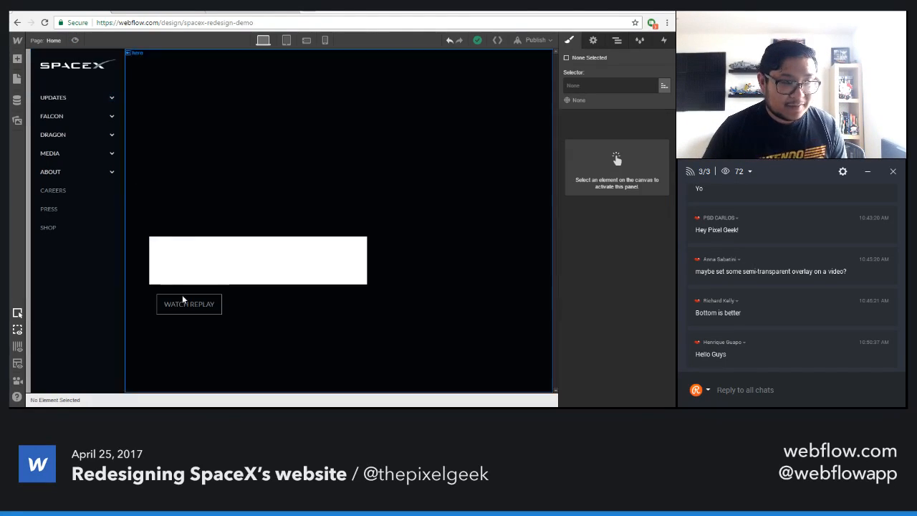
# - Add a div block inside the "button" link block and position it absolutely so it covers the whole button
pyautogui.click(224, 307)
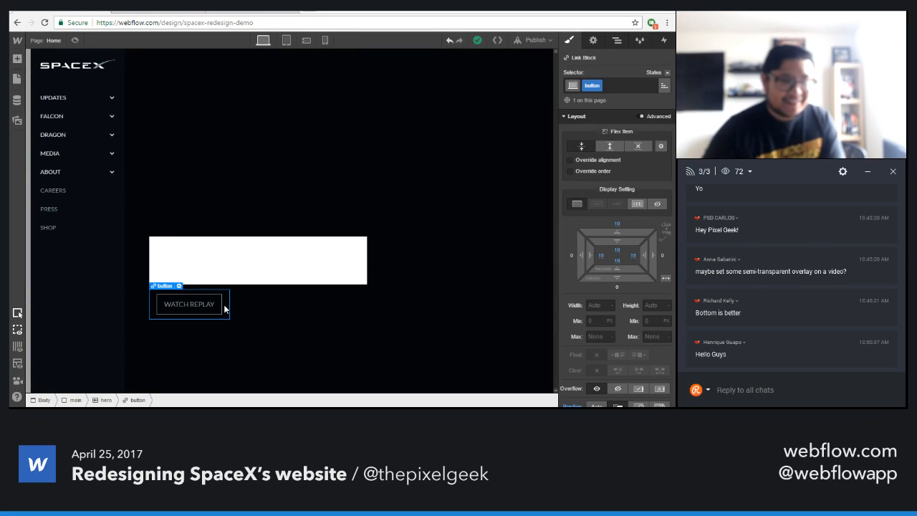
pyautogui.press('a')
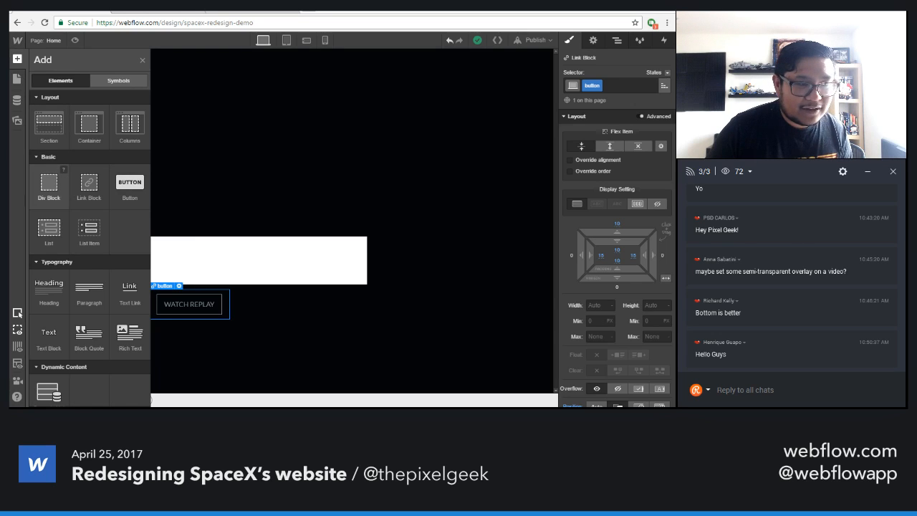
pyautogui.click(49, 184)
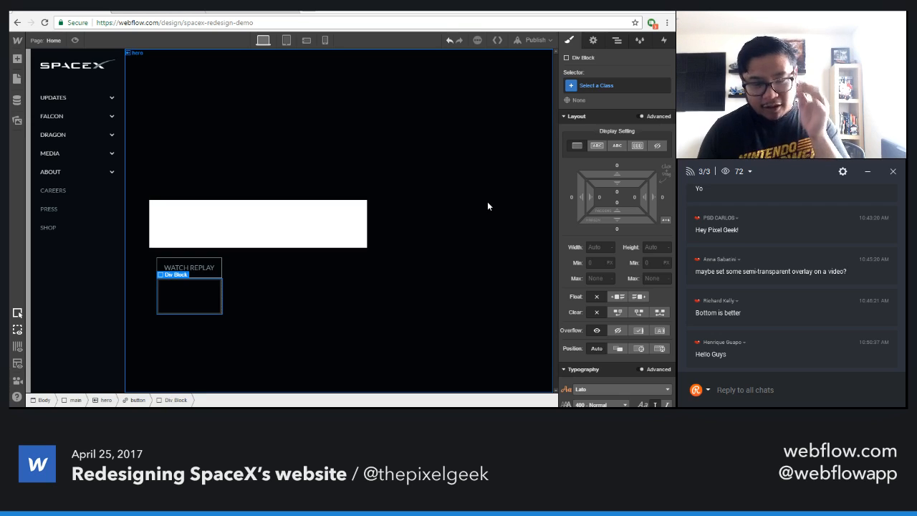
pyautogui.click(640, 348)
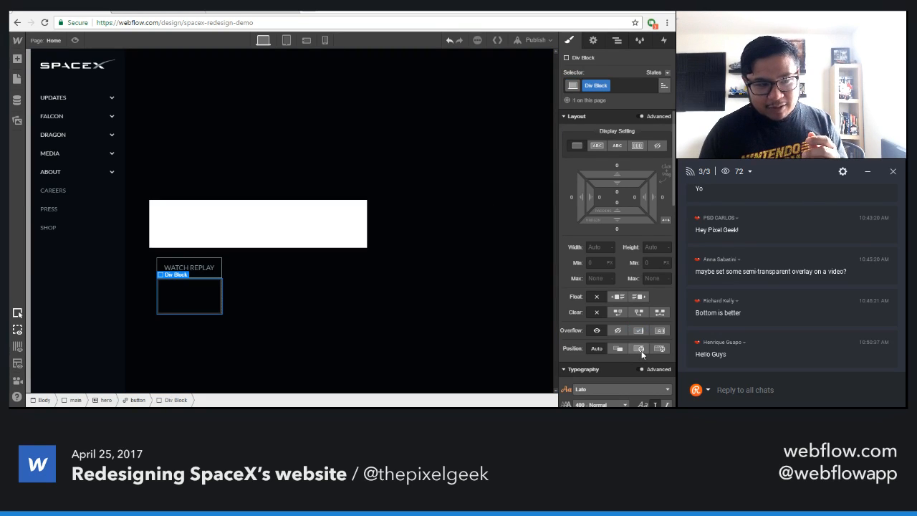
pyautogui.click(640, 349)
pyautogui.click(663, 367)
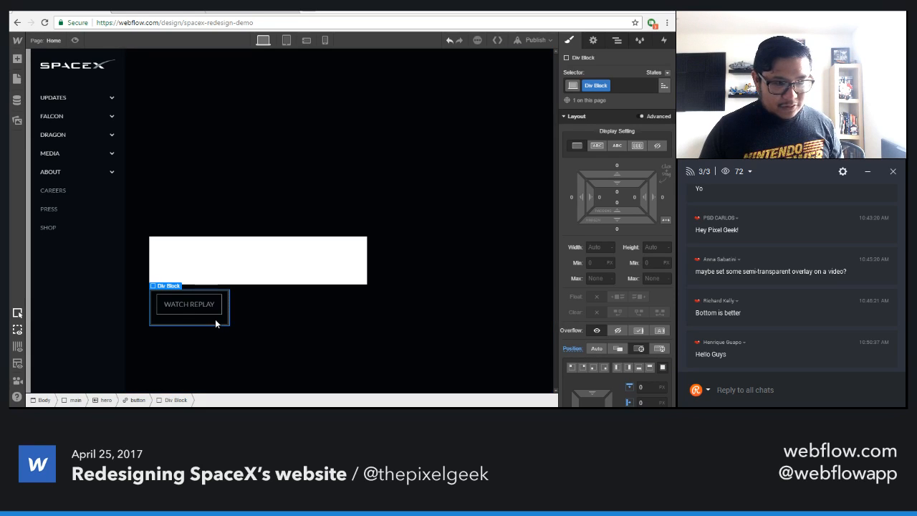
# - Set the new div block's width to 95% and its height to 80%
pyautogui.scroll(-3, 634, 309)
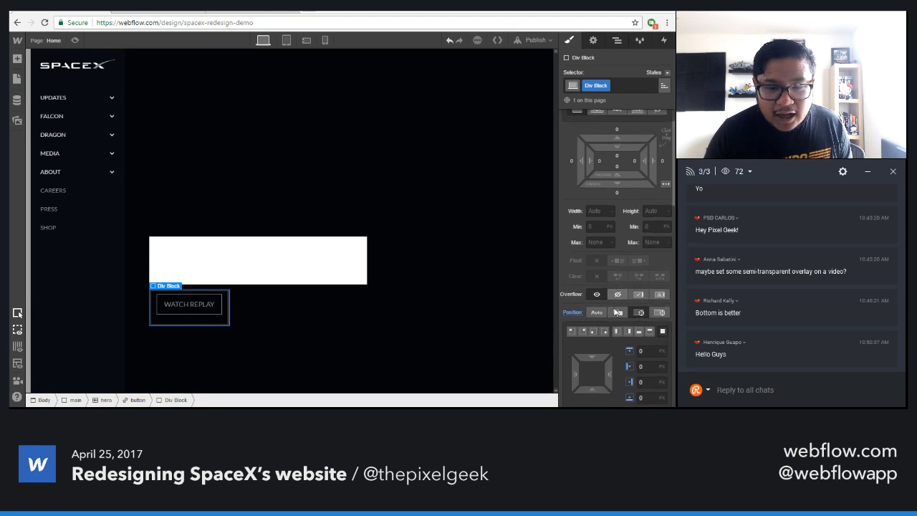
pyautogui.scroll(3, 608, 306)
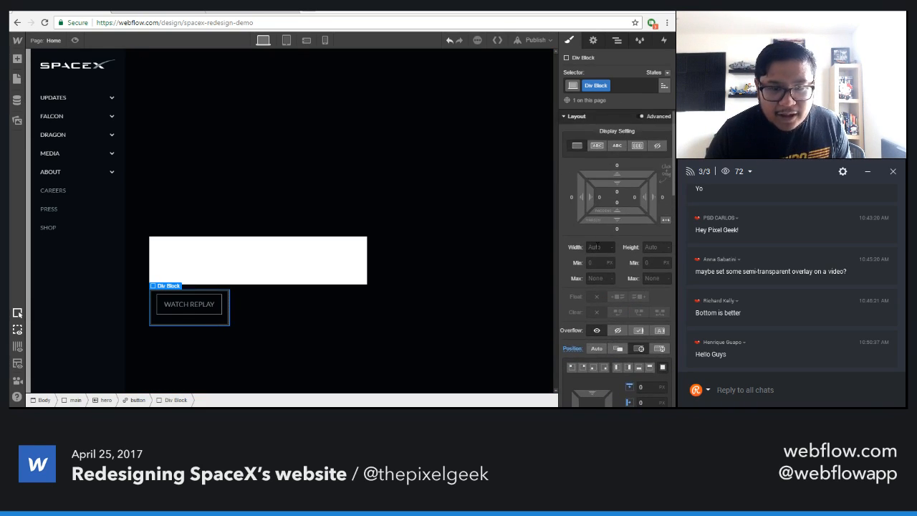
pyautogui.click(599, 247)
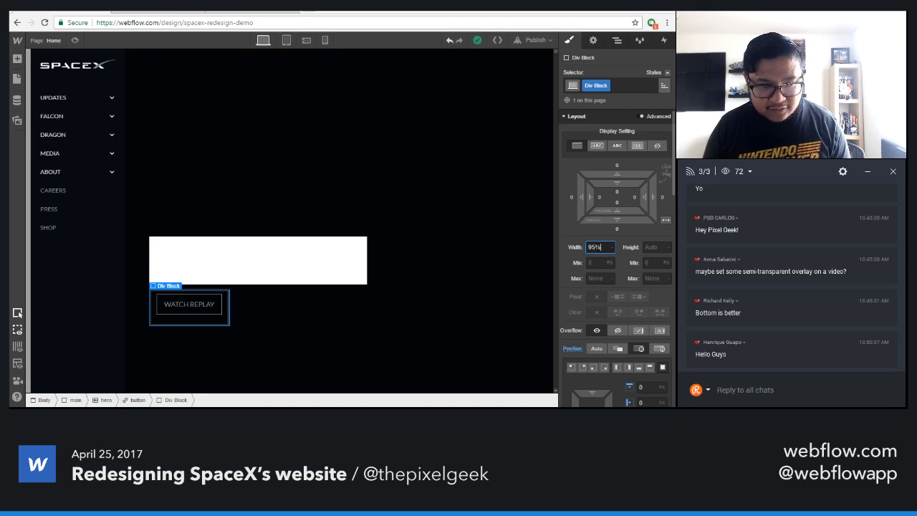
pyautogui.press('Tab')
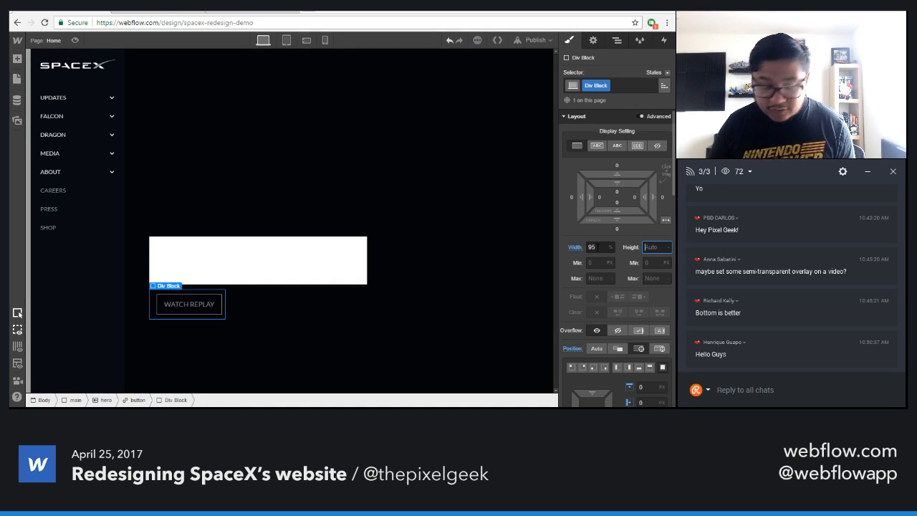
pyautogui.write('80p')
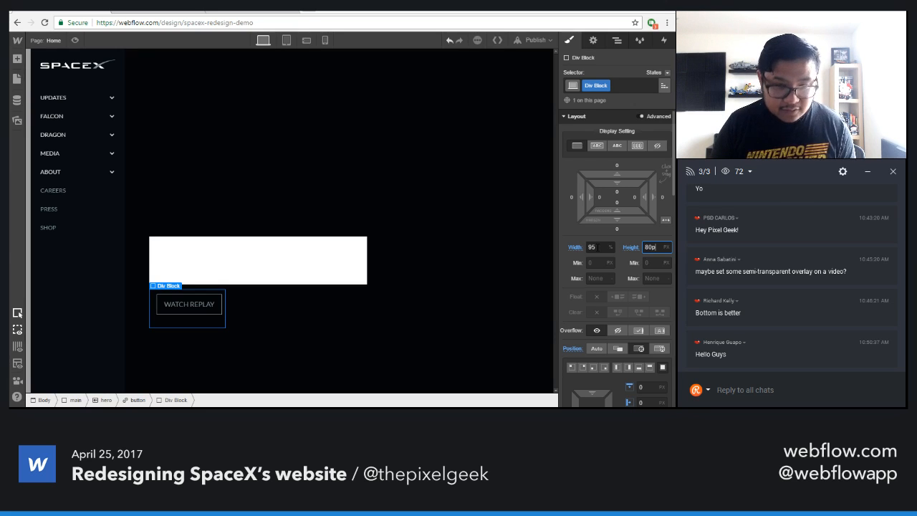
pyautogui.press('BackSpace')
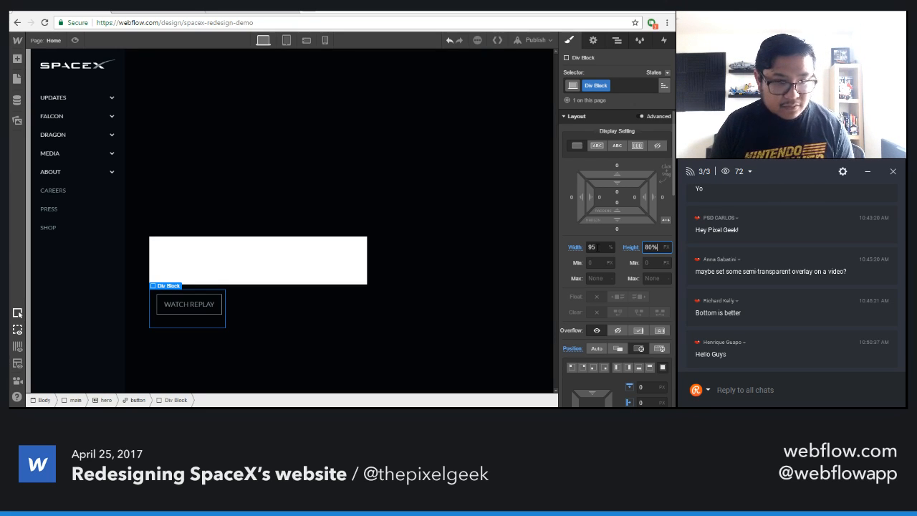
pyautogui.press('BackSpace')
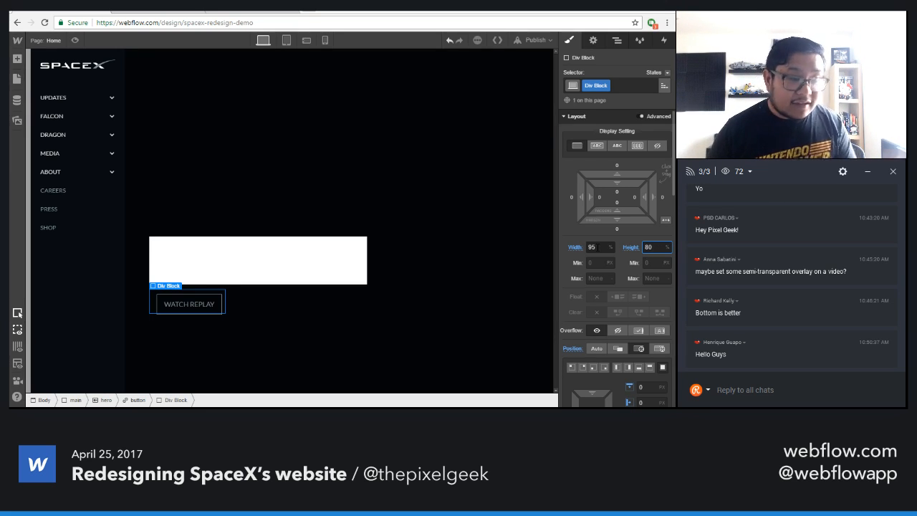
# - Anchor the absolute div block with the Top Left preset and set its top and left offsets to 50%
pyautogui.scroll(-3, 618, 315)
pyautogui.scroll(-1, 618, 317)
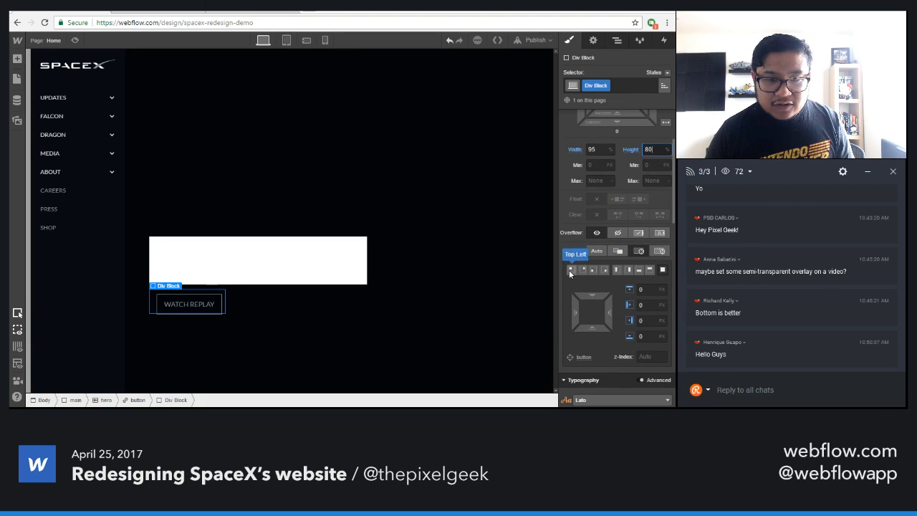
pyautogui.click(571, 270)
pyautogui.click(643, 290)
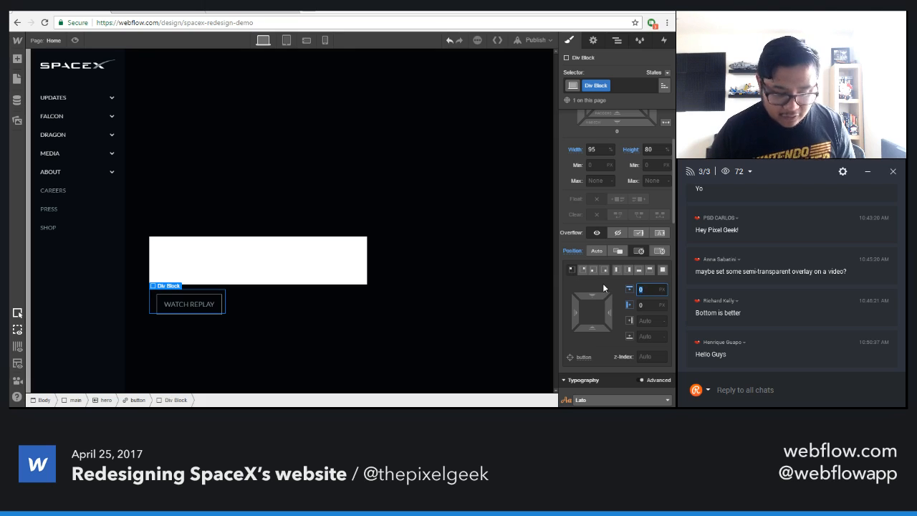
pyautogui.write('50%')
pyautogui.press('Tab')
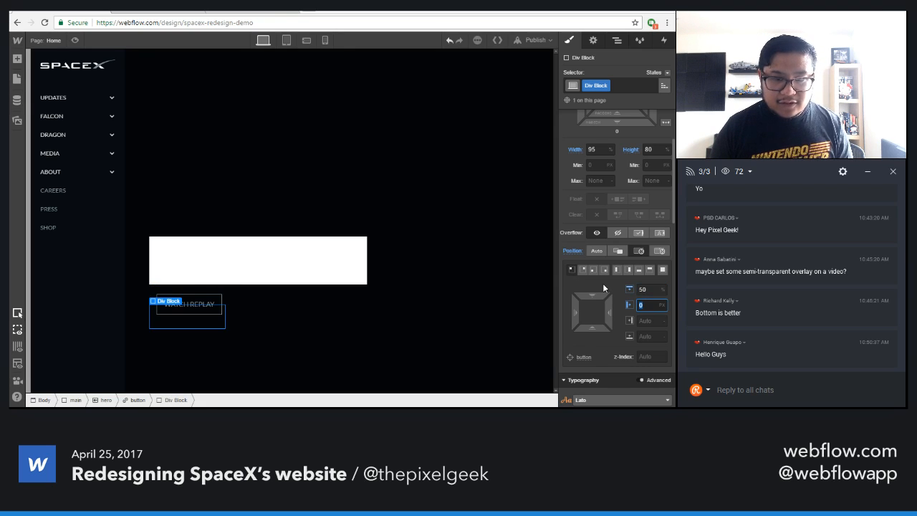
pyautogui.write('50%')
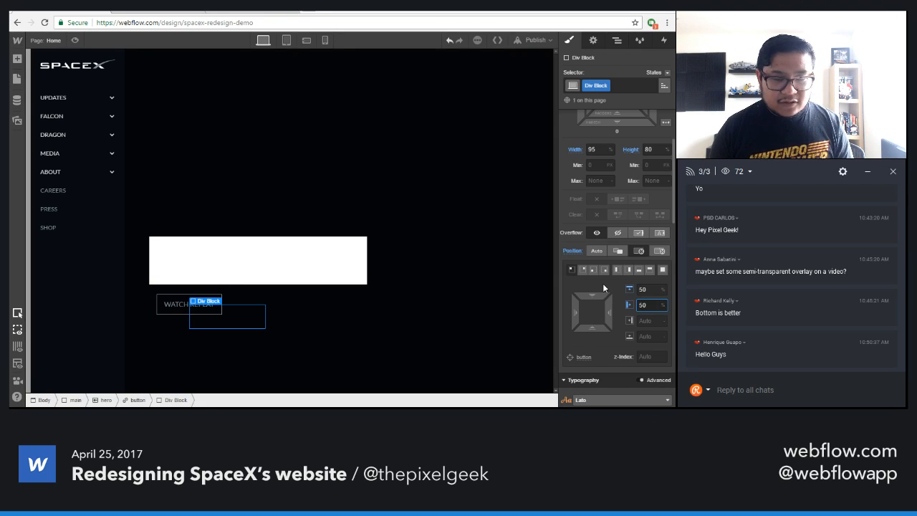
# - Add a Move transform of -50% on X and -50% on Y to centre the div block over the button
pyautogui.scroll(-8, 603, 324)
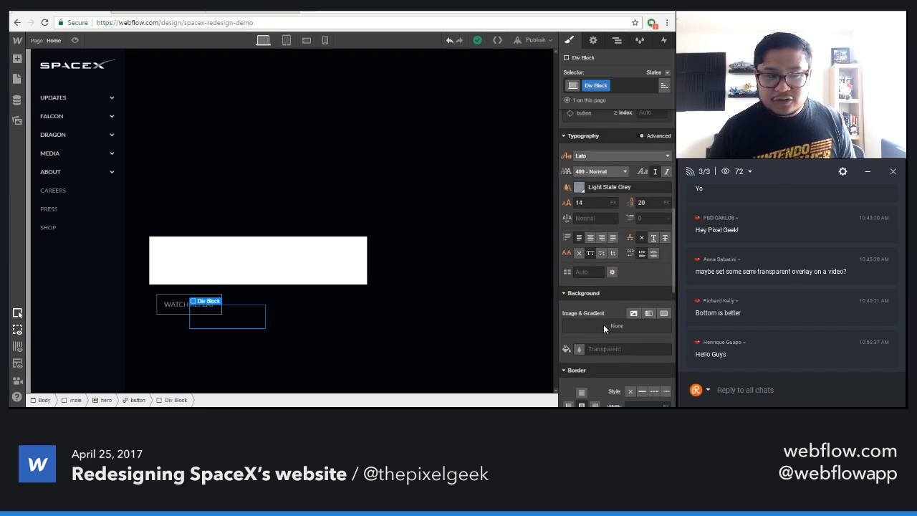
pyautogui.scroll(-7, 603, 325)
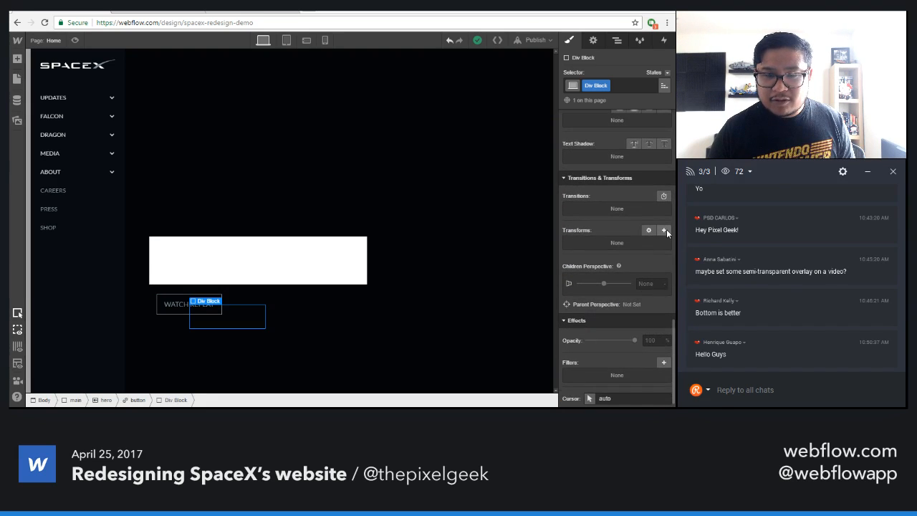
pyautogui.click(664, 231)
pyautogui.click(607, 282)
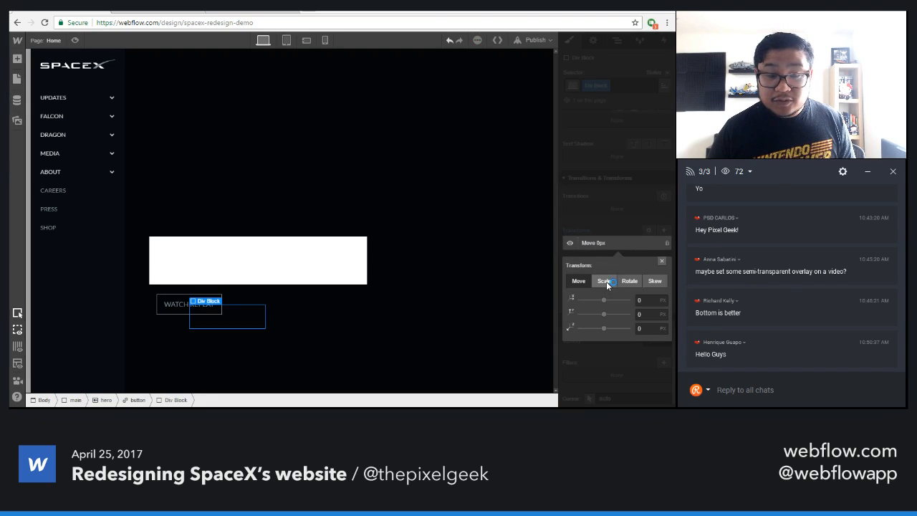
pyautogui.click(606, 282)
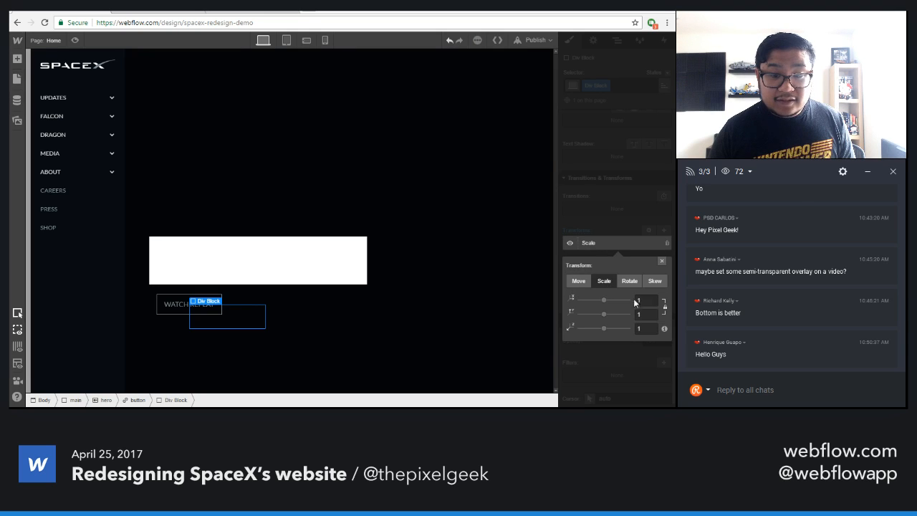
pyautogui.click(589, 283)
pyautogui.click(646, 300)
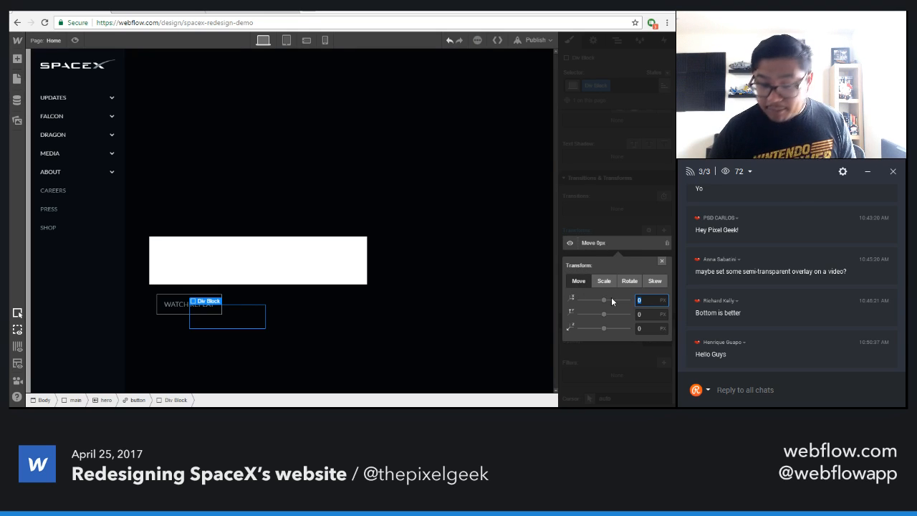
pyautogui.write('-50')
pyautogui.press('Tab')
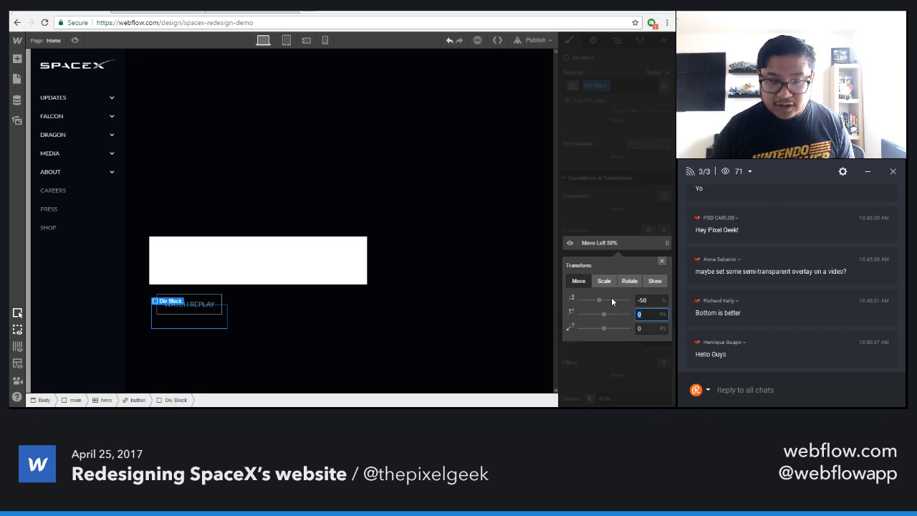
pyautogui.write('-50')
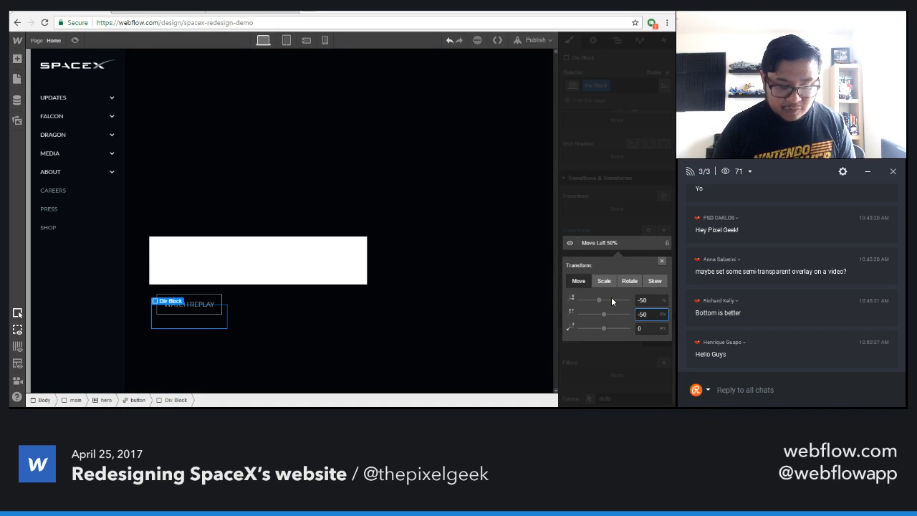
pyautogui.write('%')
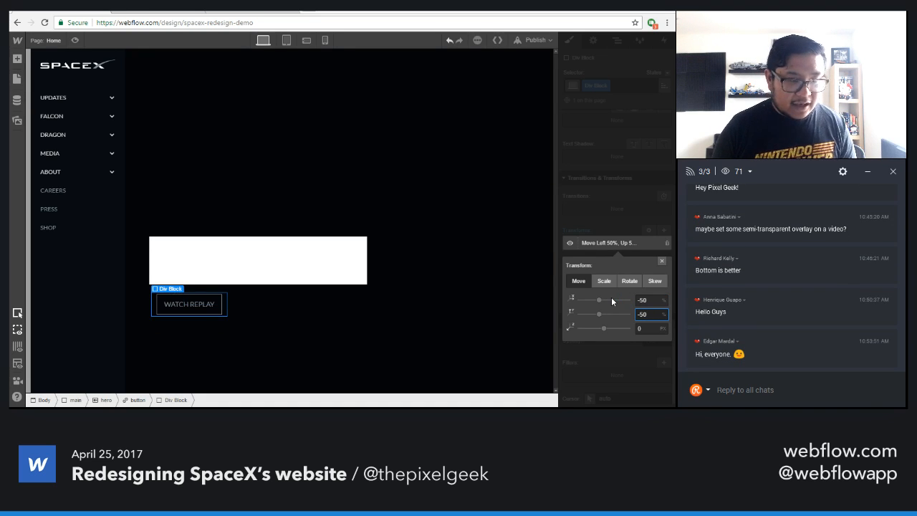
pyautogui.click(662, 260)
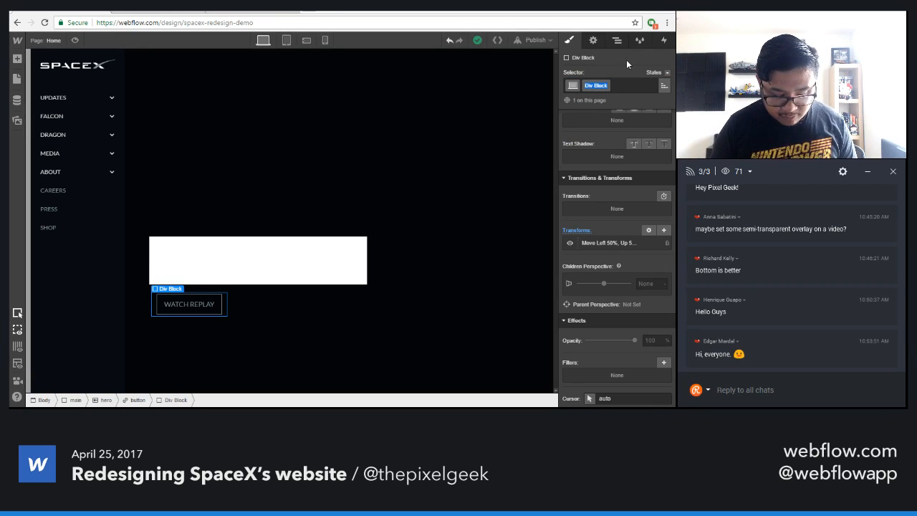
# - Rename the absolute div block's class as "corner wrapper" and add a new div block inside it
pyautogui.write('corner wrapper')
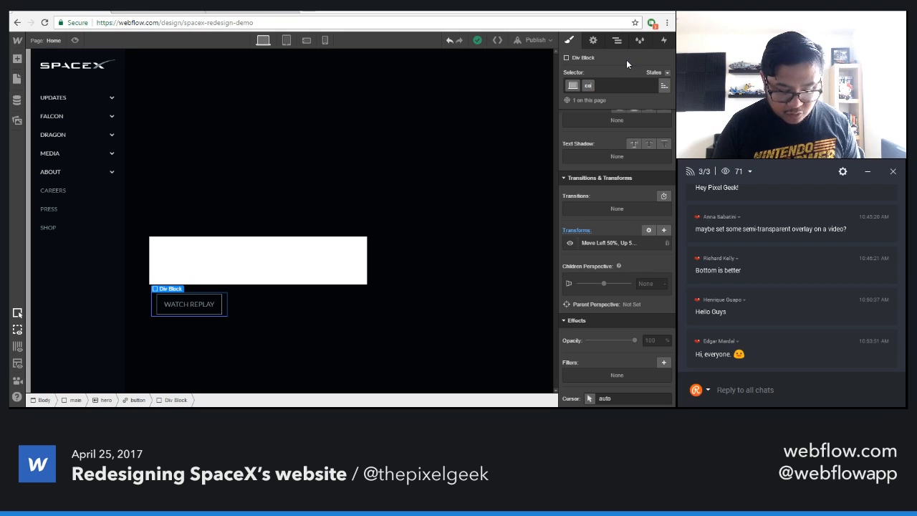
pyautogui.press('Return')
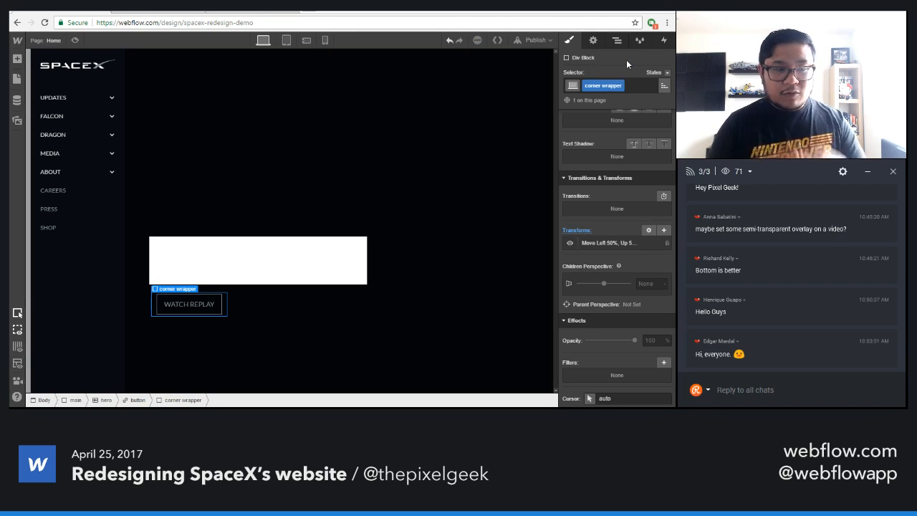
pyautogui.click(617, 41)
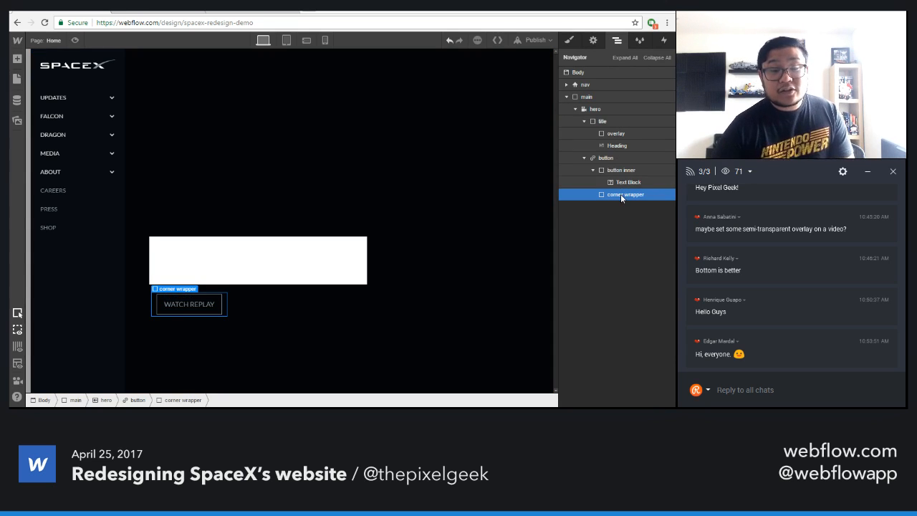
pyautogui.press('a')
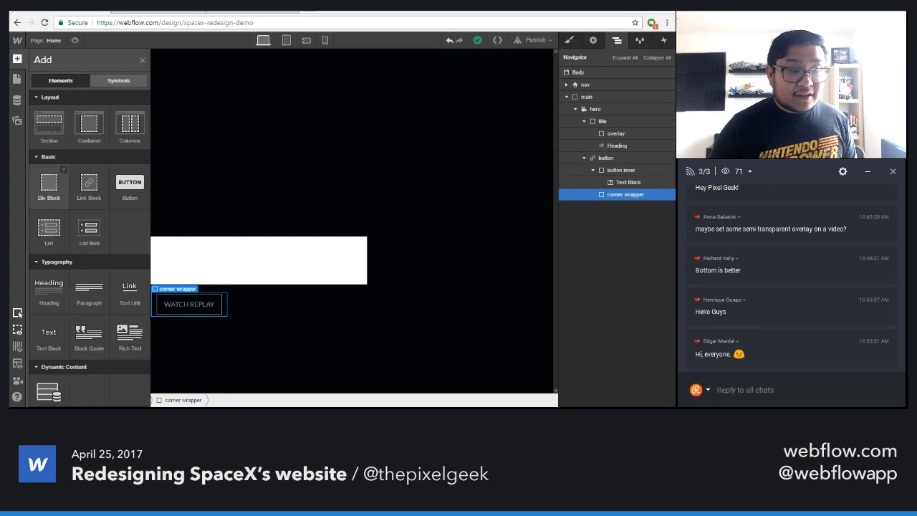
pyautogui.moveTo(49, 185); pyautogui.dragTo(637, 203)
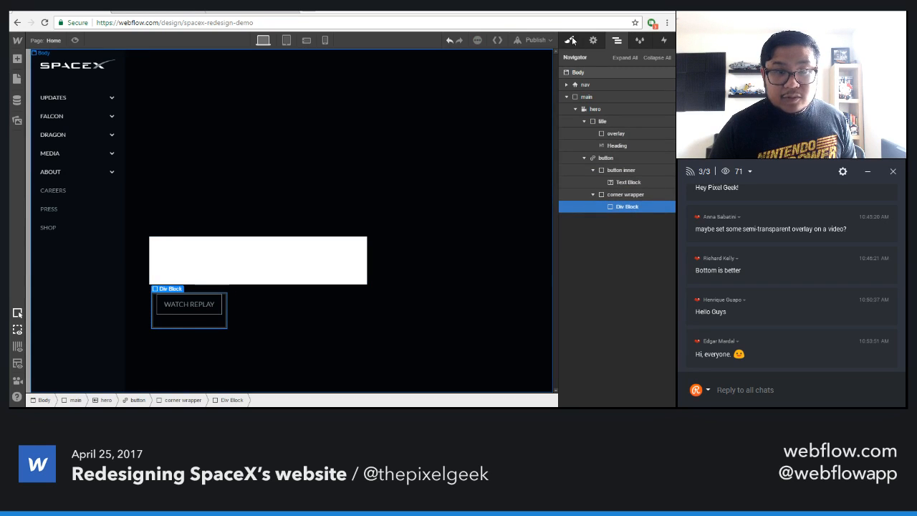
# - Give the nested div block the new class "button corner 1"
pyautogui.press('s')
pyautogui.click(603, 85)
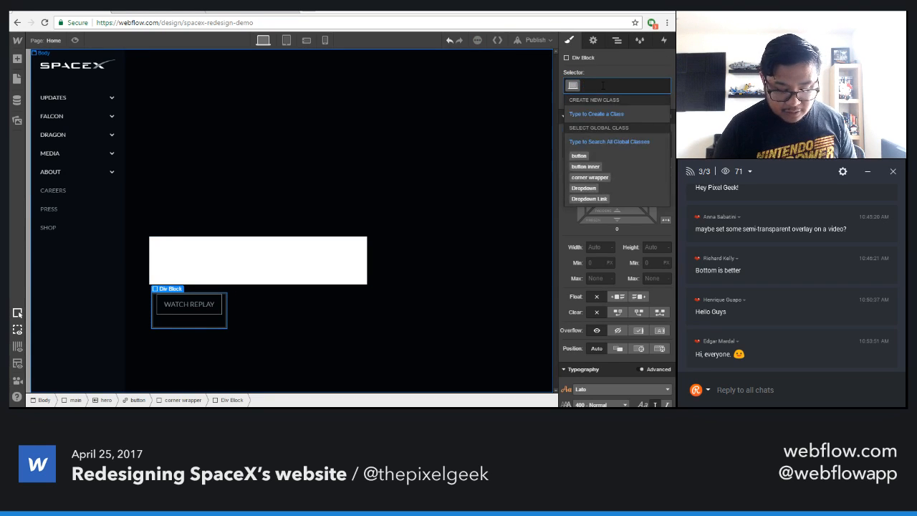
pyautogui.write('button coern')
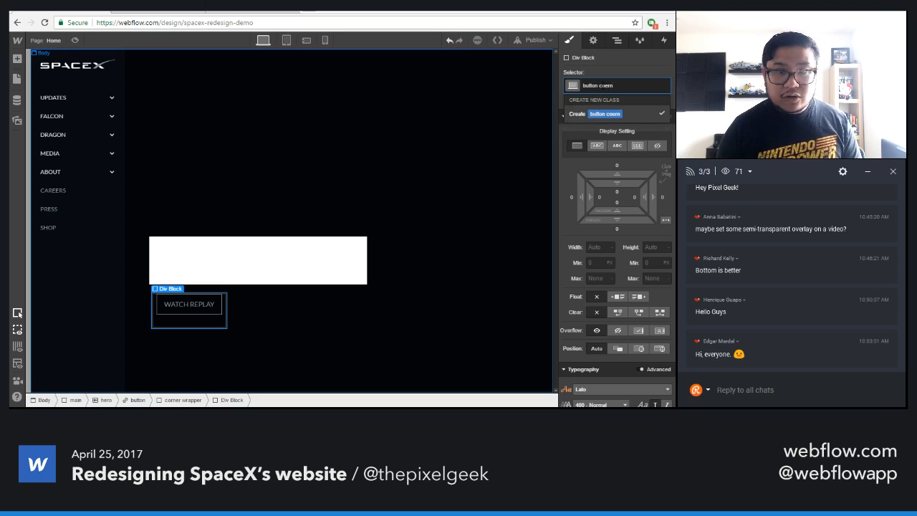
pyautogui.press('BackSpace')
pyautogui.press('BackSpace')
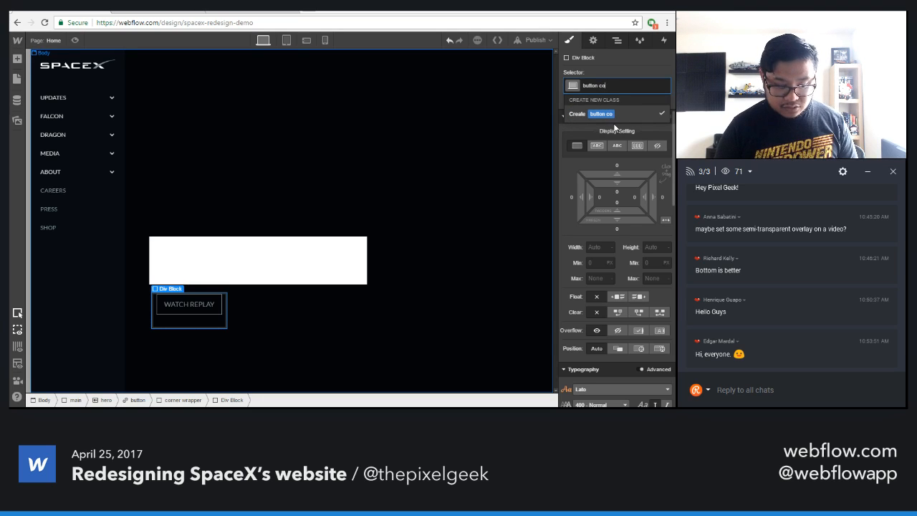
pyautogui.write('rner 1')
pyautogui.press('Return')
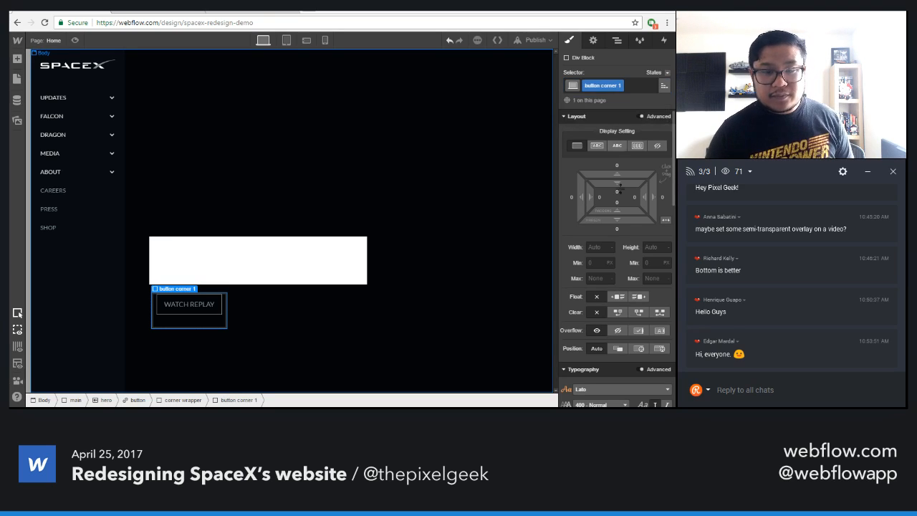
# - Position "button corner 1" absolutely at the wrapper's top-left corner with a width and height of 10 px
pyautogui.click(639, 349)
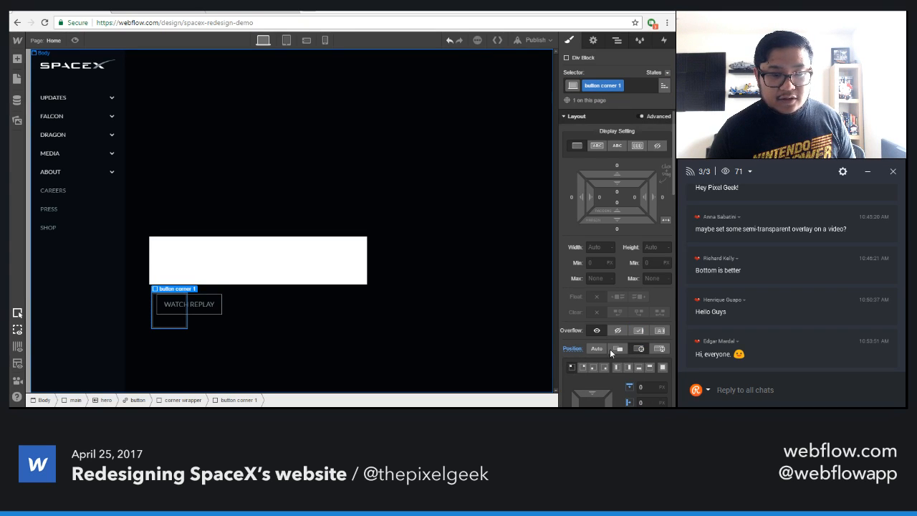
pyautogui.click(599, 246)
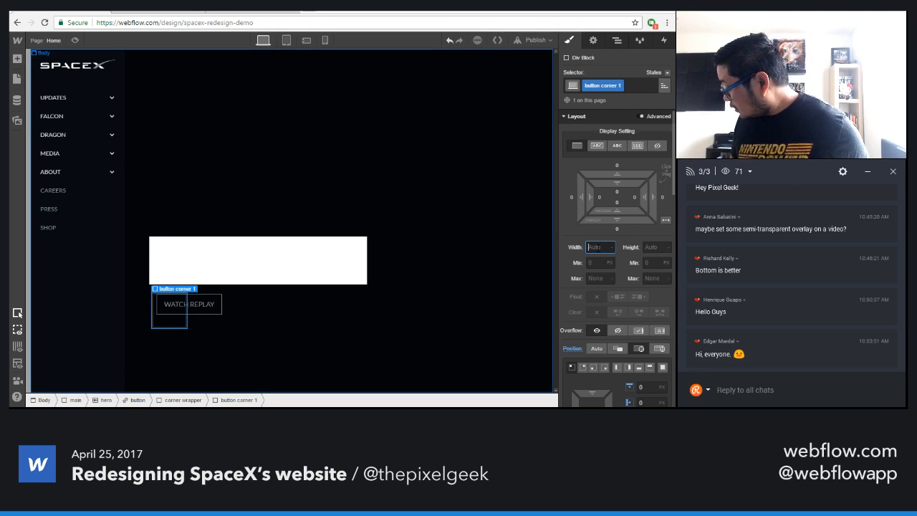
pyautogui.write('10')
pyautogui.press('Tab')
pyautogui.write('10')
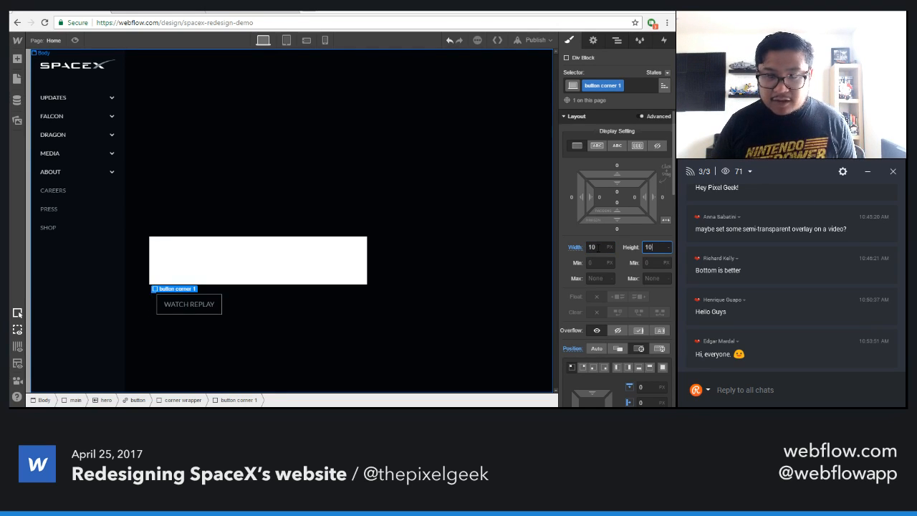
# - Add a solid 1 px top border in Light Slate Grey to "button corner 1"
pyautogui.scroll(-5, 608, 338)
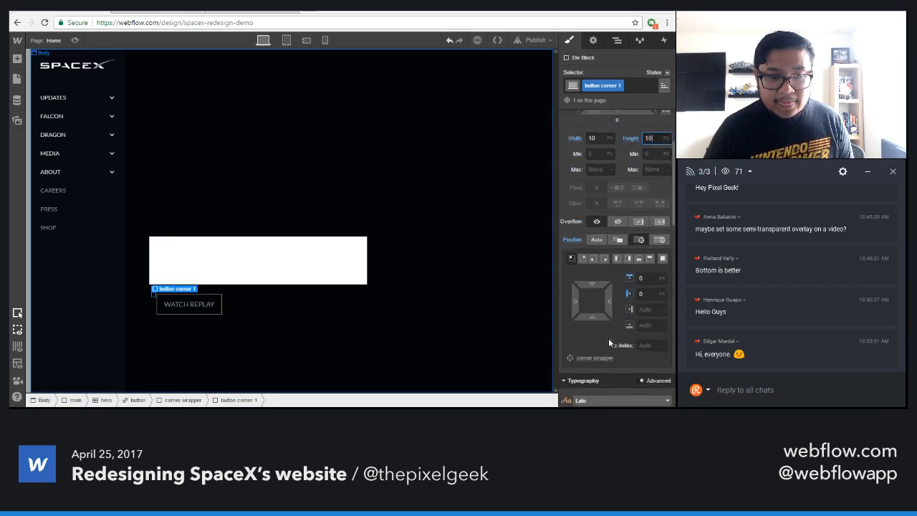
pyautogui.scroll(-4, 608, 338)
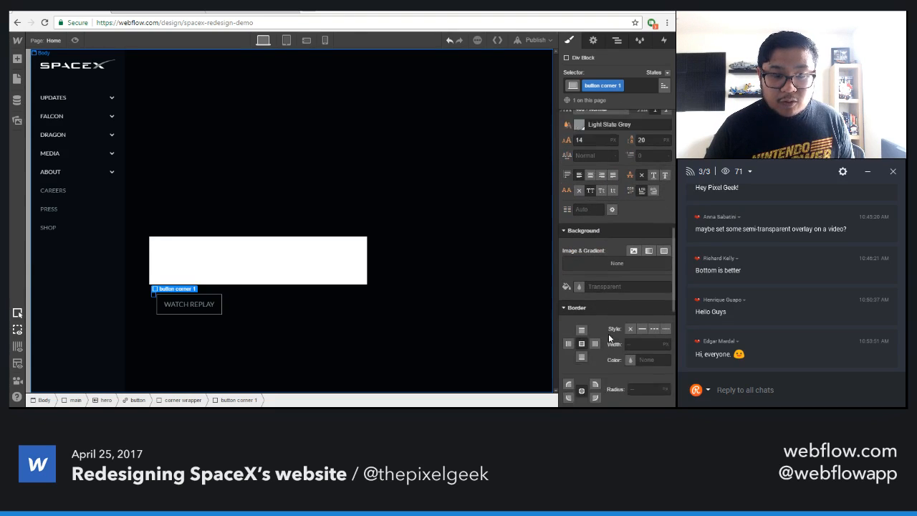
pyautogui.click(641, 305)
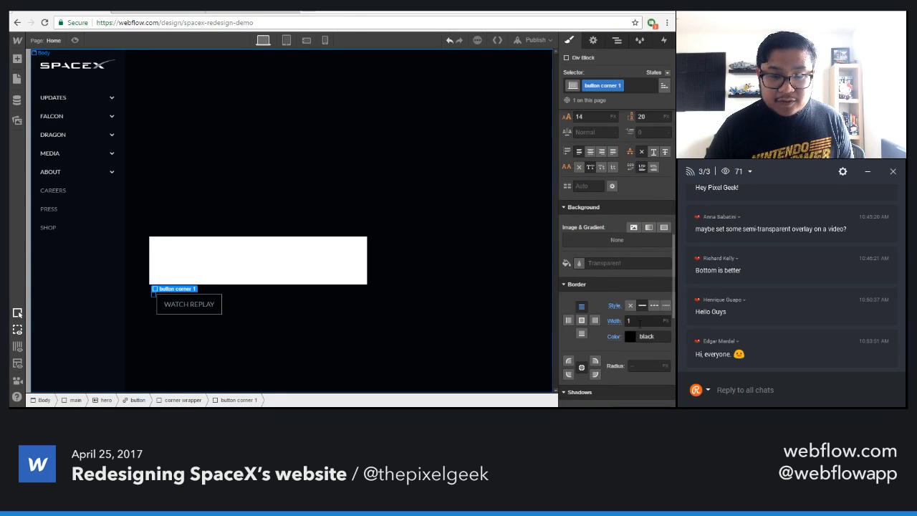
pyautogui.click(630, 336)
pyautogui.click(617, 277)
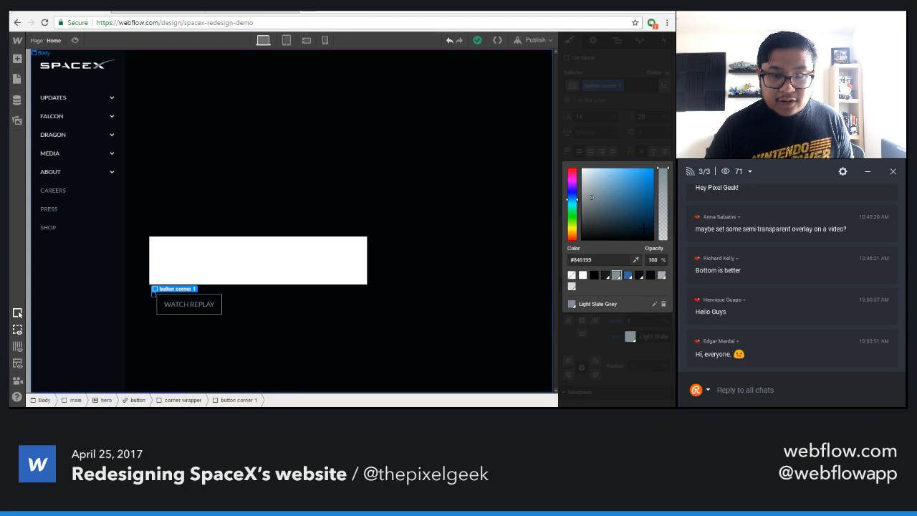
pyautogui.click(649, 156)
# - Add a solid left border in Light Slate Grey to "button corner 1" and check the corner on the canvas
pyautogui.click(584, 321)
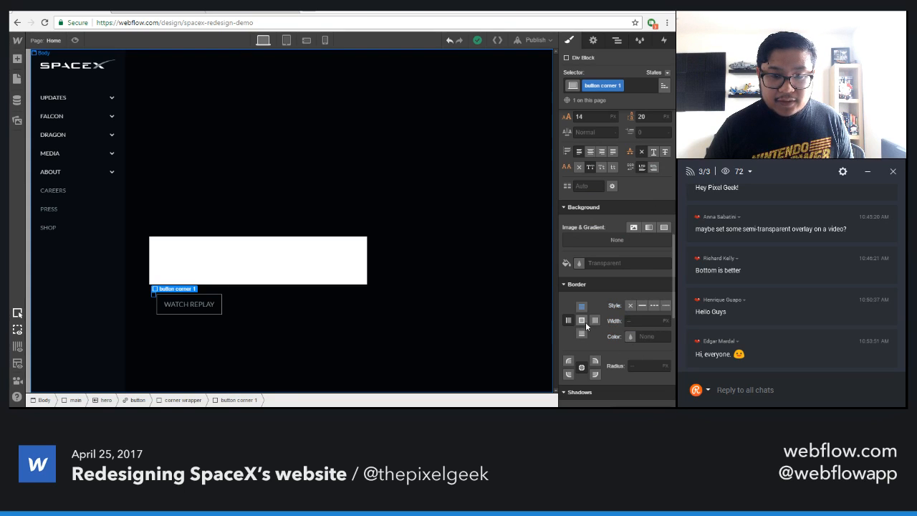
pyautogui.click(644, 306)
pyautogui.click(630, 336)
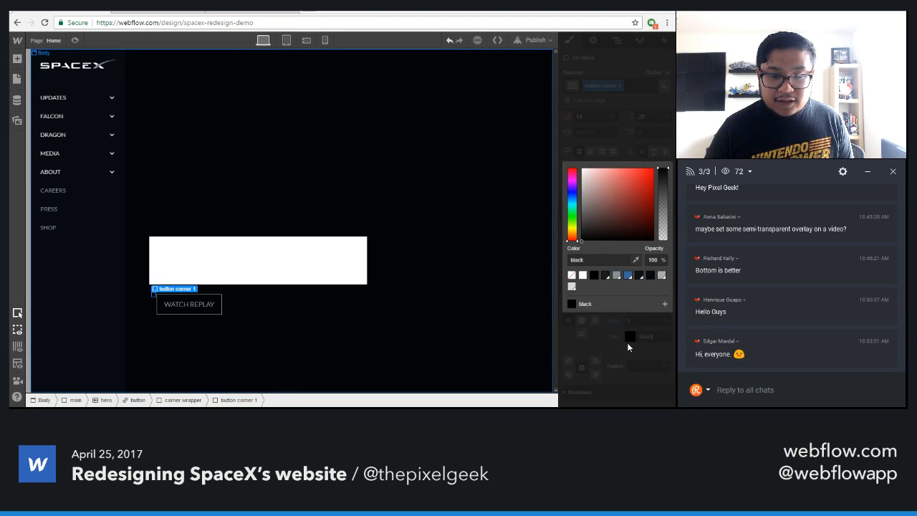
pyautogui.click(614, 275)
pyautogui.click(611, 144)
pyautogui.click(335, 316)
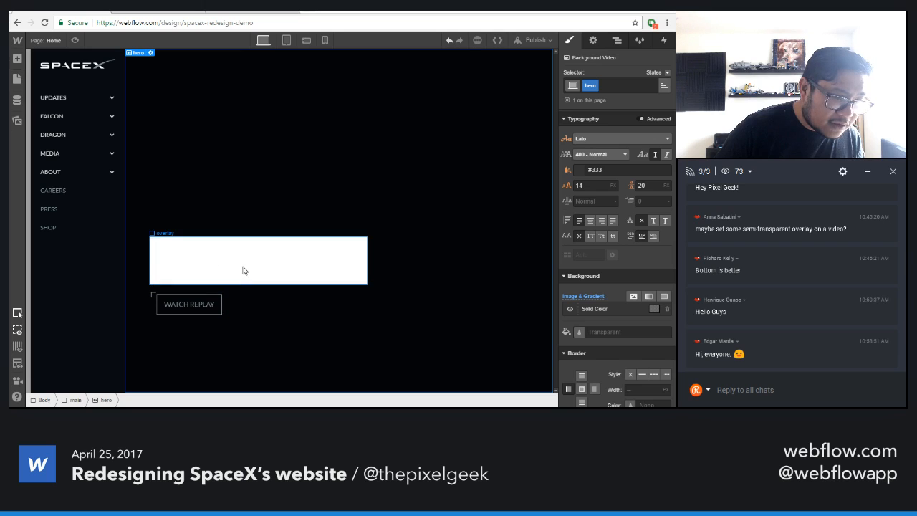
pyautogui.click(152, 294)
# - Add another div block inside "corner wrapper" and give it the class "button corner 2"
pyautogui.click(617, 41)
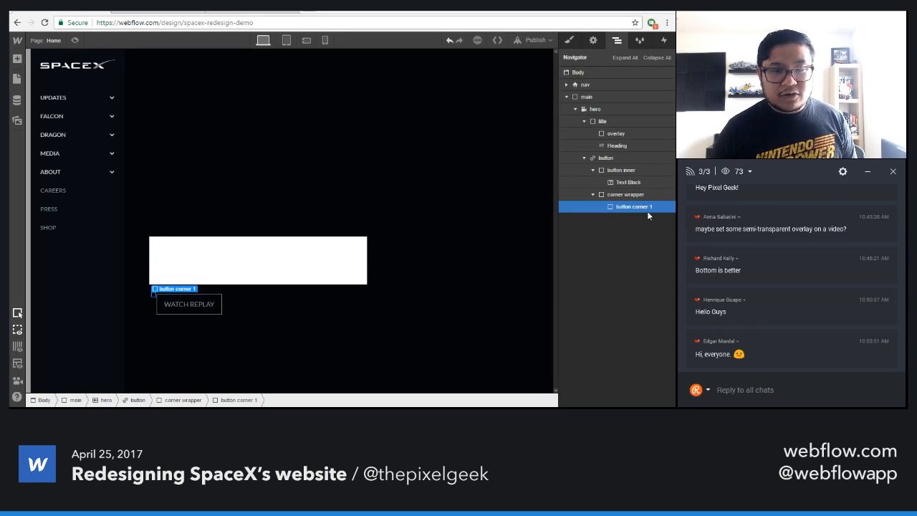
pyautogui.press('a')
pyautogui.moveTo(49, 185); pyautogui.dragTo(623, 224)
pyautogui.press('s')
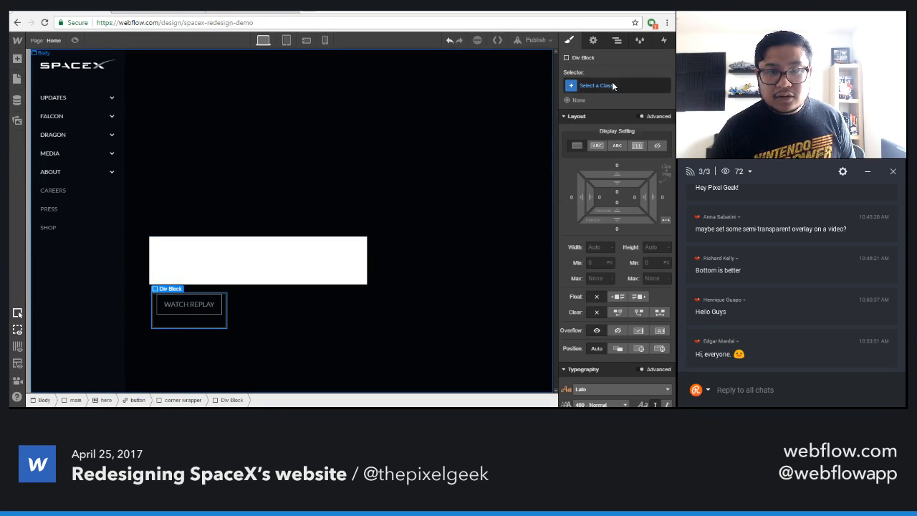
pyautogui.click(614, 84)
pyautogui.write('button cor')
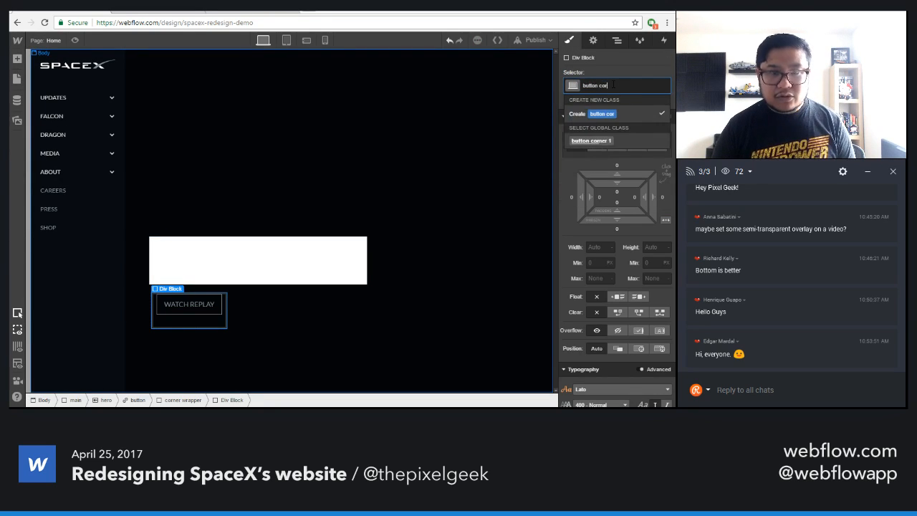
pyautogui.write('ner 2')
pyautogui.press('Return')
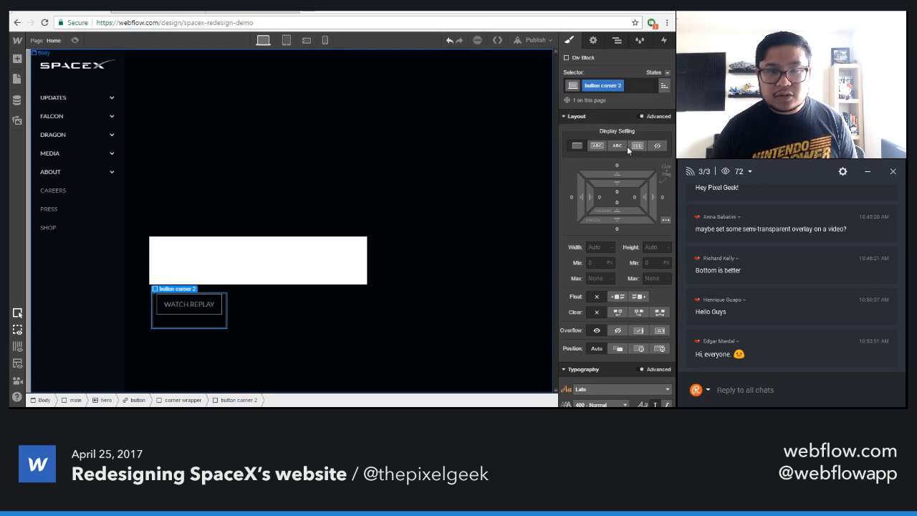
# - Set the width and height of "button corner 2" to 10 px
pyautogui.click(600, 248)
pyautogui.write('10')
pyautogui.press('Tab')
pyautogui.write('10')
pyautogui.press('Return')
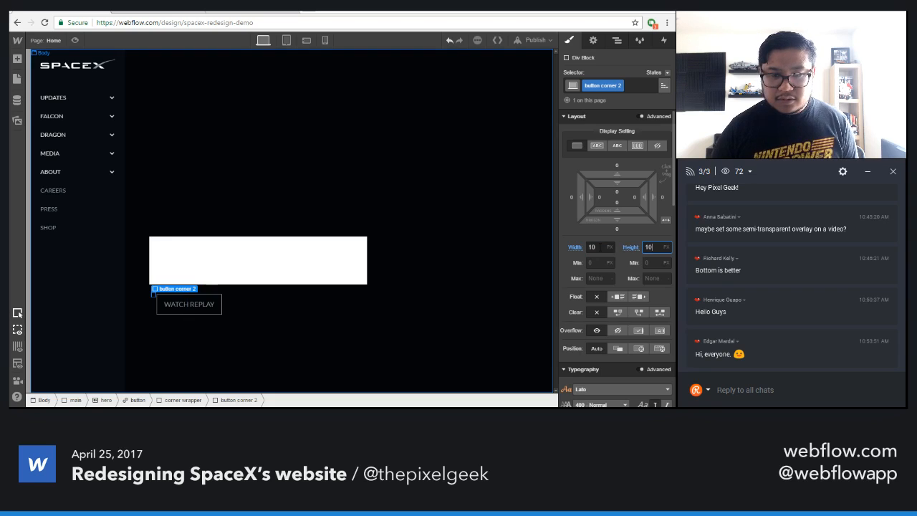
# - Add a solid 1 px right border in Light Slate Grey to "button corner 2"
pyautogui.scroll(-2, 588, 319)
pyautogui.scroll(-6, 587, 317)
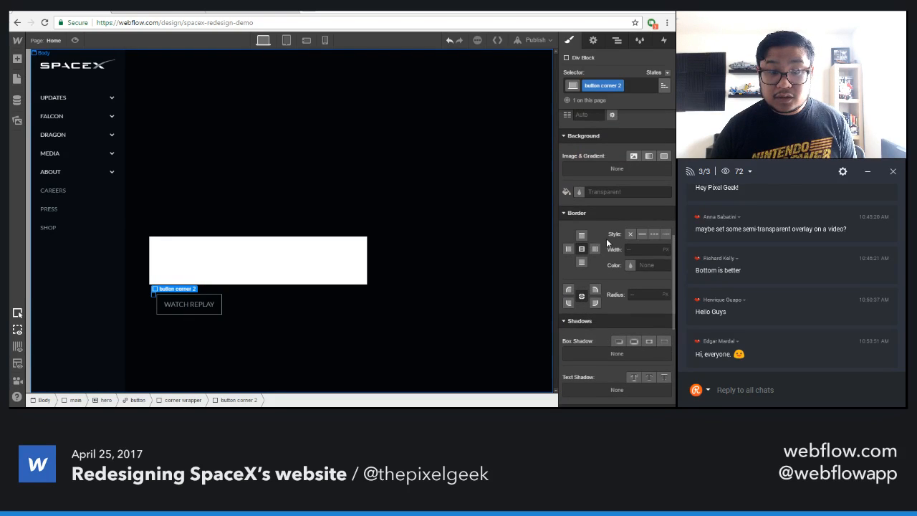
pyautogui.click(641, 235)
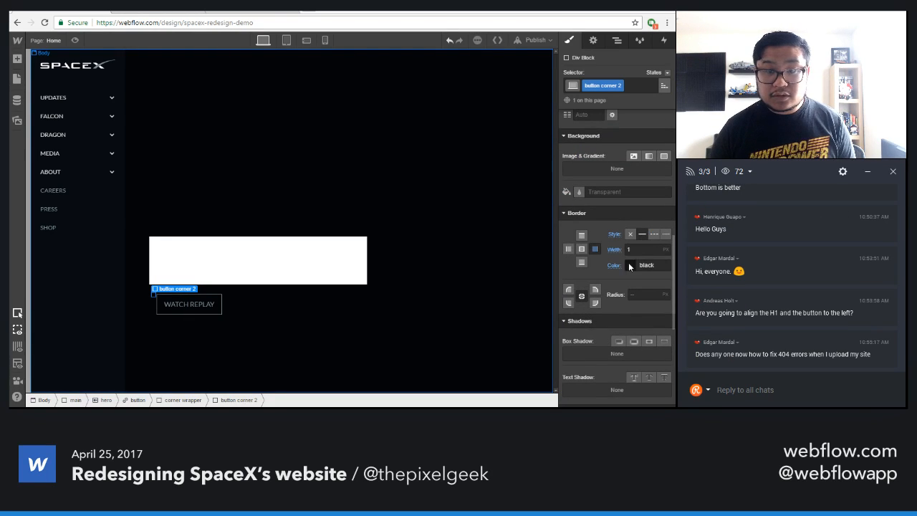
pyautogui.click(628, 266)
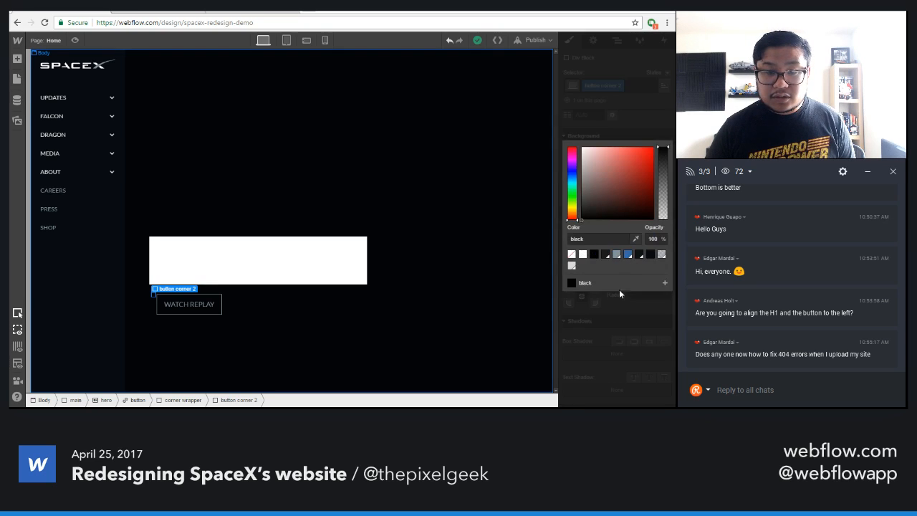
pyautogui.click(616, 254)
pyautogui.click(633, 120)
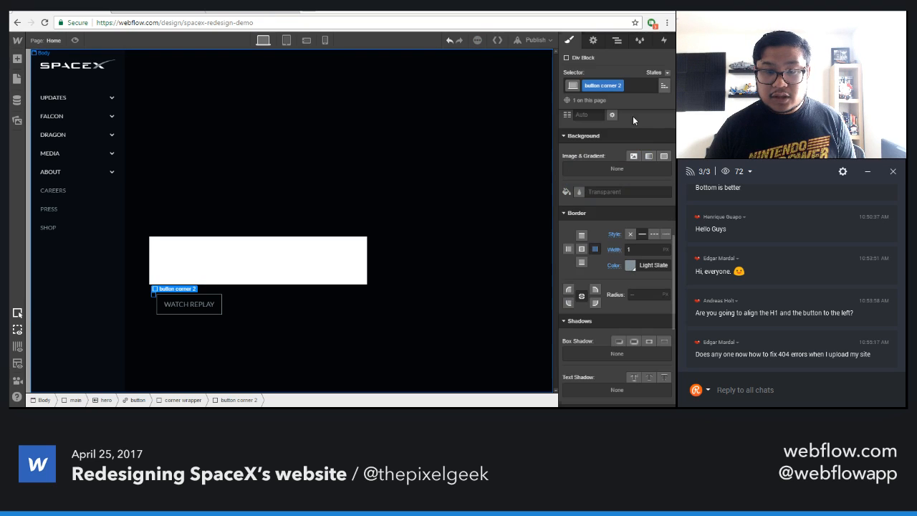
# - Add a solid 1 px bottom border in Light Slate Grey to "button corner 2"
pyautogui.click(582, 264)
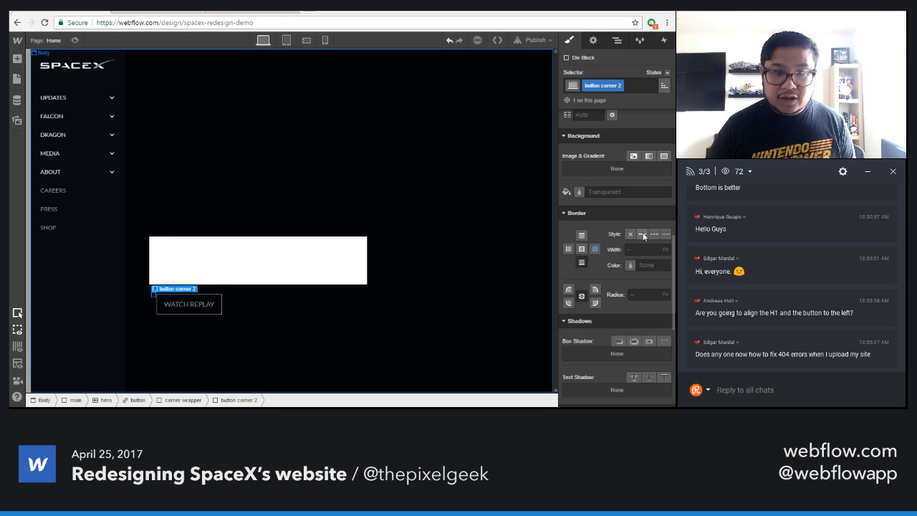
pyautogui.click(631, 265)
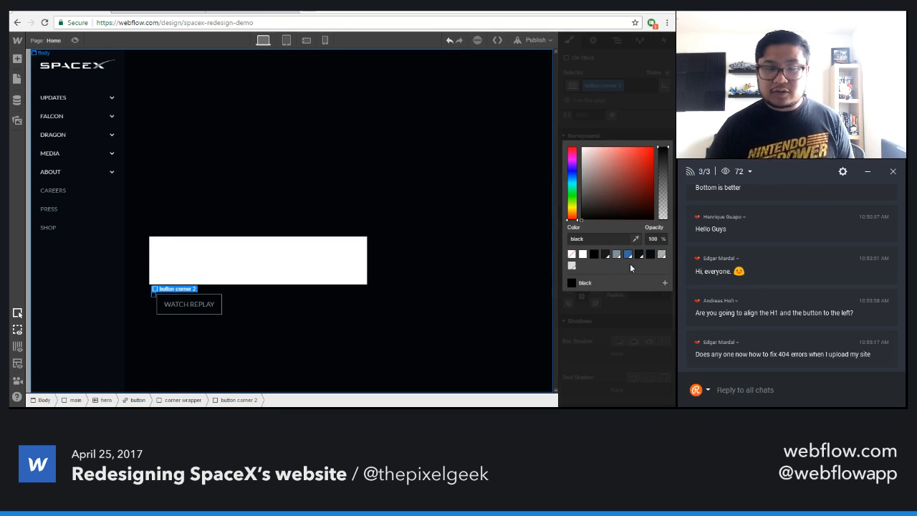
pyautogui.click(618, 253)
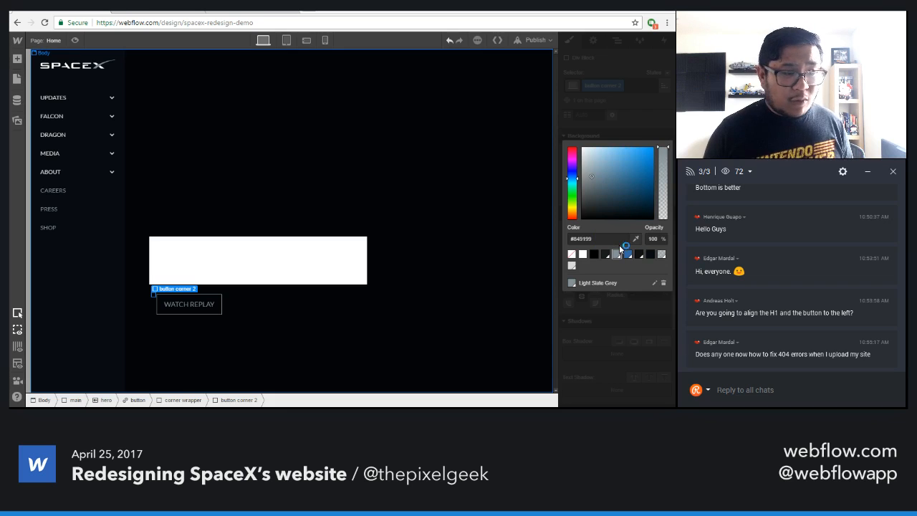
pyautogui.click(650, 133)
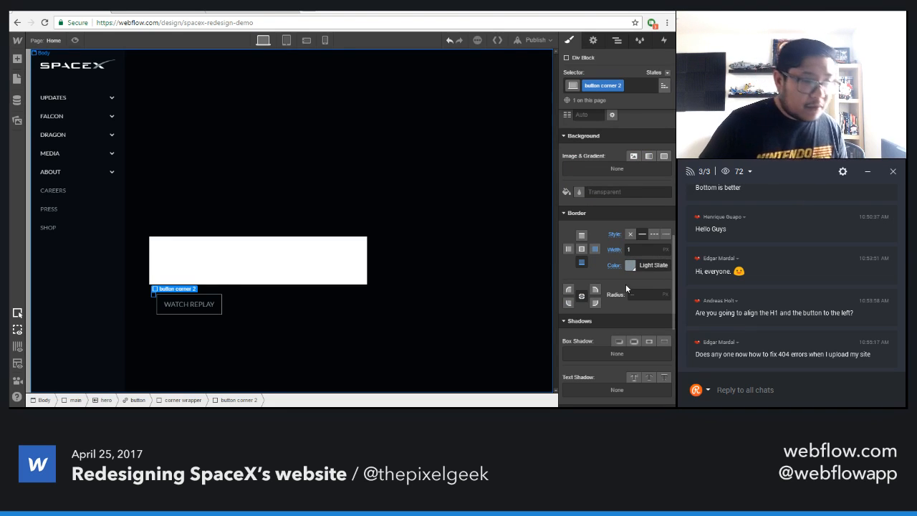
# - Set the position of "button corner 2" to absolute within "corner wrapper"
pyautogui.scroll(4, 626, 289)
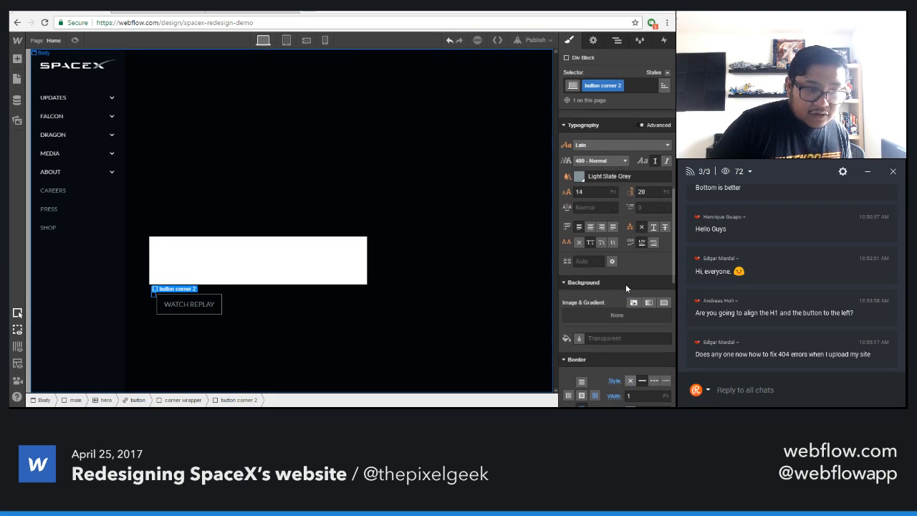
pyautogui.scroll(3, 625, 286)
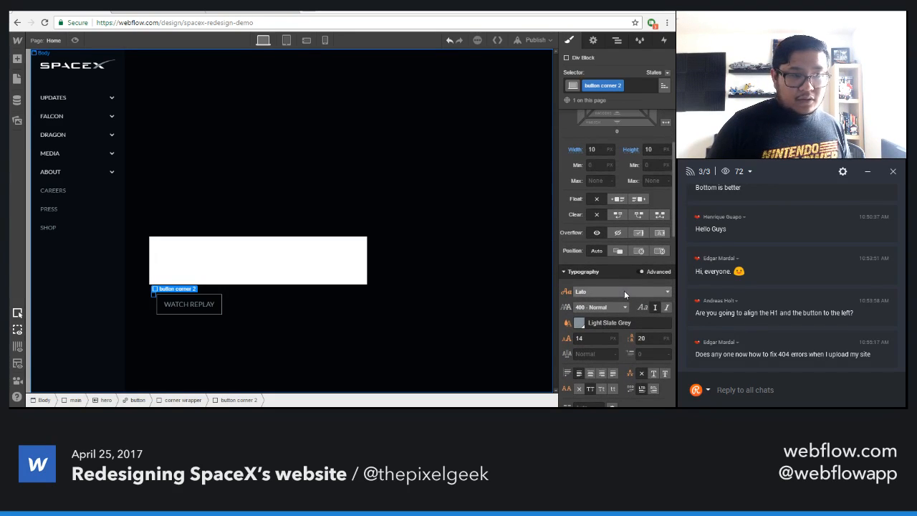
pyautogui.click(639, 251)
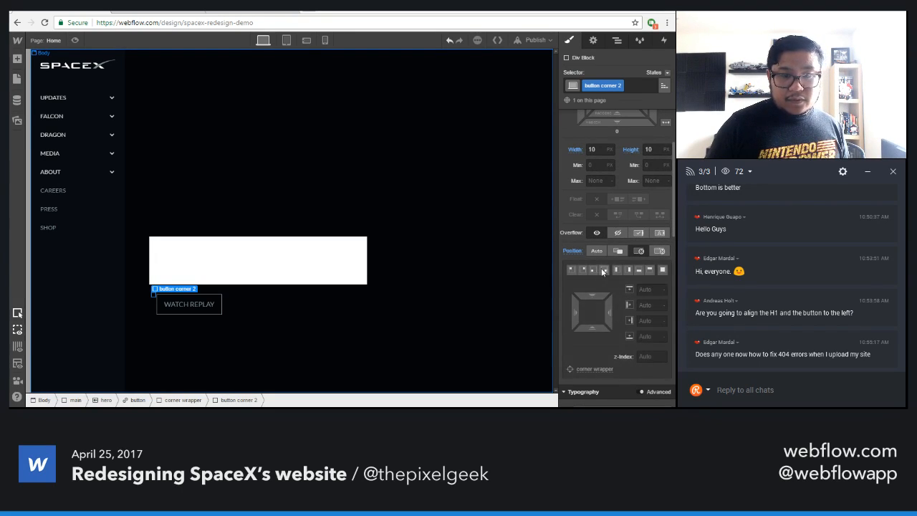
# - Anchor "button corner 2" to the wrapper's top-right corner and replace its bottom border with a solid 1 px Light Slate Grey top border
pyautogui.click(604, 269)
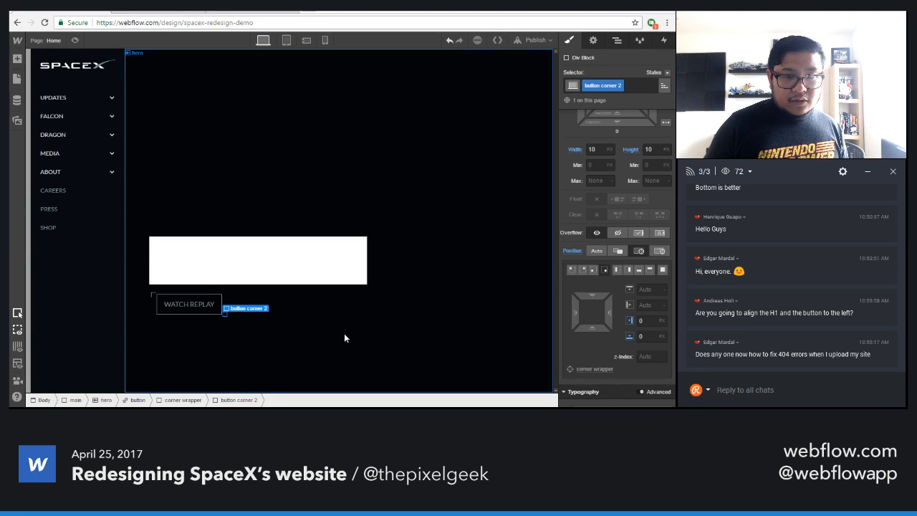
pyautogui.click(582, 269)
pyautogui.scroll(-8, 614, 322)
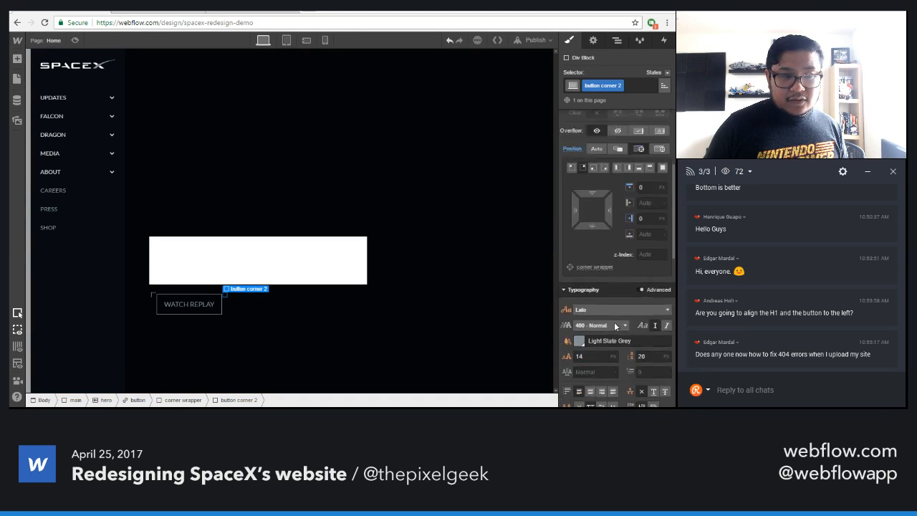
pyautogui.click(582, 235)
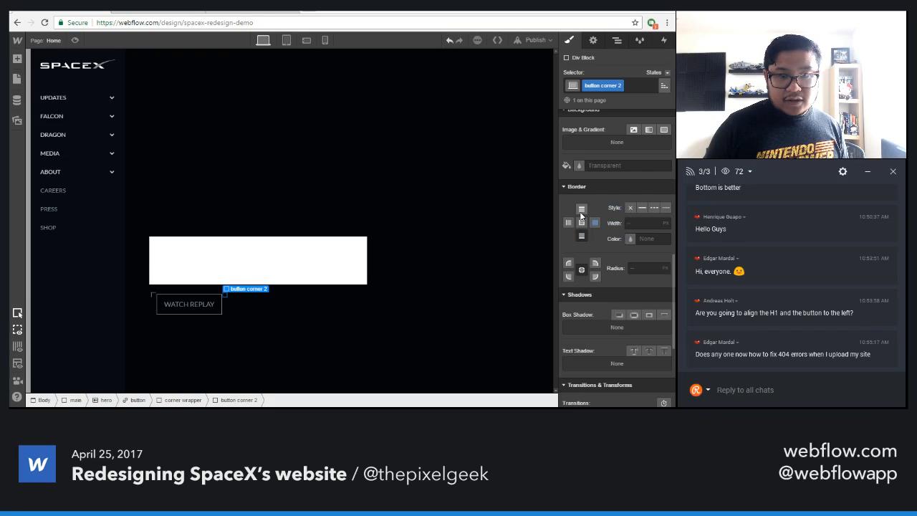
pyautogui.click(637, 238)
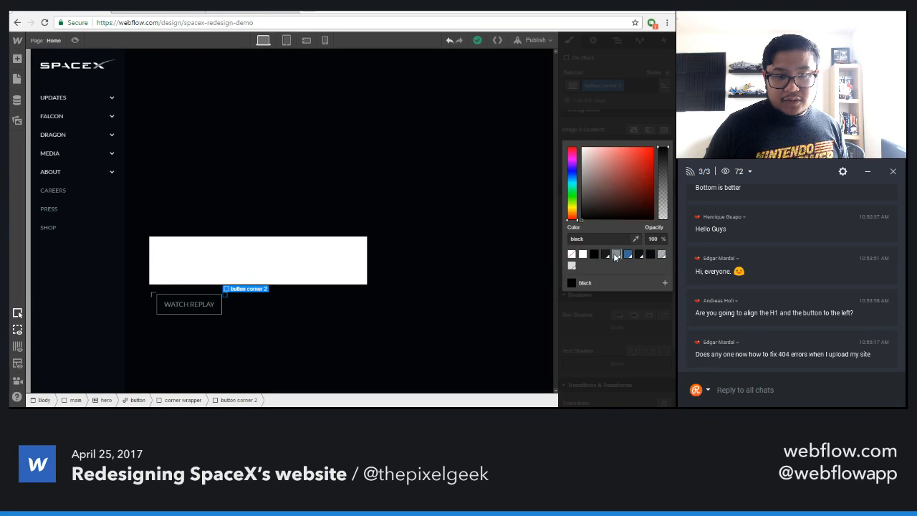
pyautogui.click(614, 253)
pyautogui.click(600, 117)
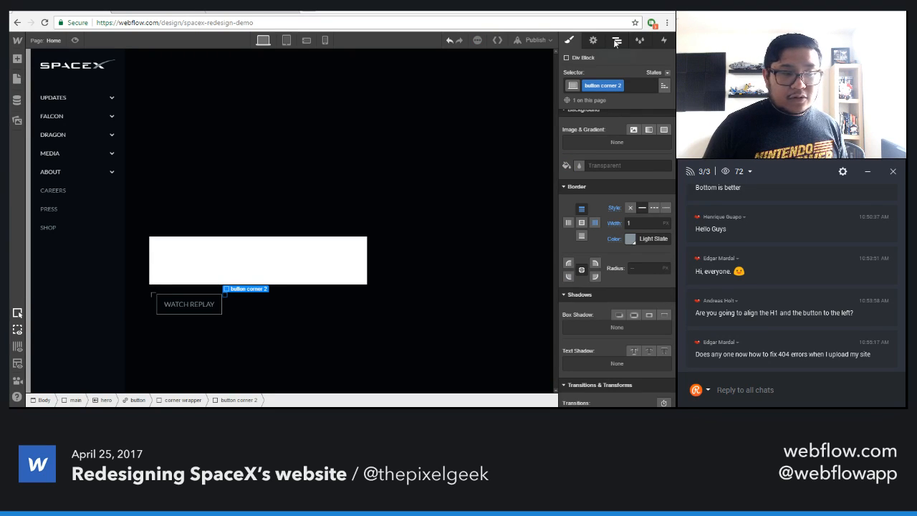
# - Add a div block inside "corner wrapper" directly below "button corner 2"
pyautogui.press('a')
pyautogui.moveTo(48, 187); pyautogui.dragTo(564, 227)
pyautogui.press('z')
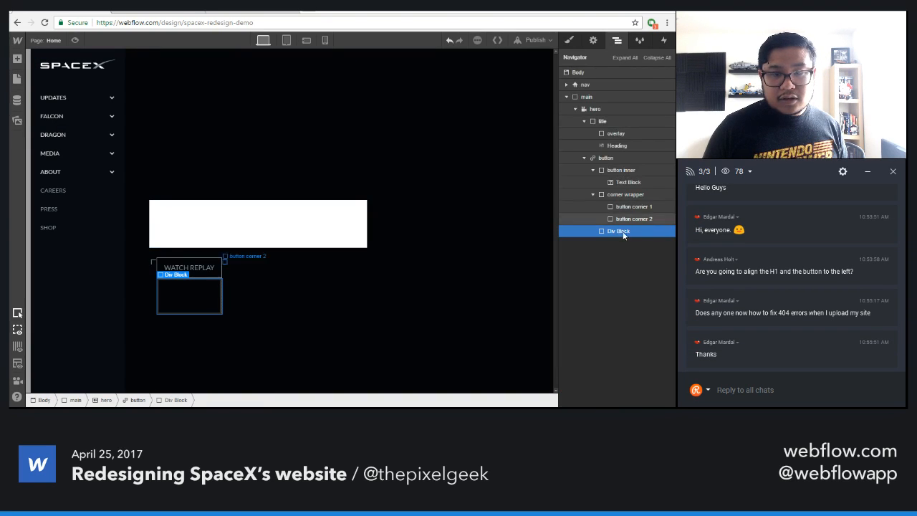
pyautogui.moveTo(623, 234); pyautogui.dragTo(633, 231)
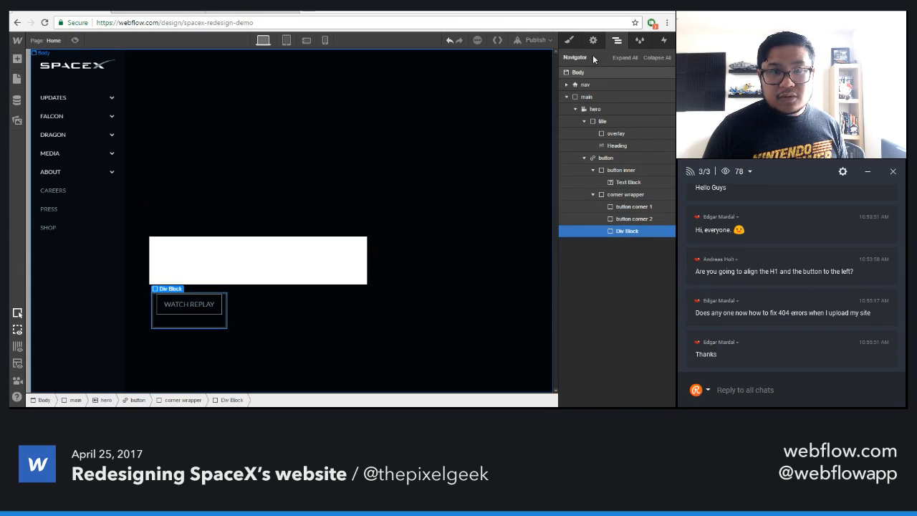
# - Give the new div block the class "button corner 3"
pyautogui.press('s')
pyautogui.click(609, 86)
pyautogui.write('button c')
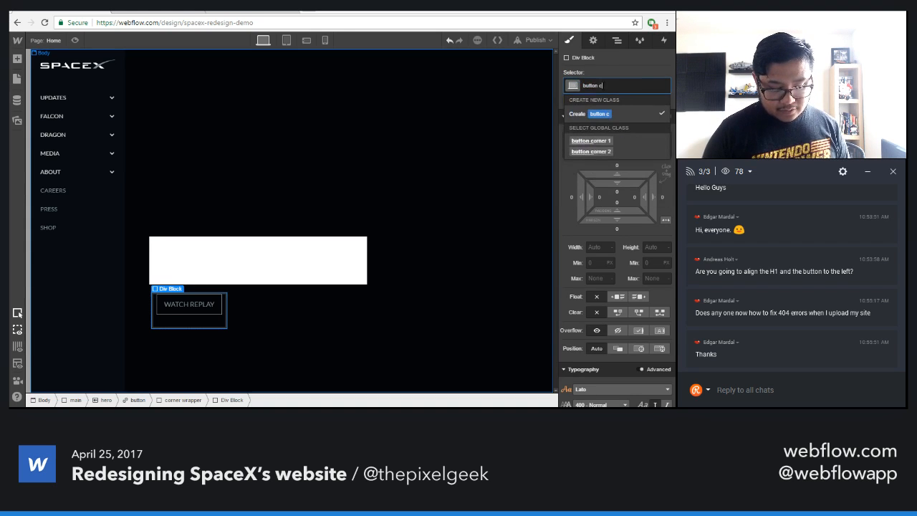
pyautogui.write('orner 3')
pyautogui.click(607, 114)
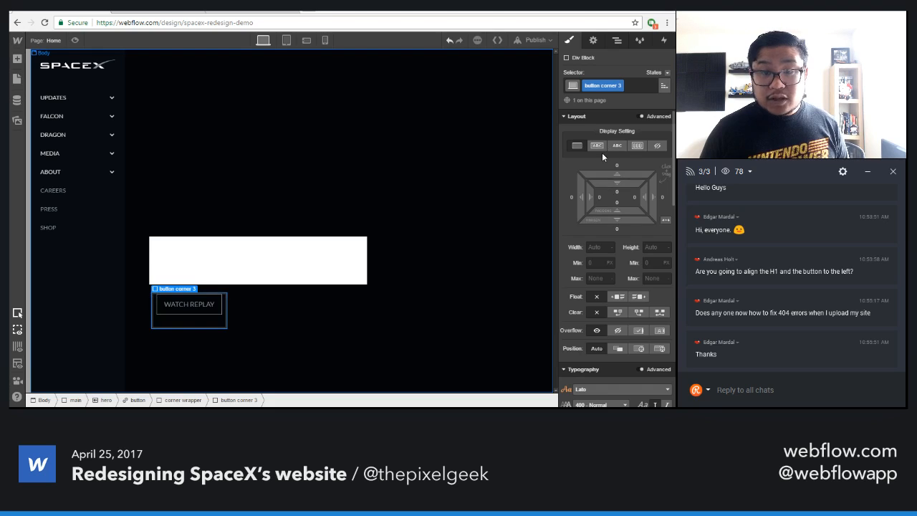
# - Position "button corner 3" absolutely at the wrapper's bottom-right corner and set its width and height to 10 px
pyautogui.scroll(-3, 619, 271)
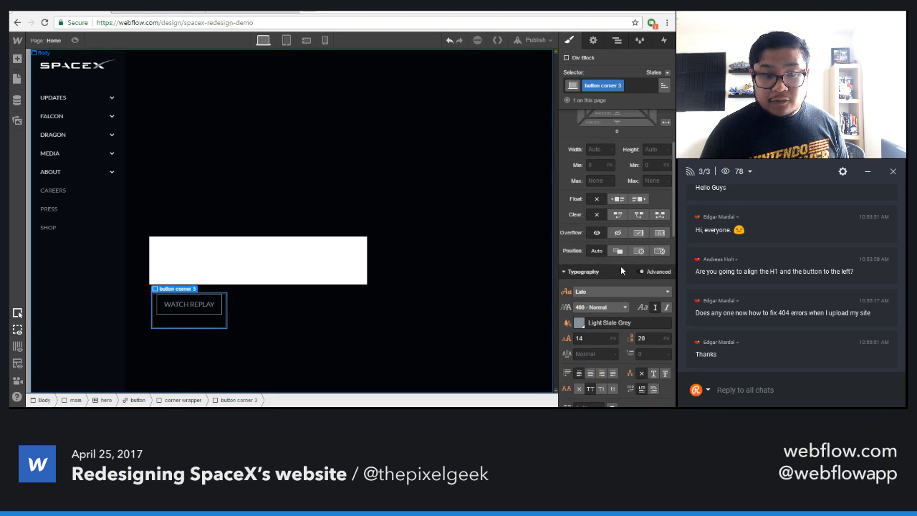
pyautogui.click(638, 252)
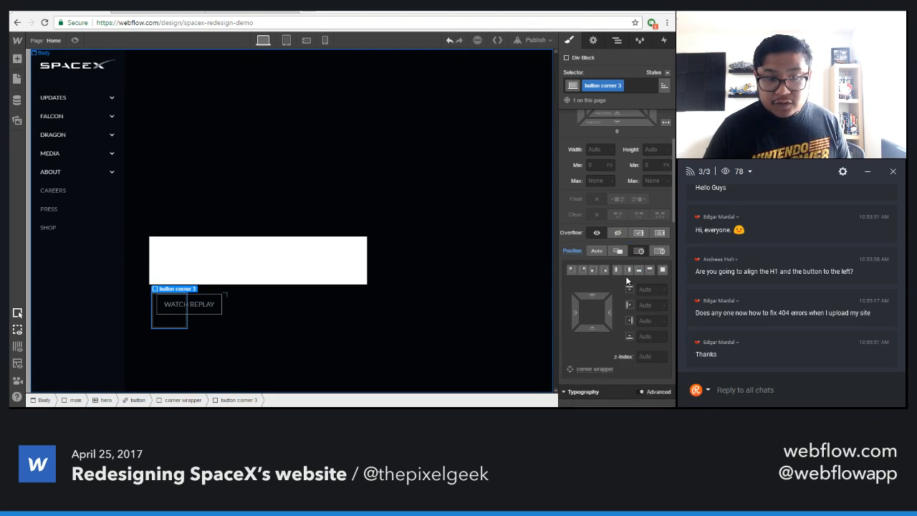
pyautogui.click(606, 272)
pyautogui.click(593, 149)
pyautogui.write('10')
pyautogui.press('Tab')
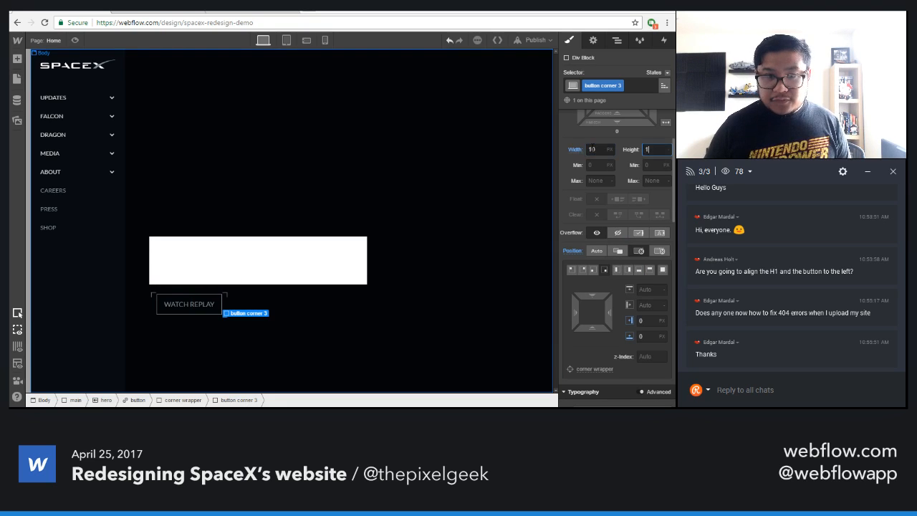
pyautogui.write('10')
# - Add a solid 1 px right border in Light Slate Grey to "button corner 3"
pyautogui.scroll(-7, 603, 332)
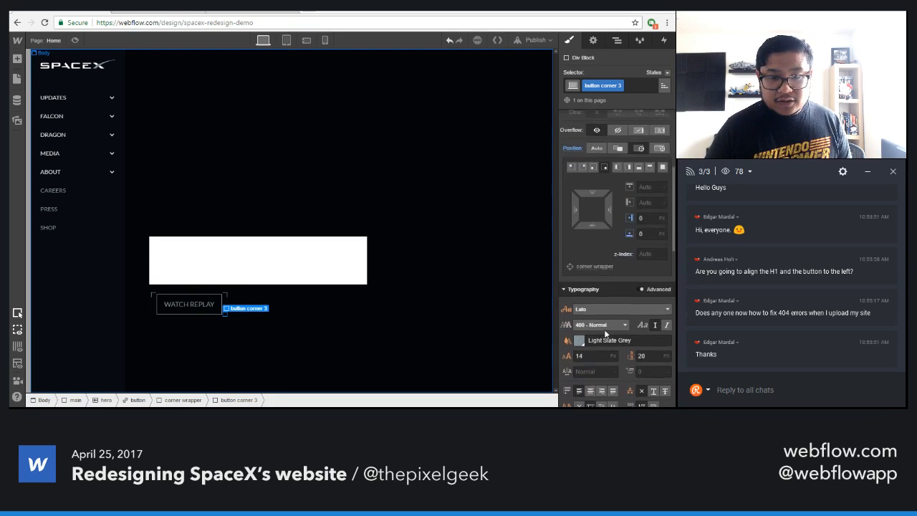
pyautogui.scroll(-3, 605, 329)
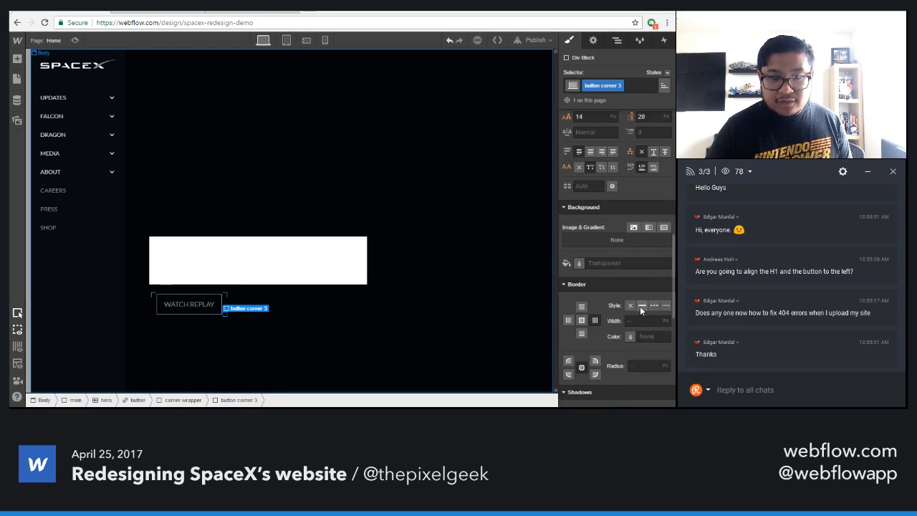
pyautogui.click(628, 335)
pyautogui.click(616, 275)
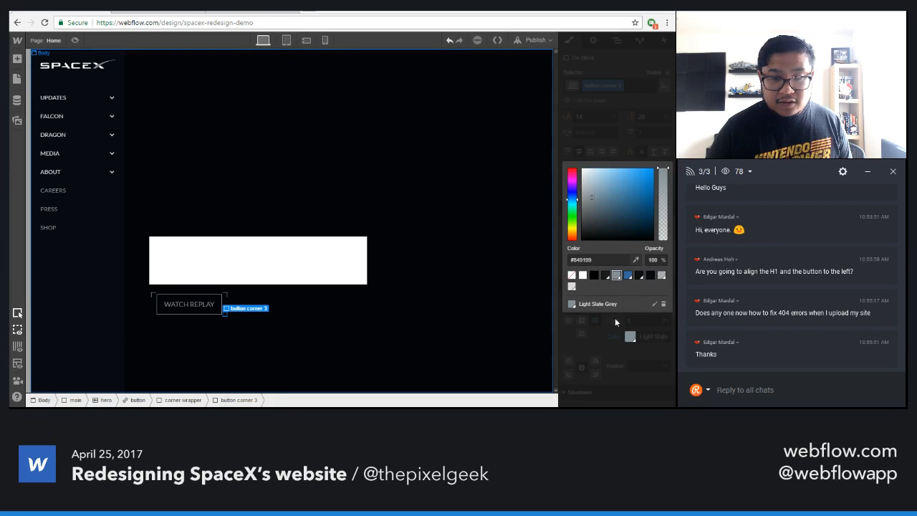
pyautogui.click(598, 322)
# - Add a solid 1 px bottom border in Light Slate Grey to "button corner 3"
pyautogui.click(596, 323)
pyautogui.click(643, 307)
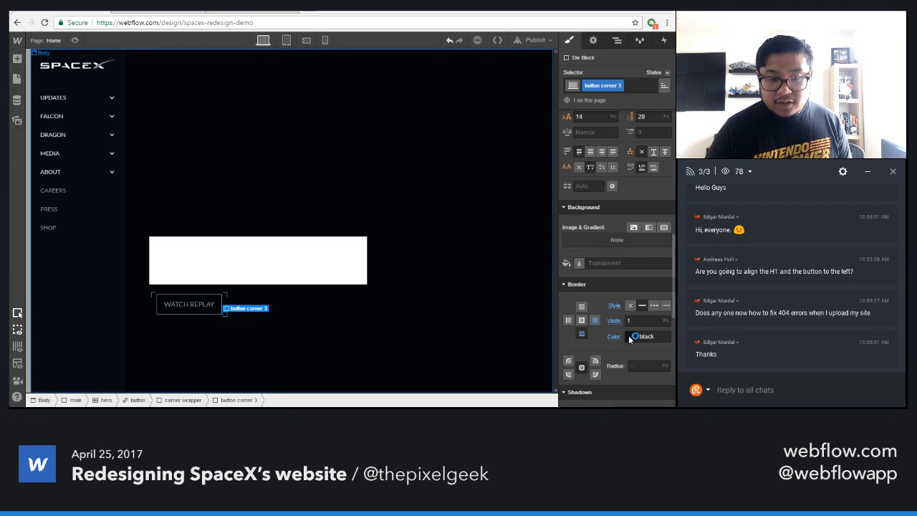
pyautogui.click(629, 335)
pyautogui.click(616, 275)
pyautogui.click(614, 134)
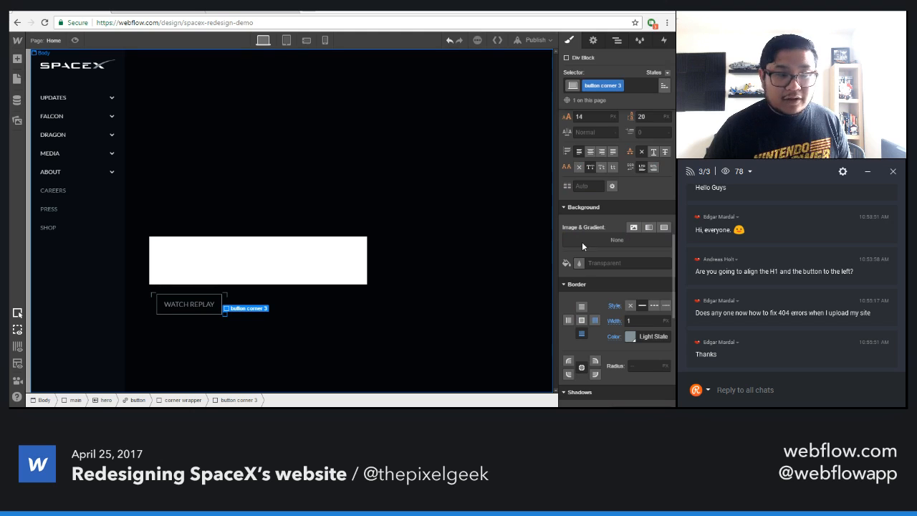
# - Add another div block inside "corner wrapper" directly below "button corner 3"
pyautogui.click(621, 45)
pyautogui.press('a')
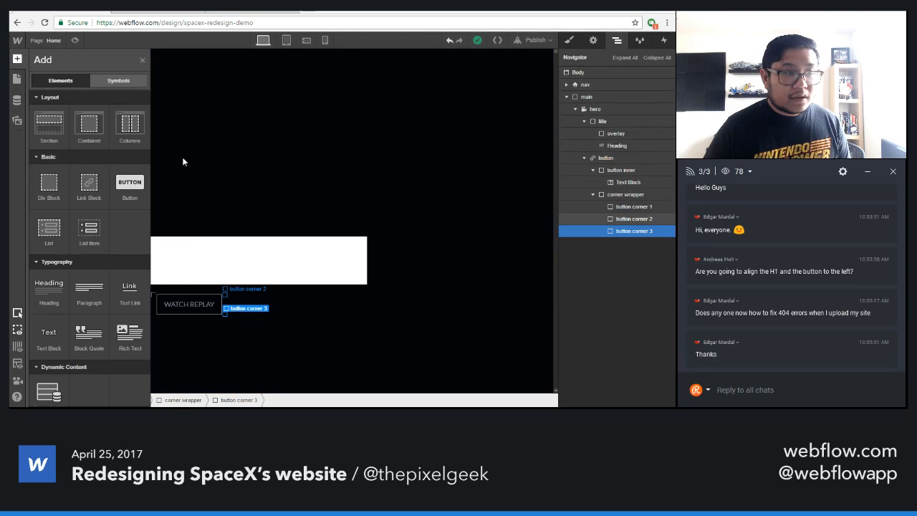
pyautogui.moveTo(49, 182); pyautogui.dragTo(627, 400)
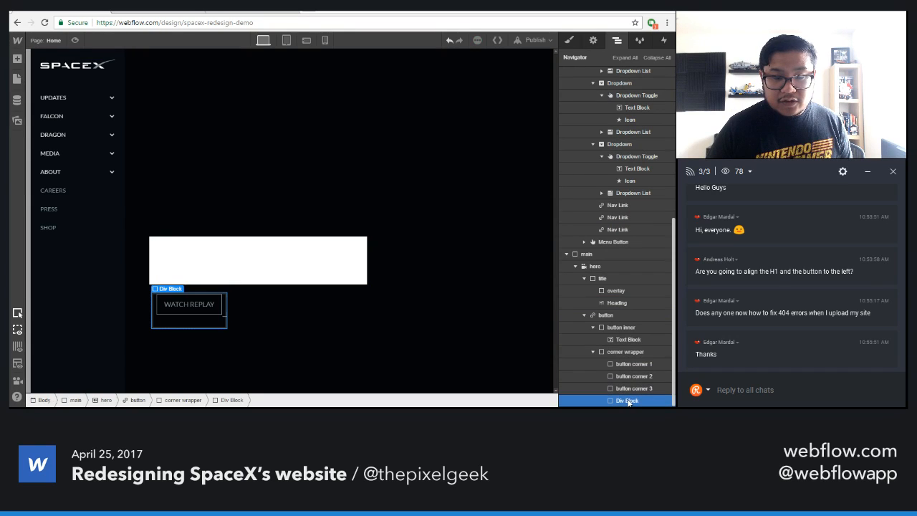
# - Give the newly added div block the class "button corner 4"
pyautogui.click(569, 40)
pyautogui.click(620, 85)
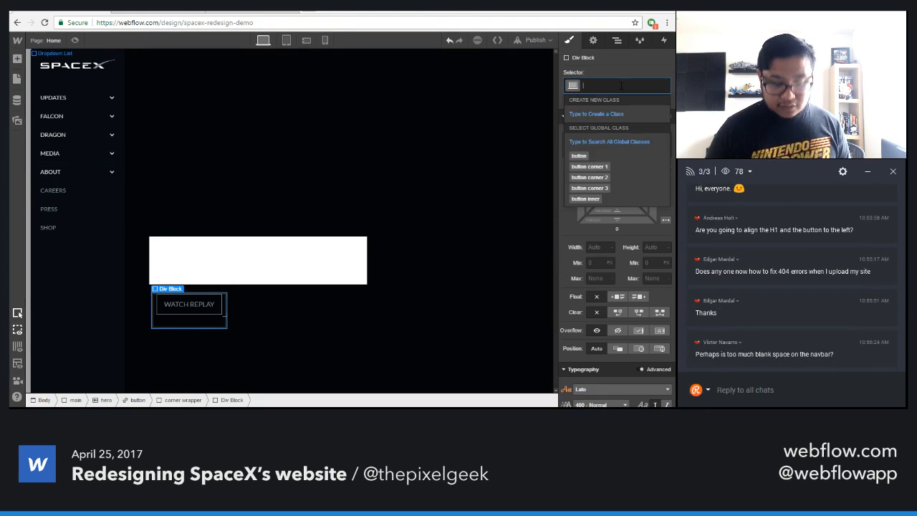
pyautogui.write('button co')
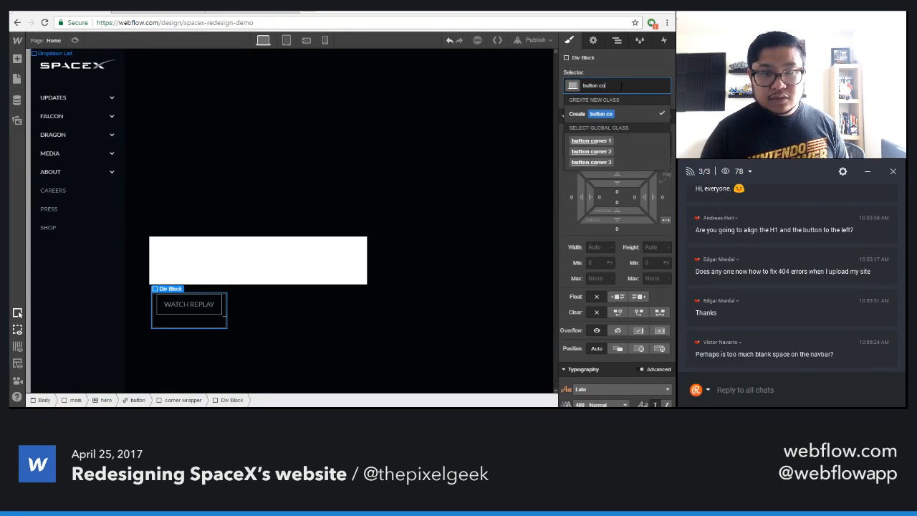
pyautogui.write('rner 4')
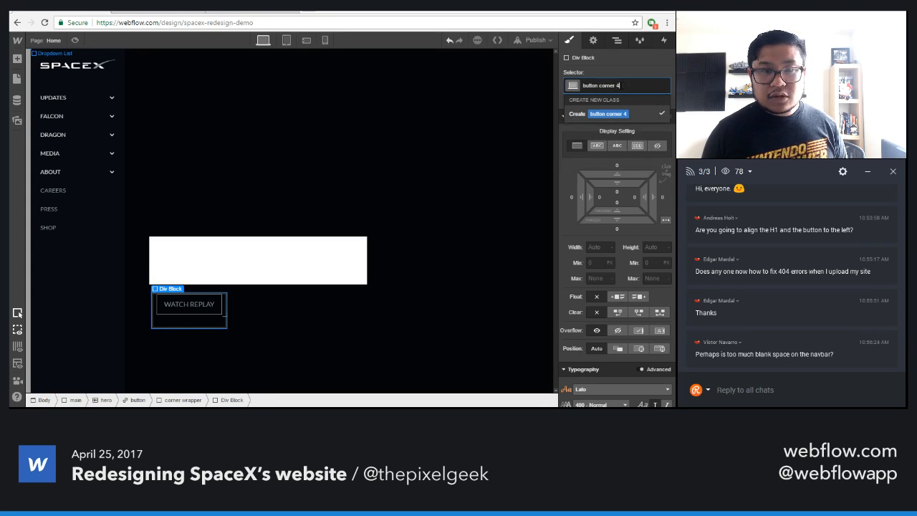
pyautogui.press('Return')
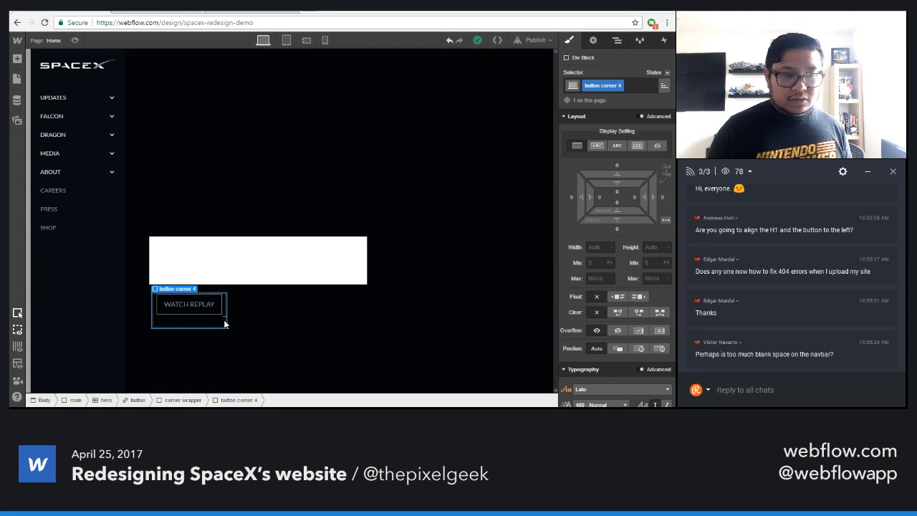
# - Position "button corner 4" absolutely at the wrapper's bottom-left corner and set its width and height to 10 px
pyautogui.click(639, 348)
pyautogui.click(593, 368)
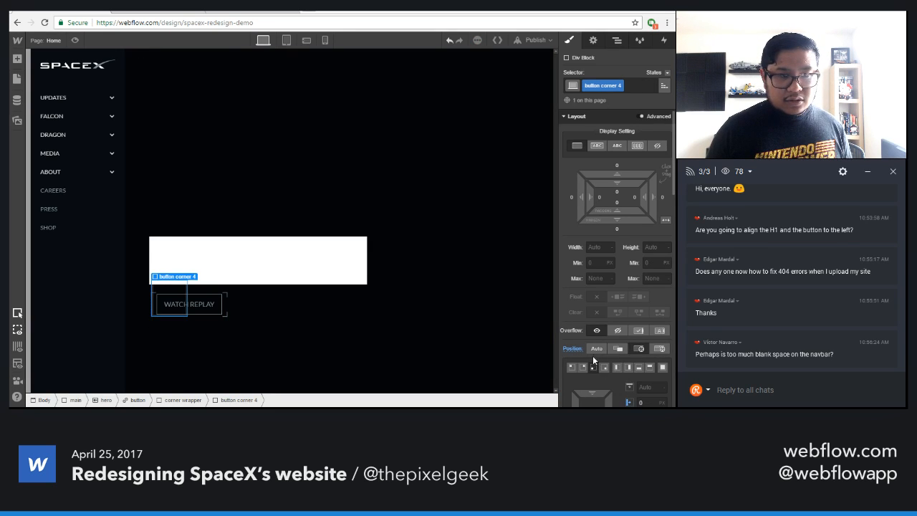
pyautogui.scroll(-1, 610, 215)
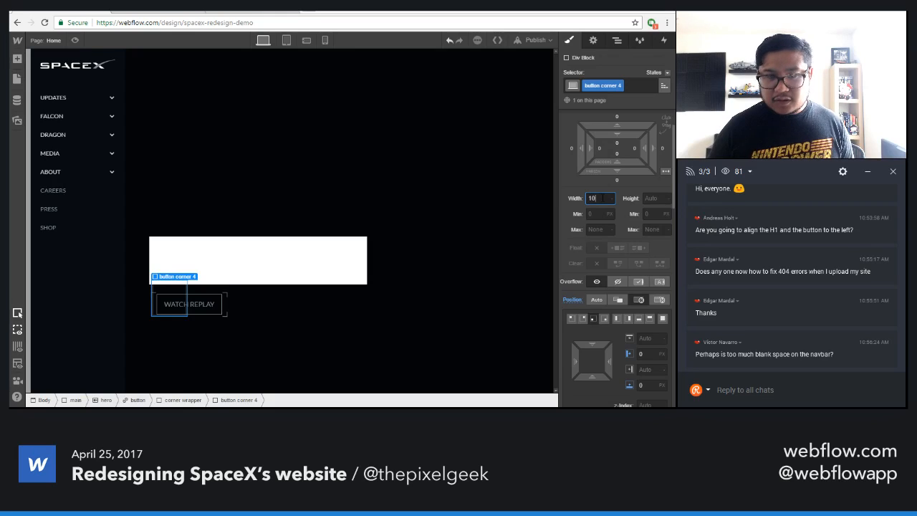
pyautogui.press('Return')
# - Add a solid 1 px bottom border in Light Slate Grey to "button corner 4"
pyautogui.scroll(-5, 599, 351)
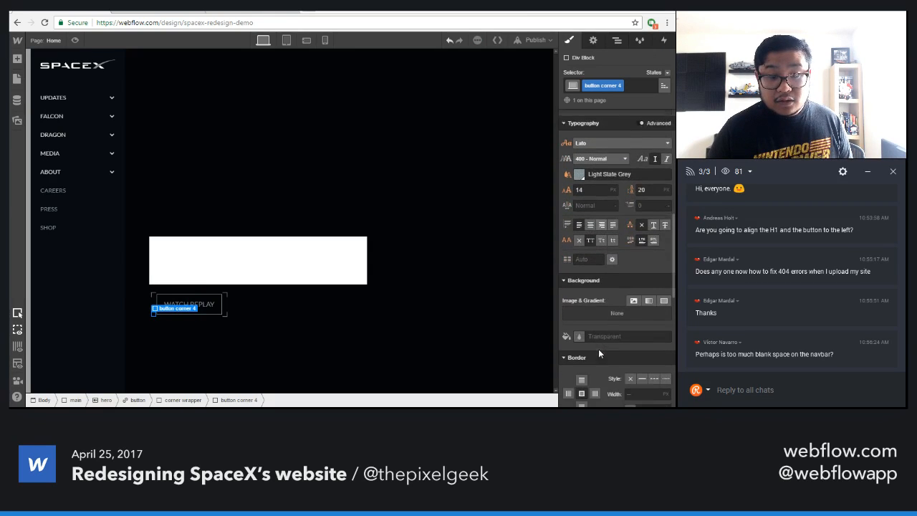
pyautogui.scroll(-1, 598, 349)
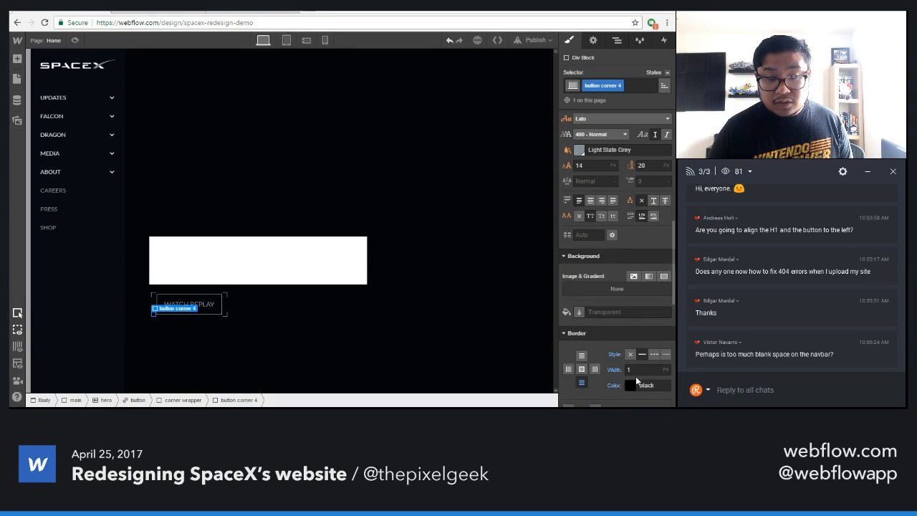
pyautogui.click(631, 384)
pyautogui.click(618, 328)
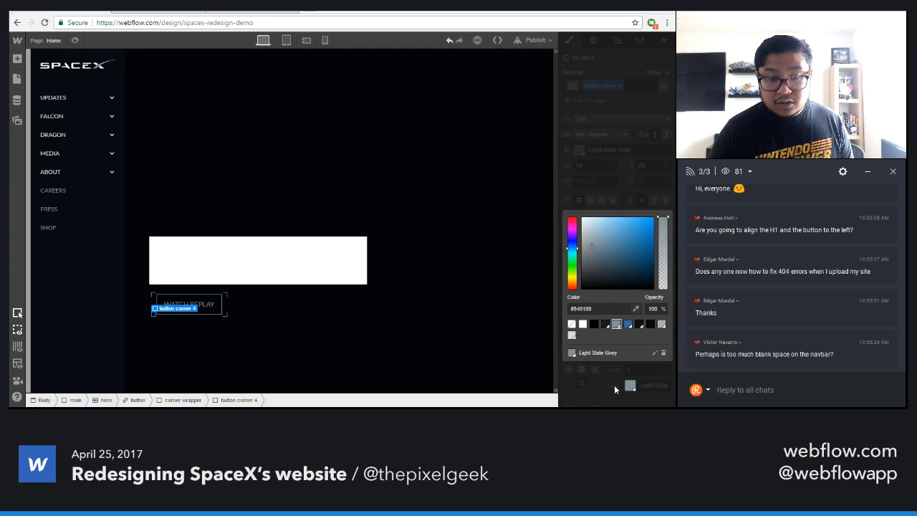
pyautogui.click(614, 386)
# - Add a solid 1 px left border in Light Slate Grey to "button corner 4"
pyautogui.click(569, 369)
pyautogui.click(642, 353)
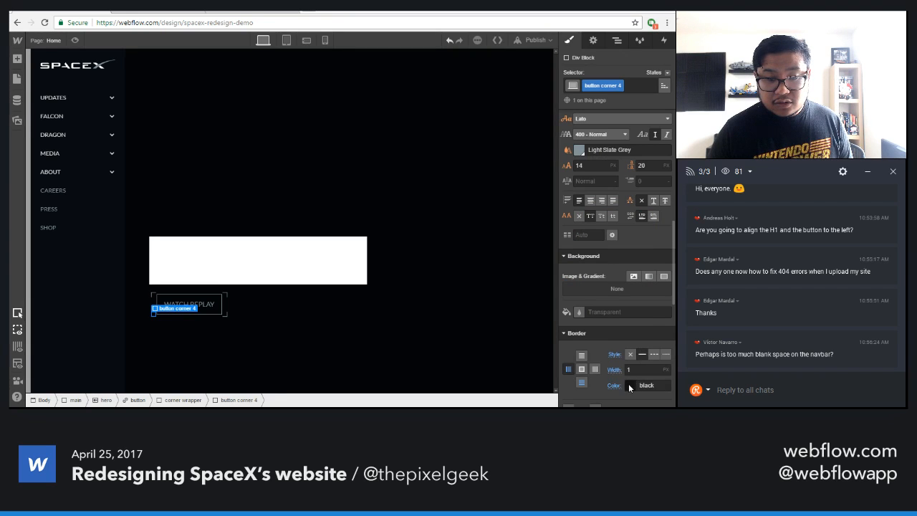
pyautogui.click(630, 384)
pyautogui.click(620, 167)
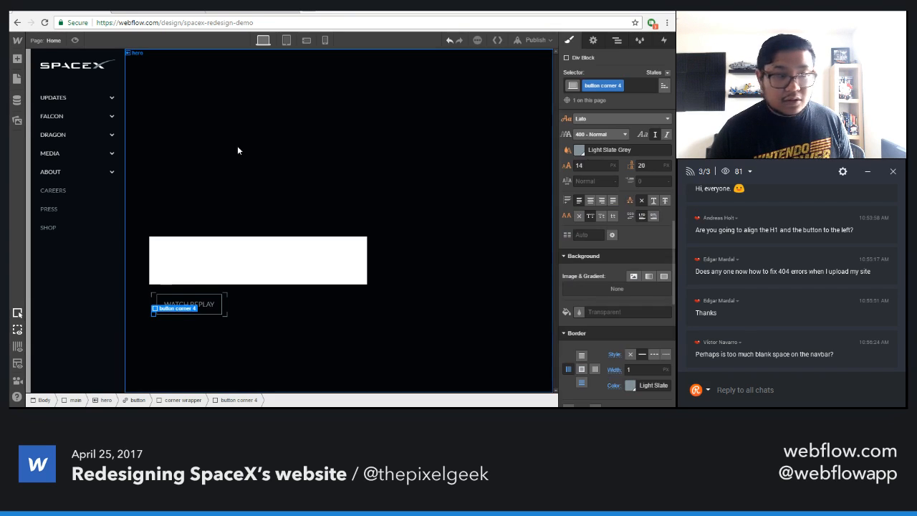
# - Preview the page to check the corner brackets around the Watch Replay button, and return to editing
pyautogui.click(74, 40)
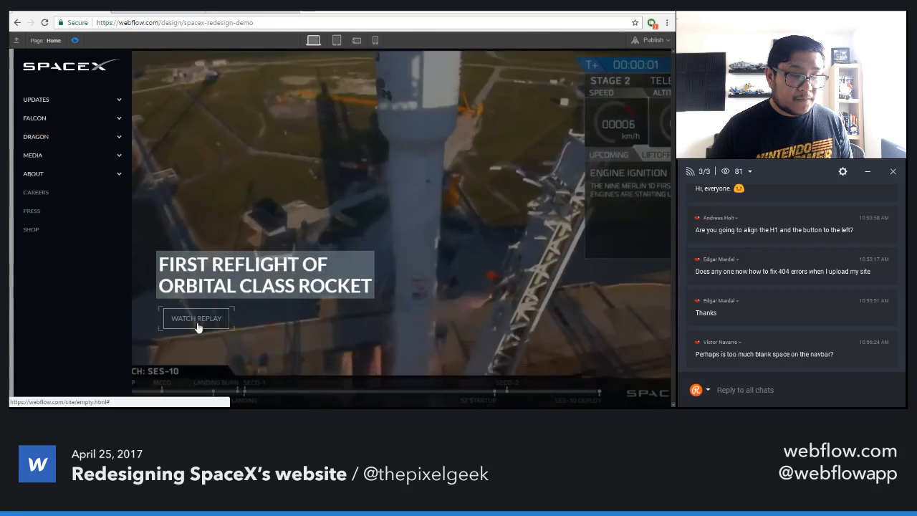
pyautogui.click(75, 40)
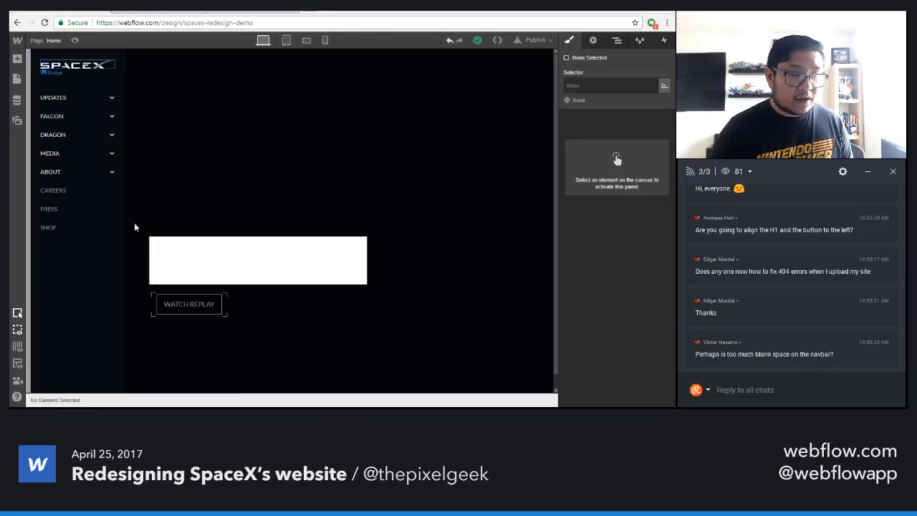
# - Give "button inner" relative positioning with a z-index of 1, and preview the page before returning to editing
pyautogui.click(166, 302)
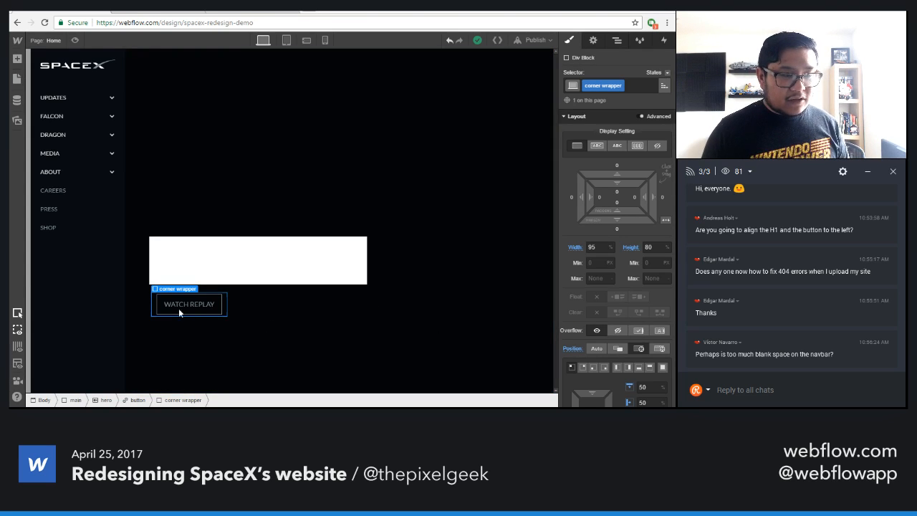
pyautogui.scroll(-2, 598, 349)
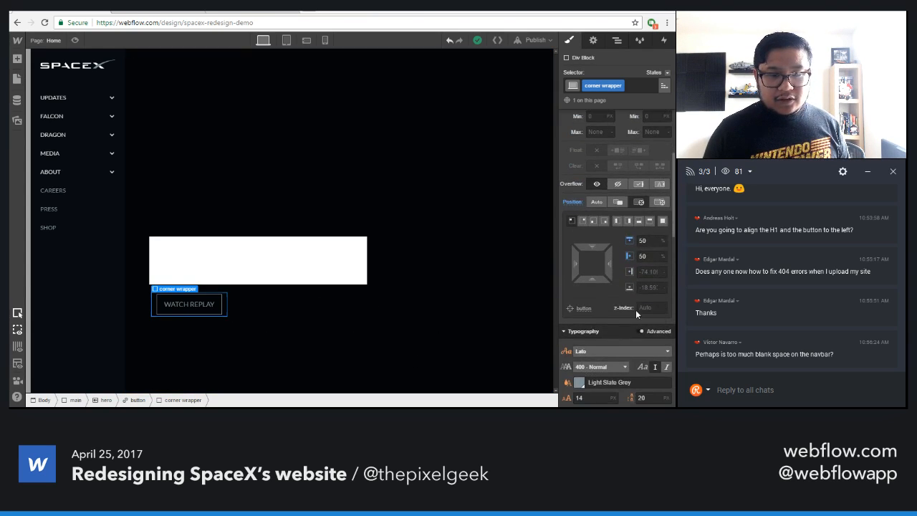
pyautogui.click(617, 41)
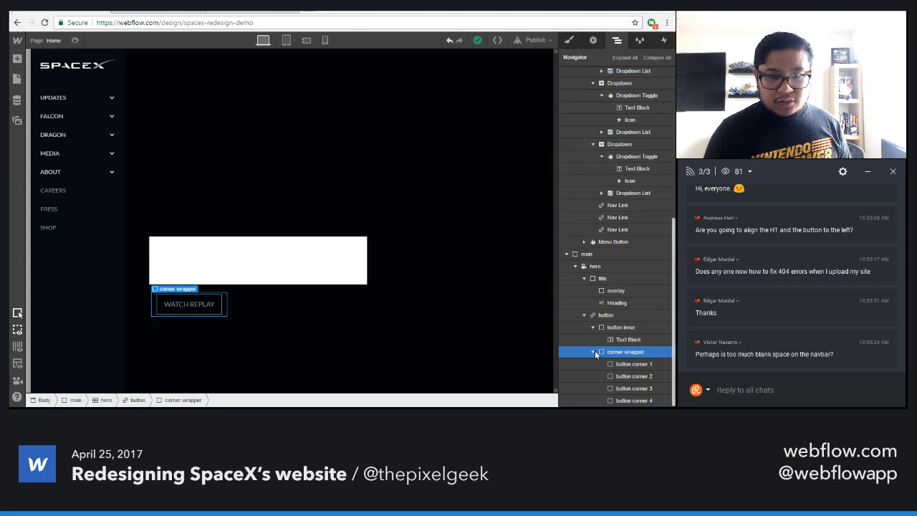
pyautogui.click(594, 351)
pyautogui.click(593, 327)
pyautogui.click(621, 327)
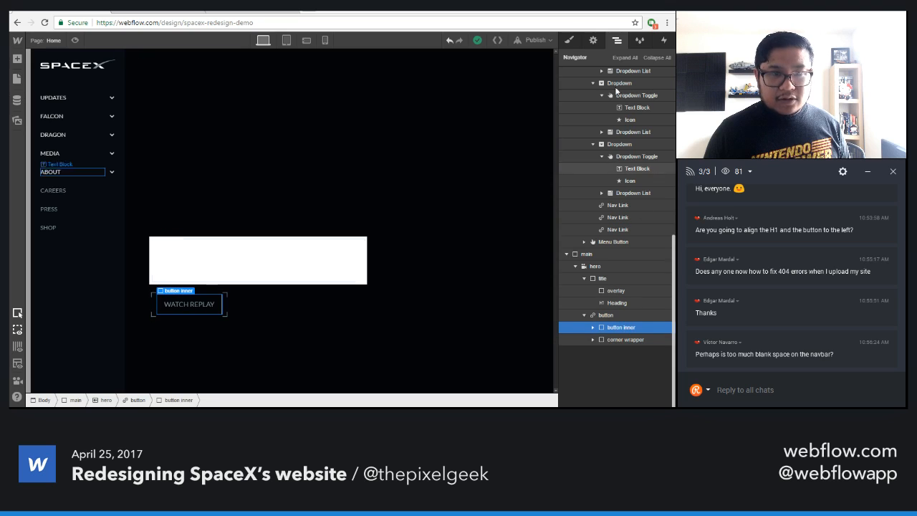
pyautogui.click(569, 41)
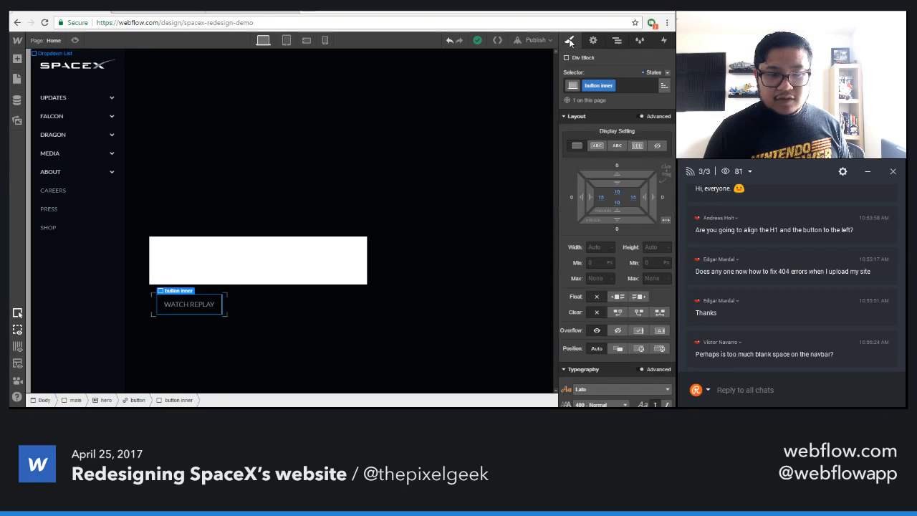
pyautogui.click(618, 348)
pyautogui.scroll(-2, 615, 350)
pyautogui.scroll(-2, 614, 350)
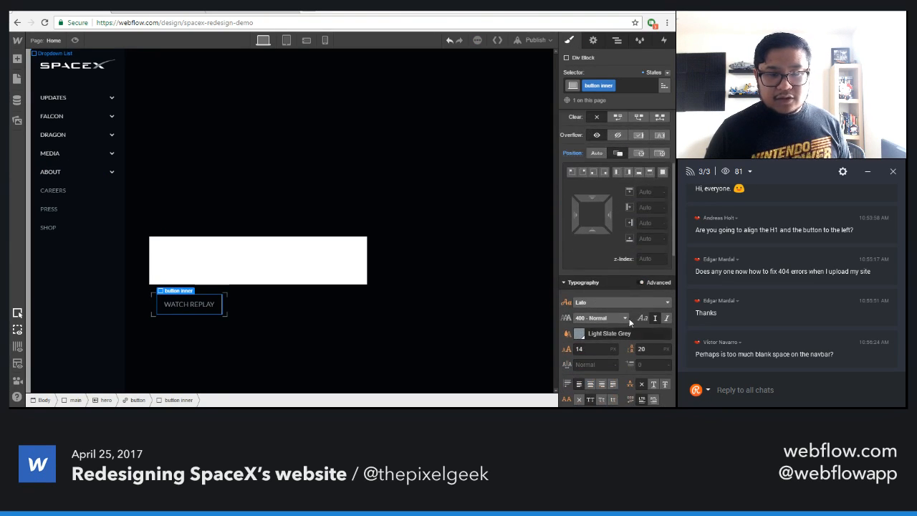
pyautogui.click(645, 258)
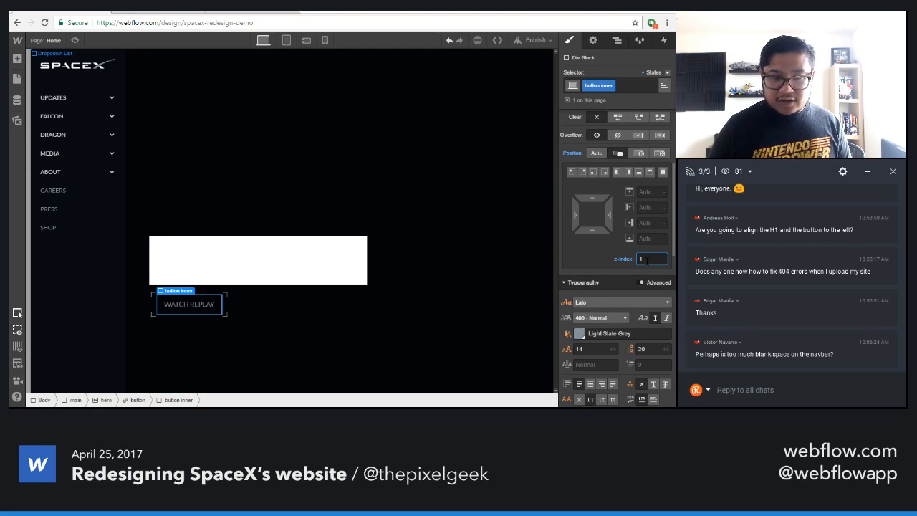
pyautogui.write('1')
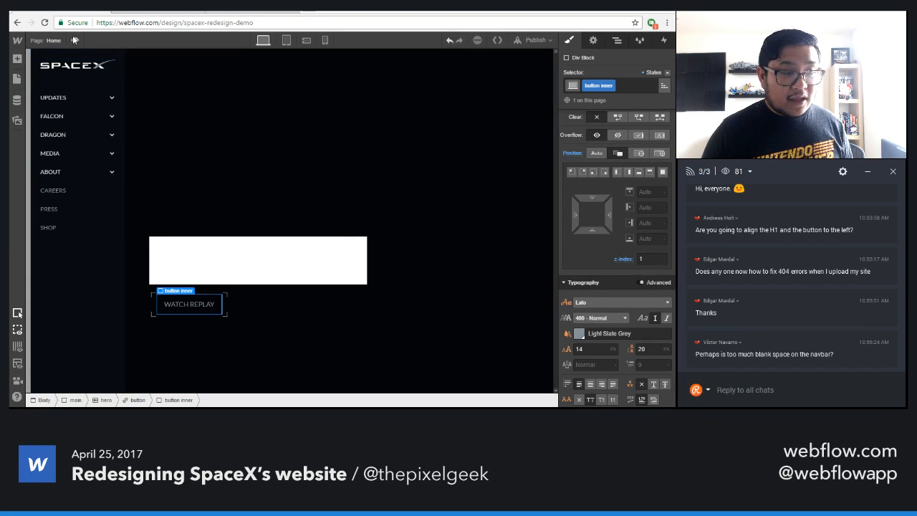
pyautogui.click(75, 40)
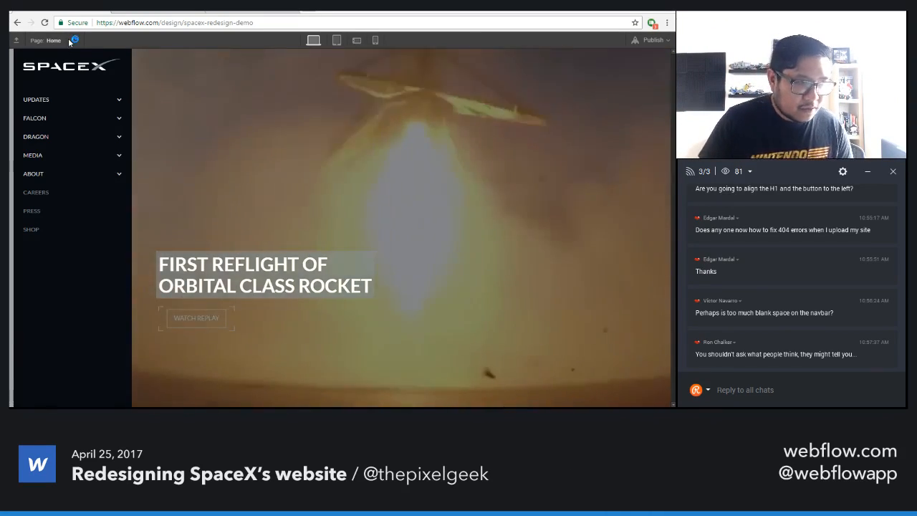
pyautogui.click(72, 39)
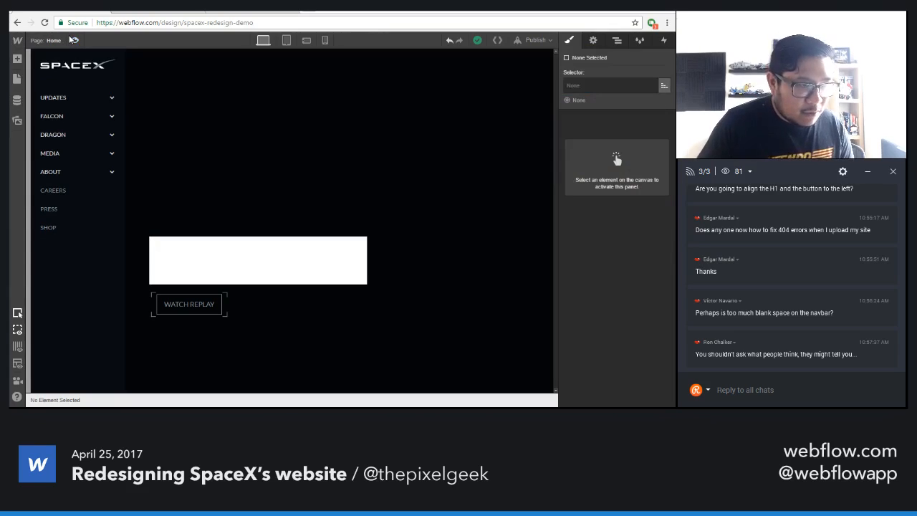
# - Create a new interaction named "corners" on the "corner wrapper" element
pyautogui.click(152, 307)
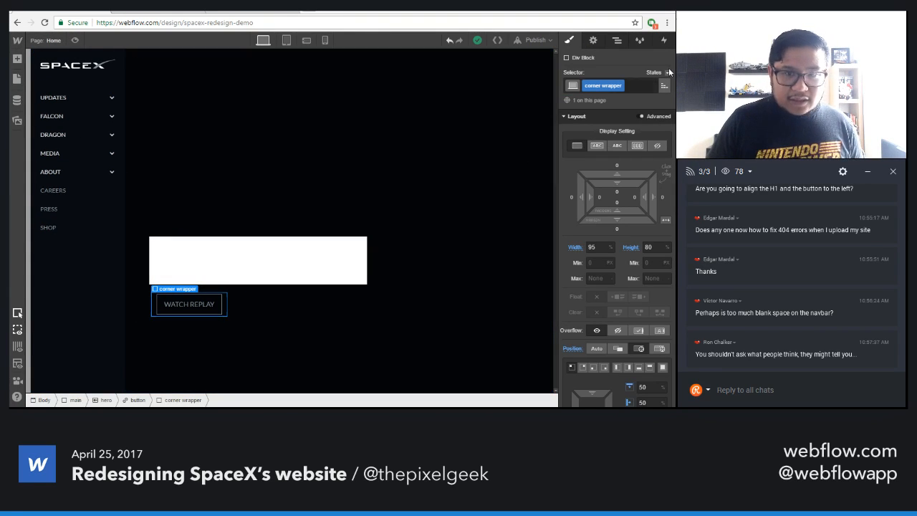
pyautogui.click(664, 40)
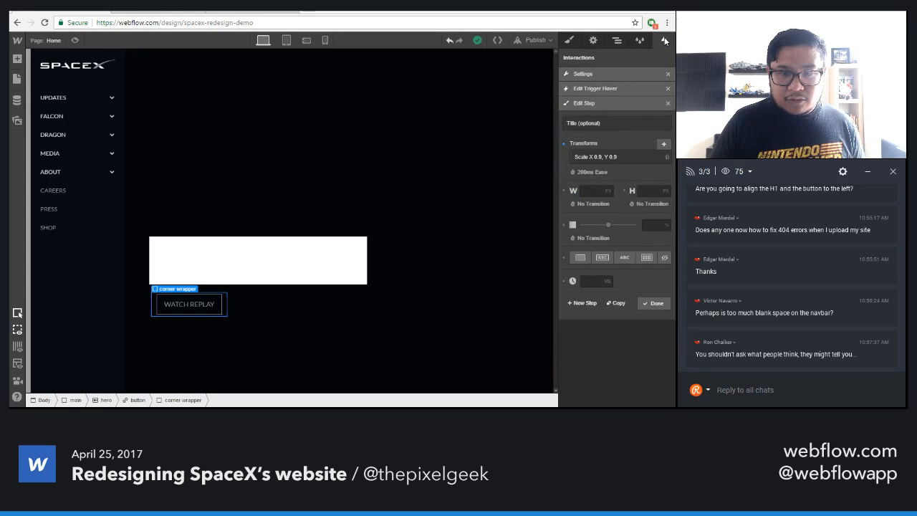
pyautogui.click(666, 74)
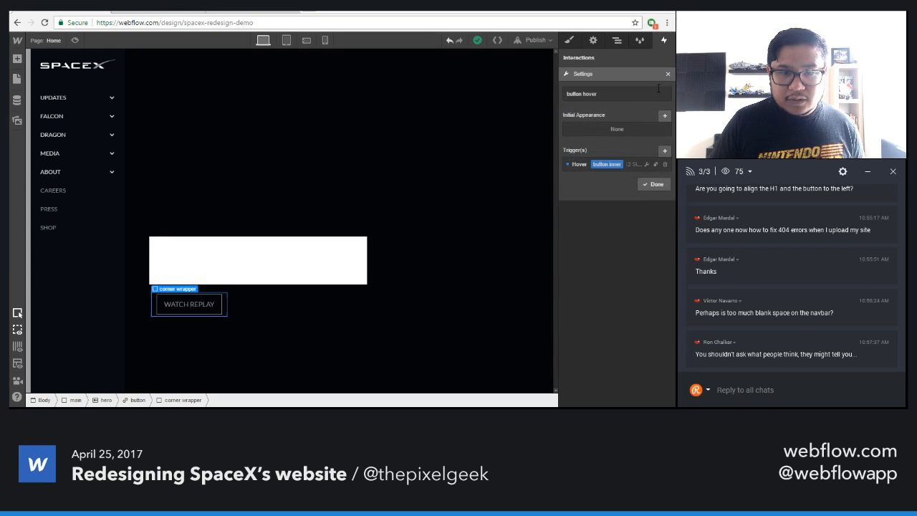
pyautogui.click(667, 73)
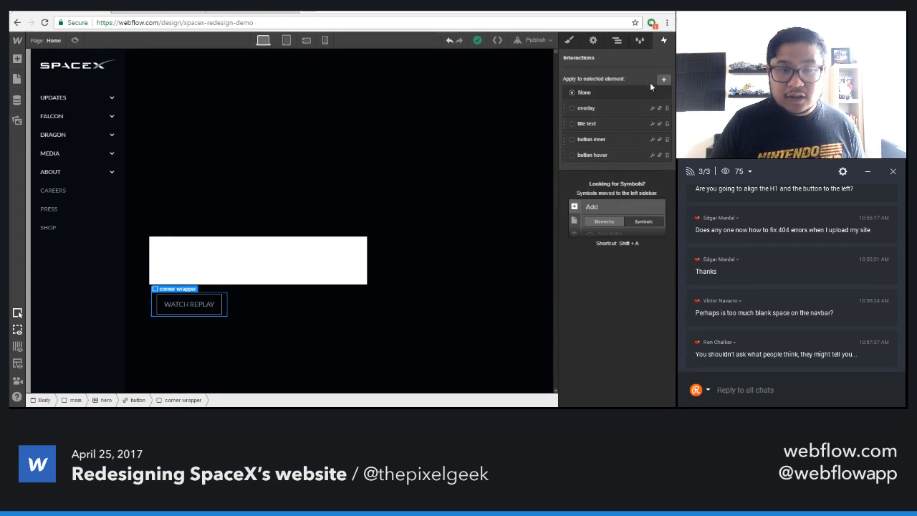
pyautogui.click(663, 80)
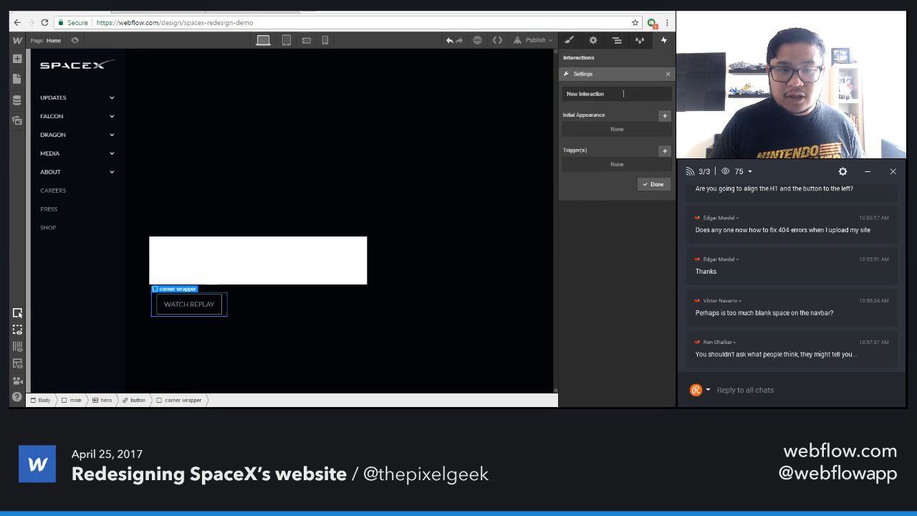
pyautogui.click(624, 93)
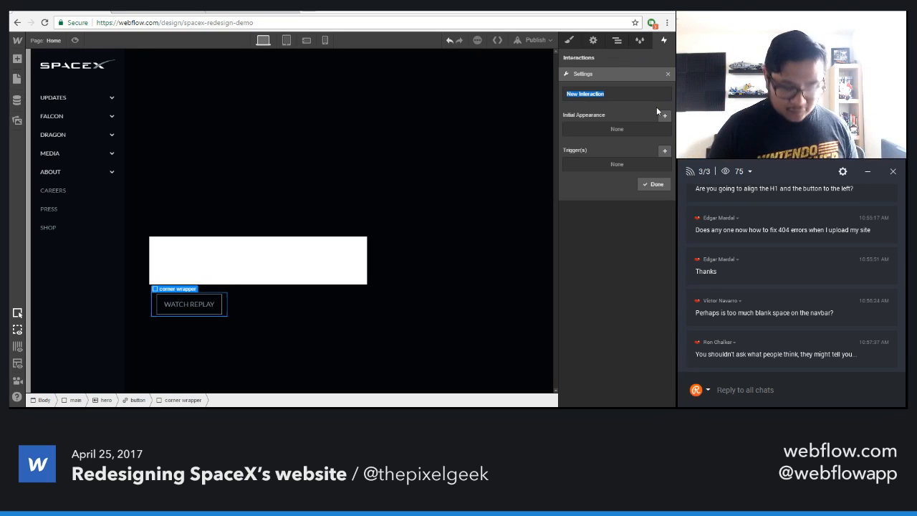
pyautogui.write('corn')
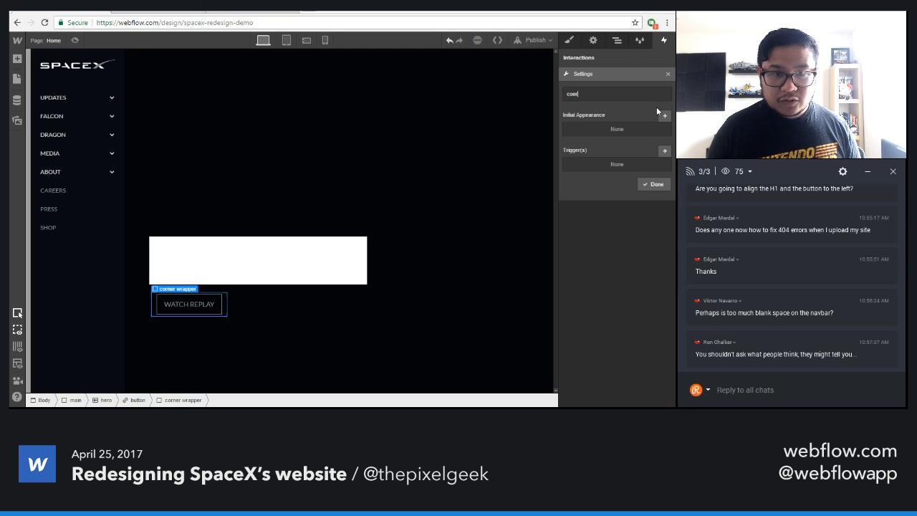
pyautogui.write('ers')
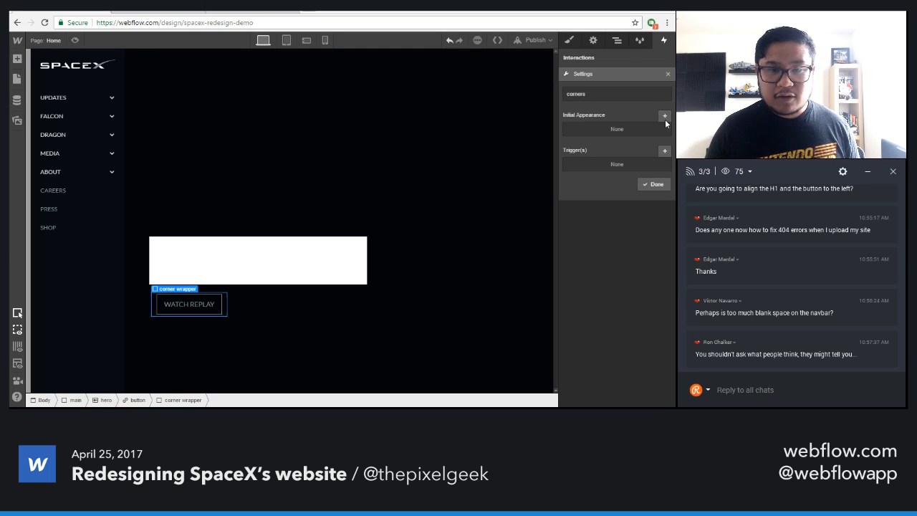
# - Add a scale transform of 1.2 on X and Y to the initial appearance of the "corners" interaction
pyautogui.click(665, 117)
pyautogui.click(662, 129)
pyautogui.click(605, 179)
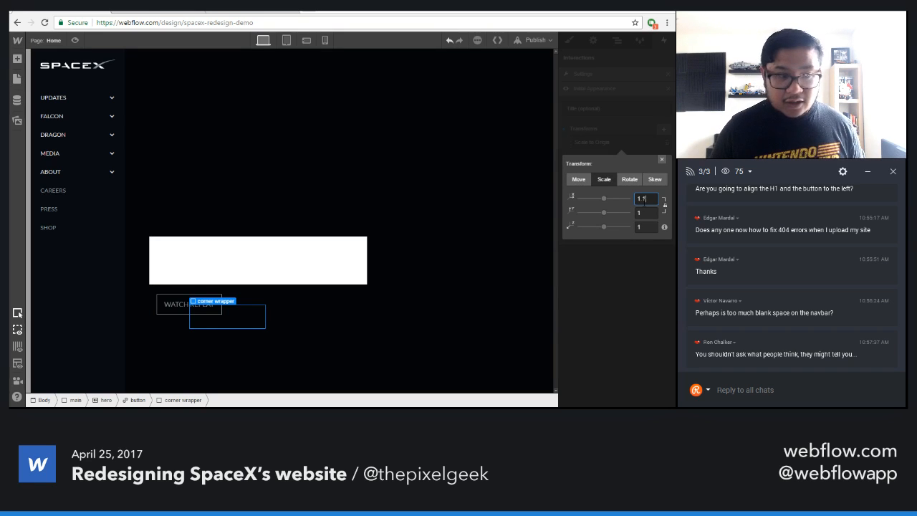
pyautogui.write('1')
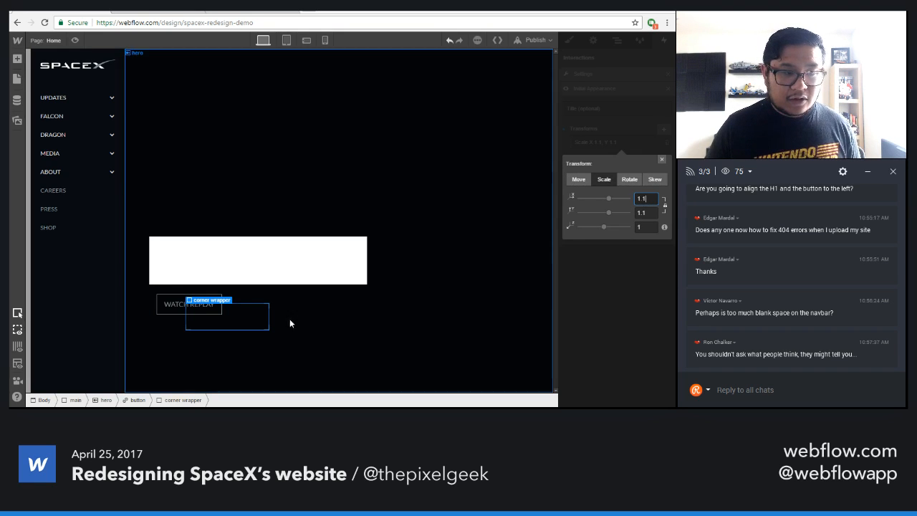
pyautogui.click(662, 160)
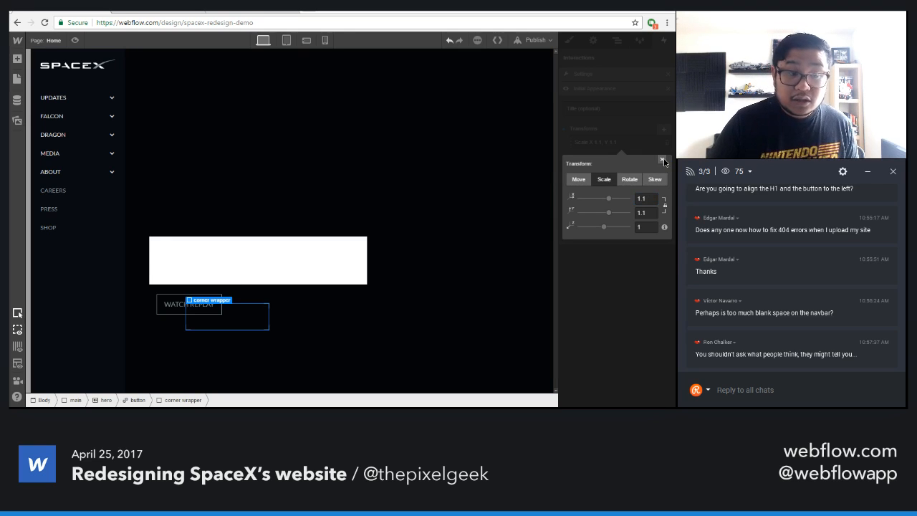
pyautogui.click(649, 199)
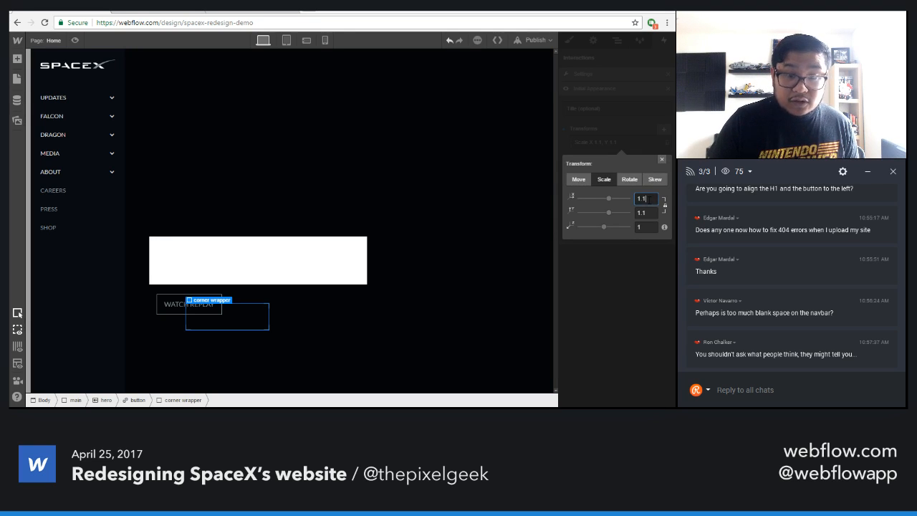
pyautogui.press('Up')
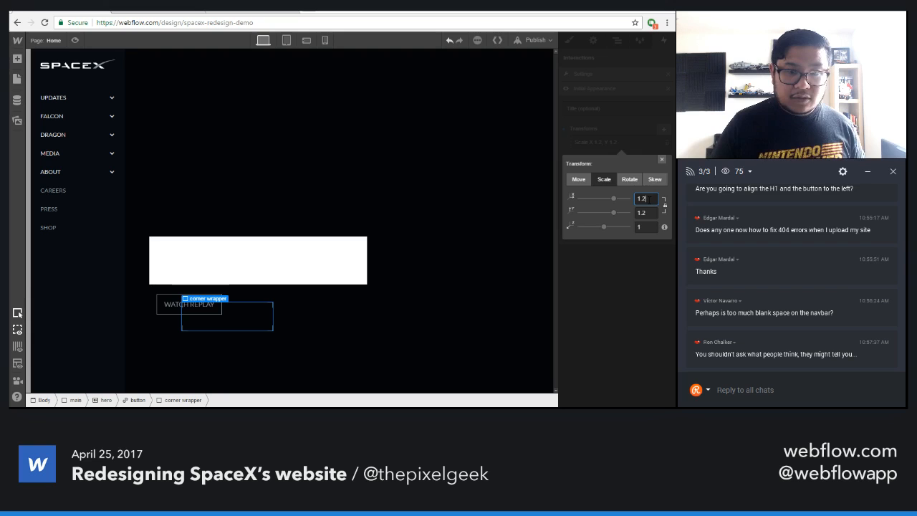
pyautogui.click(662, 159)
# - Add a move transform of -50% on X and -50% on Y to the "corners" initial appearance
pyautogui.click(663, 130)
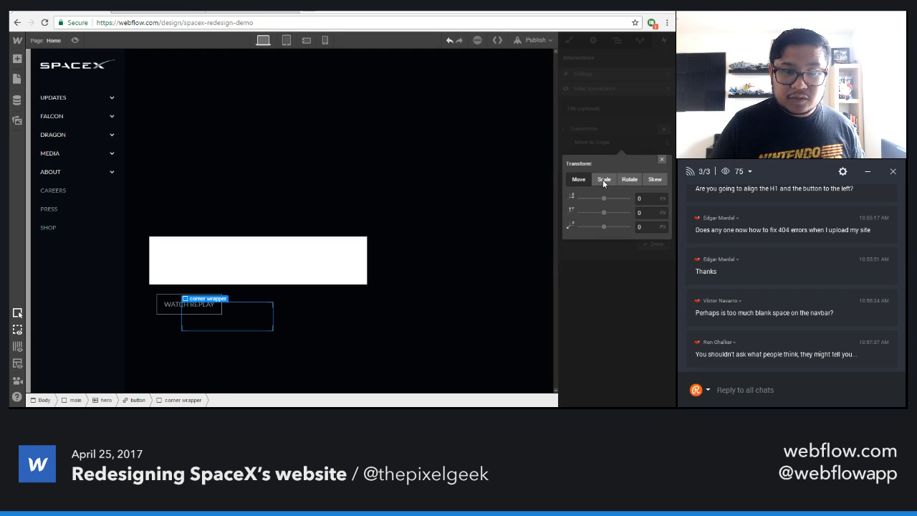
pyautogui.press('BackSpace')
pyautogui.write('-50%')
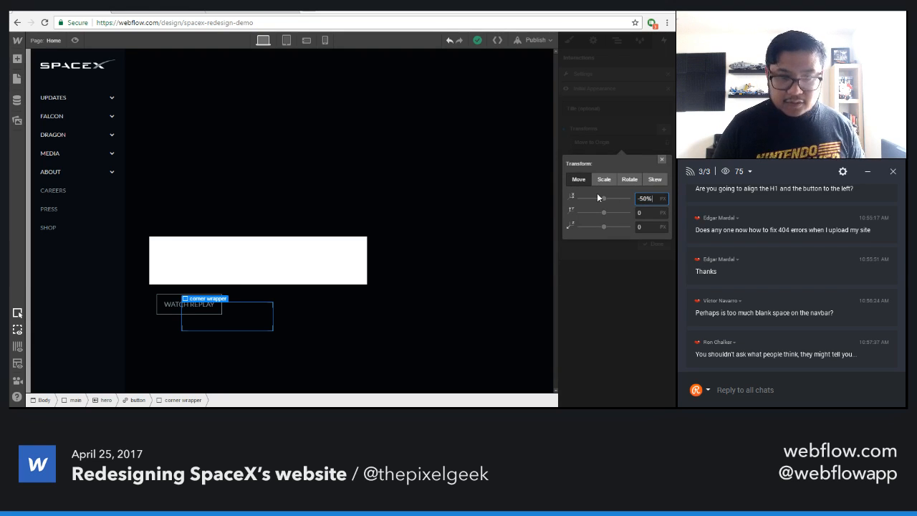
pyautogui.press('Tab')
pyautogui.write('-50%')
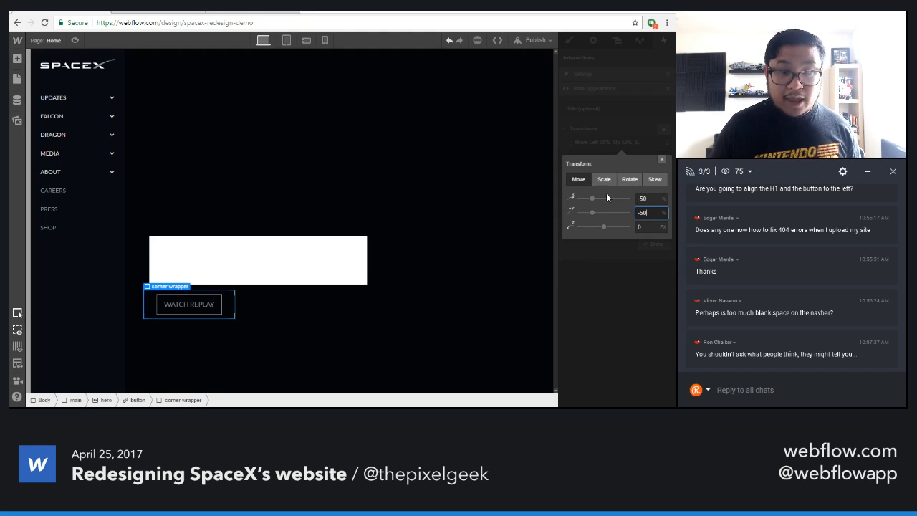
pyautogui.press('Return')
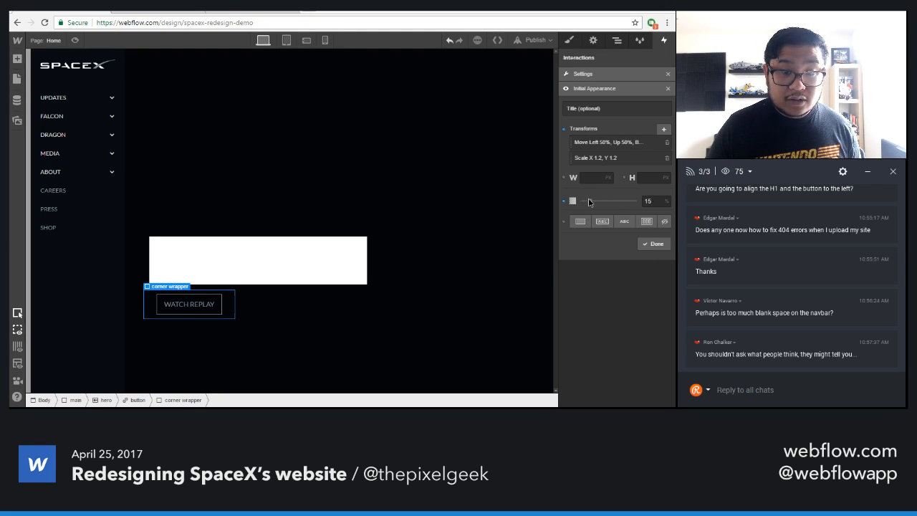
# - Set the "corners" initial appearance opacity to 0% and finish the interaction
pyautogui.click(648, 201)
pyautogui.write('0')
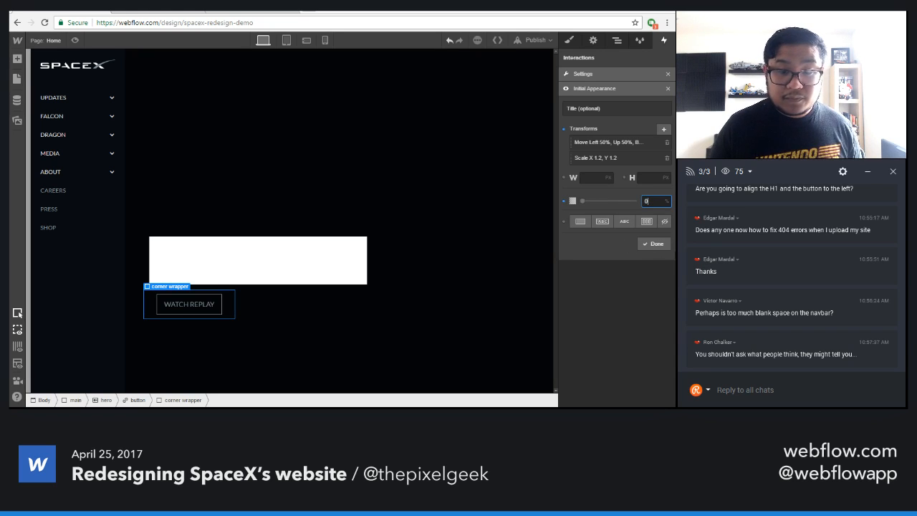
pyautogui.click(657, 244)
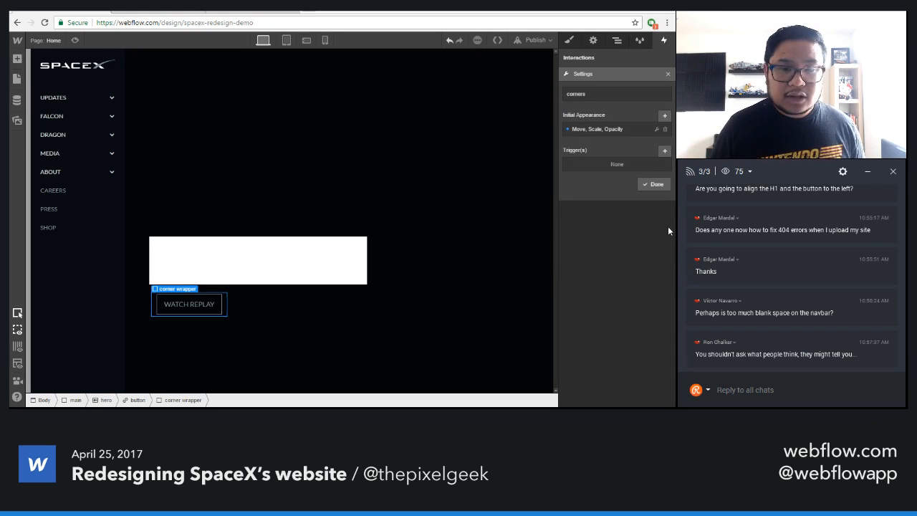
pyautogui.click(655, 184)
# - Add another hover trigger to the button's "button hover" interaction and make it affect the "corner wrapper" element
pyautogui.click(616, 41)
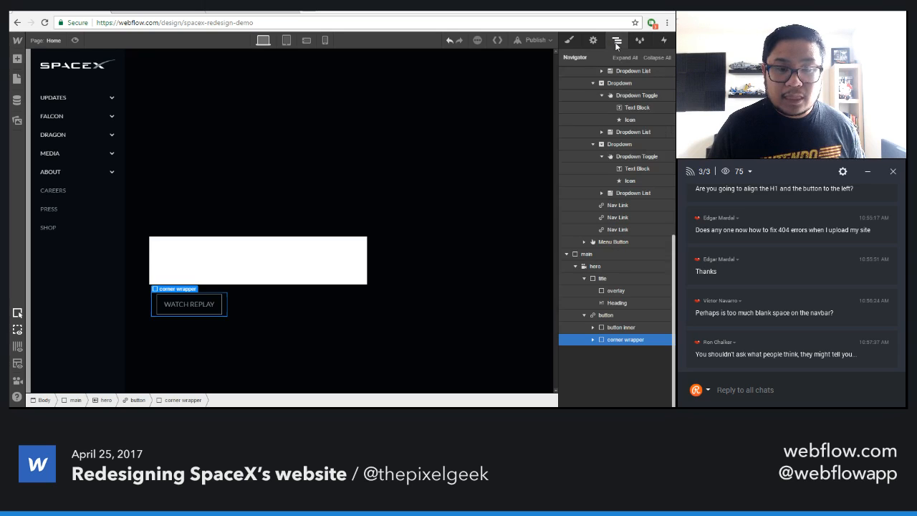
pyautogui.click(634, 315)
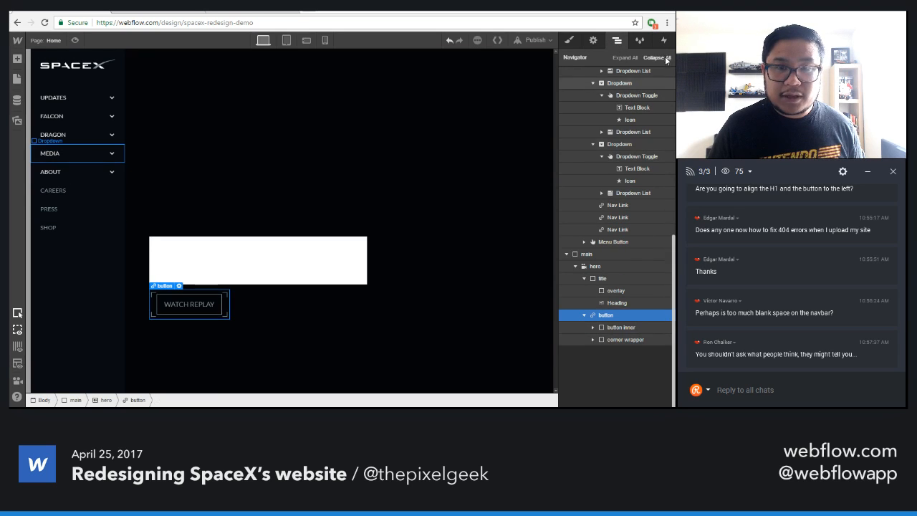
pyautogui.click(664, 41)
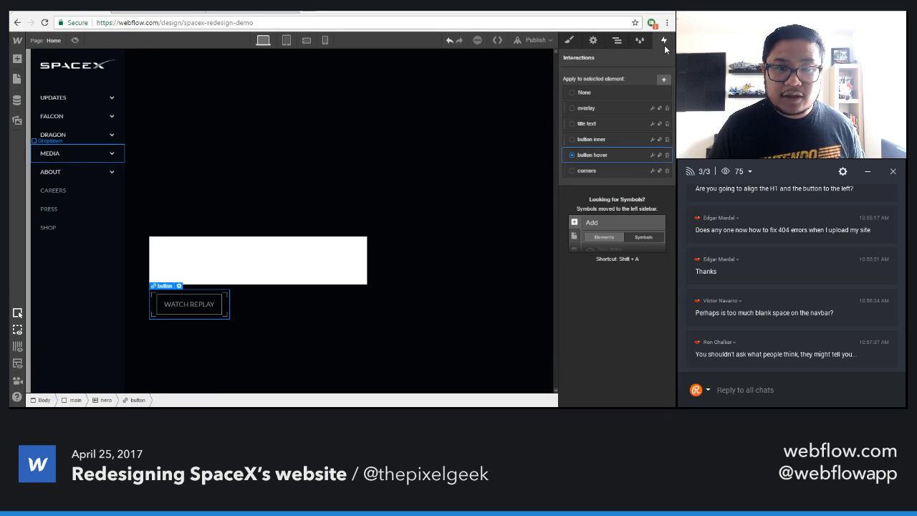
pyautogui.click(651, 156)
pyautogui.click(664, 152)
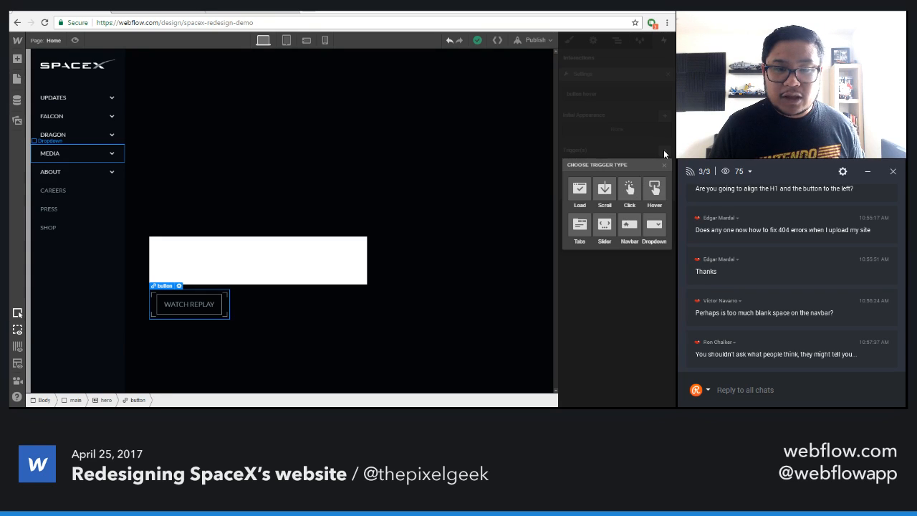
pyautogui.click(655, 188)
pyautogui.click(595, 118)
pyautogui.click(591, 132)
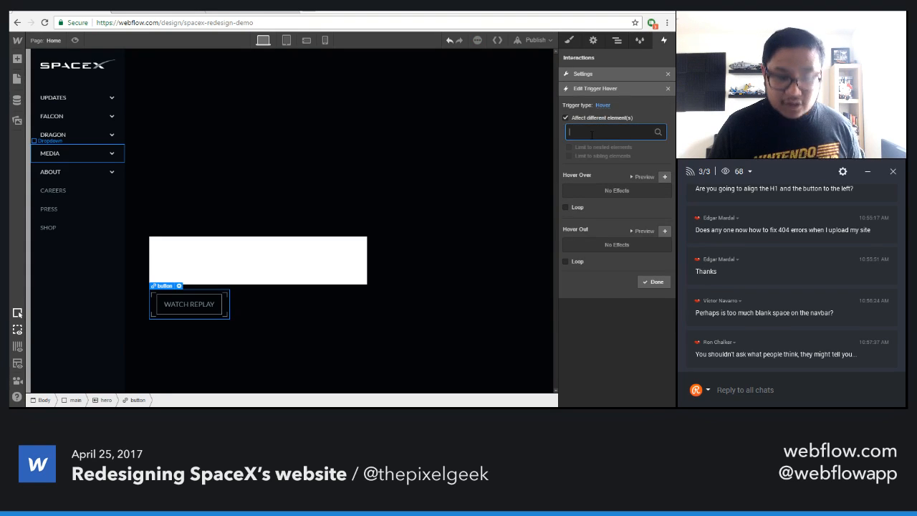
pyautogui.write('co')
pyautogui.press('Return')
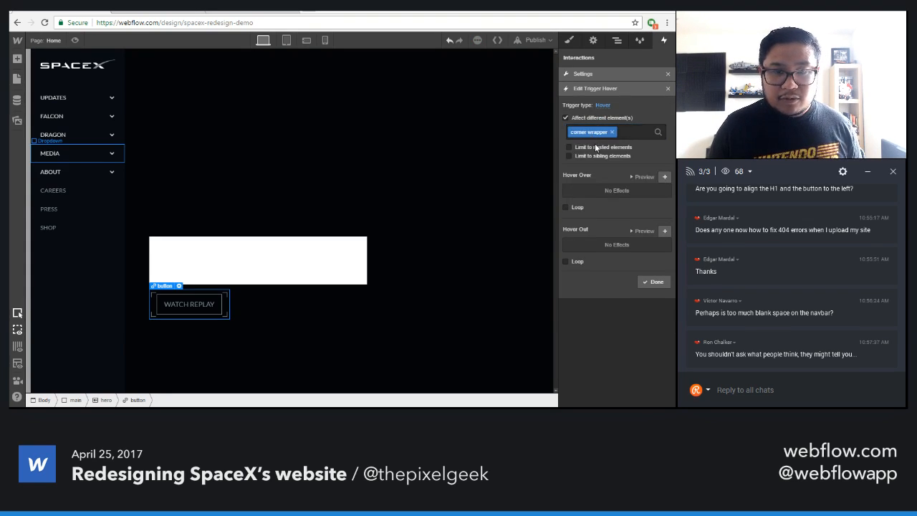
# - Add a hover-over step for "corner wrapper" with a move transform of -50% on X
pyautogui.click(665, 177)
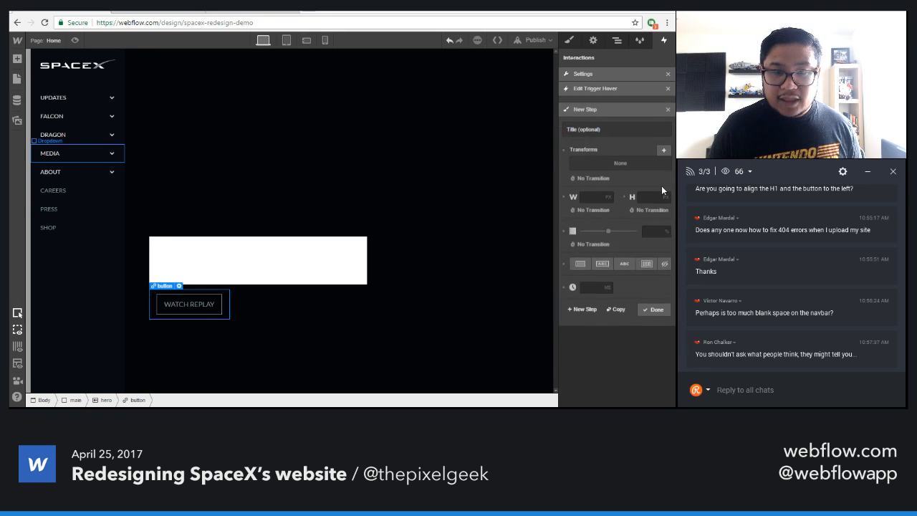
pyautogui.click(664, 143)
pyautogui.click(651, 215)
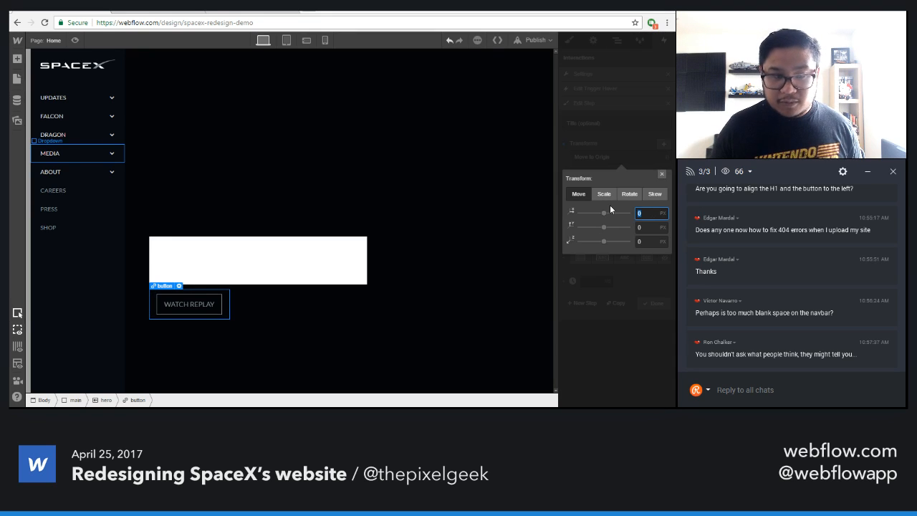
pyautogui.write('-50%')
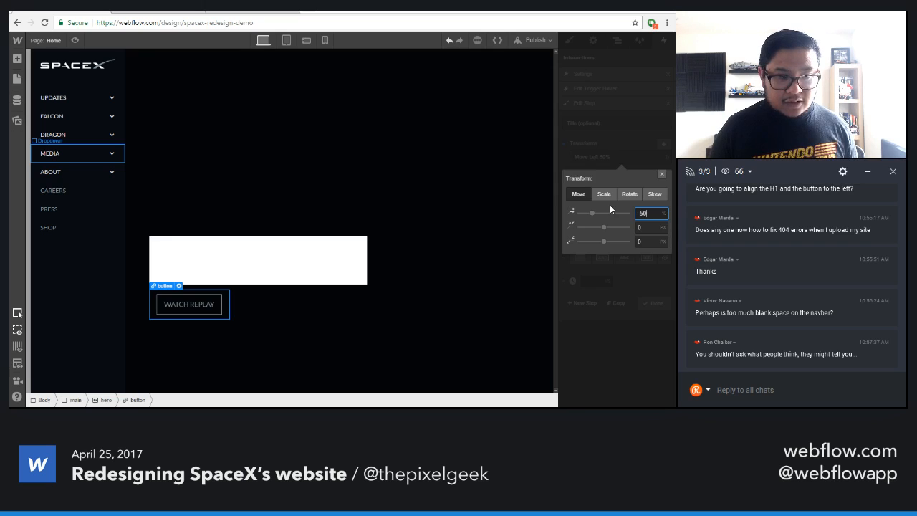
# - Complete the corner wrapper's hover-over effect with a -50% vertical move, a scale of 1 and 100% opacity
pyautogui.press('Tab')
pyautogui.write('-50%')
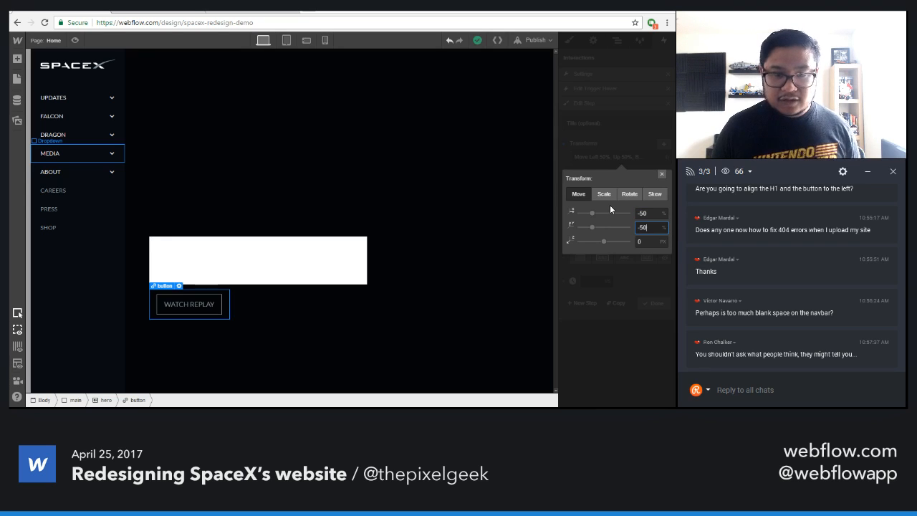
pyautogui.click(622, 161)
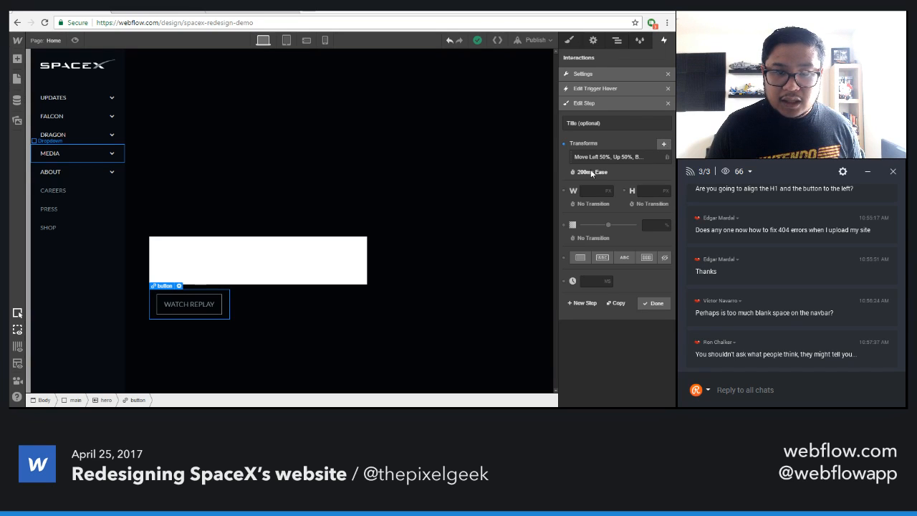
pyautogui.click(663, 144)
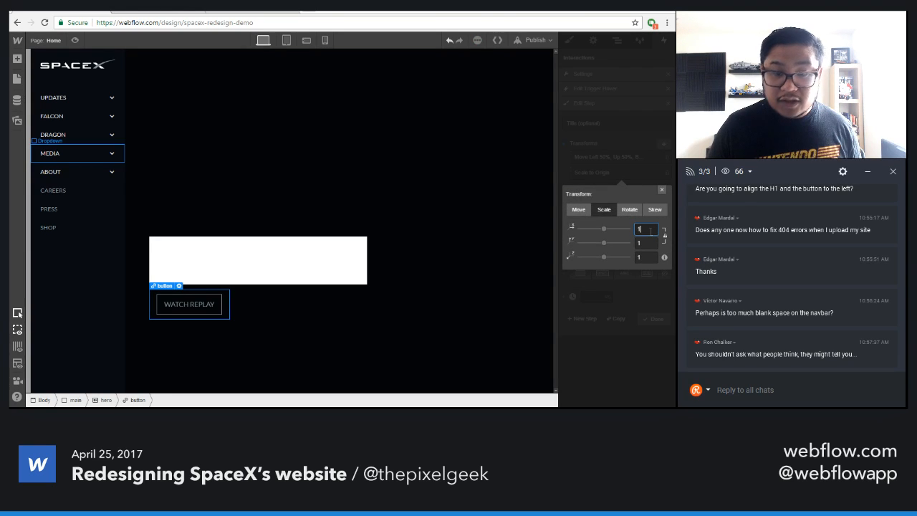
pyautogui.click(661, 191)
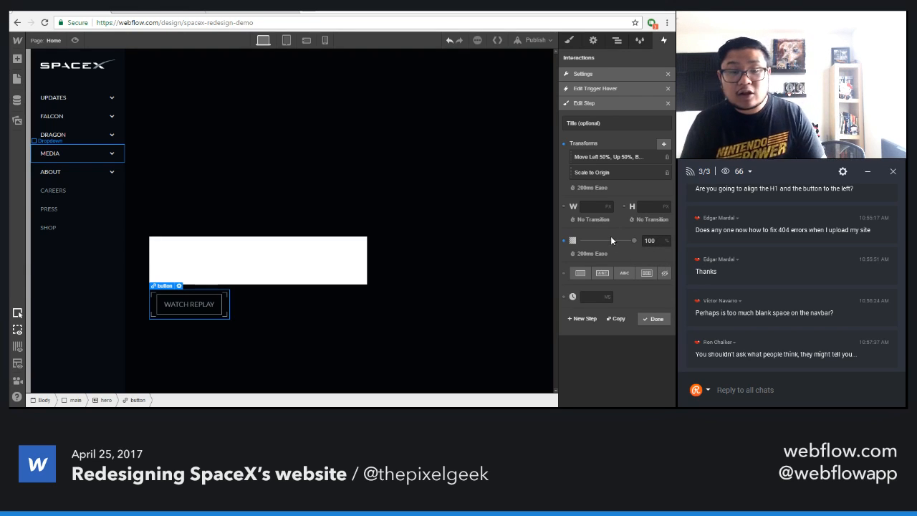
pyautogui.click(655, 318)
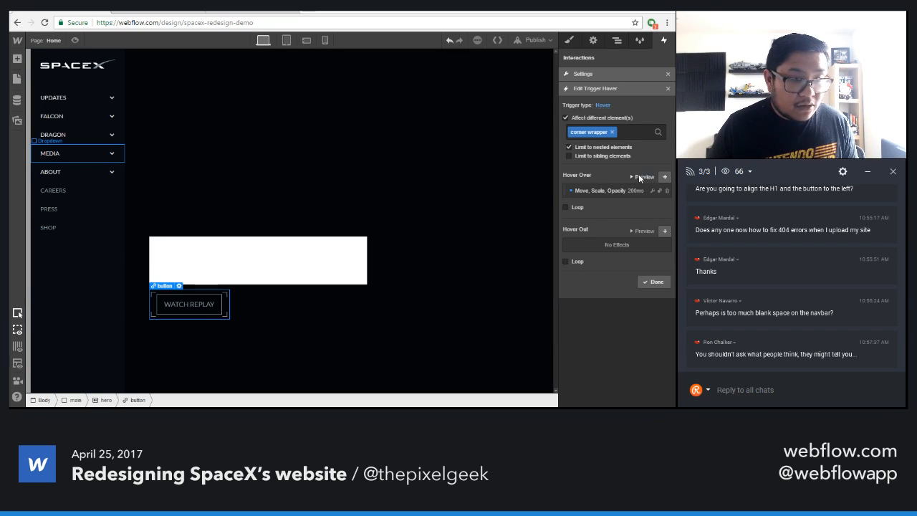
# - Add a hover-out effect for the corner wrapper that moves it -50% horizontally and -50% vertically
pyautogui.click(664, 232)
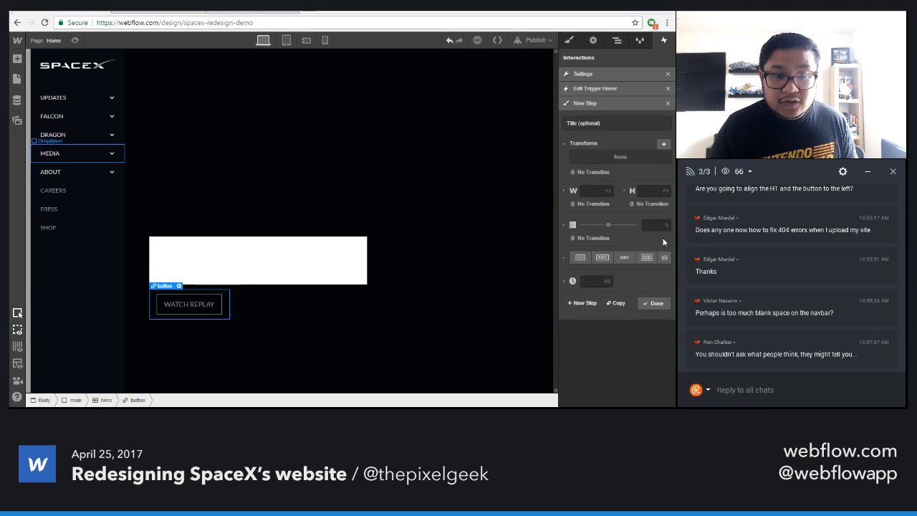
pyautogui.click(664, 144)
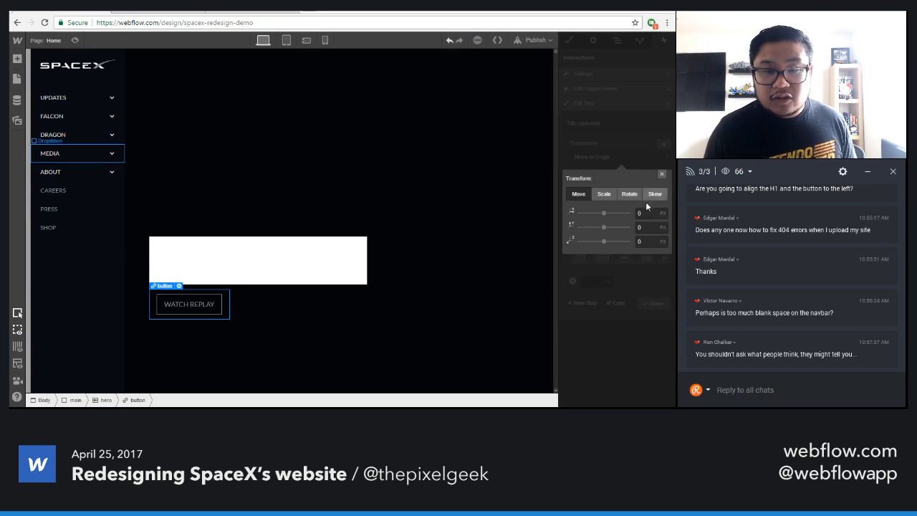
pyautogui.click(648, 213)
pyautogui.write('-50%')
pyautogui.press('Tab')
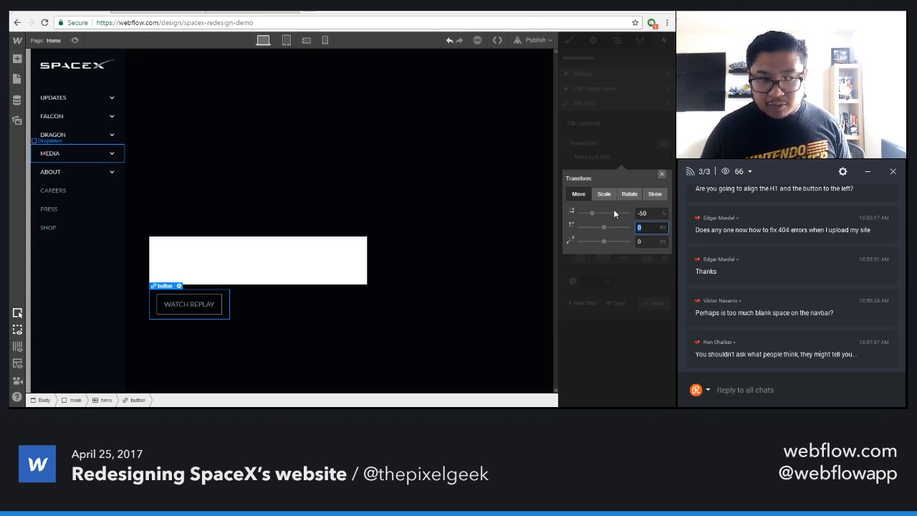
pyautogui.write('-50%')
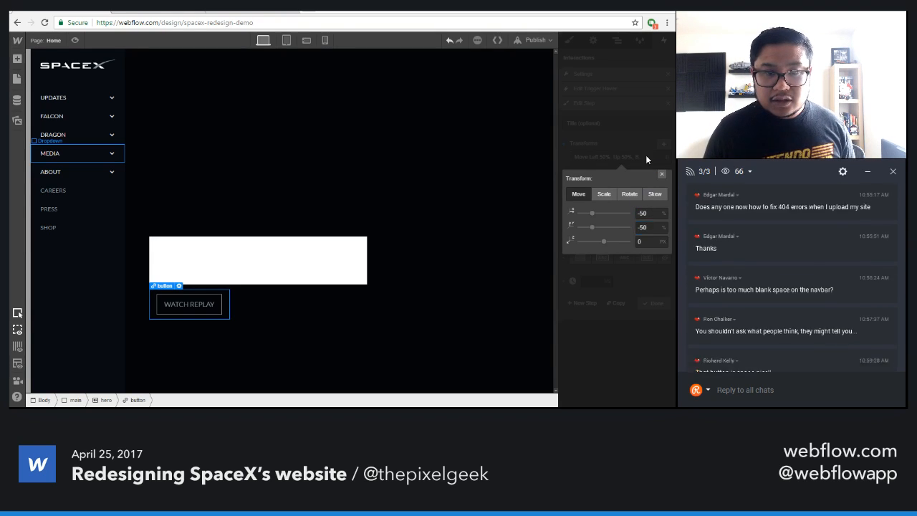
pyautogui.click(647, 154)
# - Add a scale transform of 1.2 on X and Y to the hover-out effect
pyautogui.click(662, 144)
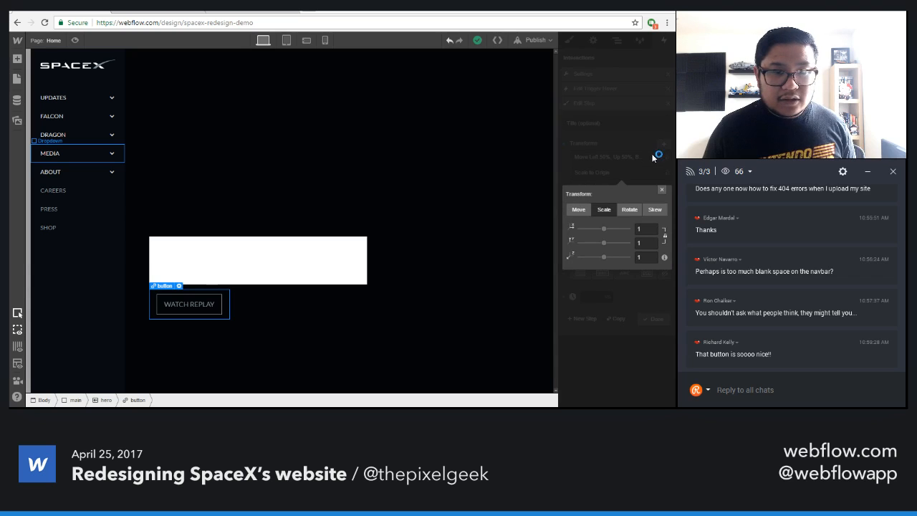
pyautogui.click(645, 229)
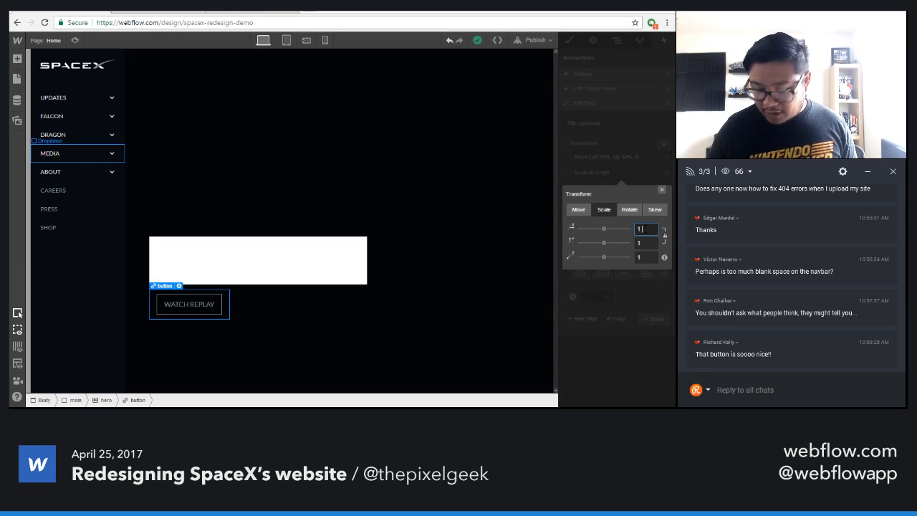
pyautogui.write('.2')
pyautogui.click(661, 189)
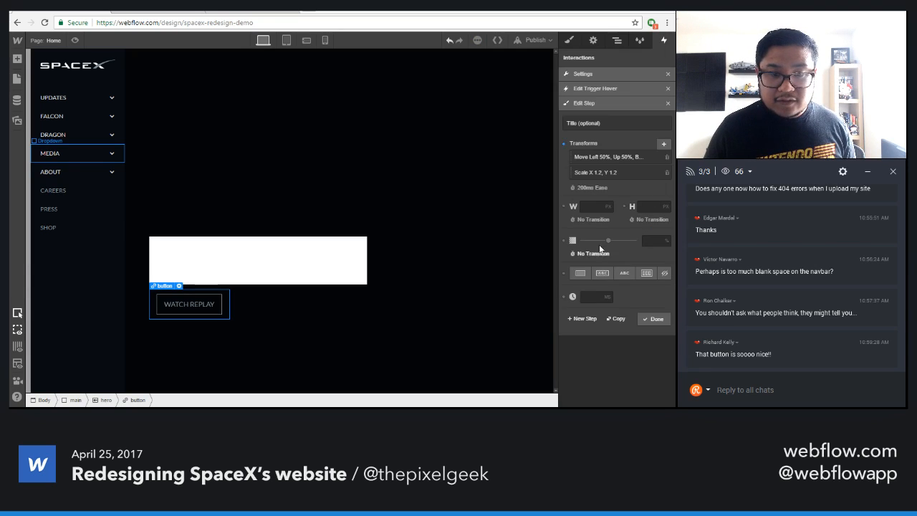
# - Set the hover-out opacity to 0%, save the effect, and preview the hover-out and hover-over animations
pyautogui.moveTo(608, 240); pyautogui.dragTo(585, 241)
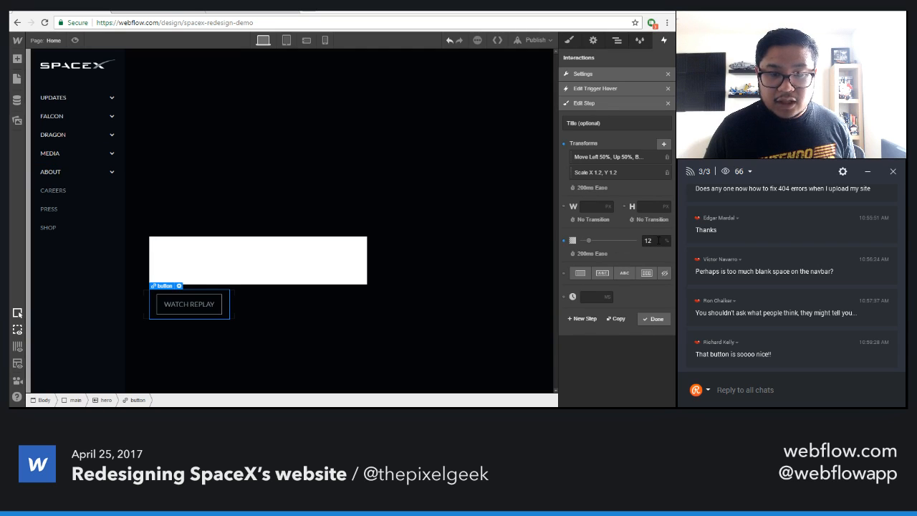
pyautogui.moveTo(659, 241); pyautogui.dragTo(613, 235)
pyautogui.write('0')
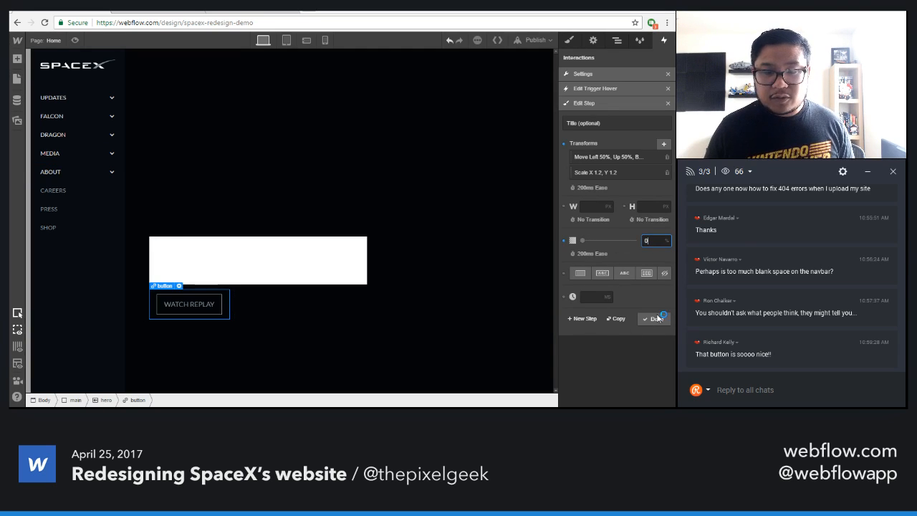
pyautogui.click(655, 318)
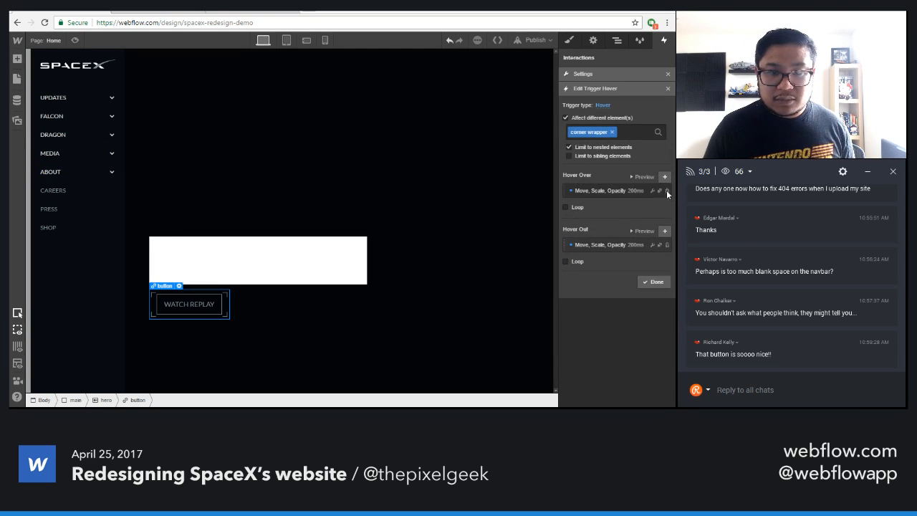
pyautogui.click(643, 230)
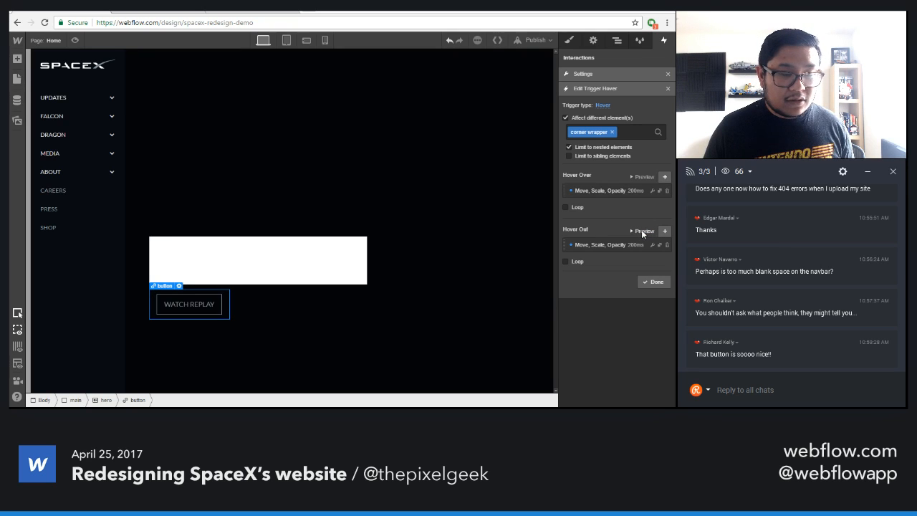
pyautogui.click(641, 177)
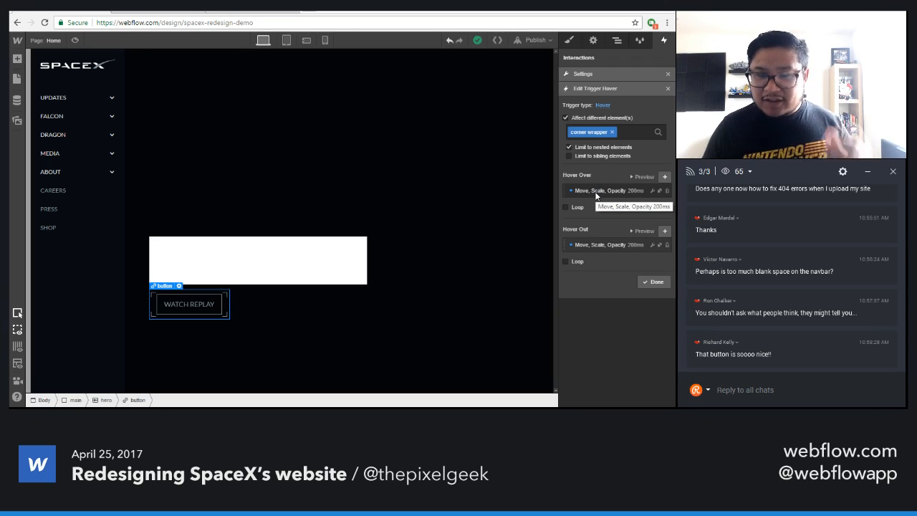
# - Add a second hover-over step that sets opacity to 0% with a 50 ms transition
pyautogui.click(664, 176)
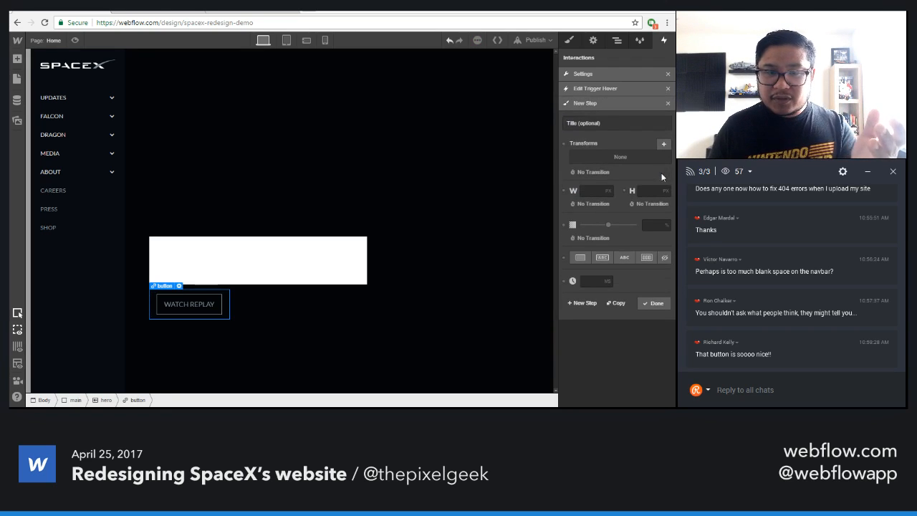
pyautogui.click(584, 280)
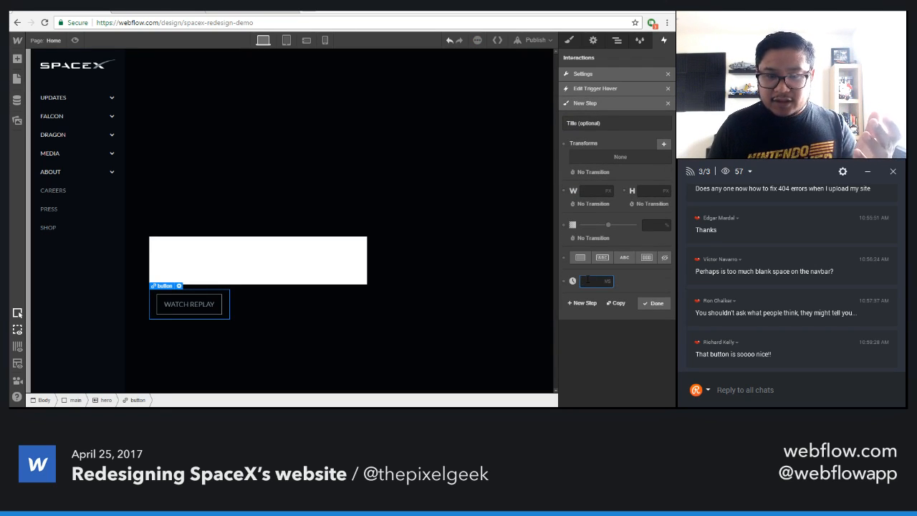
pyautogui.click(653, 226)
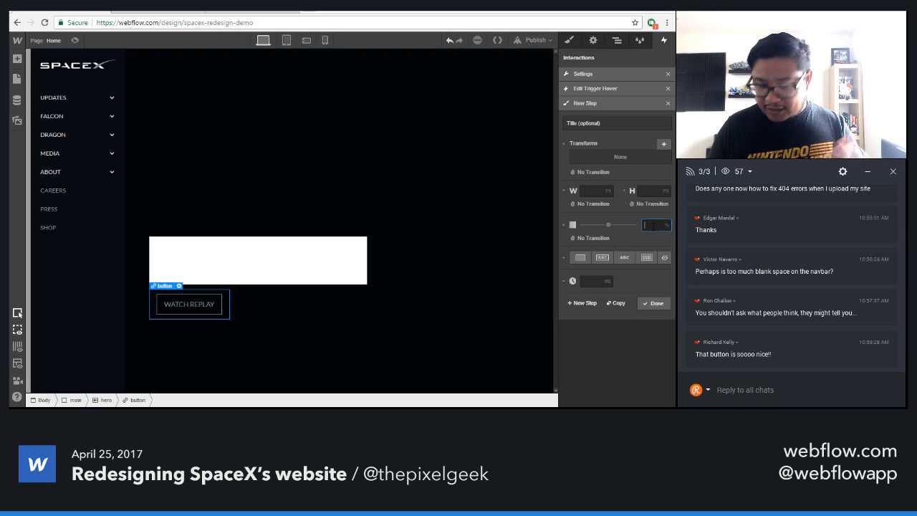
pyautogui.write('0')
pyautogui.click(595, 238)
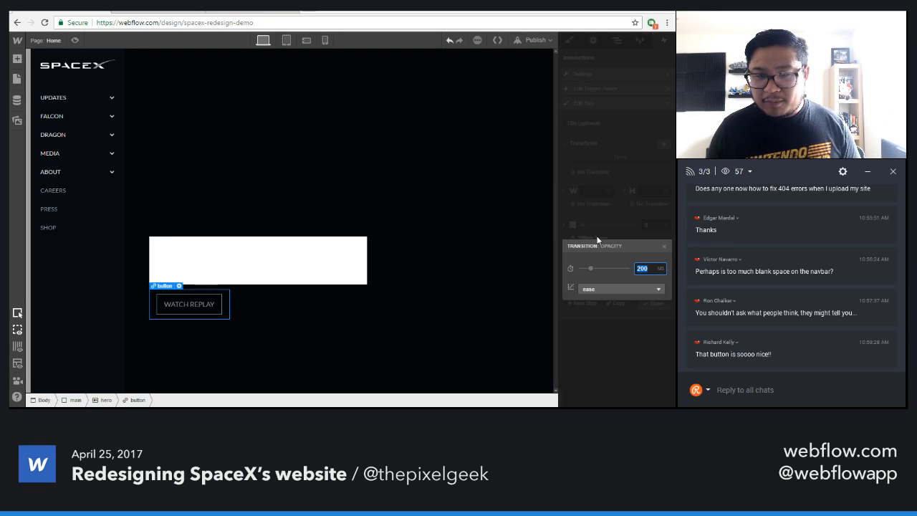
pyautogui.write('50')
pyautogui.press('Return')
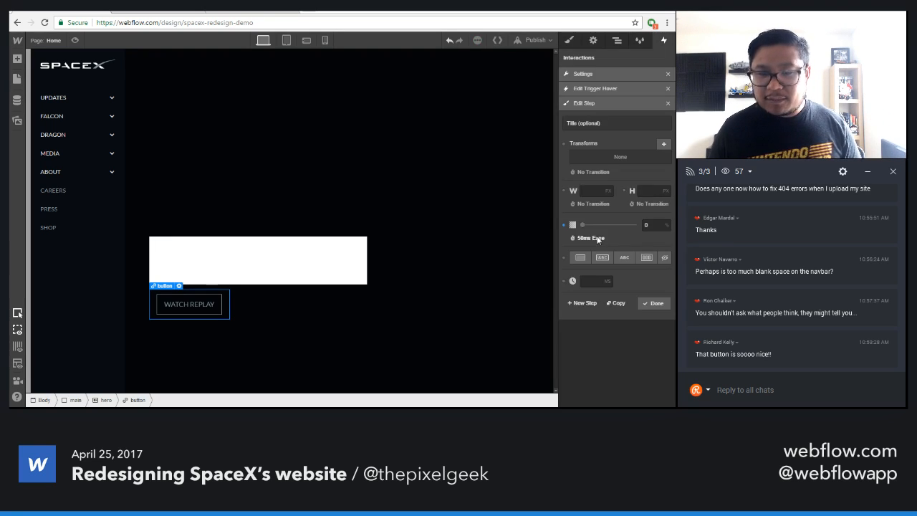
pyautogui.click(656, 303)
# - Add a third hover-over step that sets opacity to 100% with a 50 ms transition
pyautogui.click(664, 177)
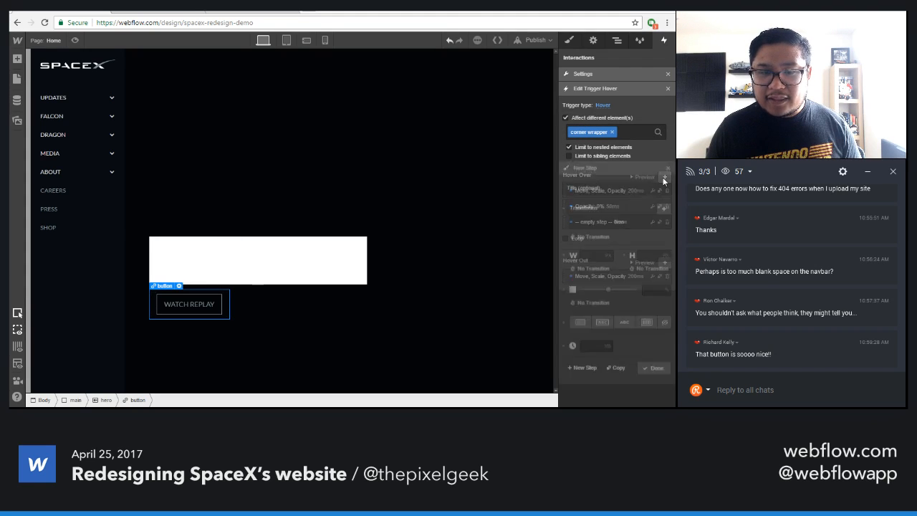
pyautogui.click(654, 225)
pyautogui.write('100')
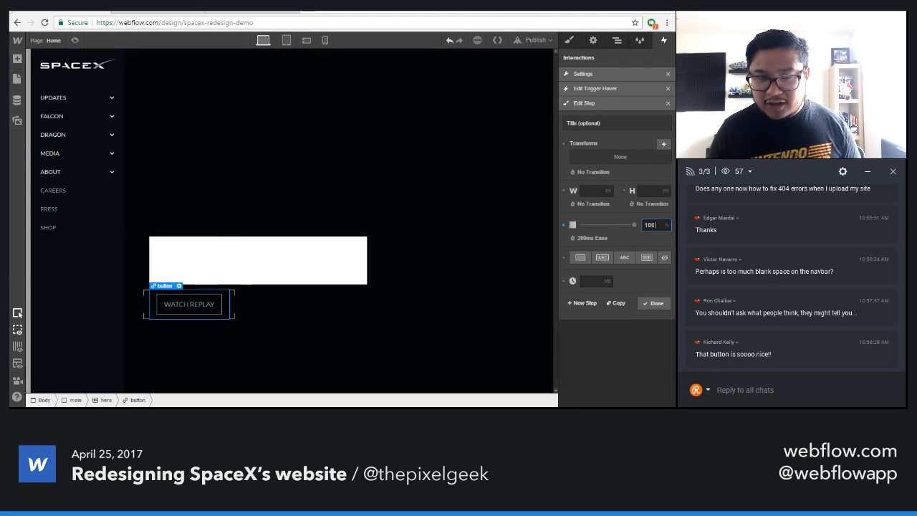
pyautogui.click(587, 237)
pyautogui.write('50')
pyautogui.press('Return')
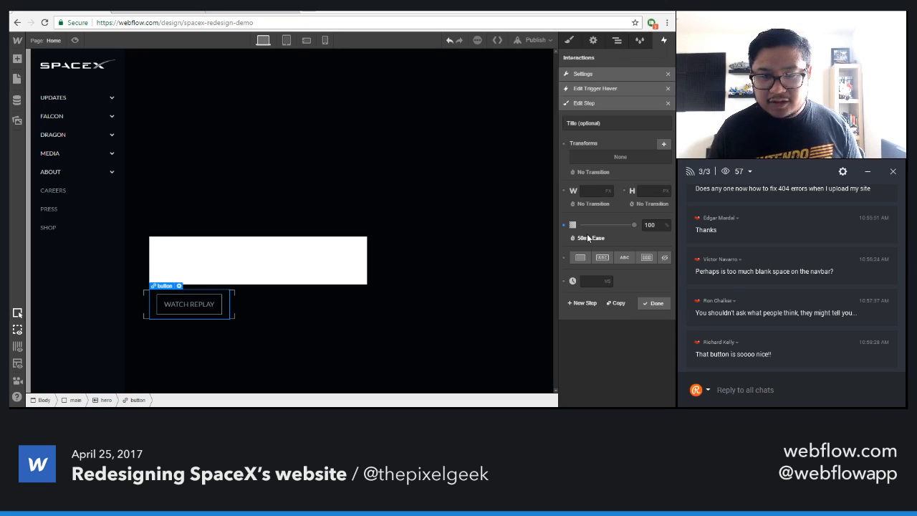
pyautogui.click(645, 304)
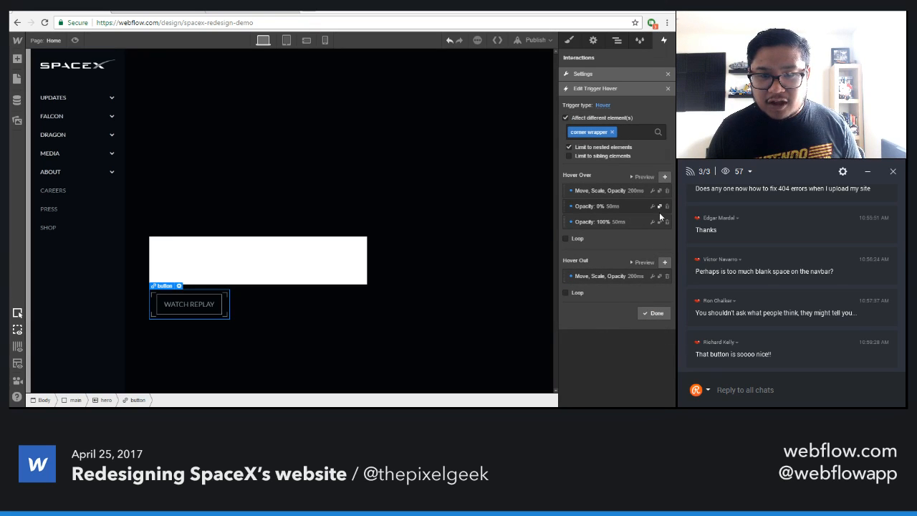
# - Duplicate the two 50 ms opacity steps so the hover-over sequence alternates 0%, 100%, 0%, 100%
pyautogui.click(659, 207)
pyautogui.moveTo(564, 222); pyautogui.dragTo(564, 260)
pyautogui.click(659, 222)
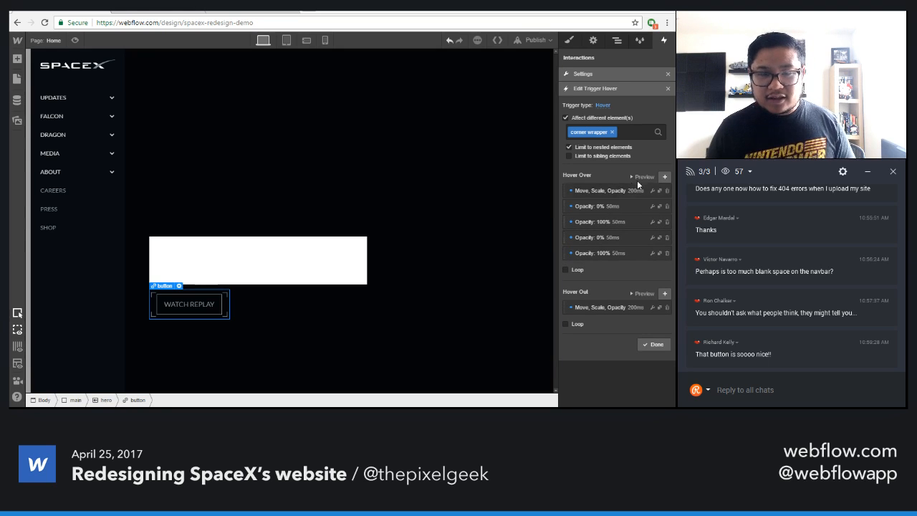
# - Preview the hover-out effect, check the button on the page in preview mode, and return to the designer
pyautogui.click(643, 294)
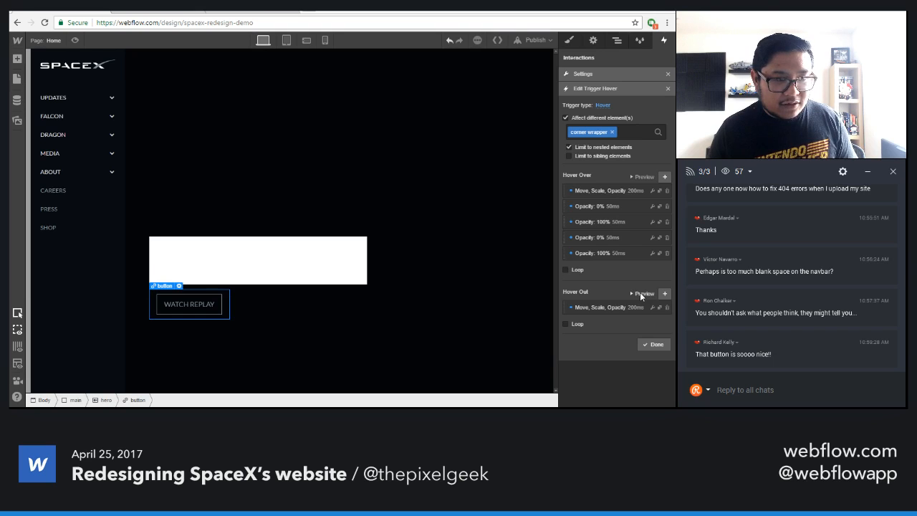
pyautogui.click(76, 41)
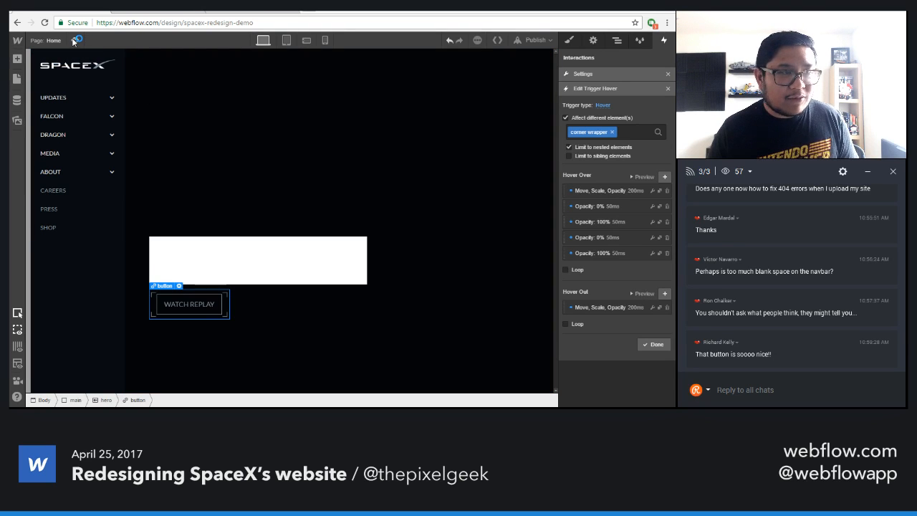
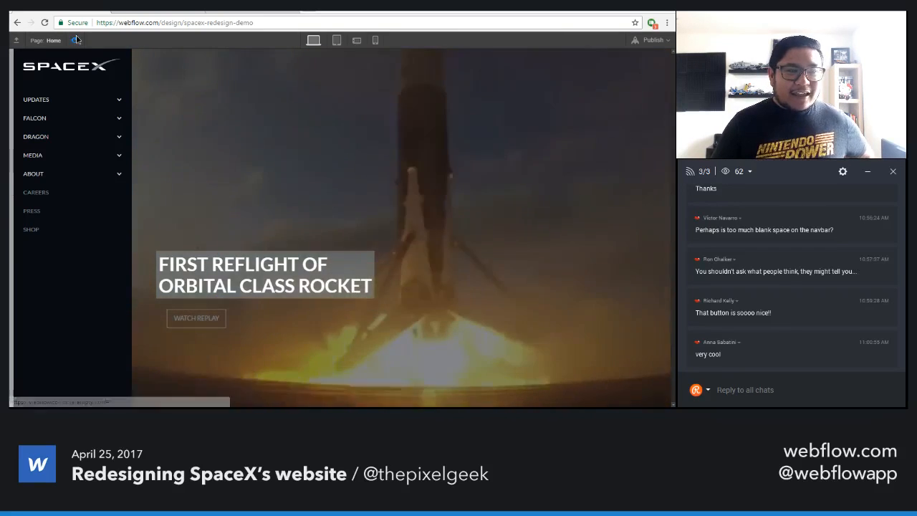
pyautogui.click(75, 40)
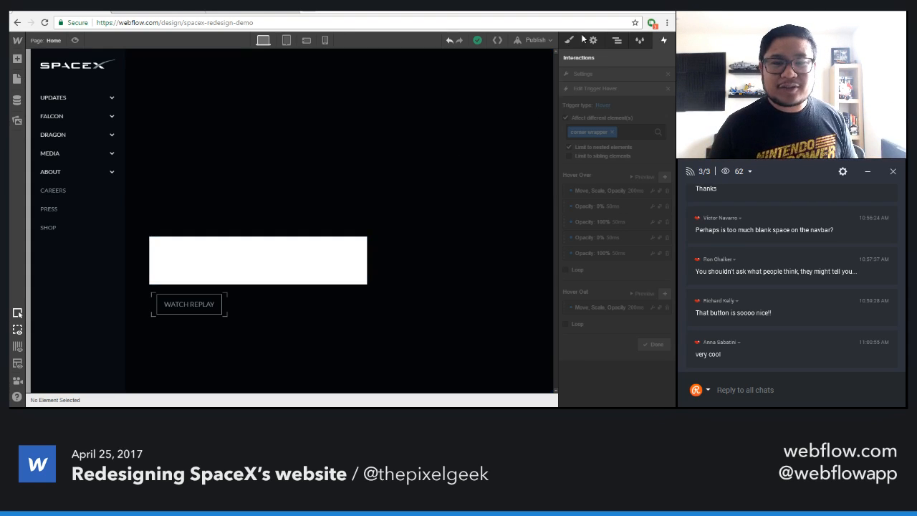
# - Duplicate the WATCH REPLAY button element, including its inner block and corner wrapper, within the hero section
pyautogui.click(616, 41)
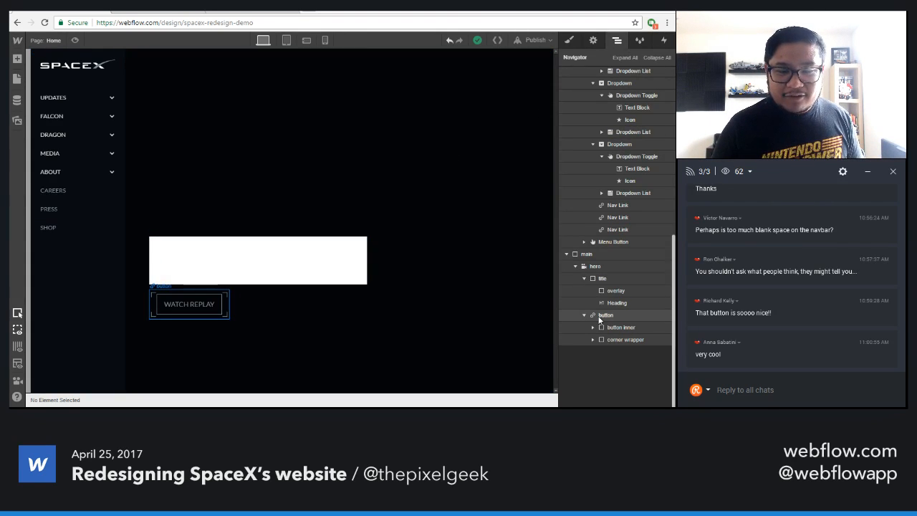
pyautogui.click(584, 316)
pyautogui.click(611, 315)
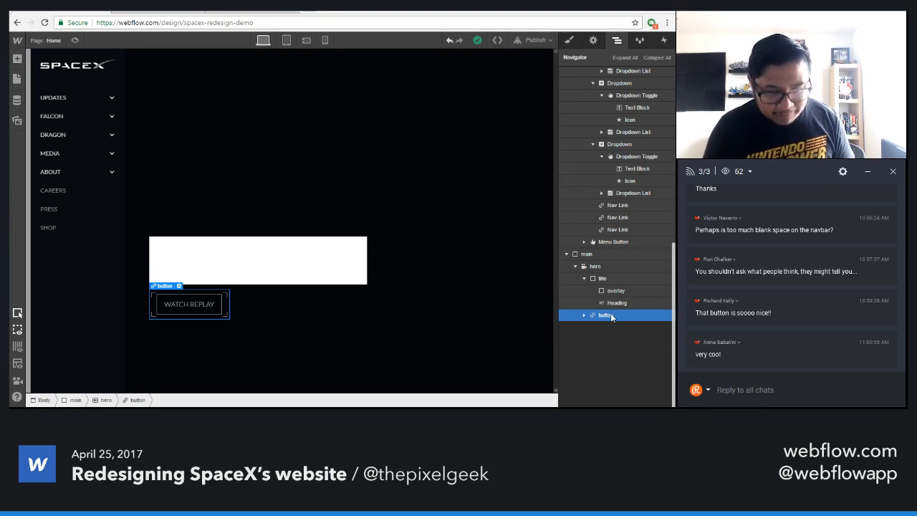
pyautogui.hotkey('ctrl', 'd')
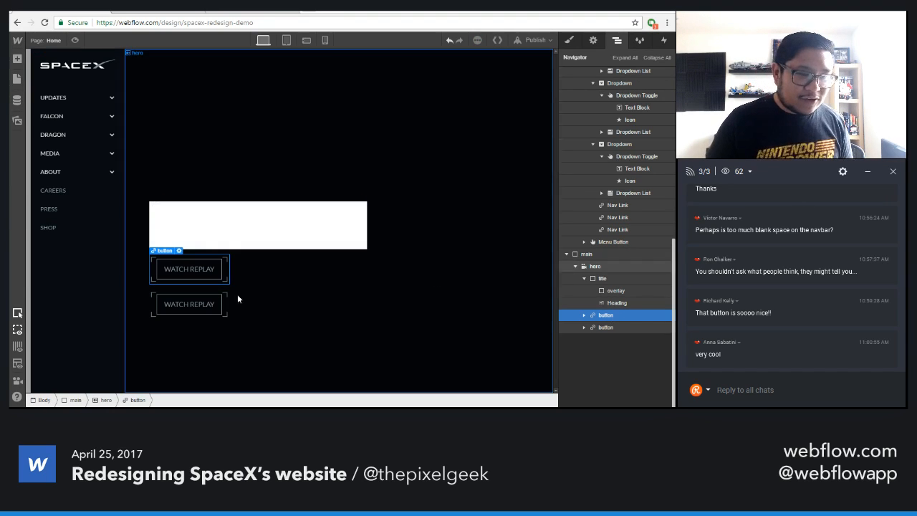
# - Change the duplicated button's label to LEARN MORE and check both hero buttons in preview mode
pyautogui.doubleClick(212, 306)
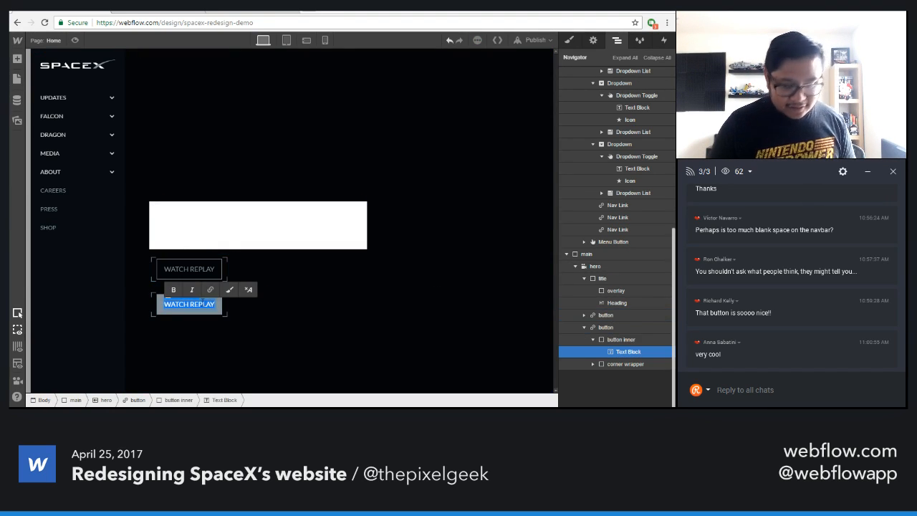
pyautogui.write('LEARN MORE')
pyautogui.press('Escape')
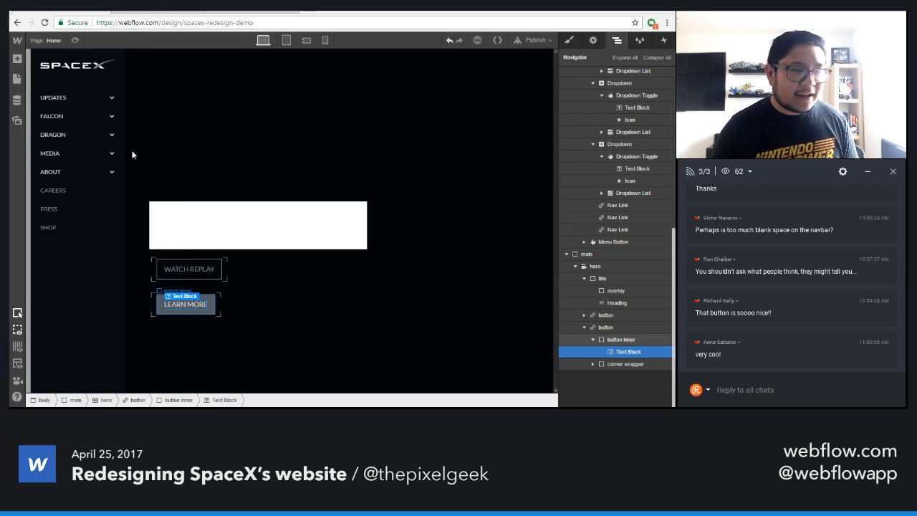
pyautogui.hotkey('ctrl', 'shift', 'p')
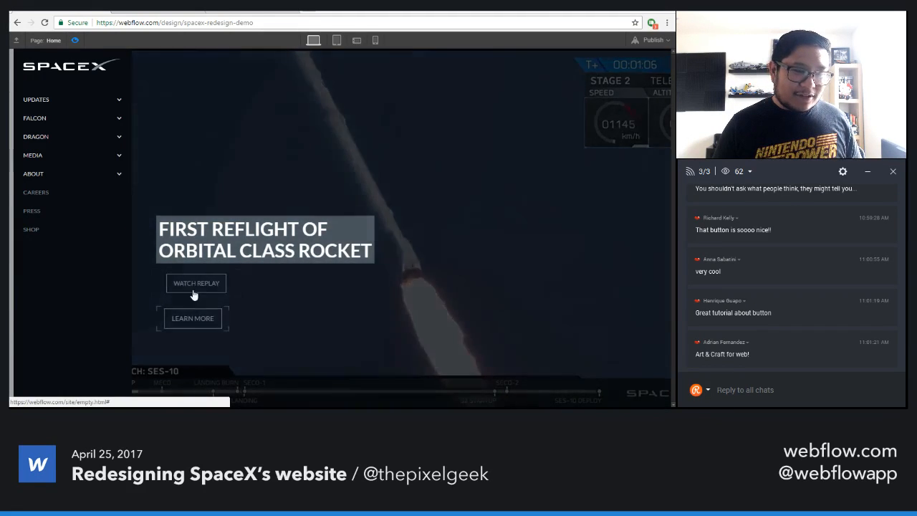
pyautogui.click(74, 40)
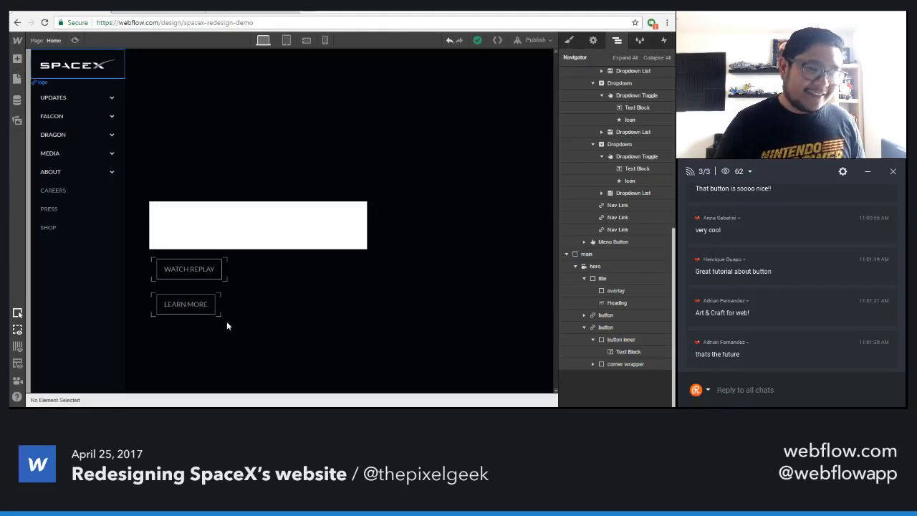
# - Delete the LEARN MORE button from the hero section and dismiss the AMD Installer window
pyautogui.click(601, 328)
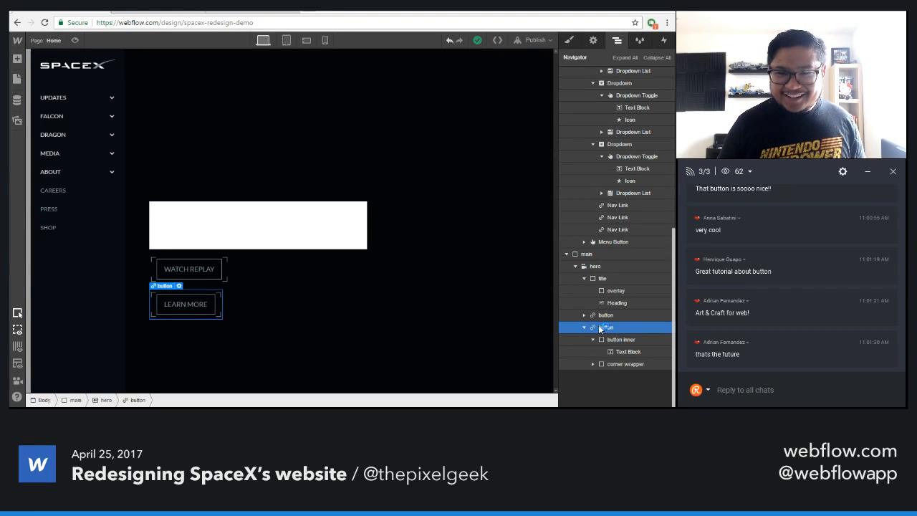
pyautogui.press('Delete')
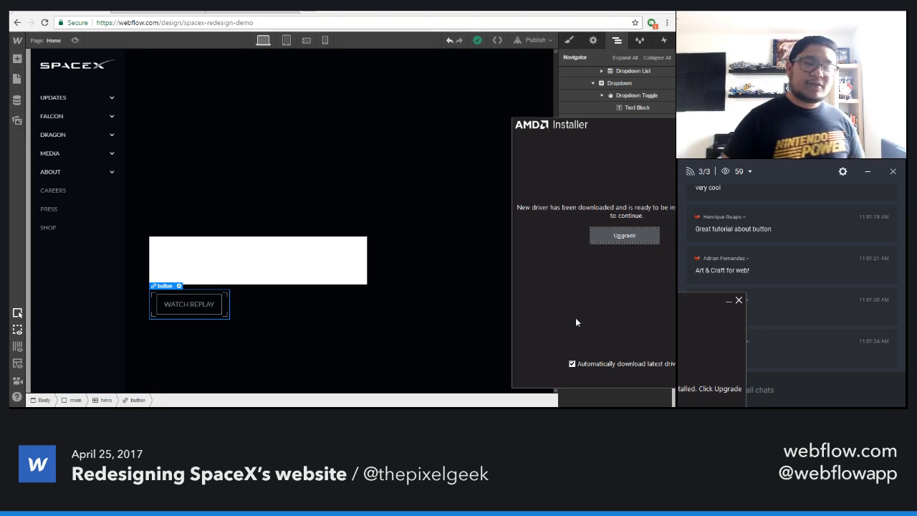
pyautogui.click(739, 301)
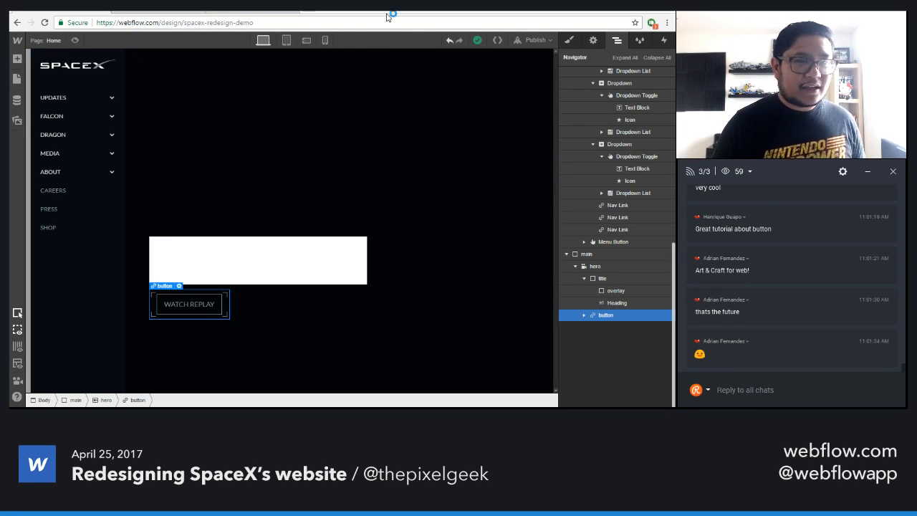
# - On spacex.com, select the tagline "SPACEX DESIGNS, MANUFACTURES AND LAUNCHES ADVANCED ROCKETS AND SPACECRAFT" below the hero, and return to the Webflow designer
pyautogui.click(225, 14)
pyautogui.scroll(-3, 146, 261)
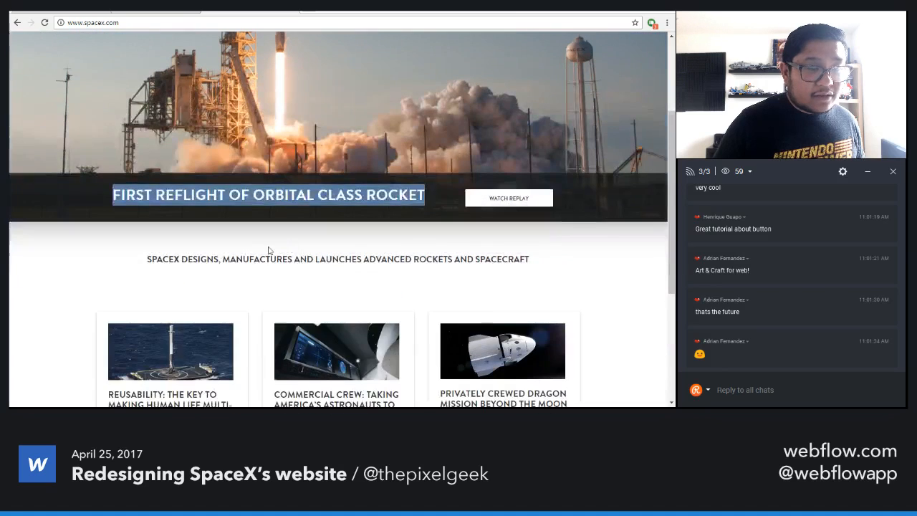
pyautogui.moveTo(146, 261); pyautogui.dragTo(554, 261)
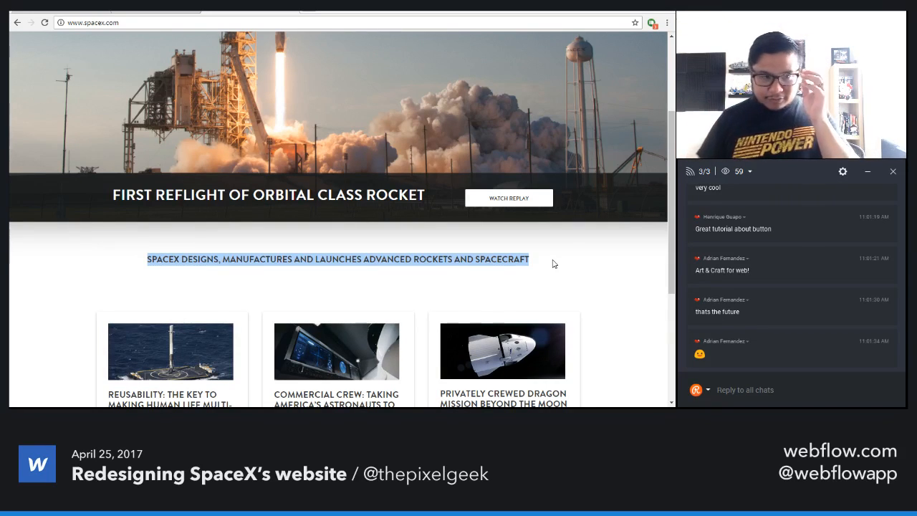
pyautogui.click(71, 10)
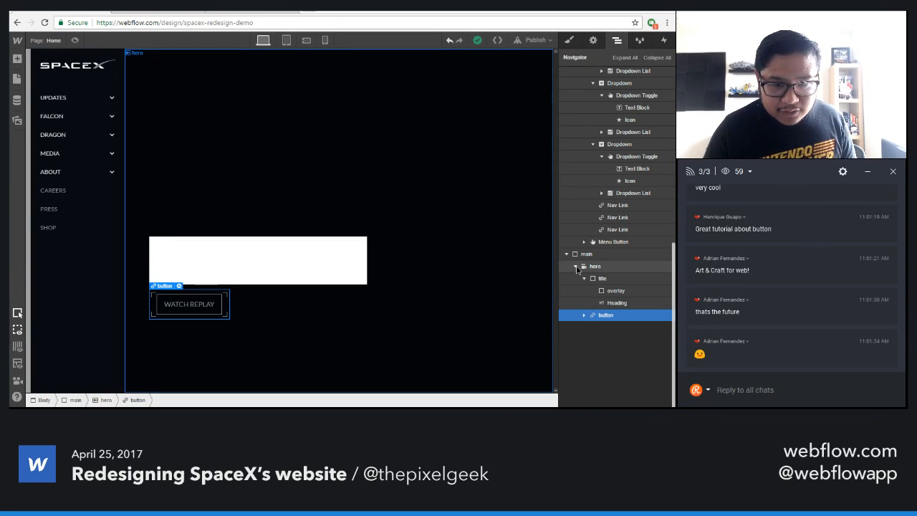
# - Add a Section element inside main, directly below the hero
pyautogui.click(576, 266)
pyautogui.click(610, 265)
pyautogui.press('a')
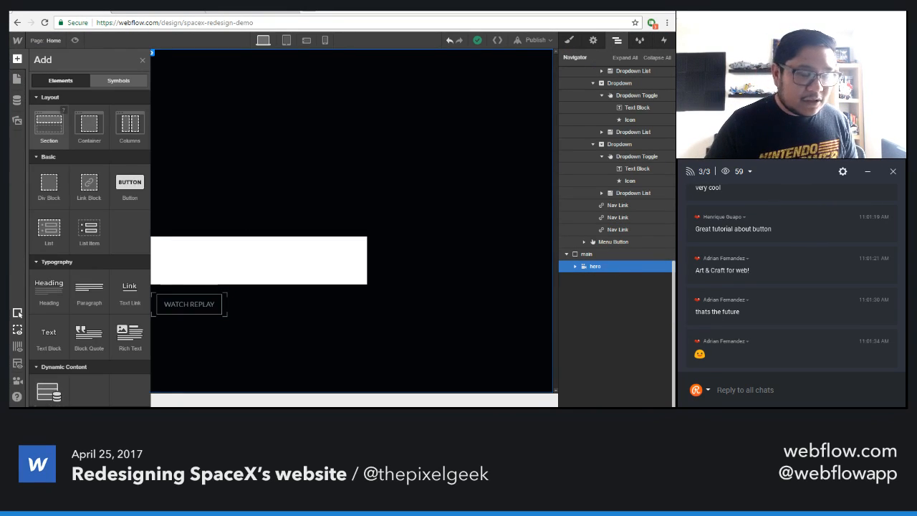
pyautogui.moveTo(49, 123); pyautogui.dragTo(562, 287)
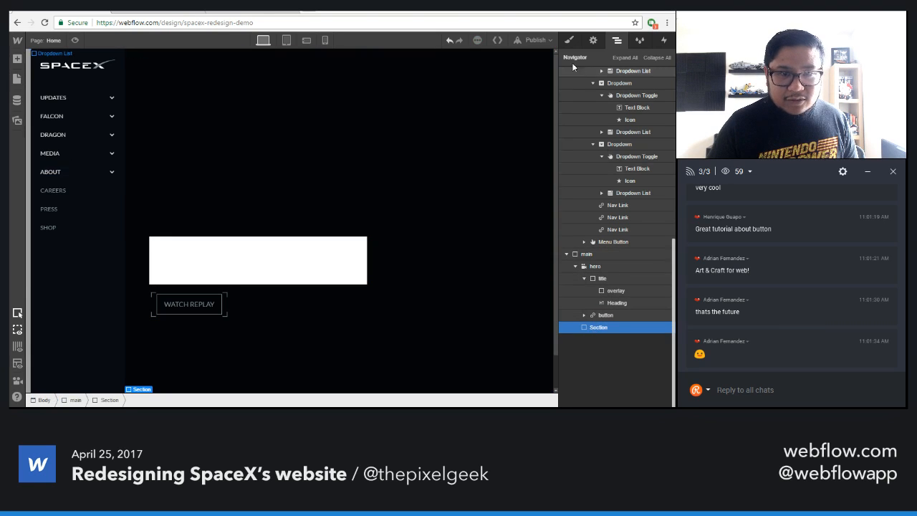
# - Create and apply the class "story section" to the new section
pyautogui.click(569, 40)
pyautogui.click(589, 85)
pyautogui.write('st')
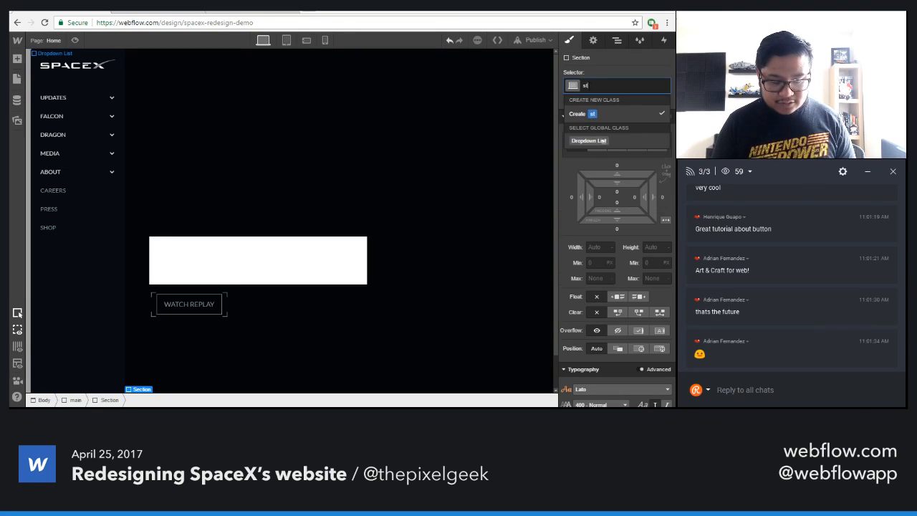
pyautogui.write('ory section')
pyautogui.press('Return')
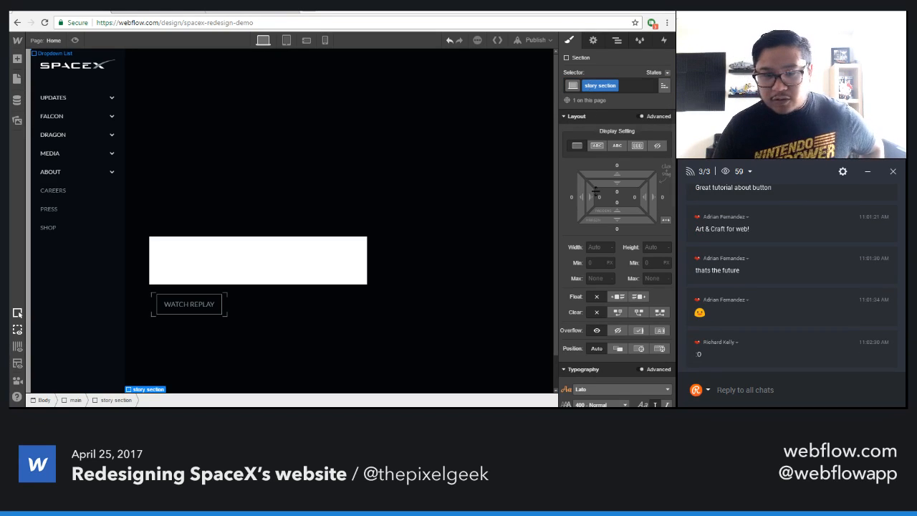
# - Set the story section's height to 100 vh and give it a horizontal flex layout centered on both axes
pyautogui.click(654, 247)
pyautogui.write('100')
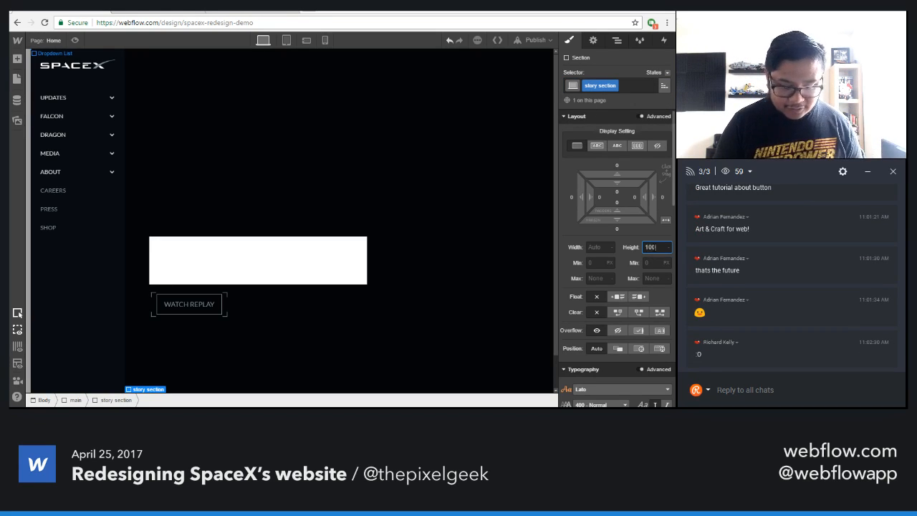
pyautogui.write('vh')
pyautogui.press('Return')
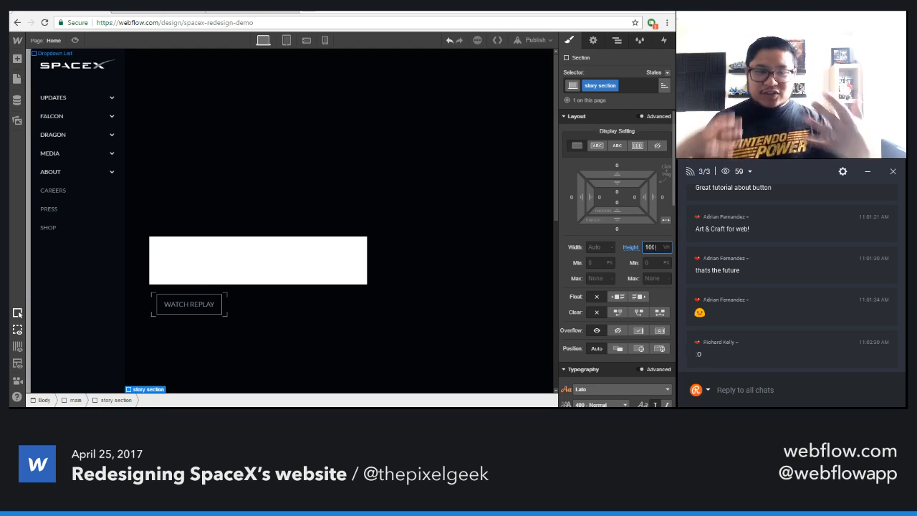
pyautogui.scroll(-5, 437, 233)
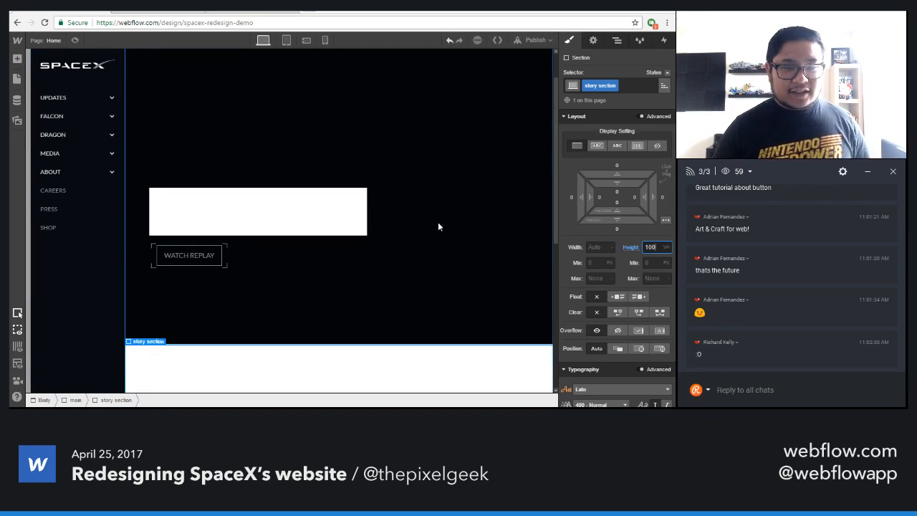
pyautogui.scroll(-3, 439, 224)
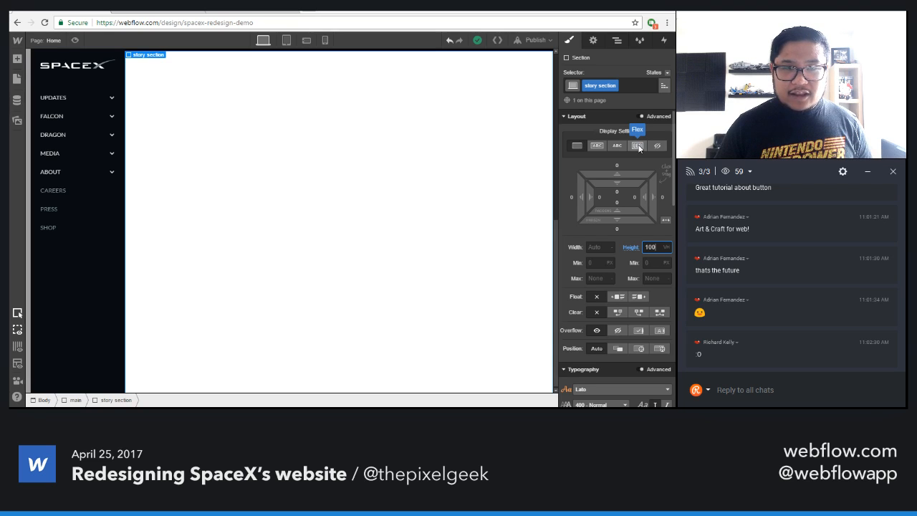
pyautogui.click(637, 146)
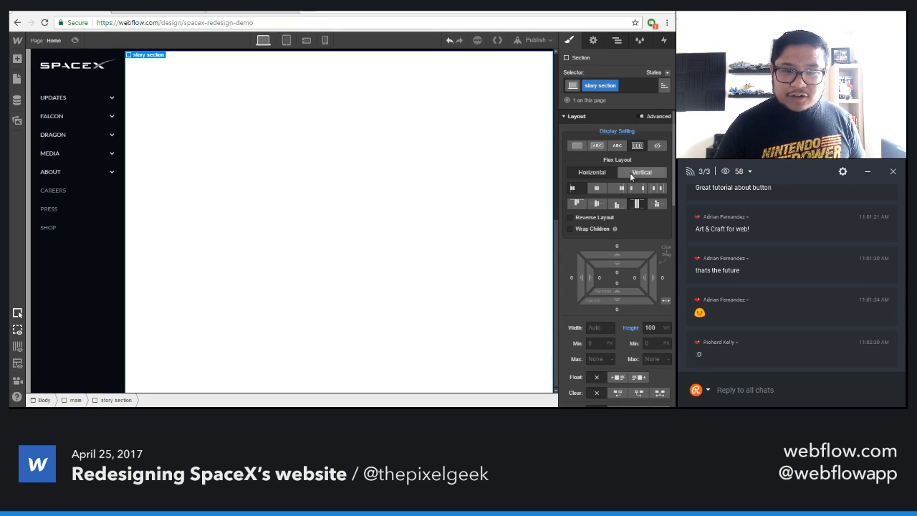
pyautogui.click(596, 187)
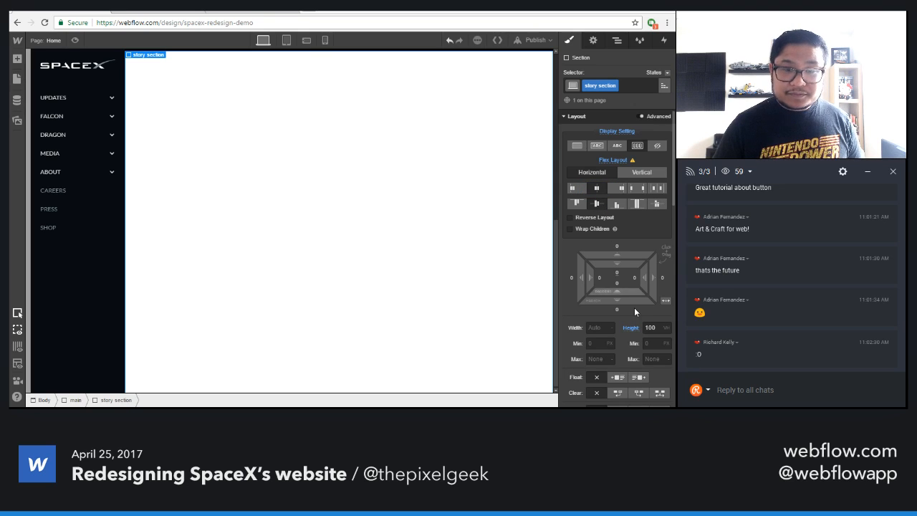
# - Give the story section the background image row-2-bg.jpg from the project's assets
pyautogui.scroll(-1, 636, 307)
pyautogui.scroll(-7, 636, 308)
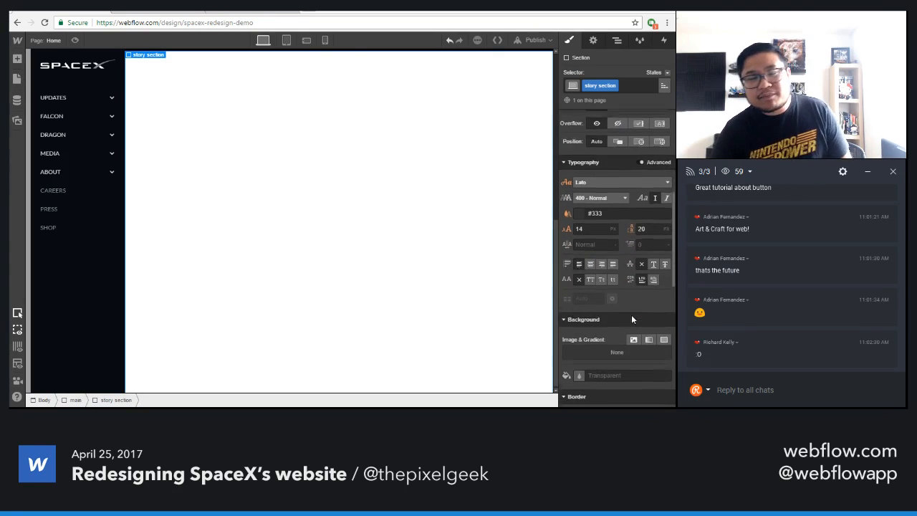
pyautogui.click(639, 335)
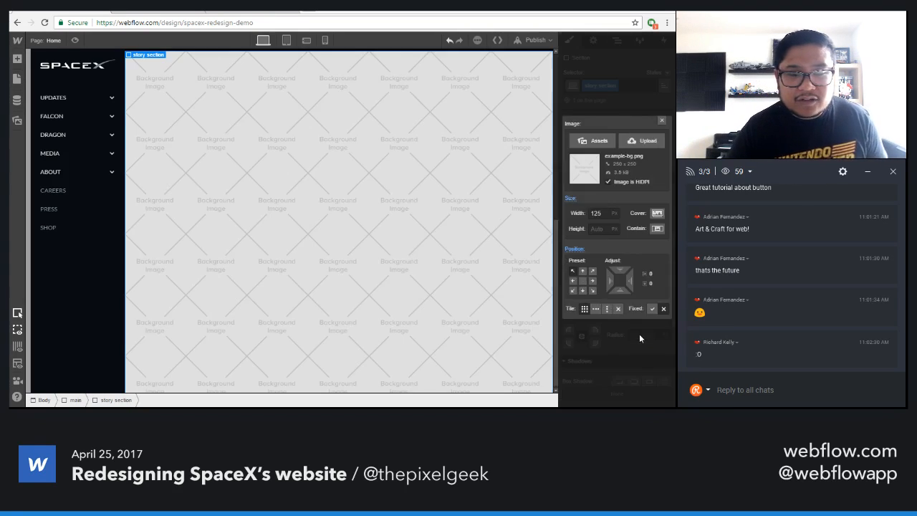
pyautogui.click(595, 145)
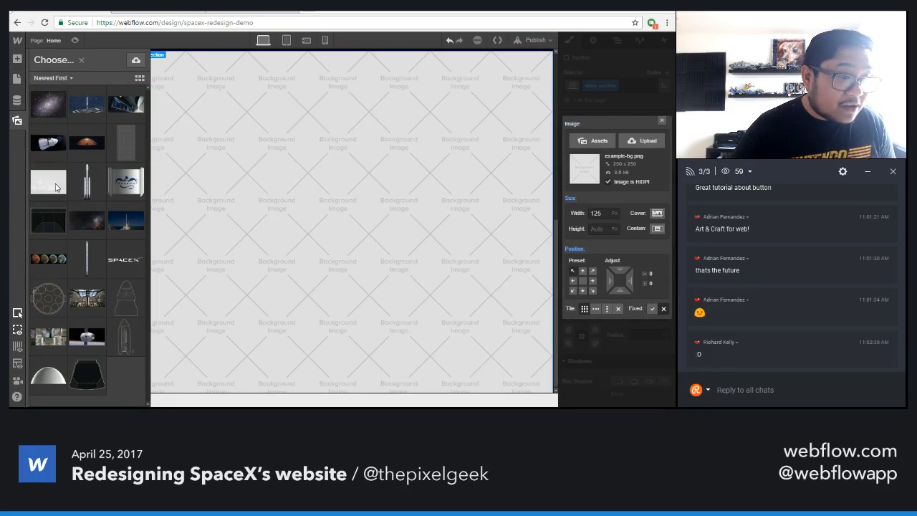
pyautogui.click(56, 187)
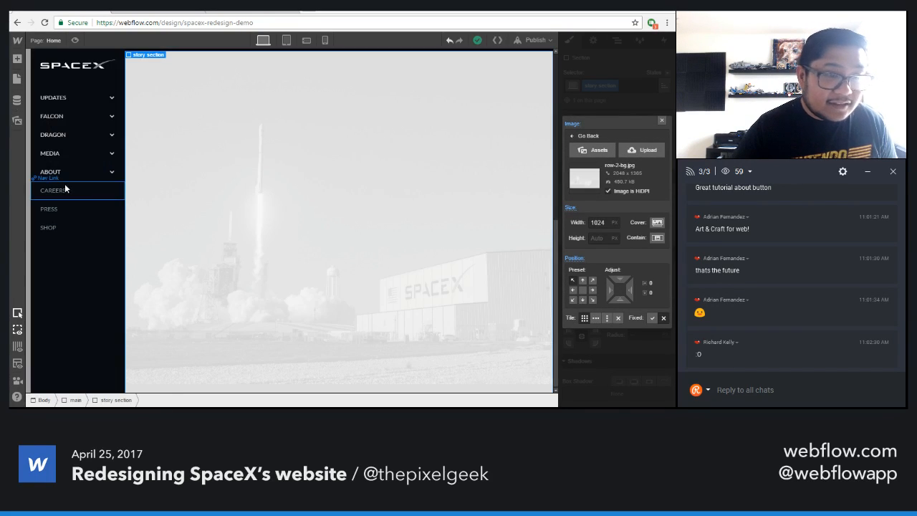
pyautogui.click(662, 122)
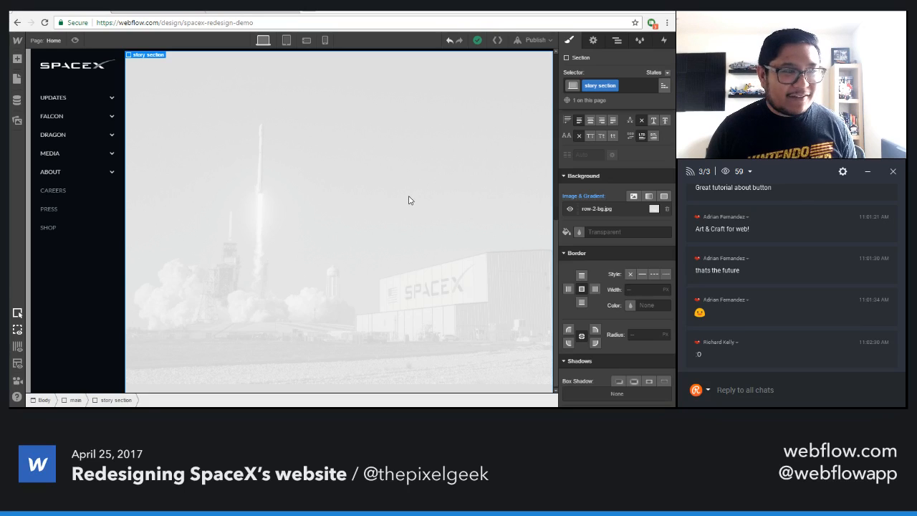
# - Add a heading to the story section and set its type to H2
pyautogui.press('a')
pyautogui.moveTo(48, 292); pyautogui.dragTo(288, 267)
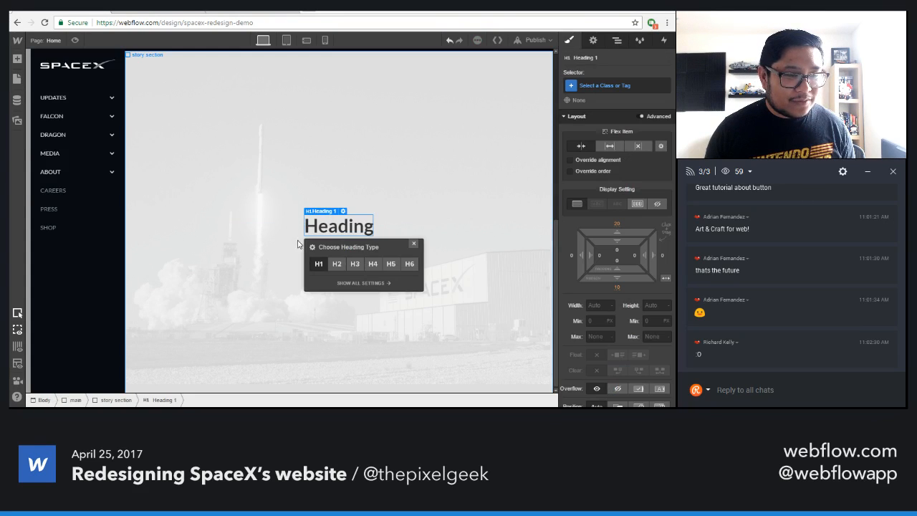
pyautogui.click(336, 263)
pyautogui.click(413, 243)
# - Replace the heading's text with "SPACEX DESIGNS, MANUFACTURES AND LAUNCHES ADVANCED ROCKETS AND SPACECRAFT", copied from the SpaceX website
pyautogui.doubleClick(342, 227)
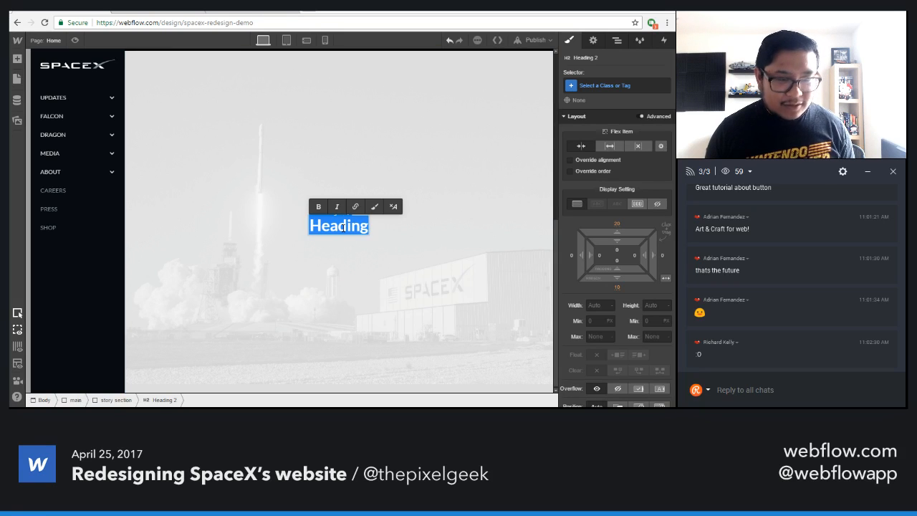
pyautogui.write('FIRST REFLIGHT OF ORBITAL CLASS ROCKET')
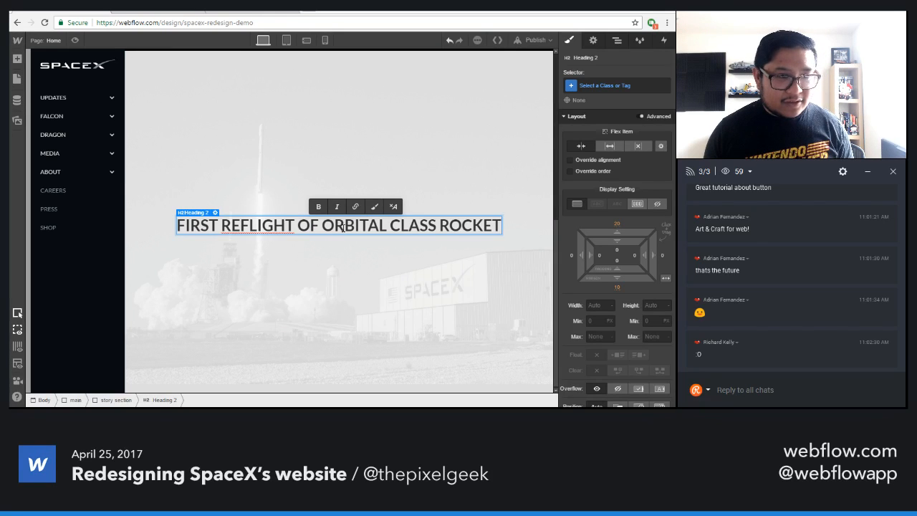
pyautogui.click(217, 14)
pyautogui.click(80, 13)
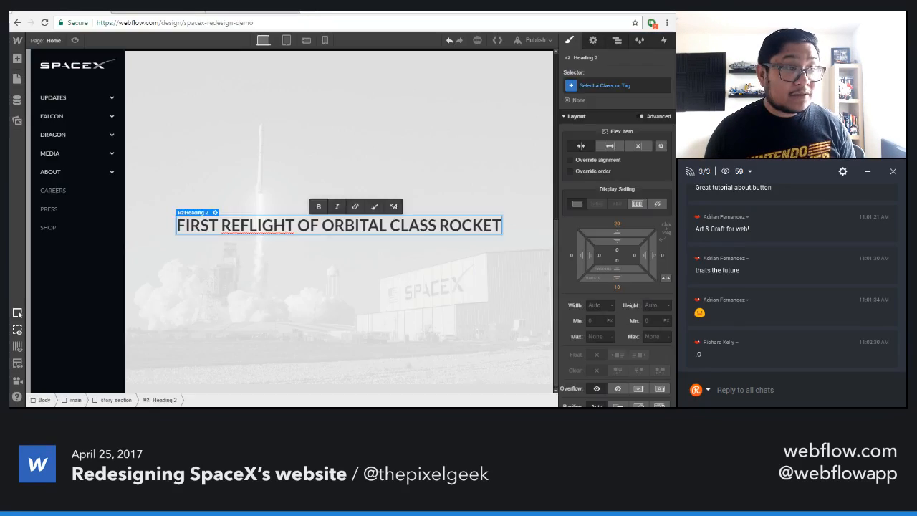
pyautogui.click(184, 152)
pyautogui.doubleClick(269, 224)
pyautogui.write('SPACEX DESIGNS, MANUFACTURES AND LAUNCHES ADVANCED ROCKETS AND SPACECRAFT')
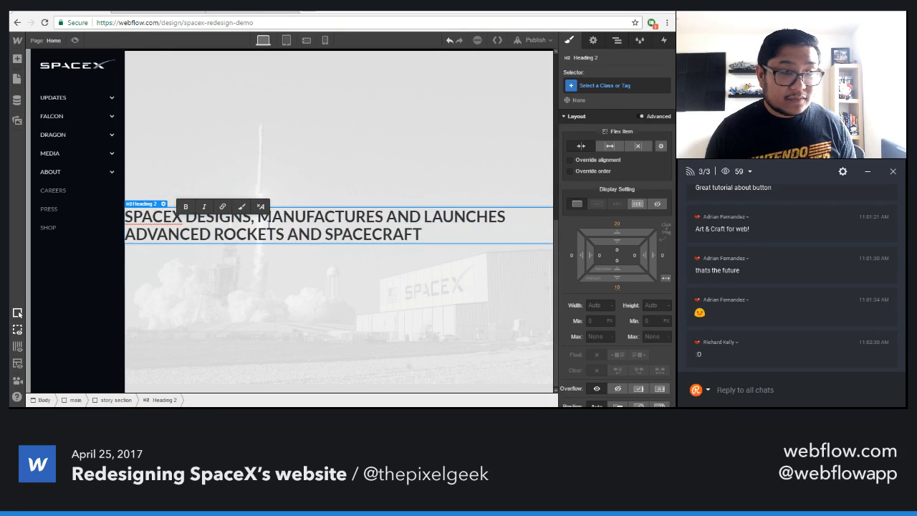
# - Set the story section's left and right padding to 10% each
pyautogui.click(432, 178)
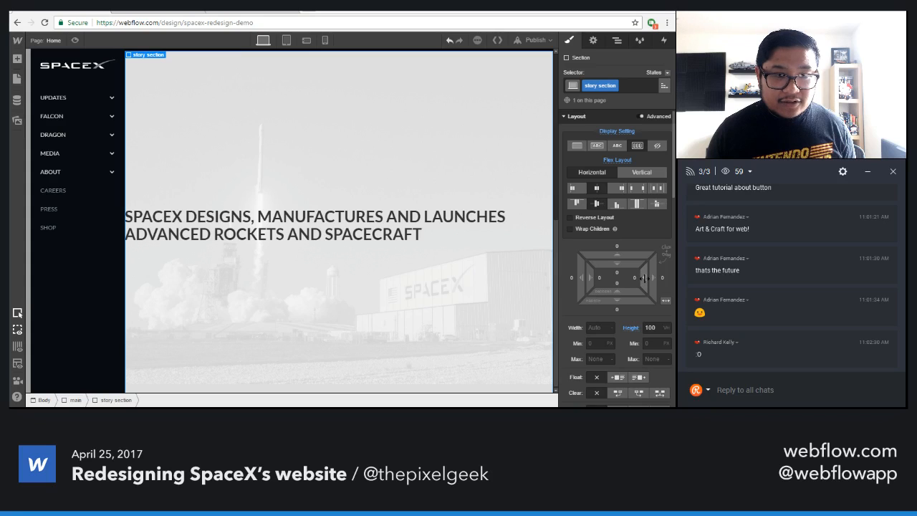
pyautogui.click(600, 277)
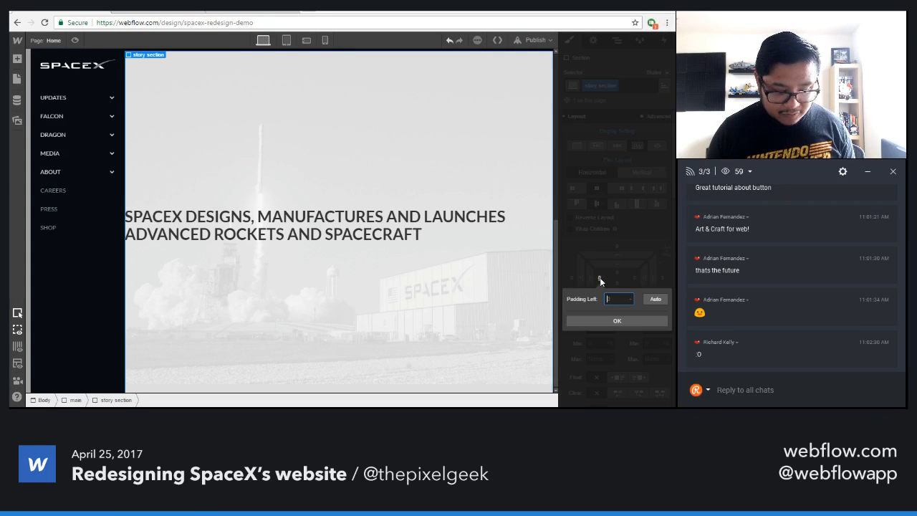
pyautogui.write('10%')
pyautogui.press('Return')
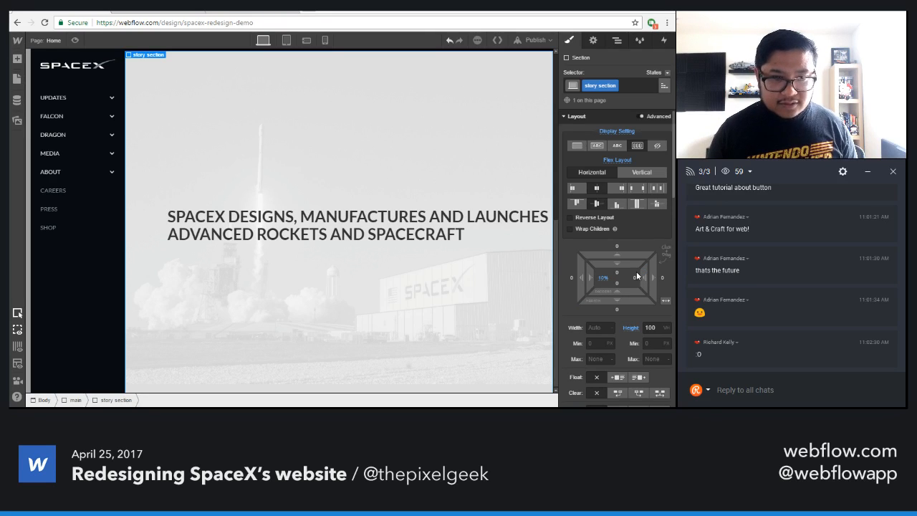
pyautogui.click(635, 277)
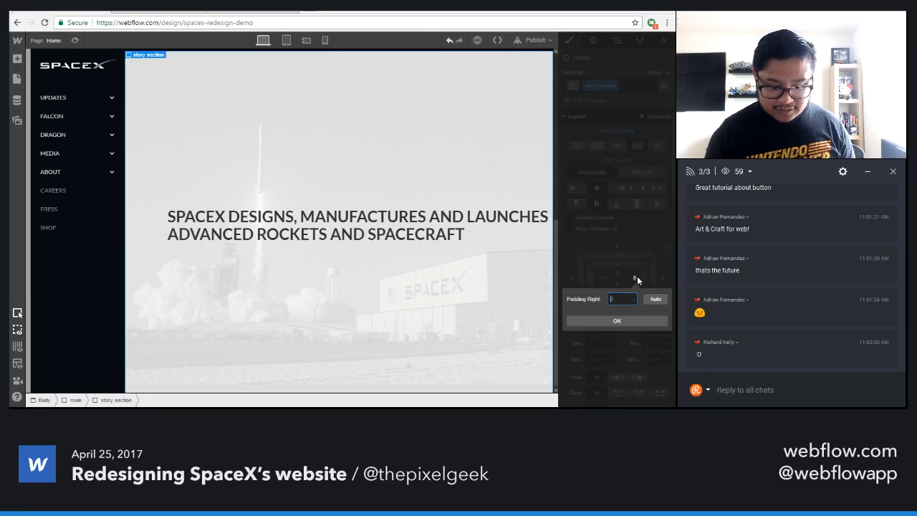
pyautogui.write('10%')
pyautogui.press('Return')
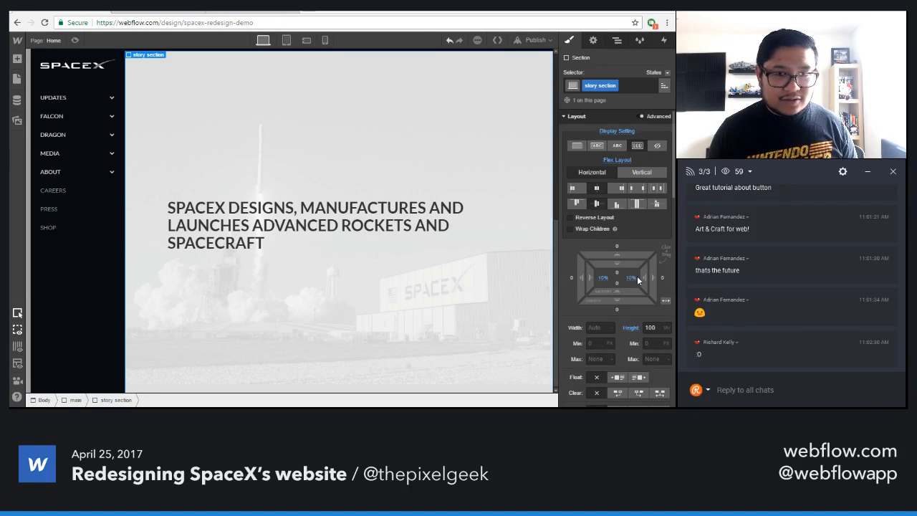
# - Center-align the text of the story section
pyautogui.scroll(-3, 607, 350)
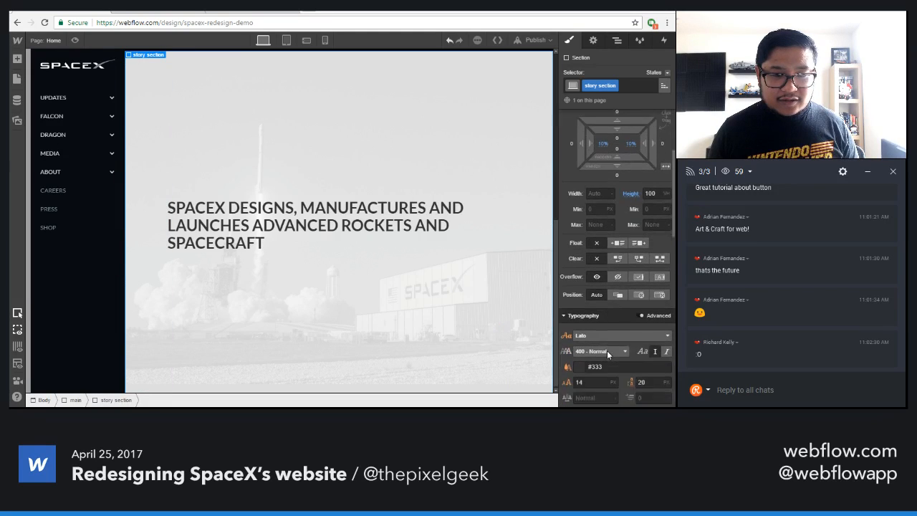
pyautogui.scroll(-3, 607, 354)
pyautogui.click(590, 308)
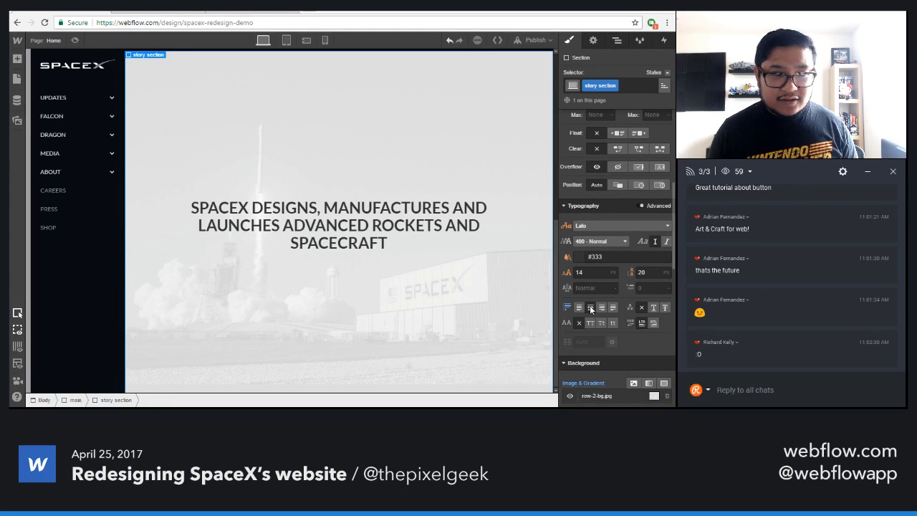
# - Try 5% and 9% as the left and right padding of the story section
pyautogui.scroll(3, 600, 251)
pyautogui.moveTo(589, 180); pyautogui.dragTo(582, 181)
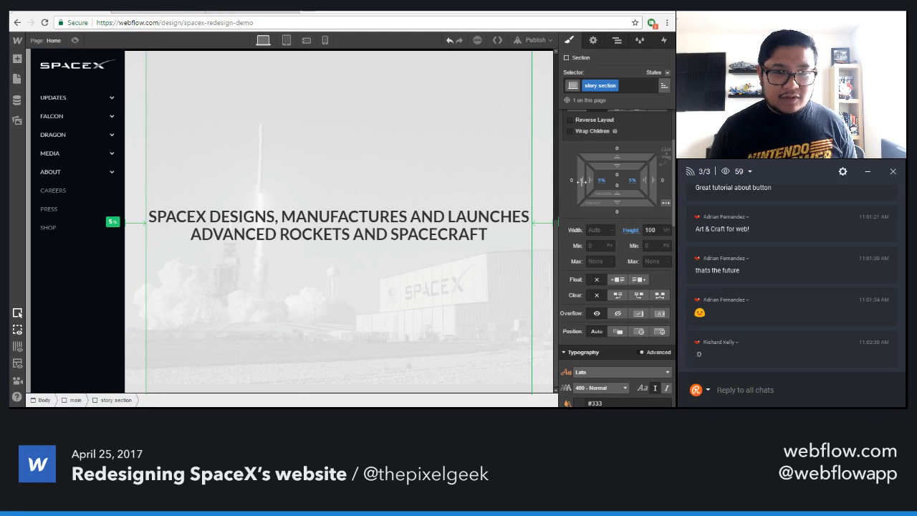
pyautogui.moveTo(581, 180); pyautogui.dragTo(582, 180)
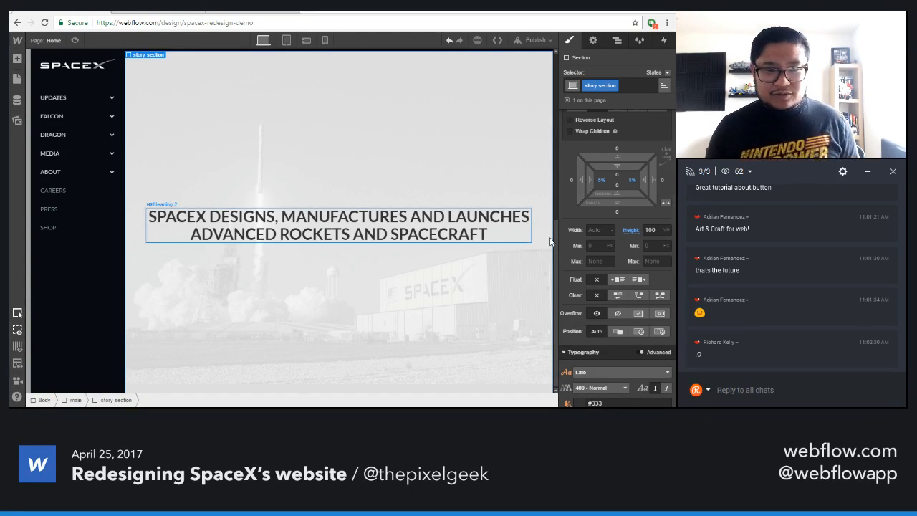
pyautogui.moveTo(589, 190)
pyautogui.mouseDown()
pyautogui.moveTo(610, 190)
pyautogui.moveTo(596, 191)
pyautogui.mouseUp()
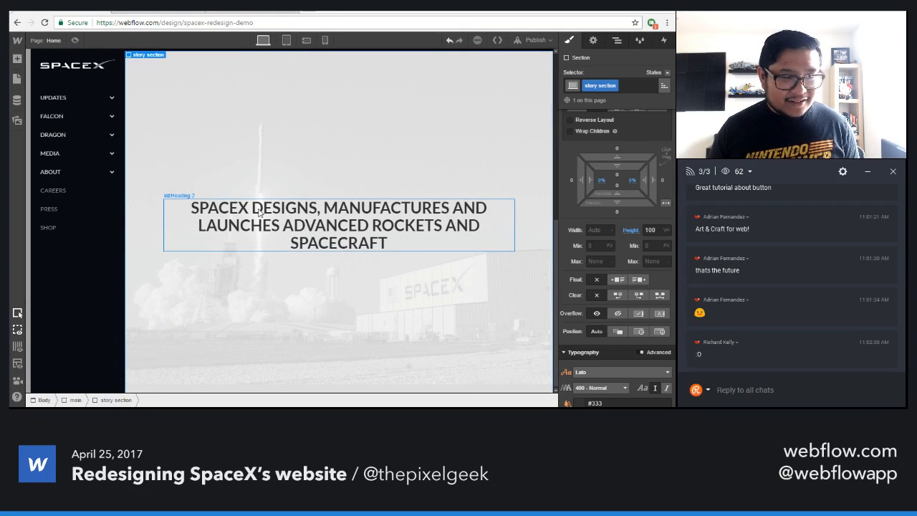
# - Replace the word "AND" after "MANUFACTURES" in the story section's heading with a comma
pyautogui.doubleClick(465, 209)
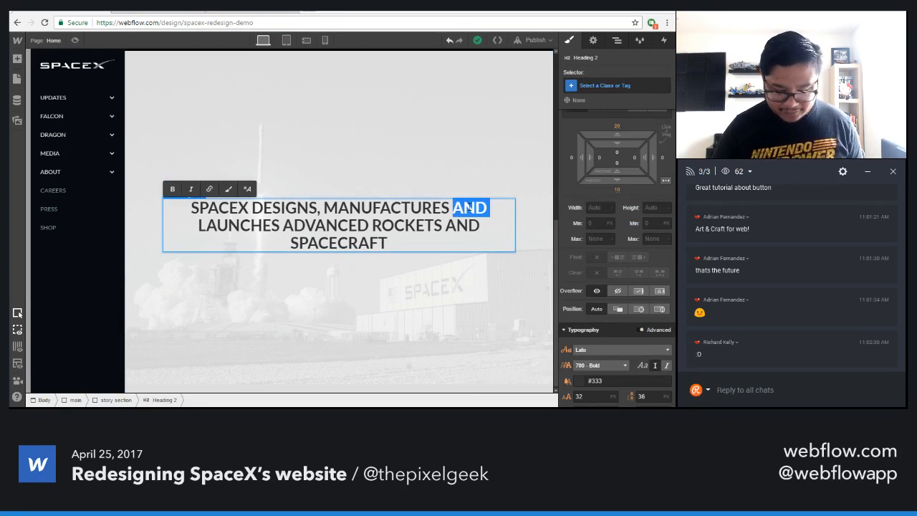
pyautogui.press('BackSpace')
pyautogui.press('BackSpace')
pyautogui.write(',')
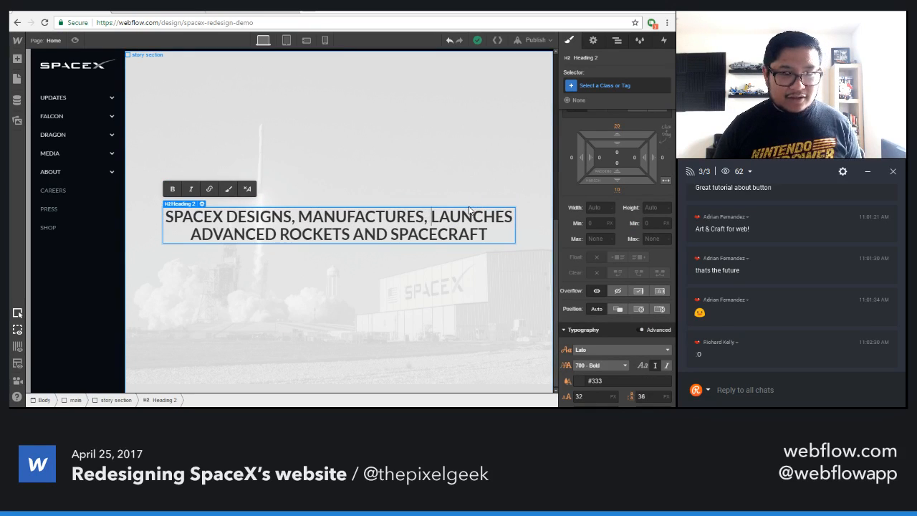
# - Insert "AND LANDS" after "LAUNCHES" in the story section's heading and finish editing the text
pyautogui.hotkey('ctrl', 'Right')
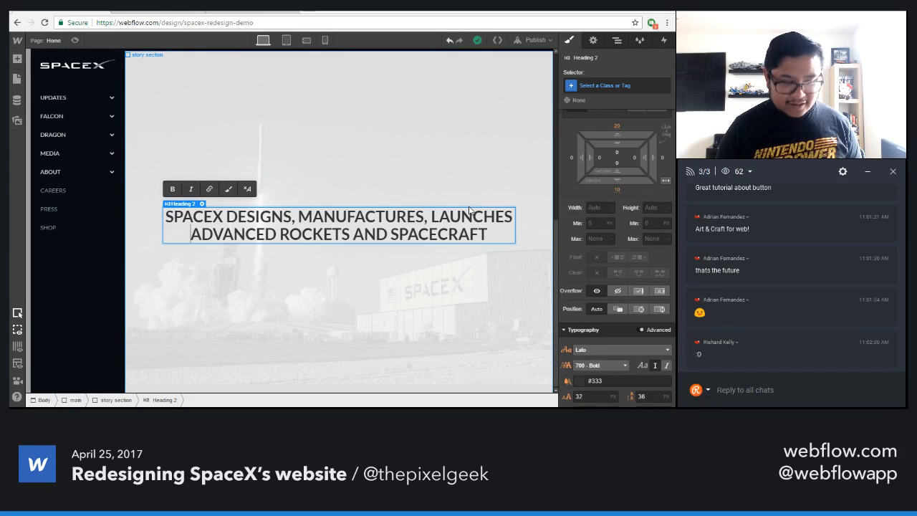
pyautogui.write('and')
pyautogui.press('BackSpace')
pyautogui.press('BackSpace')
pyautogui.press('BackSpace')
pyautogui.press('BackSpace')
pyautogui.write('a')
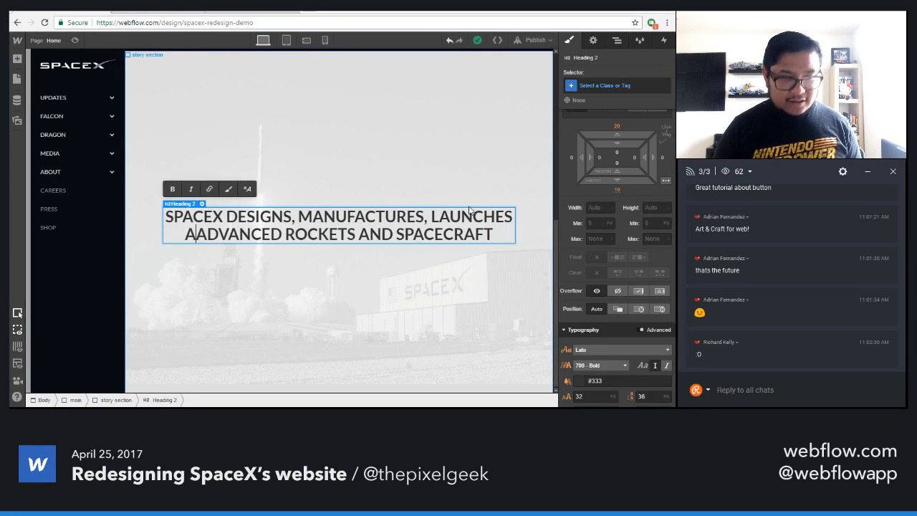
pyautogui.write('nd ')
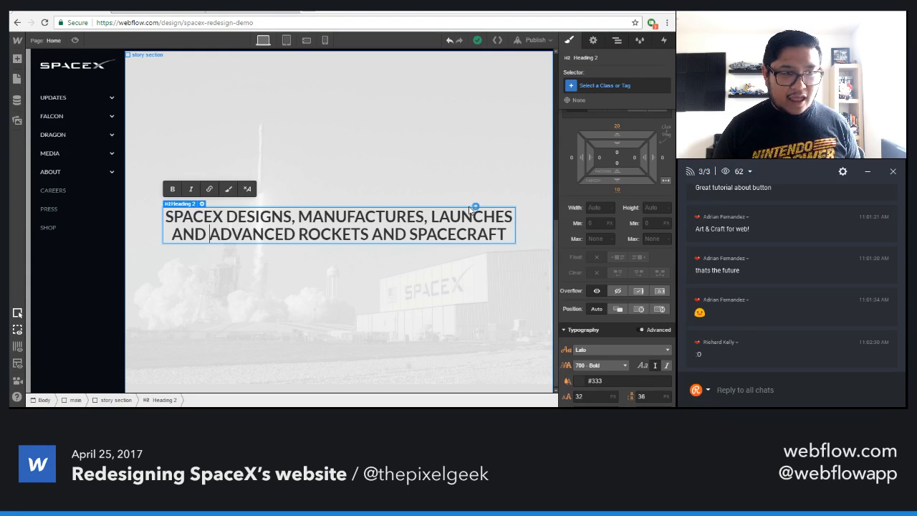
pyautogui.write('lands')
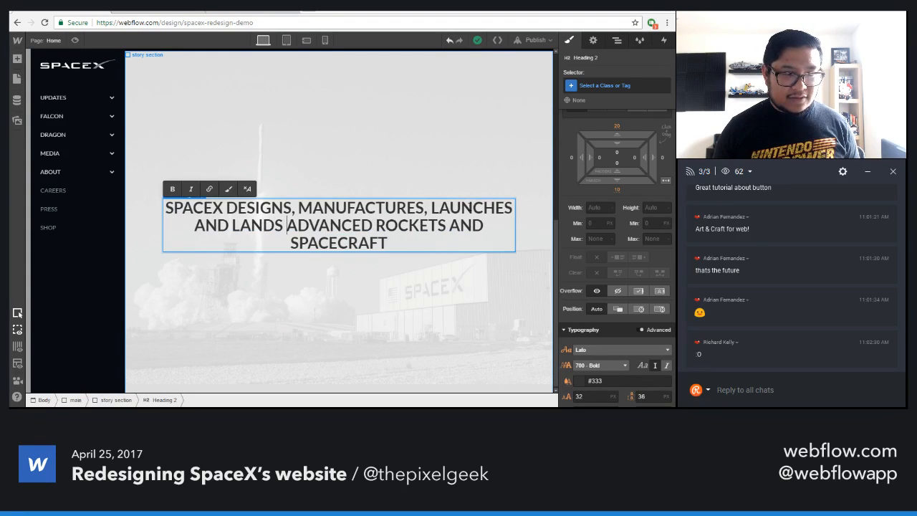
pyautogui.press('Escape')
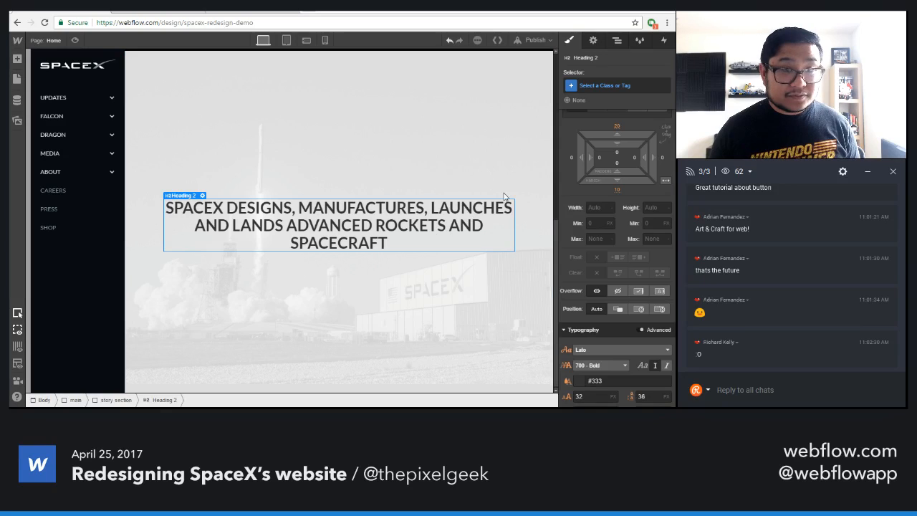
# - Try the Capitalize text transform on the story section's heading, and clear it again
pyautogui.scroll(-5, 612, 296)
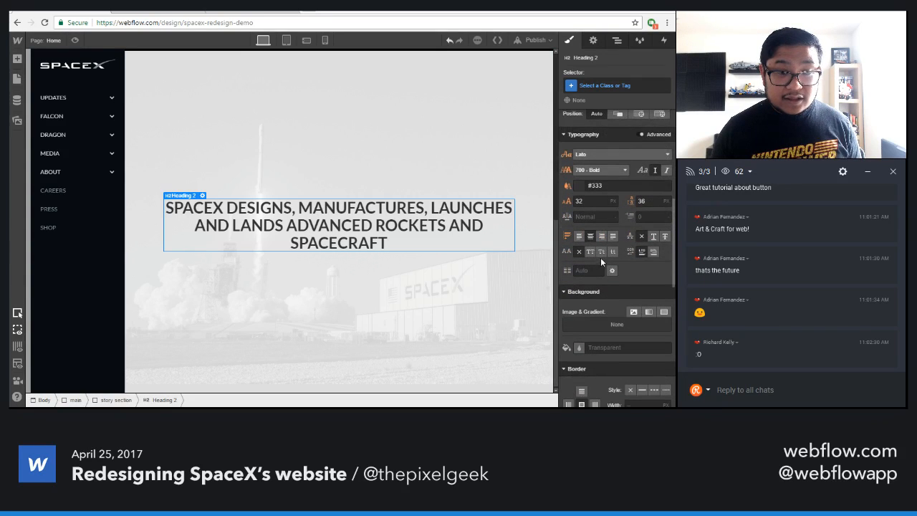
pyautogui.click(602, 252)
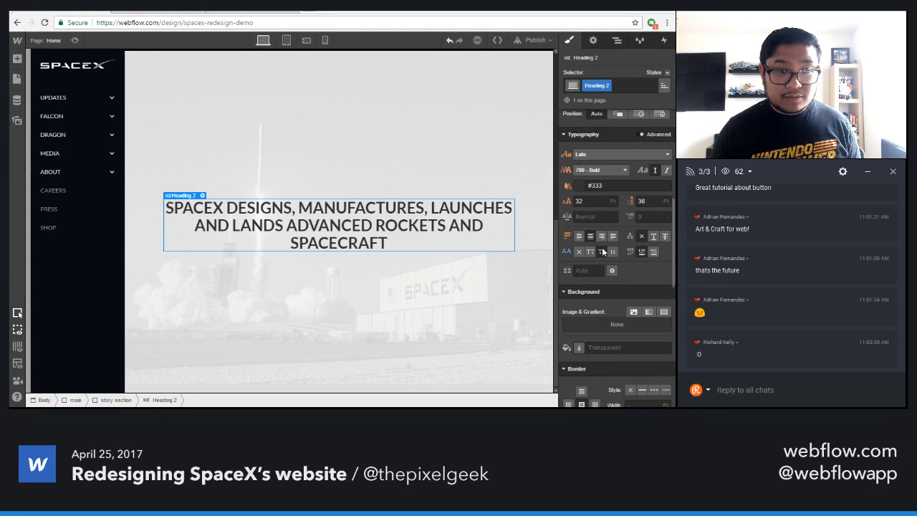
pyautogui.doubleClick(356, 242)
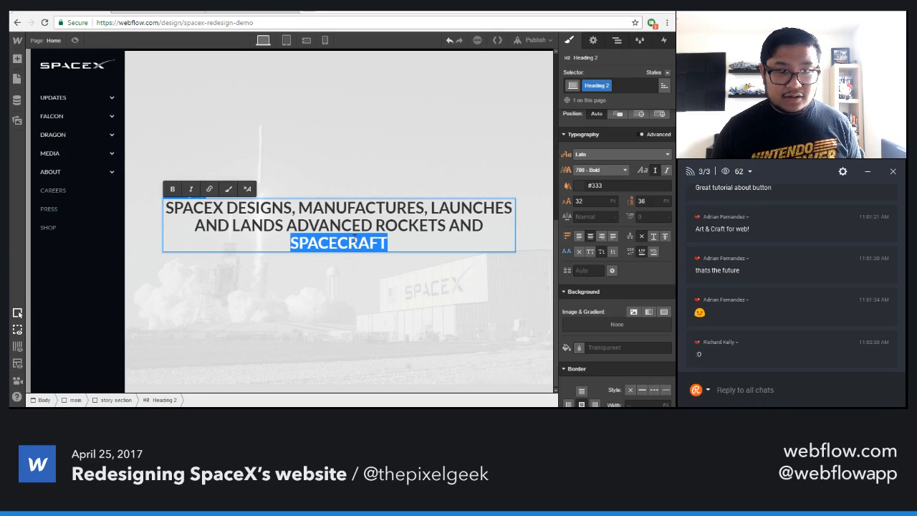
pyautogui.moveTo(389, 237); pyautogui.dragTo(148, 209)
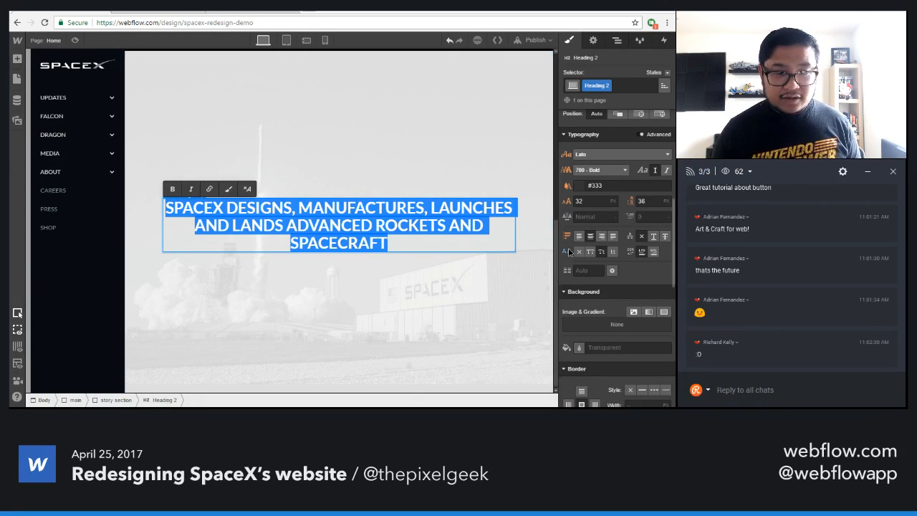
pyautogui.press('Escape')
# - Try retyping the heading in mixed case, starting with "SpaceX designs", and undo the replacement
pyautogui.tripleClick(373, 222)
pyautogui.write('Spac')
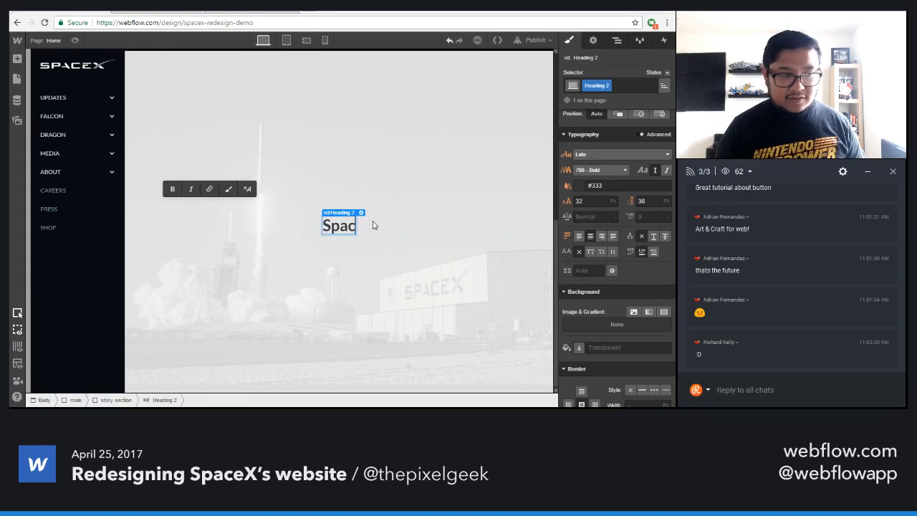
pyautogui.write('ex desig')
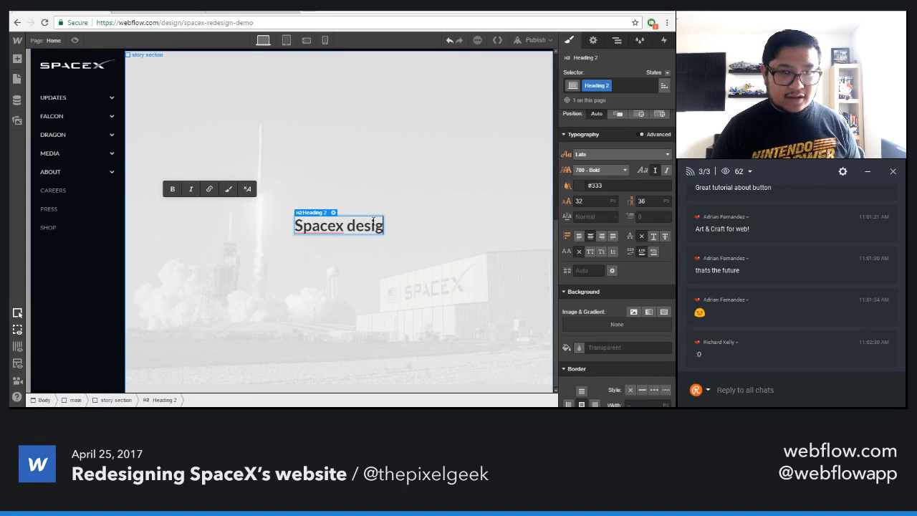
pyautogui.press('BackSpace')
pyautogui.press('BackSpace')
pyautogui.press('BackSpace')
pyautogui.press('BackSpace')
pyautogui.press('BackSpace')
pyautogui.press('BackSpace')
pyautogui.press('BackSpace')
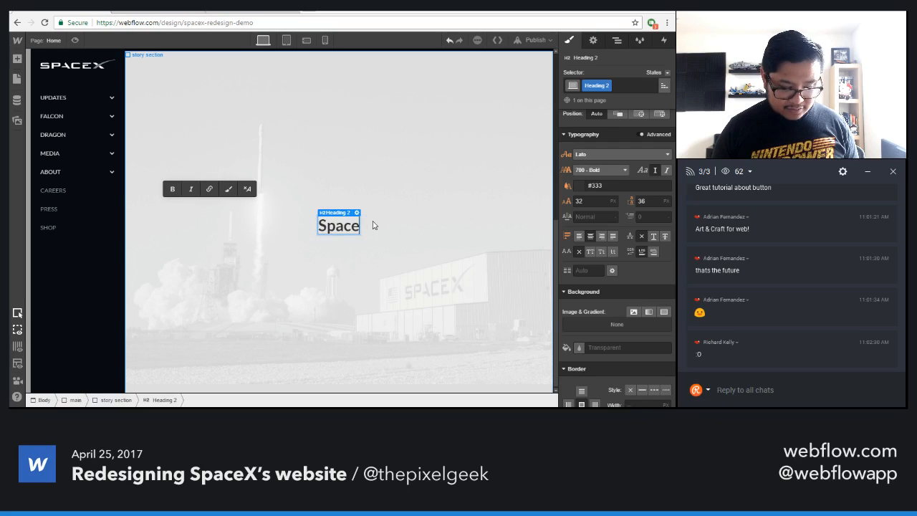
pyautogui.write('X desi')
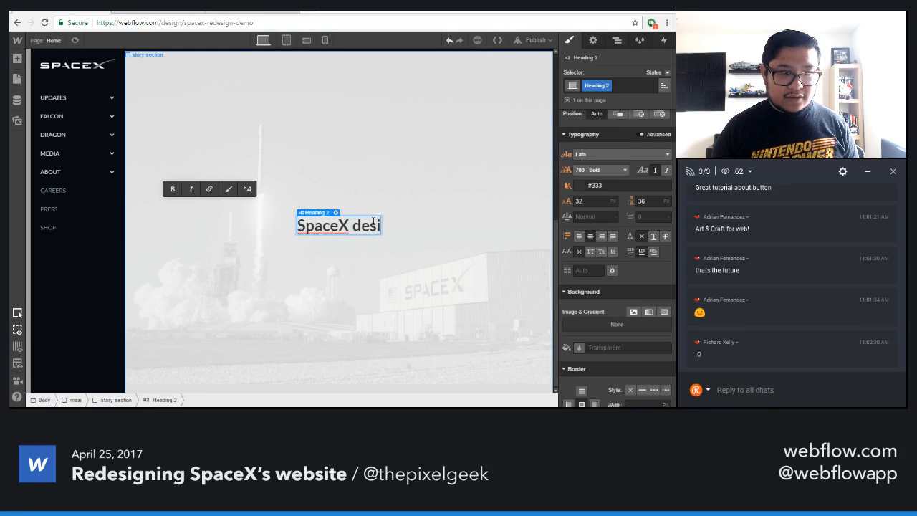
pyautogui.write('gns')
pyautogui.press('Escape')
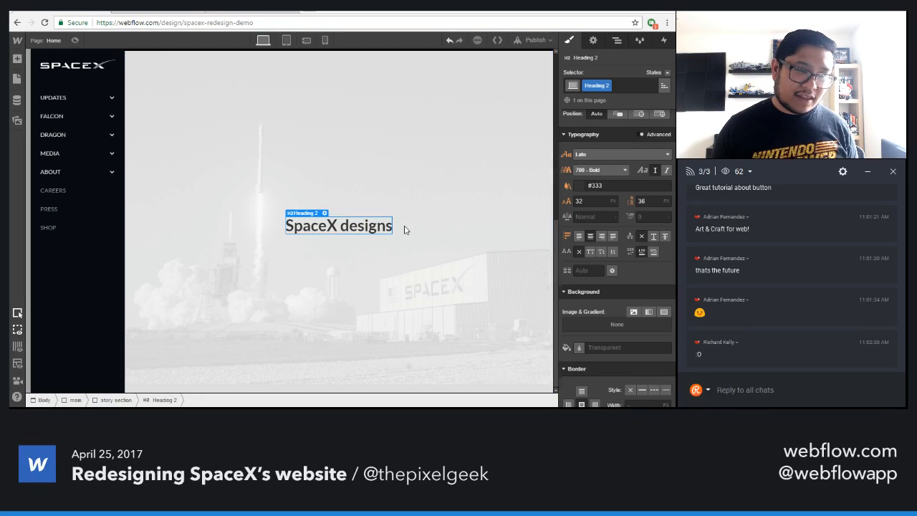
pyautogui.hotkey('ctrl', 'z')
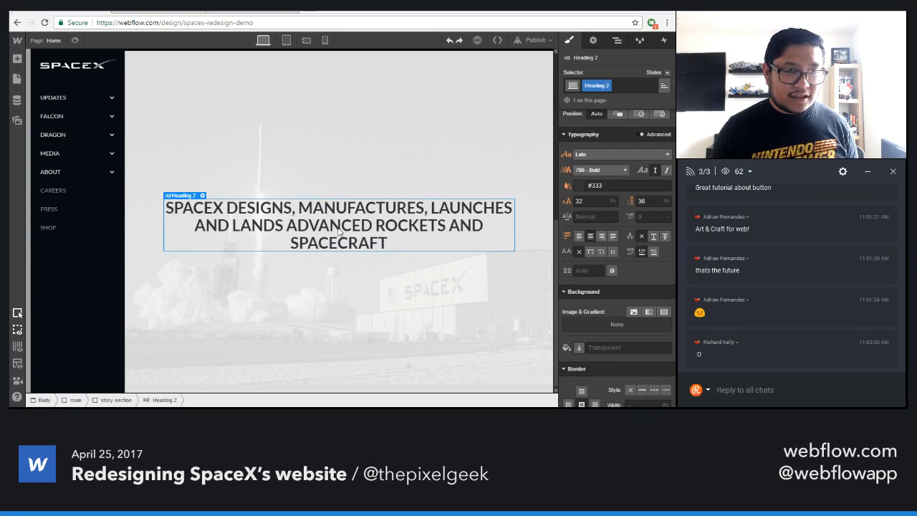
# - Set the story section's left and right padding to 12% each
pyautogui.click(491, 277)
pyautogui.scroll(2, 640, 250)
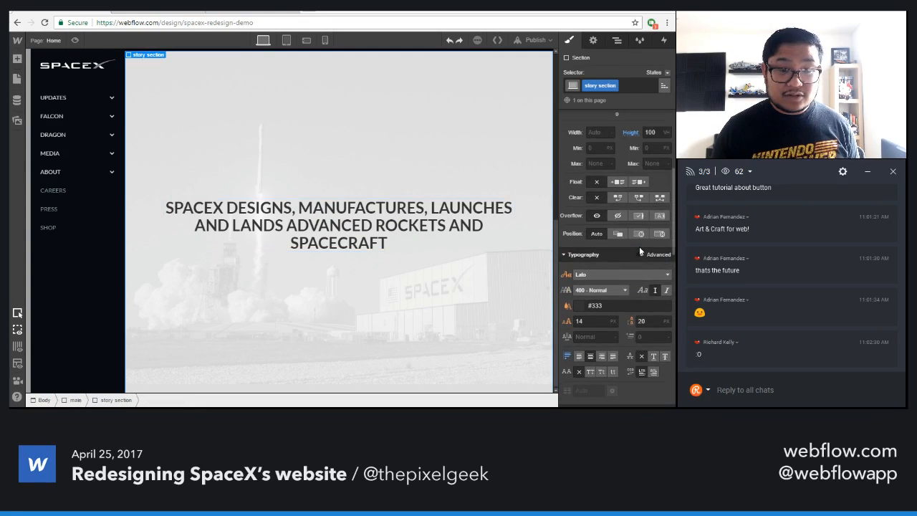
pyautogui.scroll(-2, 639, 247)
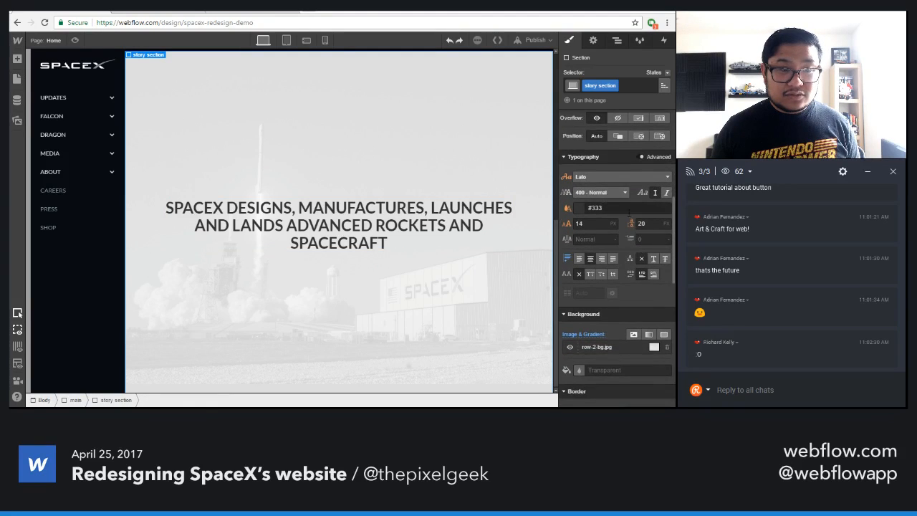
pyautogui.scroll(2, 628, 222)
pyautogui.scroll(3, 628, 222)
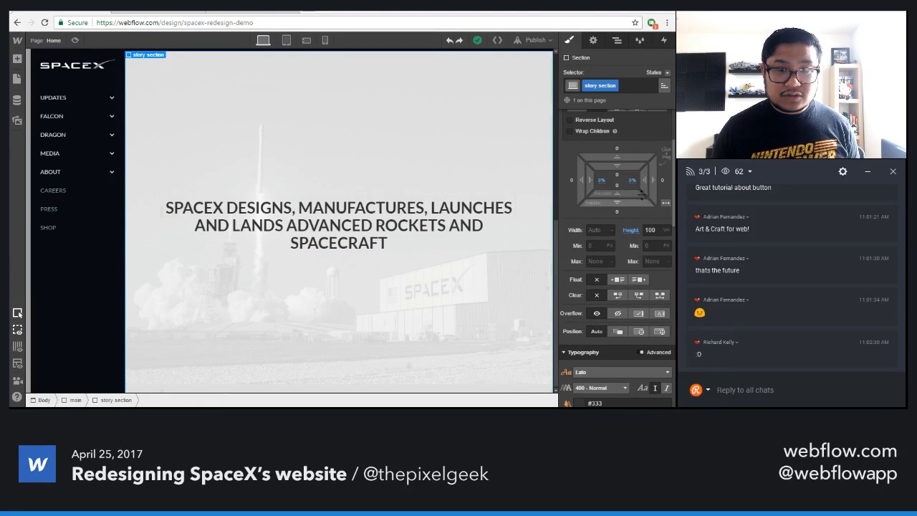
pyautogui.moveTo(646, 181); pyautogui.dragTo(642, 183)
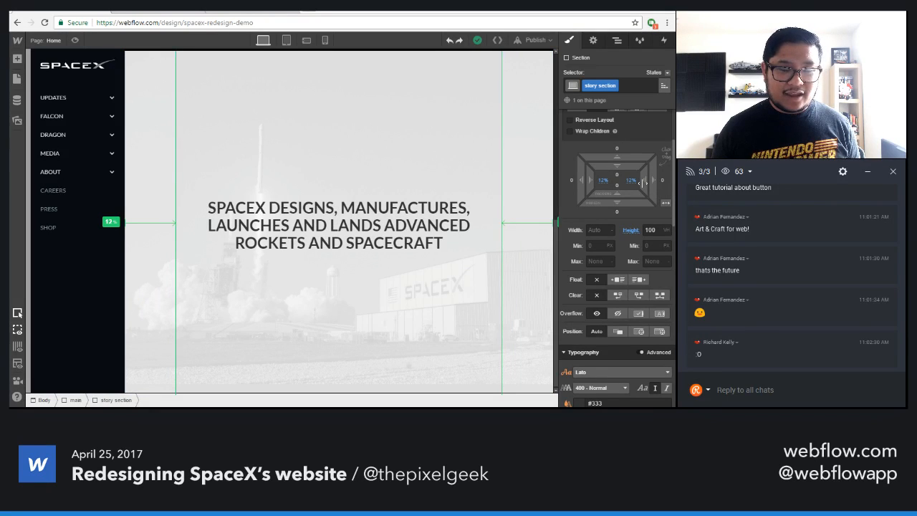
# - Set the top and bottom margins of the story section's heading to 0
pyautogui.click(475, 229)
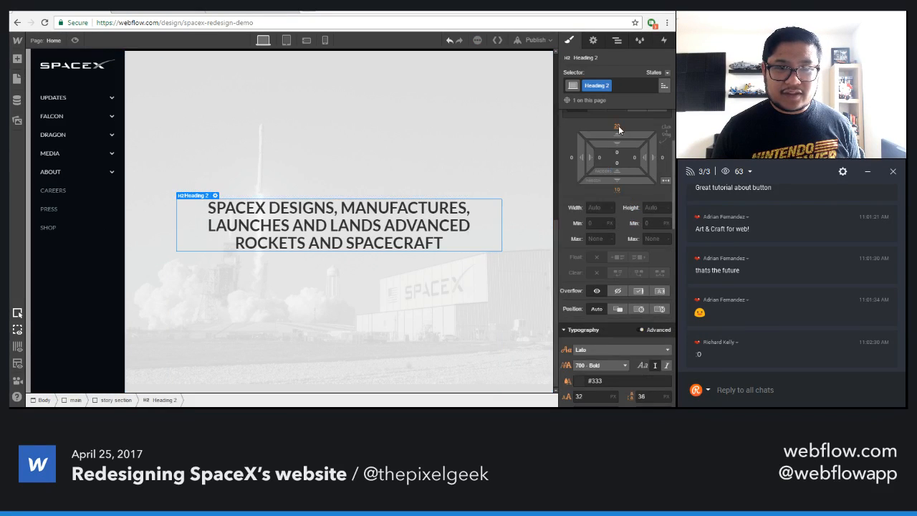
pyautogui.click(617, 127)
pyautogui.write('0')
pyautogui.press('Return')
pyautogui.click(616, 190)
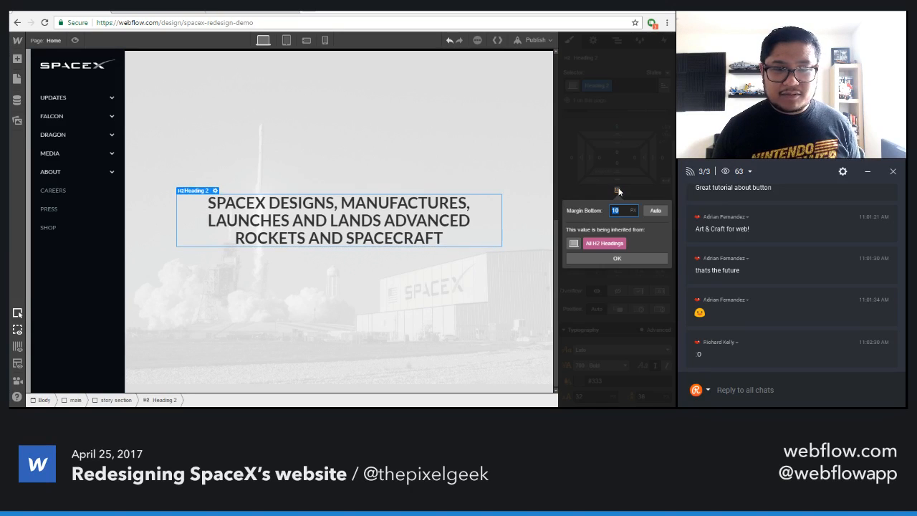
pyautogui.press('Return')
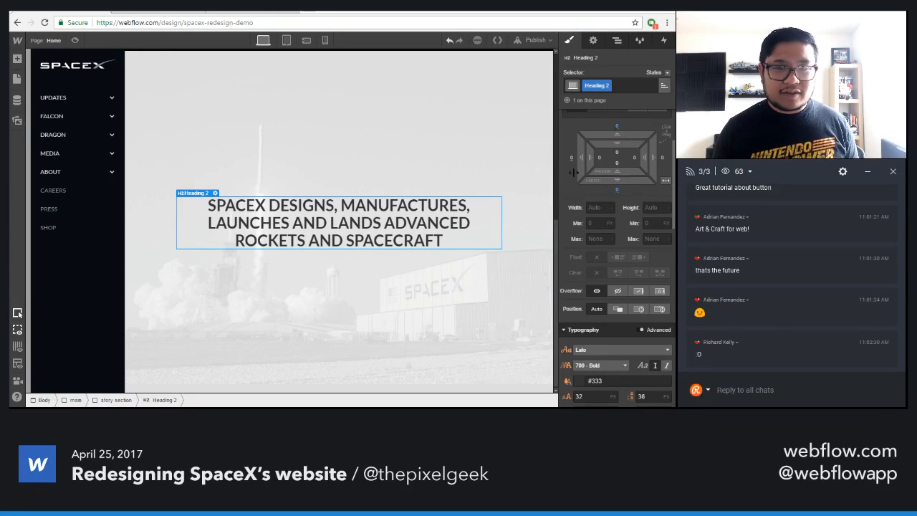
# - Remove the background image from the story section
pyautogui.click(353, 326)
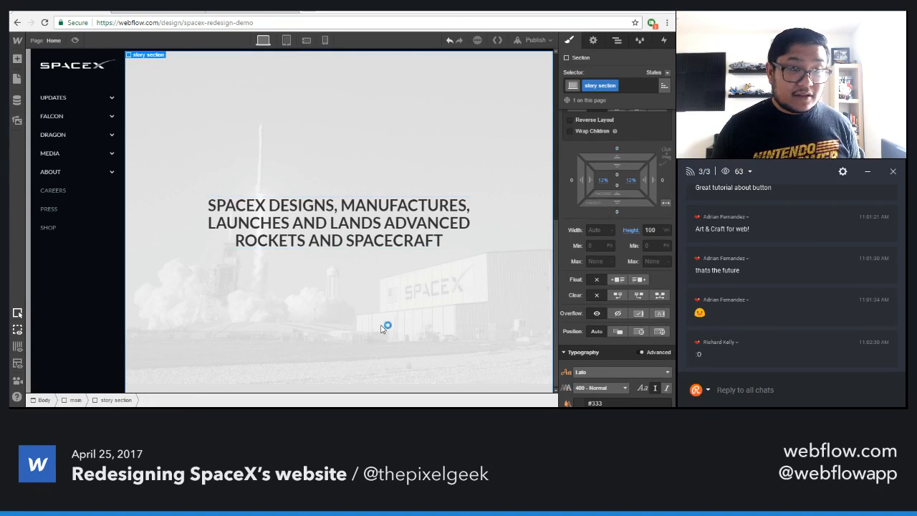
pyautogui.scroll(3, 384, 326)
pyautogui.scroll(-3, 381, 328)
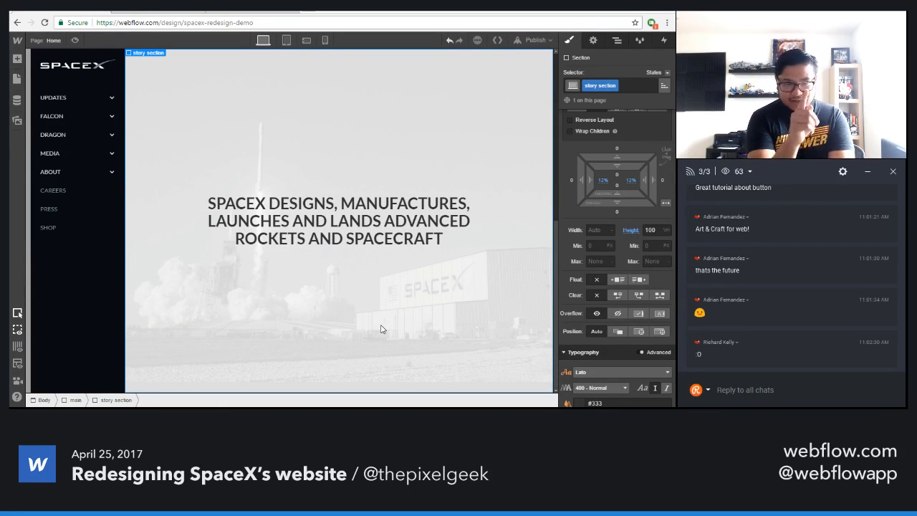
pyautogui.scroll(5, 402, 313)
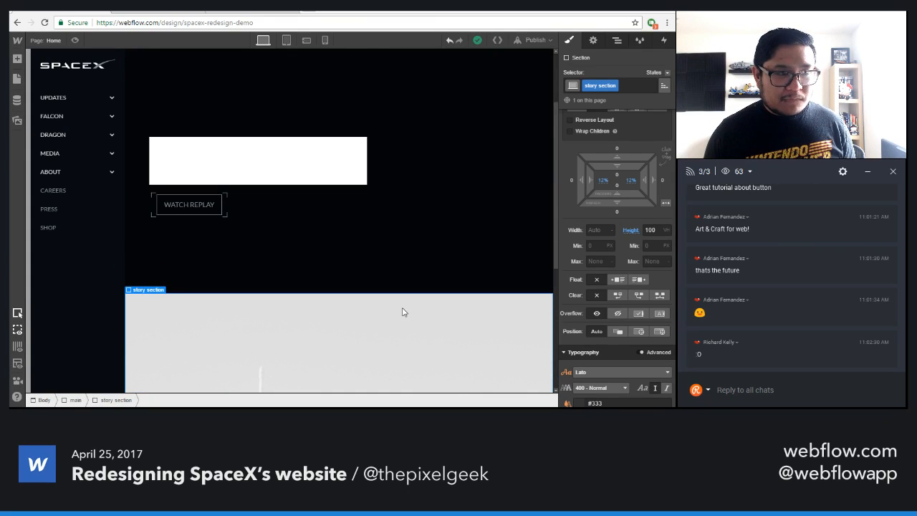
pyautogui.scroll(-5, 402, 312)
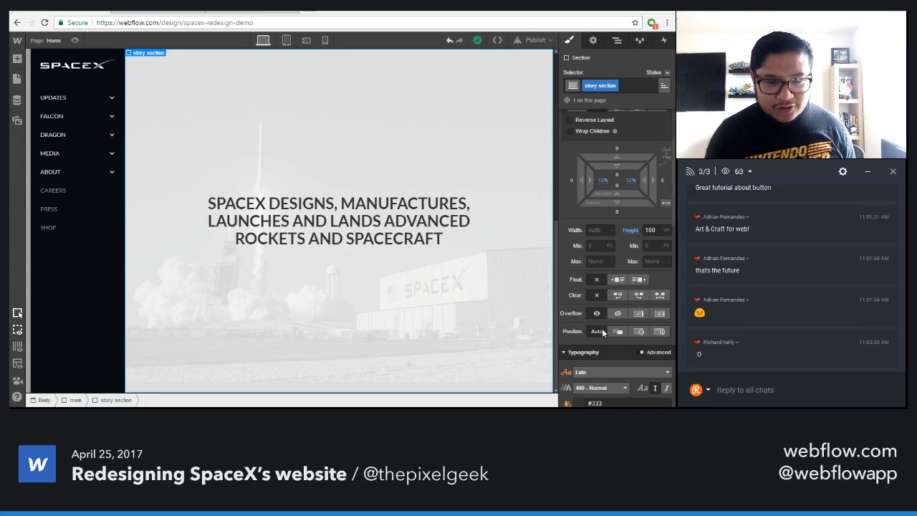
pyautogui.scroll(-5, 601, 328)
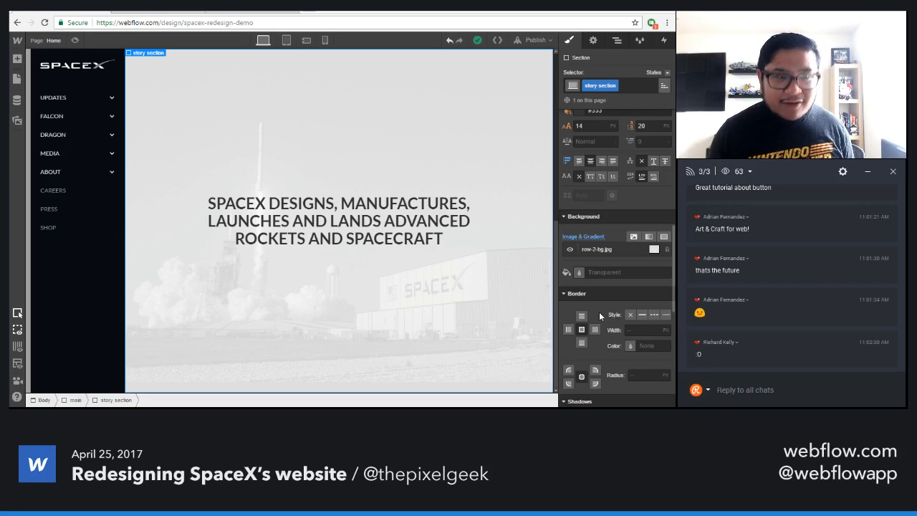
pyautogui.keyDown('alt'); pyautogui.click(591, 237); pyautogui.keyUp('alt')
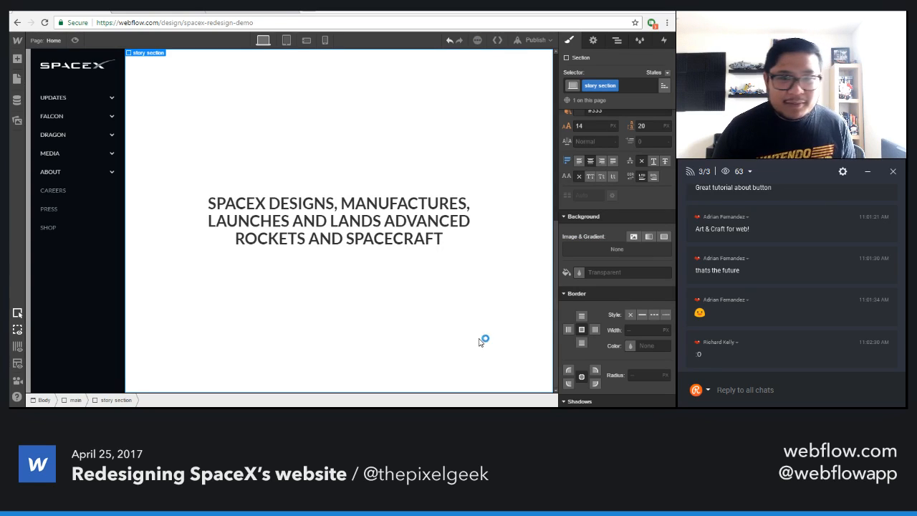
# - Review the rest of the current SpaceX homepage down to the footer, and return to the Webflow designer
pyautogui.click(255, 13)
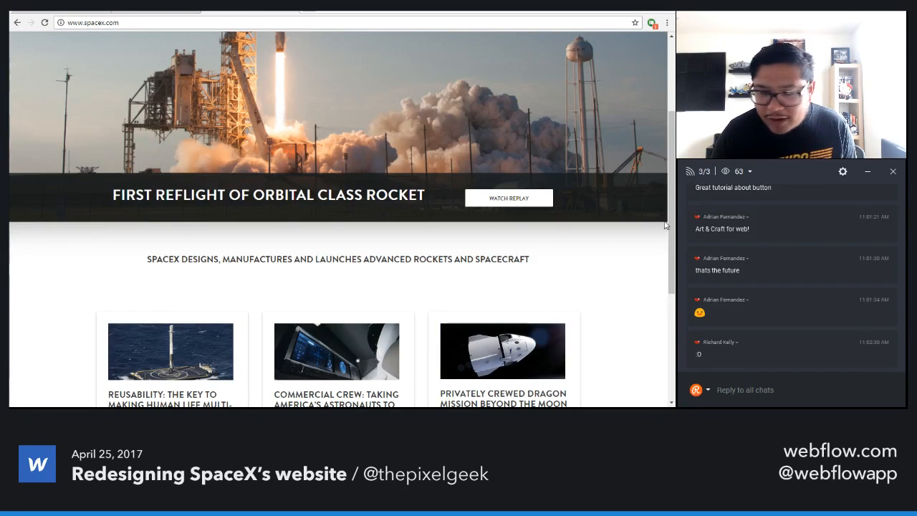
pyautogui.moveTo(672, 178); pyautogui.dragTo(673, 336)
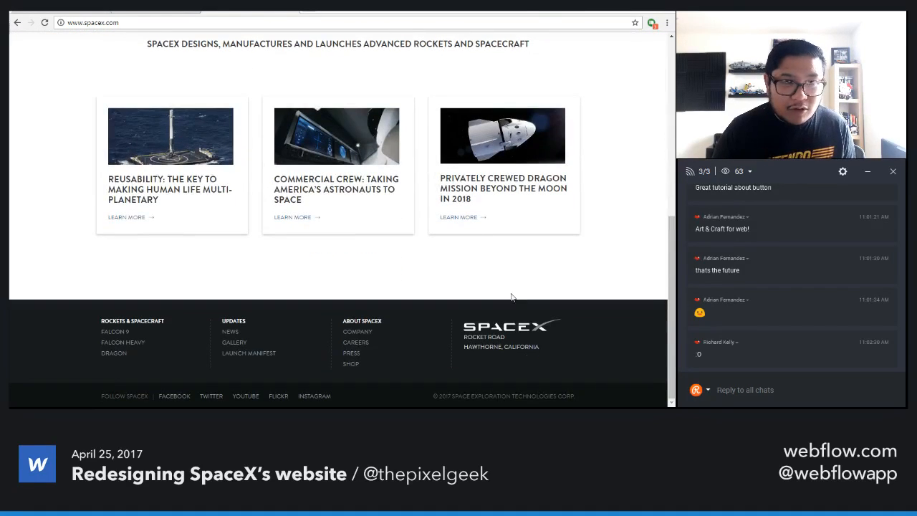
pyautogui.click(69, 13)
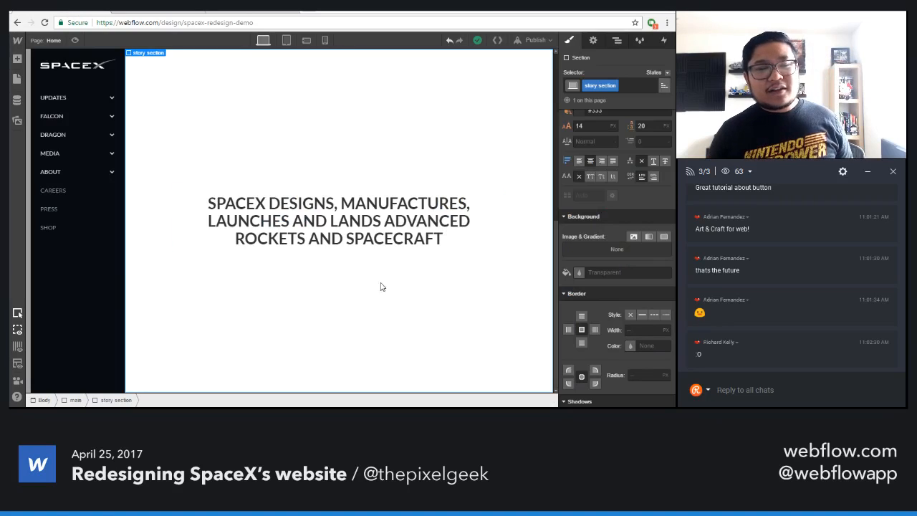
# - Add a div block inside the main element, directly after the story section
pyautogui.click(616, 41)
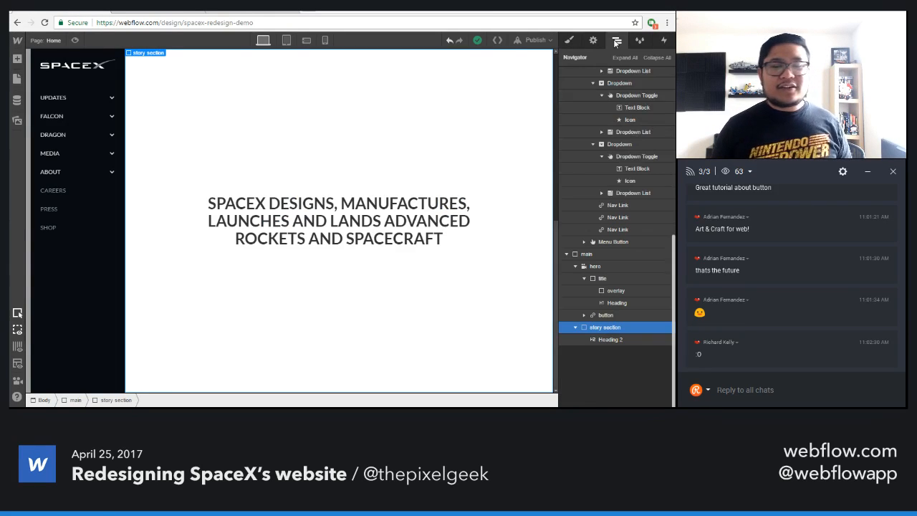
pyautogui.click(576, 328)
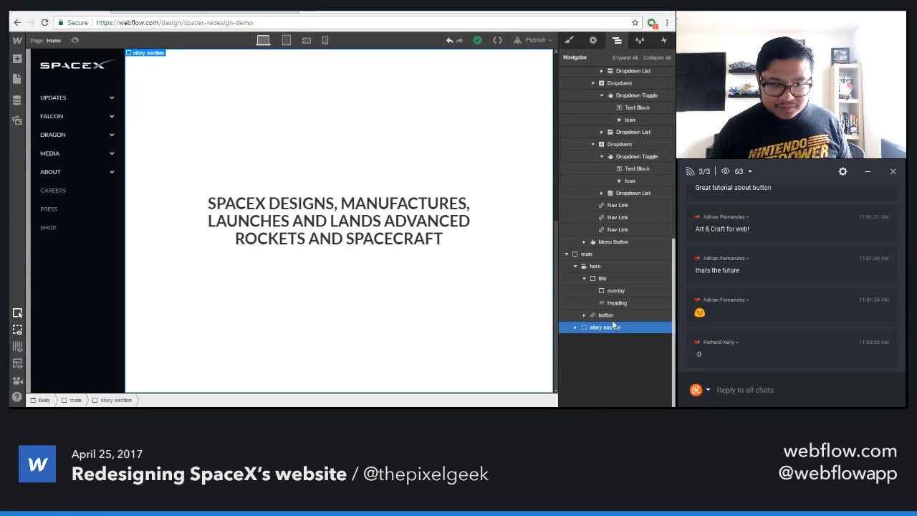
pyautogui.press('a')
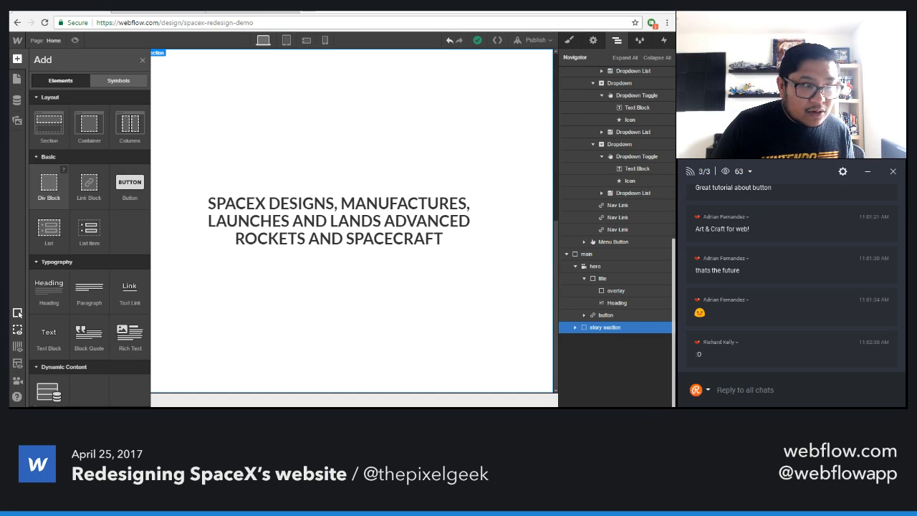
pyautogui.moveTo(48, 185); pyautogui.dragTo(579, 367)
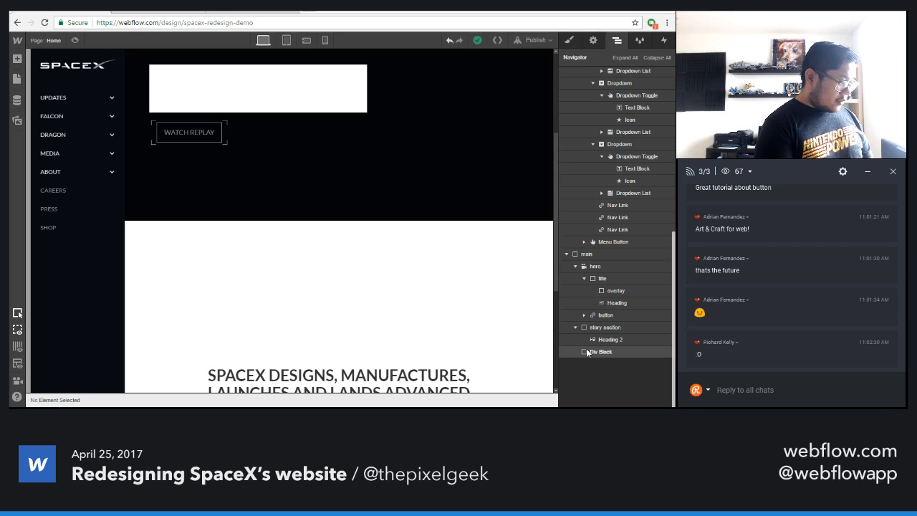
# - Open webflow.com/website/bg-interaction in a new browser tab and launch the showcased live site
pyautogui.hotkey('ctrl', 't')
pyautogui.write('webflow.com/')
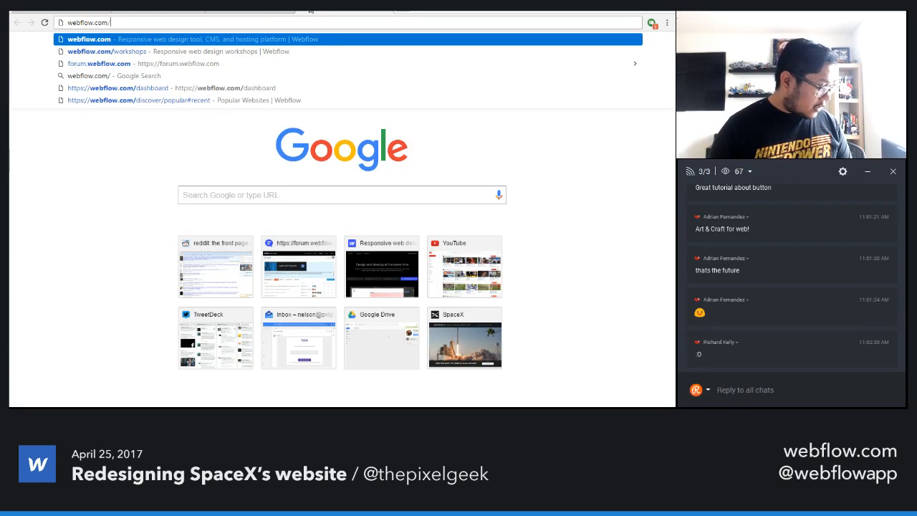
pyautogui.write('website/')
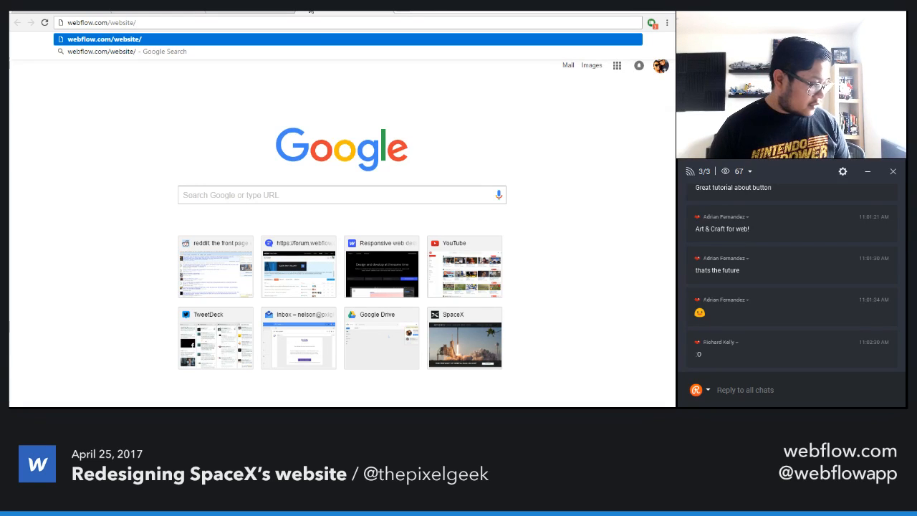
pyautogui.write('bg-interactions')
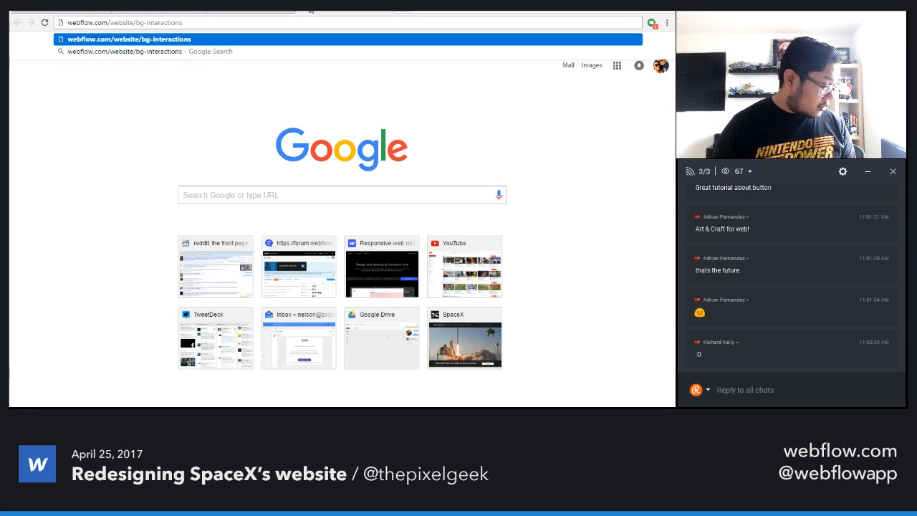
pyautogui.press('BackSpace')
pyautogui.press('Return')
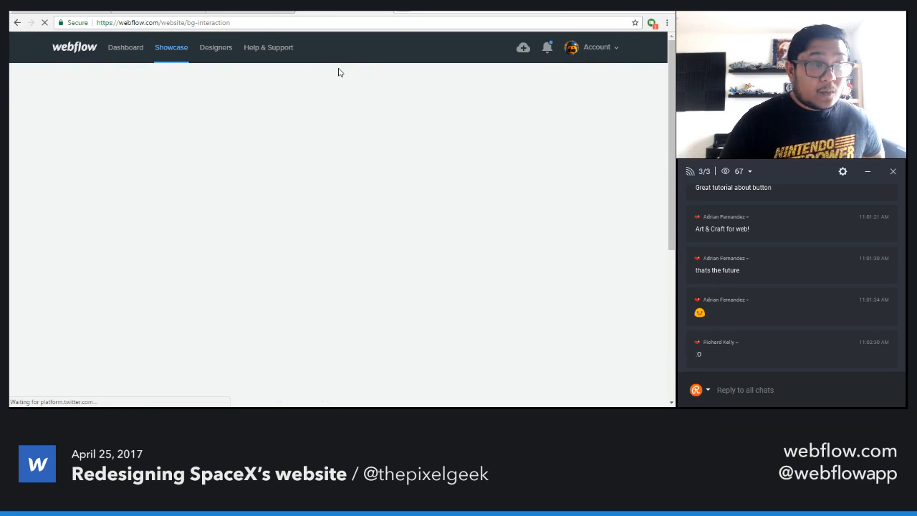
pyautogui.click(228, 323)
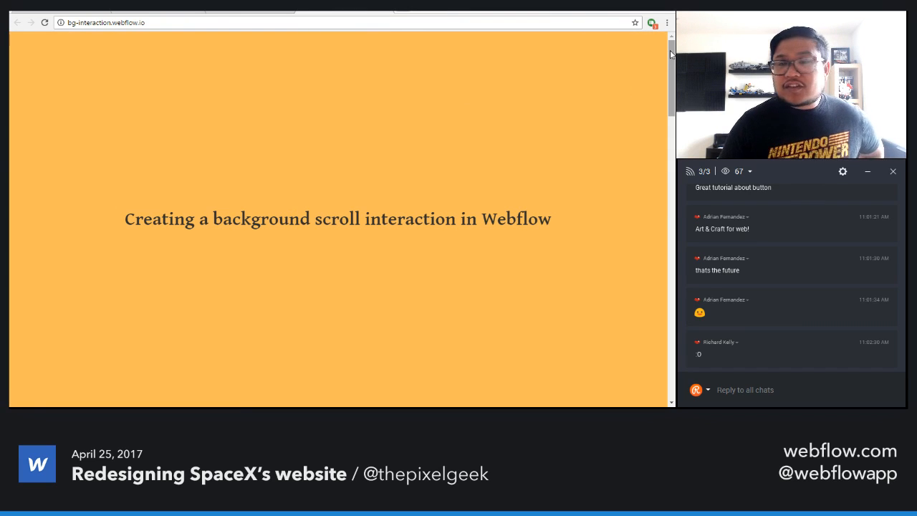
# - Examine the background scroll interaction demo page, and return to the Webflow designer
pyautogui.moveTo(672, 55); pyautogui.dragTo(672, 62)
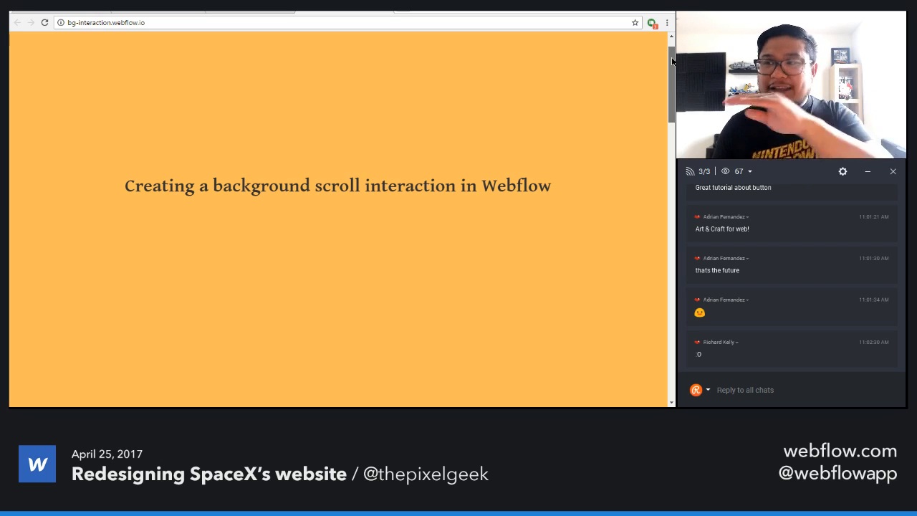
pyautogui.moveTo(672, 62); pyautogui.dragTo(659, 29)
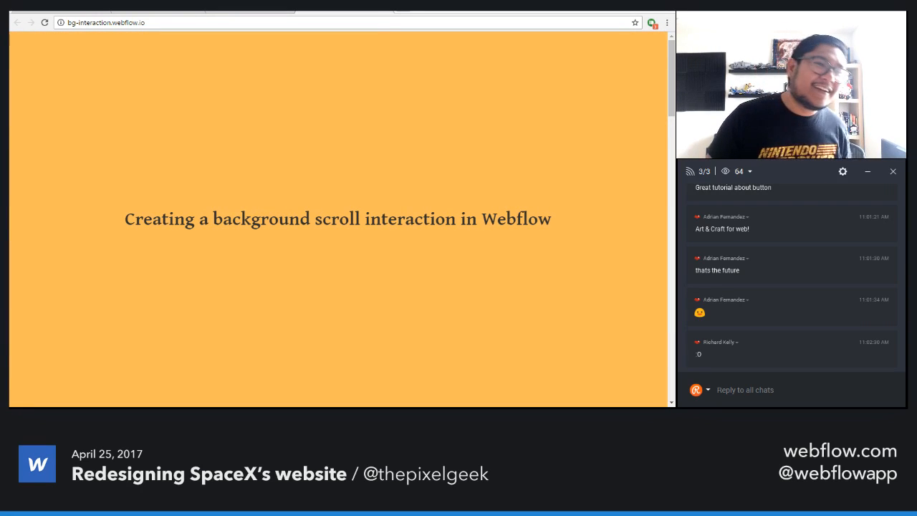
pyautogui.click(48, 12)
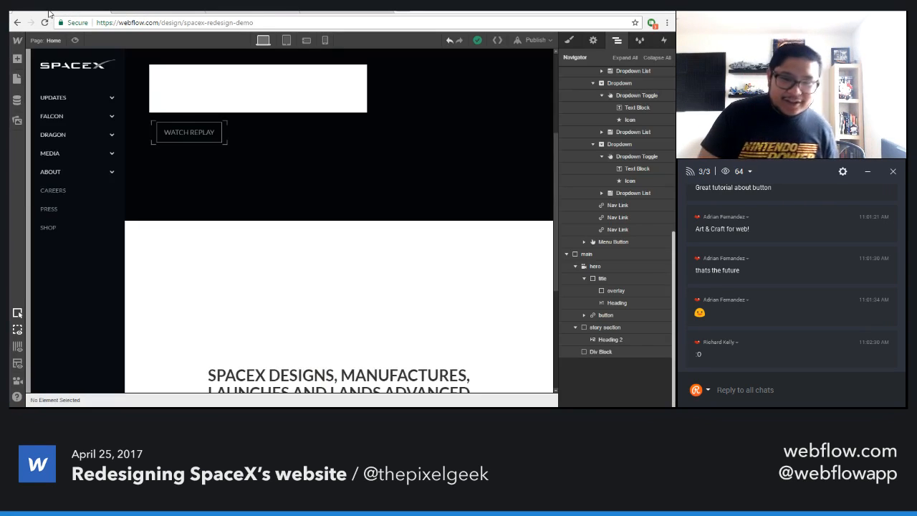
# - Give the new div block below the story section the class "backgrounds"
pyautogui.click(604, 352)
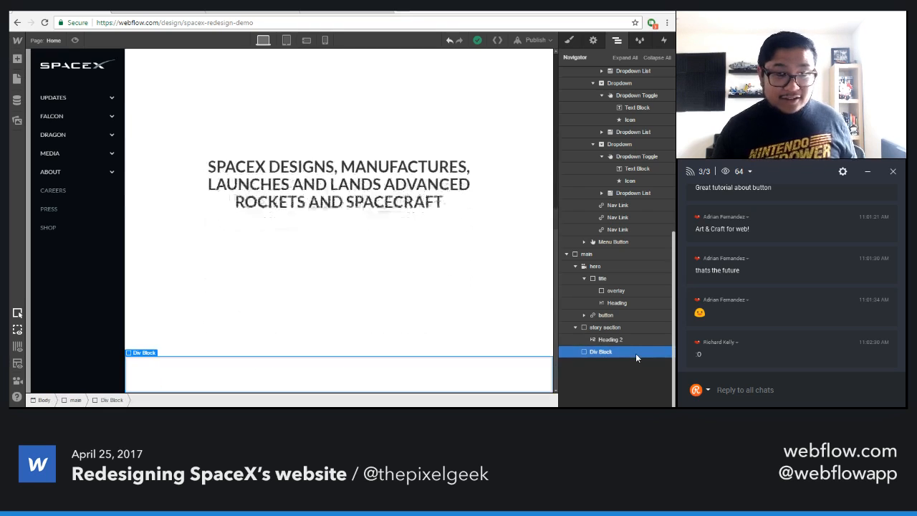
pyautogui.click(568, 41)
pyautogui.click(606, 86)
pyautogui.write('b')
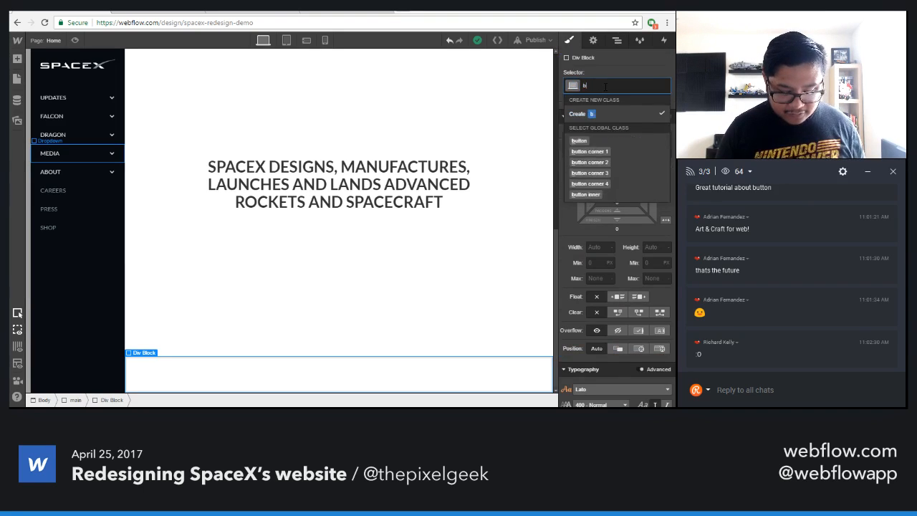
pyautogui.write('ackground')
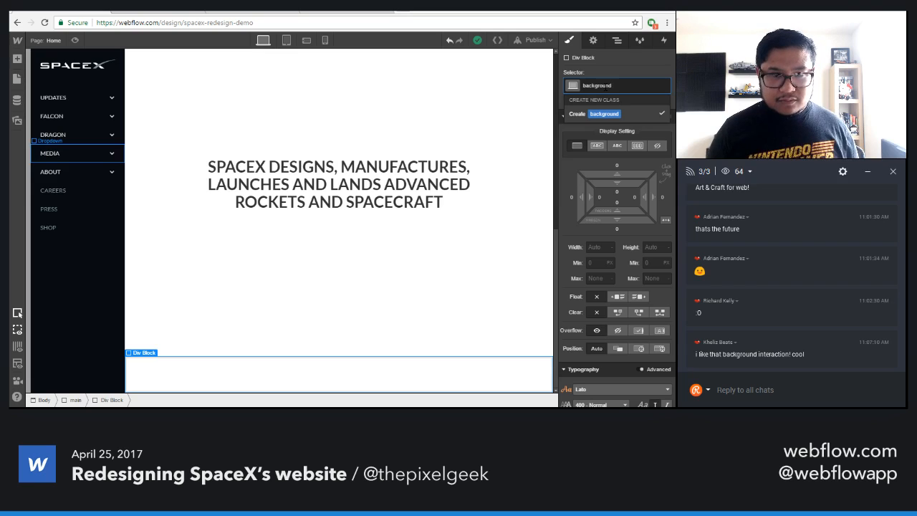
pyautogui.write('s')
pyautogui.press('Return')
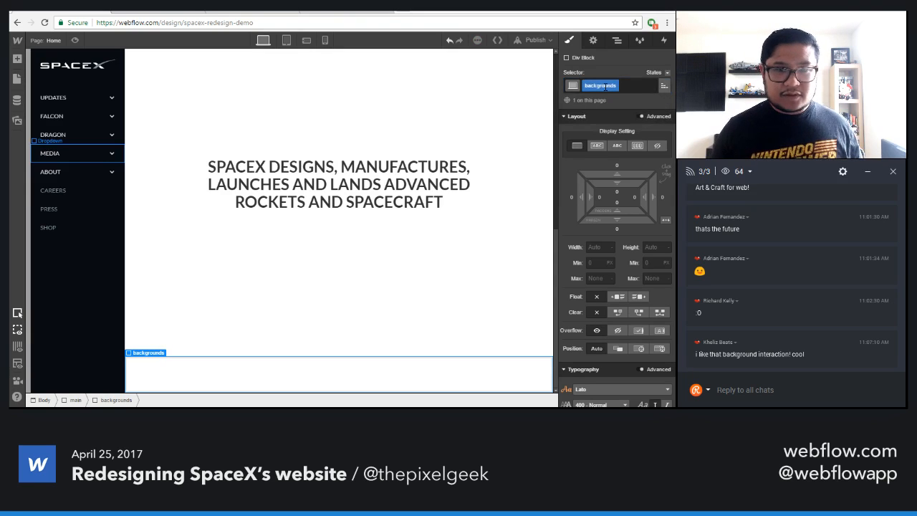
# - Set the backgrounds div to fixed position, stretched to all four edges with 0 offsets
pyautogui.click(659, 349)
pyautogui.scroll(-3, 656, 351)
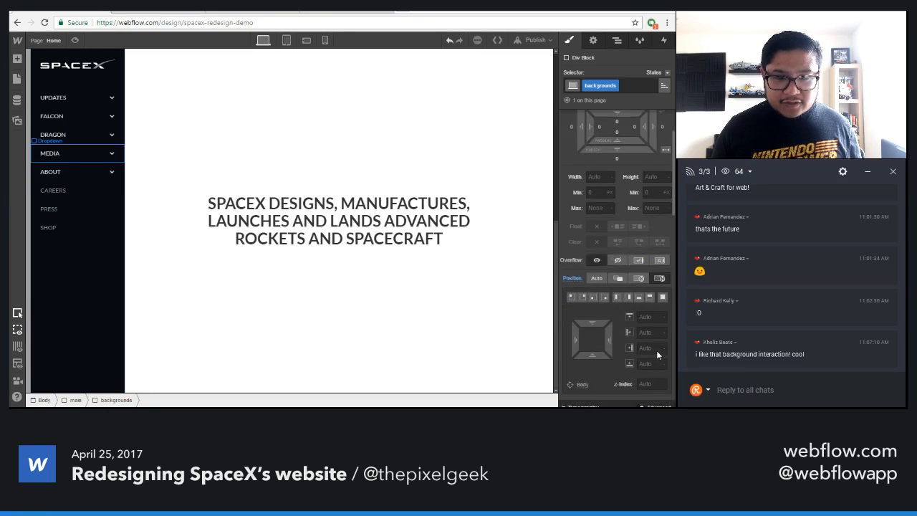
pyautogui.click(662, 270)
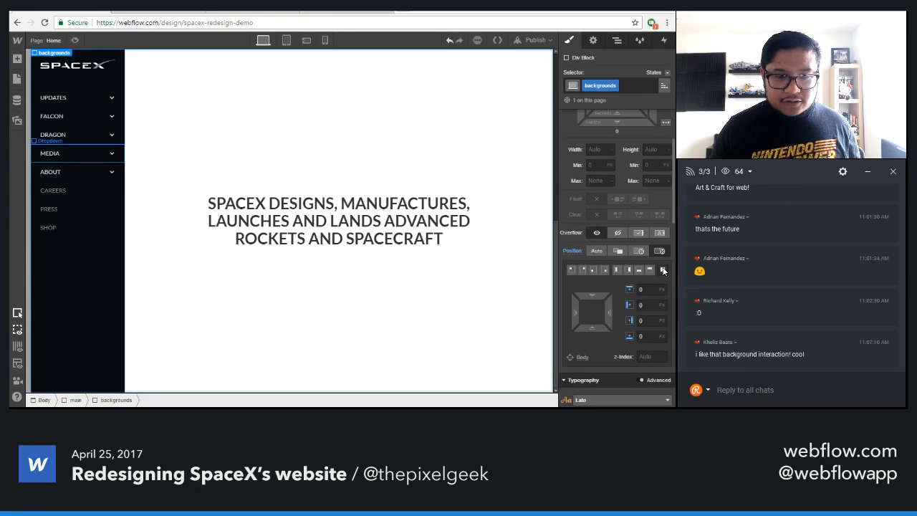
# - Try offsetting the backgrounds div from the sidebar with a left padding of 18%
pyautogui.scroll(3, 606, 281)
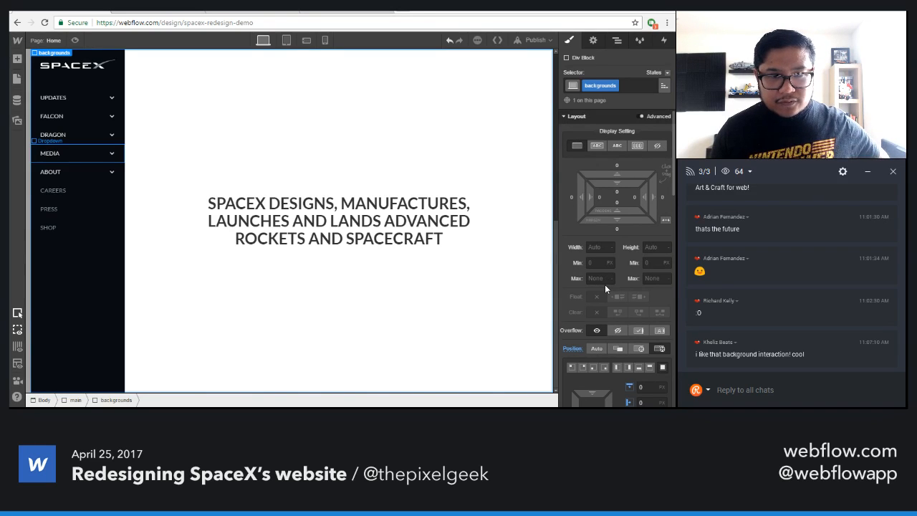
pyautogui.scroll(-3, 584, 286)
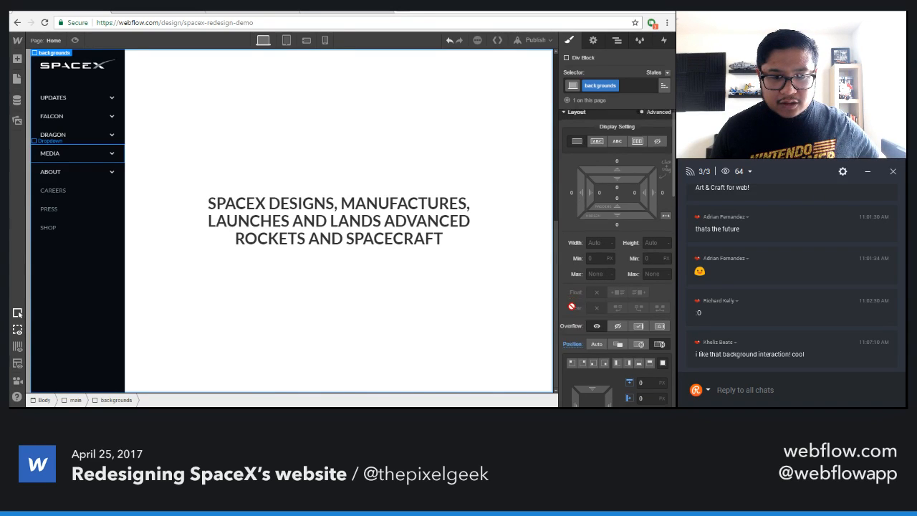
pyautogui.scroll(3, 595, 247)
pyautogui.click(600, 199)
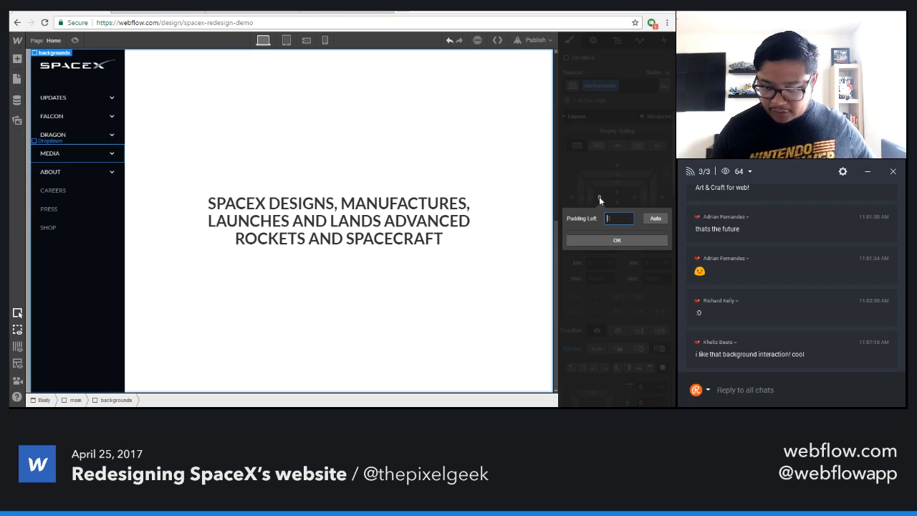
pyautogui.write('18%')
pyautogui.press('Return')
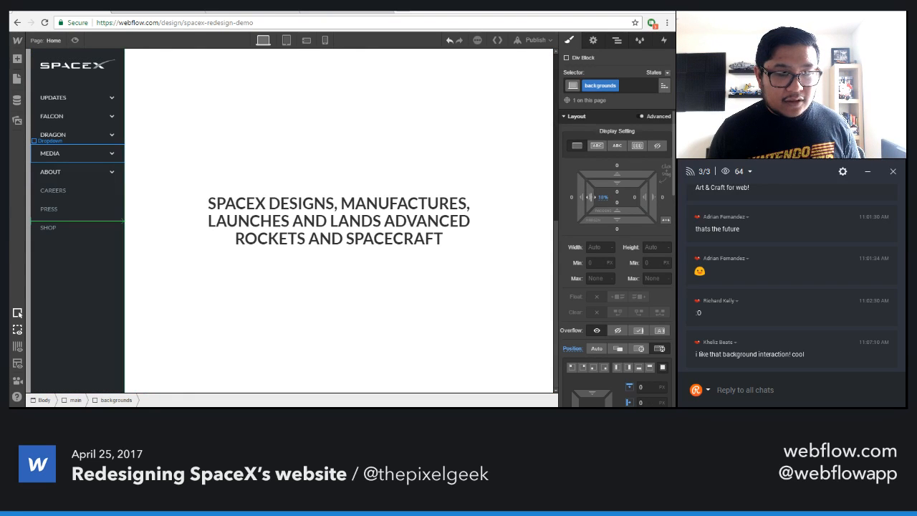
# - Try a left margin of 18% on the backgrounds div, and reset that margin
pyautogui.click(571, 198)
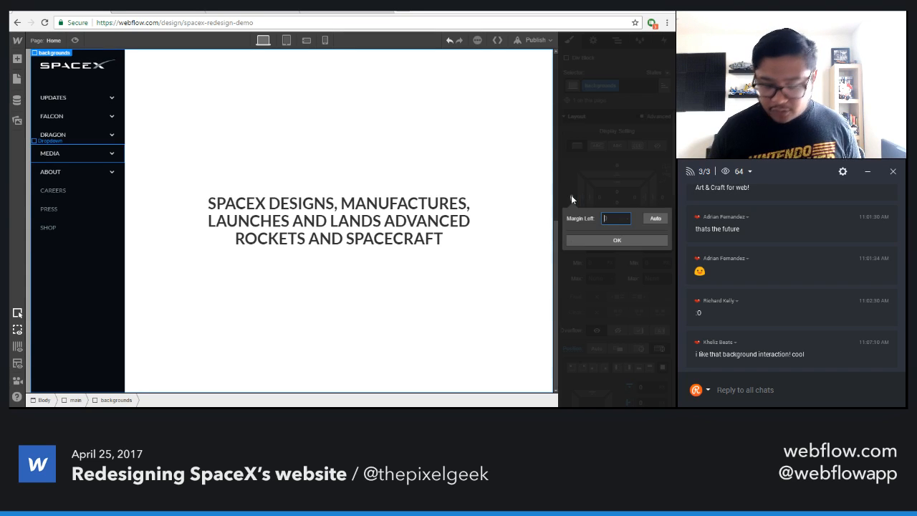
pyautogui.press('Return')
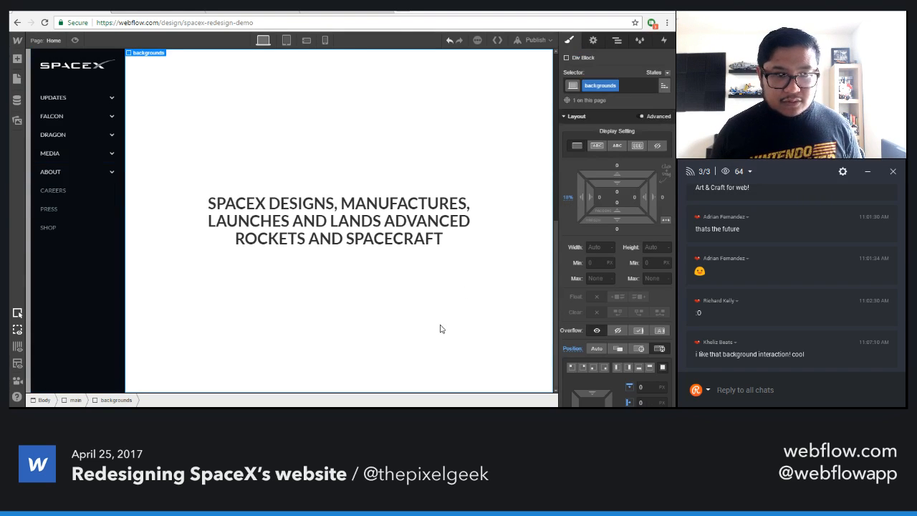
pyautogui.scroll(-5, 599, 336)
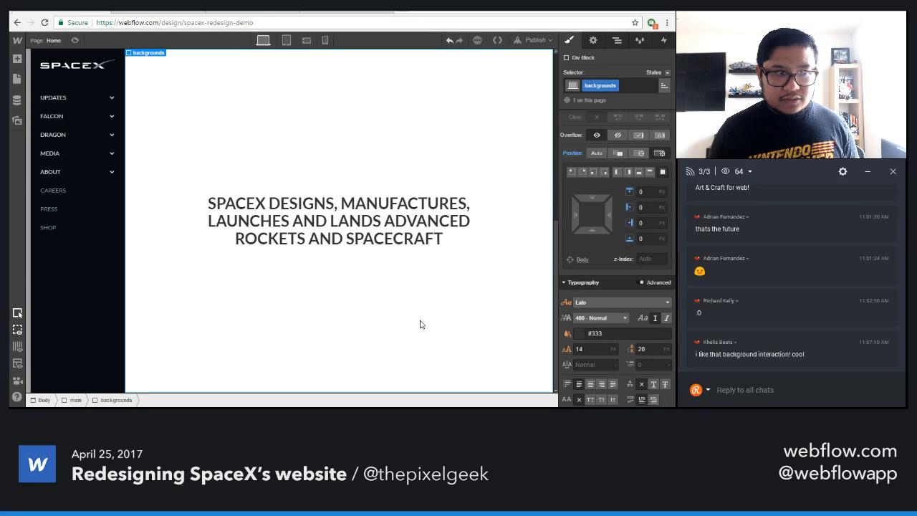
pyautogui.scroll(5, 585, 239)
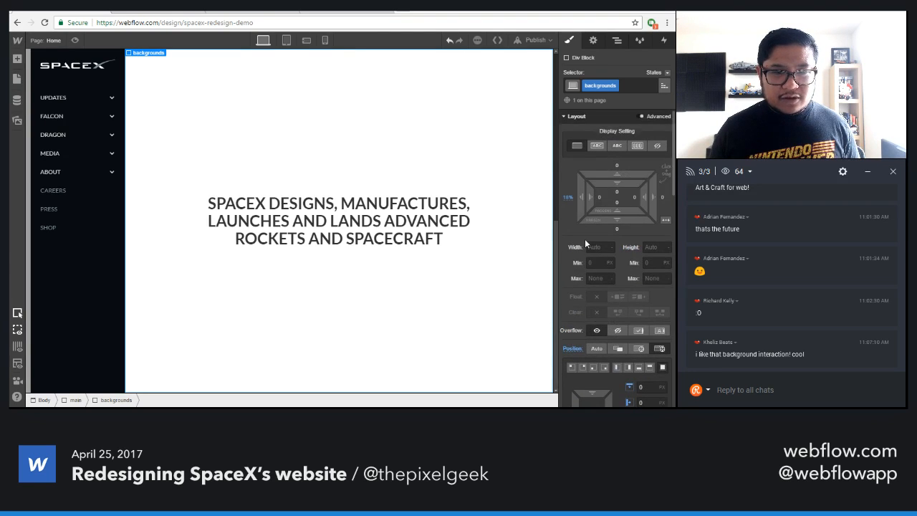
pyautogui.keyDown('alt'); pyautogui.click(567, 197); pyautogui.keyUp('alt')
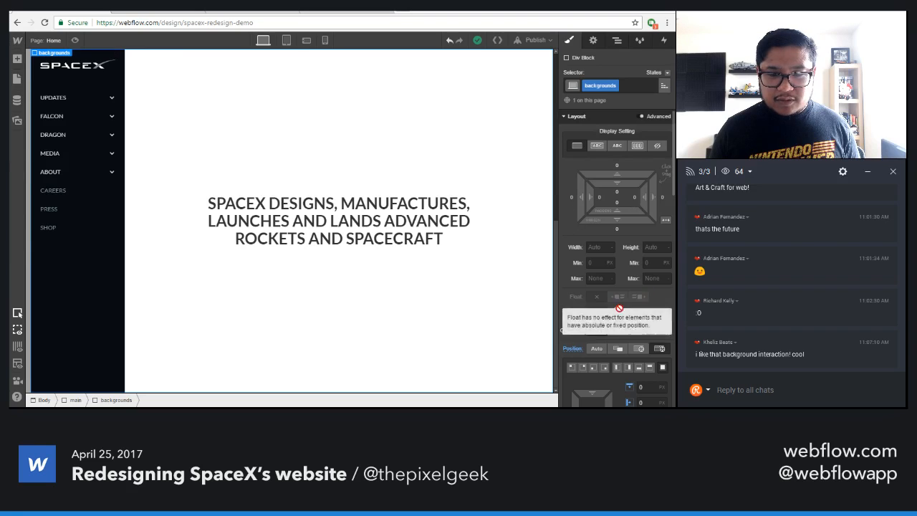
# - Anchor the fixed backgrounds div to the right edge at full height and set its width to 82%
pyautogui.scroll(-3, 652, 287)
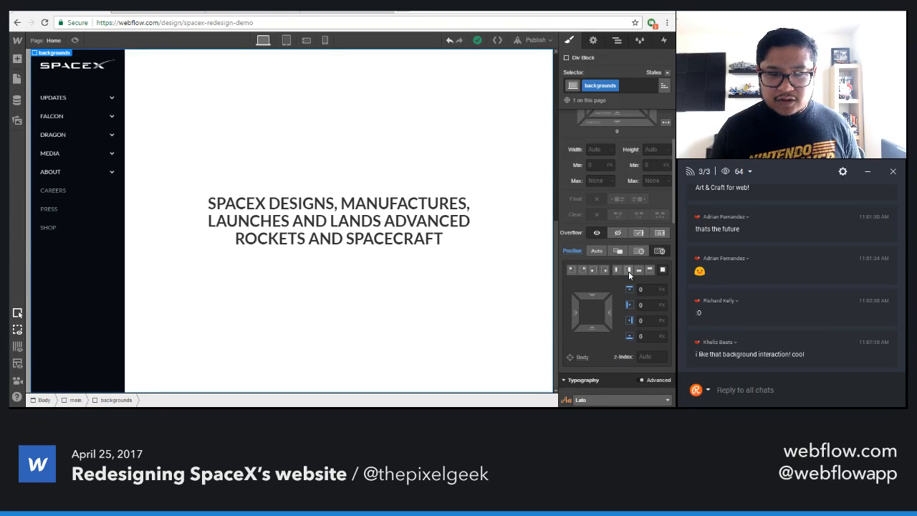
pyautogui.click(628, 270)
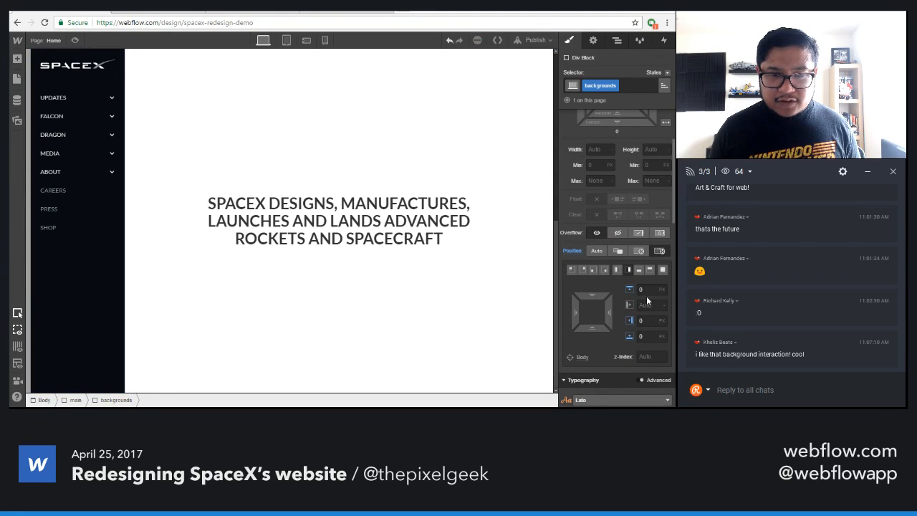
pyautogui.scroll(3, 646, 296)
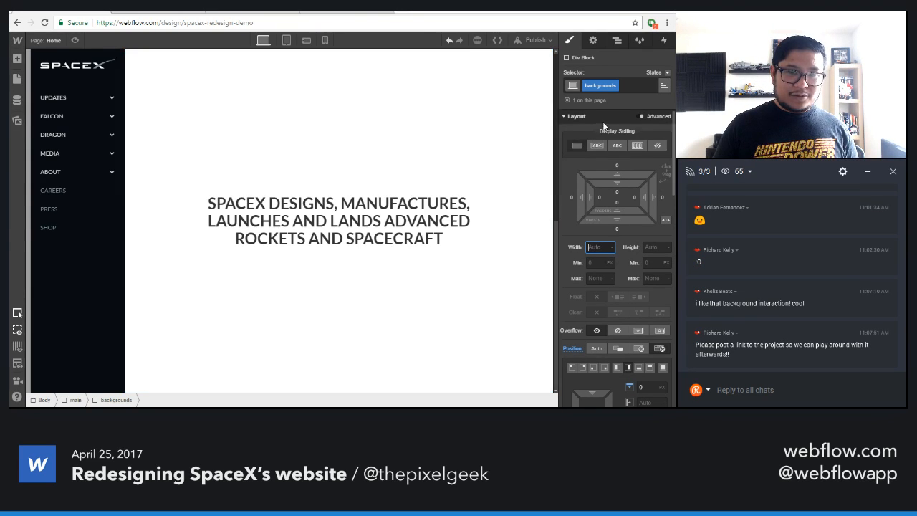
pyautogui.write('82%')
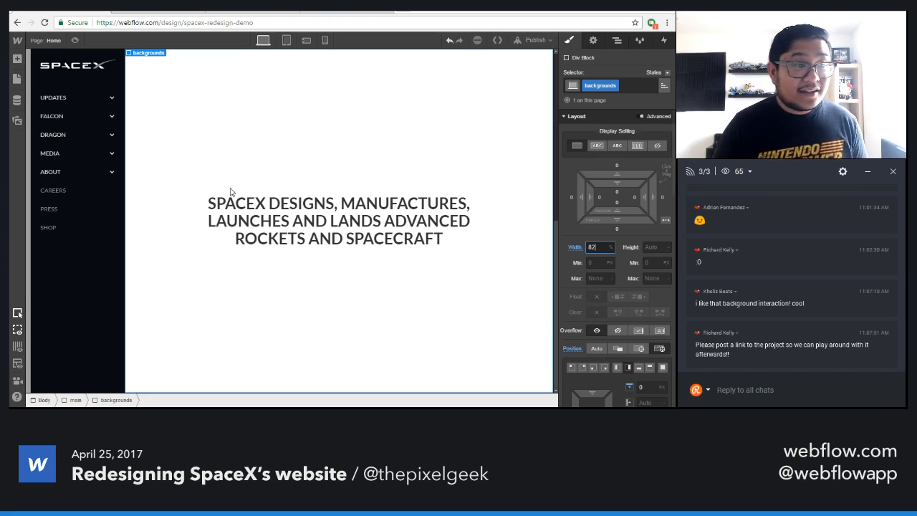
pyautogui.scroll(-5, 607, 330)
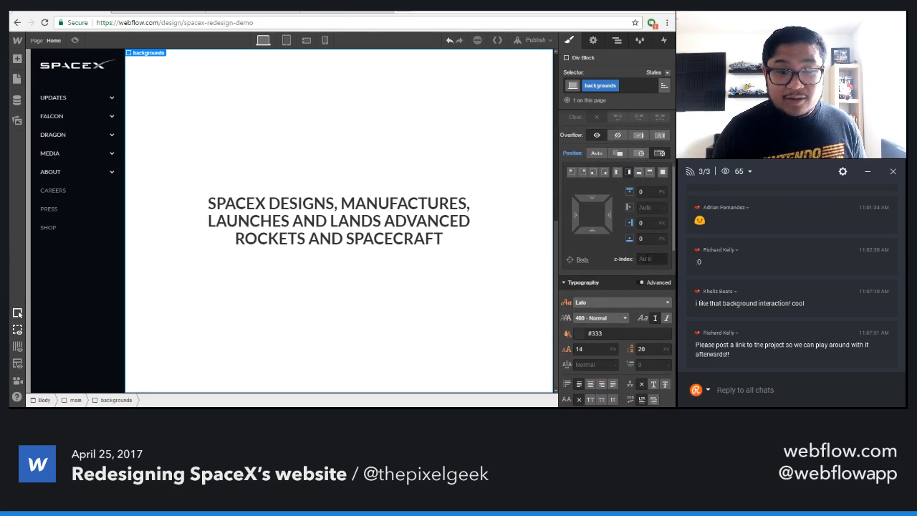
# - Set the backgrounds div's z-index to -1 and paste a copy of the hero background video inside it
pyautogui.click(646, 257)
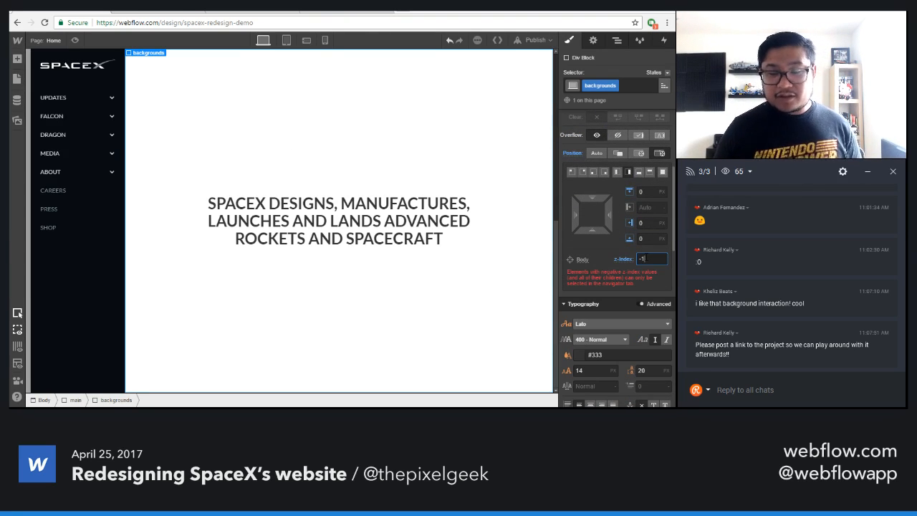
pyautogui.click(616, 40)
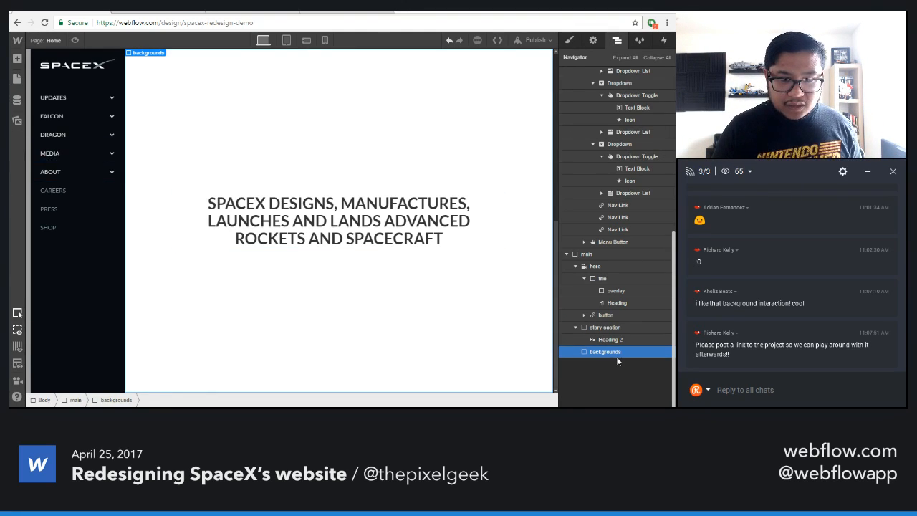
pyautogui.scroll(1, 631, 290)
pyautogui.scroll(5, 631, 291)
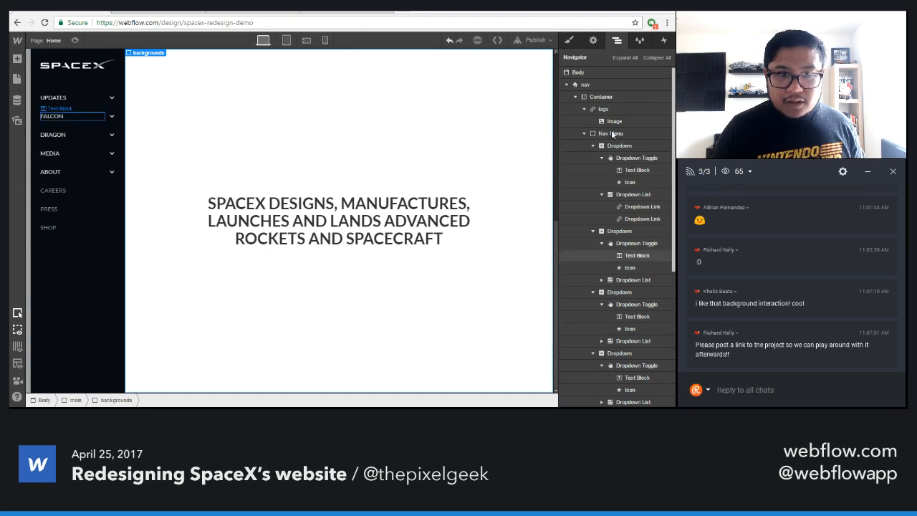
pyautogui.click(566, 85)
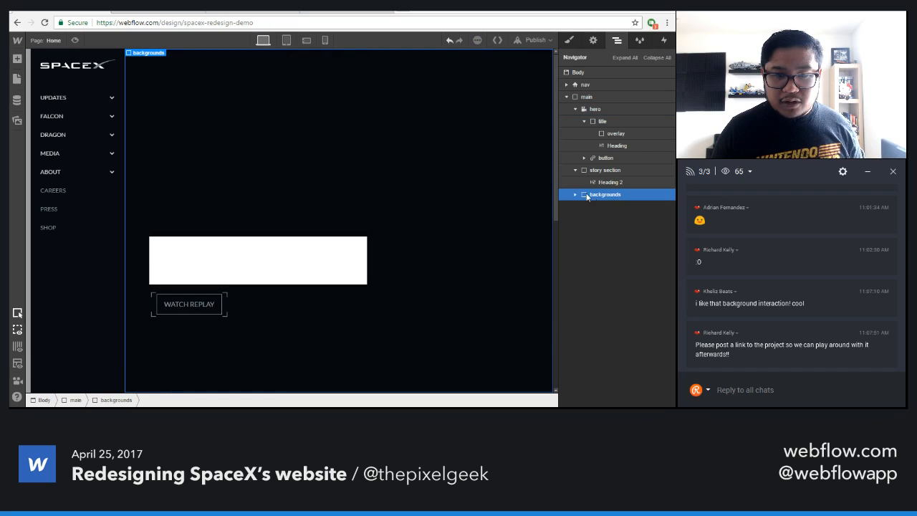
# - Delete the title and the button from the hero copy inside backgrounds
pyautogui.click(575, 194)
pyautogui.click(585, 207)
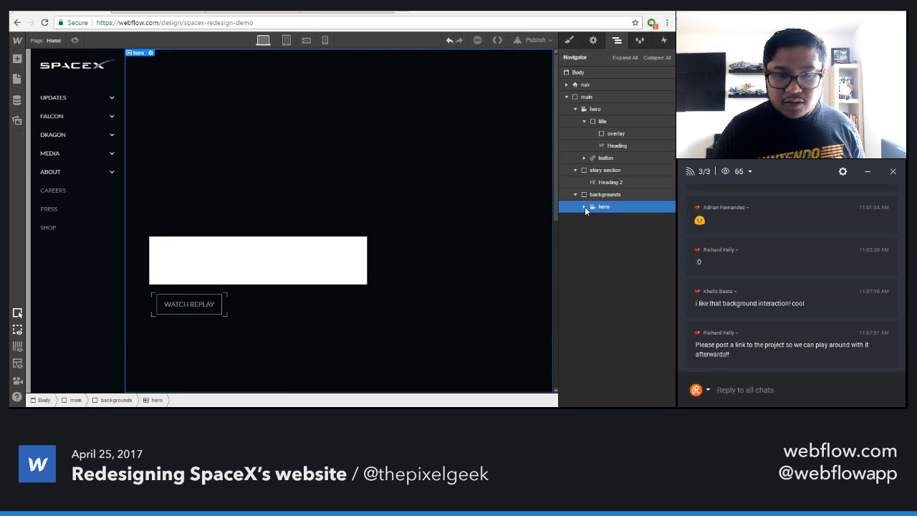
pyautogui.click(585, 207)
pyautogui.click(618, 218)
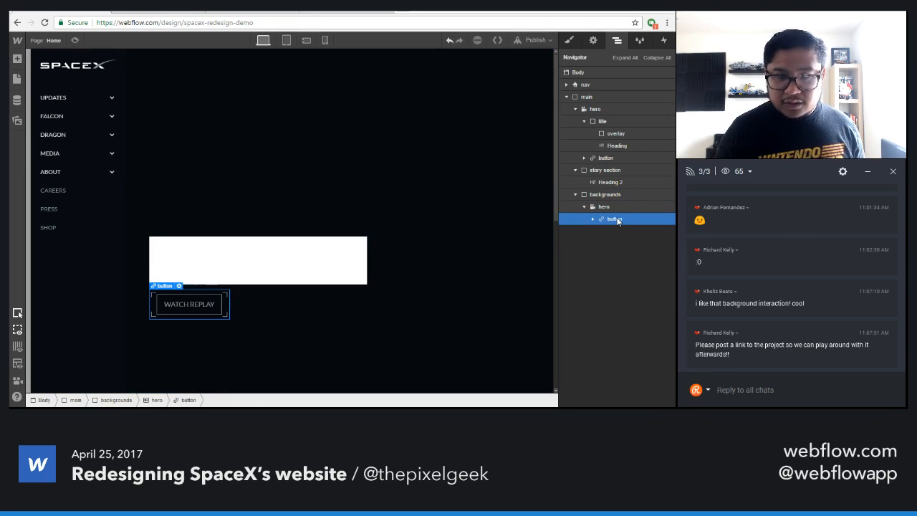
pyautogui.press('Delete')
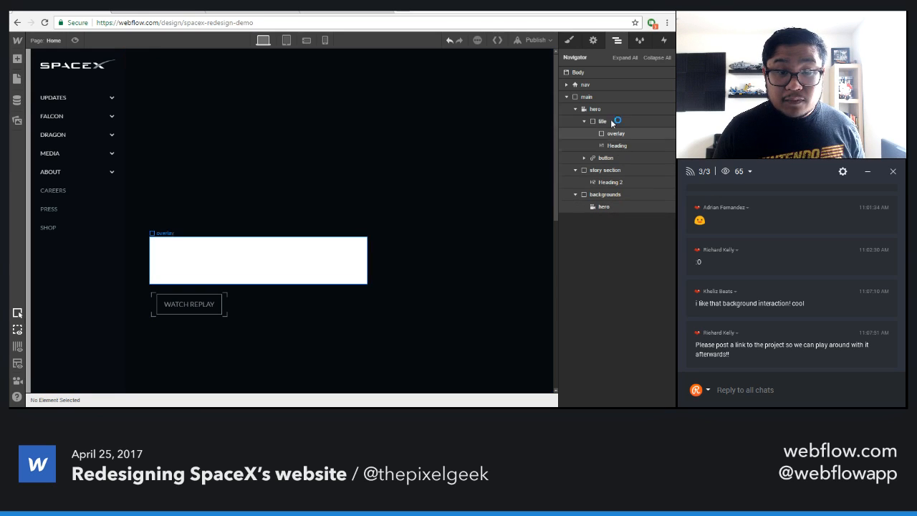
# - Remove the hero class from the copied background video inside backgrounds
pyautogui.click(602, 206)
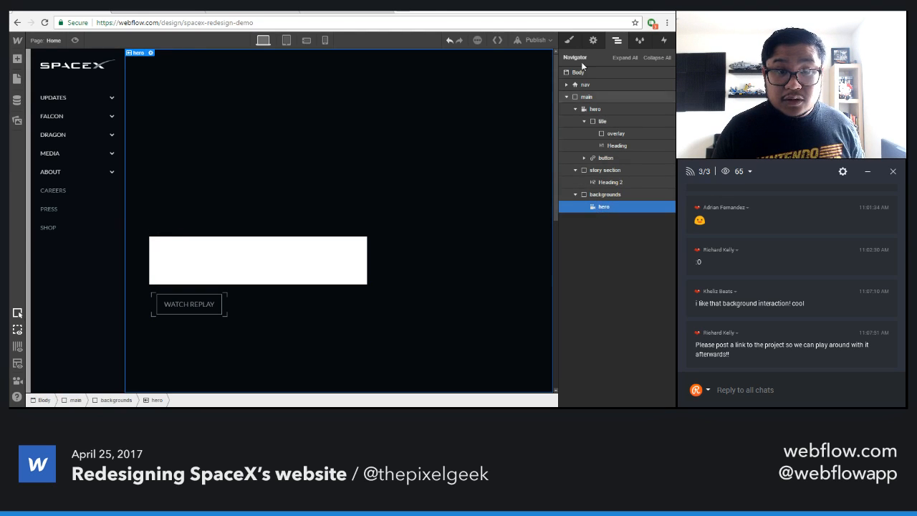
pyautogui.click(568, 40)
pyautogui.click(617, 85)
pyautogui.press('BackSpace')
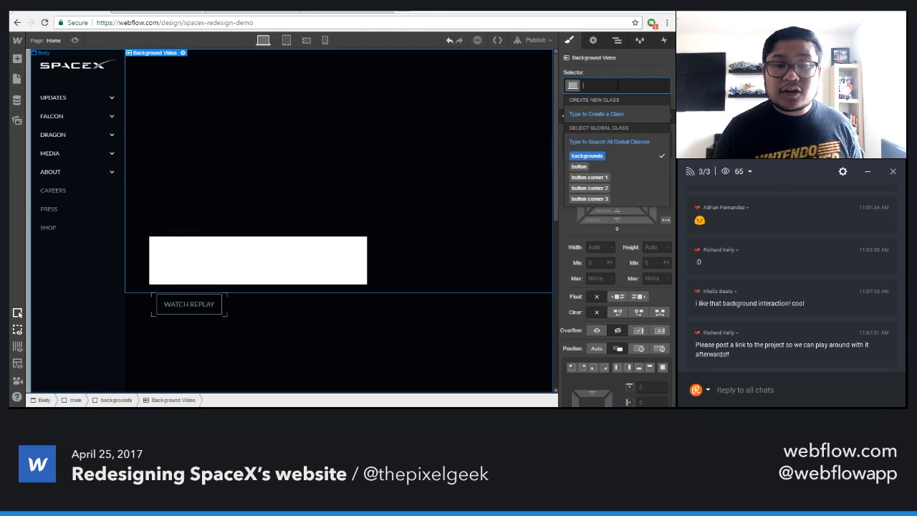
pyautogui.click(635, 69)
pyautogui.click(621, 42)
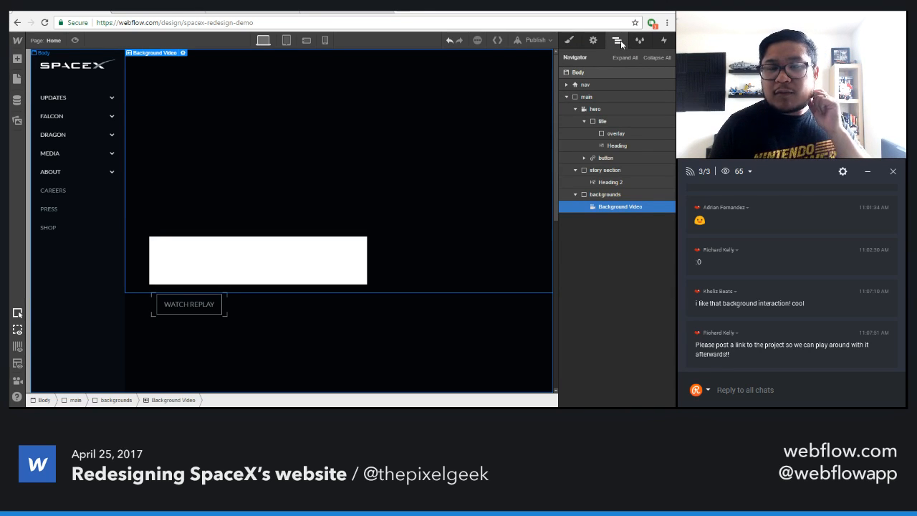
# - Review the background changes between sections 4 and 5 on the bg-interaction.webflow.io demo, and return to the SpaceX project
pyautogui.click(350, 10)
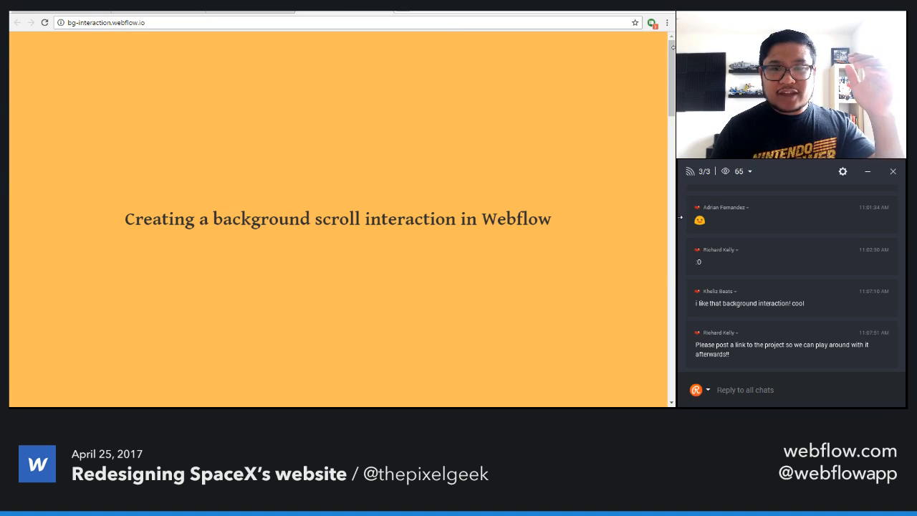
pyautogui.scroll(-15, 541, 66)
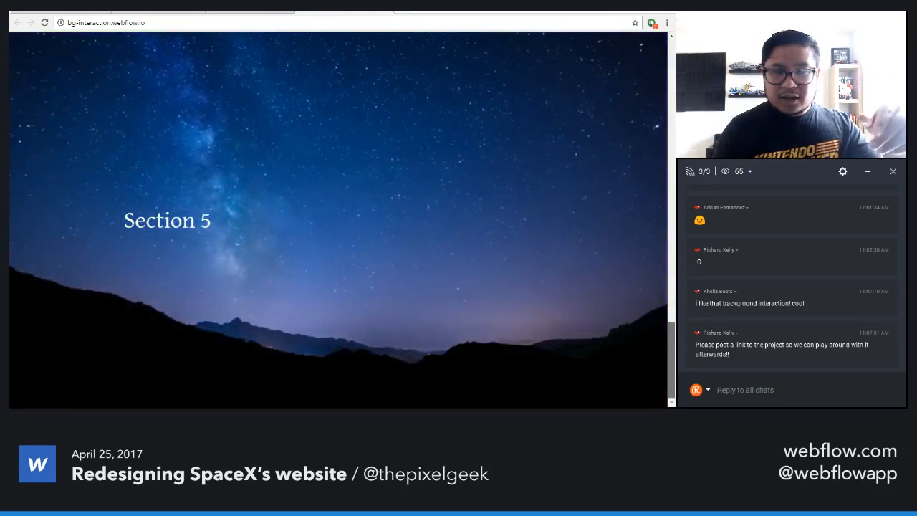
pyautogui.moveTo(671, 334); pyautogui.dragTo(665, 275)
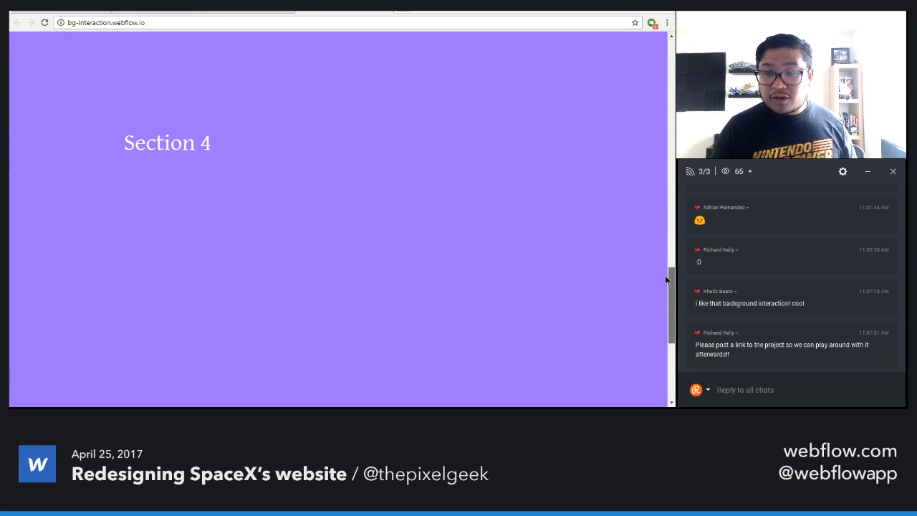
pyautogui.moveTo(665, 275); pyautogui.dragTo(665, 349)
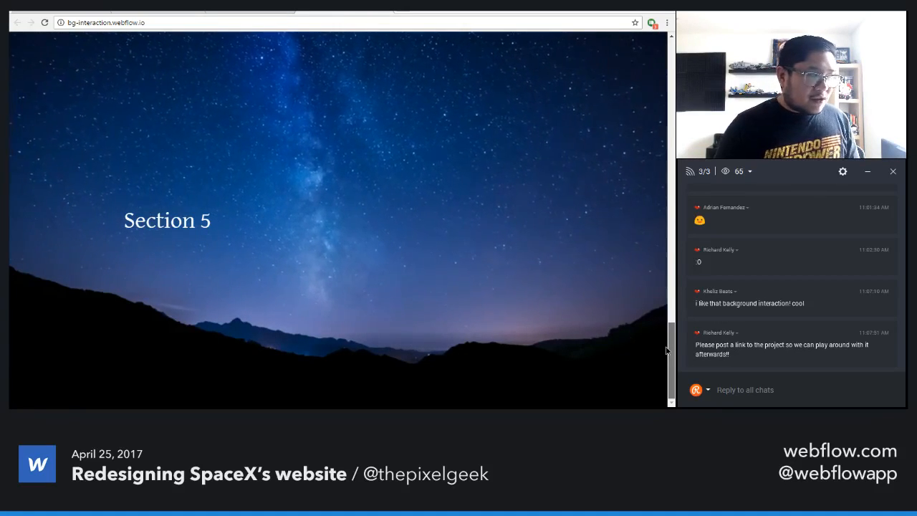
pyautogui.click(85, 10)
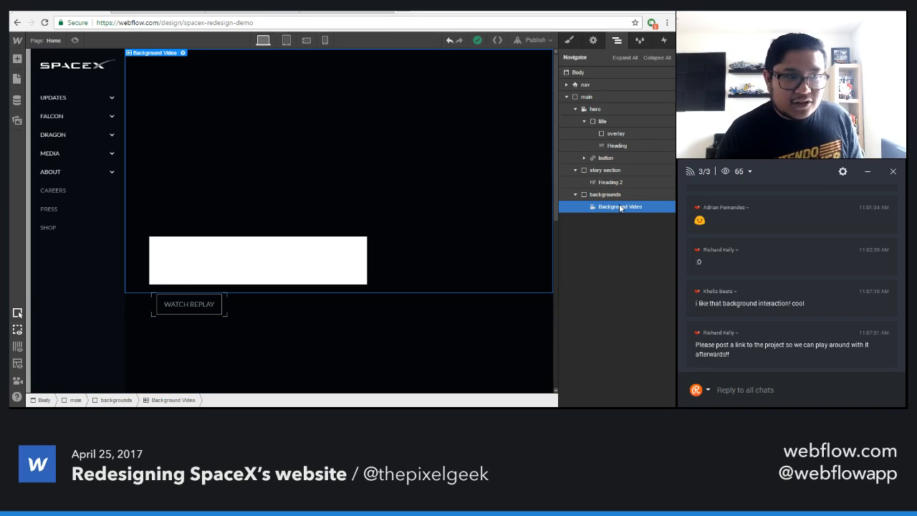
# - Create the class "hero bg" on the background video inside backgrounds
pyautogui.press('s')
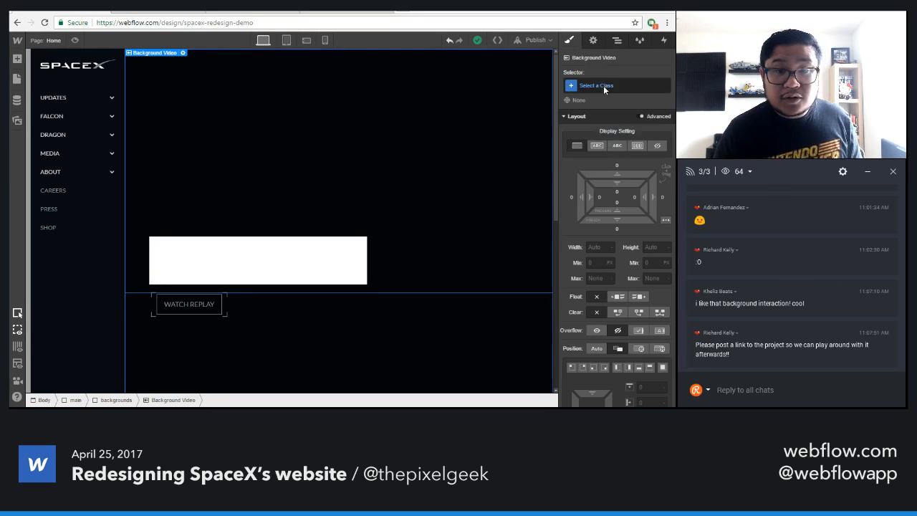
pyautogui.click(604, 85)
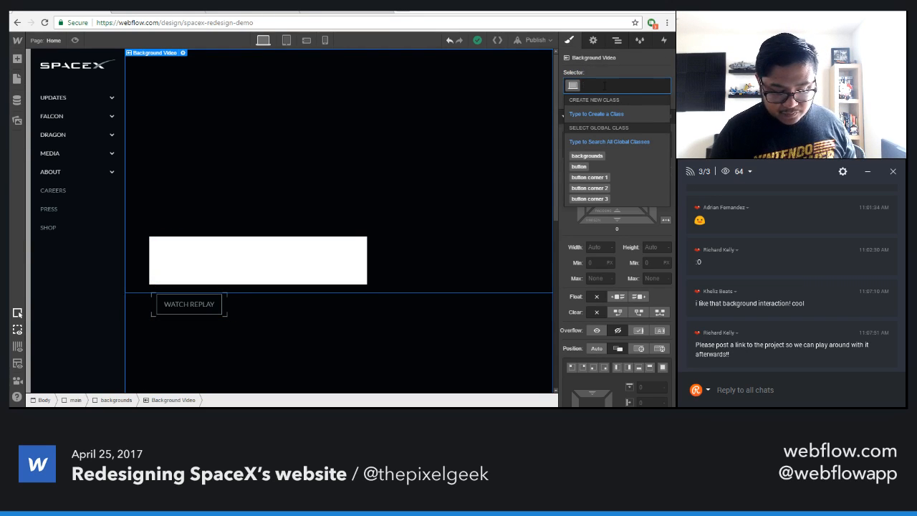
pyautogui.write('hero bg')
pyautogui.press('Return')
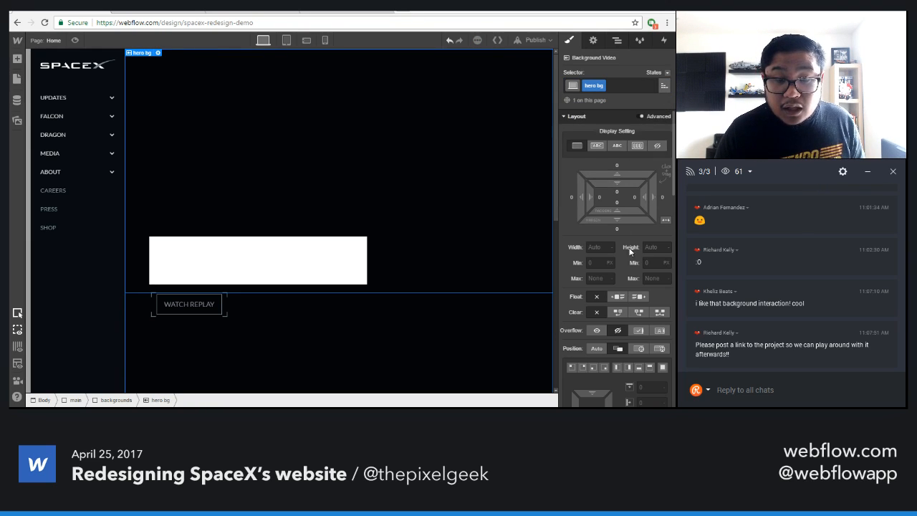
# - Set the hero bg video's width and height to 100%
pyautogui.click(663, 368)
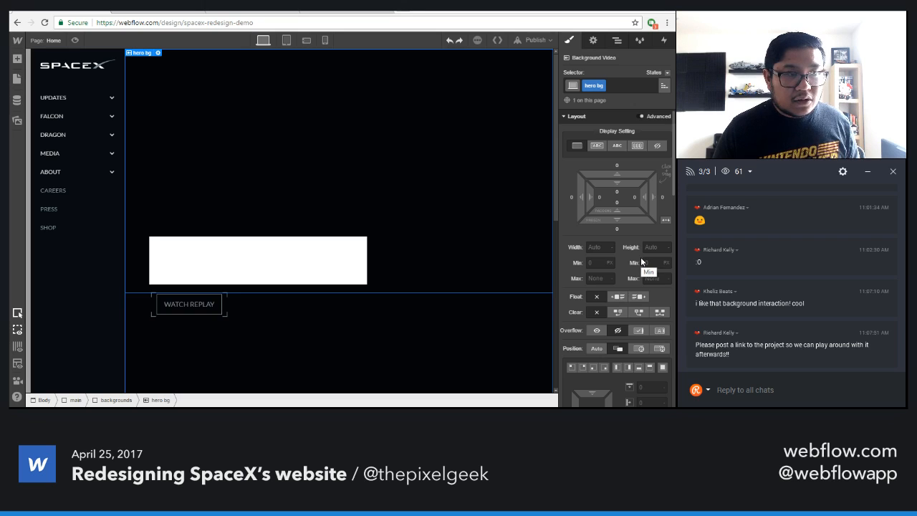
pyautogui.click(599, 246)
pyautogui.write('100%')
pyautogui.press('Tab')
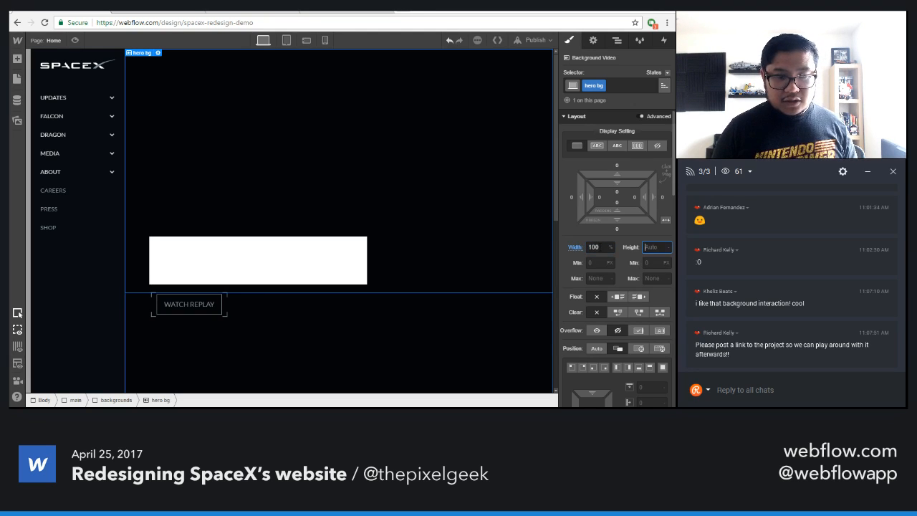
pyautogui.write('100')
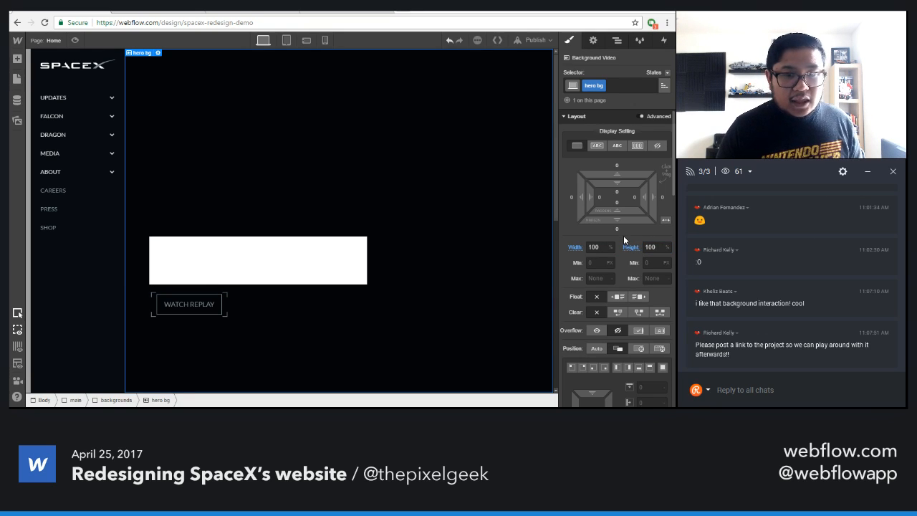
# - Try an opacity of 0% on the hero bg video, and reset that opacity
pyautogui.scroll(-5, 623, 236)
pyautogui.scroll(-10, 623, 237)
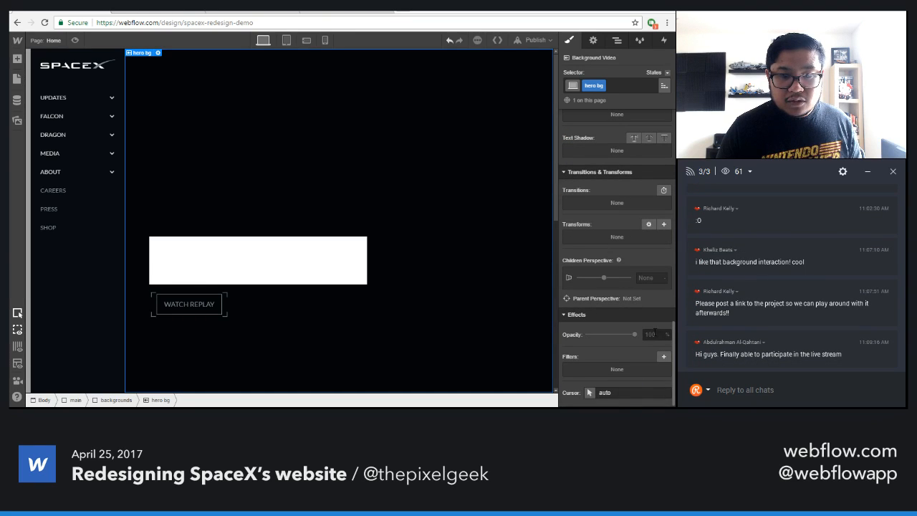
pyautogui.click(654, 334)
pyautogui.write('0')
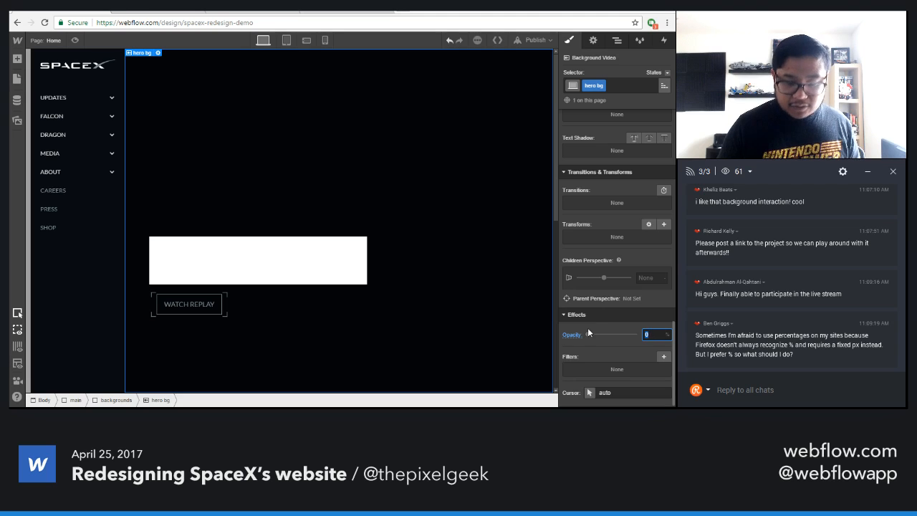
pyautogui.press('BackSpace')
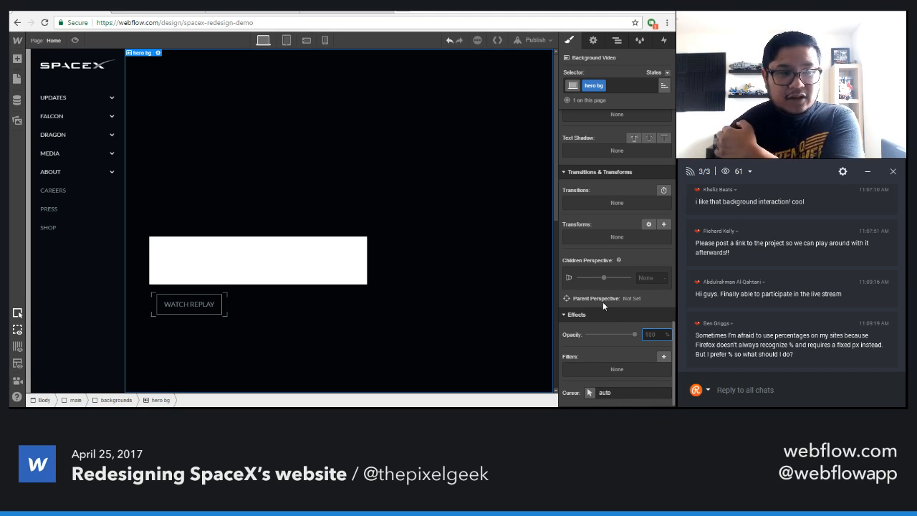
# - Preview the homepage to check the hero section with its background video, and return to editing
pyautogui.click(77, 38)
pyautogui.click(78, 38)
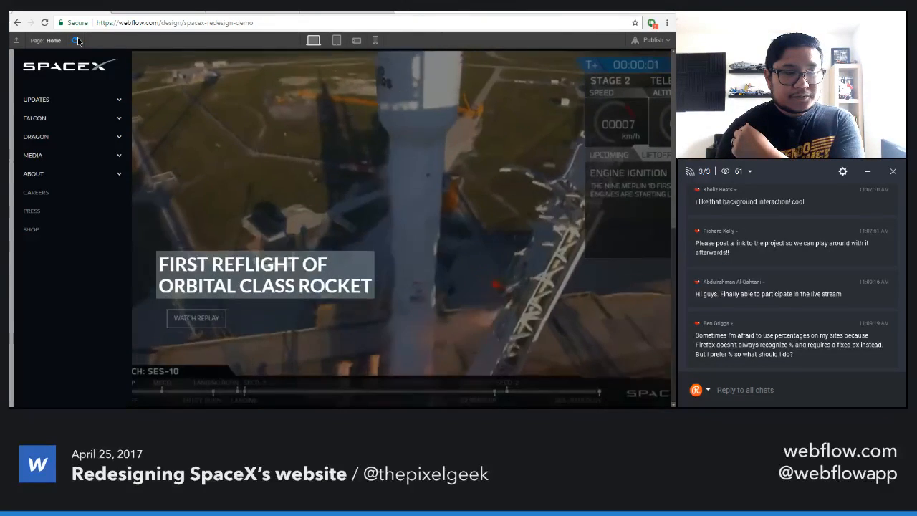
pyautogui.click(77, 40)
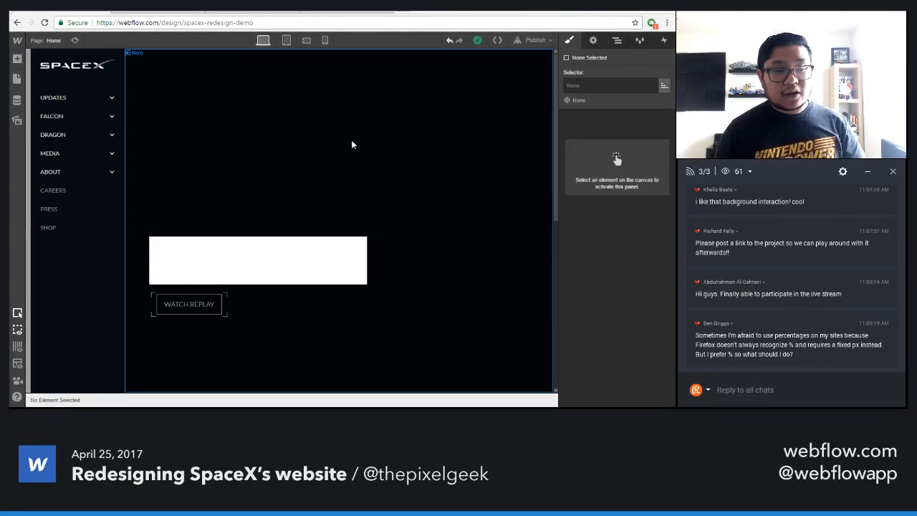
# - Add a div block above the hero in main and move the hero's title and button into it
pyautogui.click(617, 41)
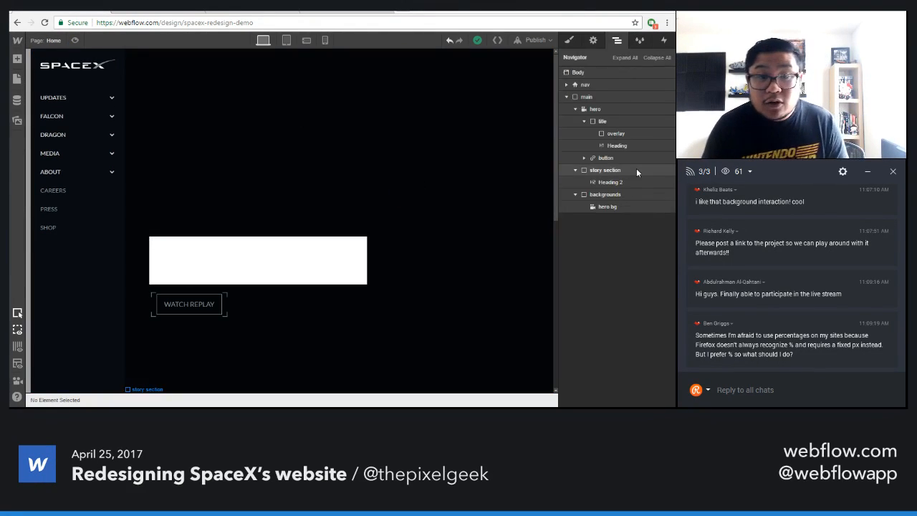
pyautogui.click(599, 111)
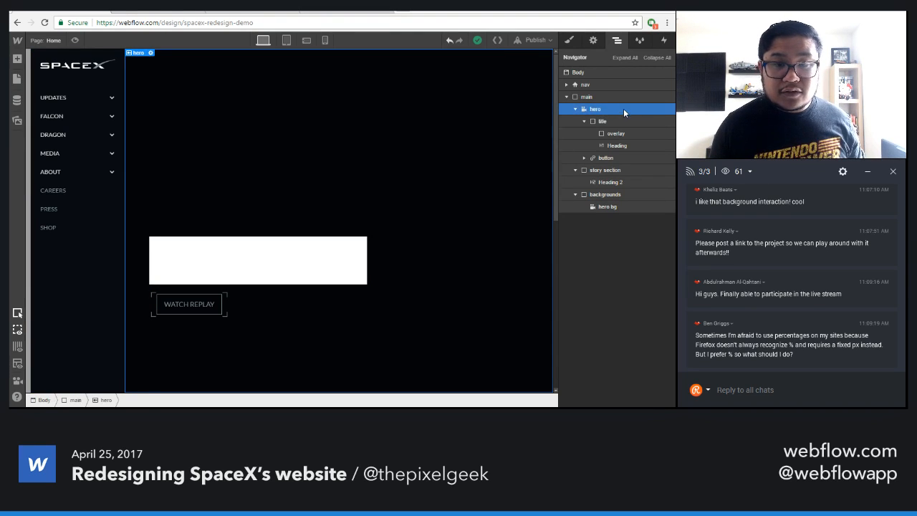
pyautogui.press('a')
pyautogui.moveTo(49, 185); pyautogui.dragTo(551, 167)
pyautogui.moveTo(600, 134); pyautogui.dragTo(599, 114)
pyautogui.click(595, 134)
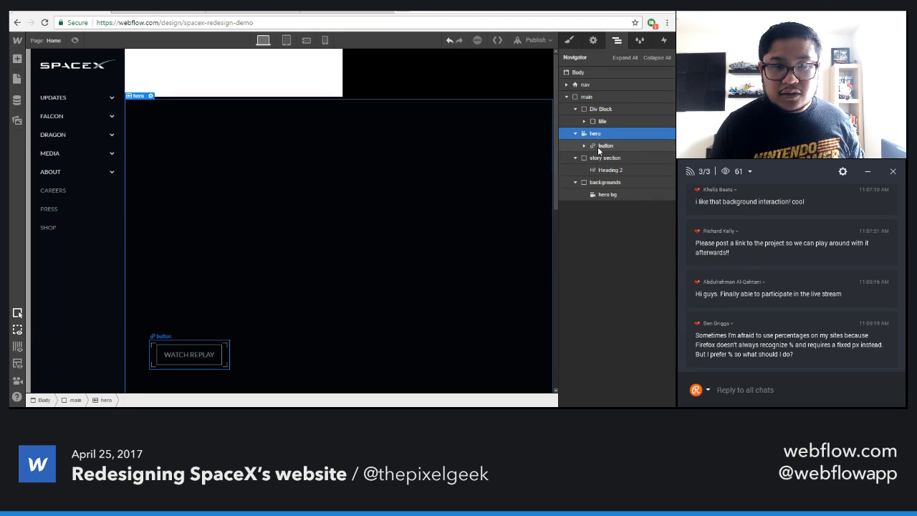
pyautogui.moveTo(597, 146); pyautogui.dragTo(602, 134)
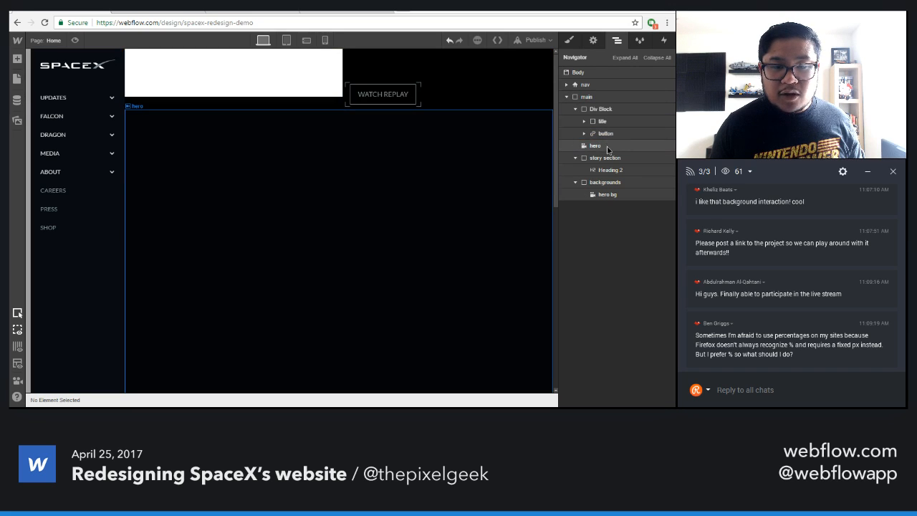
# - Delete the emptied hero background video and give the new div block the existing hero class
pyautogui.click(607, 145)
pyautogui.press('Delete')
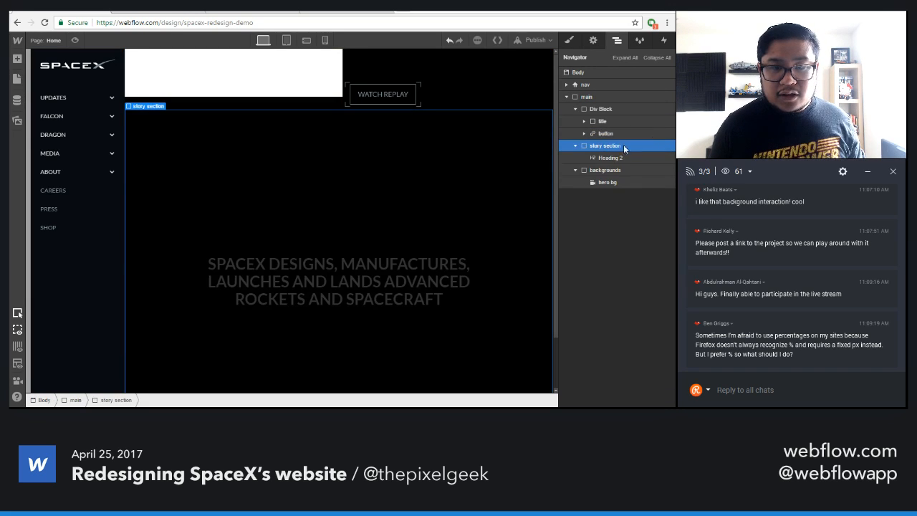
pyautogui.click(602, 111)
pyautogui.click(571, 43)
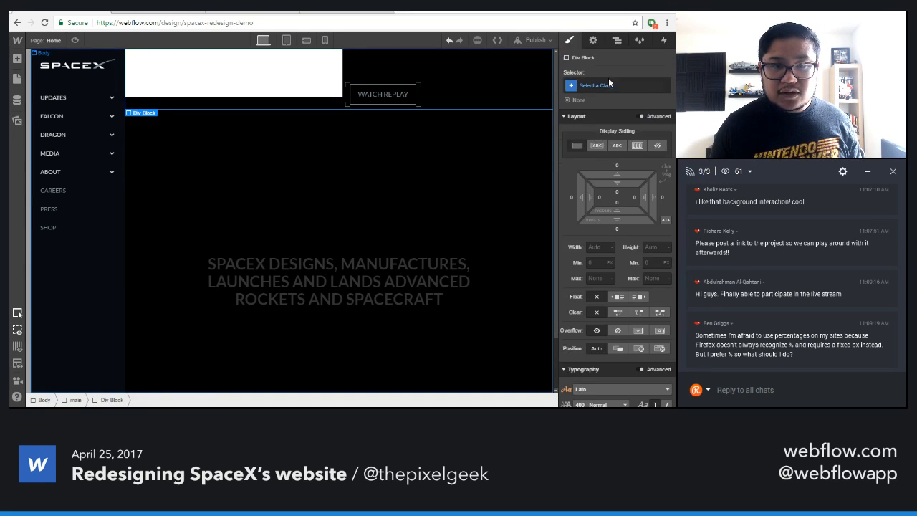
pyautogui.click(607, 86)
pyautogui.write('hero')
pyautogui.press('Return')
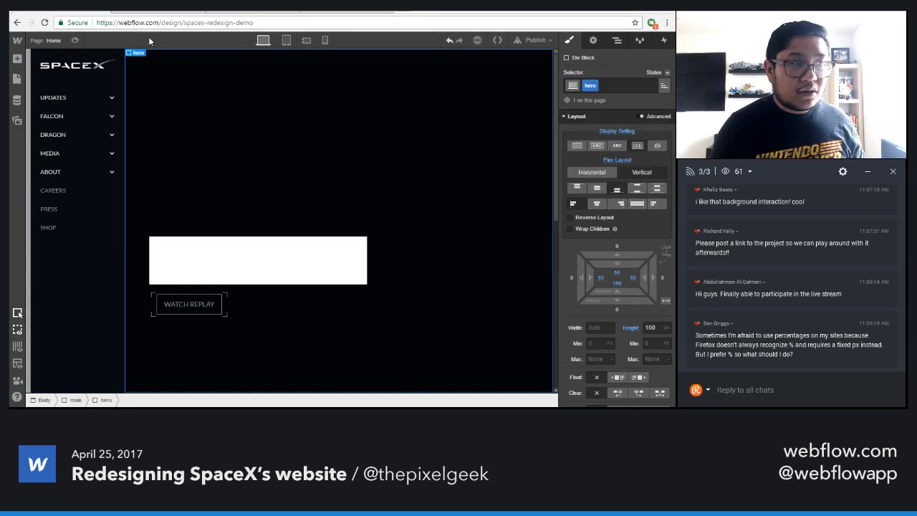
# - Preview the homepage to check the rebuilt hero over the fixed background video
pyautogui.click(75, 41)
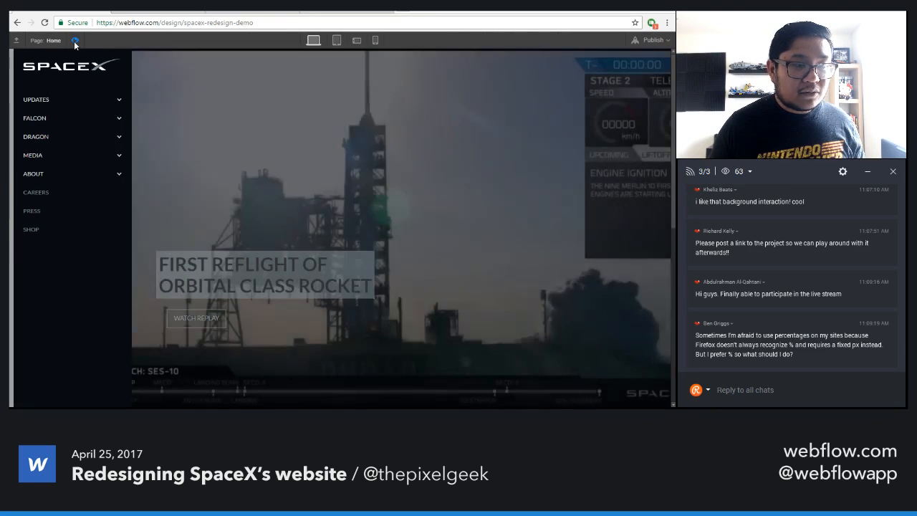
pyautogui.click(75, 41)
pyautogui.click(75, 41)
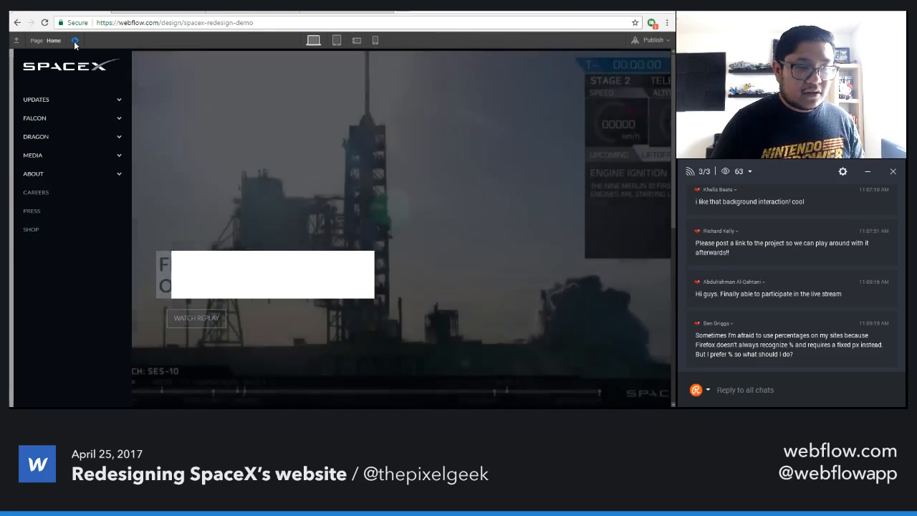
# - Set the hero title block's text color to white and preview the homepage to check it
pyautogui.click(76, 41)
pyautogui.click(283, 111)
pyautogui.scroll(-5, 603, 319)
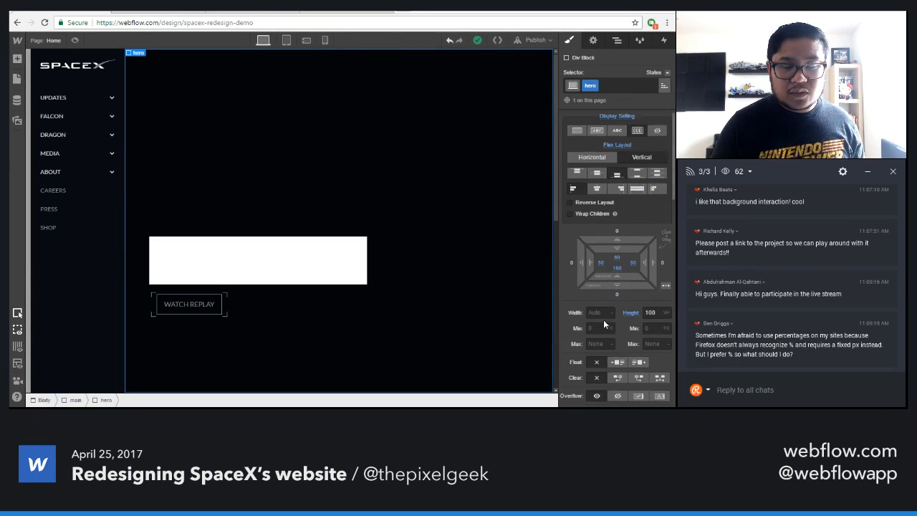
pyautogui.click(319, 262)
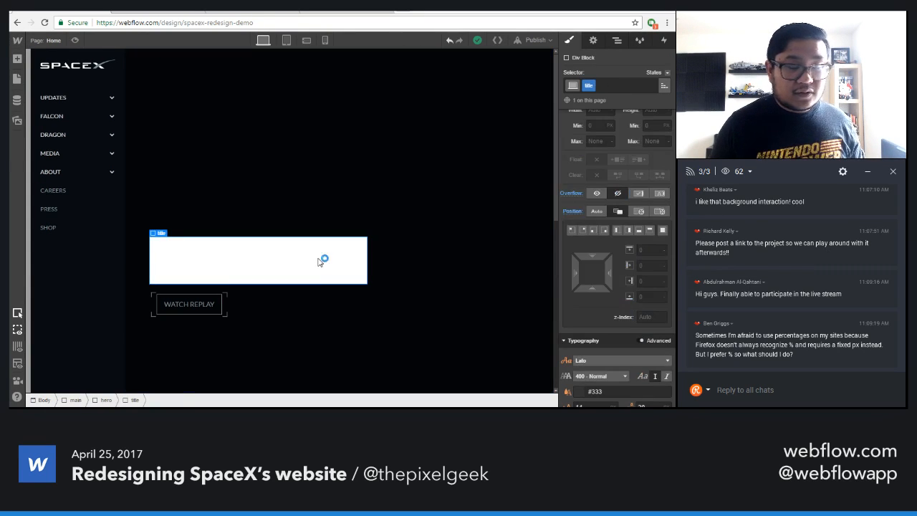
pyautogui.scroll(-3, 605, 310)
pyautogui.click(596, 294)
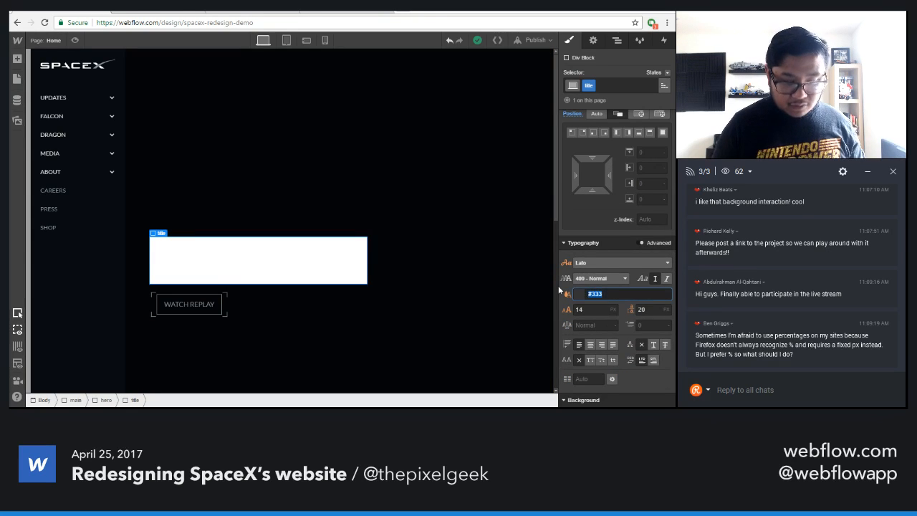
pyautogui.write('white')
pyautogui.click(75, 40)
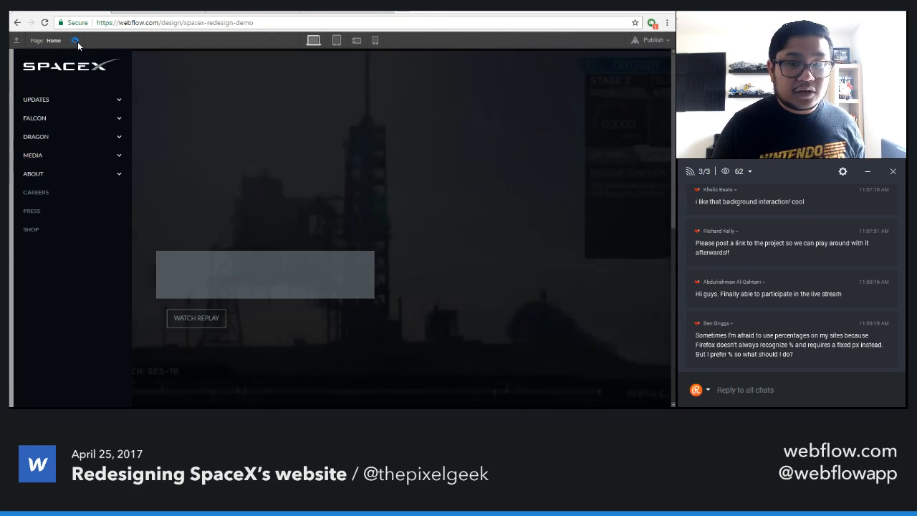
pyautogui.click(77, 41)
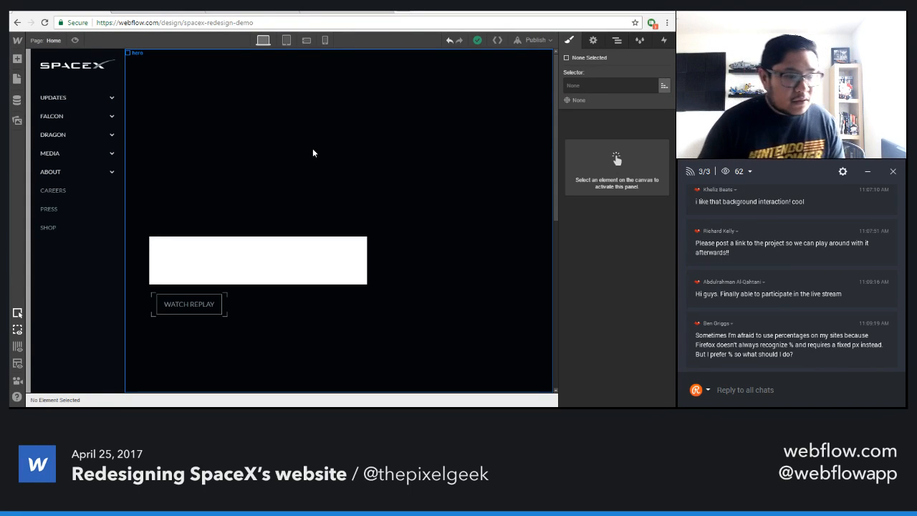
# - Add a div block inside backgrounds, directly below the hero bg video
pyautogui.scroll(-3, 287, 229)
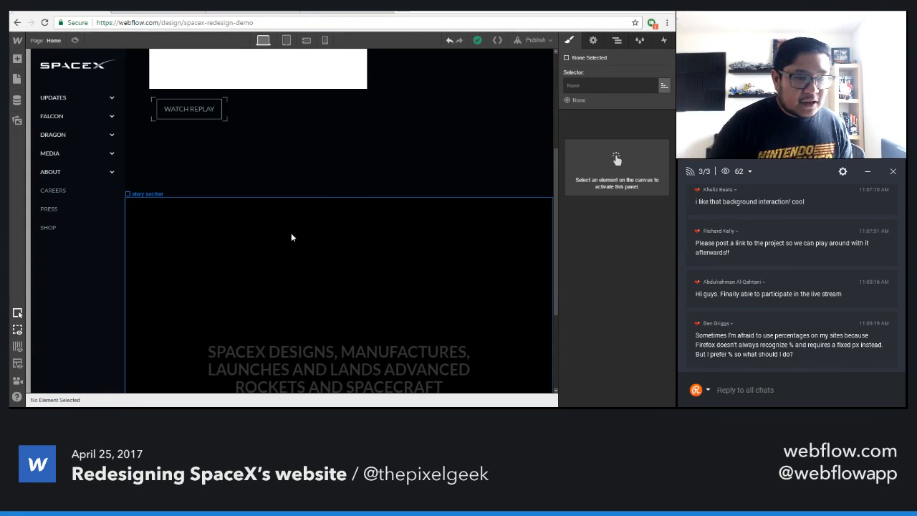
pyautogui.click(342, 250)
pyautogui.click(617, 40)
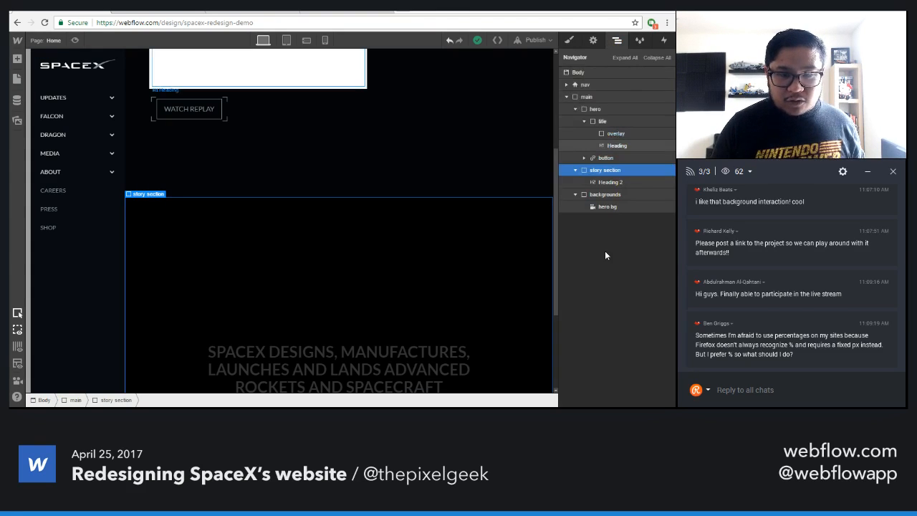
pyautogui.click(608, 207)
pyautogui.press('a')
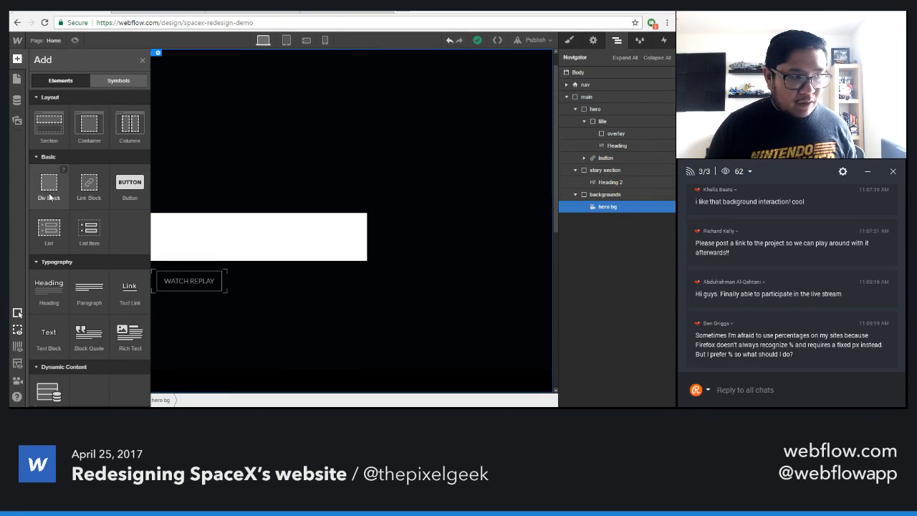
pyautogui.moveTo(49, 182); pyautogui.dragTo(621, 223)
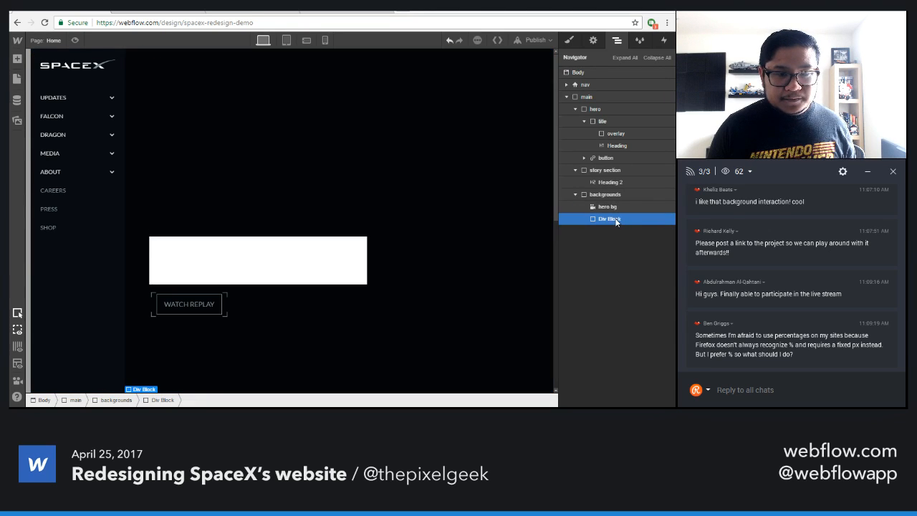
# - Give the new div block in backgrounds the class "row 2 bg"
pyautogui.press('s')
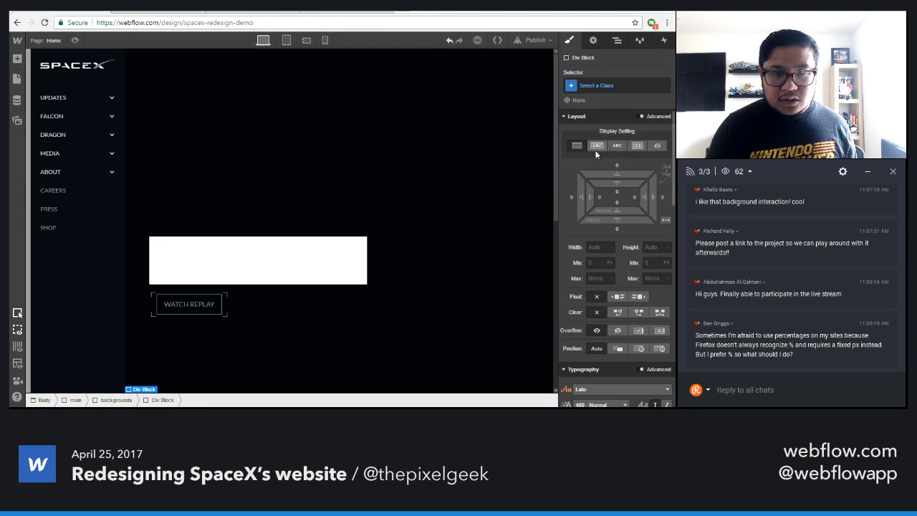
pyautogui.click(602, 85)
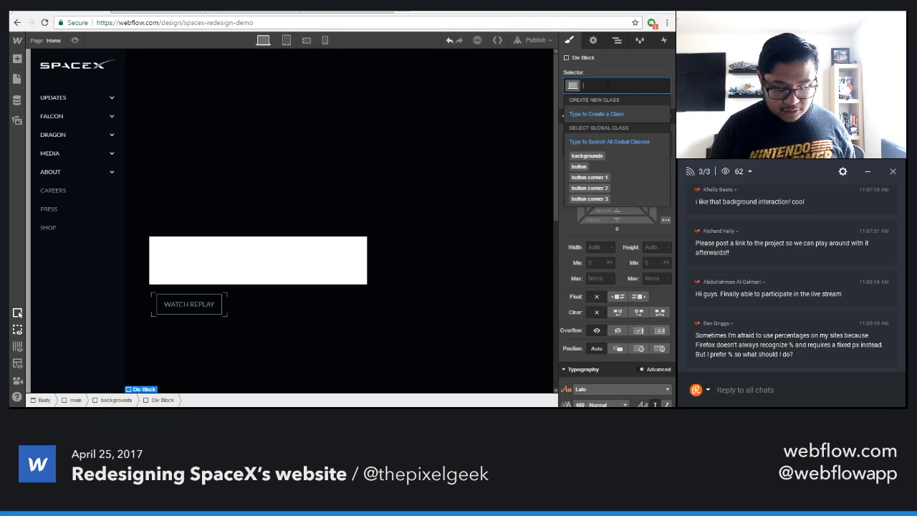
pyautogui.write('rwo')
pyautogui.press('BackSpace')
pyautogui.press('BackSpace')
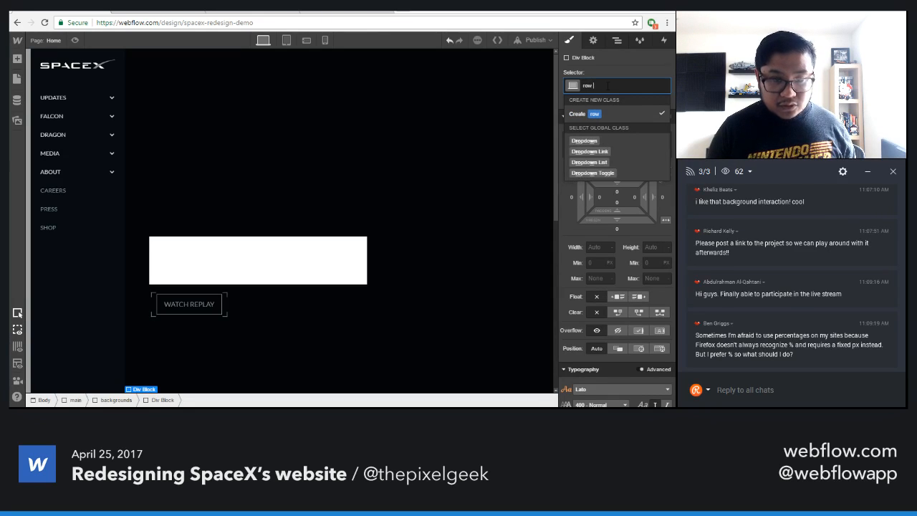
pyautogui.write('ow 2 bg')
pyautogui.press('Return')
# - Set the width and height of the row 2 bg block to 100%
pyautogui.scroll(-3, 609, 286)
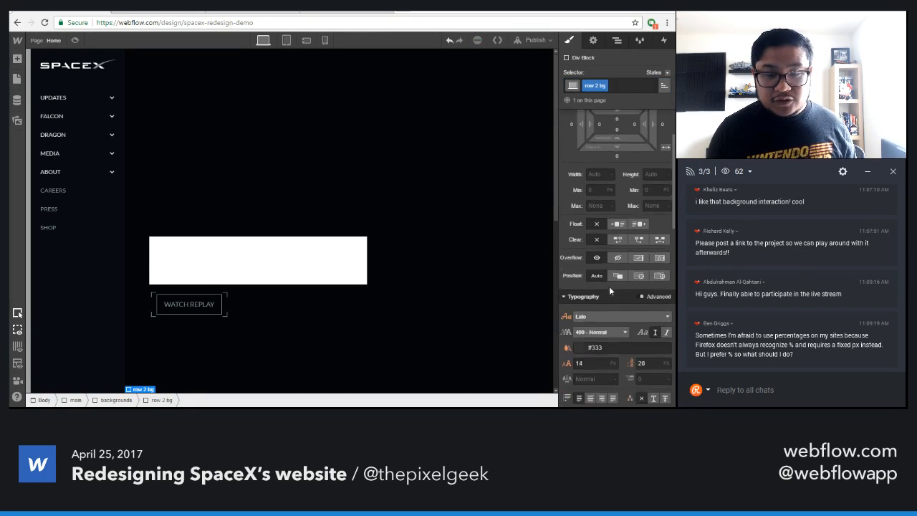
pyautogui.click(602, 150)
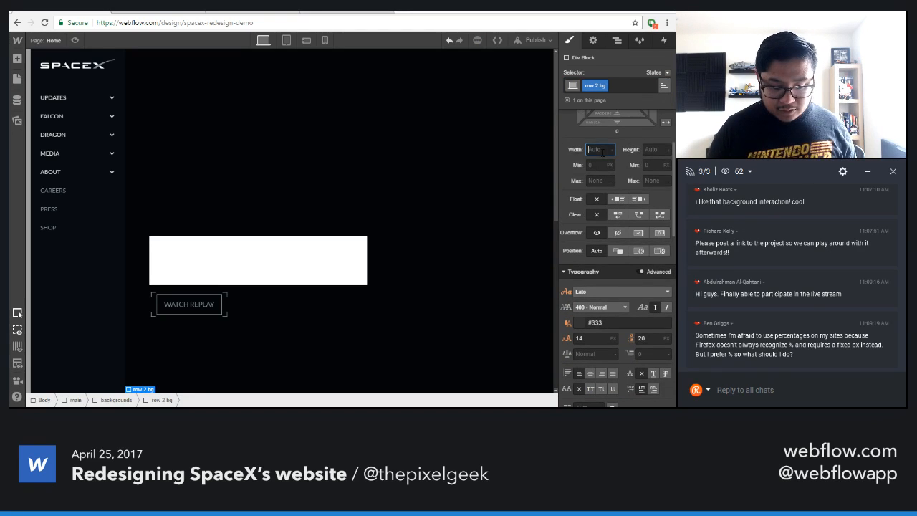
pyautogui.press('Tab')
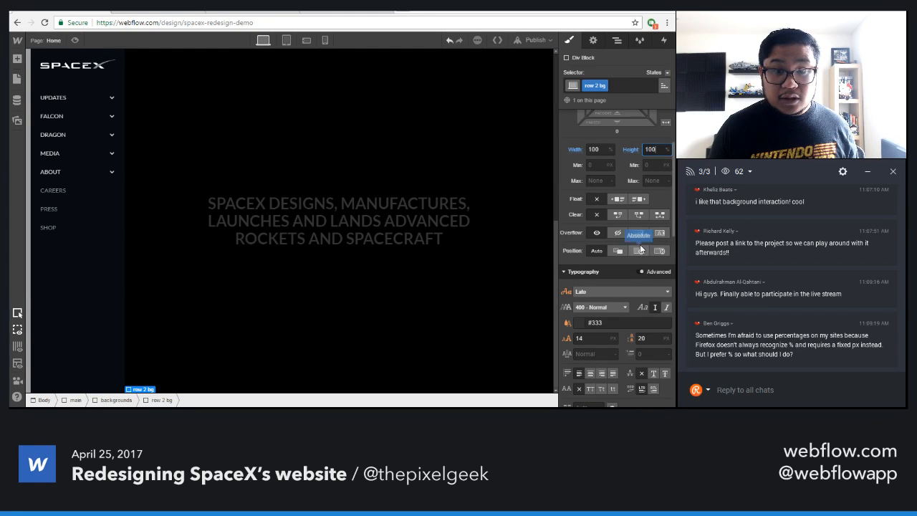
# - Change the hero bg video's position to fixed with the Full preset
pyautogui.click(617, 40)
pyautogui.click(608, 207)
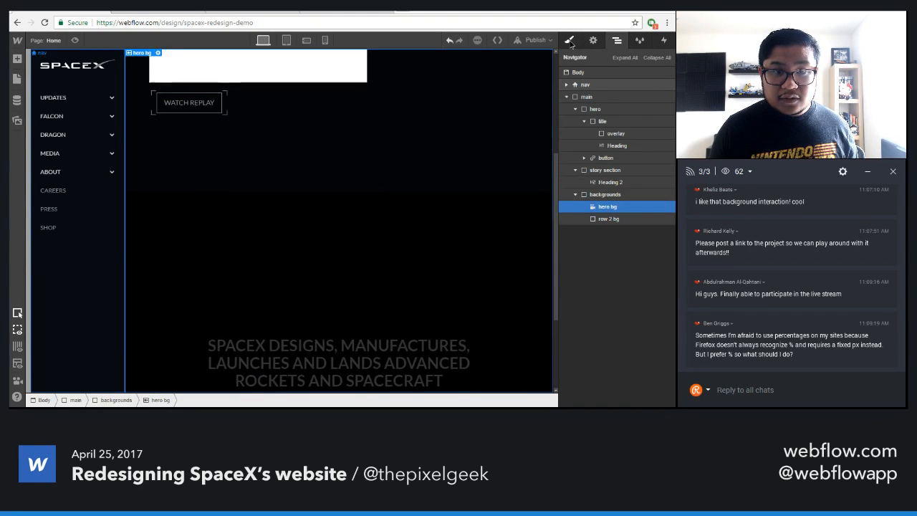
pyautogui.click(569, 41)
pyautogui.scroll(-5, 607, 342)
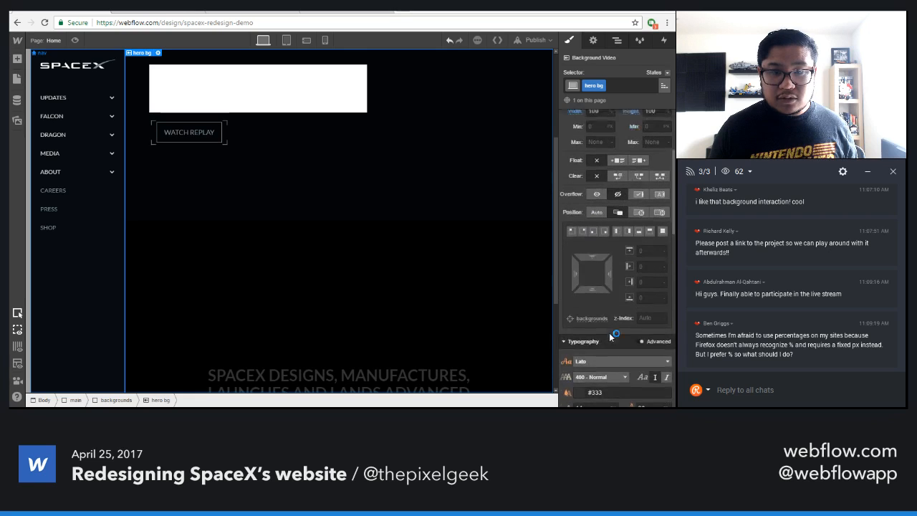
pyautogui.scroll(1, 611, 336)
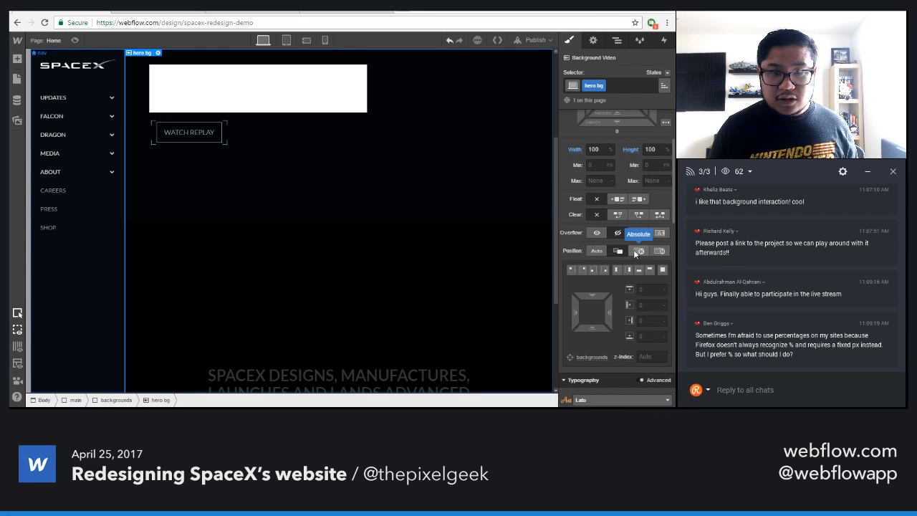
pyautogui.click(660, 251)
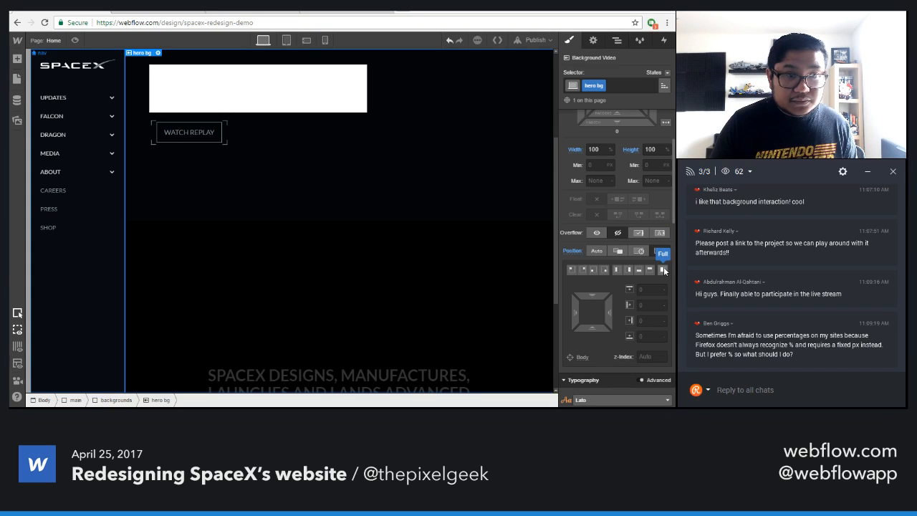
pyautogui.click(663, 270)
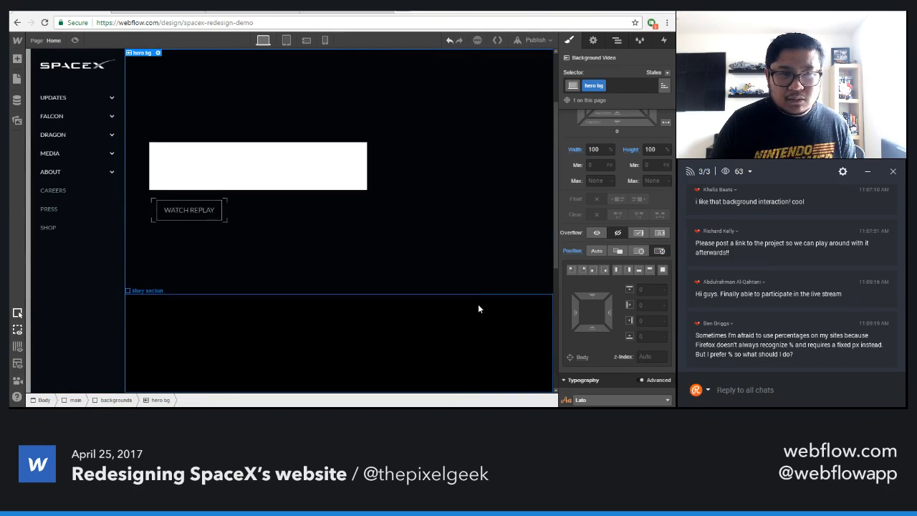
# - Set a z-index on the hero bg video
pyautogui.click(617, 41)
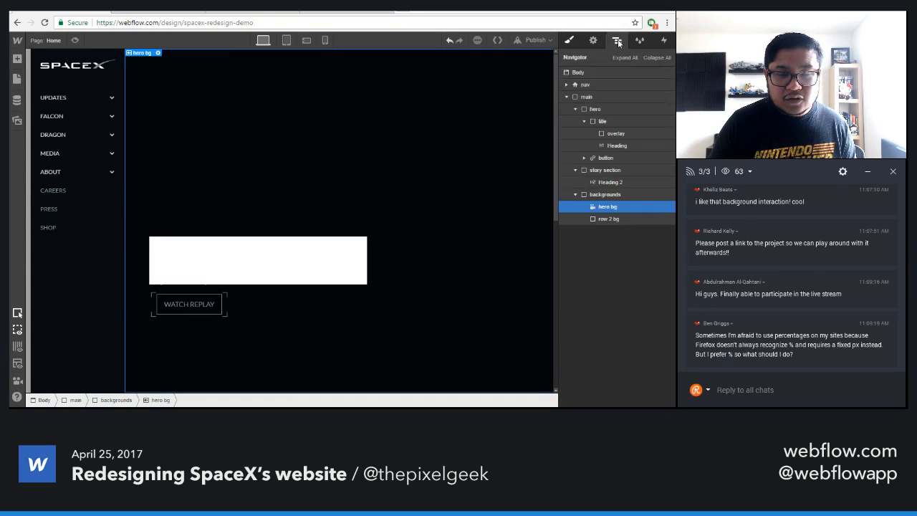
pyautogui.click(570, 41)
pyautogui.scroll(-2, 640, 324)
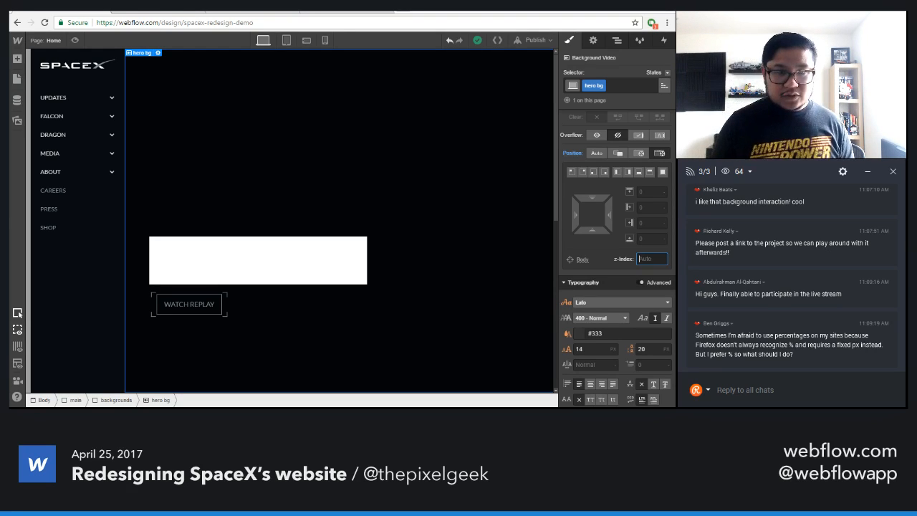
pyautogui.click(615, 41)
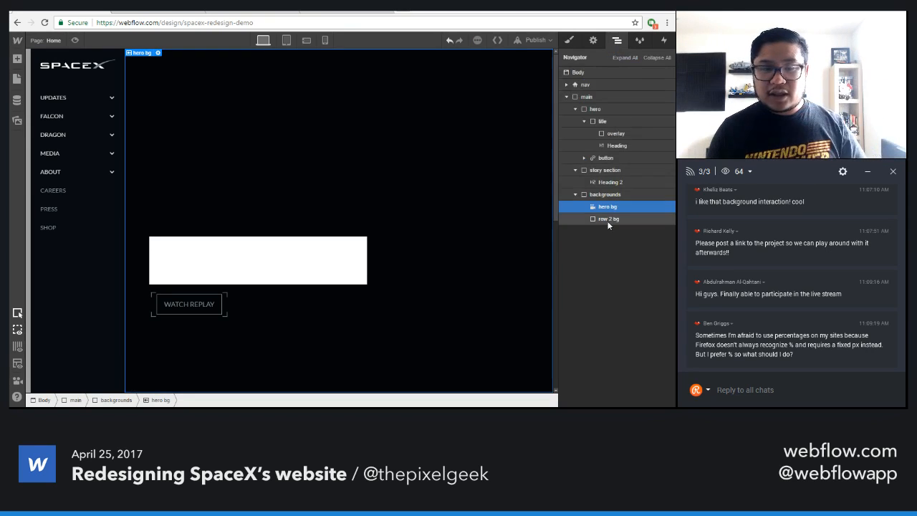
# - Give the row 2 bg block a fixed, full position with a z-index of 4
pyautogui.click(609, 218)
pyautogui.press('s')
pyautogui.scroll(-2, 662, 301)
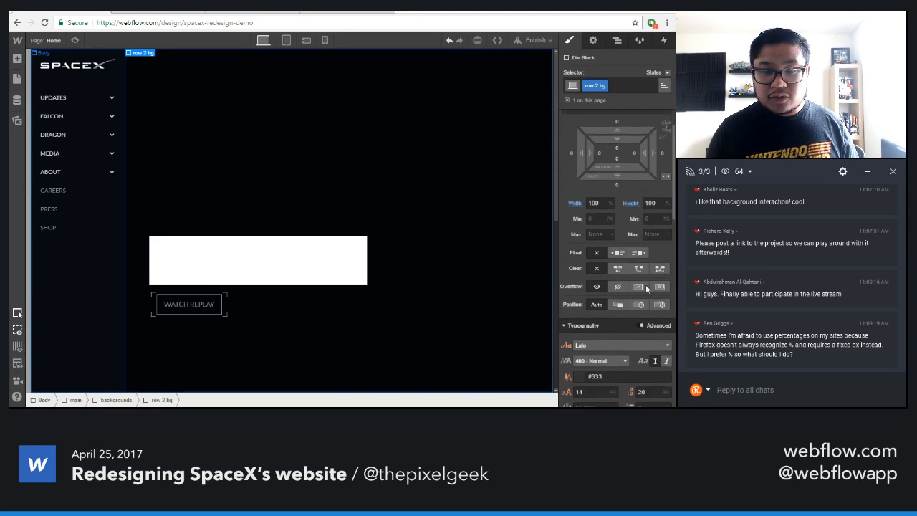
pyautogui.click(660, 299)
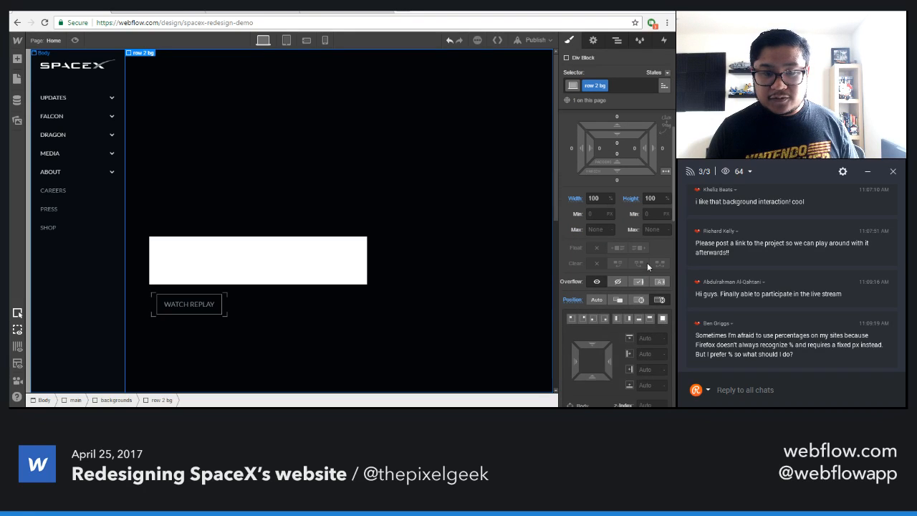
pyautogui.scroll(-2, 631, 315)
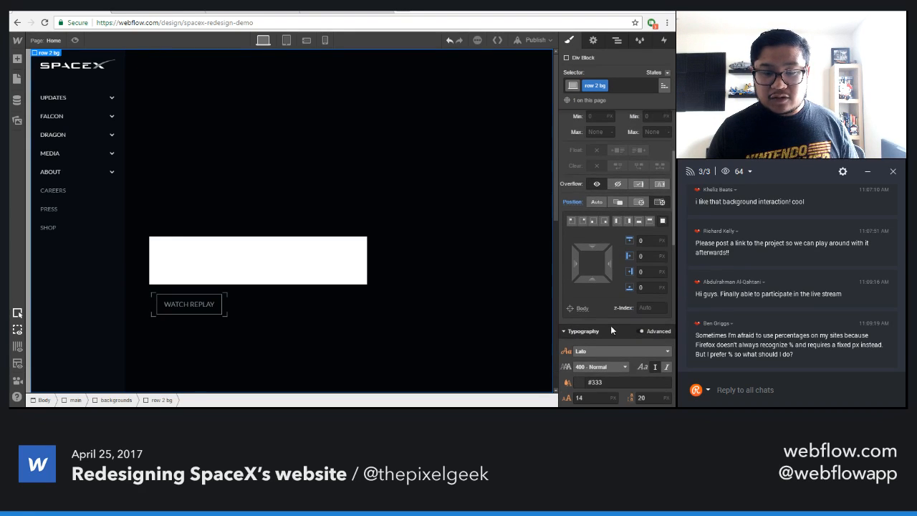
pyautogui.click(644, 308)
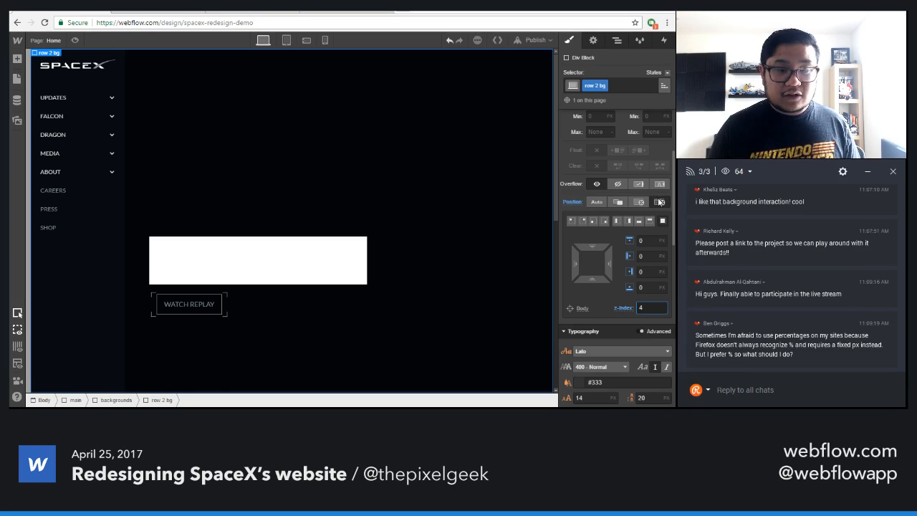
pyautogui.write('4')
# - Add row-2-bg.jpg as the row 2 bg block's background image, sized to cover, centered and without tiling
pyautogui.scroll(-5, 620, 305)
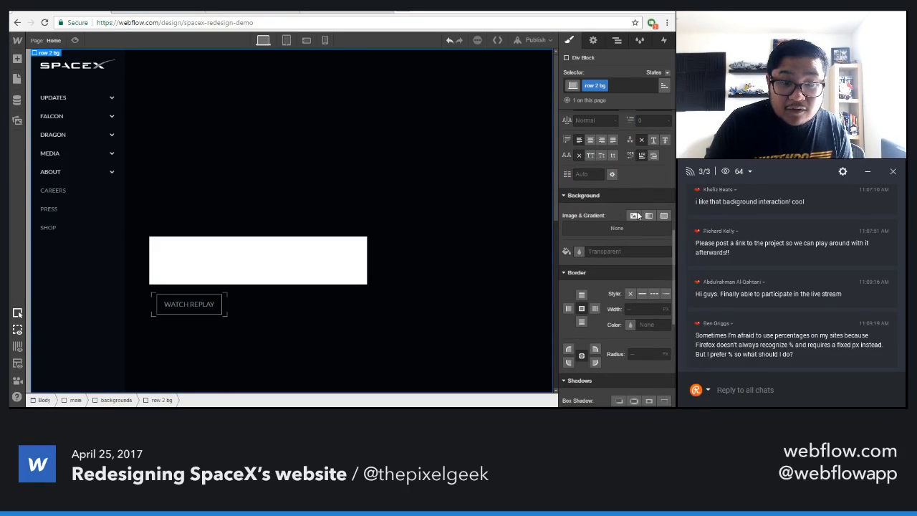
pyautogui.click(633, 215)
pyautogui.click(594, 150)
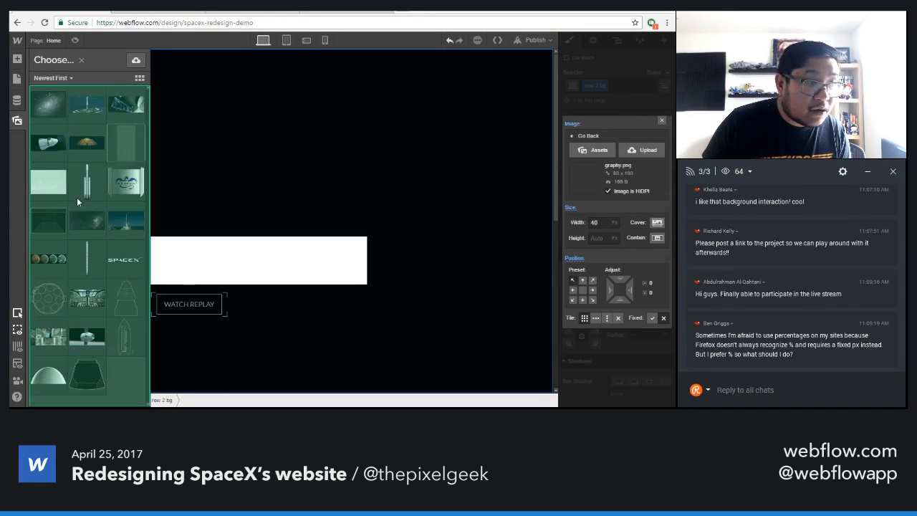
pyautogui.click(45, 185)
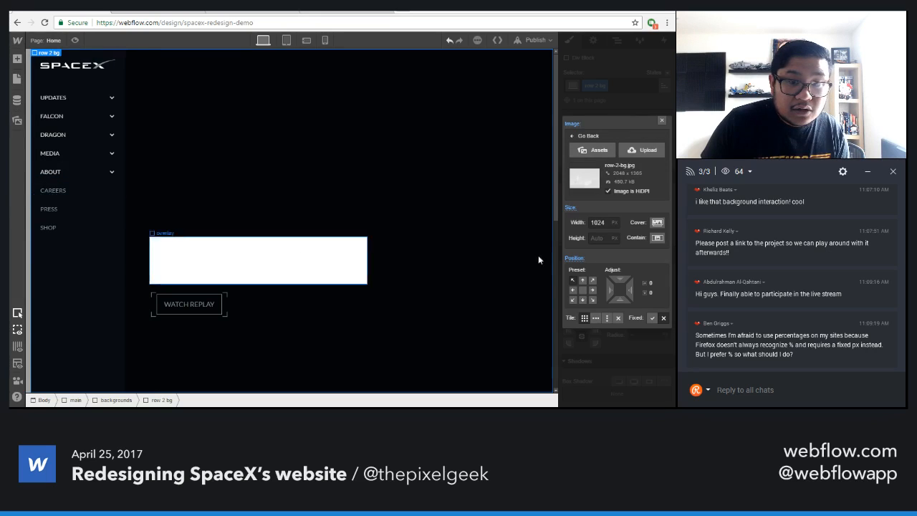
pyautogui.click(657, 222)
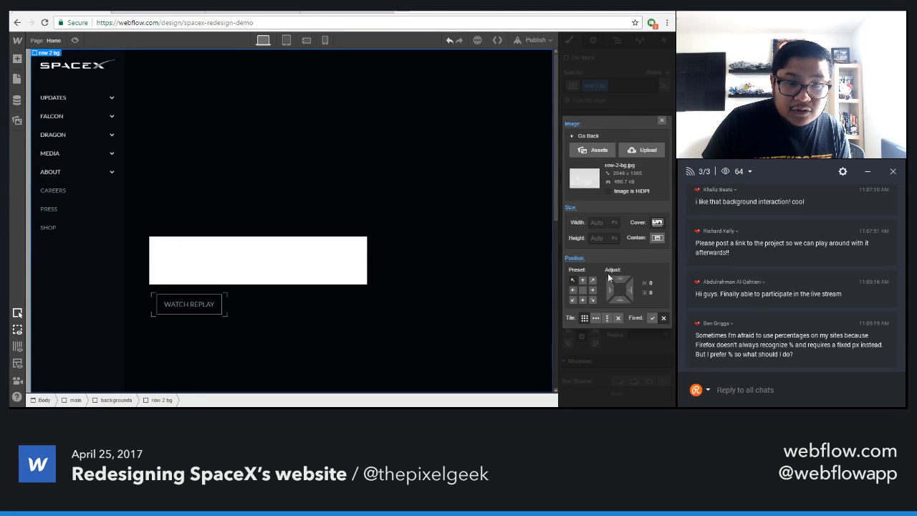
pyautogui.click(583, 290)
pyautogui.click(619, 318)
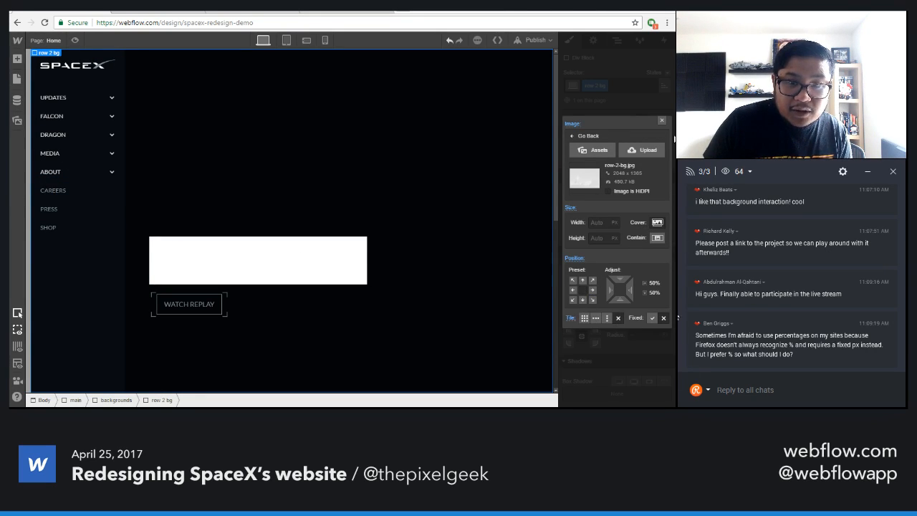
pyautogui.click(661, 122)
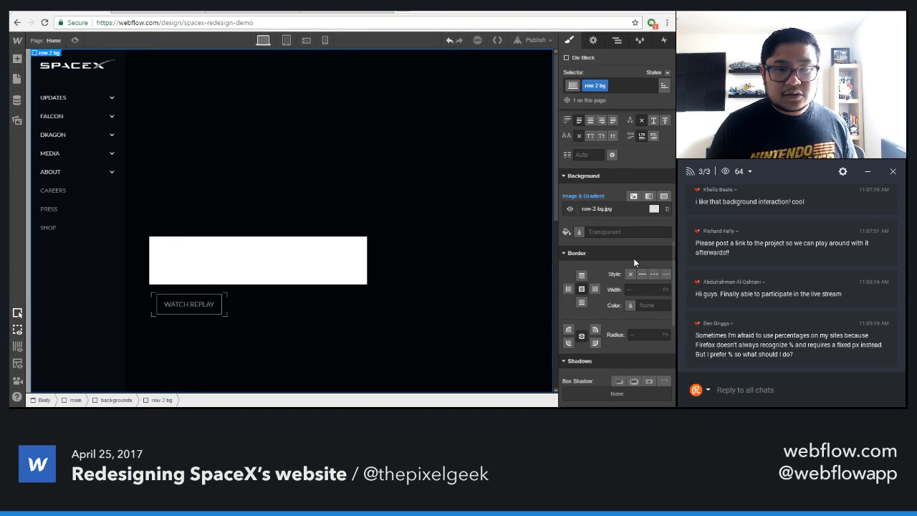
# - Review the size and position settings of the hero bg video for comparison with the row 2 bg block
pyautogui.scroll(3, 633, 263)
pyautogui.scroll(3, 633, 258)
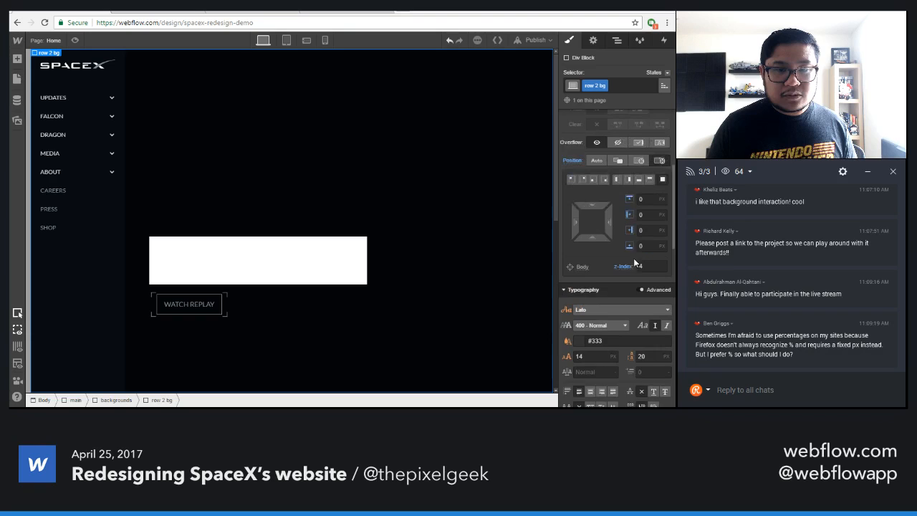
pyautogui.click(617, 40)
pyautogui.click(606, 208)
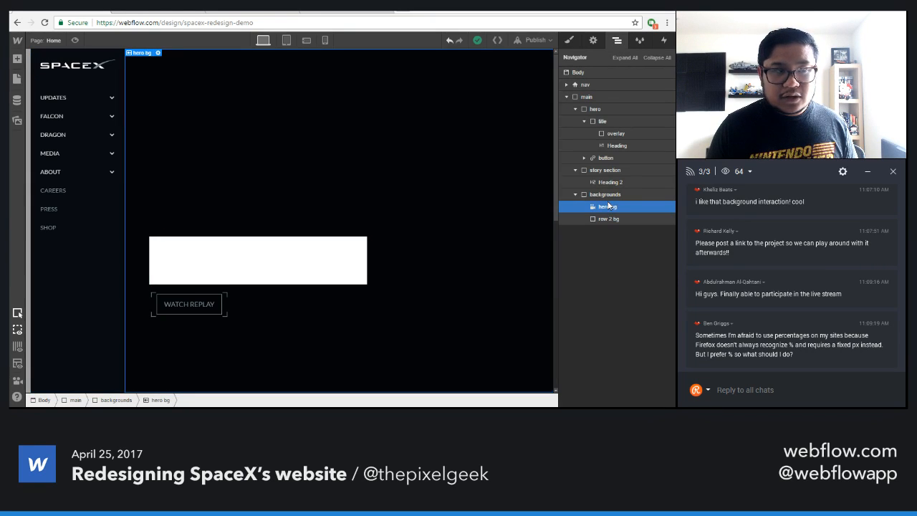
pyautogui.click(568, 41)
pyautogui.scroll(-5, 609, 270)
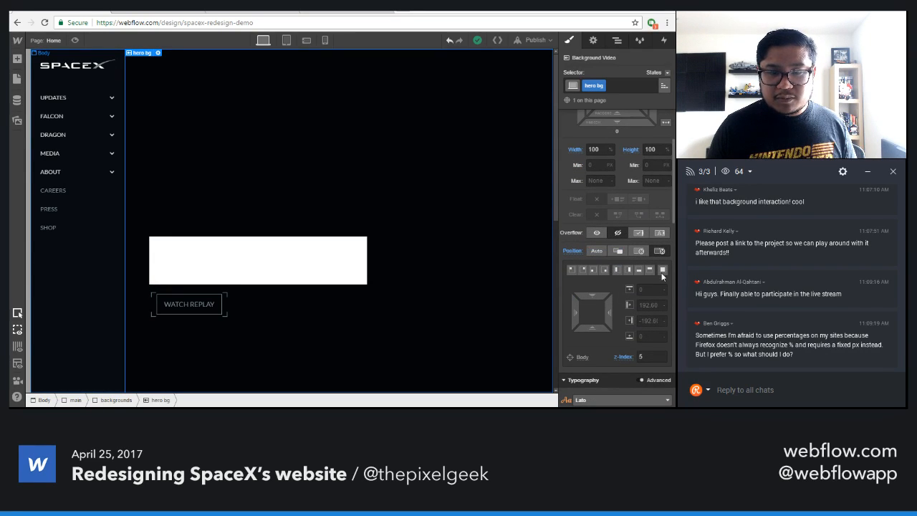
# - Clear the top, left, right and bottom position offsets of the fixed row 2 bg block
pyautogui.click(617, 41)
pyautogui.click(632, 218)
pyautogui.click(569, 40)
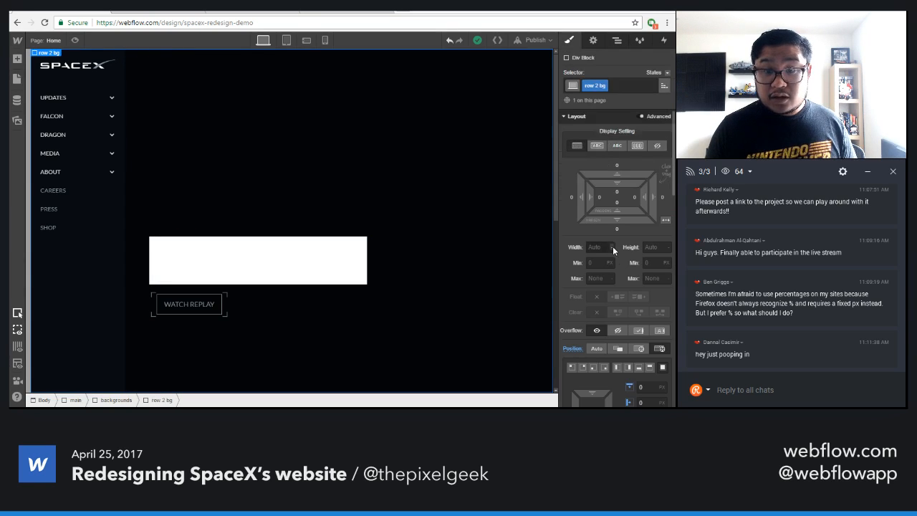
pyautogui.scroll(-3, 621, 331)
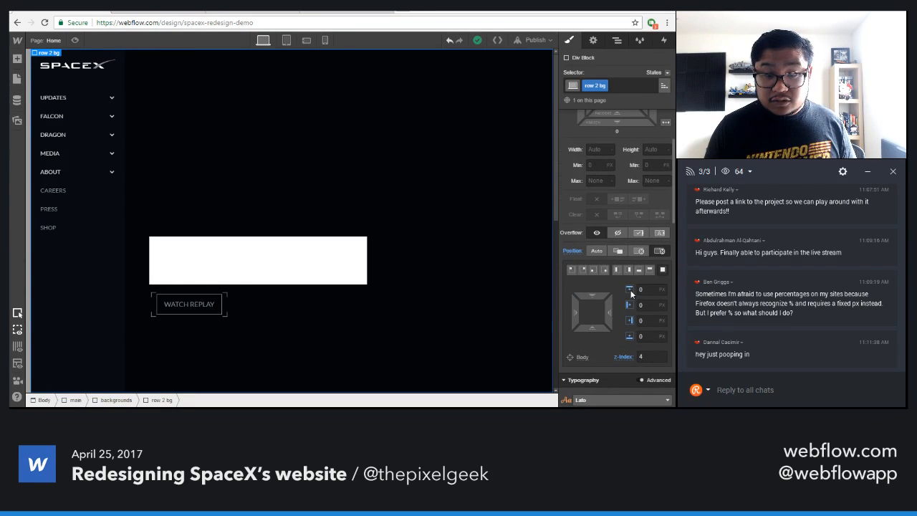
pyautogui.keyDown('alt'); pyautogui.click(631, 289); pyautogui.keyUp('alt')
pyautogui.keyDown('alt'); pyautogui.click(630, 305); pyautogui.keyUp('alt')
pyautogui.keyDown('alt'); pyautogui.click(630, 320); pyautogui.keyUp('alt')
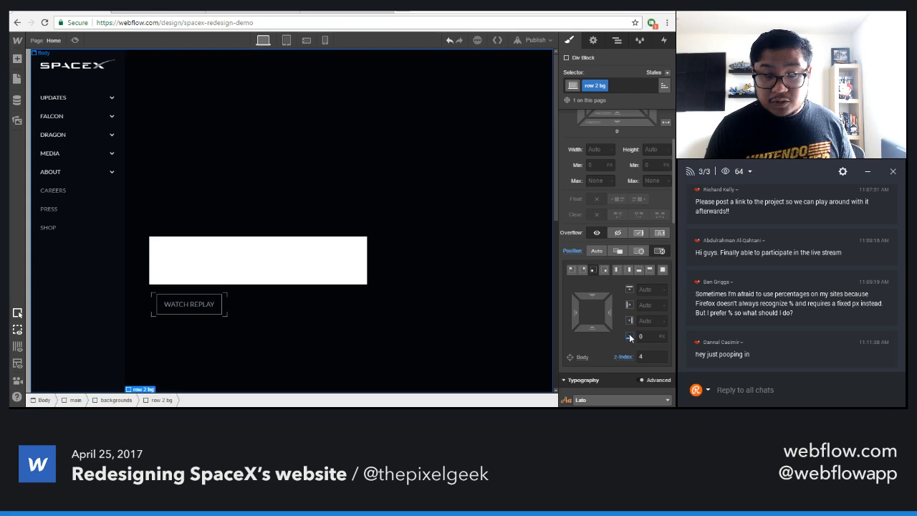
pyautogui.keyDown('alt'); pyautogui.click(629, 336); pyautogui.keyUp('alt')
# - Set the row 2 bg block's width and height to 100%
pyautogui.click(594, 149)
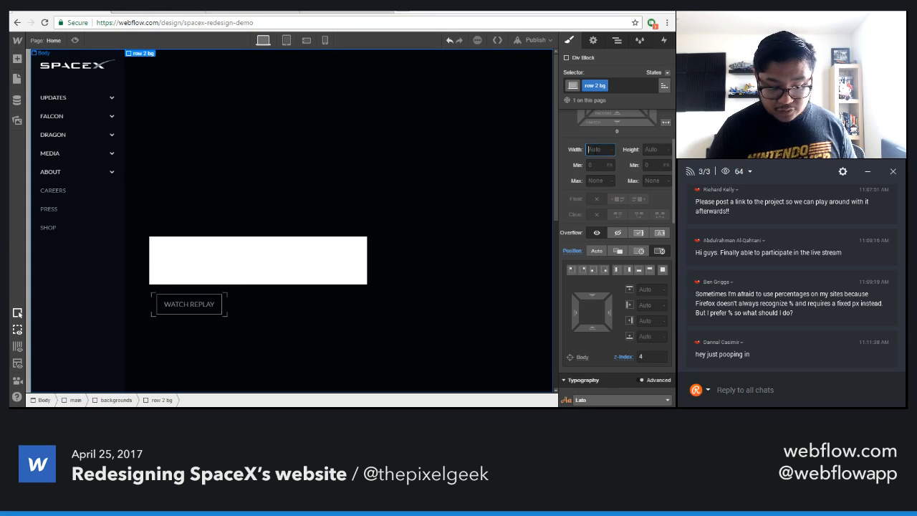
pyautogui.write('100%')
pyautogui.press('Tab')
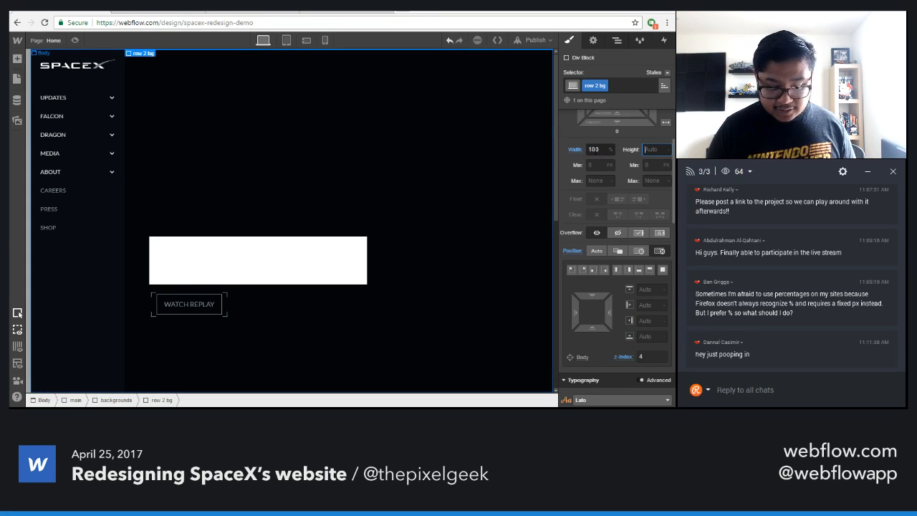
pyautogui.write('100%')
pyautogui.press('BackSpace')
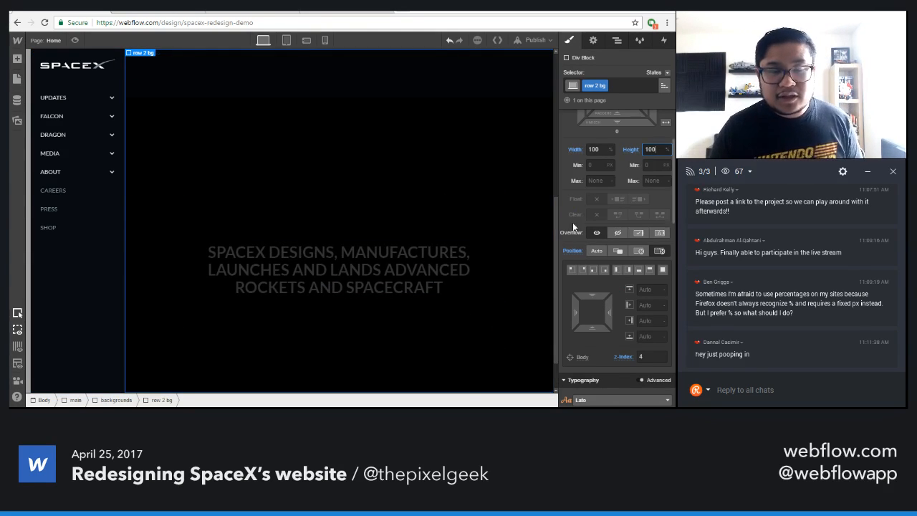
pyautogui.scroll(-5, 599, 279)
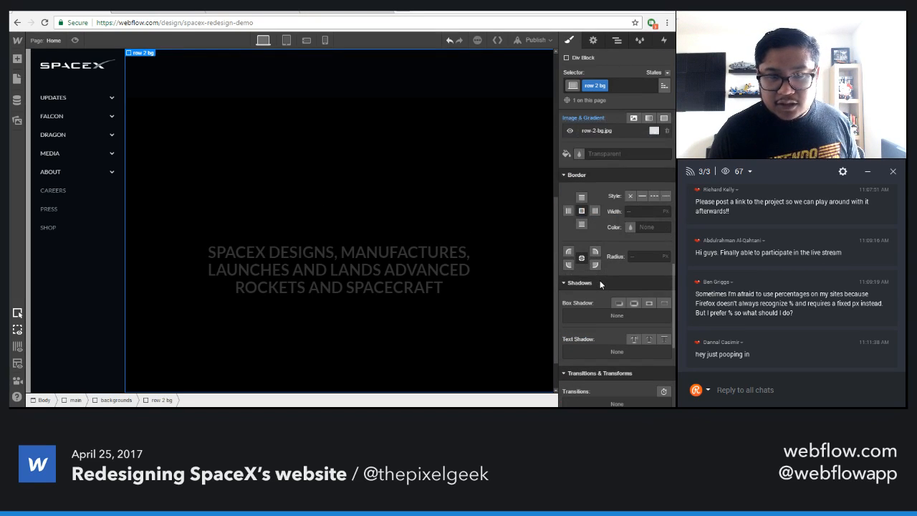
pyautogui.scroll(-5, 600, 280)
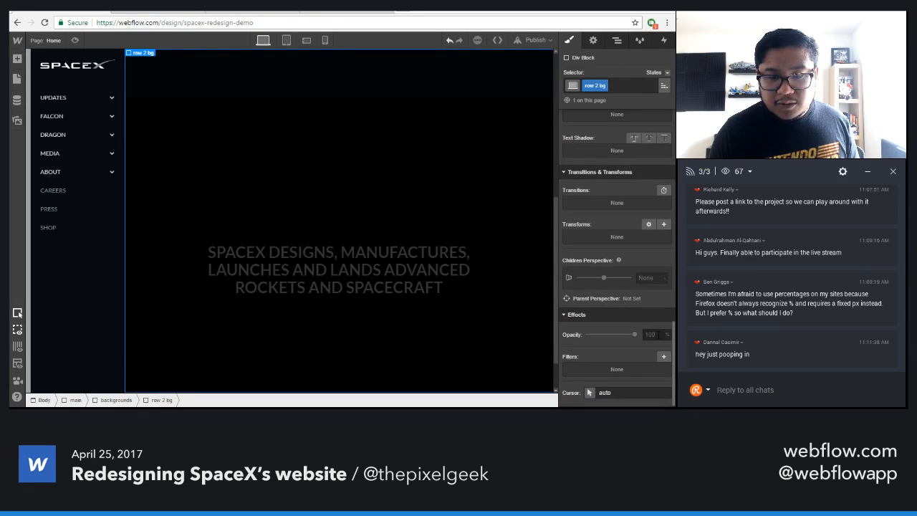
pyautogui.click(654, 334)
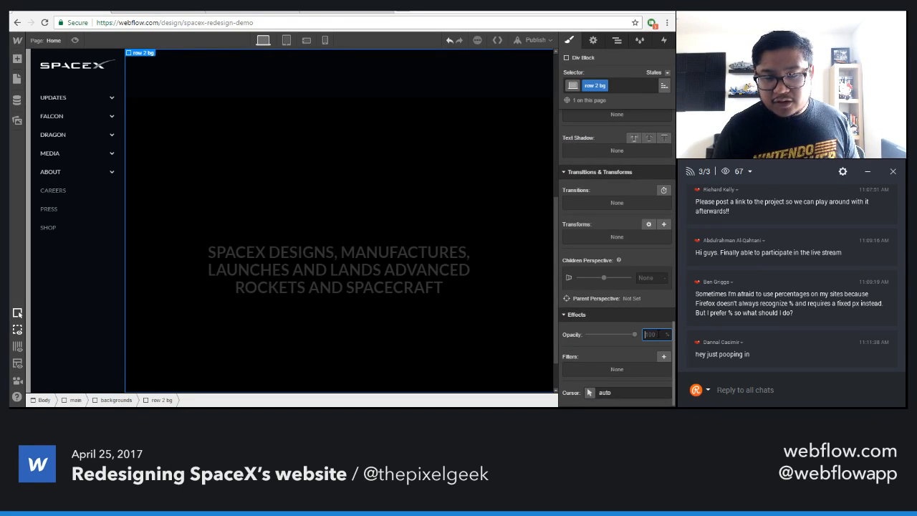
pyautogui.click(616, 41)
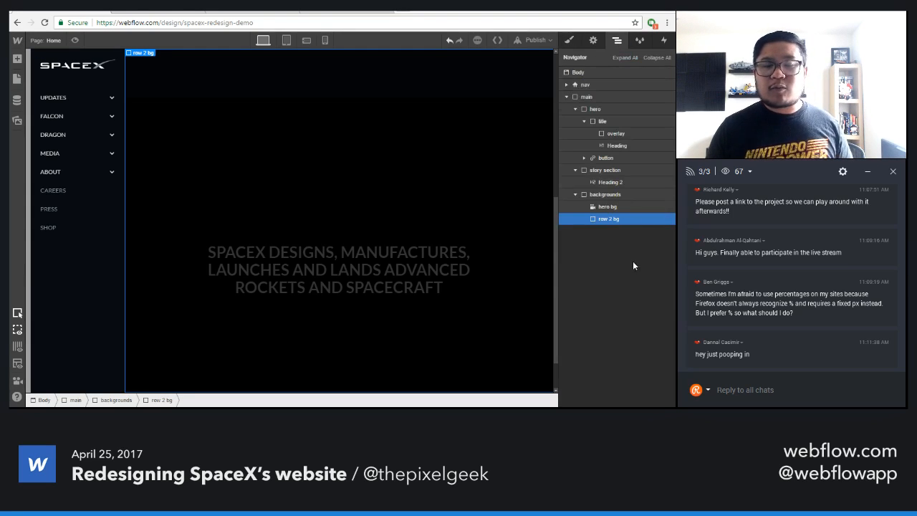
# - Collapse the hero, story section and backgrounds branches in the page's element tree
pyautogui.click(616, 207)
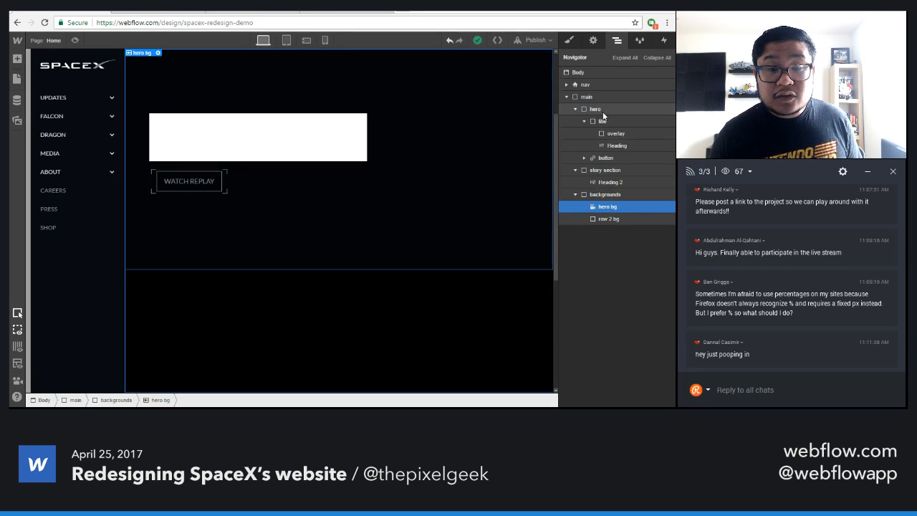
pyautogui.click(575, 109)
pyautogui.click(575, 121)
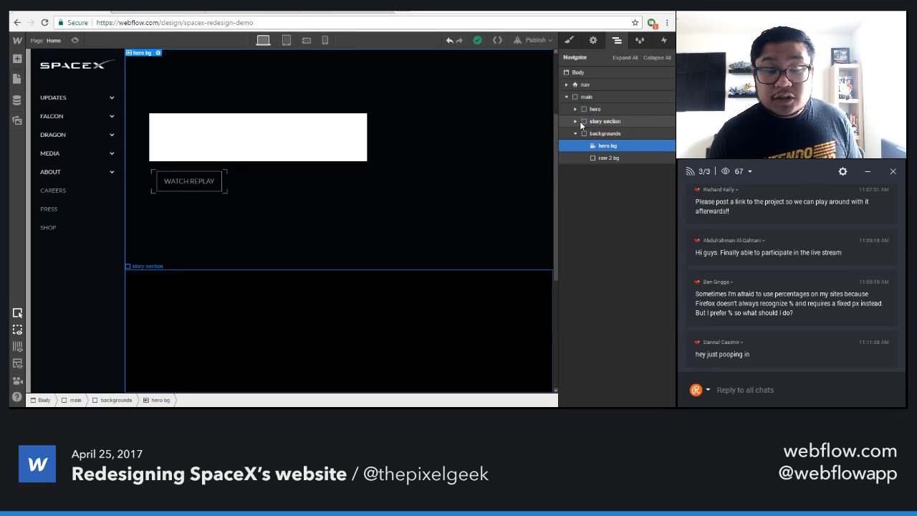
pyautogui.click(576, 133)
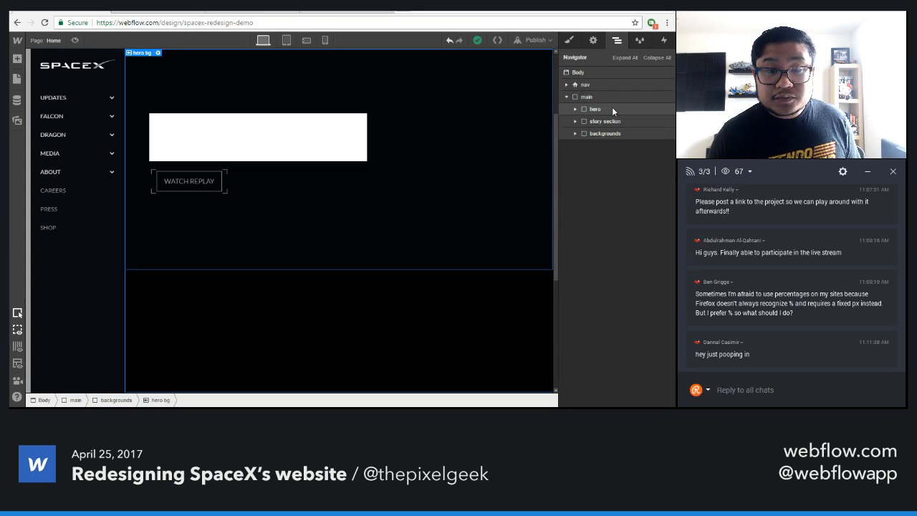
# - Create a new interaction named hero on the hero section
pyautogui.click(609, 111)
pyautogui.click(664, 40)
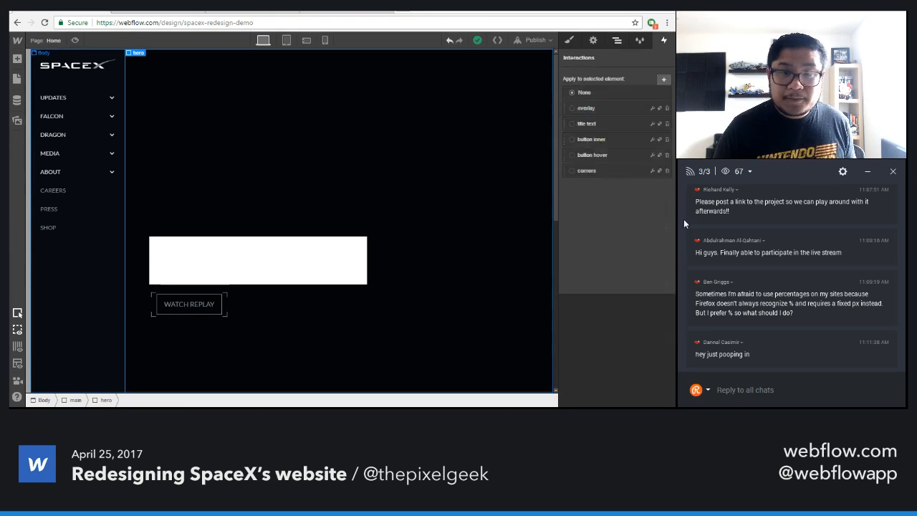
pyautogui.click(667, 79)
pyautogui.click(667, 73)
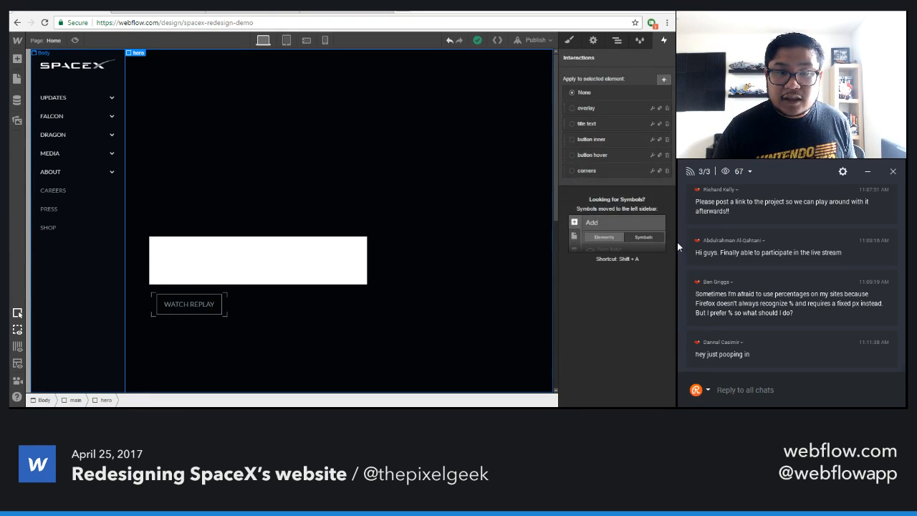
pyautogui.click(665, 79)
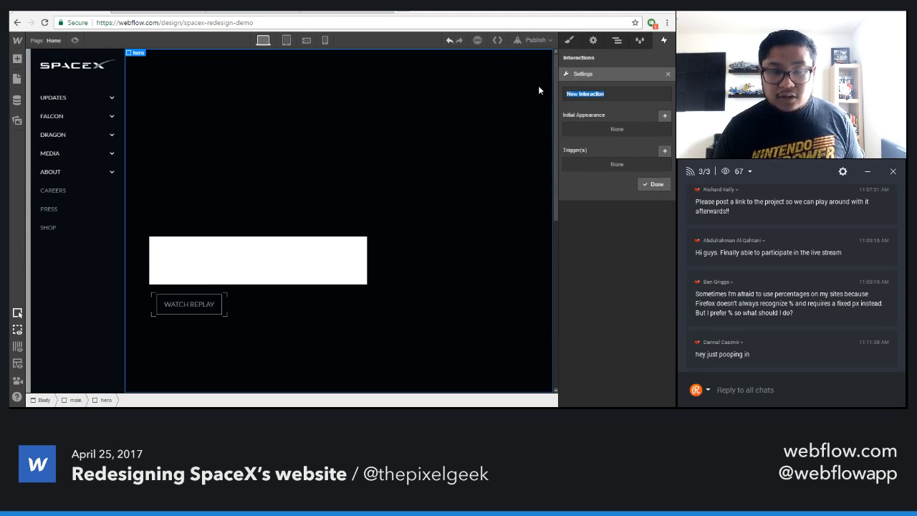
pyautogui.write('hero')
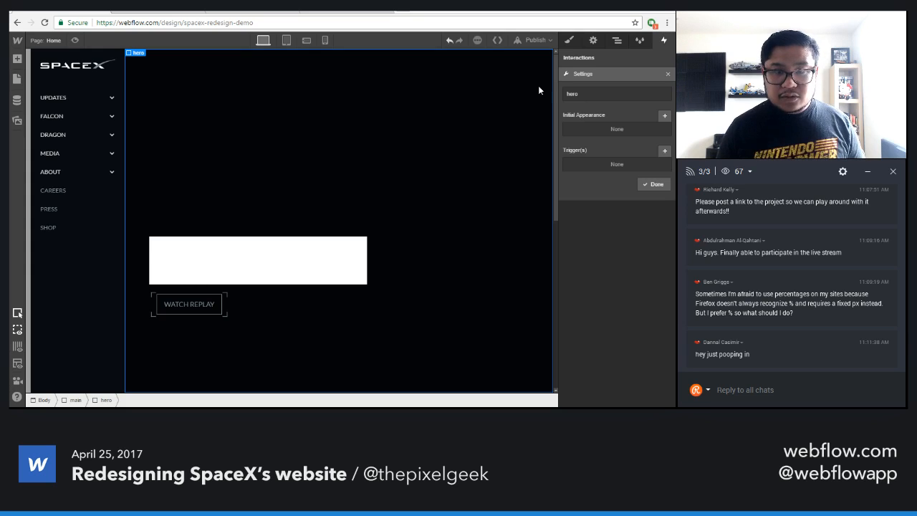
# - Add a scroll trigger to the hero interaction that affects a different element, the hero bg
pyautogui.click(664, 151)
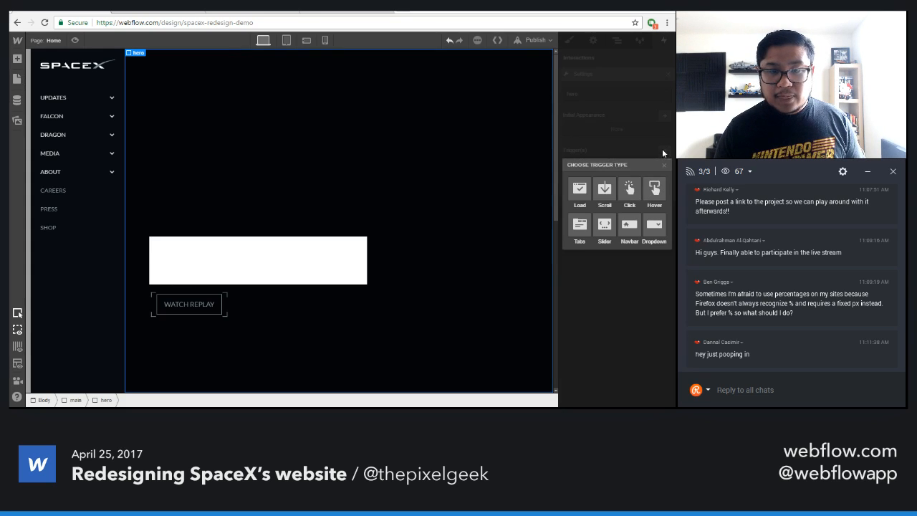
pyautogui.click(605, 188)
pyautogui.click(606, 117)
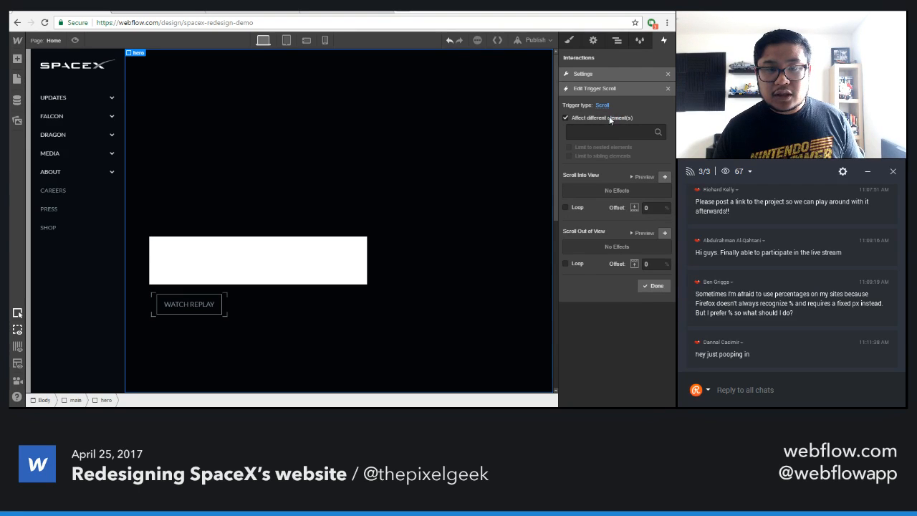
pyautogui.write('hero')
pyautogui.press('Down')
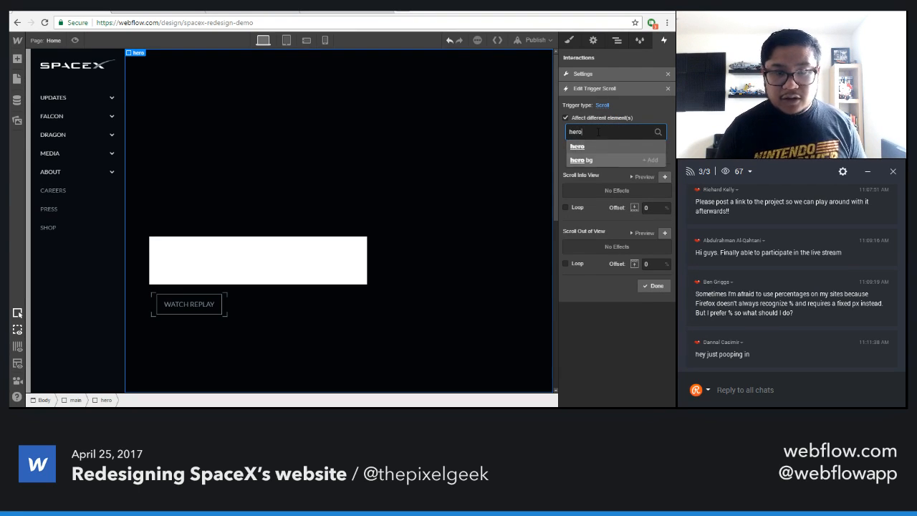
pyautogui.press('Return')
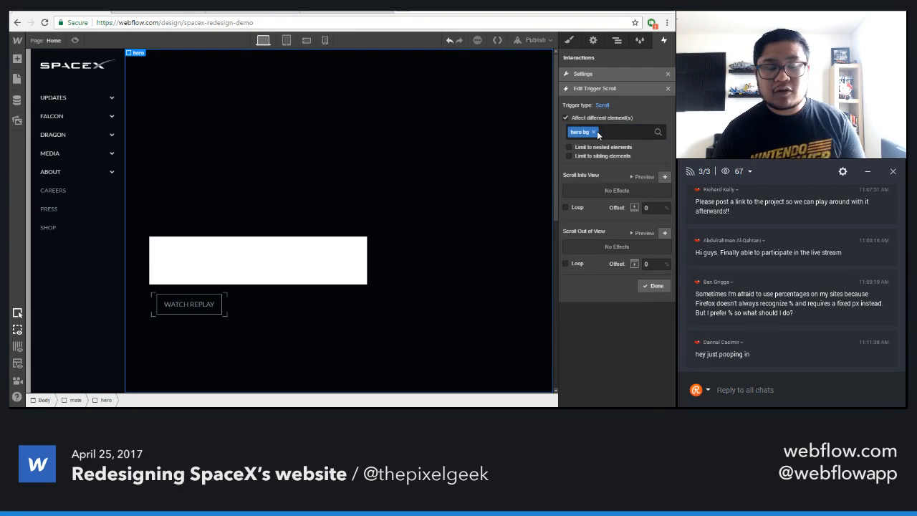
# - Give the scroll-into-view effect a 40% offset and a step that sets the hero bg's opacity to 100%
pyautogui.click(649, 207)
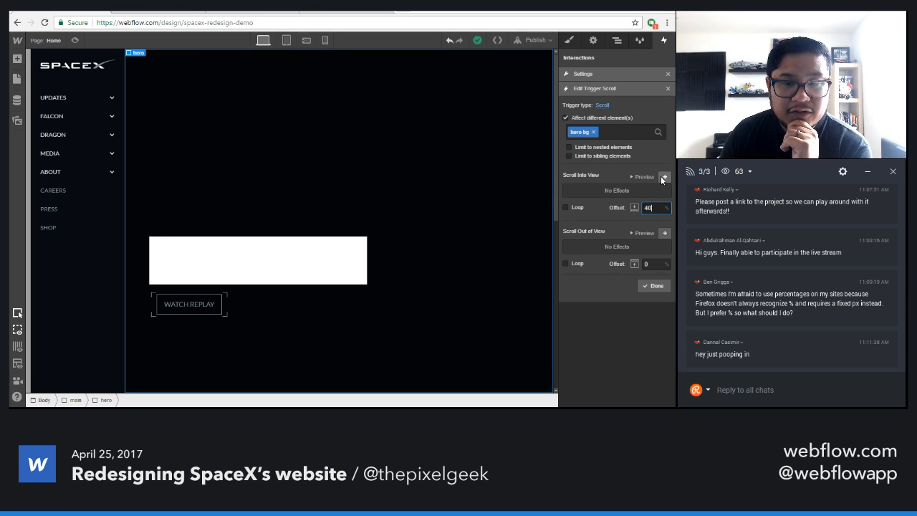
pyautogui.click(662, 177)
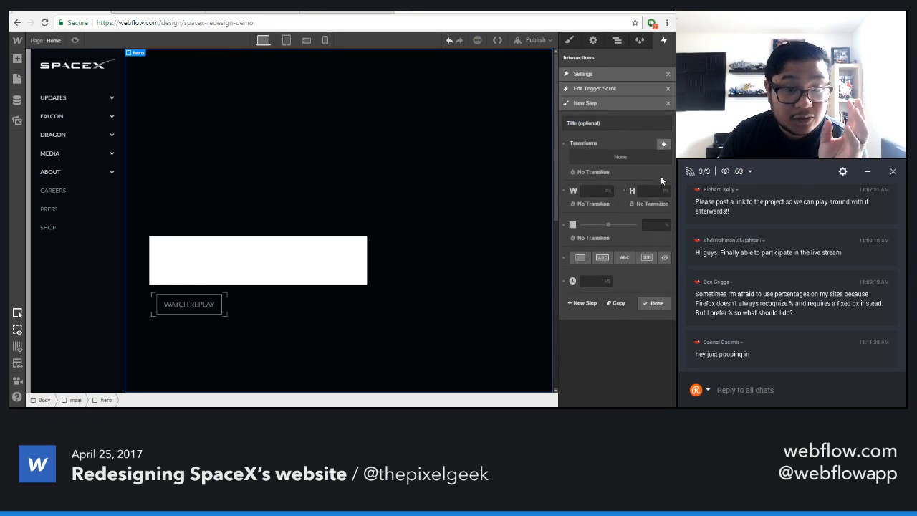
pyautogui.moveTo(609, 225); pyautogui.dragTo(663, 226)
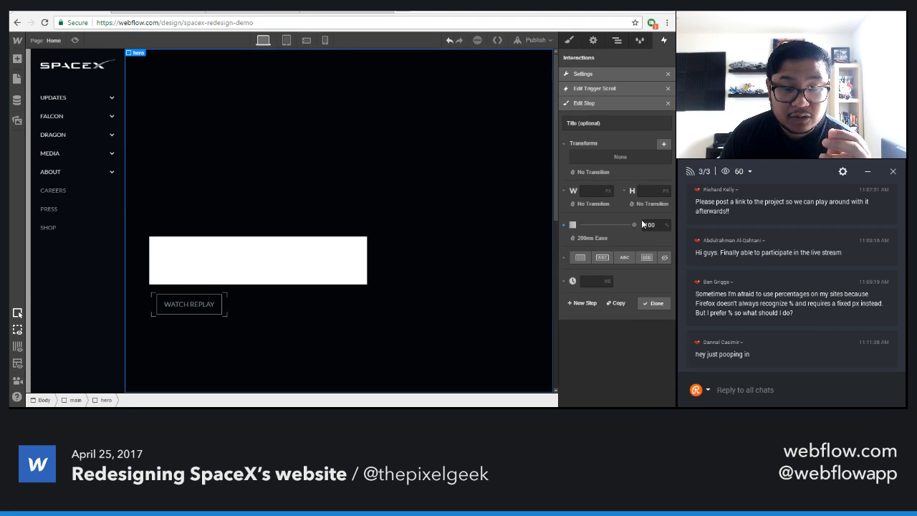
pyautogui.click(654, 304)
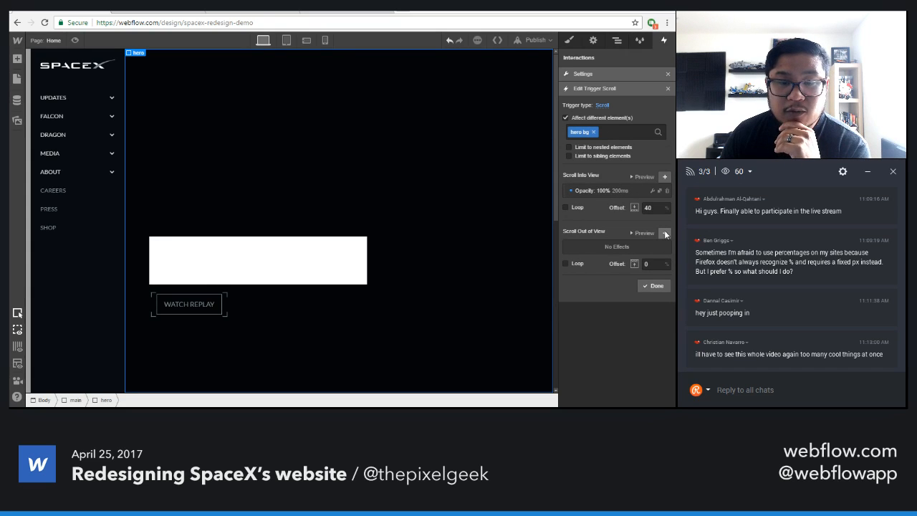
# - Give the scroll-out-of-view effect a 40% offset and a 0% opacity step, and save the hero interaction
pyautogui.click(656, 264)
pyautogui.write('40')
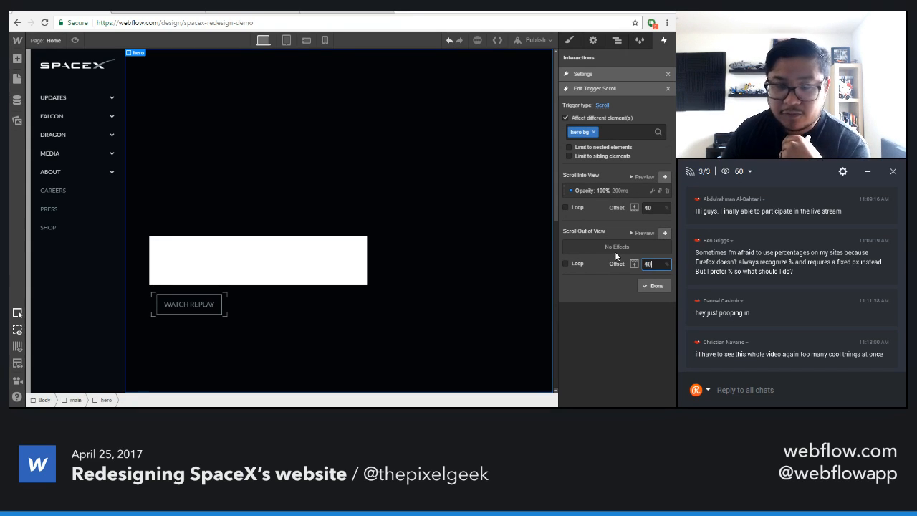
pyautogui.click(665, 234)
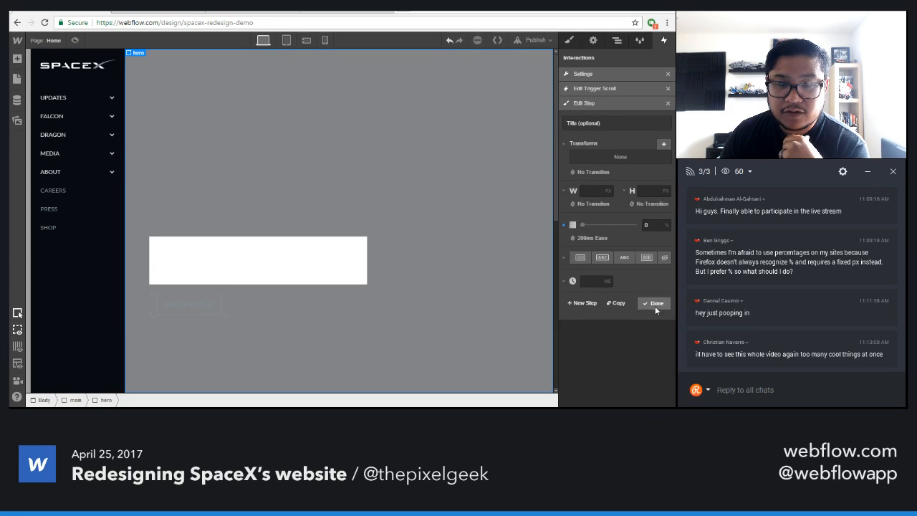
pyautogui.click(655, 305)
pyautogui.click(654, 286)
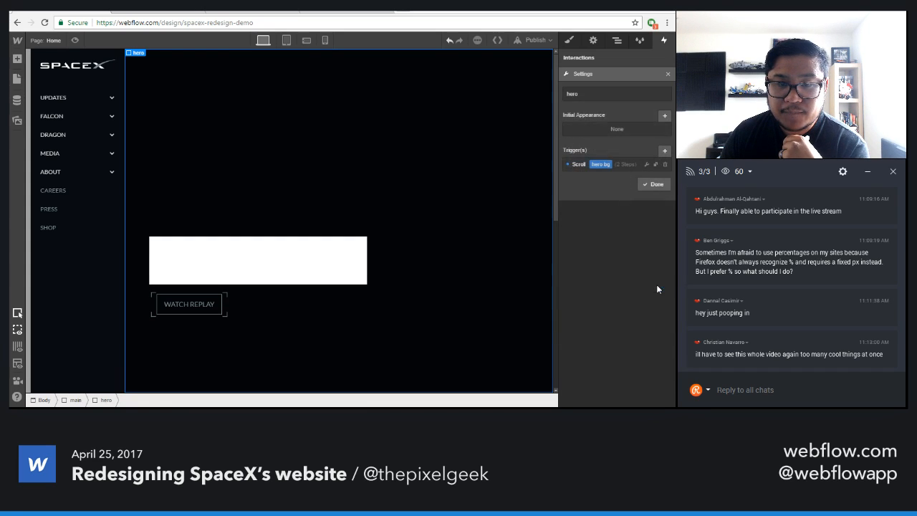
pyautogui.click(654, 184)
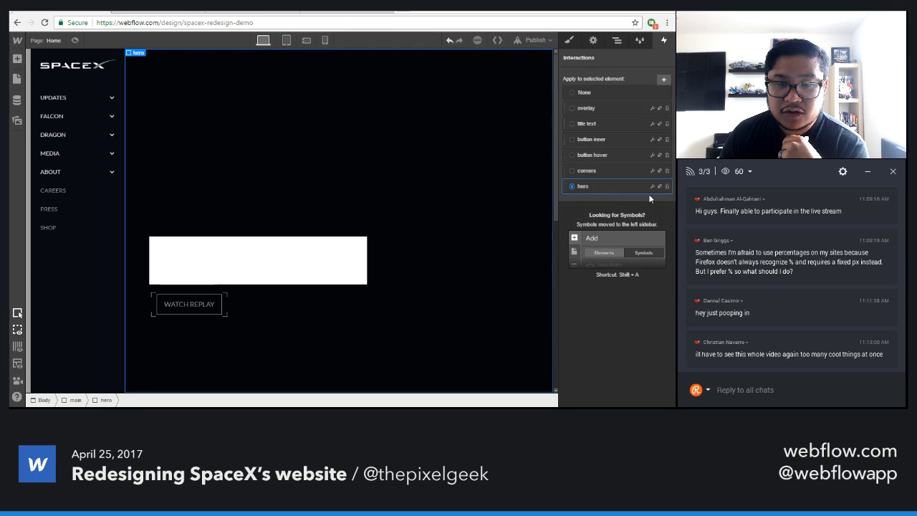
# - Preview the page and test the hero background fade by scrolling to the story section and back
pyautogui.click(81, 42)
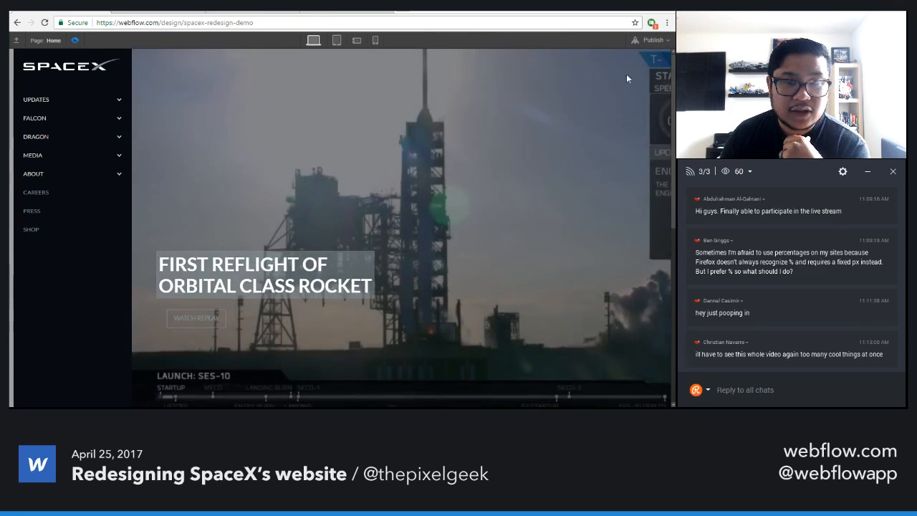
pyautogui.scroll(-5, 467, 224)
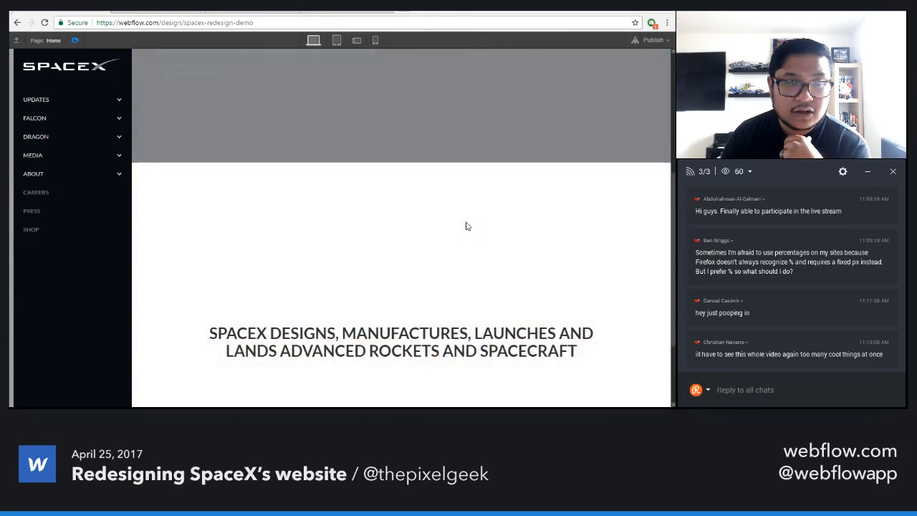
pyautogui.scroll(5, 466, 226)
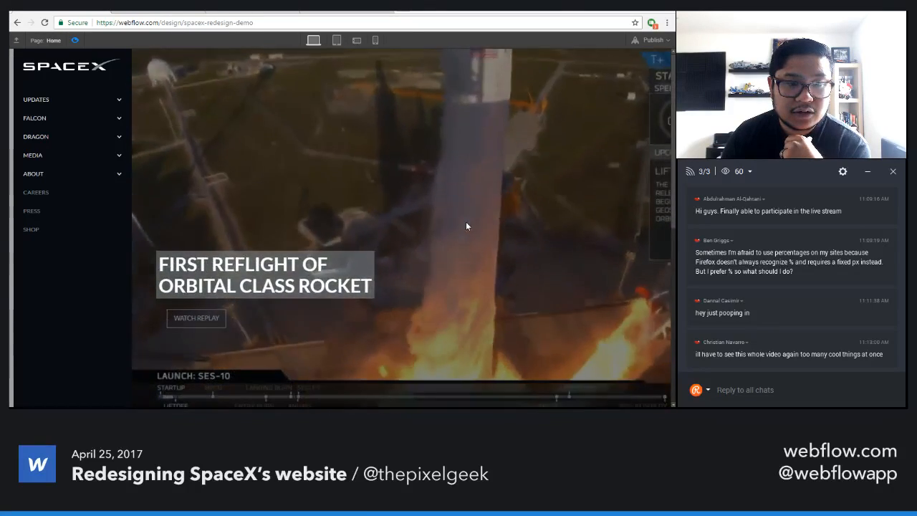
# - Check the hero background fade once more between the hero and story section, and return to editing
pyautogui.scroll(-5, 466, 226)
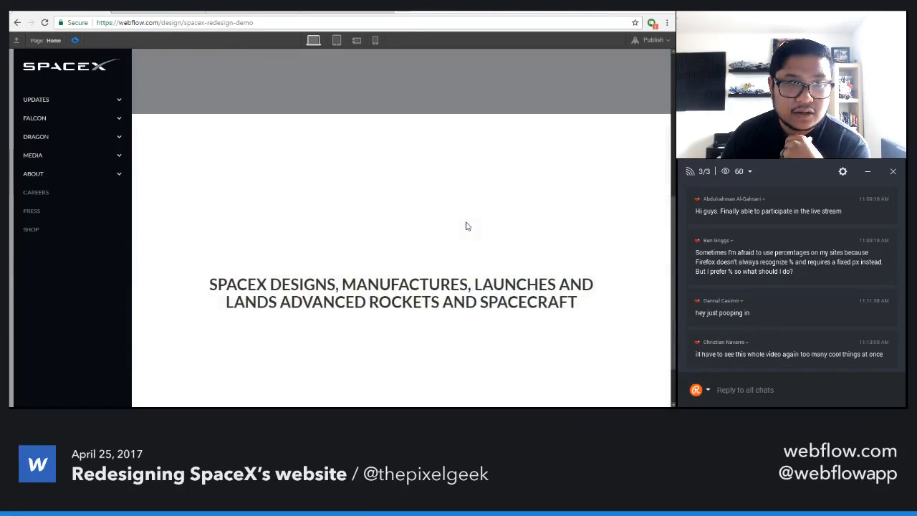
pyautogui.scroll(5, 466, 224)
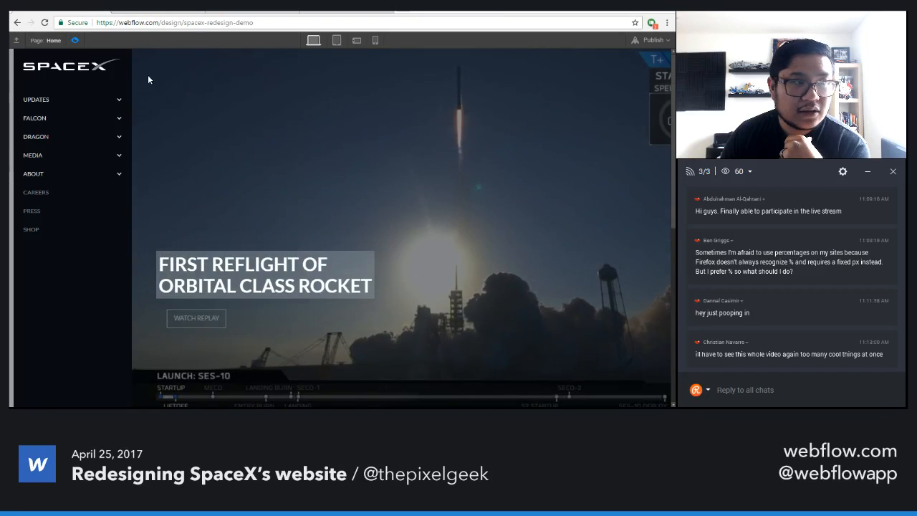
pyautogui.click(75, 40)
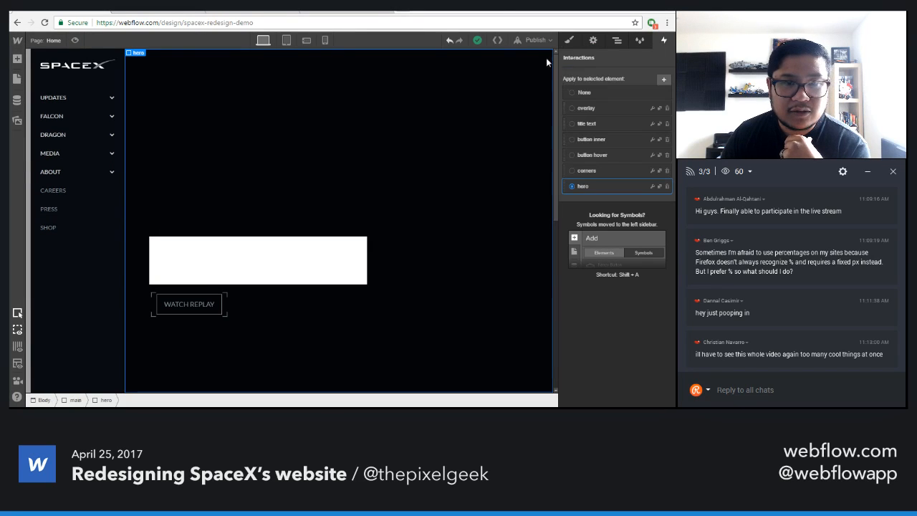
# - Select the hero bg video inside the backgrounds group and bring up its background styles
pyautogui.click(569, 40)
pyautogui.scroll(-5, 601, 189)
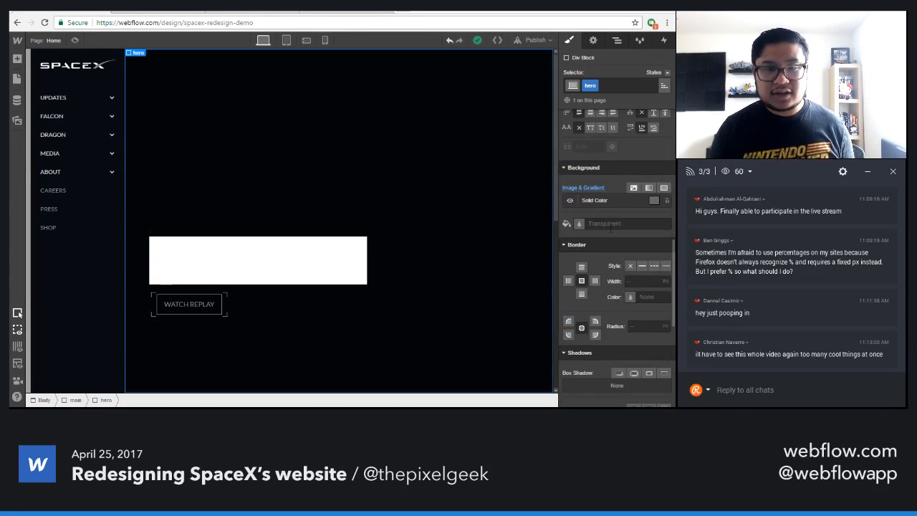
pyautogui.click(616, 40)
pyautogui.click(574, 133)
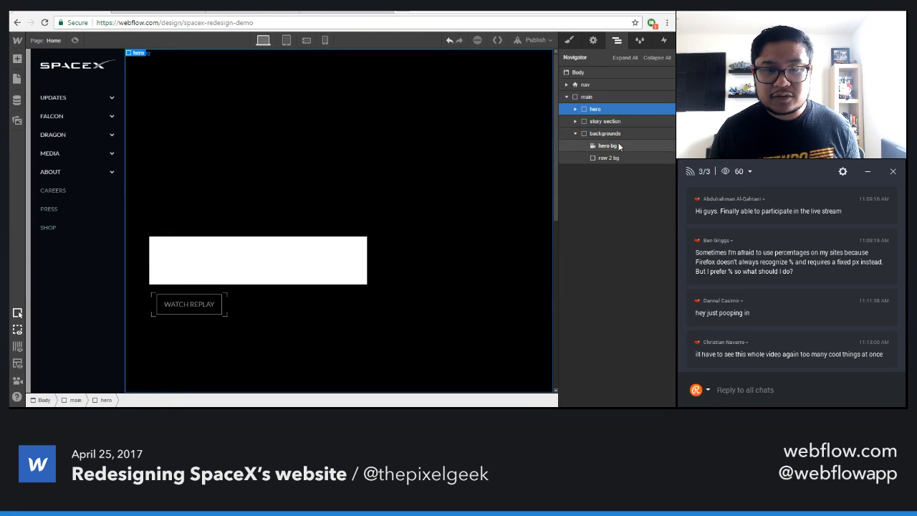
pyautogui.click(607, 145)
pyautogui.click(573, 41)
pyautogui.scroll(-6, 645, 273)
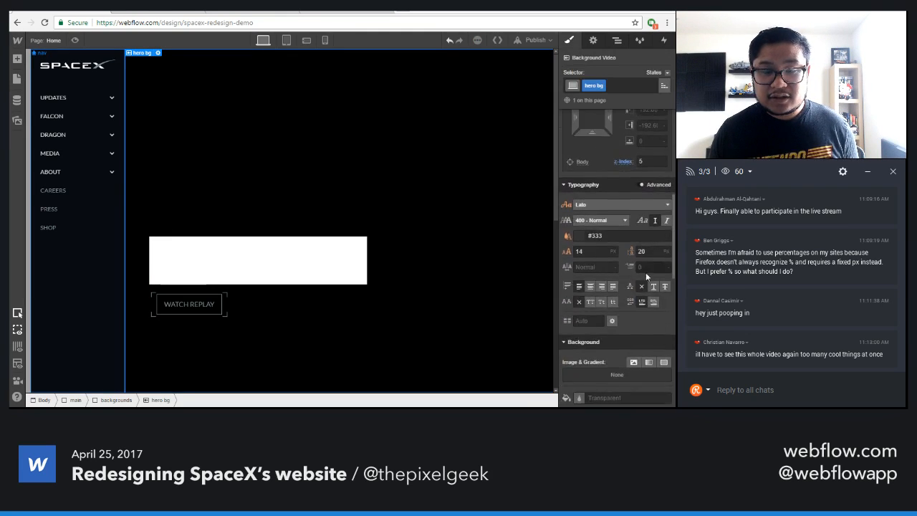
pyautogui.scroll(-4, 645, 272)
pyautogui.scroll(4, 596, 234)
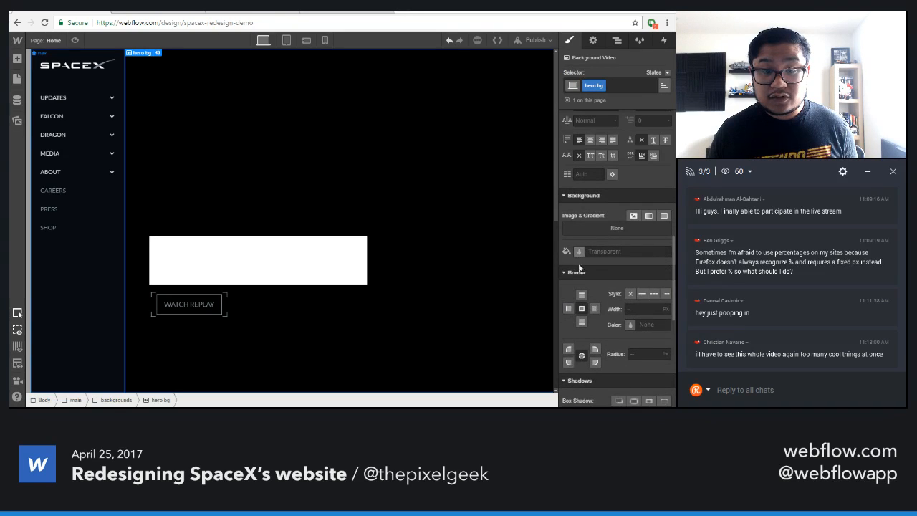
pyautogui.click(582, 252)
pyautogui.click(605, 321)
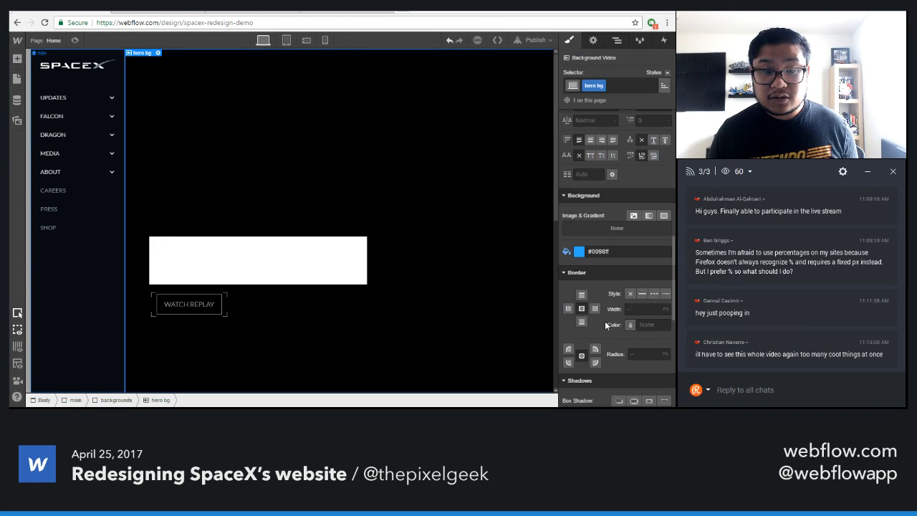
pyautogui.click(566, 251)
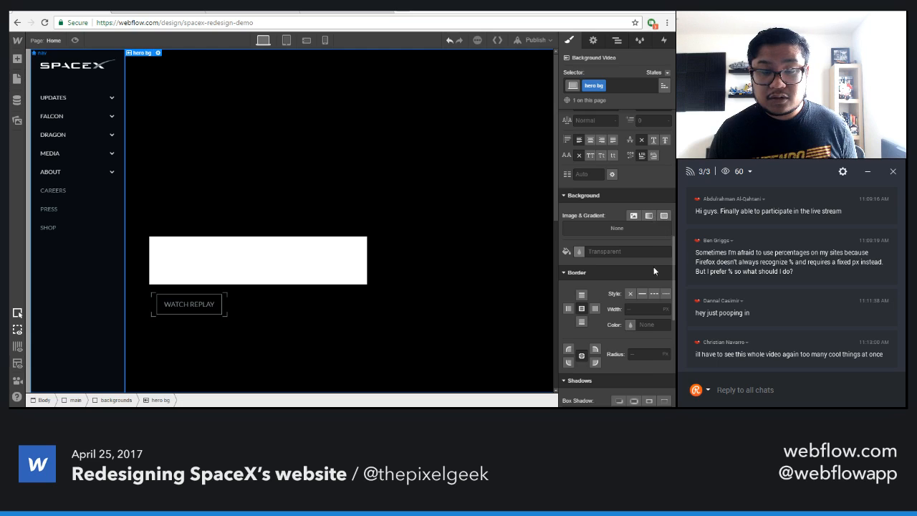
# - Add a solid colour overlay to the hero bg using the Black swatch and adjust its opacity
pyautogui.click(604, 251)
pyautogui.click(662, 255)
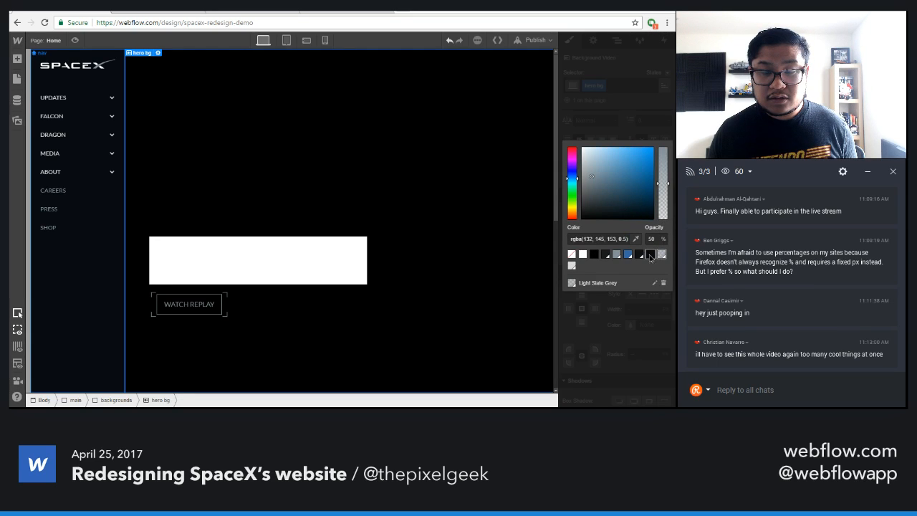
pyautogui.click(649, 254)
pyautogui.click(653, 239)
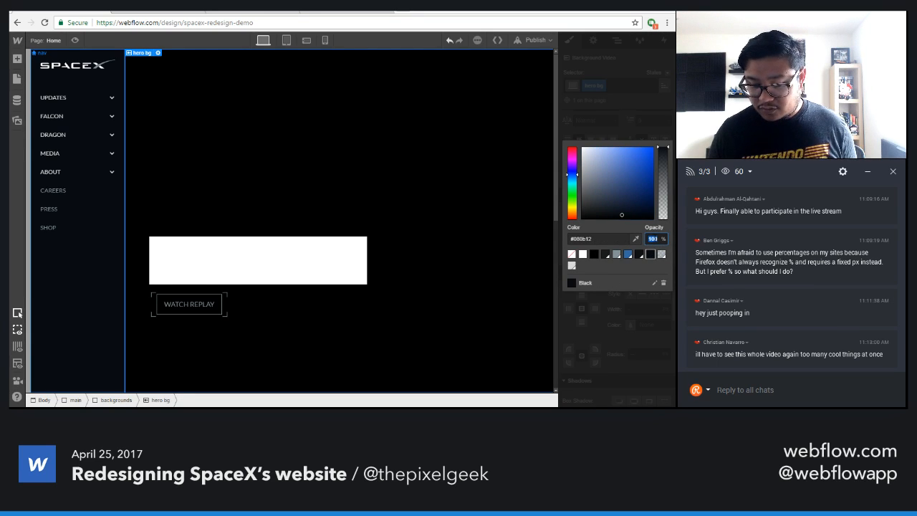
pyautogui.press('Return')
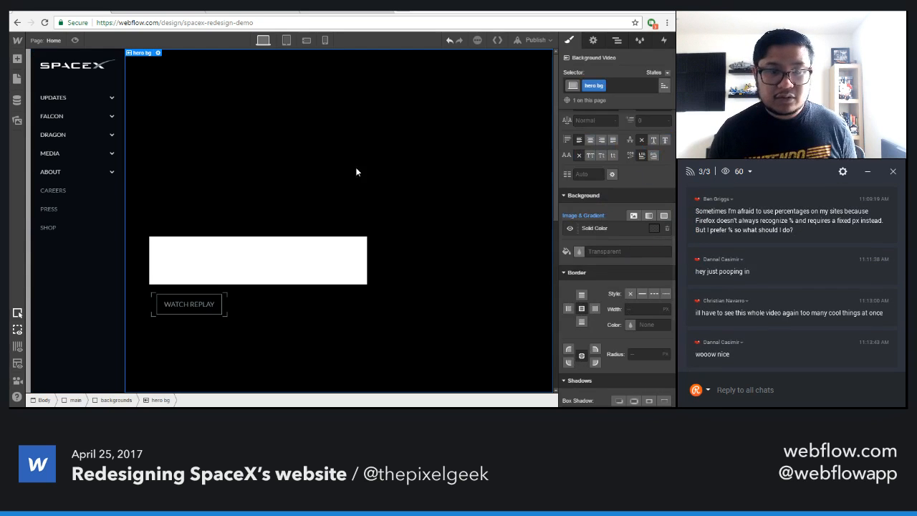
# - Preview the page and check the hero video with its overlay while scrolling down and back up
pyautogui.click(74, 40)
pyautogui.scroll(-3, 506, 250)
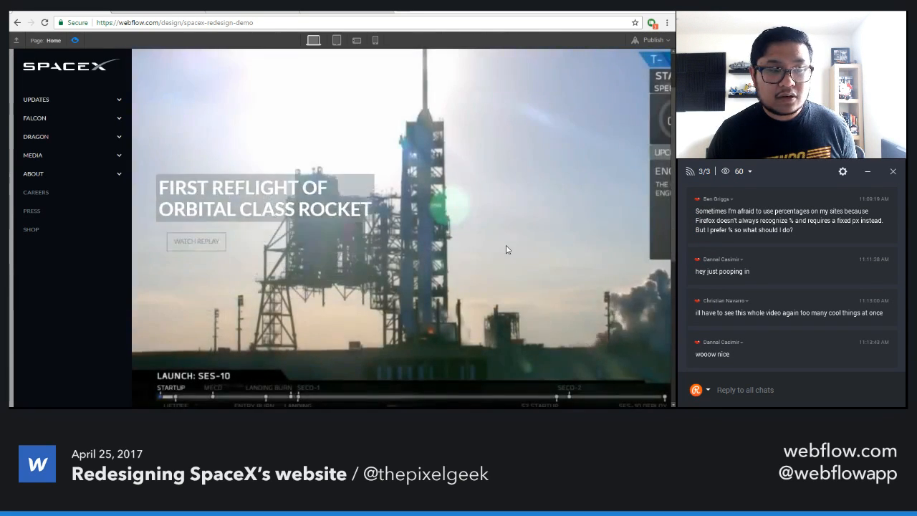
pyautogui.scroll(3, 503, 243)
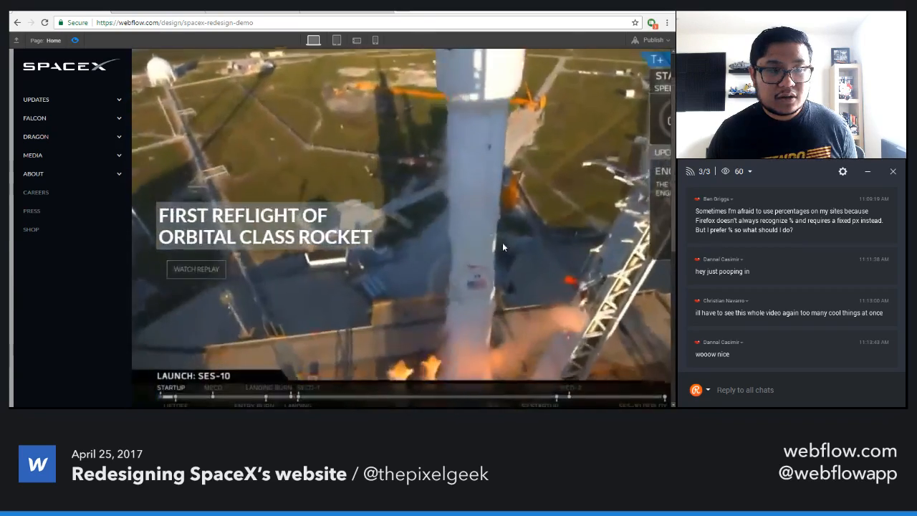
pyautogui.scroll(-4, 503, 243)
pyautogui.scroll(4, 503, 243)
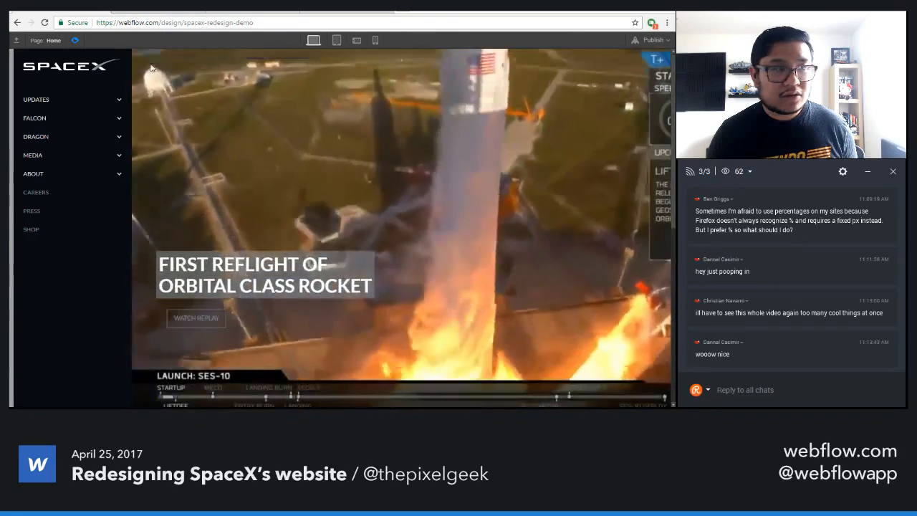
pyautogui.click(76, 40)
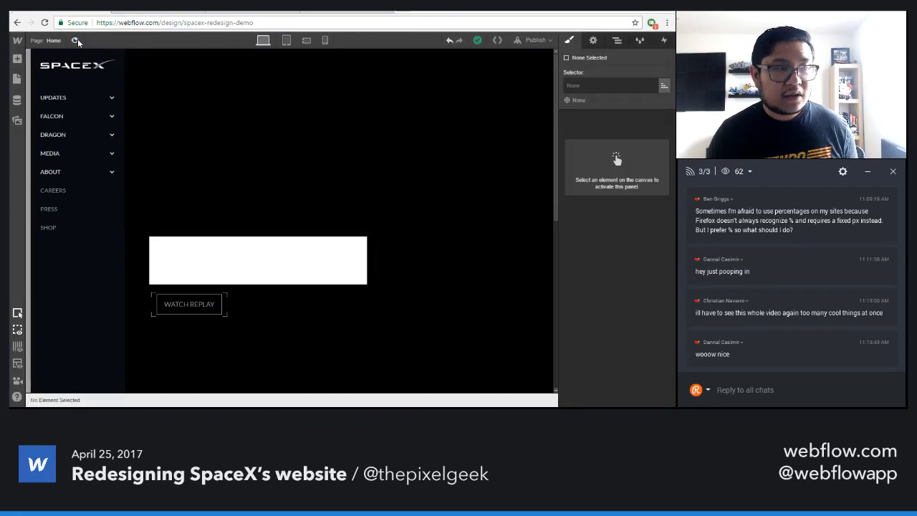
# - Set the opacity transition of the hero interaction's scroll-into-view step to 400 ms
pyautogui.click(663, 41)
pyautogui.click(437, 120)
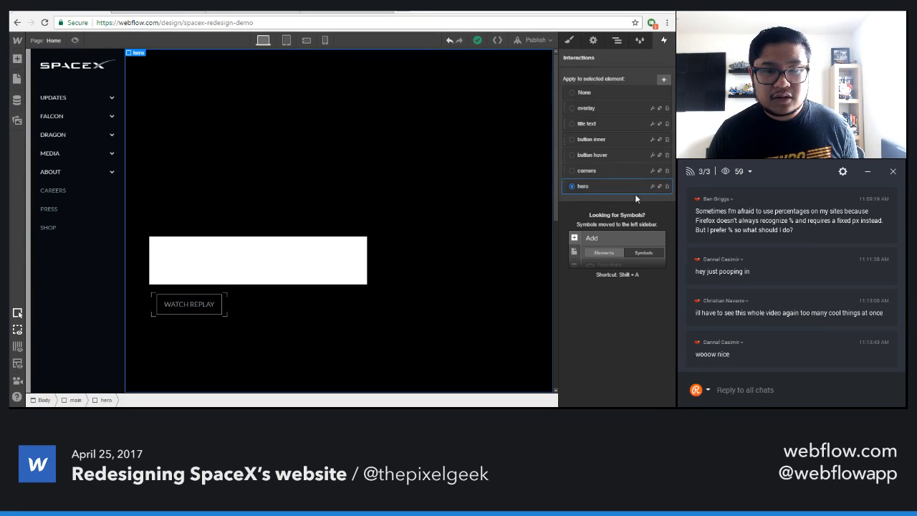
pyautogui.click(652, 187)
pyautogui.click(652, 182)
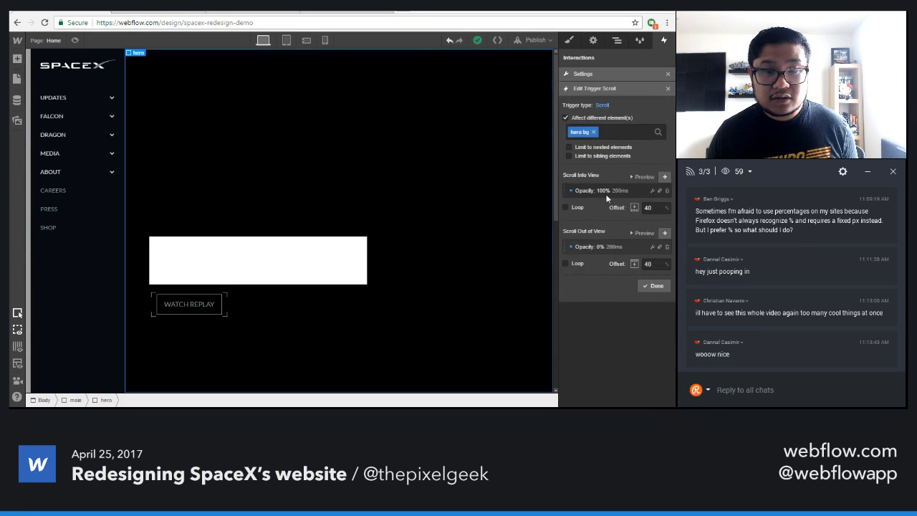
pyautogui.click(606, 192)
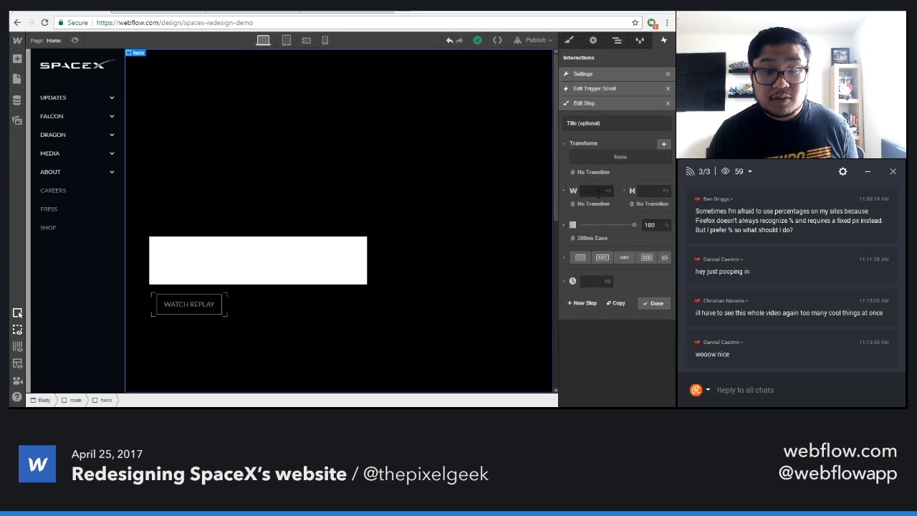
pyautogui.click(593, 236)
pyautogui.write('400')
pyautogui.press('Return')
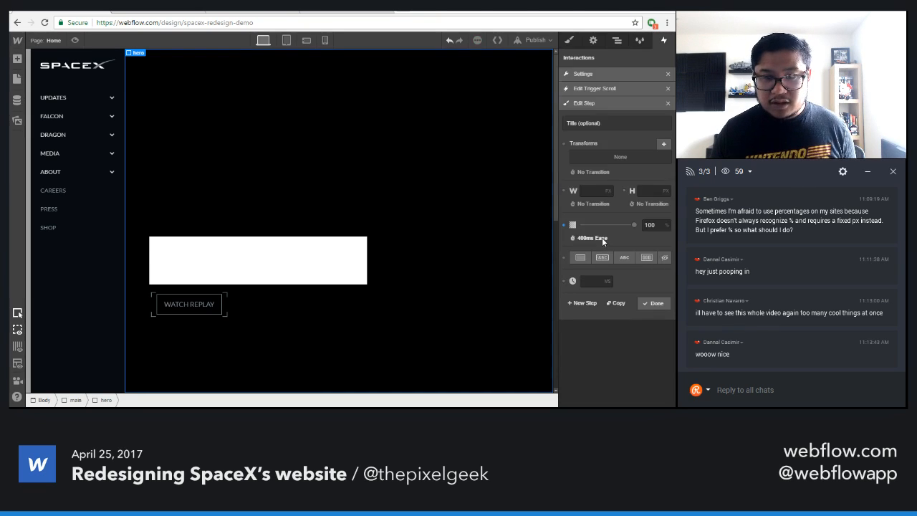
pyautogui.click(650, 303)
# - Set the opacity transition of the hero interaction's scroll-out-of-view step to 400 ms and preview the page
pyautogui.click(606, 251)
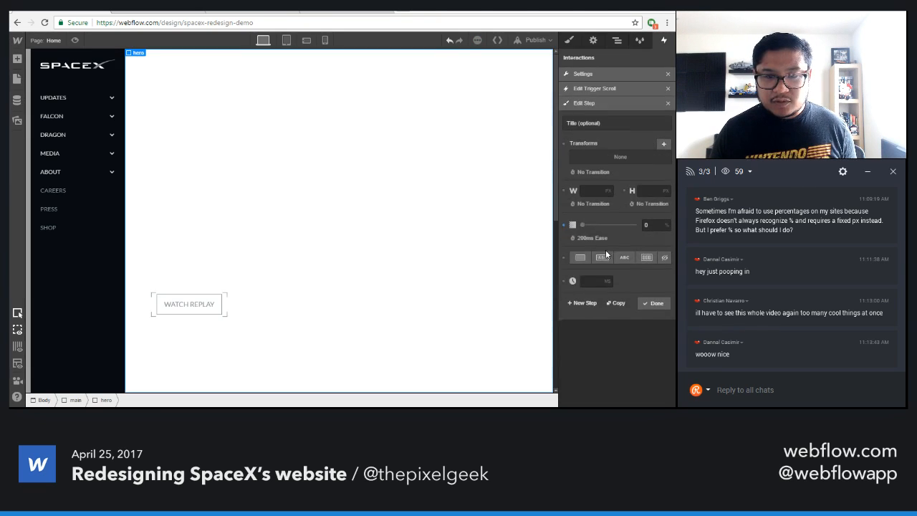
pyautogui.click(594, 241)
pyautogui.write('400')
pyautogui.press('Return')
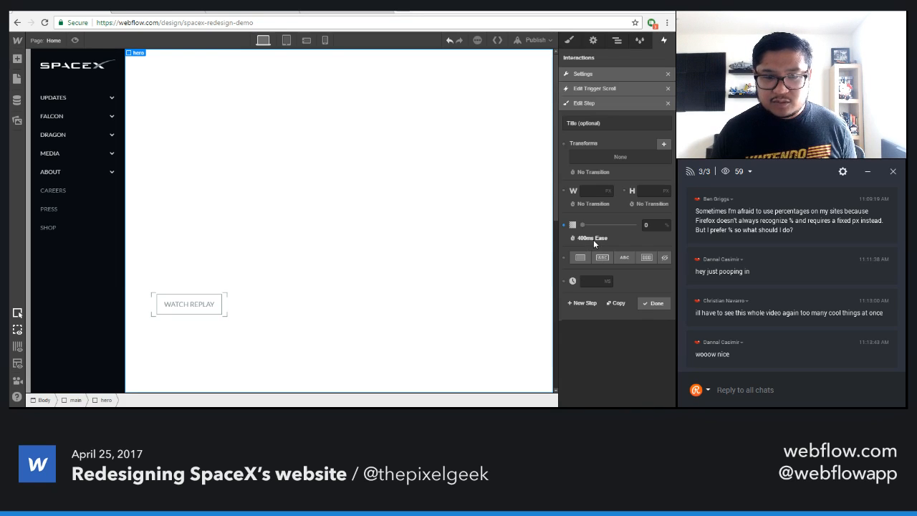
pyautogui.click(649, 304)
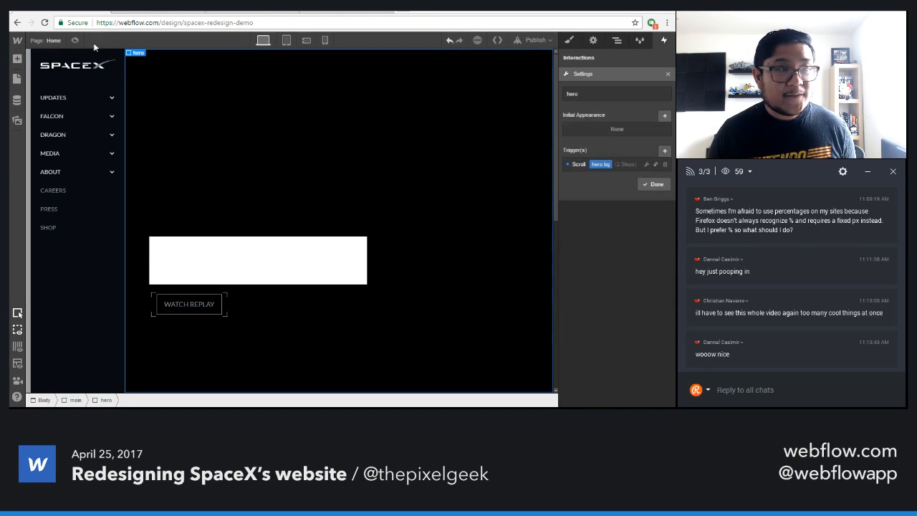
pyautogui.hotkey('ctrl', 'shift', 'p')
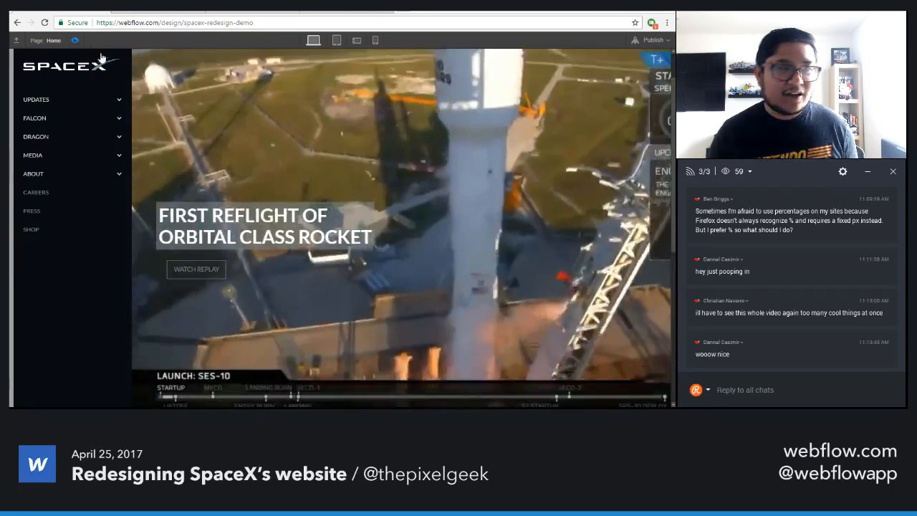
pyautogui.click(75, 41)
# - With the story section selected, duplicate the hero interaction and rename the copy "row 2"
pyautogui.scroll(-3, 344, 223)
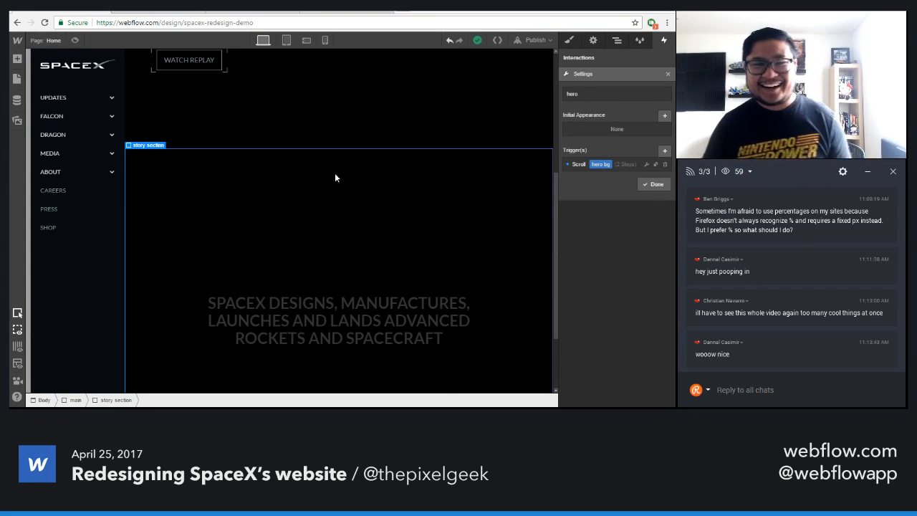
pyautogui.click(668, 74)
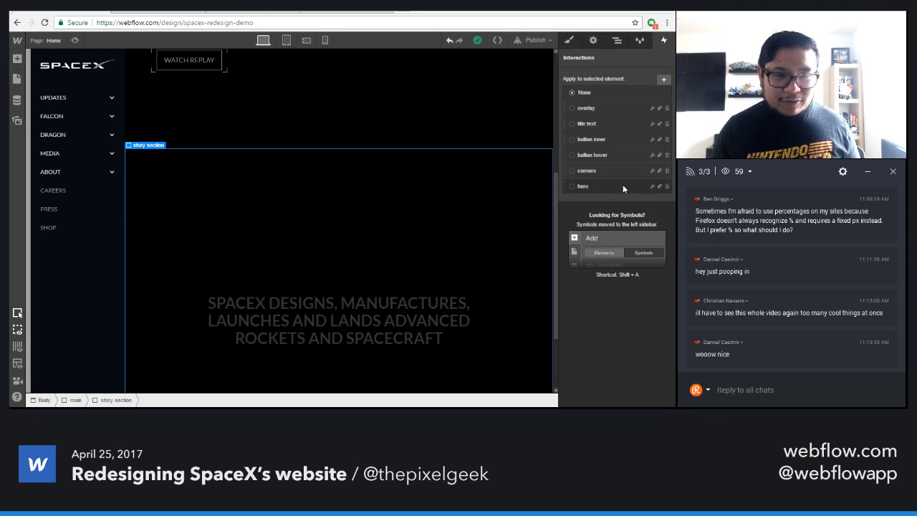
pyautogui.click(660, 186)
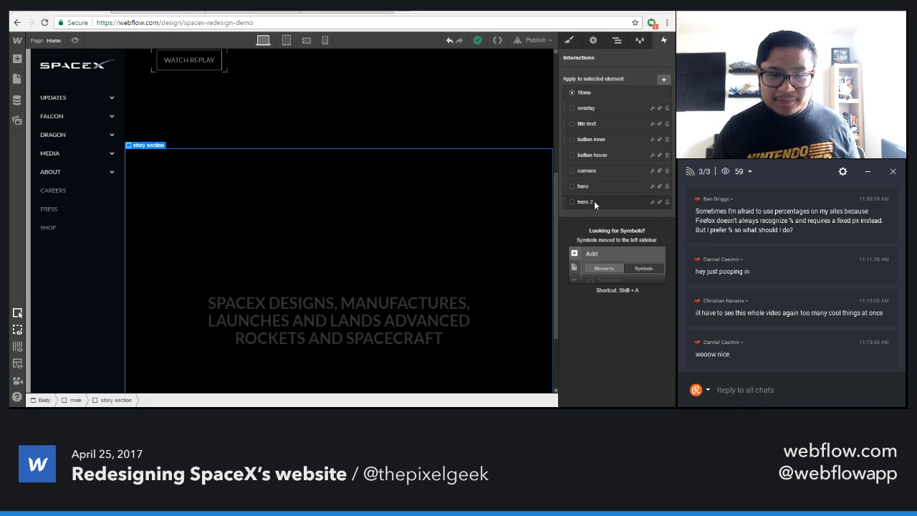
pyautogui.click(652, 202)
pyautogui.hotkey('ctrl', 'a')
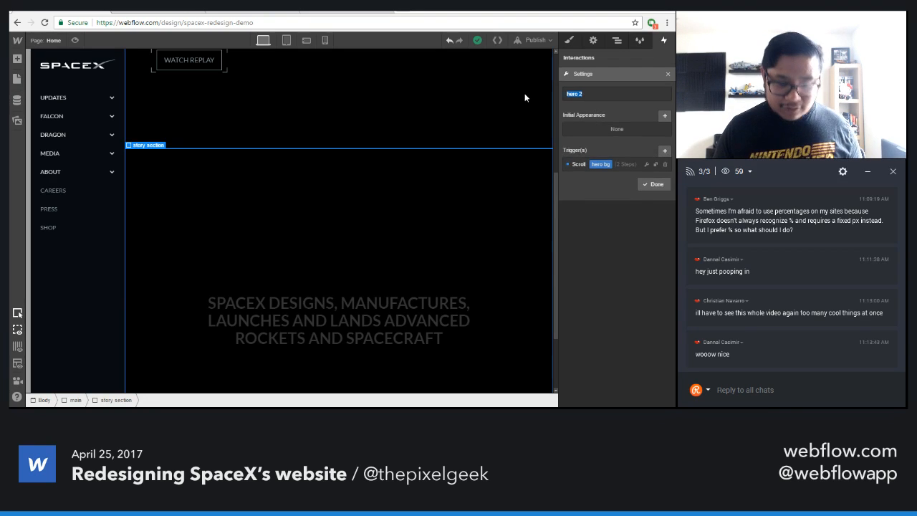
pyautogui.write('row 2')
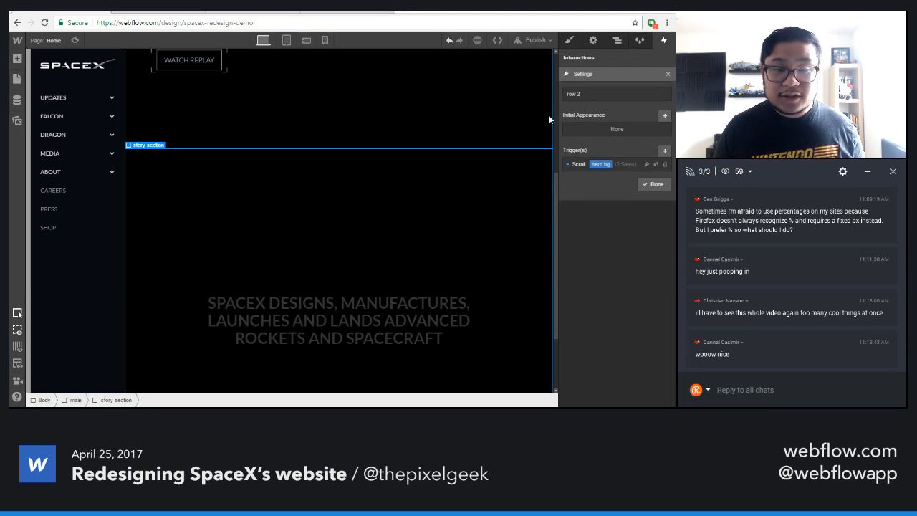
# - Replace hero bg with row 2 bg as the affected element of the row 2 scroll trigger, and save the interaction
pyautogui.click(621, 163)
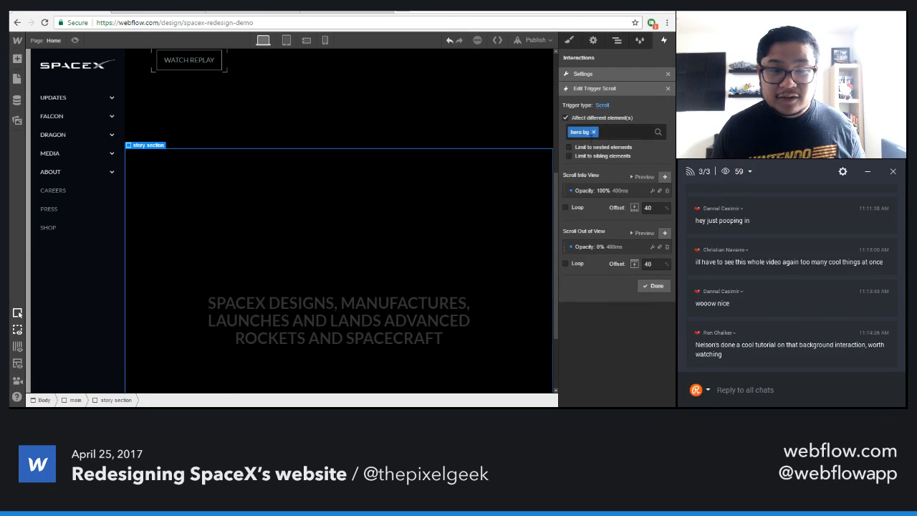
pyautogui.click(594, 132)
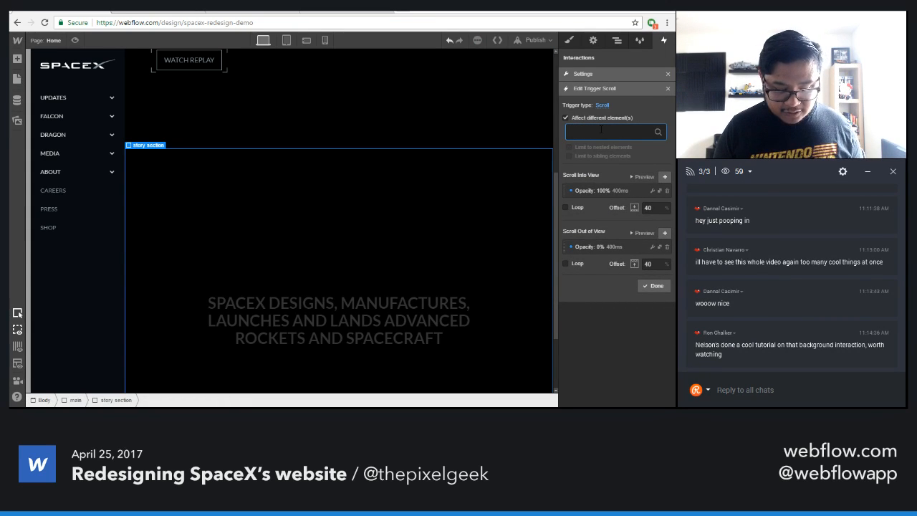
pyautogui.write('row 2')
pyautogui.click(602, 146)
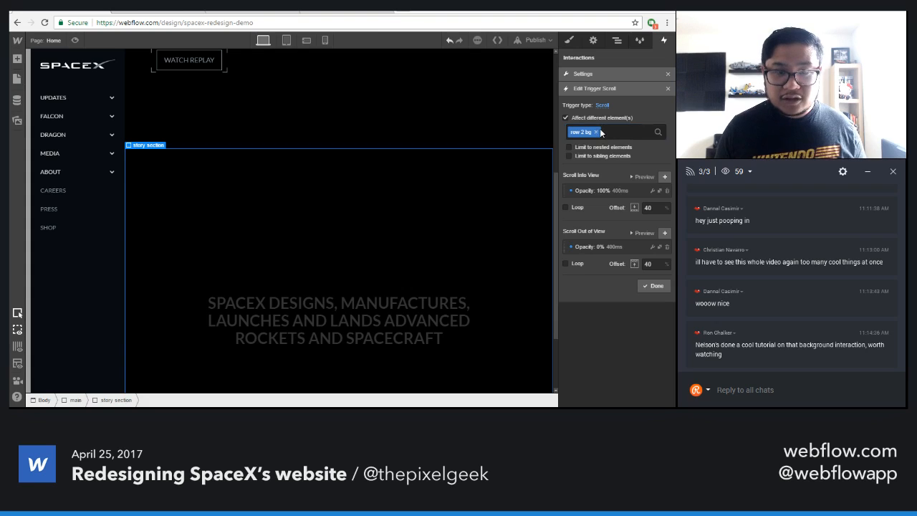
pyautogui.click(654, 288)
pyautogui.click(654, 187)
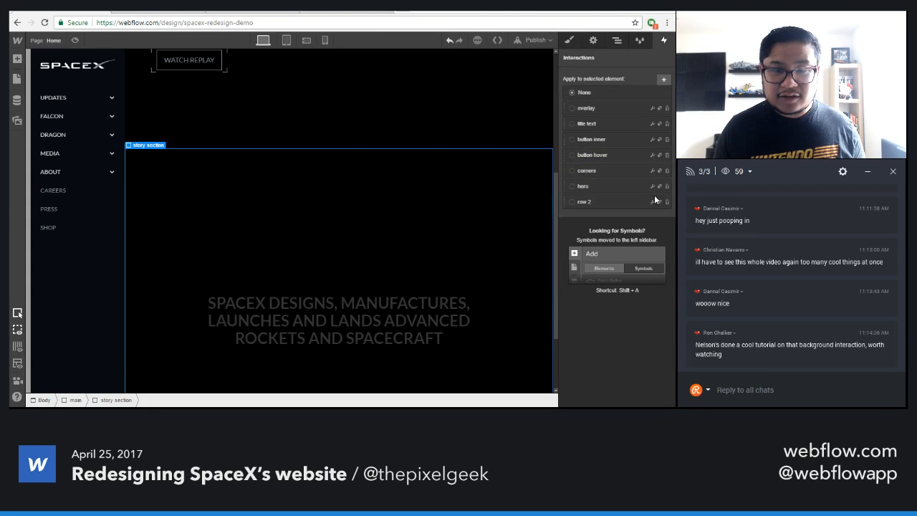
# - Preview the page and scroll between the hero and the story section to check the background change
pyautogui.scroll(5, 230, 136)
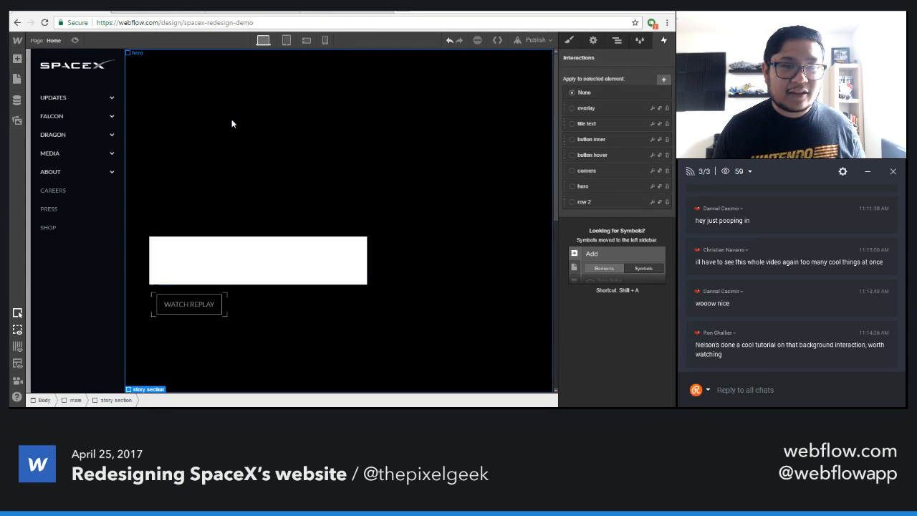
pyautogui.click(74, 40)
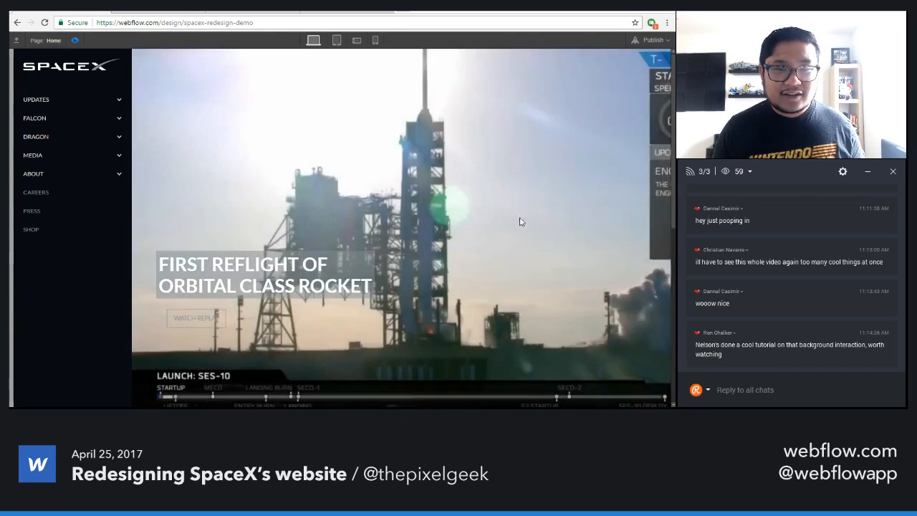
pyautogui.scroll(-5, 496, 228)
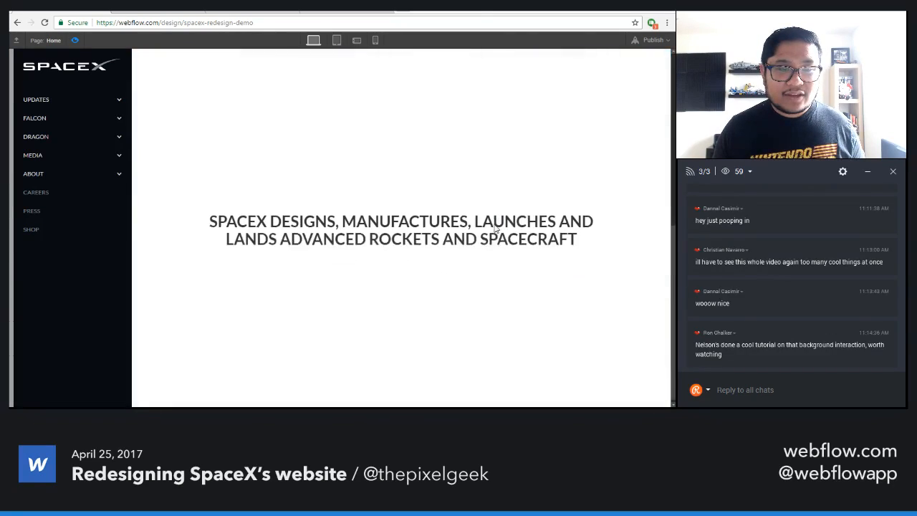
pyautogui.scroll(4, 495, 225)
pyautogui.scroll(-4, 494, 224)
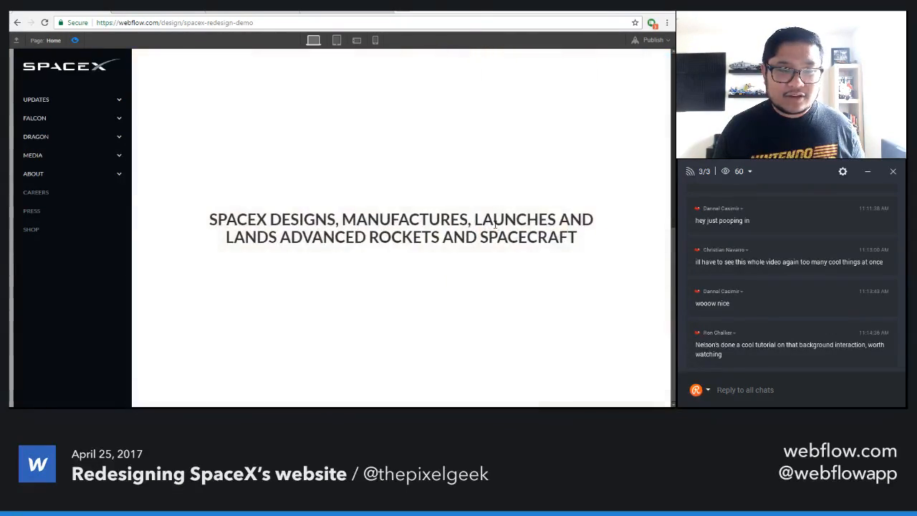
pyautogui.click(75, 41)
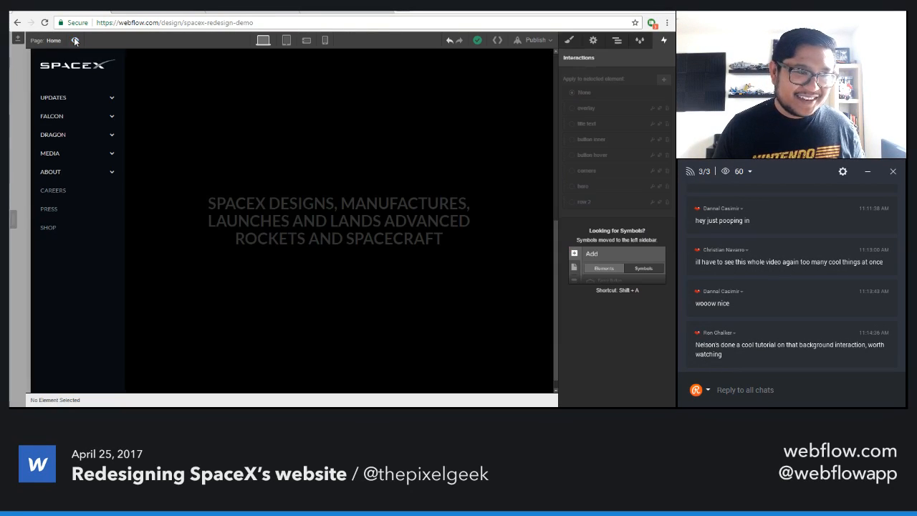
# - Apply the row 2 interaction to the story section
pyautogui.click(215, 89)
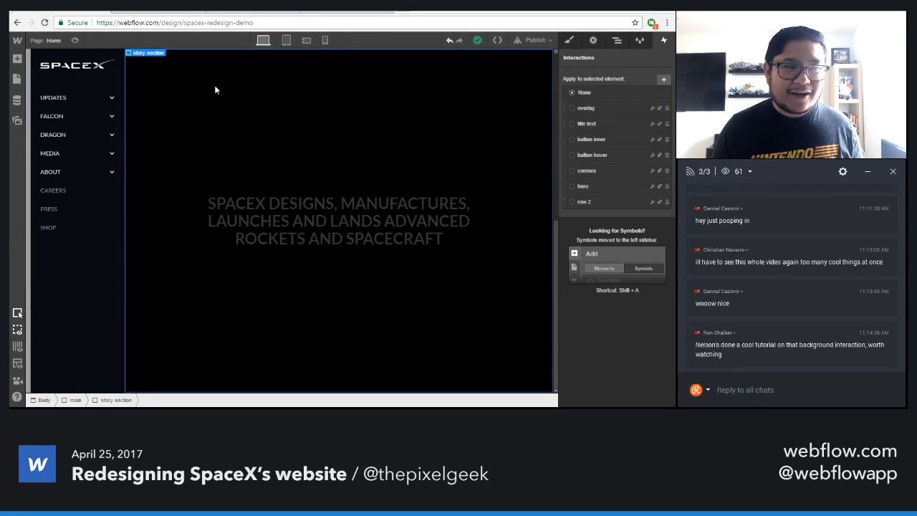
pyautogui.scroll(2, 315, 244)
pyautogui.scroll(-2, 316, 244)
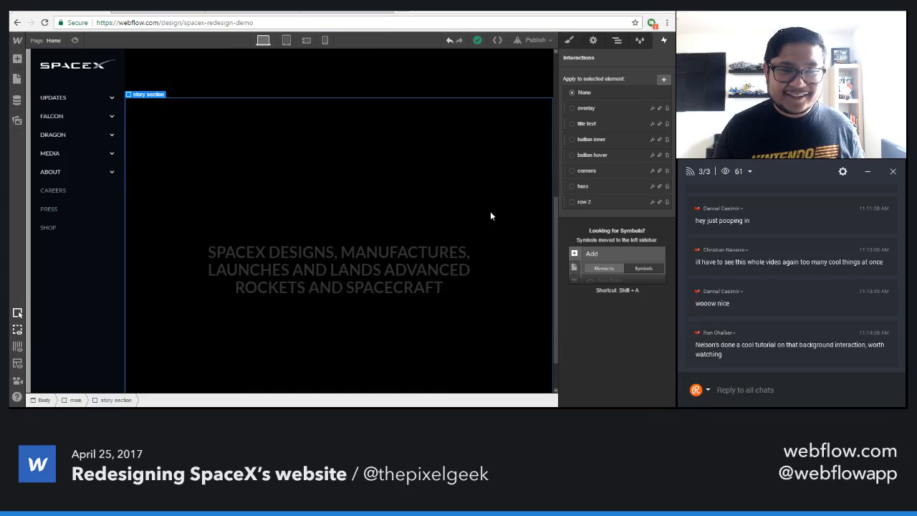
pyautogui.click(572, 204)
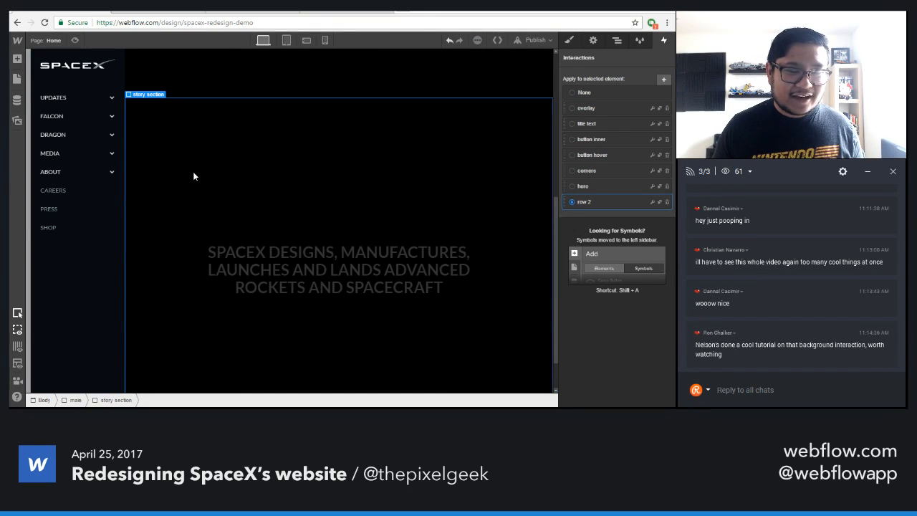
# - Preview the page from the hero and scroll back and forth to test the row 2 background fade
pyautogui.scroll(4, 183, 184)
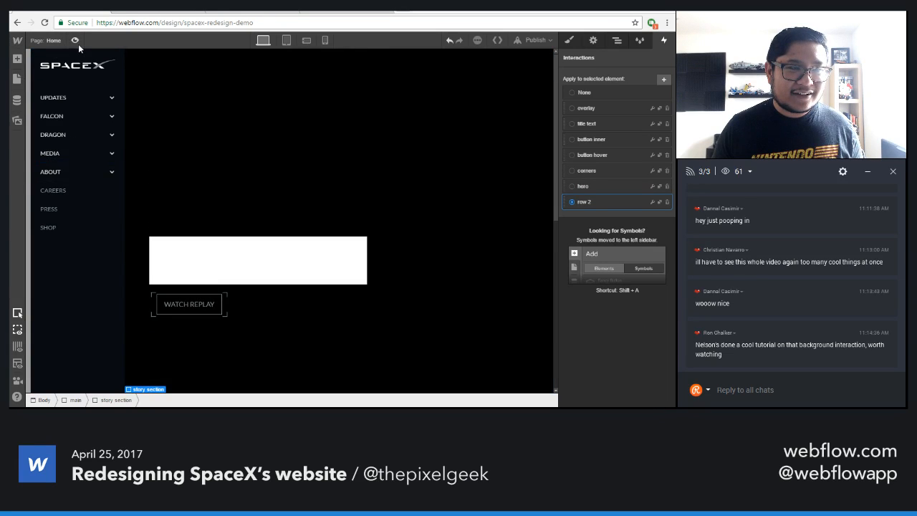
pyautogui.click(75, 41)
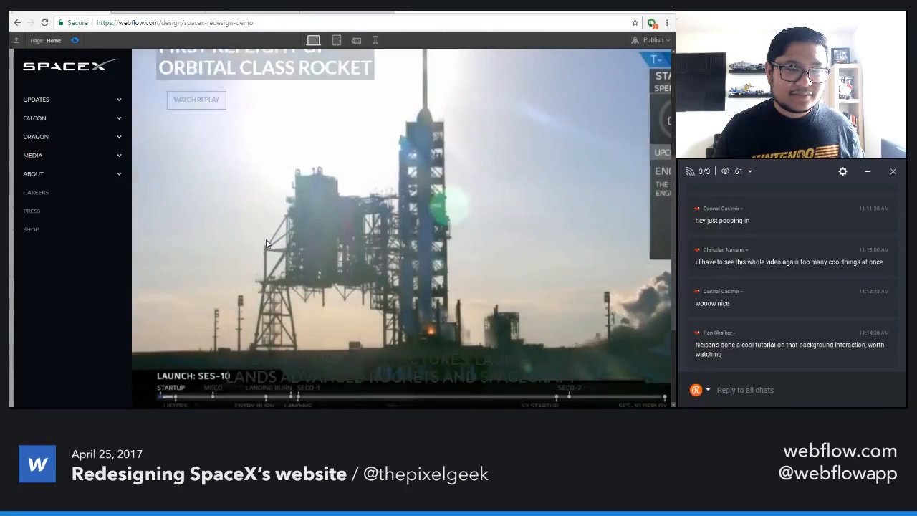
pyautogui.scroll(-3, 266, 244)
pyautogui.scroll(3, 266, 241)
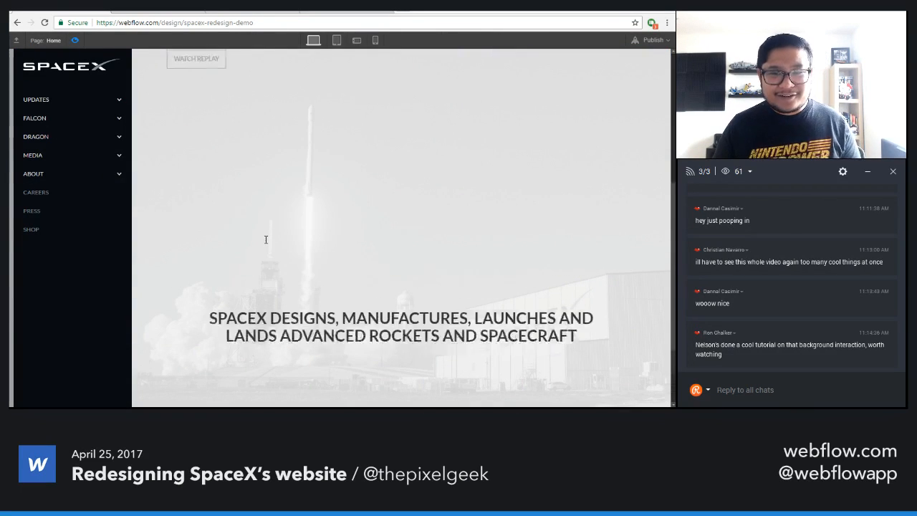
pyautogui.scroll(-3, 265, 242)
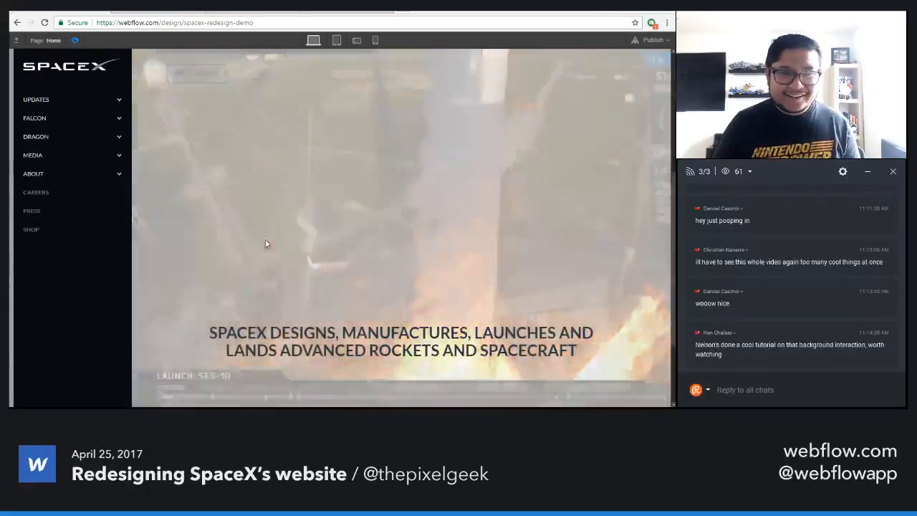
pyautogui.scroll(3, 265, 241)
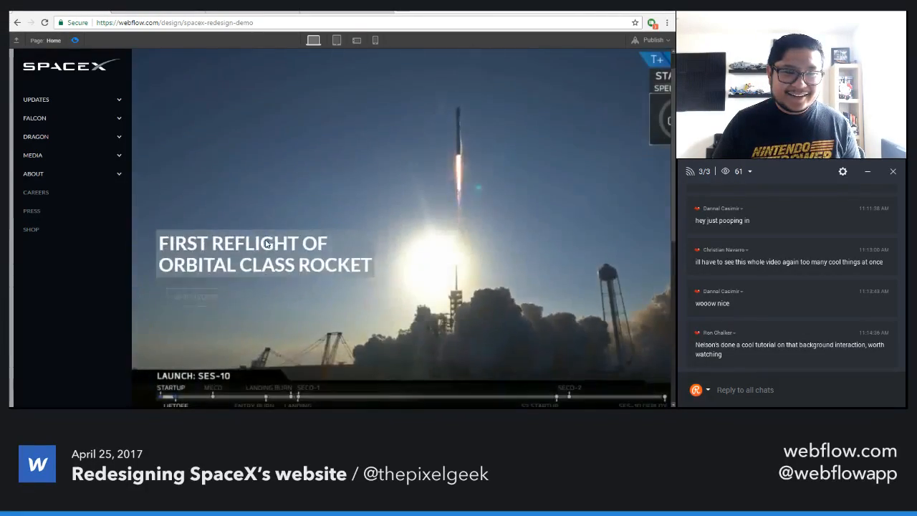
pyautogui.scroll(-3, 265, 239)
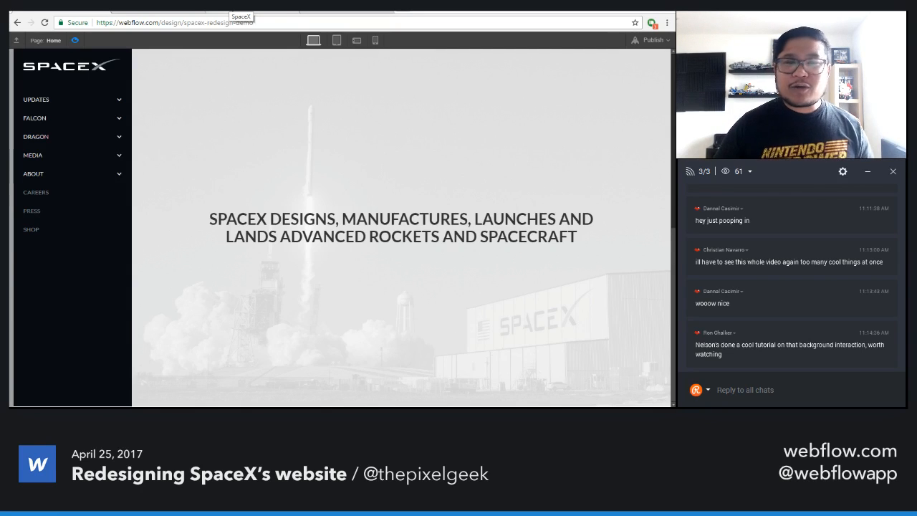
# - Switch to the browser tab showing the bg-interaction demo and load stripe.com in it as a design reference
pyautogui.click(240, 9)
pyautogui.click(319, 23)
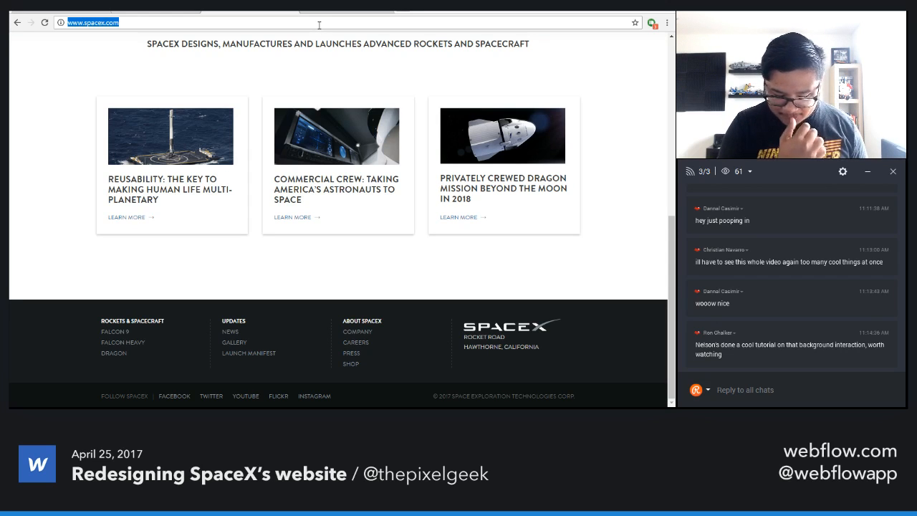
pyautogui.click(327, 13)
pyautogui.click(333, 22)
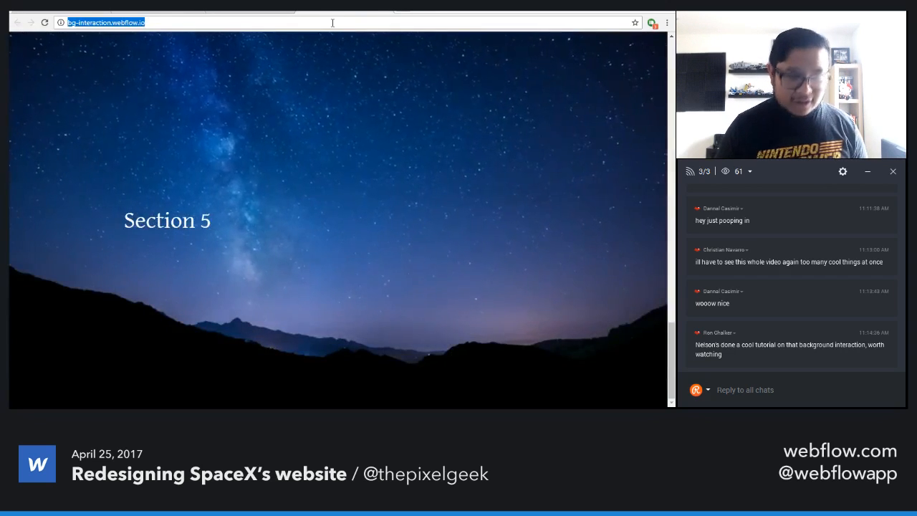
pyautogui.write('stripe.com')
pyautogui.press('Return')
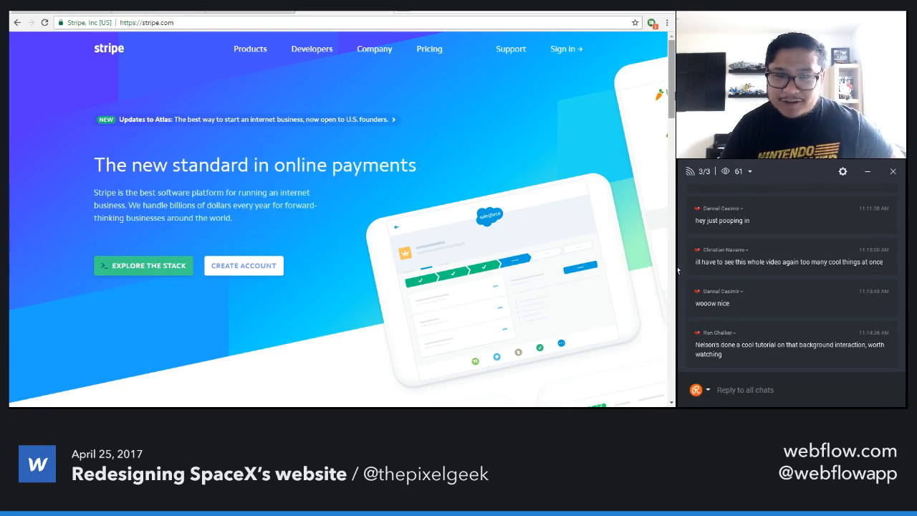
# - Open Stripe's Relay product page and examine its gradient hero design
pyautogui.moveTo(670, 98); pyautogui.dragTo(671, 58)
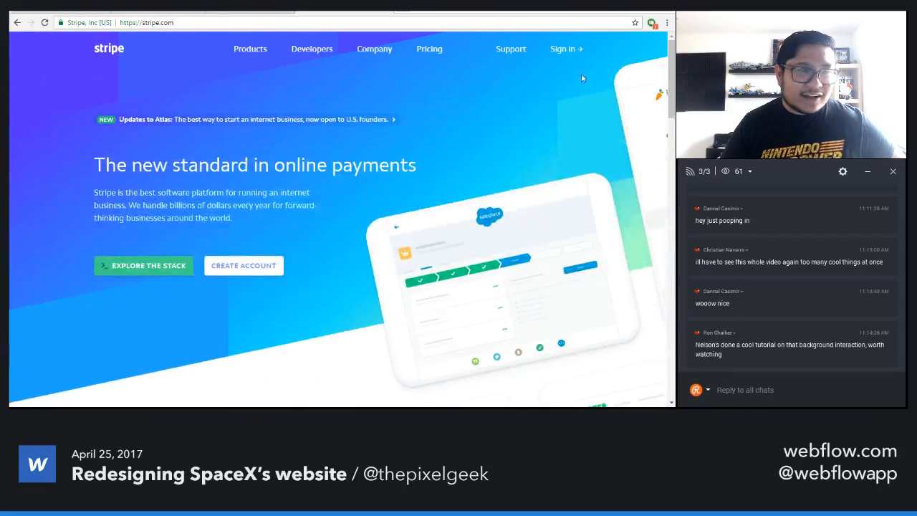
pyautogui.moveTo(250, 49)
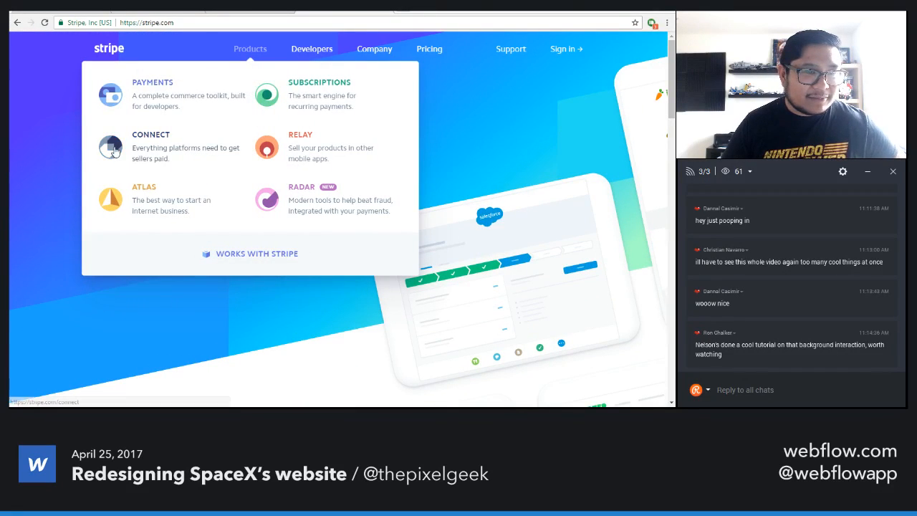
pyautogui.click(280, 153)
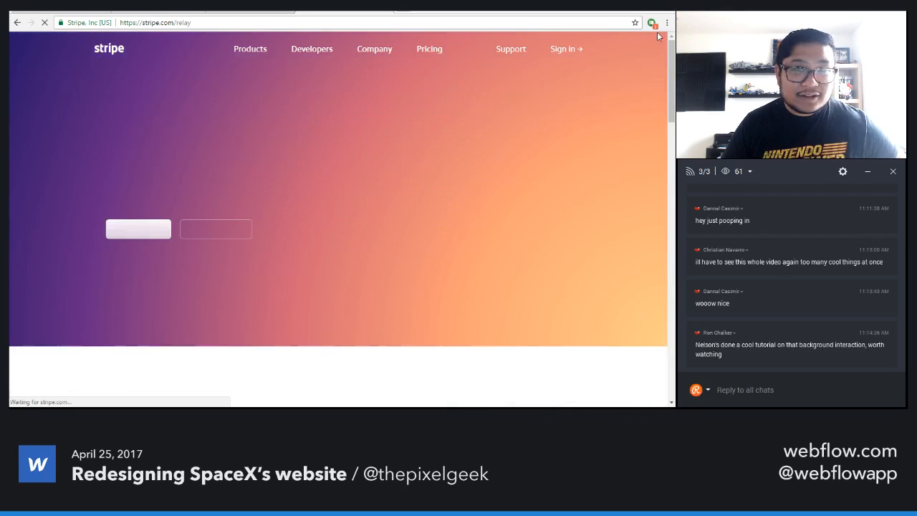
pyautogui.moveTo(667, 51); pyautogui.dragTo(672, 129)
pyautogui.scroll(3, 308, 169)
pyautogui.scroll(1, 308, 168)
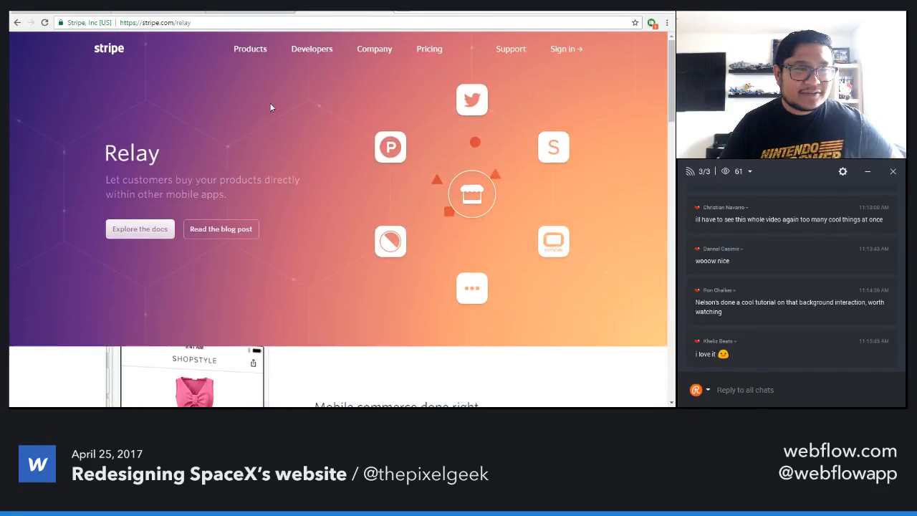
# - Open Stripe's Atlas product page, examine its angled section backgrounds, and return to the Webflow project
pyautogui.moveTo(250, 49)
pyautogui.click(123, 207)
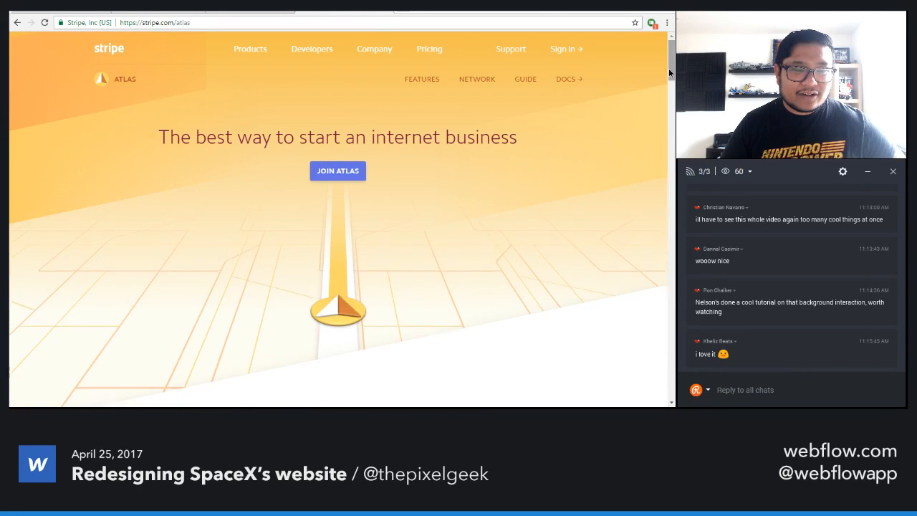
pyautogui.moveTo(672, 60); pyautogui.dragTo(657, 263)
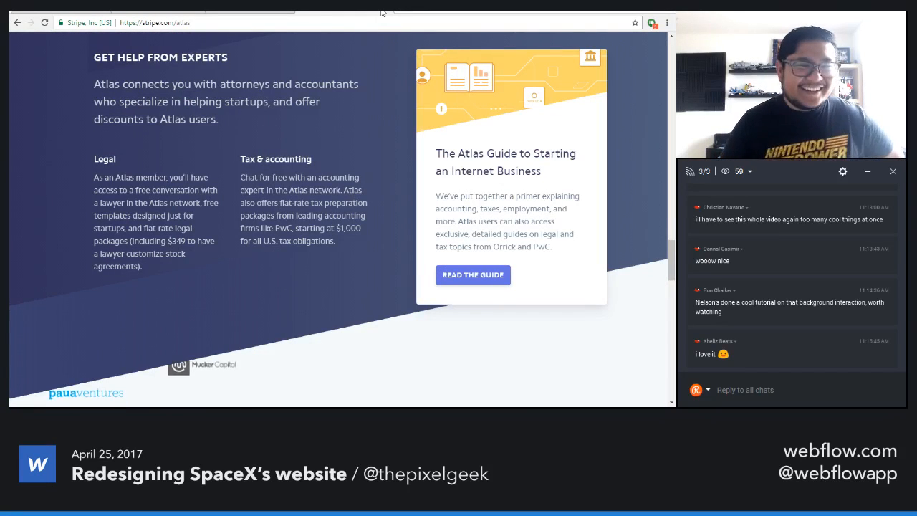
pyautogui.click(250, 12)
pyautogui.click(79, 12)
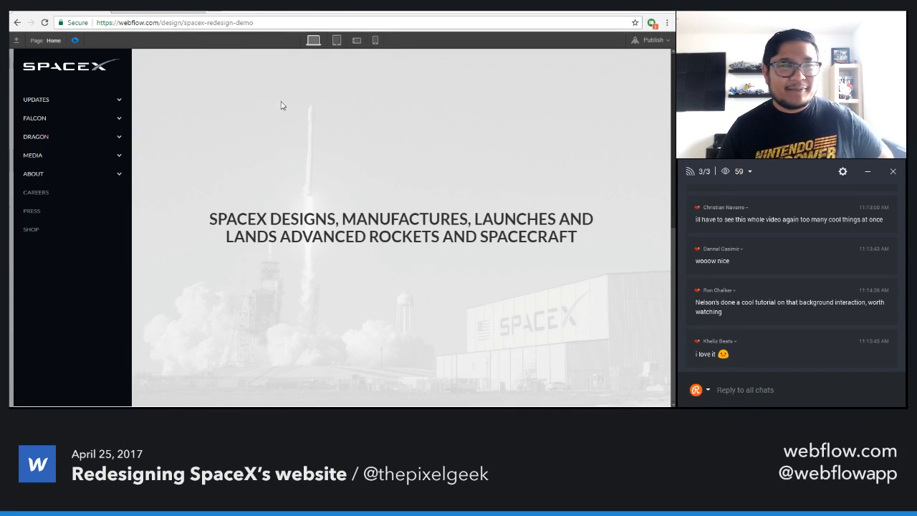
# - Restart the page preview and check the fade between the hero video and the row 2 image in both scroll directions
pyautogui.click(74, 41)
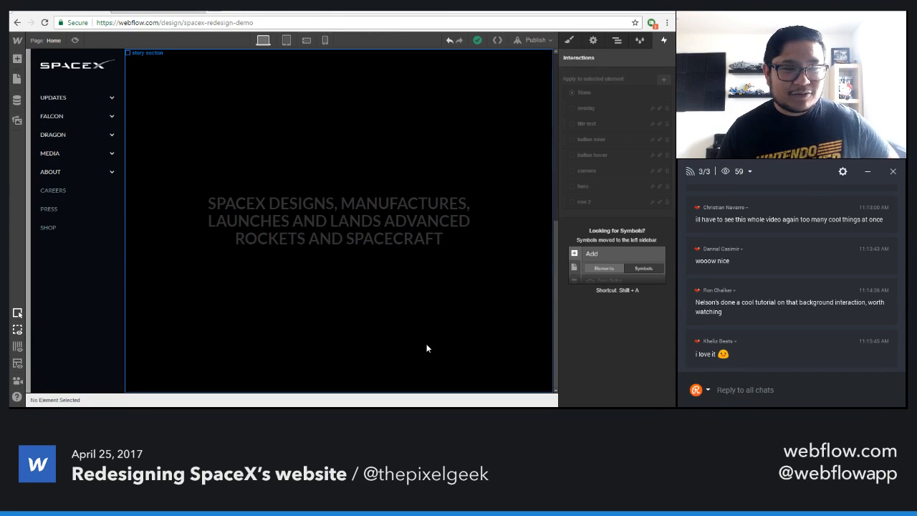
pyautogui.click(75, 40)
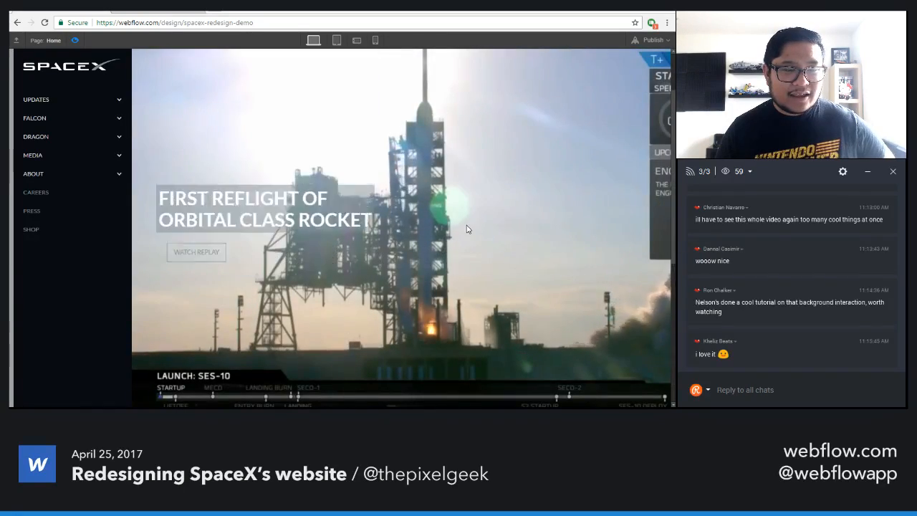
pyautogui.scroll(-3, 466, 229)
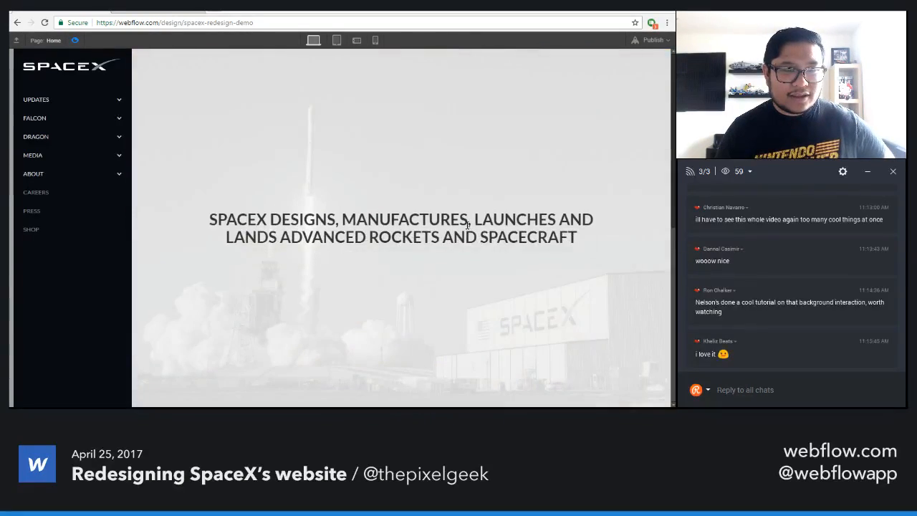
pyautogui.scroll(3, 467, 225)
pyautogui.scroll(-4, 466, 229)
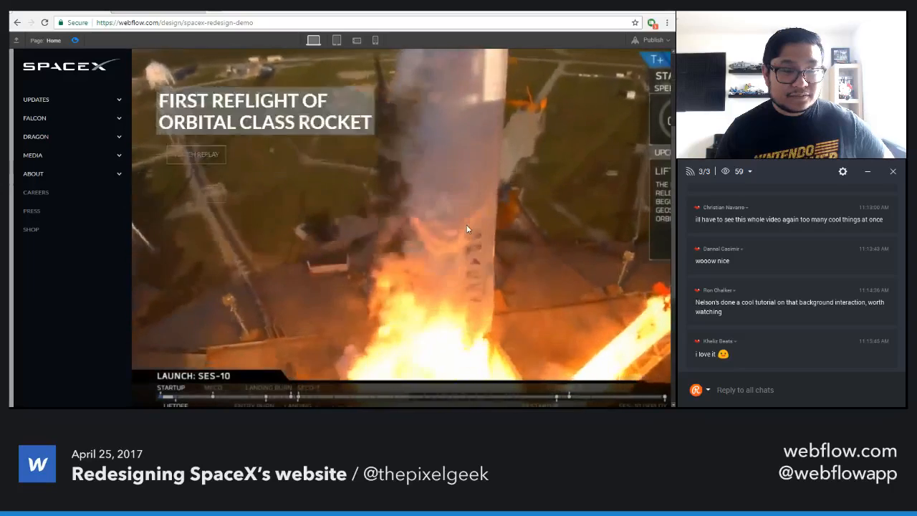
pyautogui.scroll(-1, 466, 228)
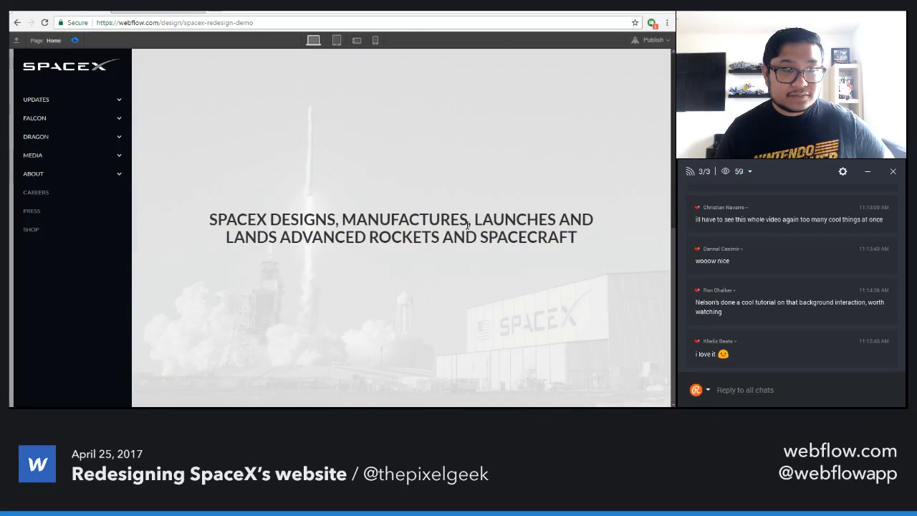
pyautogui.click(76, 40)
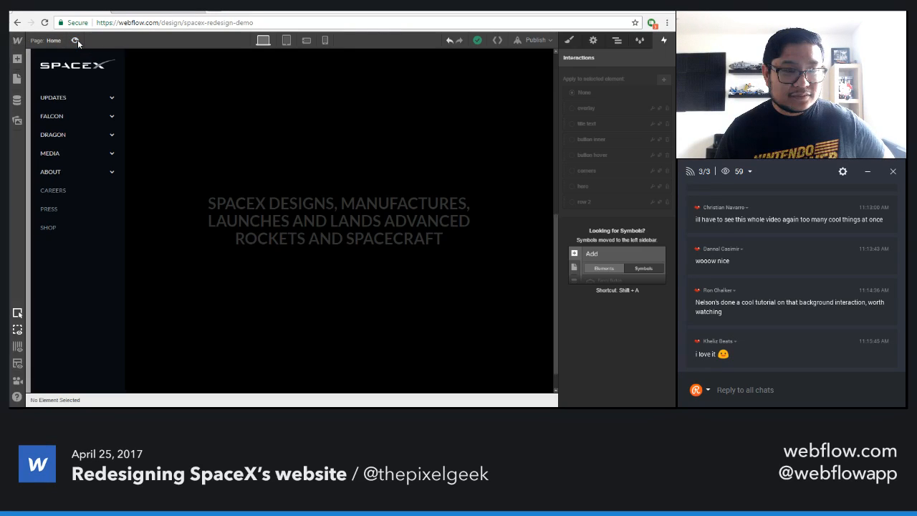
# - After checking the cards row on spacex.com, add a new Section inside main between the story section and backgrounds
pyautogui.click(345, 334)
pyautogui.click(616, 40)
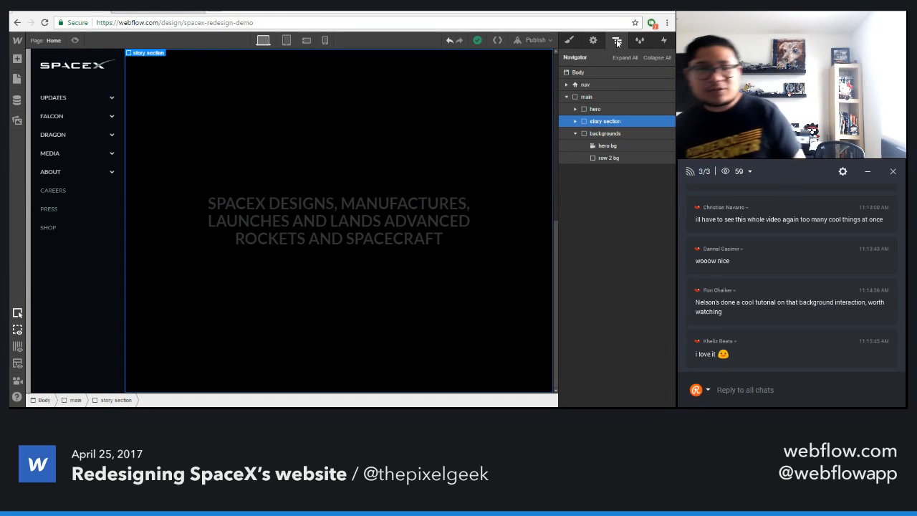
pyautogui.click(151, 9)
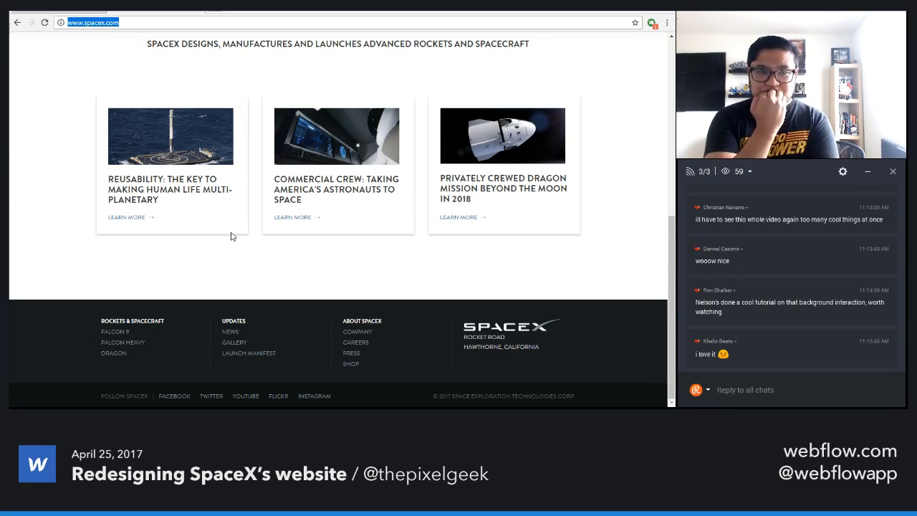
pyautogui.click(66, 10)
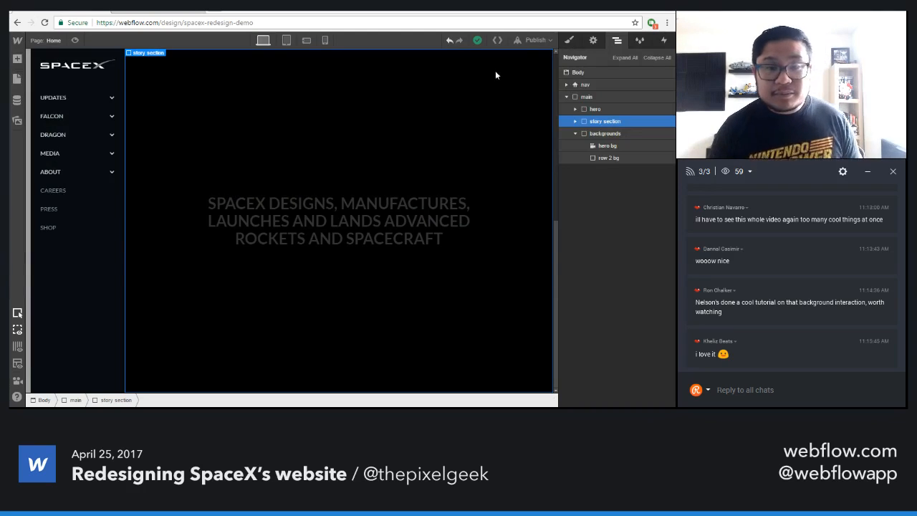
pyautogui.click(575, 135)
pyautogui.press('a')
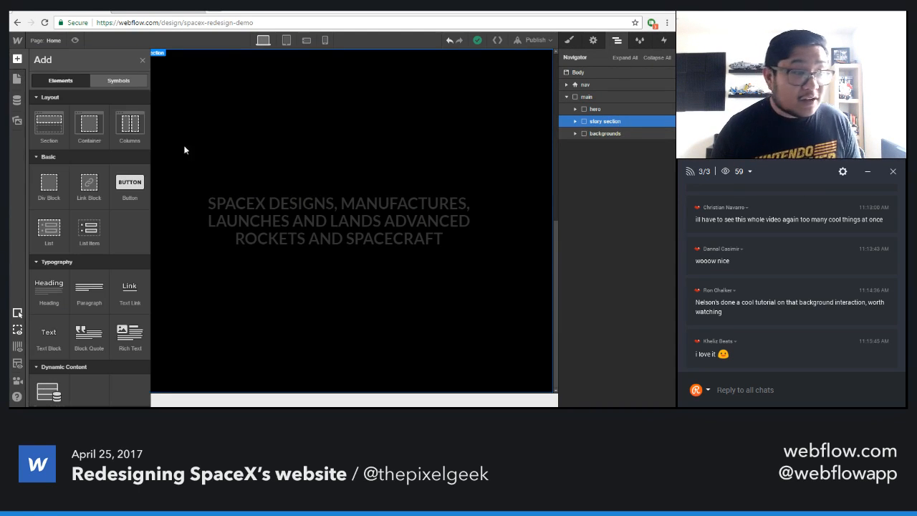
pyautogui.moveTo(49, 112); pyautogui.dragTo(613, 149)
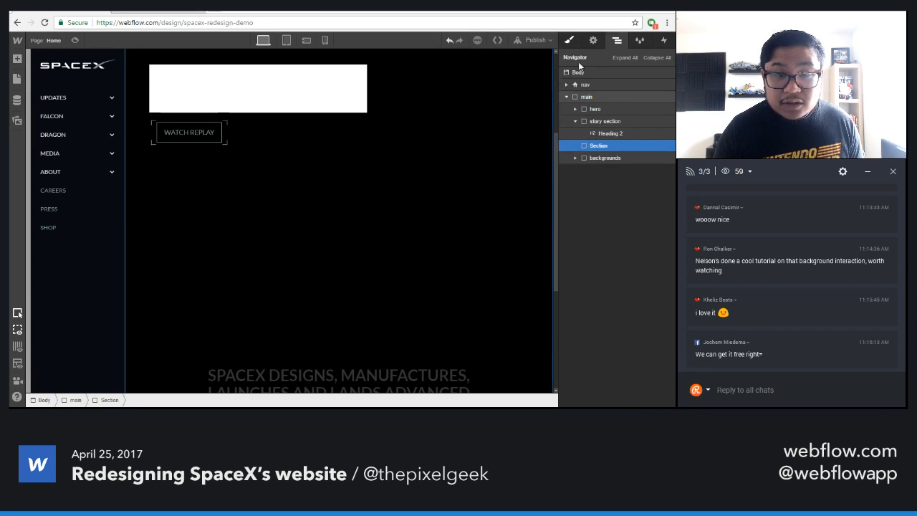
# - Assign the new class "cards section" to the section added between the story section and backgrounds
pyautogui.click(569, 40)
pyautogui.click(606, 86)
pyautogui.write('cards section')
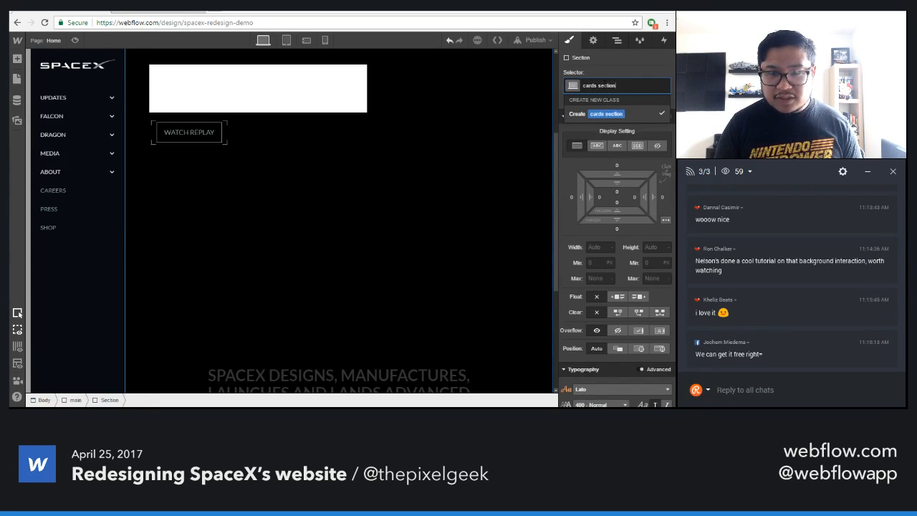
pyautogui.press('Return')
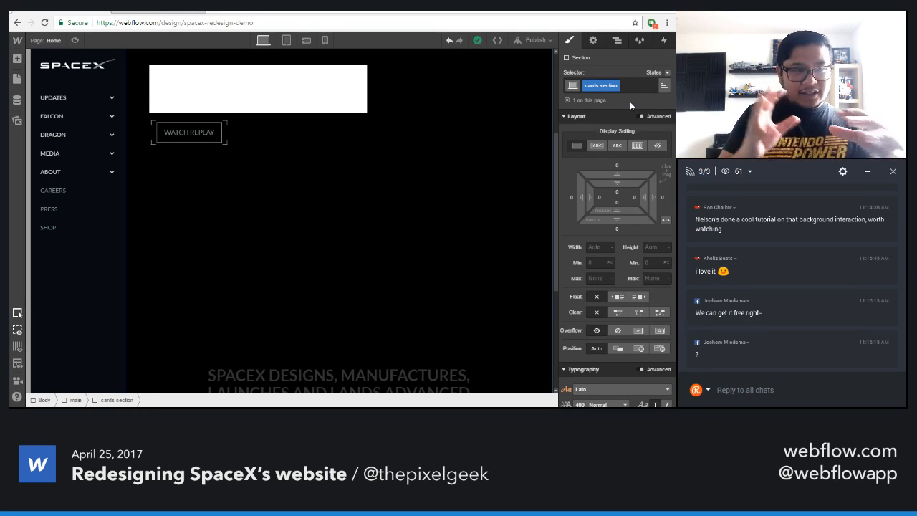
# - Set the cards section's height to 100vh
pyautogui.click(228, 142)
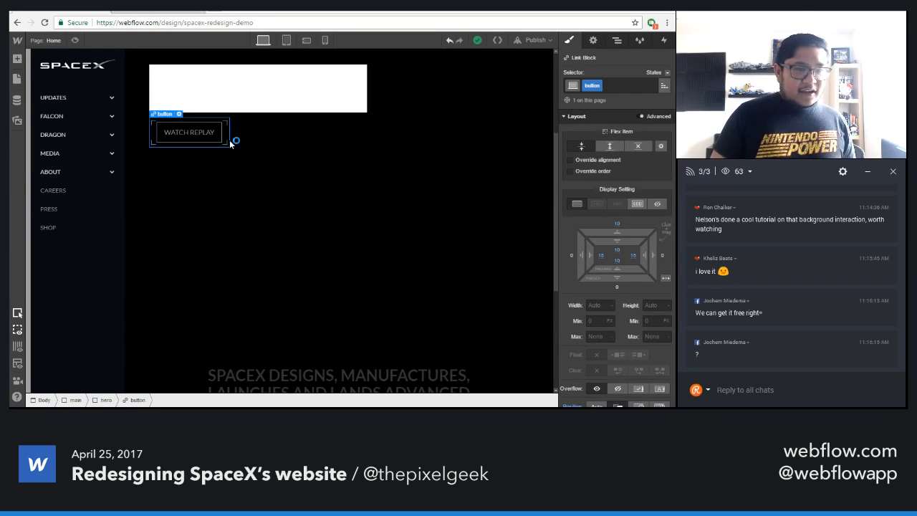
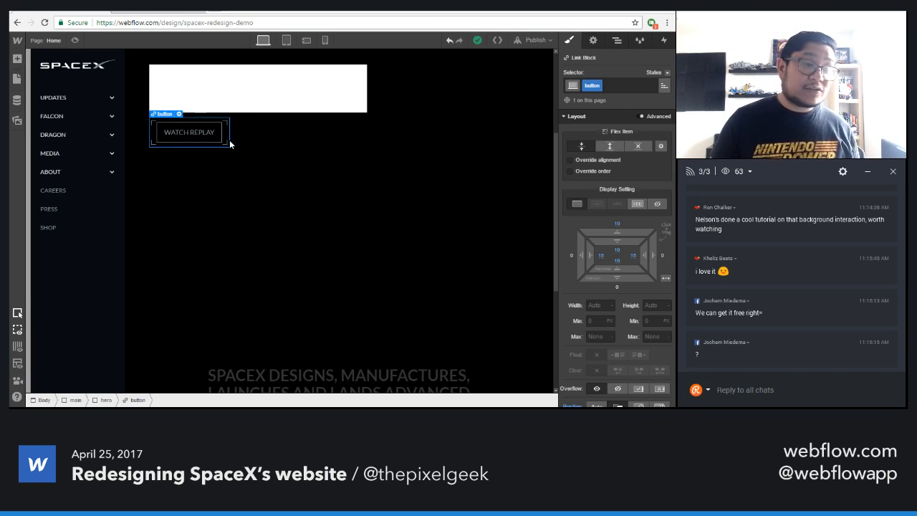
pyautogui.scroll(-3, 393, 286)
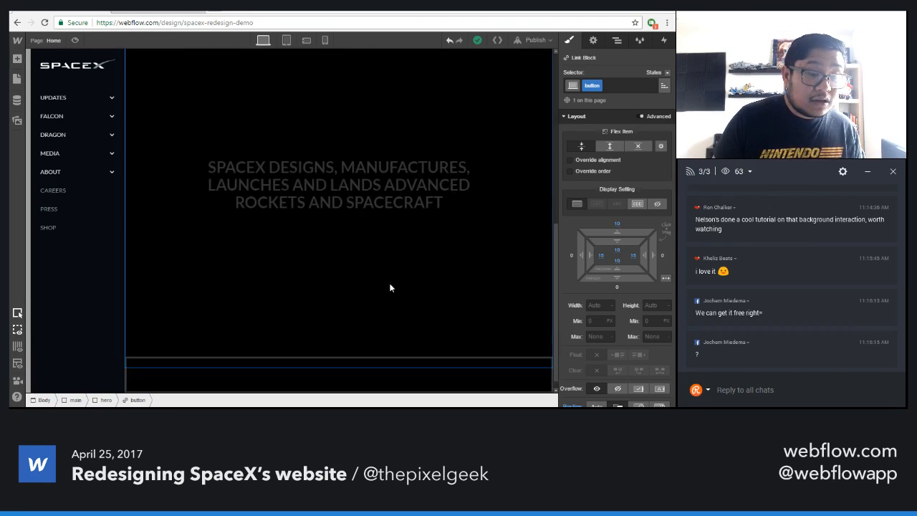
pyautogui.click(277, 371)
pyautogui.click(652, 247)
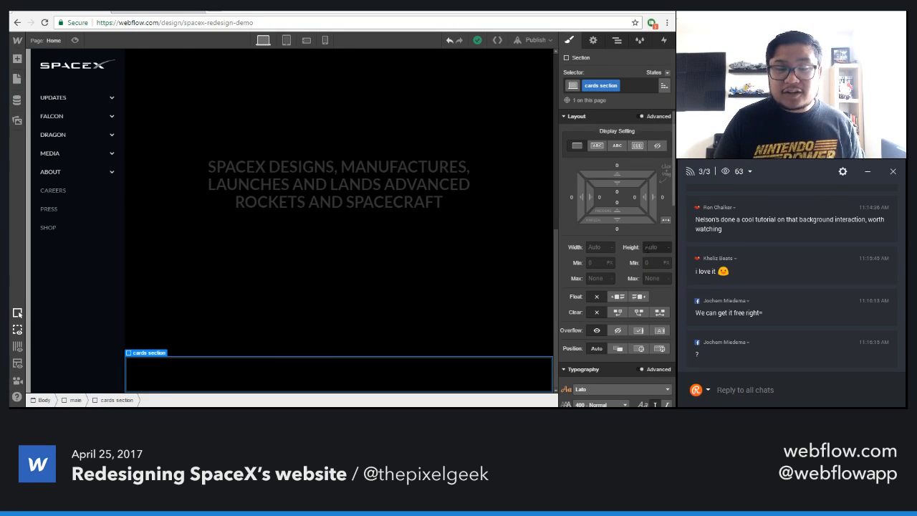
pyautogui.write('100vh')
pyautogui.press('Return')
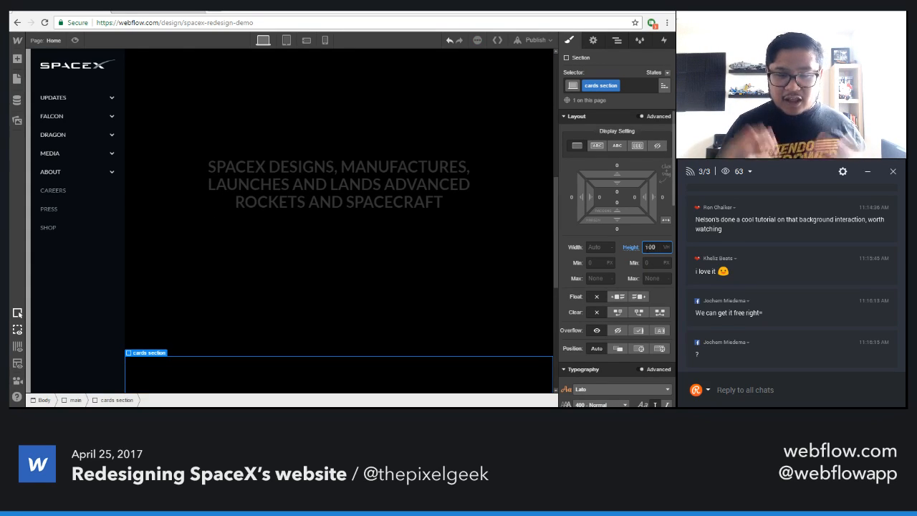
# - Give the cards section a horizontal flex layout with its content centred on both axes
pyautogui.scroll(-3, 359, 299)
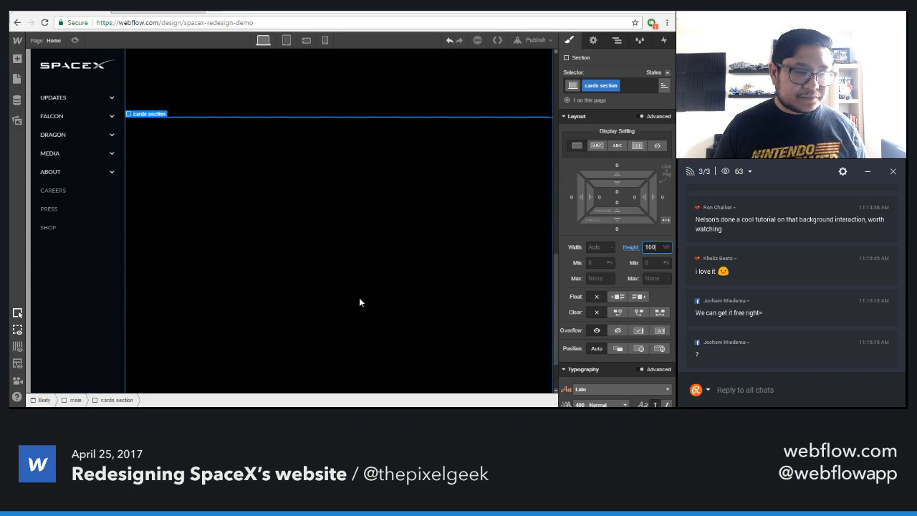
pyautogui.scroll(-1, 359, 301)
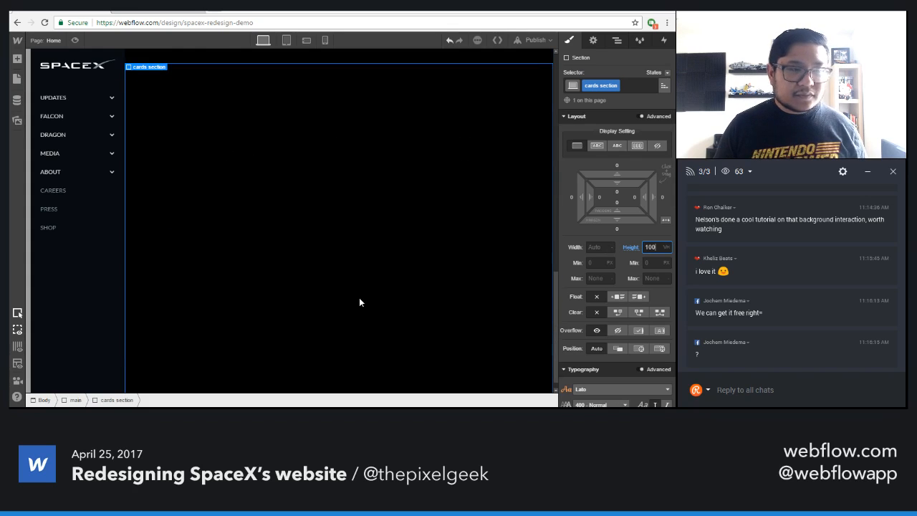
pyautogui.click(636, 146)
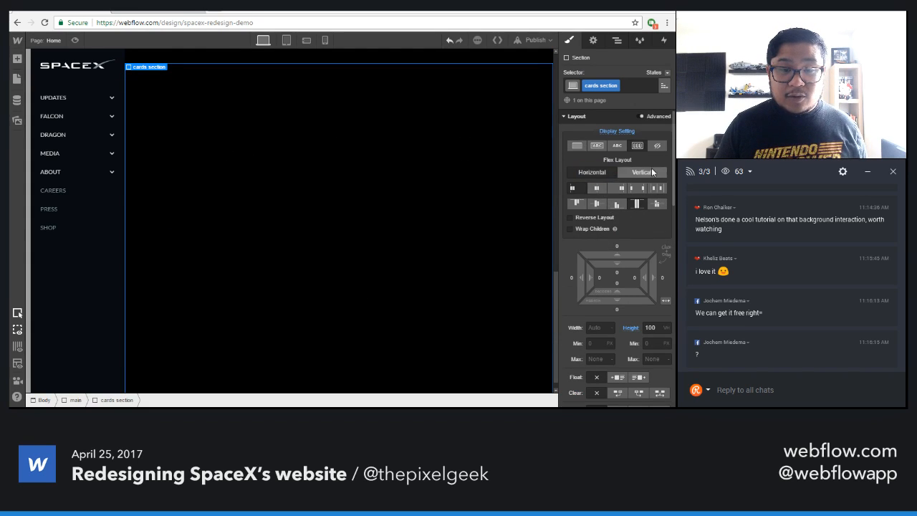
pyautogui.click(598, 186)
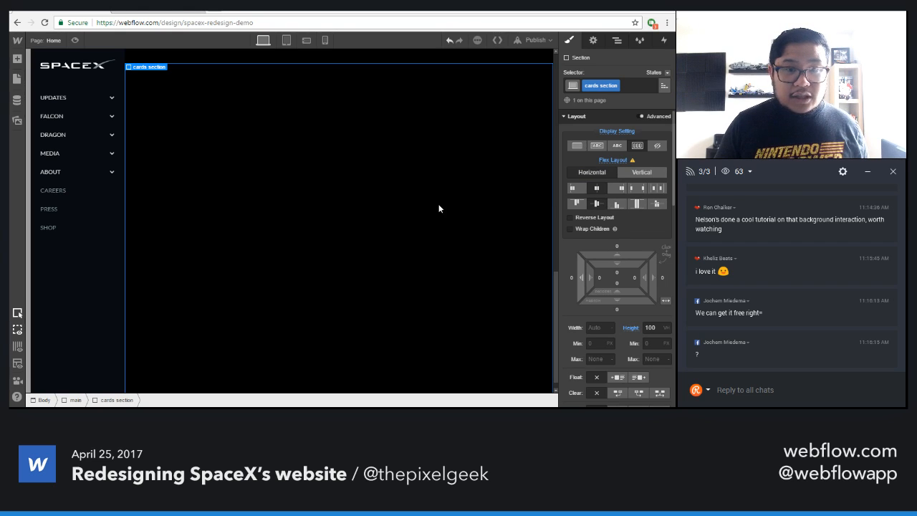
# - Try galaxy.jpg as a centred, cover-sized background image on the cards section and remove it again
pyautogui.scroll(-5, 631, 309)
pyautogui.scroll(-2, 634, 301)
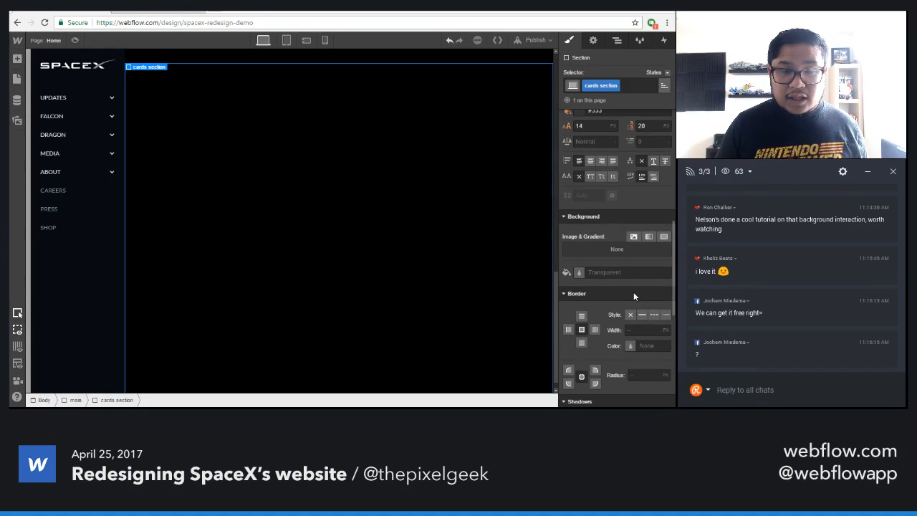
pyautogui.click(626, 240)
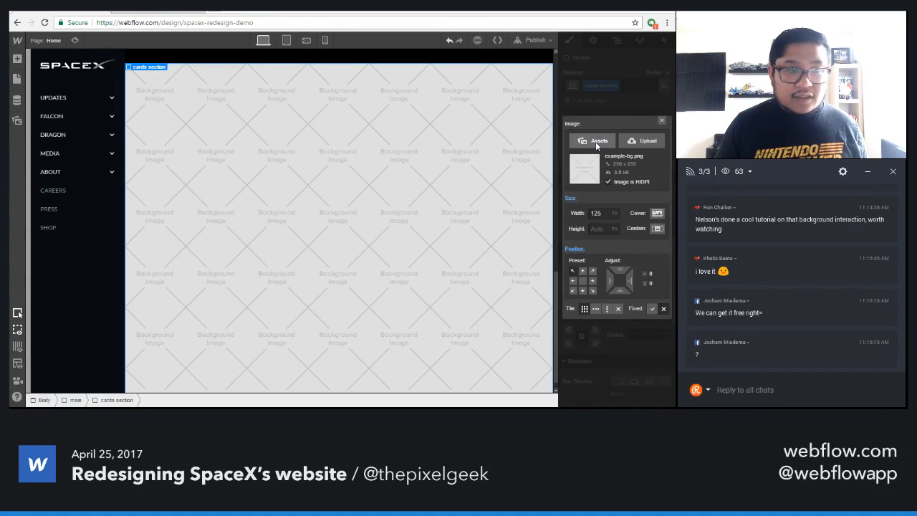
pyautogui.click(596, 141)
pyautogui.click(47, 105)
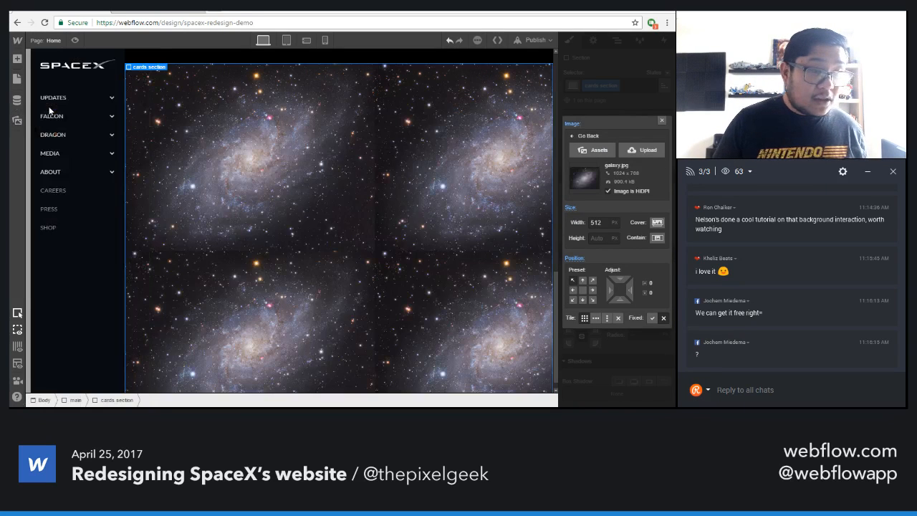
pyautogui.click(657, 223)
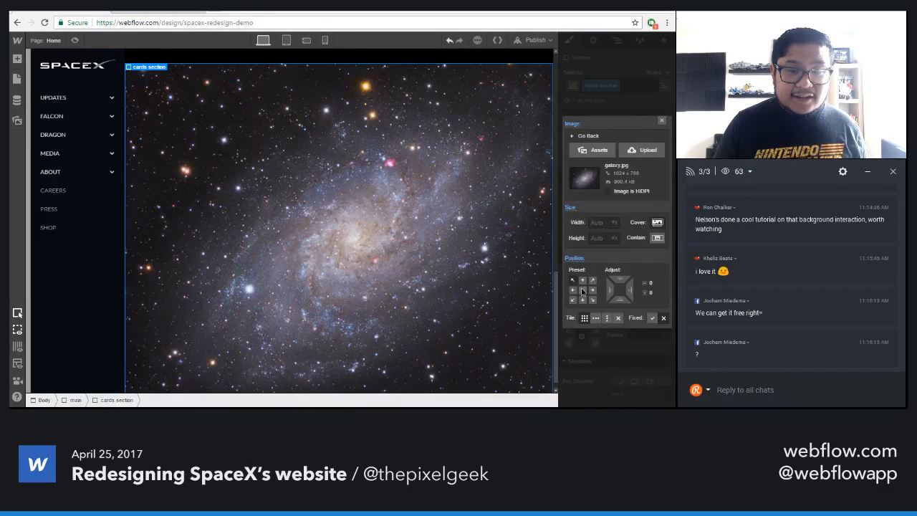
pyautogui.click(582, 290)
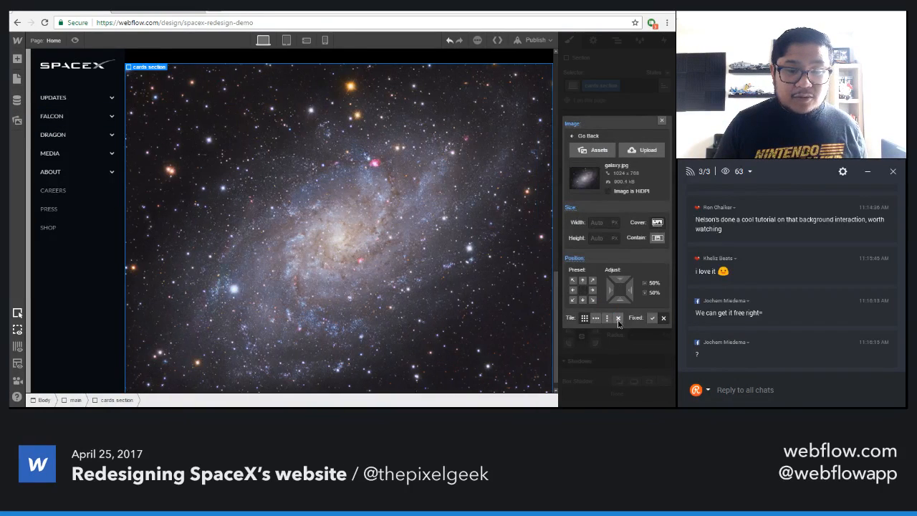
pyautogui.click(663, 121)
pyautogui.keyDown('alt'); pyautogui.click(586, 197); pyautogui.keyUp('alt')
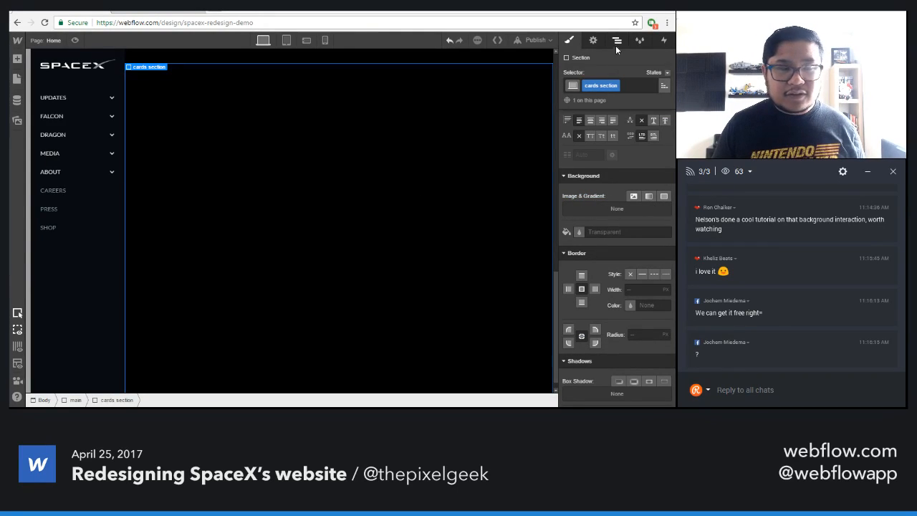
# - Add a Div Block inside the backgrounds element, directly below row 2 bg
pyautogui.click(617, 42)
pyautogui.click(575, 206)
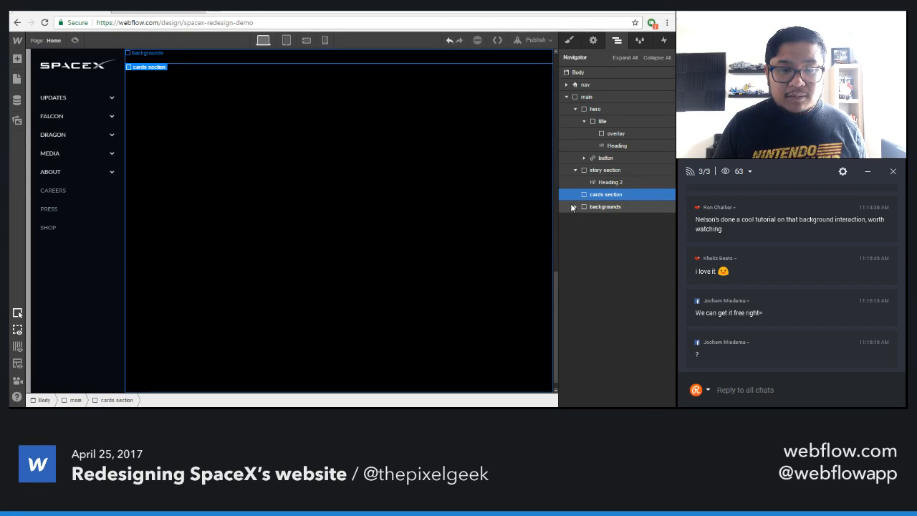
pyautogui.click(602, 208)
pyautogui.press('a')
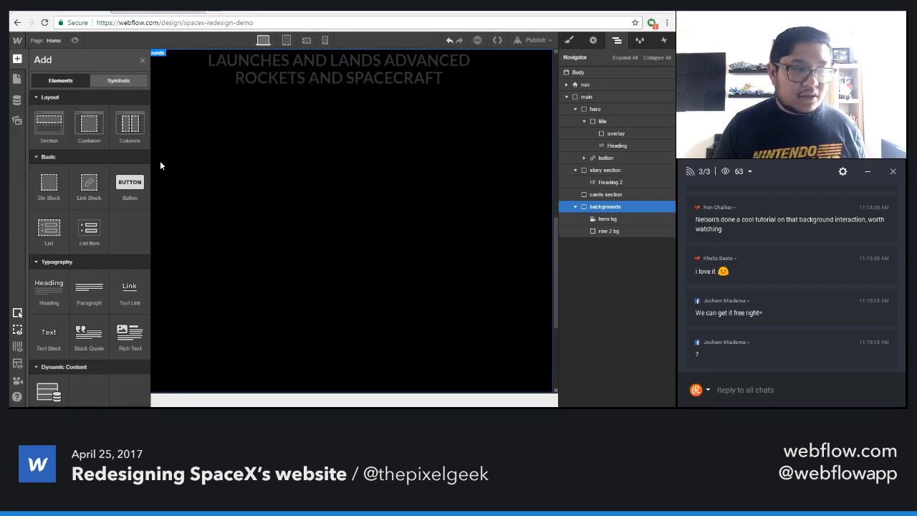
pyautogui.moveTo(49, 183); pyautogui.dragTo(605, 243)
# - Assign the new class "row 3 bg" to the added div block
pyautogui.click(569, 40)
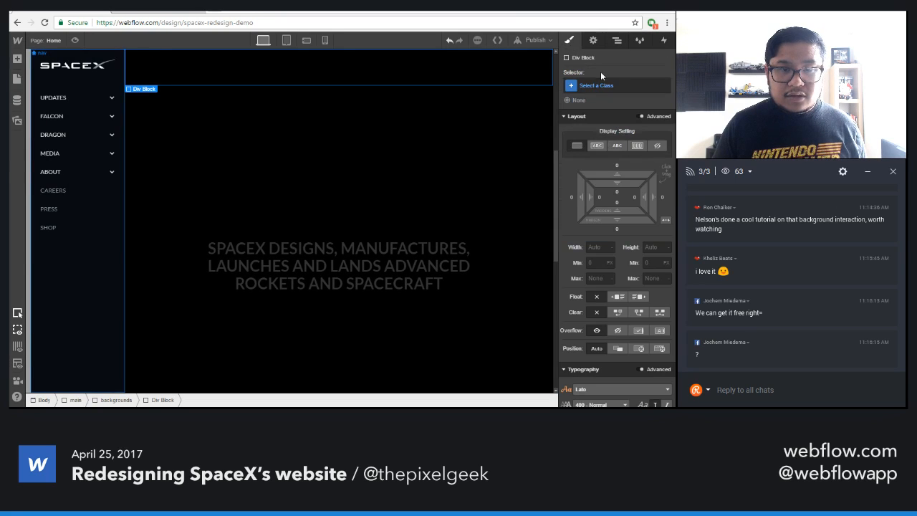
pyautogui.click(611, 85)
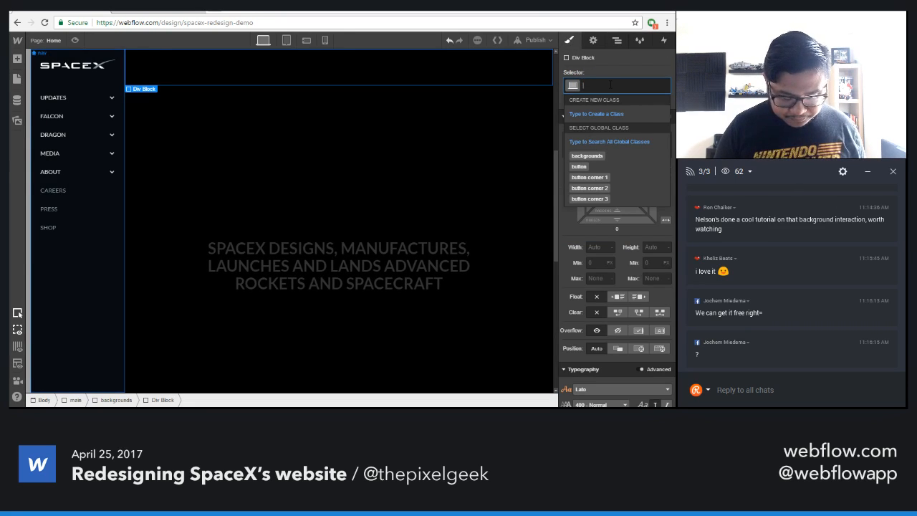
pyautogui.write('row 3')
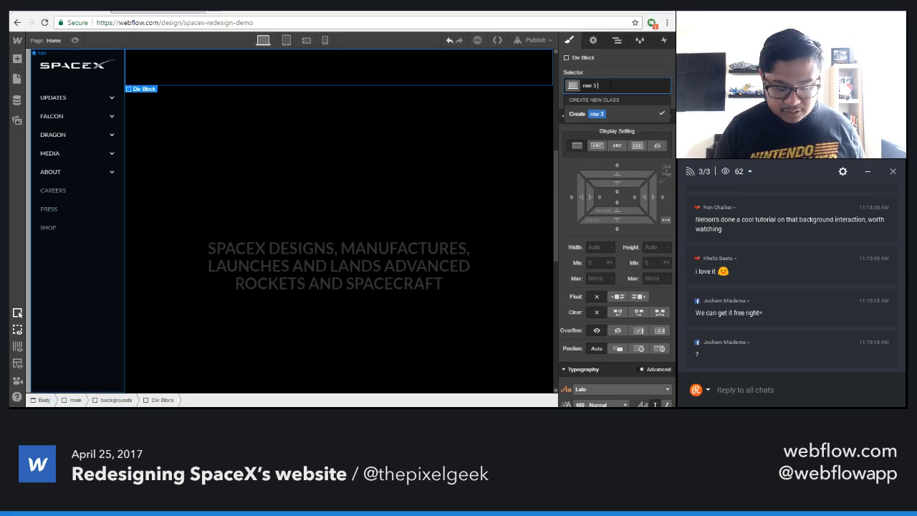
pyautogui.write(' bg')
pyautogui.press('Return')
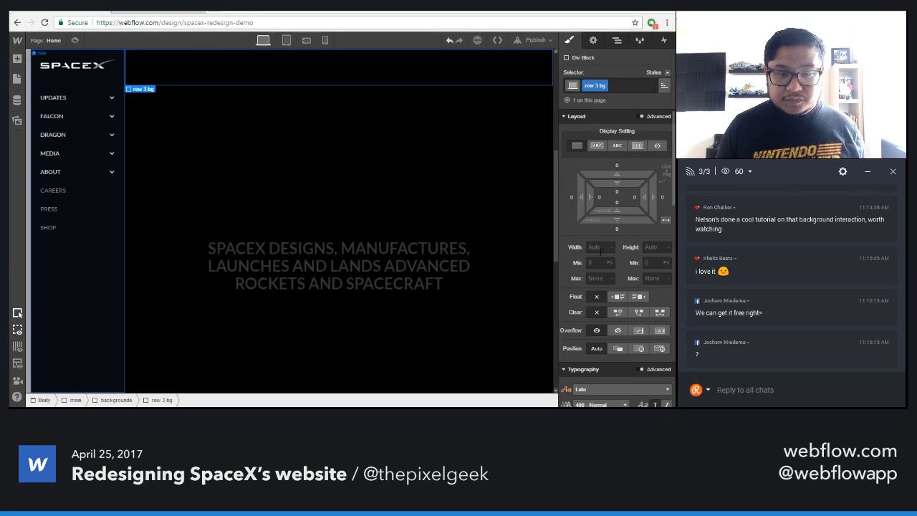
# - Set both the width and the height of row 3 bg to 100%
pyautogui.click(599, 247)
pyautogui.write('100')
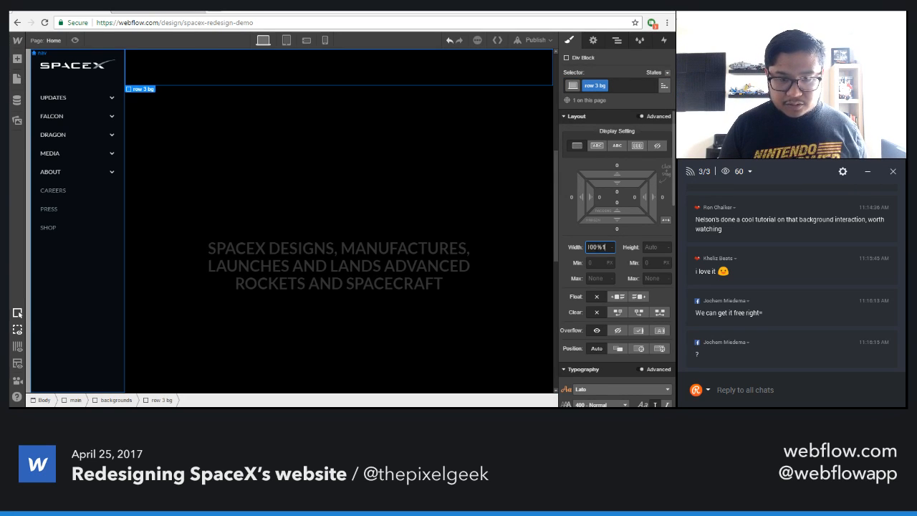
pyautogui.press('Tab')
pyautogui.write('100')
pyautogui.press('Return')
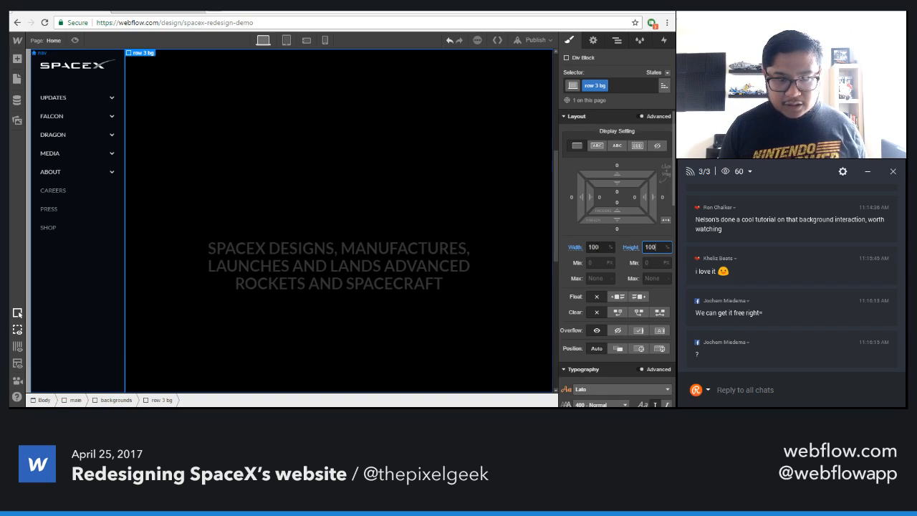
# - Give row 3 bg a fixed position with a z-index of 3
pyautogui.click(642, 350)
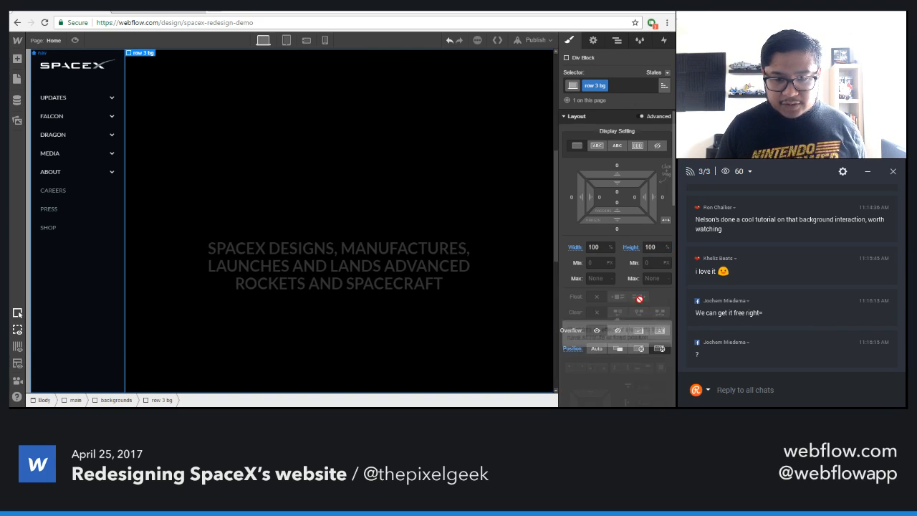
pyautogui.scroll(-3, 639, 298)
pyautogui.click(644, 259)
pyautogui.write('3')
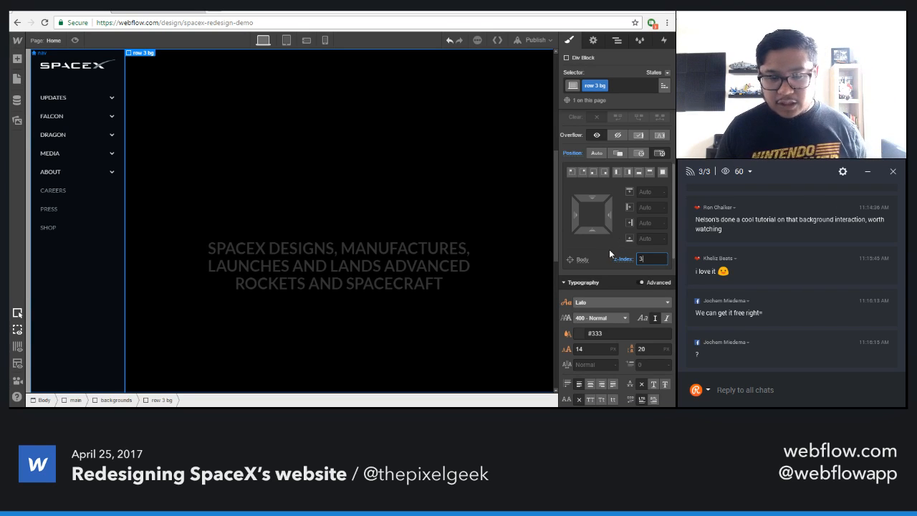
# - Set galaxy.jpg as the background image of row 3 bg, sized to cover, centred and without tiling
pyautogui.scroll(-3, 609, 249)
pyautogui.scroll(-6, 609, 249)
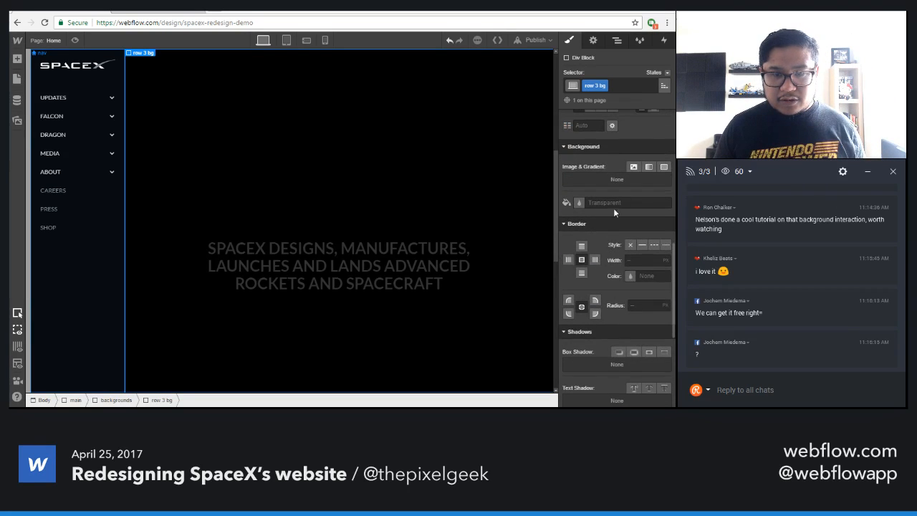
pyautogui.click(633, 166)
pyautogui.click(604, 218)
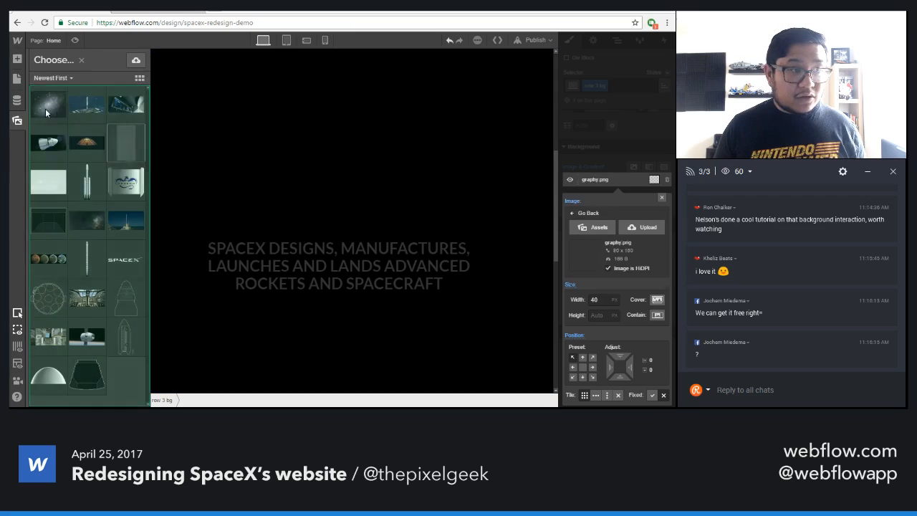
pyautogui.click(47, 127)
pyautogui.click(656, 301)
pyautogui.click(583, 368)
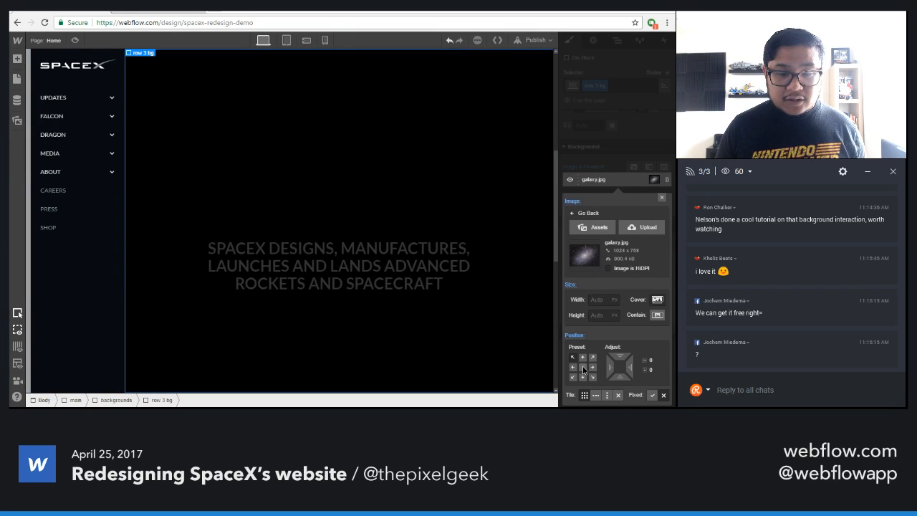
pyautogui.click(616, 394)
pyautogui.click(661, 198)
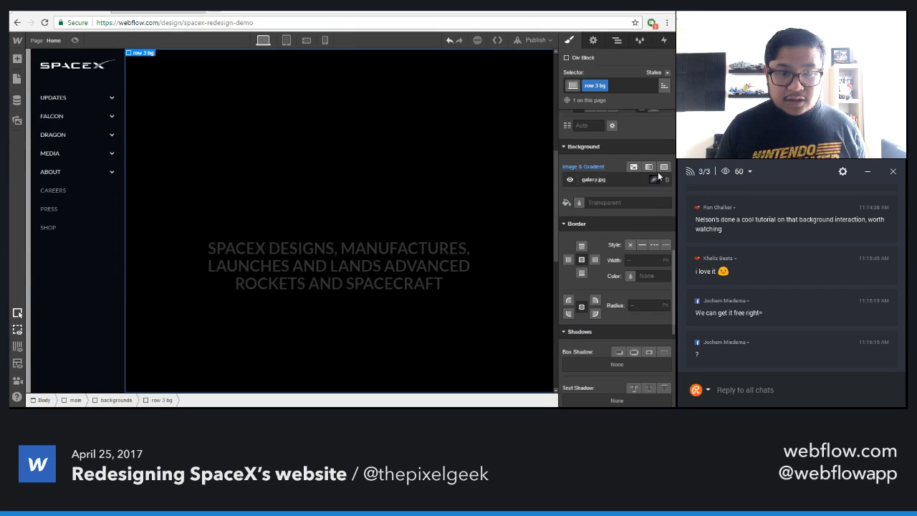
# - Hide the hero bg video on desktop so it is visible on tablet and phone only
pyautogui.scroll(-5, 428, 308)
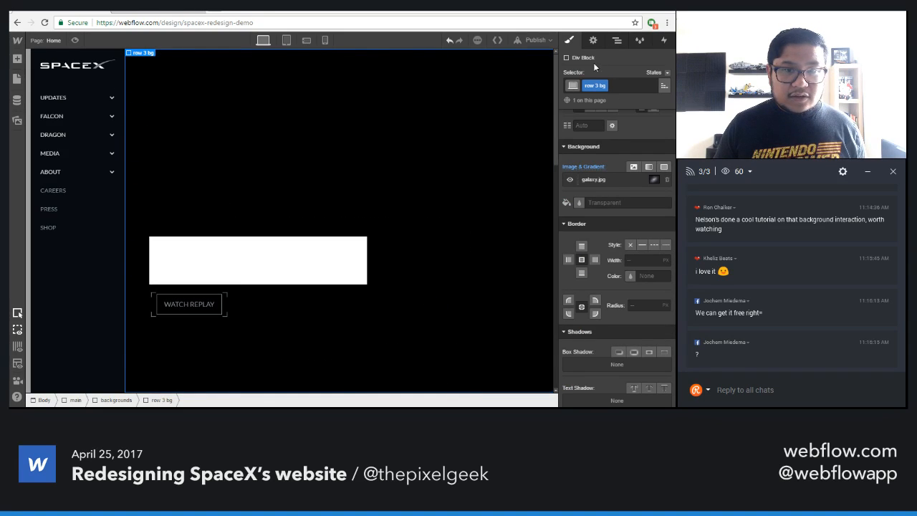
pyautogui.click(617, 41)
pyautogui.click(607, 218)
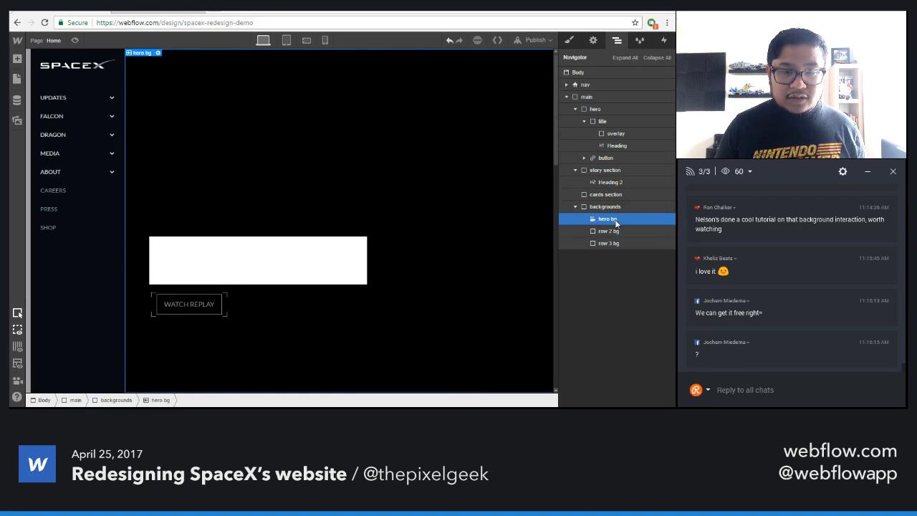
pyautogui.click(594, 40)
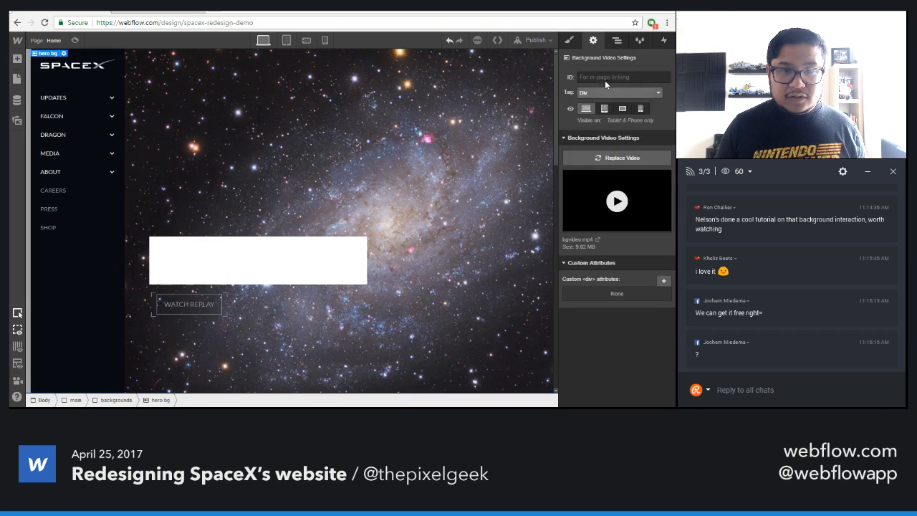
pyautogui.click(617, 41)
pyautogui.click(608, 230)
pyautogui.click(593, 40)
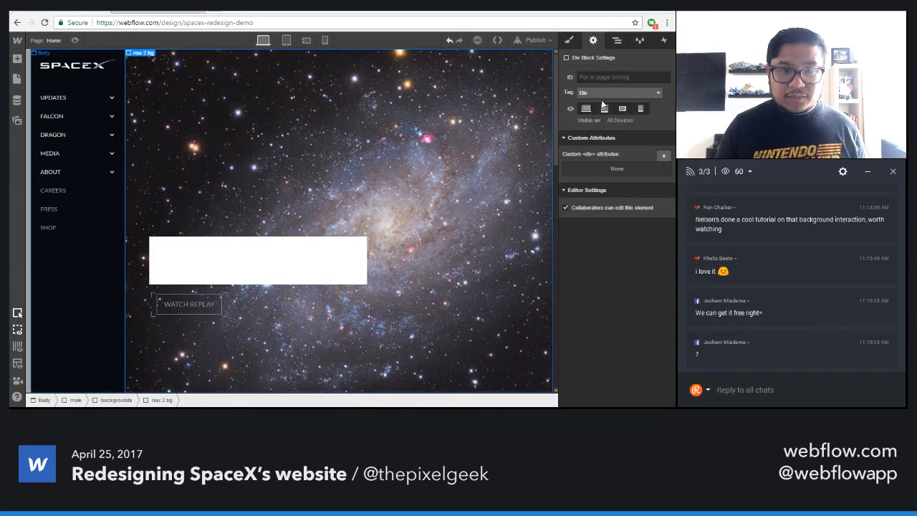
# - Check the galaxy.jpg background image settings of row 3 bg, including its size, position and tiling
pyautogui.click(617, 41)
pyautogui.click(608, 243)
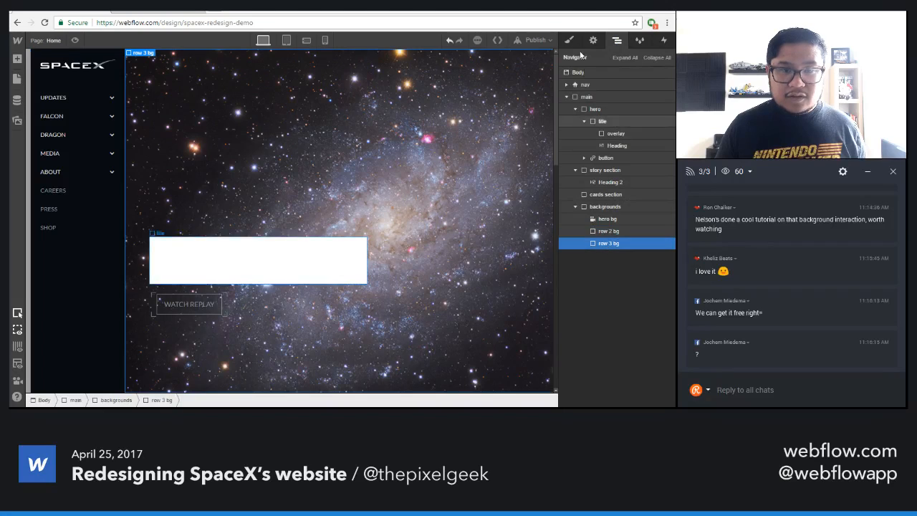
pyautogui.click(572, 41)
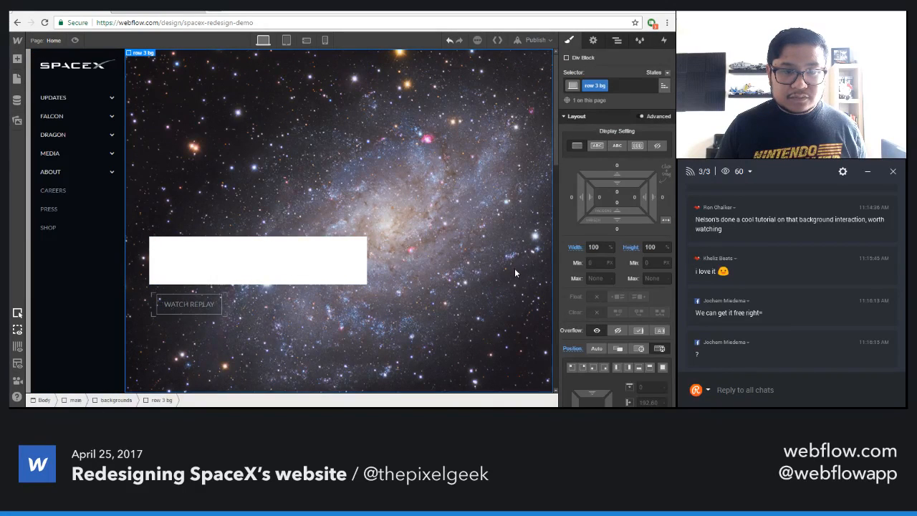
pyautogui.scroll(-3, 515, 268)
pyautogui.scroll(-2, 516, 267)
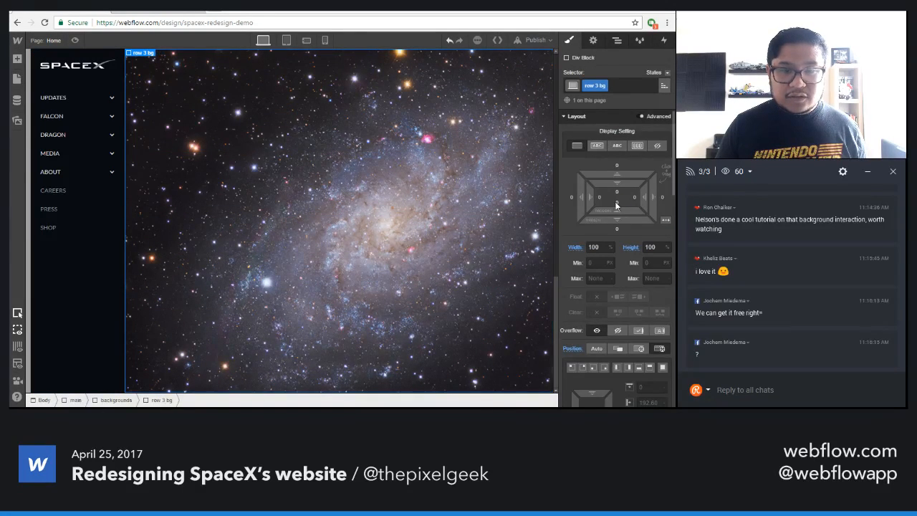
pyautogui.scroll(-6, 616, 310)
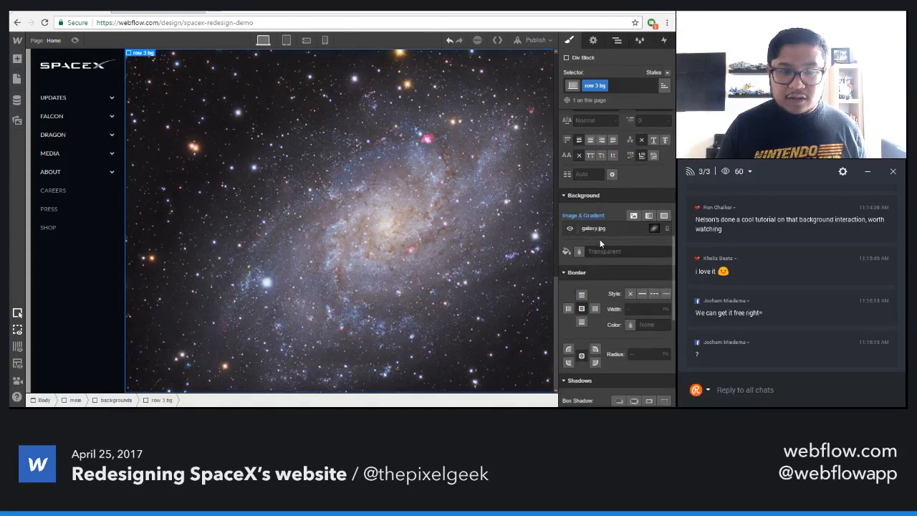
pyautogui.click(596, 233)
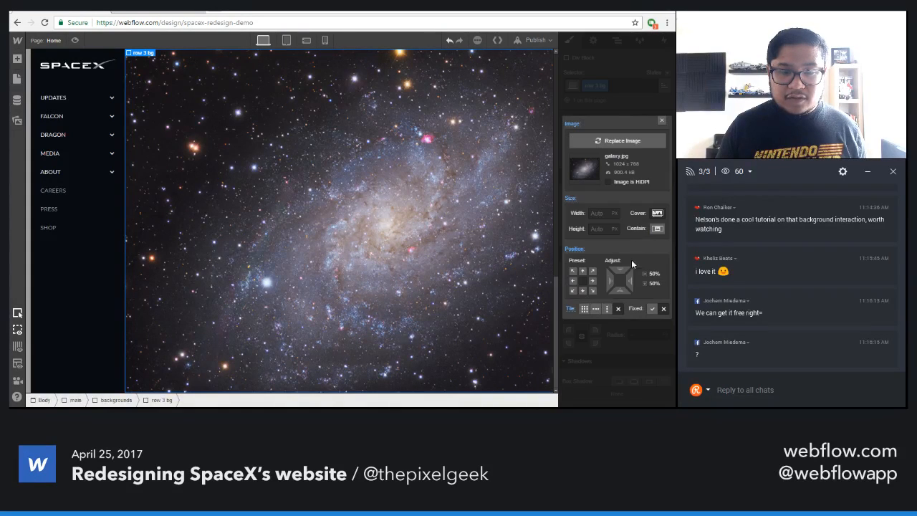
pyautogui.click(662, 121)
# - Add a solid colour overlay of rgb(8, 11, 18) at 80% opacity above the galaxy image on row 3 bg
pyautogui.click(664, 196)
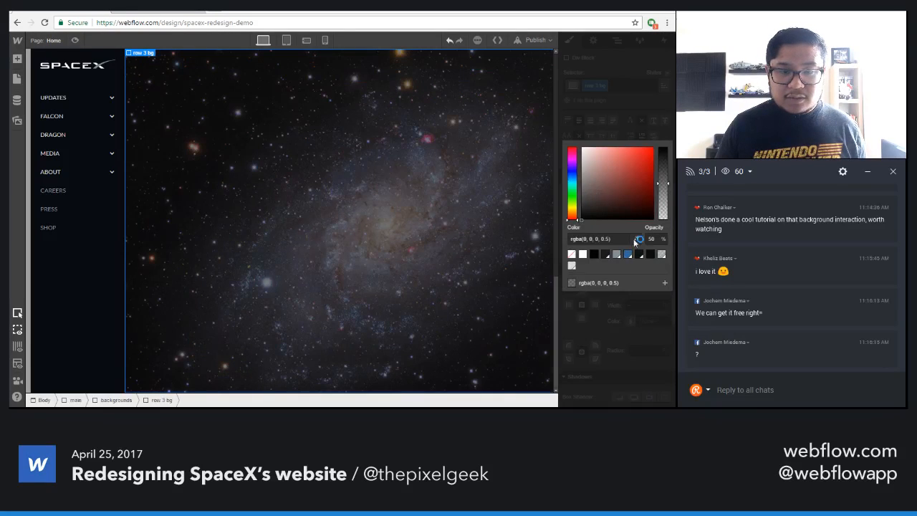
pyautogui.moveTo(663, 183); pyautogui.dragTo(662, 174)
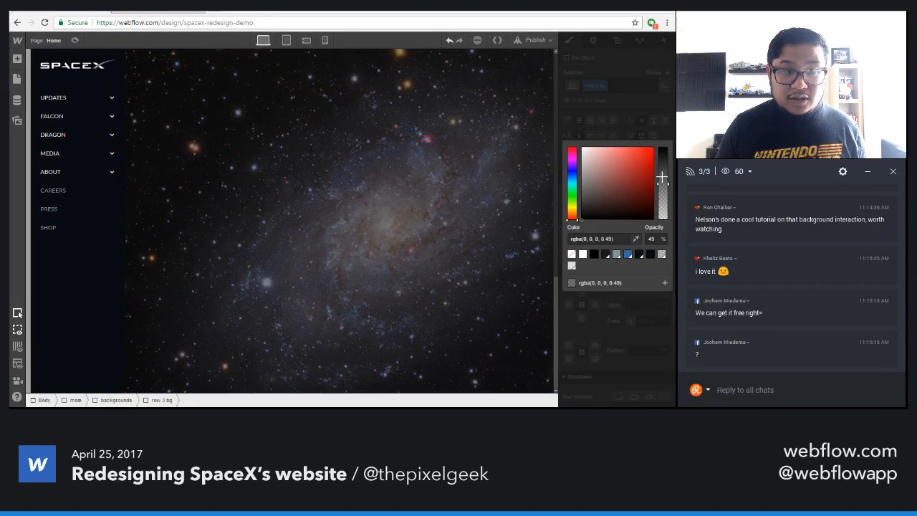
pyautogui.click(637, 255)
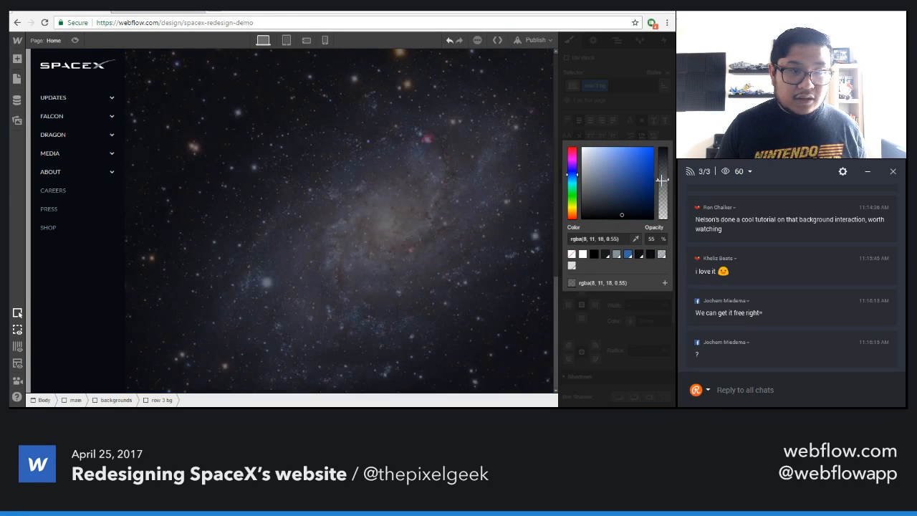
pyautogui.moveTo(662, 175); pyautogui.dragTo(663, 162)
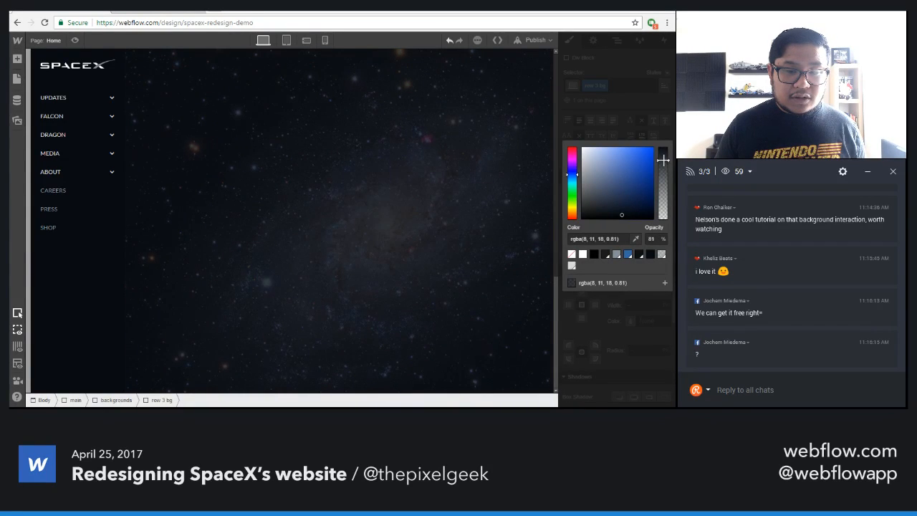
pyautogui.click(651, 239)
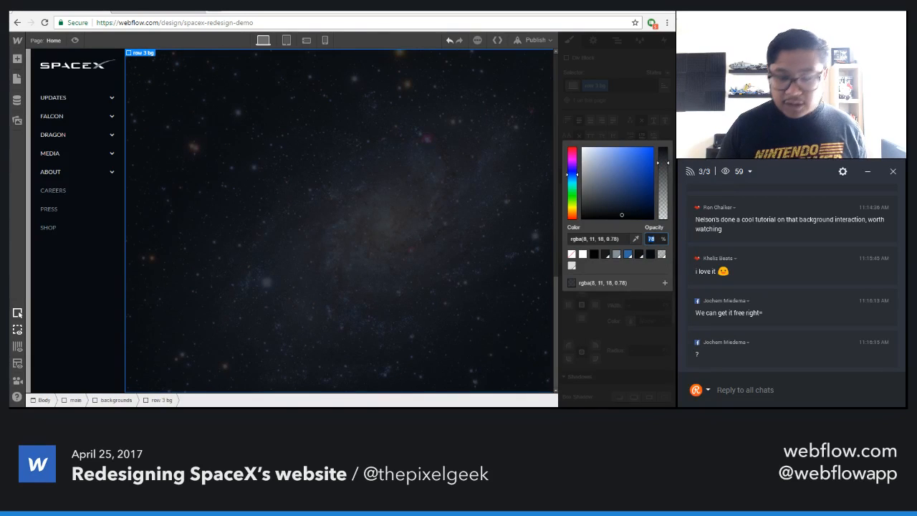
pyautogui.write('80')
pyautogui.press('Return')
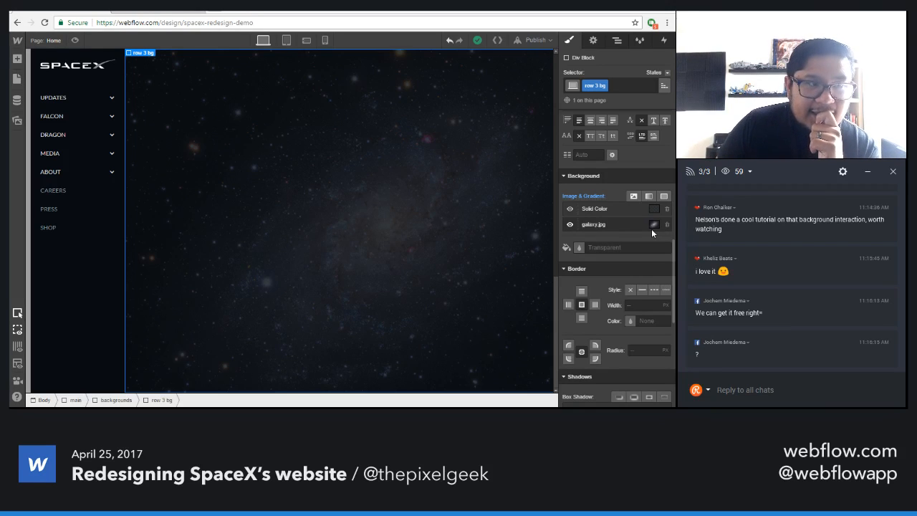
# - Add a div block with the class "cards wrapper" to the cards section and set its display to flex
pyautogui.click(335, 225)
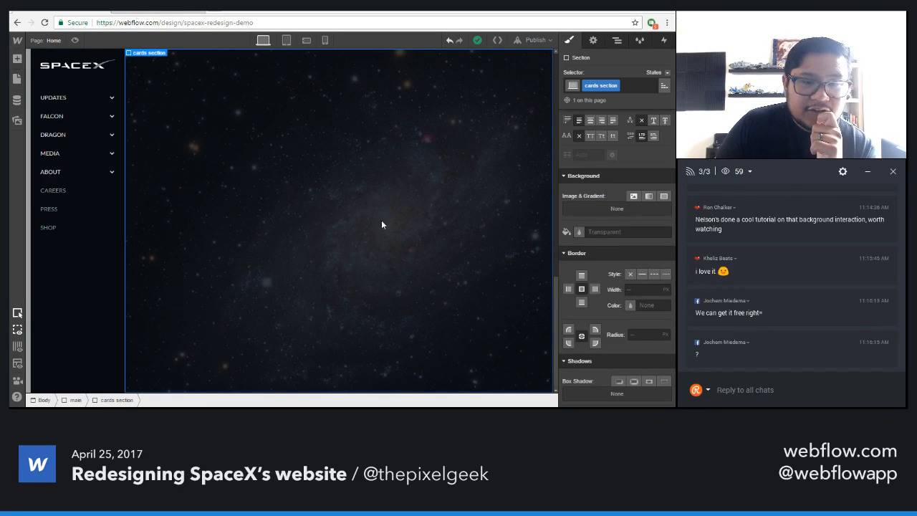
pyautogui.scroll(8, 629, 176)
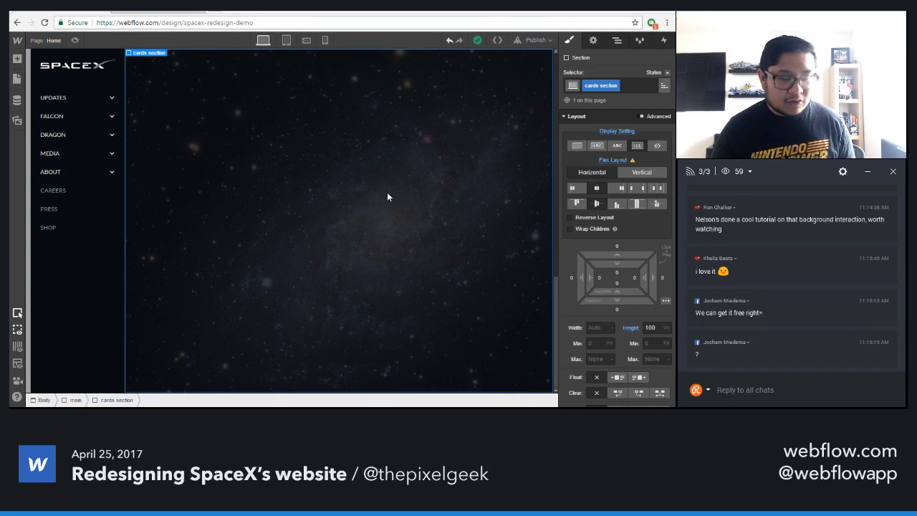
pyautogui.press('a')
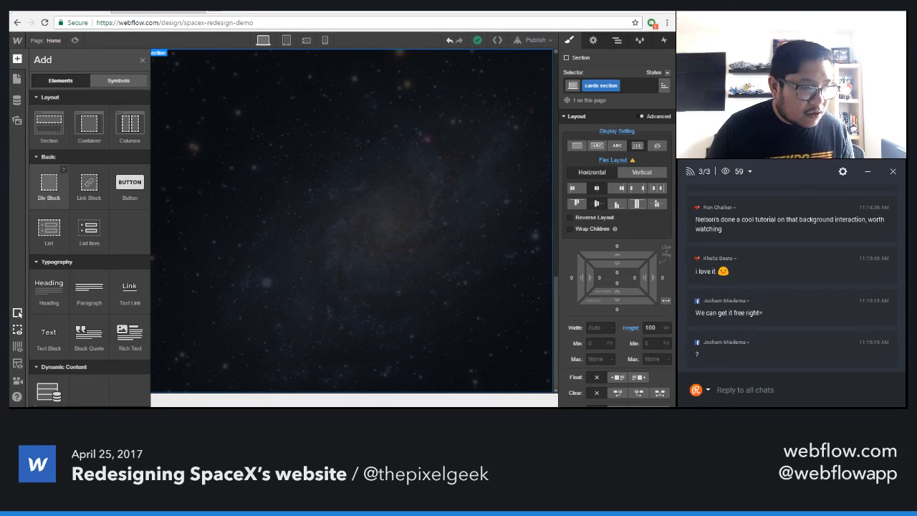
pyautogui.click(42, 193)
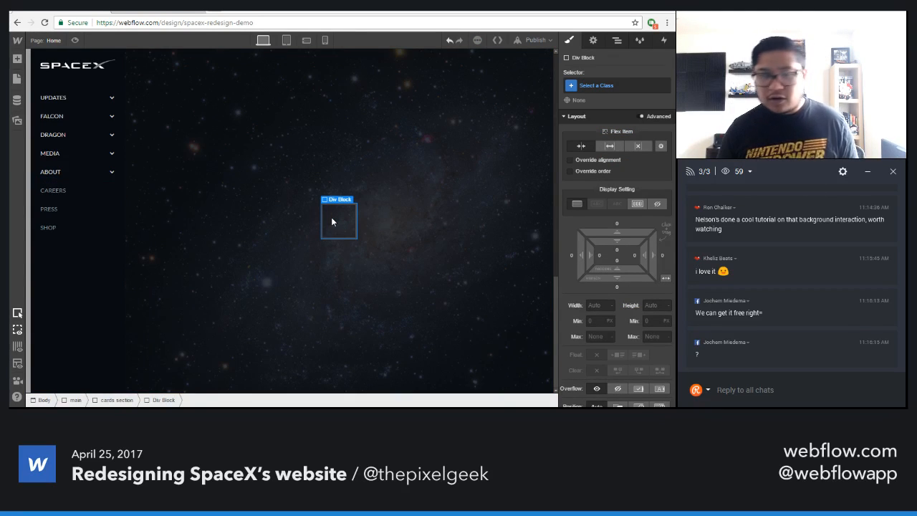
pyautogui.hotkey('ctrl', 'Return')
pyautogui.write('CARDS')
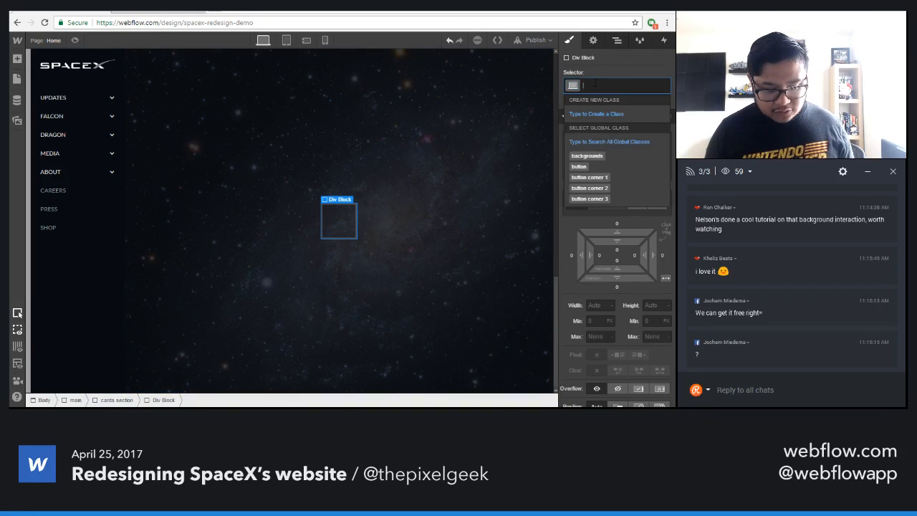
pyautogui.write(' WRAPPER')
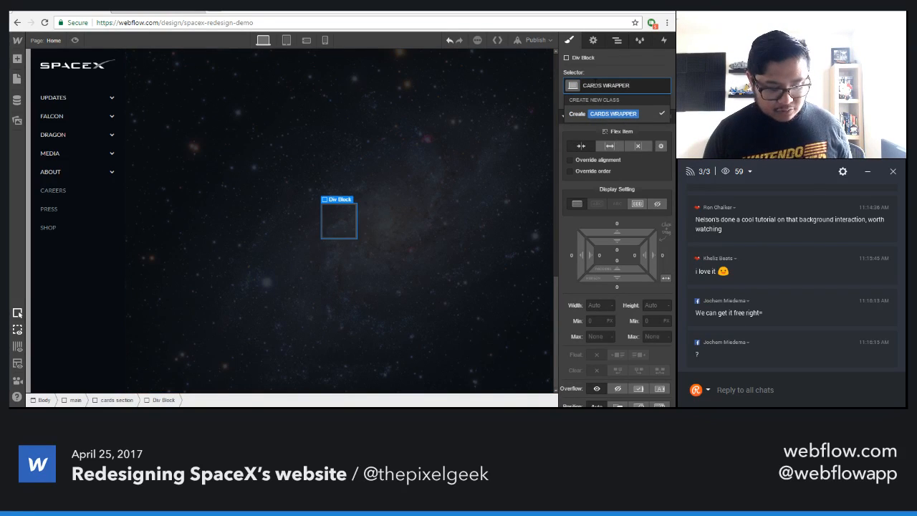
pyautogui.hotkey('ctrl', 'a')
pyautogui.write('cards wrapper')
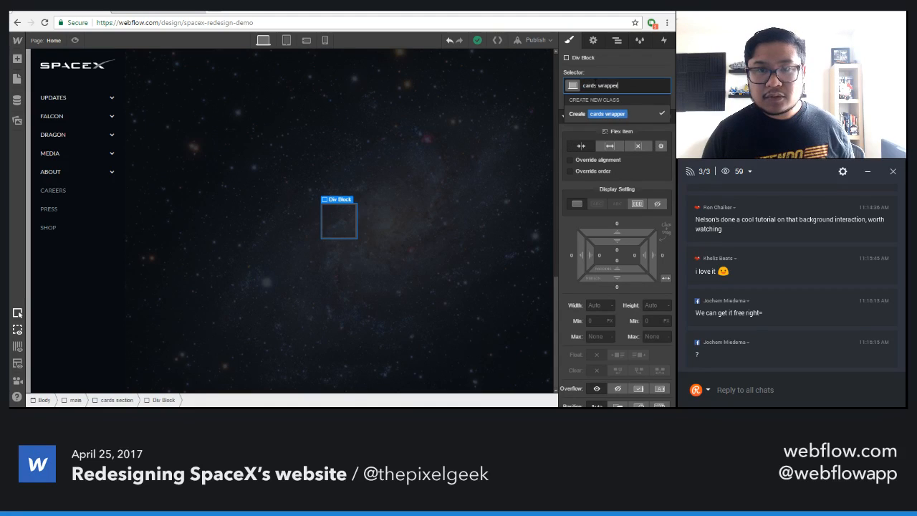
pyautogui.press('Return')
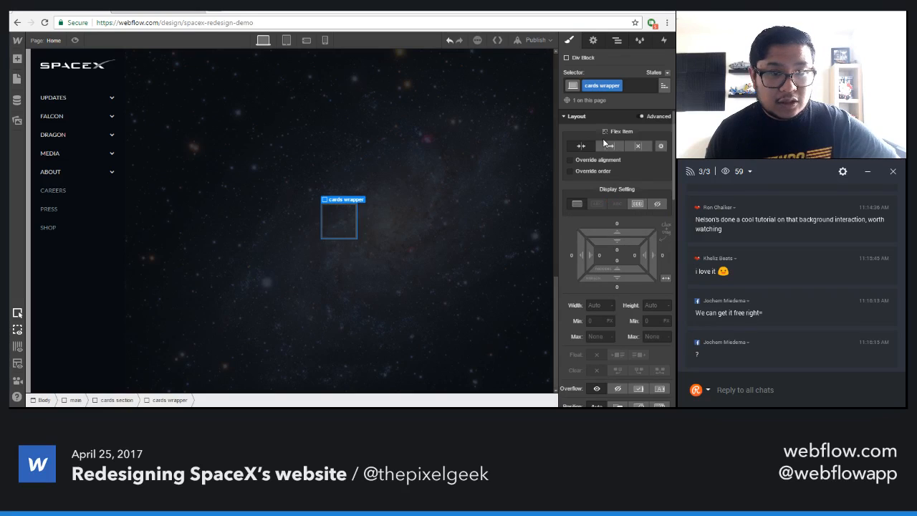
pyautogui.click(636, 204)
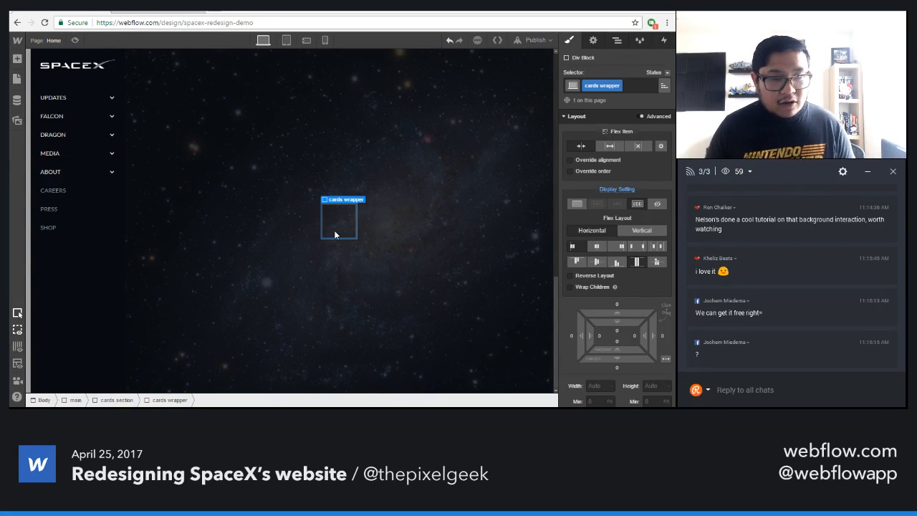
# - Nest a div block inside cards wrapper and give it the class "card"
pyautogui.press('a')
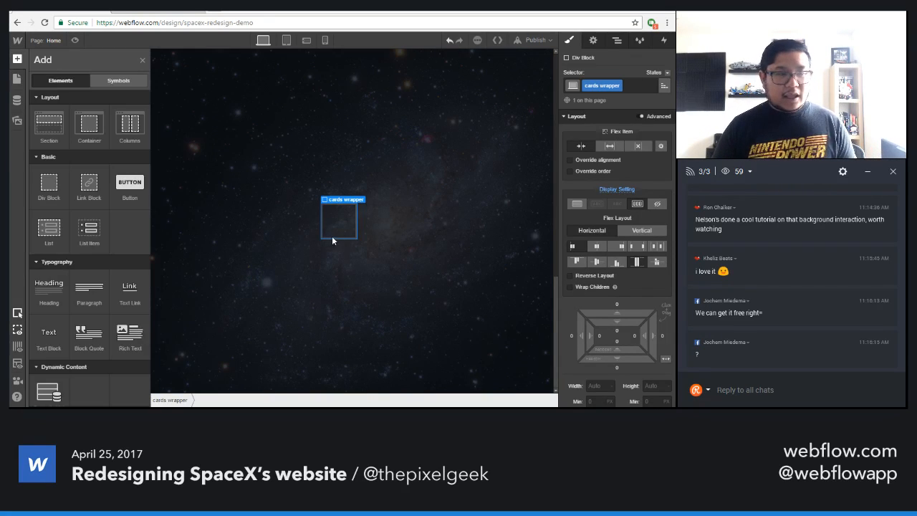
pyautogui.click(49, 188)
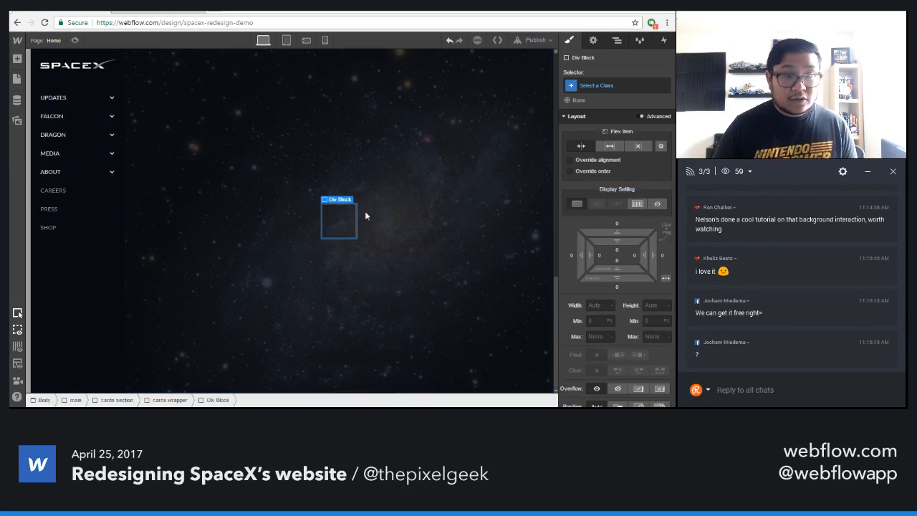
pyautogui.click(588, 85)
pyautogui.write('card')
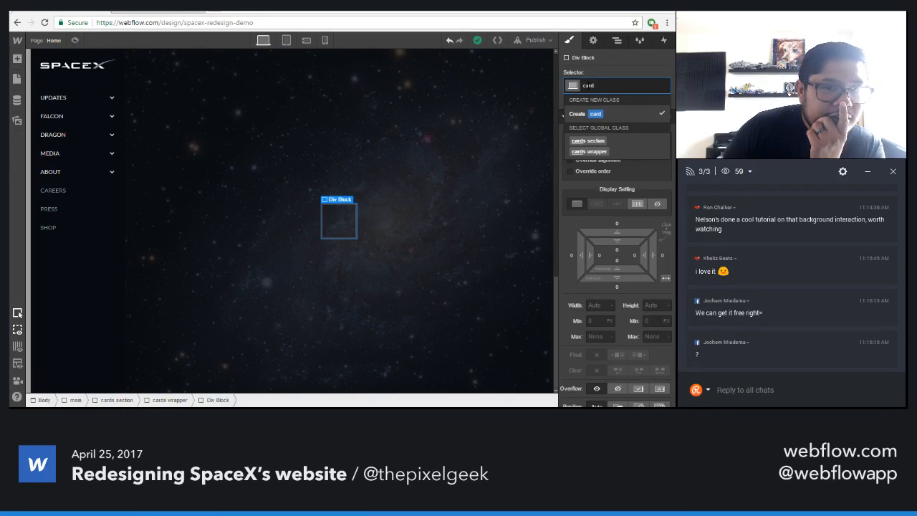
pyautogui.press('Return')
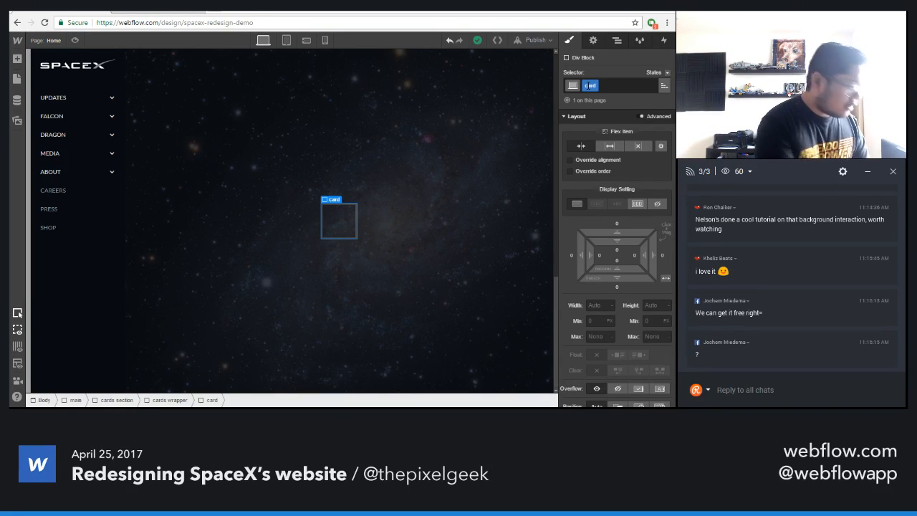
# - Open the workingnotworking site in a new tab and examine its column layout in the Obsessively-Curated Community section as a reference
pyautogui.click(216, 11)
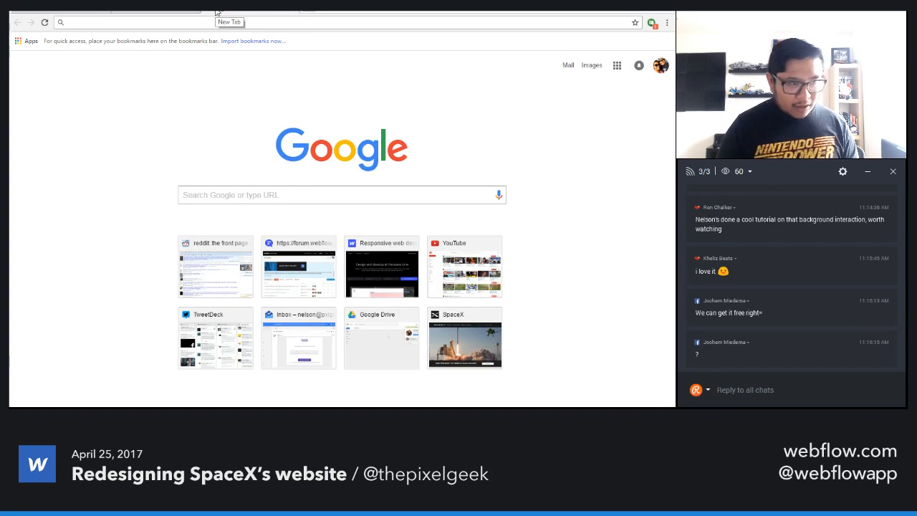
pyautogui.write('workingnotworking')
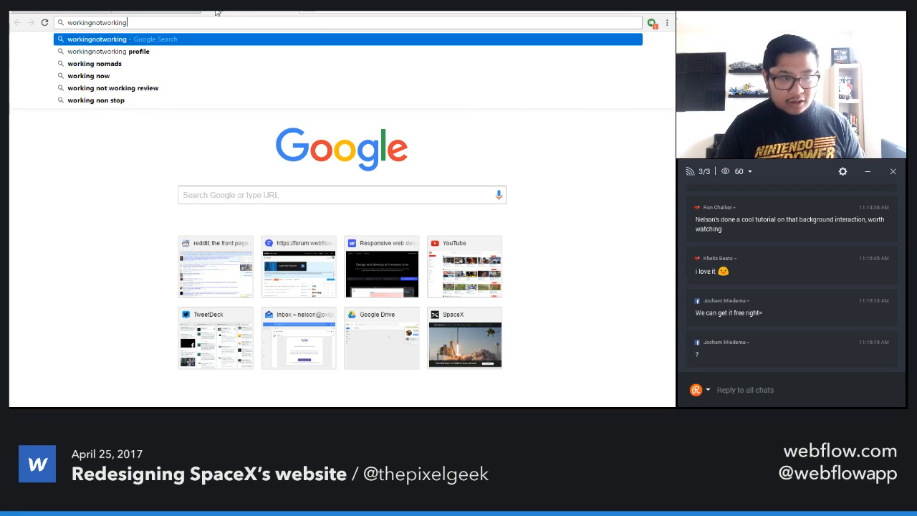
pyautogui.press('Return')
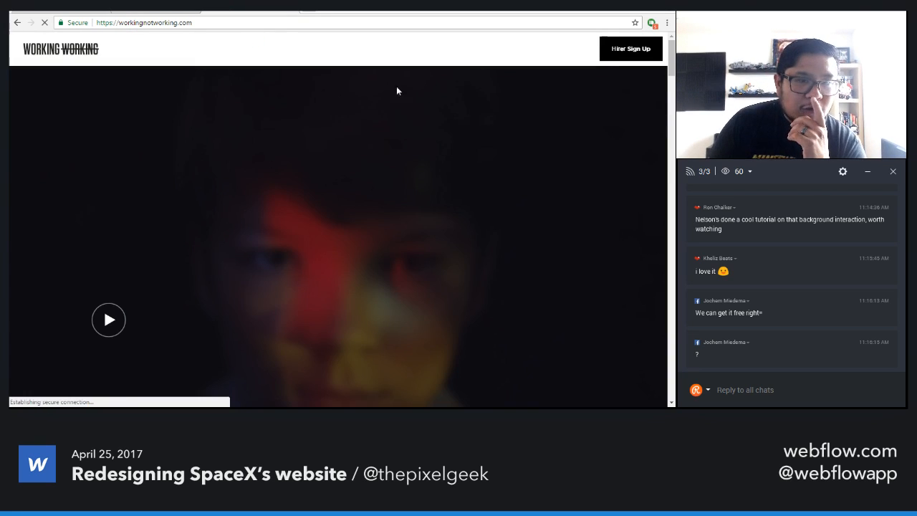
pyautogui.moveTo(671, 61); pyautogui.dragTo(671, 120)
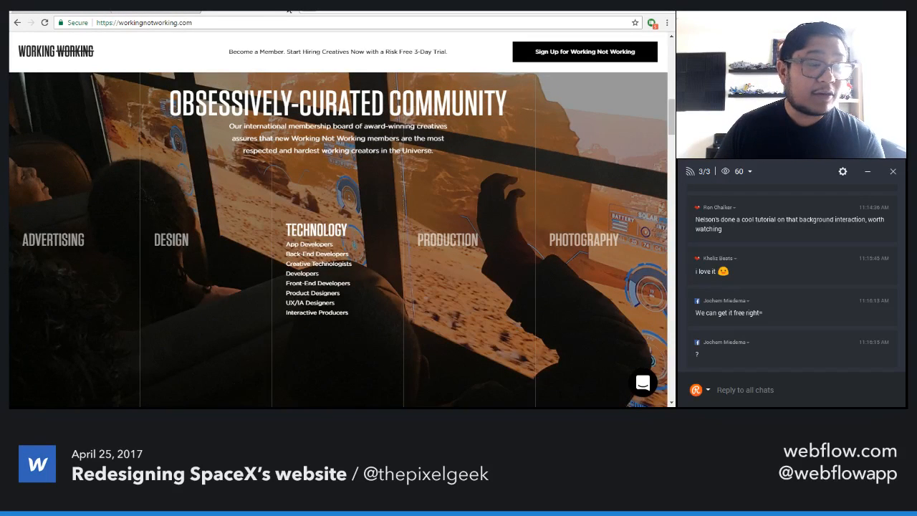
pyautogui.click(75, 9)
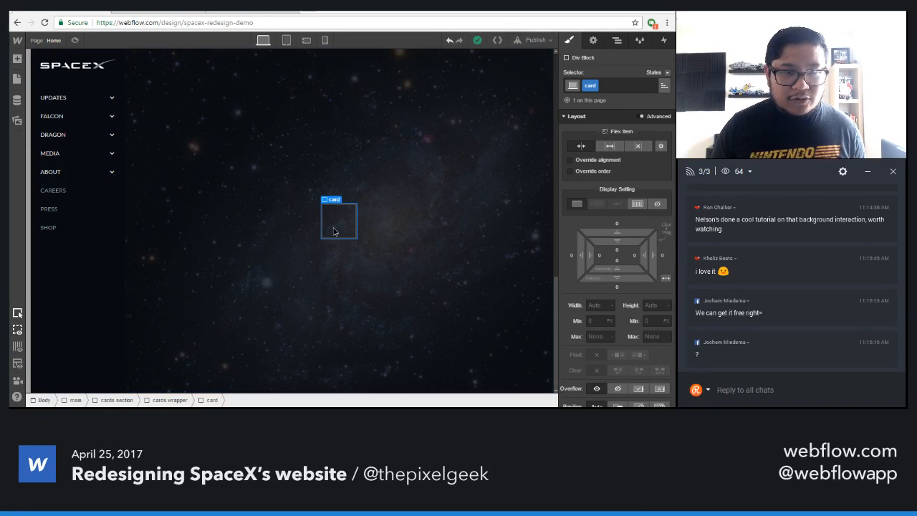
# - Switch to the SpaceX site and copy the first card's heading, "Reusability: The key to making human life multi-planetary"
pyautogui.press('a')
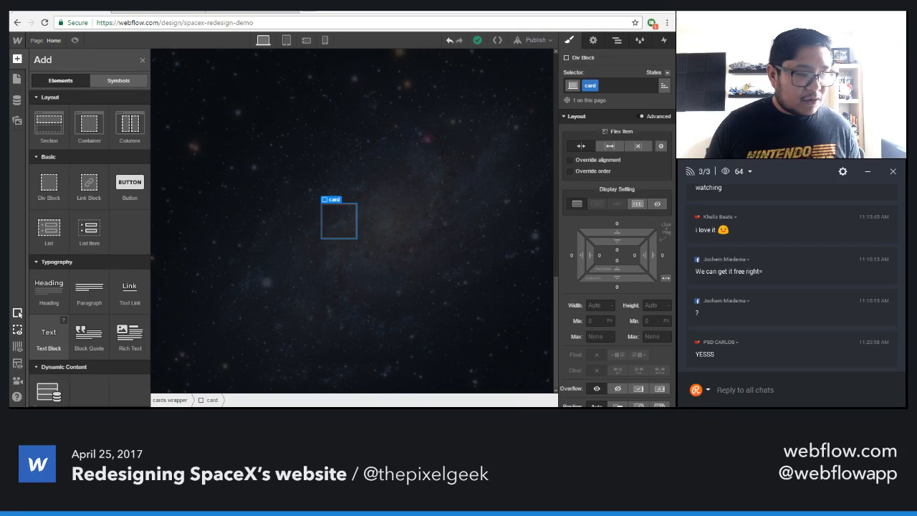
pyautogui.click(172, 12)
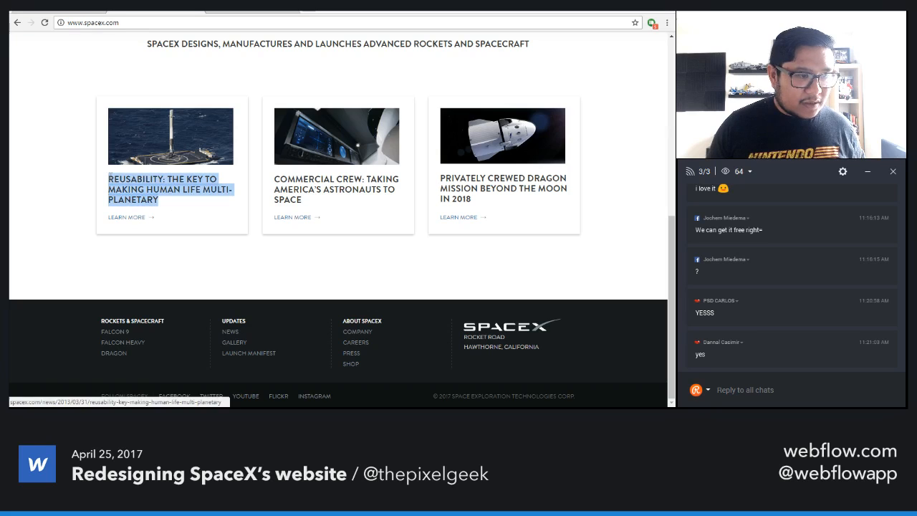
pyautogui.tripleClick(162, 207)
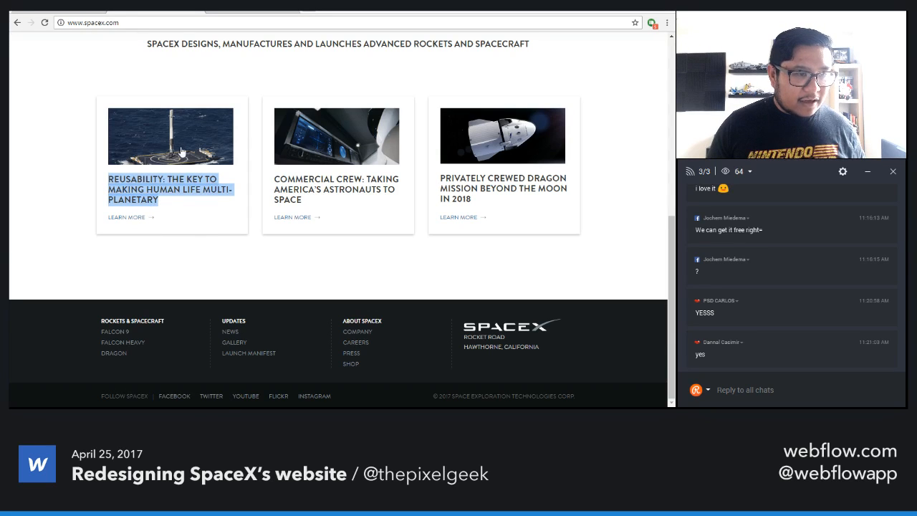
pyautogui.click(79, 12)
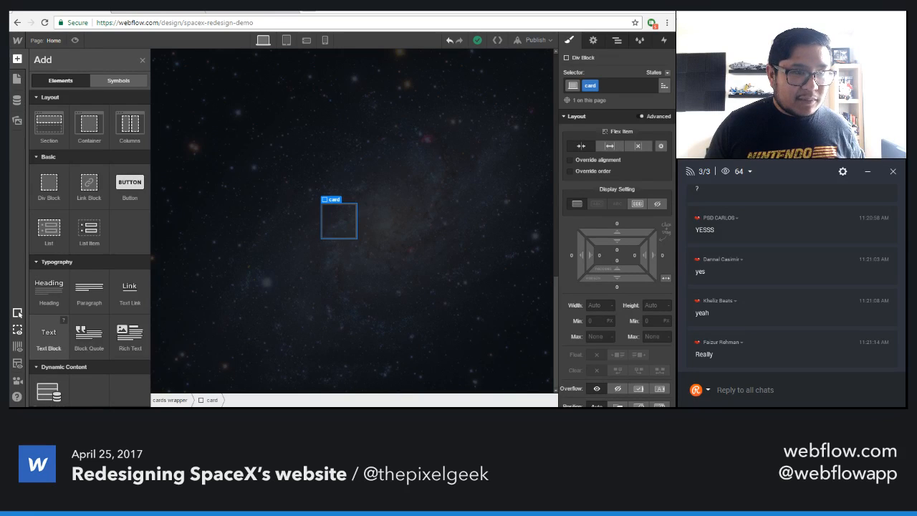
# - Add a text block inside card and replace its placeholder text with the copied reusability heading
pyautogui.moveTo(48, 335); pyautogui.dragTo(324, 219)
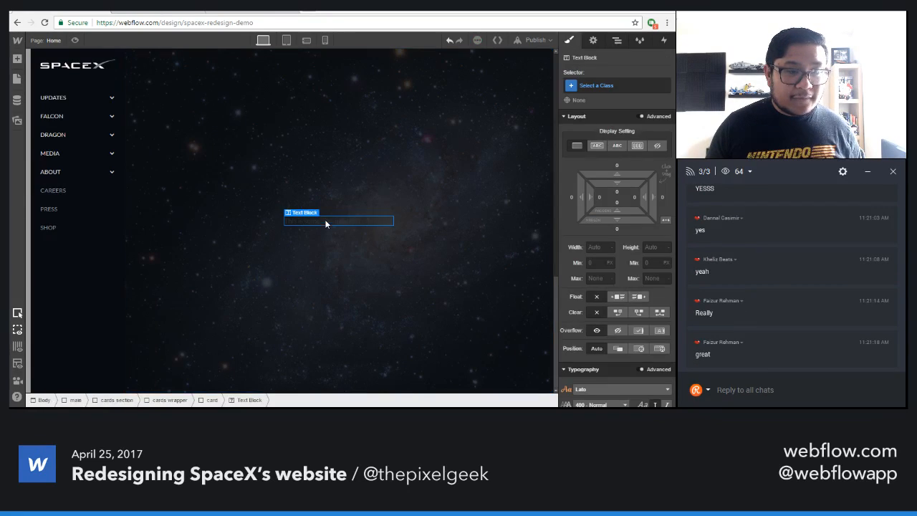
pyautogui.click(615, 42)
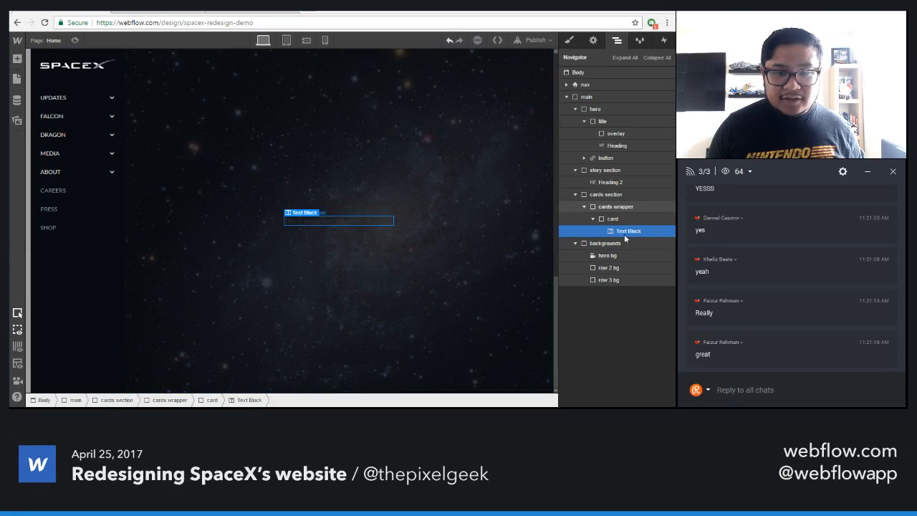
pyautogui.doubleClick(367, 222)
pyautogui.hotkey('ctrl', 'v')
pyautogui.press('Escape')
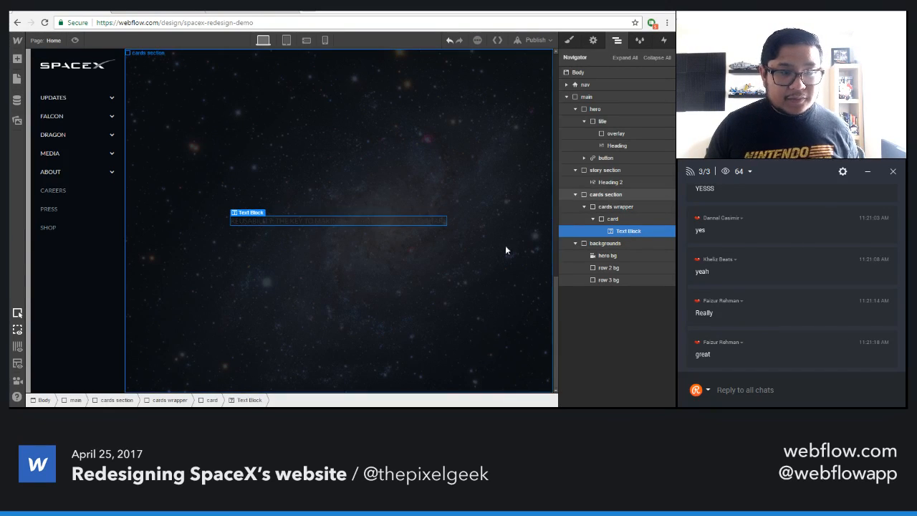
# - Add 15 px of padding on all four sides of the card div in the cards section
pyautogui.click(633, 219)
pyautogui.press('s')
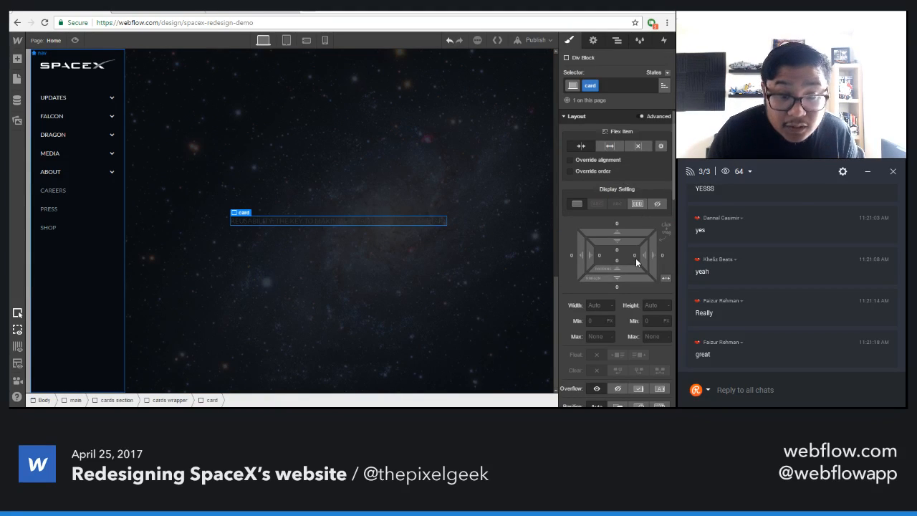
pyautogui.moveTo(629, 241); pyautogui.dragTo(631, 262)
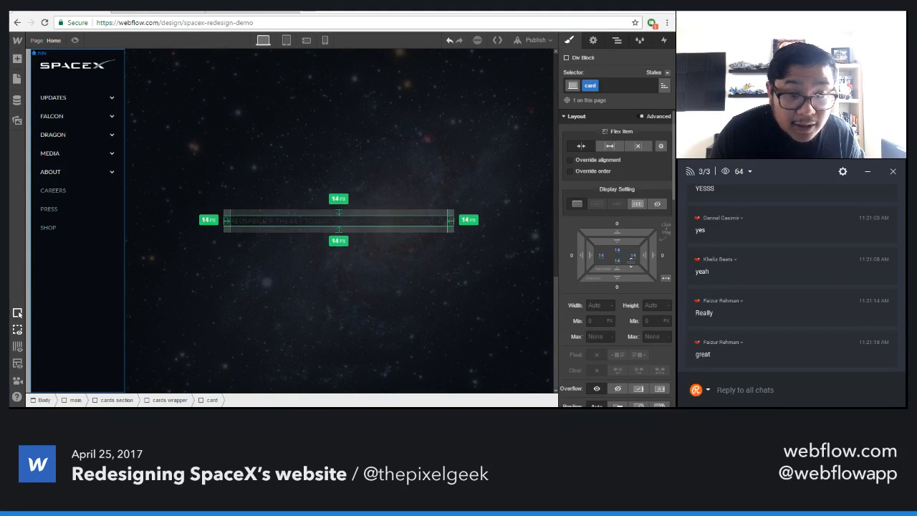
# - Set the card's text color to the dark swatch #080b12 and its background color to white
pyautogui.scroll(-5, 608, 323)
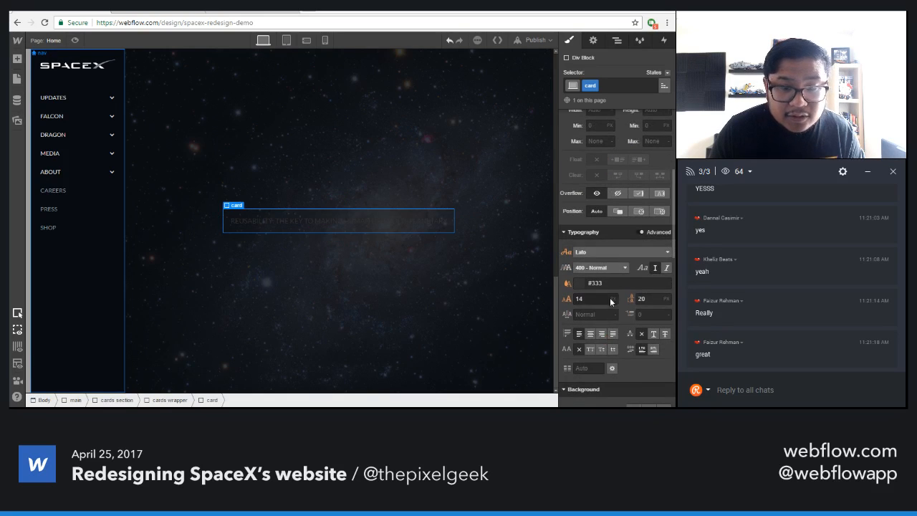
pyautogui.click(576, 284)
pyautogui.write('white')
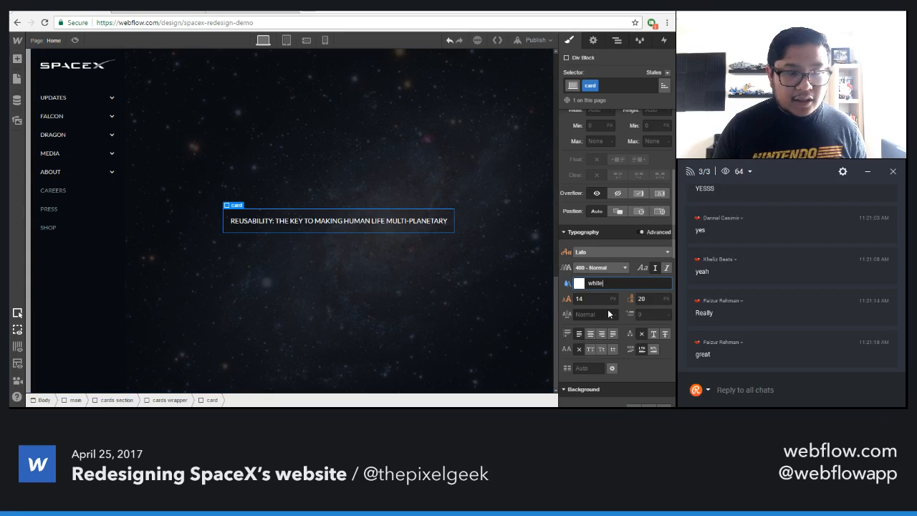
pyautogui.click(570, 287)
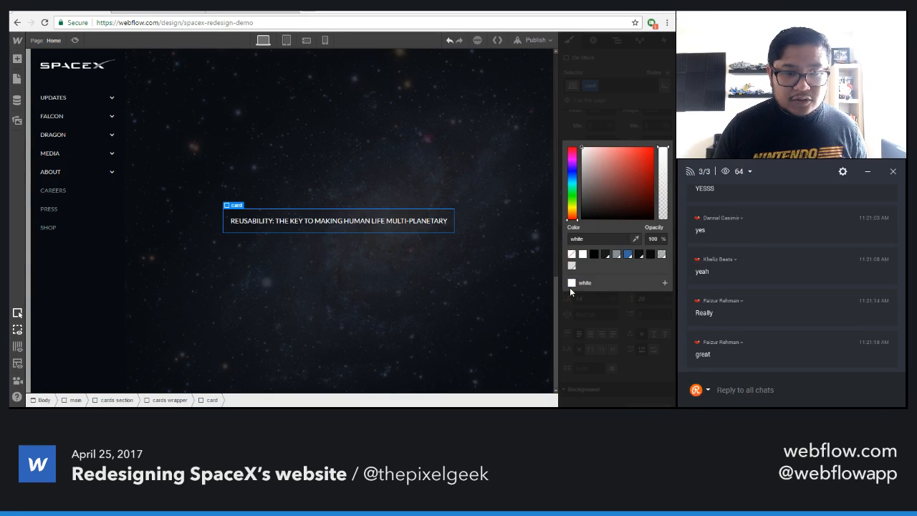
pyautogui.click(648, 256)
pyautogui.click(613, 113)
pyautogui.scroll(-3, 613, 215)
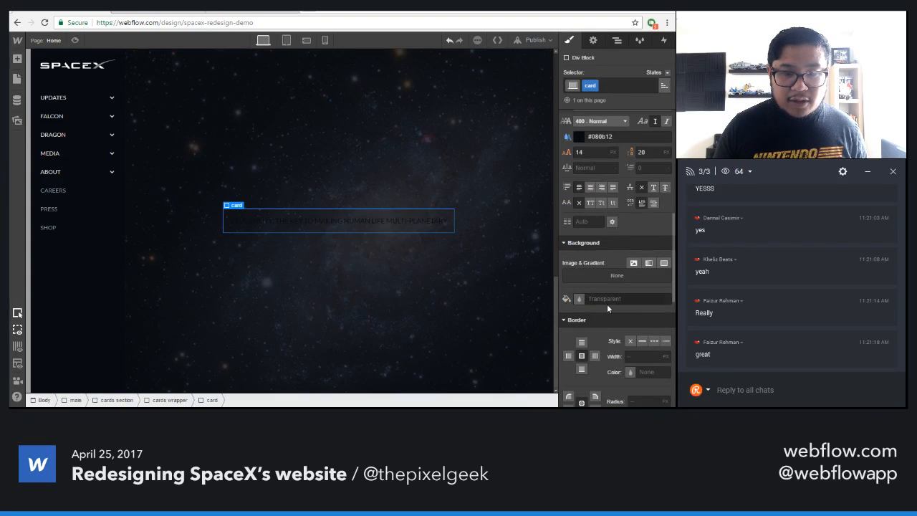
pyautogui.click(607, 304)
pyautogui.write('white')
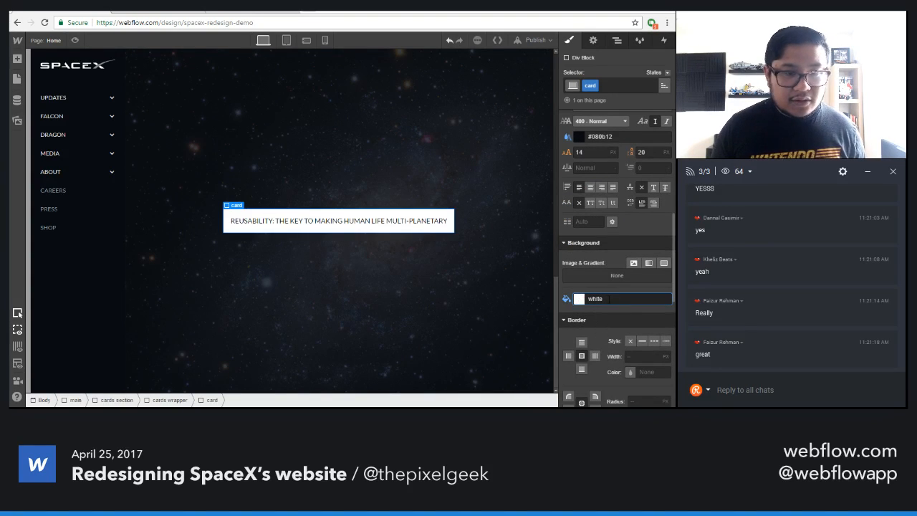
# - Set the card's font size to 20 px
pyautogui.scroll(4, 616, 297)
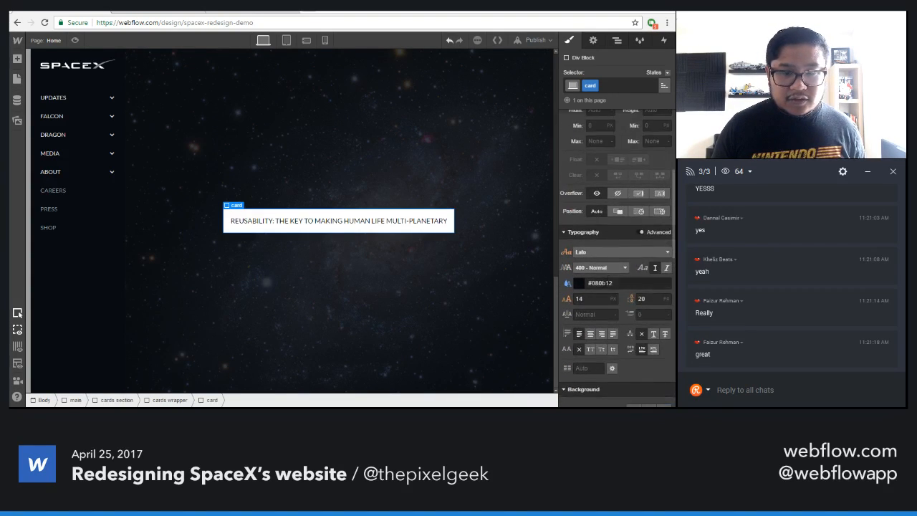
pyautogui.click(591, 299)
pyautogui.press('BackSpace')
pyautogui.press('BackSpace')
pyautogui.write('24')
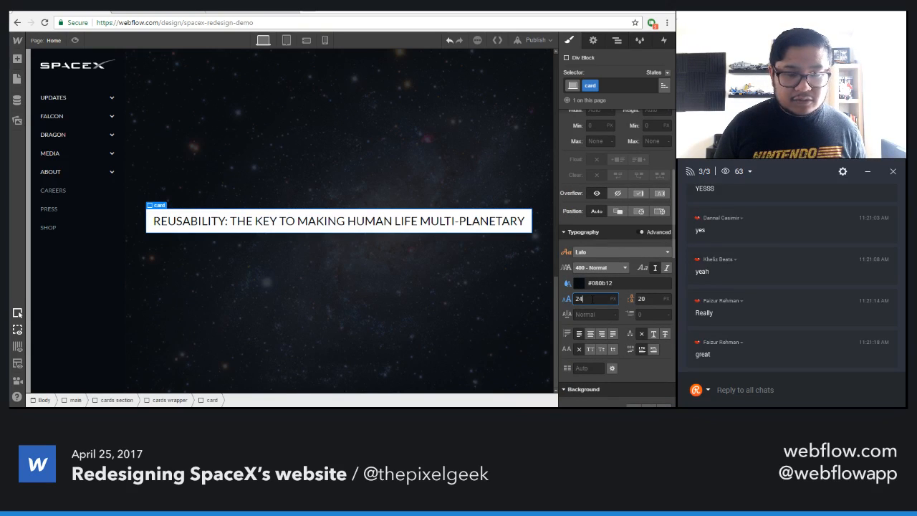
pyautogui.press('Down')
pyautogui.press('Down')
pyautogui.press('Down')
pyautogui.press('Down')
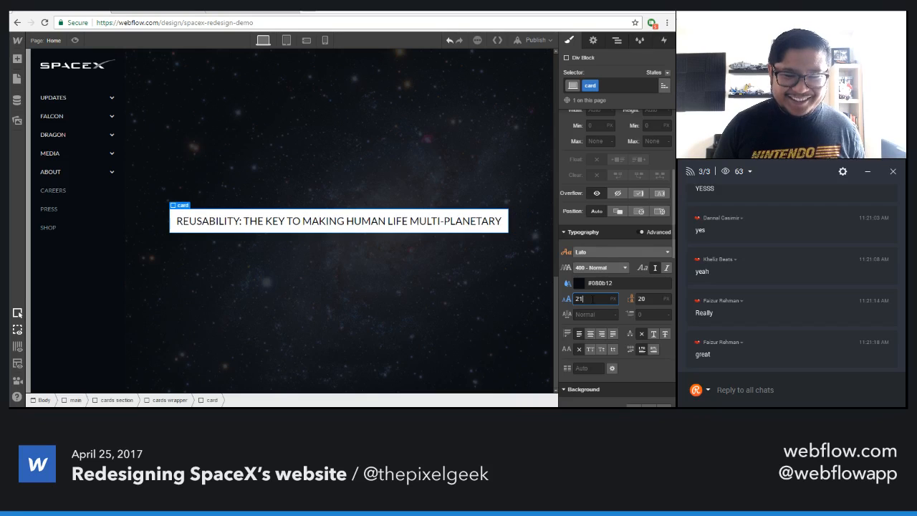
pyautogui.press('Tab')
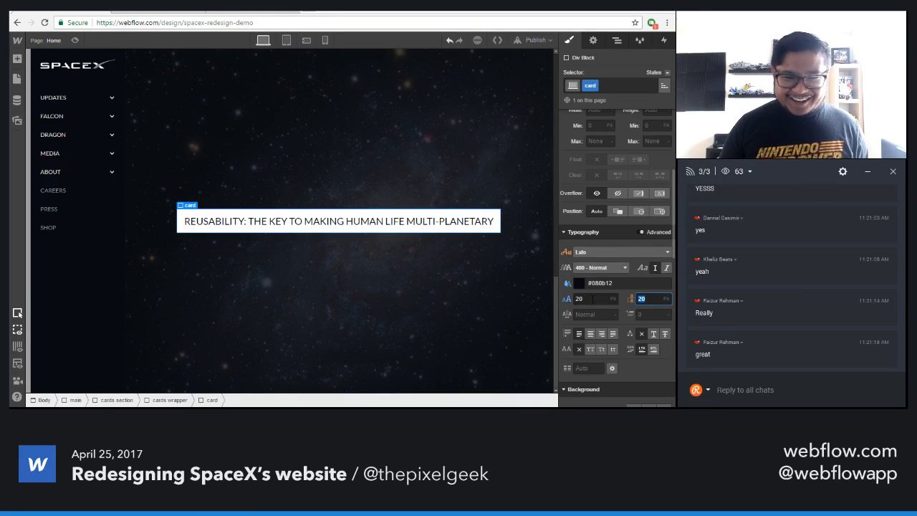
# - Set the card's font weight to 700 - Bold and its line height to 26 px
pyautogui.click(599, 267)
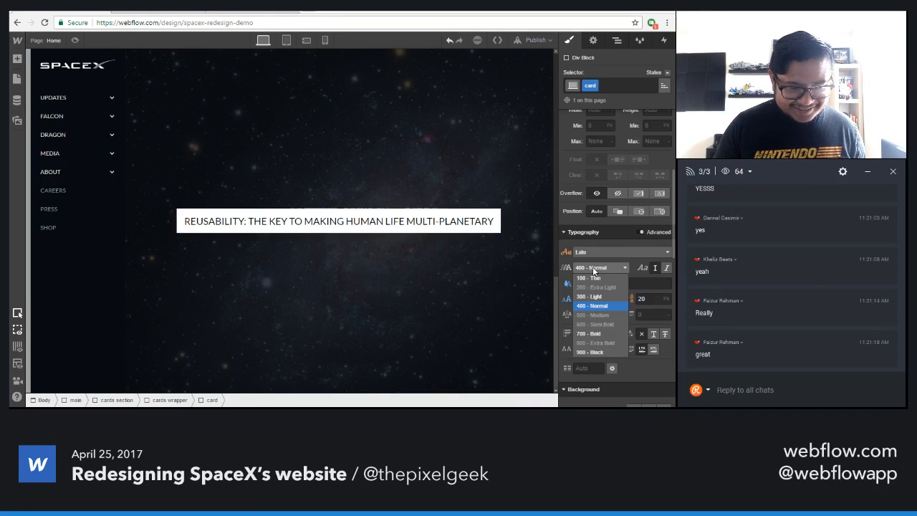
pyautogui.click(599, 334)
pyautogui.moveTo(649, 299); pyautogui.dragTo(633, 301)
pyautogui.write('26')
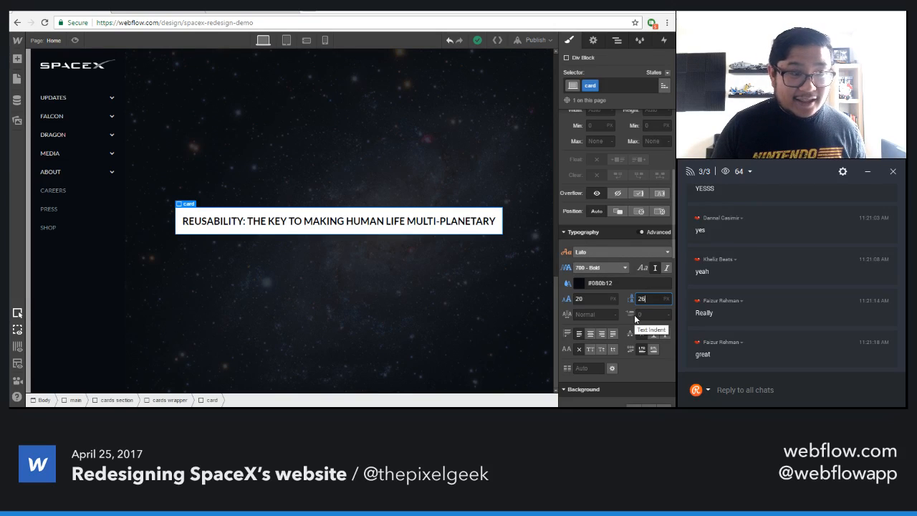
# - Copy the hero section's WATCH REPLAY button and paste it below the text block in the card
pyautogui.click(617, 41)
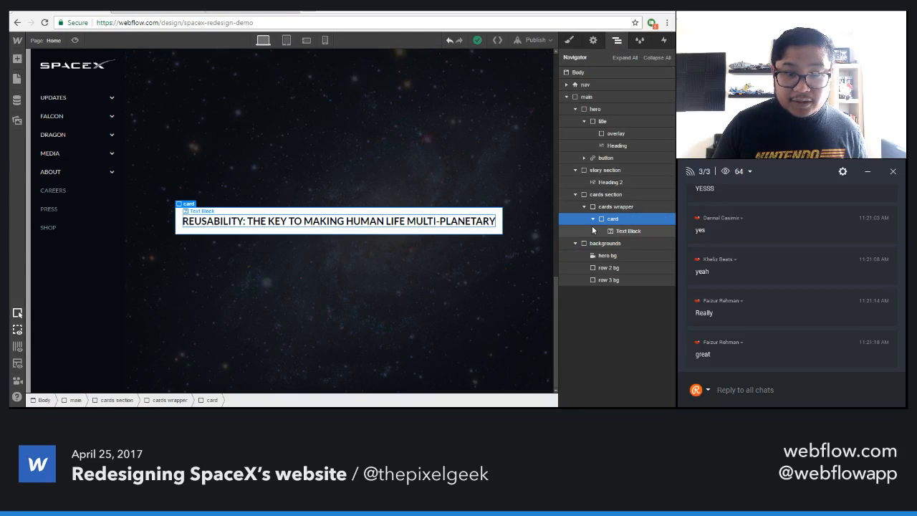
pyautogui.click(592, 220)
pyautogui.click(593, 220)
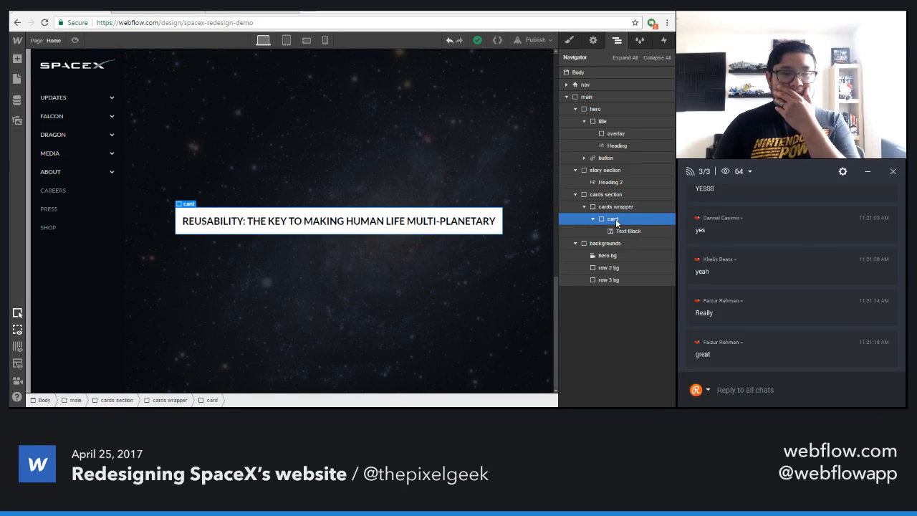
pyautogui.click(602, 158)
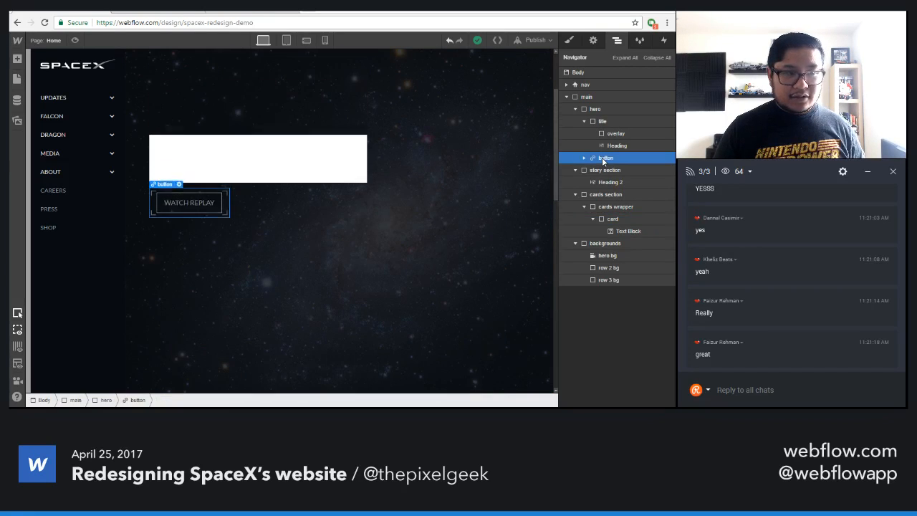
pyautogui.click(624, 231)
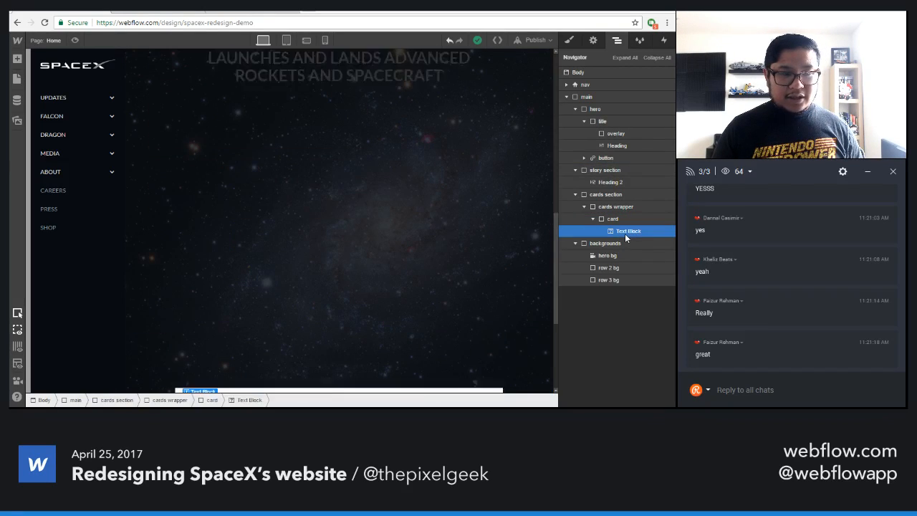
pyautogui.hotkey('ctrl', 'v')
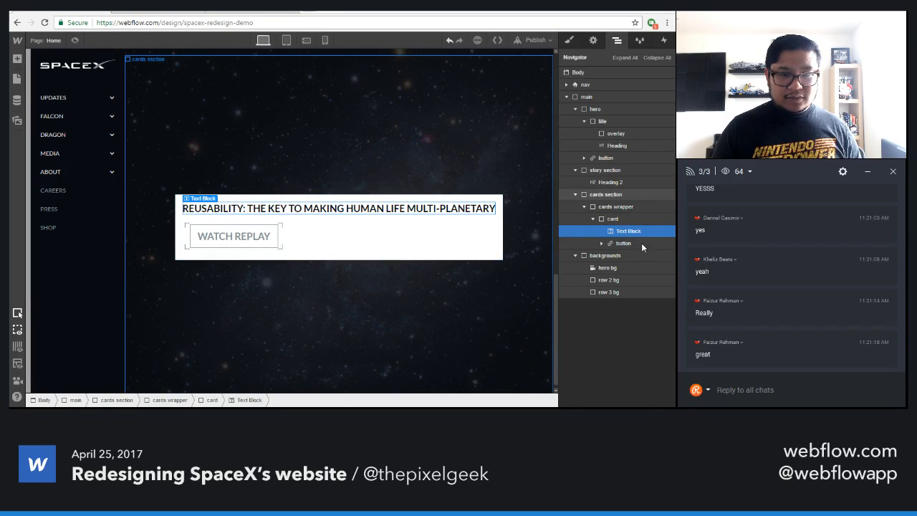
# - Add a div block at the start of the card and nest the heading's text block inside it
pyautogui.click(623, 244)
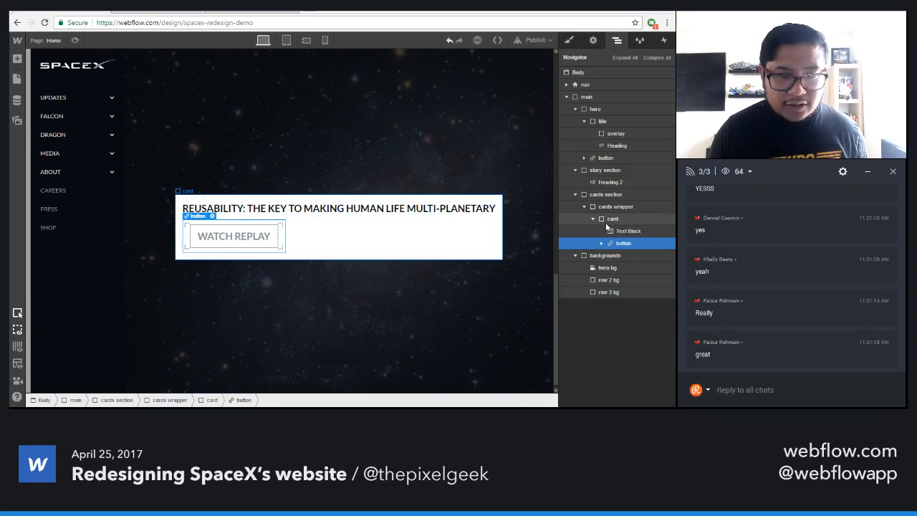
pyautogui.click(628, 222)
pyautogui.click(628, 230)
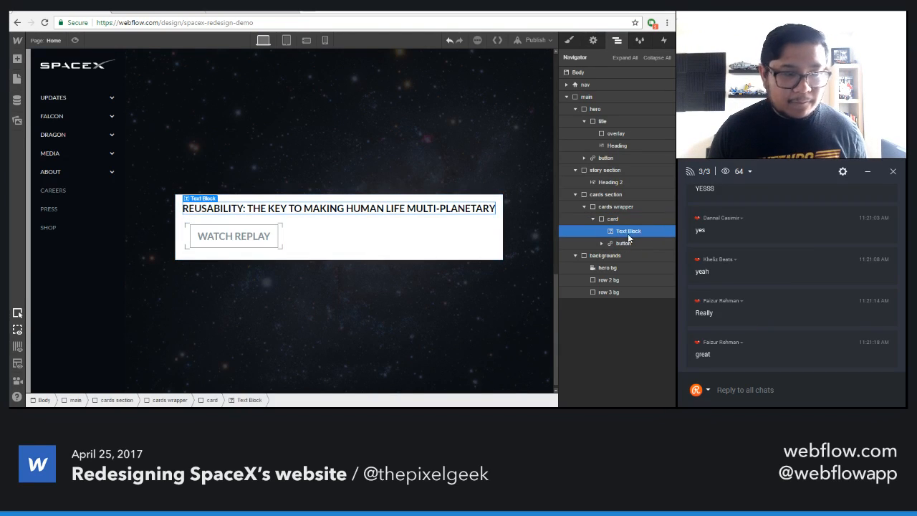
pyautogui.press('a')
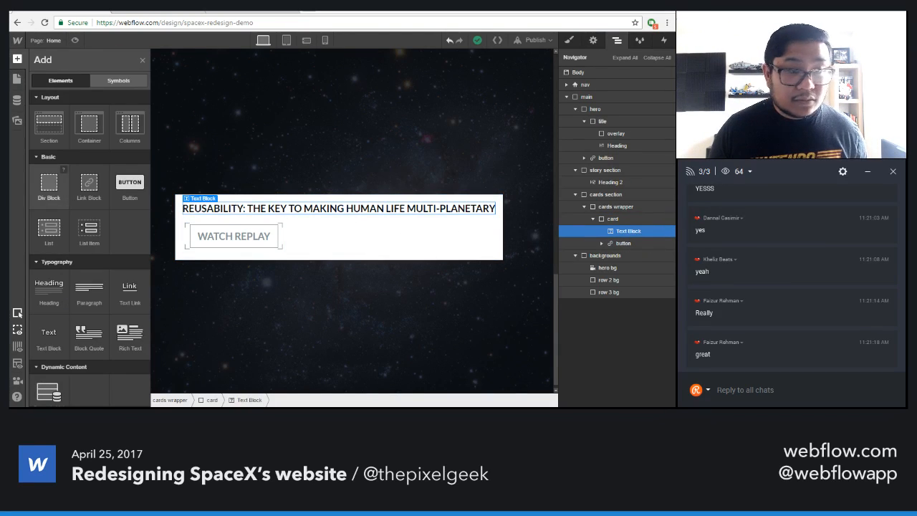
pyautogui.moveTo(49, 183); pyautogui.dragTo(618, 227)
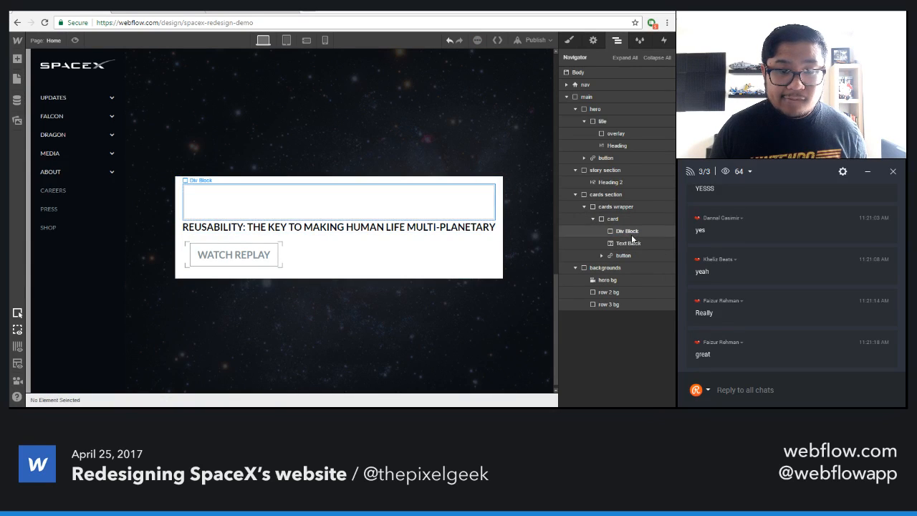
pyautogui.moveTo(628, 244); pyautogui.dragTo(640, 239)
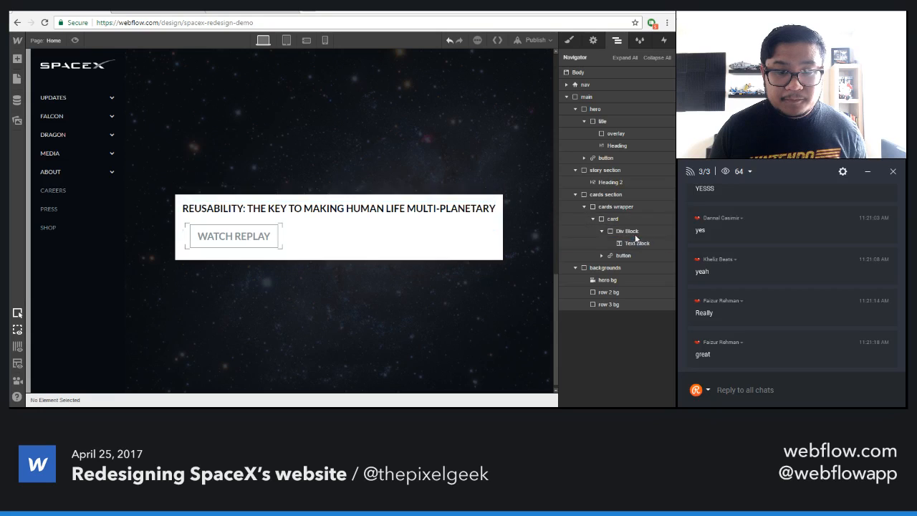
# - Set the position of the card to relative
pyautogui.click(612, 218)
pyautogui.click(571, 41)
pyautogui.scroll(-5, 615, 299)
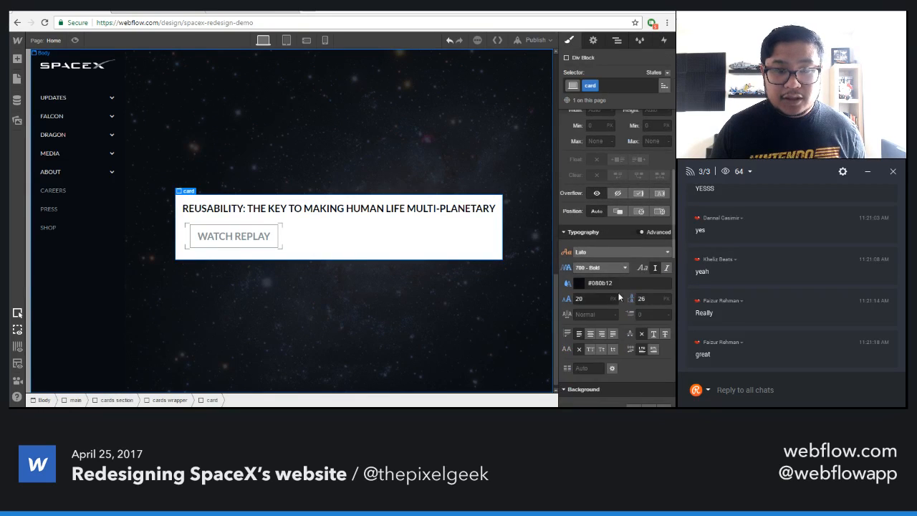
pyautogui.click(618, 309)
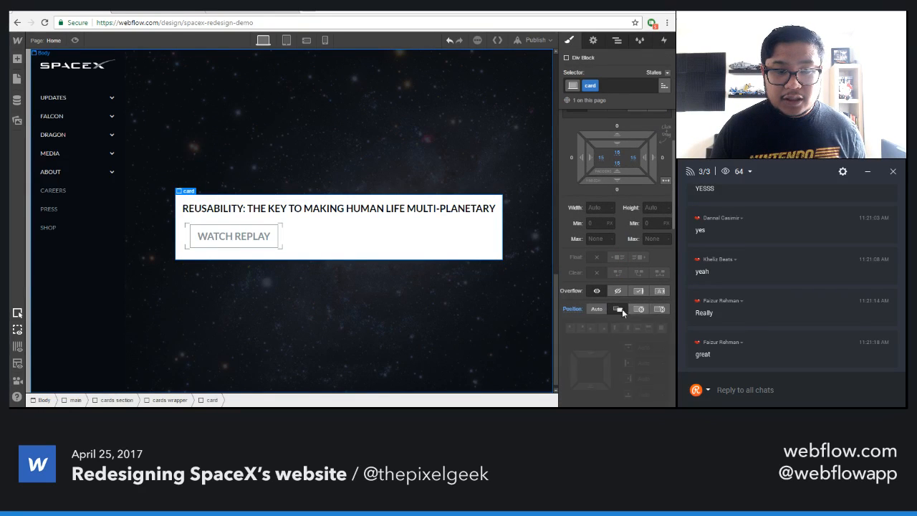
# - Reset the card's padding on all four sides and clear its background color
pyautogui.keyDown('alt'); pyautogui.click(617, 153); pyautogui.keyUp('alt')
pyautogui.keyDown('alt'); pyautogui.click(632, 159); pyautogui.keyUp('alt')
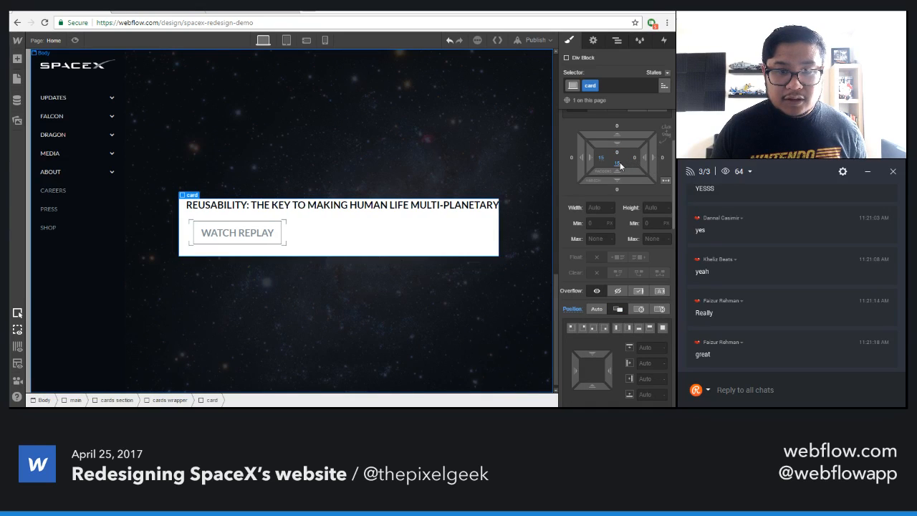
pyautogui.keyDown('alt'); pyautogui.click(618, 164); pyautogui.keyUp('alt')
pyautogui.keyDown('alt'); pyautogui.click(601, 158); pyautogui.keyUp('alt')
pyautogui.scroll(-5, 617, 308)
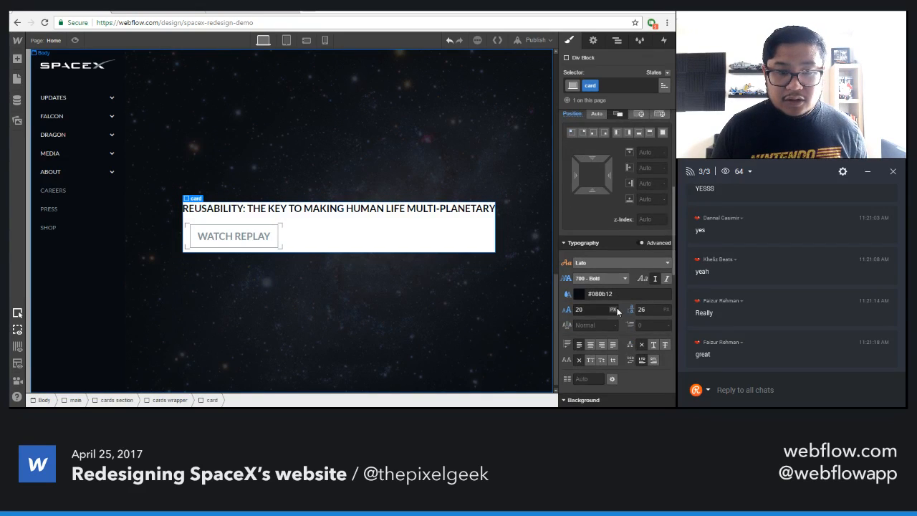
pyautogui.keyDown('alt'); pyautogui.click(567, 358); pyautogui.keyUp('alt')
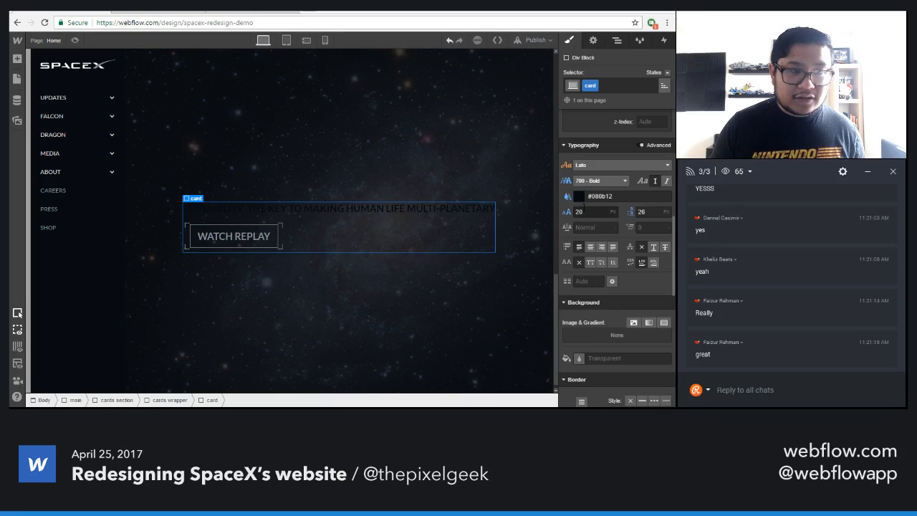
# - Give the new div block around the card's text the class name "card text"
pyautogui.click(617, 40)
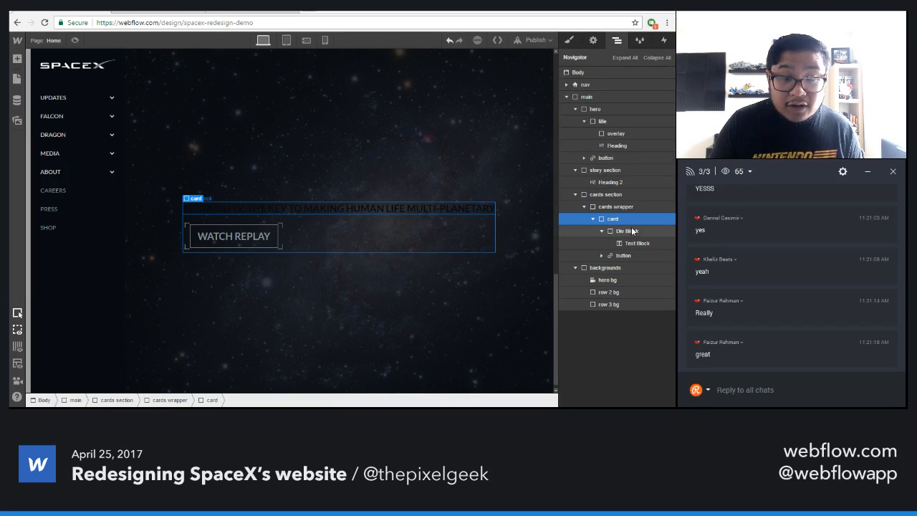
pyautogui.click(629, 230)
pyautogui.click(568, 41)
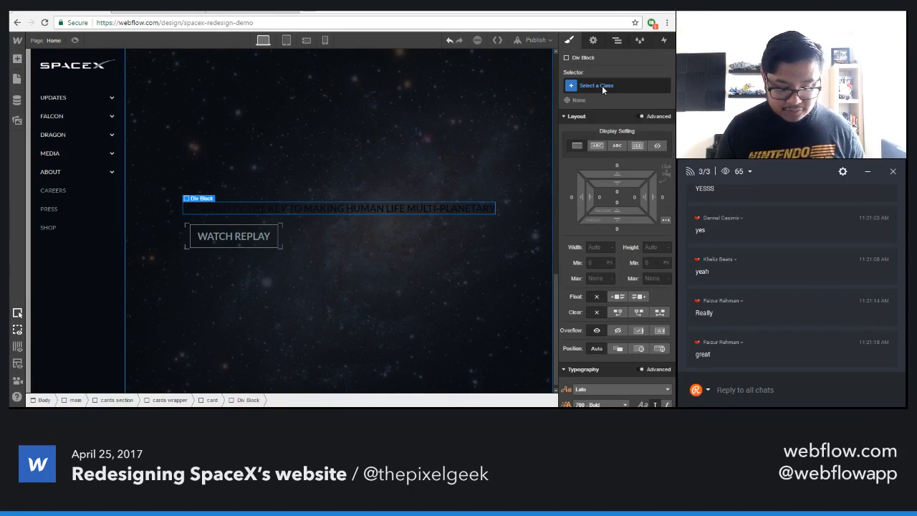
pyautogui.click(602, 85)
pyautogui.write('d text')
pyautogui.press('Return')
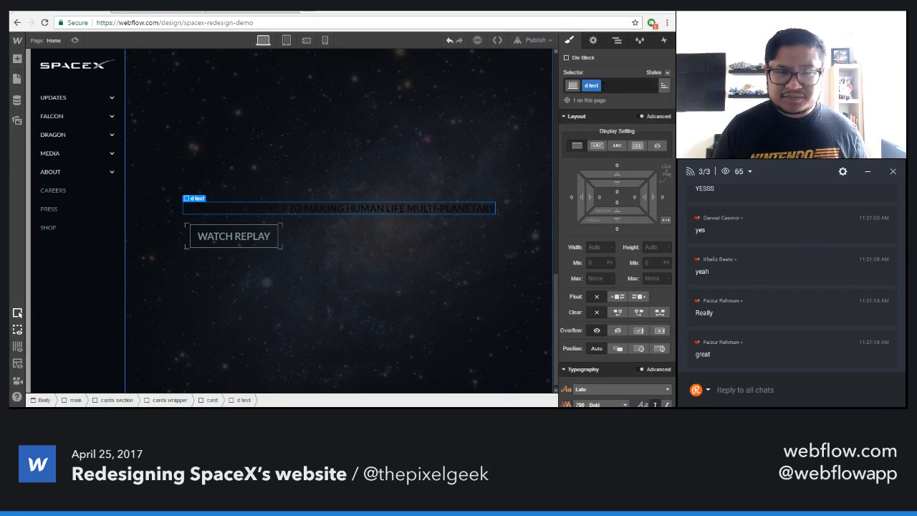
pyautogui.doubleClick(593, 86)
pyautogui.write('card text')
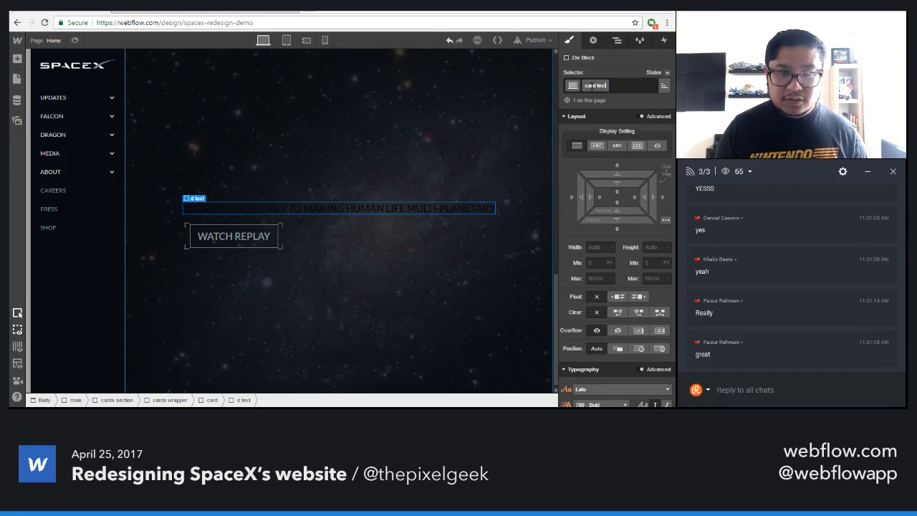
pyautogui.press('Return')
# - Add 15 px of padding on all sides of the card text div
pyautogui.scroll(-1, 635, 176)
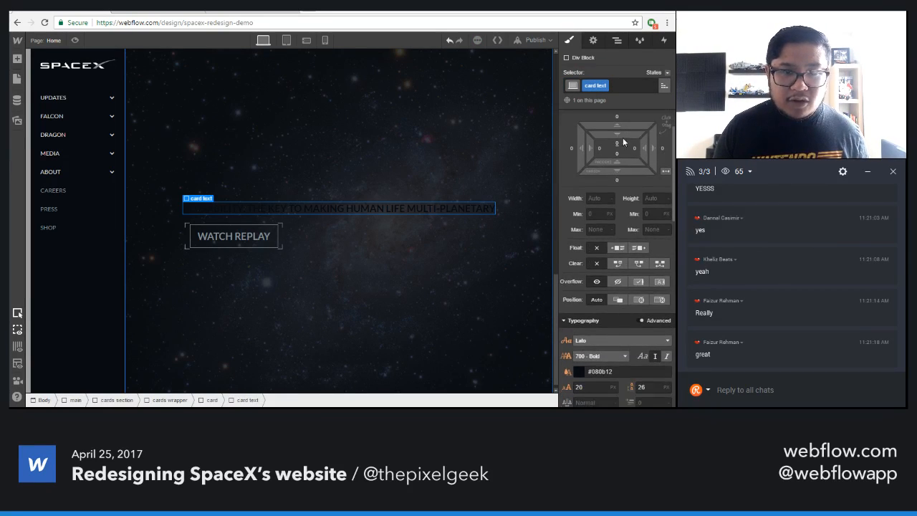
pyautogui.moveTo(623, 141); pyautogui.dragTo(636, 154)
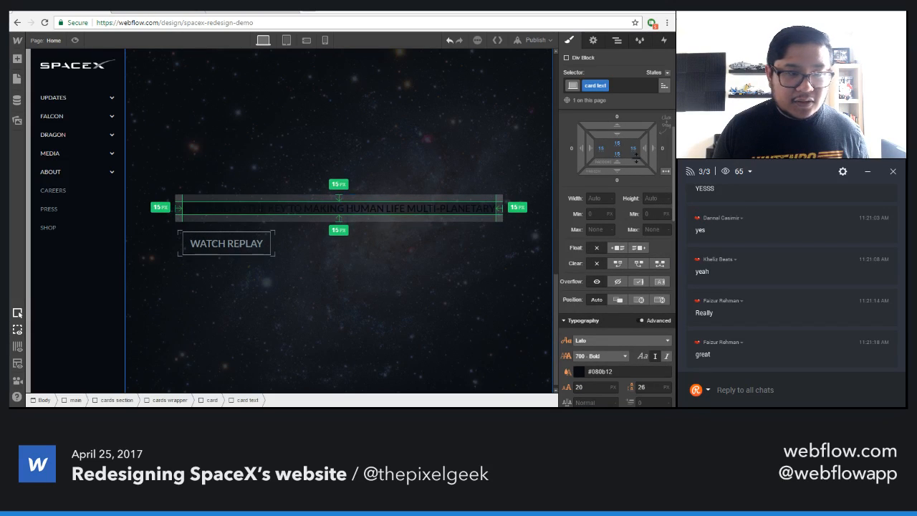
pyautogui.scroll(-2, 606, 282)
pyautogui.scroll(-4, 608, 284)
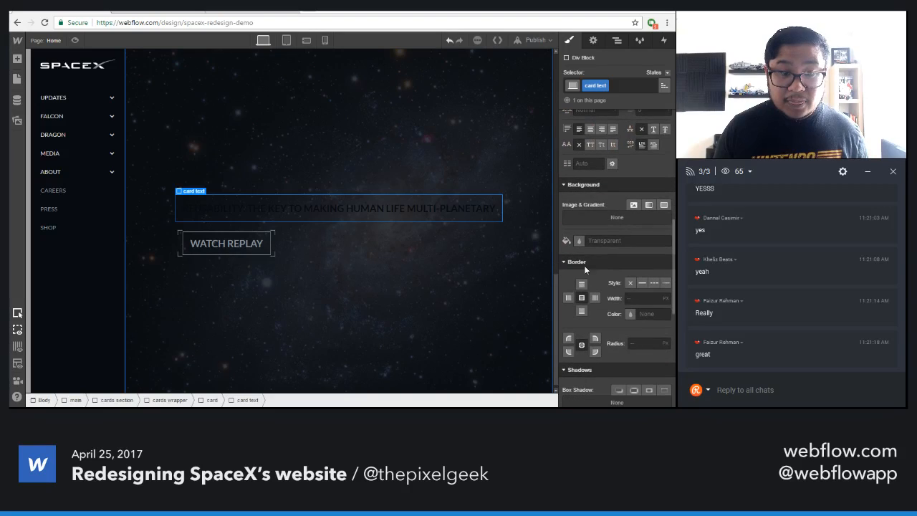
# - Give the card text div a Gainsboro background from the saved color swatches
pyautogui.click(579, 242)
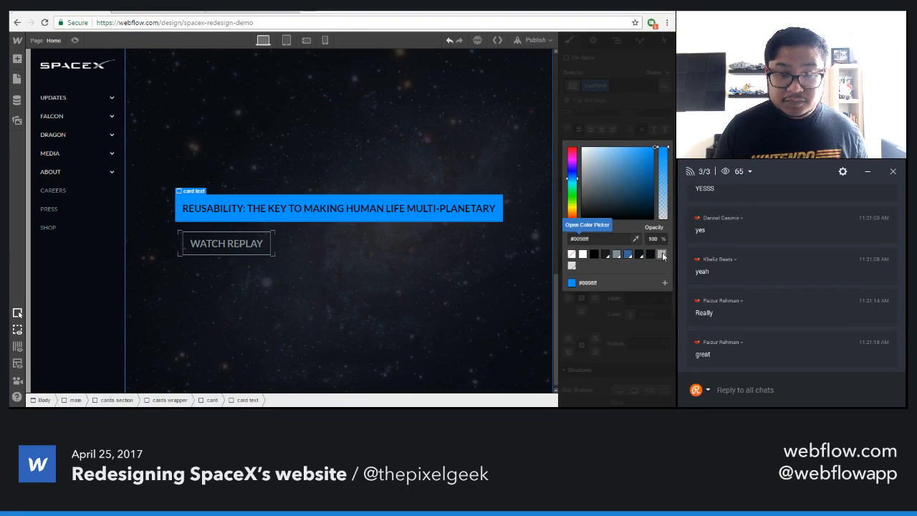
pyautogui.click(662, 255)
pyautogui.click(583, 254)
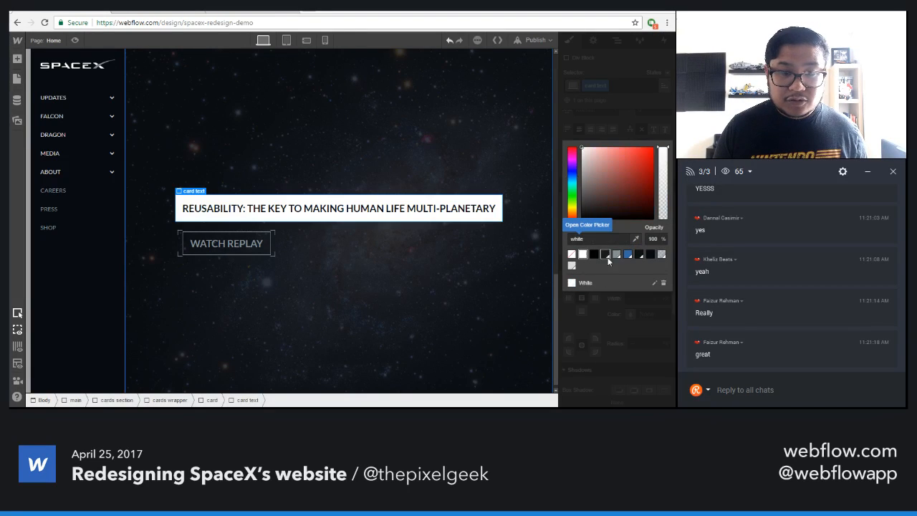
pyautogui.click(572, 266)
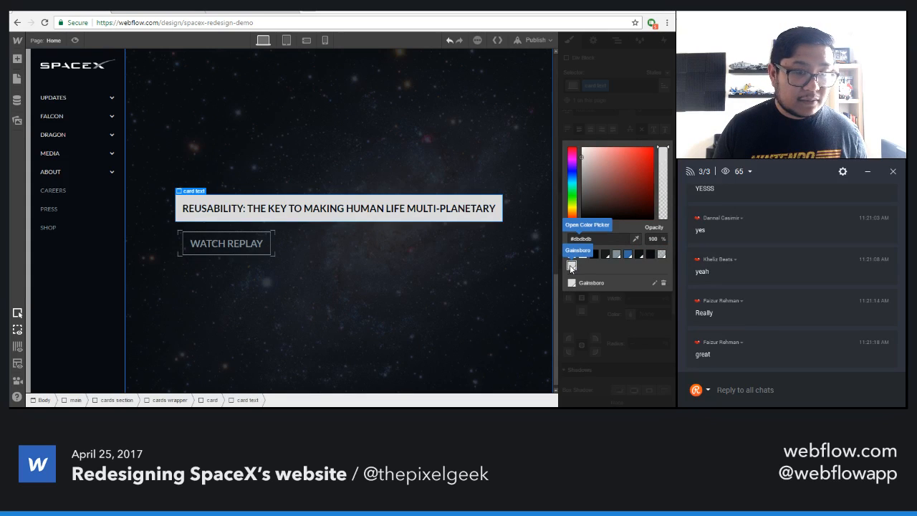
pyautogui.click(623, 122)
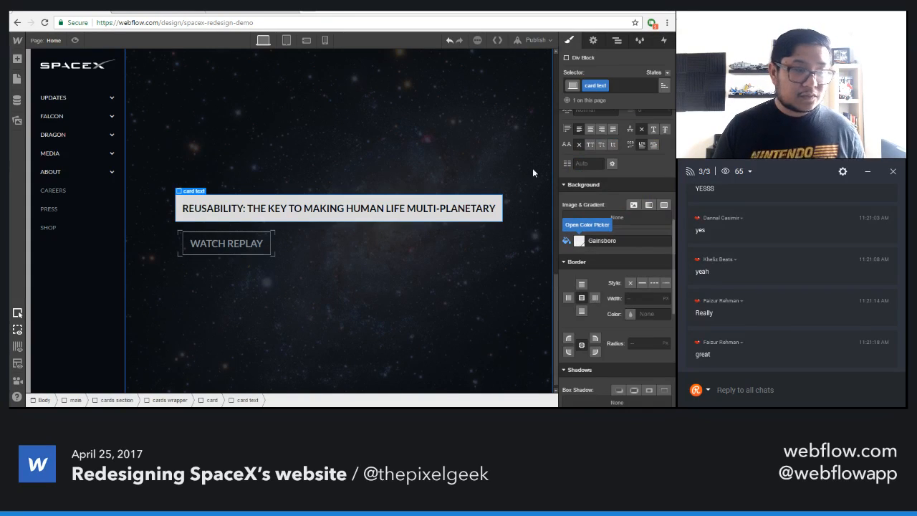
# - Set the Watch Replay button's inner text to 14 px with a 20 px line height and 700 - Bold weight
pyautogui.click(298, 248)
pyautogui.click(250, 248)
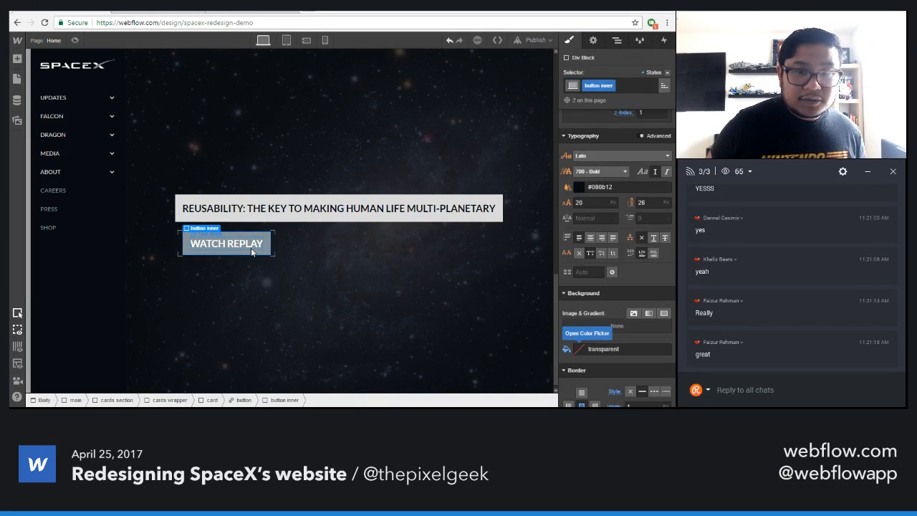
pyautogui.click(589, 204)
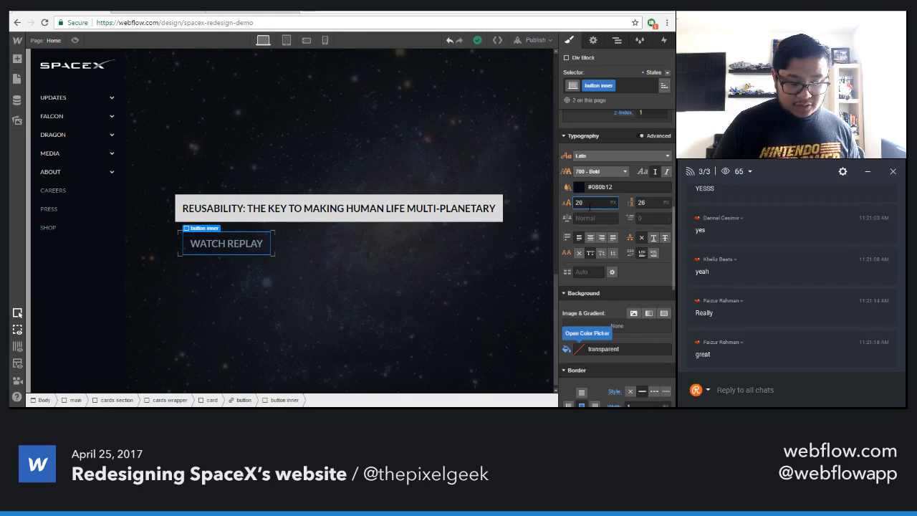
pyautogui.write('14')
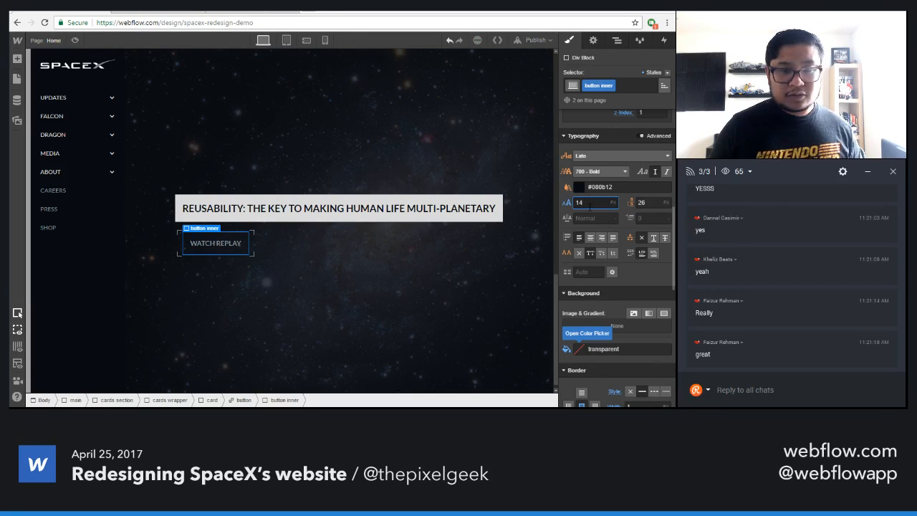
pyautogui.press('Tab')
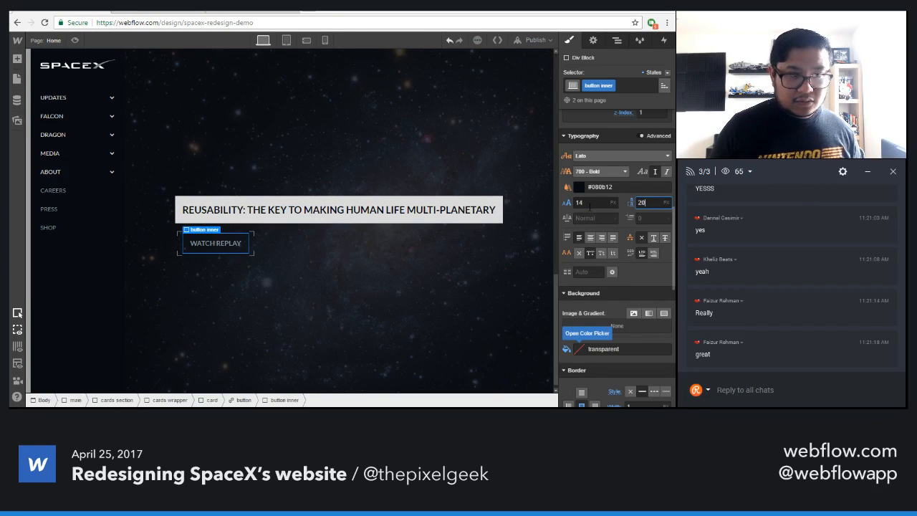
pyautogui.click(583, 174)
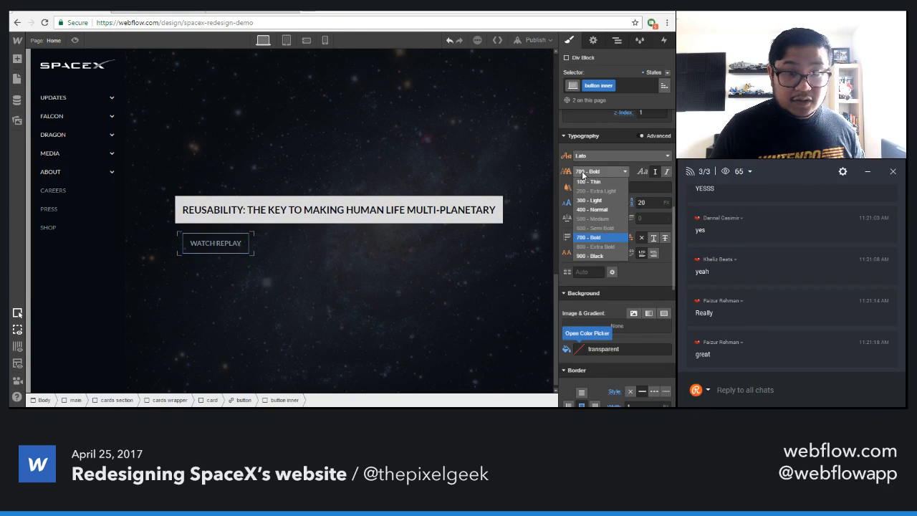
pyautogui.click(588, 238)
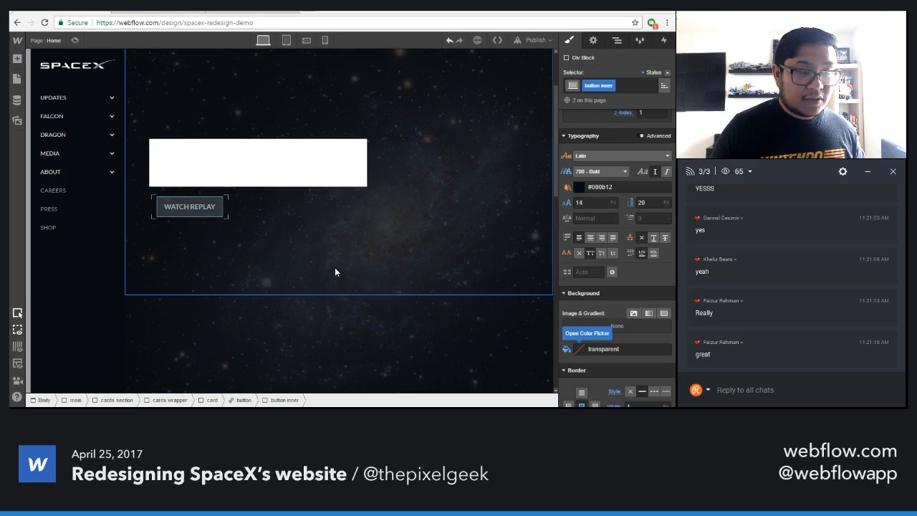
# - Duplicate the card twice inside the cards wrapper to make a row of three cards
pyautogui.click(276, 241)
pyautogui.click(617, 40)
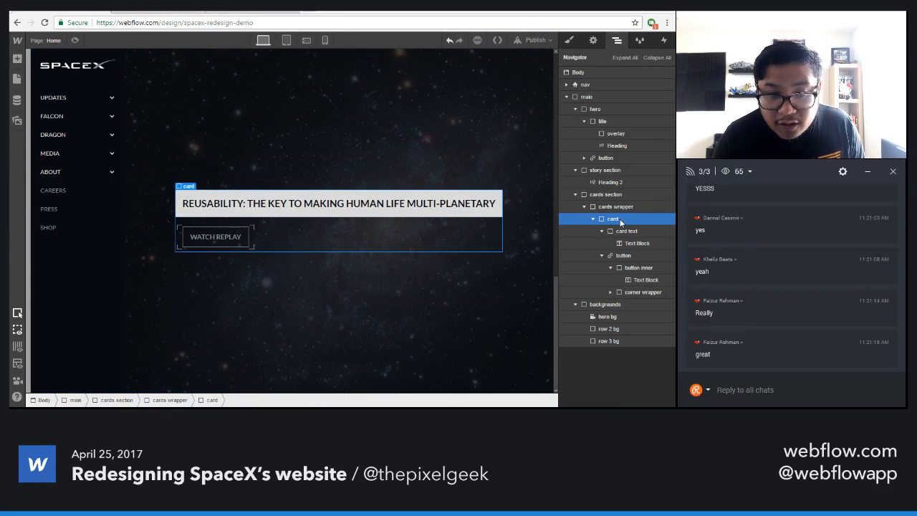
pyautogui.click(593, 219)
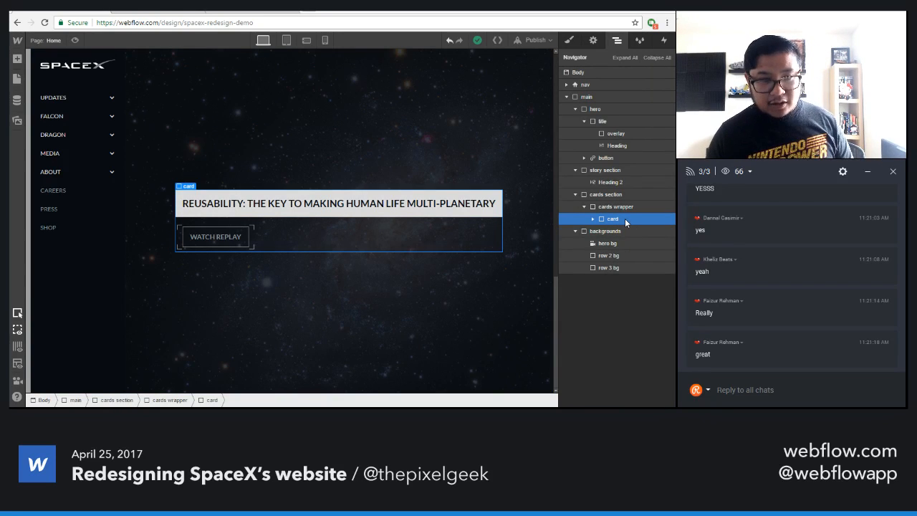
pyautogui.hotkey('ctrl', 'd')
pyautogui.hotkey('ctrl', 'd')
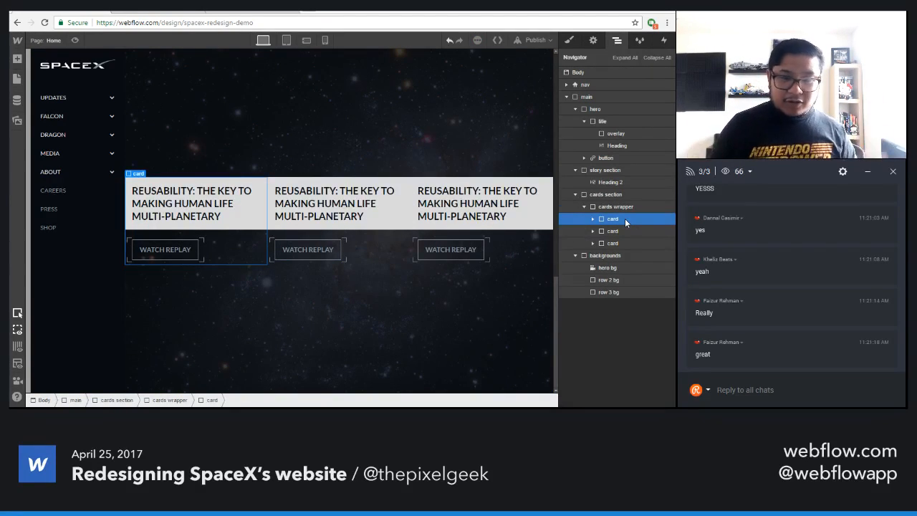
# - Add 15 px of padding on all four sides of the card class
pyautogui.click(566, 43)
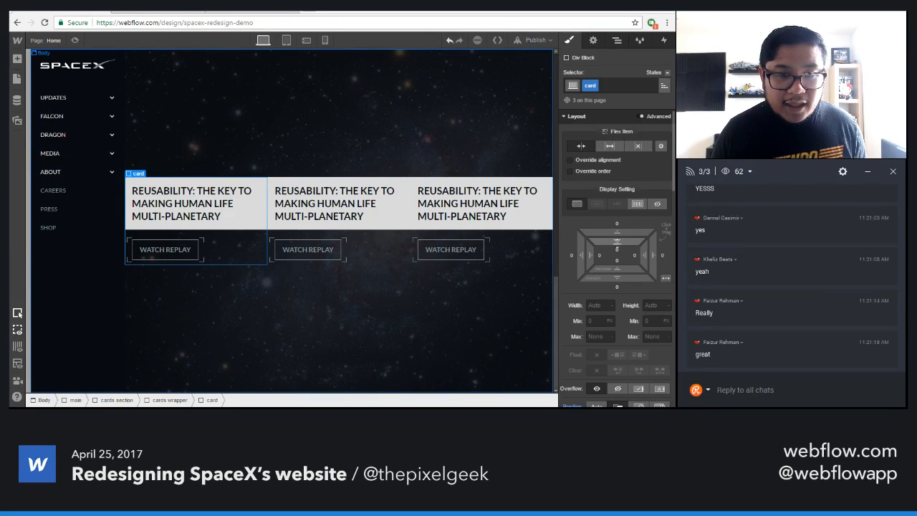
pyautogui.moveTo(618, 245)
pyautogui.mouseDown()
pyautogui.moveTo(619, 261)
pyautogui.moveTo(625, 247)
pyautogui.mouseUp()
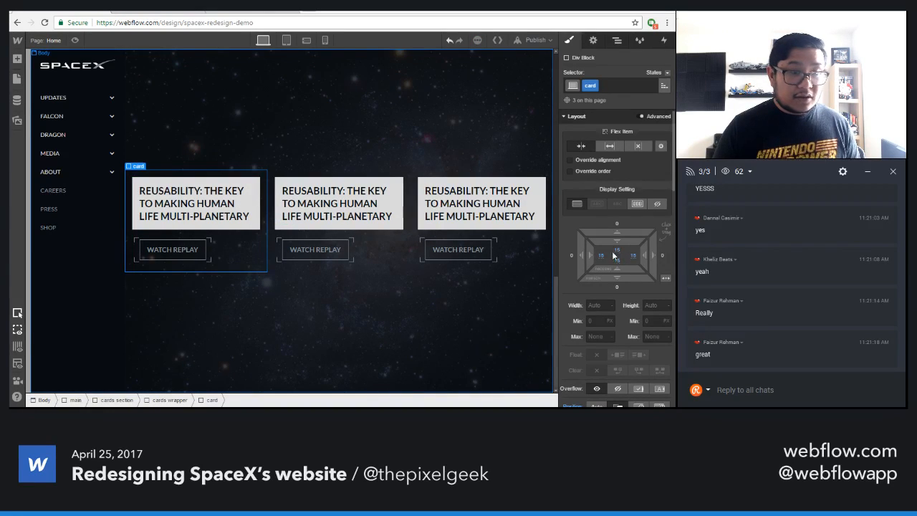
# - Set the left and right padding of the cards section to 5%
pyautogui.click(363, 315)
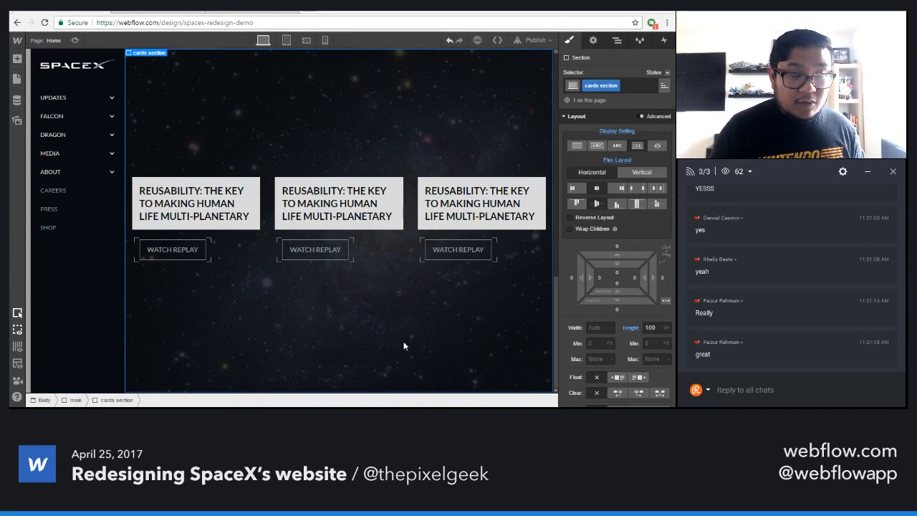
pyautogui.scroll(4, 403, 346)
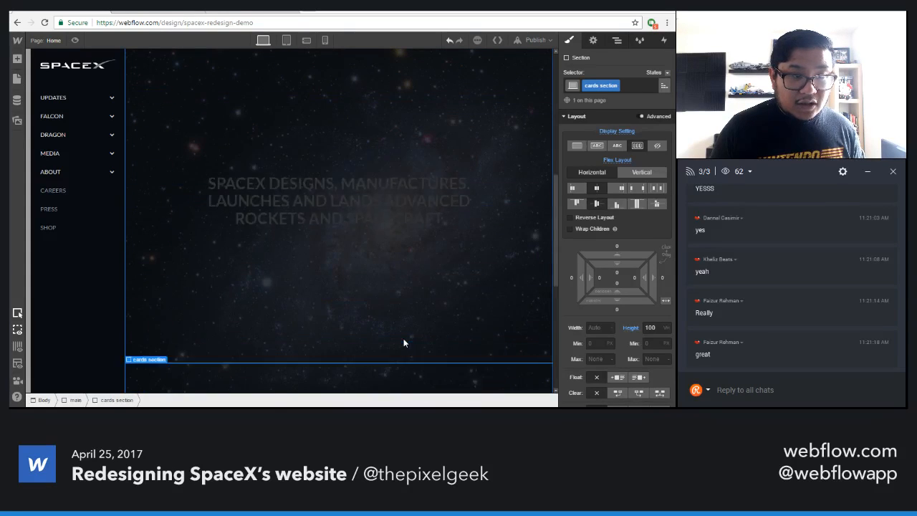
pyautogui.scroll(-4, 403, 342)
pyautogui.click(599, 277)
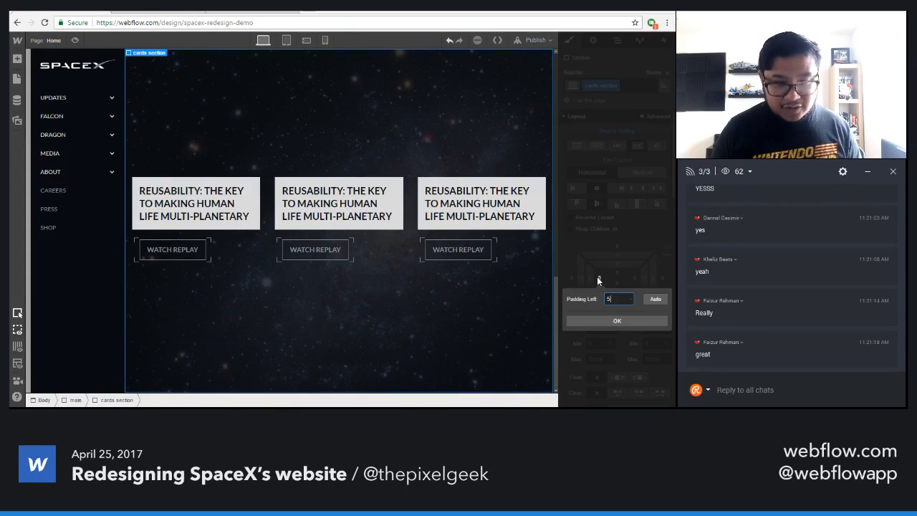
pyautogui.press('Return')
pyautogui.click(634, 279)
pyautogui.write('5')
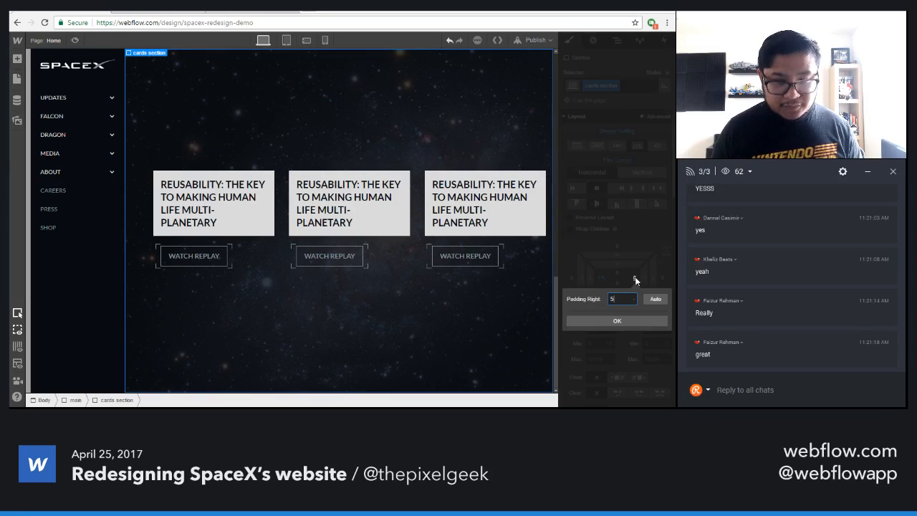
pyautogui.write('%')
pyautogui.press('Return')
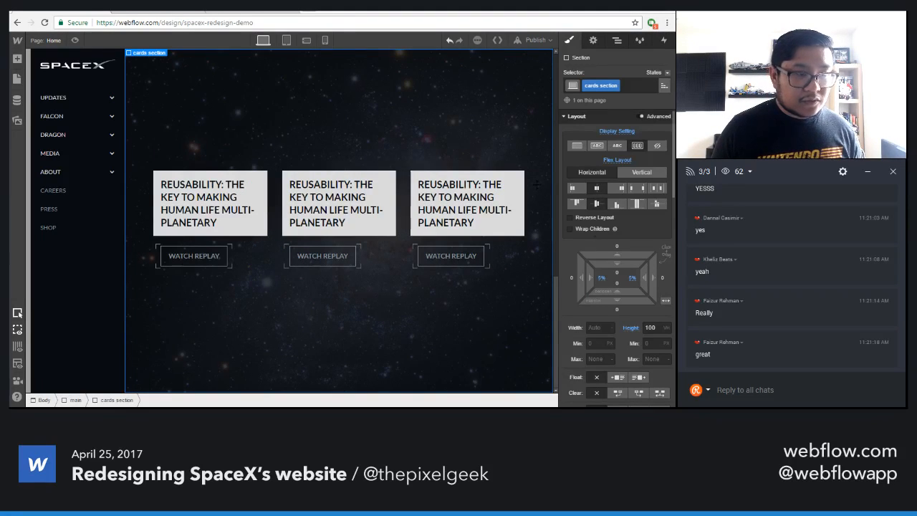
# - Replace the second card's headline with "Commercial Crew: Taking America's Astronauts to Space" copied from the spacex.com page
pyautogui.click(161, 11)
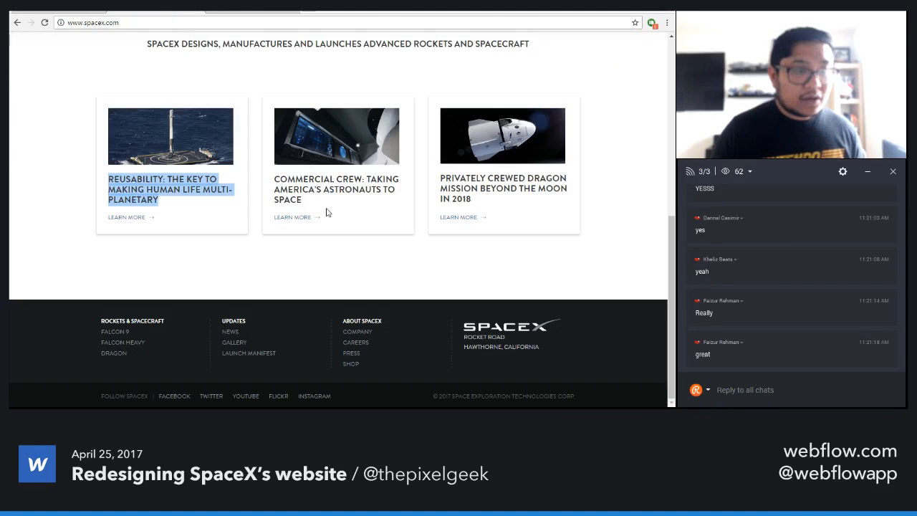
pyautogui.moveTo(304, 201); pyautogui.dragTo(267, 172)
pyautogui.hotkey('ctrl', 'c')
pyautogui.click(87, 10)
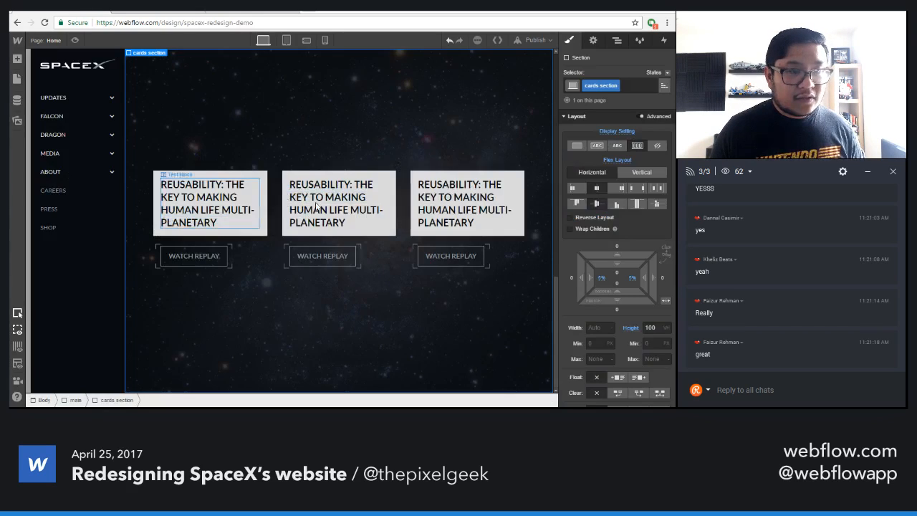
pyautogui.doubleClick(319, 193)
pyautogui.hotkey('ctrl', 'a')
pyautogui.hotkey('ctrl', 'v')
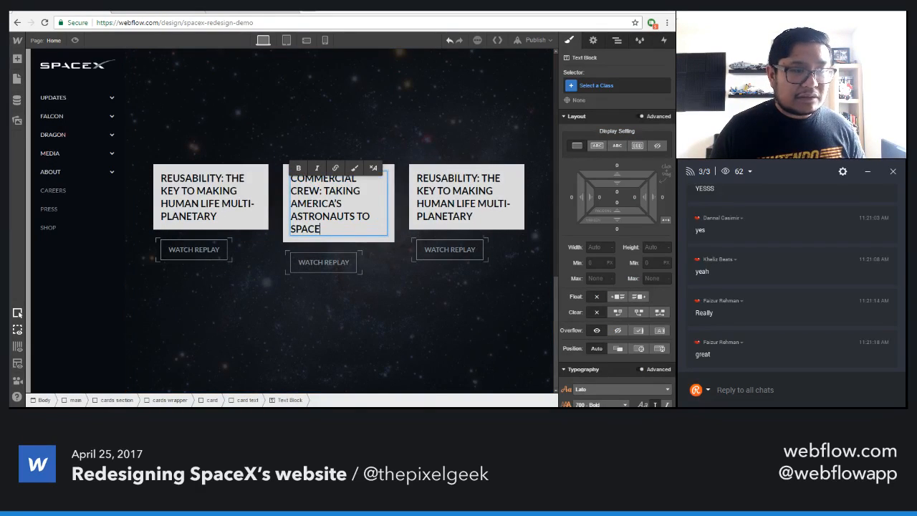
# - Replace the third card's headline with "Privately Crewed Dragon Mission Beyond the Moon in 2018" copied from the spacex.com page
pyautogui.click(161, 11)
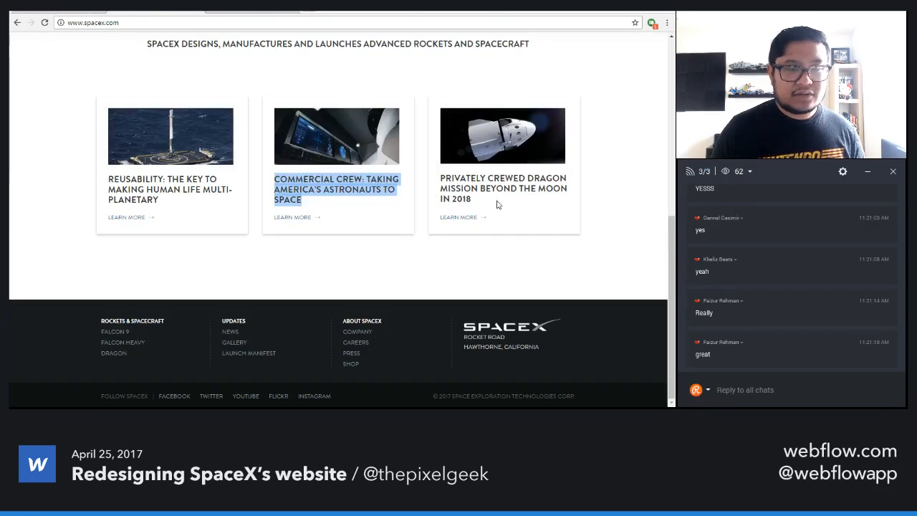
pyautogui.moveTo(473, 199); pyautogui.dragTo(438, 177)
pyautogui.hotkey('ctrl', 'c')
pyautogui.click(87, 10)
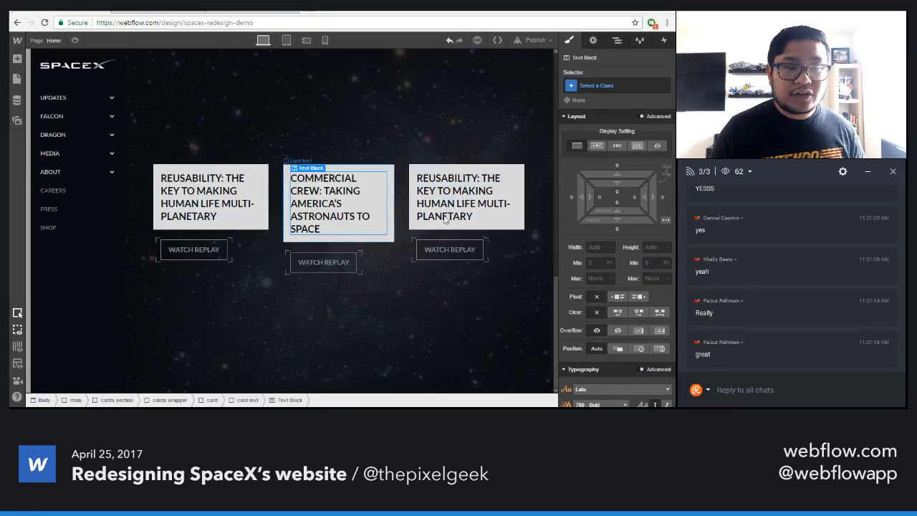
pyautogui.click(460, 201)
pyautogui.doubleClick(459, 208)
pyautogui.hotkey('ctrl', 'a')
pyautogui.hotkey('ctrl', 'v')
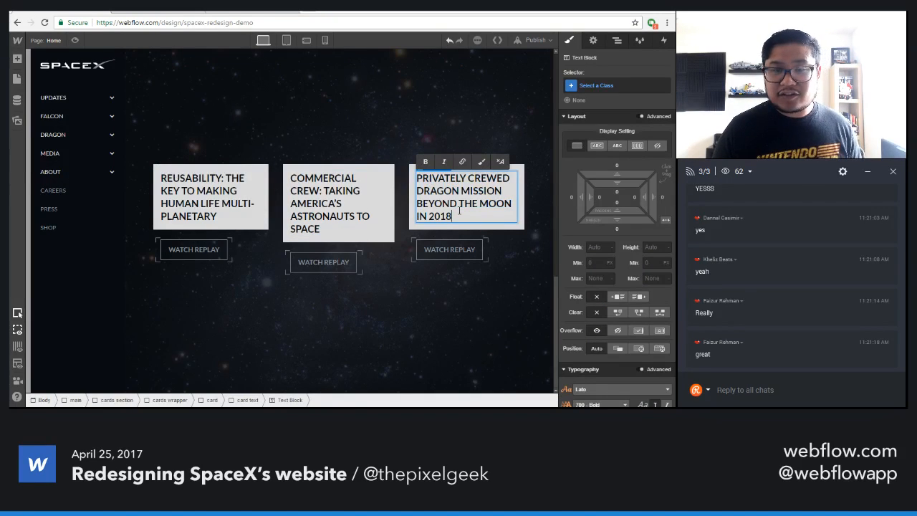
pyautogui.press('Escape')
pyautogui.click(532, 299)
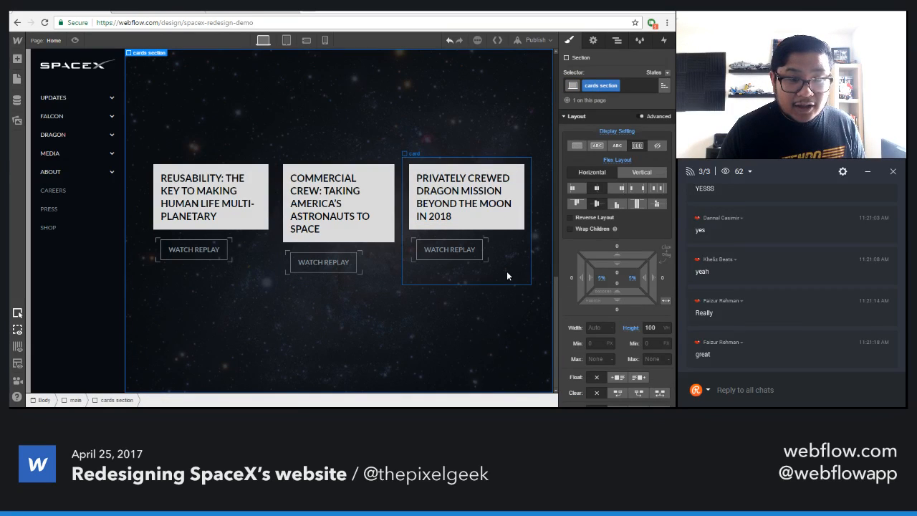
# - Try a vertical flex layout on the card class, then undo it
pyautogui.click(507, 273)
pyautogui.press('Up')
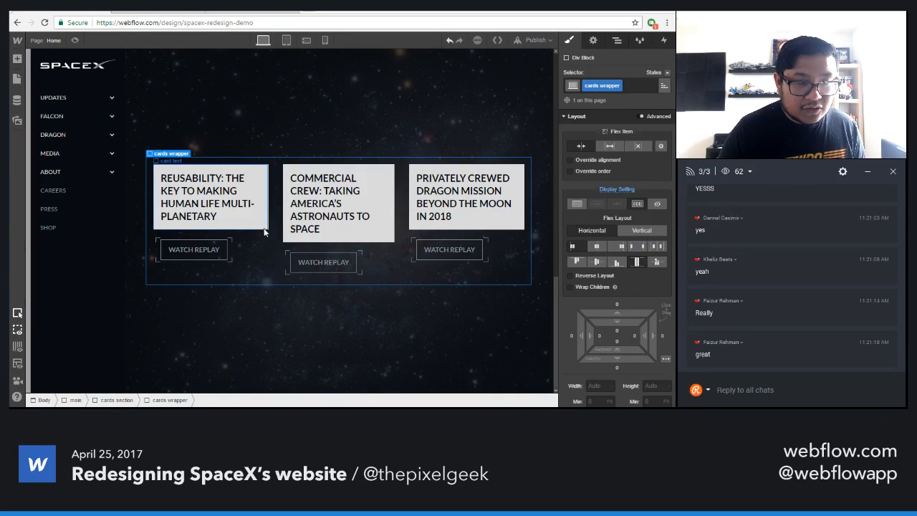
pyautogui.click(259, 248)
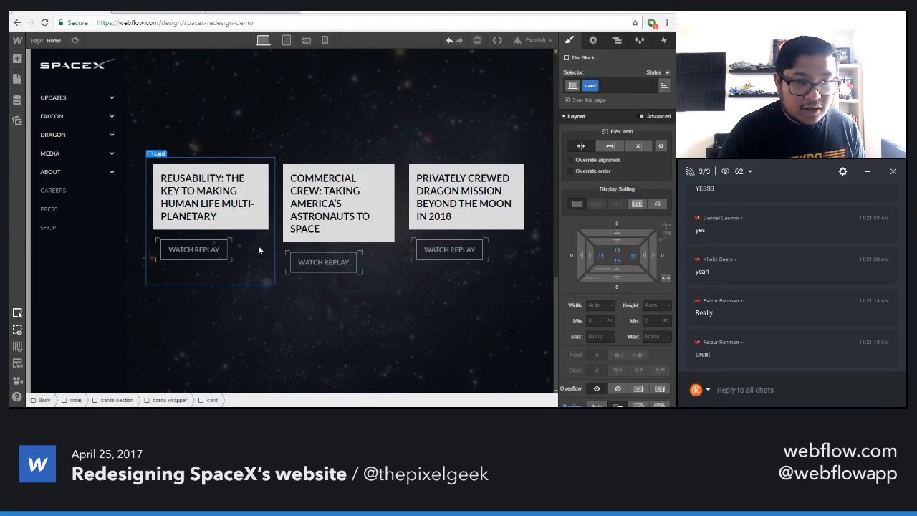
pyautogui.click(635, 205)
pyautogui.click(634, 232)
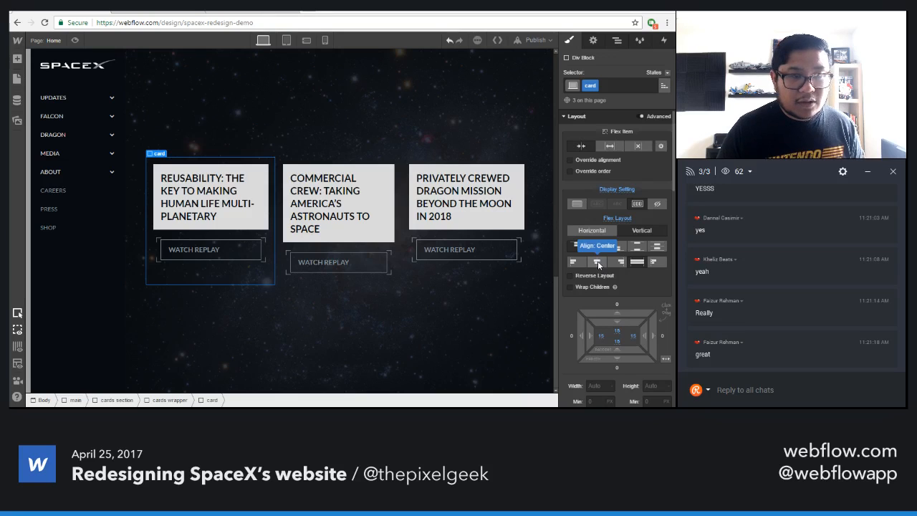
pyautogui.hotkey('ctrl', 'z')
pyautogui.hotkey('ctrl', 'z')
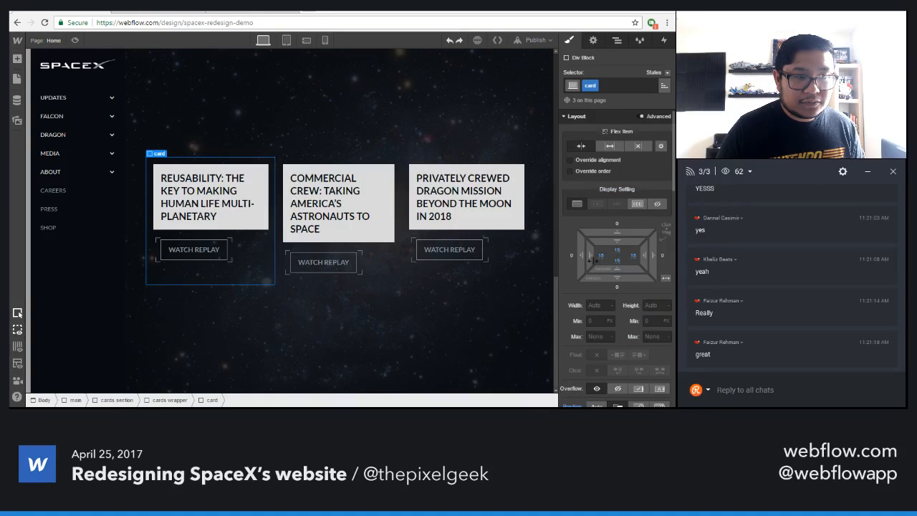
# - Try baseline, center and start alignment for the cards inside the cards wrapper
pyautogui.click(615, 43)
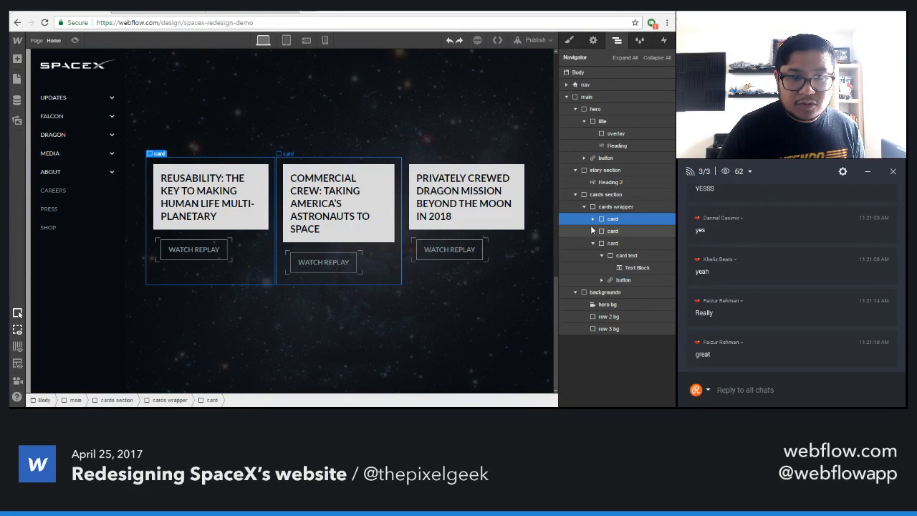
pyautogui.click(593, 219)
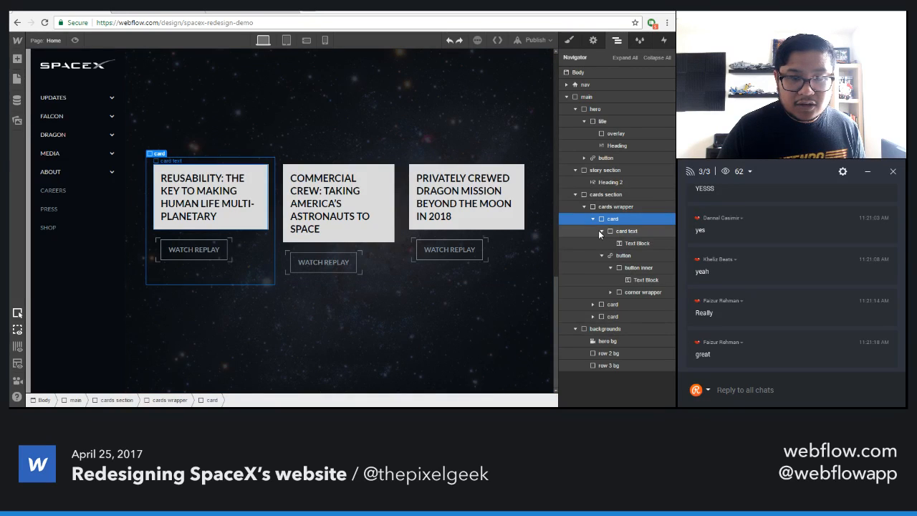
pyautogui.click(593, 218)
pyautogui.click(615, 206)
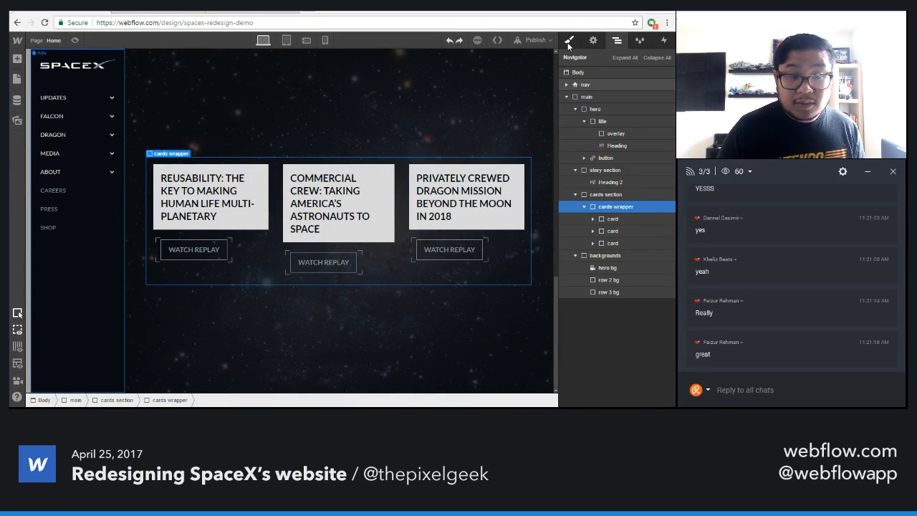
pyautogui.click(569, 41)
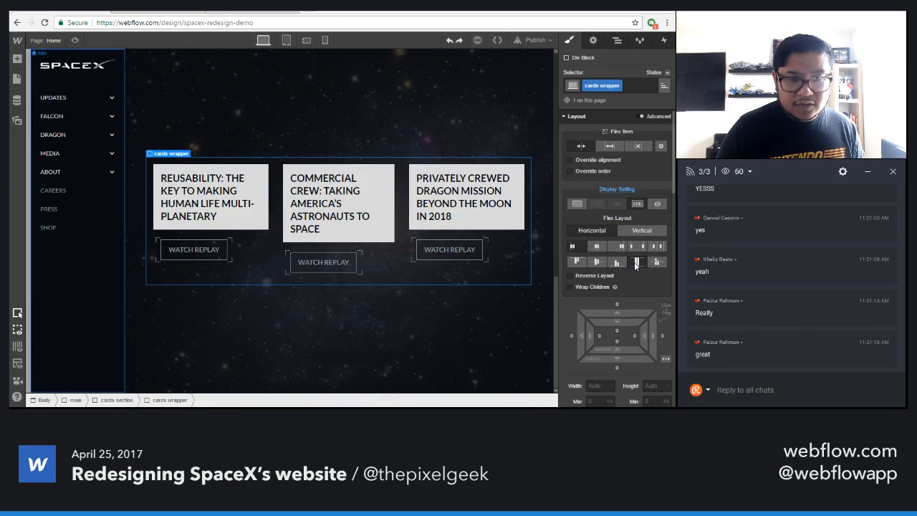
pyautogui.hotkey('ctrl', 'z')
pyautogui.click(657, 263)
pyautogui.hotkey('ctrl', 'z')
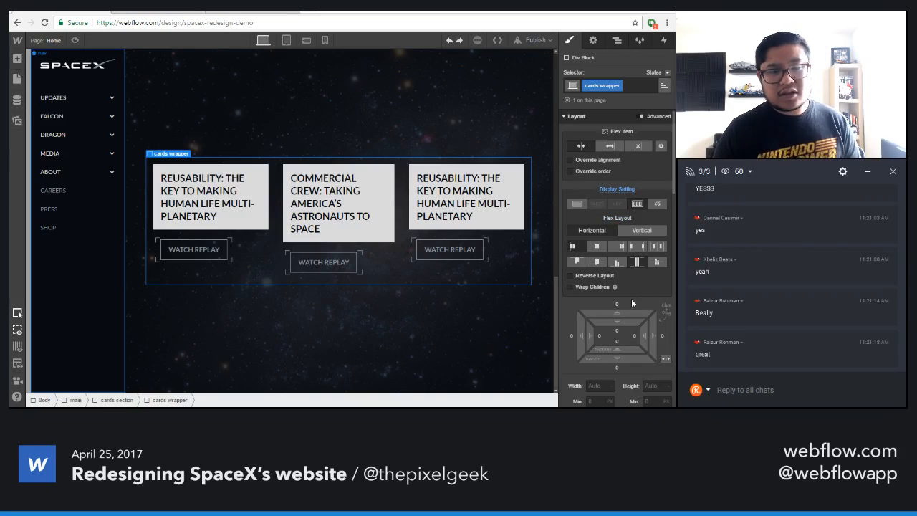
pyautogui.click(597, 262)
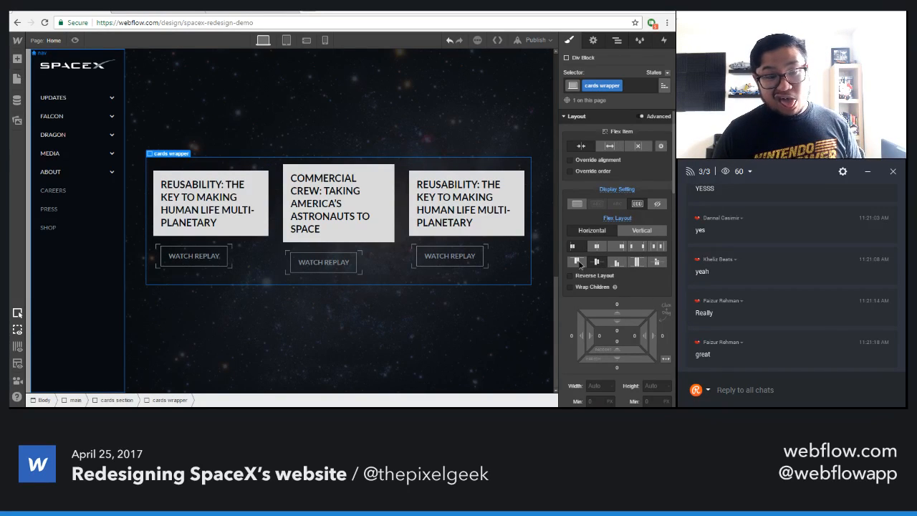
pyautogui.click(578, 262)
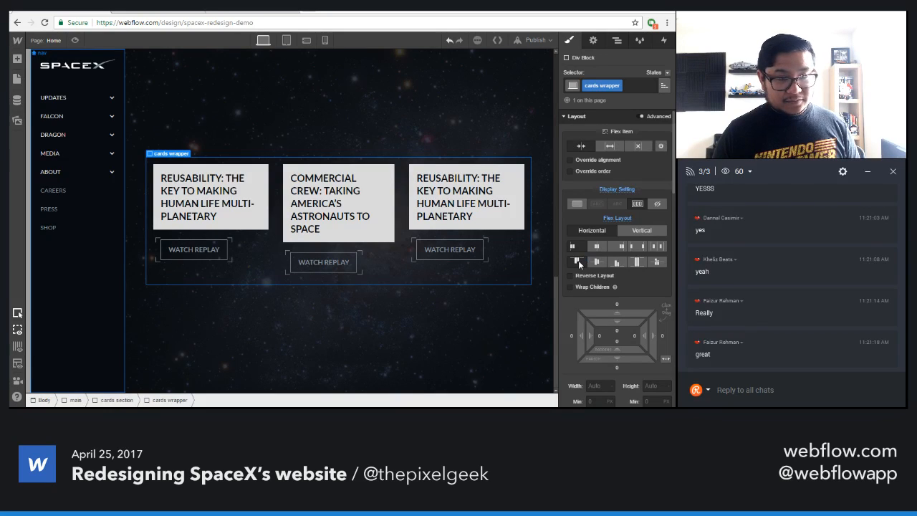
# - Try a vertical flex layout with space-between justification on the card class, then clear its display setting
pyautogui.click(262, 267)
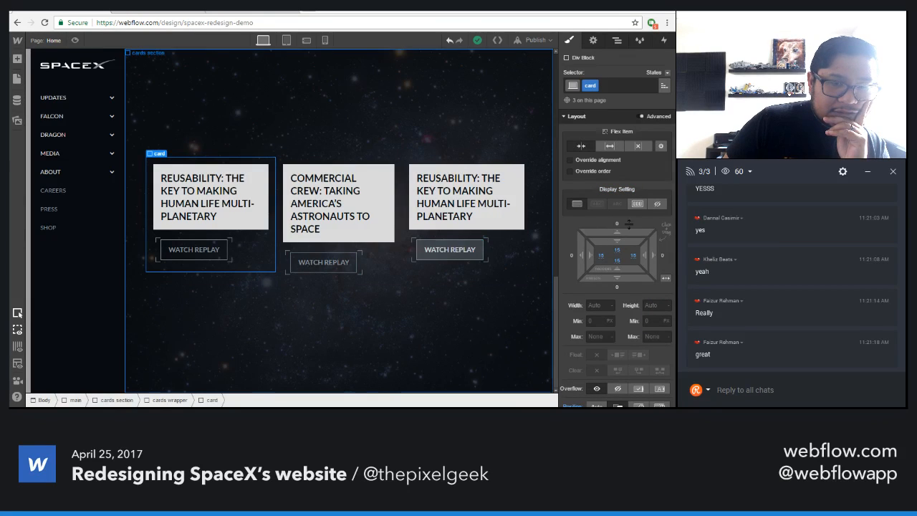
pyautogui.click(637, 204)
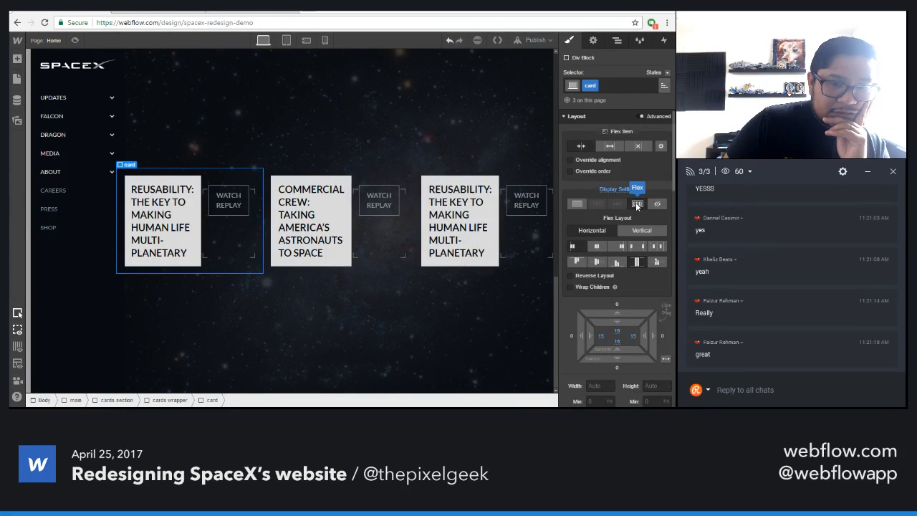
pyautogui.click(636, 228)
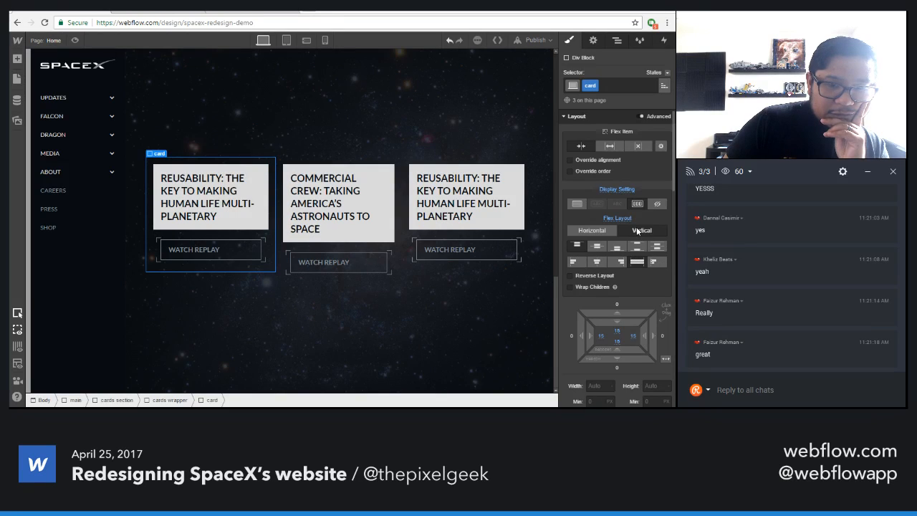
pyautogui.click(639, 246)
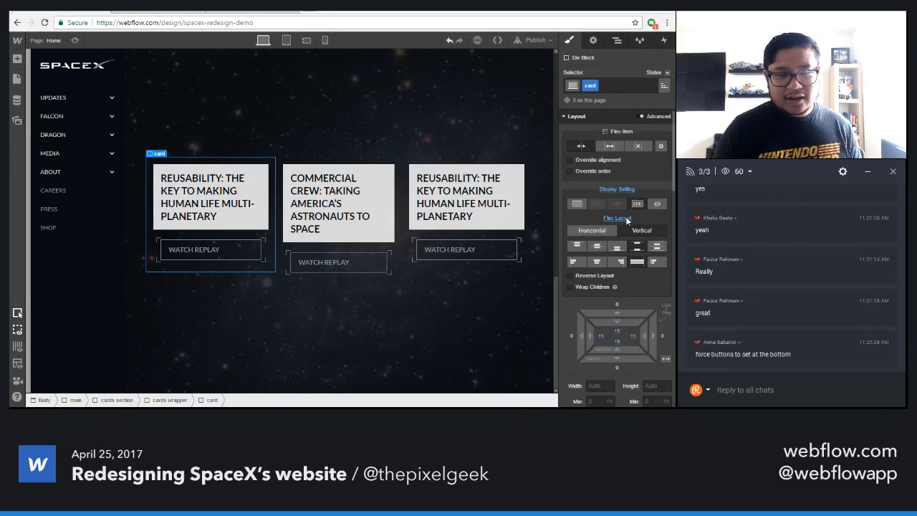
pyautogui.click(625, 216)
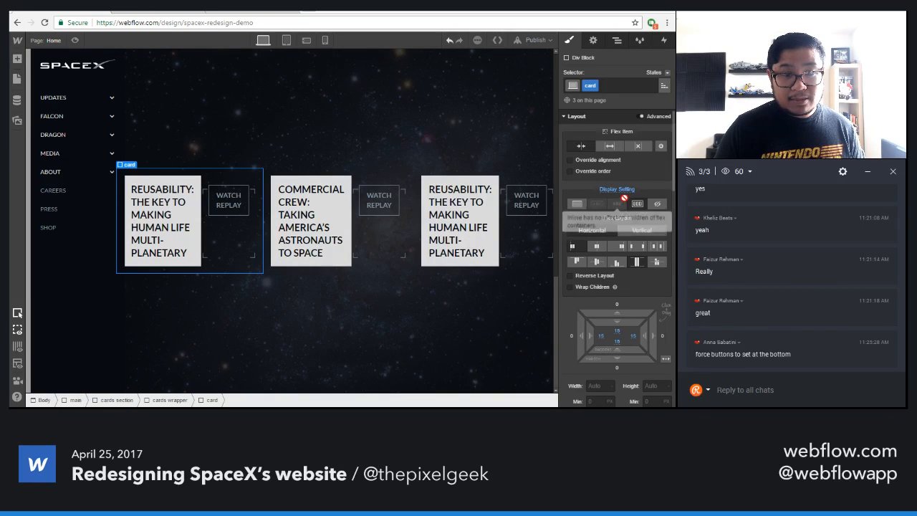
pyautogui.keyDown('alt'); pyautogui.click(623, 189); pyautogui.keyUp('alt')
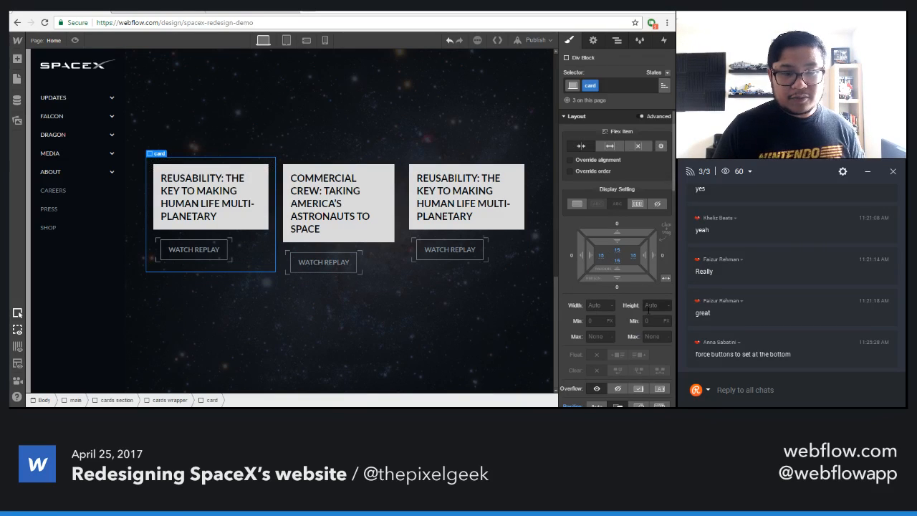
# - Try a height of 100% on the card class
pyautogui.click(653, 305)
pyautogui.write('100')
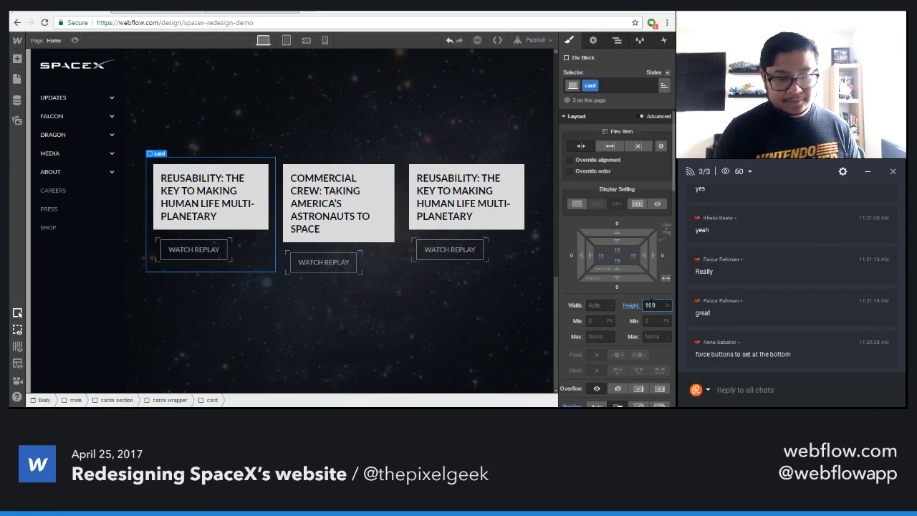
pyautogui.click(264, 266)
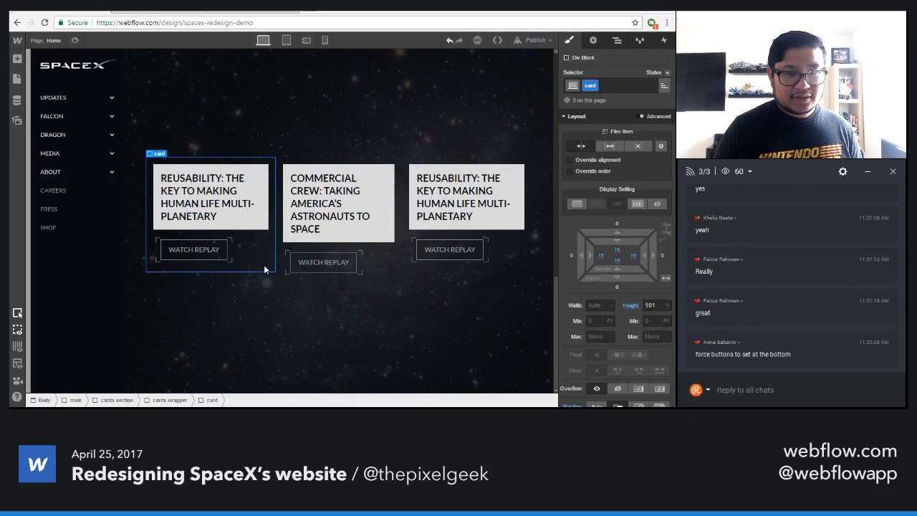
# - Set the cards wrapper's flex alignment to stretch and clear the card class's height
pyautogui.click(267, 264)
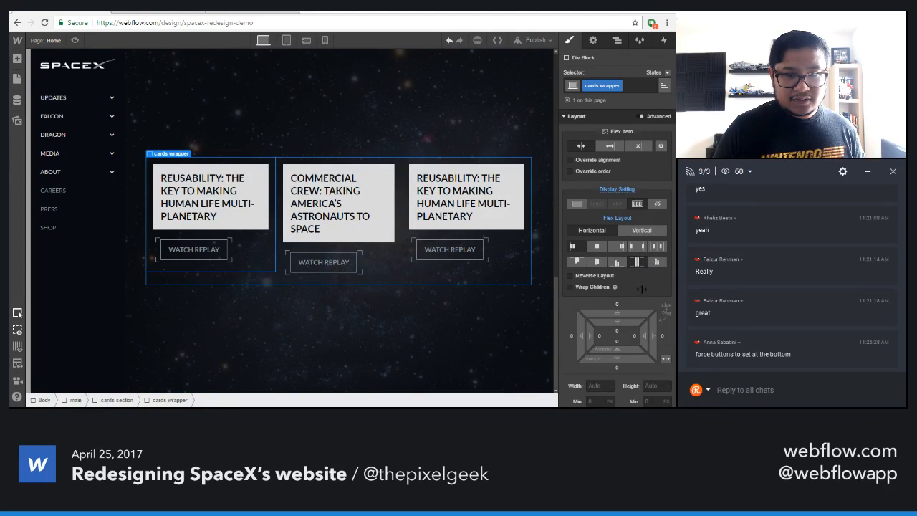
pyautogui.click(270, 265)
pyautogui.keyDown('alt'); pyautogui.click(630, 306); pyautogui.keyUp('alt')
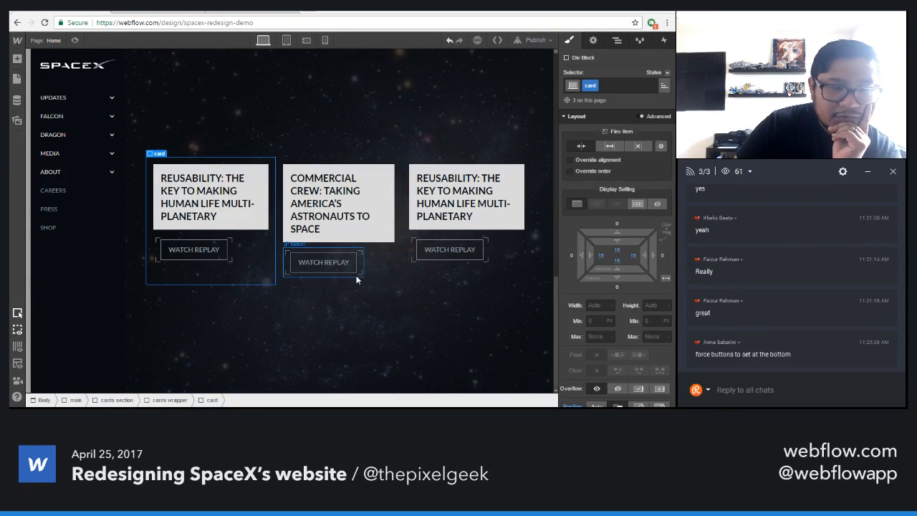
# - Give the card class a vertical flex layout with its children justified by space between
pyautogui.click(337, 282)
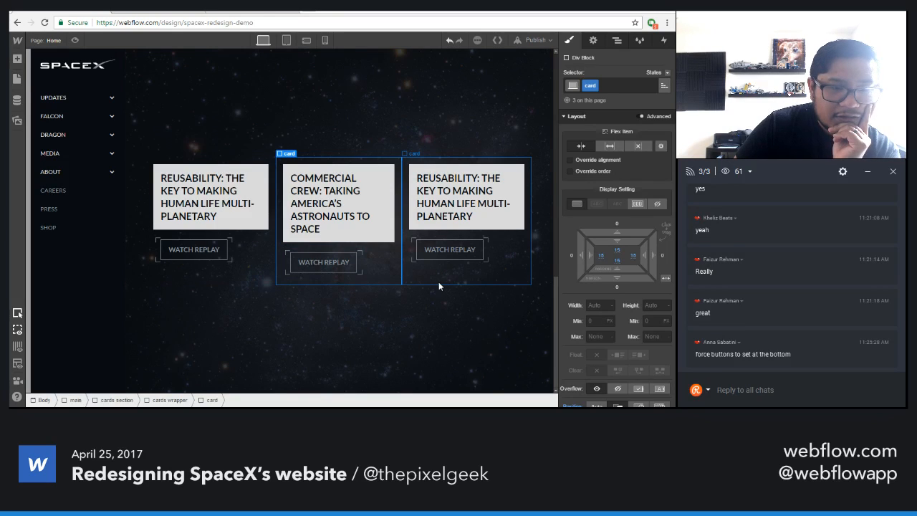
pyautogui.click(237, 273)
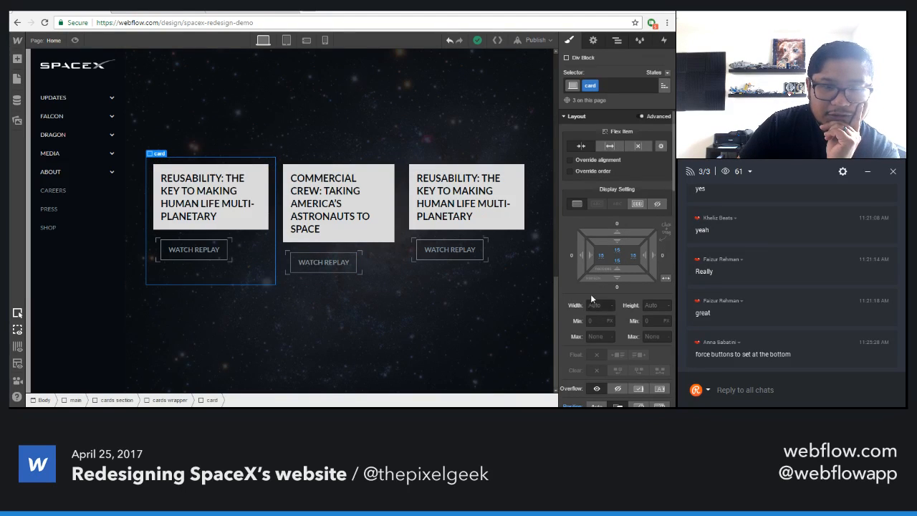
pyautogui.click(637, 204)
pyautogui.click(640, 233)
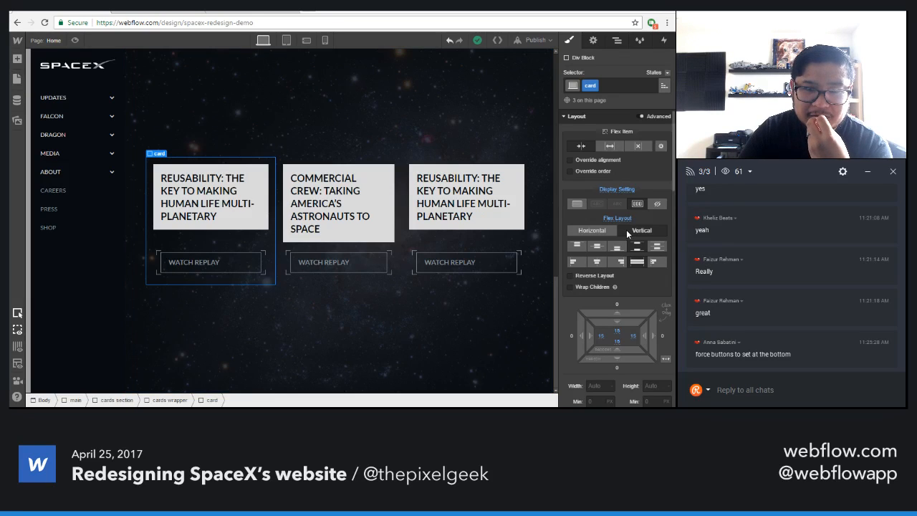
pyautogui.click(615, 204)
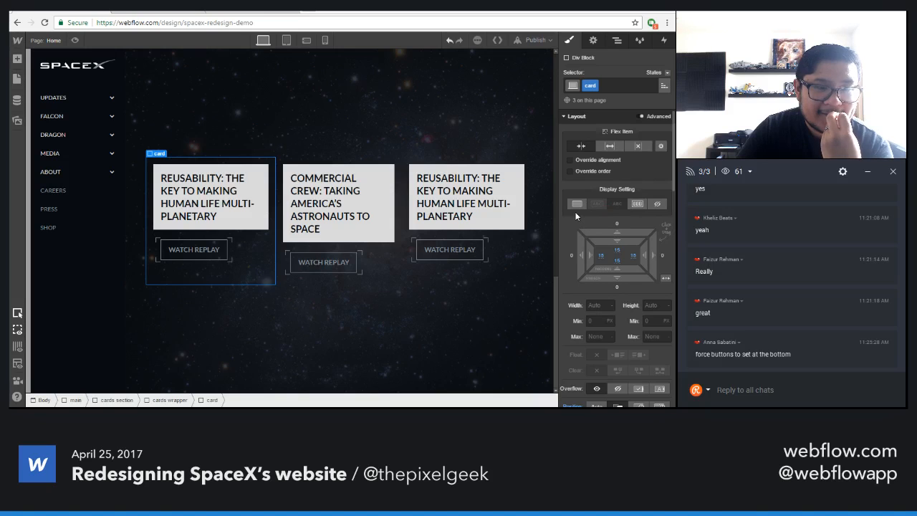
pyautogui.click(637, 205)
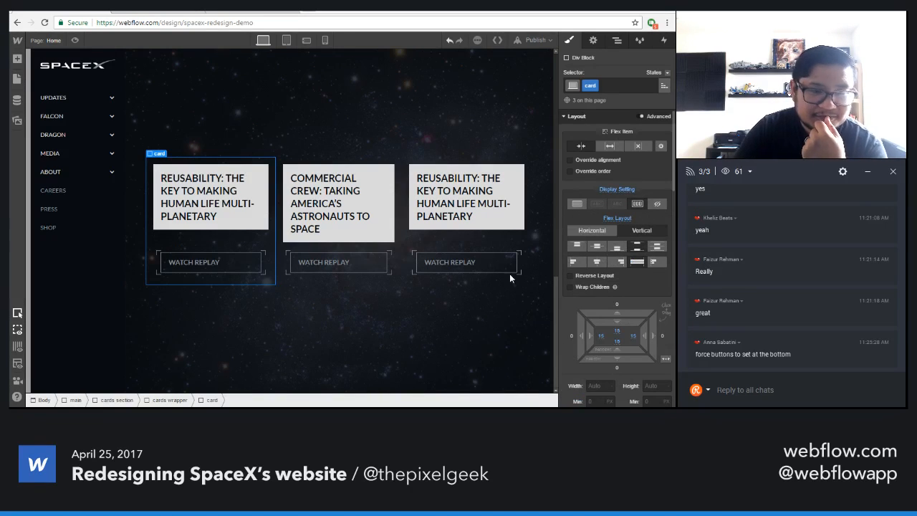
pyautogui.click(473, 294)
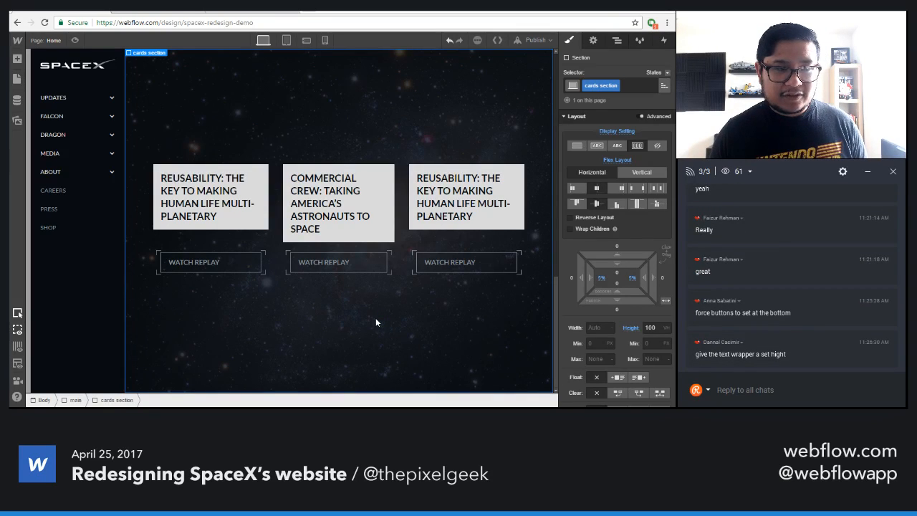
# - Set the minimum height of the card text block to 200 px
pyautogui.click(255, 227)
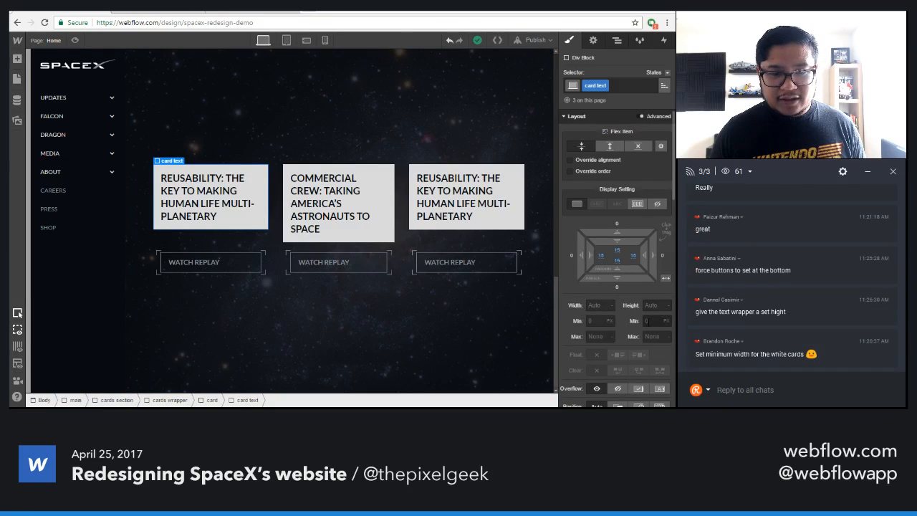
pyautogui.click(654, 320)
pyautogui.write('50')
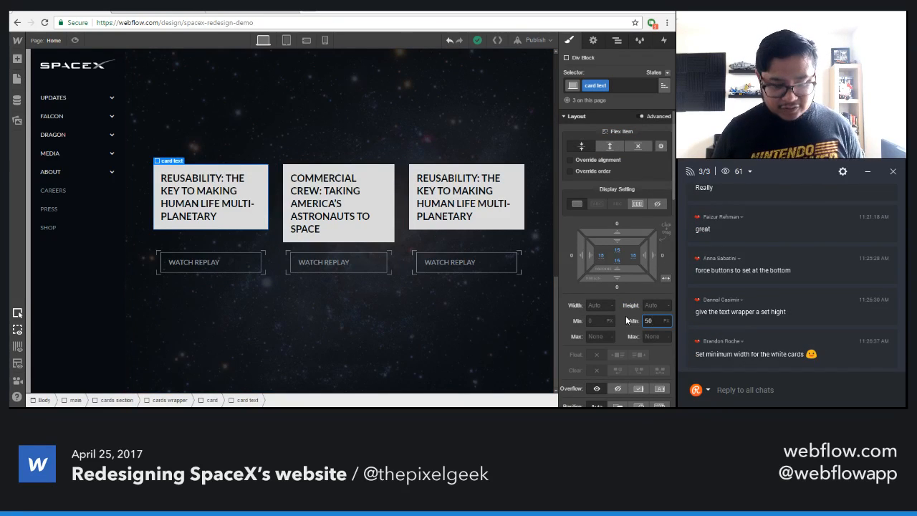
pyautogui.write('00')
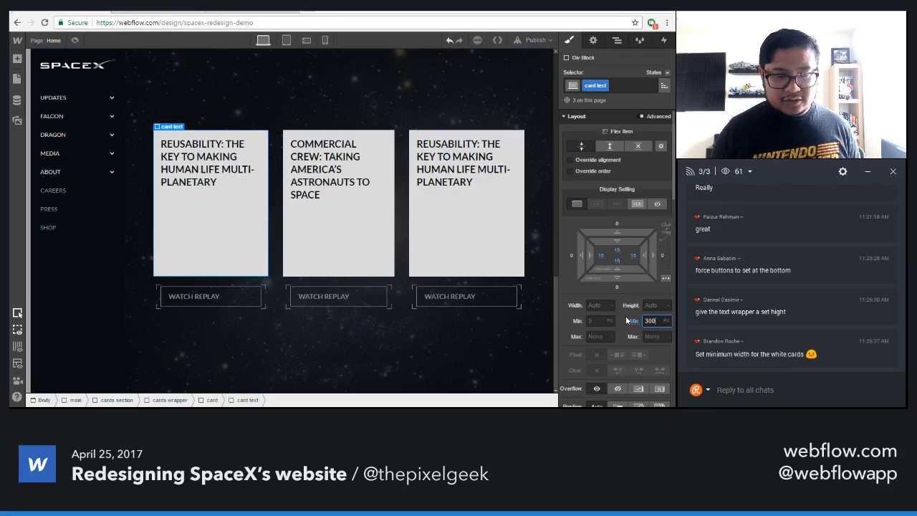
pyautogui.hotkey('shift', 'Down')
pyautogui.hotkey('shift', 'Down')
pyautogui.hotkey('shift', 'Down')
pyautogui.hotkey('shift', 'Down')
pyautogui.hotkey('shift', 'Down')
pyautogui.hotkey('shift', 'Down')
pyautogui.hotkey('shift', 'Down')
pyautogui.hotkey('shift', 'Down')
pyautogui.hotkey('shift', 'Down')
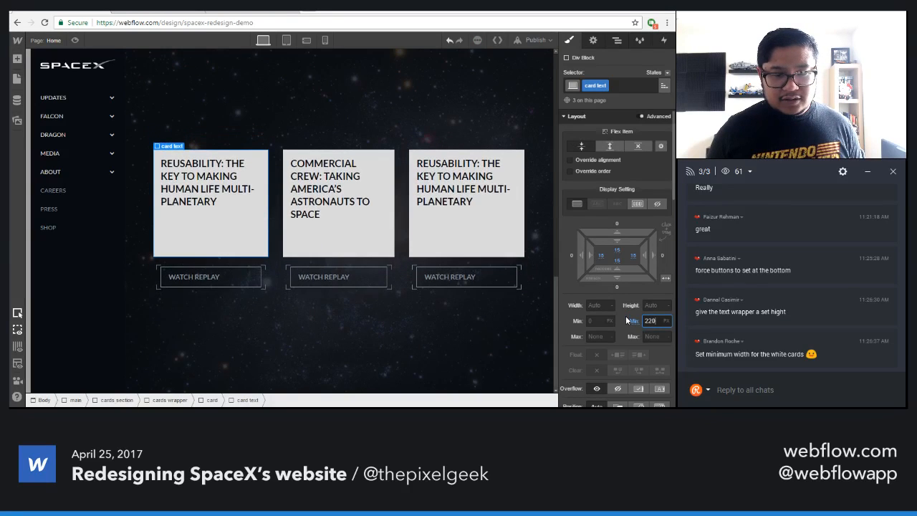
pyautogui.hotkey('shift', 'Down')
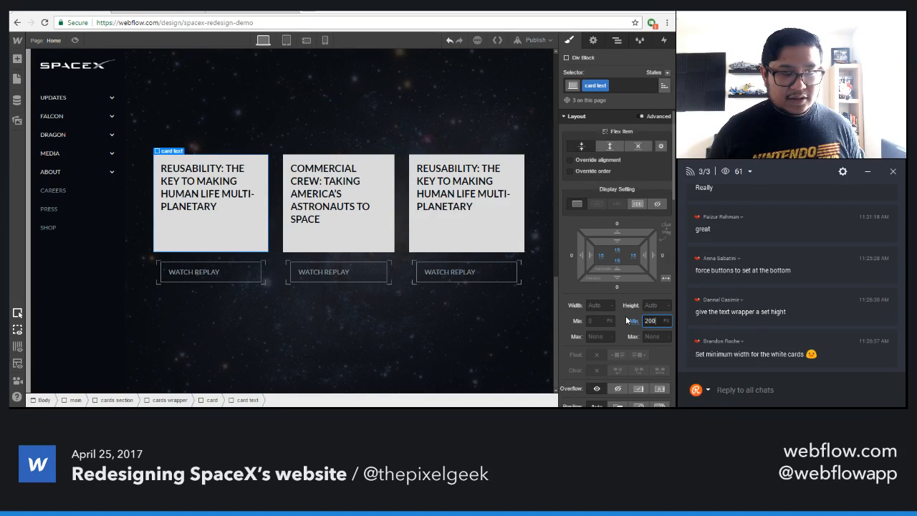
# - Center the text inside the button inner class of the card buttons
pyautogui.click(243, 280)
pyautogui.scroll(-5, 612, 350)
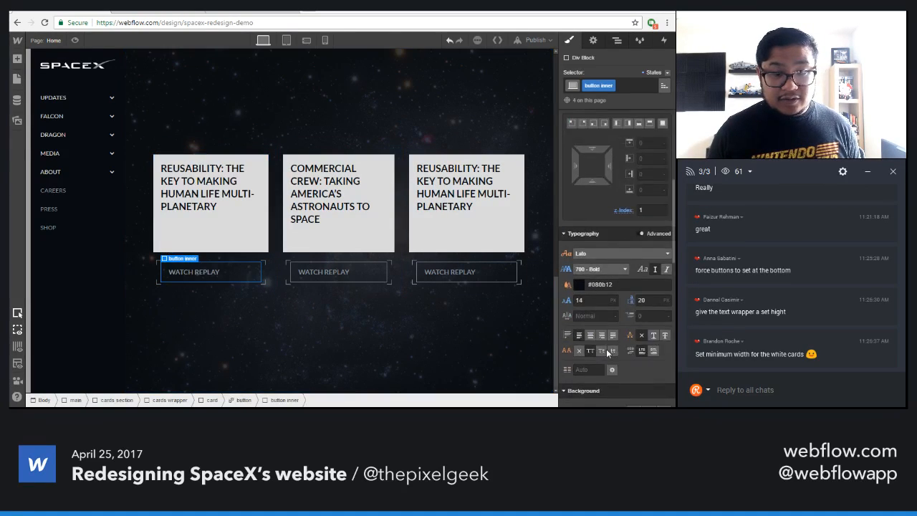
pyautogui.click(590, 334)
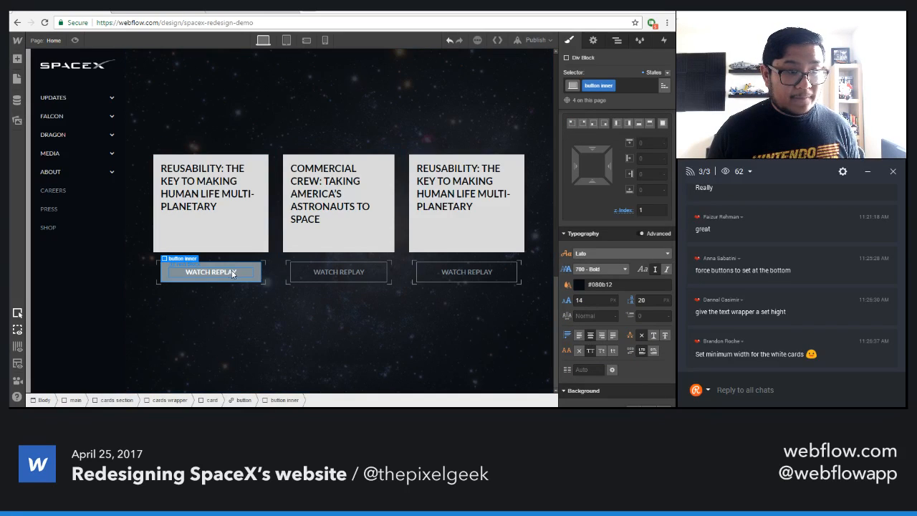
# - Check the cards on the spacex.com page and replace the first card's button label with "TO MARS AND BEYOND"
pyautogui.click(170, 11)
pyautogui.click(80, 187)
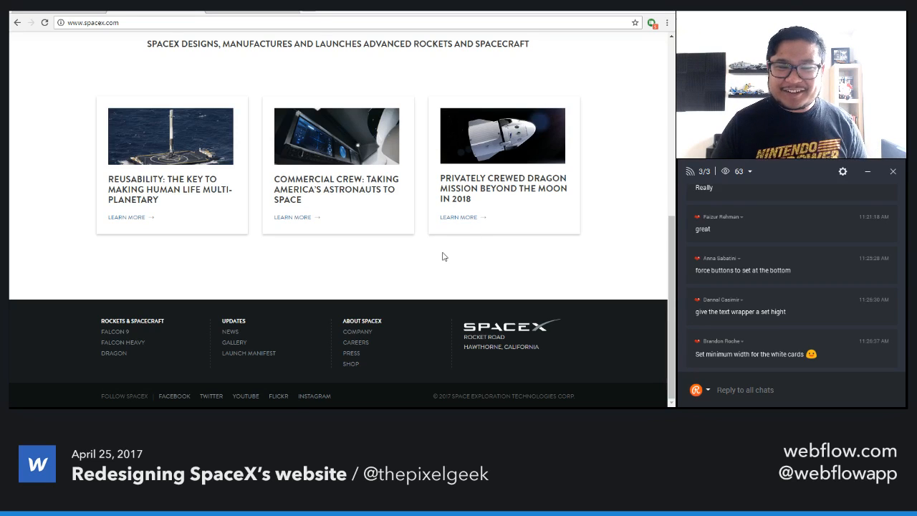
pyautogui.click(63, 12)
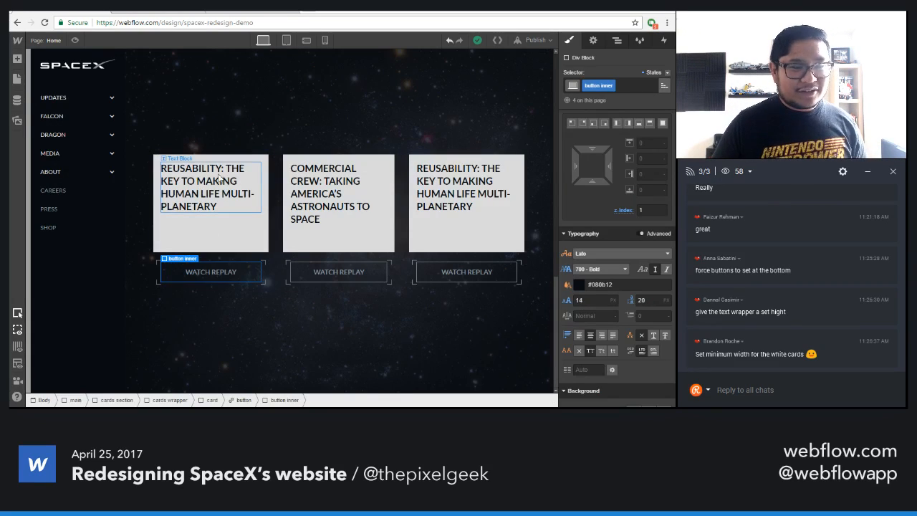
pyautogui.doubleClick(221, 273)
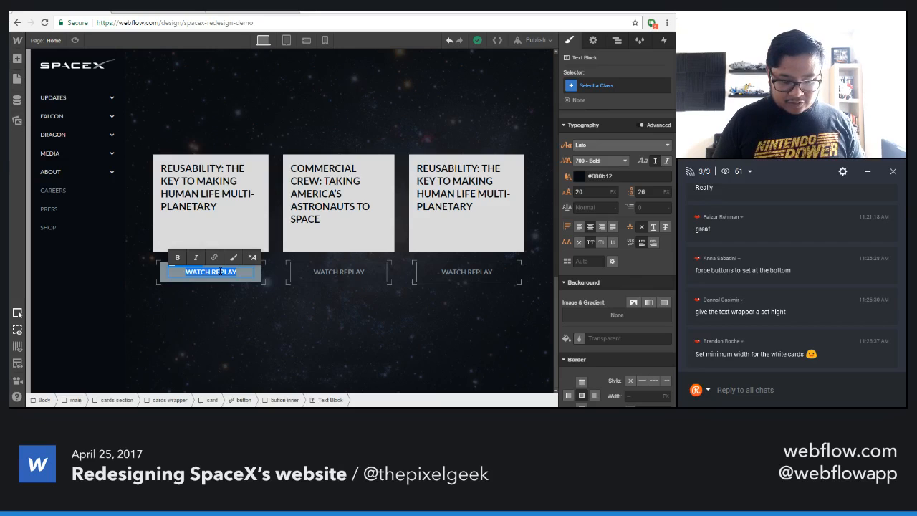
pyautogui.write('TO MAK')
pyautogui.write('S AND BEYOND')
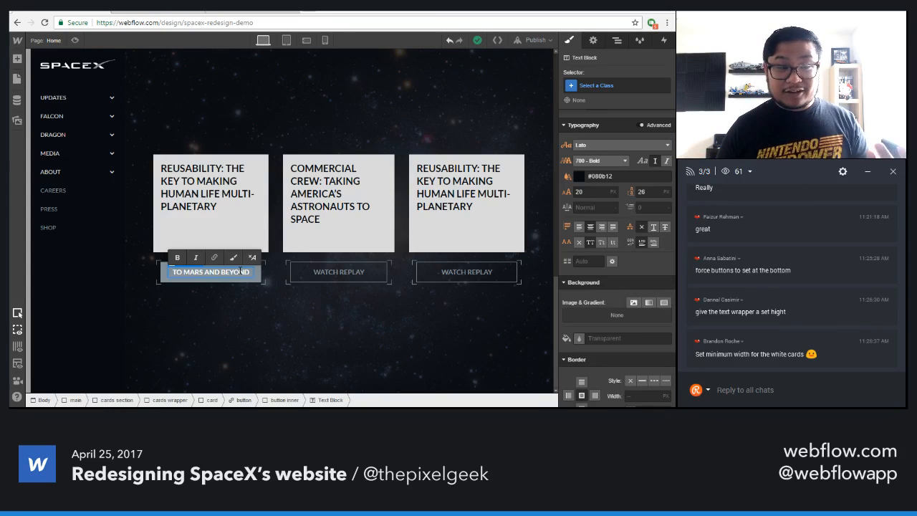
# - Replace the second card's button label with "CREW DRAGON HELPS"
pyautogui.doubleClick(356, 274)
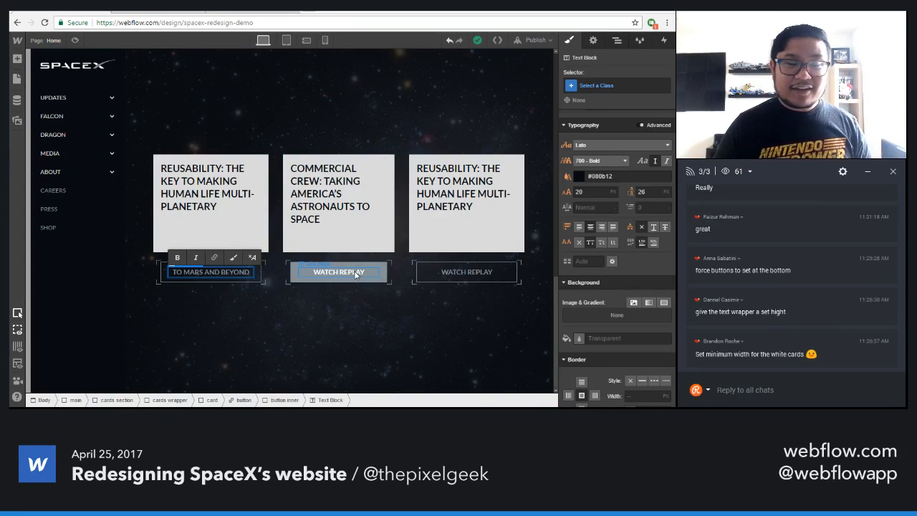
pyautogui.doubleClick(357, 274)
pyautogui.doubleClick(354, 271)
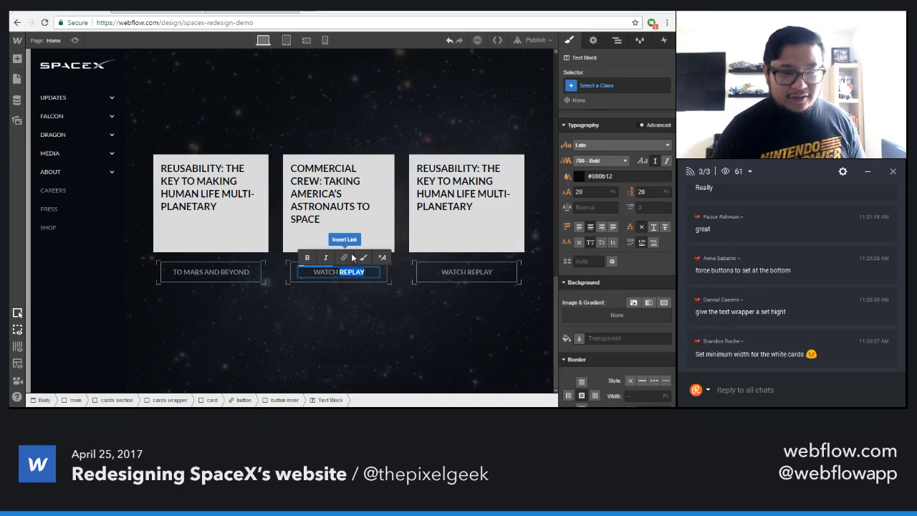
pyautogui.hotkey('ctrl', 'a')
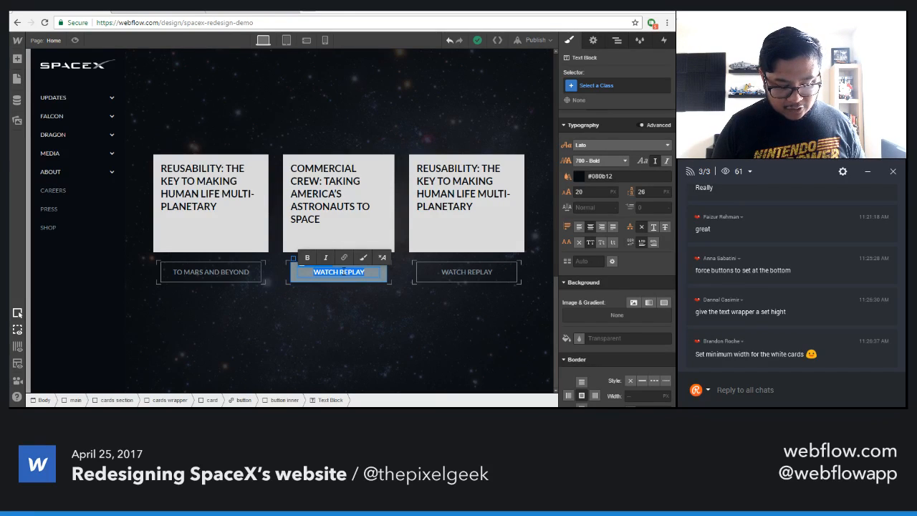
pyautogui.write('C')
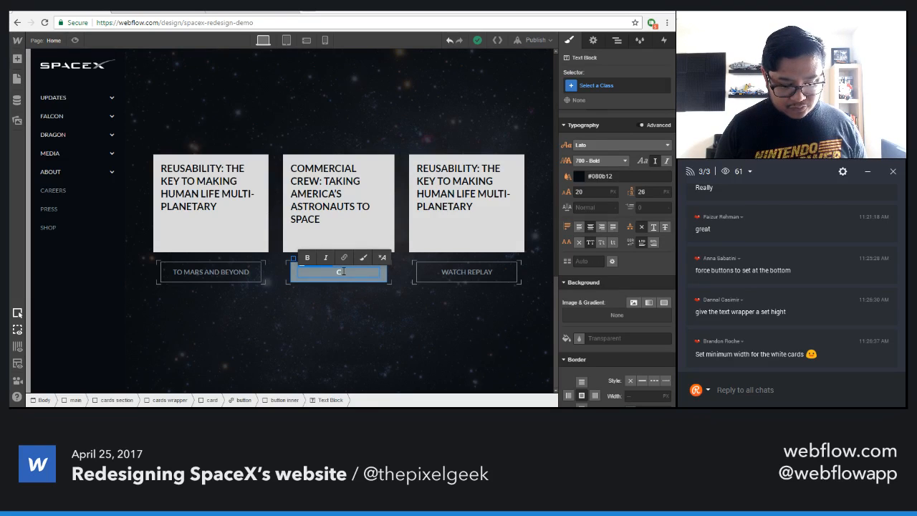
pyautogui.write('REREW DRAGON')
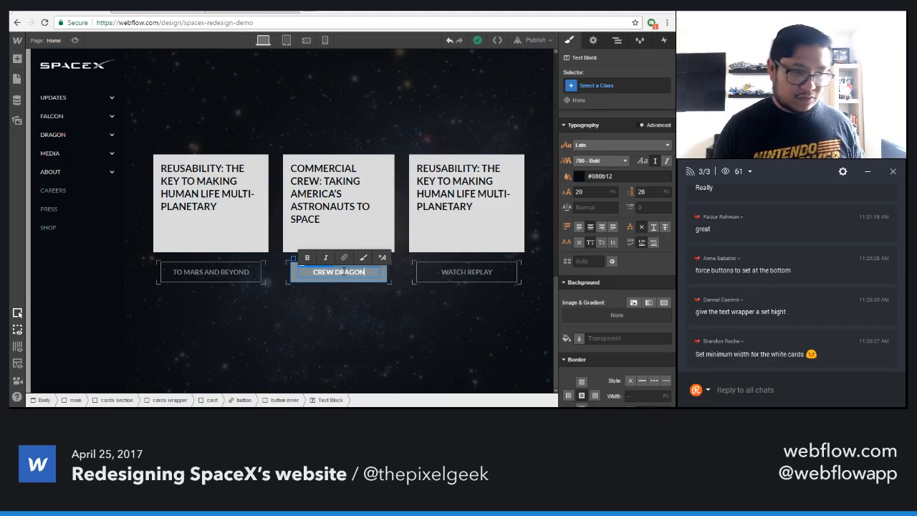
pyautogui.doubleClick(481, 272)
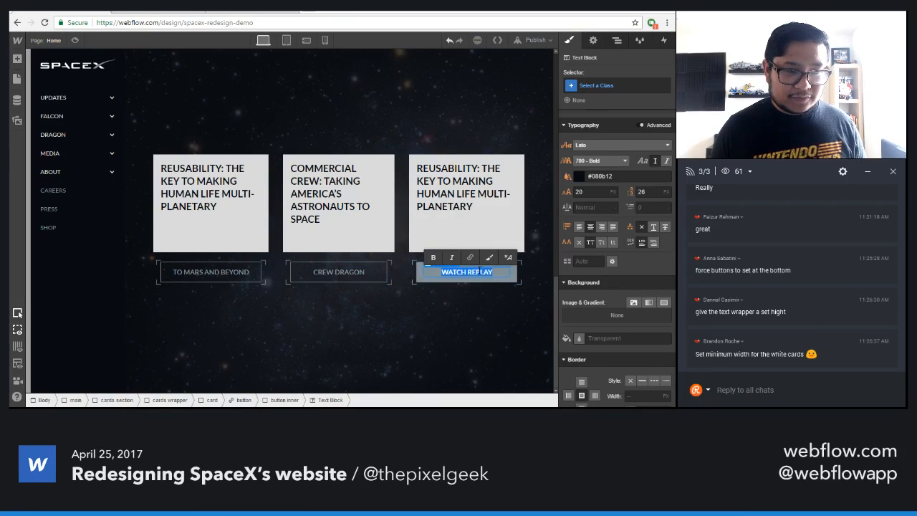
pyautogui.doubleClick(374, 273)
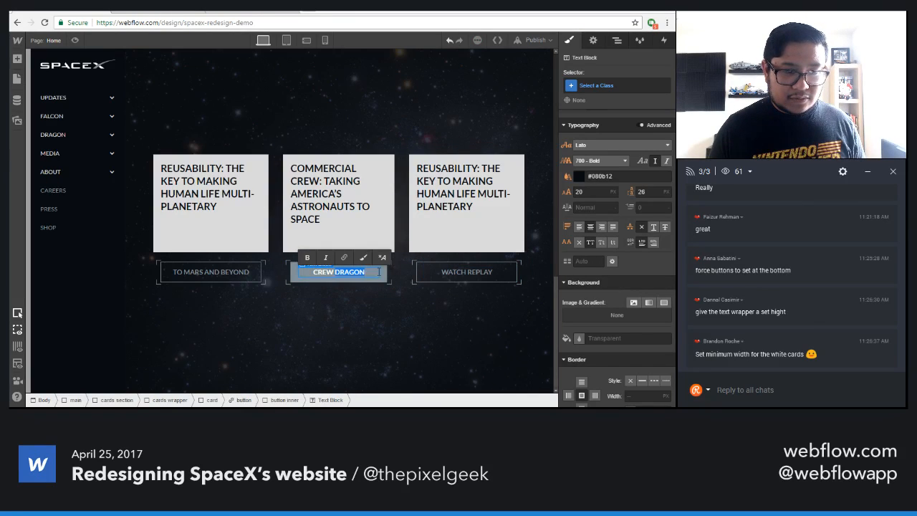
pyautogui.write('HELPS')
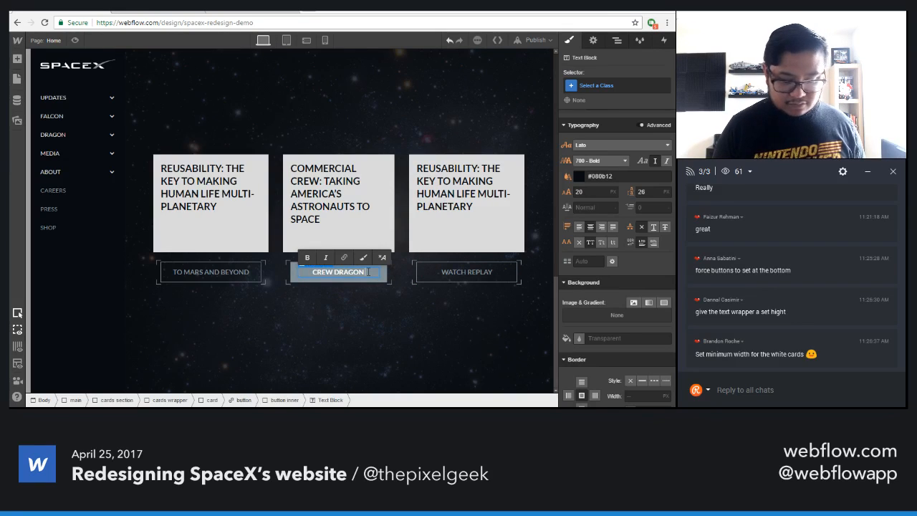
# - Replace the third card's headline with "Privately crewed Dragon mission beyond the Moon in 2018", copied from the spacex.com page
pyautogui.doubleClick(469, 272)
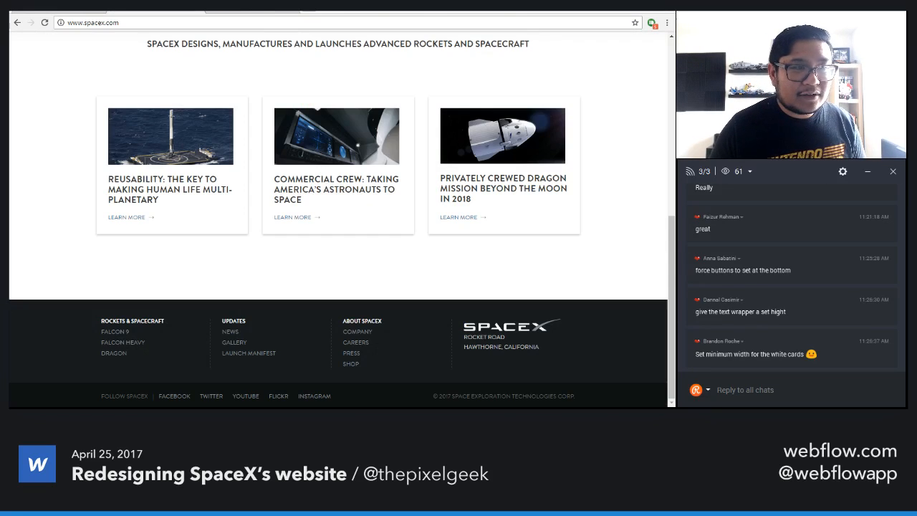
pyautogui.click(261, 8)
pyautogui.moveTo(540, 201); pyautogui.dragTo(434, 174)
pyautogui.hotkey('ctrl', 'c')
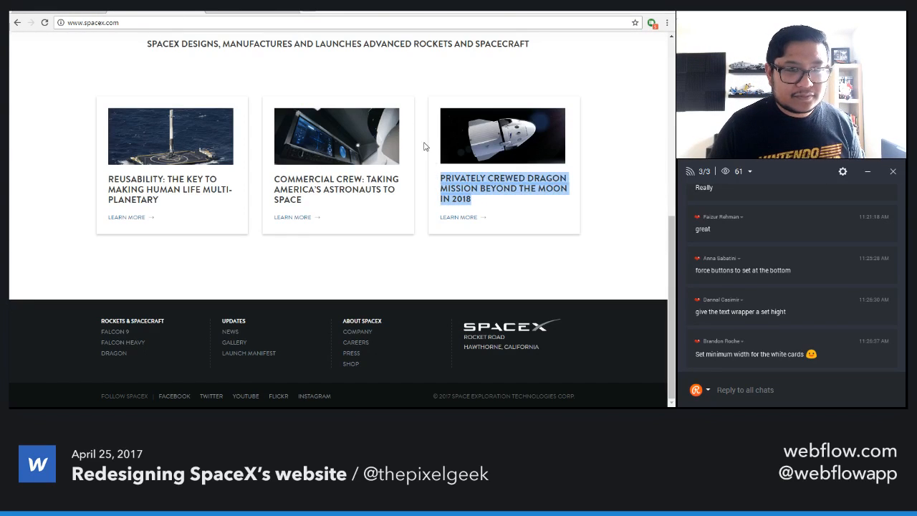
pyautogui.click(65, 11)
pyautogui.doubleClick(451, 197)
pyautogui.hotkey('ctrl', 'a')
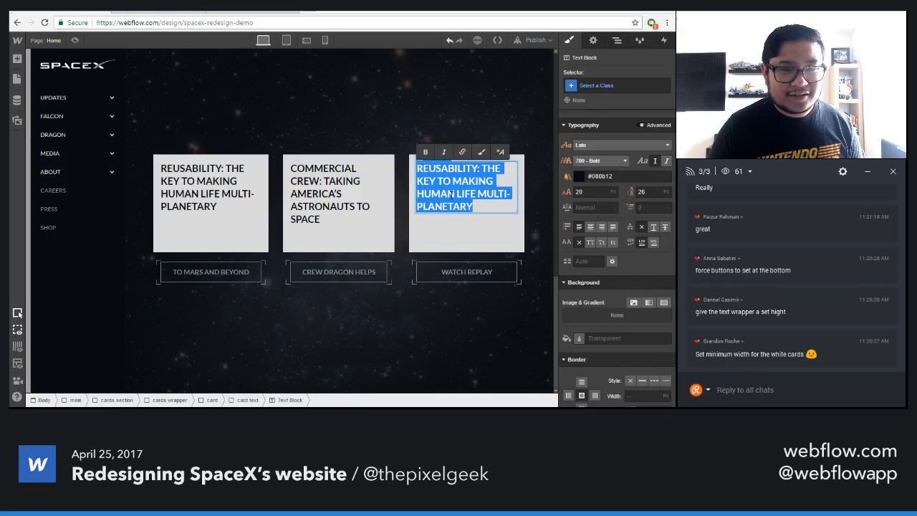
pyautogui.hotkey('ctrl', 'v')
# - Replace the third card's button label with "FLY ME TO THE MOON"
pyautogui.doubleClick(471, 277)
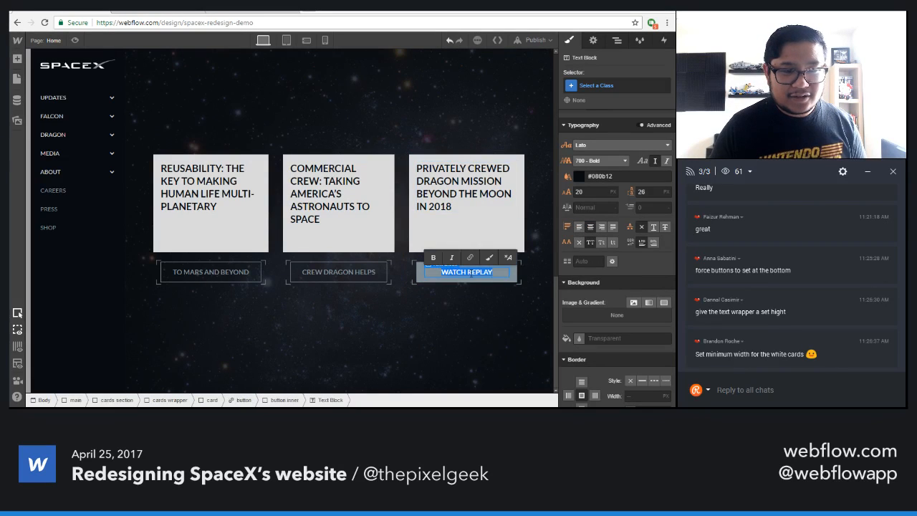
pyautogui.write('FLY ME TO ')
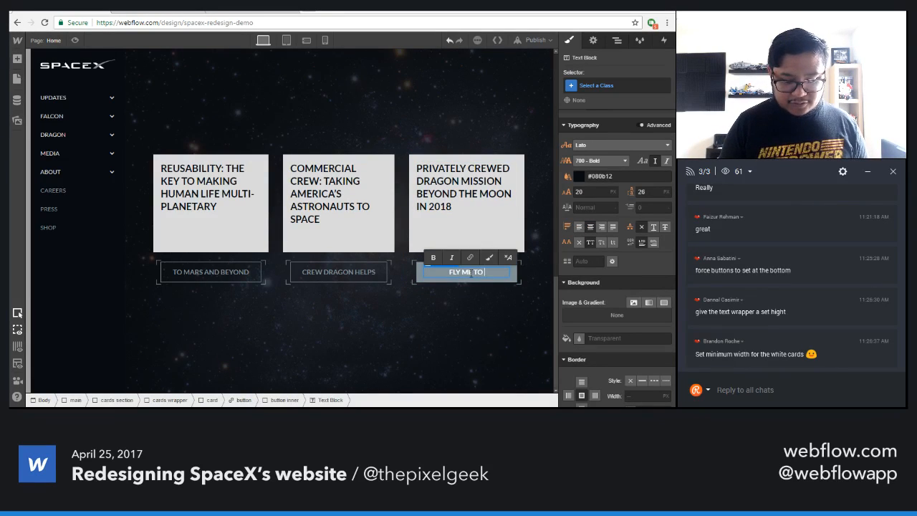
pyautogui.write('THE MOON')
pyautogui.click(455, 312)
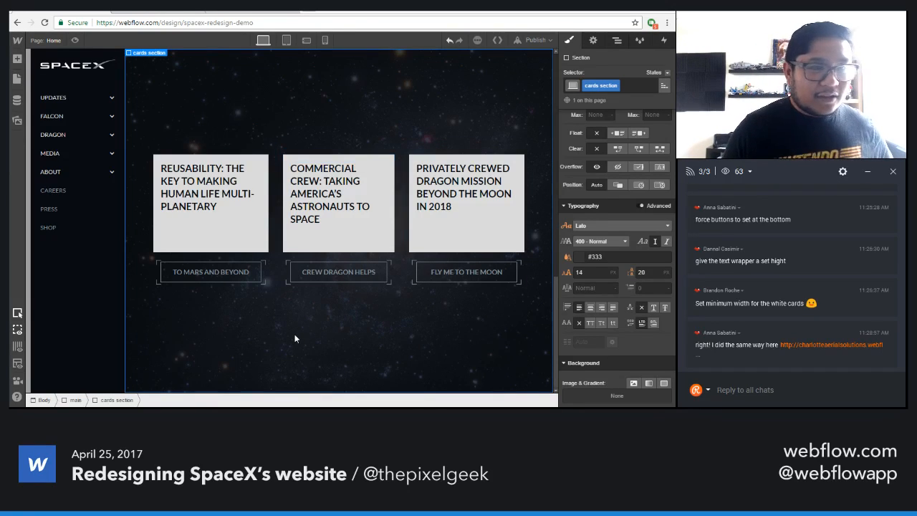
# - Look at the category columns over the background image on the workingnotworking.com page
pyautogui.click(235, 12)
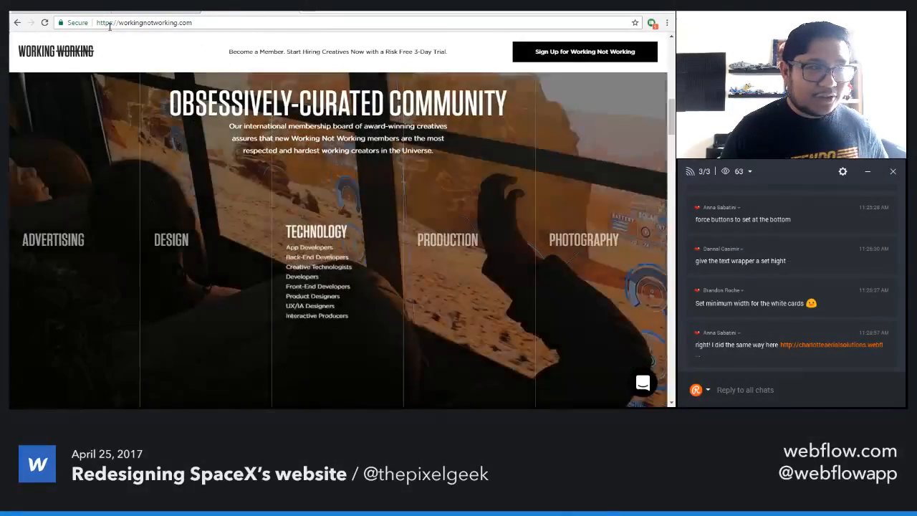
pyautogui.click(61, 10)
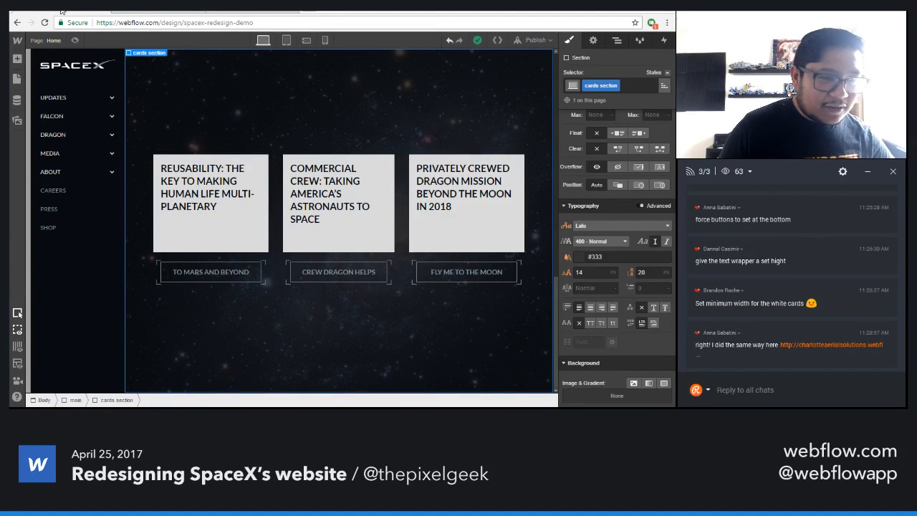
# - Set the card text class to a font size of 18 px and a line height of 24 px
pyautogui.click(220, 233)
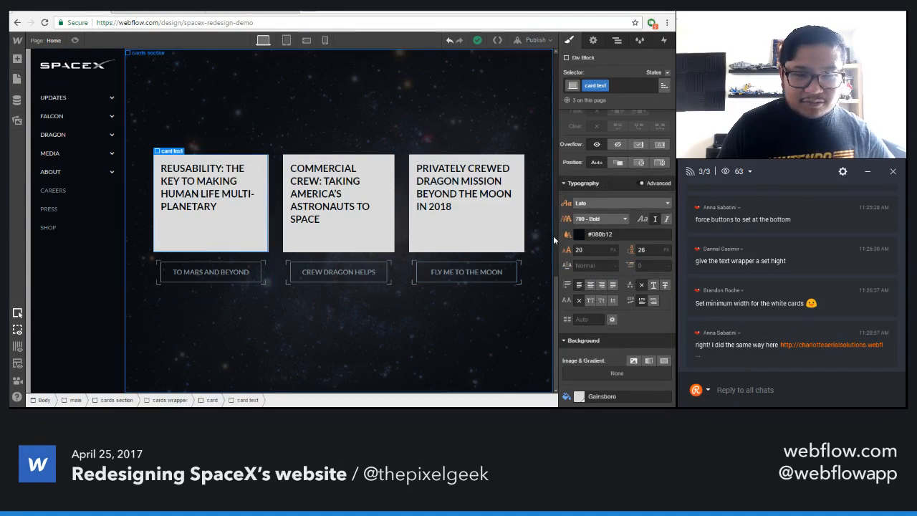
pyautogui.click(589, 250)
pyautogui.press('Down')
pyautogui.press('Down')
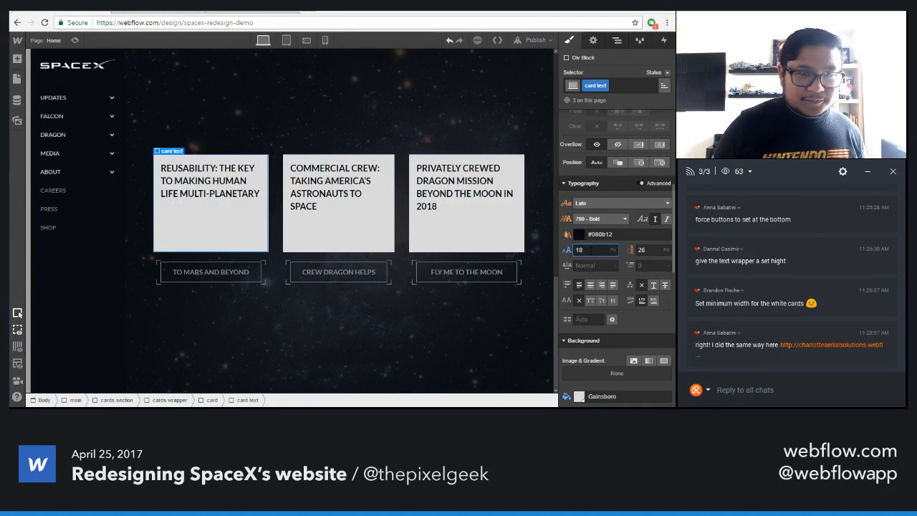
pyautogui.press('Tab')
pyautogui.press('Down')
pyautogui.press('Down')
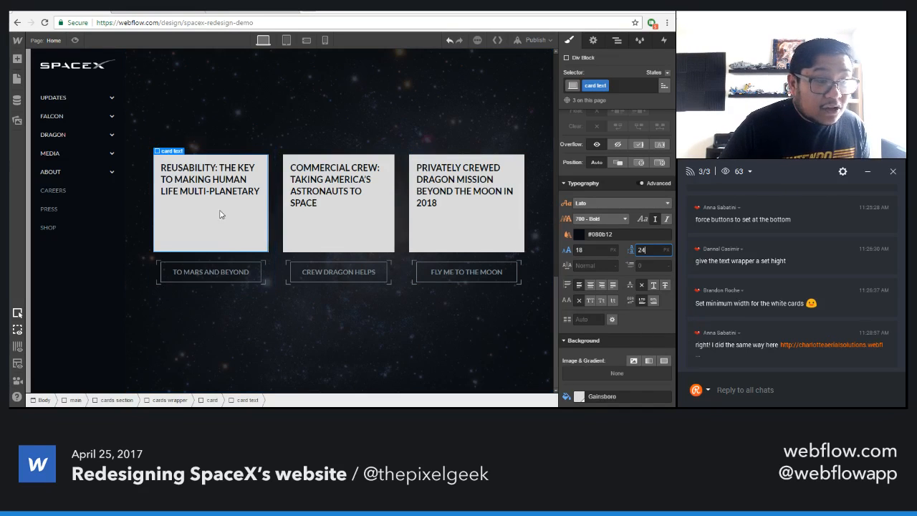
# - Add a div block inside the cards section, directly after the cards wrapper
pyautogui.click(272, 269)
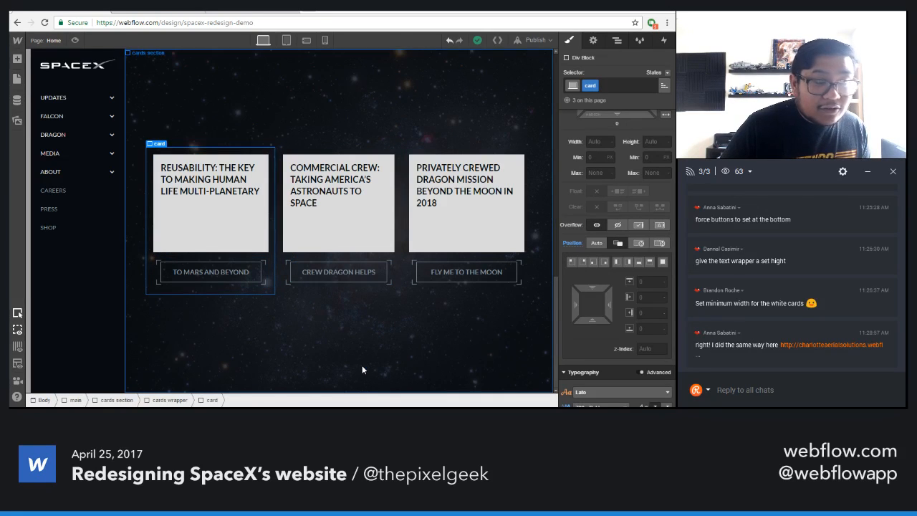
pyautogui.click(617, 40)
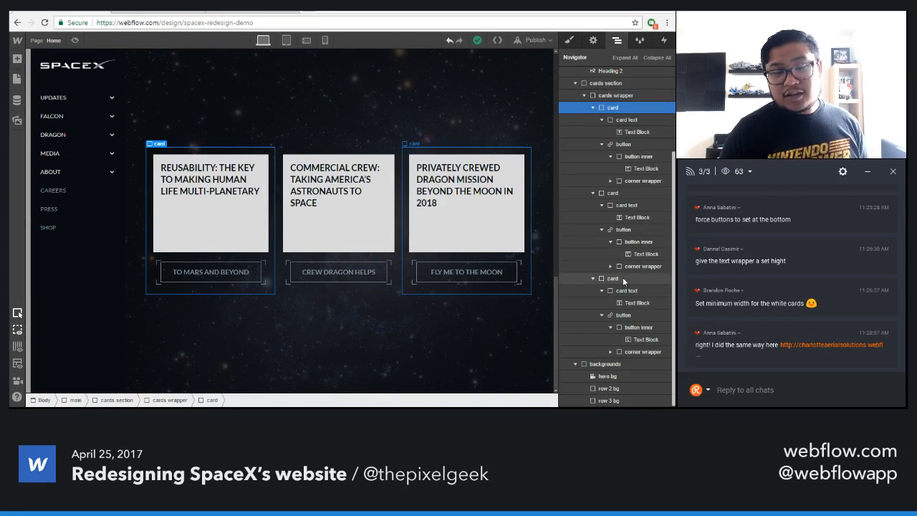
pyautogui.click(584, 96)
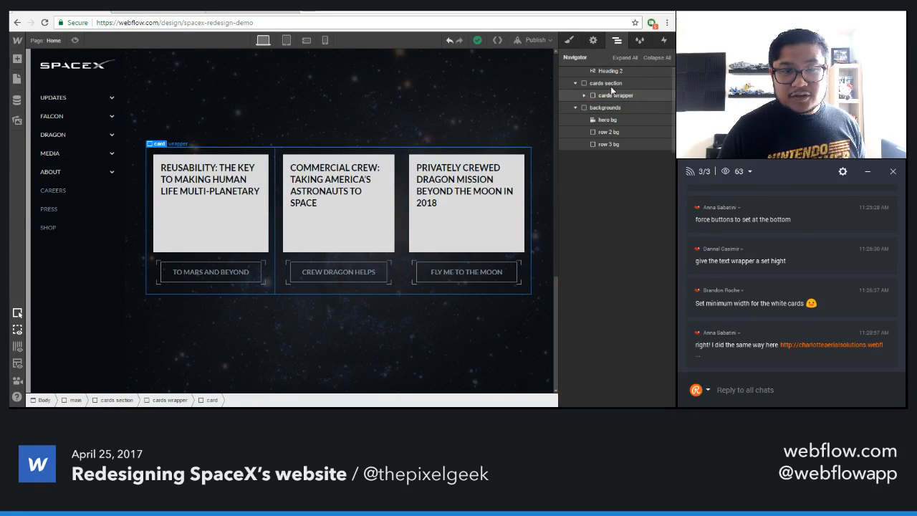
pyautogui.click(623, 84)
pyautogui.click(616, 96)
pyautogui.press('a')
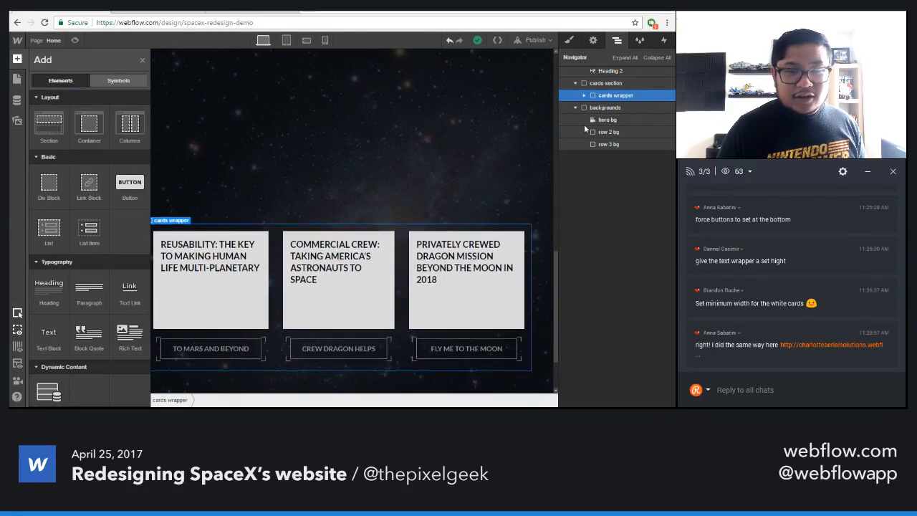
pyautogui.moveTo(49, 183); pyautogui.dragTo(609, 353)
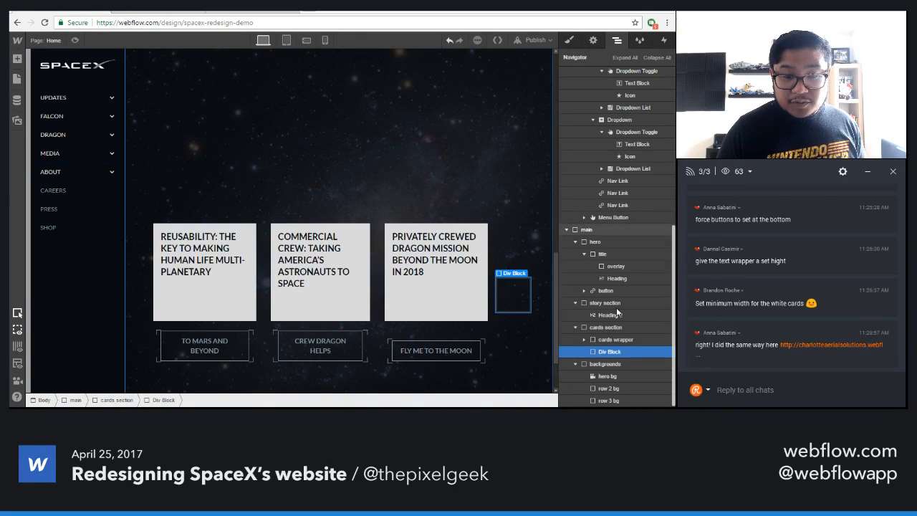
# - Set the position of the cards section to relative
pyautogui.click(606, 327)
pyautogui.click(570, 43)
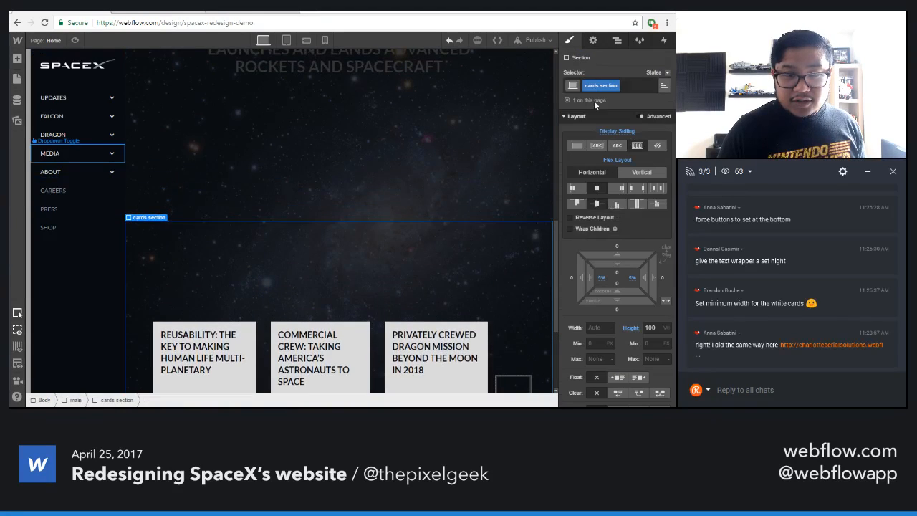
pyautogui.scroll(-3, 620, 330)
pyautogui.click(618, 334)
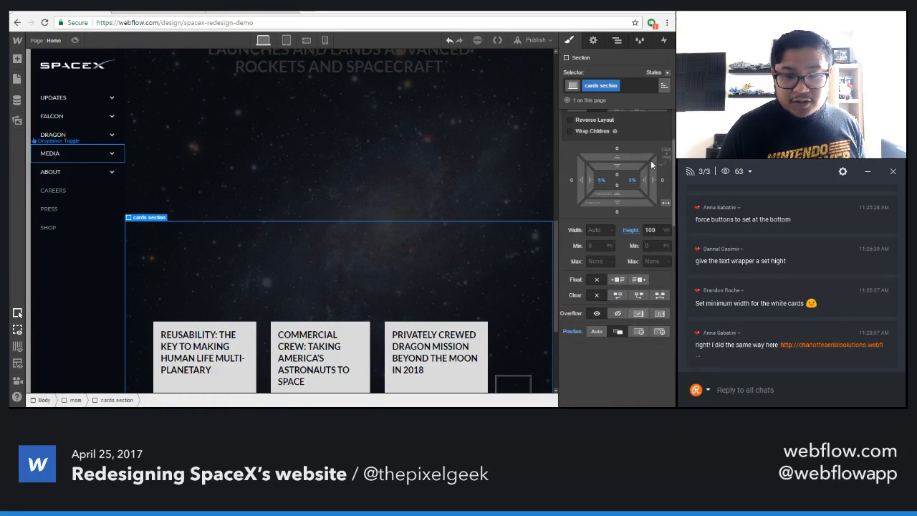
# - Give the new div block in the cards section the class name "cards bg wrapper"
pyautogui.press('z')
pyautogui.click(610, 351)
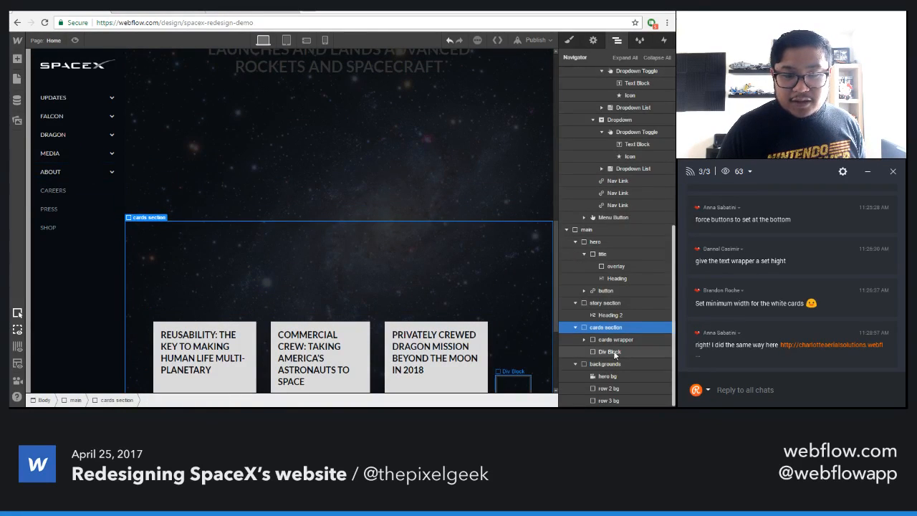
pyautogui.press('s')
pyautogui.click(620, 85)
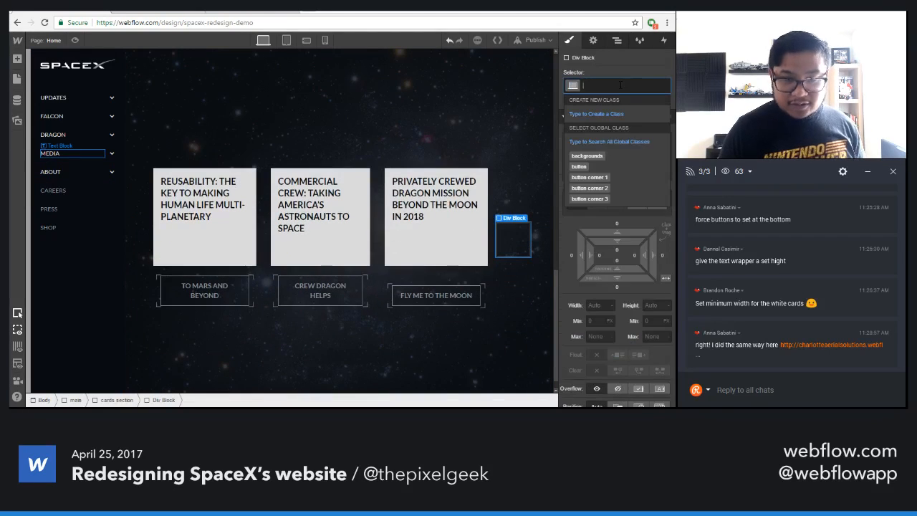
pyautogui.write('cards background')
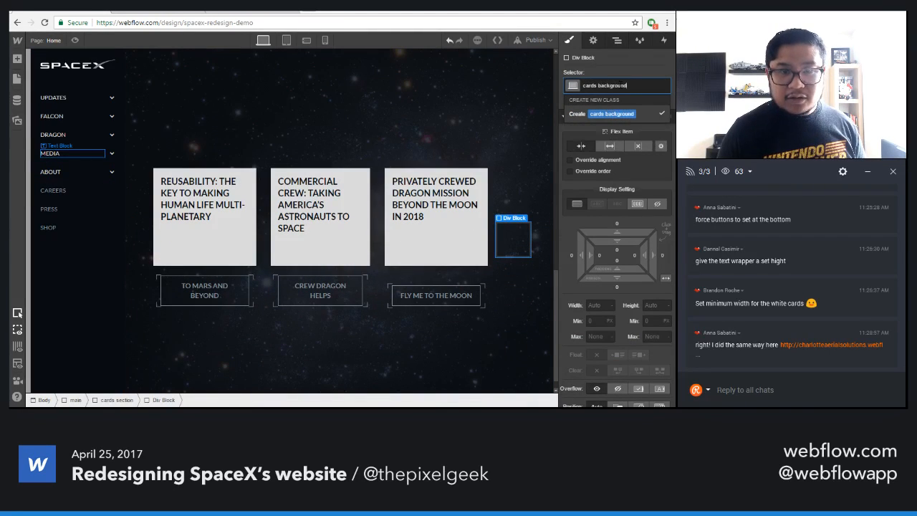
pyautogui.press('Return')
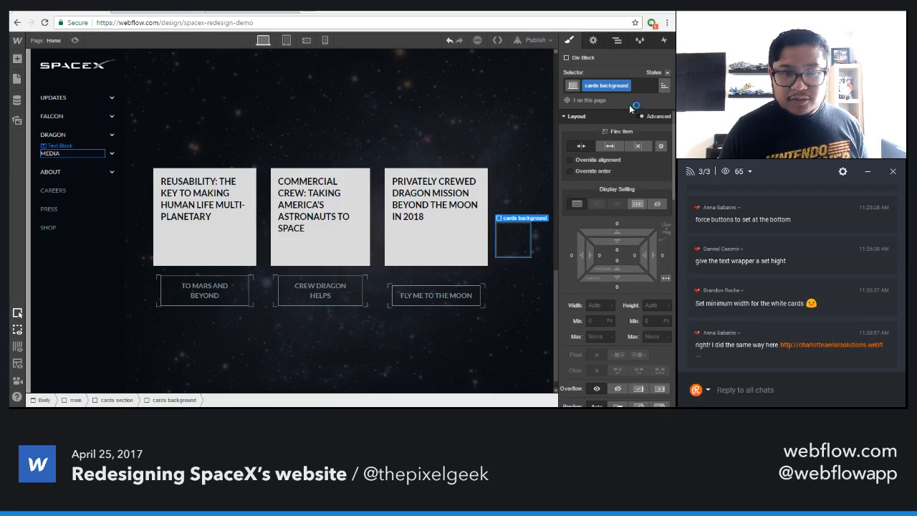
pyautogui.doubleClick(610, 86)
pyautogui.write('cards bg wrapper')
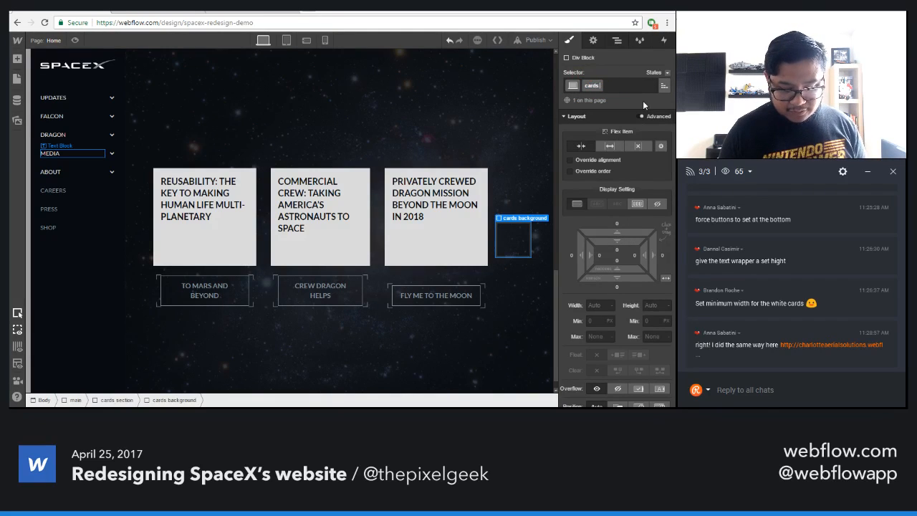
pyautogui.press('Return')
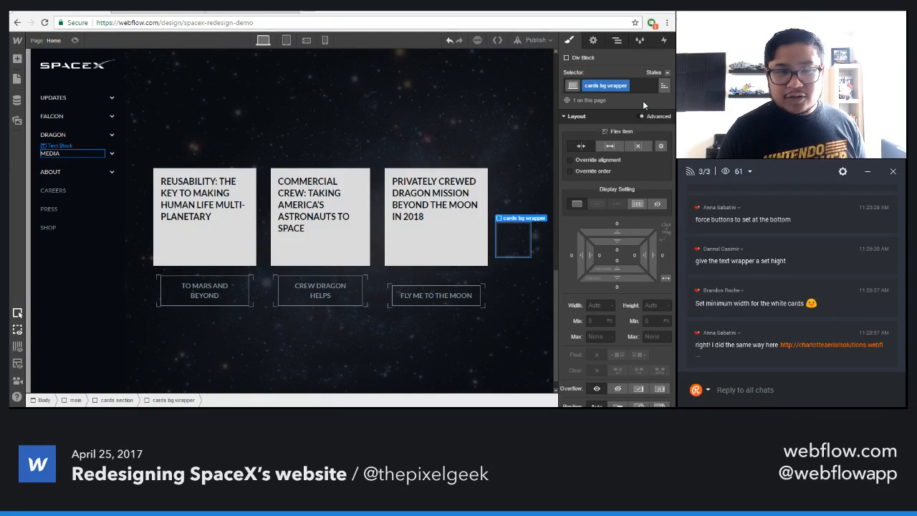
# - Position the cards bg wrapper absolutely with full cover, at 0 px from all four sides of the cards section
pyautogui.scroll(-3, 640, 308)
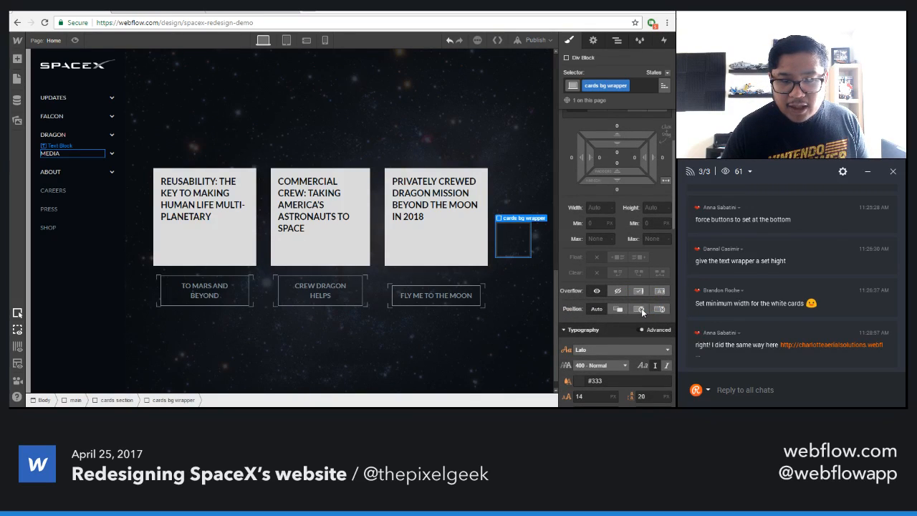
pyautogui.click(641, 308)
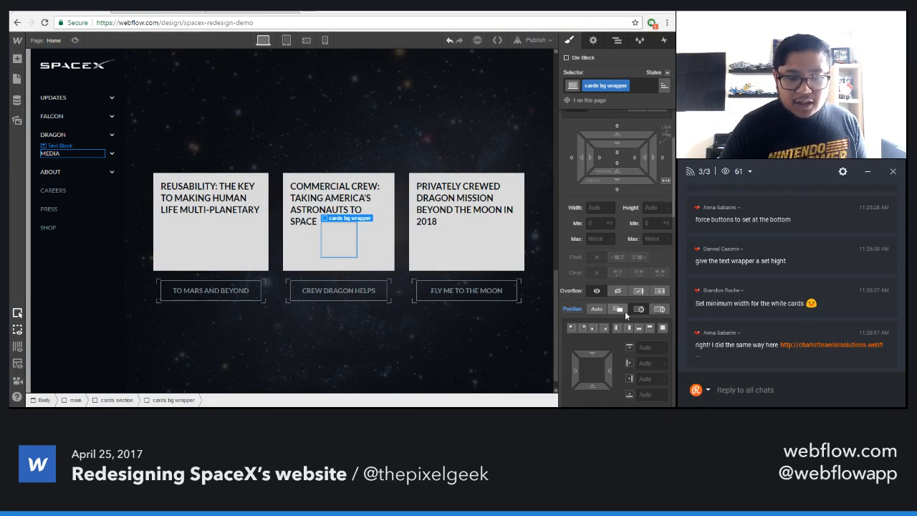
pyautogui.click(660, 329)
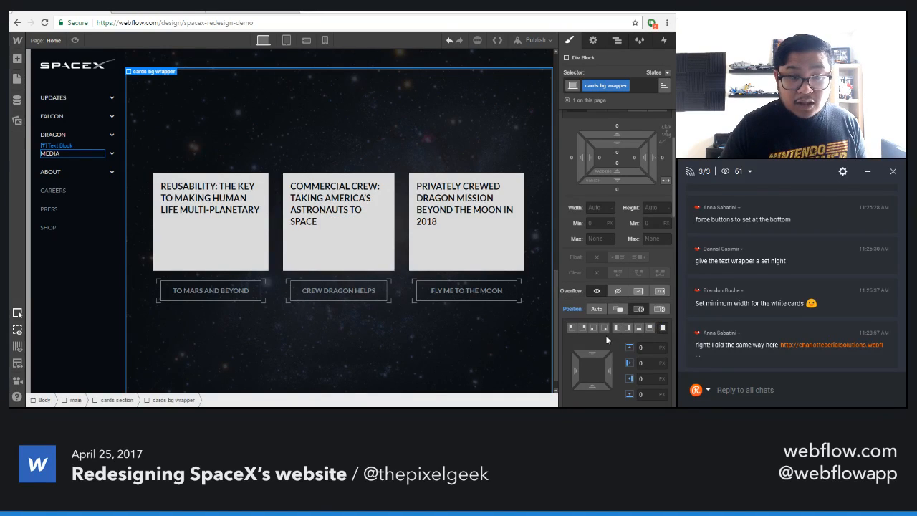
# - Give the cards wrapper a relative position with a z-index of 1
pyautogui.press('z')
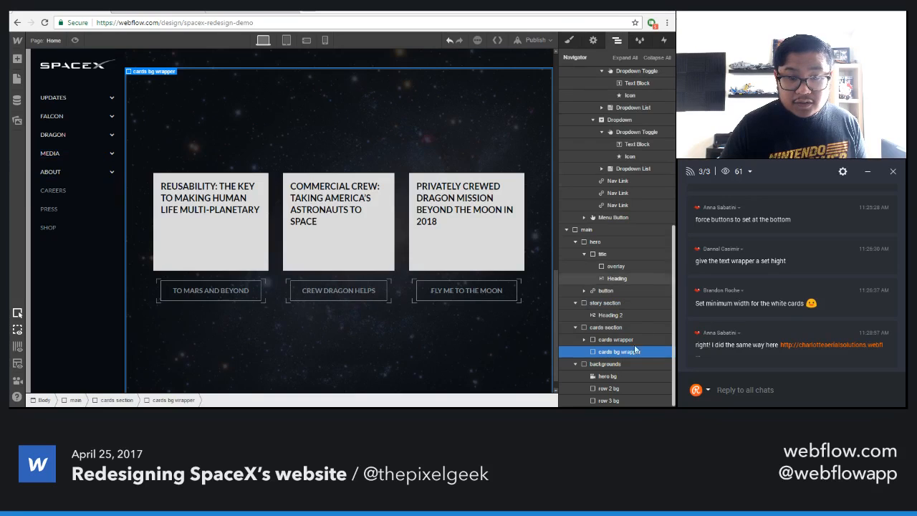
pyautogui.click(606, 340)
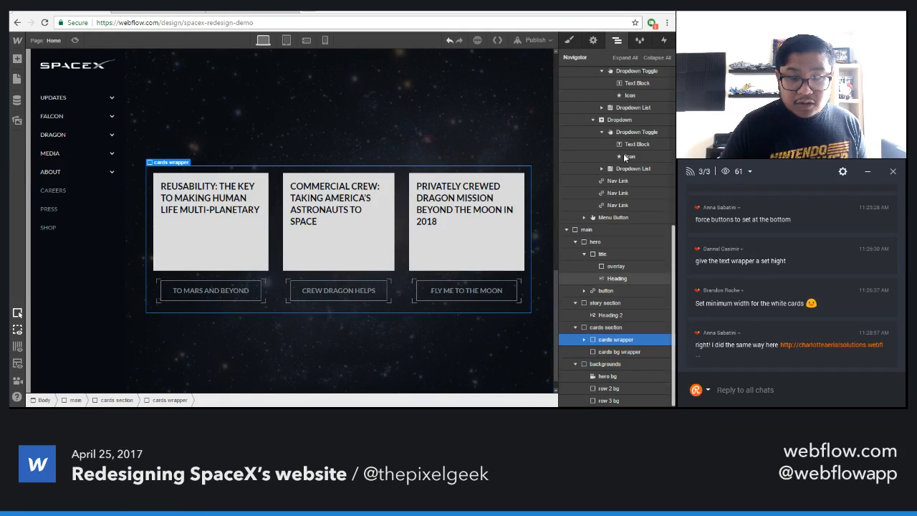
pyautogui.click(572, 40)
pyautogui.scroll(-5, 616, 287)
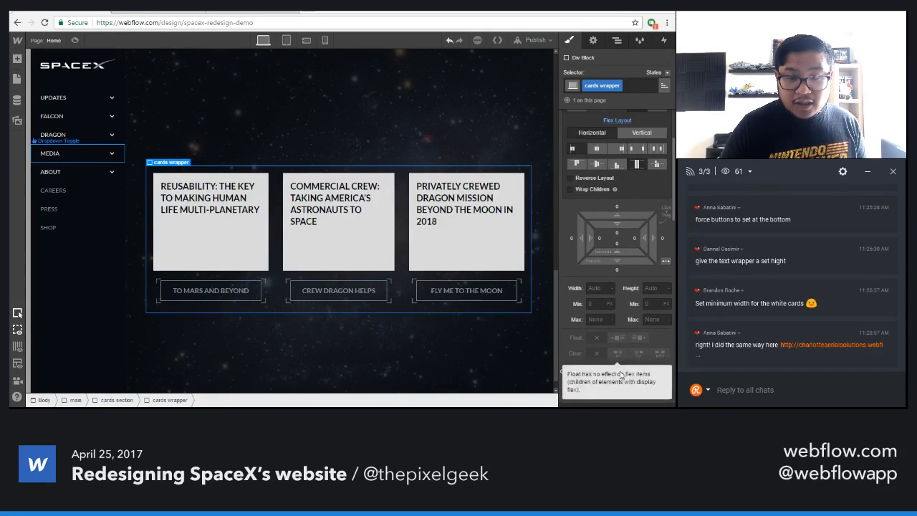
pyautogui.click(618, 340)
pyautogui.scroll(-3, 652, 344)
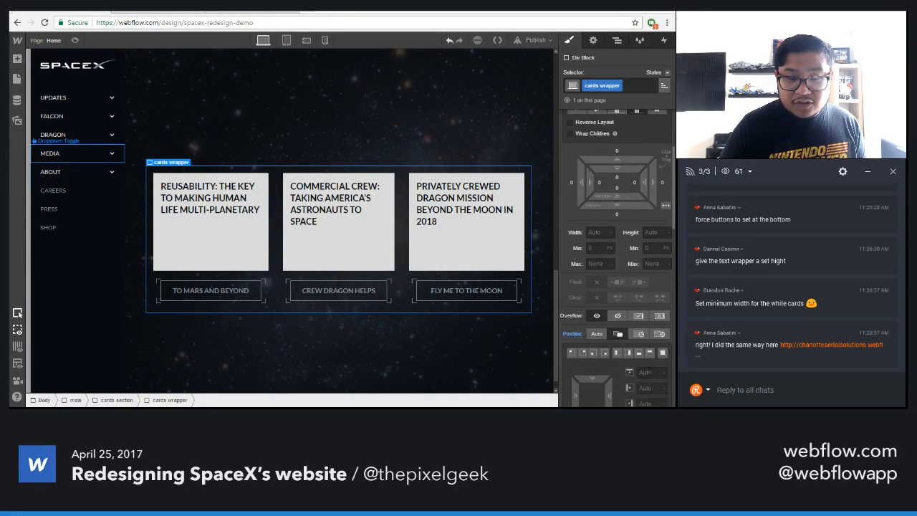
pyautogui.click(647, 300)
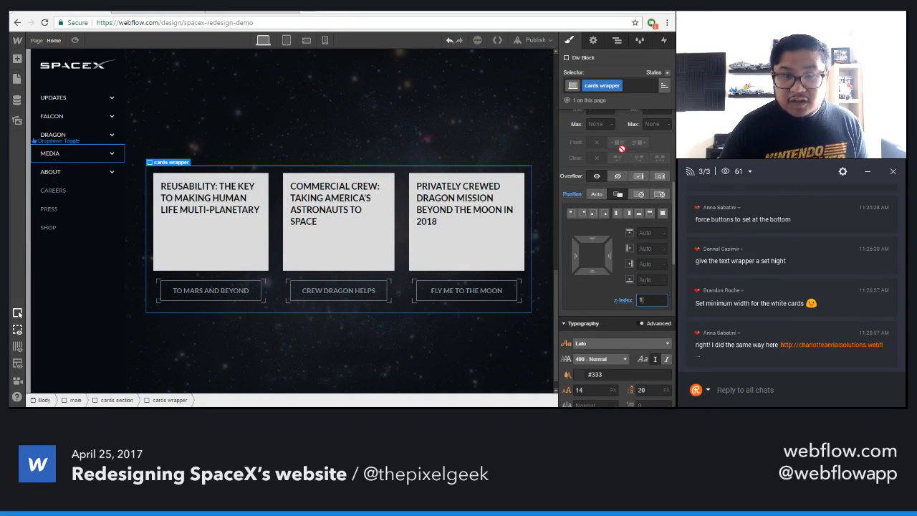
# - Select the cards bg wrapper in the cards section and bring up its background style settings
pyautogui.click(617, 40)
pyautogui.click(617, 351)
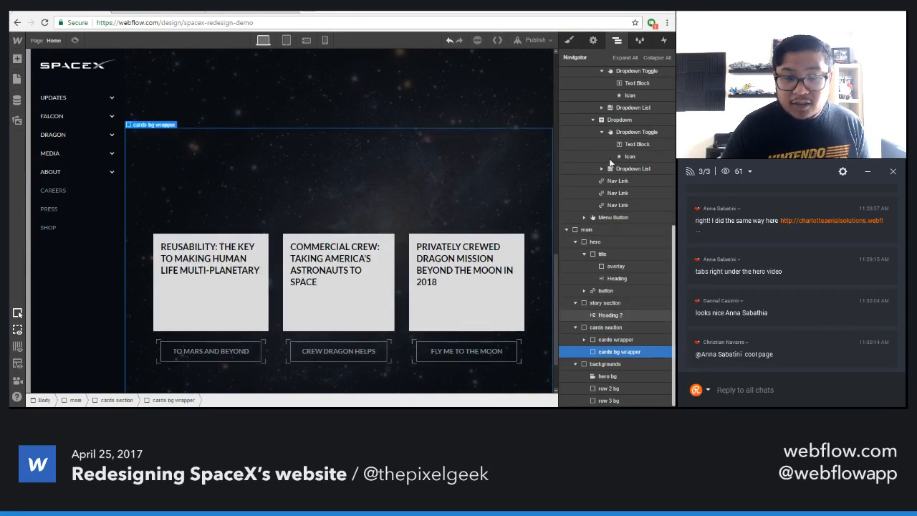
pyautogui.press('s')
pyautogui.scroll(-4, 617, 286)
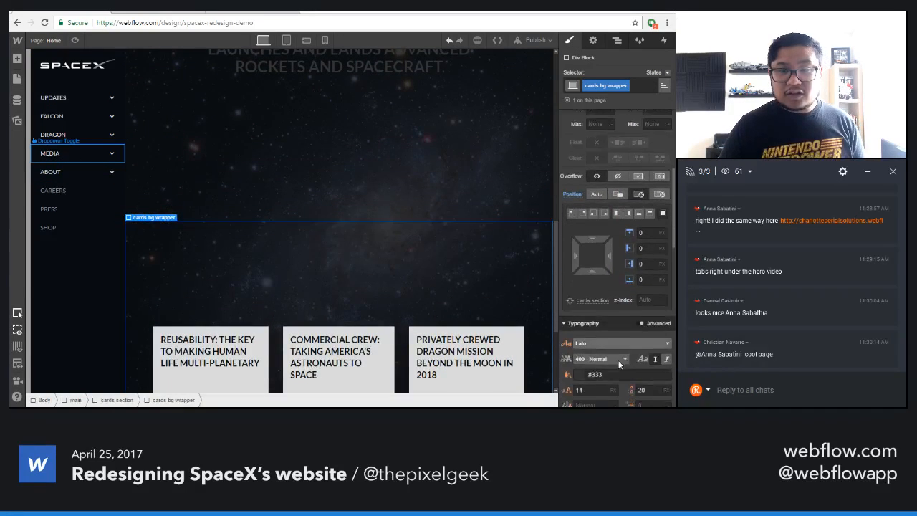
pyautogui.scroll(-3, 461, 354)
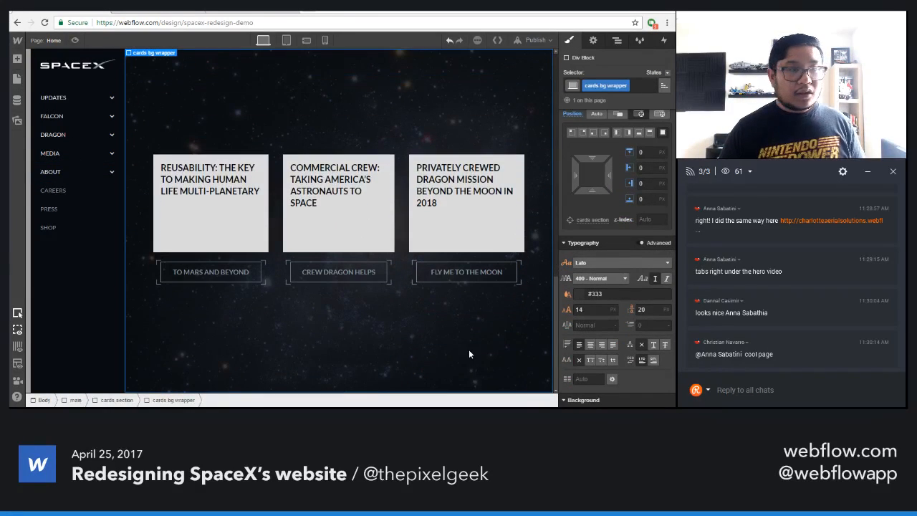
pyautogui.scroll(-1, 622, 326)
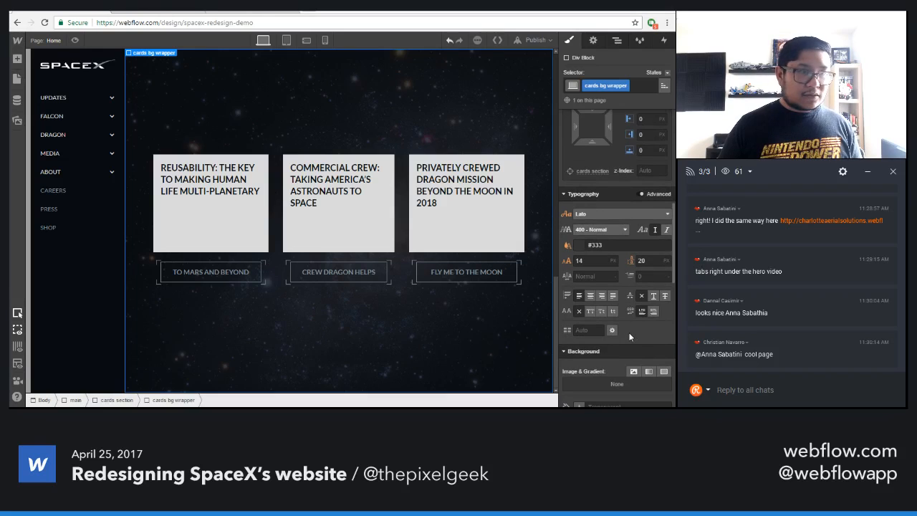
# - Switch to the SpaceX website and go through its multimedia gallery to the official SpaceX photostream on Flickr
pyautogui.hotkey('ctrl', 'Tab')
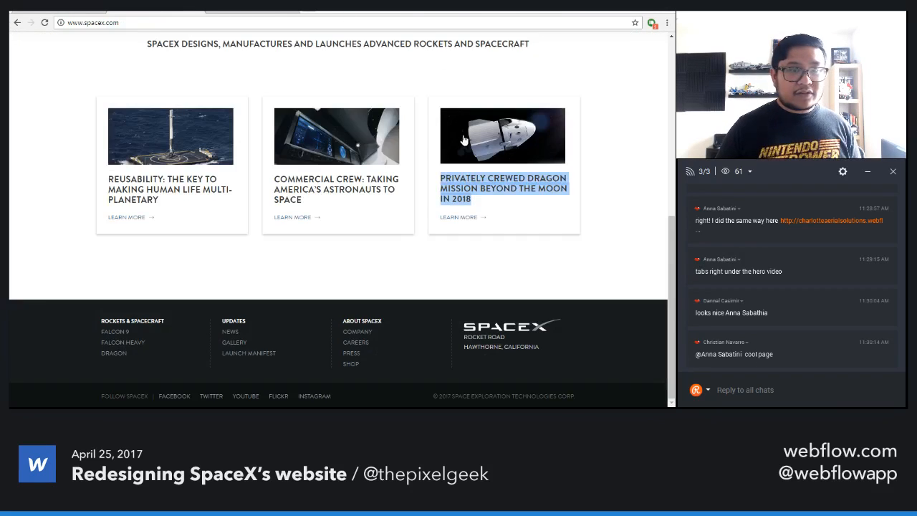
pyautogui.scroll(4, 465, 141)
pyautogui.scroll(2, 465, 136)
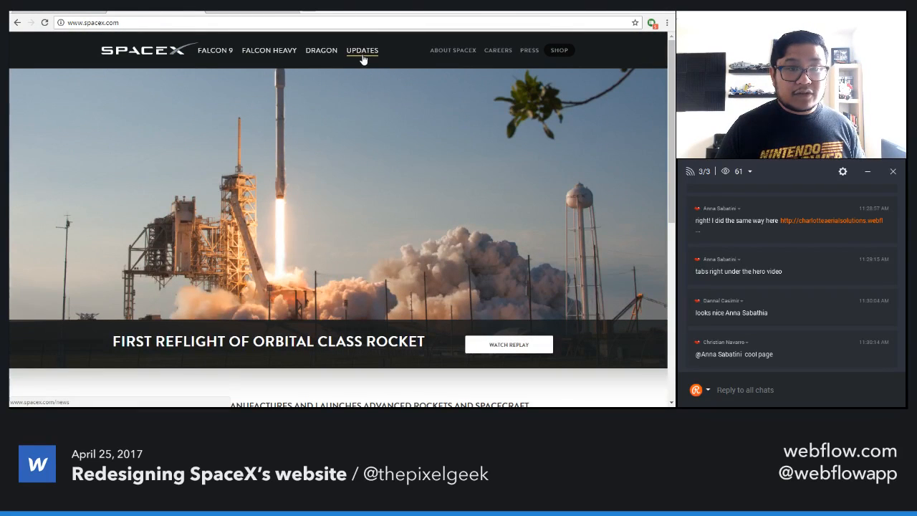
pyautogui.click(453, 50)
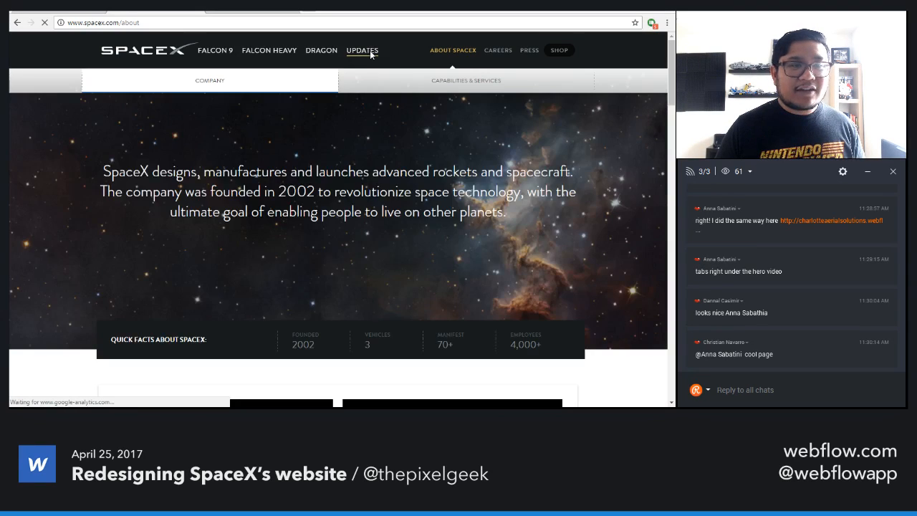
pyautogui.click(346, 62)
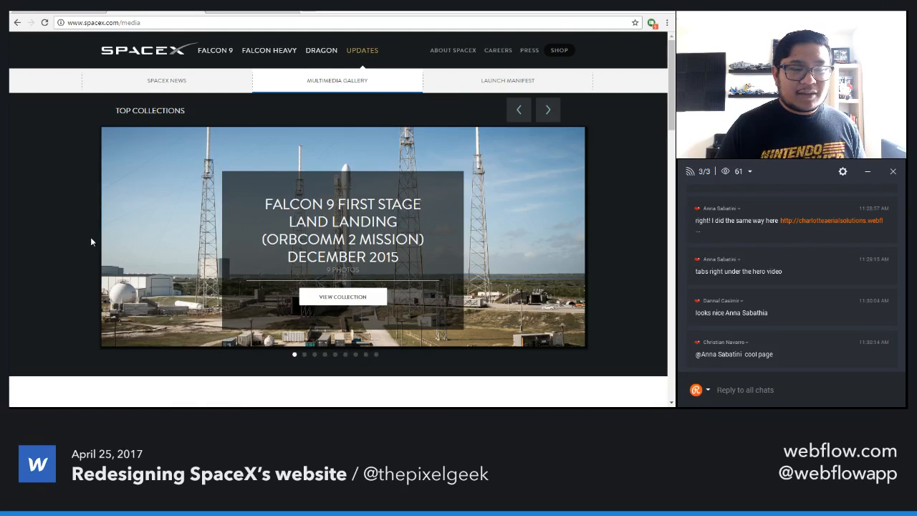
pyautogui.scroll(-5, 90, 236)
pyautogui.click(195, 254)
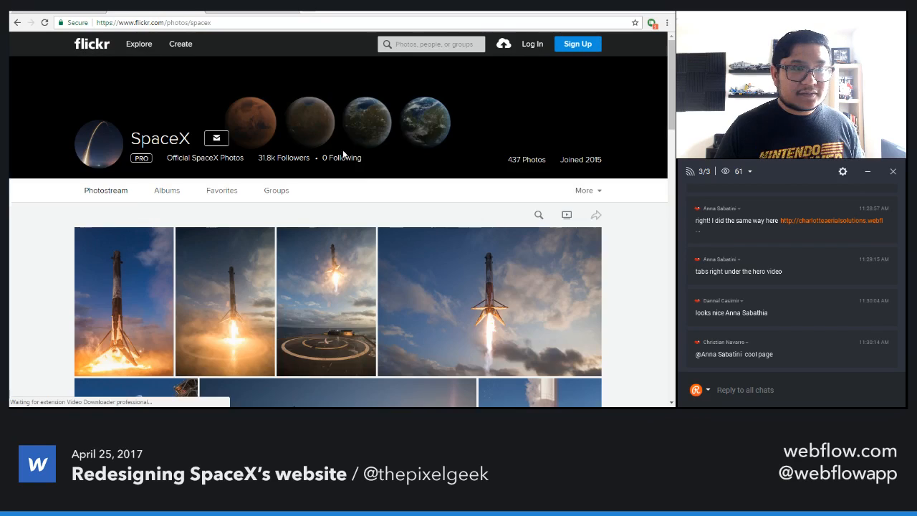
# - Browse the first two pages of the SpaceX photostream for a rocket photo that suits the first card's background
pyautogui.scroll(-3, 619, 229)
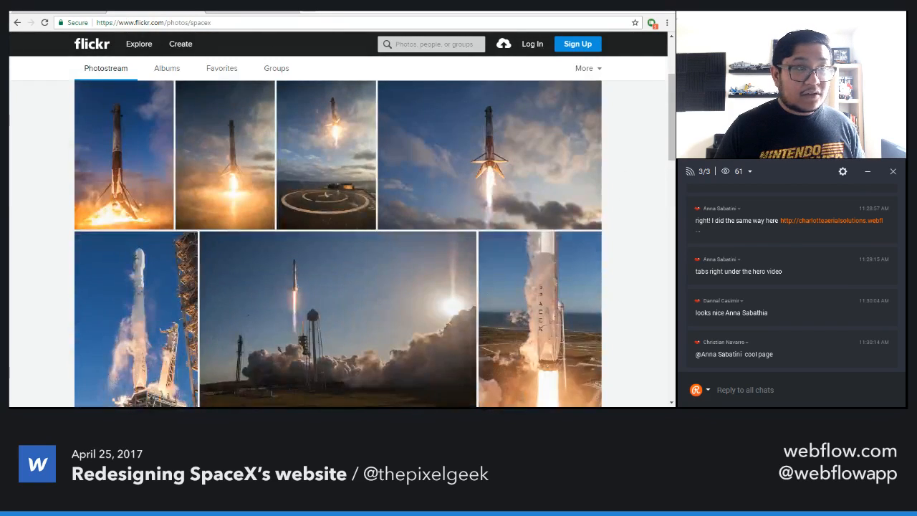
pyautogui.click(147, 11)
pyautogui.click(148, 12)
pyautogui.scroll(-4, 452, 242)
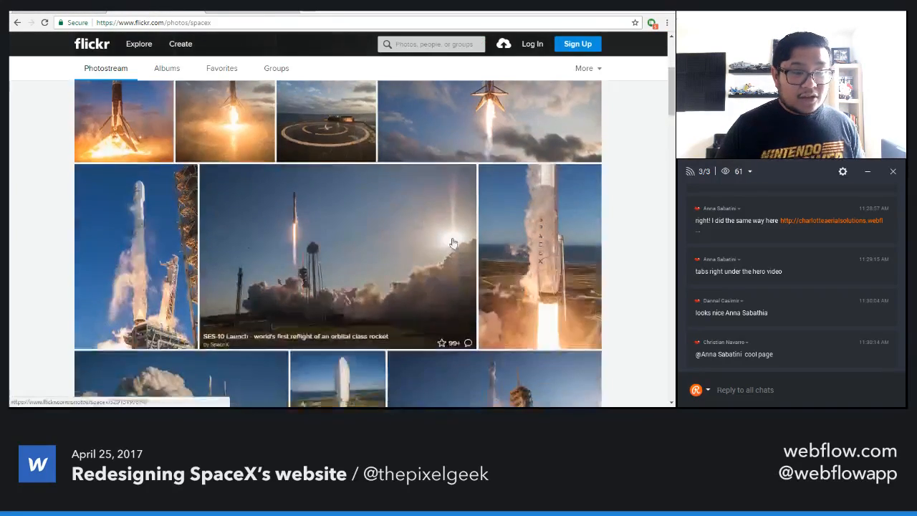
pyautogui.scroll(-15, 452, 243)
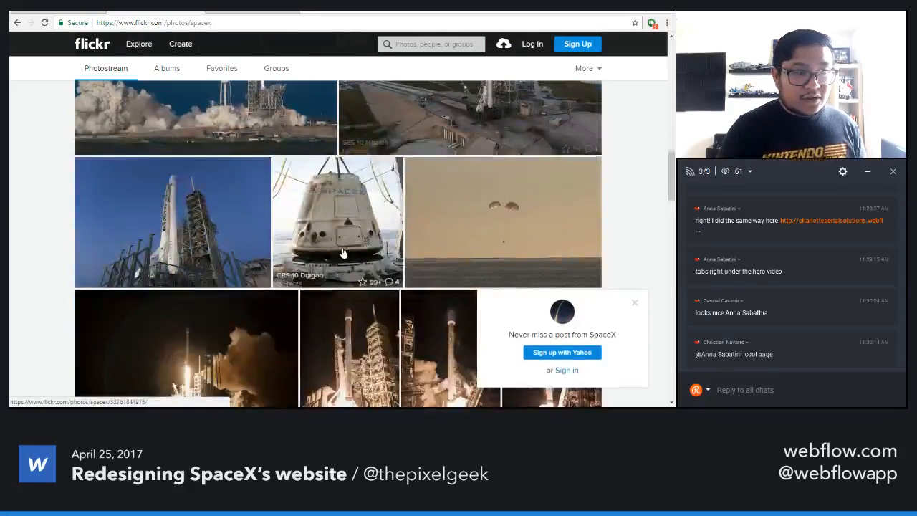
pyautogui.scroll(-15, 343, 252)
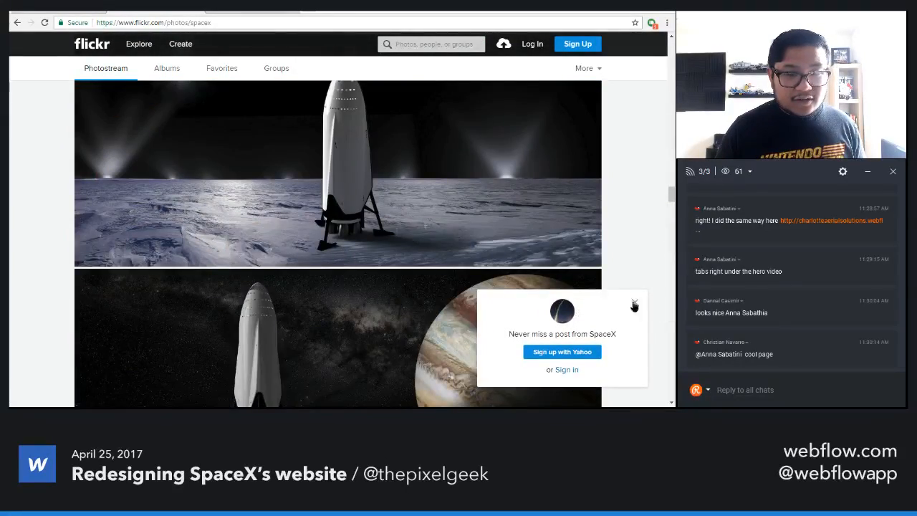
pyautogui.click(634, 305)
pyautogui.scroll(-15, 620, 272)
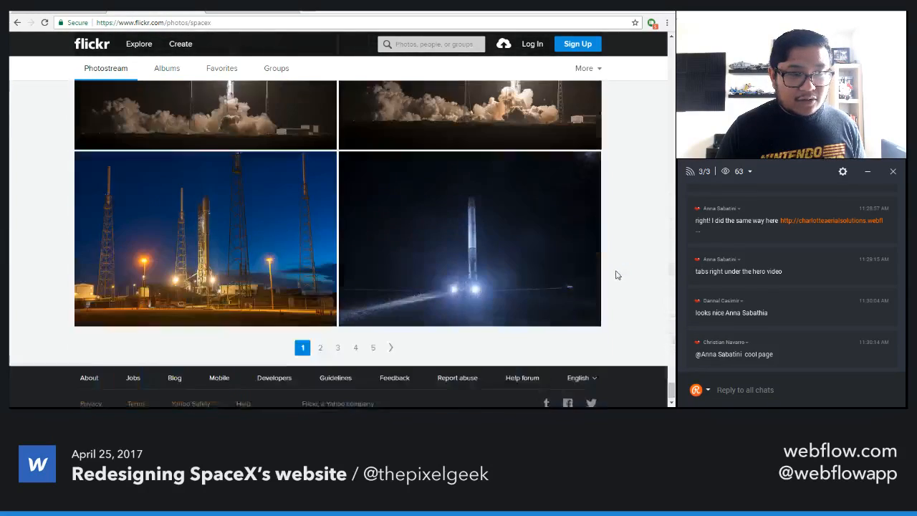
pyautogui.click(319, 335)
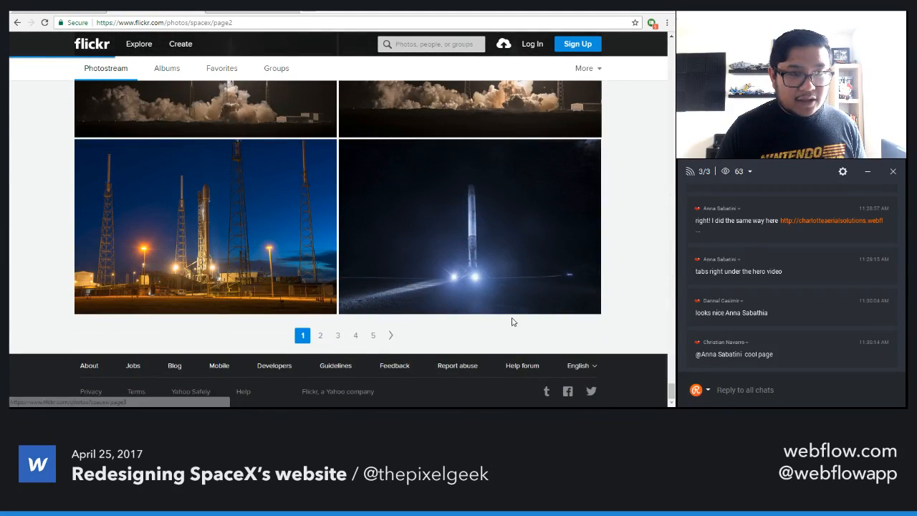
pyautogui.scroll(-10, 647, 278)
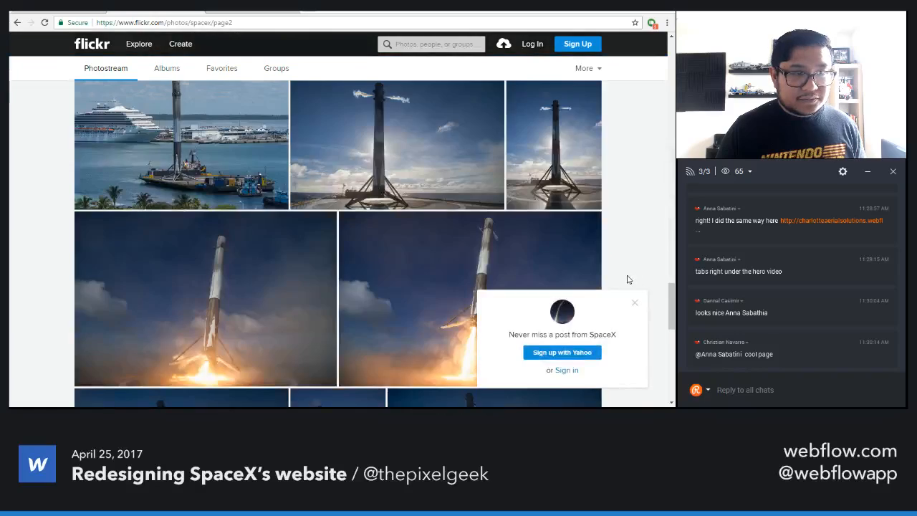
pyautogui.scroll(-5, 627, 279)
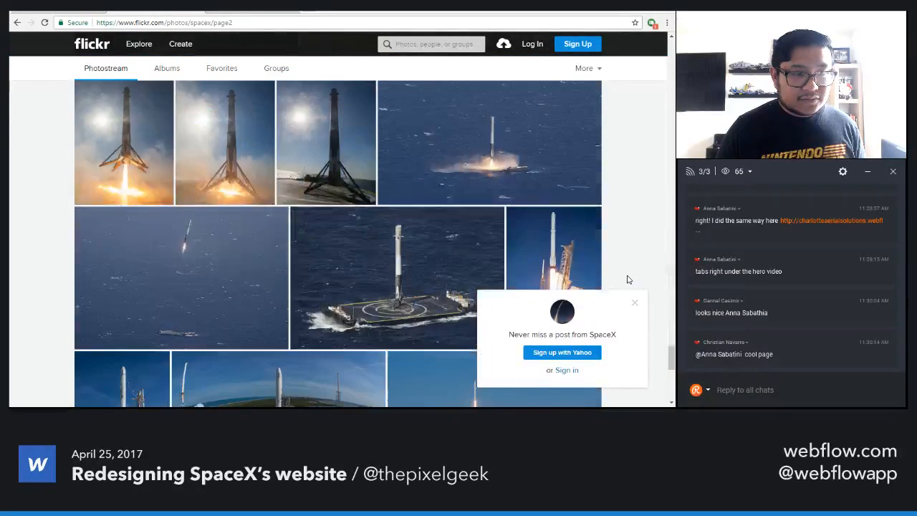
pyautogui.scroll(-2, 628, 279)
pyautogui.scroll(1, 627, 279)
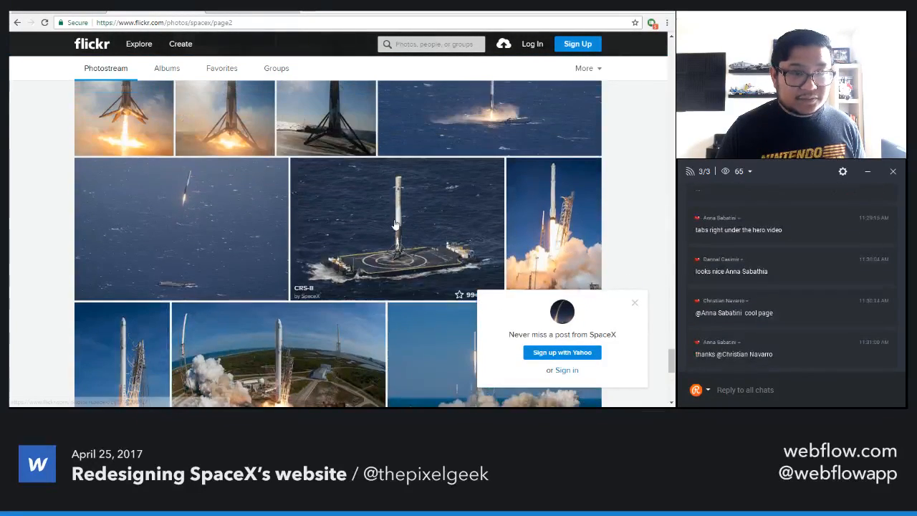
# - Open the CRS-8 photo of the rocket standing on the drone ship and download it in the original 3000 × 2000 size
pyautogui.click(395, 224)
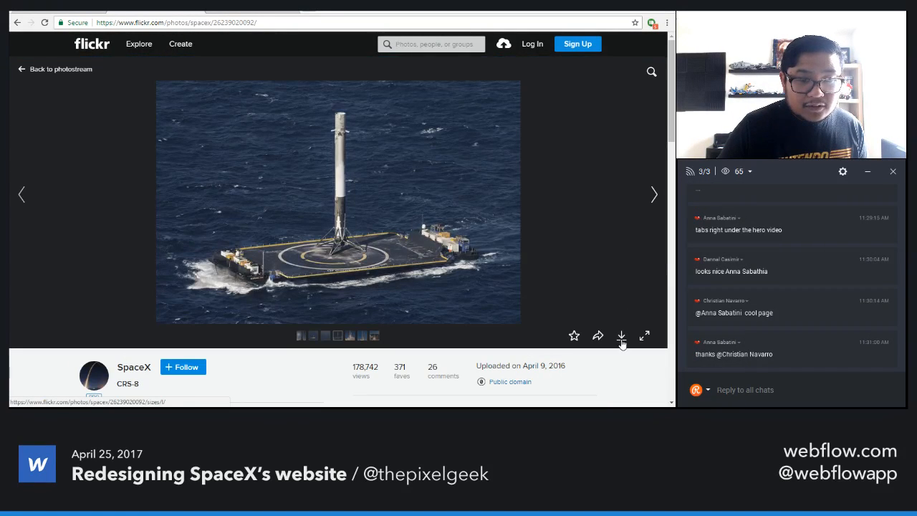
pyautogui.click(621, 339)
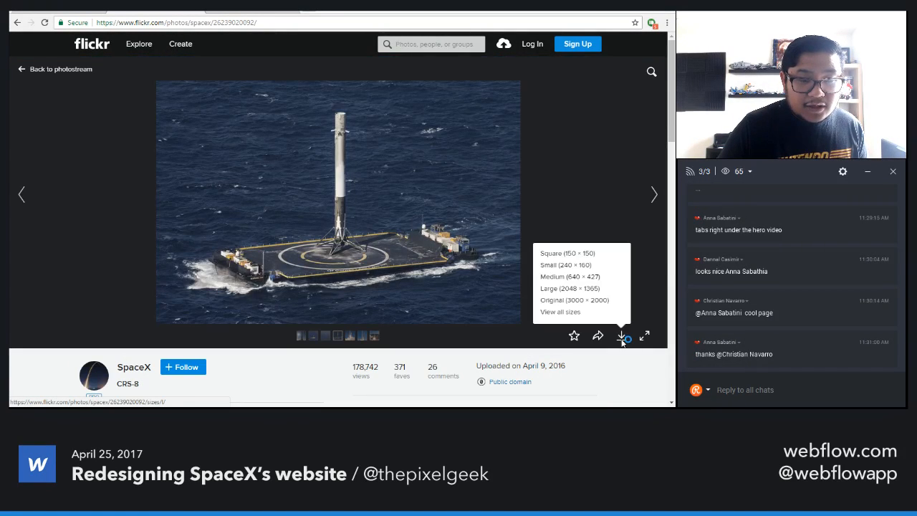
pyautogui.click(593, 300)
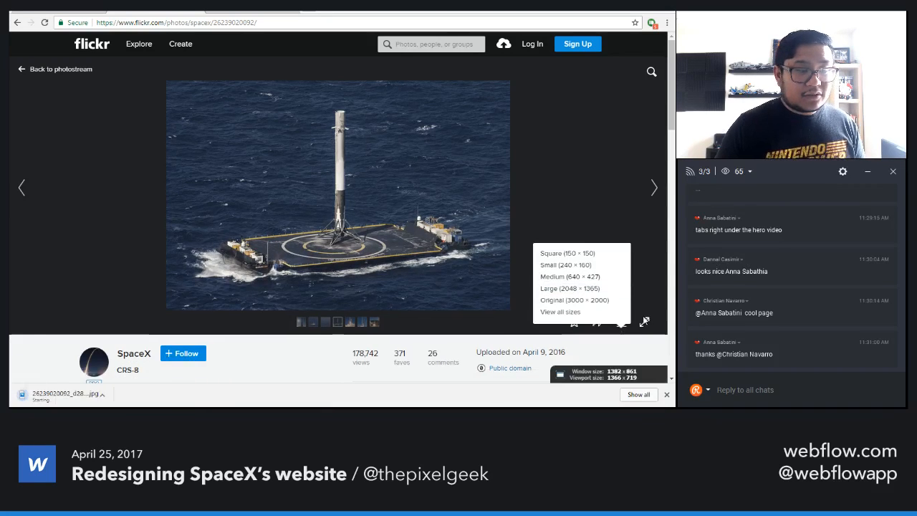
pyautogui.click(666, 395)
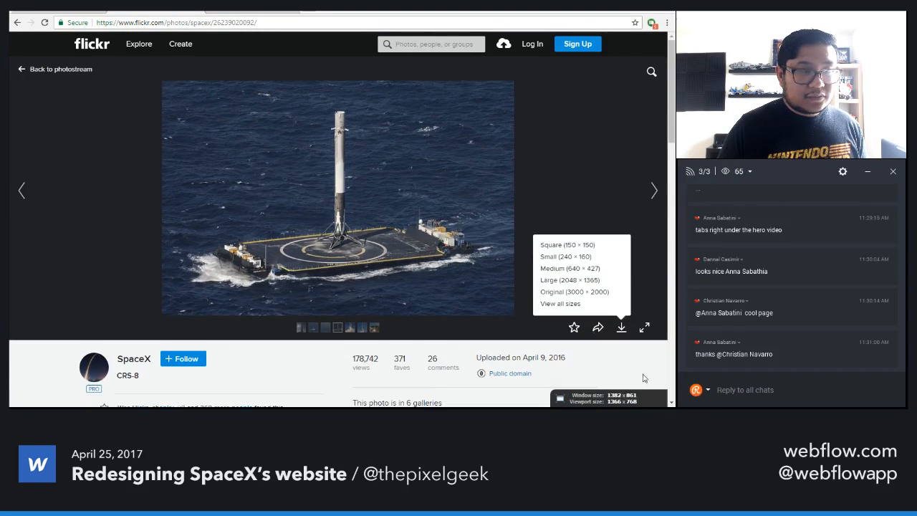
# - Switch back to the Webflow Designer and add a div block inside the cards bg wrapper
pyautogui.click(92, 10)
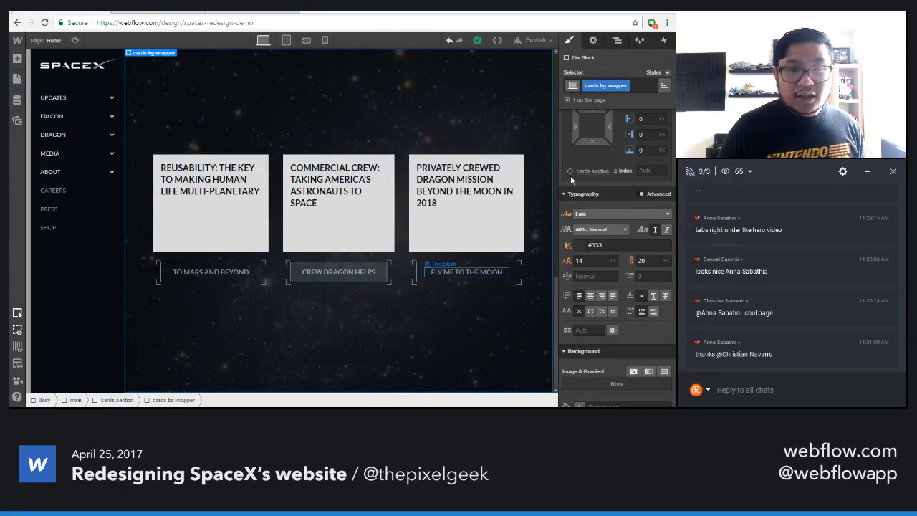
pyautogui.click(616, 40)
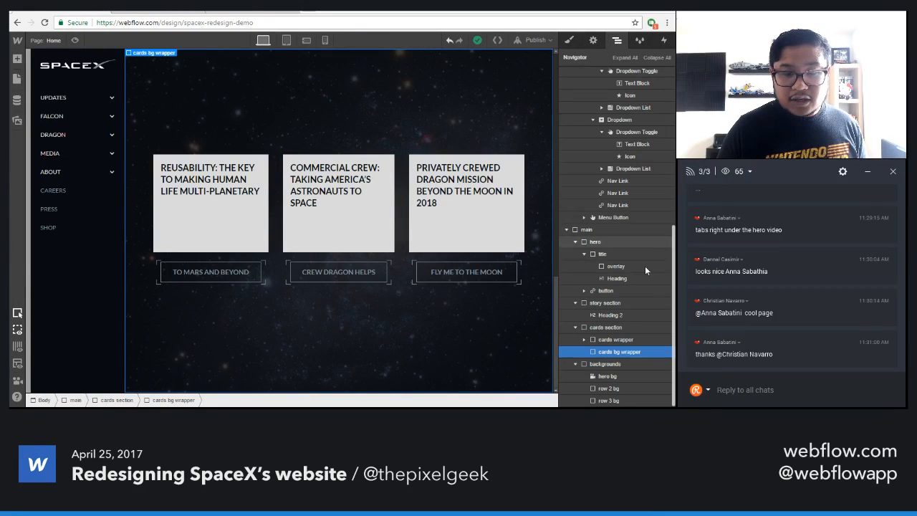
pyautogui.press('a')
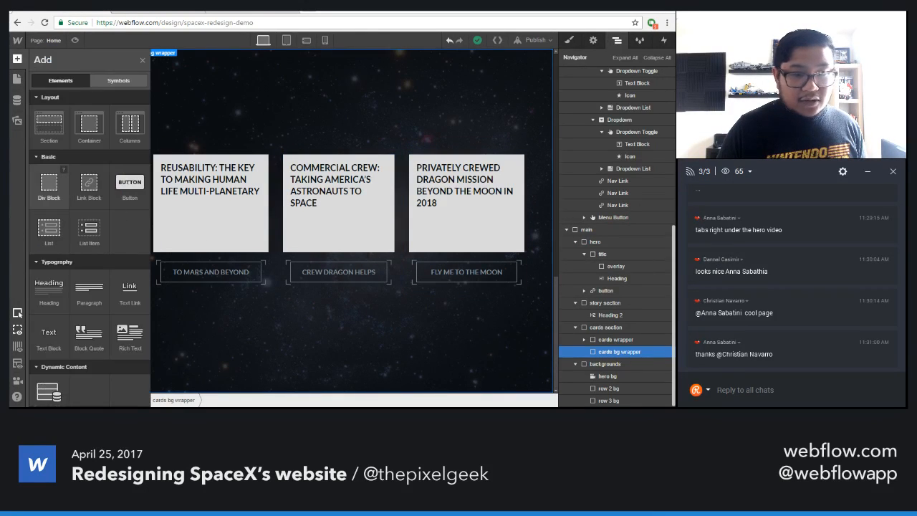
pyautogui.click(49, 183)
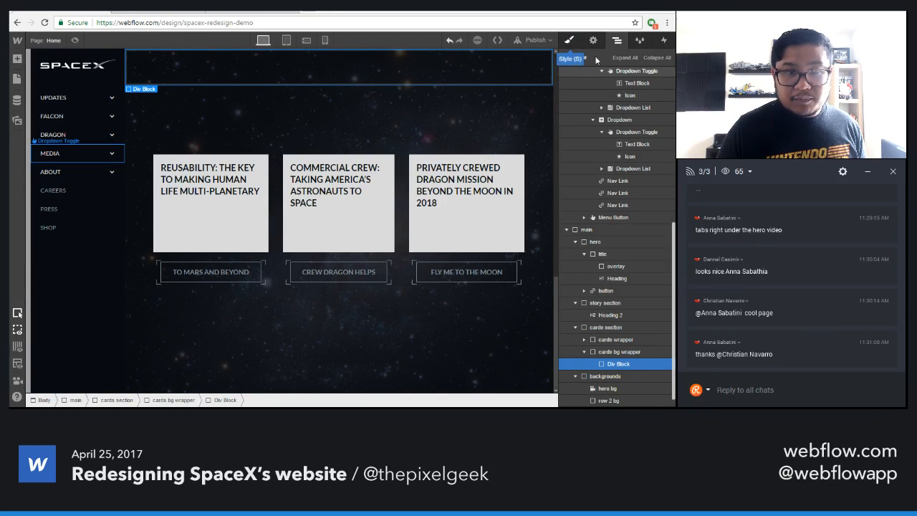
# - Give the new div block inside the cards bg wrapper the class name "cards bg 1"
pyautogui.click(569, 40)
pyautogui.click(603, 84)
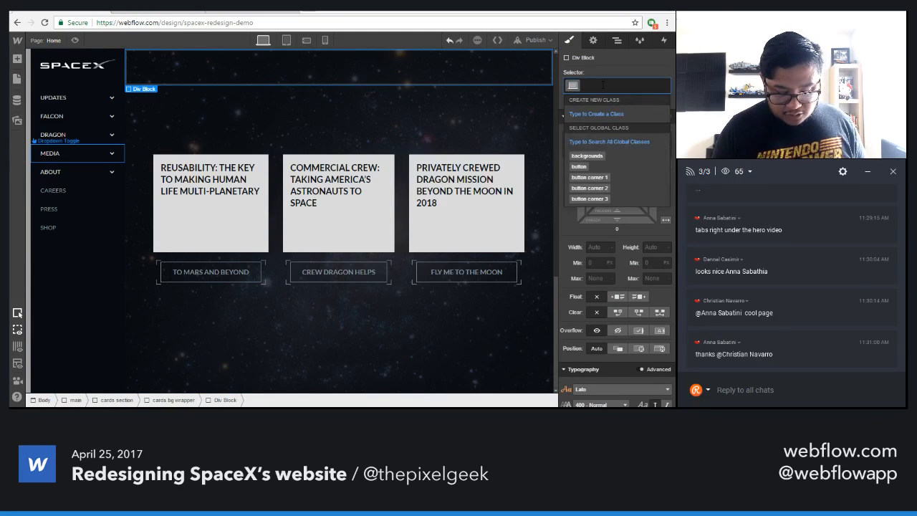
pyautogui.write('cards bg 1')
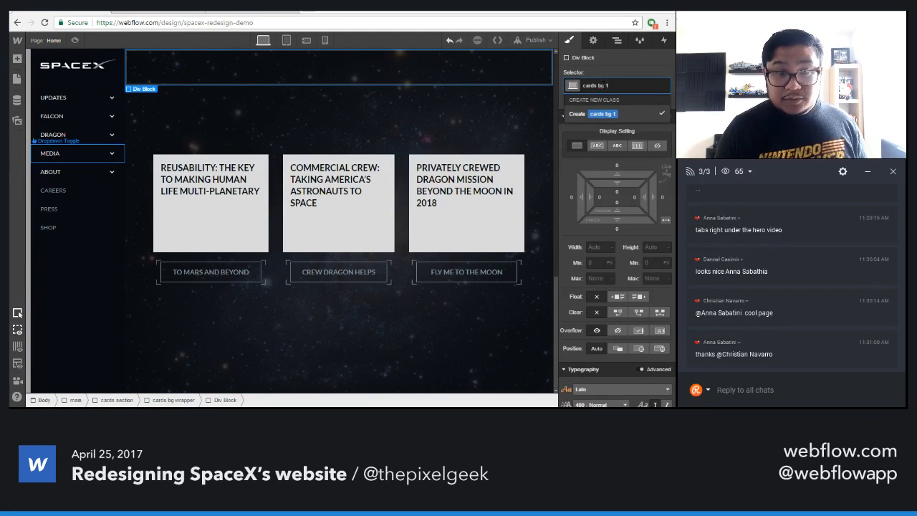
pyautogui.press('Return')
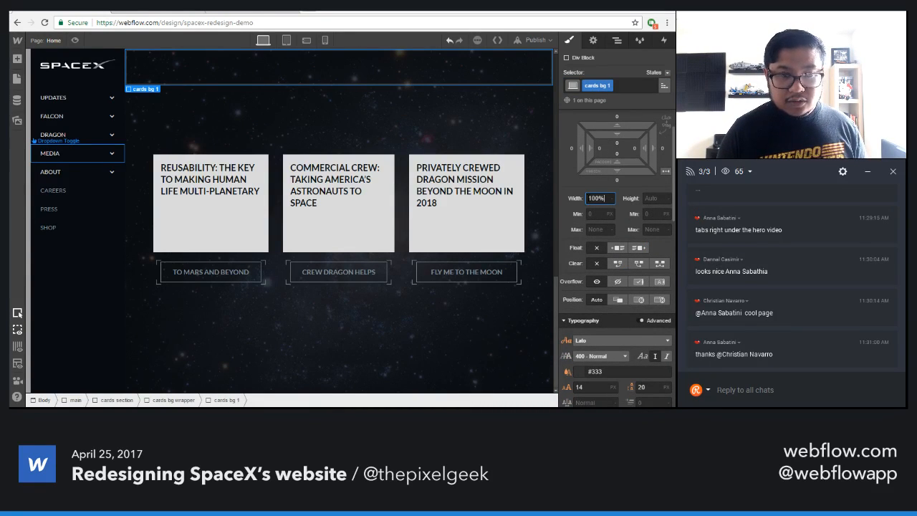
# - Set the width and height of the cards bg 1 div block to 100%
pyautogui.press('Tab')
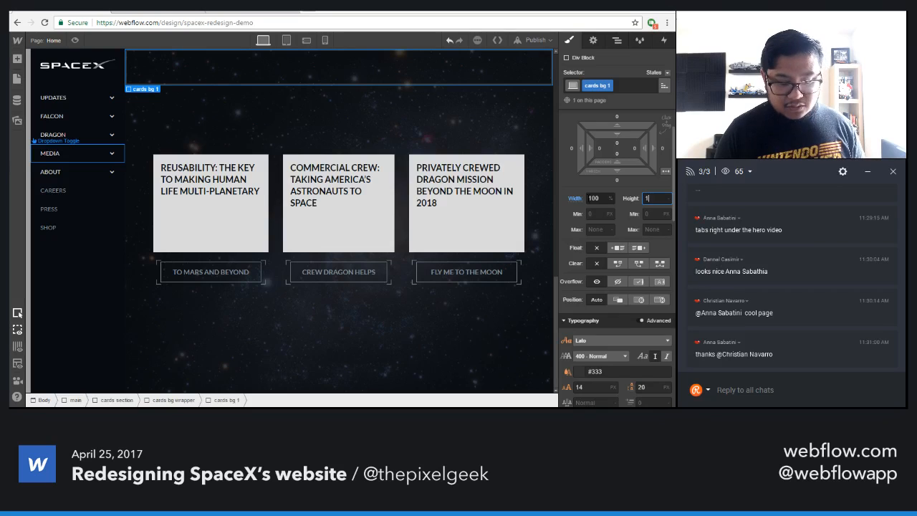
pyautogui.write('100%')
pyautogui.press('Return')
pyautogui.scroll(-3, 622, 313)
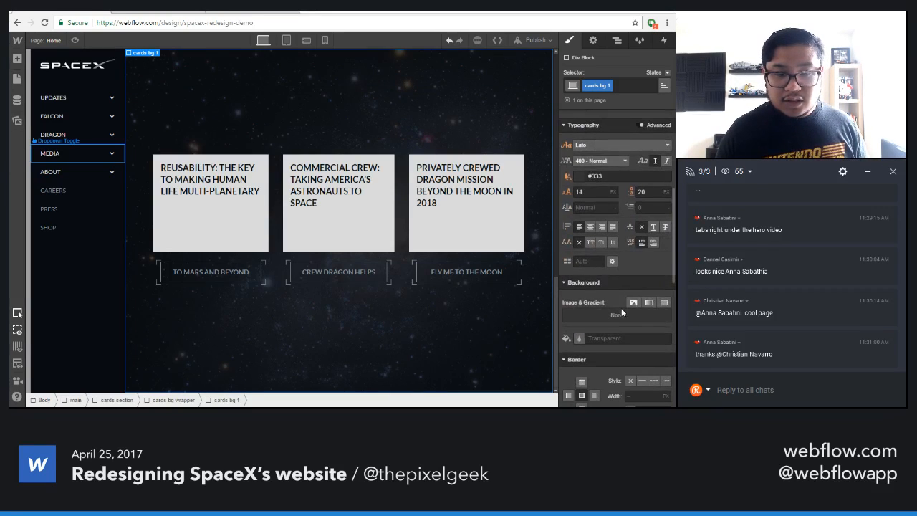
pyautogui.click(635, 304)
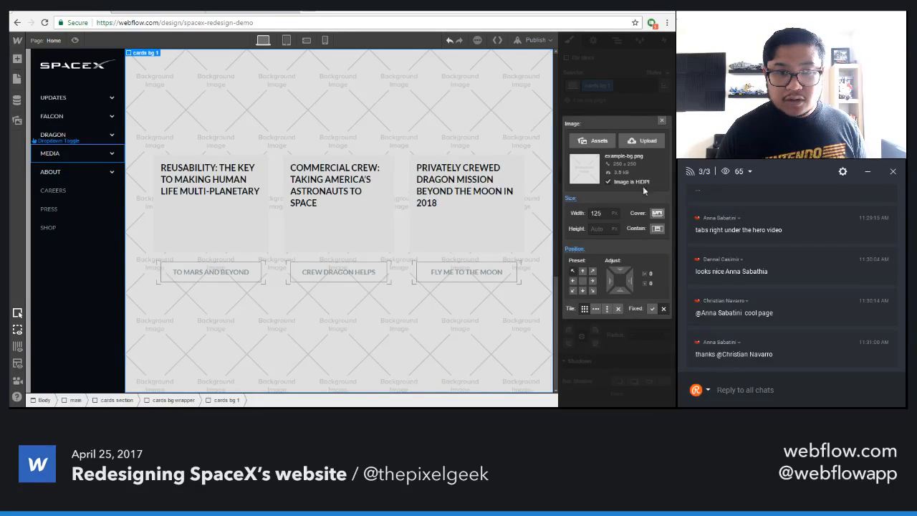
pyautogui.click(641, 142)
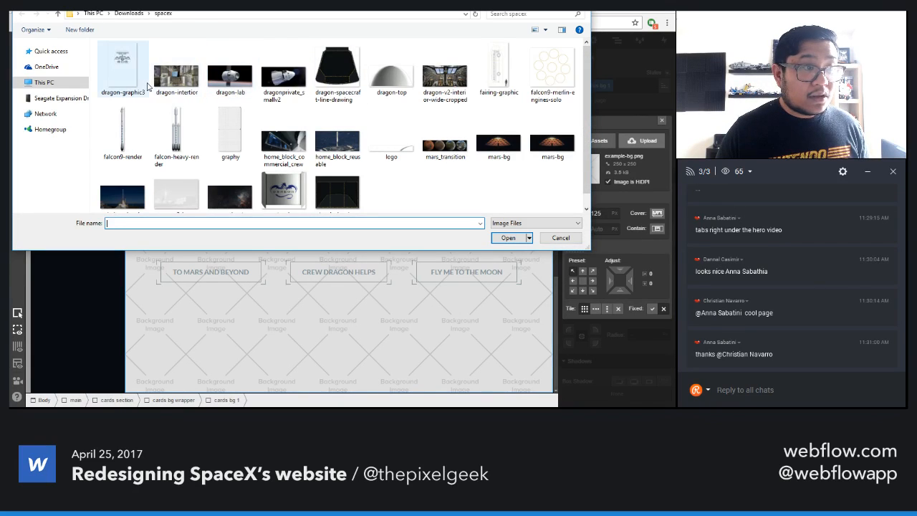
pyautogui.click(134, 14)
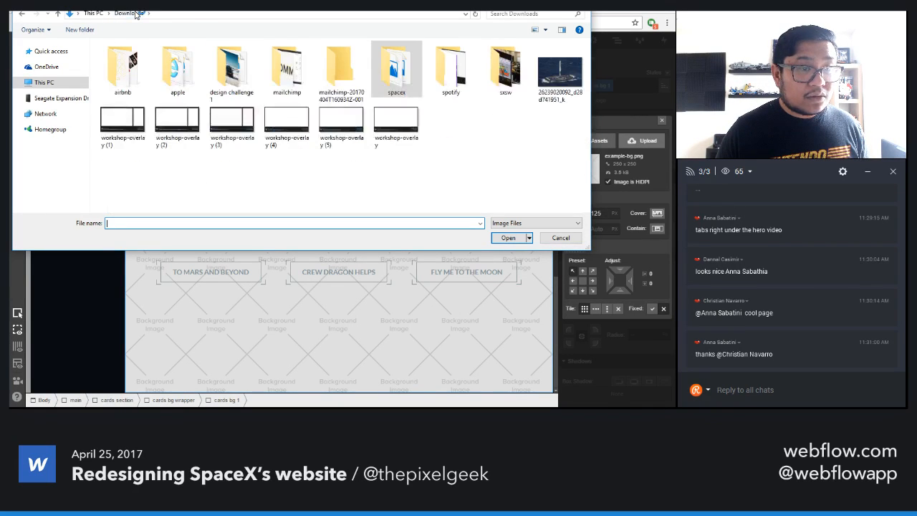
pyautogui.doubleClick(562, 79)
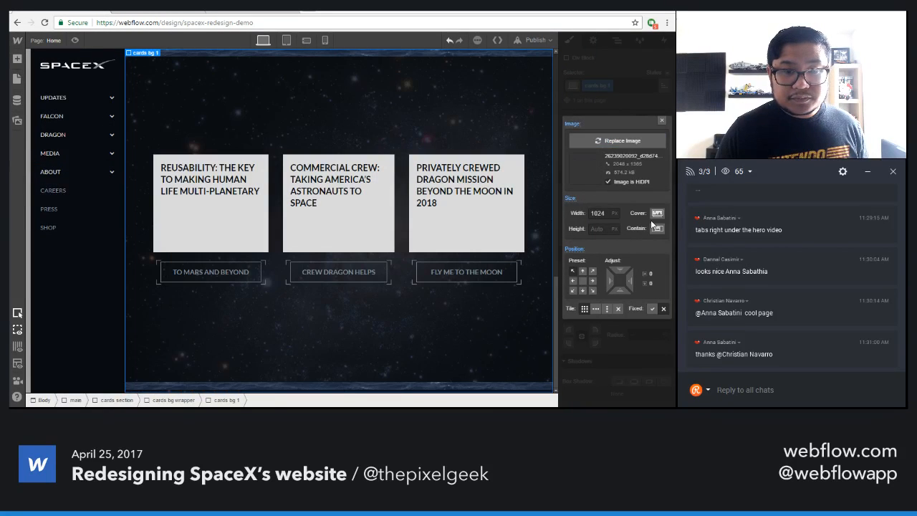
# - Make the drone ship background image cover the block and centre it at 50% by 50%
pyautogui.click(657, 214)
pyautogui.click(582, 281)
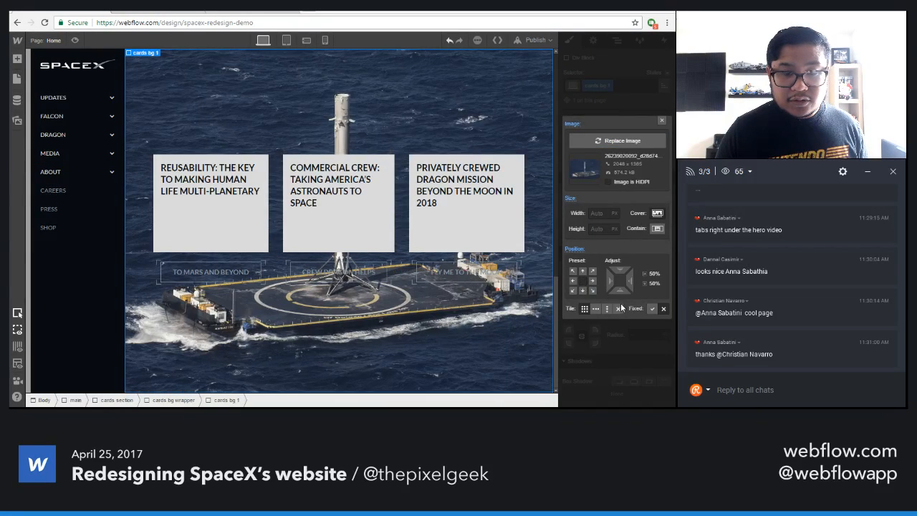
pyautogui.click(661, 122)
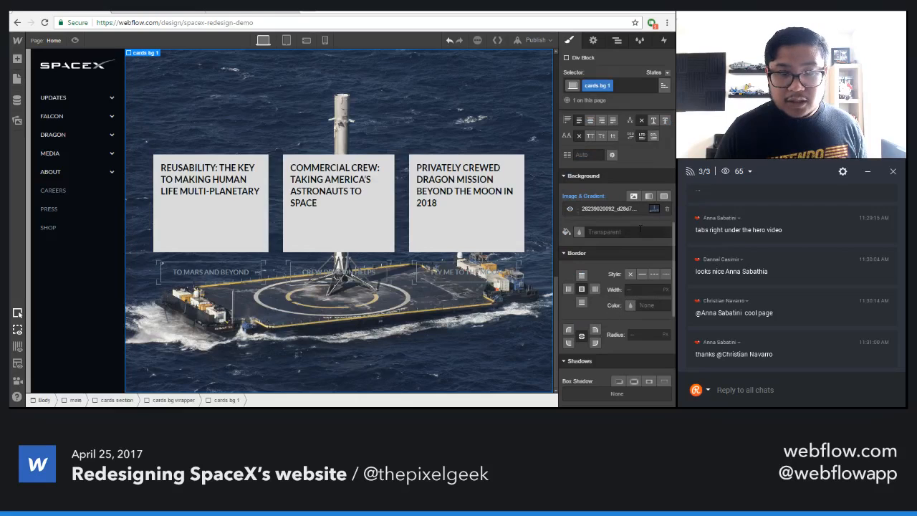
# - Add a solid black overlay at 66% opacity above the background image of cards bg 1
pyautogui.click(662, 196)
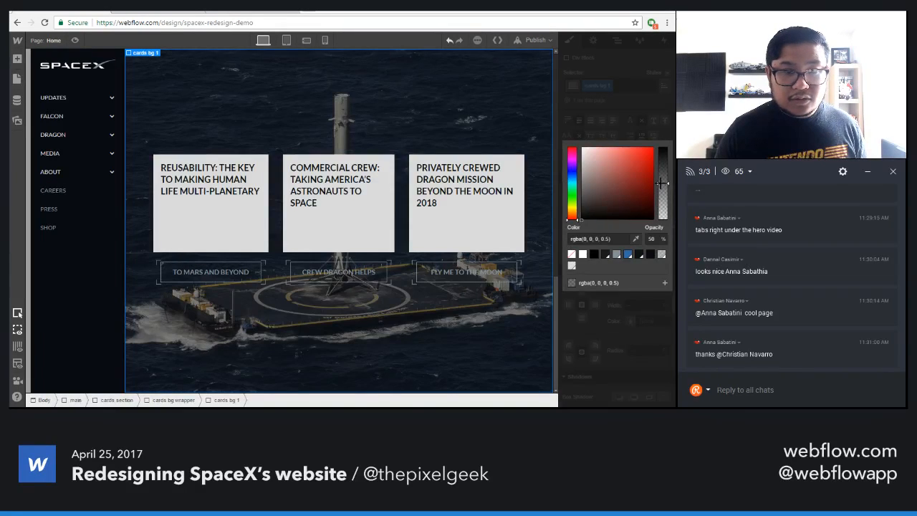
pyautogui.moveTo(662, 184)
pyautogui.mouseDown()
pyautogui.moveTo(662, 164)
pyautogui.moveTo(662, 172)
pyautogui.mouseUp()
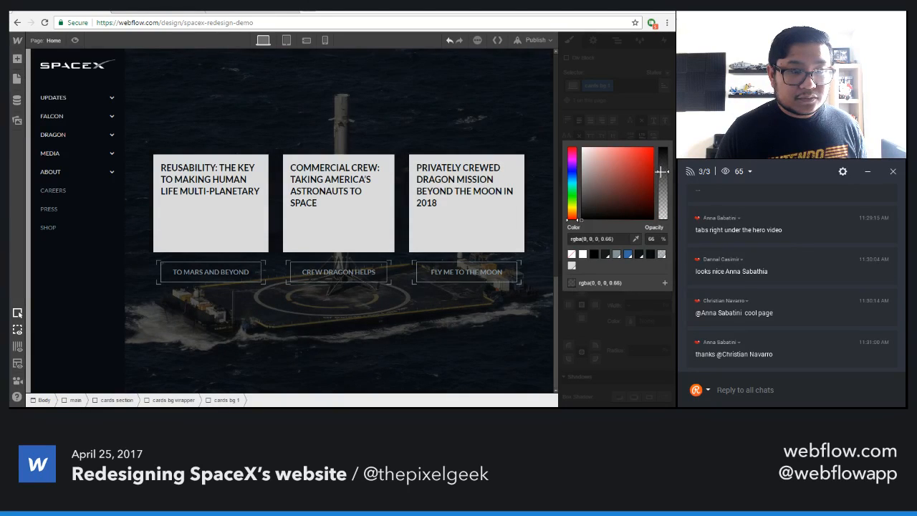
pyautogui.click(655, 135)
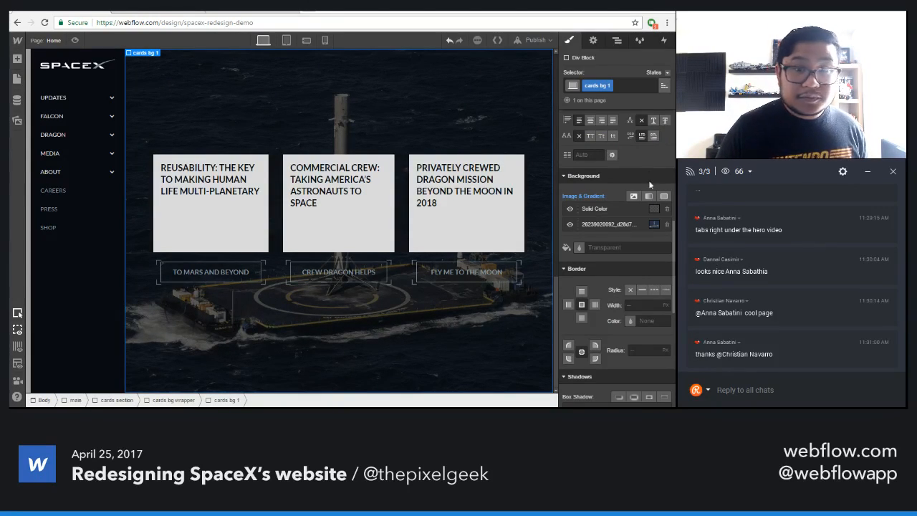
# - Hide the cards bg 1 block by setting its opacity to 0%
pyautogui.scroll(-6, 637, 336)
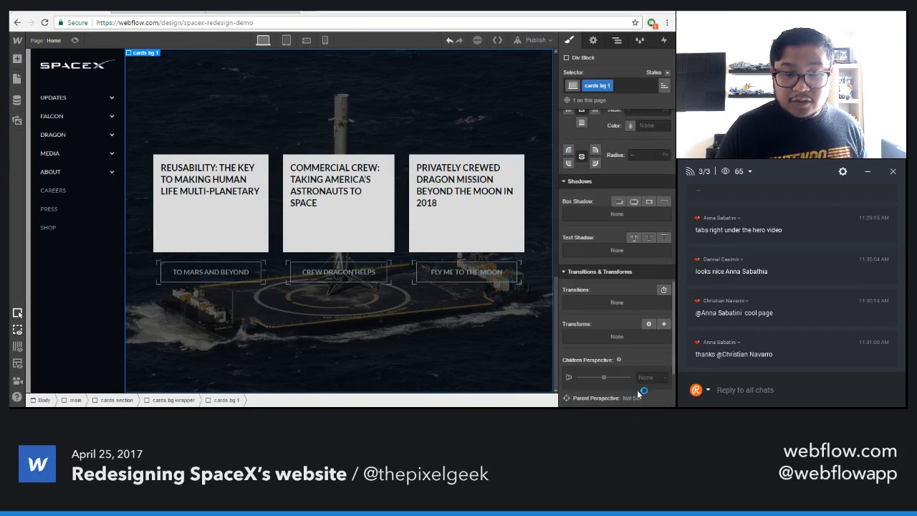
pyautogui.click(649, 333)
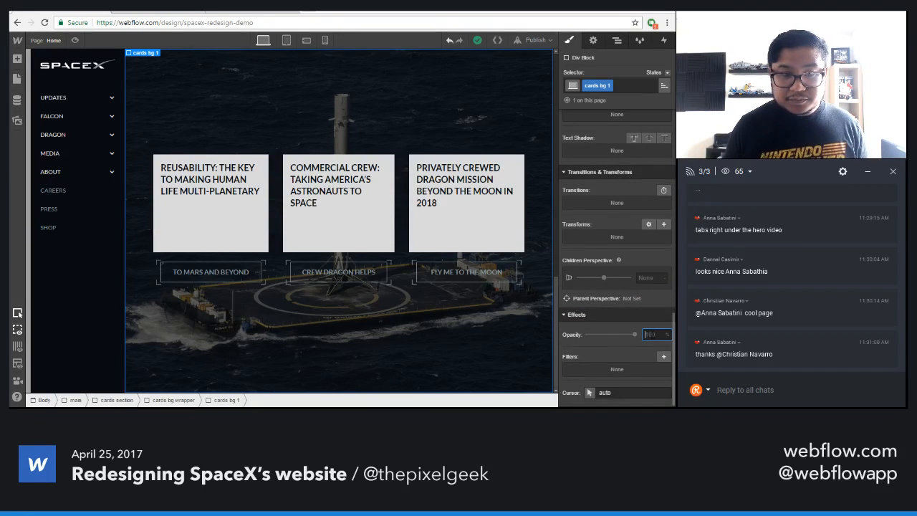
pyautogui.write('0')
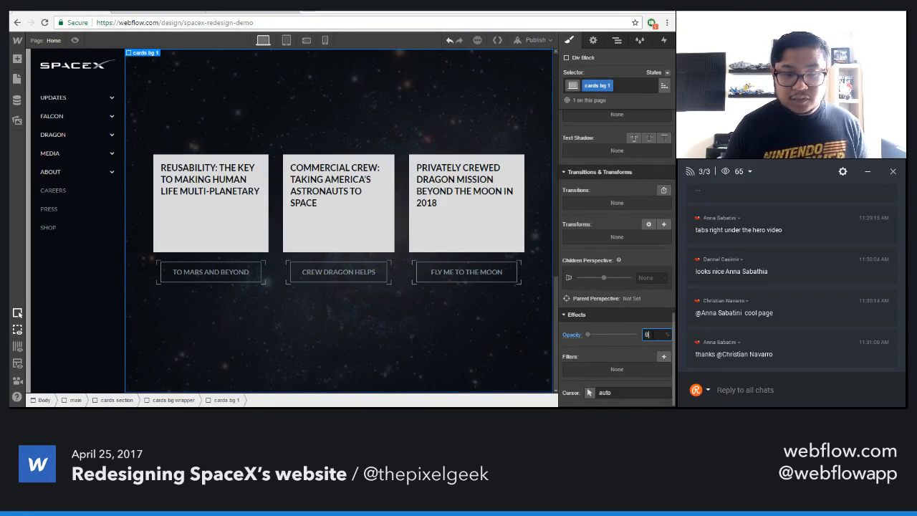
# - Create a new interaction named "card bg 1" on the first card, Reusability
pyautogui.click(269, 279)
pyautogui.click(663, 40)
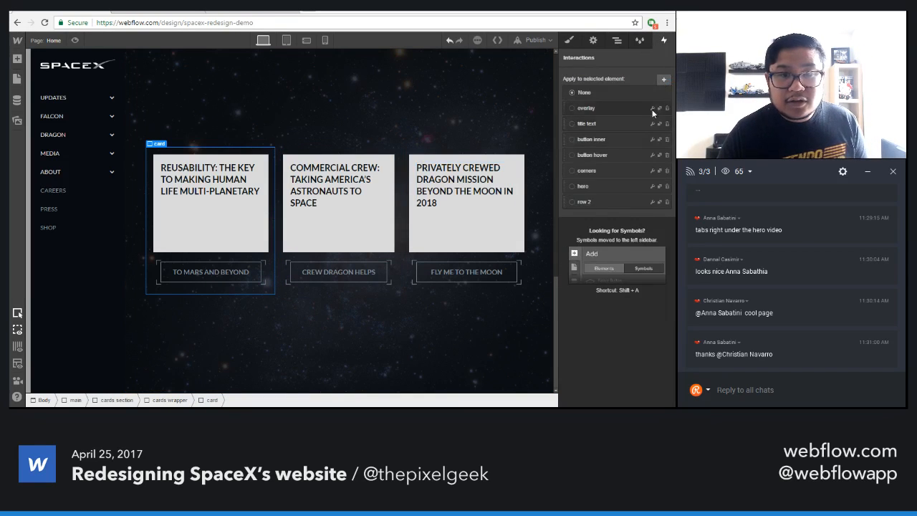
pyautogui.click(663, 80)
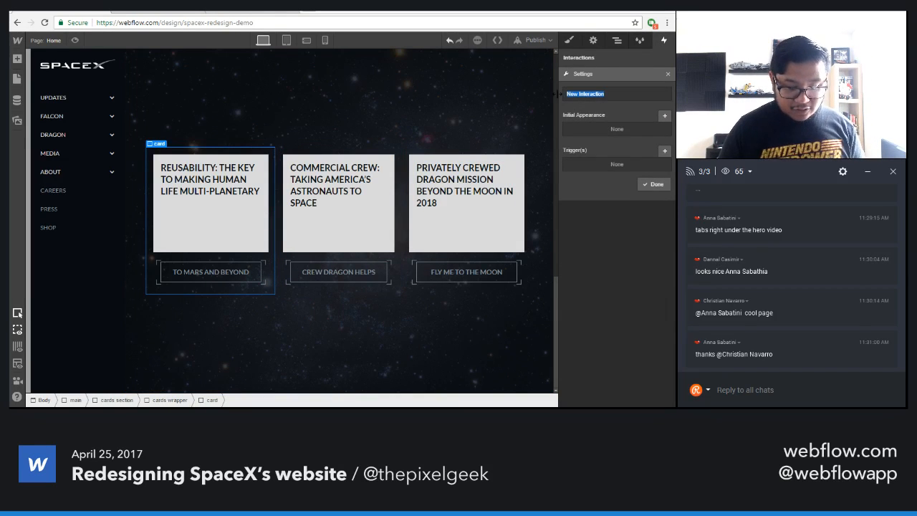
pyautogui.write('card bg 1')
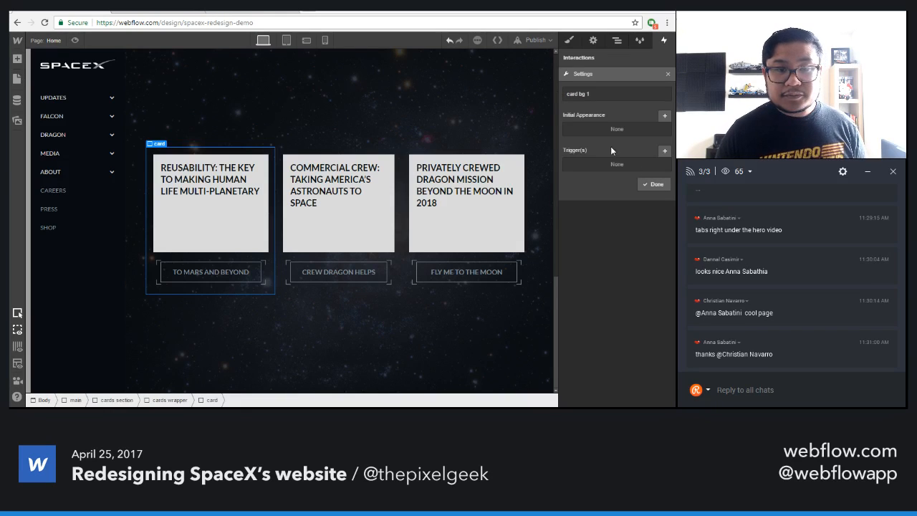
# - Add a Hover trigger to the card bg 1 interaction and have it affect the cards bg 1 element instead
pyautogui.click(665, 151)
pyautogui.click(654, 189)
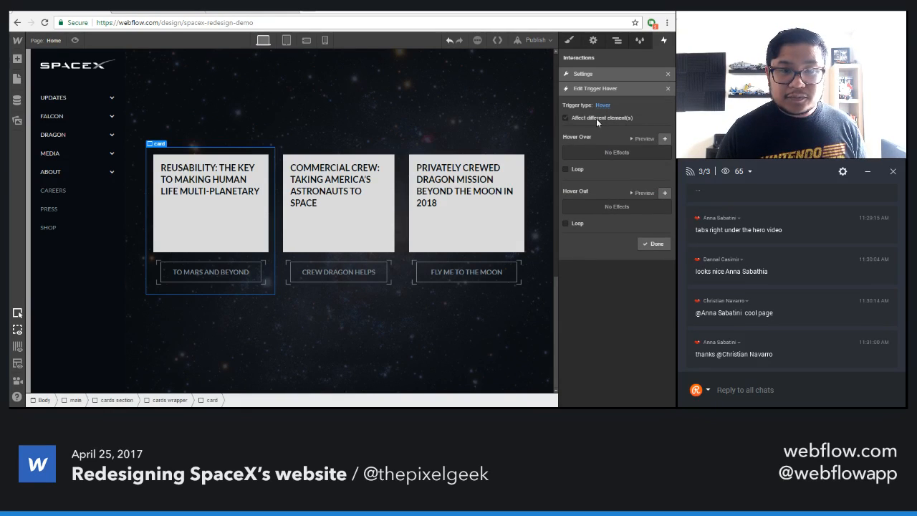
pyautogui.click(596, 118)
pyautogui.click(594, 134)
pyautogui.write('card')
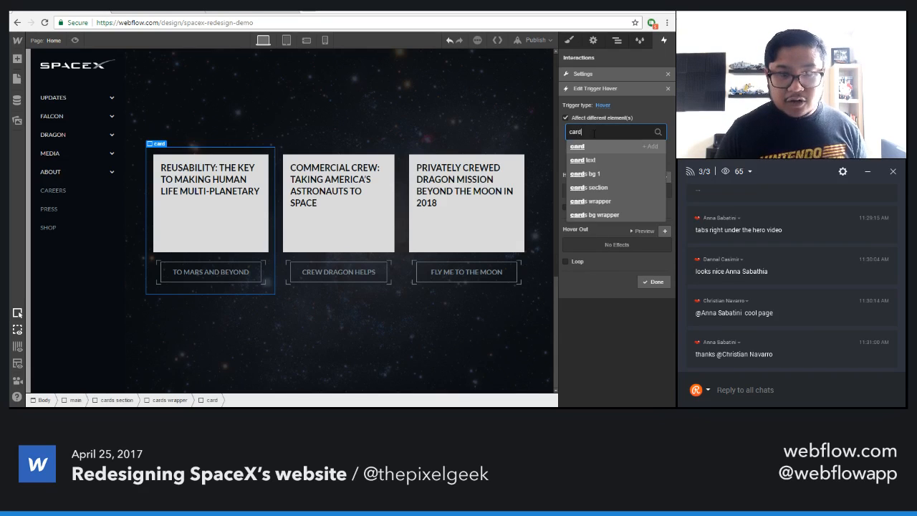
pyautogui.press('Down')
pyautogui.press('Down')
pyautogui.press('Return')
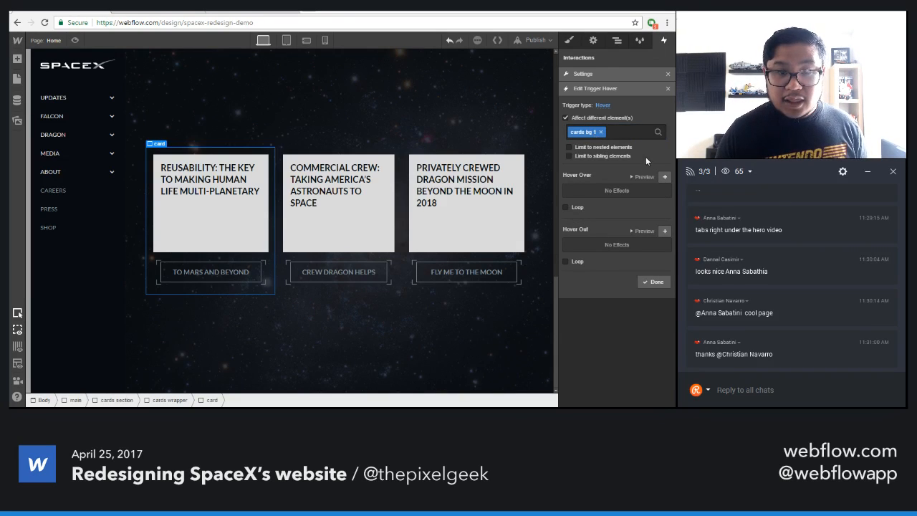
# - Add a Hover Over effect that brings cards bg 1 to 100% opacity with a 200 ms ease transition
pyautogui.click(664, 177)
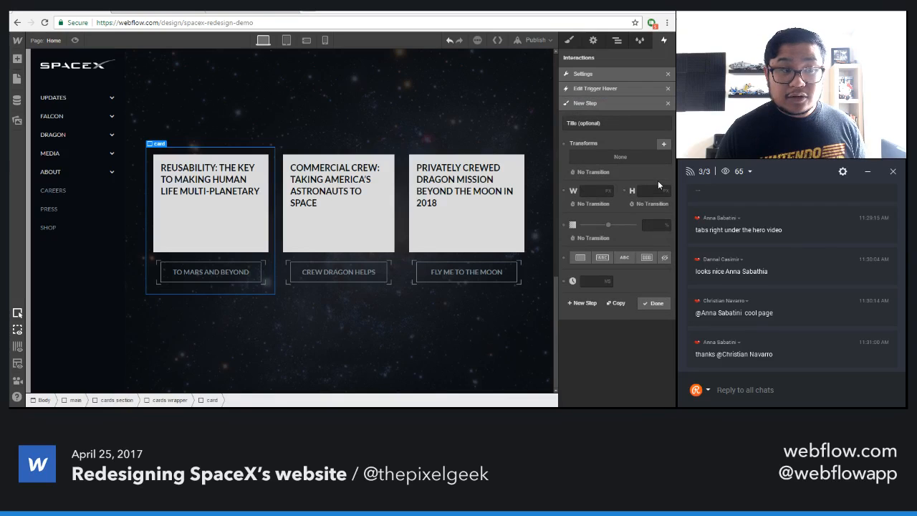
pyautogui.moveTo(606, 225); pyautogui.dragTo(644, 225)
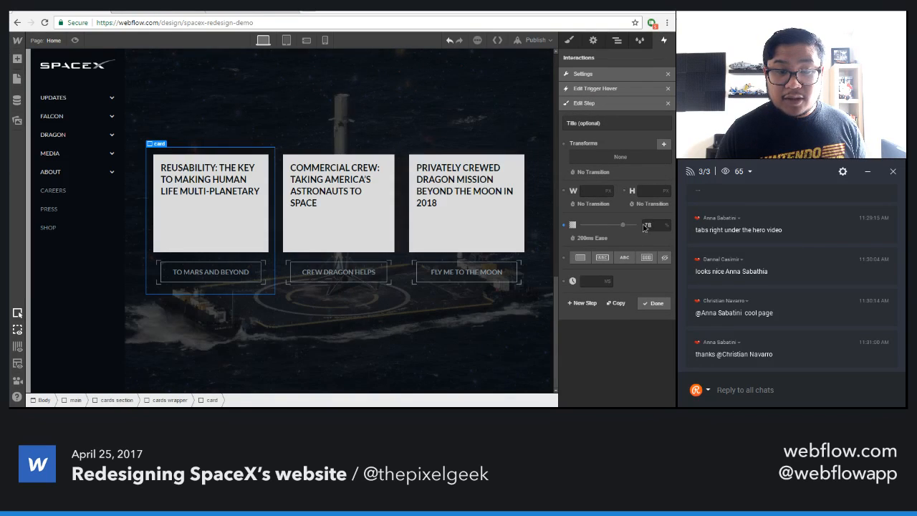
pyautogui.click(655, 304)
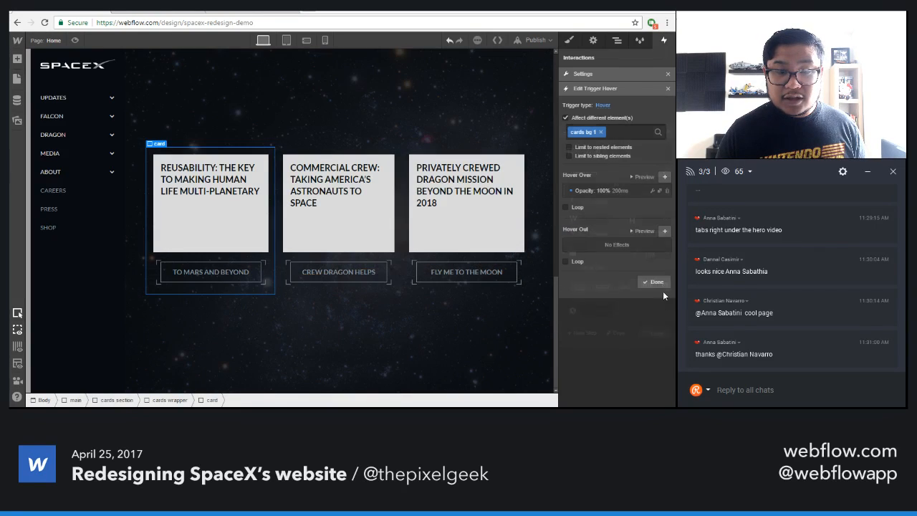
# - Add a Hover Out effect that returns cards bg 1 to 0% opacity over 200 ms, and save the interaction
pyautogui.click(653, 280)
pyautogui.moveTo(609, 225); pyautogui.dragTo(563, 226)
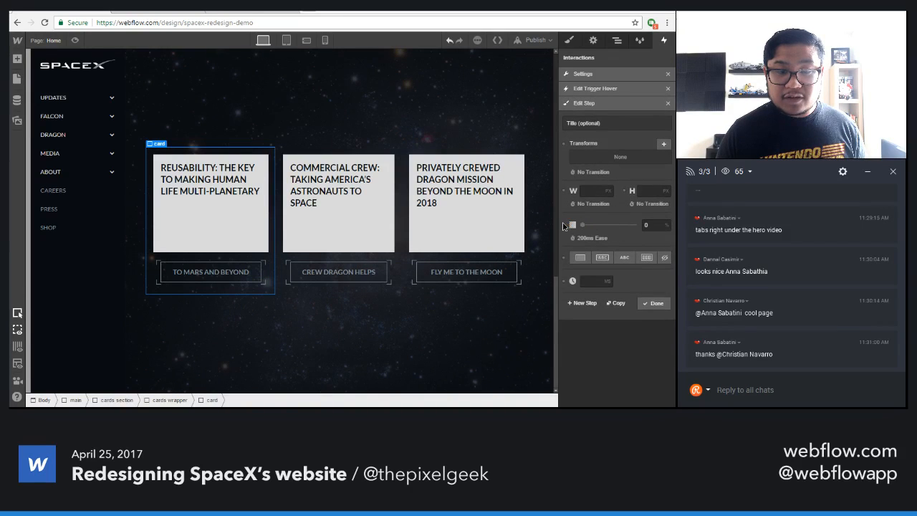
pyautogui.click(587, 237)
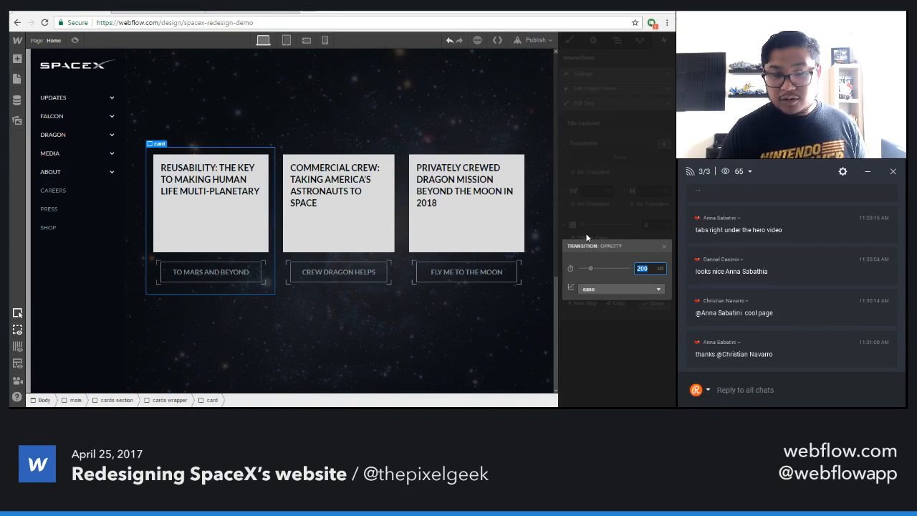
pyautogui.press('Return')
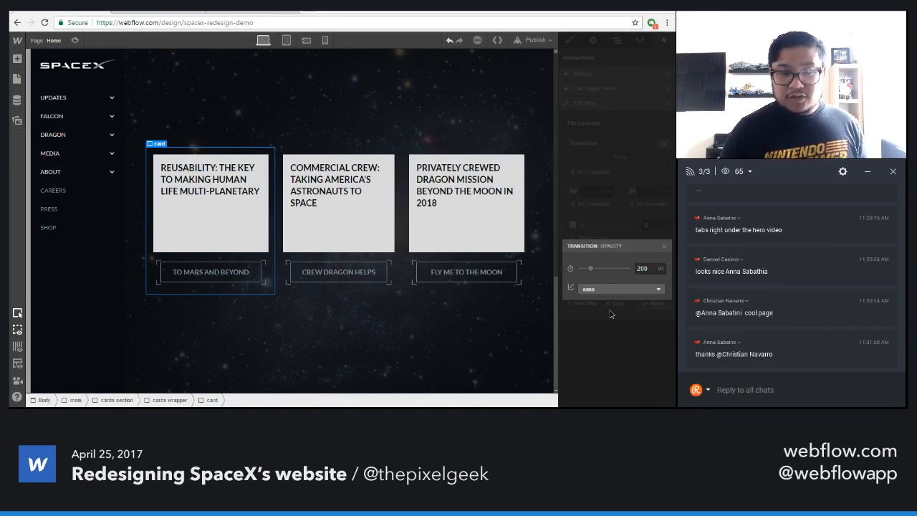
pyautogui.click(662, 306)
pyautogui.click(659, 280)
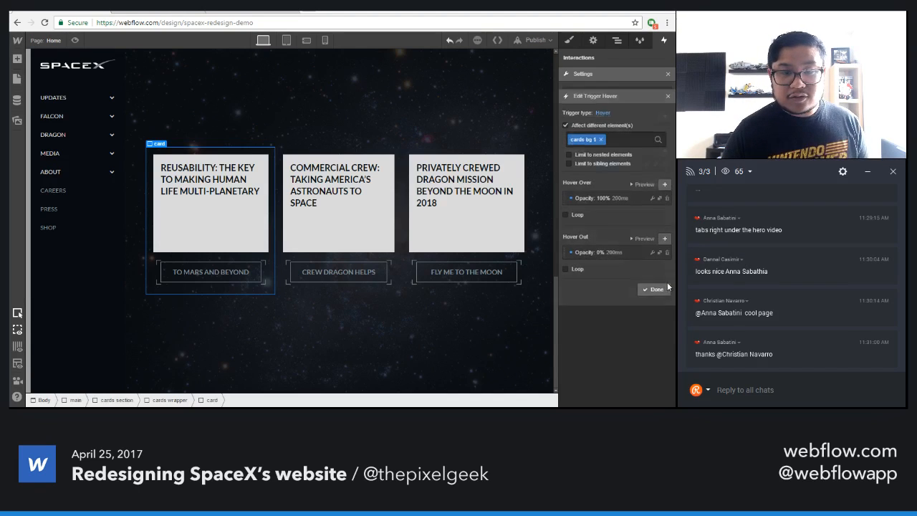
pyautogui.click(655, 187)
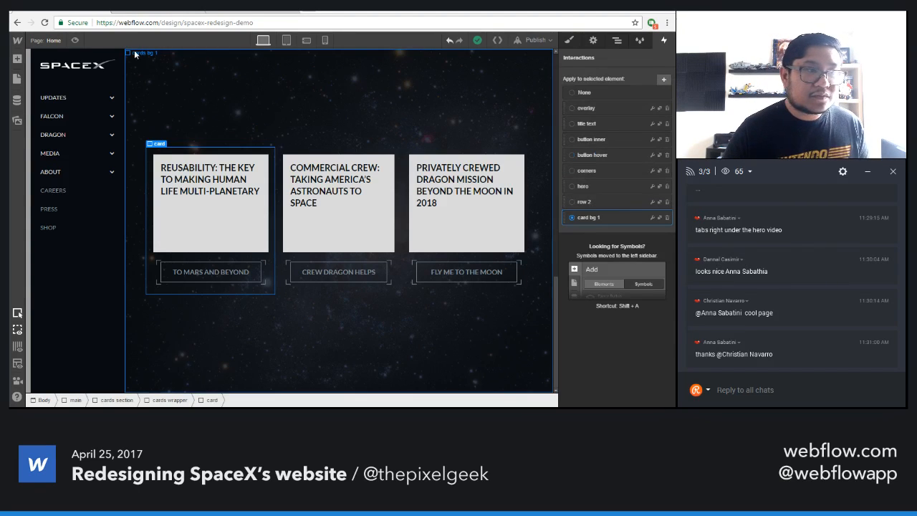
# - Preview the page to check the background fade triggered by the first card, and return to editing
pyautogui.click(74, 40)
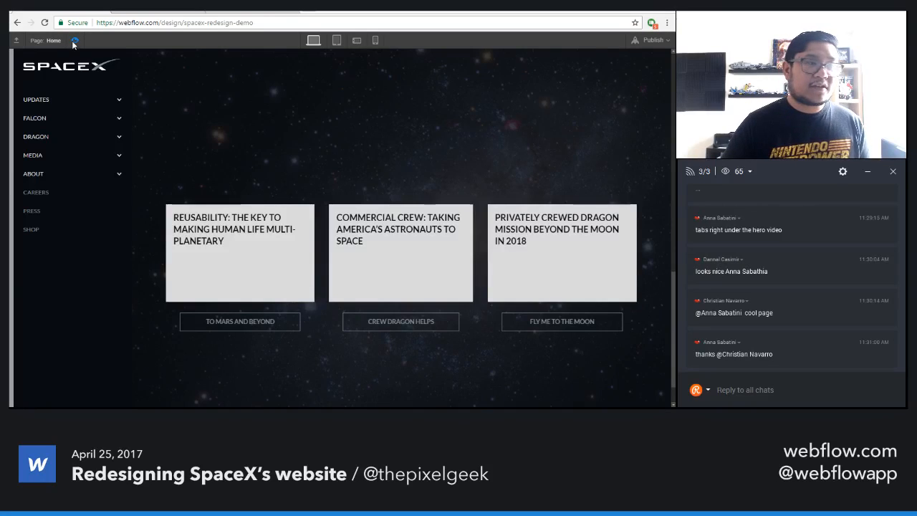
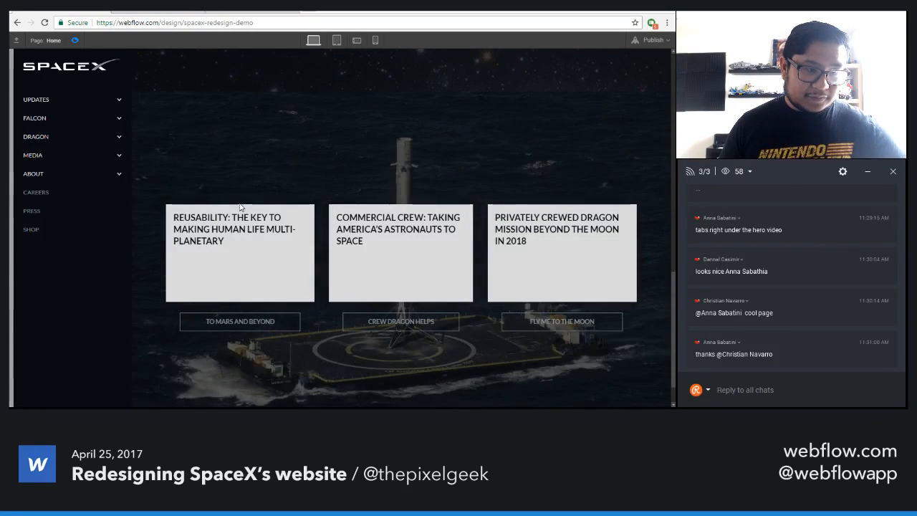
pyautogui.click(74, 39)
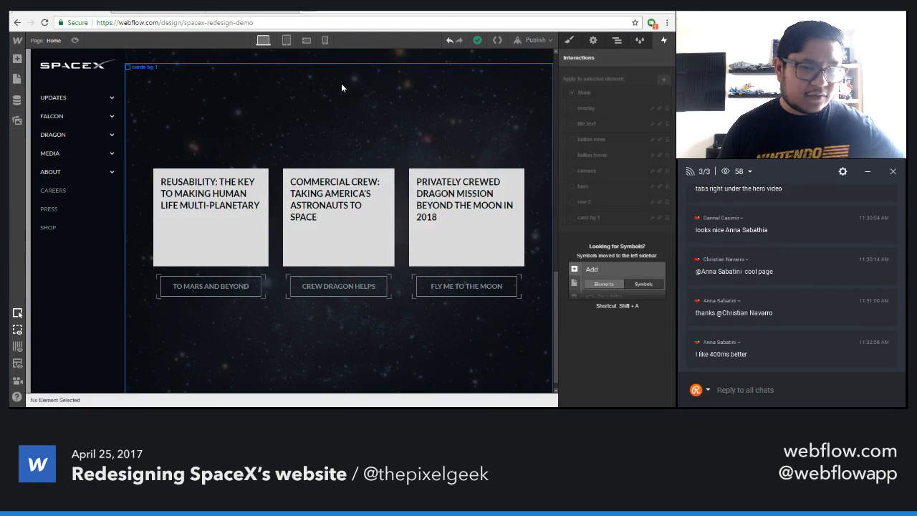
# - Set the opacity transition of the first card's Hover Over effect to 400 ms in the card bg 1 interaction
pyautogui.click(249, 309)
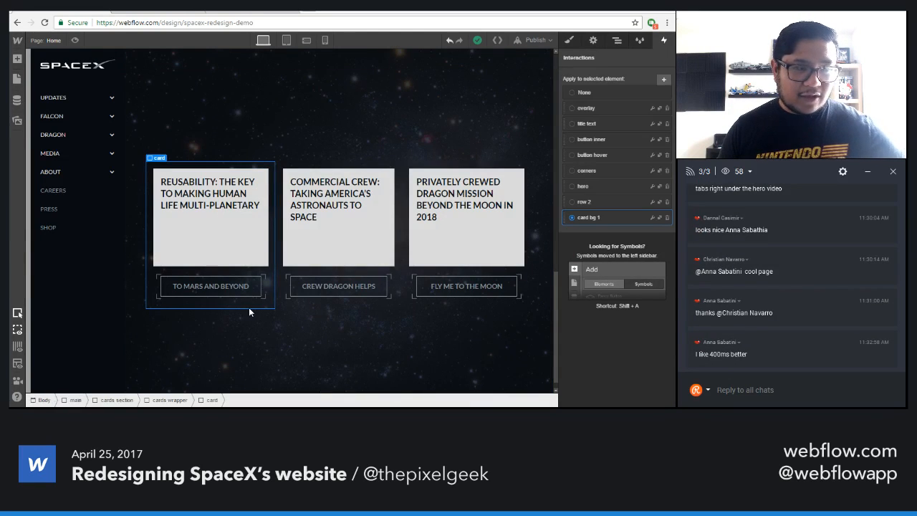
pyautogui.click(653, 218)
pyautogui.click(602, 166)
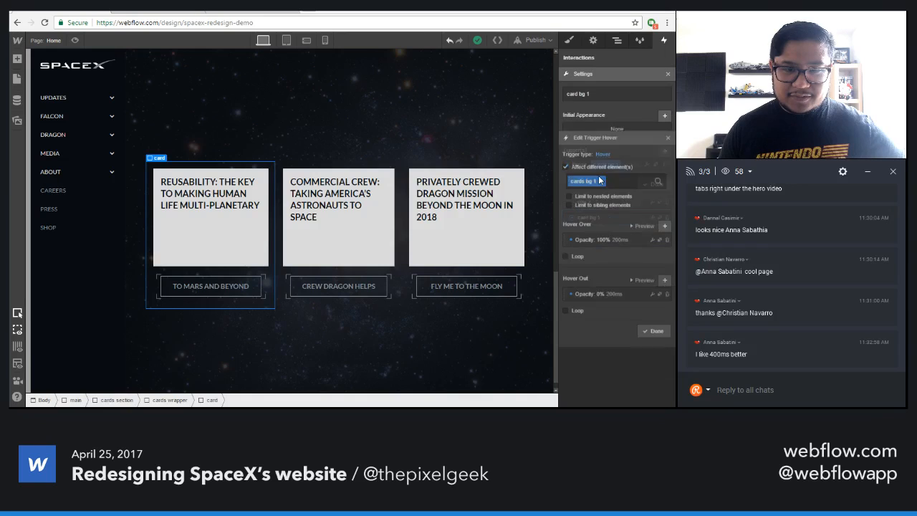
pyautogui.click(599, 191)
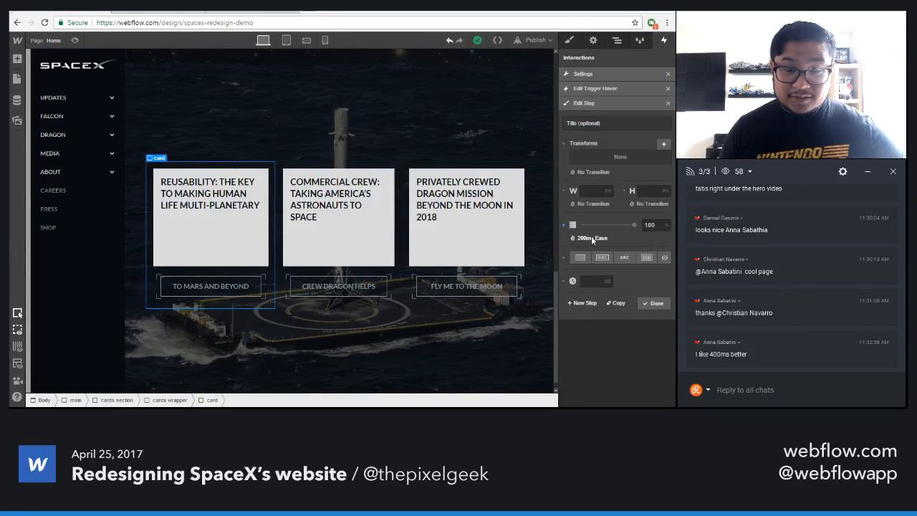
pyautogui.click(592, 238)
pyautogui.write('400')
pyautogui.press('Return')
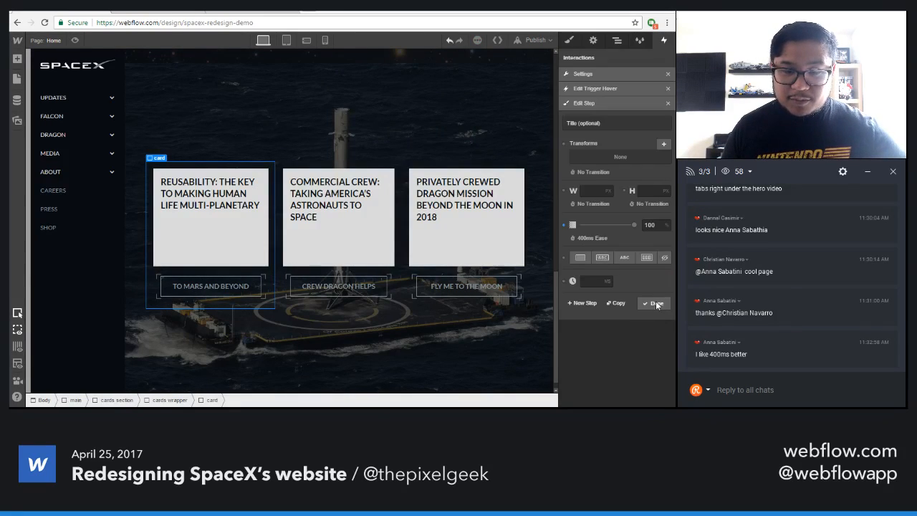
# - Set the Hover Out opacity transition in the card bg 1 interaction to 400 ms, save it, and preview the first card's fade
pyautogui.click(656, 304)
pyautogui.click(592, 243)
pyautogui.click(590, 240)
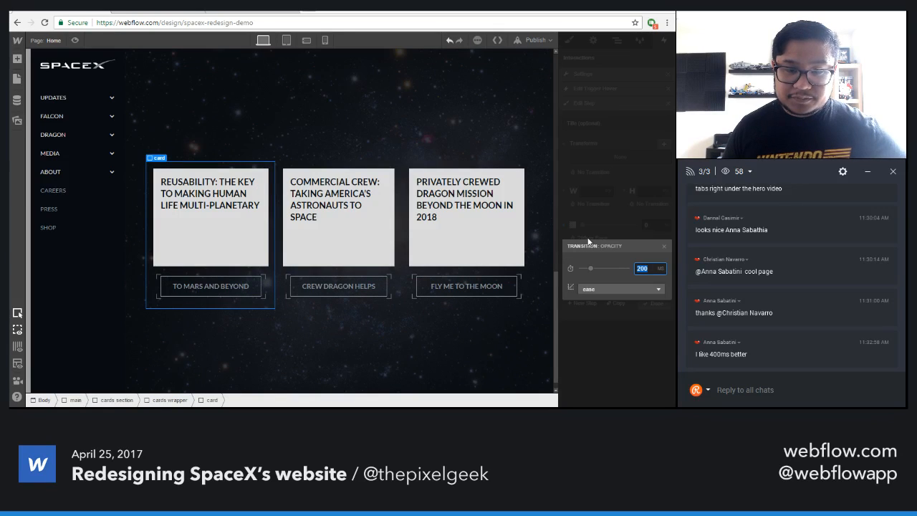
pyautogui.write('400')
pyautogui.press('Return')
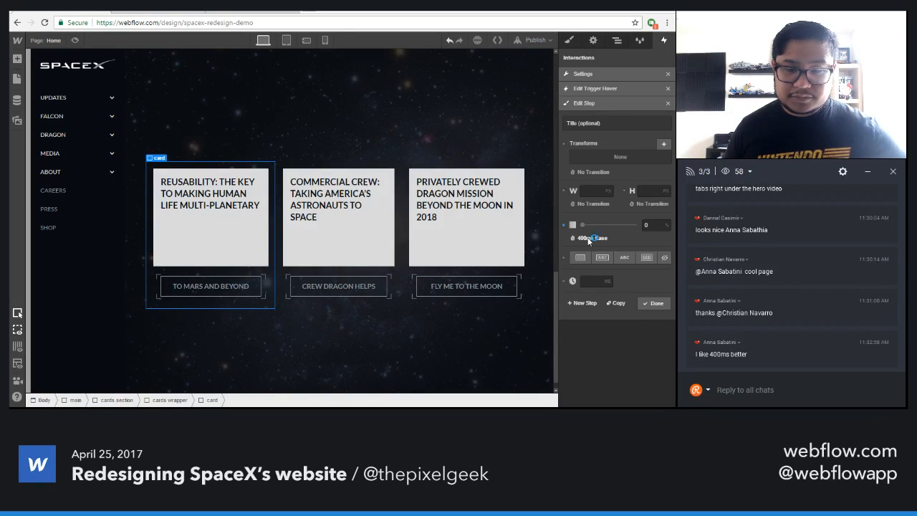
pyautogui.click(654, 303)
pyautogui.click(656, 278)
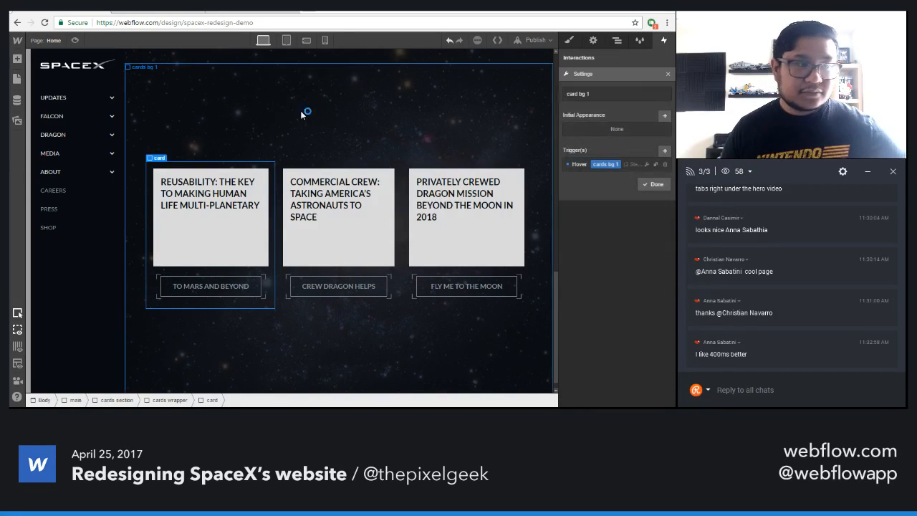
pyautogui.click(72, 41)
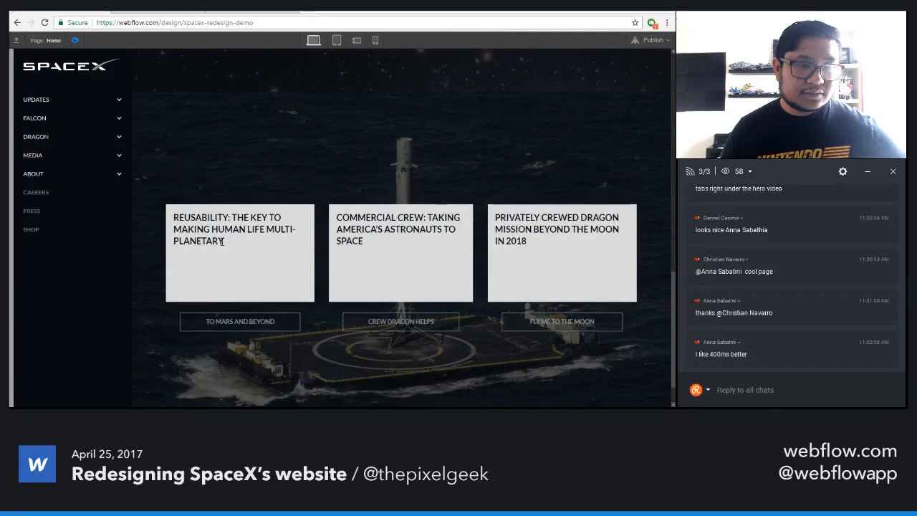
pyautogui.click(72, 41)
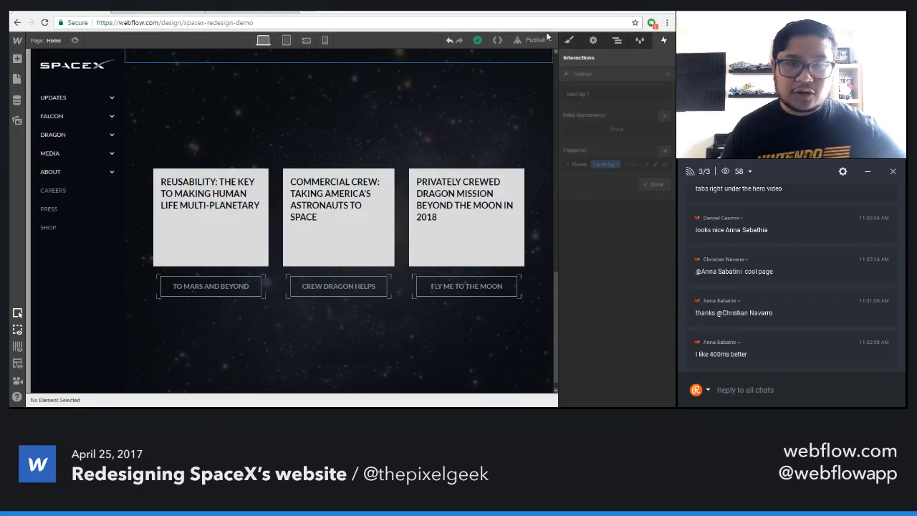
# - Lower the opacity of the black solid color overlay on cards bg 1 and preview the photo behind the cards
pyautogui.click(617, 42)
pyautogui.scroll(-5, 638, 358)
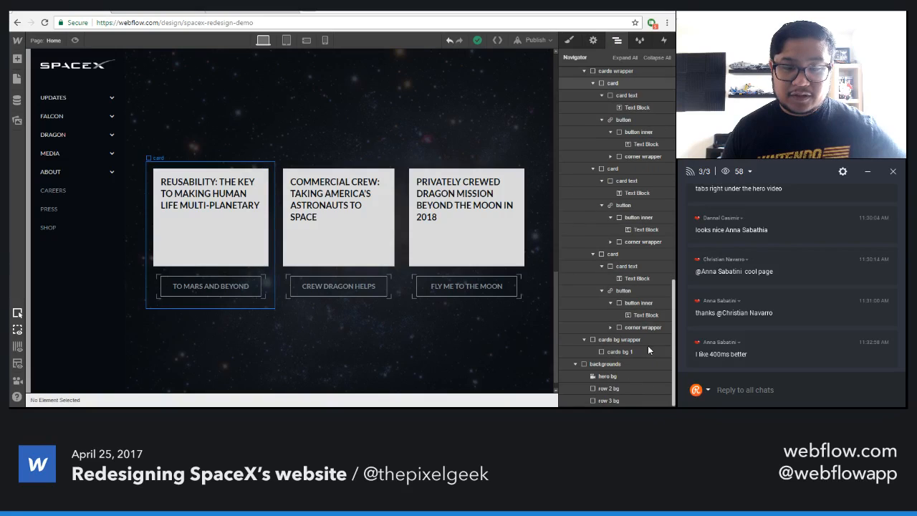
pyautogui.click(632, 351)
pyautogui.click(570, 41)
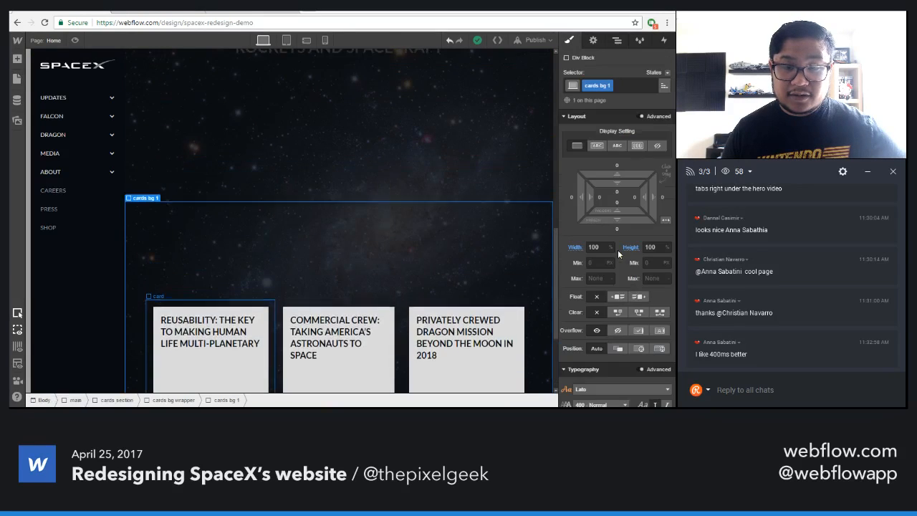
pyautogui.scroll(-1, 635, 315)
pyautogui.scroll(-6, 636, 323)
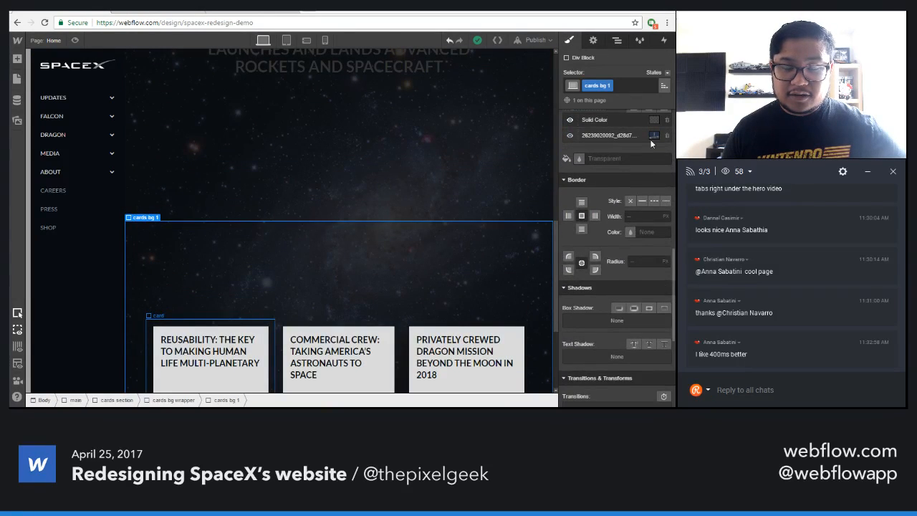
pyautogui.click(653, 120)
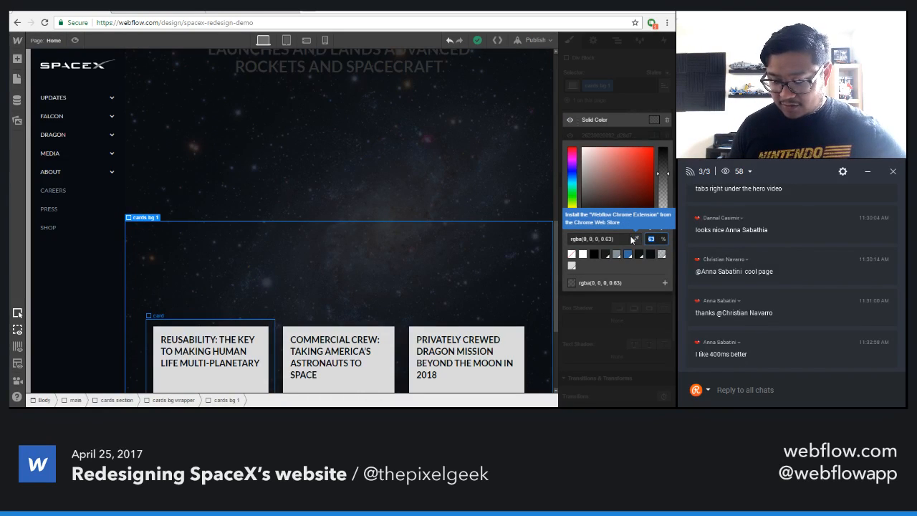
pyautogui.press('Escape')
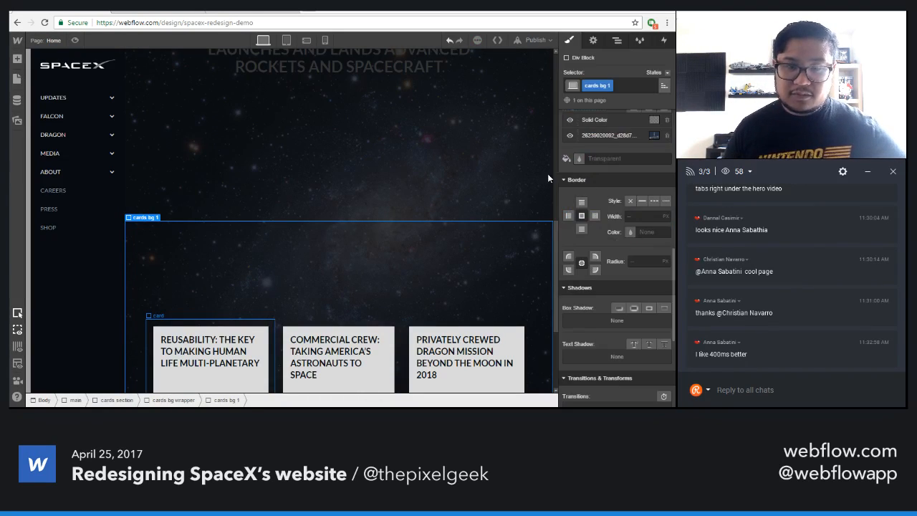
pyautogui.click(73, 41)
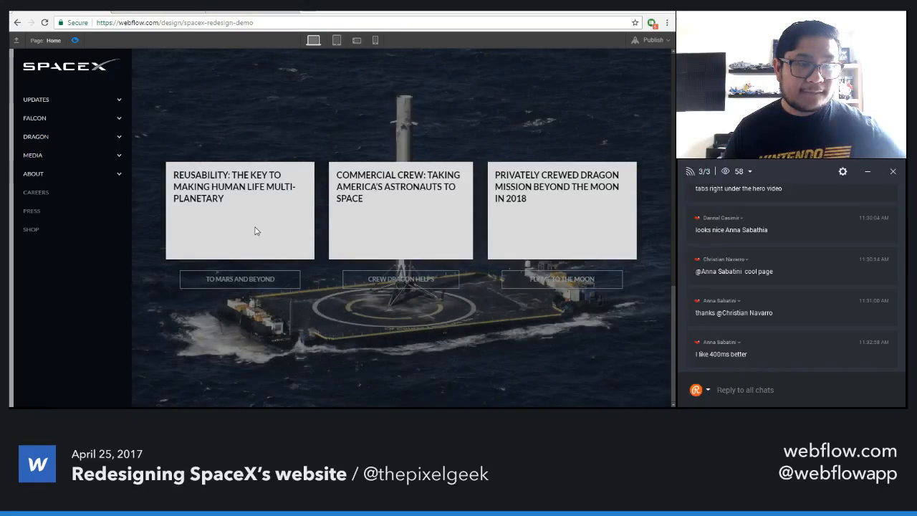
pyautogui.click(74, 40)
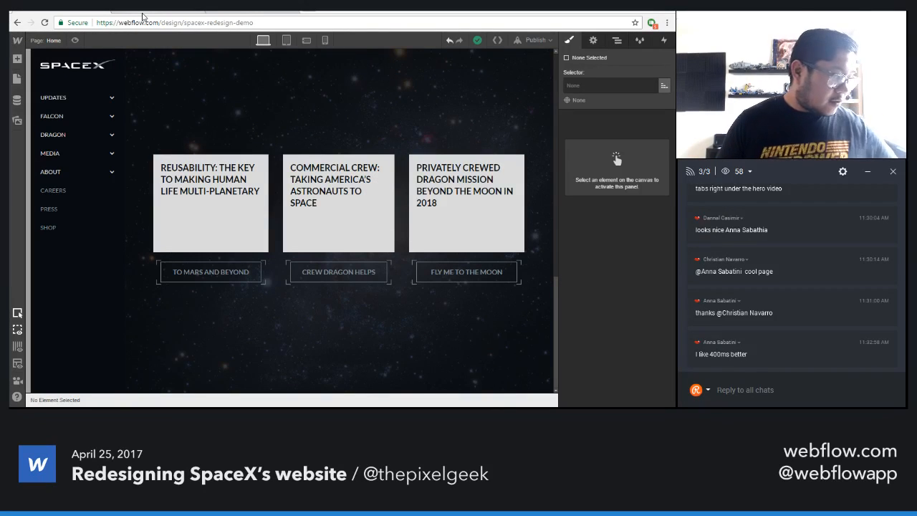
# - Open spacex.com in another browser tab and examine the images used on the three news cards
pyautogui.click(256, 12)
pyautogui.click(165, 11)
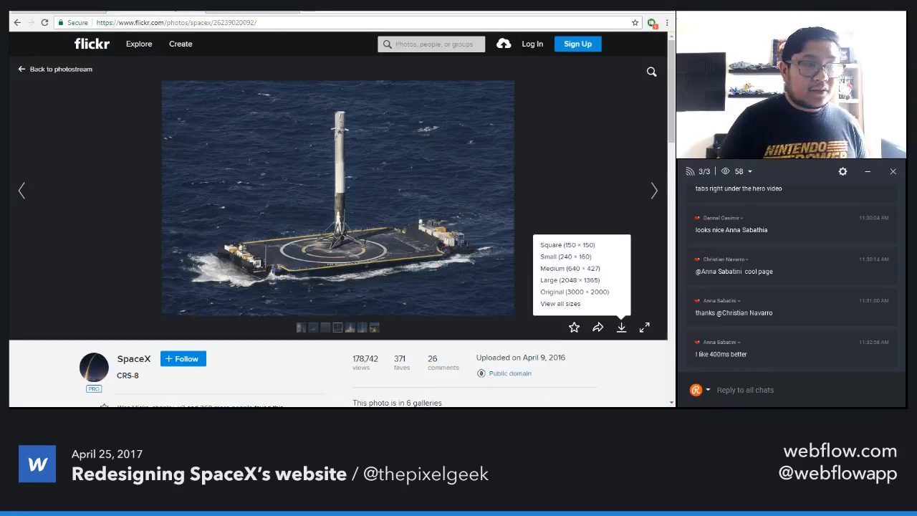
pyautogui.click(247, 13)
pyautogui.click(247, 22)
pyautogui.write('spacex.com')
pyautogui.press('Return')
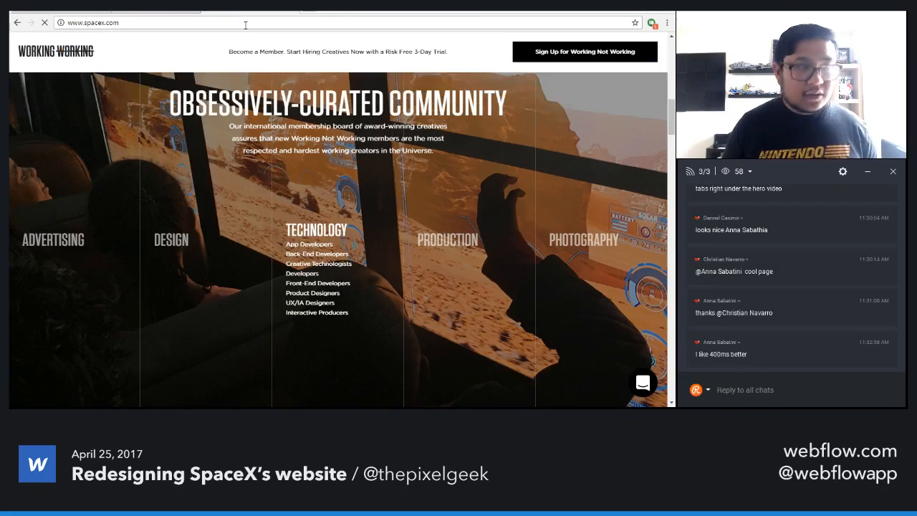
pyautogui.scroll(-10, 323, 179)
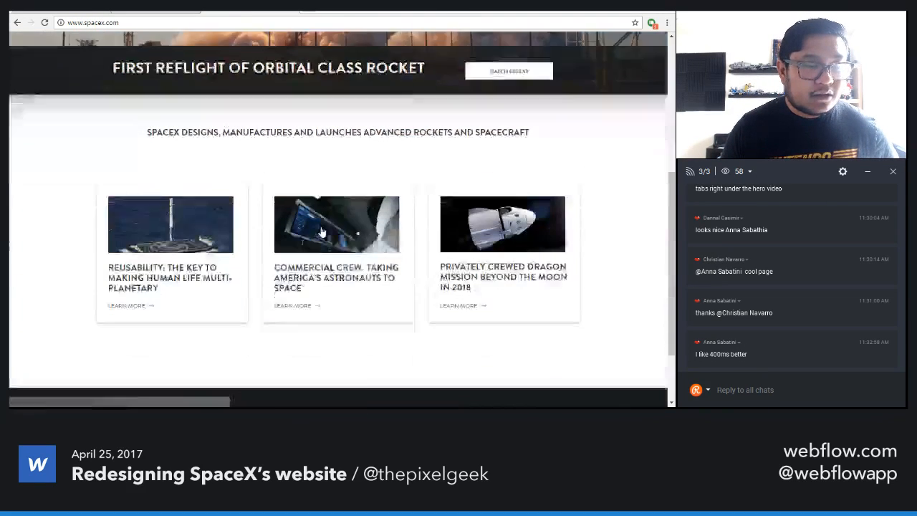
# - Return to Flickr and browse page 4 of the SpaceX photostream for a Crew Dragon photo
pyautogui.click(157, 13)
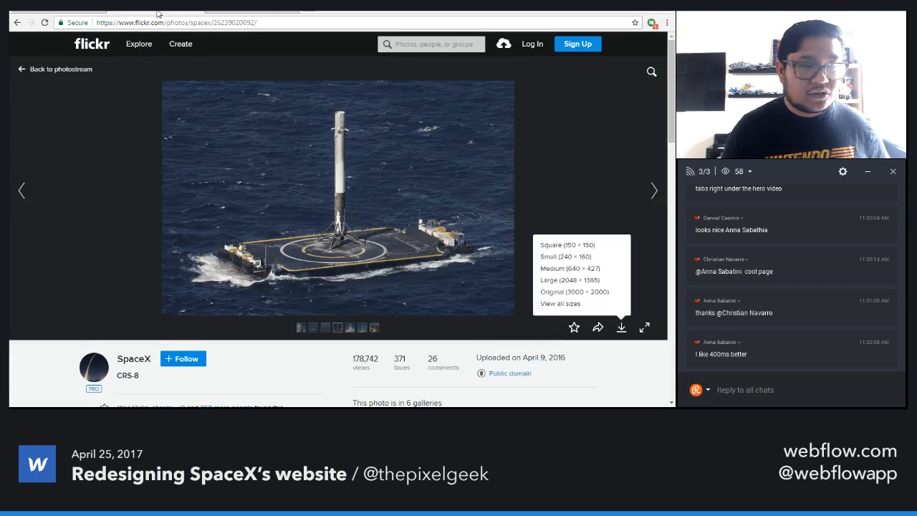
pyautogui.scroll(-4, 277, 242)
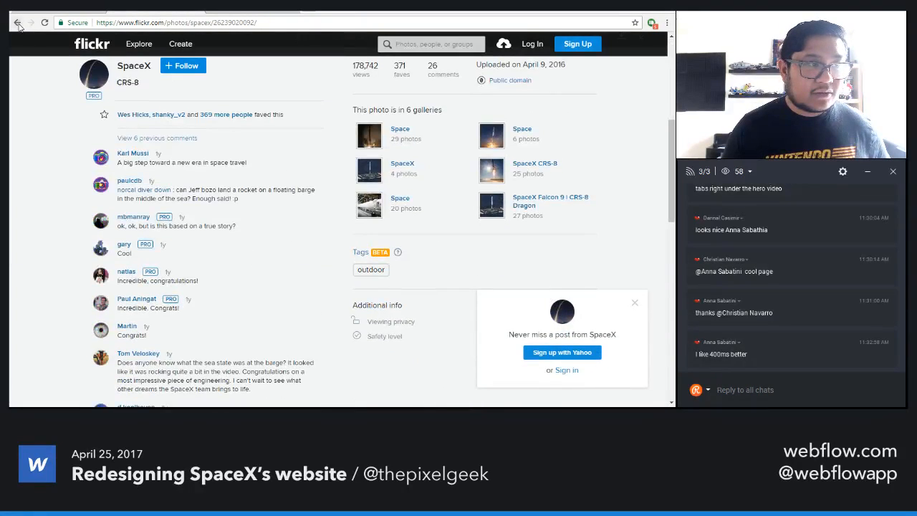
pyautogui.click(17, 22)
pyautogui.scroll(-15, 261, 254)
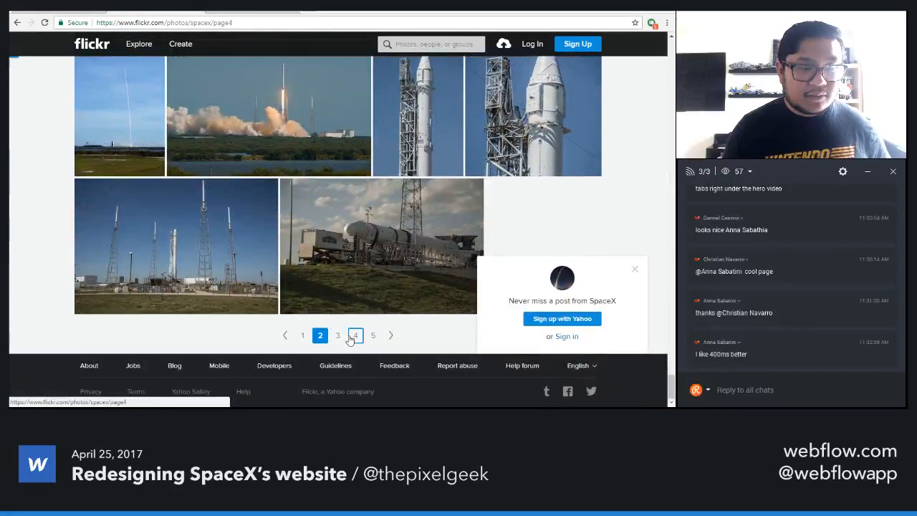
pyautogui.click(355, 336)
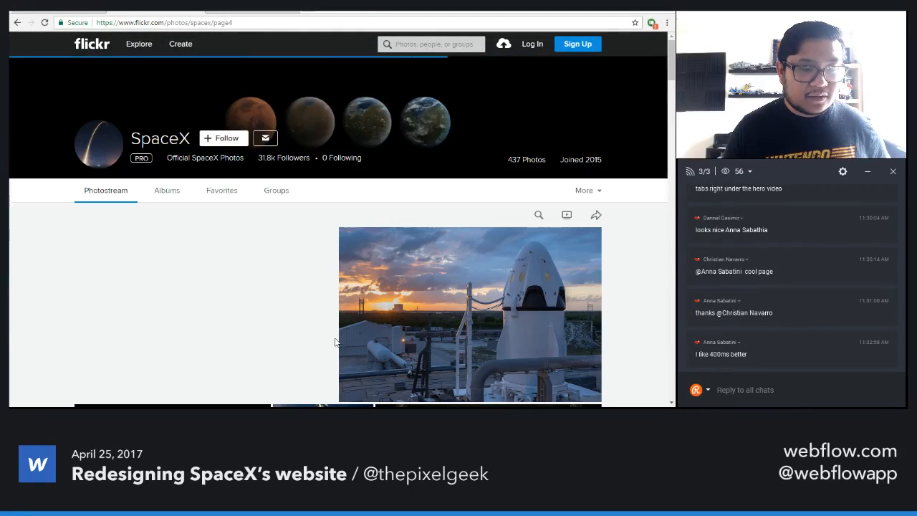
pyautogui.scroll(-8, 326, 340)
pyautogui.scroll(10, 316, 337)
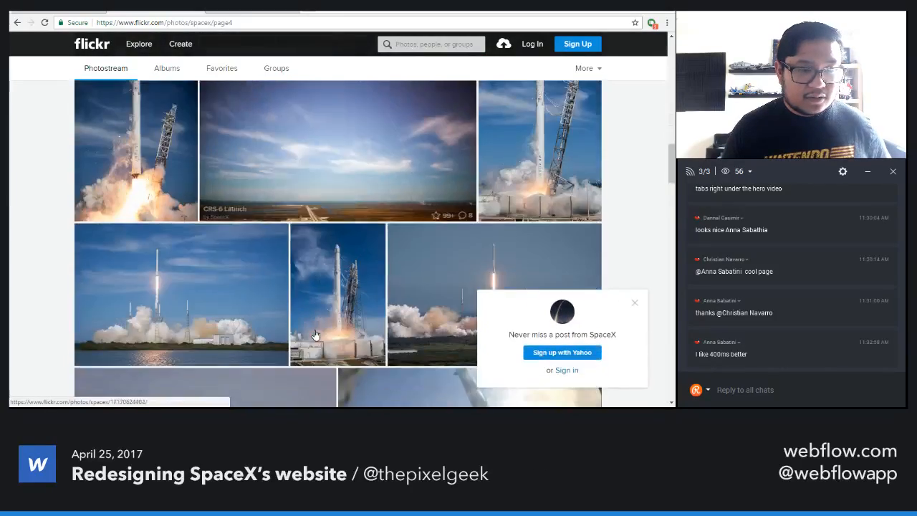
pyautogui.scroll(-2, 315, 335)
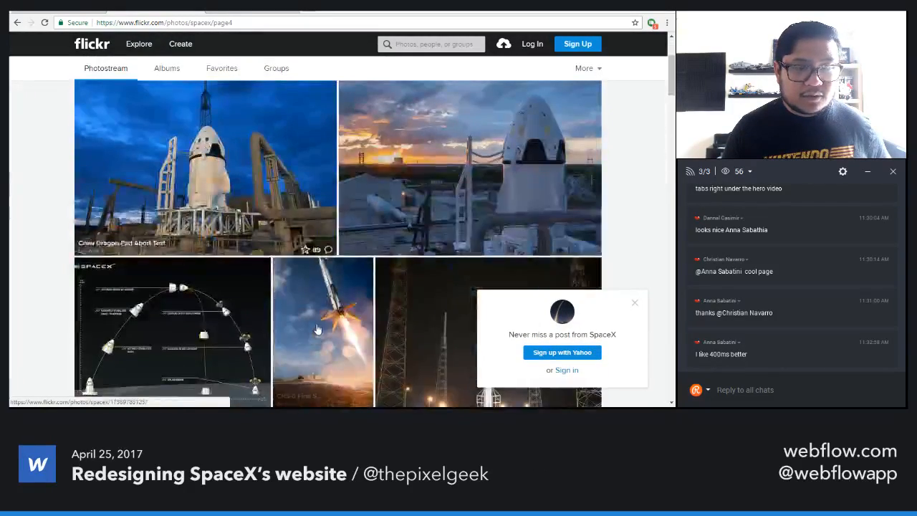
# - Download the Crew Dragon Pad Abort Test sunset photo in the Large (2048 × 1365) size and return to Webflow
pyautogui.click(491, 192)
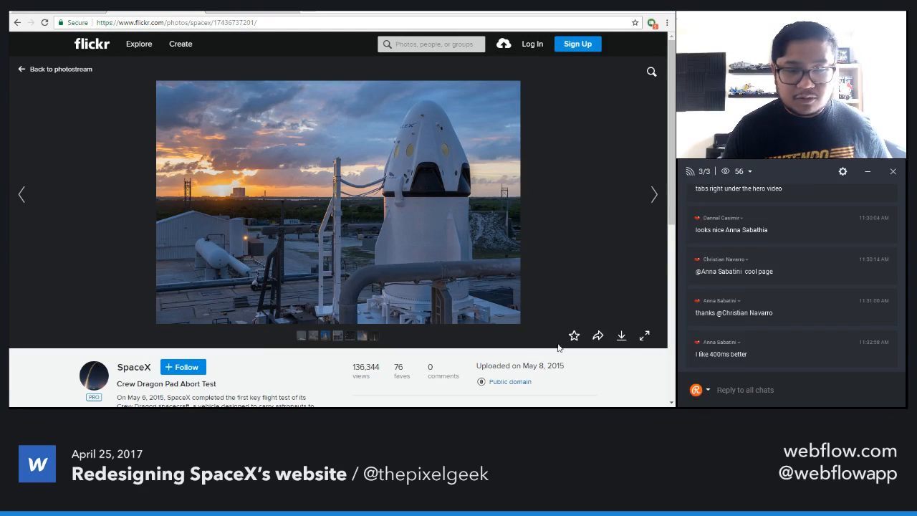
pyautogui.click(622, 337)
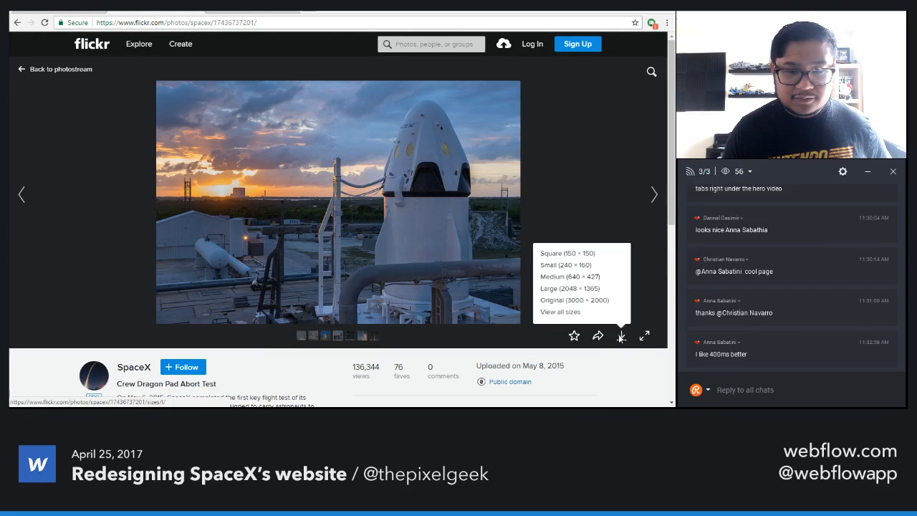
pyautogui.click(598, 290)
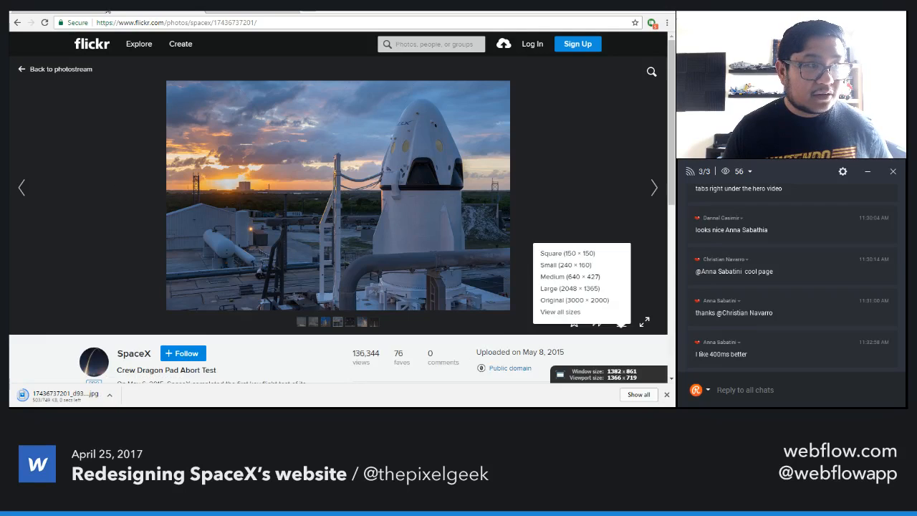
pyautogui.click(107, 11)
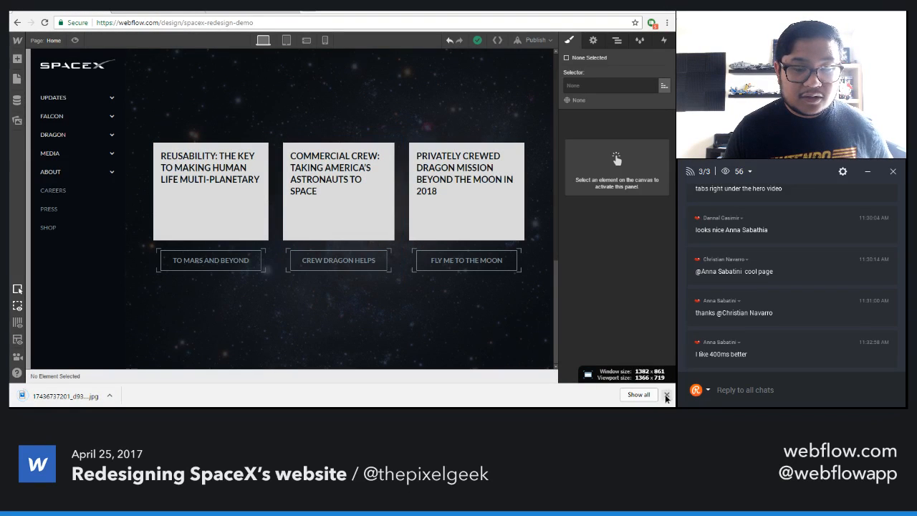
pyautogui.click(665, 395)
# - Add a div block inside cards bg wrapper and give it the class cards bg 2
pyautogui.click(617, 40)
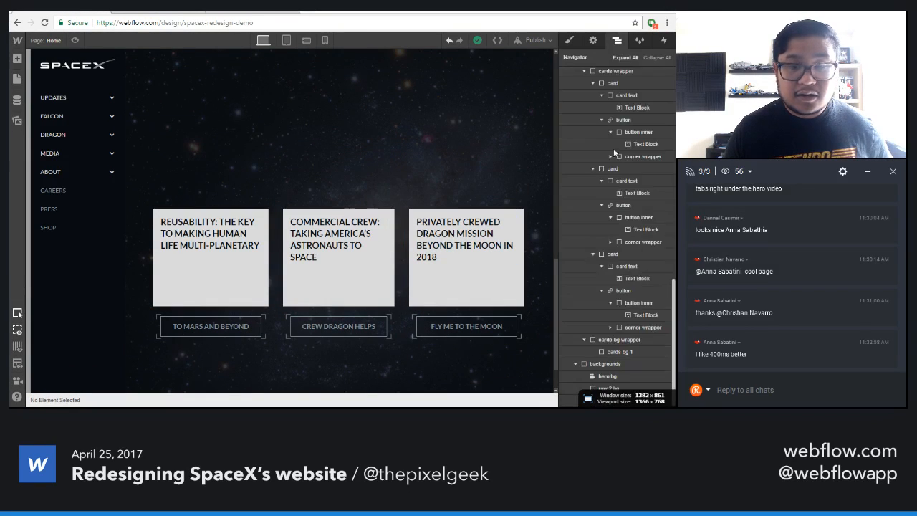
pyautogui.click(633, 341)
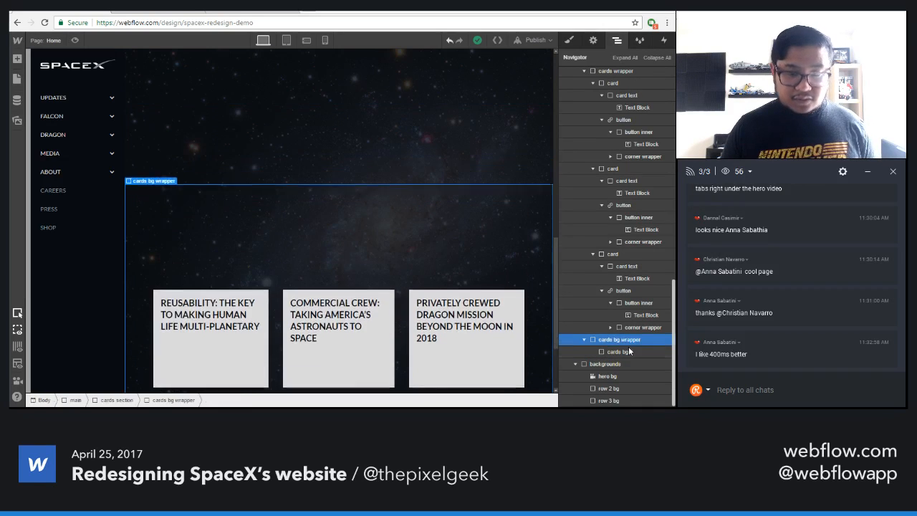
pyautogui.press('a')
pyautogui.click(49, 186)
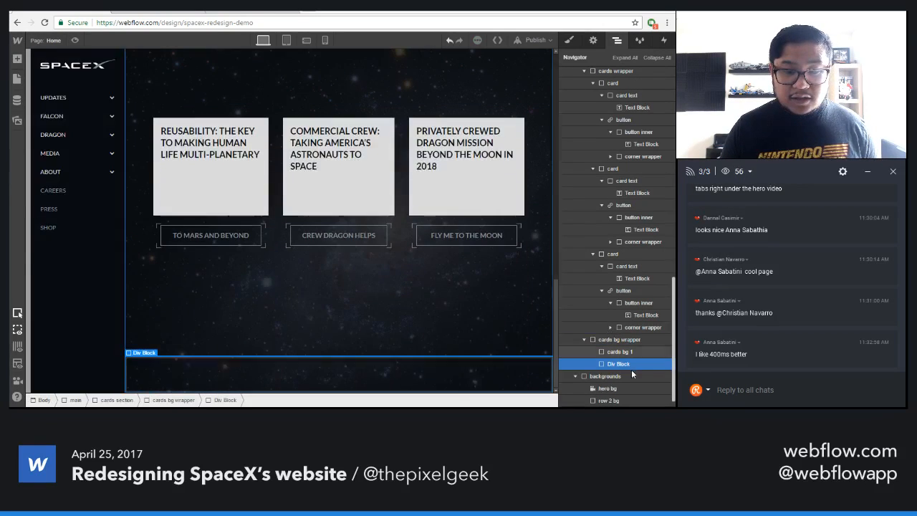
pyautogui.click(569, 40)
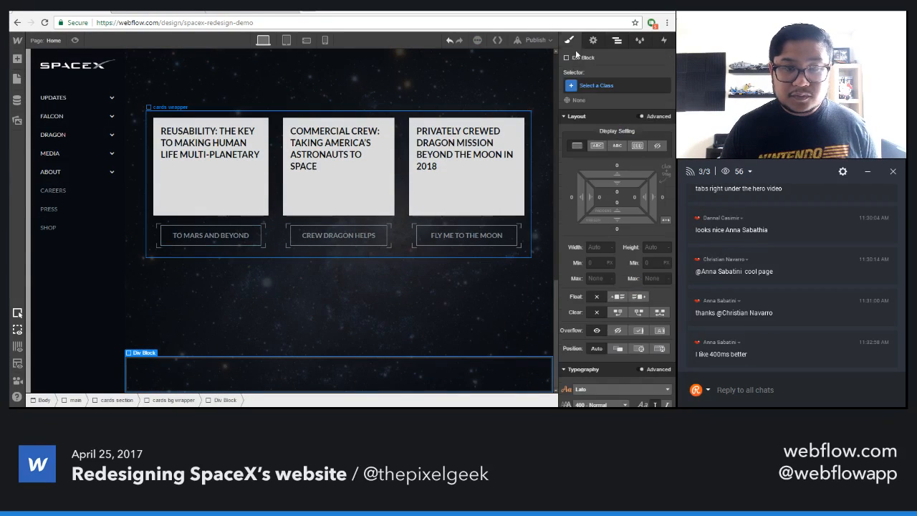
pyautogui.click(601, 86)
pyautogui.write('cards bg 2')
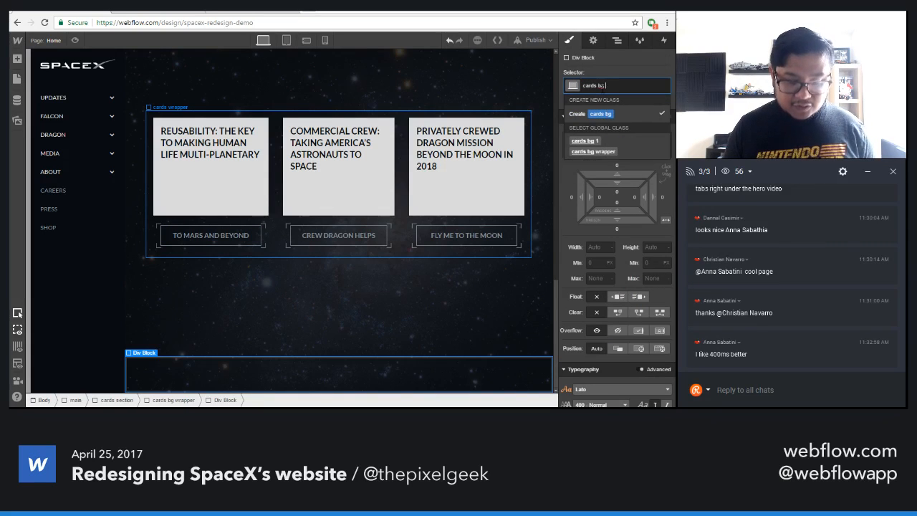
pyautogui.press('Return')
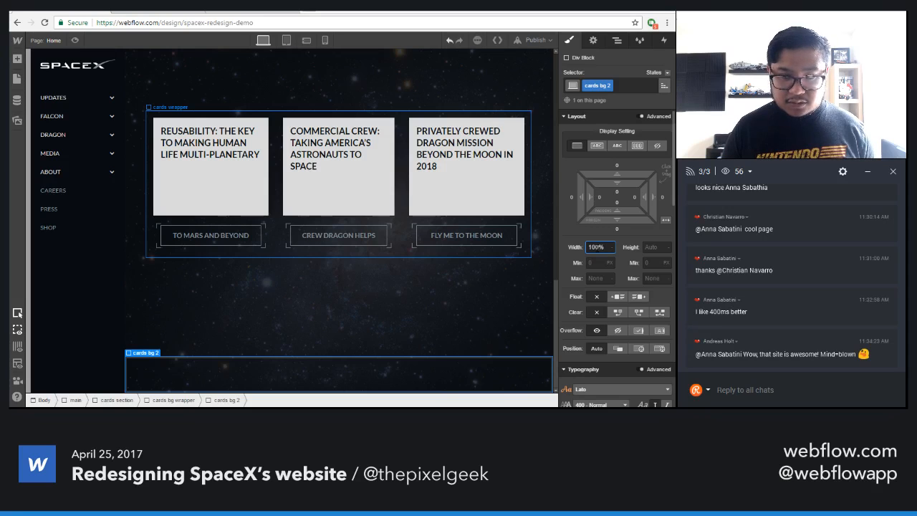
# - Set the width and height of cards bg 2 to 100%
pyautogui.press('Tab')
pyautogui.write('100%')
pyautogui.press('Return')
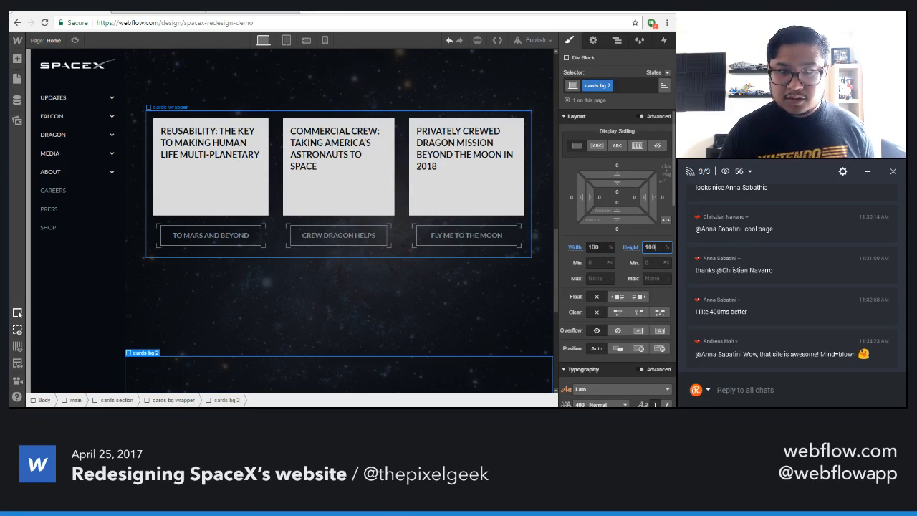
# - Select cards bg 1 and set its position to absolute
pyautogui.scroll(-2, 616, 293)
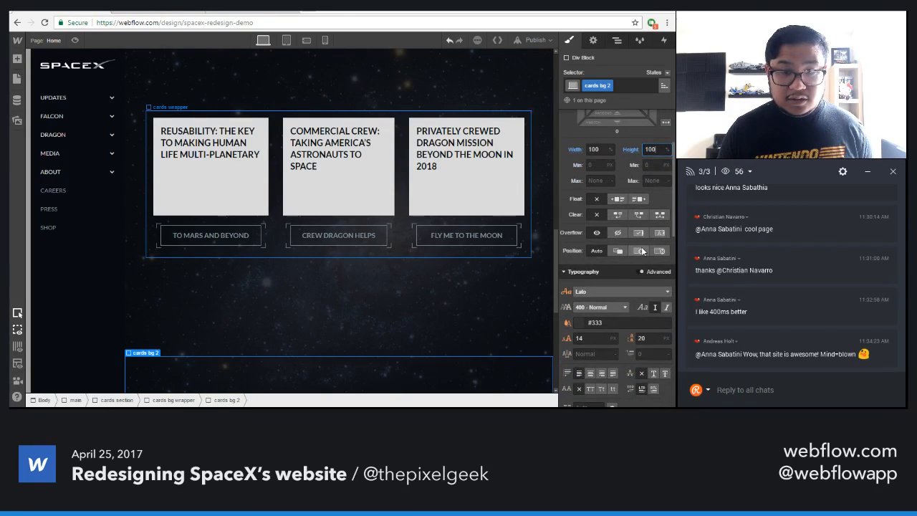
pyautogui.click(459, 298)
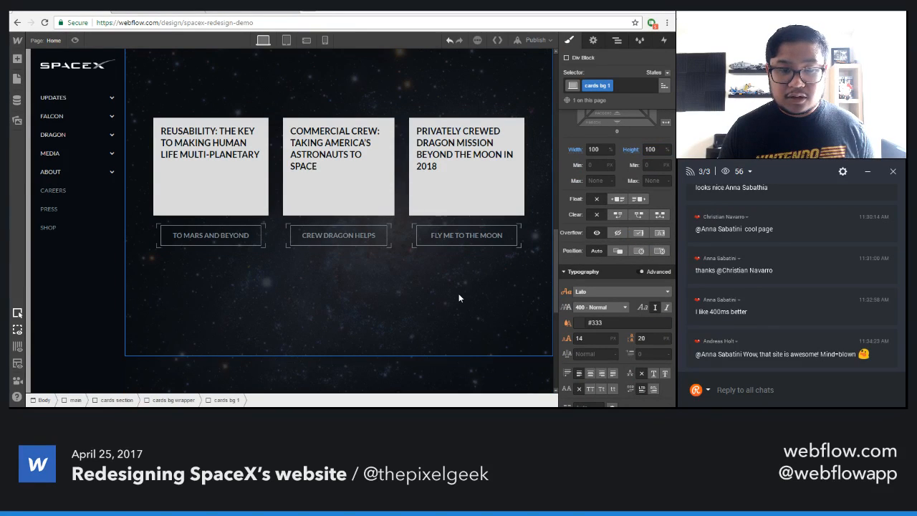
pyautogui.click(637, 250)
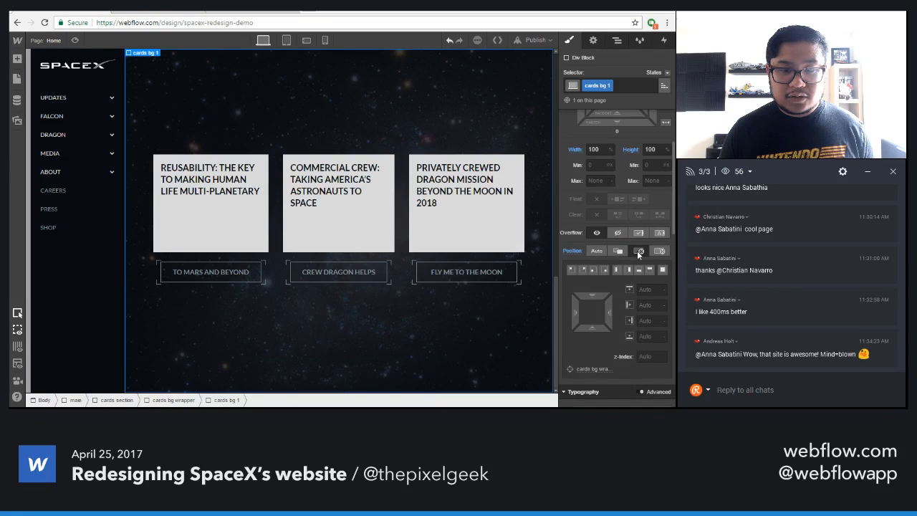
# - Select cards bg 2 and set its position to absolute
pyautogui.click(616, 41)
pyautogui.click(621, 364)
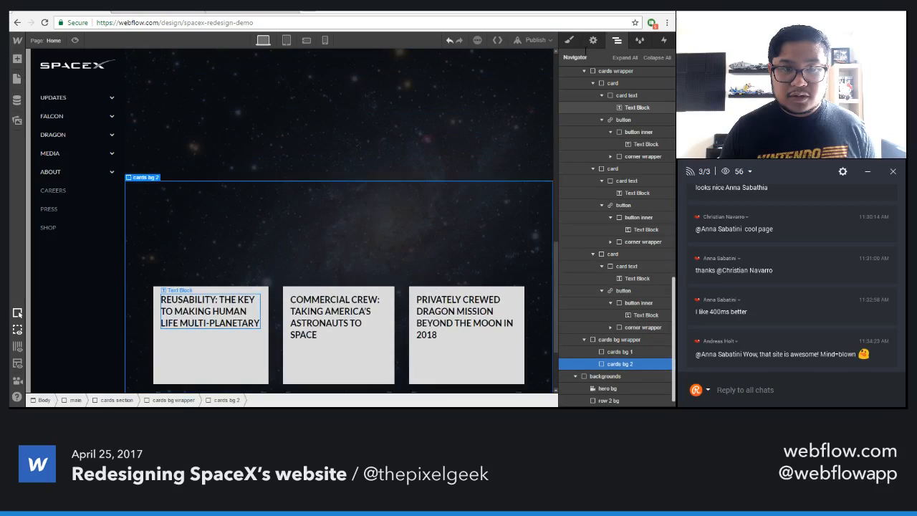
pyautogui.click(569, 41)
pyautogui.click(636, 349)
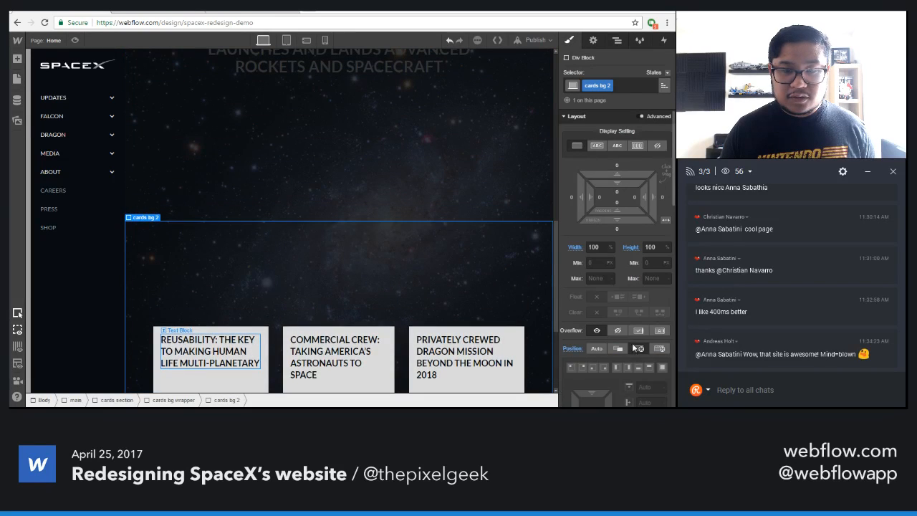
# - Upload the Crew Dragon sunset photo as the cards bg 2 background, centered, without tiling, and sized to cover
pyautogui.scroll(-6, 627, 329)
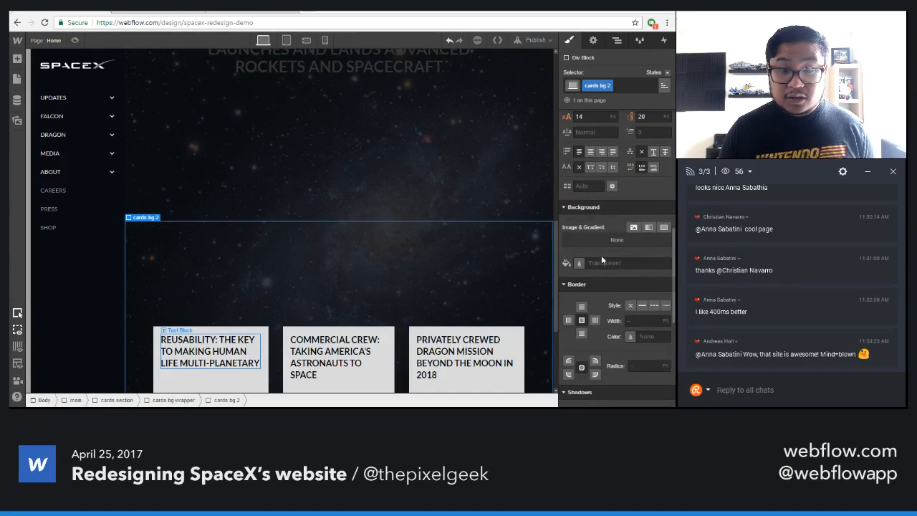
pyautogui.click(635, 227)
pyautogui.click(642, 141)
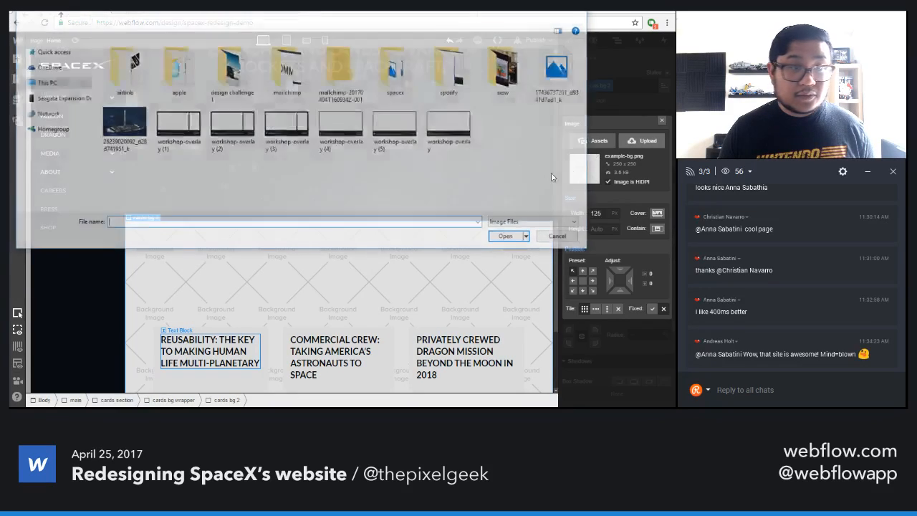
pyautogui.click(136, 143)
pyautogui.click(508, 238)
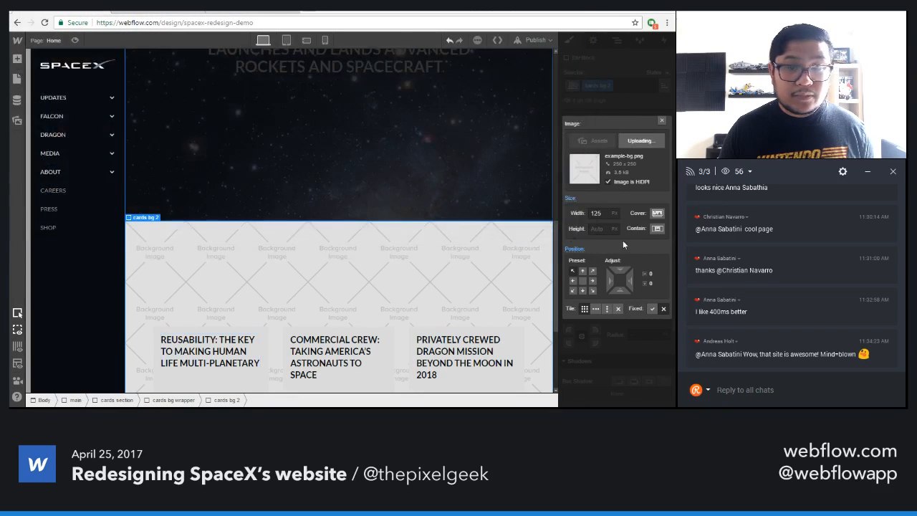
pyautogui.click(583, 281)
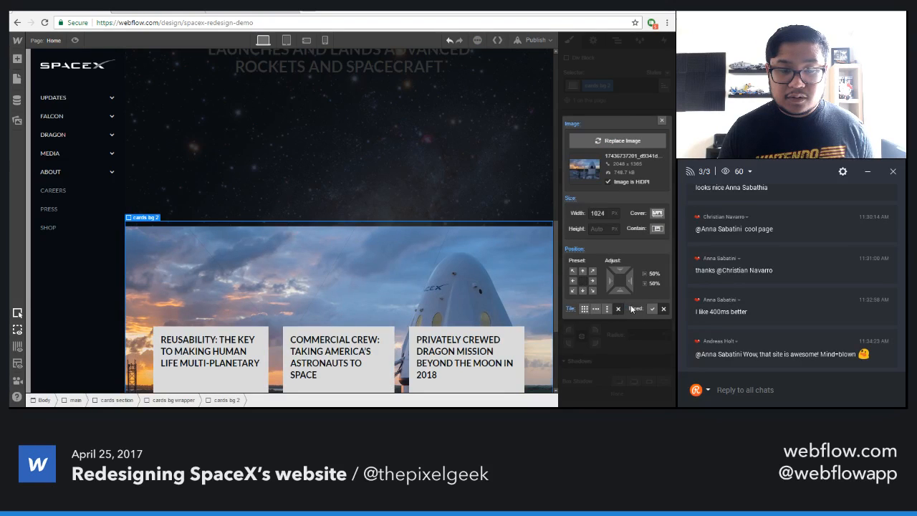
pyautogui.click(657, 213)
pyautogui.click(663, 123)
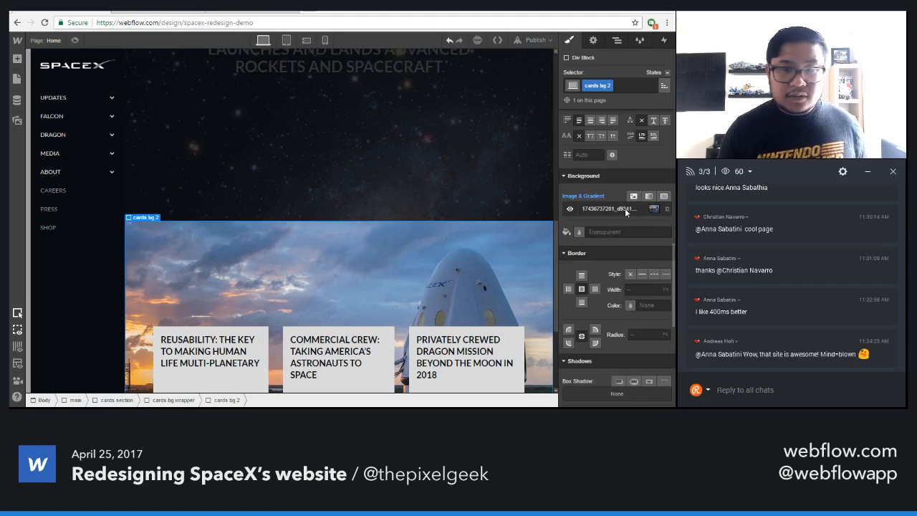
# - Add a translucent black solid color overlay above the cards bg 2 photo and lower its default opacity
pyautogui.click(664, 195)
pyautogui.moveTo(651, 239); pyautogui.dragTo(647, 240)
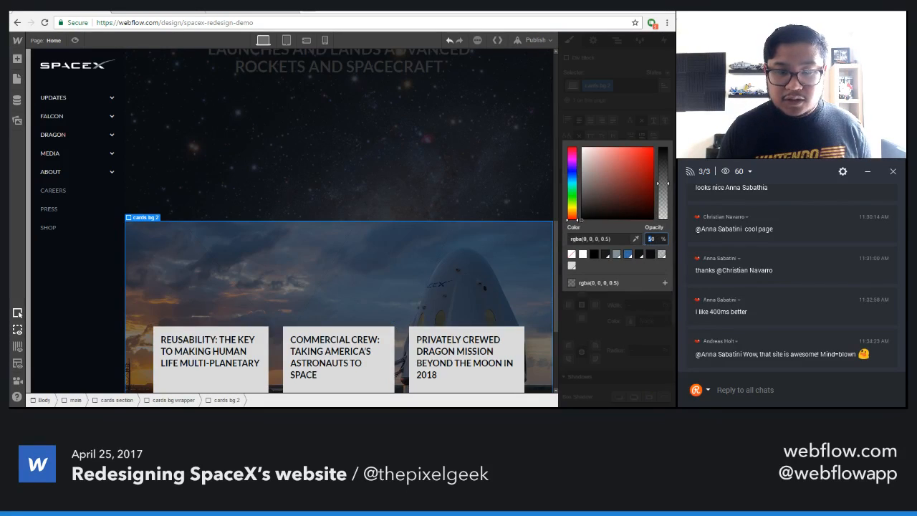
pyautogui.write('4')
pyautogui.press('Return')
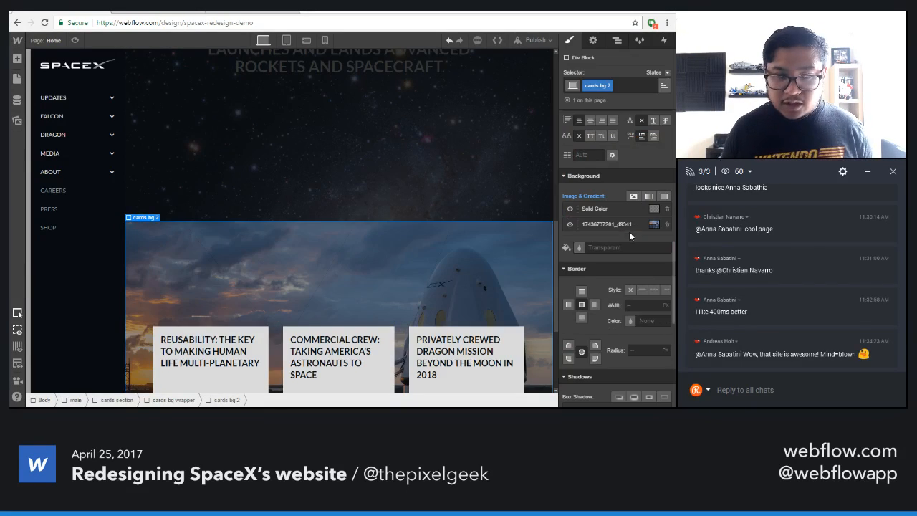
# - Set the opacity of cards bg 2 to 0%
pyautogui.scroll(-3, 411, 263)
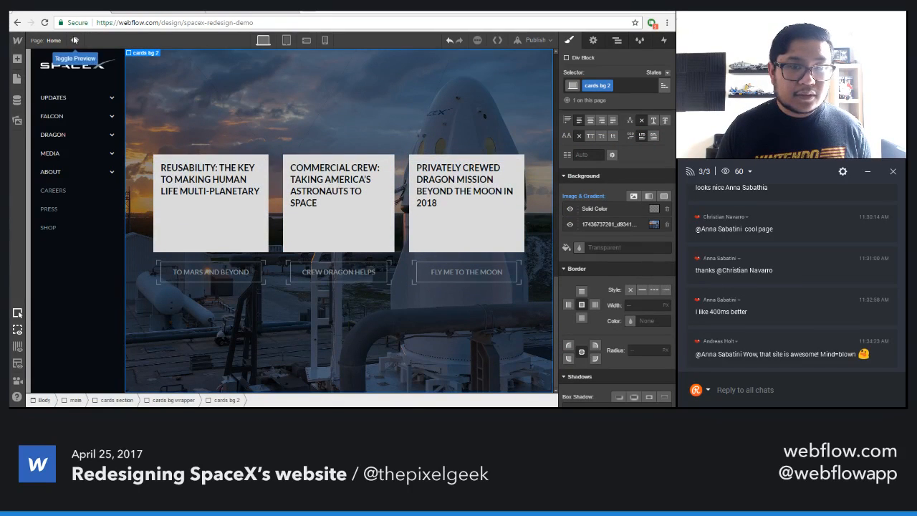
pyautogui.scroll(-5, 630, 325)
pyautogui.scroll(-2, 640, 342)
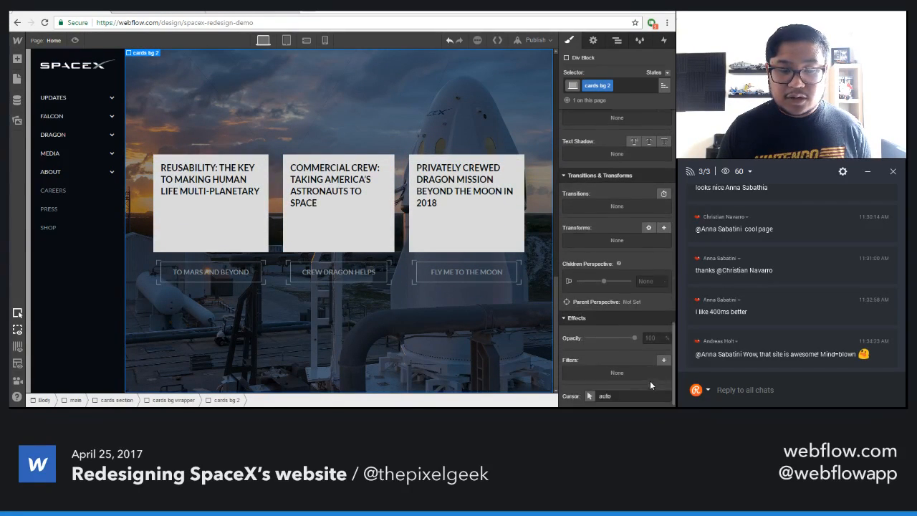
pyautogui.write('0')
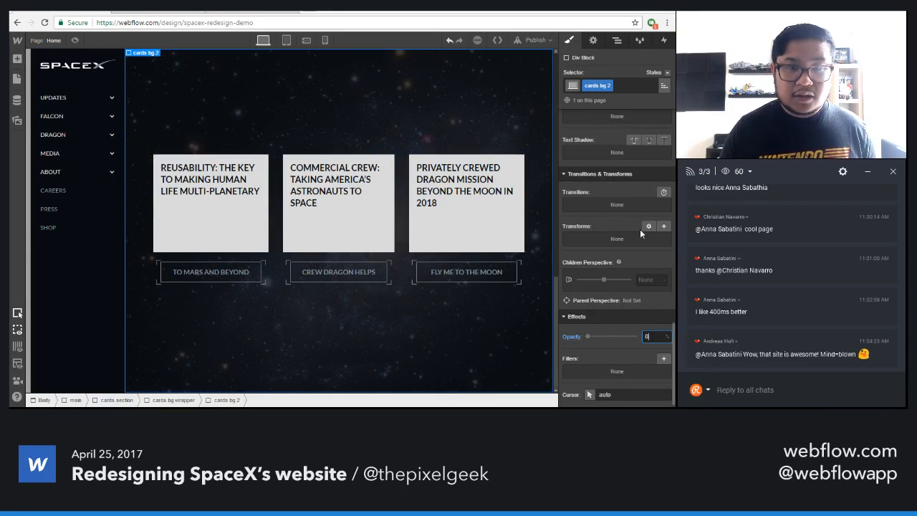
# - Select the middle Commercial Crew card and duplicate the card bg 1 interaction
pyautogui.click(616, 41)
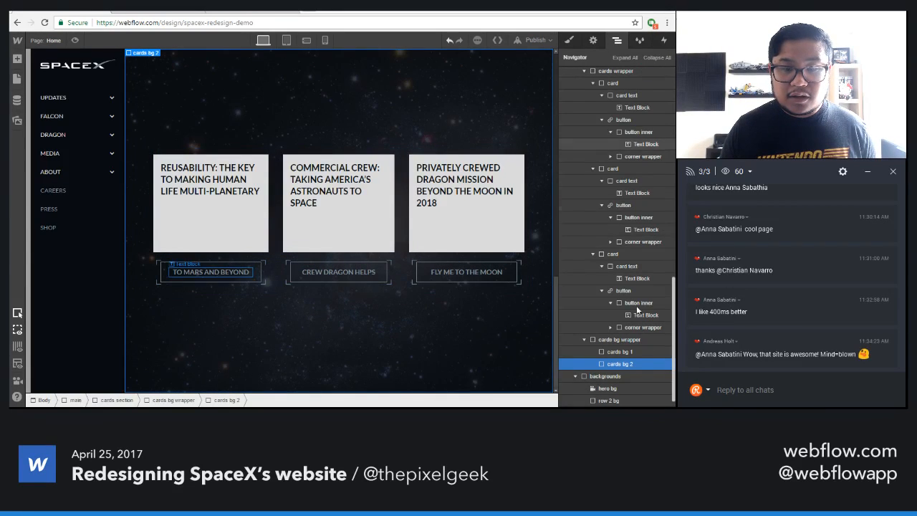
pyautogui.click(395, 281)
pyautogui.click(663, 40)
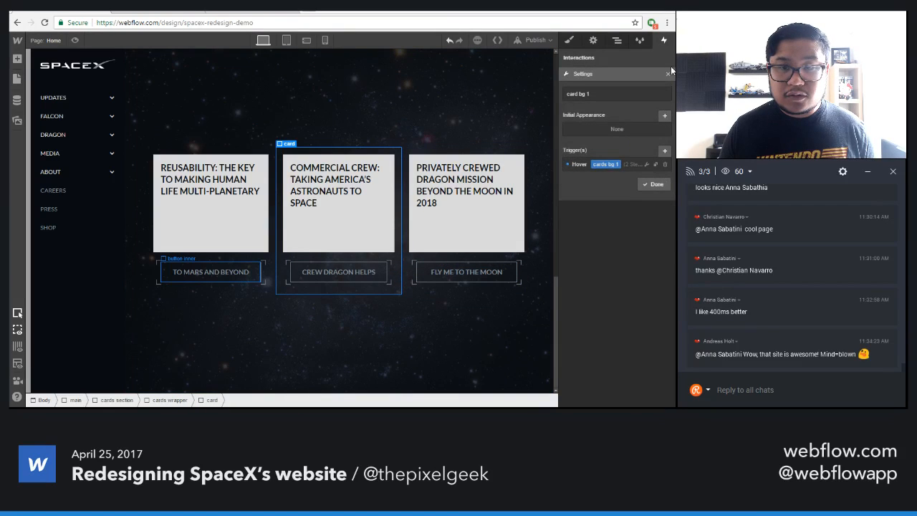
pyautogui.click(668, 73)
pyautogui.click(660, 217)
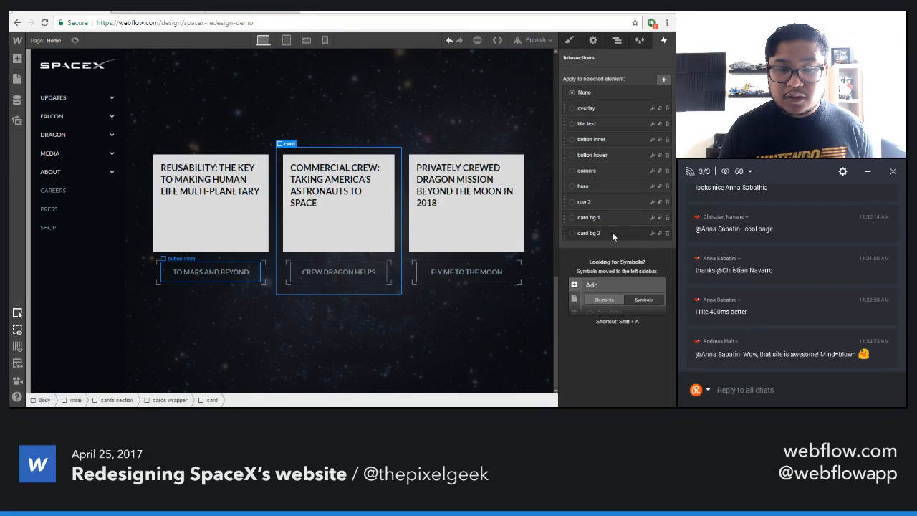
# - Make the card bg 2 interaction's hover trigger affect cards bg 2 instead of cards bg 1, and apply it to the middle card
pyautogui.click(652, 233)
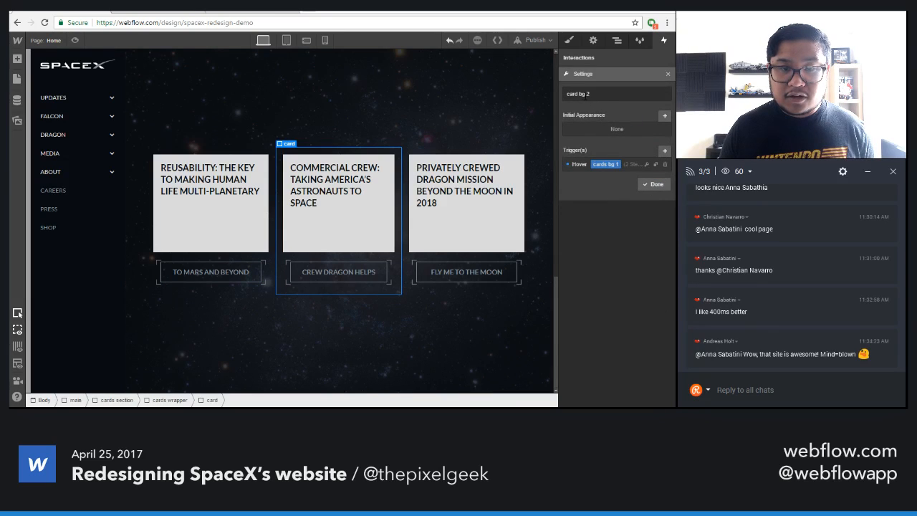
pyautogui.click(646, 165)
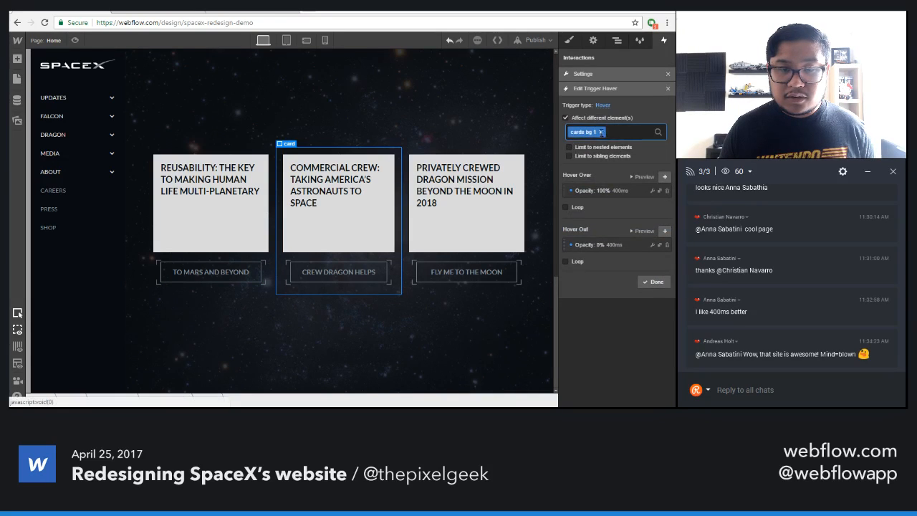
pyautogui.click(601, 132)
pyautogui.write('CARDS')
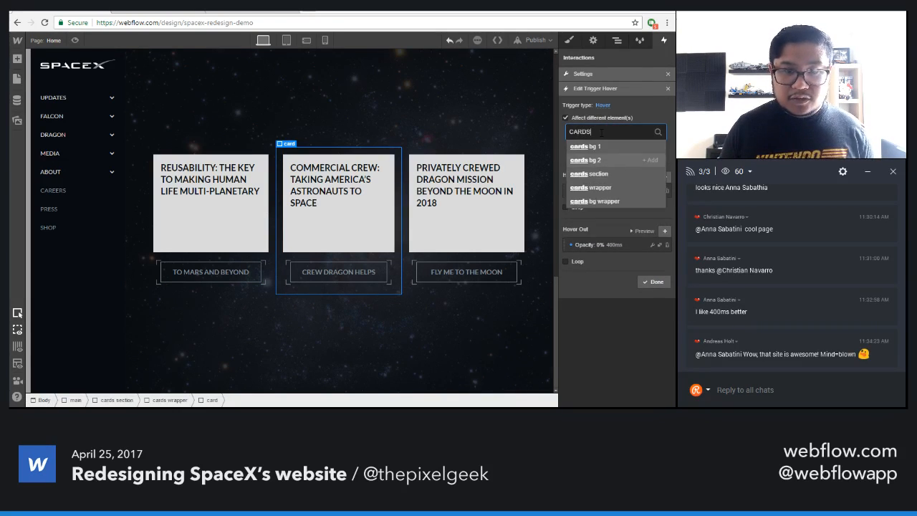
pyautogui.click(587, 160)
pyautogui.click(652, 281)
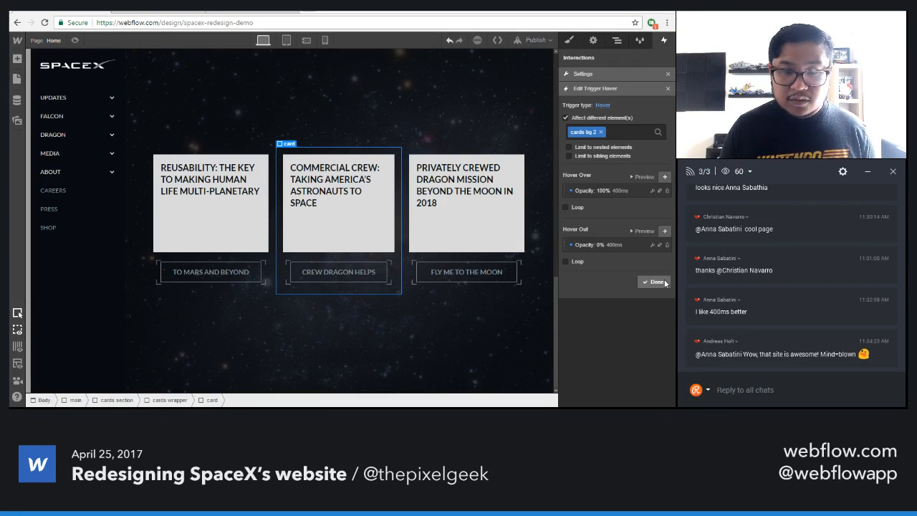
pyautogui.click(653, 192)
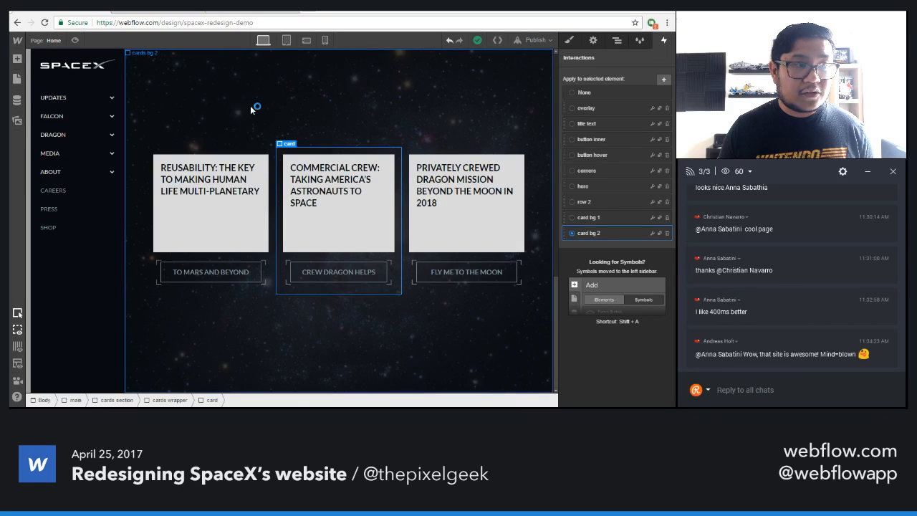
# - Preview the page to check the card hover backgrounds, and return to editing
pyautogui.click(76, 40)
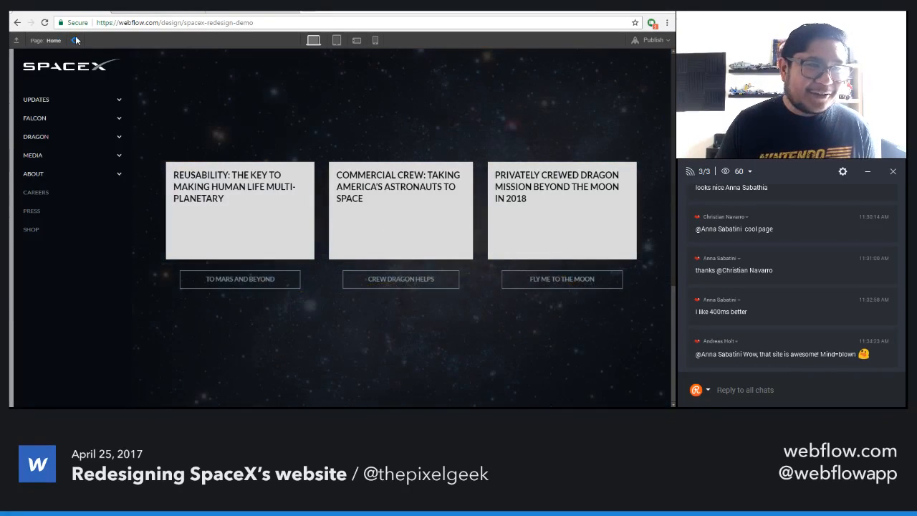
pyautogui.click(75, 40)
# - Go back to SpaceX's Flickr photostream and open the wide CRS-6 Launch photo with the rocket trail across the sky
pyautogui.click(240, 10)
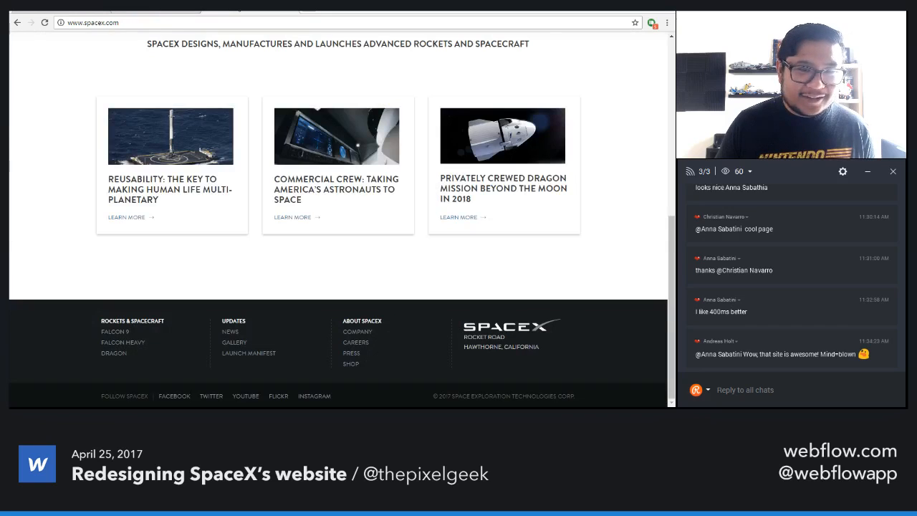
pyautogui.click(142, 12)
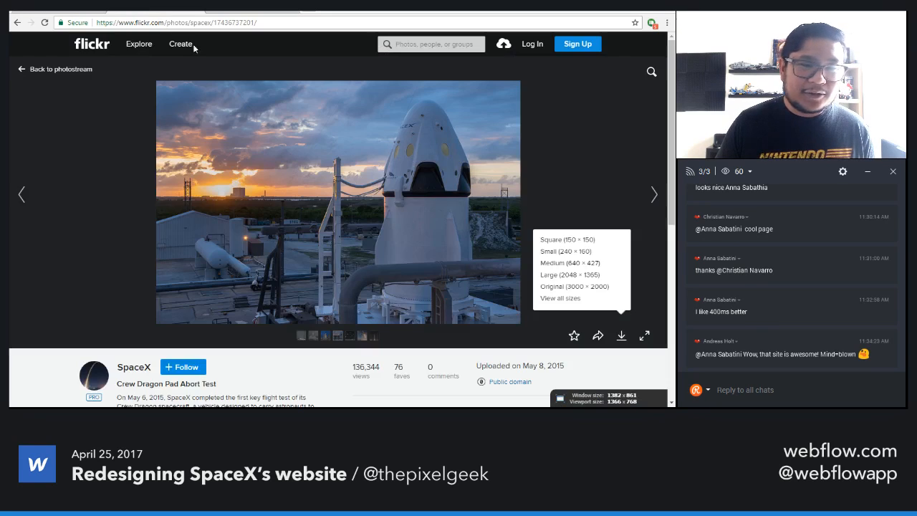
pyautogui.click(15, 23)
pyautogui.scroll(-3, 290, 249)
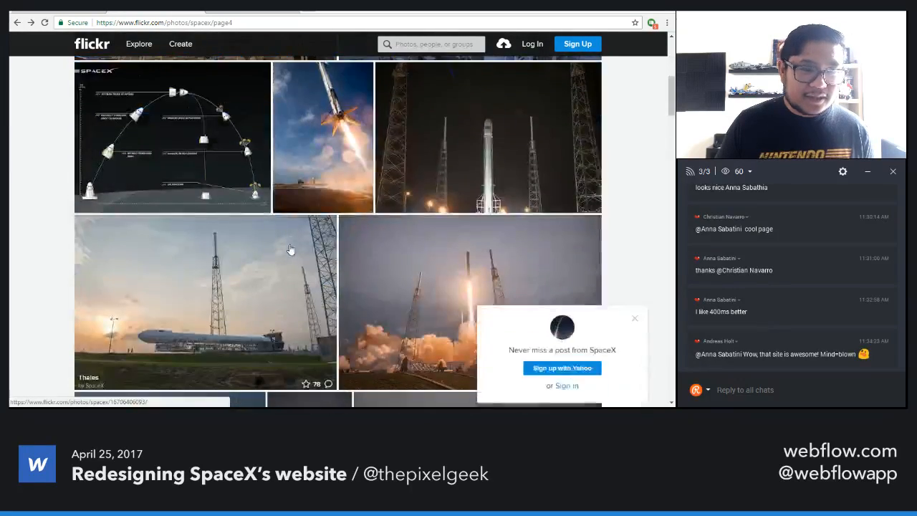
pyautogui.scroll(-10, 290, 249)
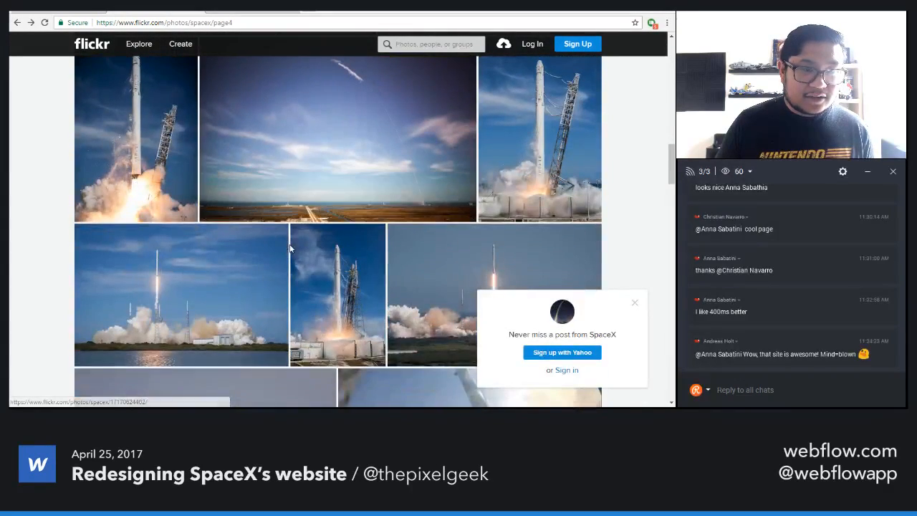
pyautogui.scroll(1, 364, 175)
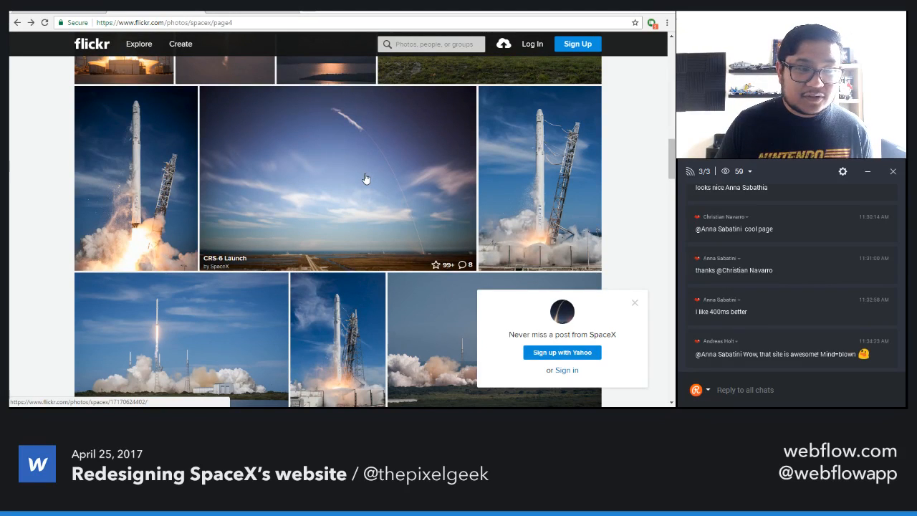
pyautogui.click(365, 178)
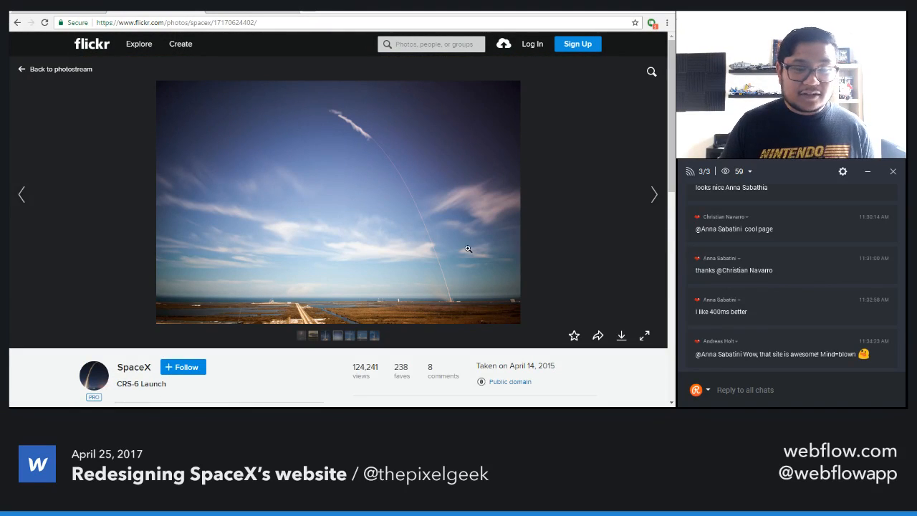
# - Download the CRS-6 Launch photo in the Large (2048 × 1365) size and return to Webflow
pyautogui.click(623, 340)
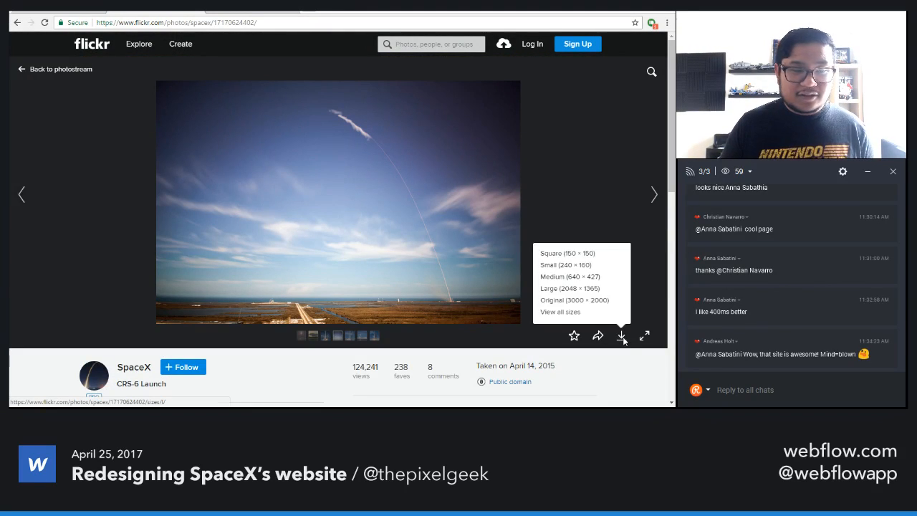
pyautogui.click(589, 290)
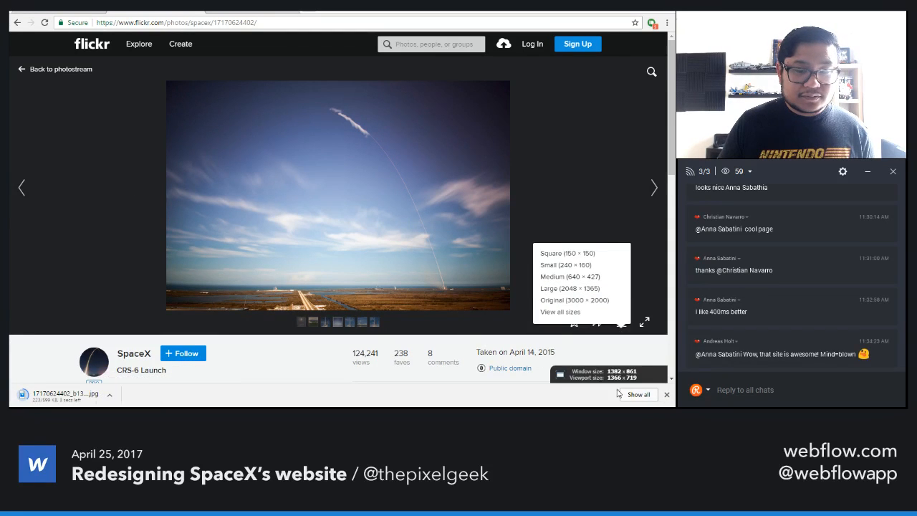
pyautogui.click(666, 394)
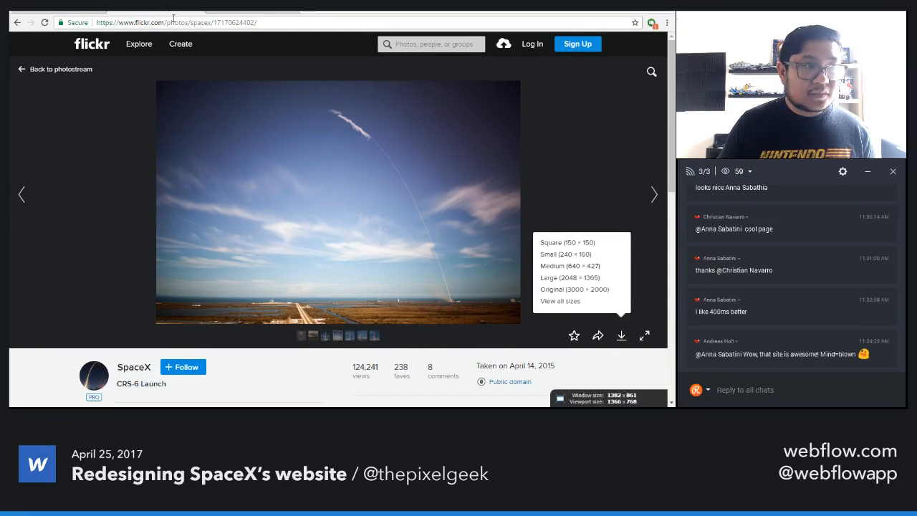
pyautogui.click(84, 13)
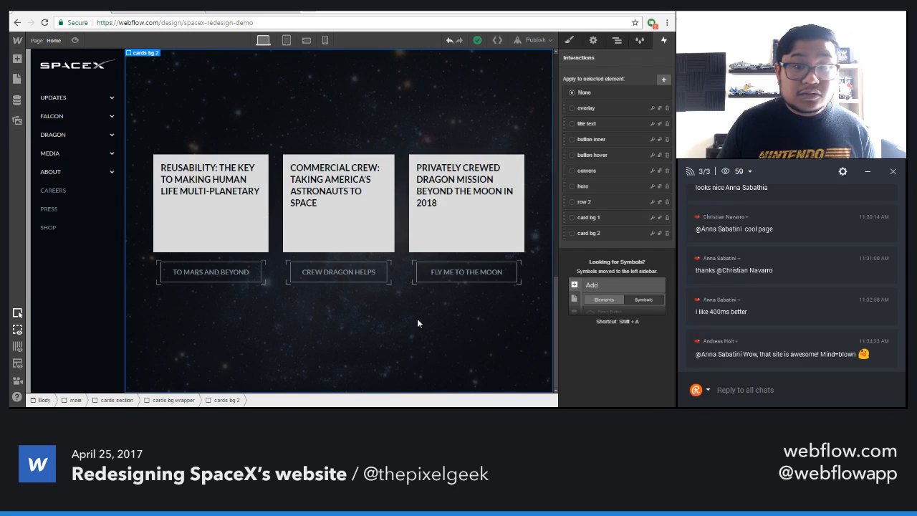
# - Add a div block at the end of cards bg wrapper, after cards bg 2, and give it the class cards bg 3
pyautogui.click(616, 40)
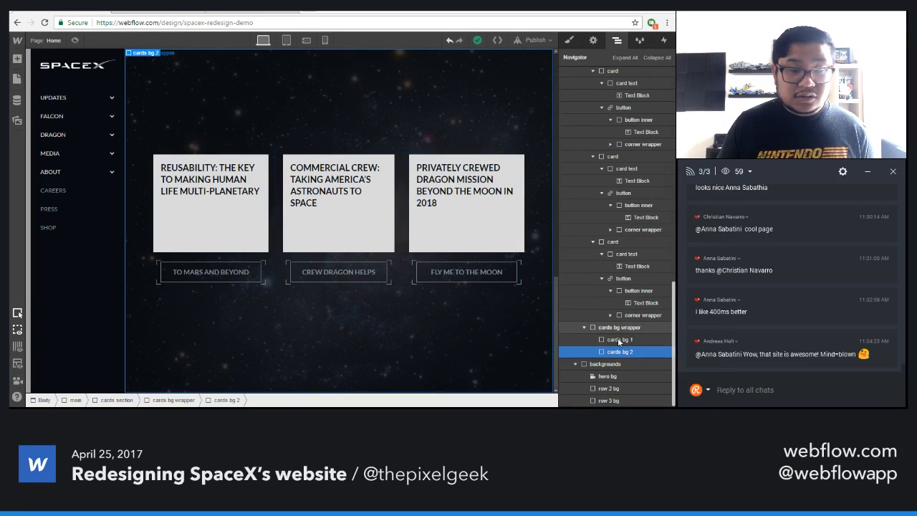
pyautogui.hotkey('shift', 'a')
pyautogui.moveTo(49, 185); pyautogui.dragTo(614, 365)
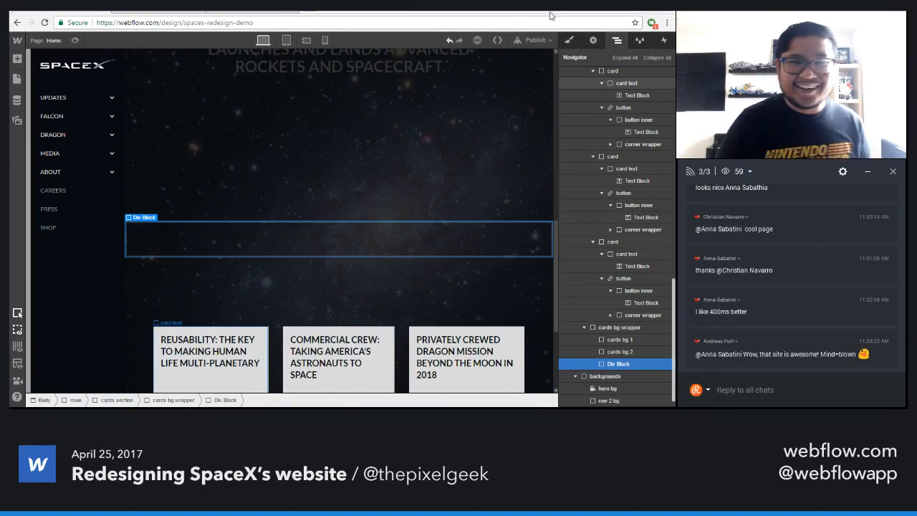
pyautogui.click(569, 41)
pyautogui.click(606, 85)
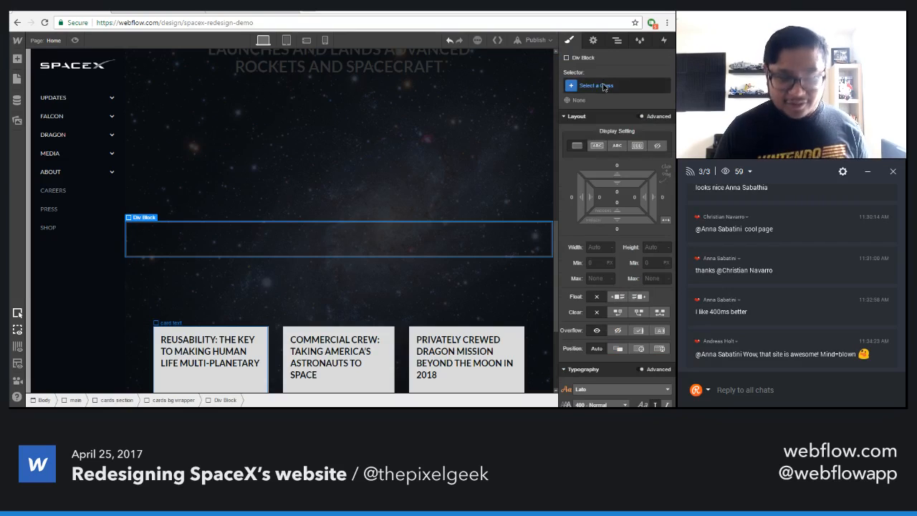
pyautogui.write('card')
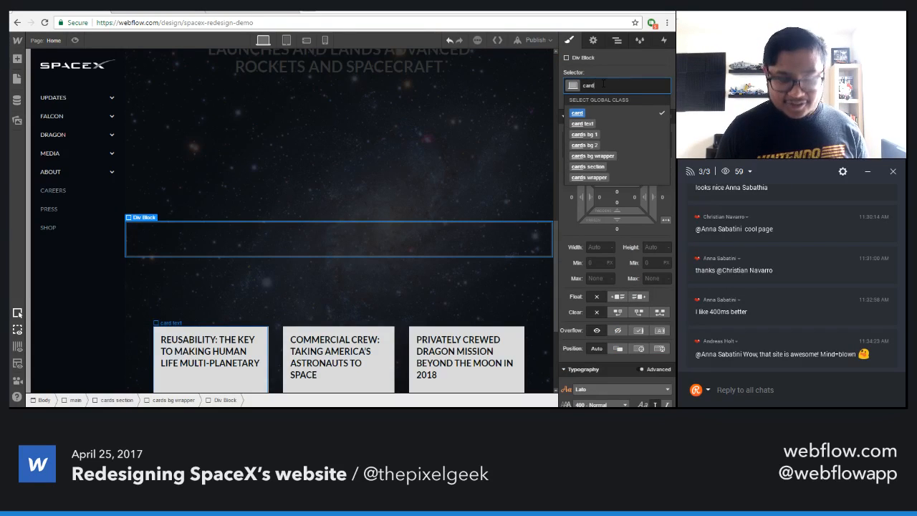
pyautogui.write('s bg 3')
pyautogui.press('Return')
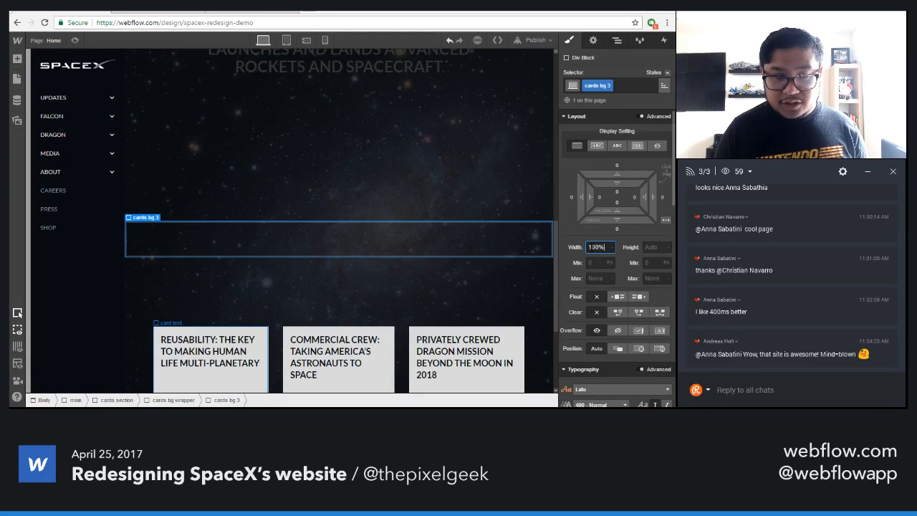
# - Set the cards bg 3 div to 100% width and 100% height with absolute positioning inside cards bg wrapper
pyautogui.press('Tab')
pyautogui.write('100%')
pyautogui.press('Return')
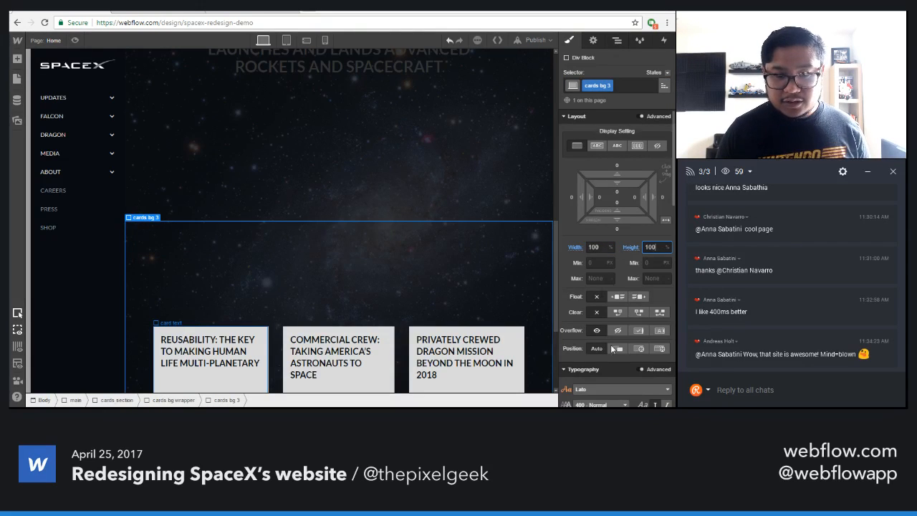
pyautogui.scroll(-3, 624, 326)
pyautogui.scroll(-5, 625, 326)
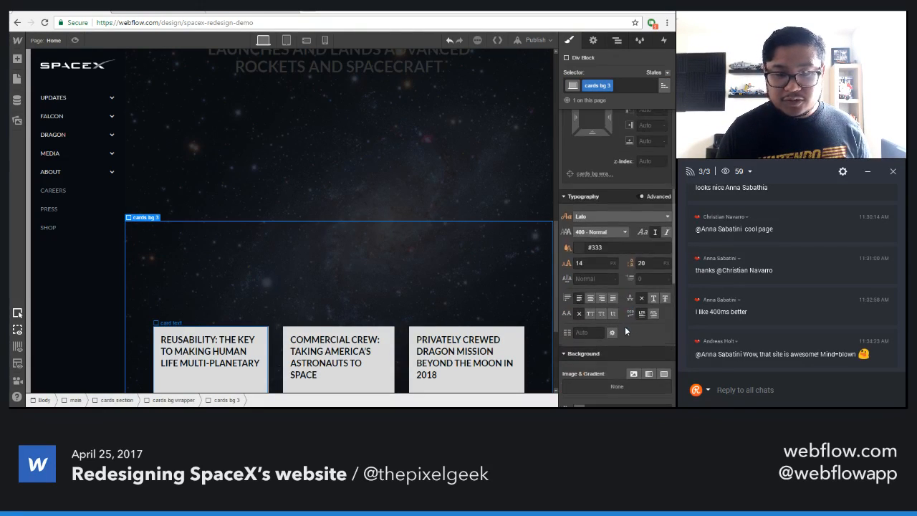
# - Add a semi-transparent black solid color overlay to the background of cards bg 3
pyautogui.click(664, 228)
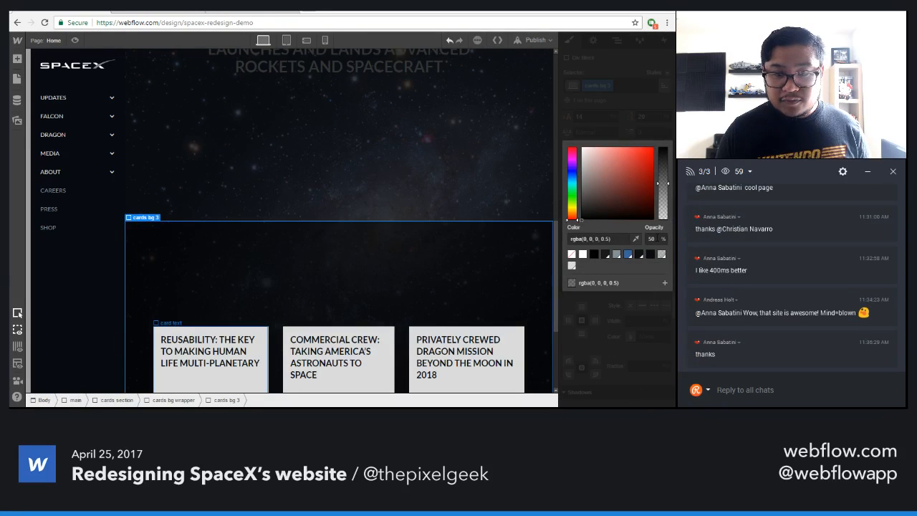
pyautogui.moveTo(656, 239); pyautogui.dragTo(628, 238)
pyautogui.write('4')
pyautogui.press('Return')
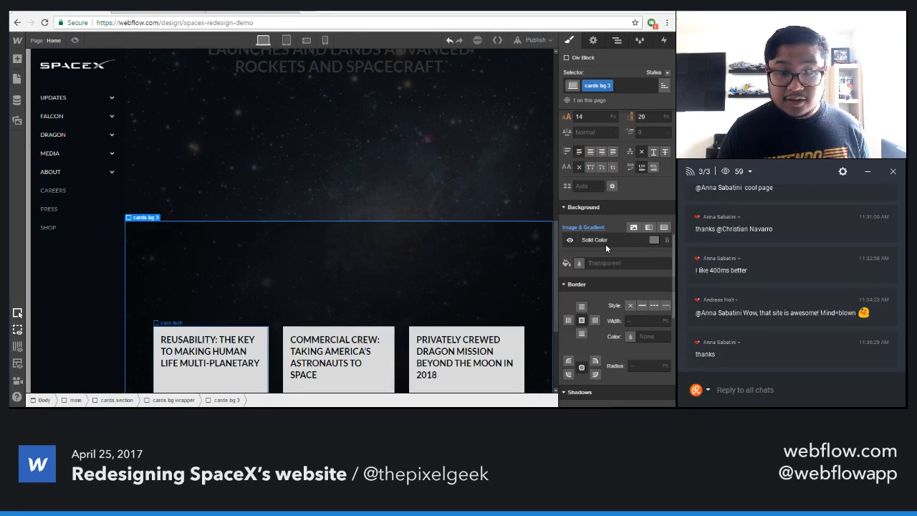
pyautogui.click(606, 247)
pyautogui.click(659, 135)
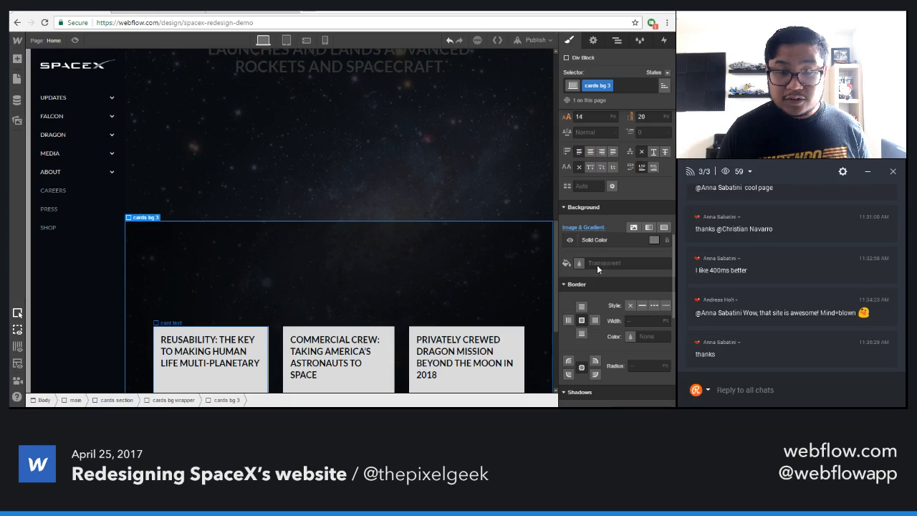
pyautogui.click(635, 229)
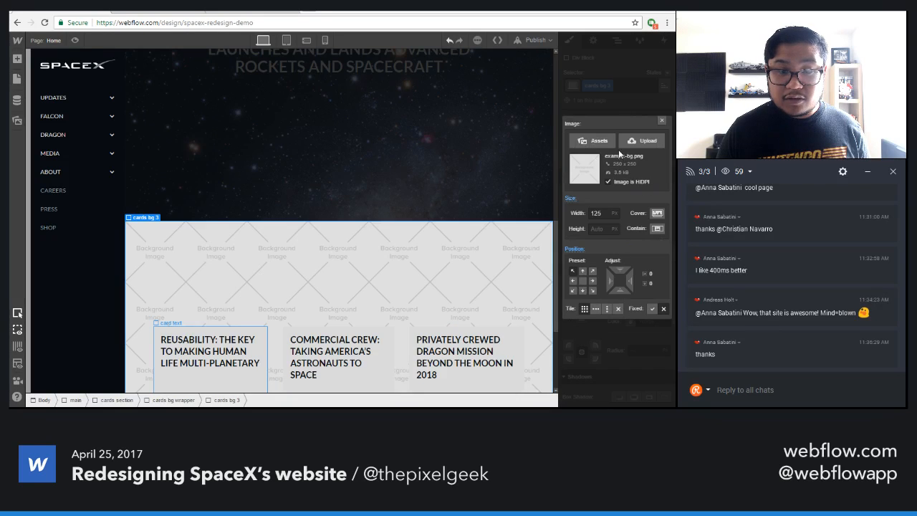
pyautogui.click(642, 141)
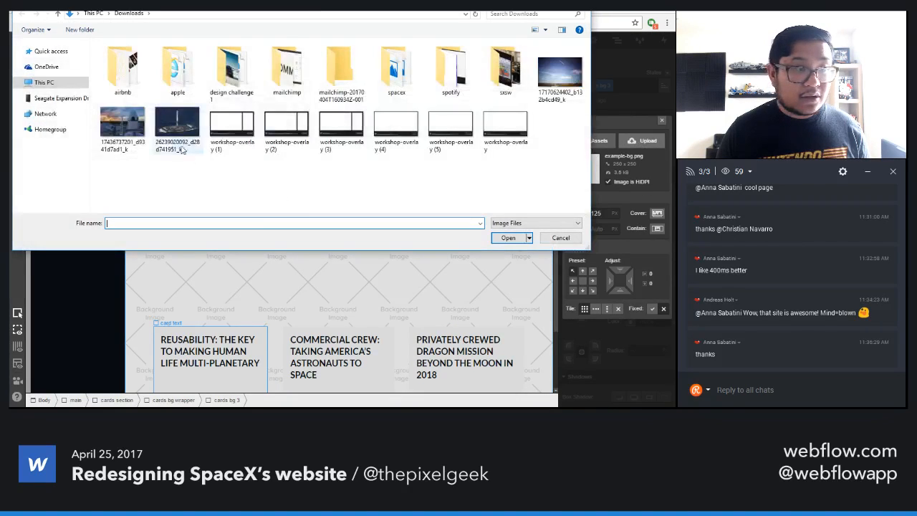
pyautogui.doubleClick(566, 84)
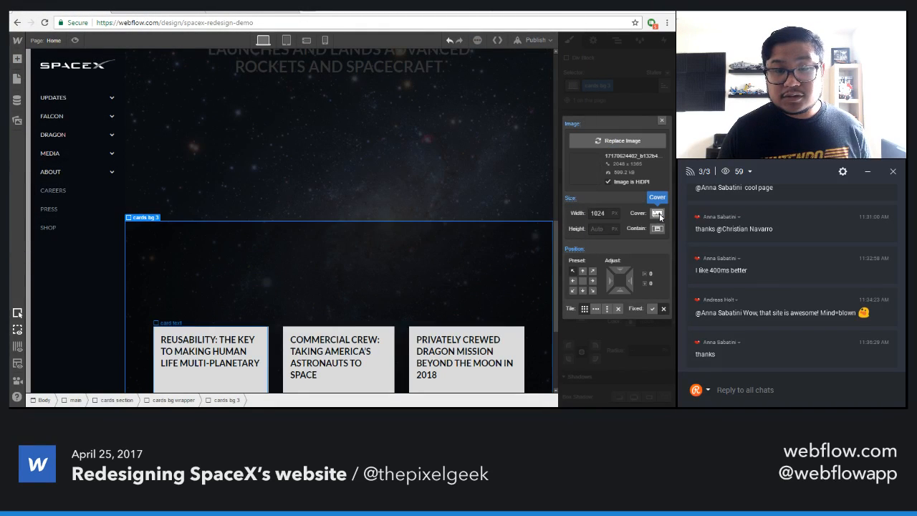
pyautogui.click(658, 213)
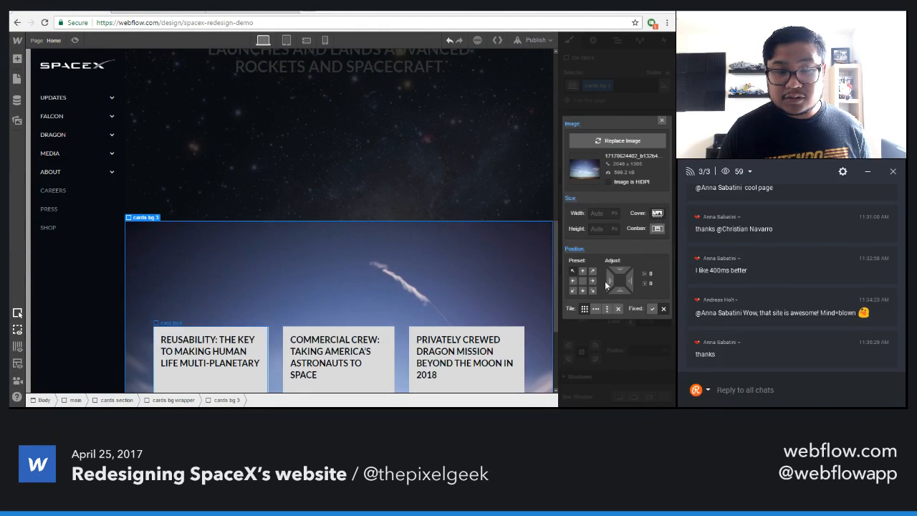
pyautogui.click(663, 120)
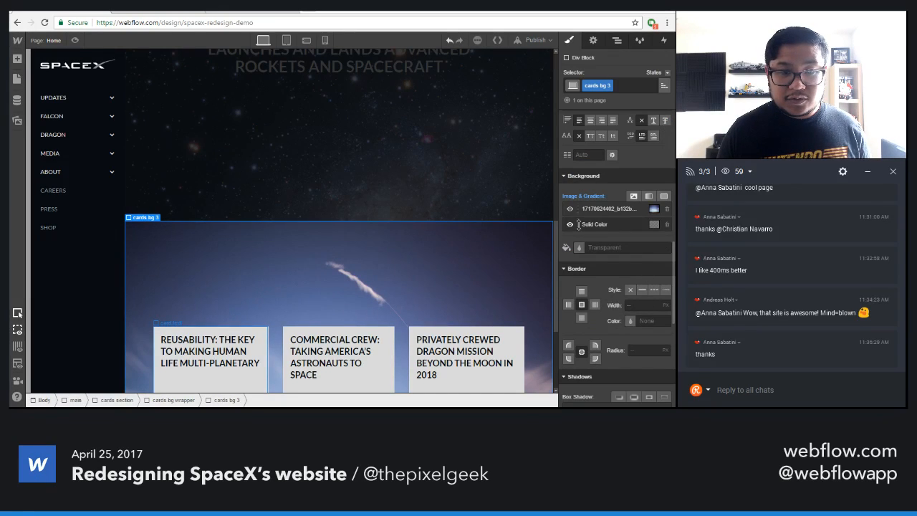
pyautogui.moveTo(578, 224); pyautogui.dragTo(579, 209)
# - Duplicate the card bg 2 interaction and apply the copy to the third card, about the privately crewed Dragon mission
pyautogui.scroll(-3, 479, 281)
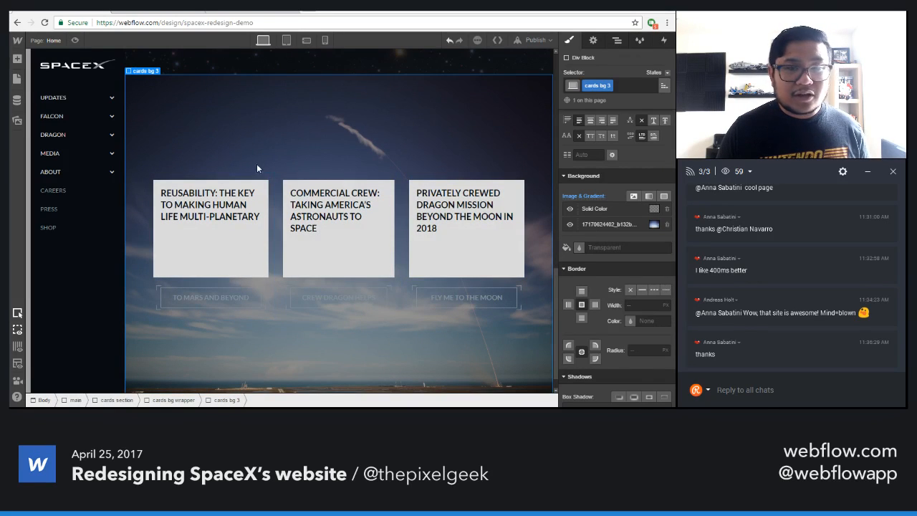
pyautogui.click(406, 283)
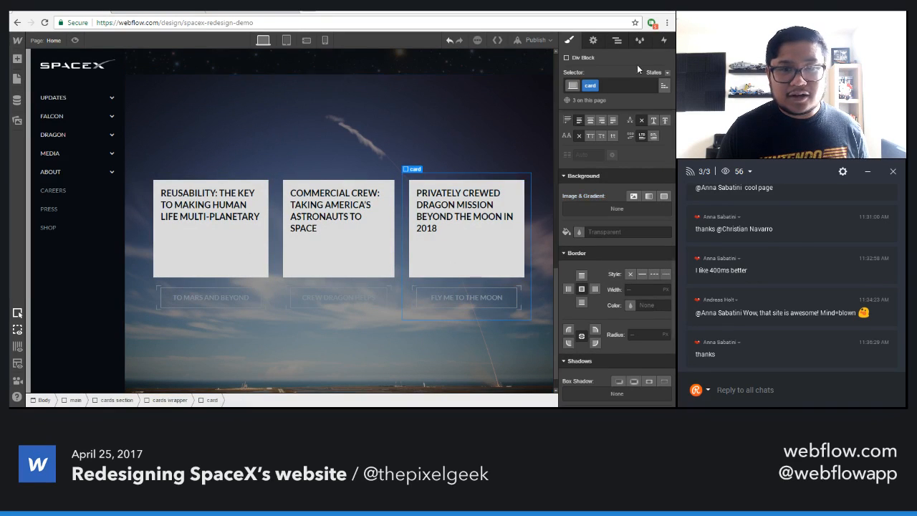
pyautogui.click(662, 42)
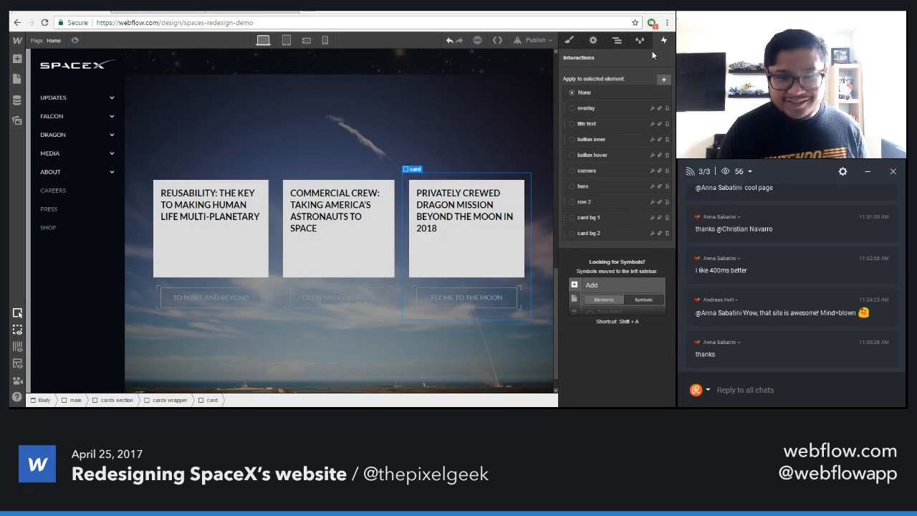
pyautogui.click(659, 233)
pyautogui.click(588, 252)
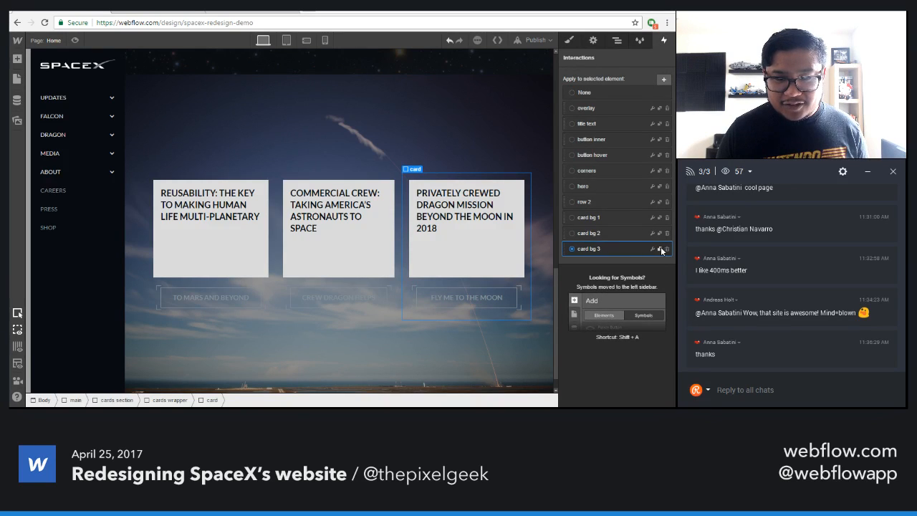
# - Make the card bg 3 interaction's hover trigger affect cards bg 3 instead of cards bg 2
pyautogui.click(651, 248)
pyautogui.click(605, 166)
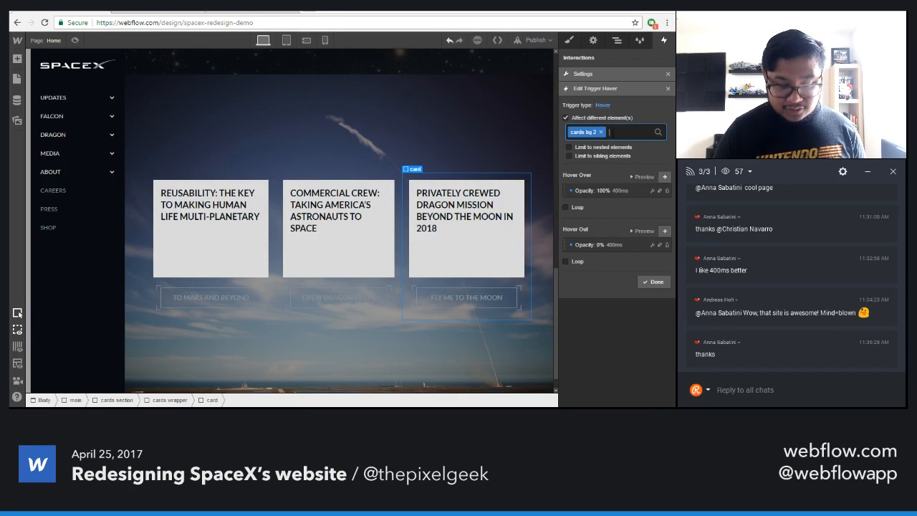
pyautogui.press('BackSpace')
pyautogui.write('cards')
pyautogui.press('Down')
pyautogui.press('Up')
pyautogui.press('Return')
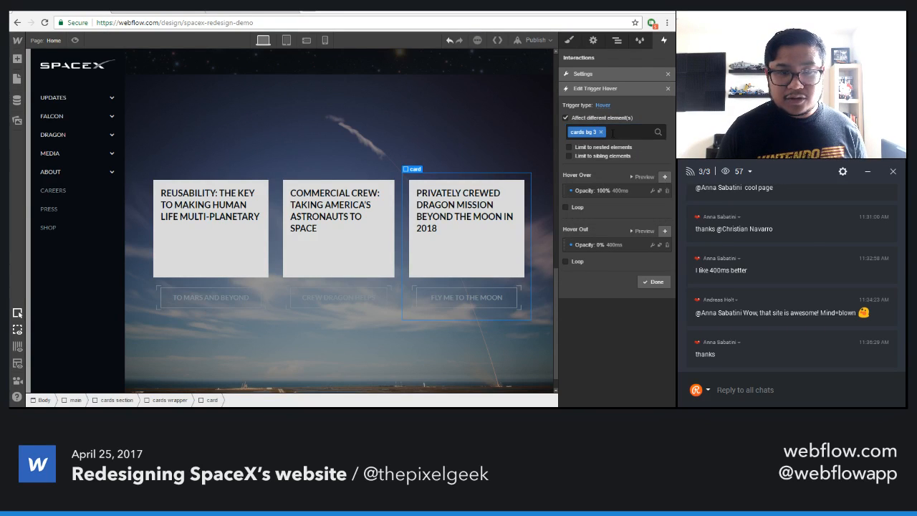
pyautogui.click(652, 282)
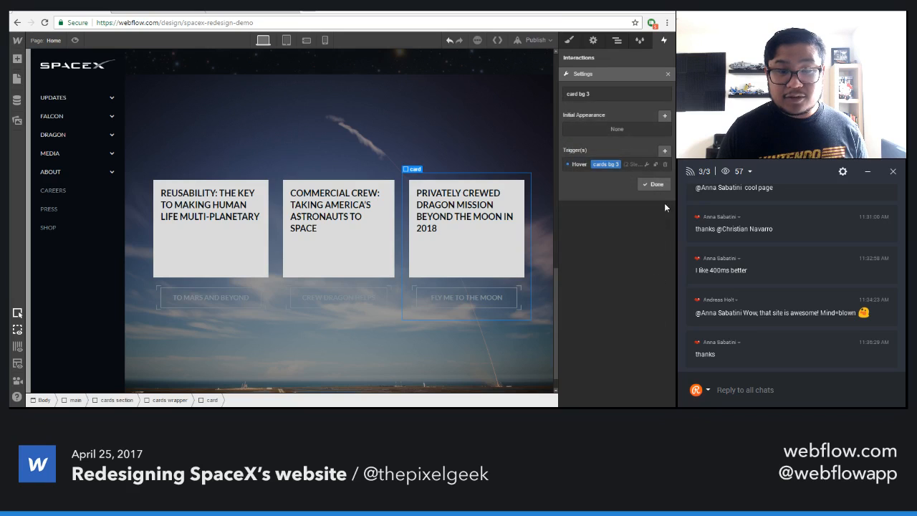
pyautogui.click(656, 183)
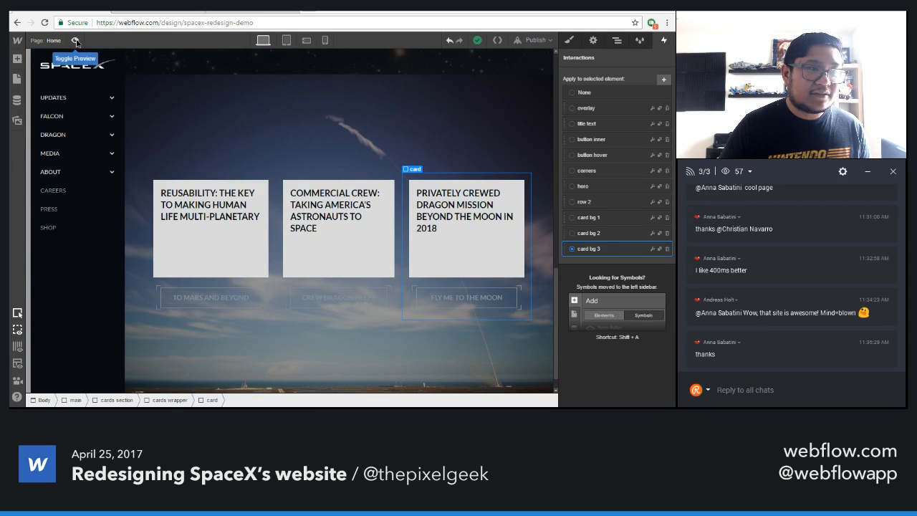
# - Preview the page briefly, return to editing, and check which interaction is applied to the third card
pyautogui.click(75, 41)
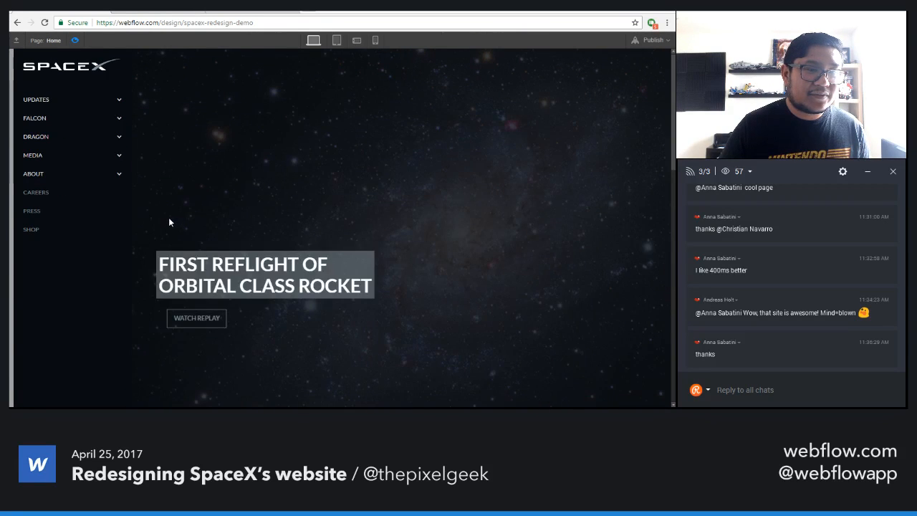
pyautogui.click(74, 41)
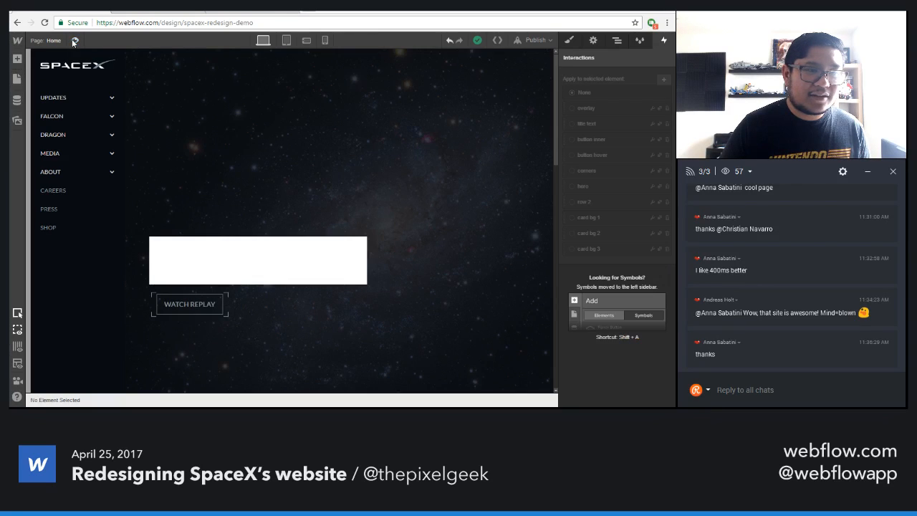
pyautogui.scroll(-5, 376, 191)
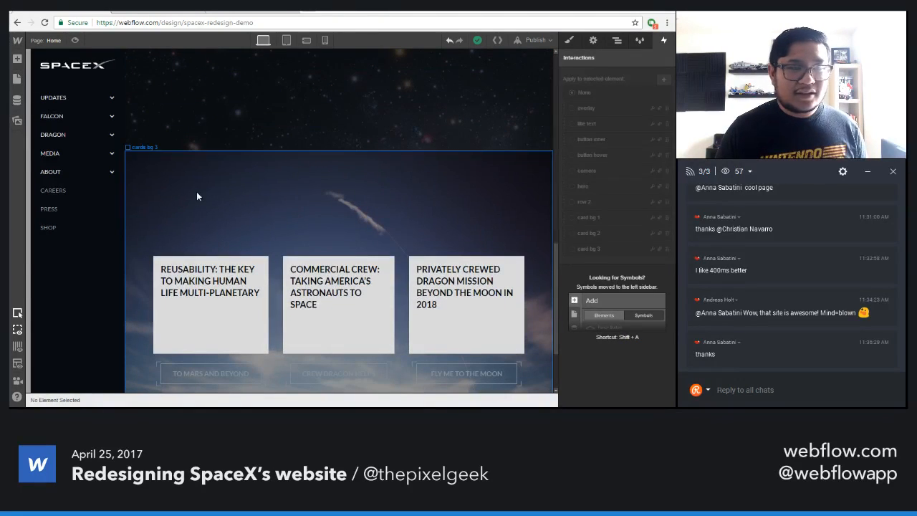
pyautogui.click(197, 193)
pyautogui.click(618, 41)
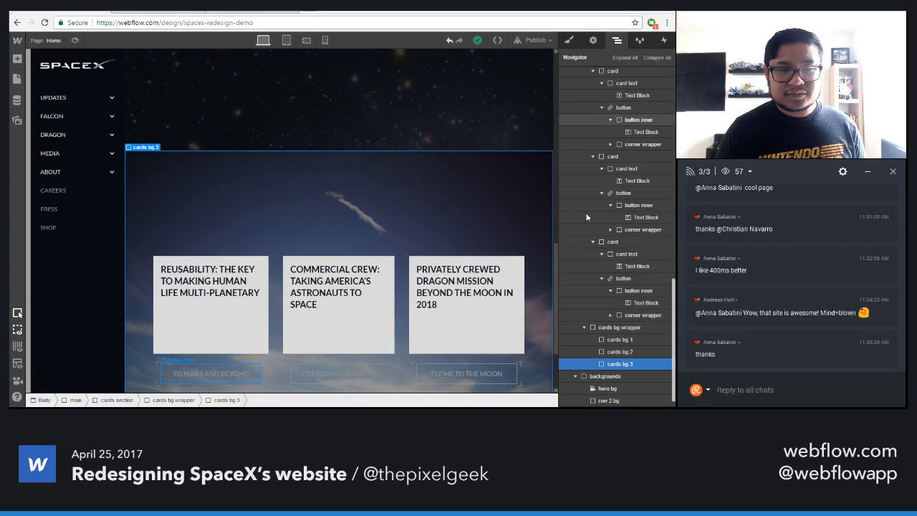
pyautogui.click(611, 242)
pyautogui.click(664, 41)
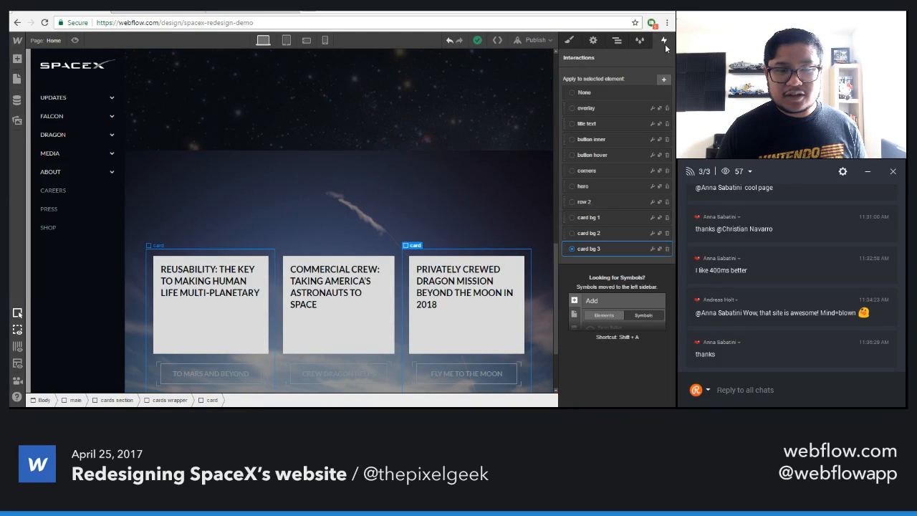
# - Check the position and z-index settings of cards bg wrapper
pyautogui.click(401, 162)
pyautogui.click(617, 41)
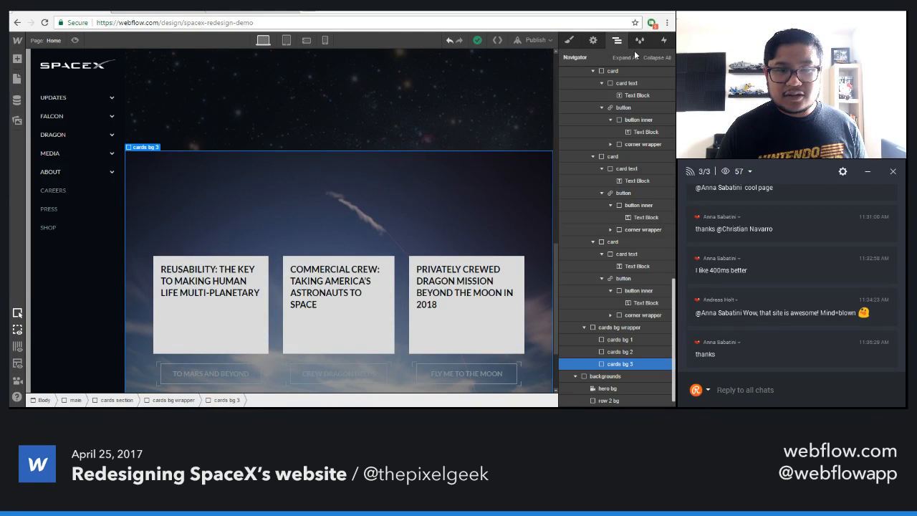
pyautogui.scroll(-1, 614, 323)
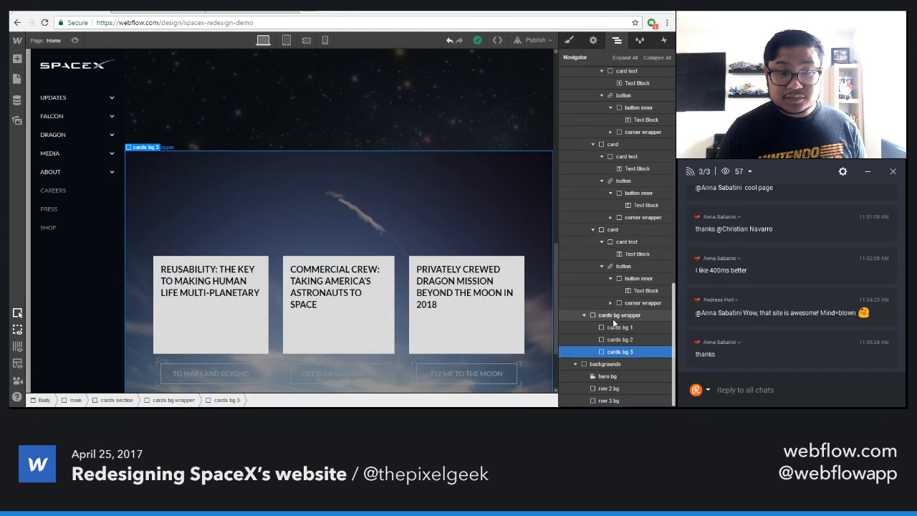
pyautogui.click(611, 316)
pyautogui.click(569, 41)
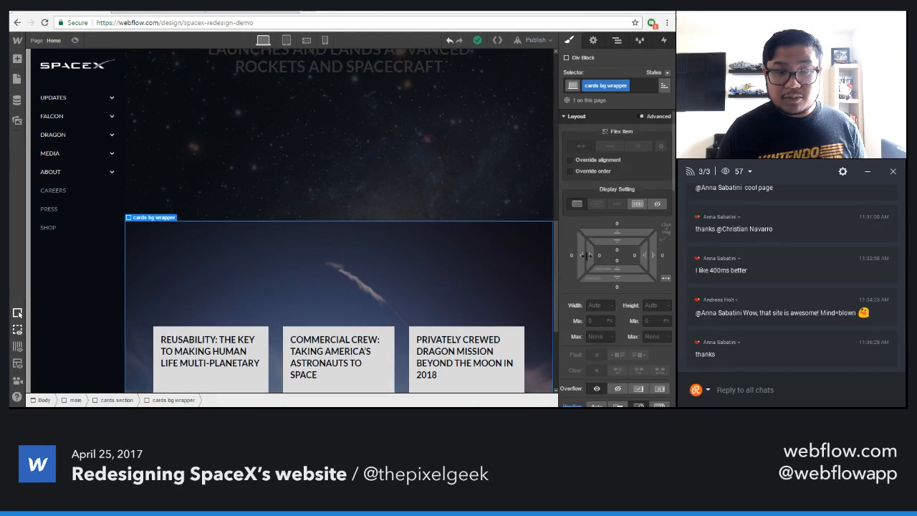
pyautogui.scroll(-3, 592, 274)
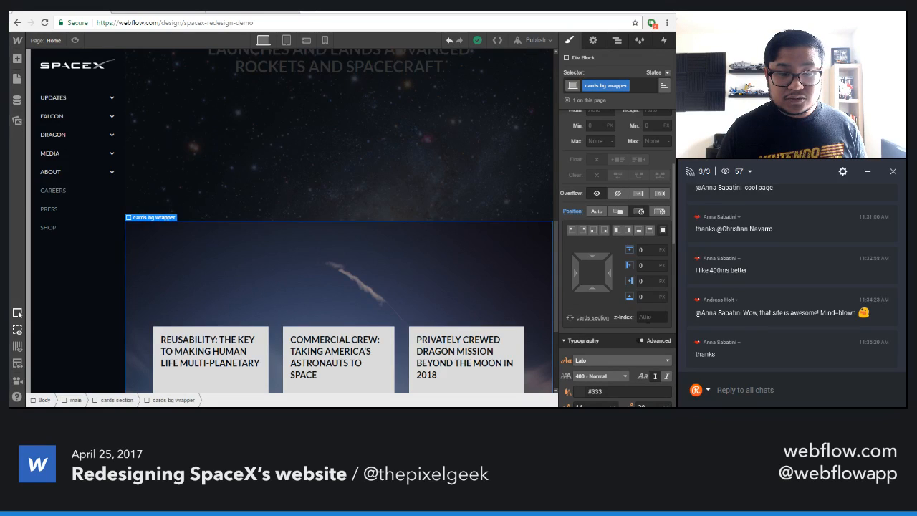
# - Collapse cards wrapper and cards section in the page structure, and check which interaction is applied to cards section
pyautogui.click(617, 41)
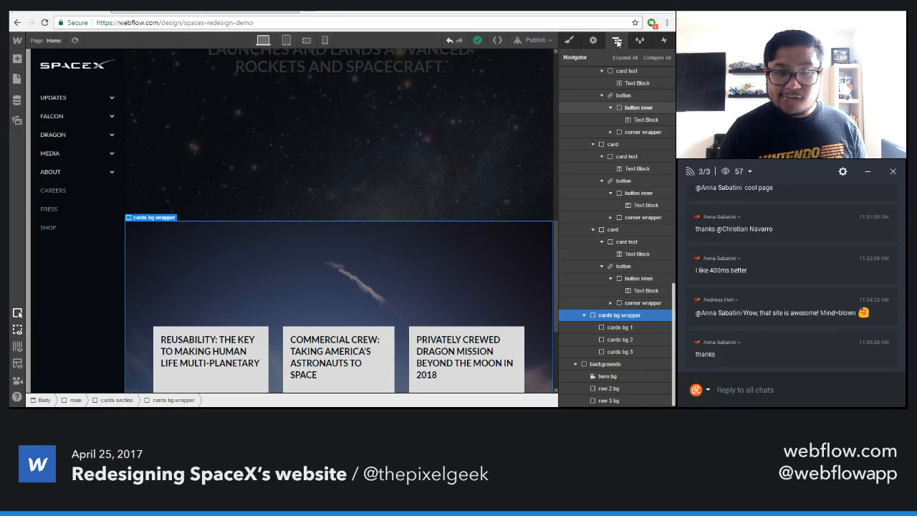
pyautogui.scroll(3, 601, 212)
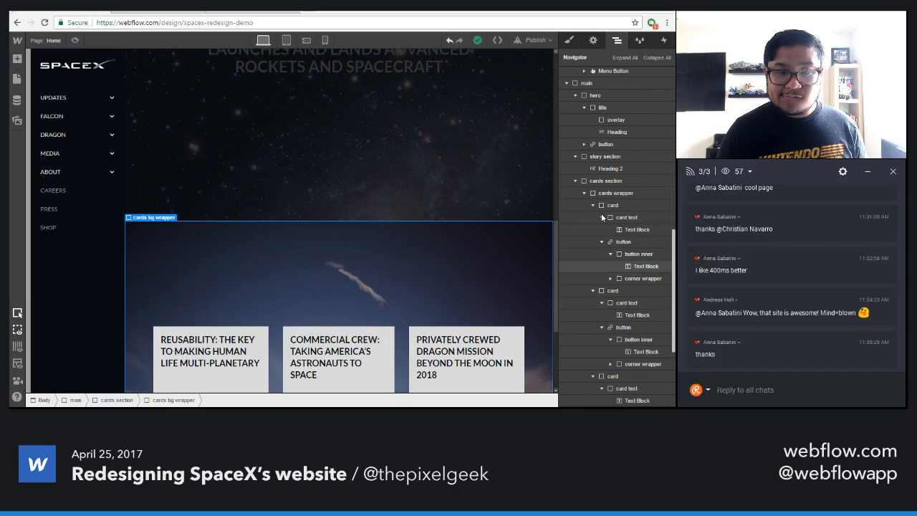
pyautogui.click(589, 194)
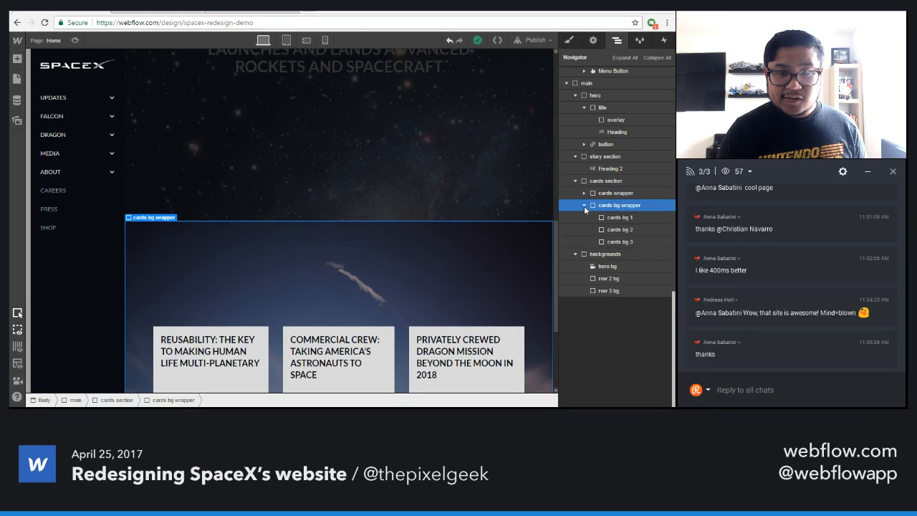
pyautogui.click(577, 181)
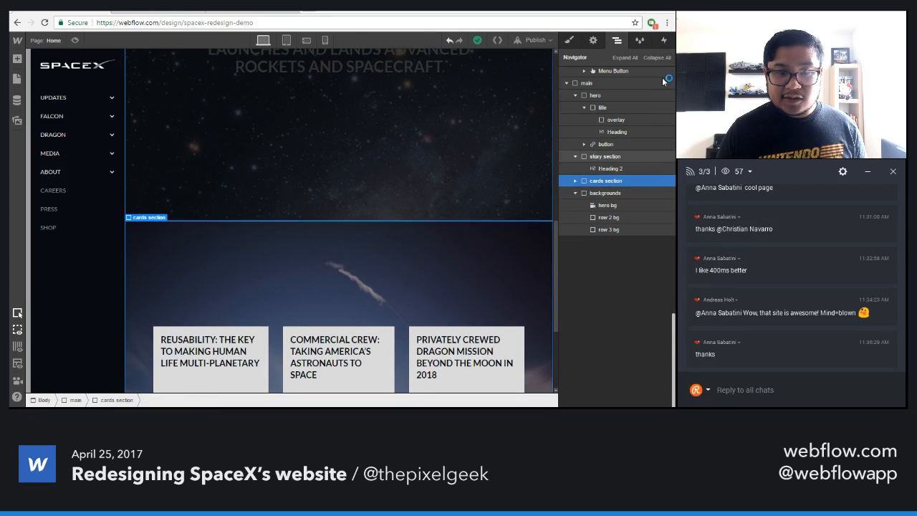
pyautogui.click(664, 42)
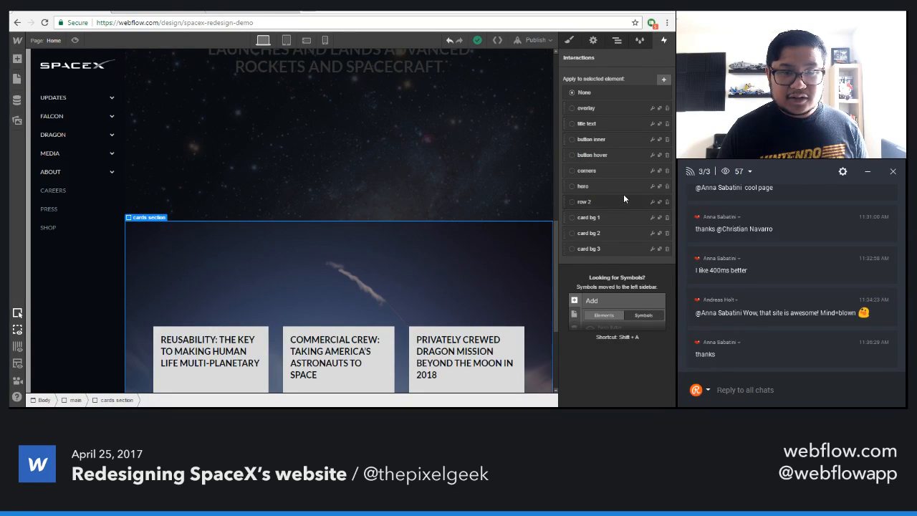
pyautogui.click(621, 40)
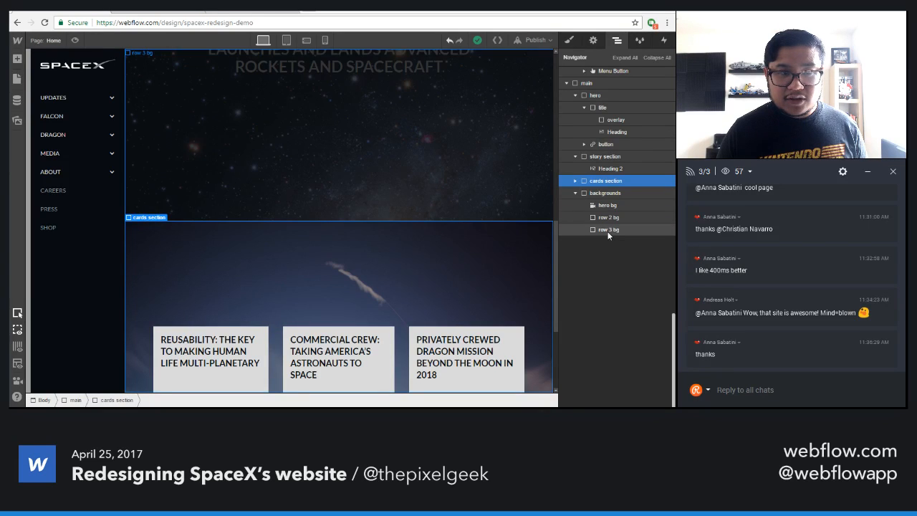
pyautogui.scroll(-3, 450, 239)
pyautogui.scroll(2, 450, 238)
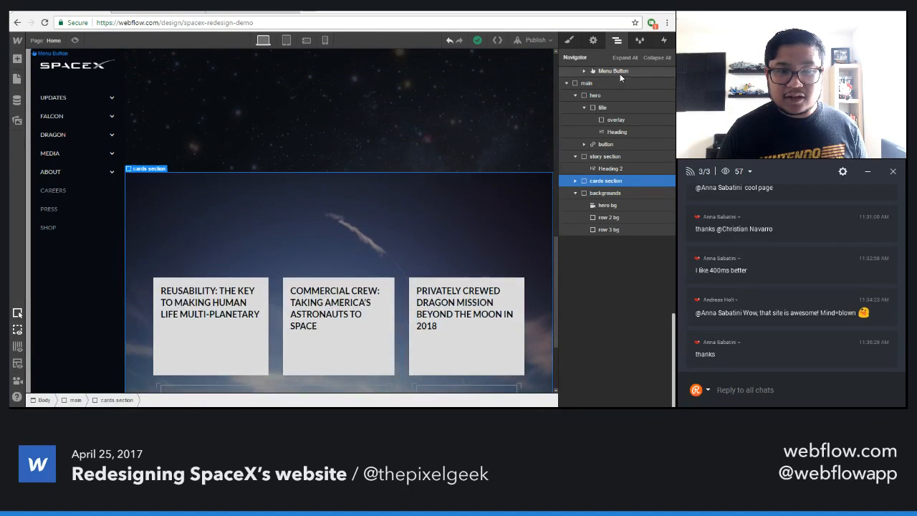
# - Make the hero bg background video visible on desktop
pyautogui.click(614, 229)
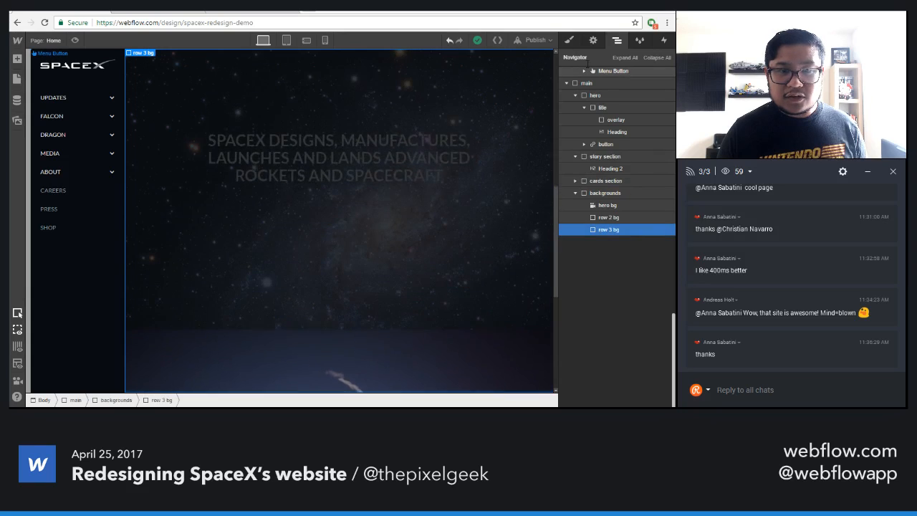
pyautogui.click(611, 206)
pyautogui.click(593, 40)
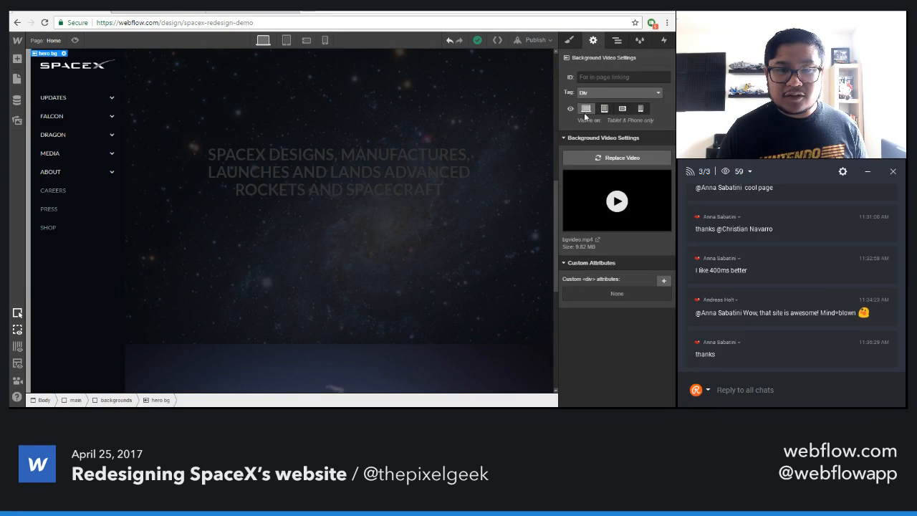
pyautogui.click(586, 108)
pyautogui.click(617, 40)
# - Check the row 2 bg element's settings and set the opacity of row 3 bg to 0%
pyautogui.click(608, 219)
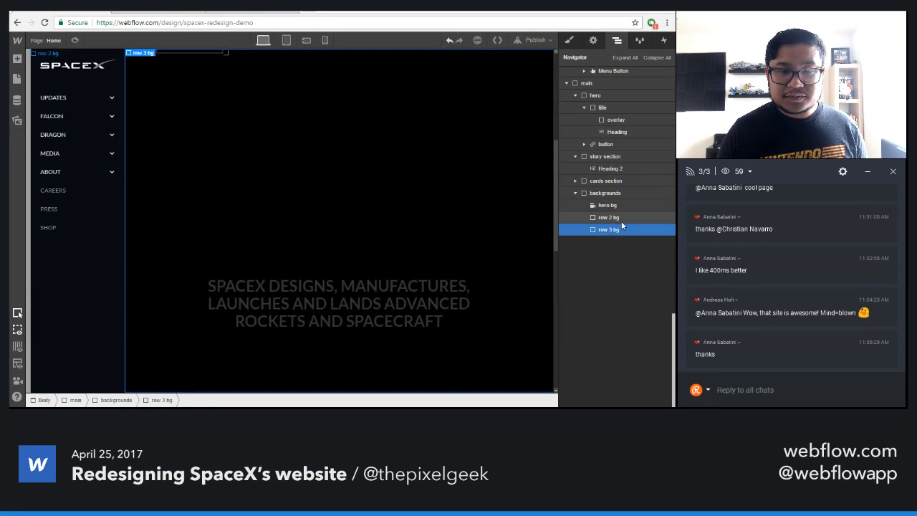
pyautogui.click(592, 40)
pyautogui.click(617, 40)
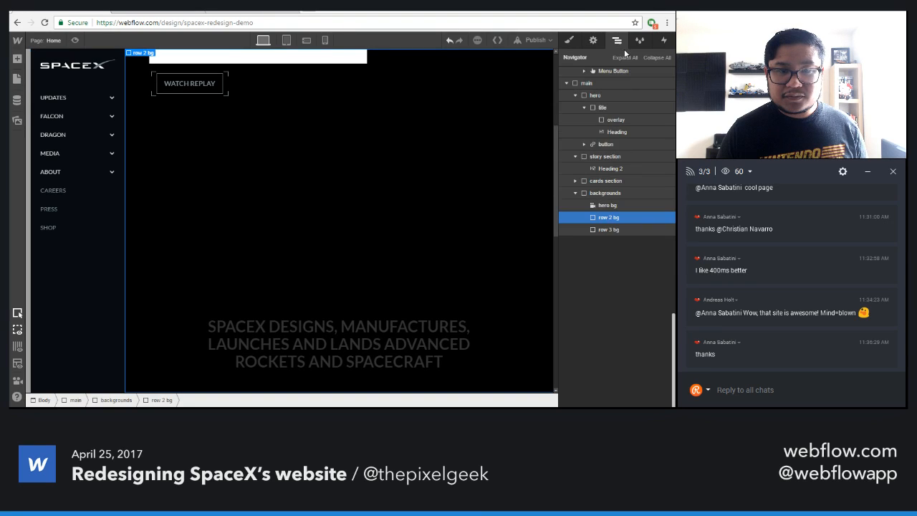
pyautogui.click(608, 229)
pyautogui.click(569, 40)
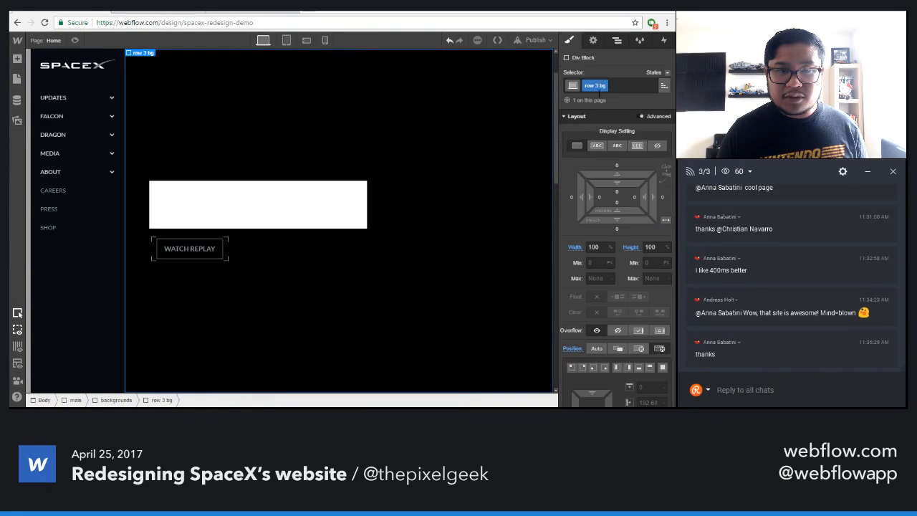
pyautogui.scroll(-10, 613, 288)
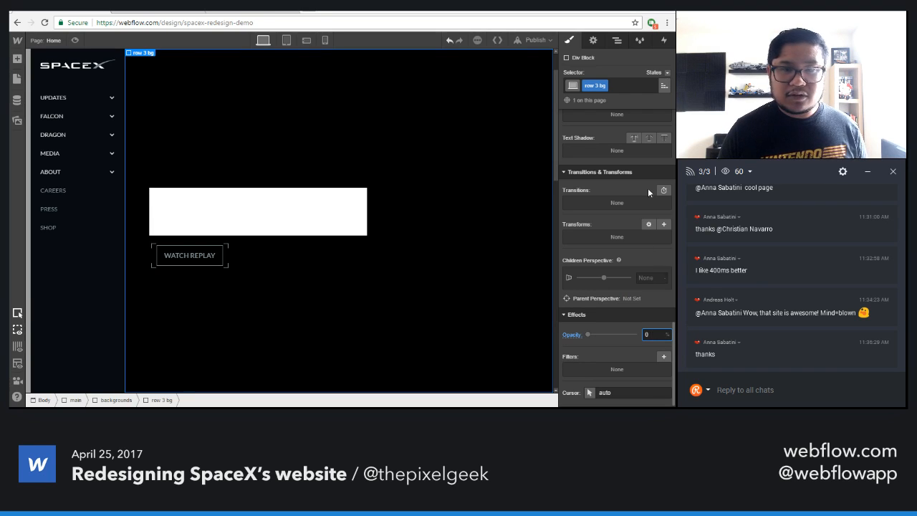
# - Duplicate the row 2 interaction as row 3, apply it to cards section and open it for editing
pyautogui.click(615, 43)
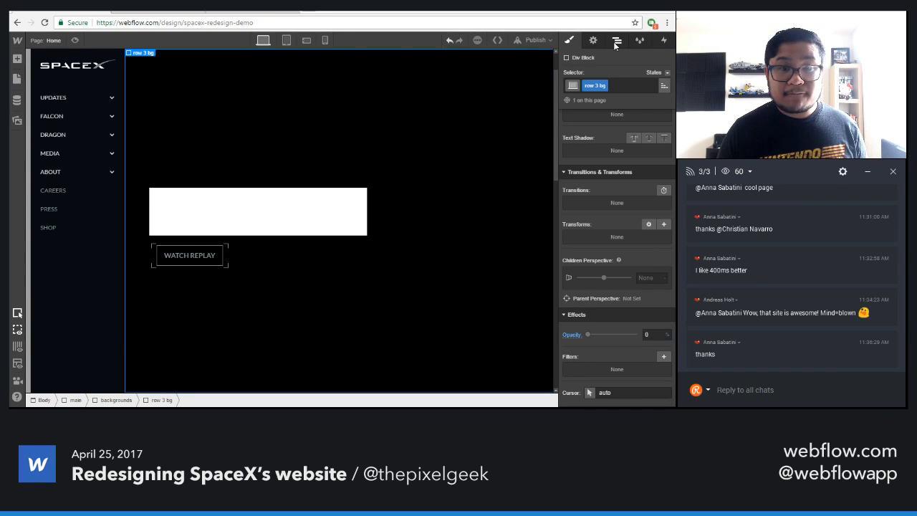
pyautogui.click(630, 181)
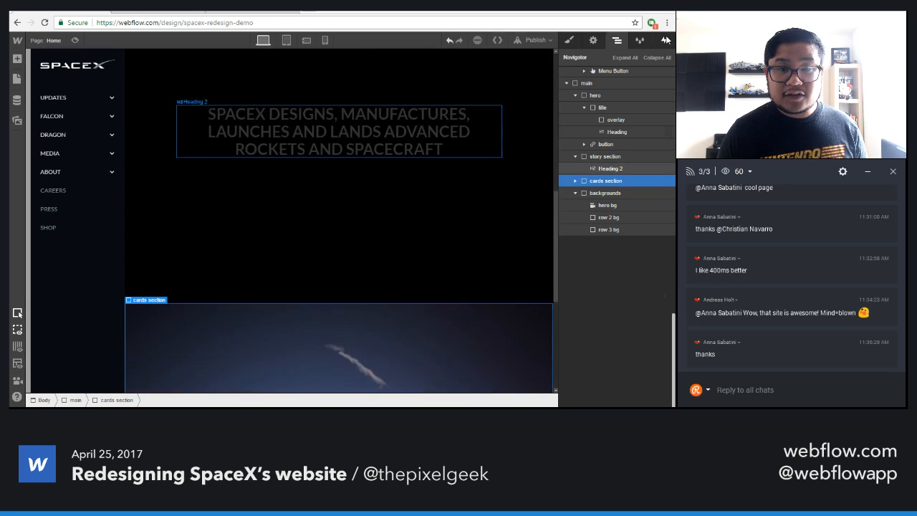
pyautogui.click(665, 37)
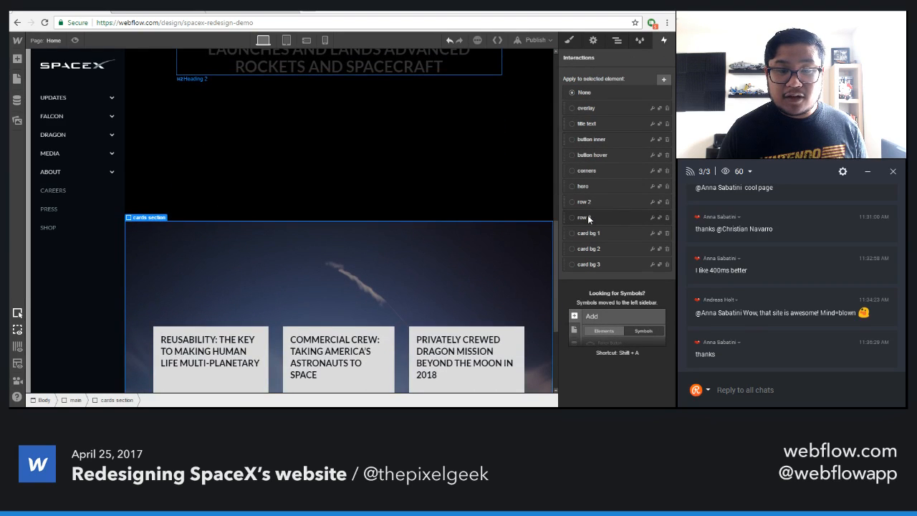
pyautogui.click(651, 217)
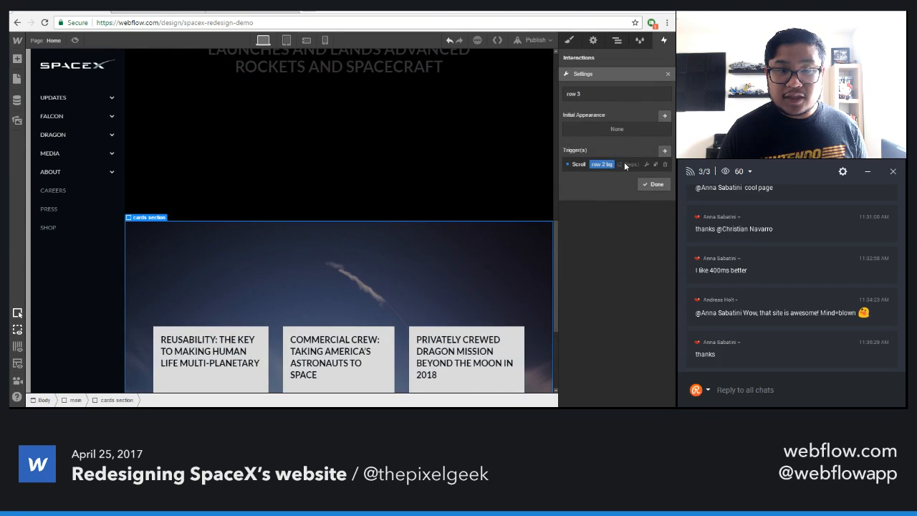
# - Make the row 3 interaction's scroll trigger affect row 3 bg instead of row 2 bg
pyautogui.click(618, 164)
pyautogui.click(594, 133)
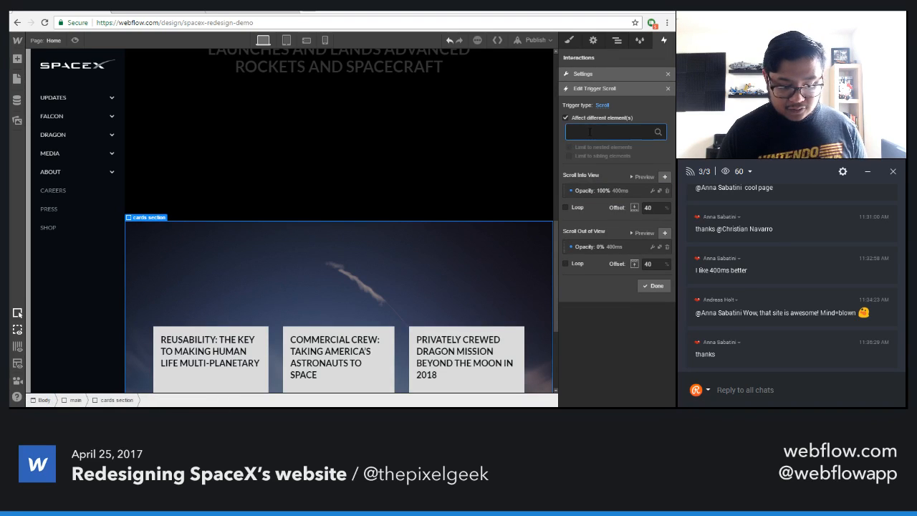
pyautogui.write('row 3')
pyautogui.press('Return')
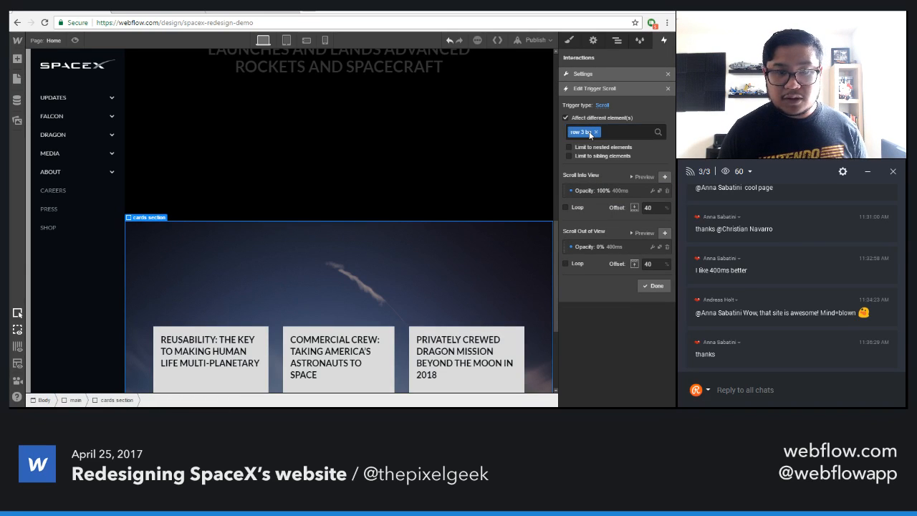
pyautogui.click(653, 286)
pyautogui.click(653, 186)
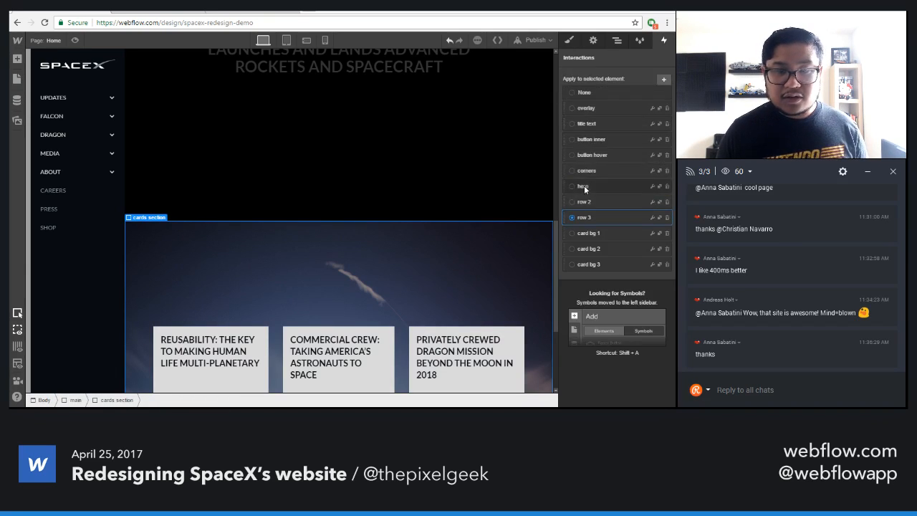
# - Check the interaction applied to the hero section, and preview the page to examine how the backgrounds change between the three rows
pyautogui.click(211, 110)
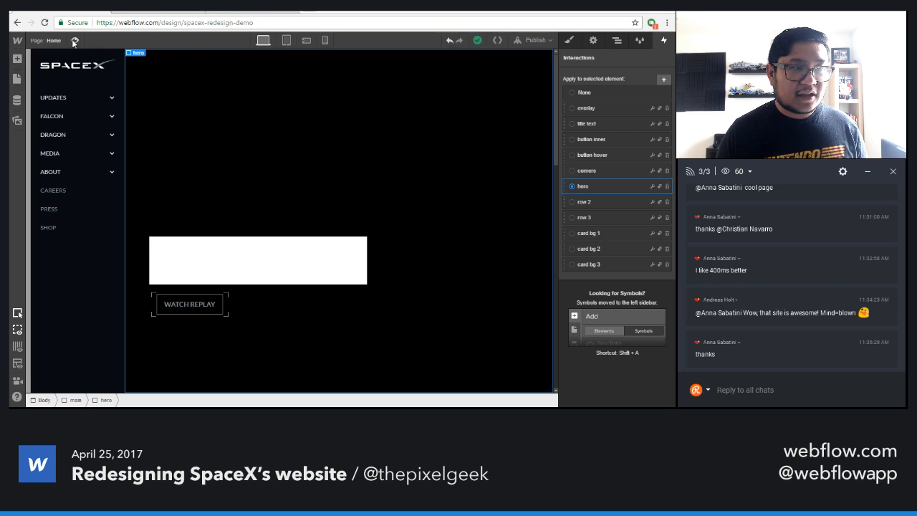
pyautogui.click(75, 41)
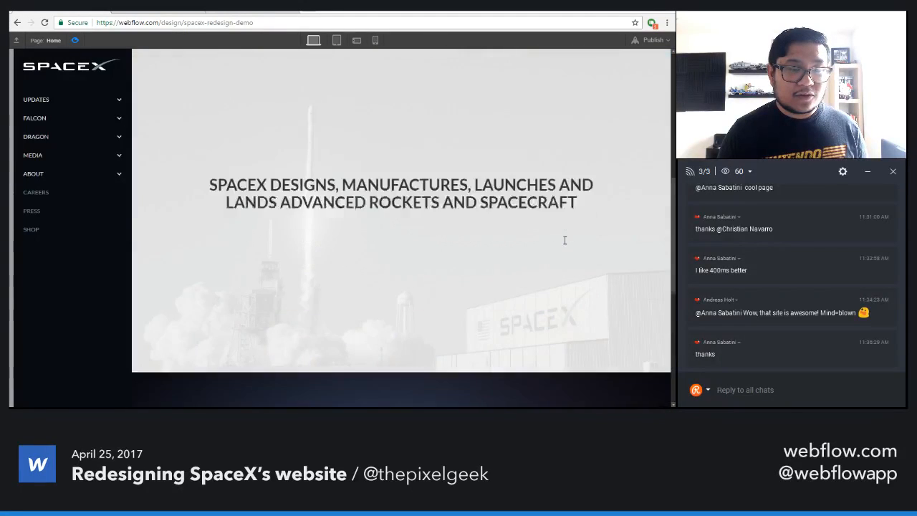
pyautogui.scroll(-5, 563, 241)
pyautogui.scroll(-3, 564, 245)
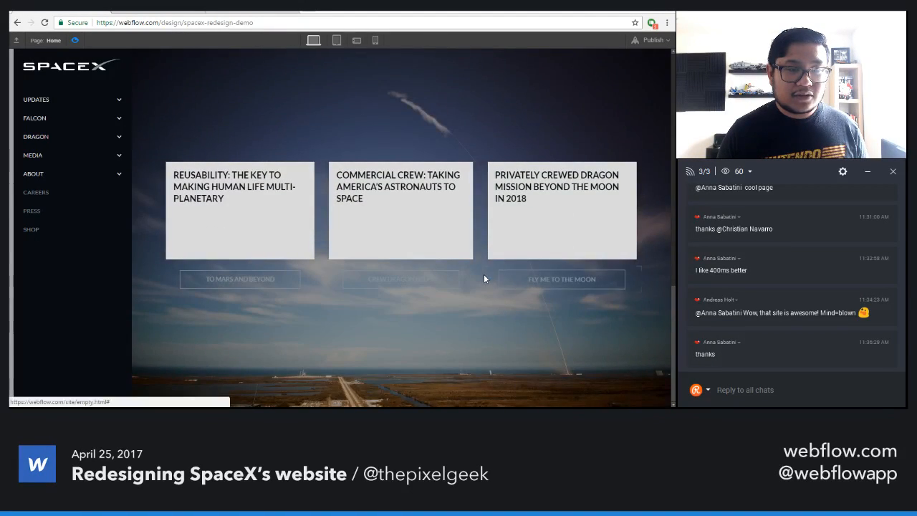
pyautogui.scroll(4, 422, 194)
pyautogui.scroll(6, 422, 194)
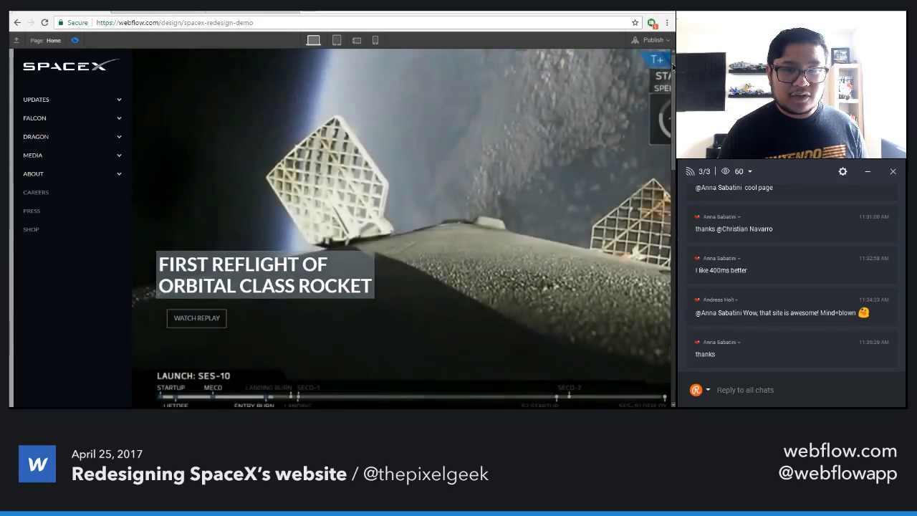
pyautogui.scroll(-5, 672, 140)
pyautogui.moveTo(672, 139); pyautogui.dragTo(659, 293)
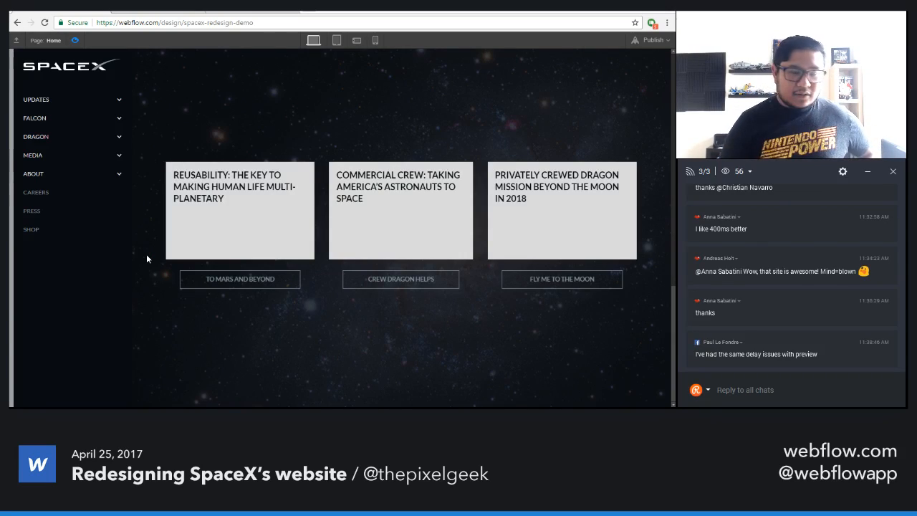
pyautogui.scroll(10, 146, 258)
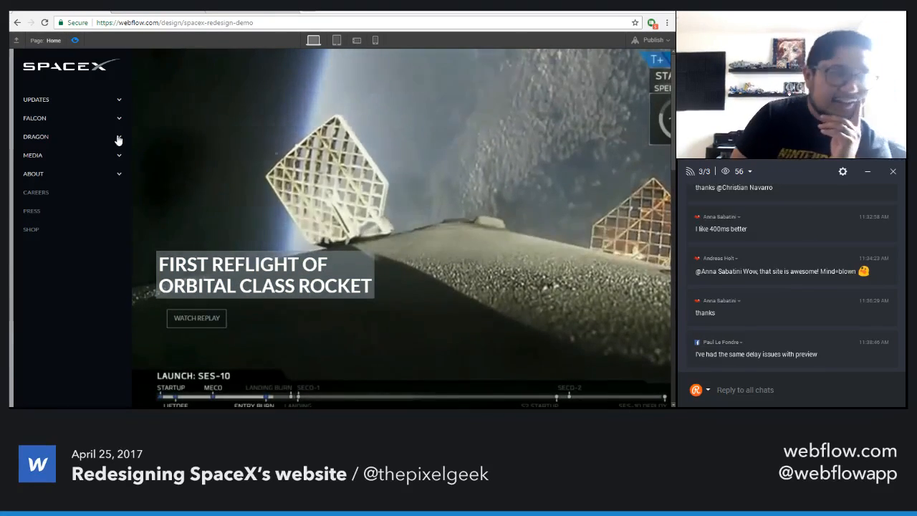
pyautogui.moveTo(97, 123)
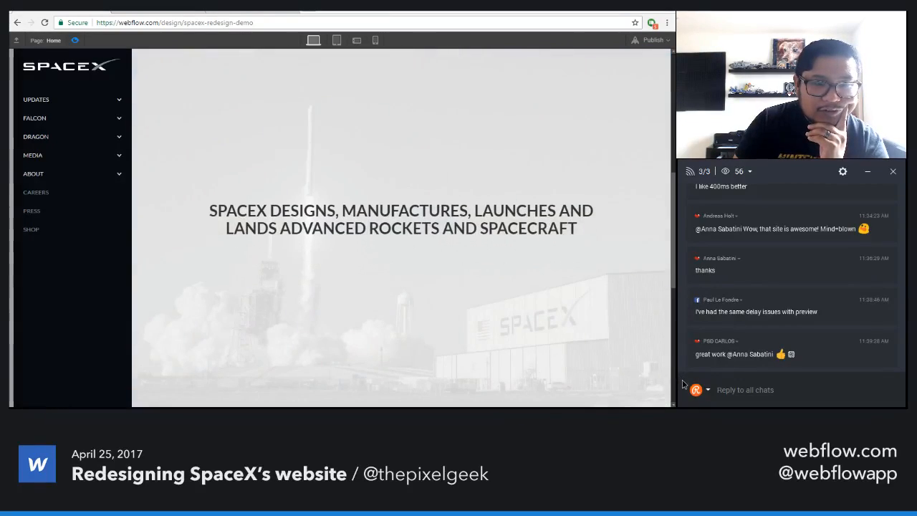
pyautogui.moveTo(683, 385); pyautogui.dragTo(684, 469)
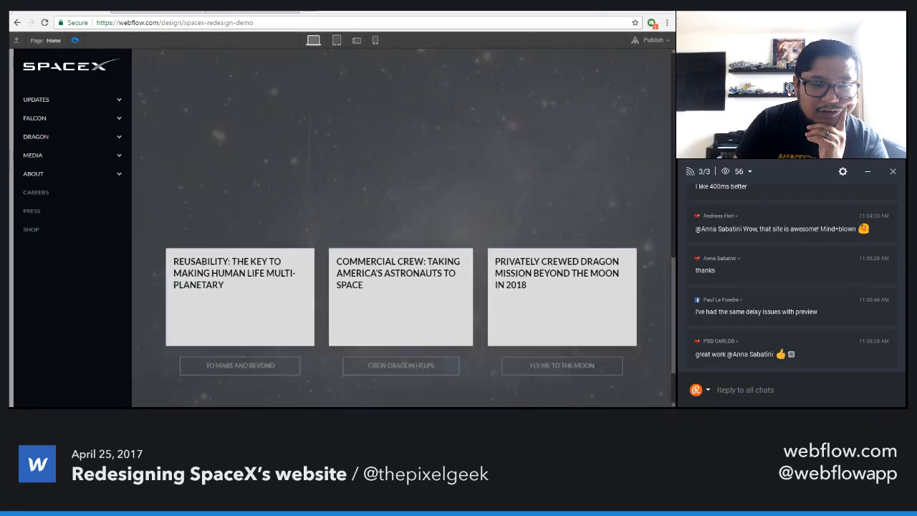
pyautogui.scroll(-2, 401, 236)
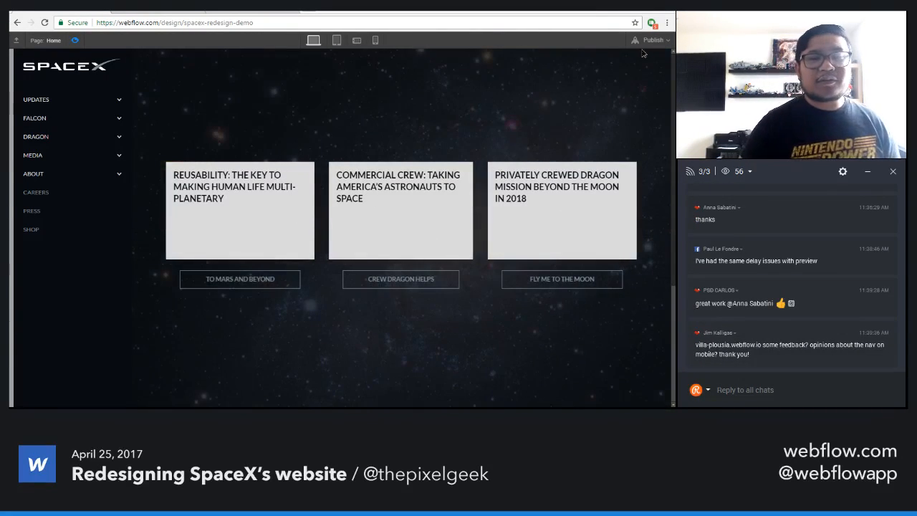
pyautogui.click(648, 40)
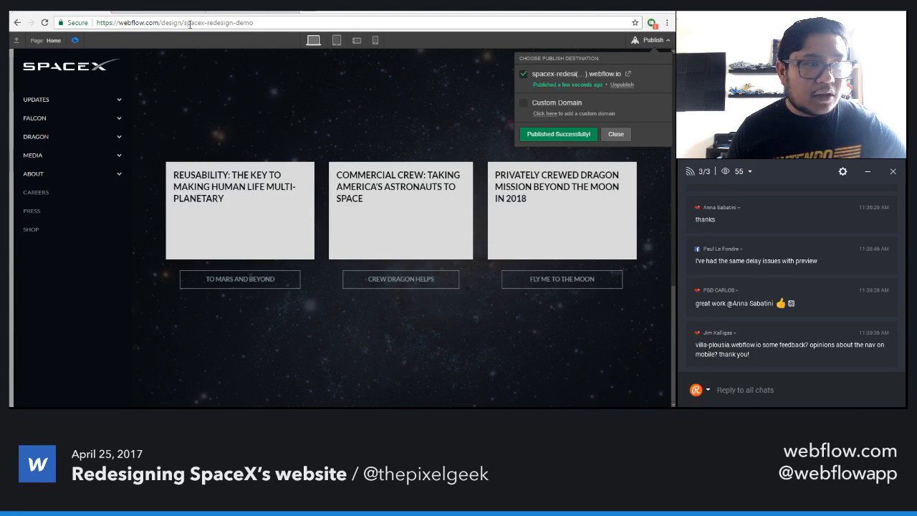
pyautogui.moveTo(184, 23); pyautogui.dragTo(305, 22)
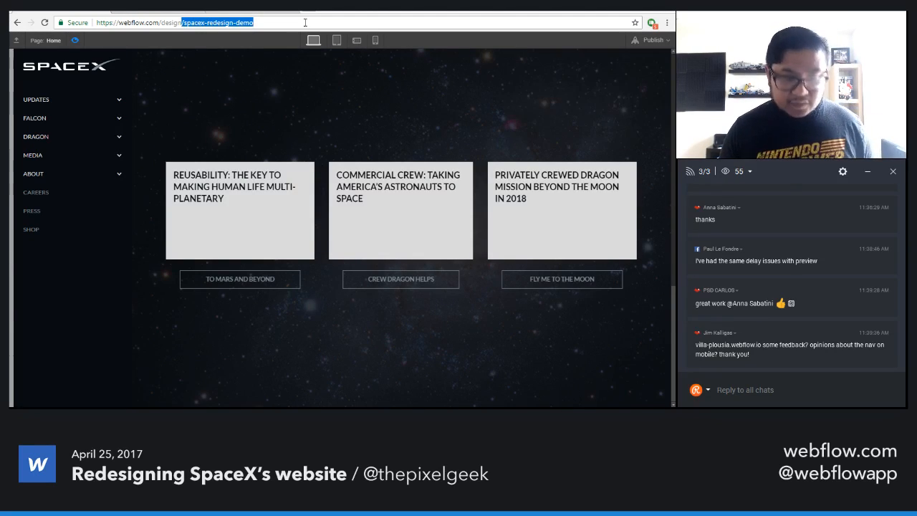
pyautogui.click(754, 389)
pyautogui.write('h')
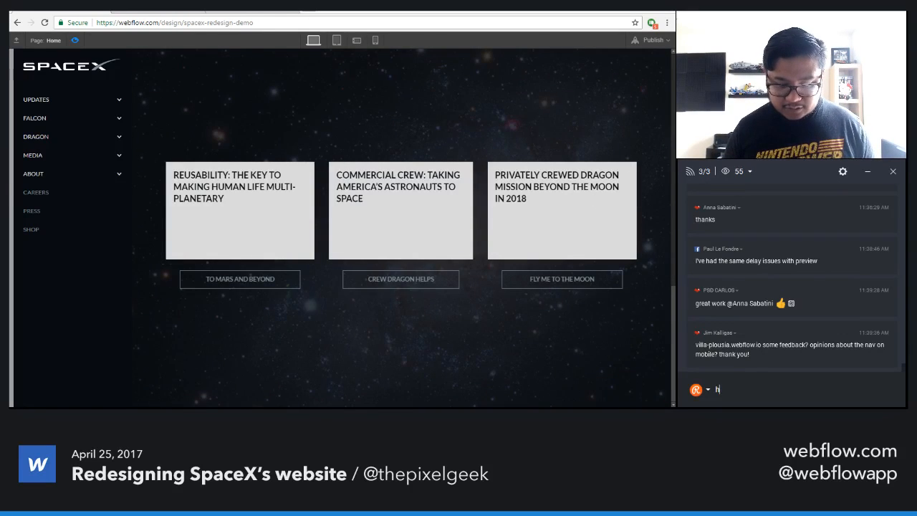
pyautogui.write('ttp://')
pyautogui.write('/spacex-redesign-demo')
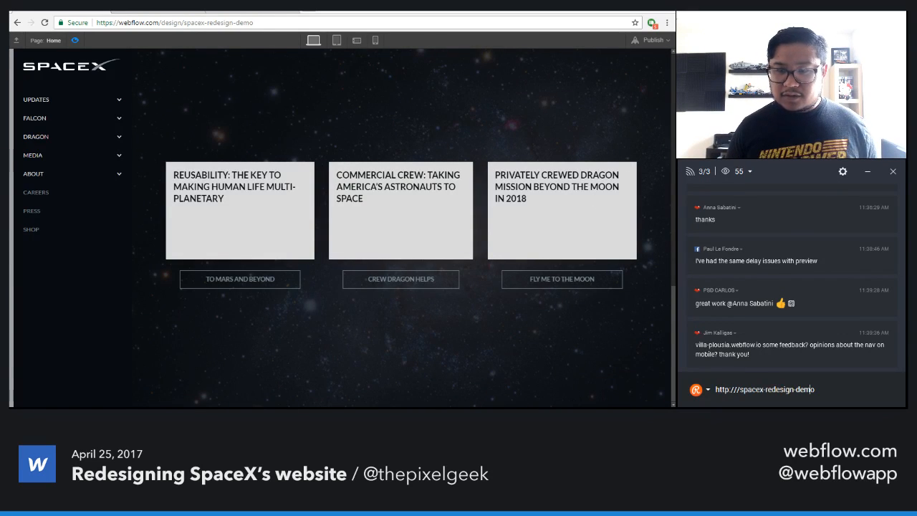
pyautogui.press('BackSpace')
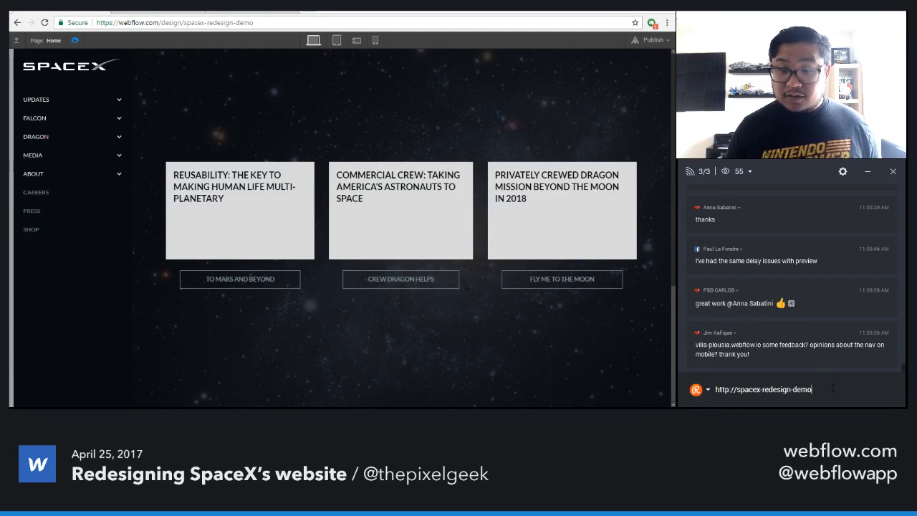
pyautogui.write('.webflow.io')
pyautogui.press('Return')
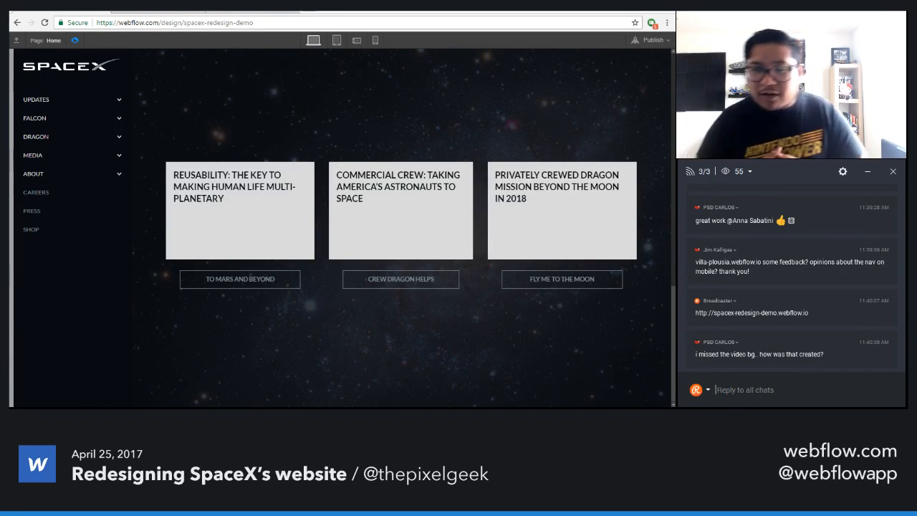
# - Leave the page preview and find the Background Video component among the elements that can be added
pyautogui.click(74, 41)
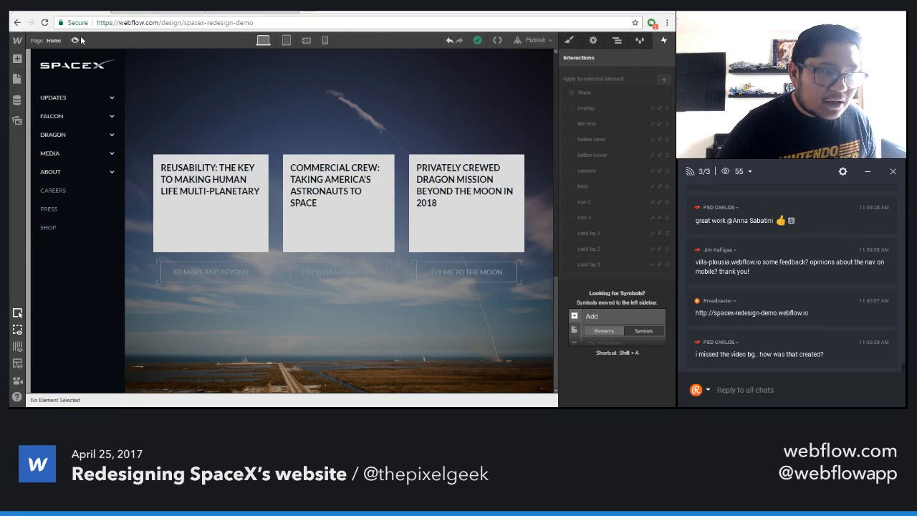
pyautogui.click(18, 59)
pyautogui.scroll(-5, 89, 290)
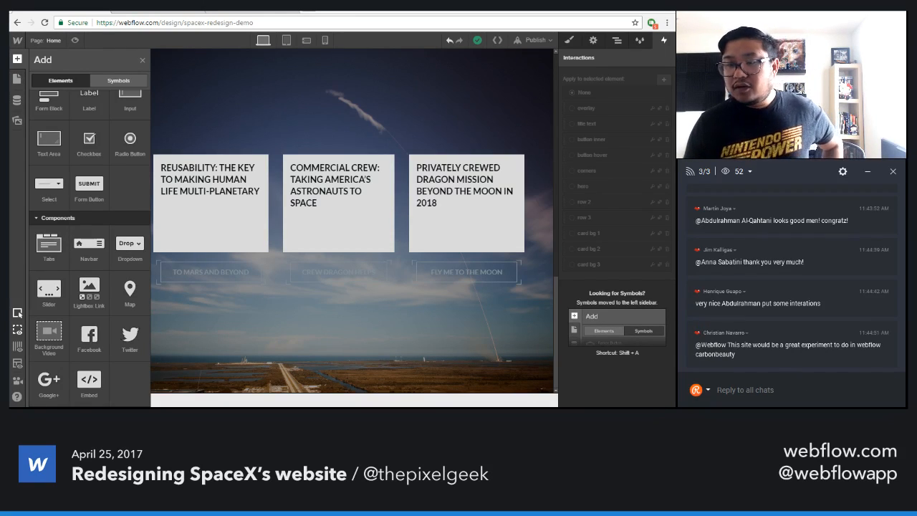
# - Read the recent viewer questions in the stream chat and close the list of addable elements
pyautogui.click(780, 390)
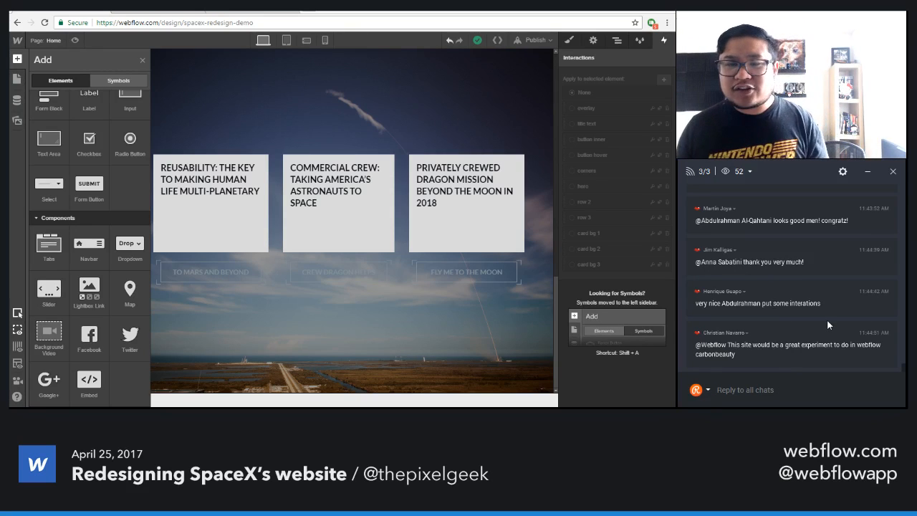
pyautogui.scroll(3, 827, 319)
pyautogui.scroll(2, 827, 320)
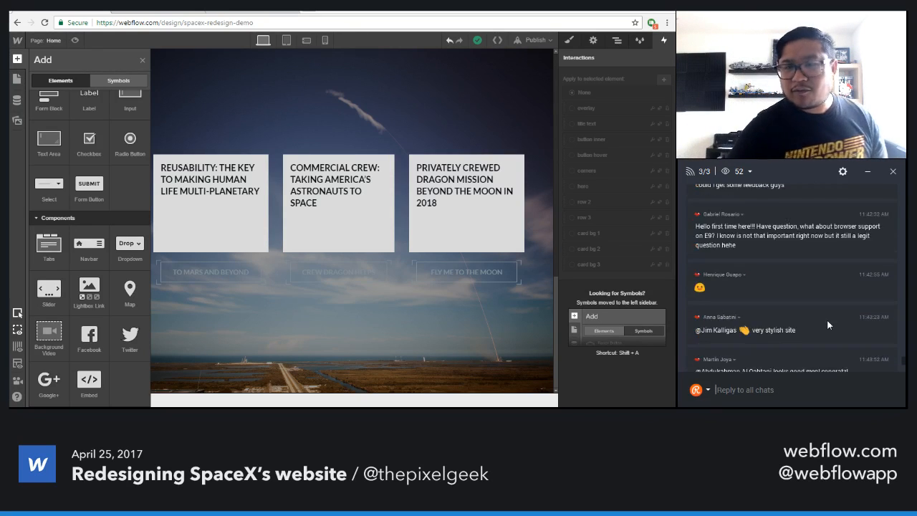
pyautogui.scroll(1, 827, 319)
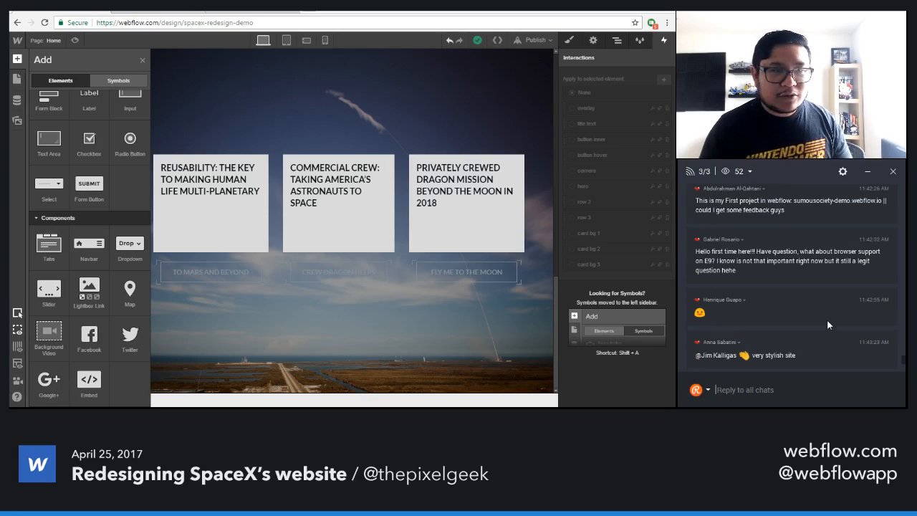
pyautogui.press('a')
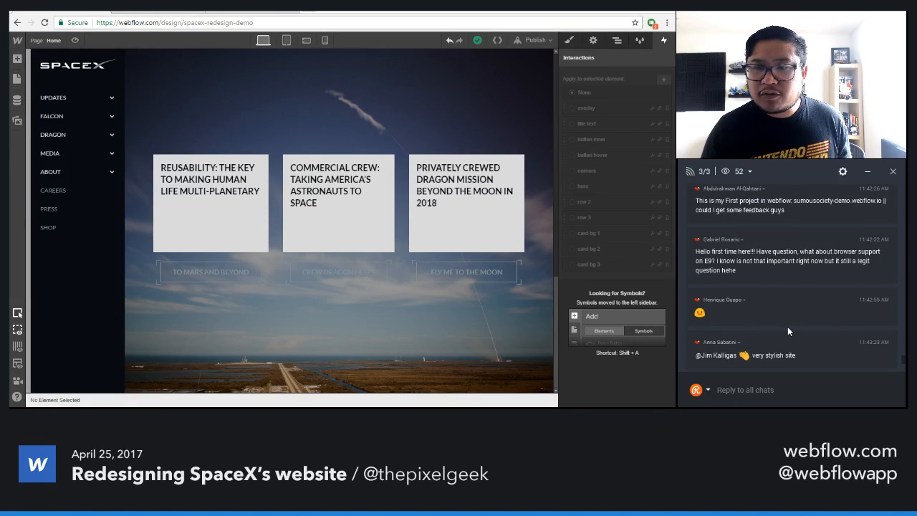
pyautogui.scroll(1, 787, 326)
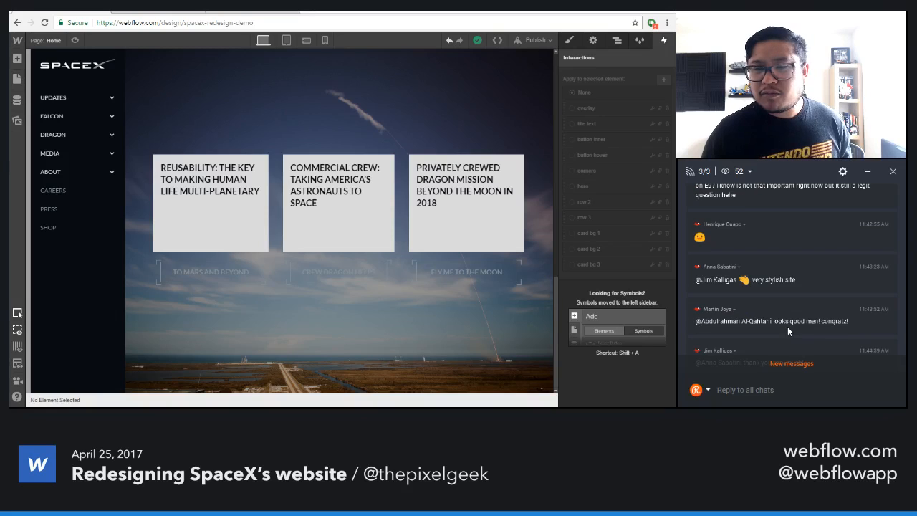
pyautogui.scroll(-3, 788, 328)
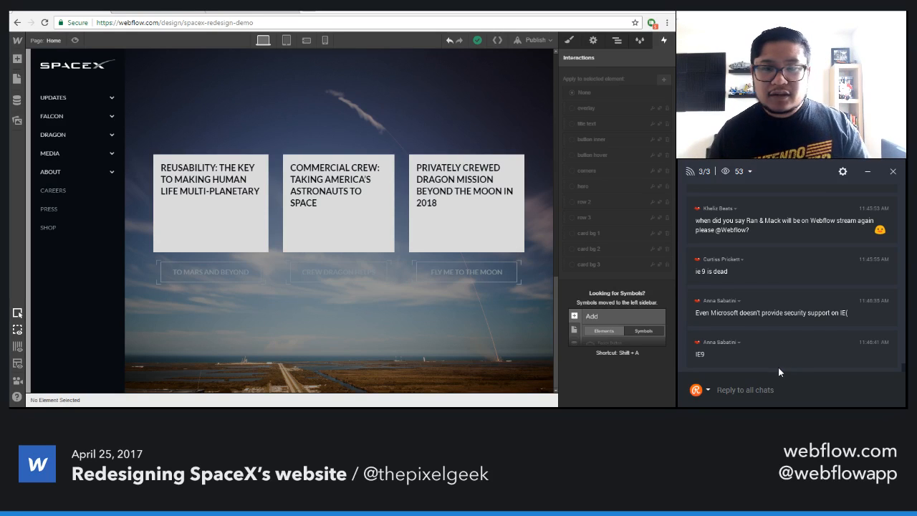
# - Go back through the older stream chat messages for unanswered viewer questions, and return to the newest ones
pyautogui.scroll(5, 786, 316)
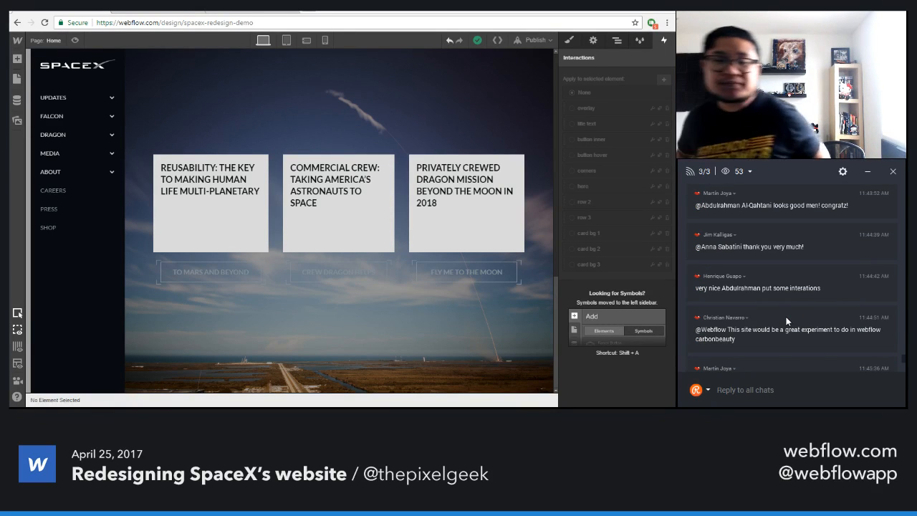
pyautogui.scroll(1, 786, 316)
pyautogui.scroll(10, 785, 322)
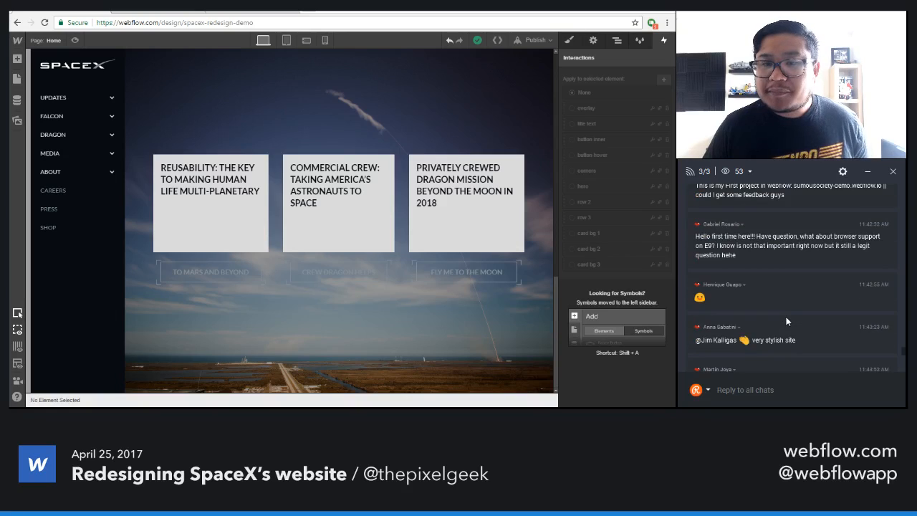
pyautogui.scroll(5, 786, 321)
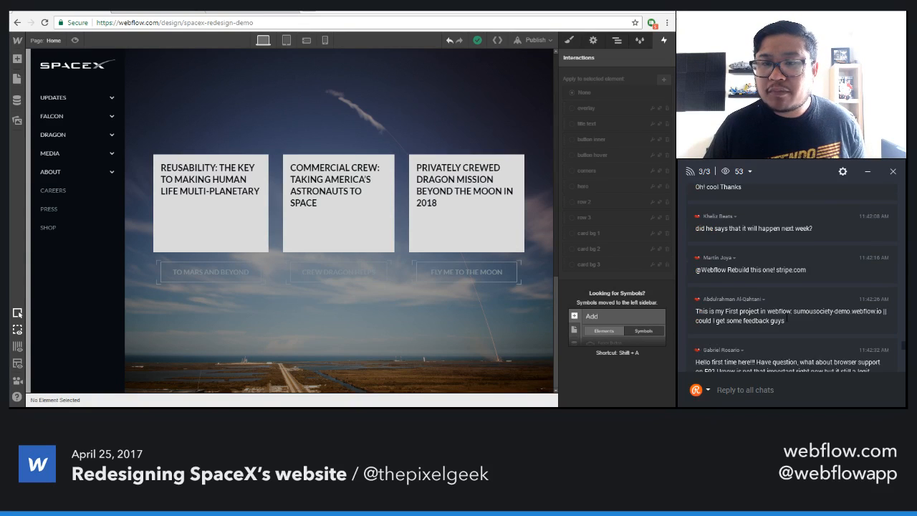
pyautogui.scroll(1, 786, 322)
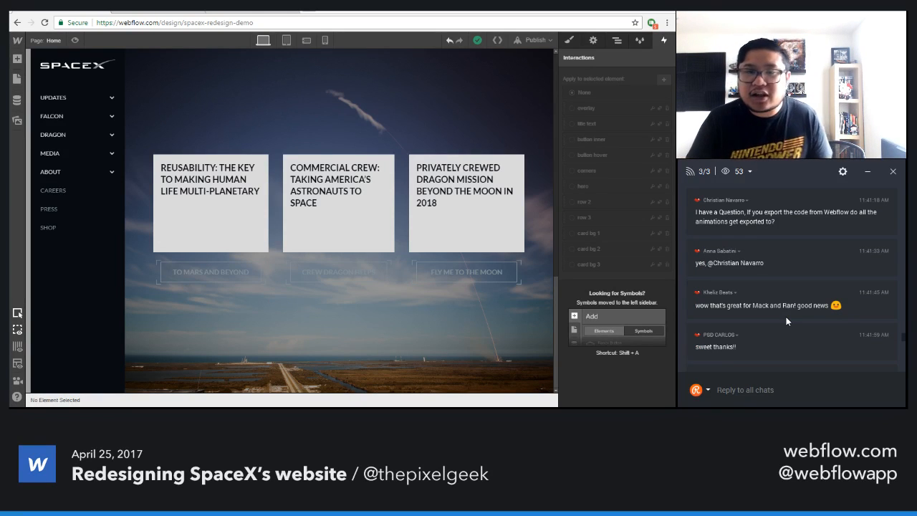
pyautogui.scroll(4, 790, 304)
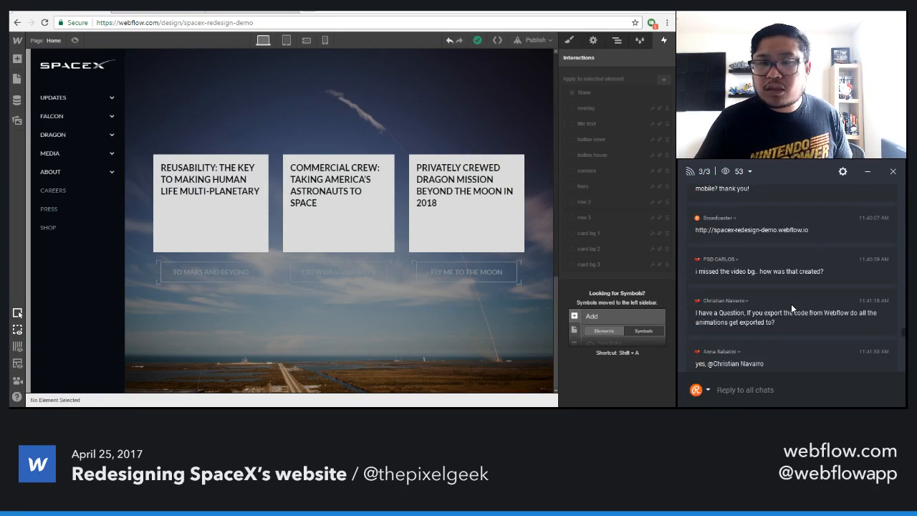
pyautogui.scroll(1, 791, 303)
pyautogui.scroll(5, 792, 308)
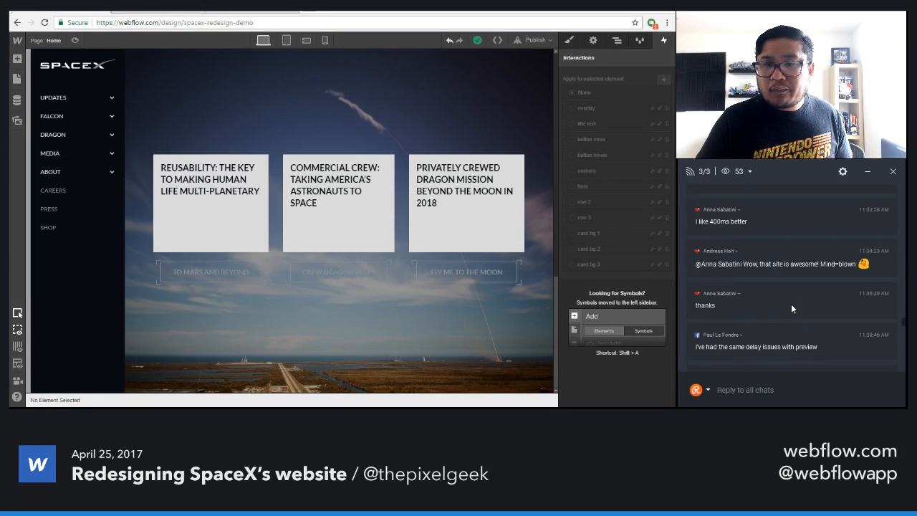
pyautogui.scroll(4, 791, 308)
pyautogui.scroll(2, 791, 308)
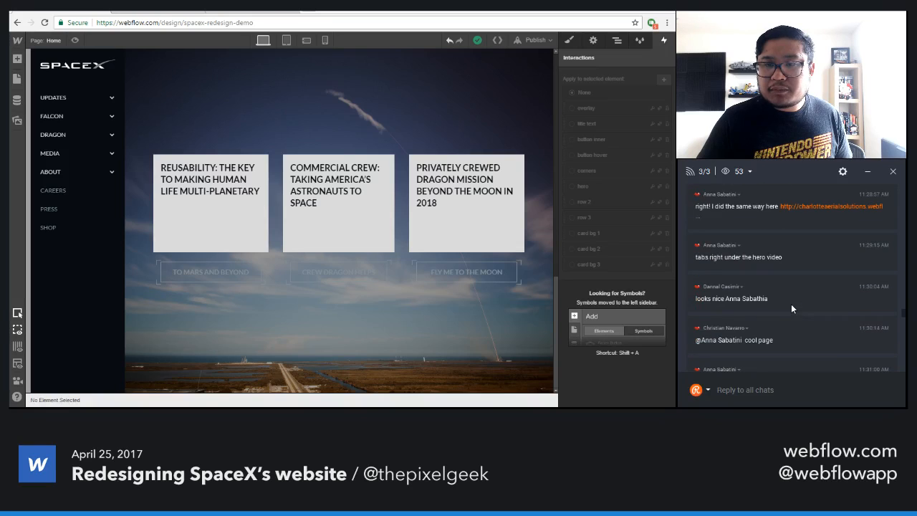
pyautogui.scroll(-15, 792, 309)
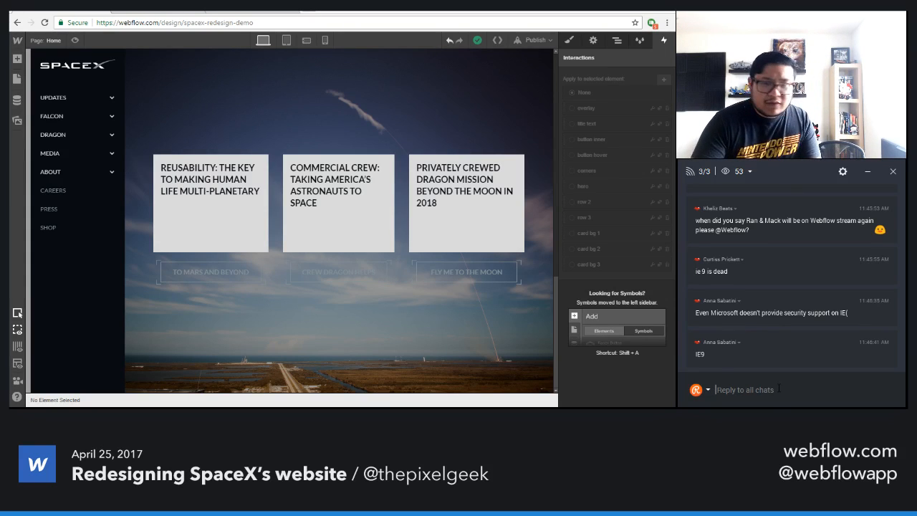
pyautogui.click(778, 388)
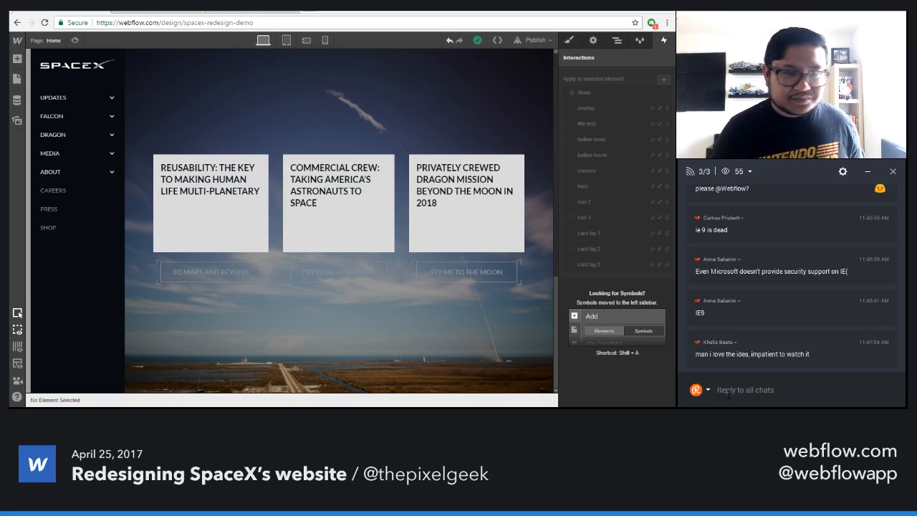
pyautogui.click(255, 126)
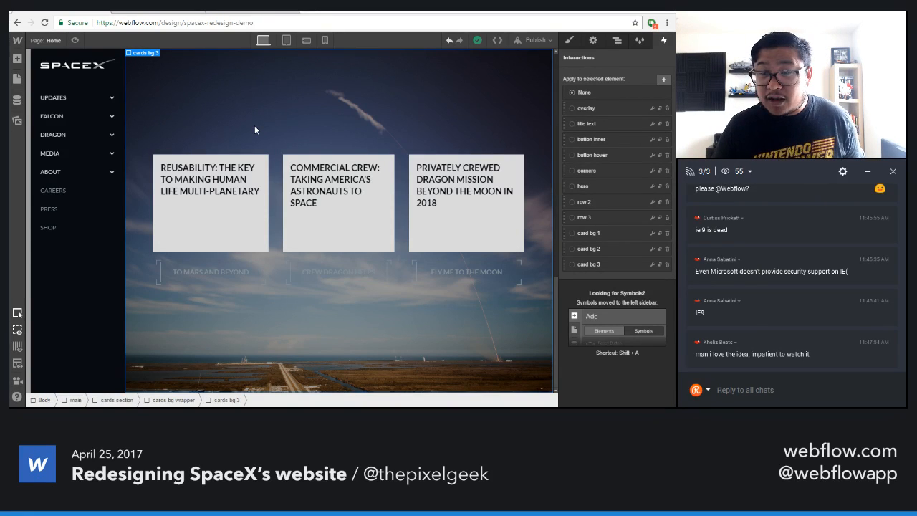
pyautogui.scroll(3, 752, 313)
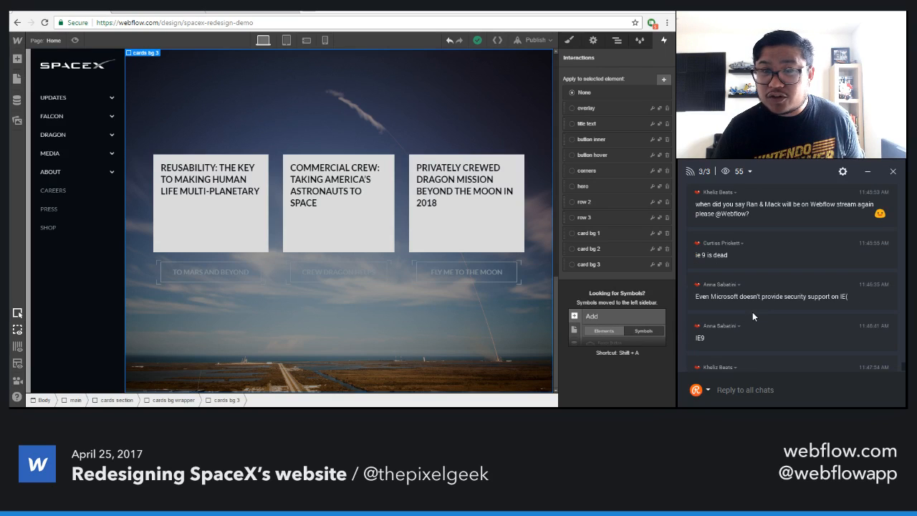
pyautogui.scroll(-2, 753, 315)
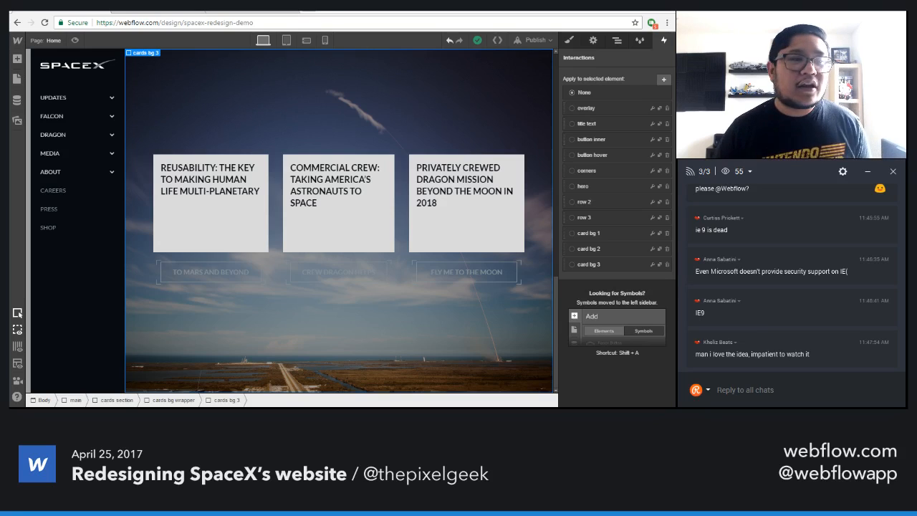
# - Switch to the spacex.com site and examine the Completed Missions and Future Missions tables in the Launch Manifest under Updates
pyautogui.click(228, 13)
pyautogui.scroll(5, 75, 181)
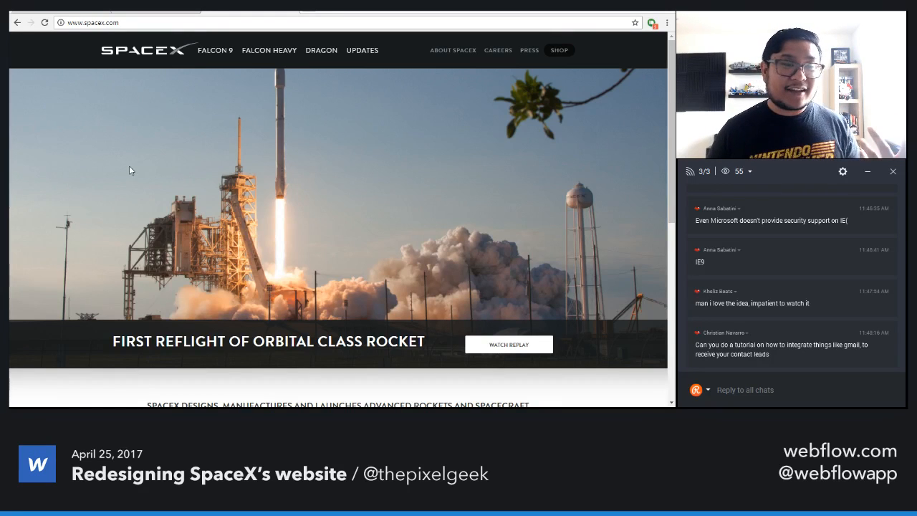
pyautogui.click(373, 55)
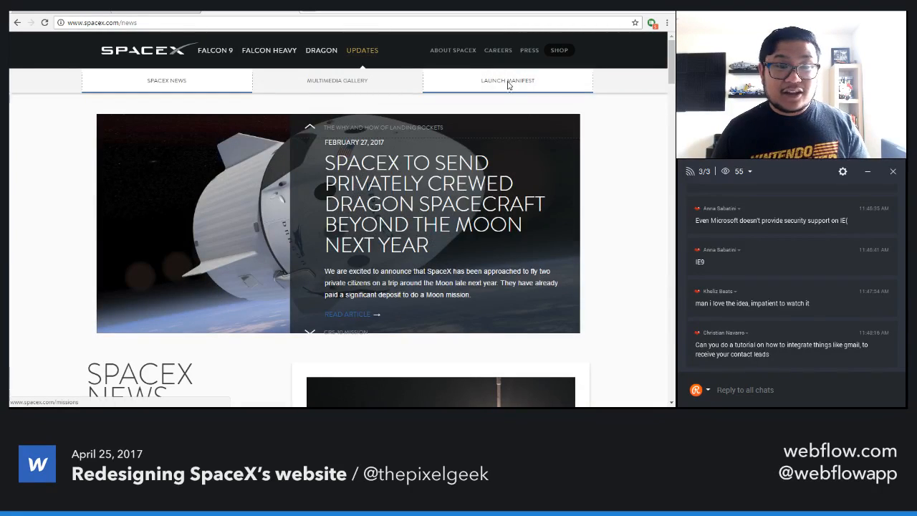
pyautogui.click(507, 82)
pyautogui.scroll(-3, 469, 326)
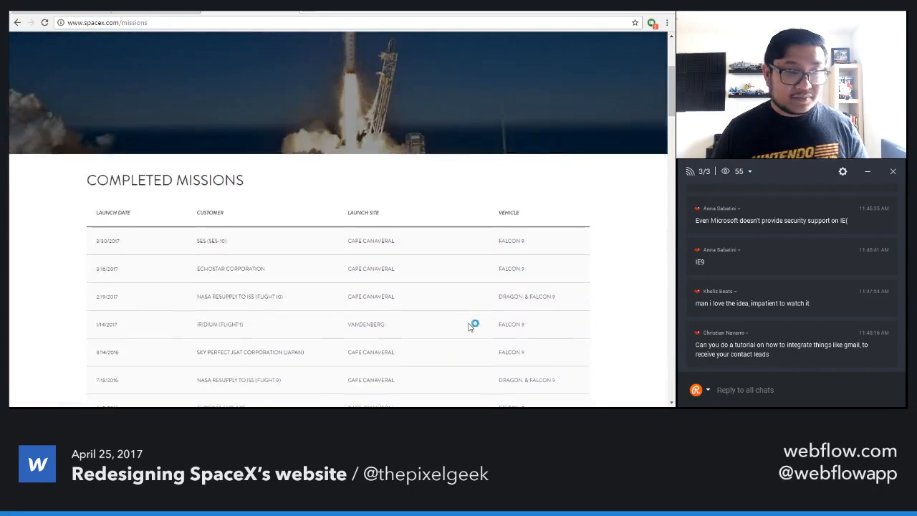
pyautogui.scroll(-15, 469, 326)
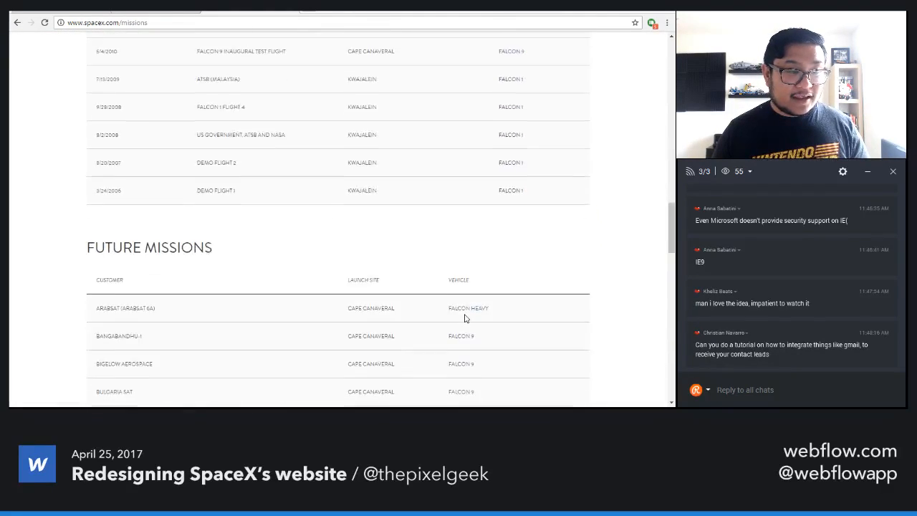
pyautogui.scroll(-3, 464, 319)
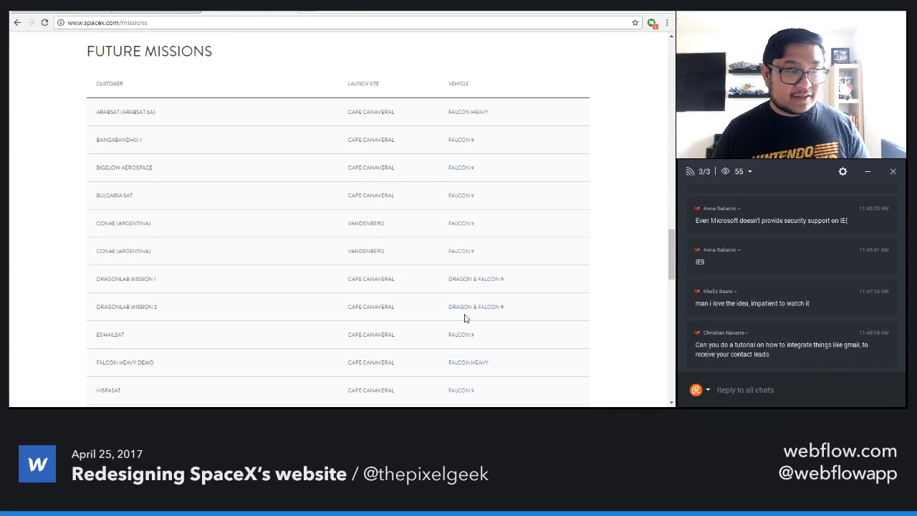
pyautogui.scroll(-10, 464, 318)
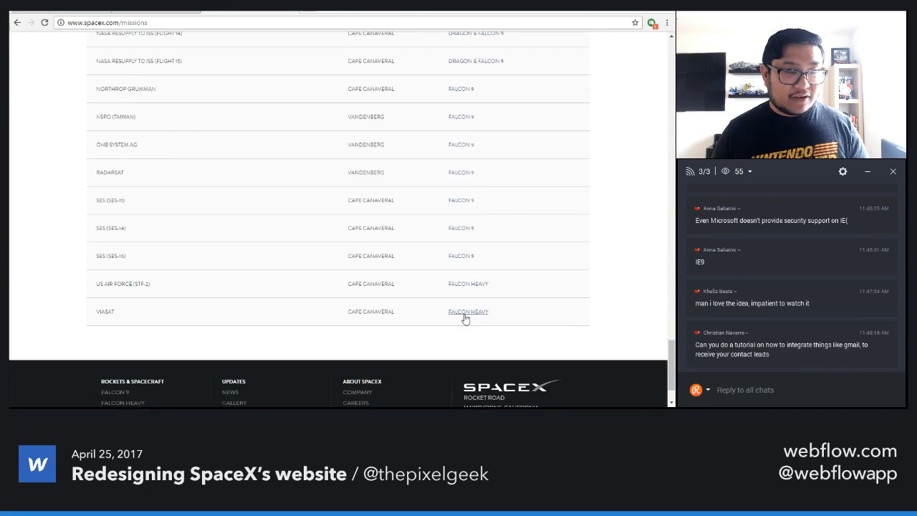
pyautogui.scroll(20, 464, 318)
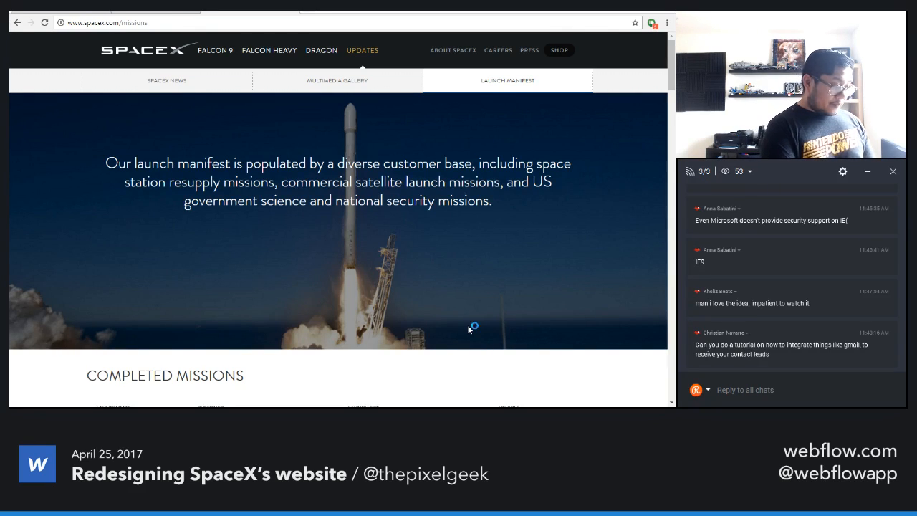
# - Reopen the closed reddit r/SpaceX launch manifest wiki and examine its Upcoming Falcon launches table
pyautogui.hotkey('ctrl', 'shift', 't')
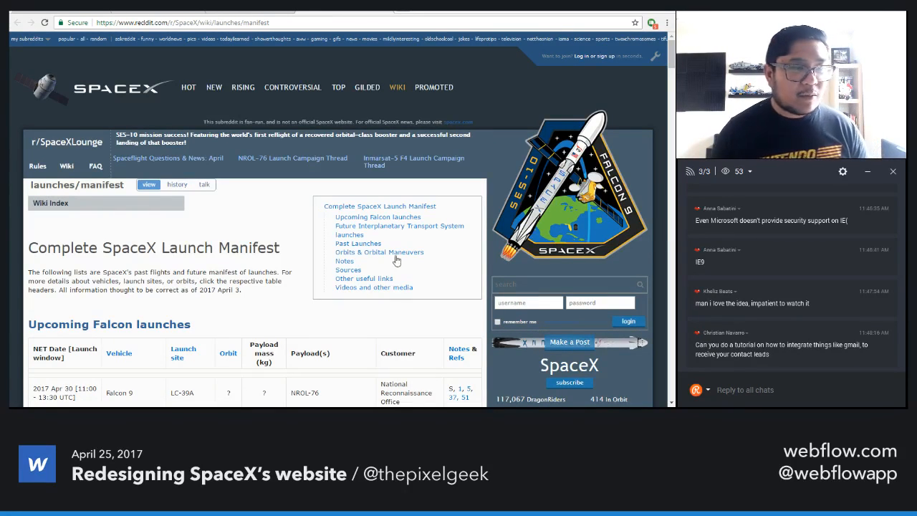
pyautogui.scroll(-2, 279, 254)
pyautogui.scroll(-4, 274, 251)
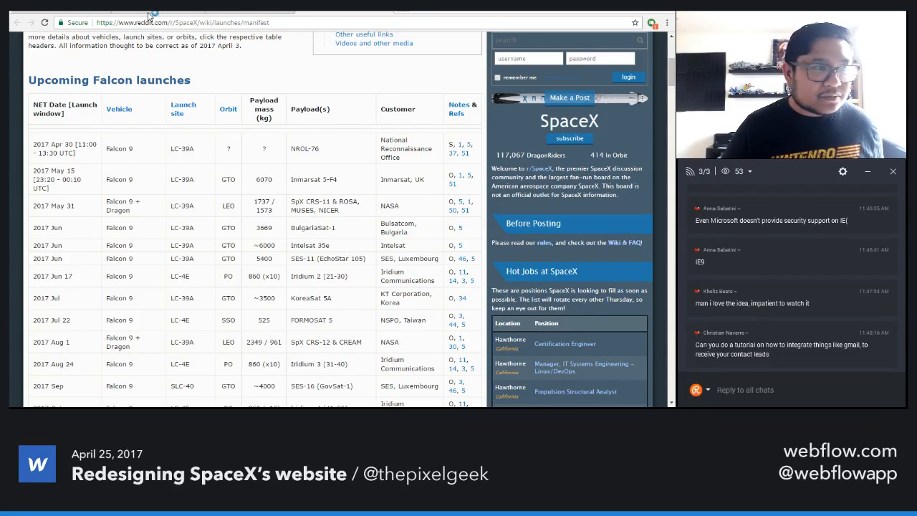
# - Switch back to the Webflow project and add a Section inside main, between cards section and backgrounds
pyautogui.click(79, 11)
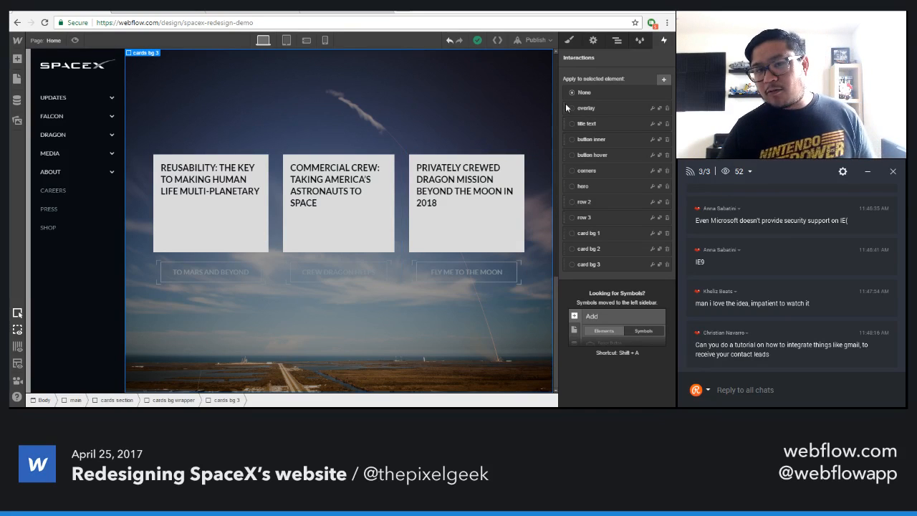
pyautogui.click(617, 41)
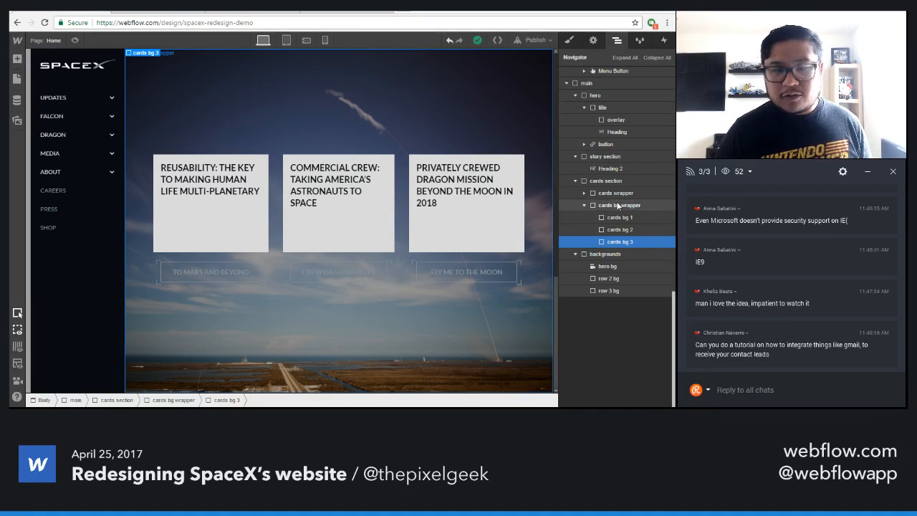
pyautogui.click(575, 181)
pyautogui.click(581, 193)
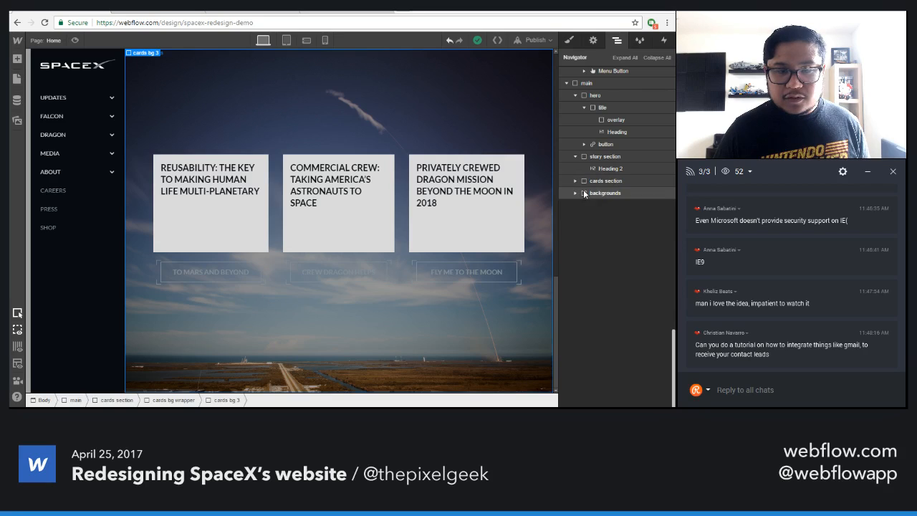
pyautogui.click(655, 59)
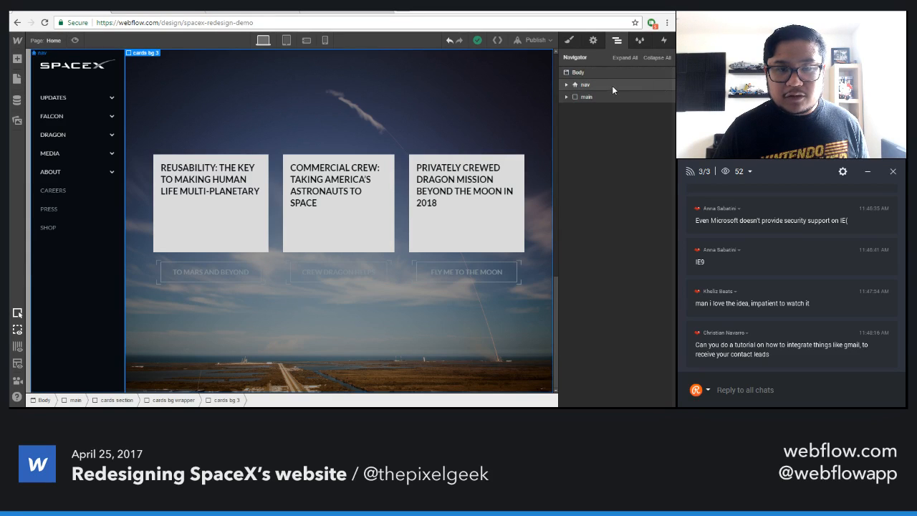
pyautogui.click(566, 96)
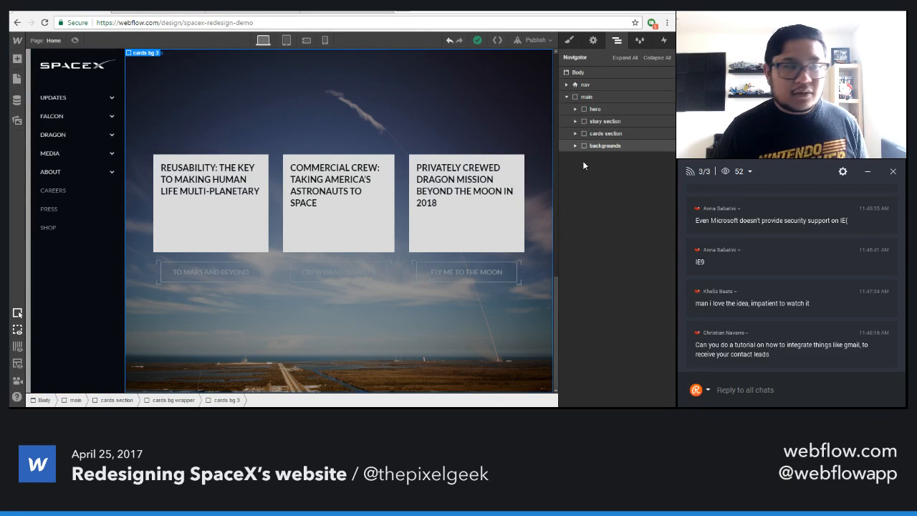
pyautogui.press('a')
pyautogui.moveTo(49, 127); pyautogui.dragTo(600, 207)
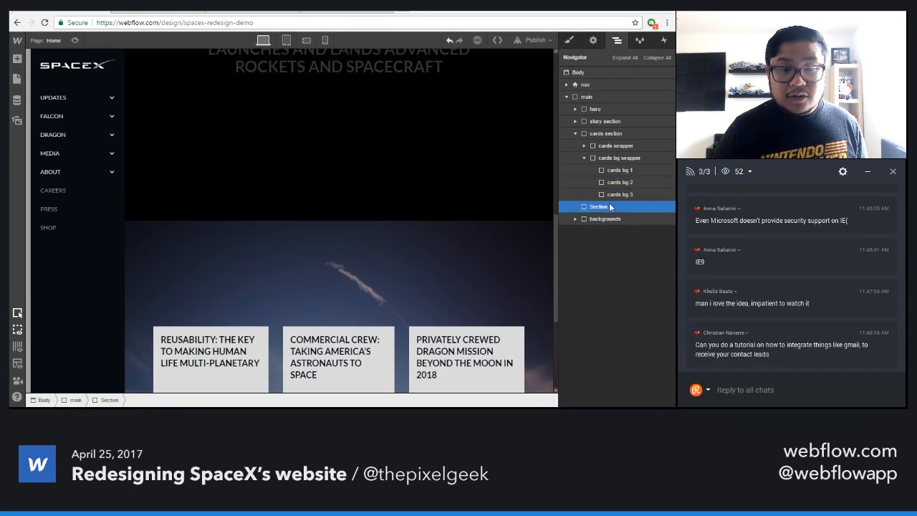
# - Give the new section the class "upcoming section" and set its height to 100 VH
pyautogui.click(570, 41)
pyautogui.click(598, 85)
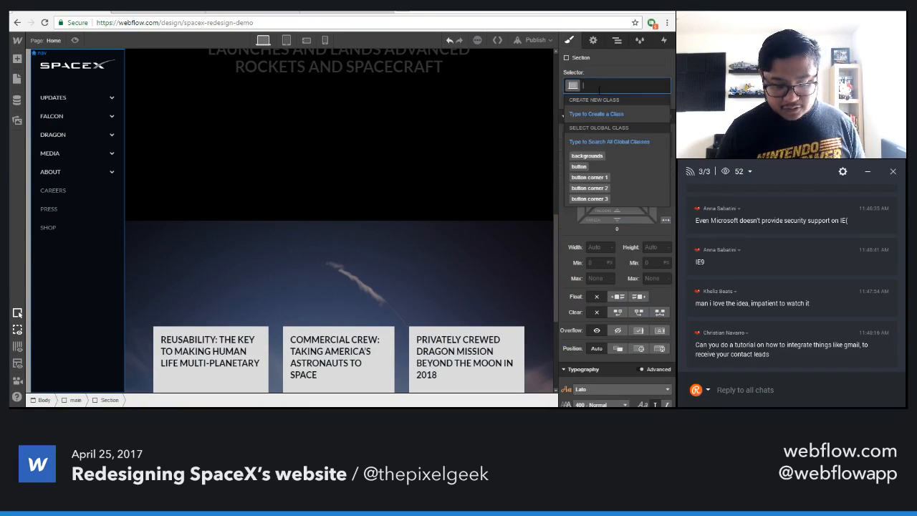
pyautogui.write('upcoming ')
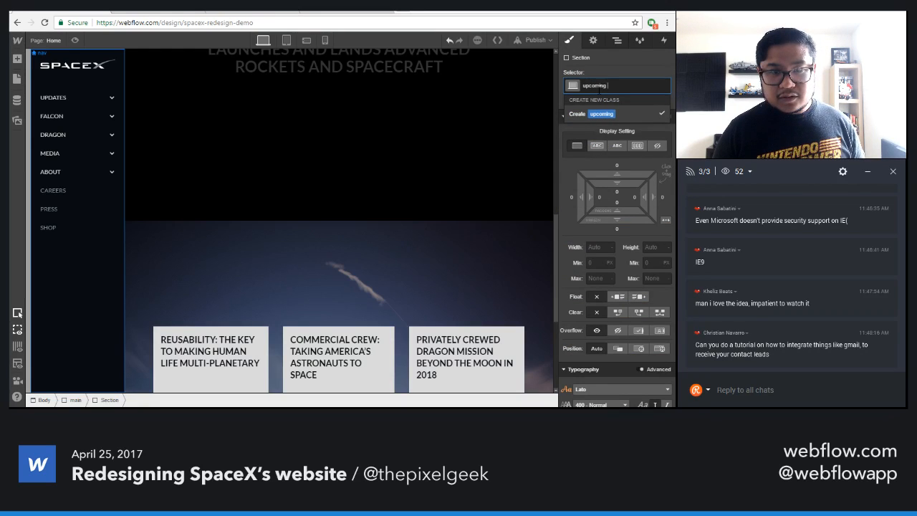
pyautogui.write('section')
pyautogui.press('Return')
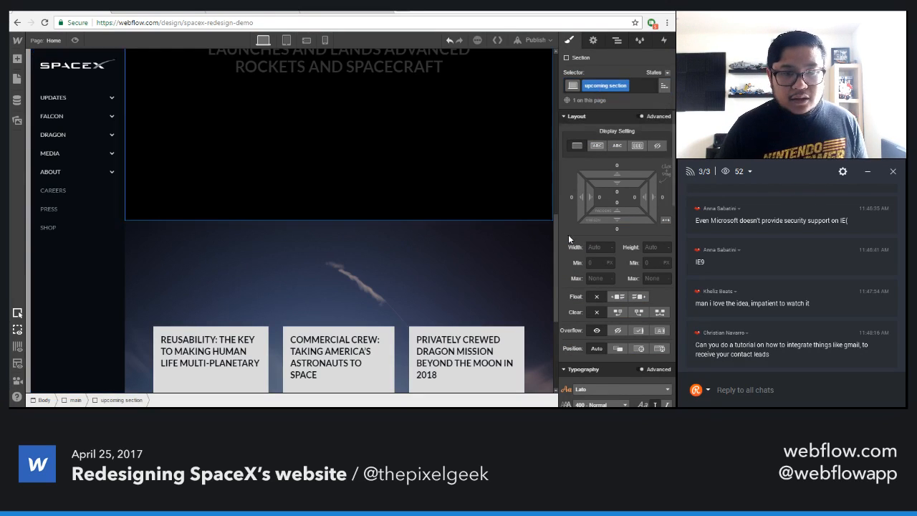
pyautogui.click(653, 247)
pyautogui.write('100')
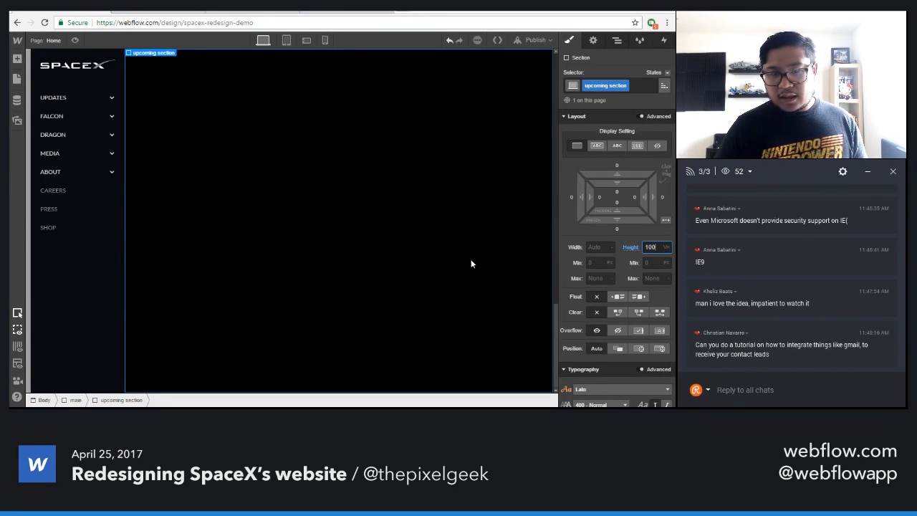
# - Set the upcoming section's left and right padding to 10% and its display to horizontal flex with vertically centred children
pyautogui.click(600, 197)
pyautogui.write('%')
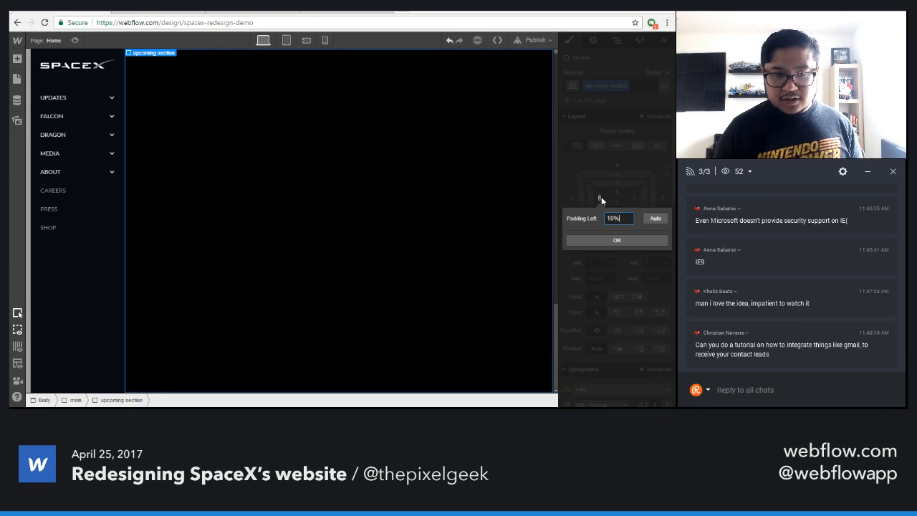
pyautogui.press('Return')
pyautogui.click(633, 198)
pyautogui.write('10')
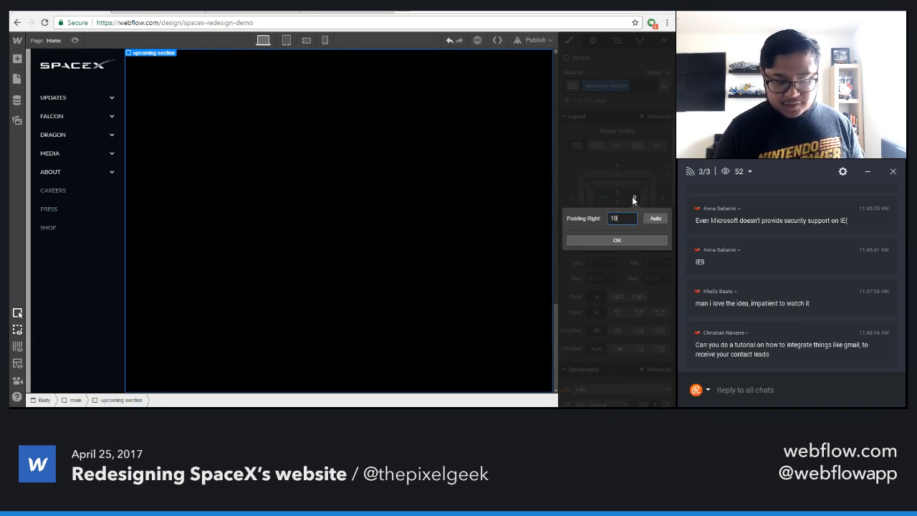
pyautogui.write('%')
pyautogui.press('Return')
pyautogui.click(636, 146)
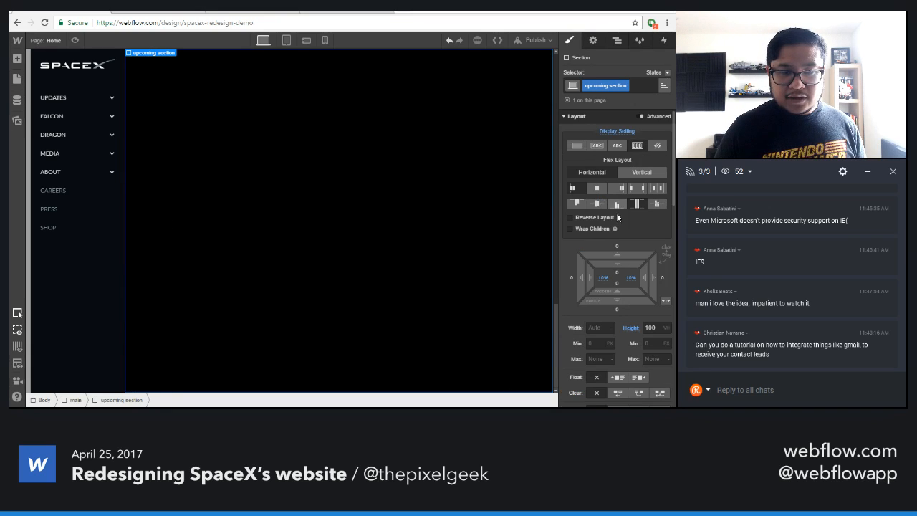
pyautogui.click(597, 202)
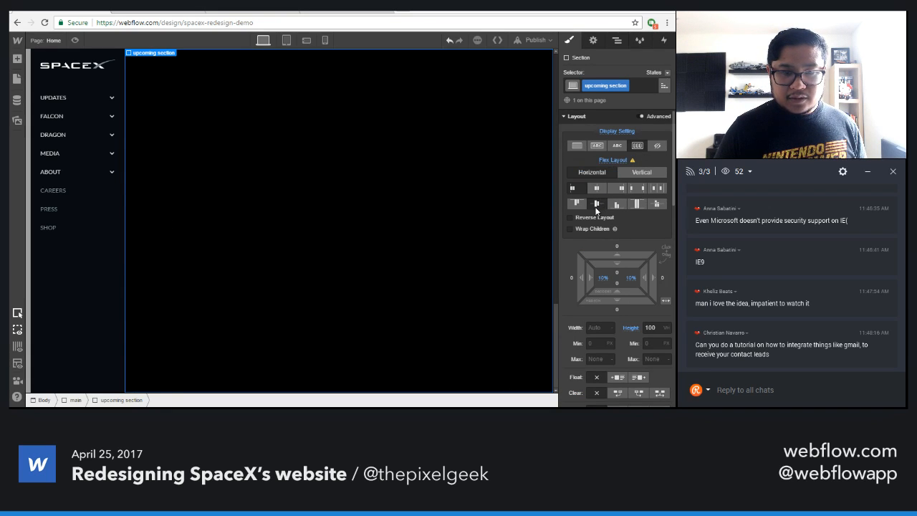
# - Open the library of elements that can be added to the upcoming section
pyautogui.press('a')
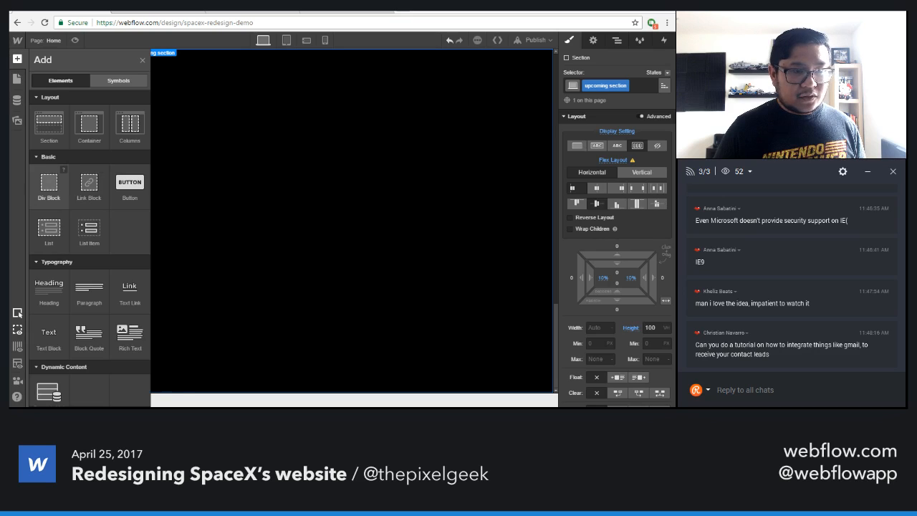
# - Add a div block to the upcoming section and centre the section's flex children horizontally
pyautogui.moveTo(49, 184); pyautogui.dragTo(339, 305)
pyautogui.click(409, 172)
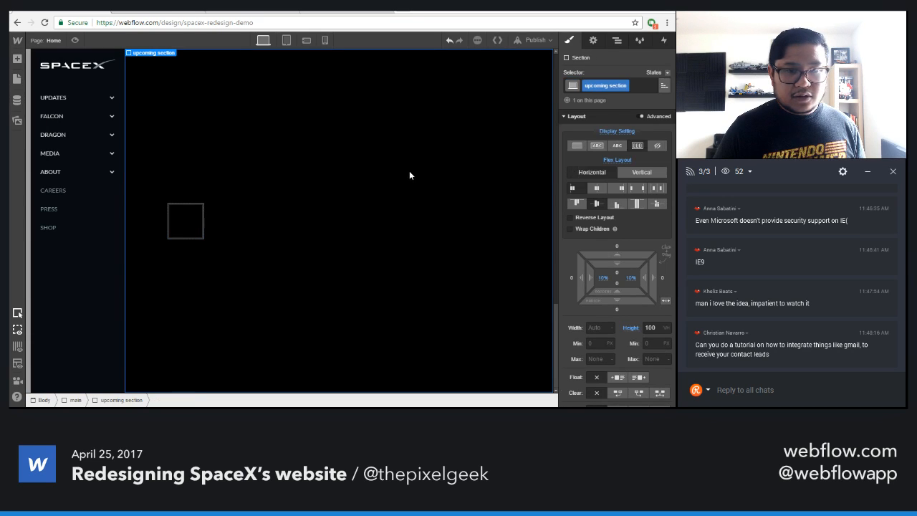
pyautogui.click(594, 187)
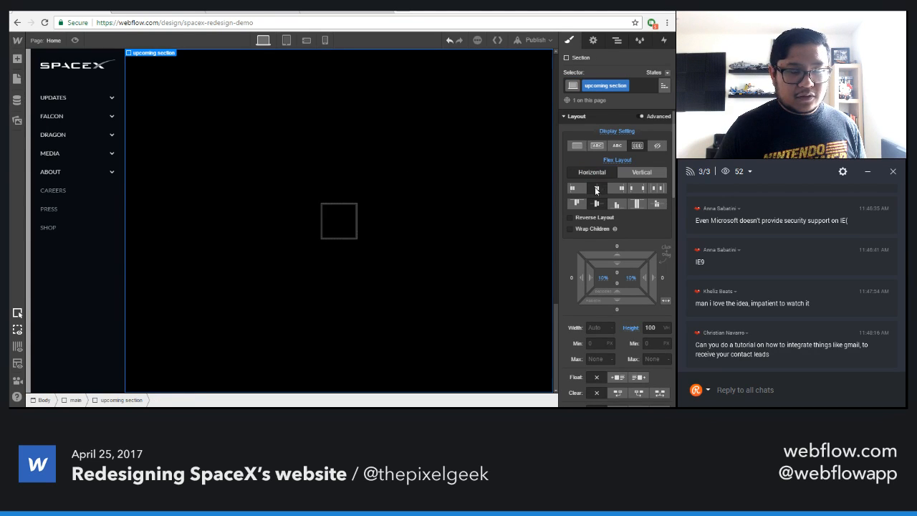
pyautogui.click(339, 216)
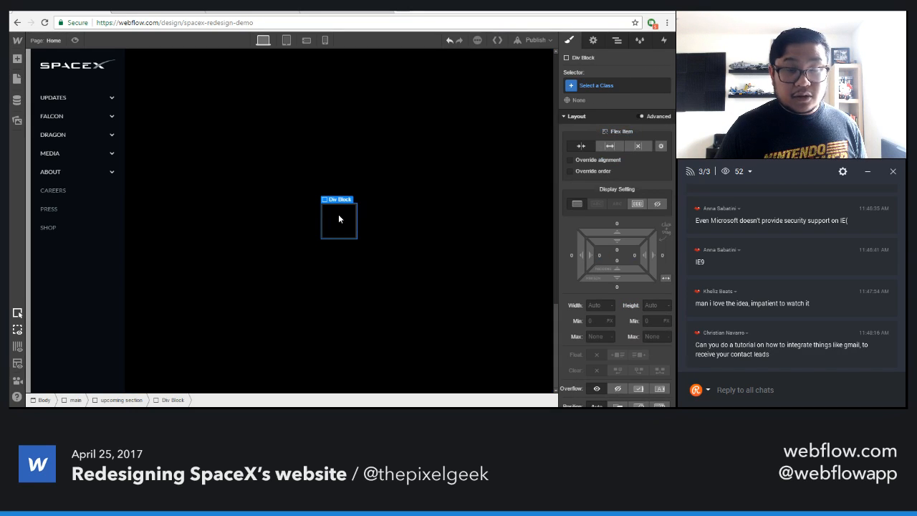
# - Try a width of 100% on the new div block and reset it
pyautogui.click(599, 303)
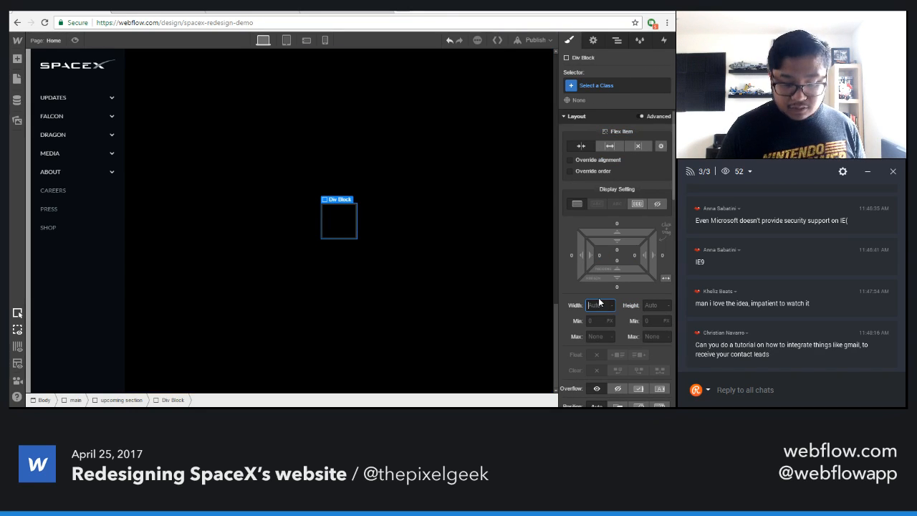
pyautogui.write('100%')
pyautogui.press('Return')
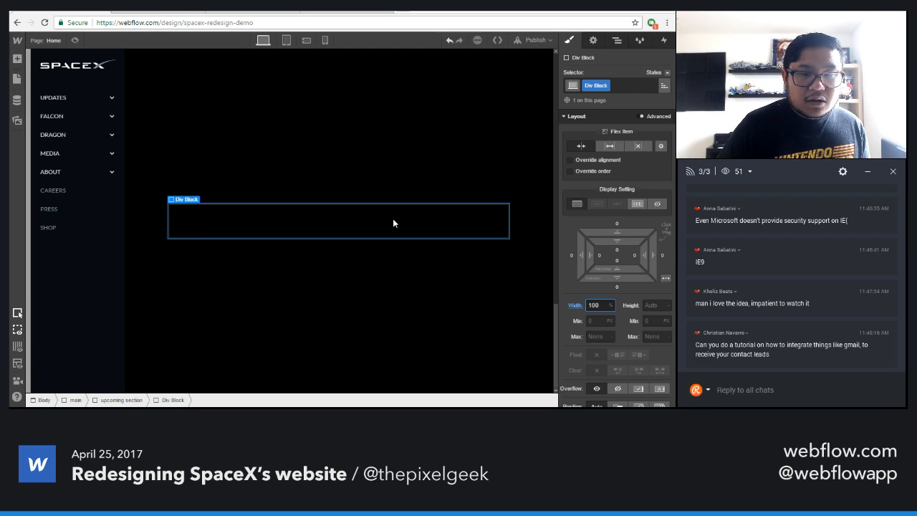
pyautogui.keyDown('alt'); pyautogui.click(577, 305); pyautogui.keyUp('alt')
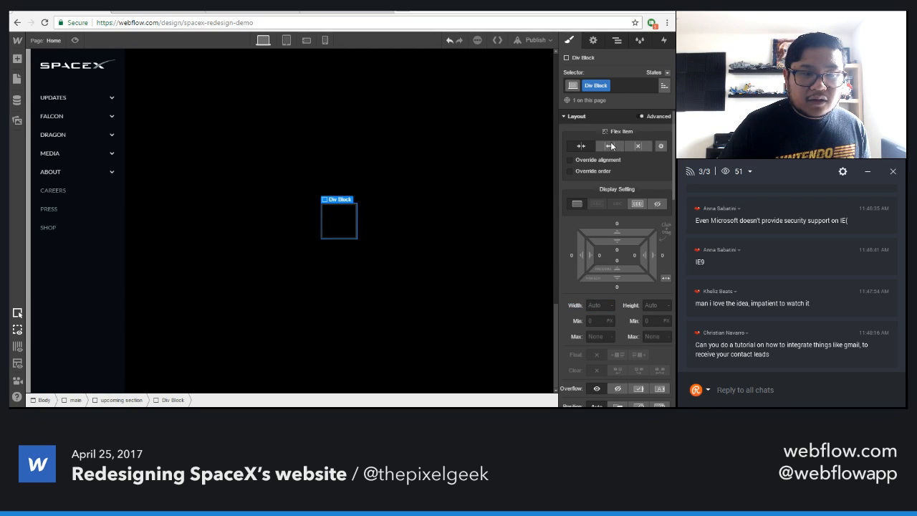
# - Make the div block grow to fill the available flex space and rename its class "upcoming content"
pyautogui.click(610, 146)
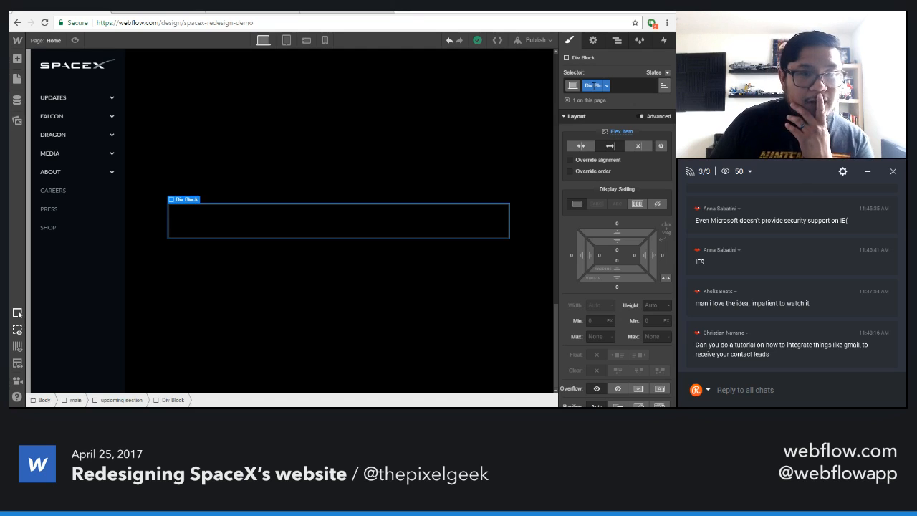
pyautogui.doubleClick(593, 86)
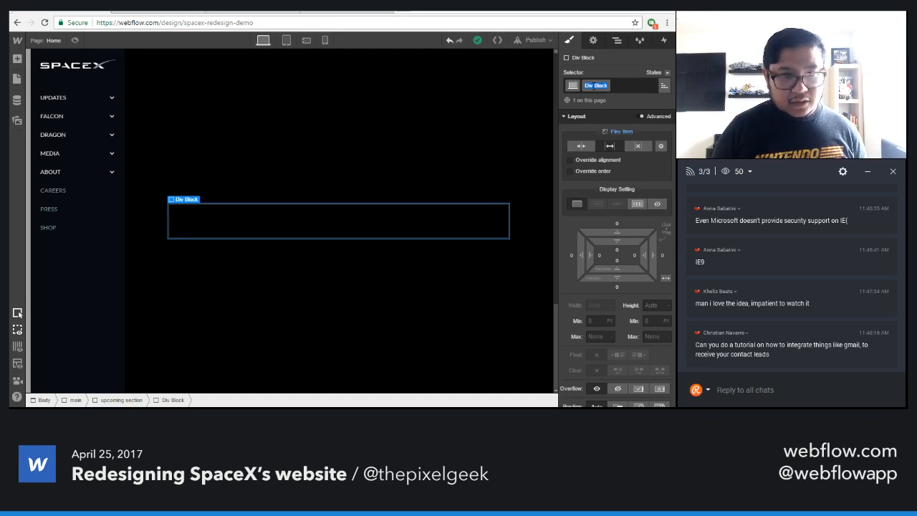
pyautogui.write('up')
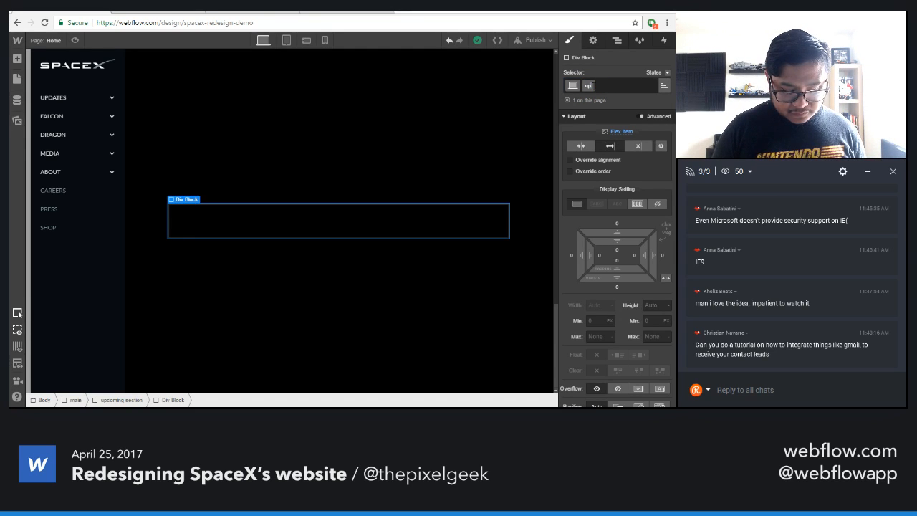
pyautogui.write('coming content')
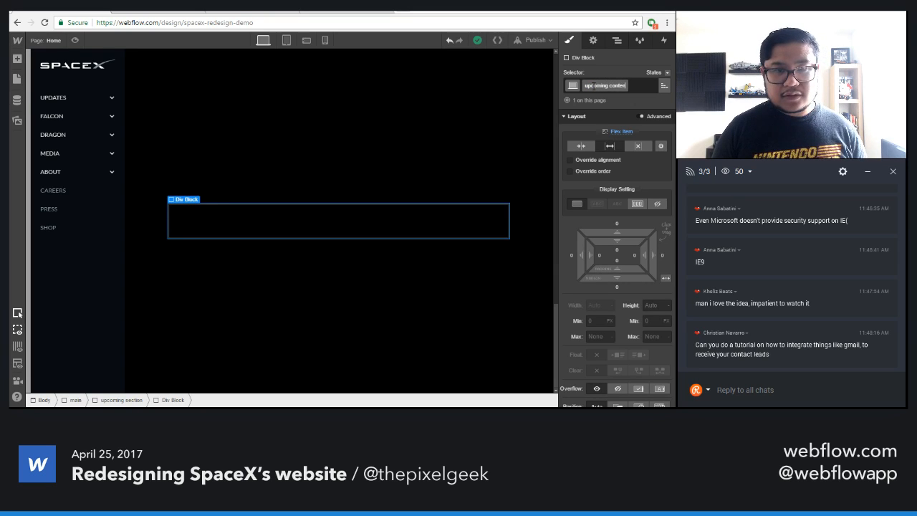
pyautogui.press('Return')
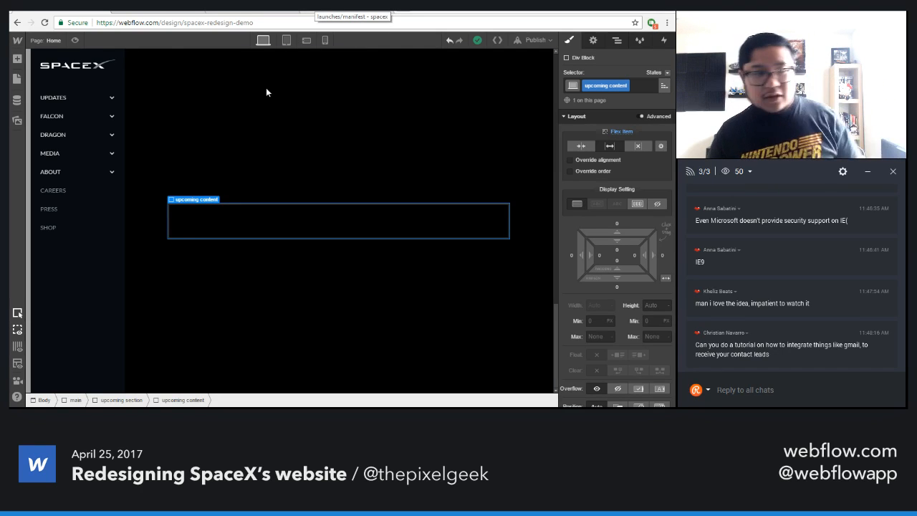
# - Add a heading inside the upcoming content block and set its type to H2
pyautogui.press('a')
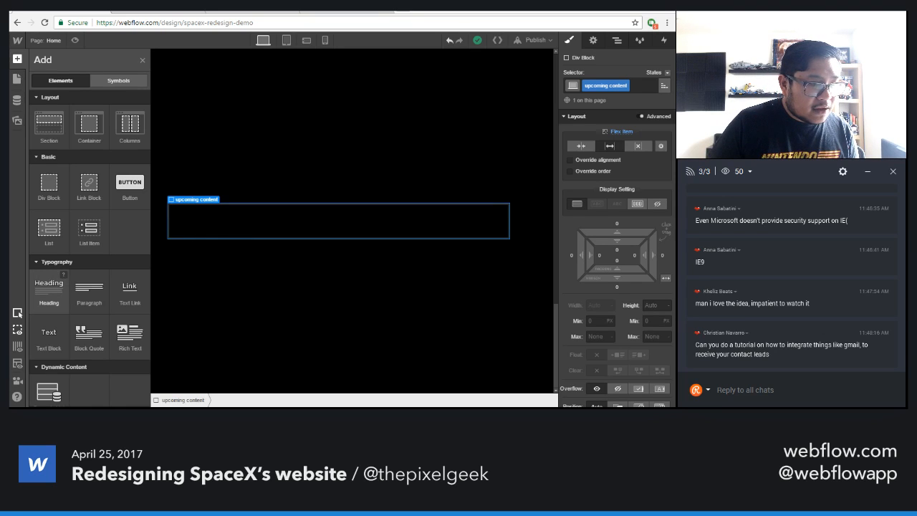
pyautogui.click(49, 288)
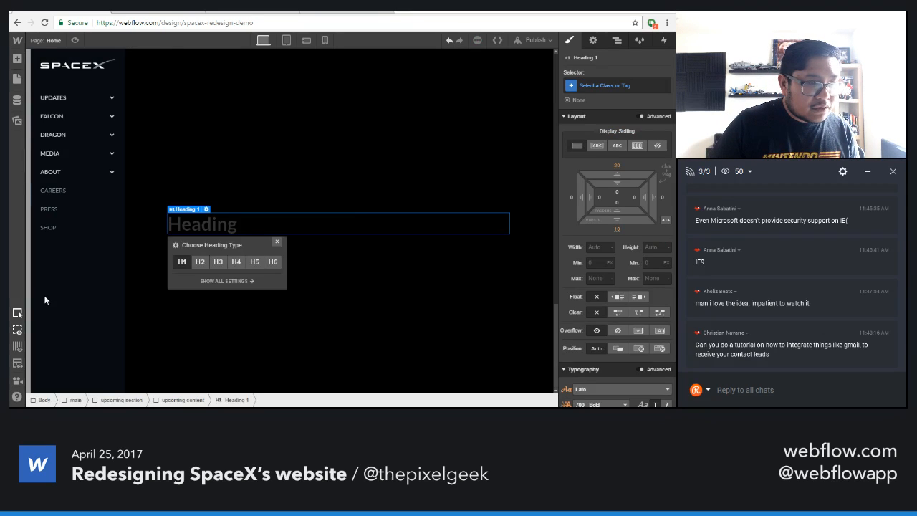
pyautogui.click(215, 262)
pyautogui.click(200, 261)
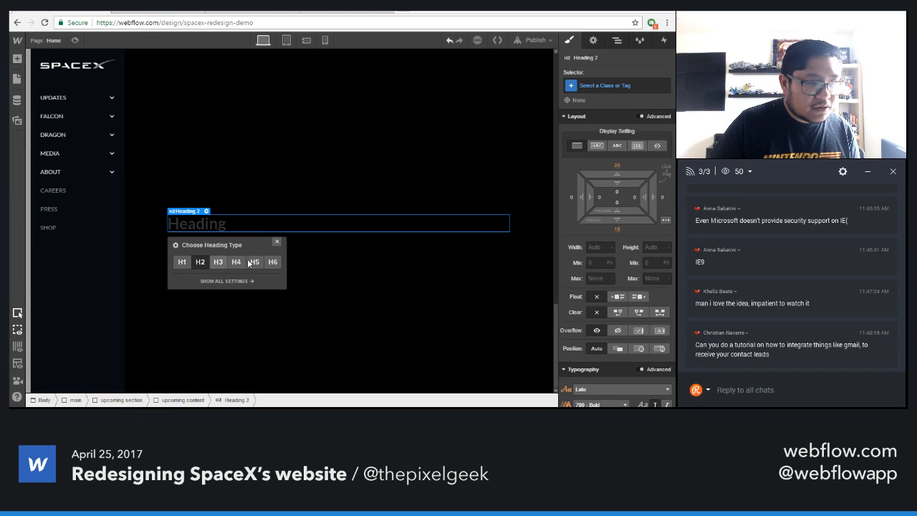
# - Replace the new heading's placeholder text with "Upcoming launches"
pyautogui.doubleClick(198, 221)
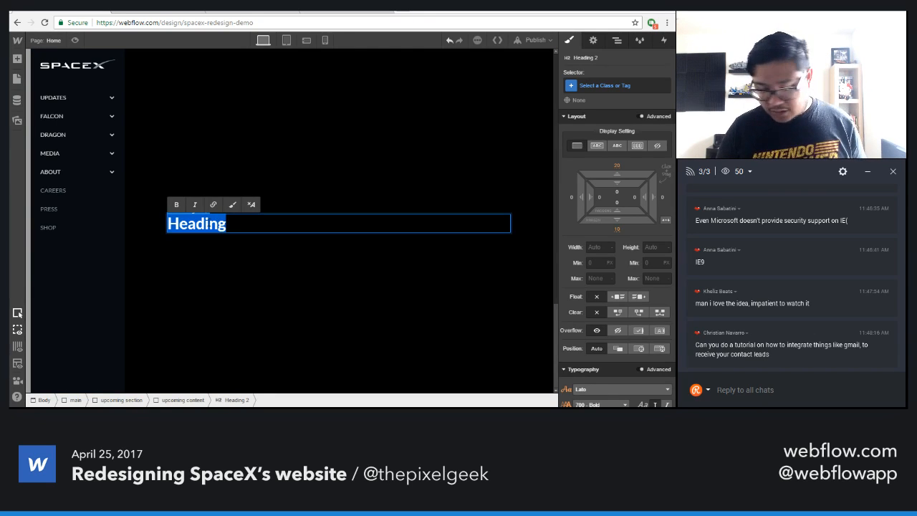
pyautogui.write('Upcoming')
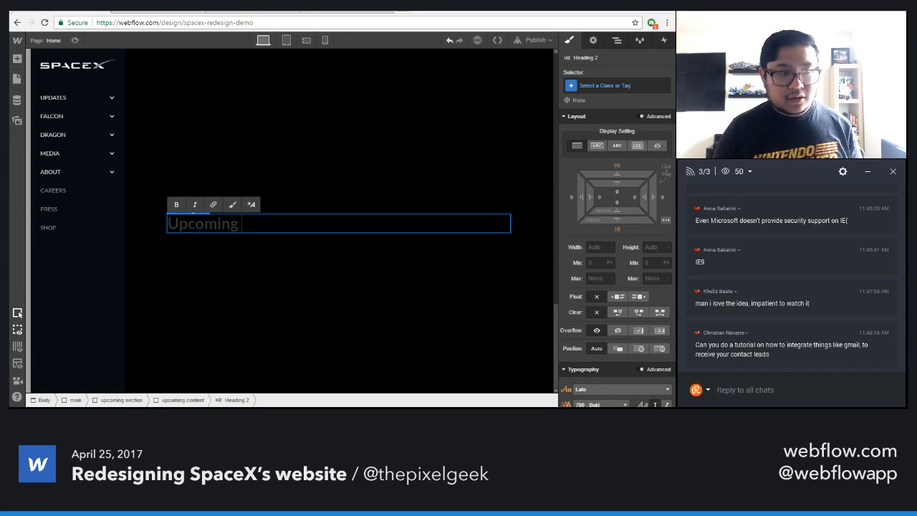
pyautogui.write(' launches')
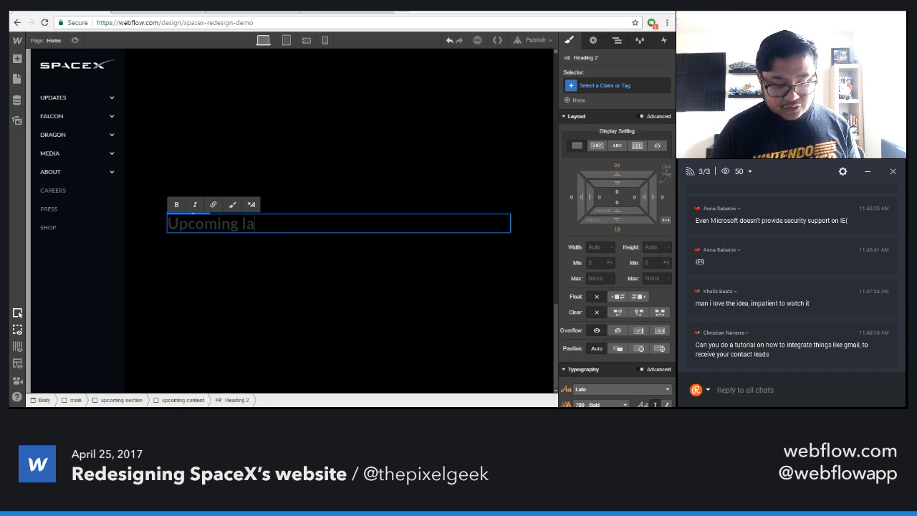
pyautogui.press('Escape')
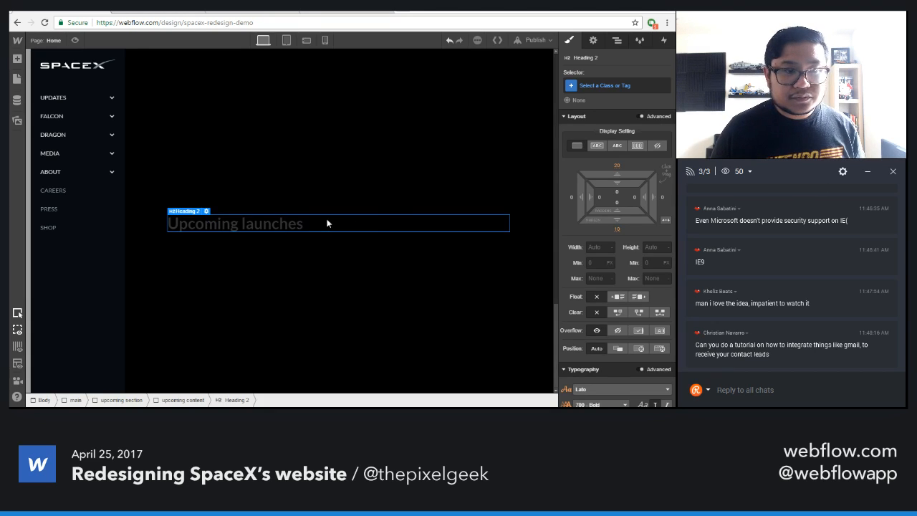
# - Add a div block inside the backgrounds element, directly after row 3 bg
pyautogui.click(378, 316)
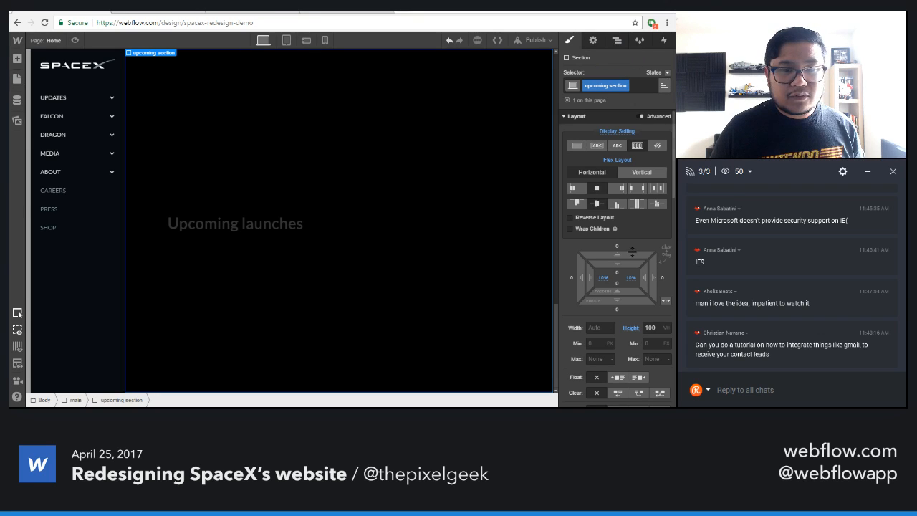
pyautogui.click(615, 42)
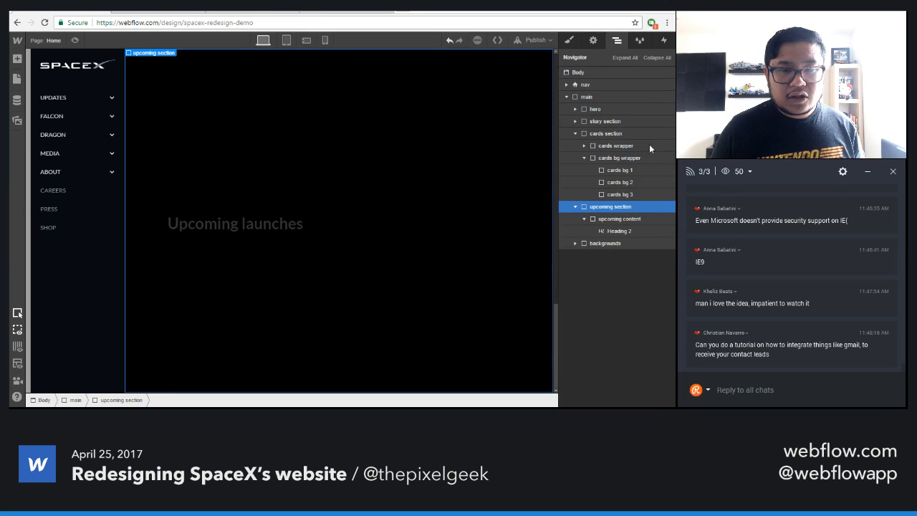
pyautogui.click(575, 243)
pyautogui.press('a')
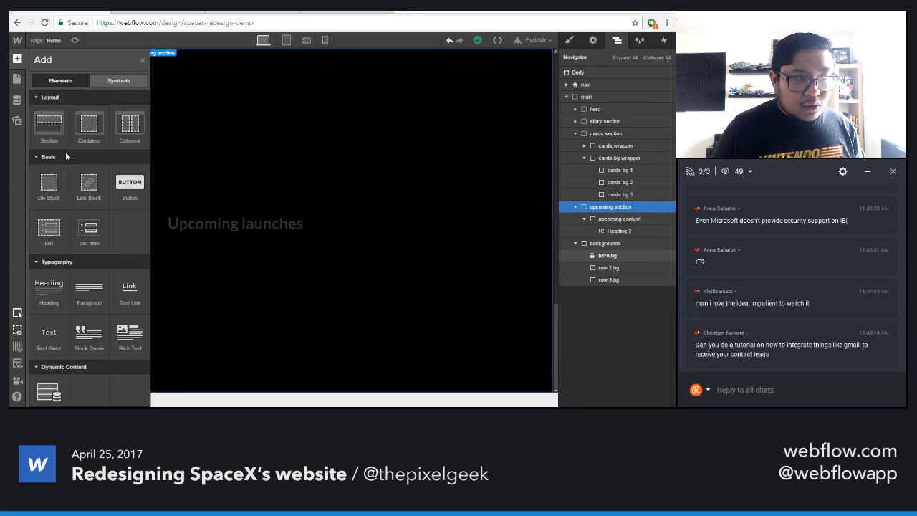
pyautogui.moveTo(48, 183); pyautogui.dragTo(610, 294)
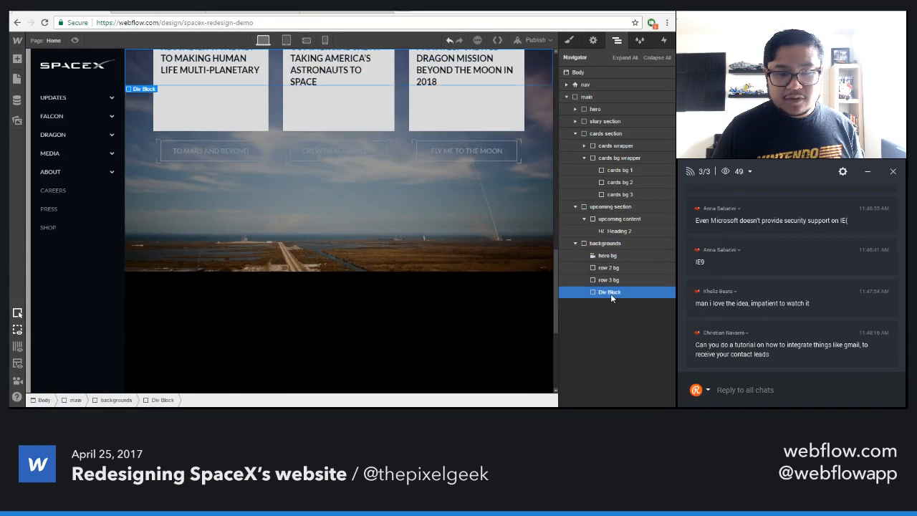
# - Give the new background div block a new class named "row 4 bg"
pyautogui.click(570, 40)
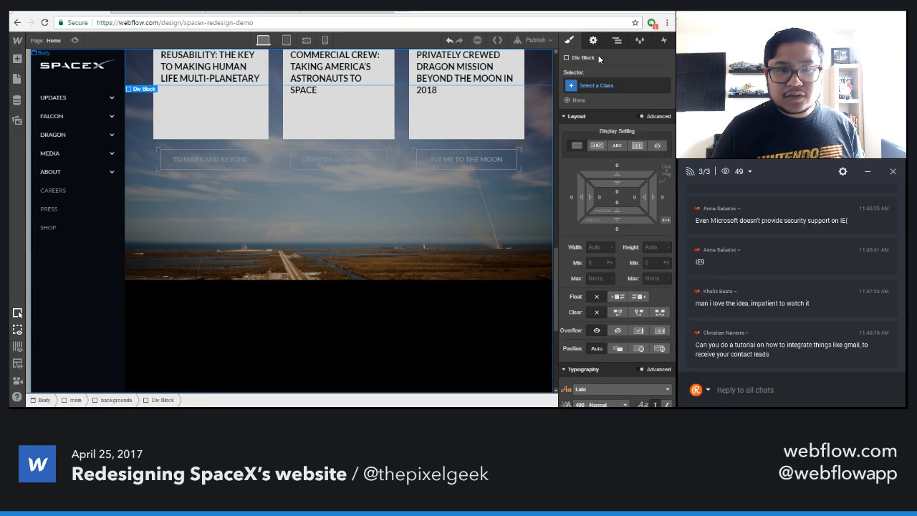
pyautogui.click(596, 86)
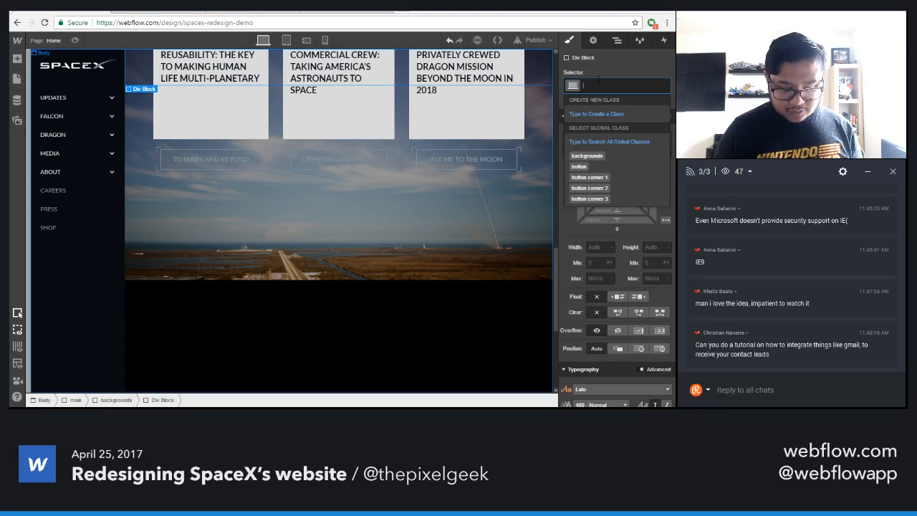
pyautogui.write('row 4 b')
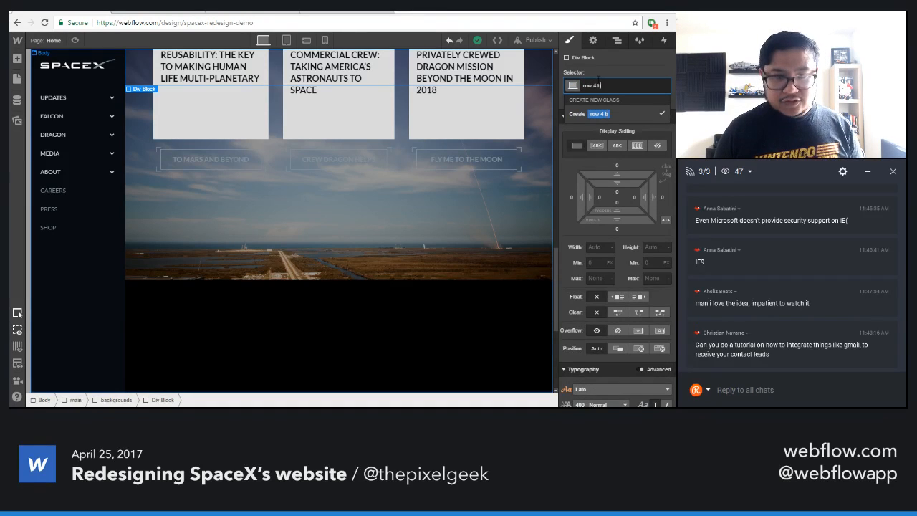
pyautogui.write('g')
pyautogui.press('Return')
# - Set the row 4 bg block's width and height to 100% each
pyautogui.click(599, 247)
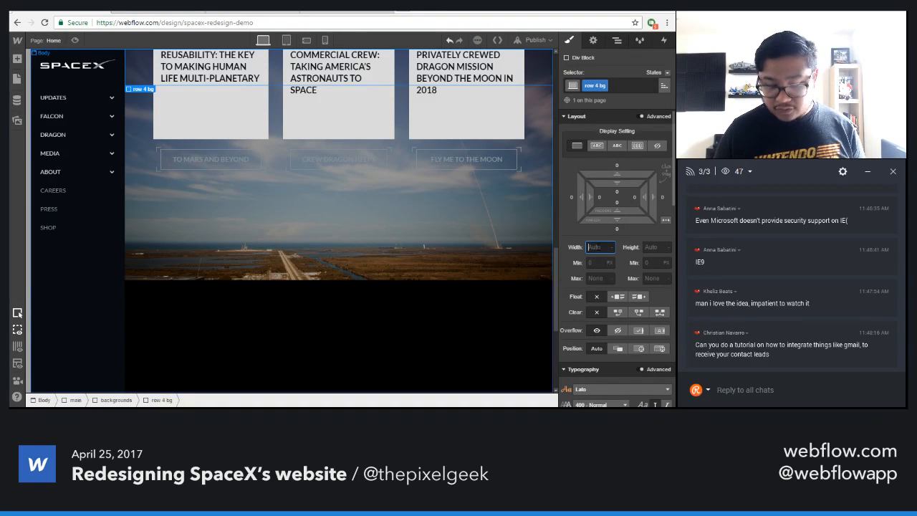
pyautogui.write('100%')
pyautogui.press('Tab')
pyautogui.write('100')
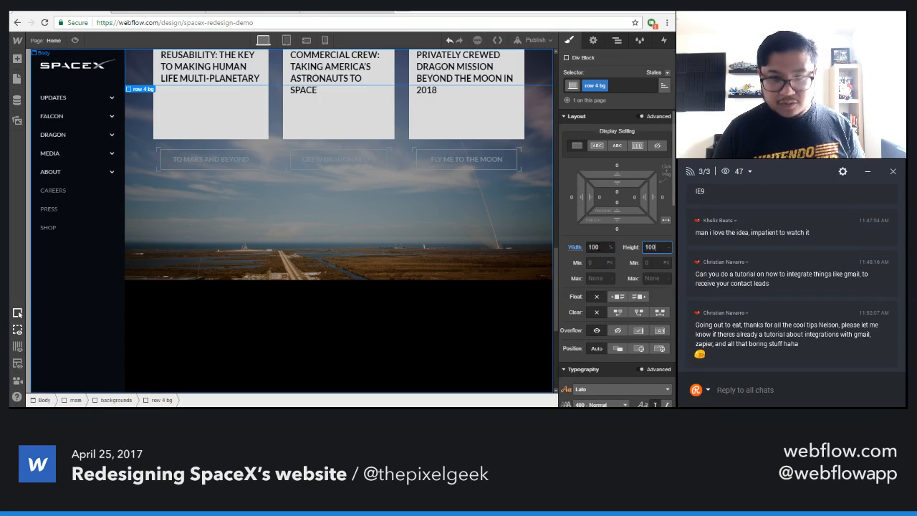
pyautogui.write('%')
pyautogui.press('Return')
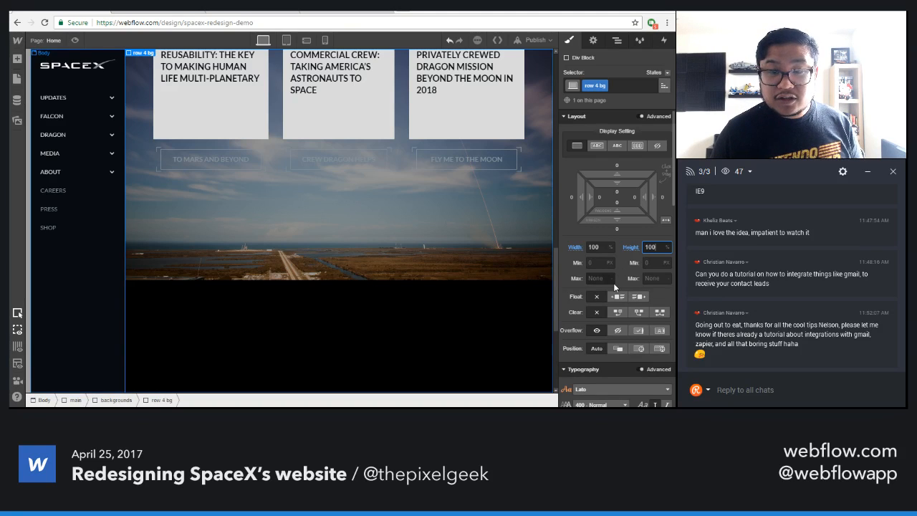
# - Set the row 4 bg block's position to absolute, relative to backgrounds
pyautogui.scroll(-1, 614, 286)
pyautogui.scroll(-1, 614, 287)
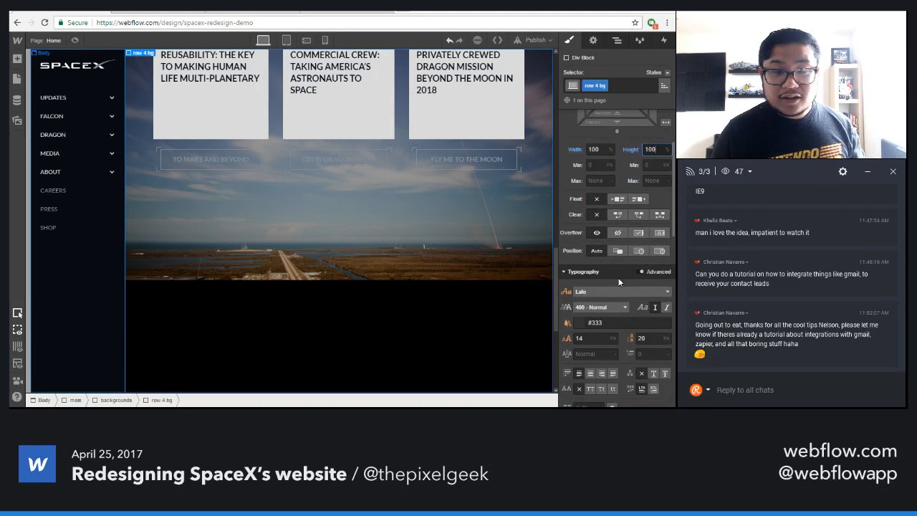
pyautogui.click(635, 252)
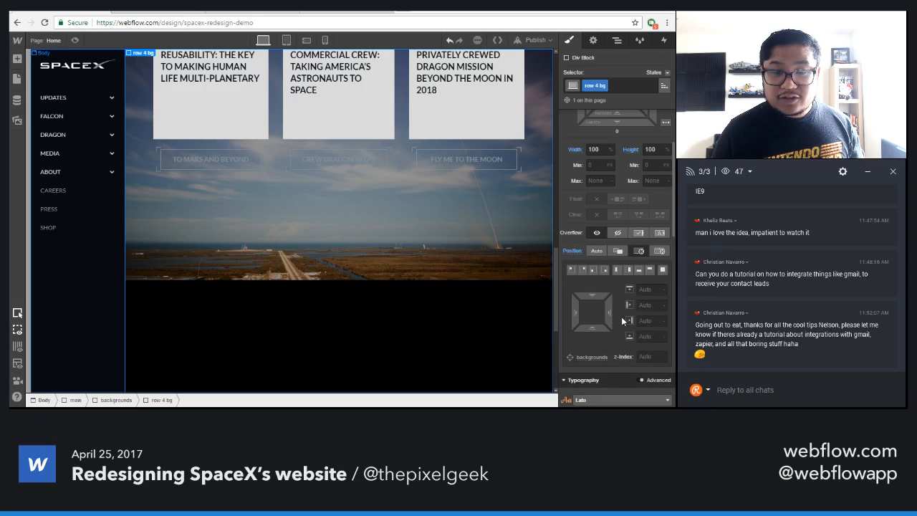
# - Give the row 4 bg block a Light Slate Grey background colour
pyautogui.scroll(-1, 499, 342)
pyautogui.scroll(-2, 499, 341)
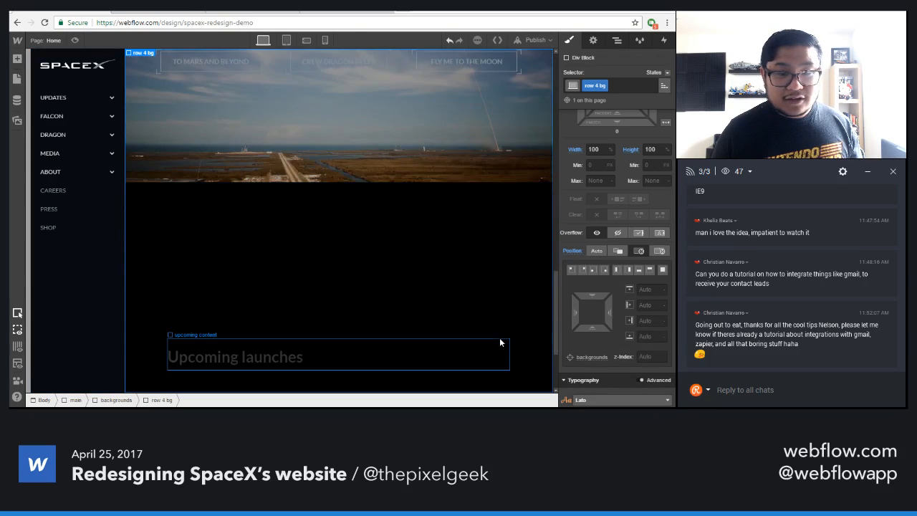
pyautogui.scroll(-1, 608, 324)
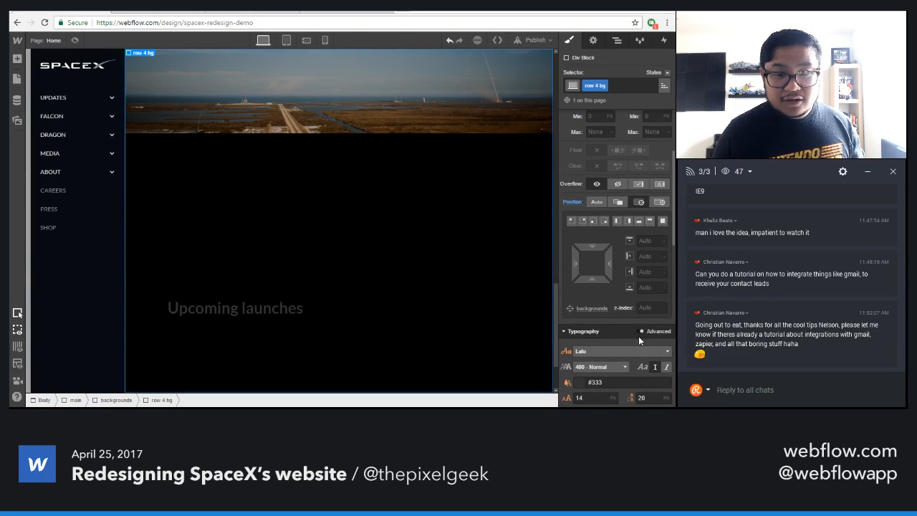
pyautogui.scroll(-5, 639, 334)
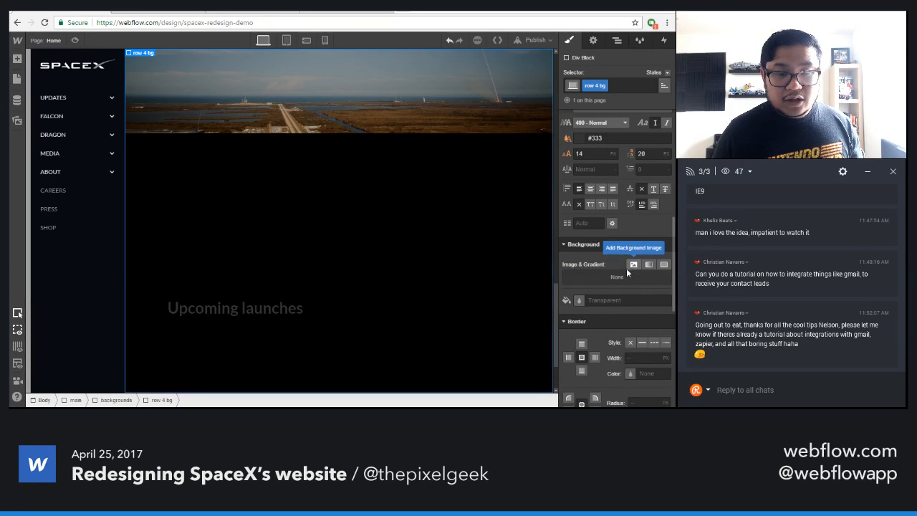
pyautogui.click(578, 301)
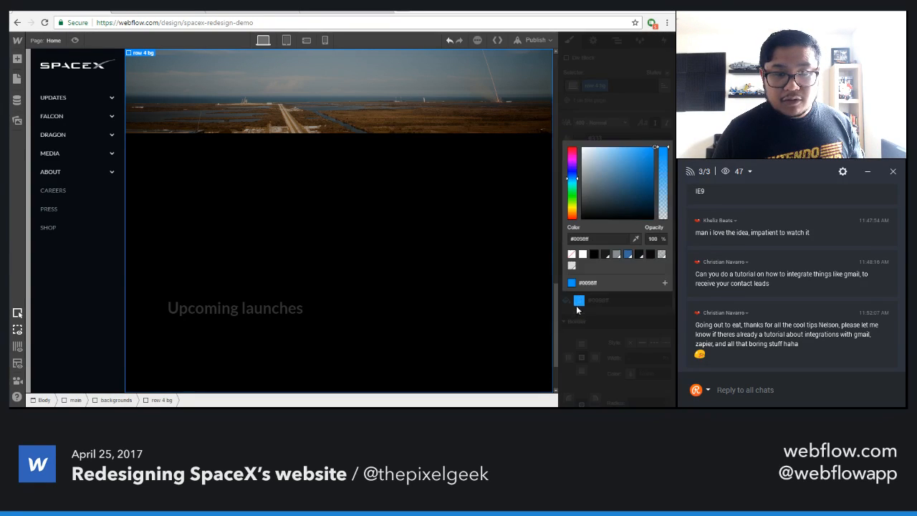
pyautogui.click(618, 255)
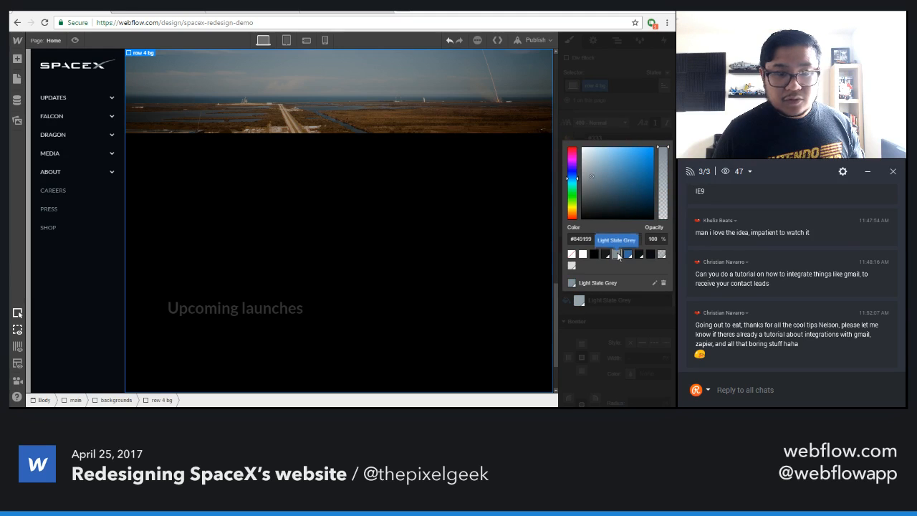
# - Hide the hero bg video block on desktop
pyautogui.click(661, 131)
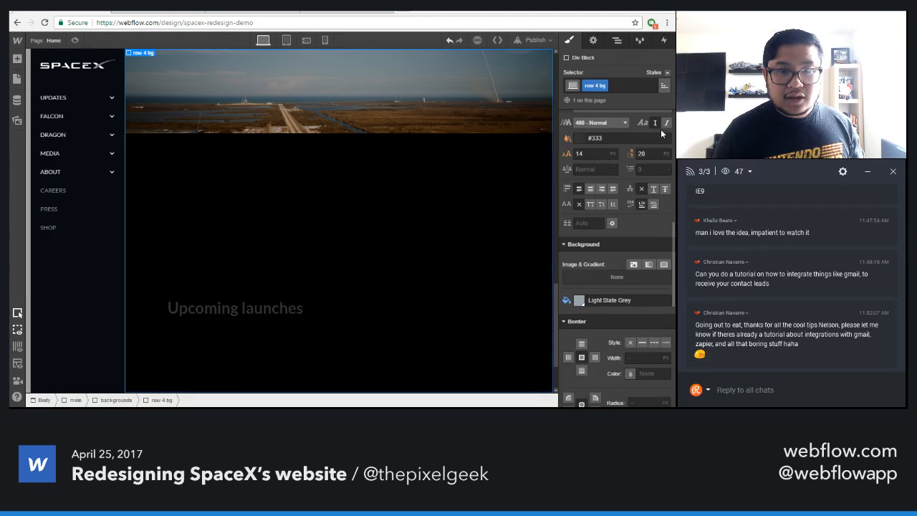
pyautogui.click(617, 40)
pyautogui.click(609, 255)
pyautogui.click(592, 40)
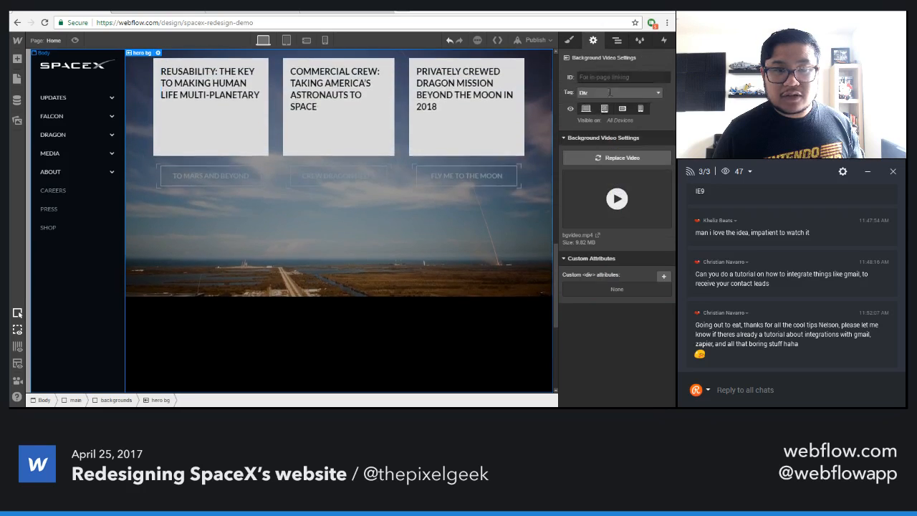
# - Hide the row 2 bg and row 3 bg blocks on desktop
pyautogui.click(616, 40)
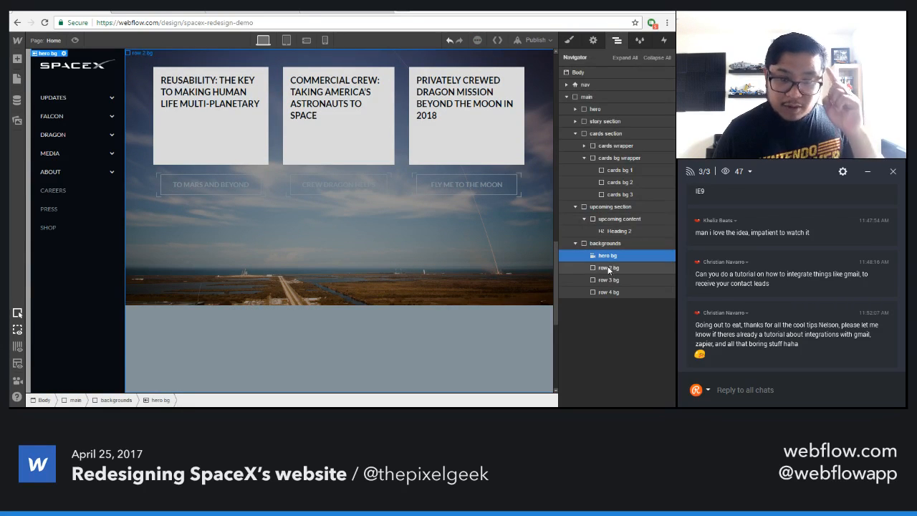
pyautogui.click(608, 267)
pyautogui.click(593, 41)
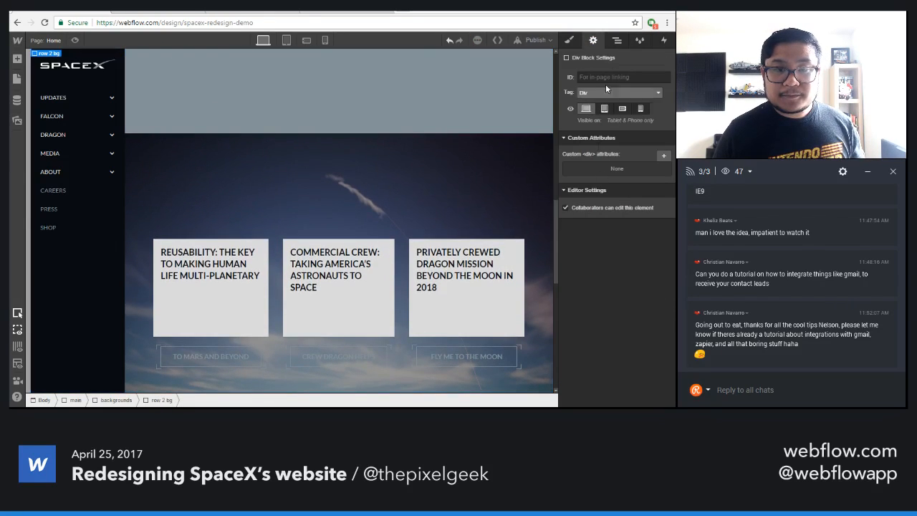
pyautogui.click(617, 40)
pyautogui.click(608, 279)
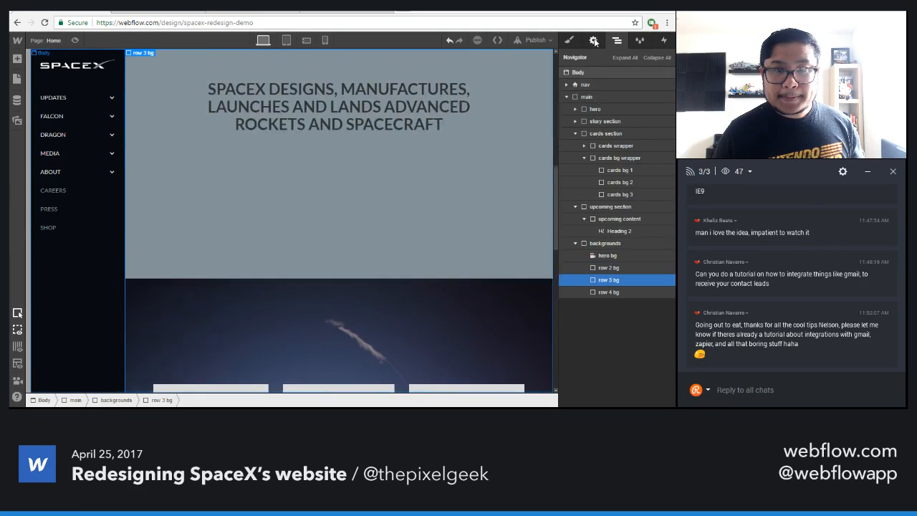
pyautogui.click(592, 40)
# - Change the row 4 bg block's background colour to #f7f7f7
pyautogui.click(617, 41)
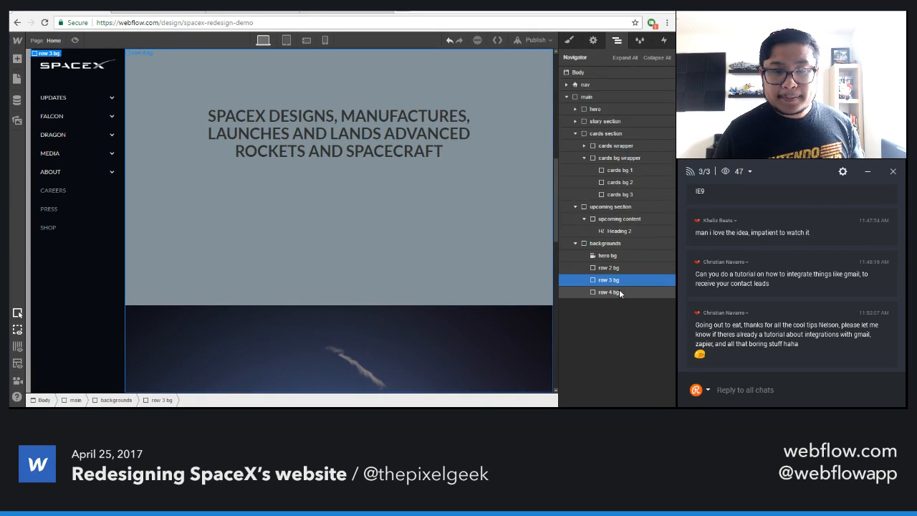
pyautogui.click(619, 290)
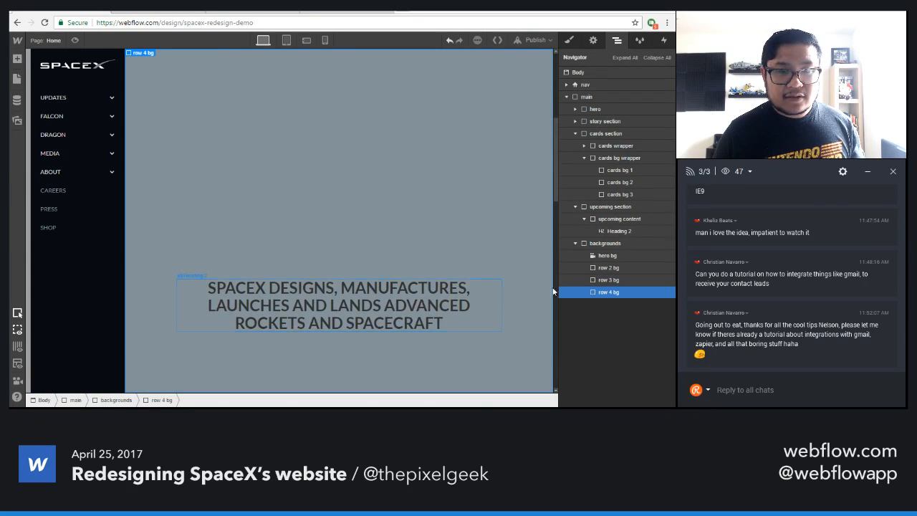
pyautogui.scroll(-3, 501, 295)
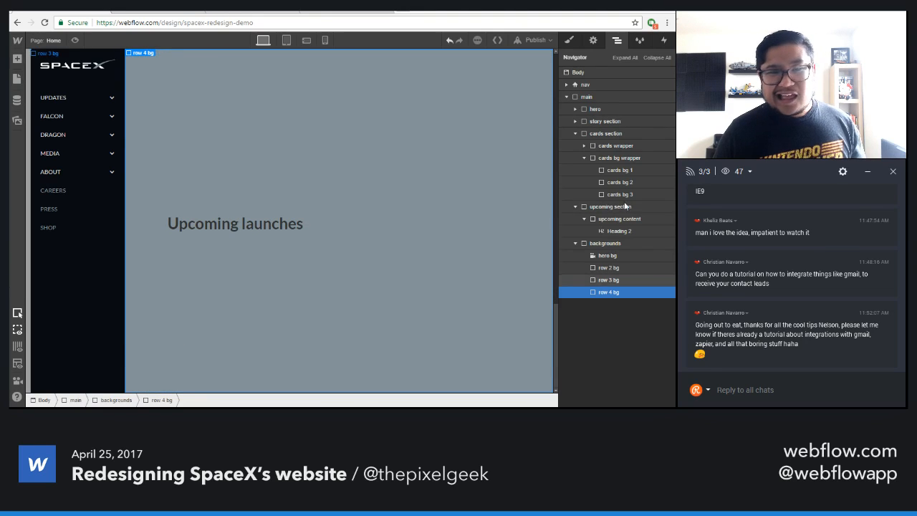
pyautogui.click(573, 41)
pyautogui.scroll(-10, 618, 328)
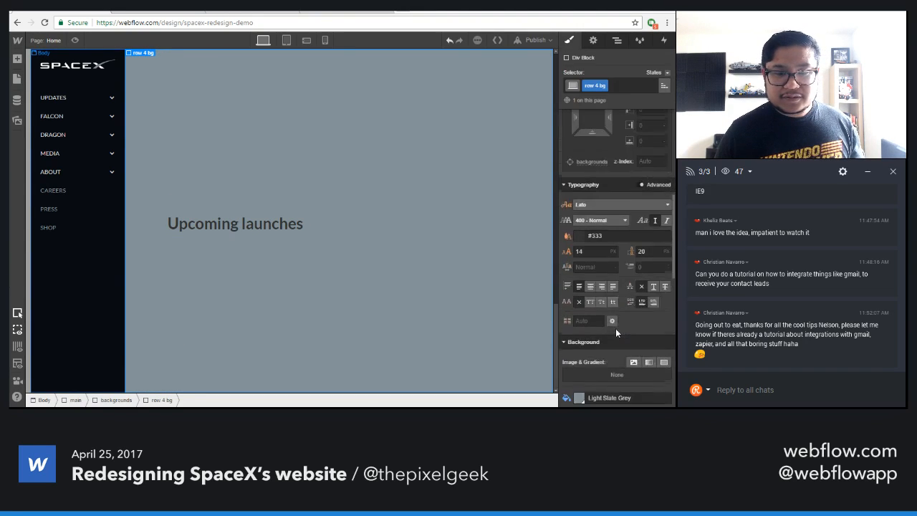
pyautogui.click(580, 205)
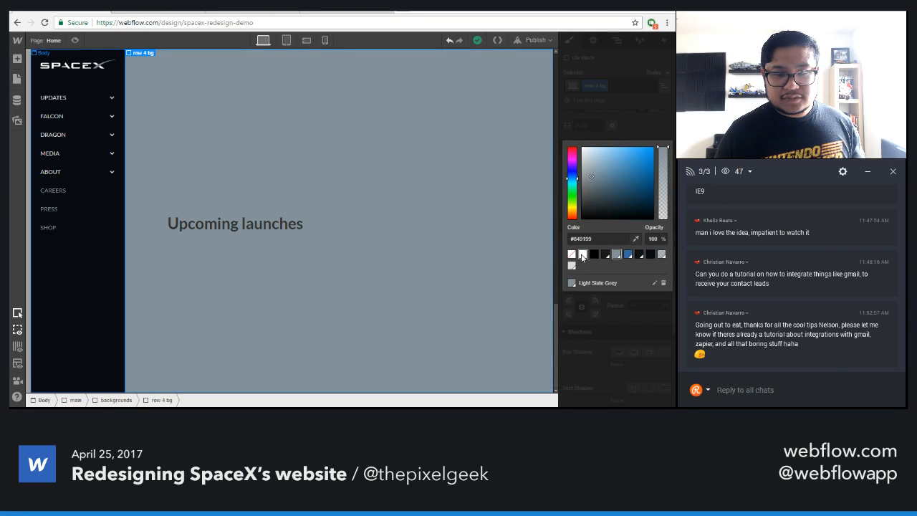
pyautogui.click(661, 254)
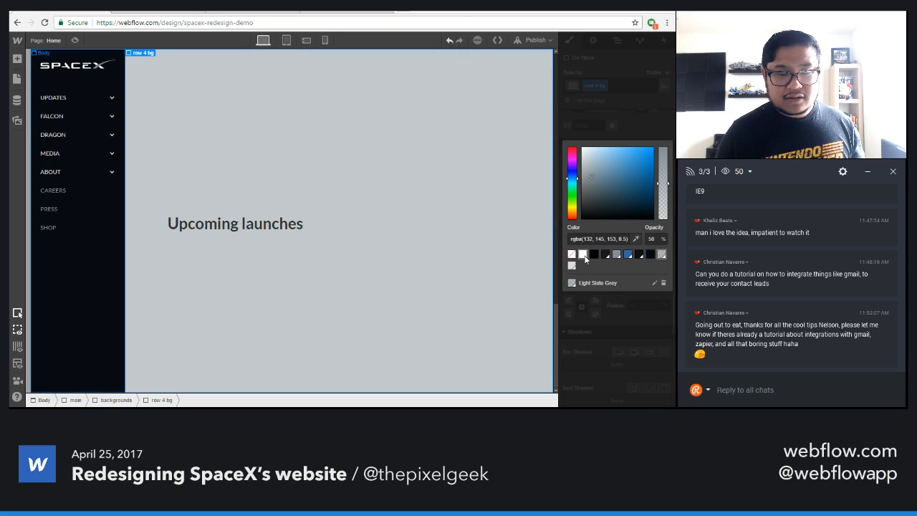
pyautogui.click(602, 240)
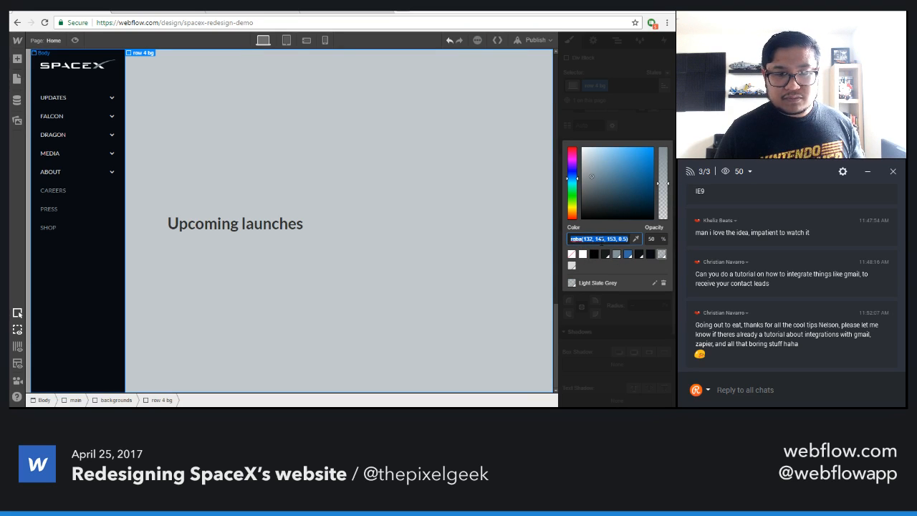
pyautogui.write('#f7f7f7')
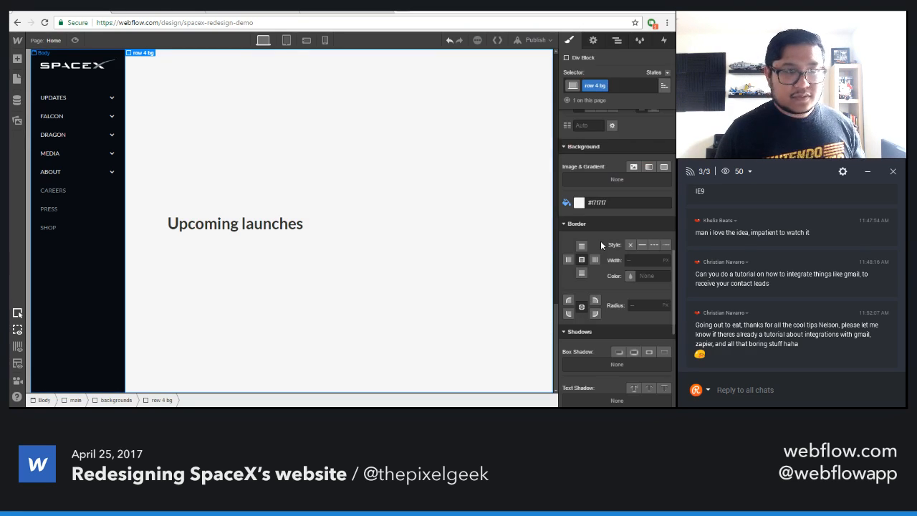
pyautogui.press('Return')
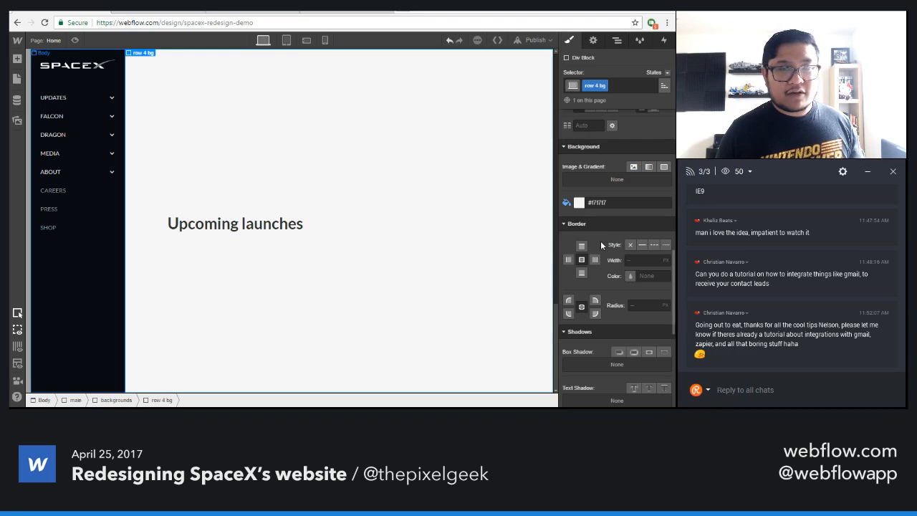
# - Add the graphy.png asset as a background image on the row 4 bg block
pyautogui.click(634, 165)
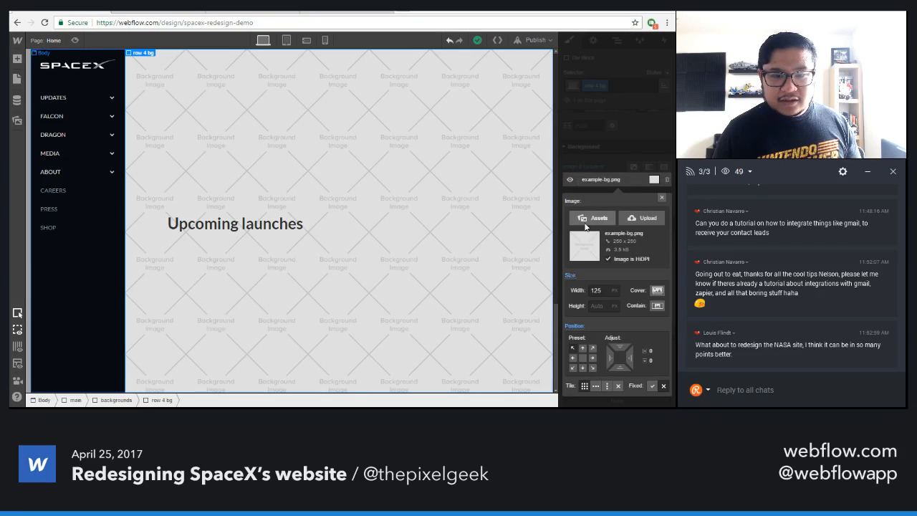
pyautogui.click(599, 218)
pyautogui.click(125, 179)
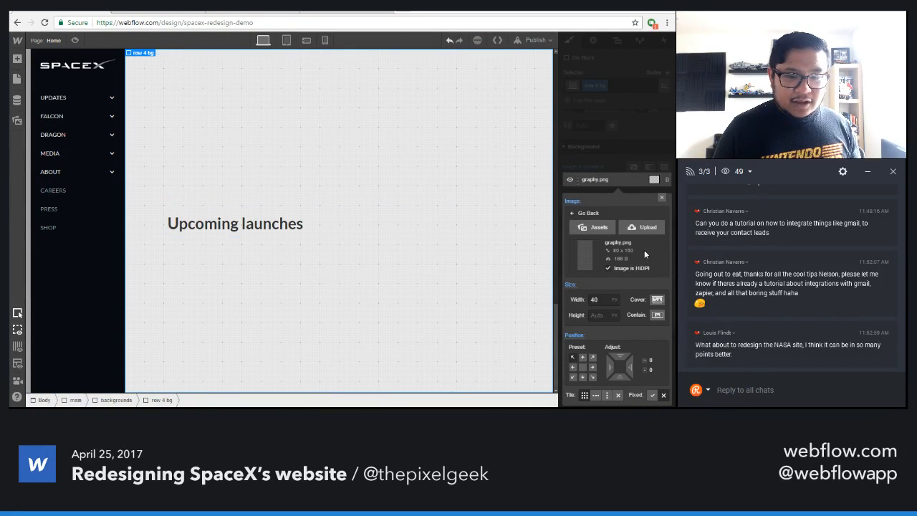
pyautogui.click(662, 199)
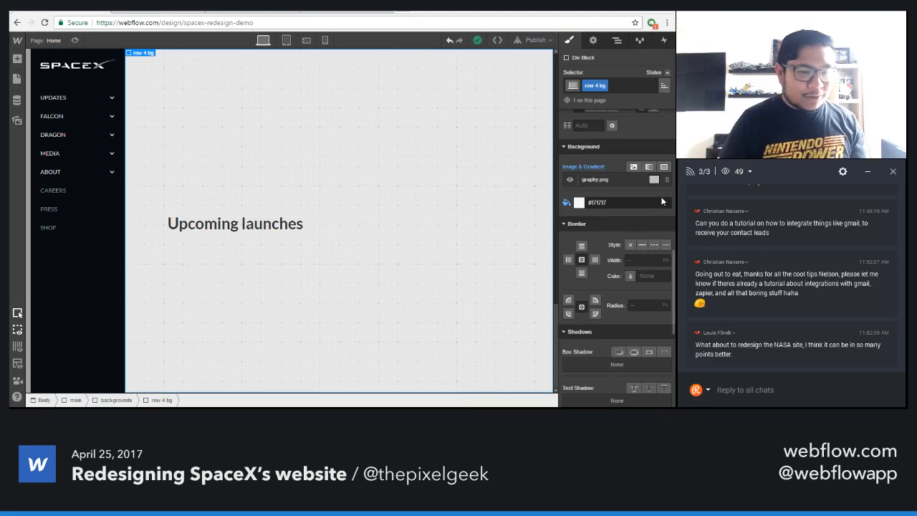
# - Apply the existing Heading 2 class to the "Upcoming launches" heading
pyautogui.click(300, 229)
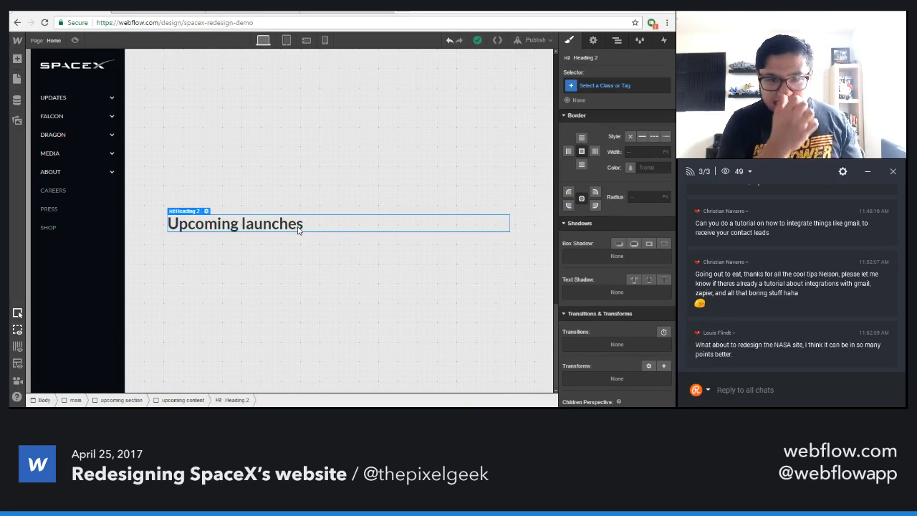
pyautogui.scroll(8, 628, 219)
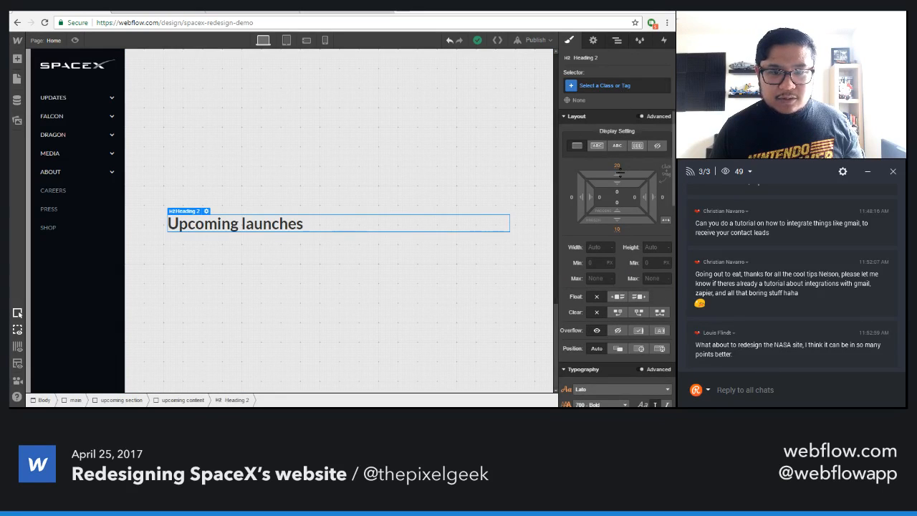
pyautogui.click(614, 83)
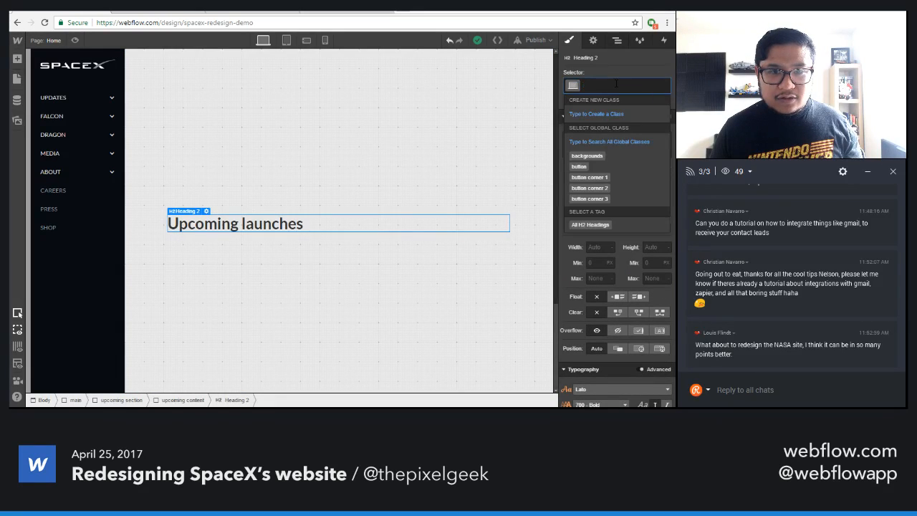
pyautogui.press('Escape')
pyautogui.click(616, 86)
pyautogui.write('head')
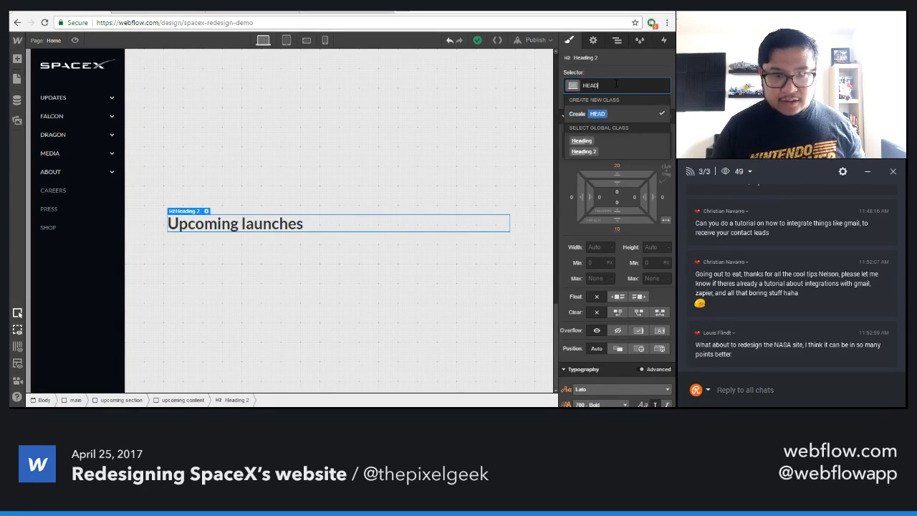
pyautogui.press('Down')
pyautogui.press('Down')
pyautogui.press('Return')
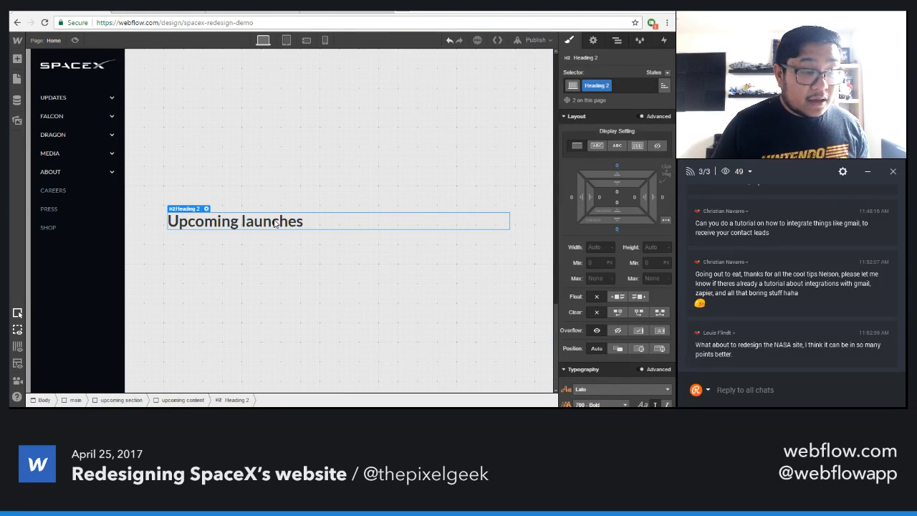
pyautogui.press('a')
pyautogui.click(49, 185)
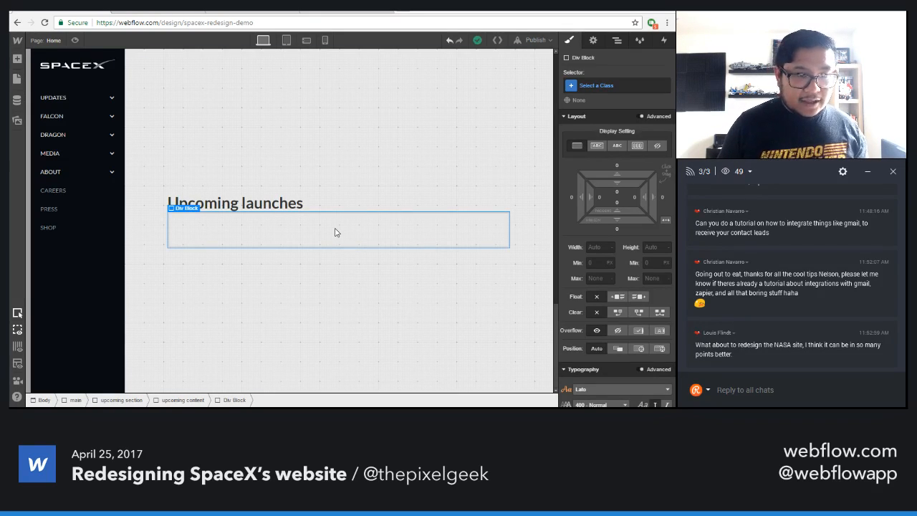
pyautogui.press('Delete')
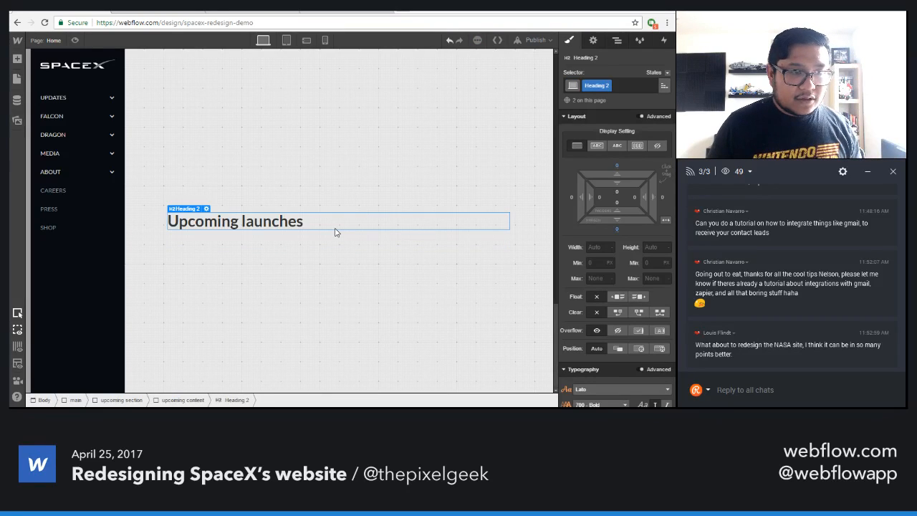
# - Add a div block below the "Upcoming launches" heading and give it a new class named "dyn flex"
pyautogui.press('a')
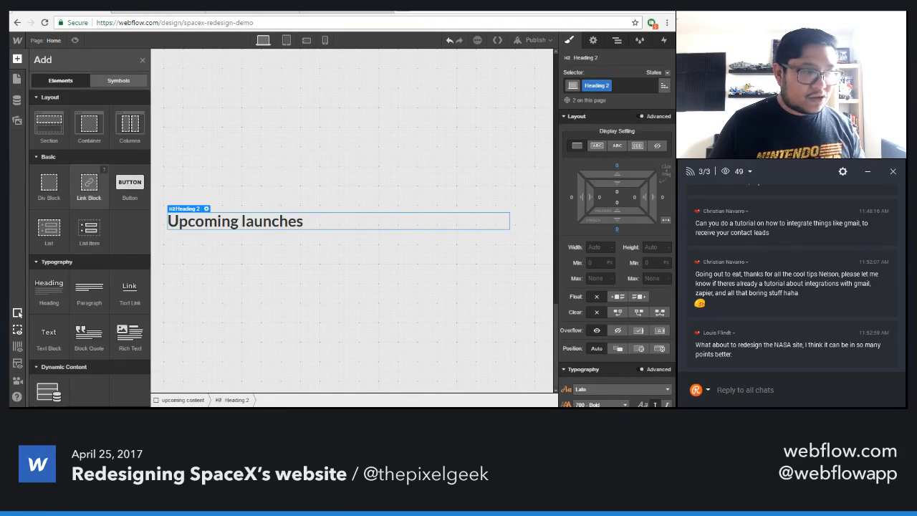
pyautogui.moveTo(49, 188); pyautogui.dragTo(222, 234)
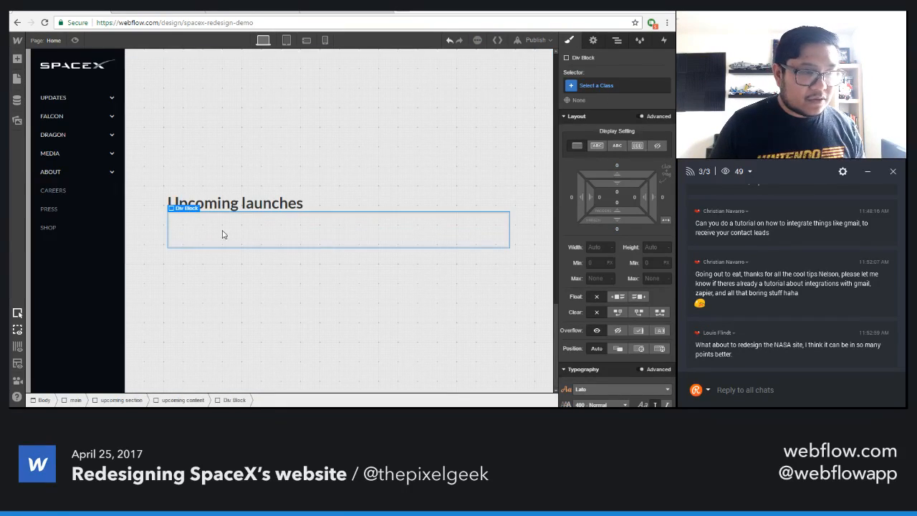
pyautogui.click(589, 86)
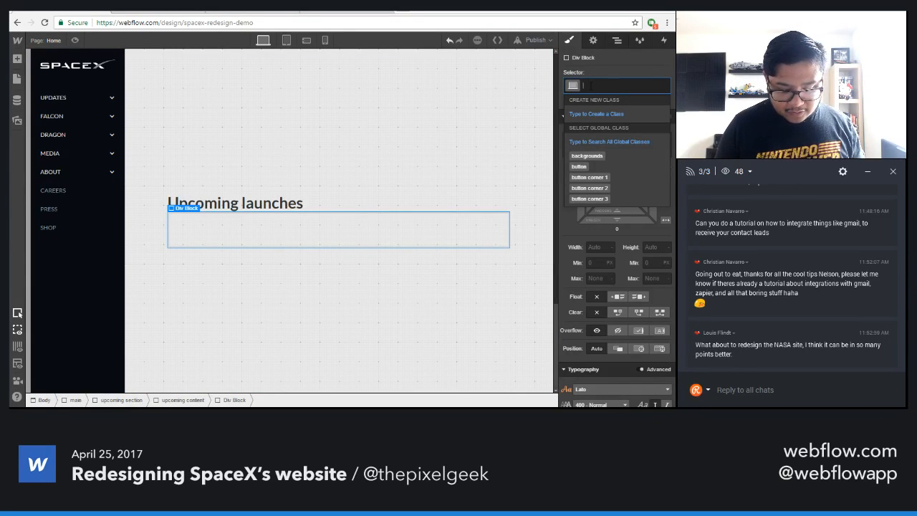
pyautogui.write('dyn flex')
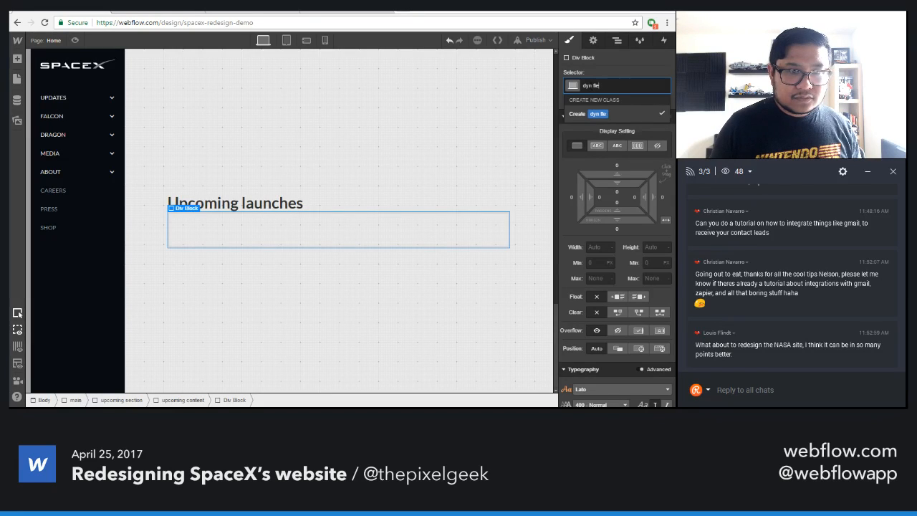
pyautogui.press('Escape')
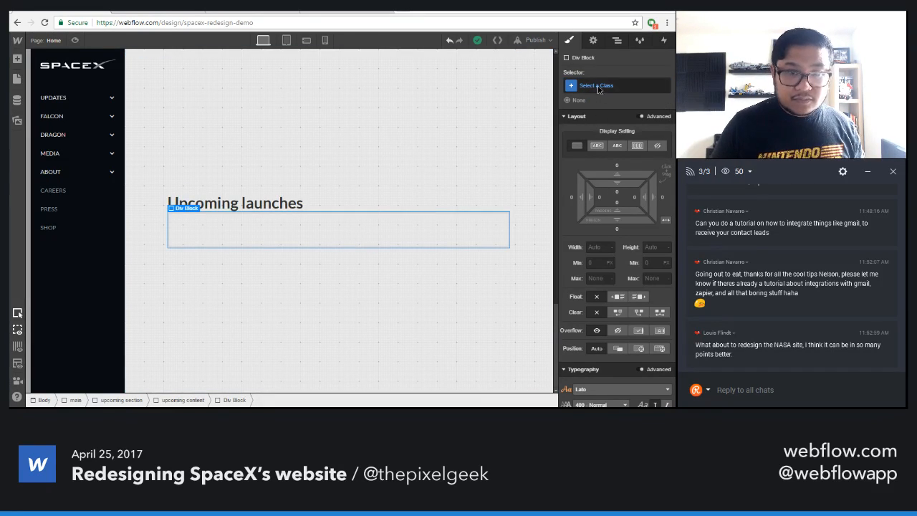
pyautogui.click(599, 85)
pyautogui.write('dyn flex')
pyautogui.press('Return')
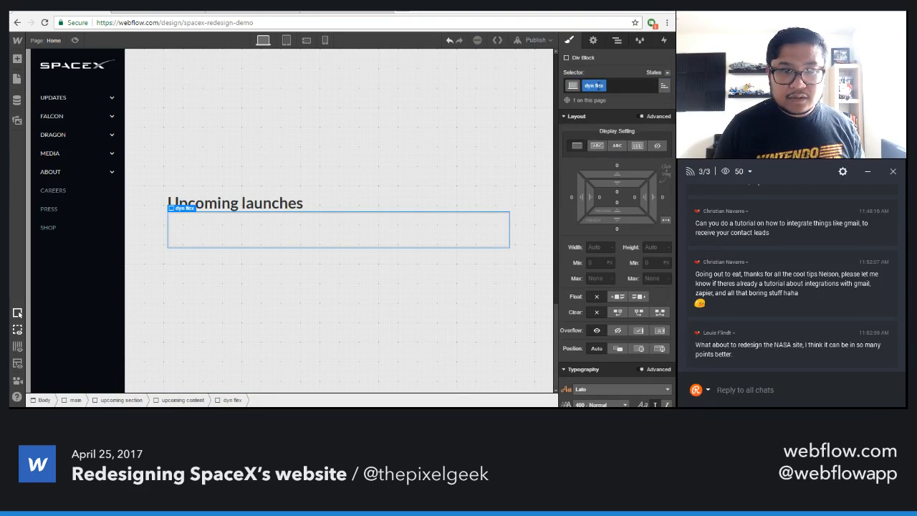
# - Set the dyn flex block's top and bottom margins to 15 px and its display to horizontal flex
pyautogui.moveTo(623, 171); pyautogui.dragTo(624, 152)
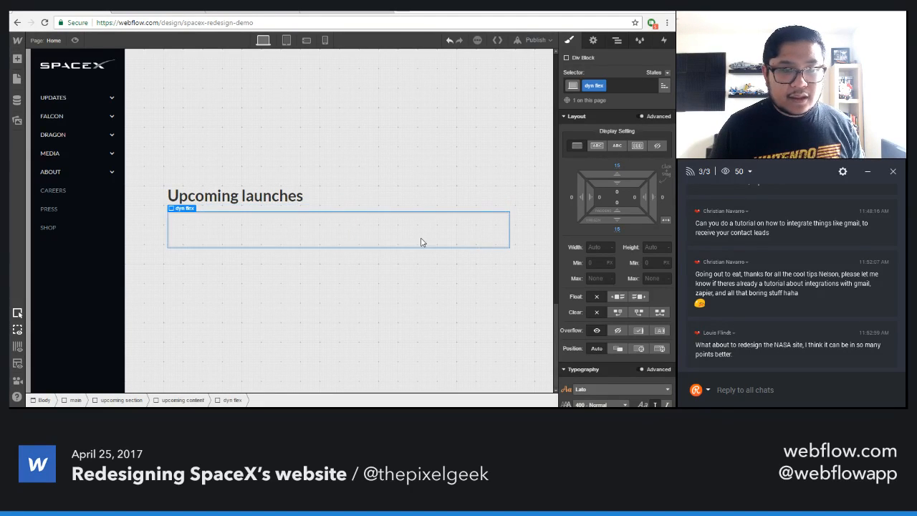
pyautogui.click(637, 145)
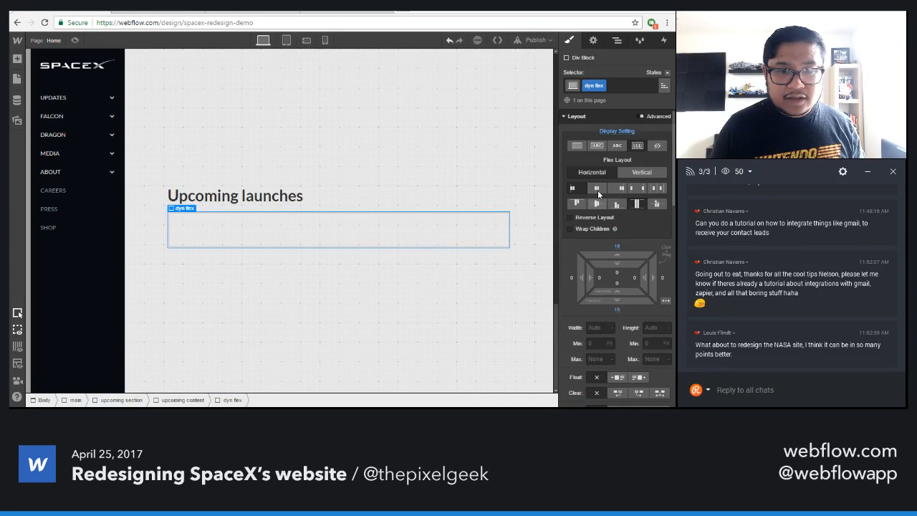
# - Check the columns of the Upcoming Falcon launches table on the r/SpaceX launch manifest page, and return to the Webflow design
pyautogui.press('a')
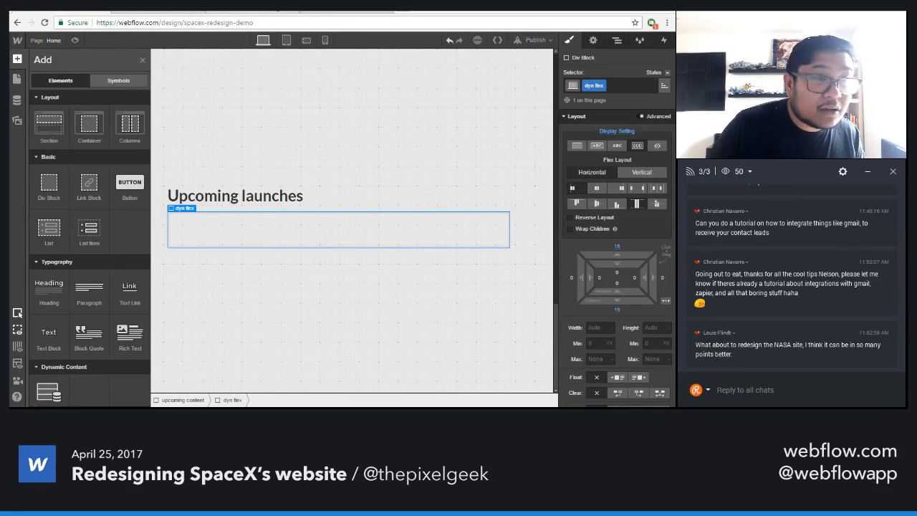
pyautogui.click(278, 7)
pyautogui.click(326, 7)
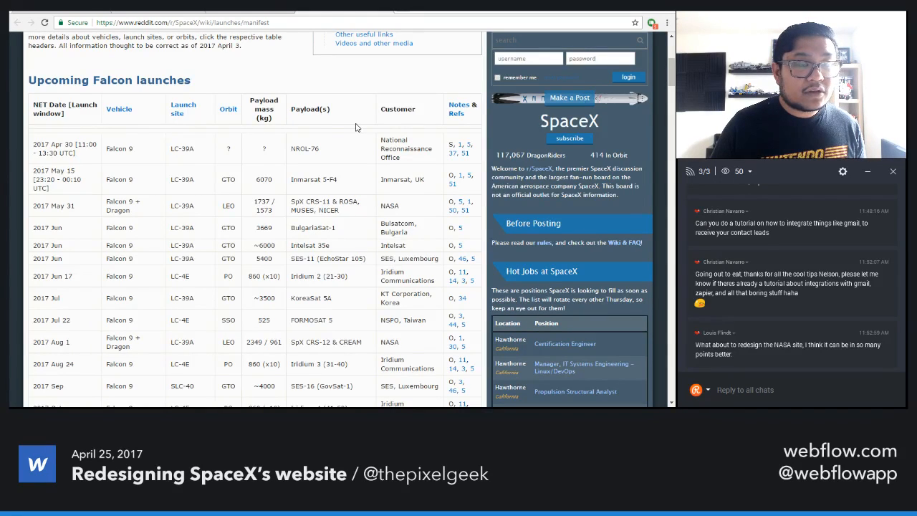
pyautogui.click(71, 14)
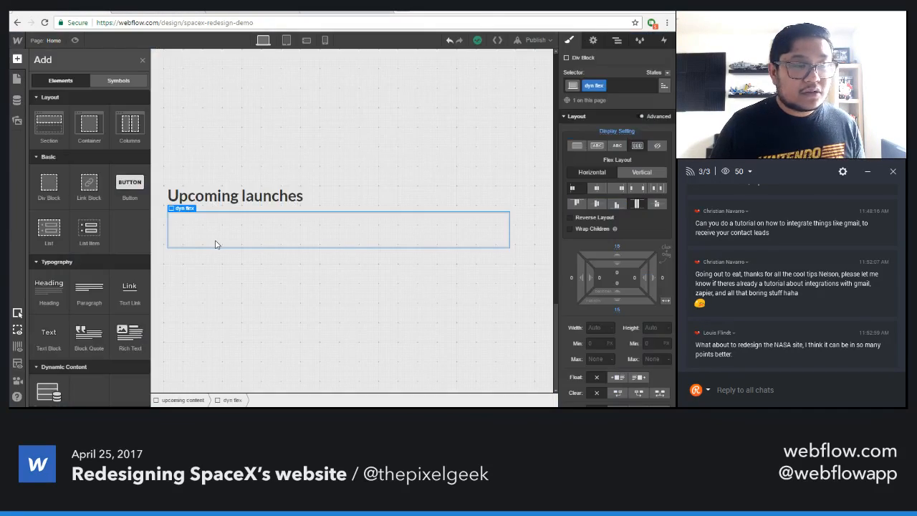
# - Add a div block inside the dyn flex block and give it a new class named "dyn flex child"
pyautogui.press('a')
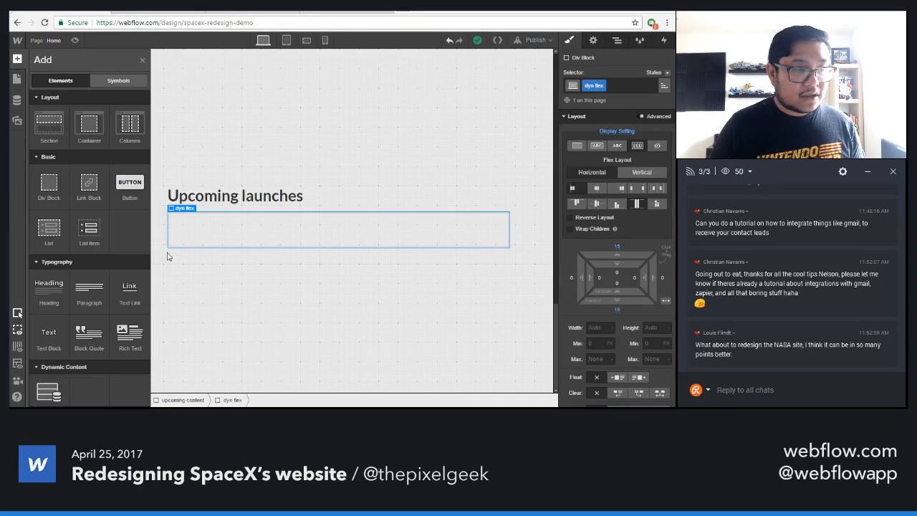
pyautogui.moveTo(49, 186); pyautogui.dragTo(171, 223)
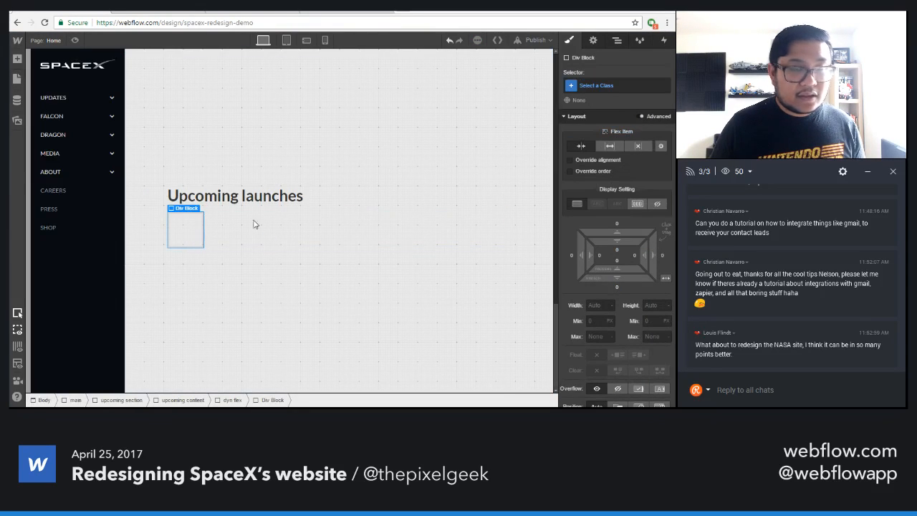
pyautogui.click(592, 84)
pyautogui.write('dyn flex child')
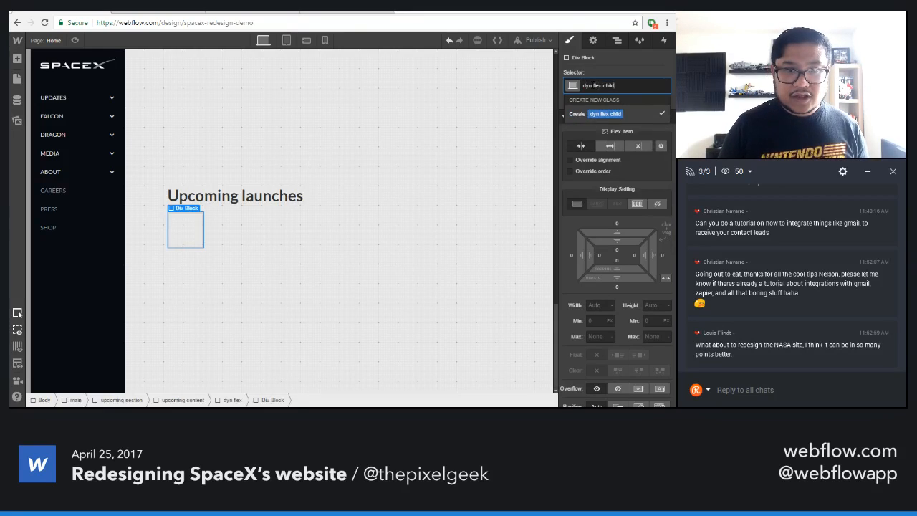
pyautogui.press('Return')
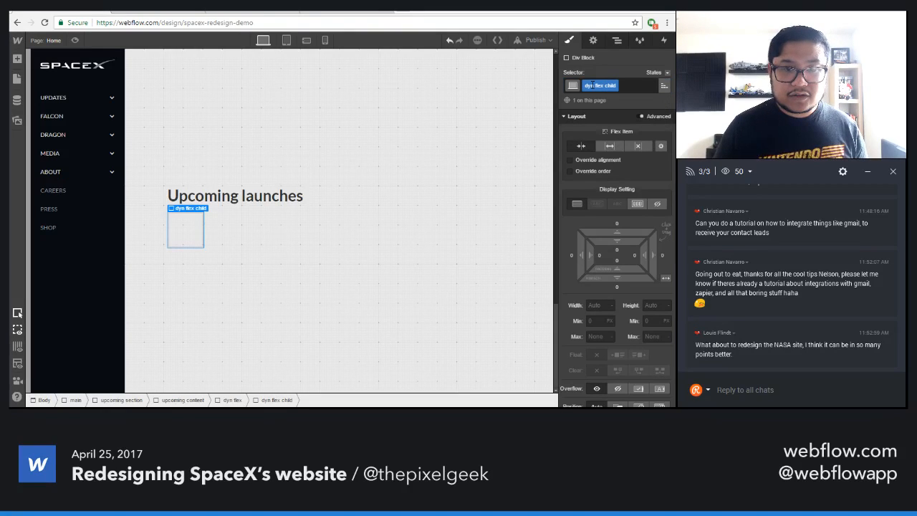
# - Make the dyn flex child expand to fill its row and duplicate it until there are five equal columns
pyautogui.click(609, 145)
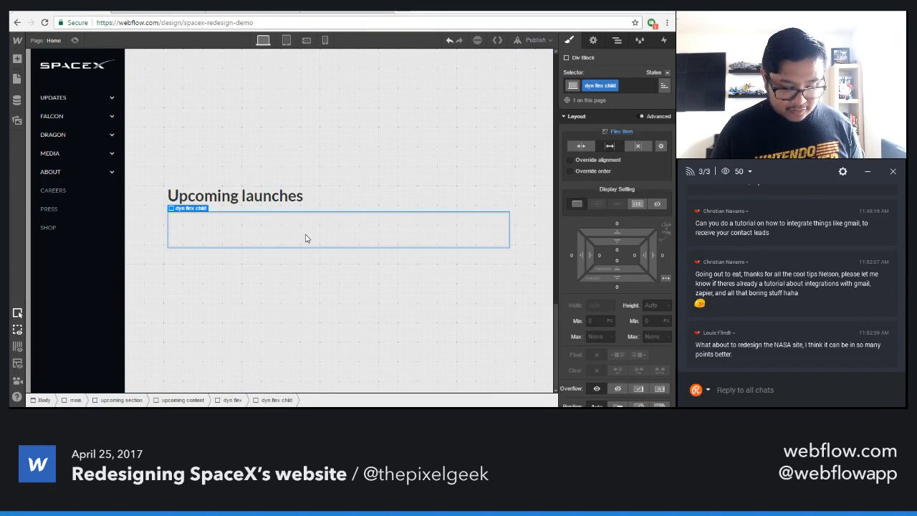
pyautogui.hotkey('ctrl', 'c')
pyautogui.hotkey('ctrl', 'v')
pyautogui.hotkey('ctrl', 'v')
pyautogui.hotkey('ctrl', 'v')
pyautogui.hotkey('ctrl', 'v')
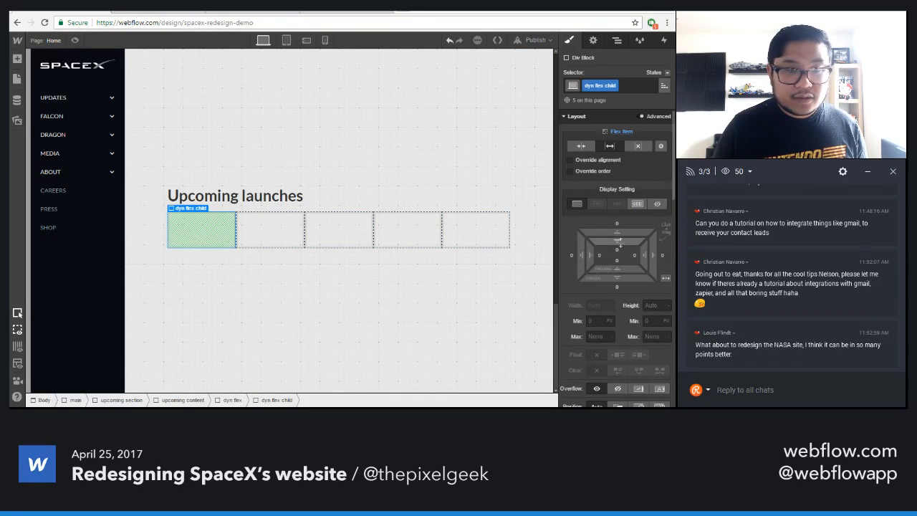
# - Set the dyn flex child padding to 10 px on all sides and add a text block inside the first column
pyautogui.moveTo(622, 250); pyautogui.dragTo(620, 264)
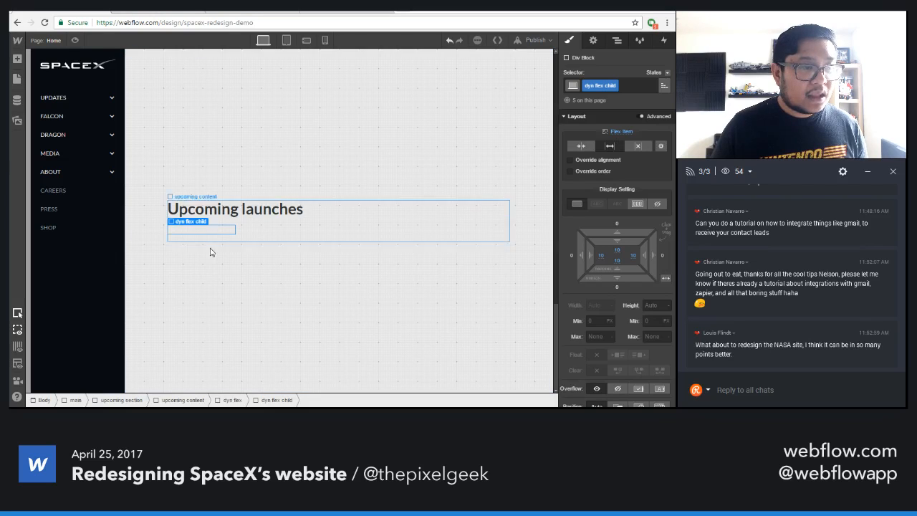
pyautogui.press('a')
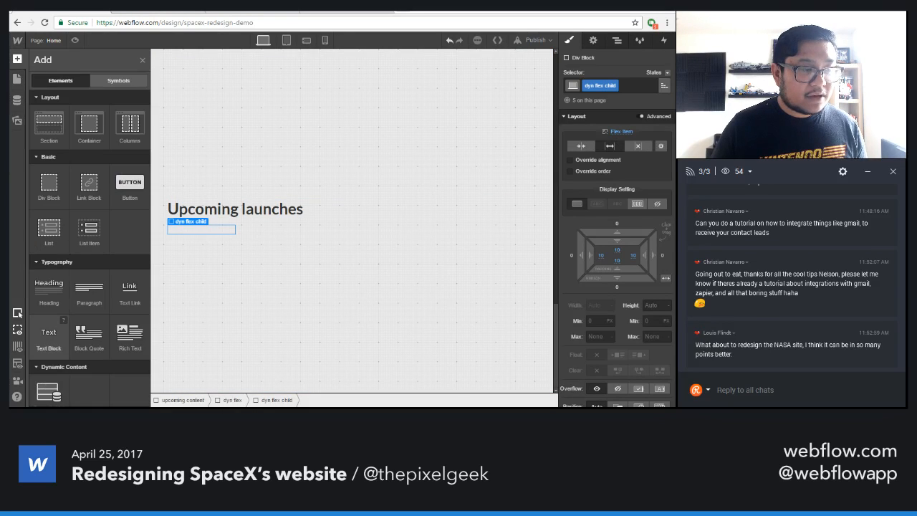
pyautogui.click(49, 333)
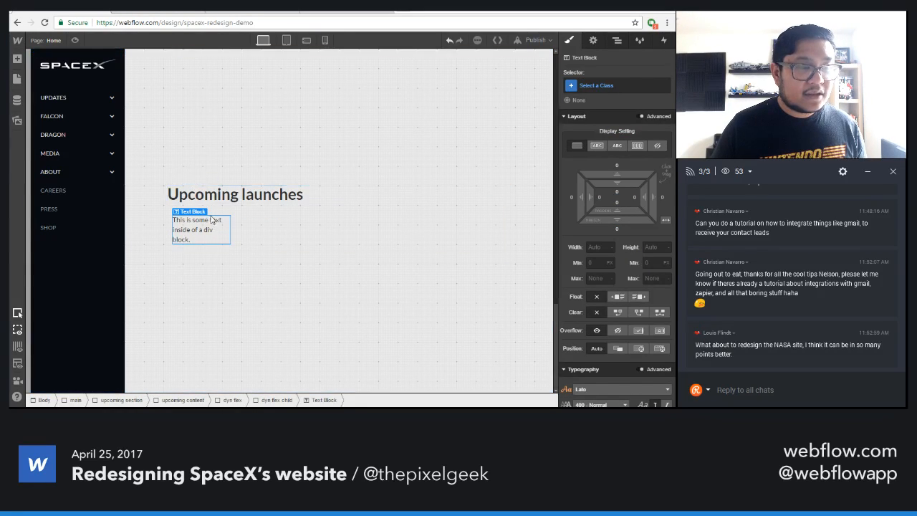
# - Replace the first column's placeholder text with "NET Date [Launch window]", copied from the Upcoming Falcon launches table on the r/SpaceX manifest page
pyautogui.click(301, 12)
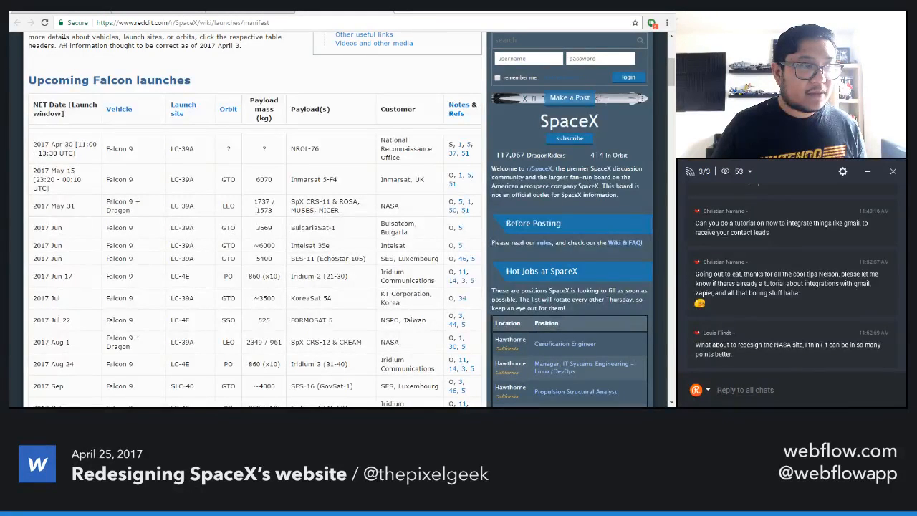
pyautogui.click(60, 11)
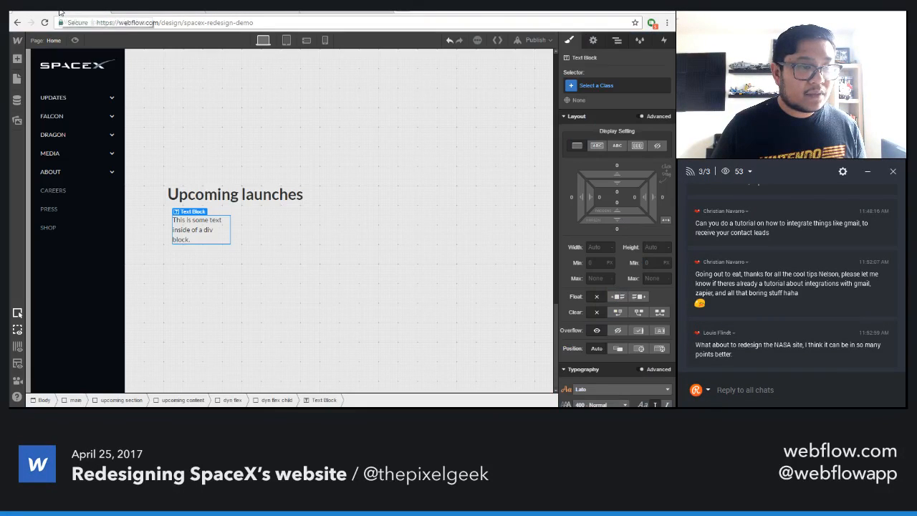
pyautogui.doubleClick(194, 230)
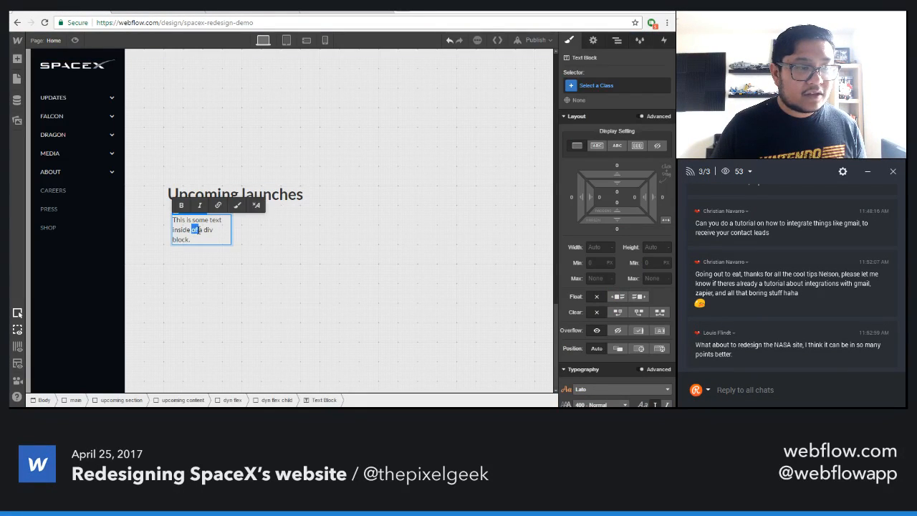
pyautogui.hotkey('ctrl', 'a')
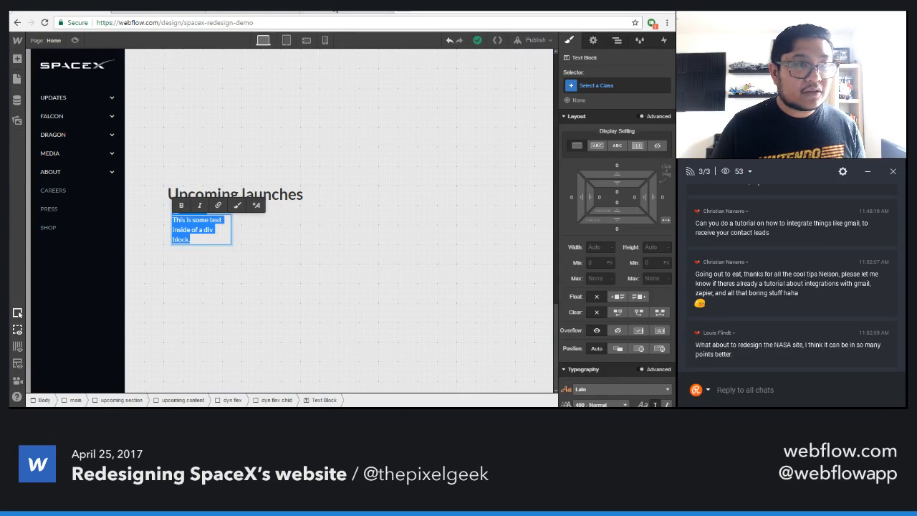
pyautogui.click(316, 11)
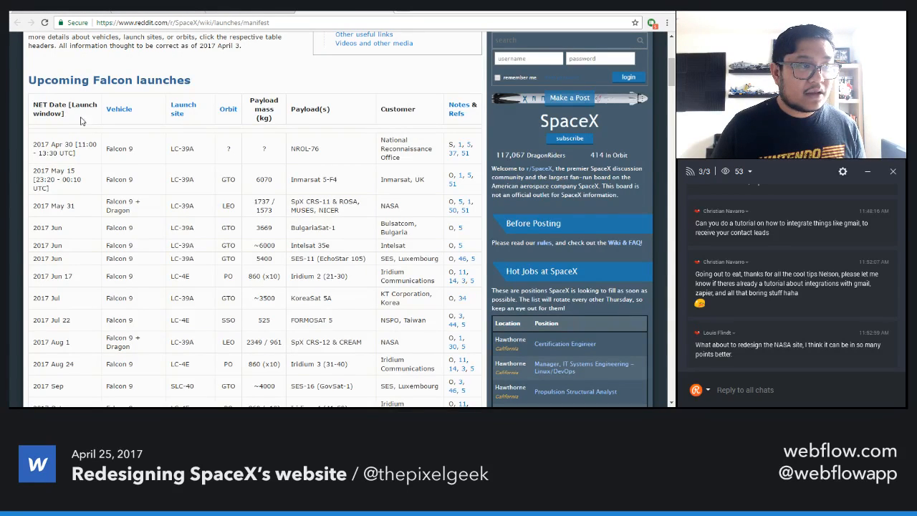
pyautogui.moveTo(70, 115); pyautogui.dragTo(32, 105)
pyautogui.click(107, 12)
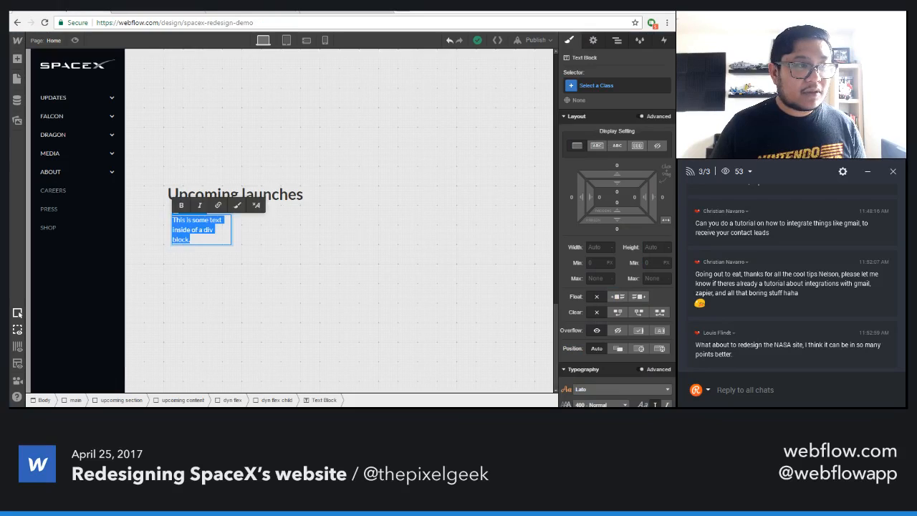
pyautogui.doubleClick(192, 237)
pyautogui.hotkey('ctrl', 'a')
pyautogui.hotkey('ctrl', 'v')
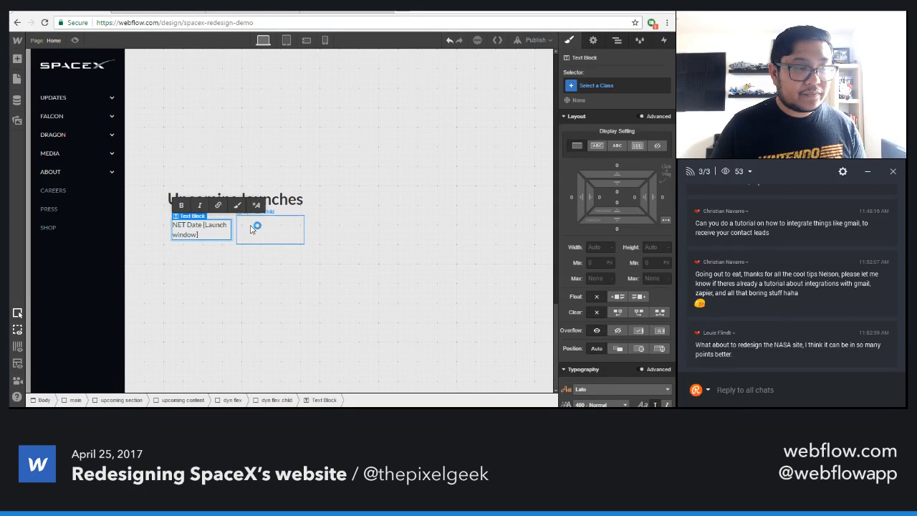
pyautogui.click(255, 227)
# - Copy the "NET Date [Launch window]" text block into each of the other four columns
pyautogui.click(199, 234)
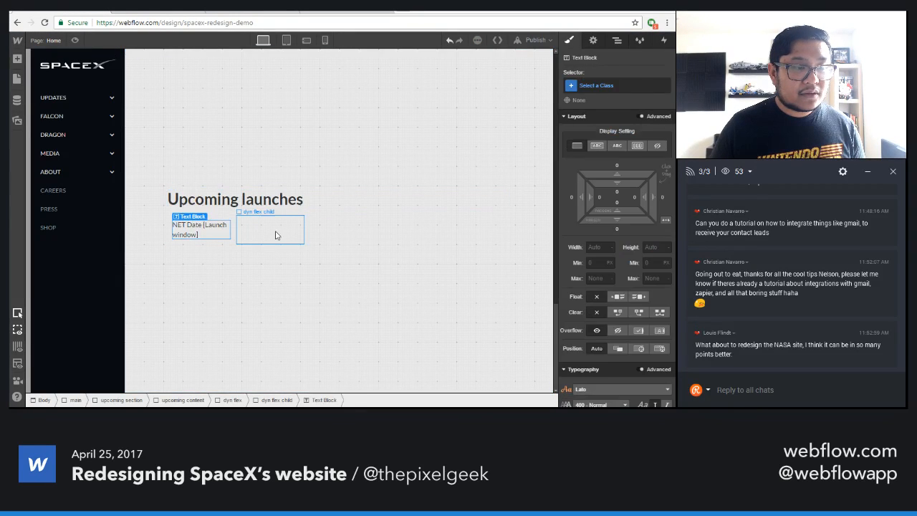
pyautogui.click(285, 236)
pyautogui.hotkey('ctrl', 'v')
pyautogui.click(343, 236)
pyautogui.hotkey('ctrl', 'v')
pyautogui.click(389, 234)
pyautogui.hotkey('ctrl', 'v')
pyautogui.click(465, 231)
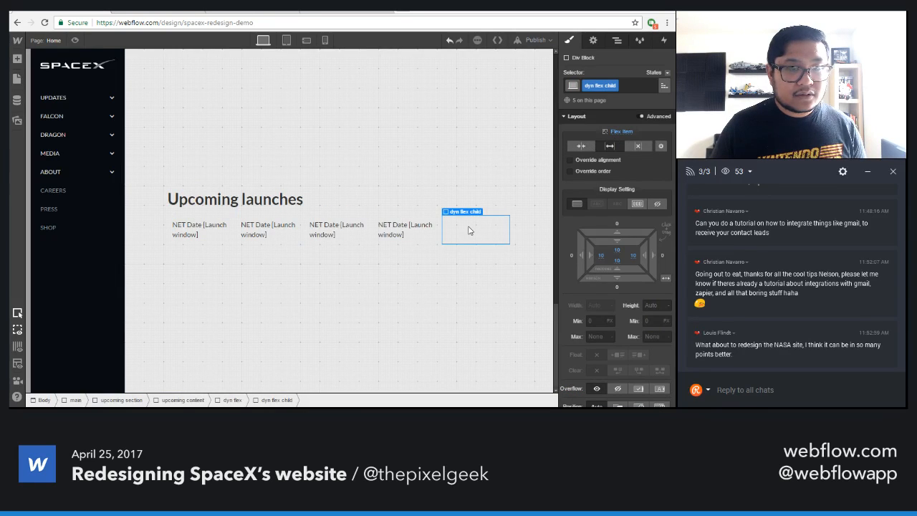
pyautogui.hotkey('ctrl', 'v')
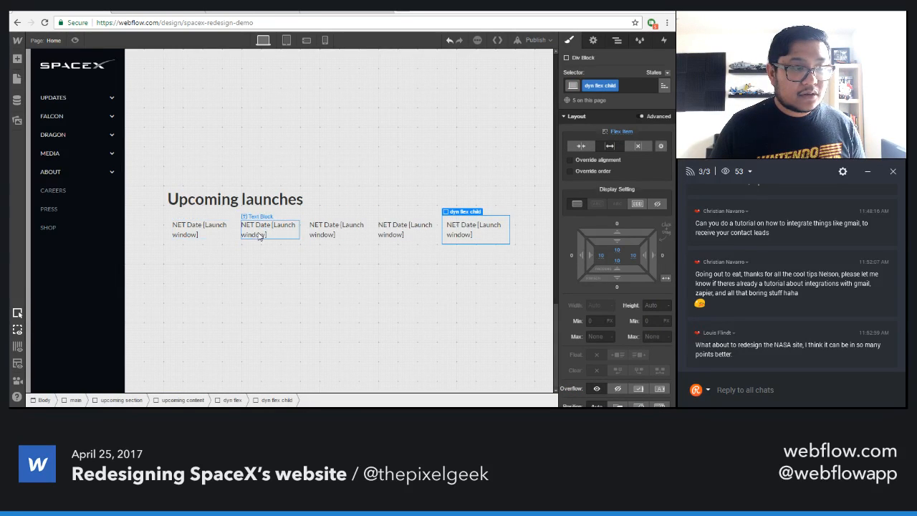
# - Copy the "Vehicle" header from the r/SpaceX launches table and use it to replace the second column's text in Webflow
pyautogui.click(340, 13)
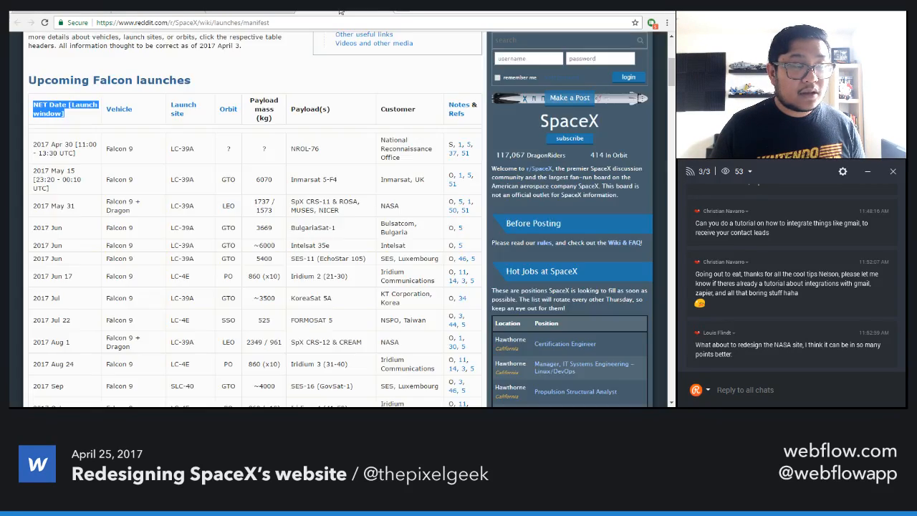
pyautogui.moveTo(139, 111); pyautogui.dragTo(106, 108)
pyautogui.hotkey('ctrl', 'c')
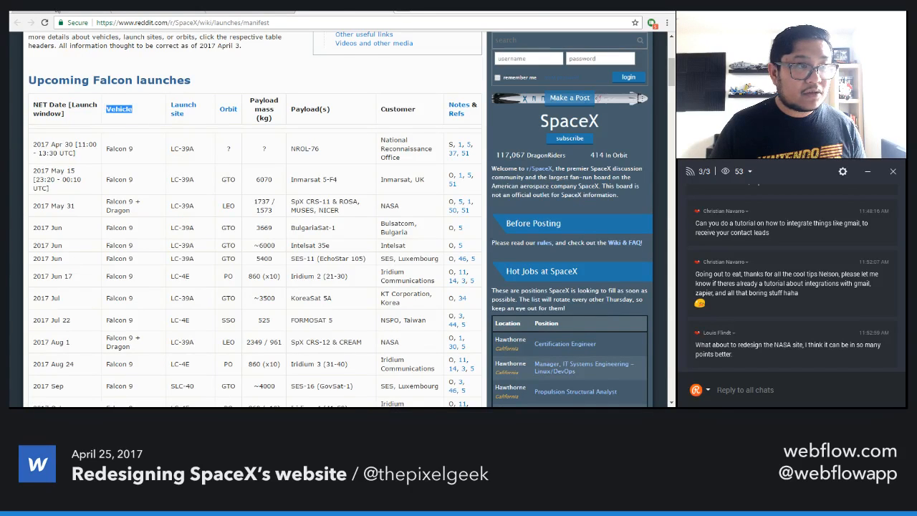
pyautogui.click(55, 12)
pyautogui.doubleClick(258, 233)
pyautogui.hotkey('ctrl', 'v')
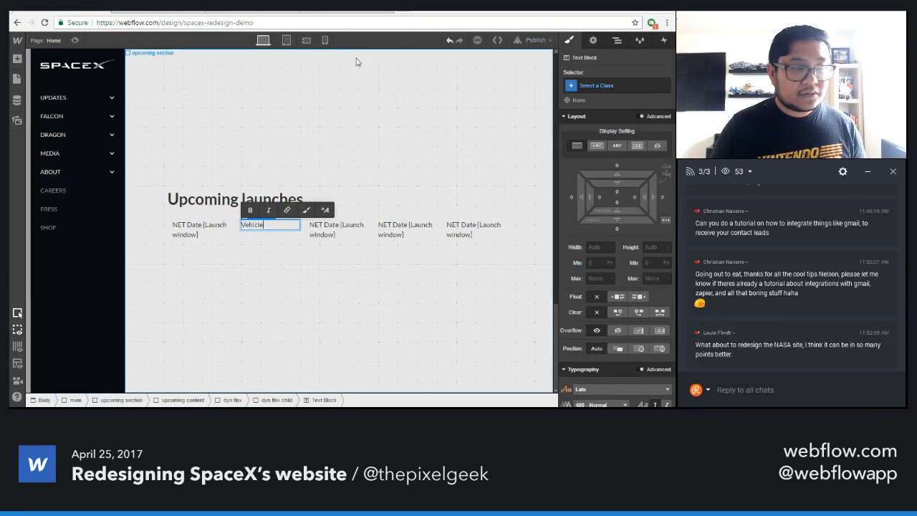
# - Copy the "Launch site" header from the r/SpaceX launches table and use it to replace the third column's text in Webflow
pyautogui.click(340, 13)
pyautogui.moveTo(198, 116); pyautogui.dragTo(170, 105)
pyautogui.hotkey('ctrl', 'c')
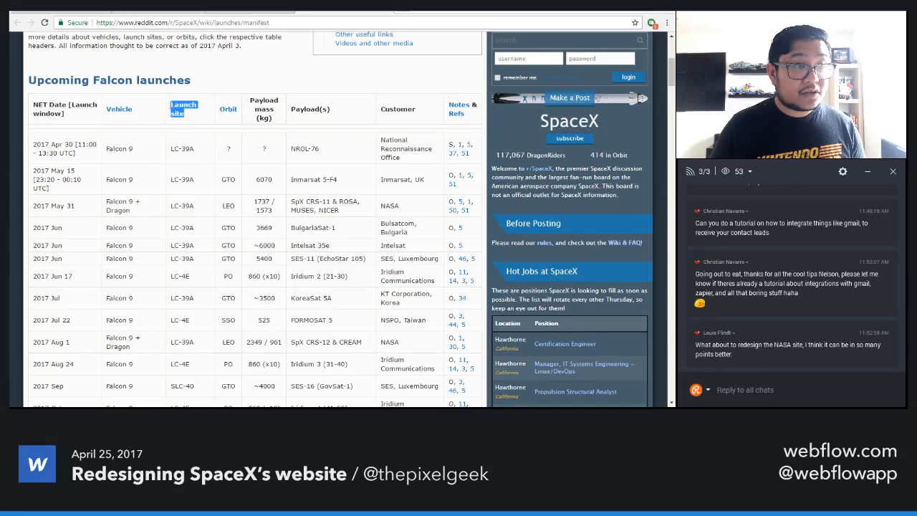
pyautogui.click(49, 11)
pyautogui.doubleClick(336, 228)
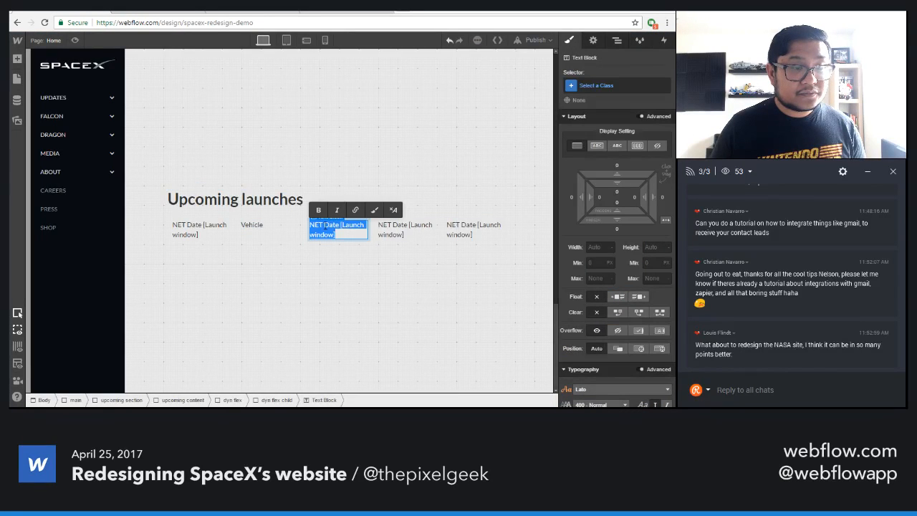
pyautogui.hotkey('ctrl', 'v')
# - Check the next header in the r/SpaceX launches table and change the fourth column's text in Webflow to "Orbit"
pyautogui.click(326, 15)
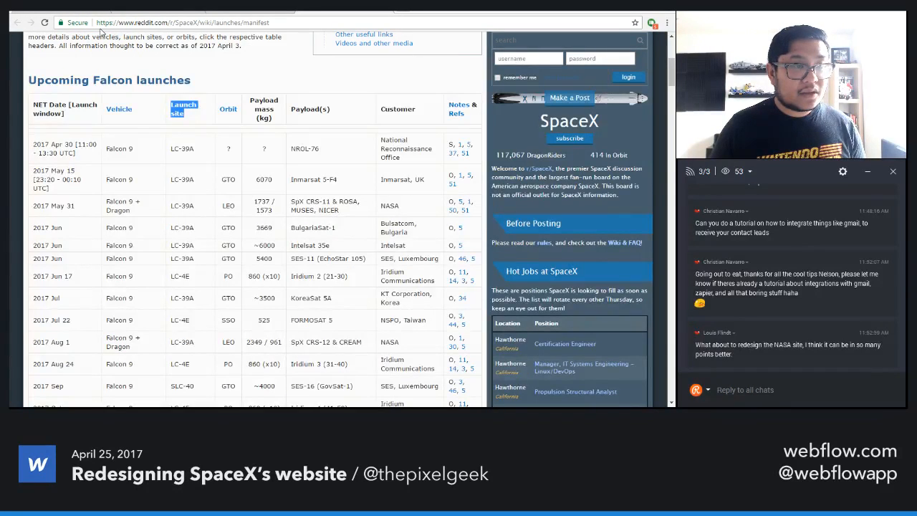
pyautogui.click(49, 11)
pyautogui.doubleClick(405, 229)
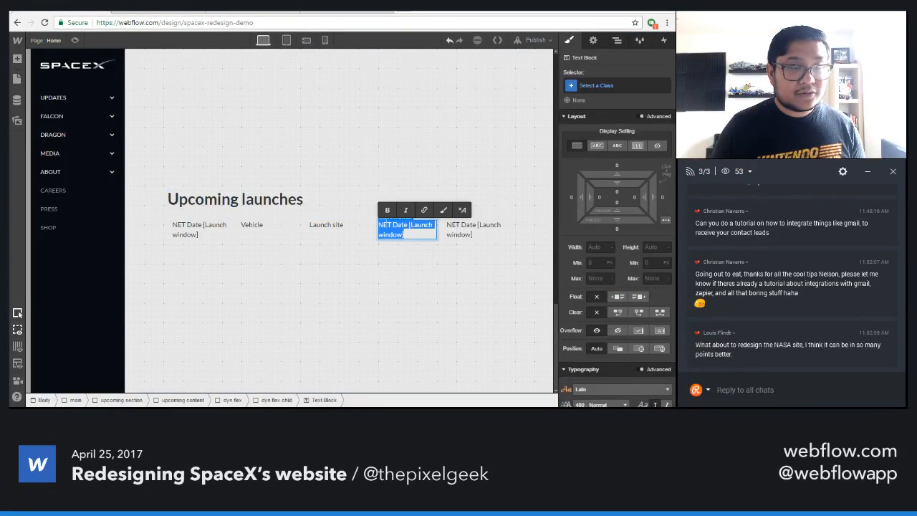
pyautogui.write('Orbit')
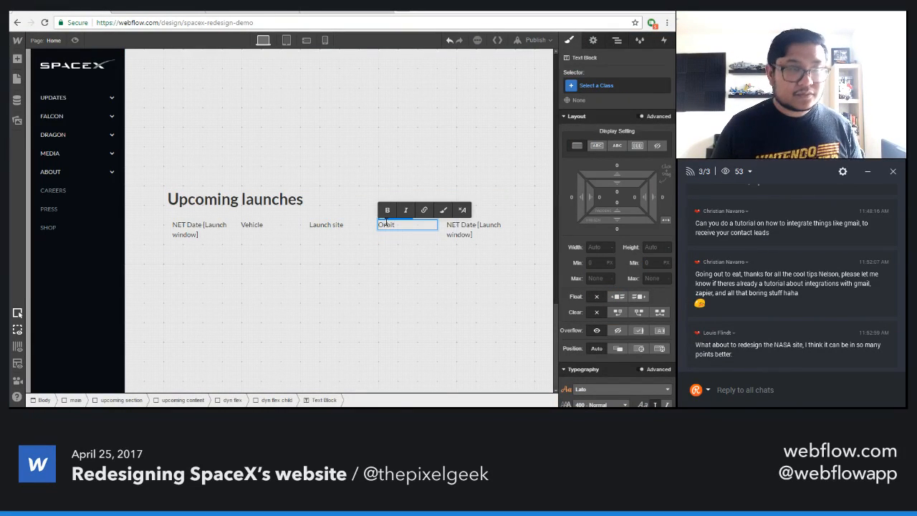
# - Check the remaining headers in the r/SpaceX launches table and change the fifth column's text in Webflow to "Payload"
pyautogui.click(341, 11)
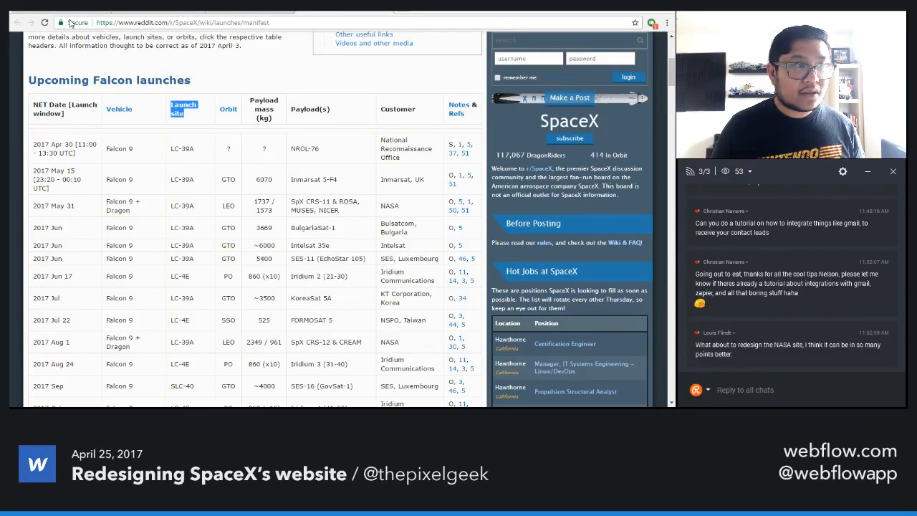
pyautogui.click(49, 10)
pyautogui.hotkey('ctrl', 'v')
pyautogui.doubleClick(472, 230)
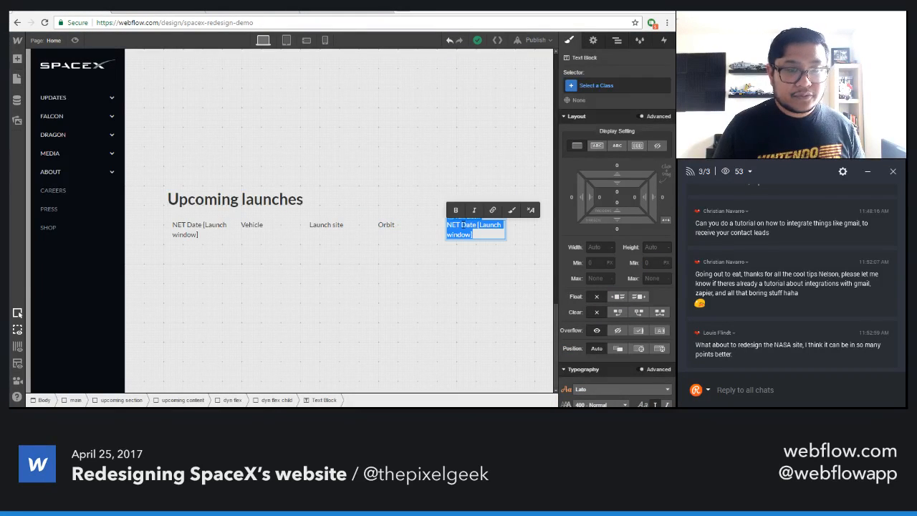
pyautogui.write('Payload')
pyautogui.press('Escape')
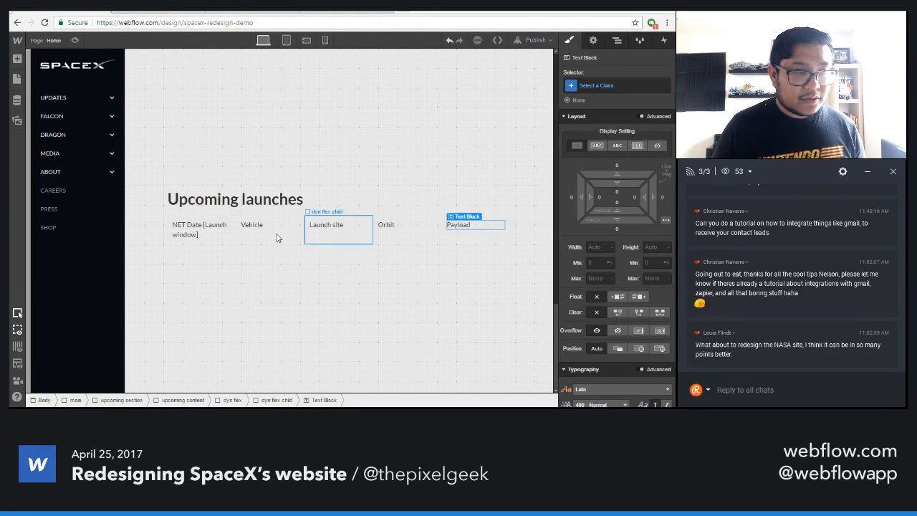
# - Add a combo class named "table header" to the dyn flex row holding the five column titles
pyautogui.click(255, 248)
pyautogui.click(255, 247)
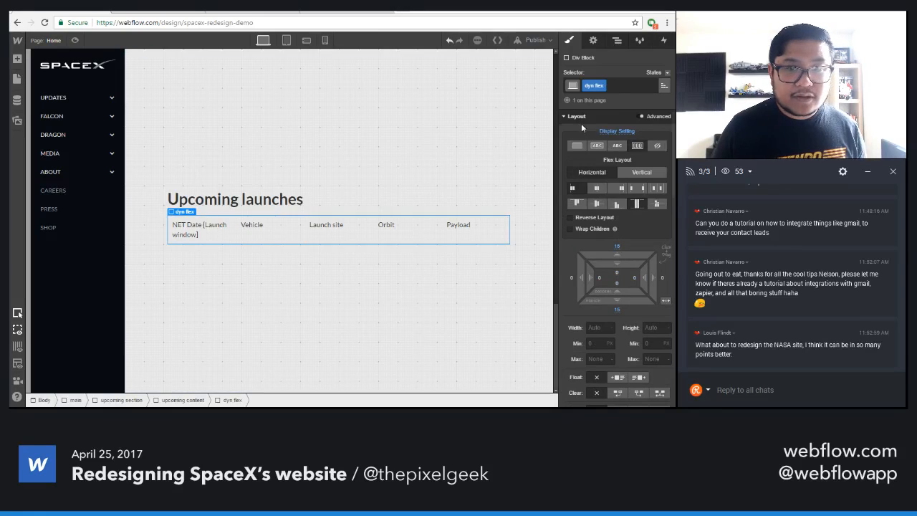
pyautogui.click(621, 88)
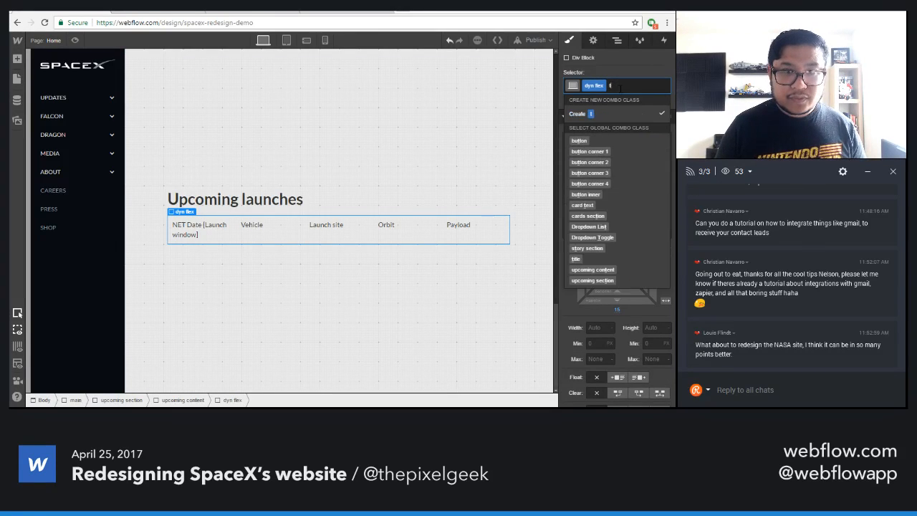
pyautogui.write('table header')
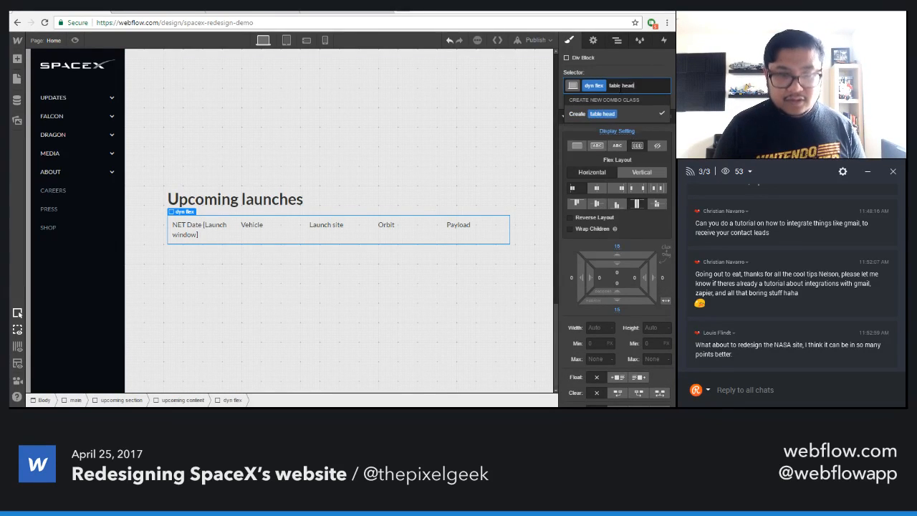
pyautogui.press('Return')
# - Set the table header row's font weight to 700 - Bold
pyautogui.scroll(-4, 604, 286)
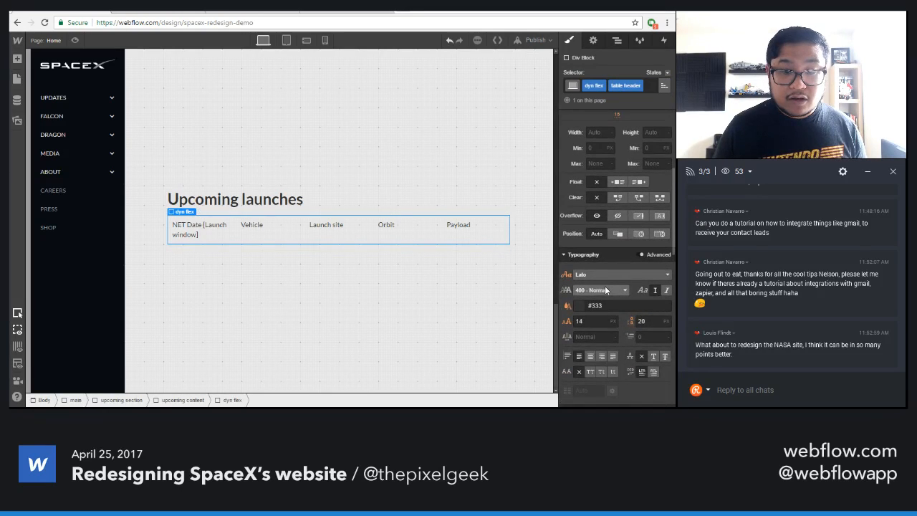
pyautogui.click(604, 288)
pyautogui.click(605, 356)
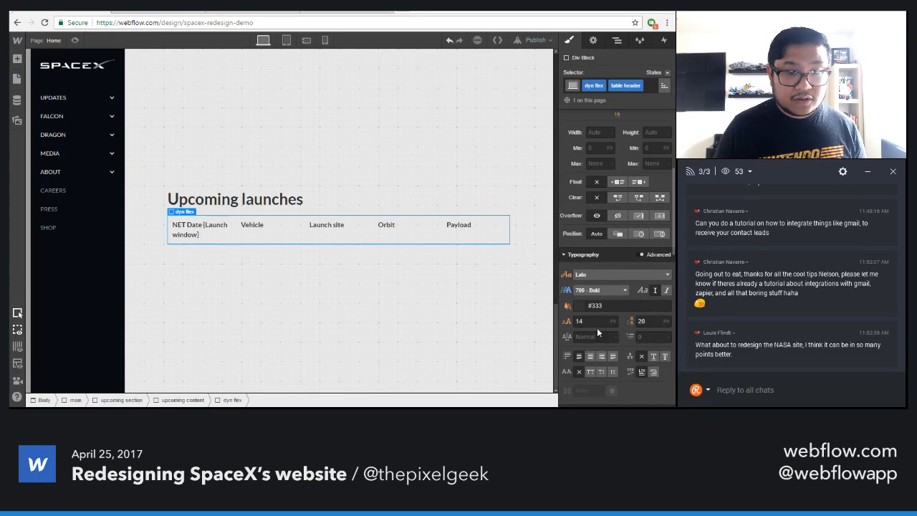
# - Set the table header row's font size to 16 px and its line height to 18 px
pyautogui.press('Up')
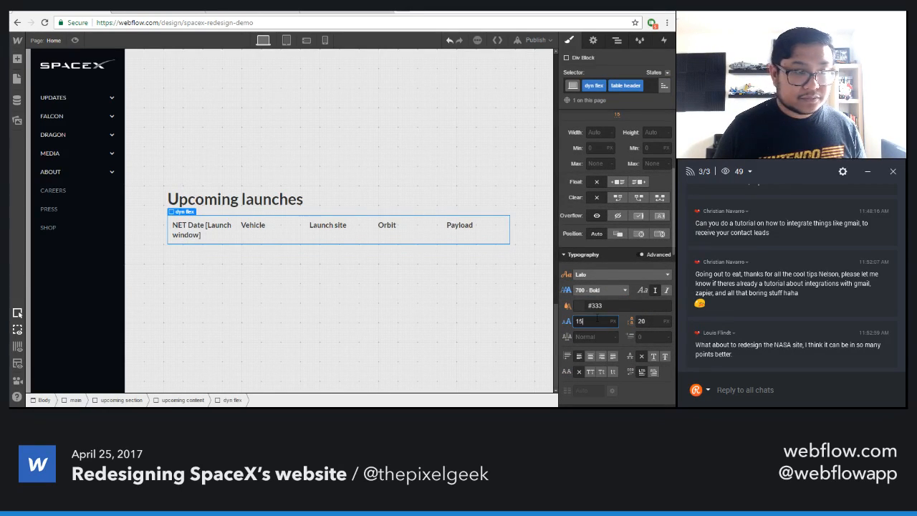
pyautogui.press('Up')
pyautogui.press('Tab')
pyautogui.write('18')
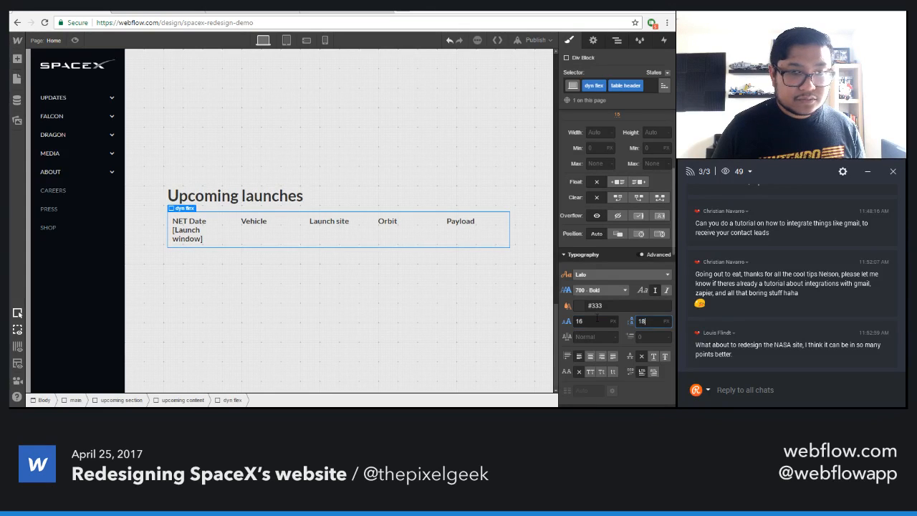
# - Replace the first column's header text with "Launch window"
pyautogui.click(207, 237)
pyautogui.doubleClick(205, 237)
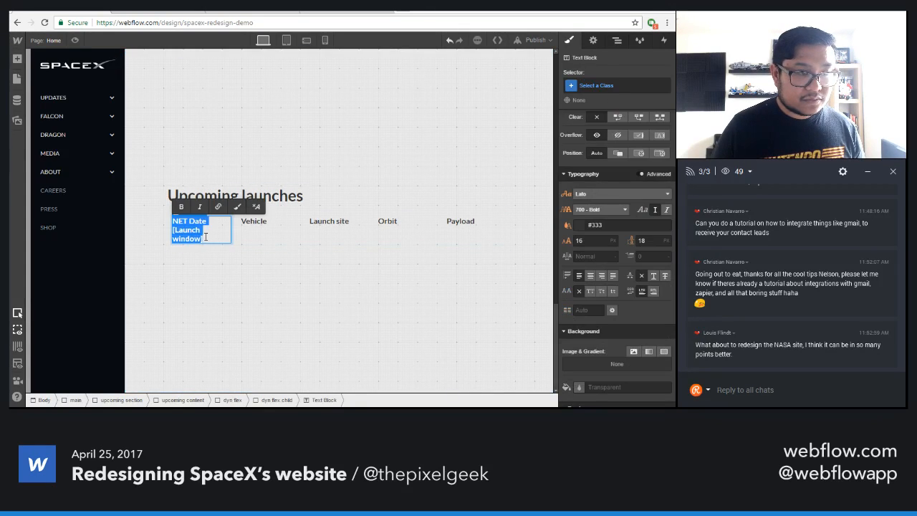
pyautogui.write('Launm')
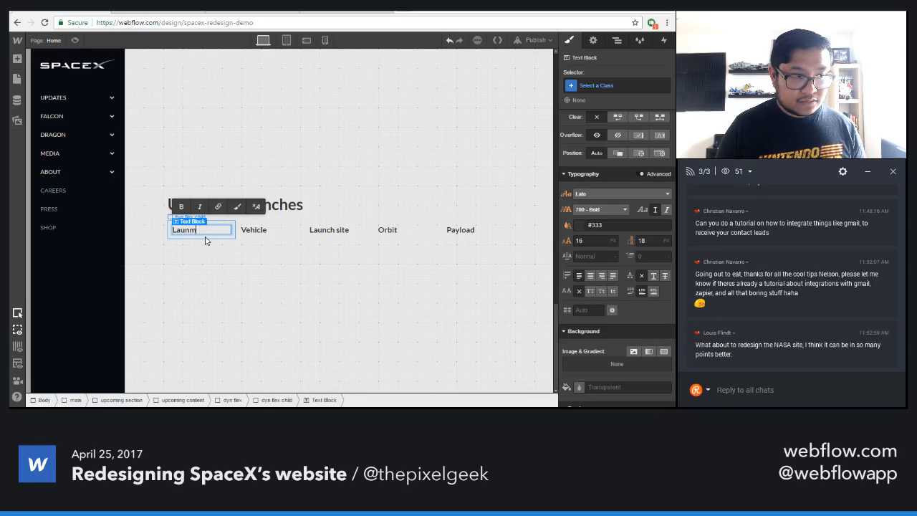
pyautogui.press('BackSpace')
pyautogui.write('ch window')
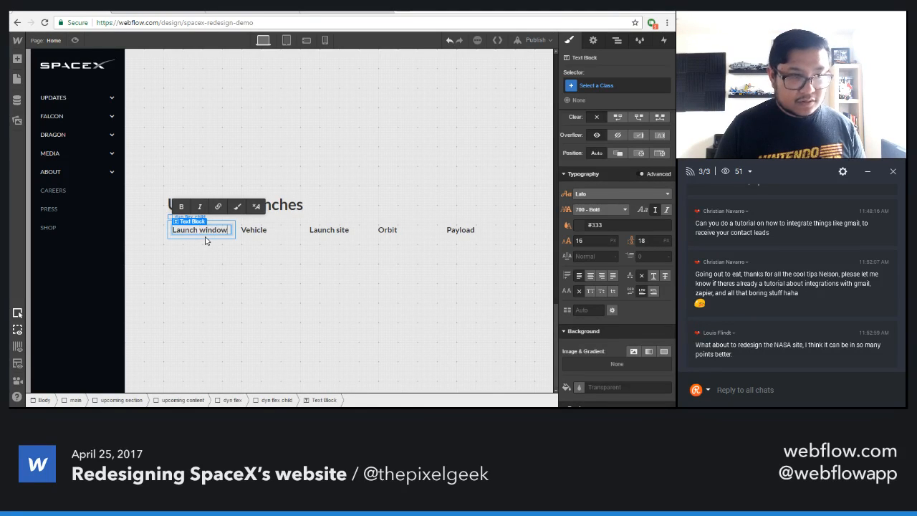
pyautogui.press('Escape')
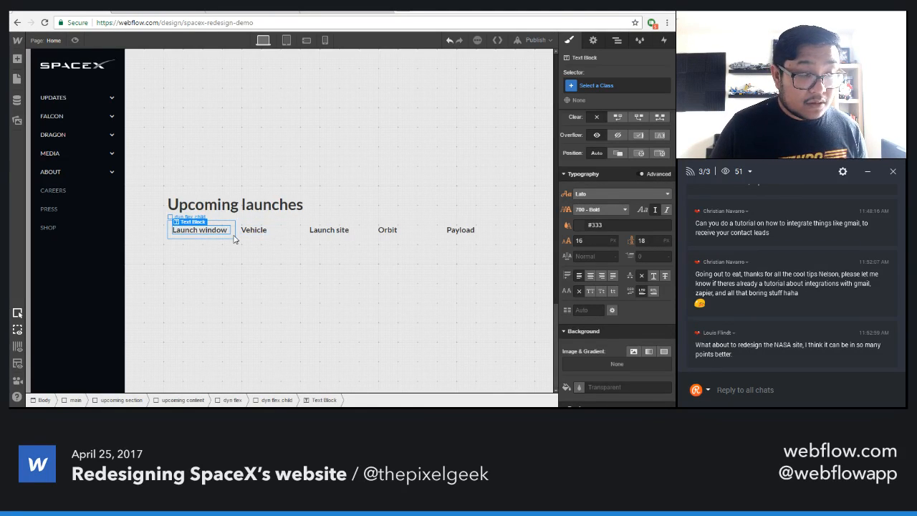
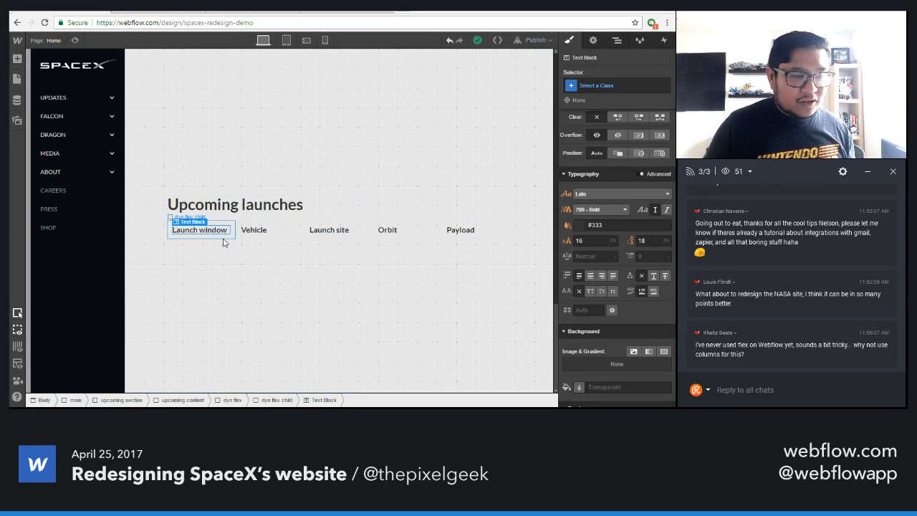
# - Give the table header row a 1 px dashed bottom border in the Light Slate Grey swatch
pyautogui.click(172, 238)
pyautogui.press('Up')
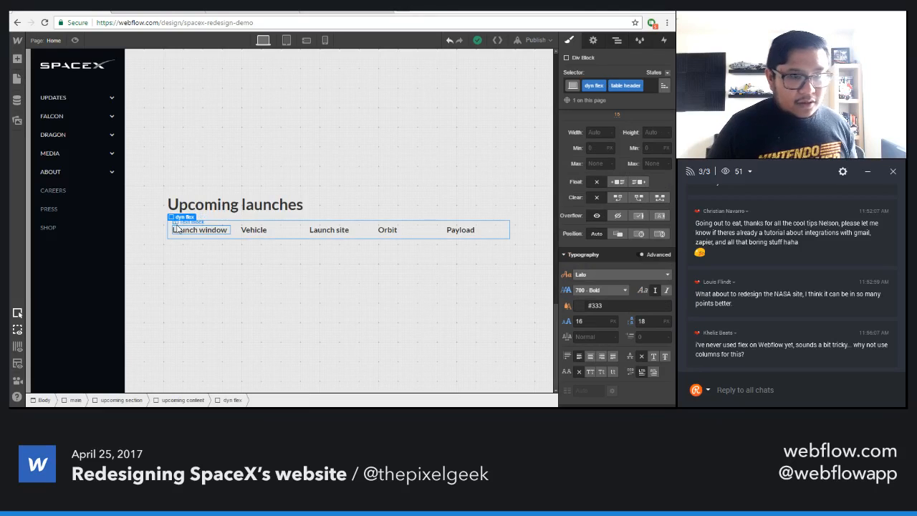
pyautogui.scroll(-5, 602, 291)
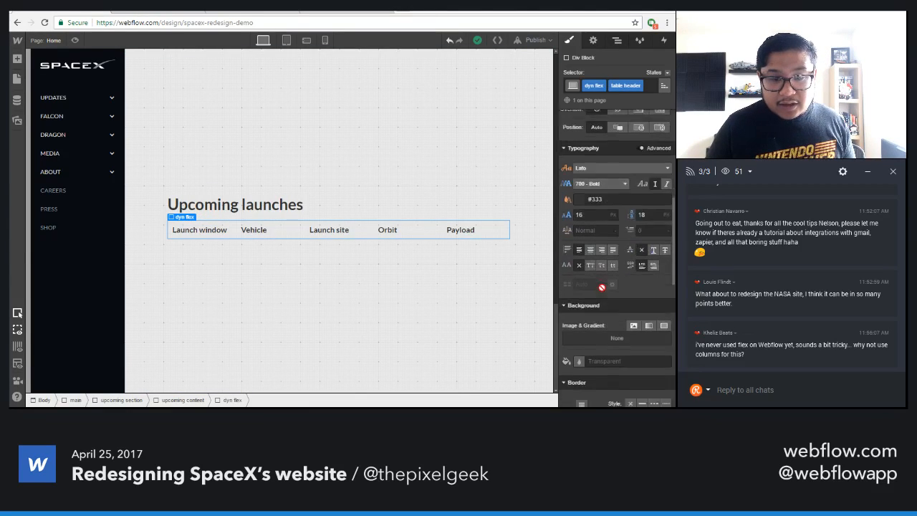
pyautogui.click(643, 316)
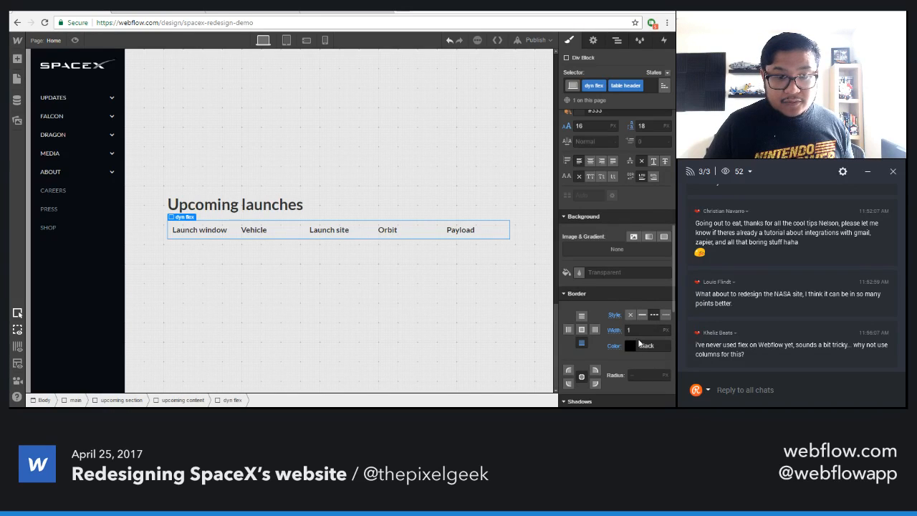
pyautogui.click(628, 346)
pyautogui.click(615, 285)
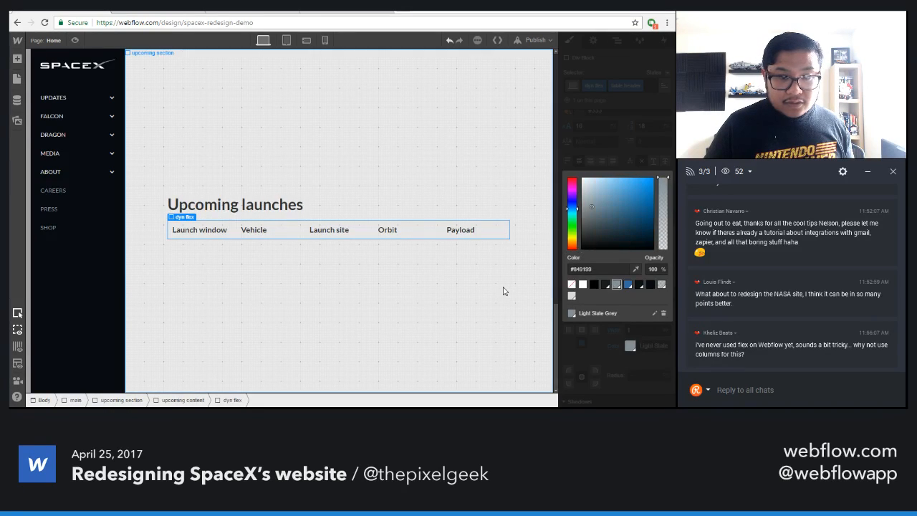
pyautogui.click(503, 291)
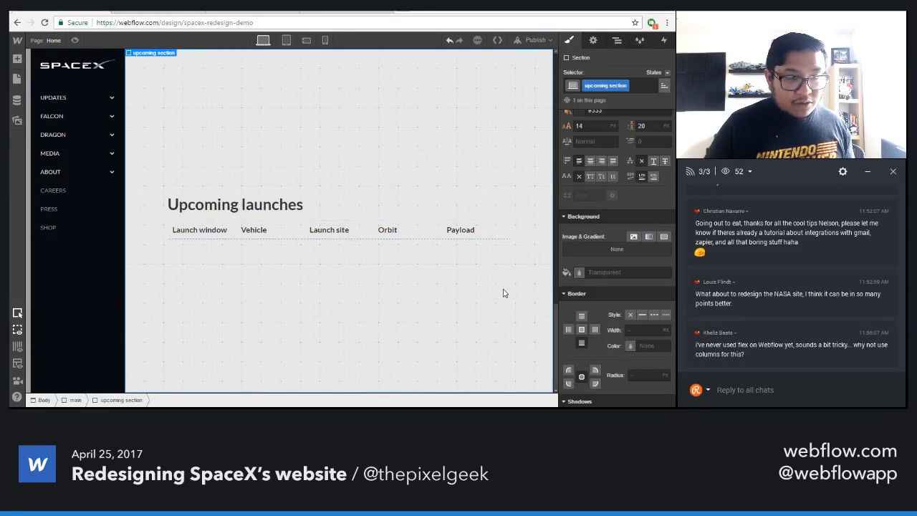
# - Set the table header row's font size to 14 px and its line height to 20 px
pyautogui.click(214, 231)
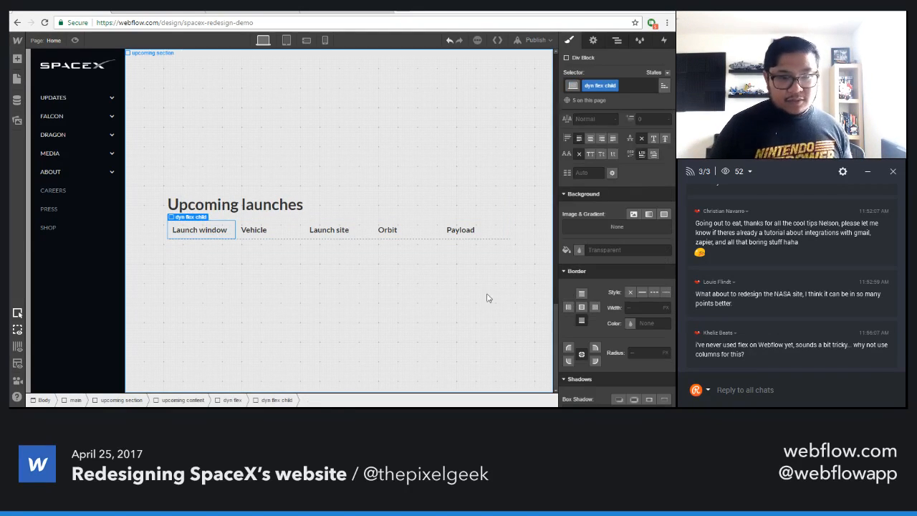
pyautogui.scroll(1, 634, 264)
pyautogui.press('Up')
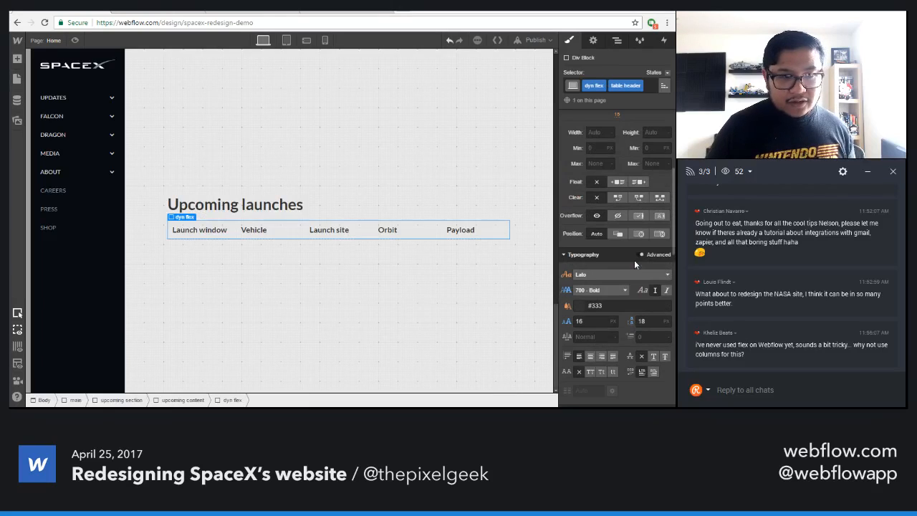
pyautogui.click(590, 319)
pyautogui.press('Down')
pyautogui.press('Down')
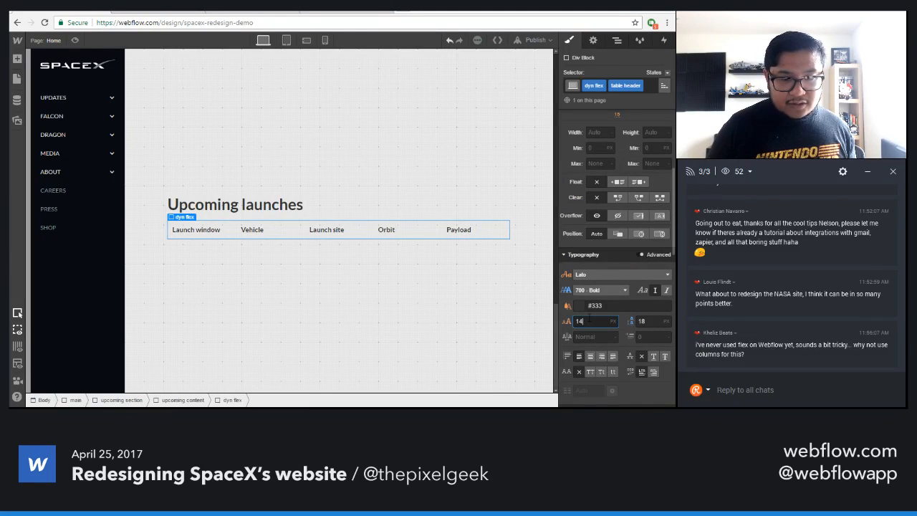
pyautogui.press('Tab')
pyautogui.press('Up')
pyautogui.press('Up')
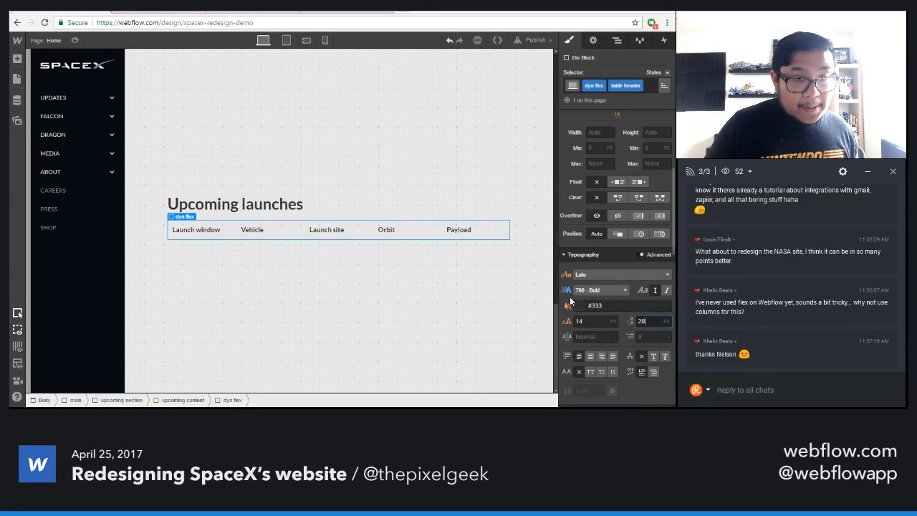
pyautogui.click(443, 289)
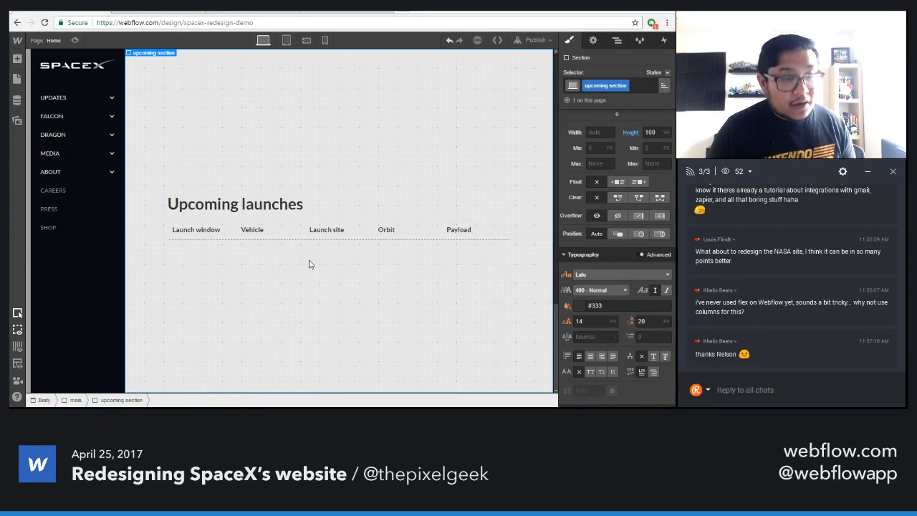
# - Duplicate the table header row and remove the "table header" combo class from the copy
pyautogui.click(214, 240)
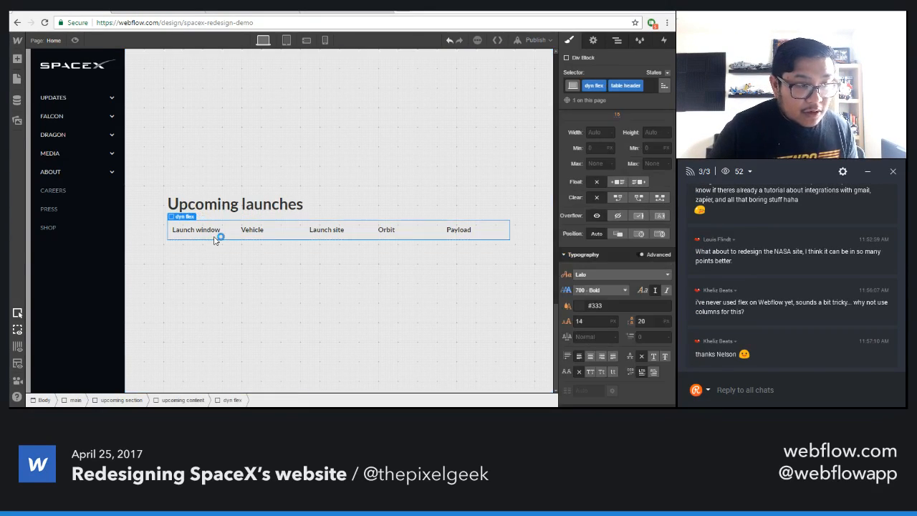
pyautogui.hotkey('ctrl', 'c')
pyautogui.hotkey('ctrl', 'v')
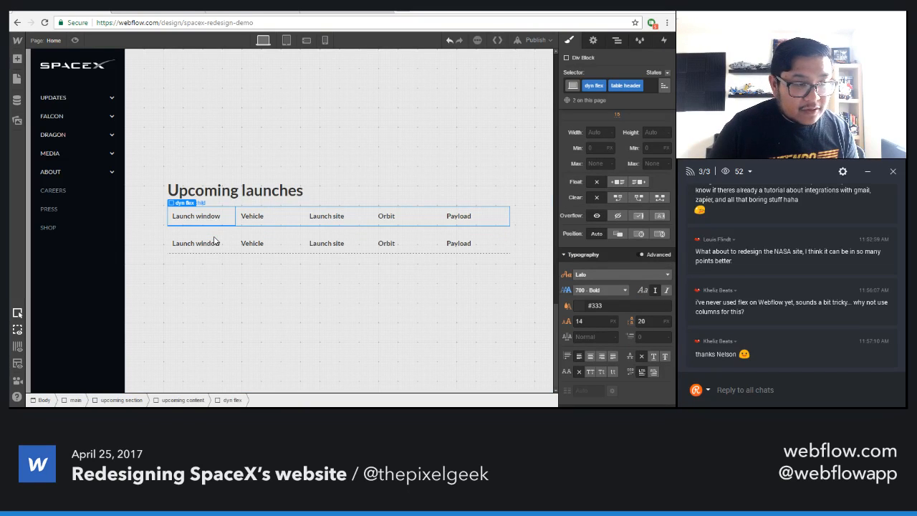
pyautogui.click(651, 87)
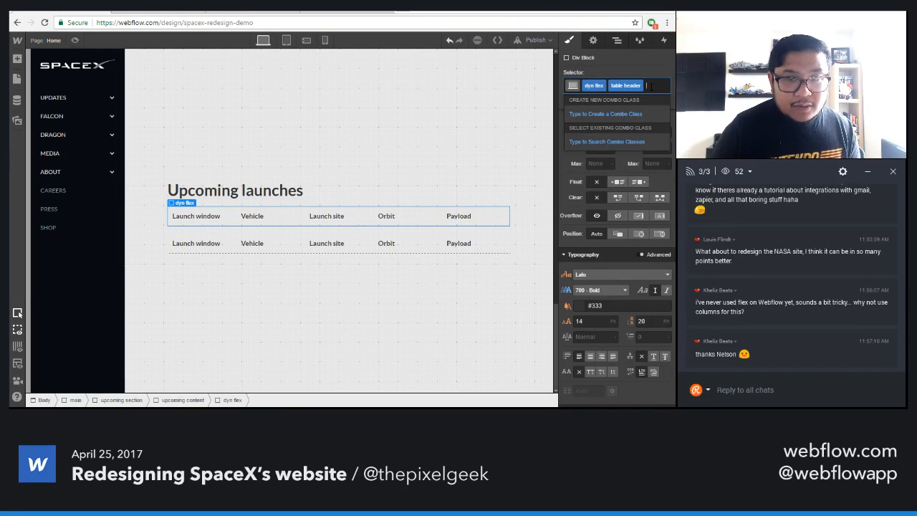
pyautogui.press('BackSpace')
pyautogui.press('BackSpace')
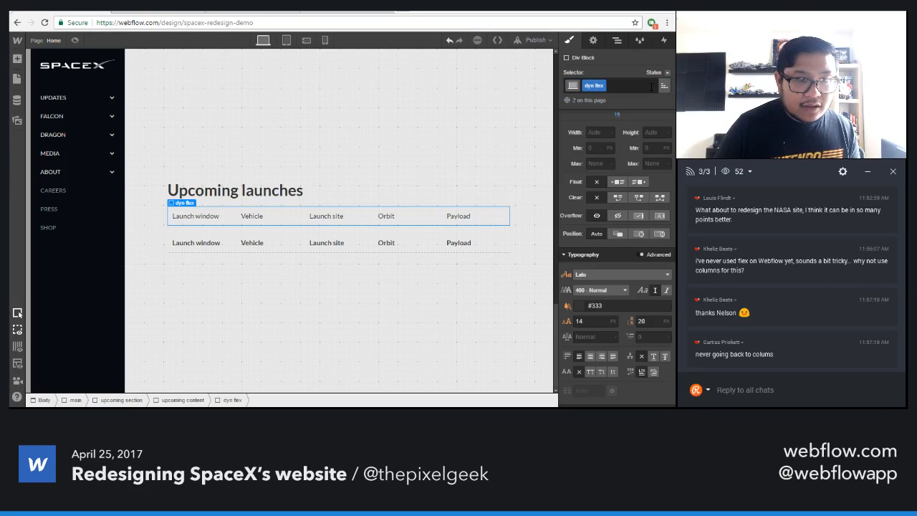
# - Move the plain dyn flex row below the bold header row inside upcoming content and select it
pyautogui.click(617, 41)
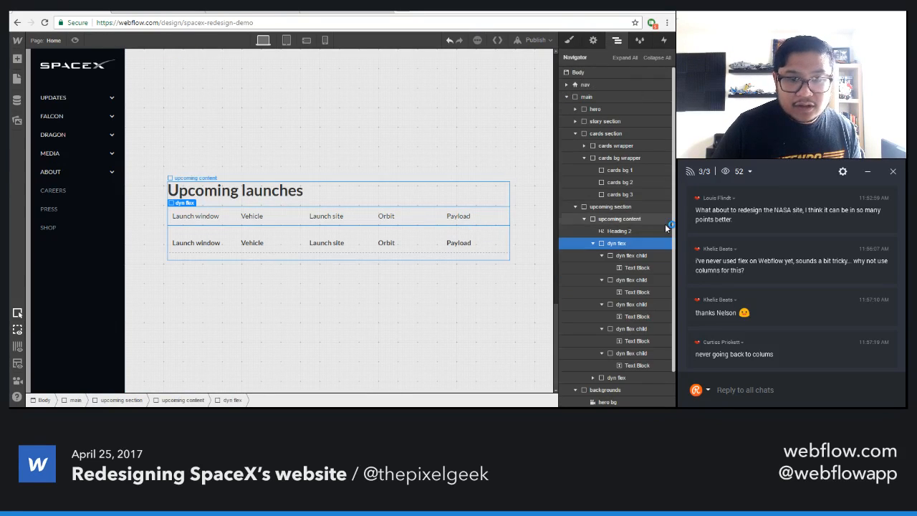
pyautogui.click(592, 245)
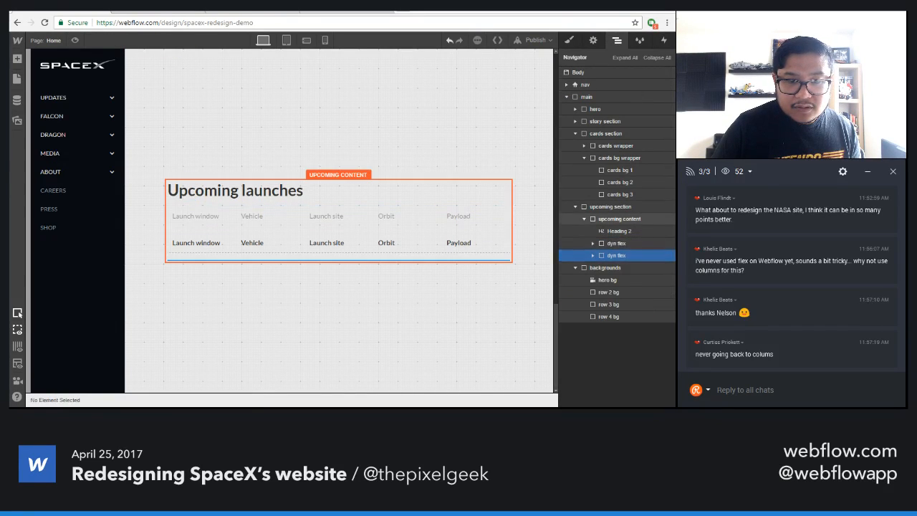
pyautogui.click(436, 297)
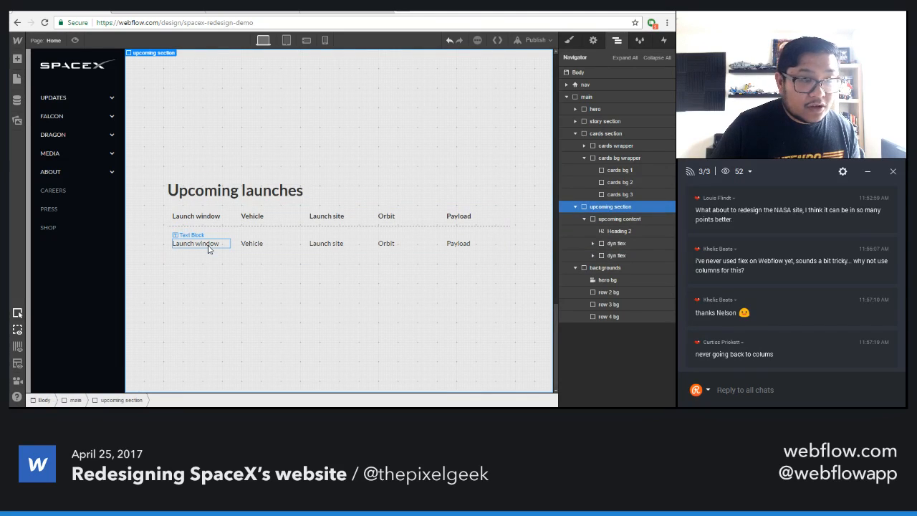
pyautogui.click(503, 241)
pyautogui.press('Up')
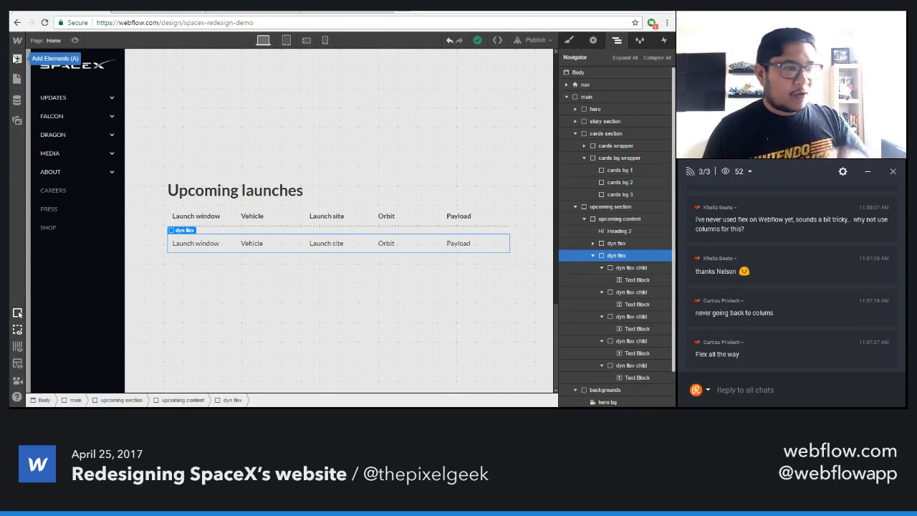
# - Start a new CMS collection with "launches" as both its collection name and its collection URL
pyautogui.click(16, 100)
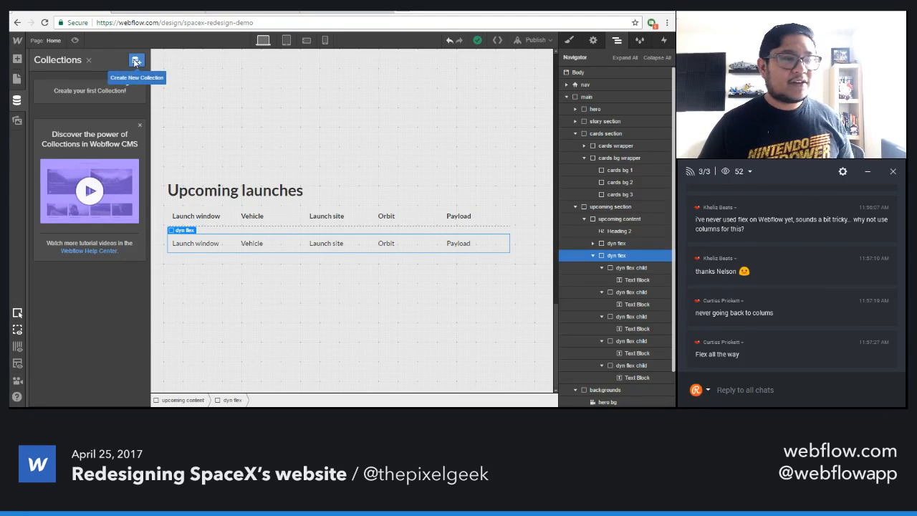
pyautogui.click(135, 60)
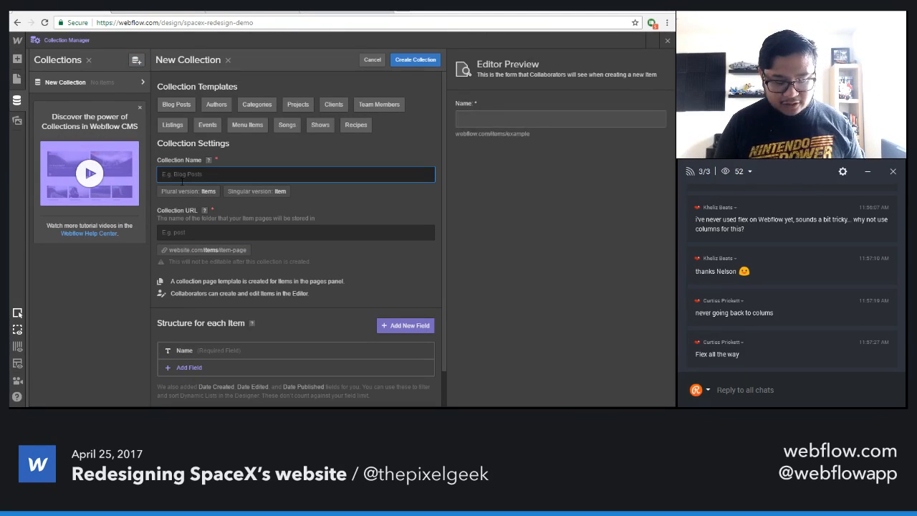
pyautogui.write('launch')
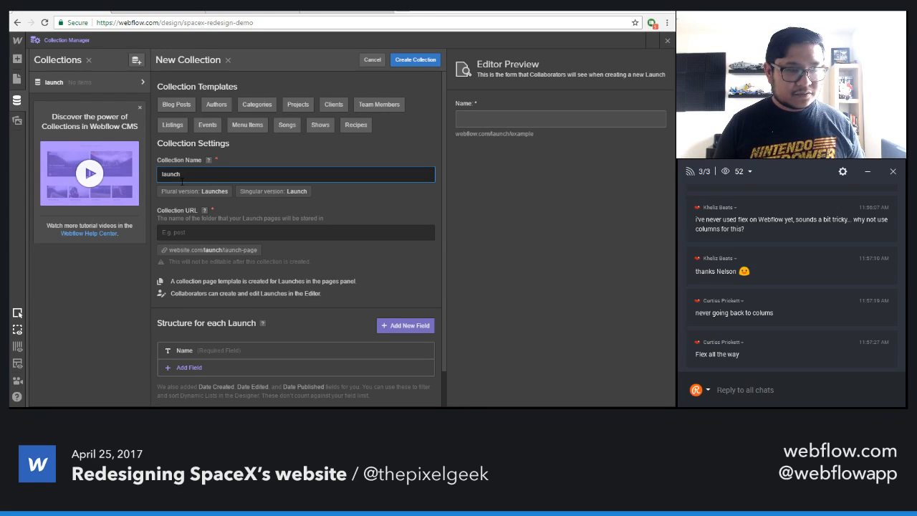
pyautogui.write('es')
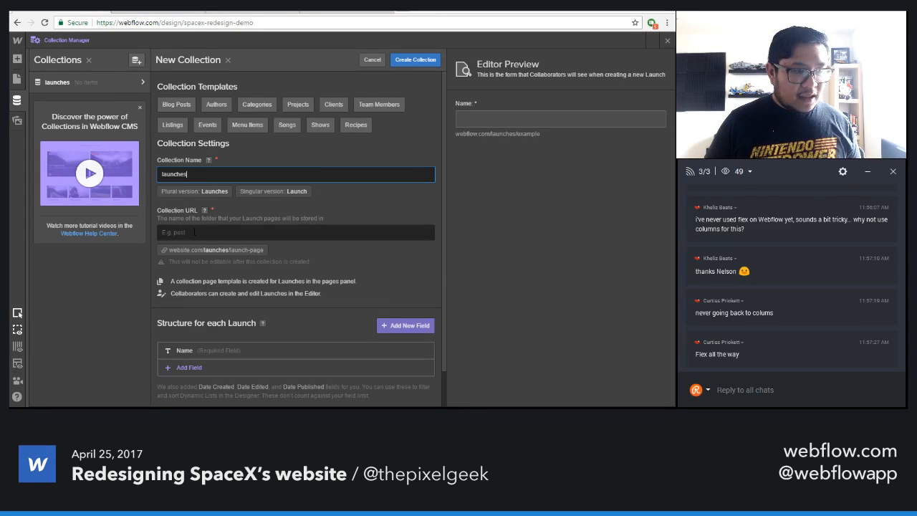
pyautogui.click(193, 232)
pyautogui.write('launches')
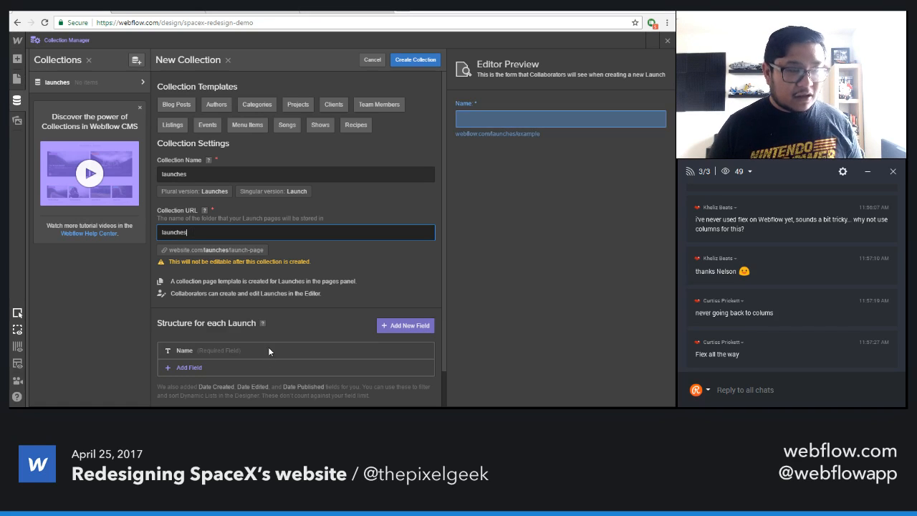
# - Check the first launch date entry in the Reddit launch manifest and start adding a field to the launches collection in Webflow
pyautogui.click(349, 12)
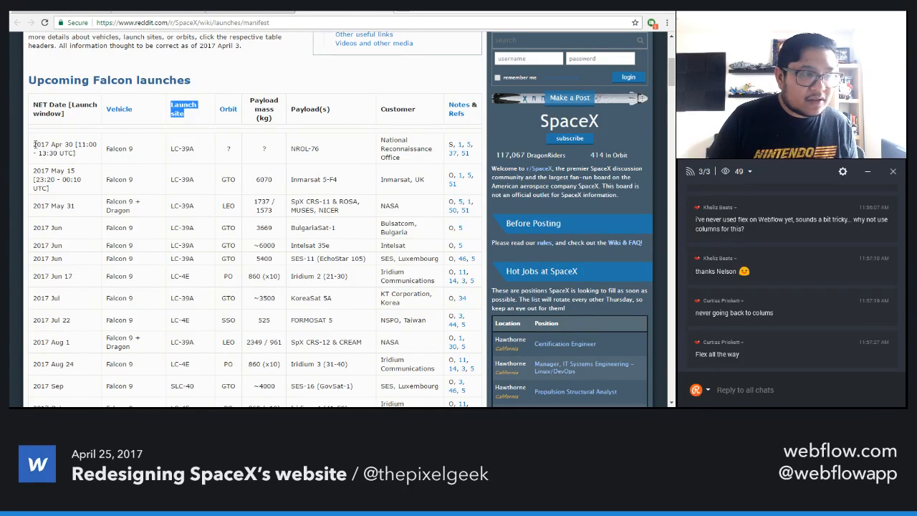
pyautogui.moveTo(34, 144); pyautogui.dragTo(88, 155)
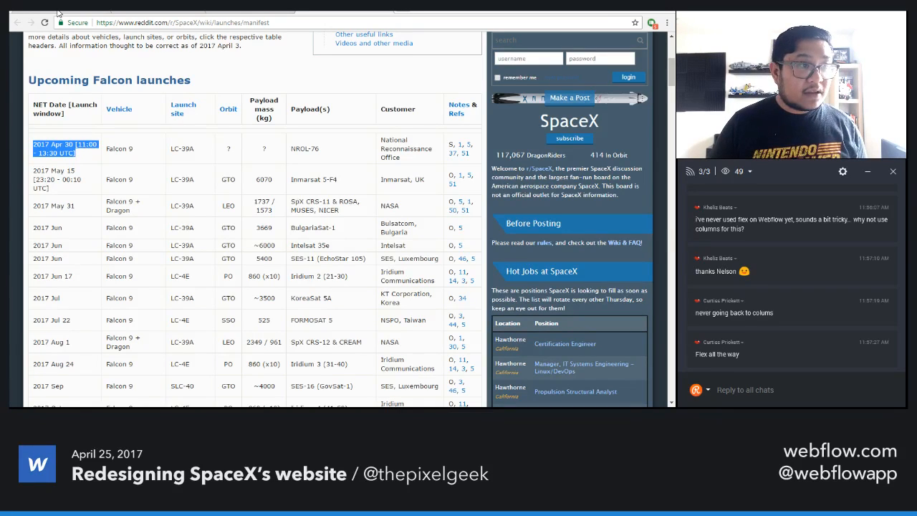
pyautogui.click(58, 12)
pyautogui.click(207, 369)
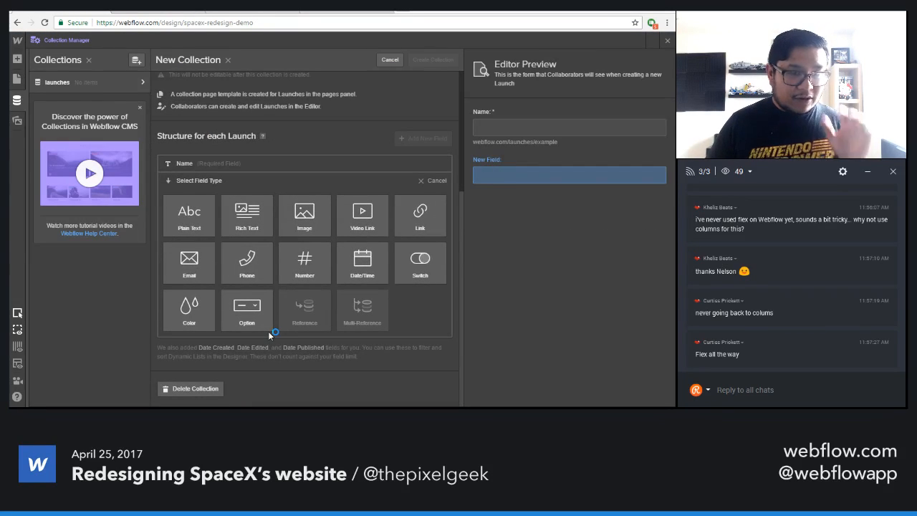
pyautogui.moveTo(195, 230)
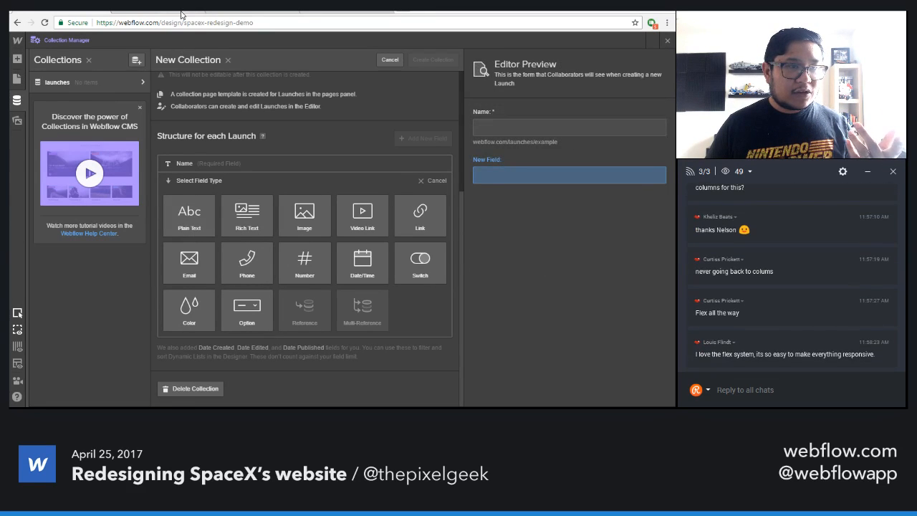
# - Check the columns of the upcoming Falcon launches table in the Reddit manifest, then return to the Webflow collection
pyautogui.click(234, 10)
pyautogui.click(333, 10)
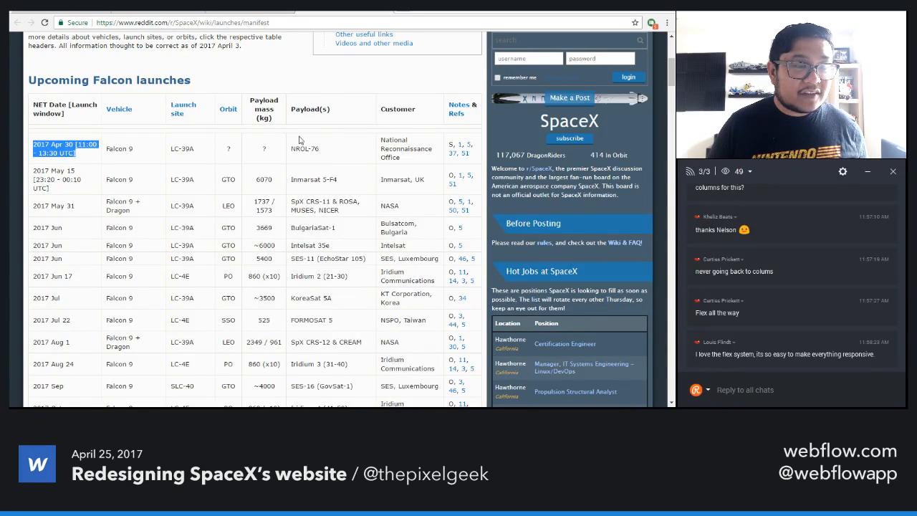
pyautogui.click(335, 176)
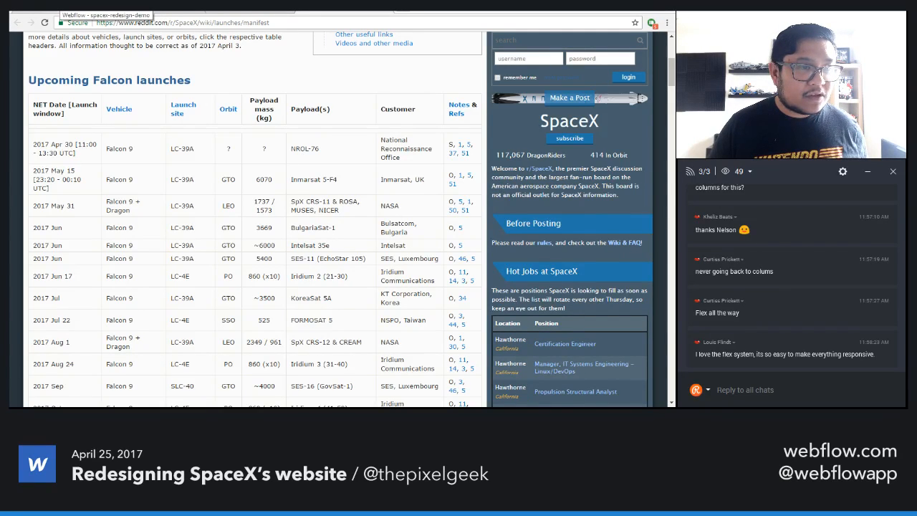
pyautogui.click(63, 9)
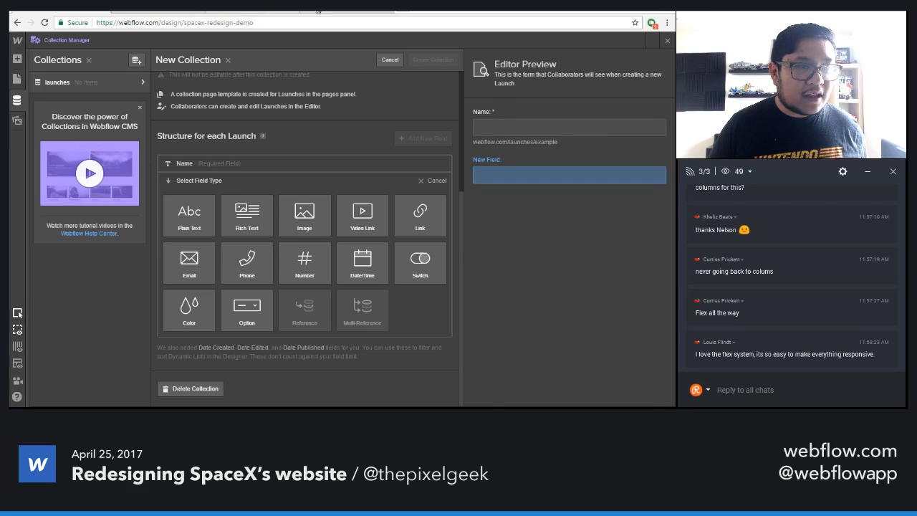
pyautogui.click(317, 9)
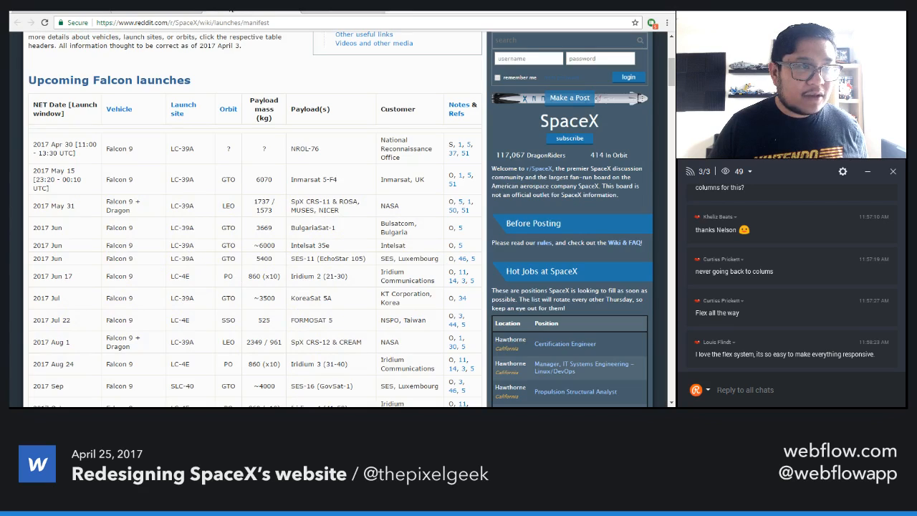
pyautogui.click(160, 10)
pyautogui.moveTo(193, 222)
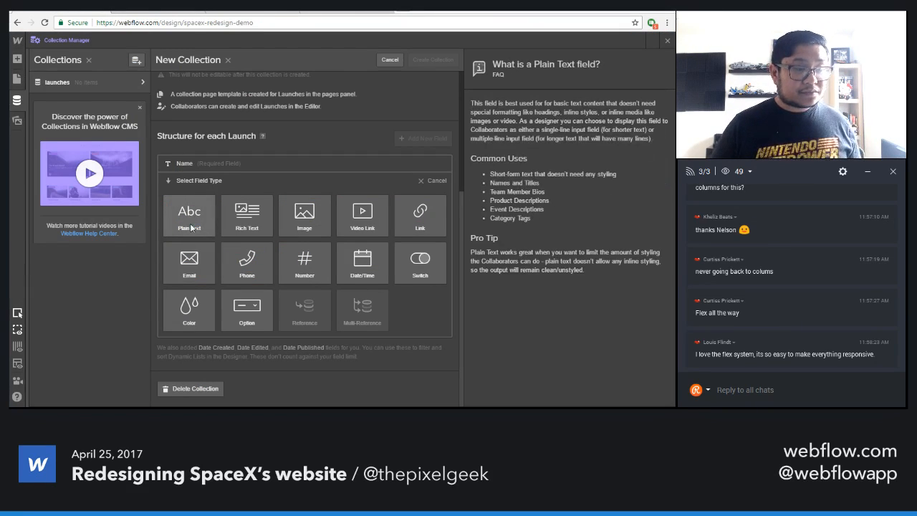
pyautogui.click(191, 227)
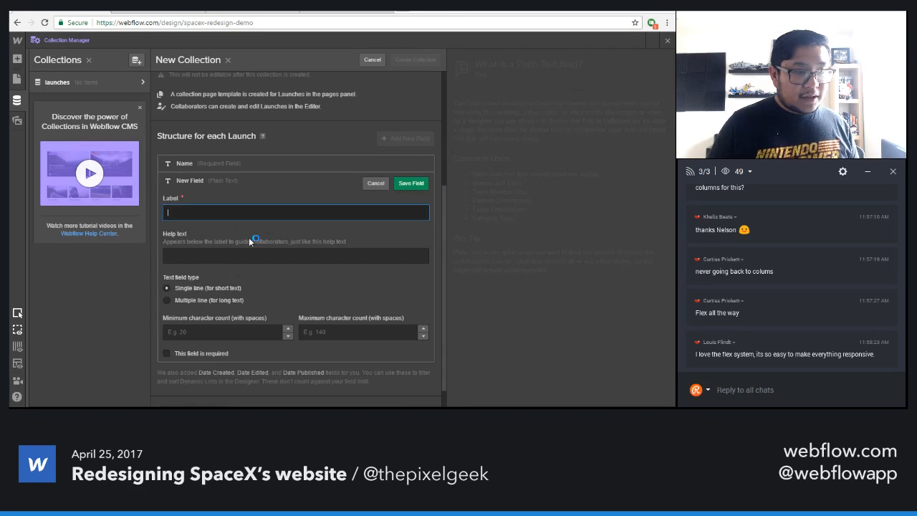
pyautogui.write('Vehicle')
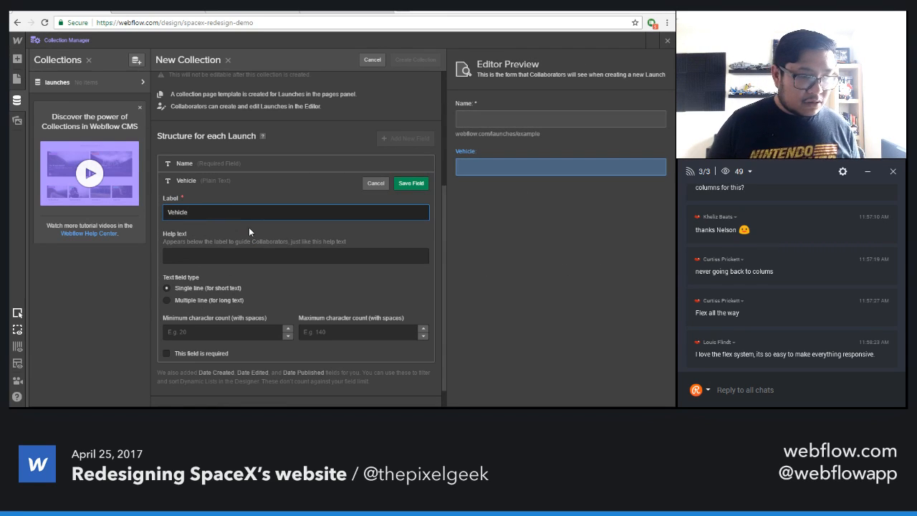
pyautogui.click(375, 182)
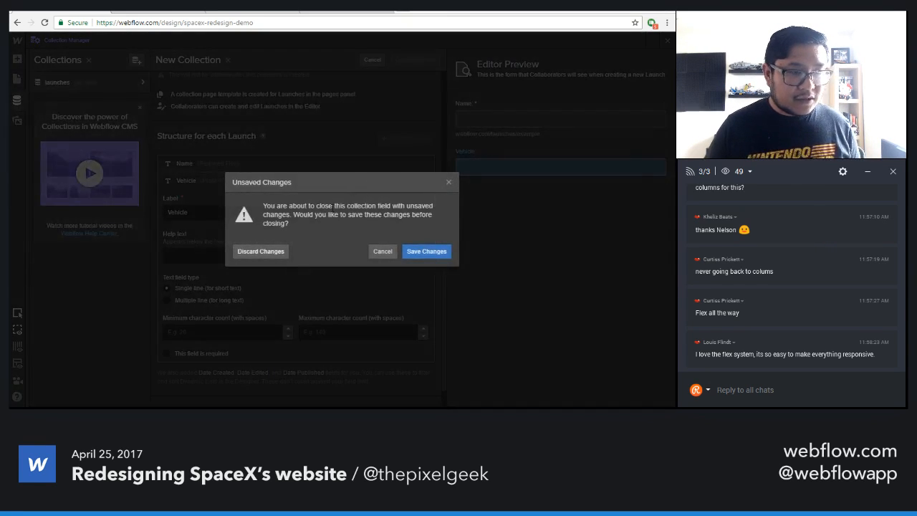
pyautogui.click(259, 251)
# - Add an Option field to the launches collection and label it "Vehicle"
pyautogui.click(194, 326)
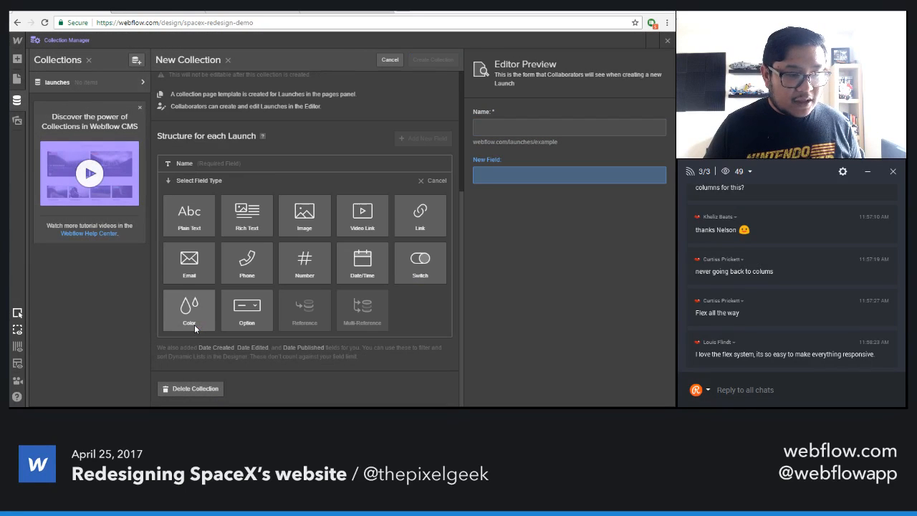
pyautogui.click(247, 310)
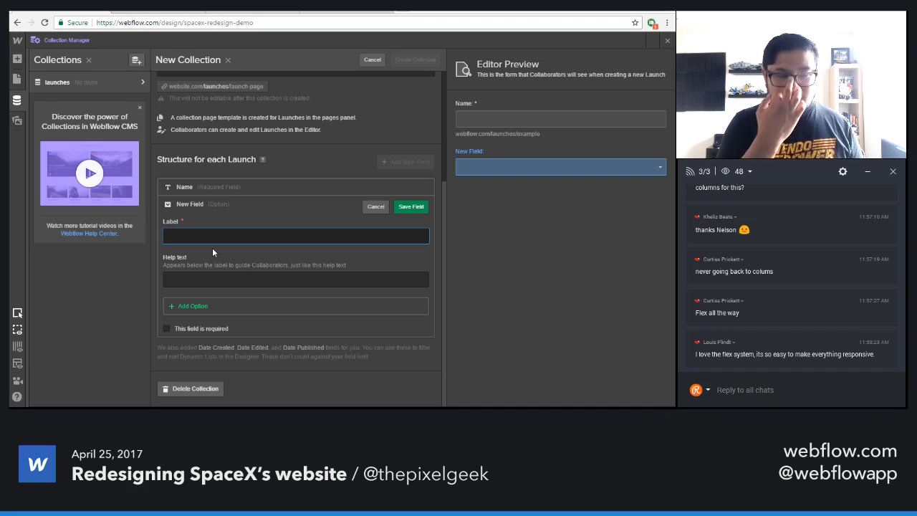
pyautogui.write('Vechiles')
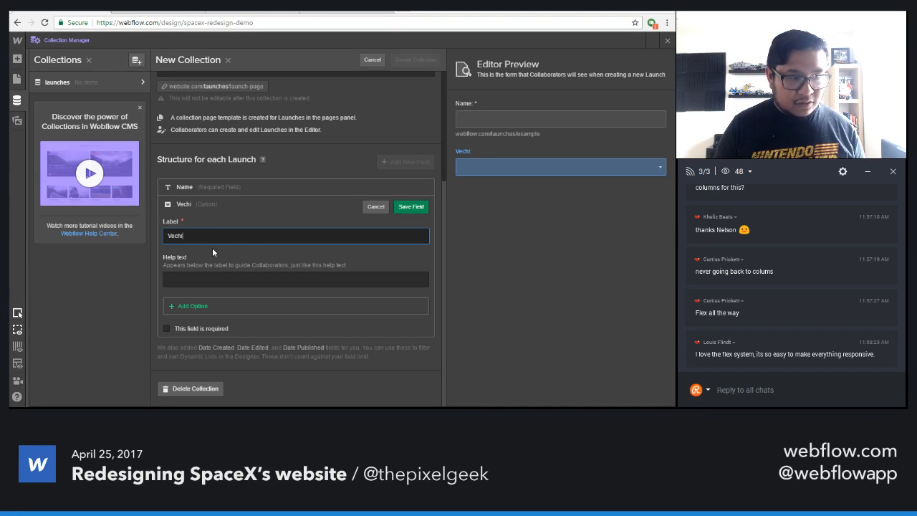
pyautogui.hotkey('ctrl', 'a')
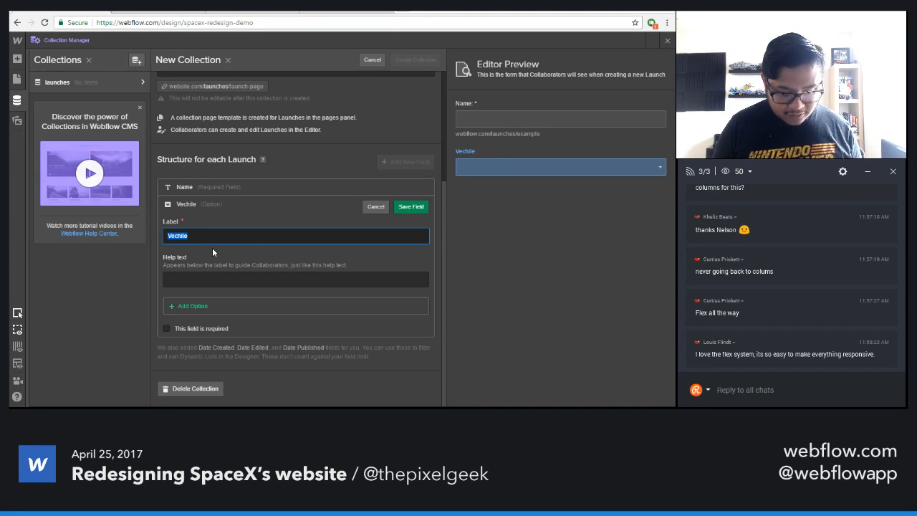
pyautogui.write('Veh')
pyautogui.press('BackSpace')
pyautogui.write('chile')
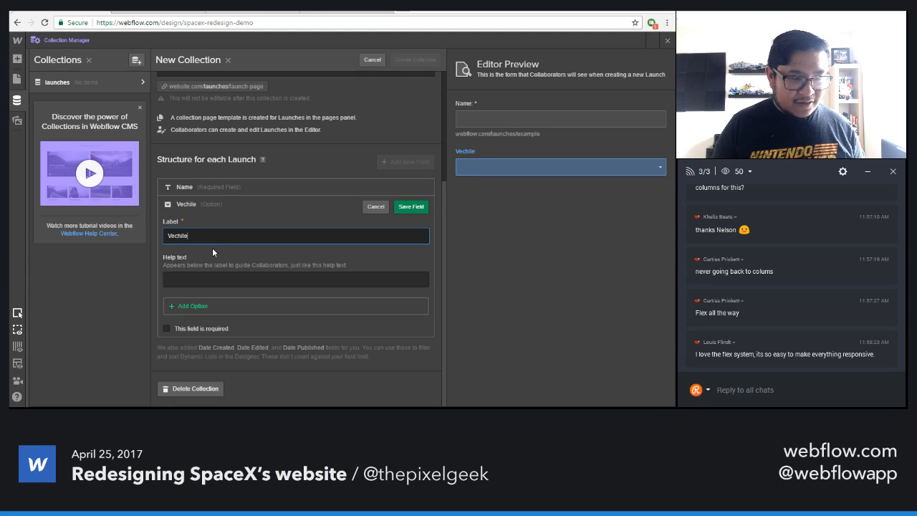
pyautogui.press('BackSpace')
pyautogui.press('BackSpace')
pyautogui.press('BackSpace')
pyautogui.press('BackSpace')
pyautogui.press('BackSpace')
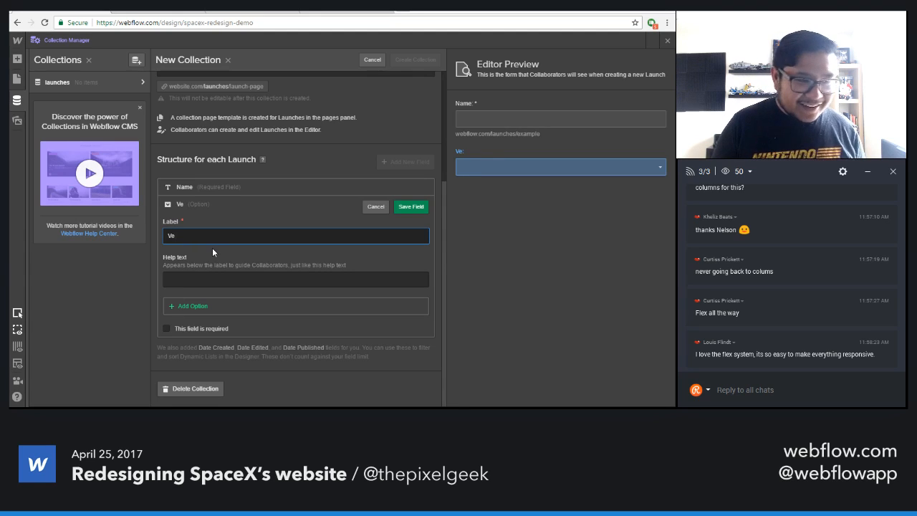
pyautogui.write('hicle')
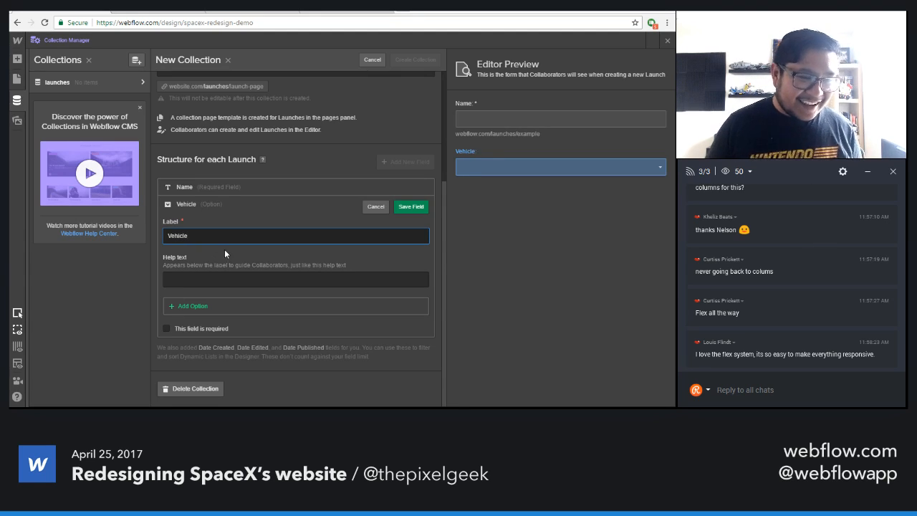
# - Add "Falcon 9" and "Falcon Heavy" as choices for the Vehicle field
pyautogui.click(192, 307)
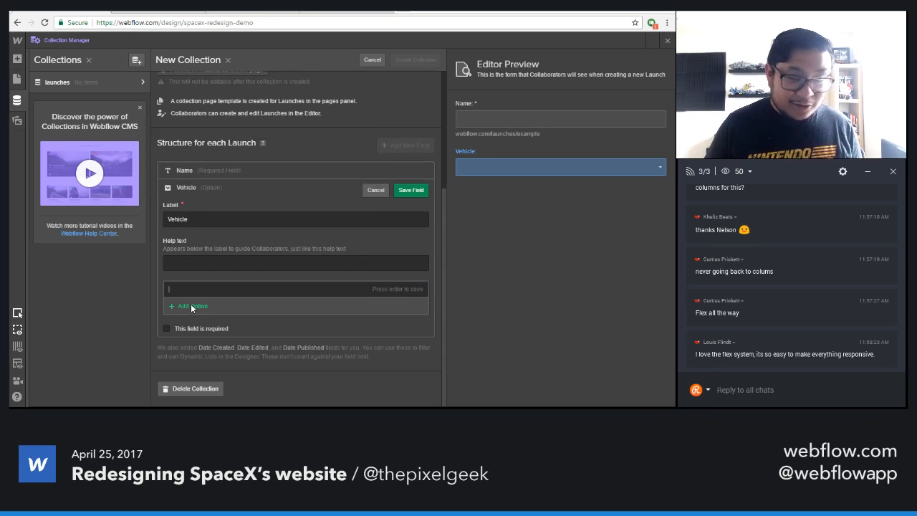
pyautogui.write('Falcon 9')
pyautogui.press('Return')
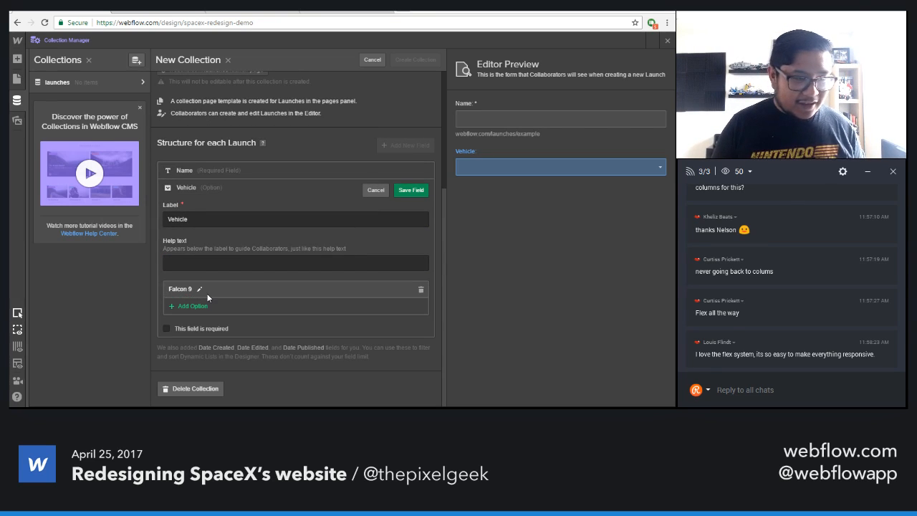
pyautogui.click(208, 306)
pyautogui.write('F')
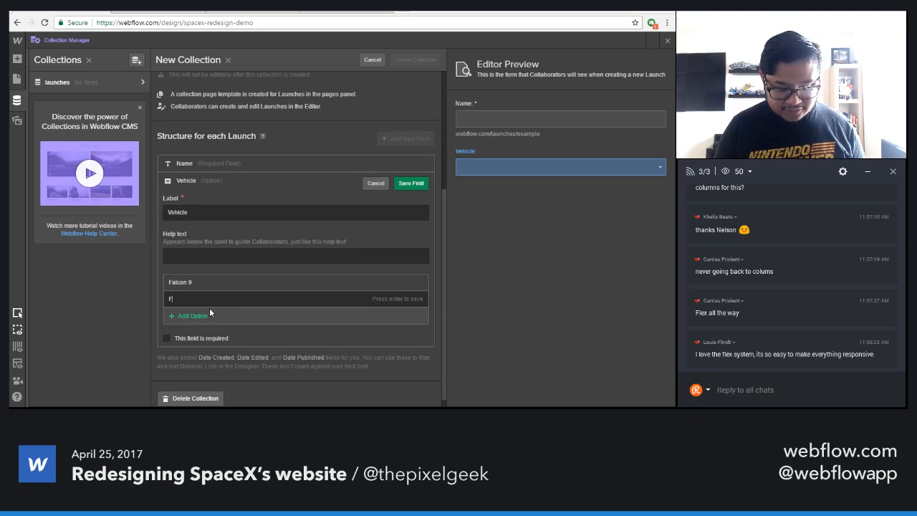
pyautogui.write('alcon Heavy')
pyautogui.press('Return')
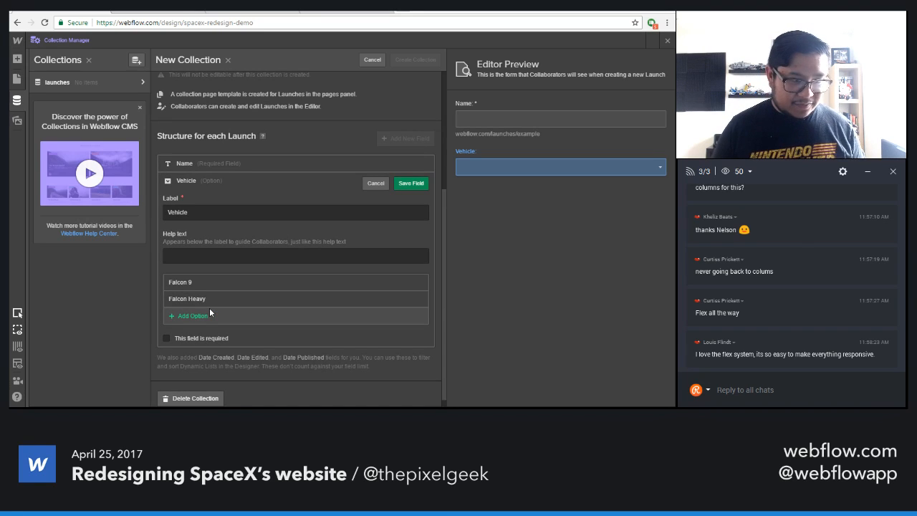
# - Enter "Millenium Falcon" as a third choice for the Vehicle field
pyautogui.click(199, 316)
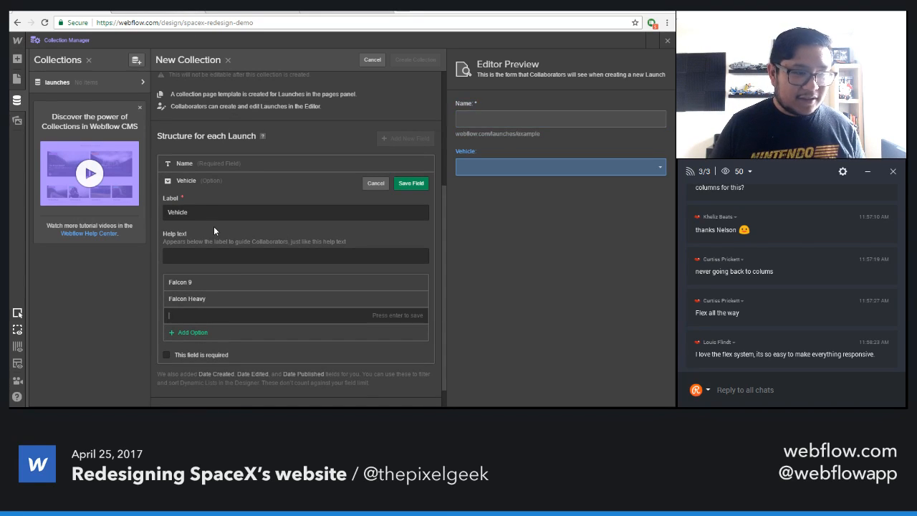
pyautogui.write('Mill')
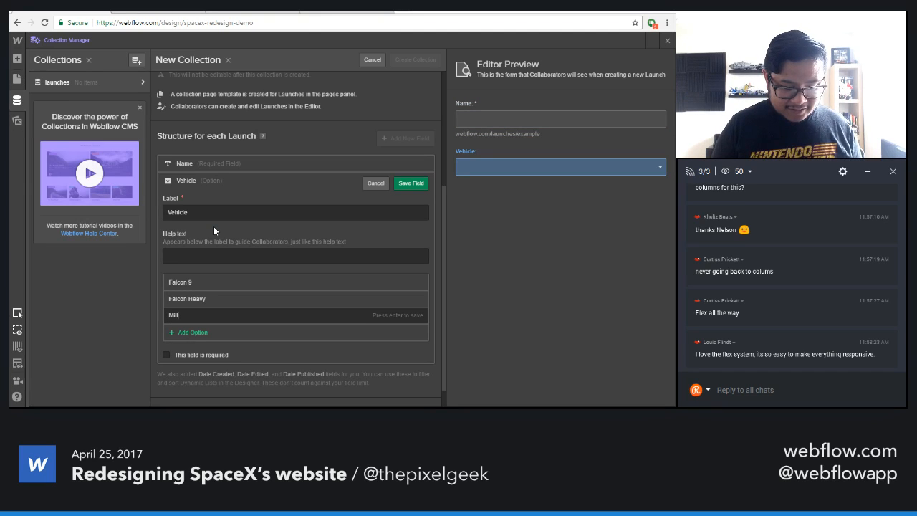
pyautogui.write('en')
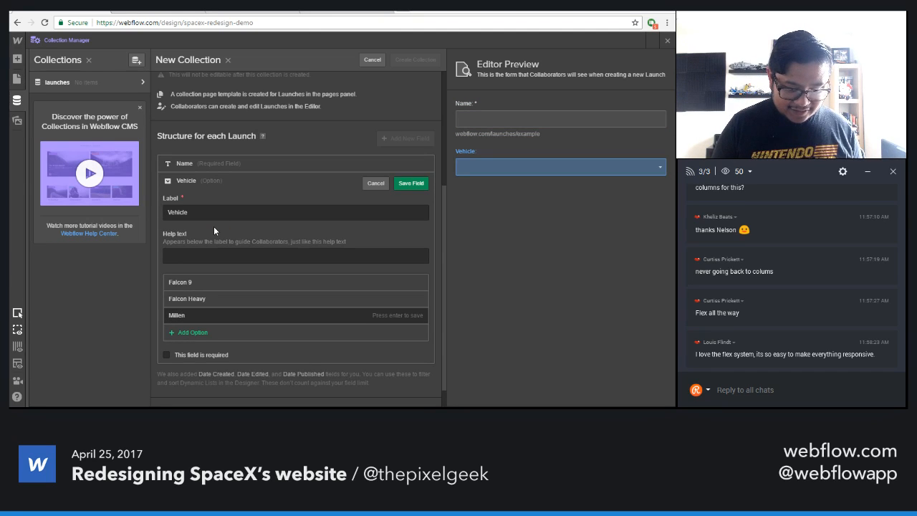
pyautogui.write('ium Flac')
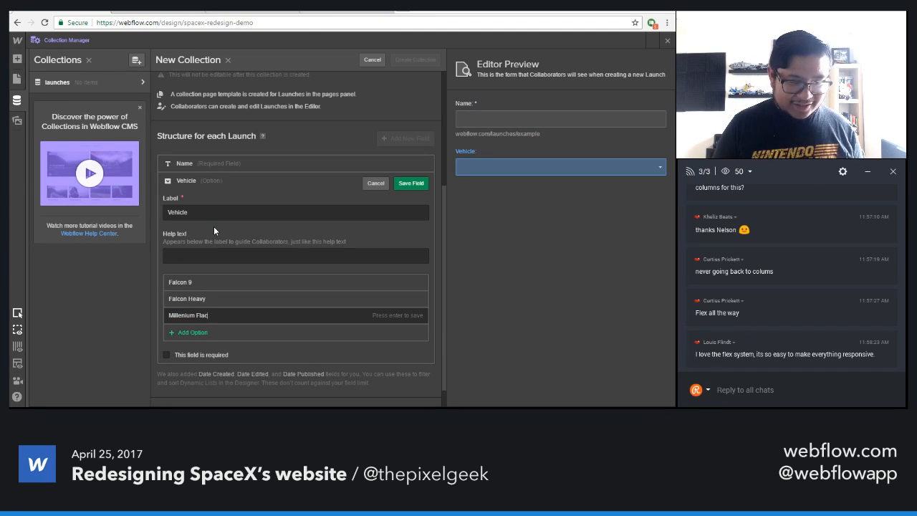
pyautogui.press('BackSpace')
pyautogui.press('BackSpace')
pyautogui.press('BackSpace')
pyautogui.write('alcon')
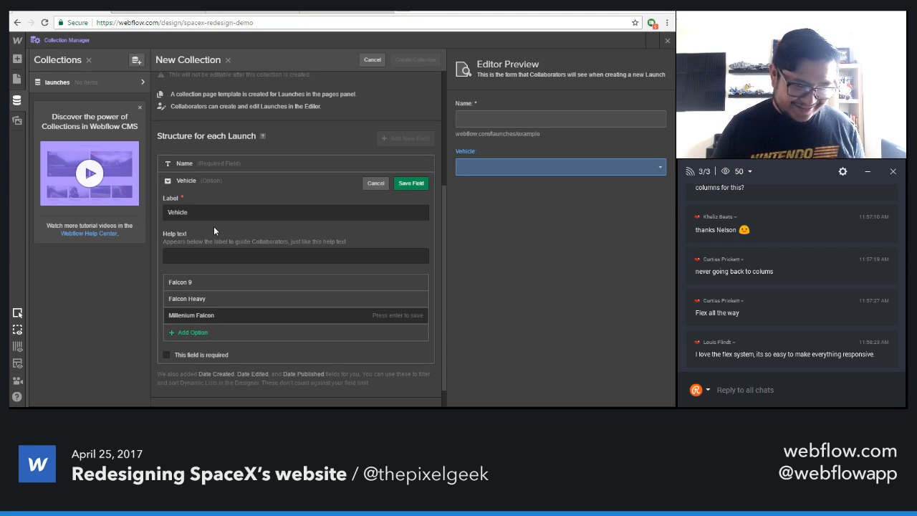
# - Correct the third choice's spelling to "Millennium Falcon" and save the Vehicle field
pyautogui.rightClick(185, 312)
pyautogui.click(173, 318)
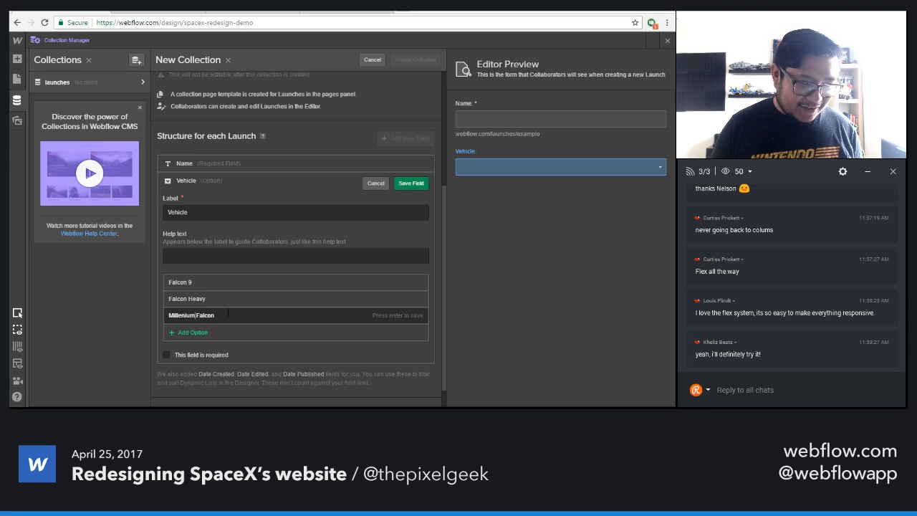
pyautogui.press('BackSpace')
pyautogui.hotkey('shift', 'End')
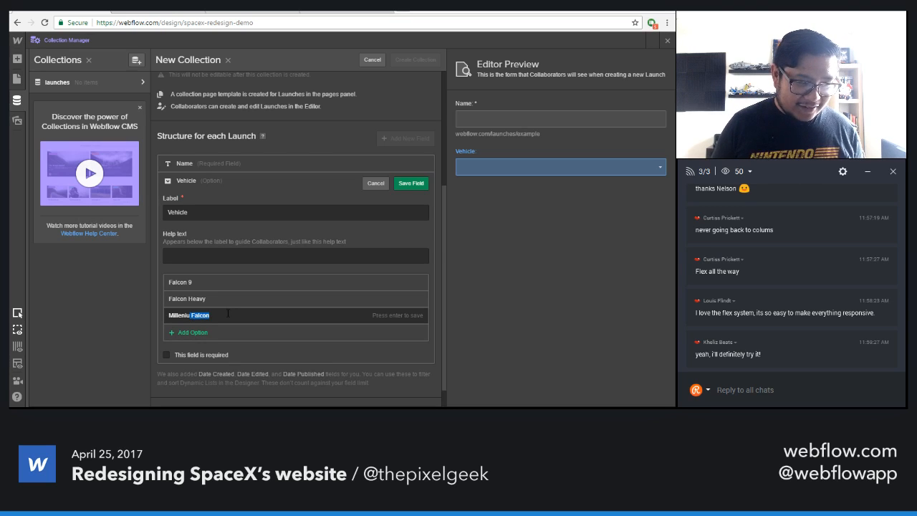
pyautogui.press('BackSpace')
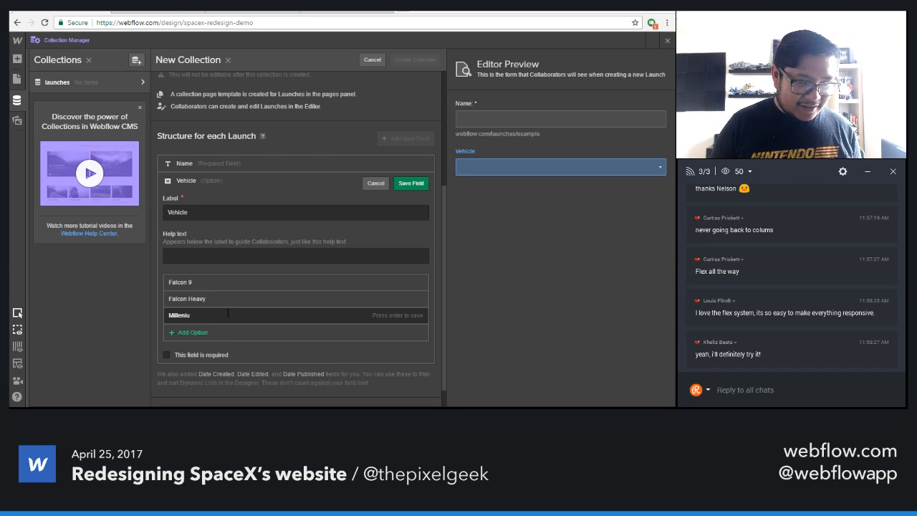
pyautogui.rightClick(187, 315)
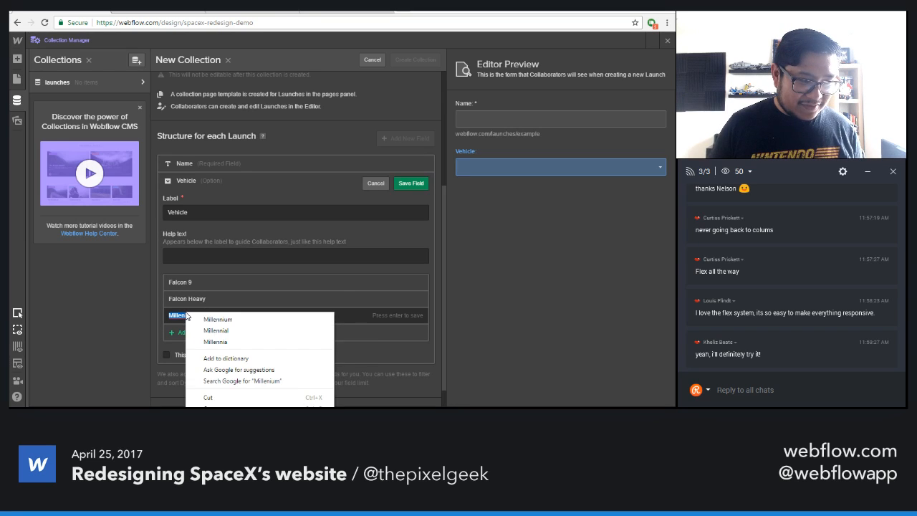
pyautogui.click(204, 319)
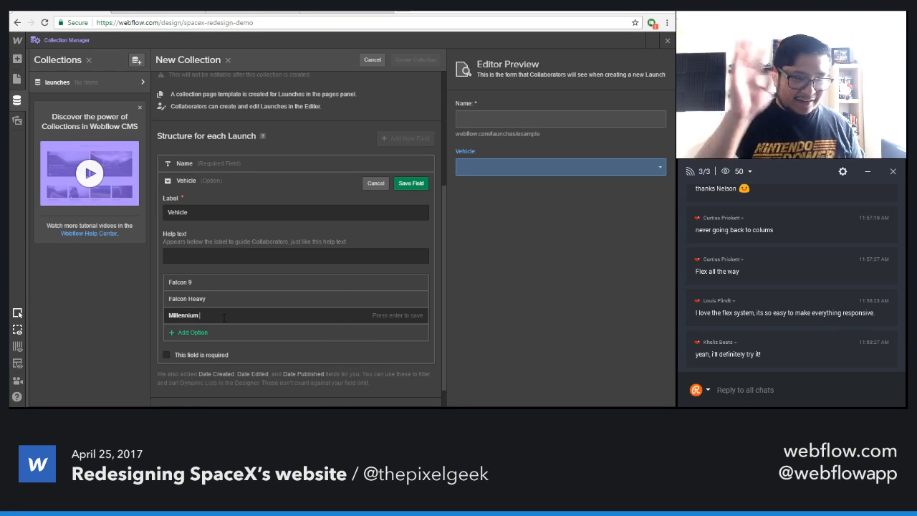
pyautogui.write('Falcon')
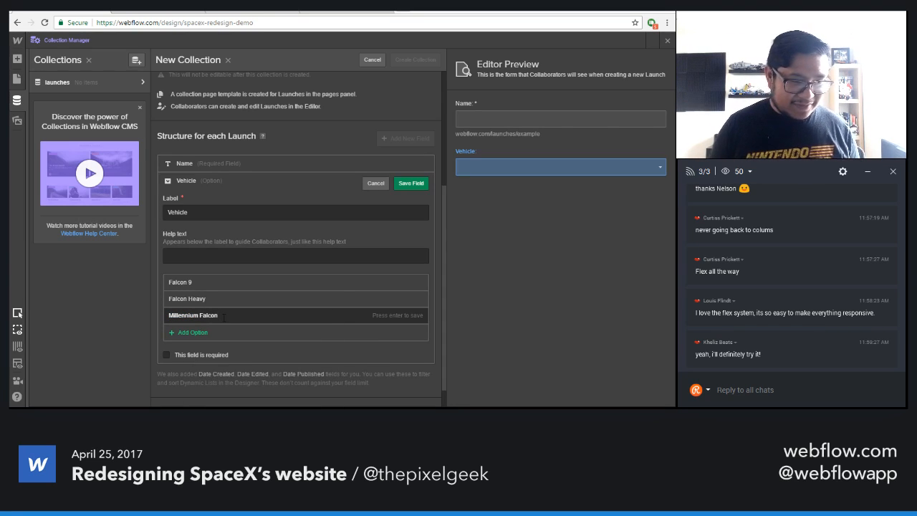
pyautogui.press('Return')
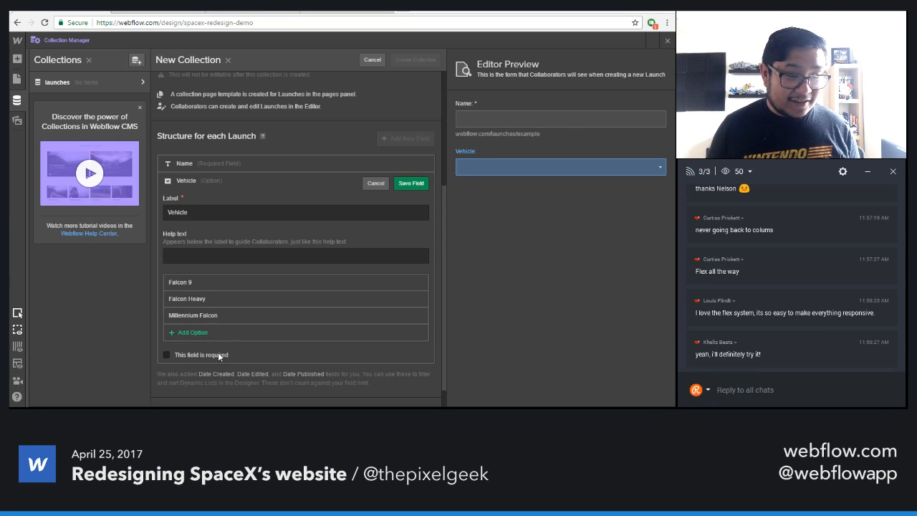
pyautogui.click(411, 184)
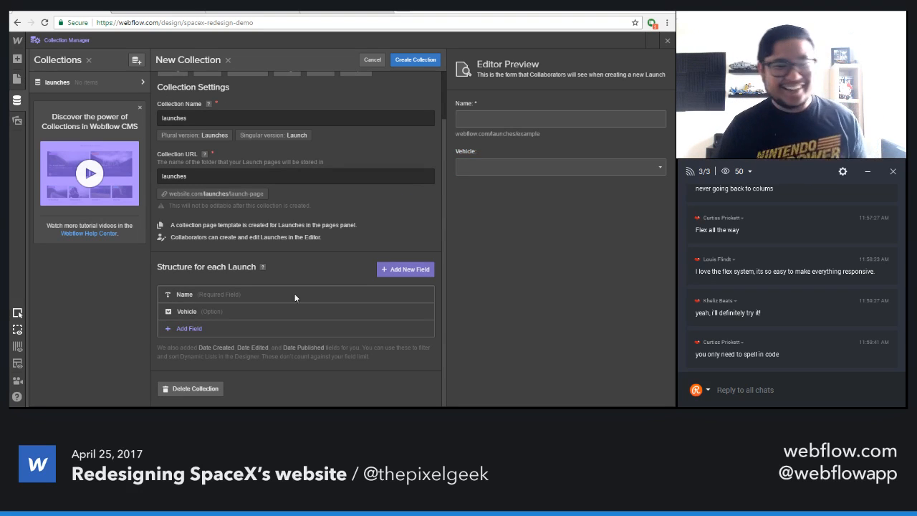
# - Add an Option field labelled "Launch Site" to the launches collection, consulting the Reddit manifest's launch site column for its format
pyautogui.click(187, 329)
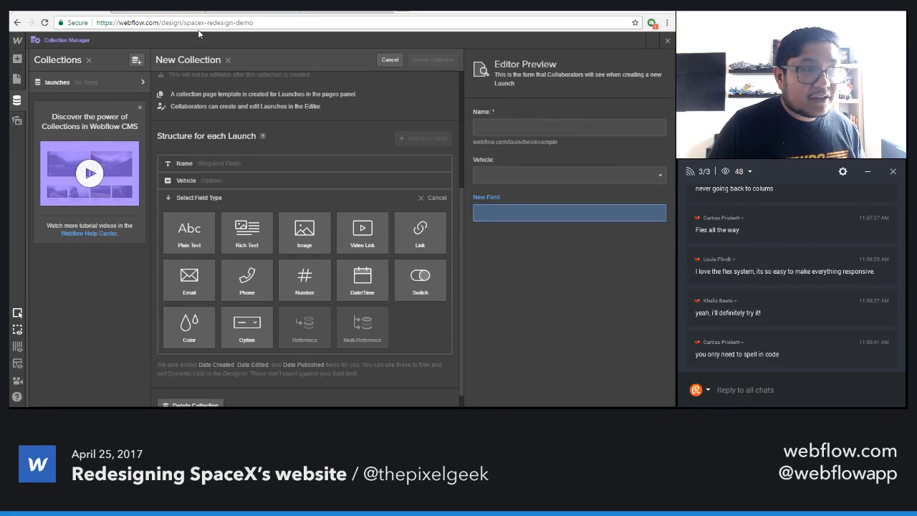
pyautogui.click(176, 13)
pyautogui.click(79, 12)
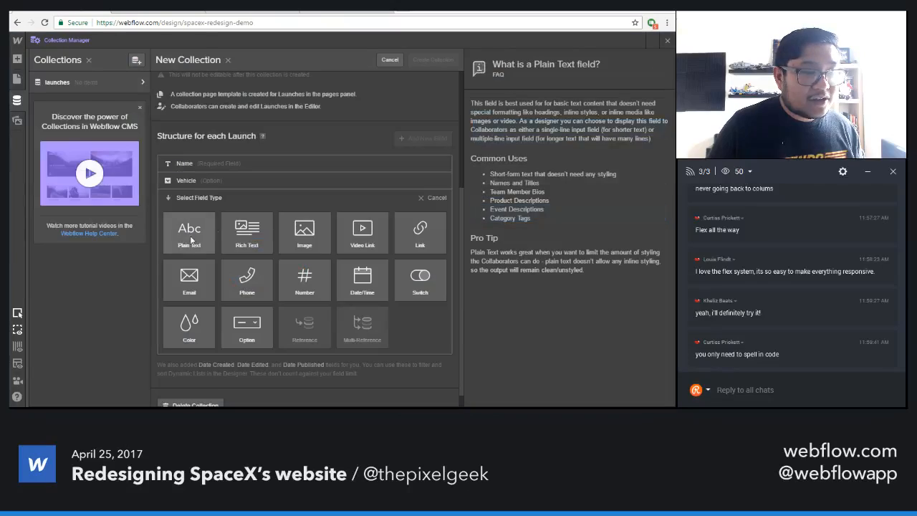
pyautogui.click(148, 12)
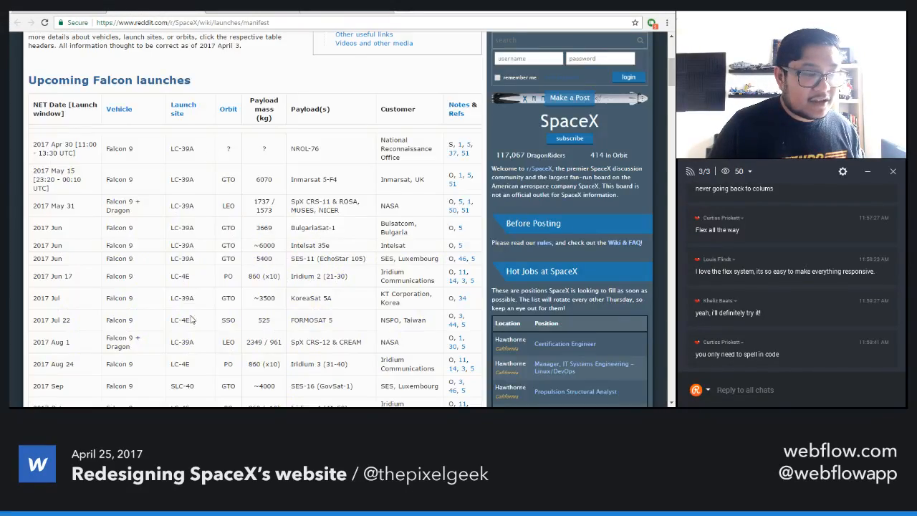
pyautogui.scroll(-3, 191, 334)
pyautogui.scroll(-2, 191, 335)
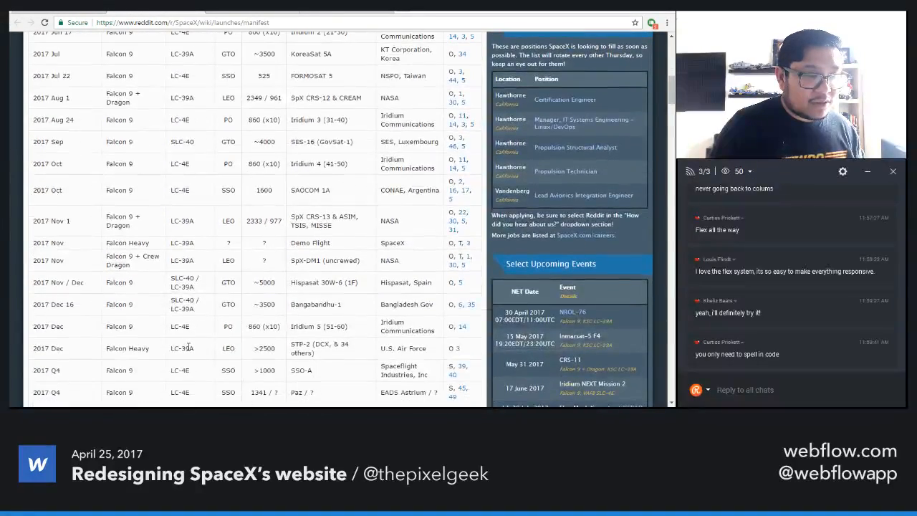
pyautogui.scroll(5, 189, 346)
pyautogui.scroll(1, 188, 346)
pyautogui.scroll(-3, 190, 347)
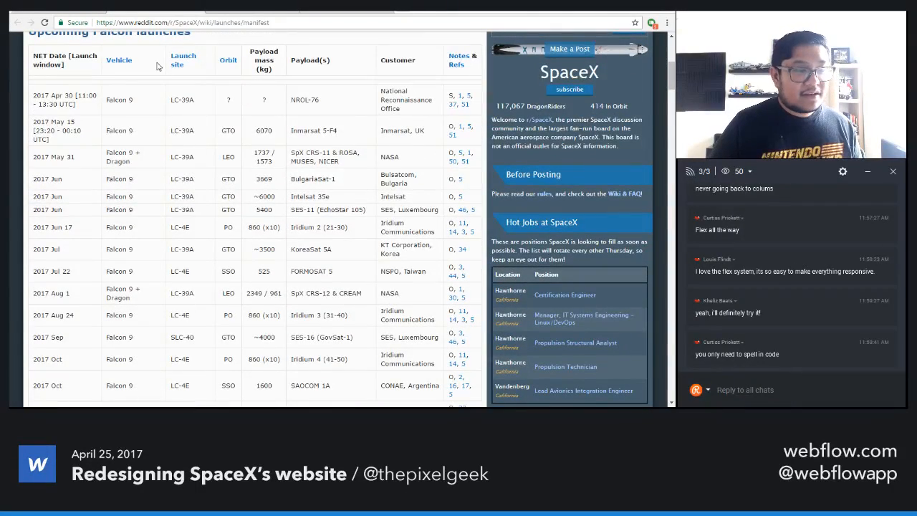
pyautogui.click(97, 11)
pyautogui.click(240, 324)
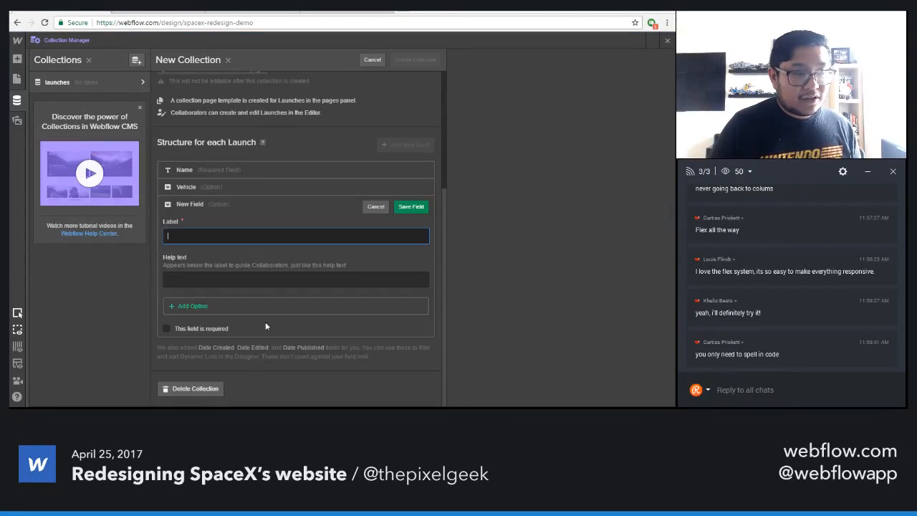
pyautogui.write('Launch Site')
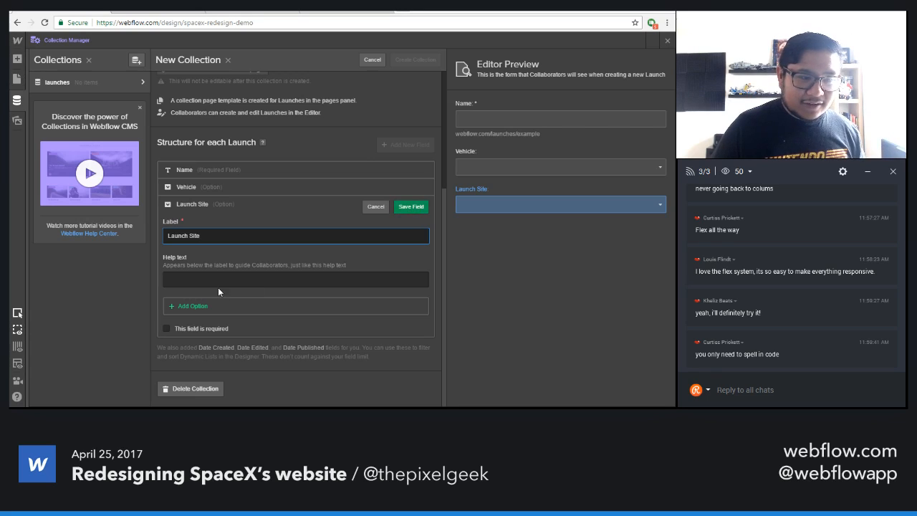
# - Add "LC-39A" as the first choice for the Launch Site field
pyautogui.click(206, 310)
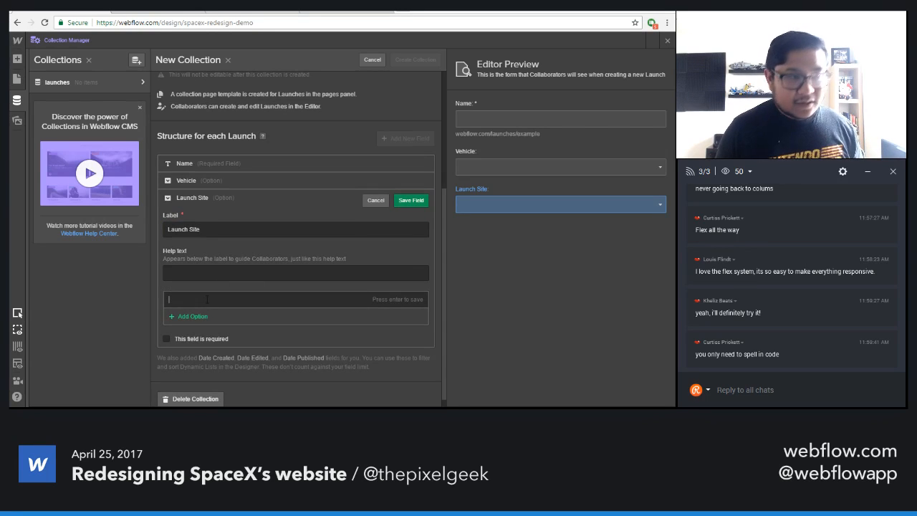
pyautogui.click(138, 14)
pyautogui.click(65, 13)
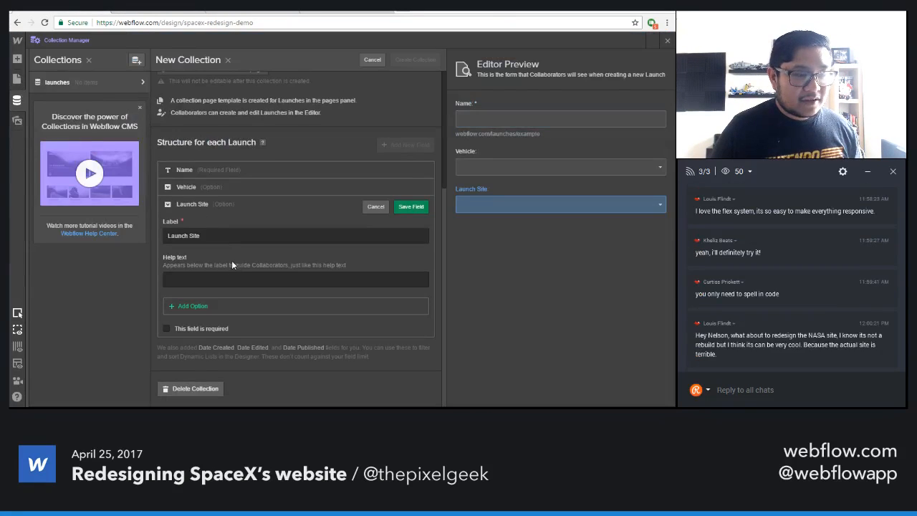
pyautogui.click(209, 310)
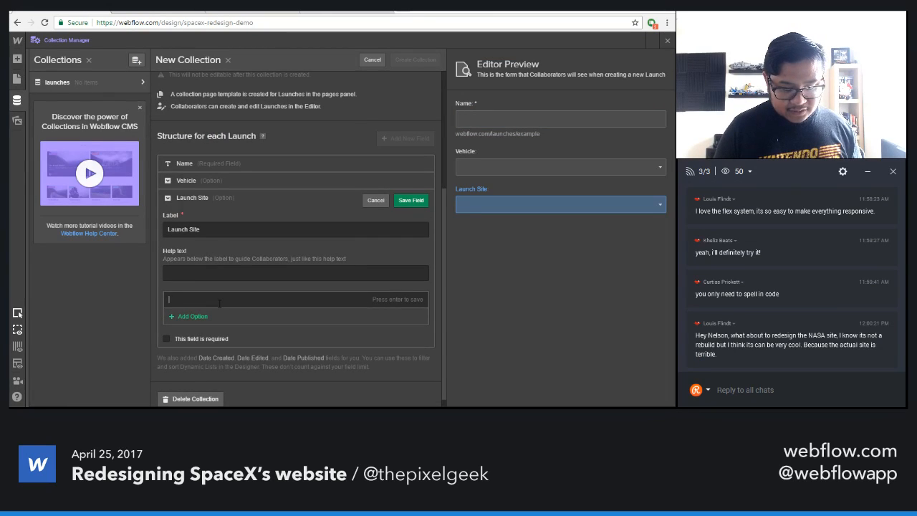
pyautogui.write('LC-39A')
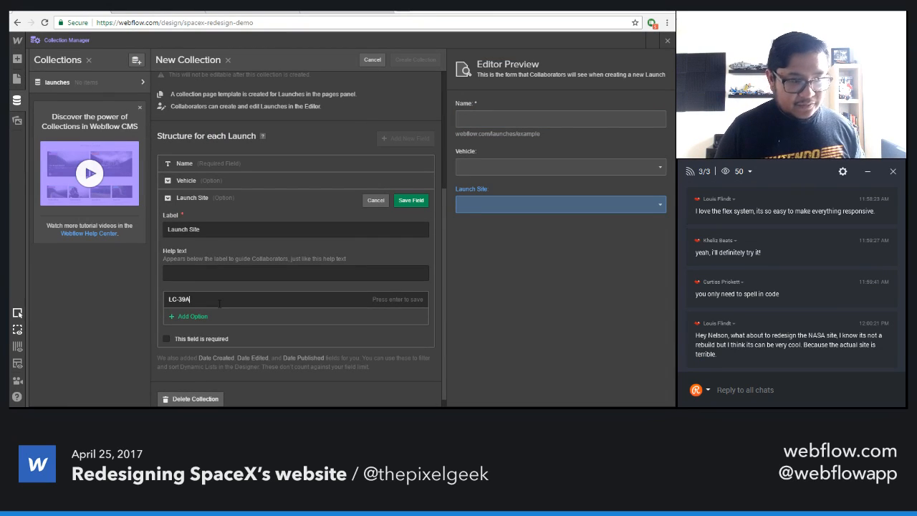
pyautogui.press('Return')
# - Look up the next launch site in the Reddit manifest and add "LC-4E" as the second Launch Site choice
pyautogui.click(139, 15)
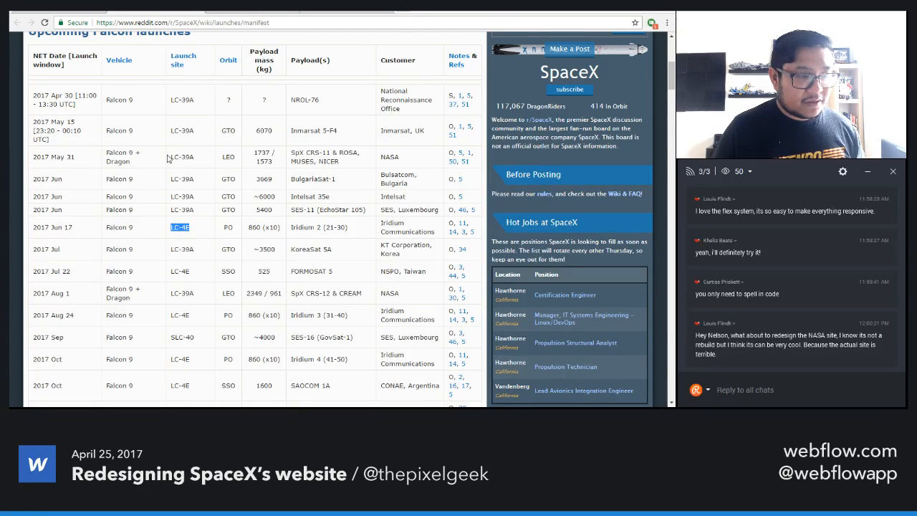
pyautogui.click(71, 11)
pyautogui.click(189, 316)
pyautogui.write('LC-4E')
pyautogui.press('Return')
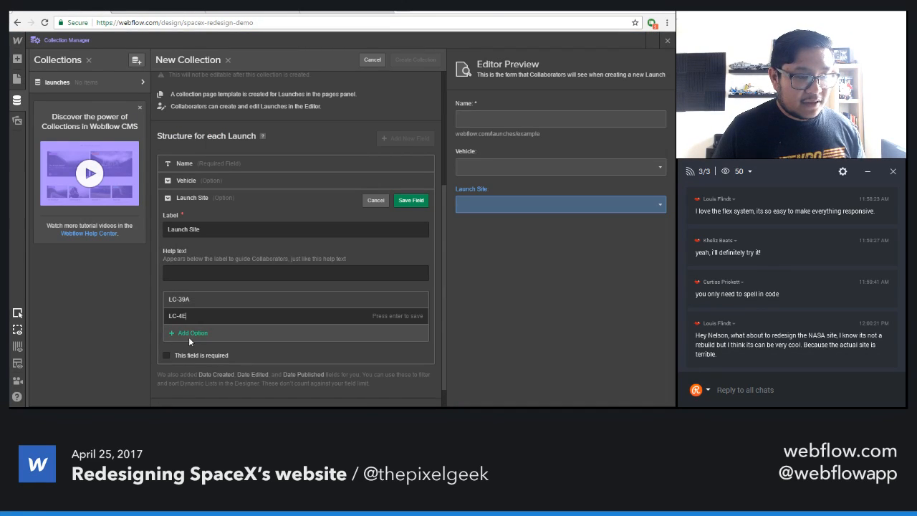
# - Copy "SLC-40" from the manifest's 2017 Sep row and add it as the third Launch Site choice
pyautogui.click(189, 335)
pyautogui.click(163, 13)
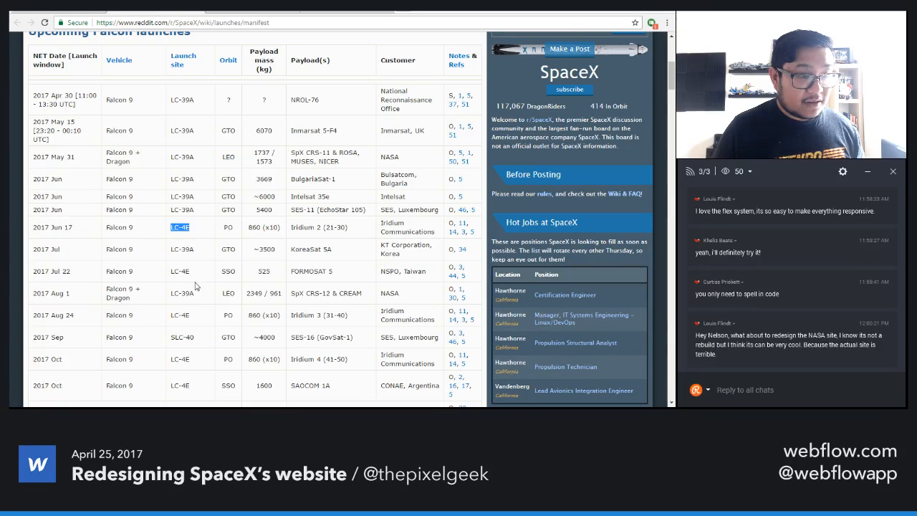
pyautogui.moveTo(195, 338); pyautogui.dragTo(172, 334)
pyautogui.hotkey('ctrl', 'c')
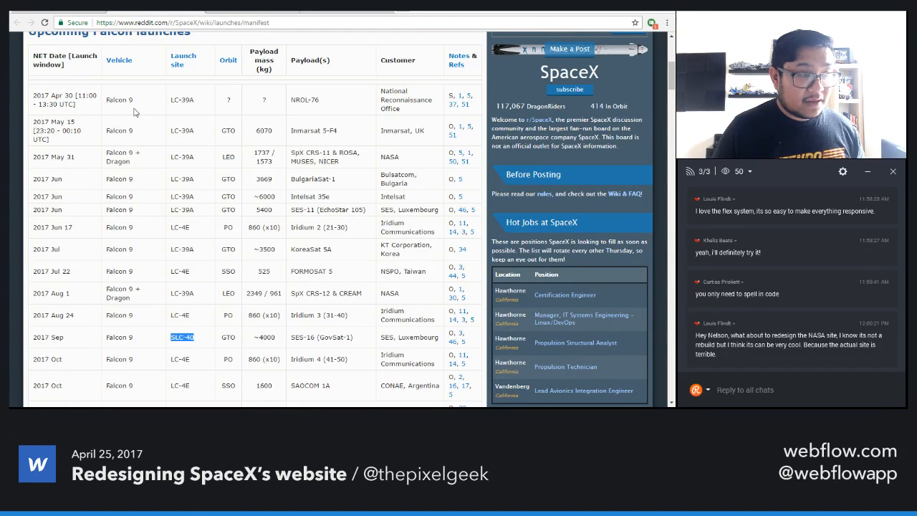
pyautogui.click(66, 11)
pyautogui.click(187, 333)
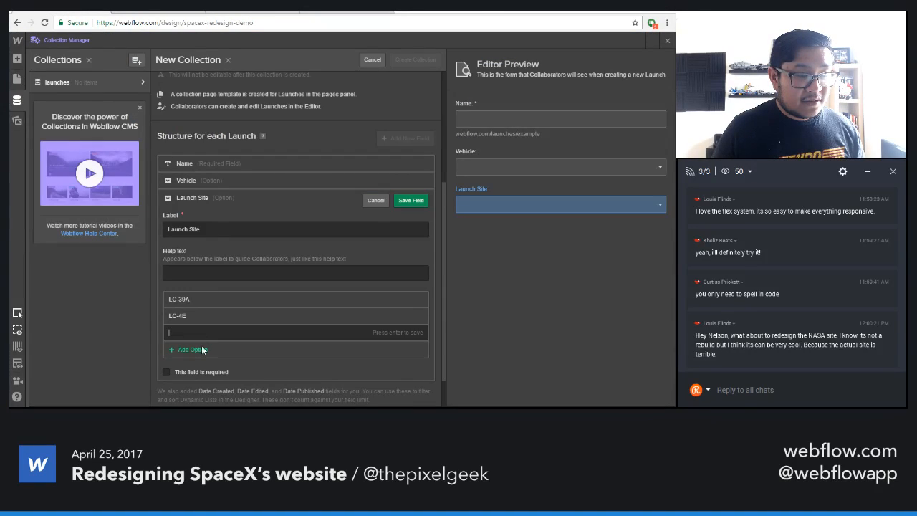
pyautogui.hotkey('ctrl', 'v')
pyautogui.press('Return')
# - Check the rest of the manifest for further launch sites and save the Launch Site field
pyautogui.click(148, 11)
pyautogui.scroll(-2, 201, 337)
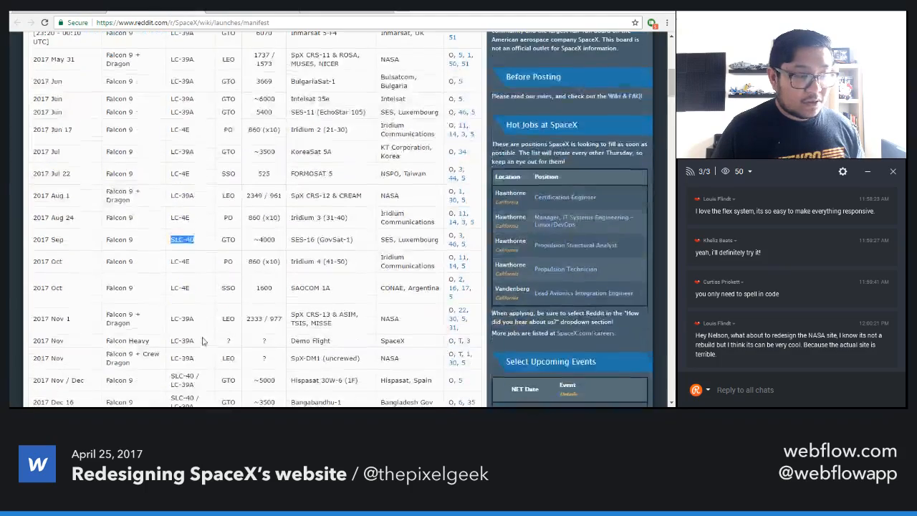
pyautogui.scroll(-5, 200, 380)
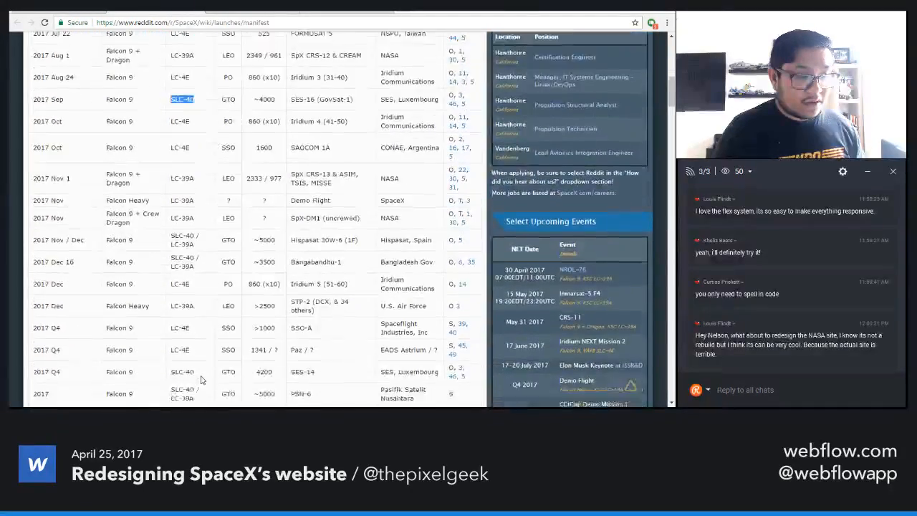
pyautogui.scroll(7, 200, 380)
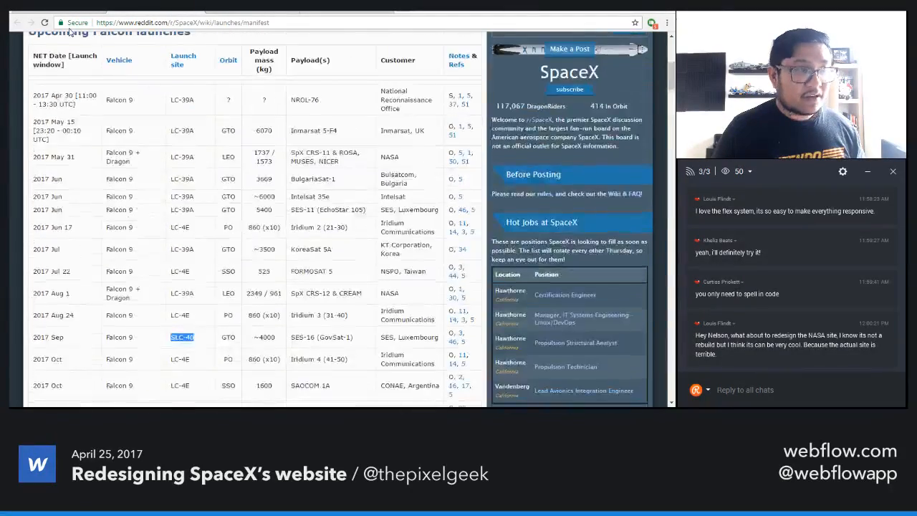
pyautogui.click(66, 12)
pyautogui.click(410, 200)
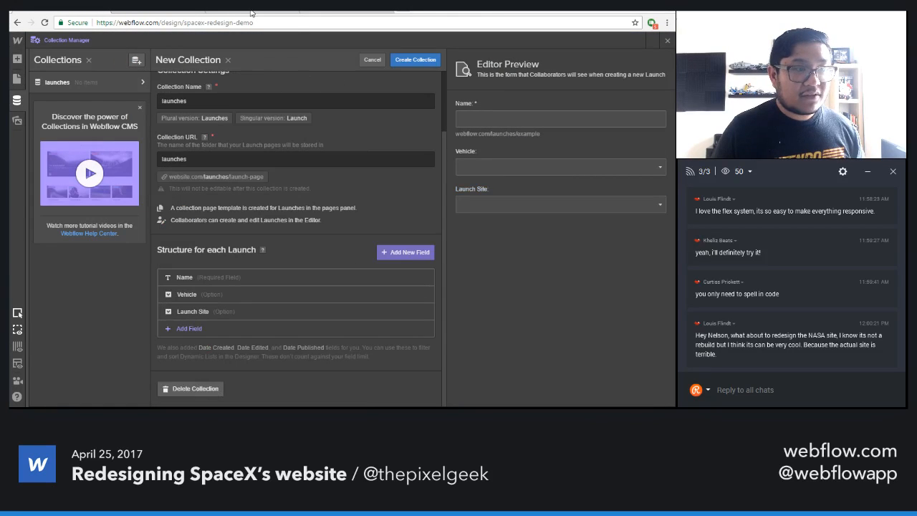
# - Check the manifest for its next column and add an Option field labelled "Orbit" to the launches collection
pyautogui.click(179, 12)
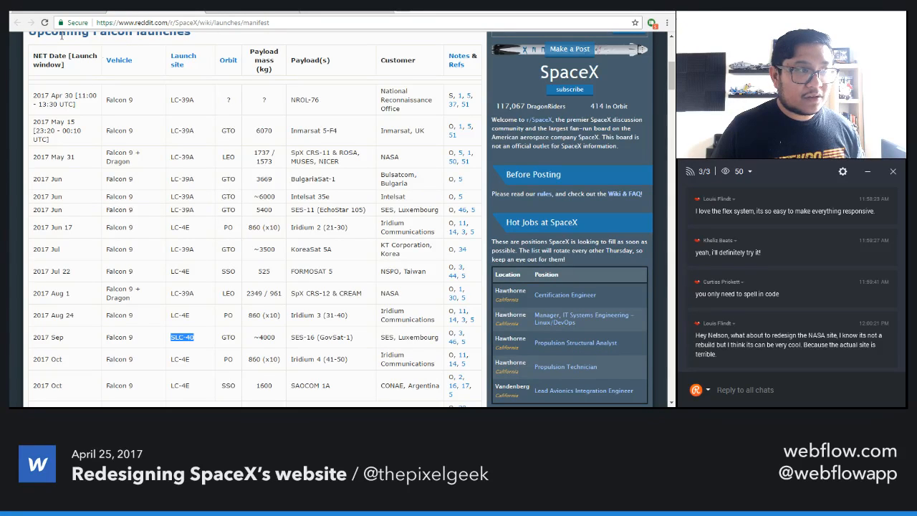
pyautogui.click(59, 13)
pyautogui.click(204, 329)
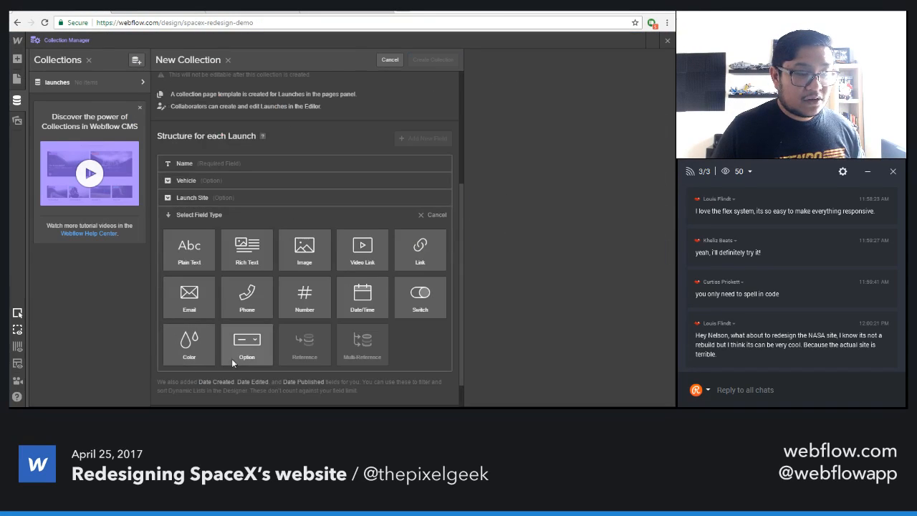
pyautogui.click(246, 344)
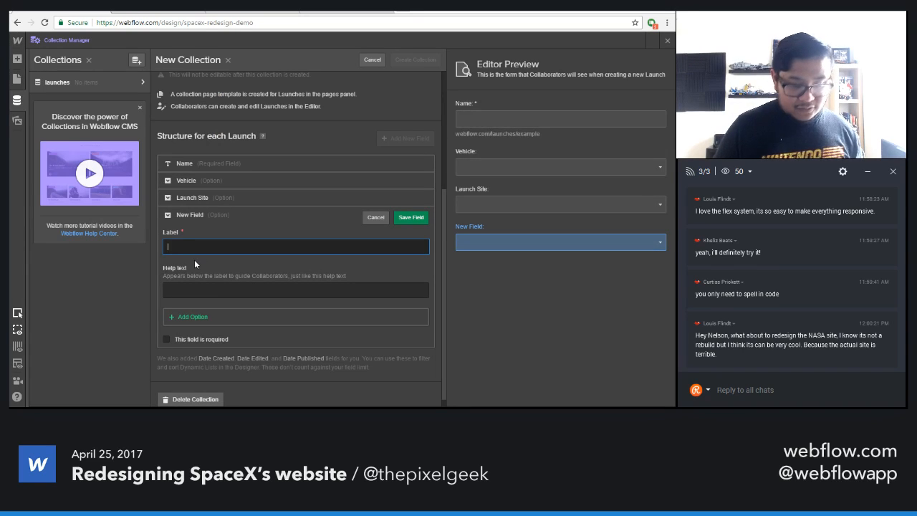
pyautogui.write('Orbit')
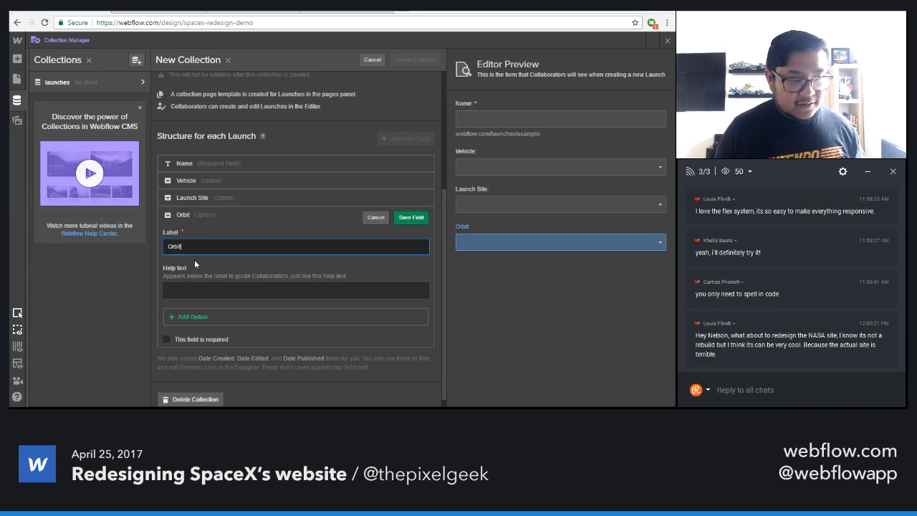
# - Add "?" and "GTO" as choices for the Orbit field
pyautogui.click(227, 316)
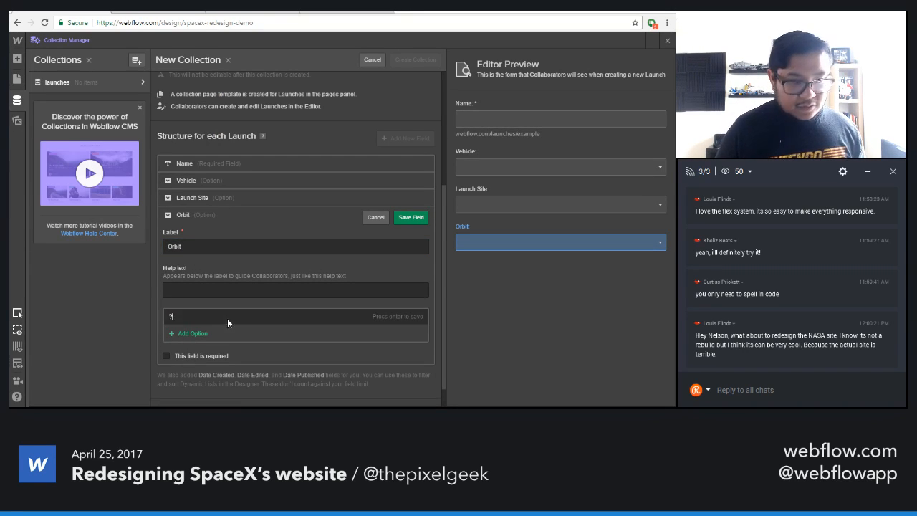
pyautogui.write('?')
pyautogui.press('Return')
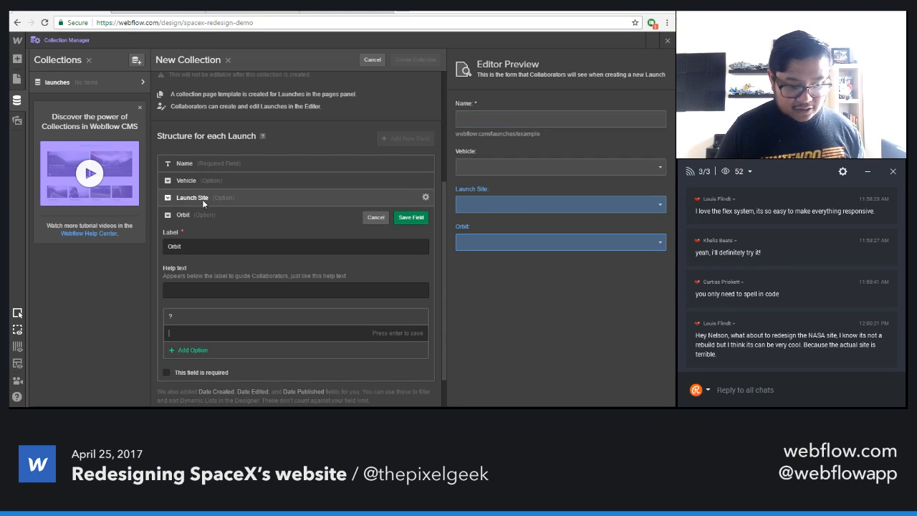
pyautogui.write('G')
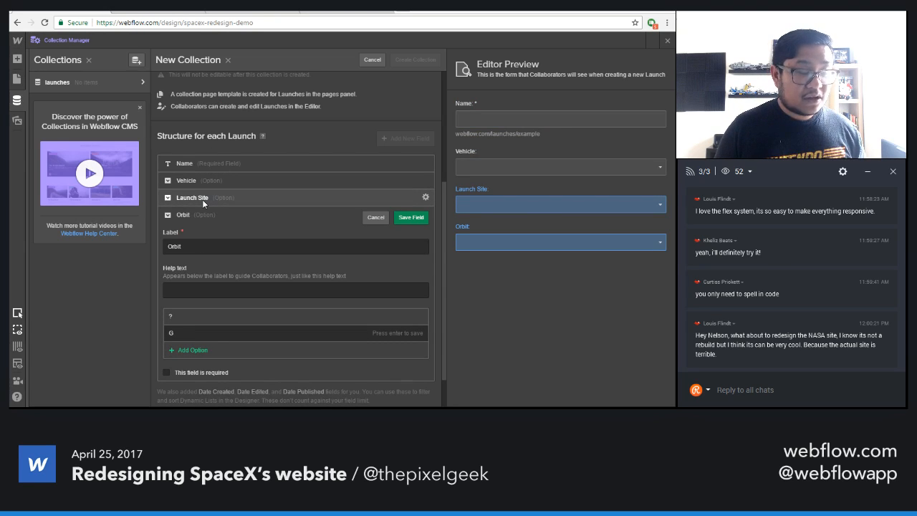
pyautogui.write('TO')
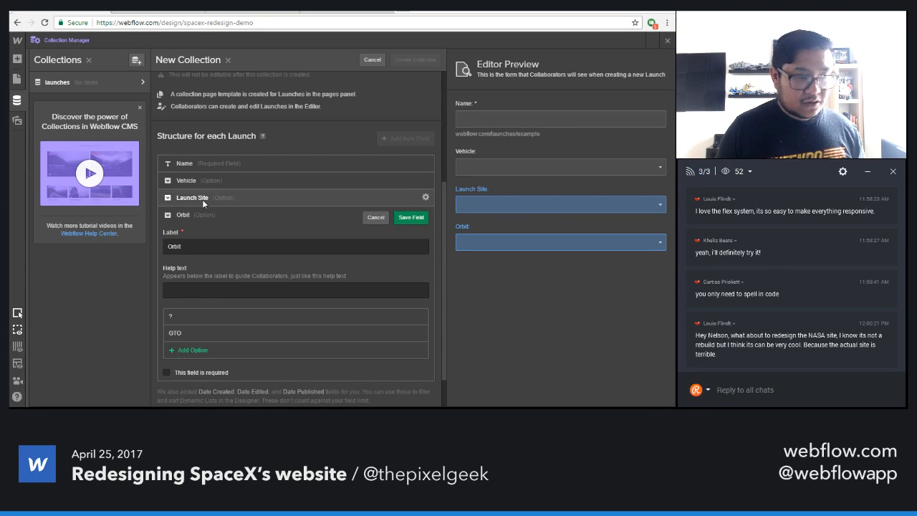
# - Add "LEO" and "PO" as further Orbit choices, checking the manifest's Orbit column for the values
pyautogui.click(196, 350)
pyautogui.write('LEO')
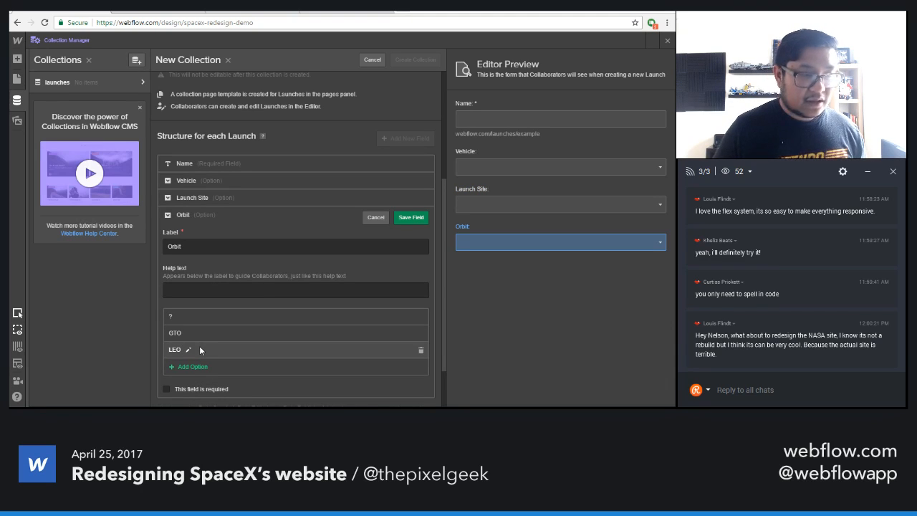
pyautogui.press('Return')
pyautogui.hotkey('ctrl', 'Tab')
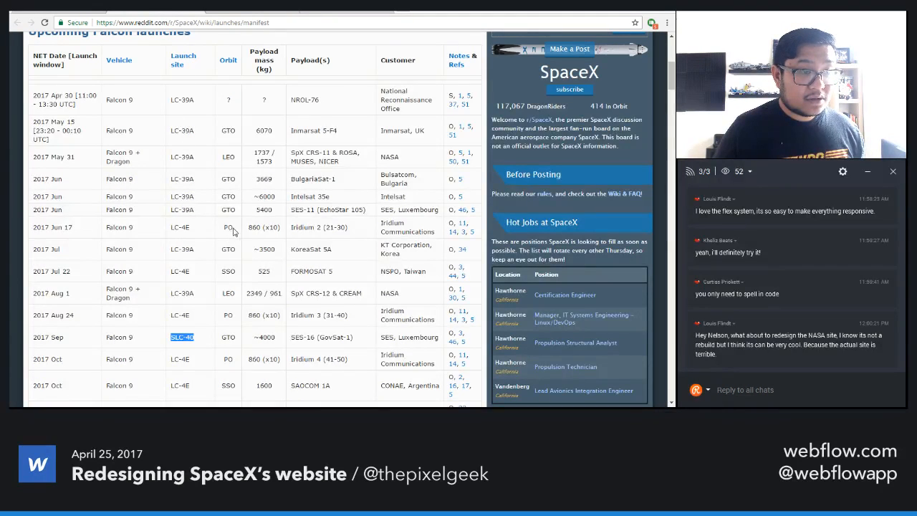
pyautogui.hotkey('ctrl', 'shift', 'Tab')
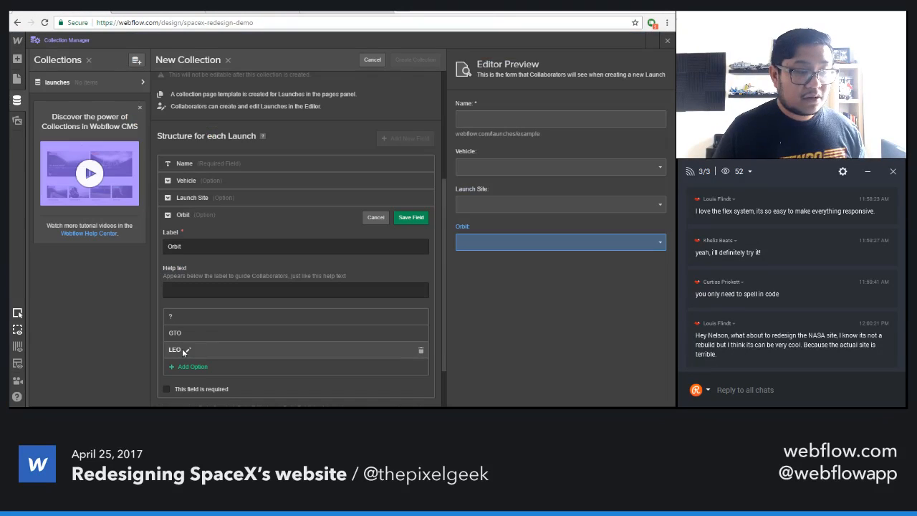
pyautogui.click(192, 366)
pyautogui.write('PO')
pyautogui.press('Return')
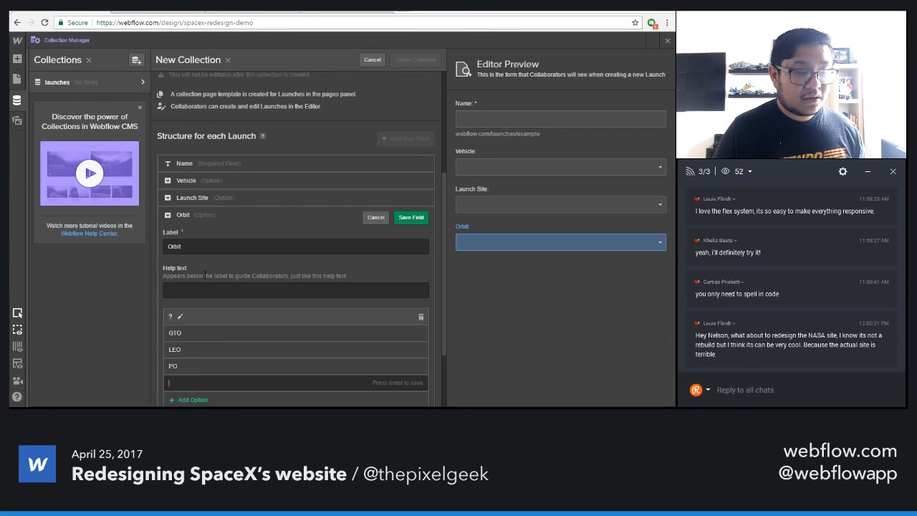
# - Select "SSO" in the manifest's Orbit column for the next choice, and save the Orbit field
pyautogui.click(149, 13)
pyautogui.moveTo(236, 271); pyautogui.dragTo(222, 273)
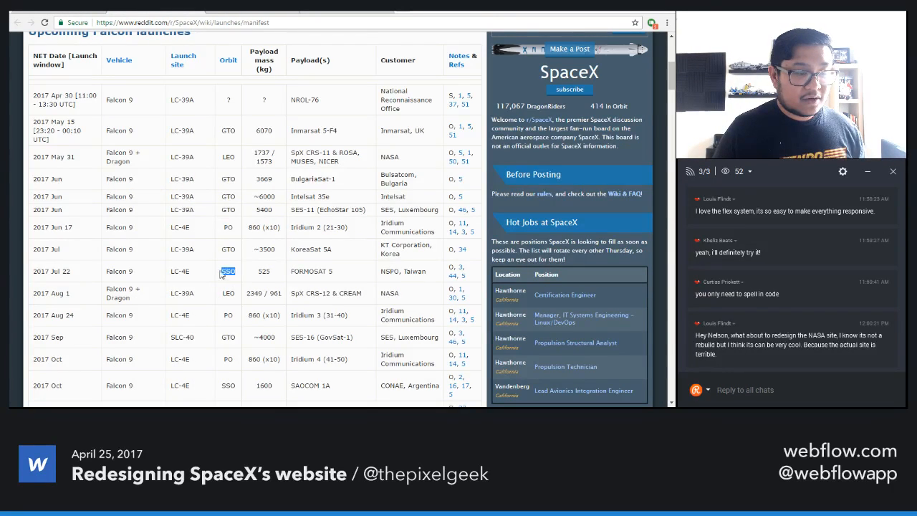
pyautogui.click(89, 12)
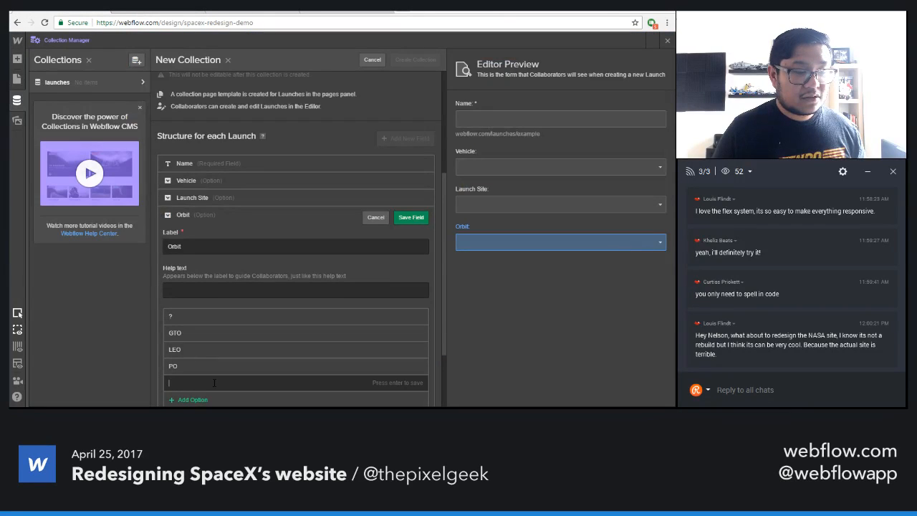
pyautogui.click(411, 217)
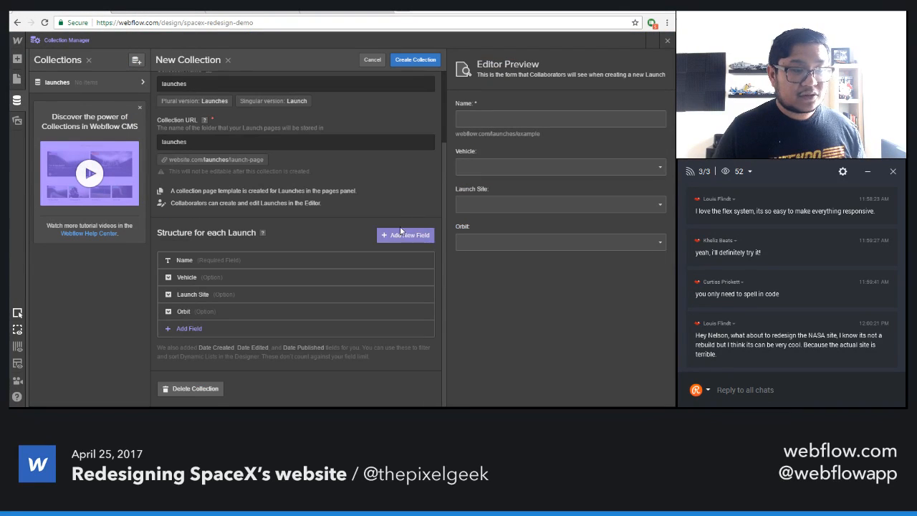
# - Add a Plain Text field labelled "Launch Window" to the launches collection and place it directly below Name
pyautogui.click(136, 13)
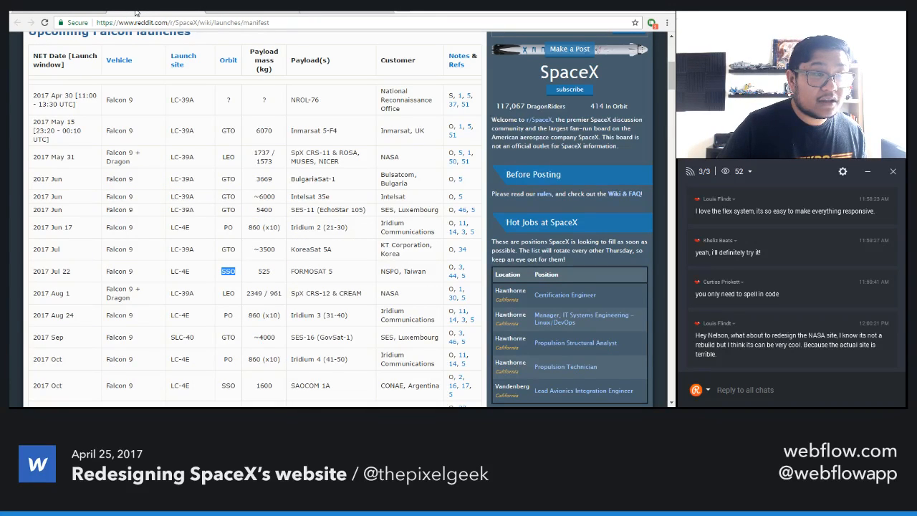
pyautogui.click(90, 11)
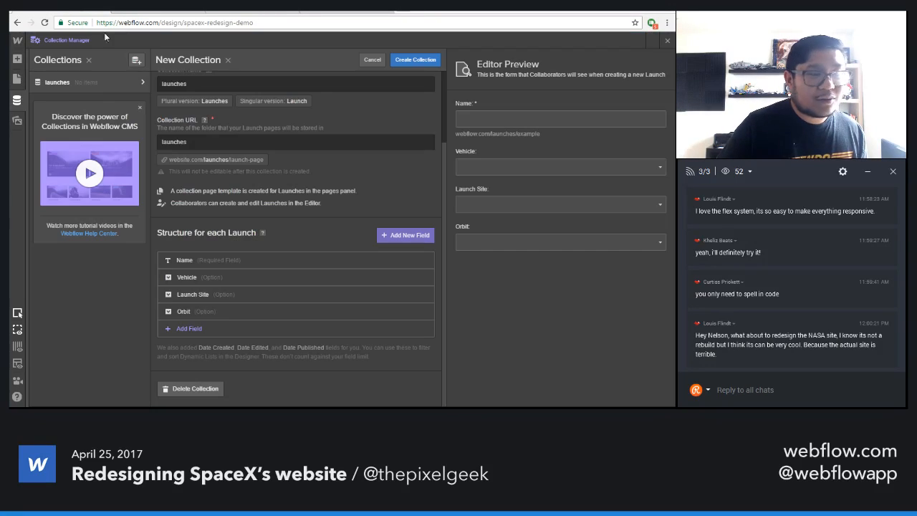
pyautogui.click(212, 330)
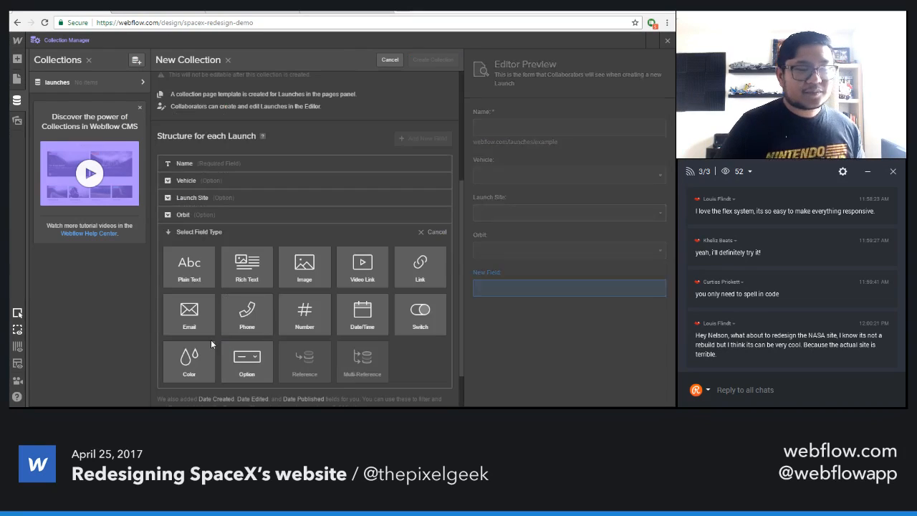
pyautogui.click(189, 270)
pyautogui.write('Launch Window')
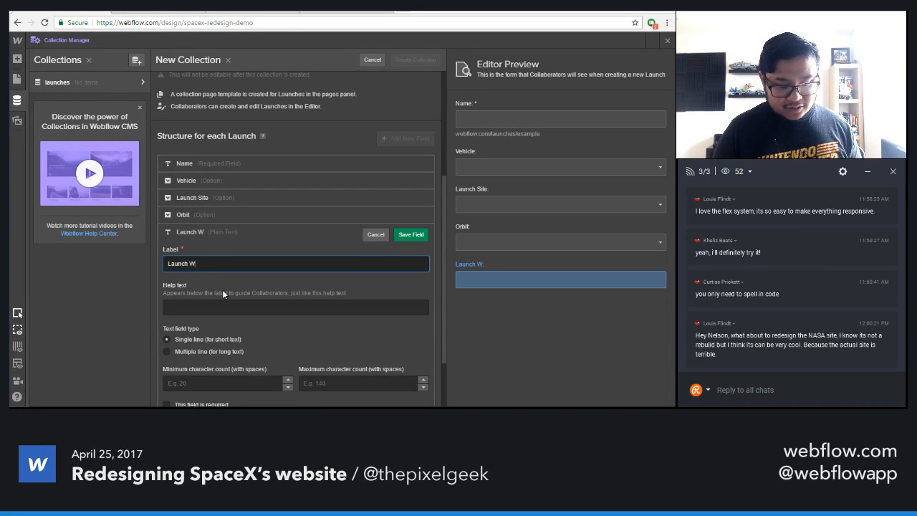
pyautogui.press('Return')
pyautogui.moveTo(164, 312); pyautogui.dragTo(168, 256)
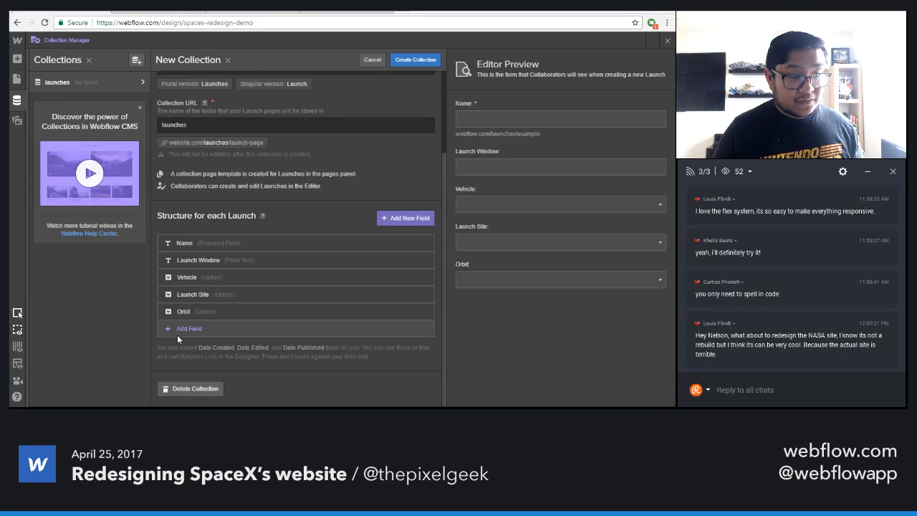
# - Create the collection and start a launch item named "NROL-76", taking the name from the manifest's first payload
pyautogui.click(429, 62)
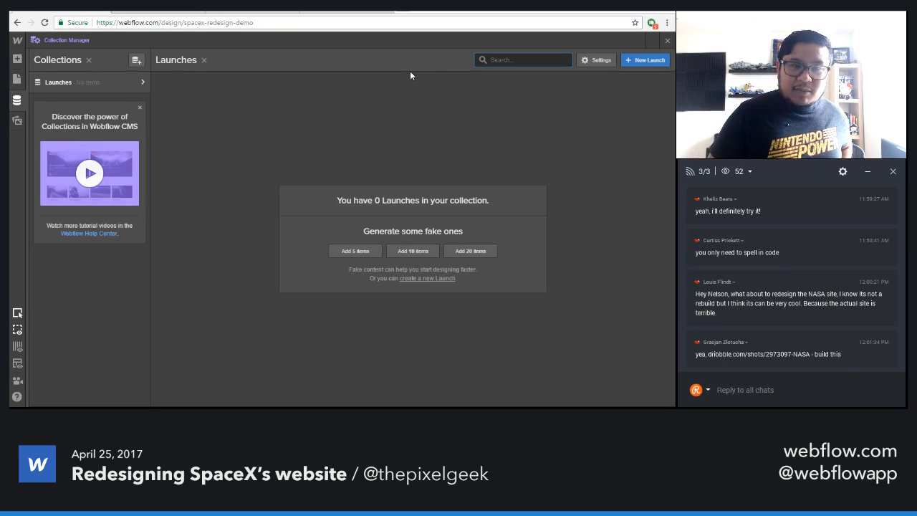
pyautogui.click(644, 61)
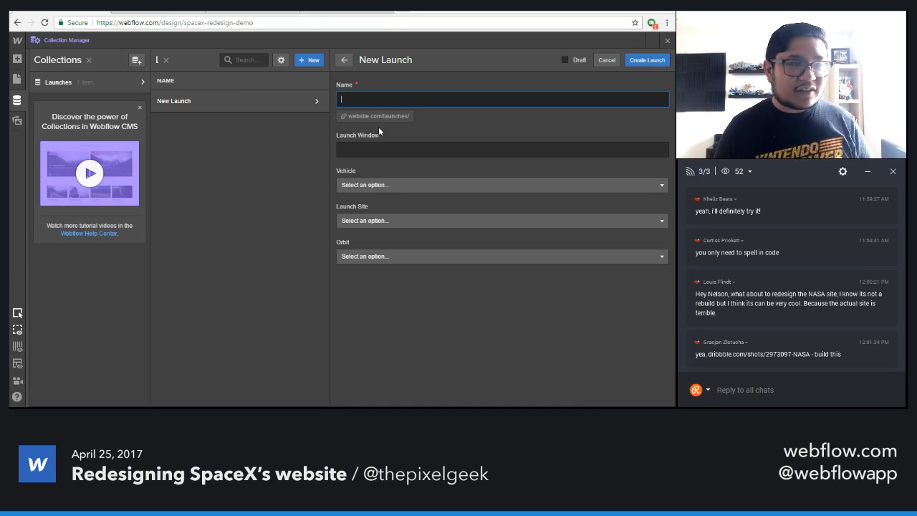
pyautogui.click(159, 10)
pyautogui.scroll(1, 158, 147)
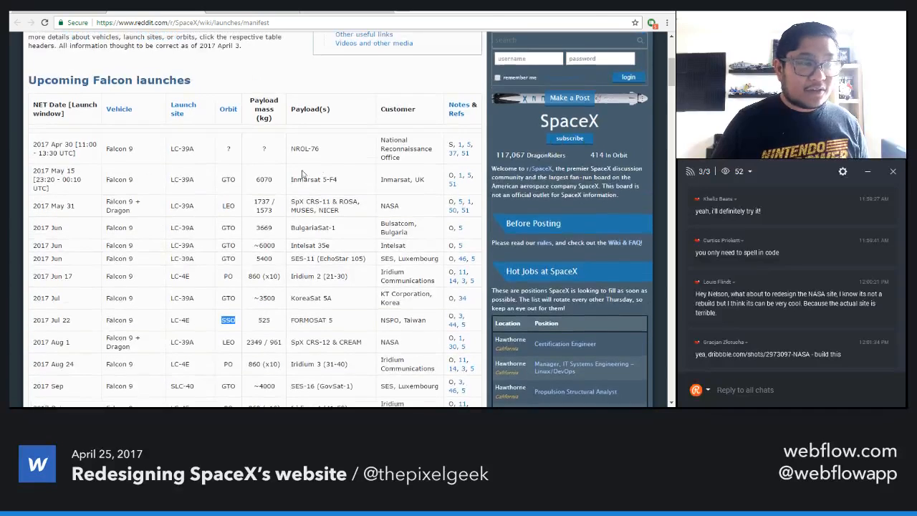
pyautogui.moveTo(320, 149); pyautogui.dragTo(289, 149)
pyautogui.click(72, 10)
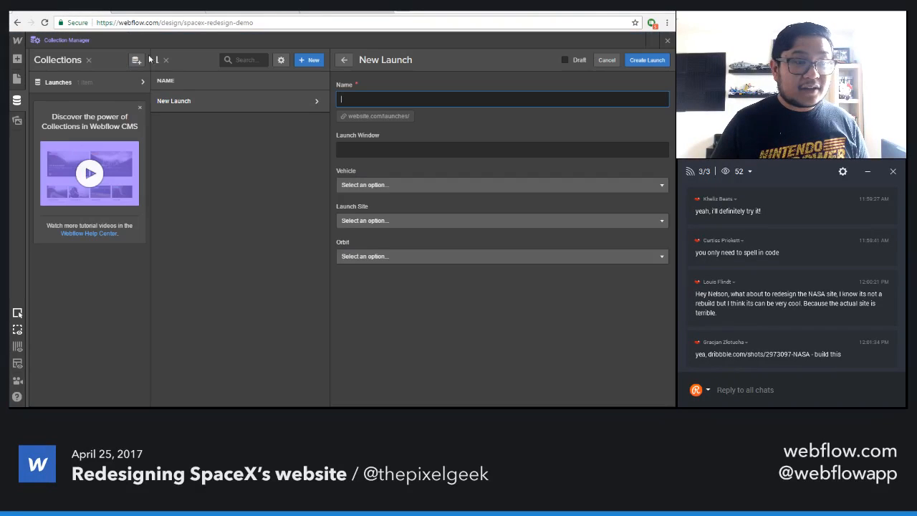
pyautogui.write('NROL-76')
# - Copy "2017 Apr 30 [11:00 - 13:30 UTC]" from the manifest into the NROL-76 item's Launch Window
pyautogui.click(370, 150)
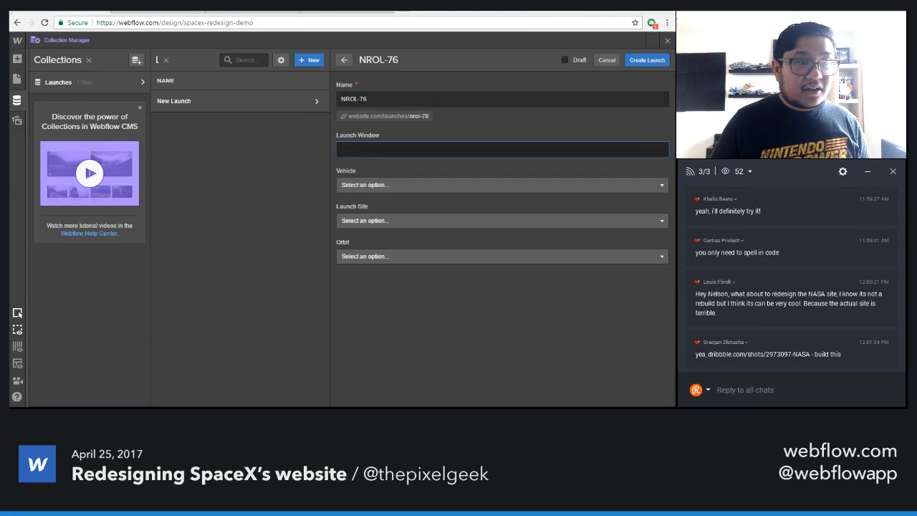
pyautogui.click(159, 10)
pyautogui.moveTo(97, 155); pyautogui.dragTo(34, 143)
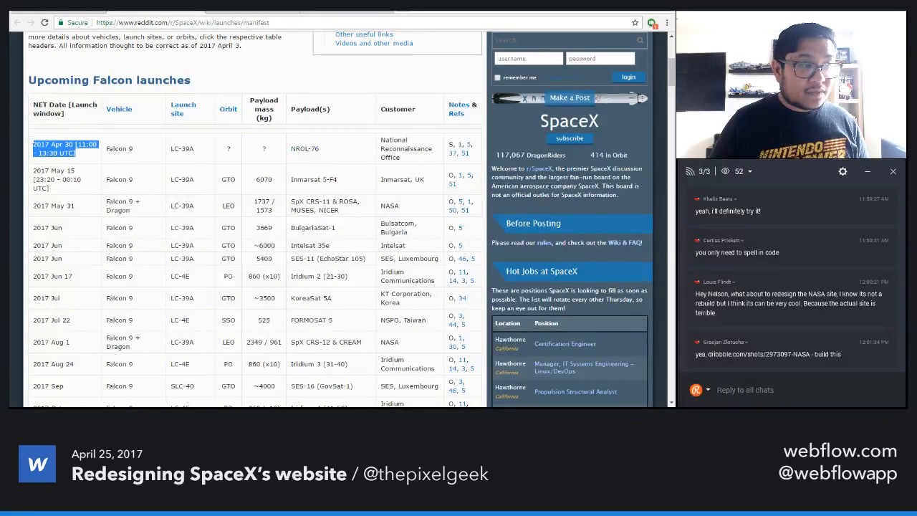
pyautogui.hotkey('ctrl', 'c')
pyautogui.click(55, 13)
pyautogui.hotkey('ctrl', 'v')
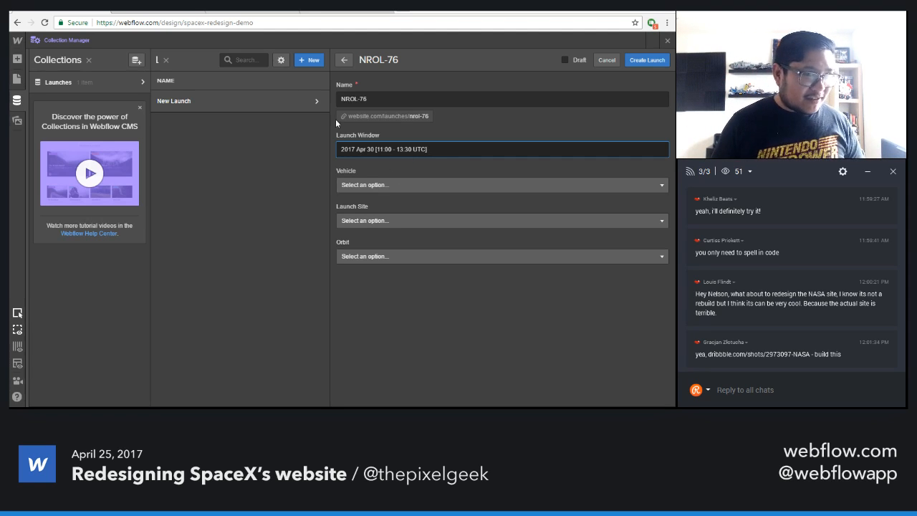
# - Set the NROL-76 item's vehicle to Falcon 9 and its launch site to LC-39A, consulting the manifest
pyautogui.click(163, 11)
pyautogui.click(77, 11)
pyautogui.click(389, 185)
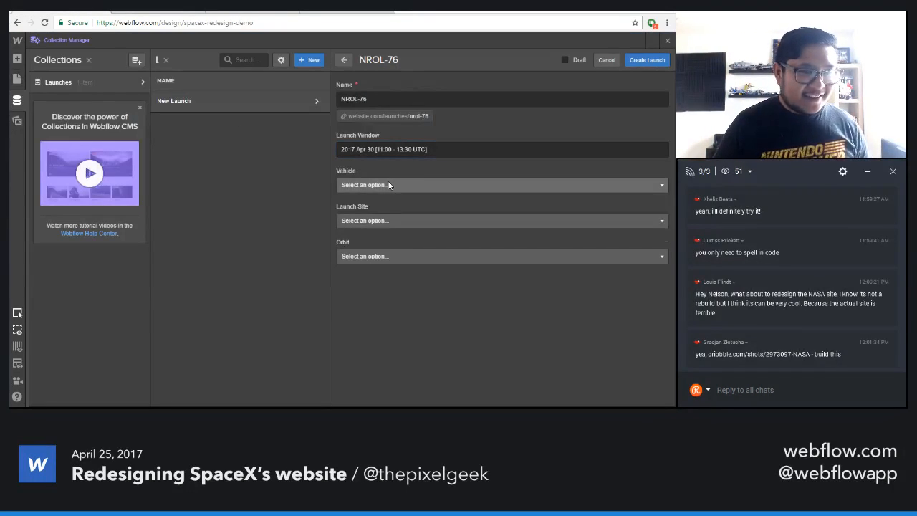
pyautogui.click(389, 185)
pyautogui.click(381, 213)
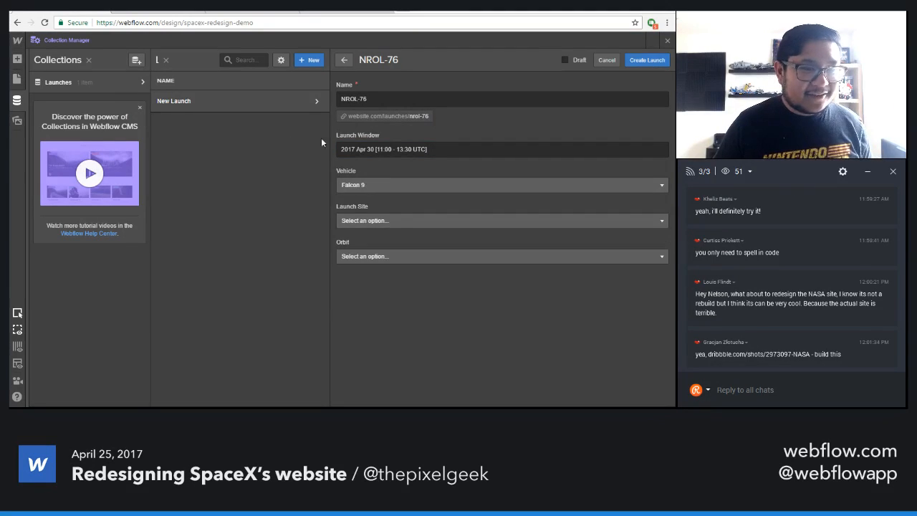
pyautogui.click(357, 221)
pyautogui.click(353, 258)
# - Set the NROL-76 item's orbit to "?" after checking the manifest, and create the launch
pyautogui.click(358, 256)
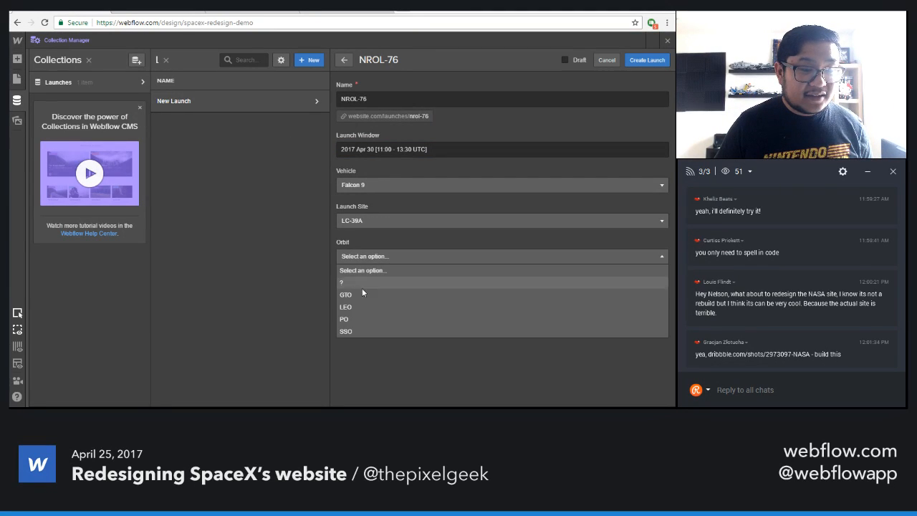
pyautogui.click(359, 298)
pyautogui.click(144, 12)
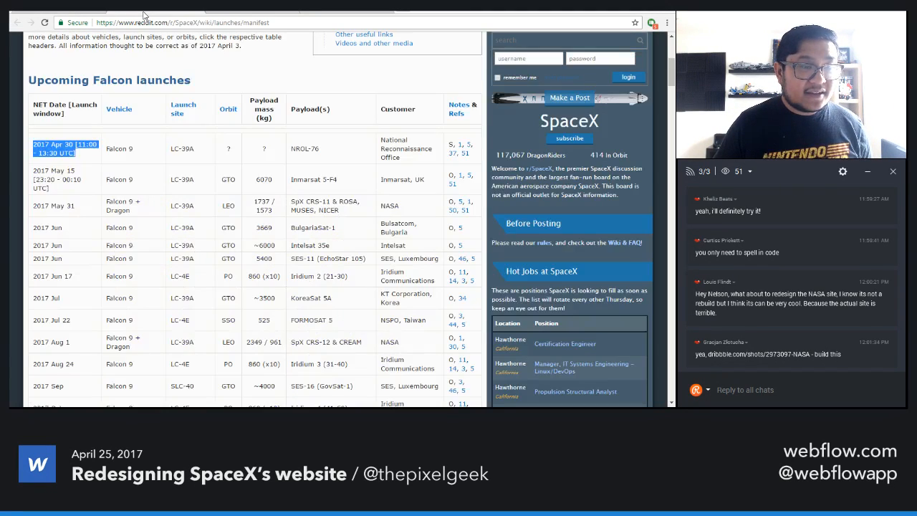
pyautogui.click(66, 13)
pyautogui.click(362, 256)
pyautogui.click(346, 288)
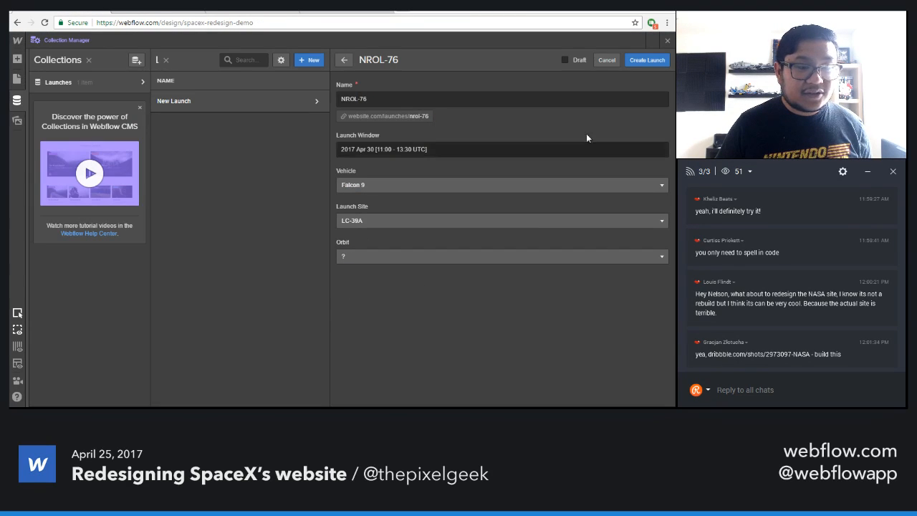
pyautogui.click(642, 60)
# - Start a new launch item and copy "2017 May 15 [23:20 - 00:10 UTC]" from the manifest into its Launch Window
pyautogui.click(644, 61)
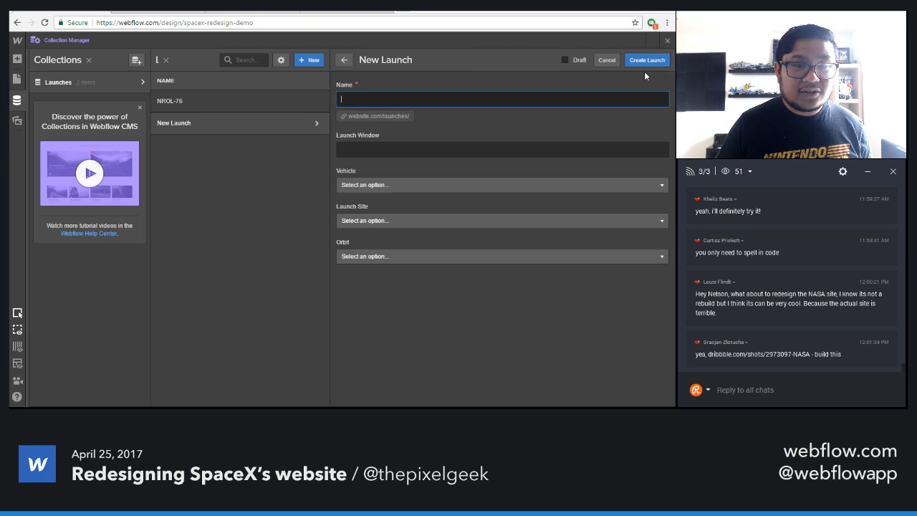
pyautogui.click(147, 10)
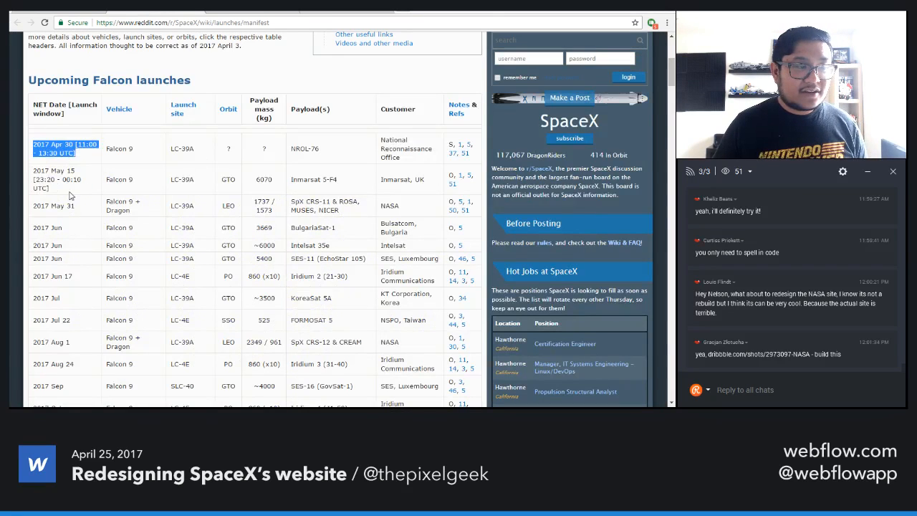
pyautogui.moveTo(70, 194); pyautogui.dragTo(32, 171)
pyautogui.click(70, 13)
pyautogui.hotkey('ctrl', 'v')
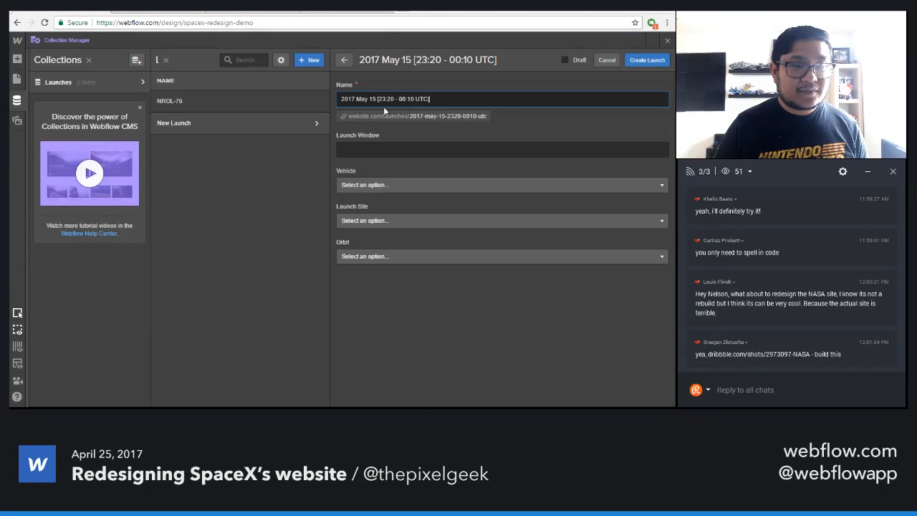
pyautogui.hotkey('ctrl', 'z')
pyautogui.click(372, 149)
pyautogui.hotkey('ctrl', 'v')
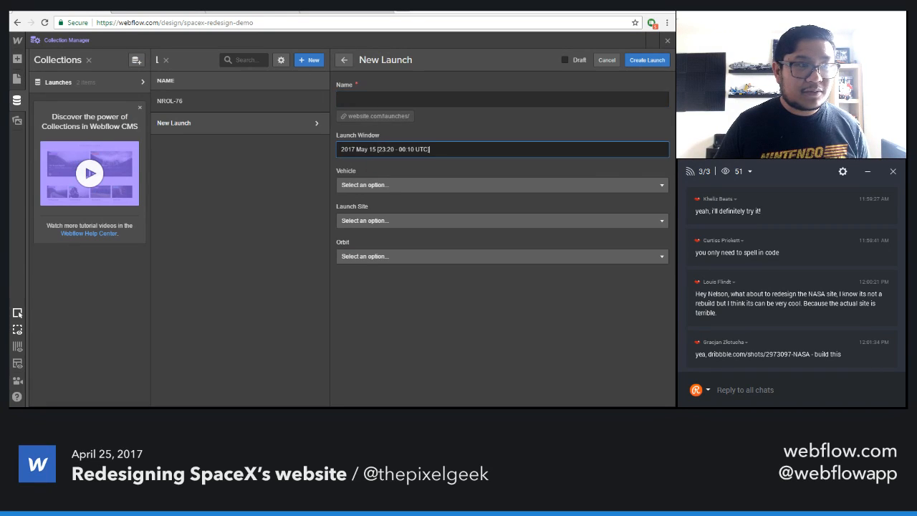
# - Copy the payload "Inmarsat 5-F4" from the manifest into the new launch's Name
pyautogui.click(150, 12)
pyautogui.moveTo(338, 179); pyautogui.dragTo(285, 179)
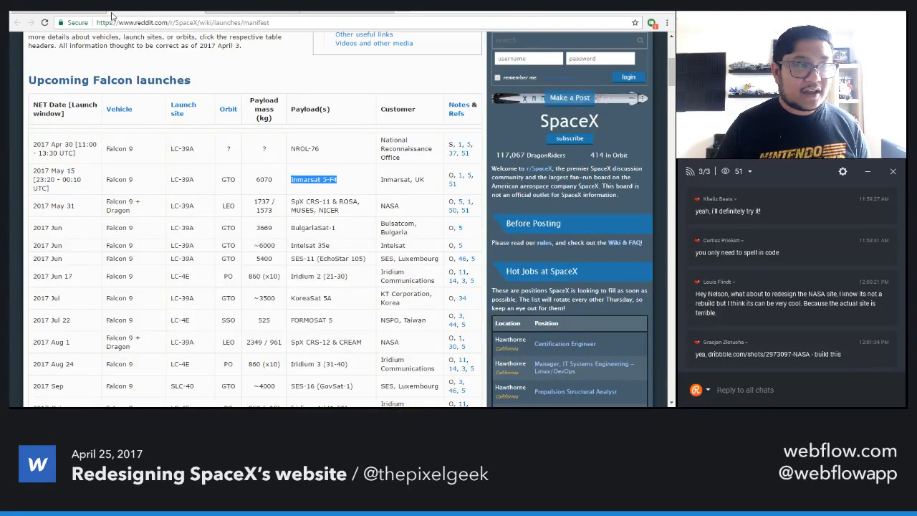
pyautogui.hotkey('ctrl', 'c')
pyautogui.click(70, 13)
pyautogui.click(358, 99)
pyautogui.hotkey('ctrl', 'v')
# - Set the Inmarsat 5-F4 launch's vehicle to Falcon 9 and its launch site to LC-39A, checking the manifest
pyautogui.click(370, 185)
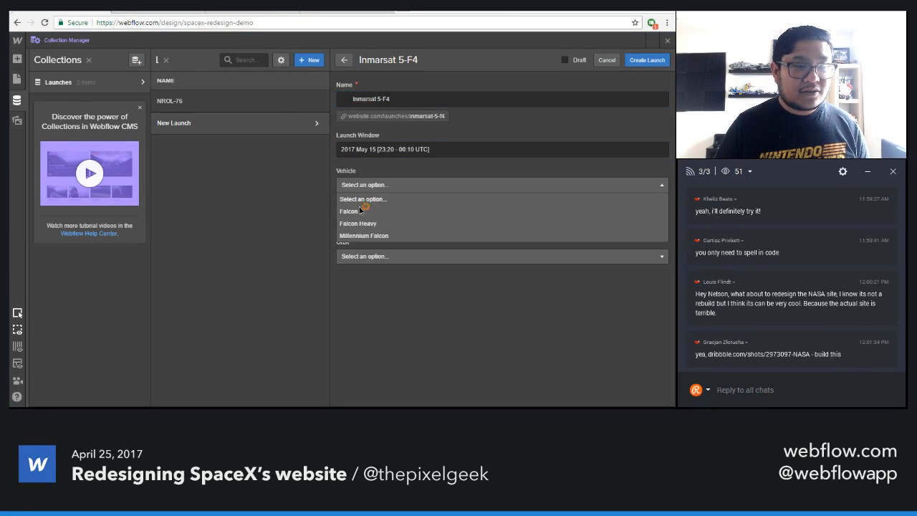
pyautogui.click(361, 209)
pyautogui.click(150, 12)
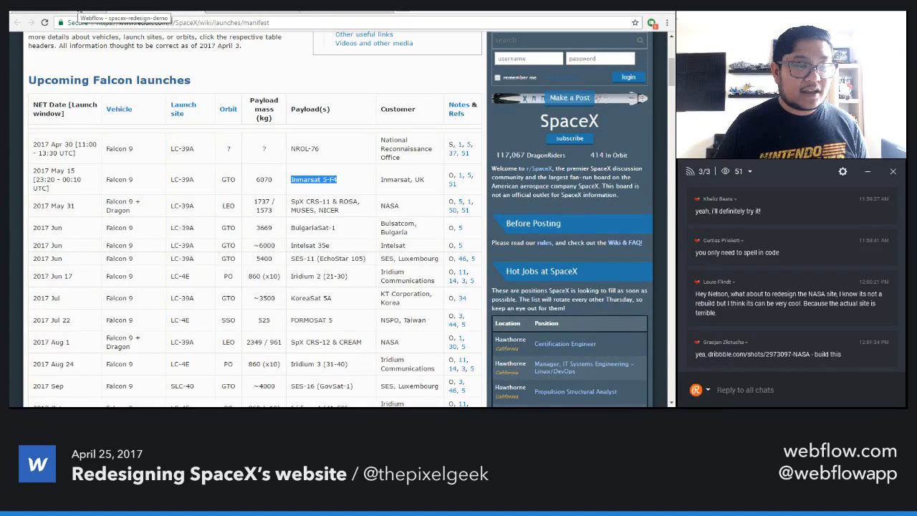
pyautogui.click(70, 13)
pyautogui.click(357, 224)
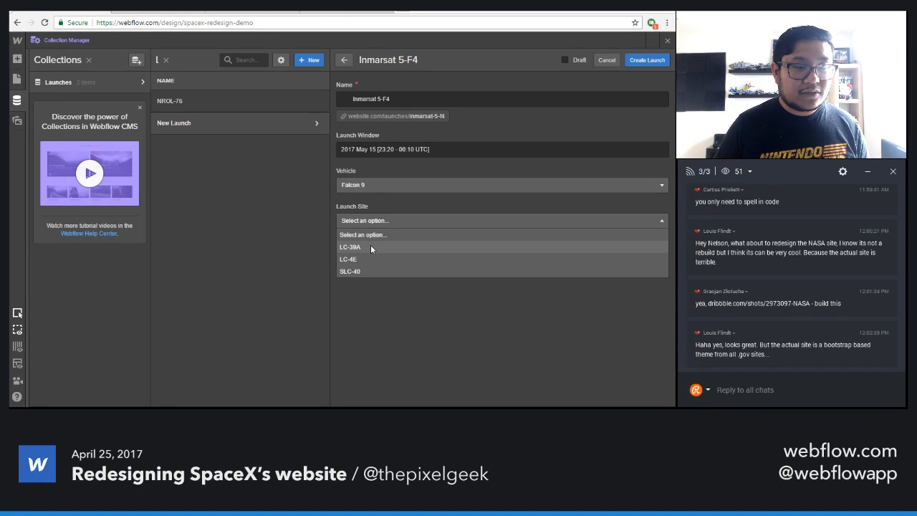
pyautogui.click(370, 244)
# - Set the Inmarsat 5-F4 launch's orbit to GTO and create the launch
pyautogui.click(363, 256)
pyautogui.click(354, 296)
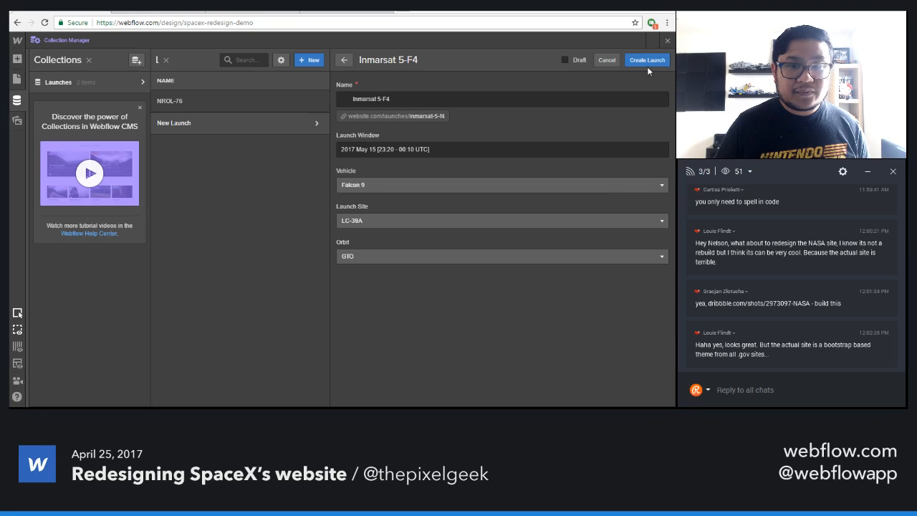
pyautogui.click(647, 61)
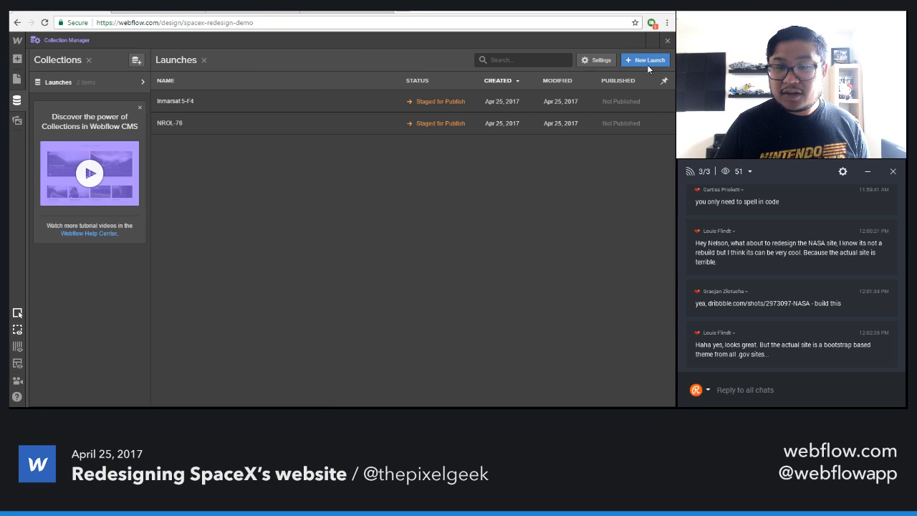
# - Start another launch item and copy "2017 May 31" from the manifest into its Launch Window
pyautogui.click(636, 62)
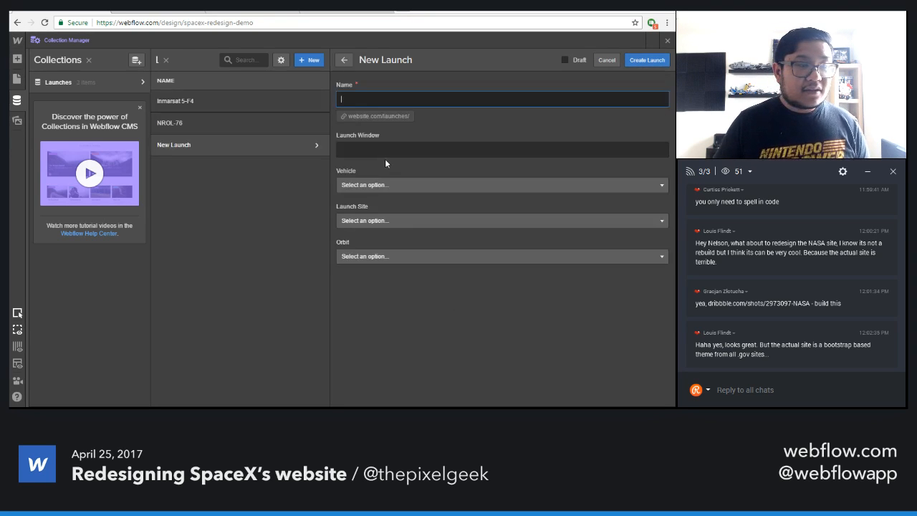
pyautogui.click(149, 10)
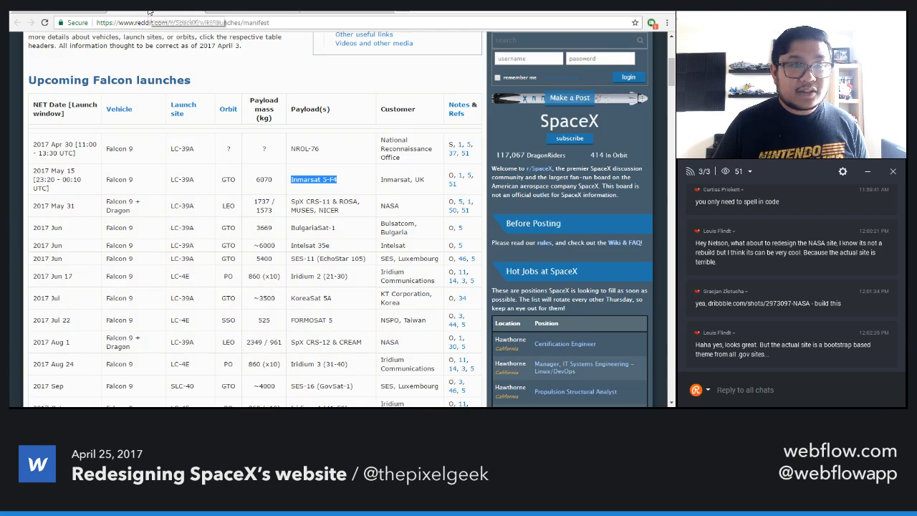
pyautogui.moveTo(76, 208); pyautogui.dragTo(28, 204)
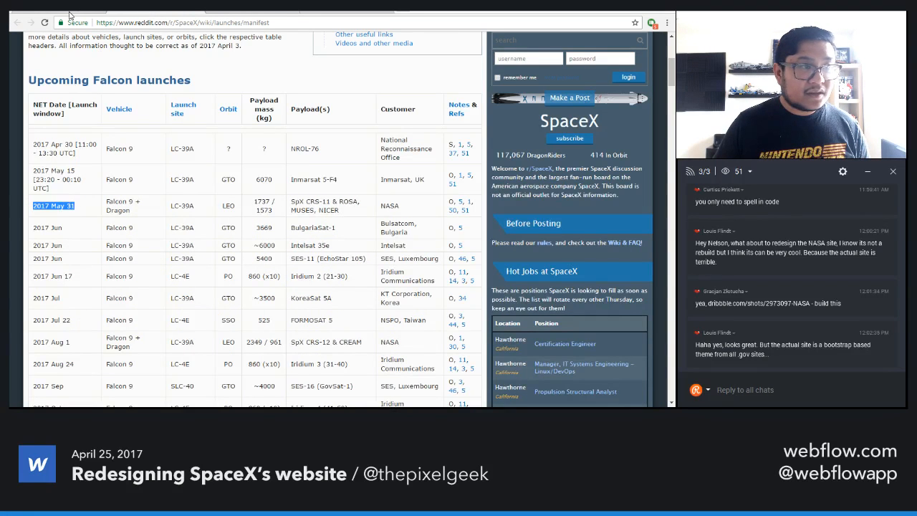
pyautogui.click(70, 13)
pyautogui.click(357, 149)
pyautogui.hotkey('ctrl', 'v')
# - Copy the payload "SpX CRS-11 & ROSA, MUSES, NICER" from the manifest into the launch's Name
pyautogui.click(162, 10)
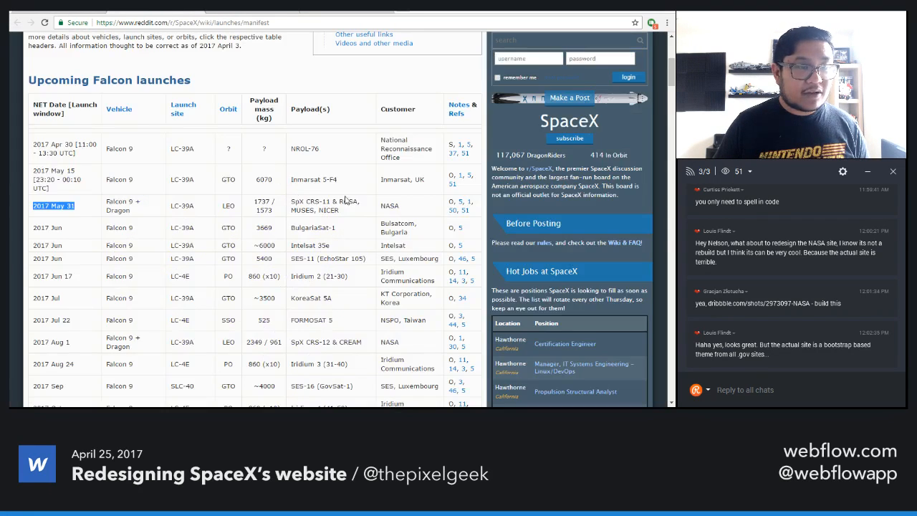
pyautogui.moveTo(350, 210); pyautogui.dragTo(293, 202)
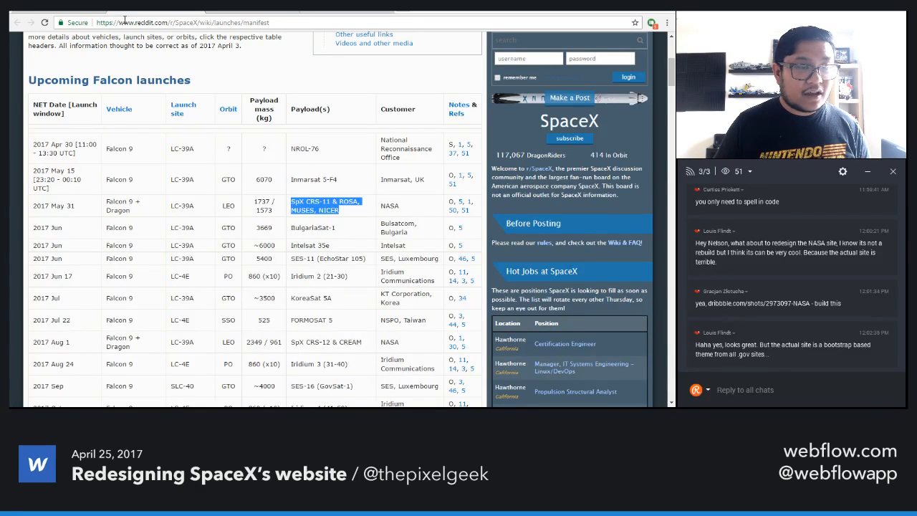
pyautogui.click(52, 13)
pyautogui.click(545, 99)
pyautogui.hotkey('ctrl', 'v')
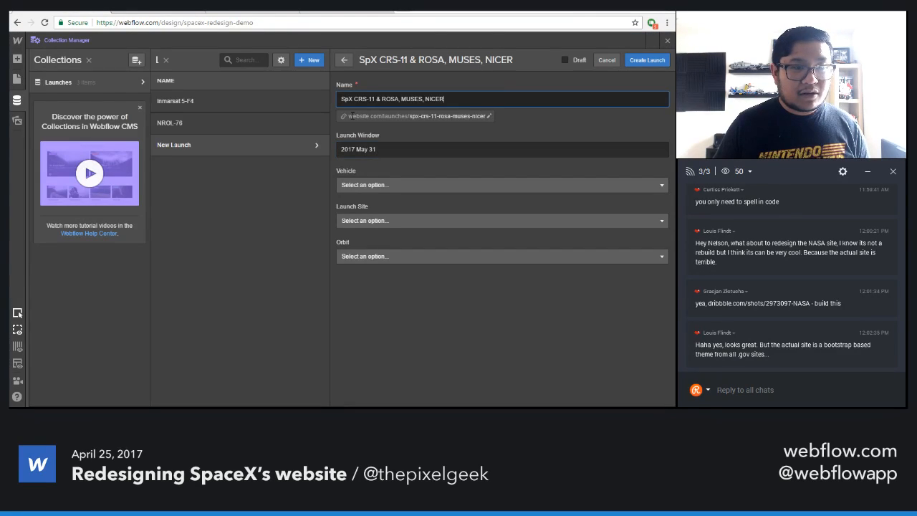
# - Set the SpX CRS-11 launch's vehicle to Falcon 9 and check its launch site and orbit in the manifest
pyautogui.click(375, 184)
pyautogui.click(366, 211)
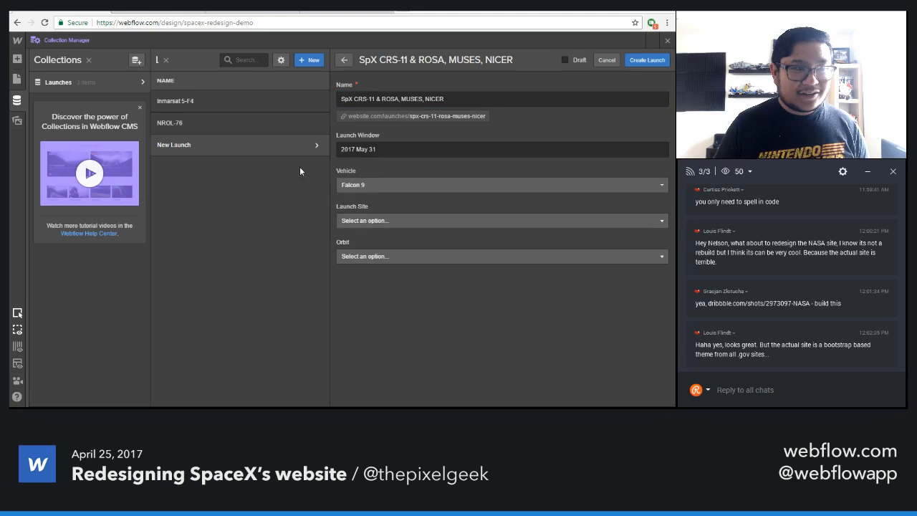
pyautogui.click(137, 11)
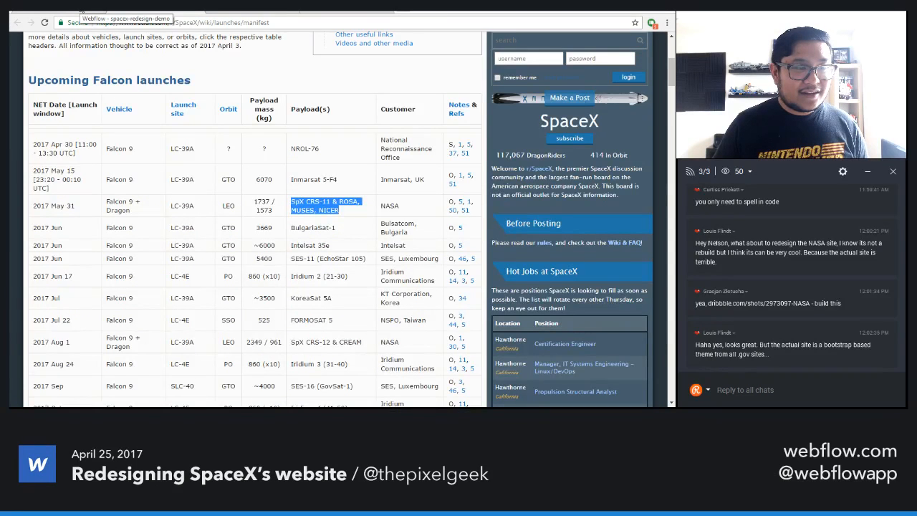
pyautogui.click(81, 11)
pyautogui.click(137, 11)
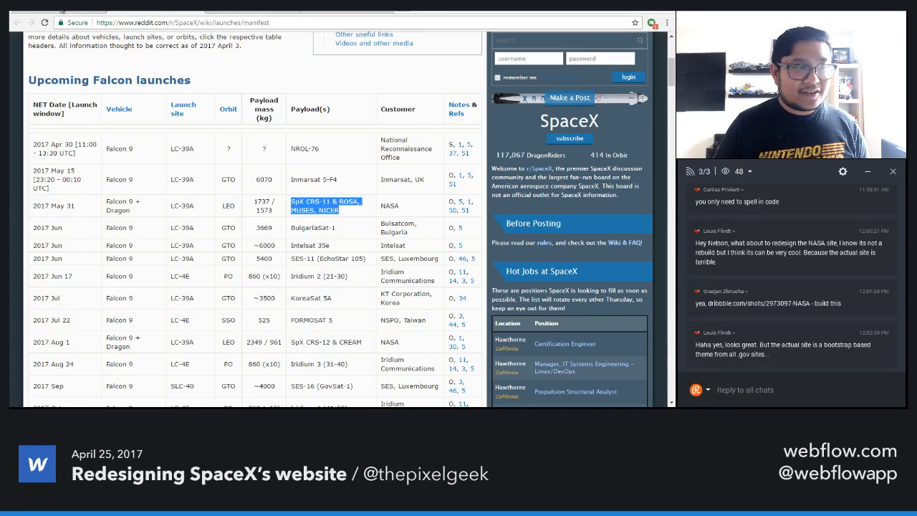
pyautogui.click(61, 11)
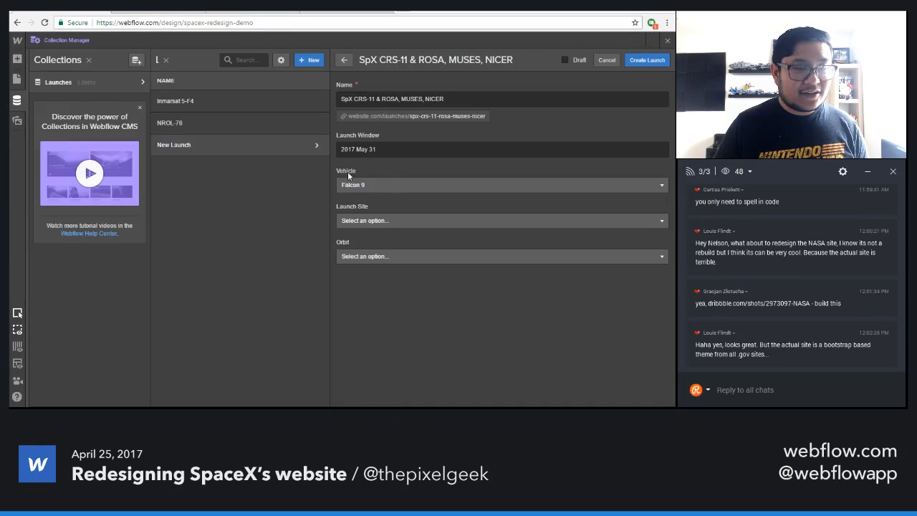
# - Set the SpX CRS-11 launch's site to LC-39A and its orbit to LEO, and create the launch
pyautogui.click(359, 221)
pyautogui.click(358, 246)
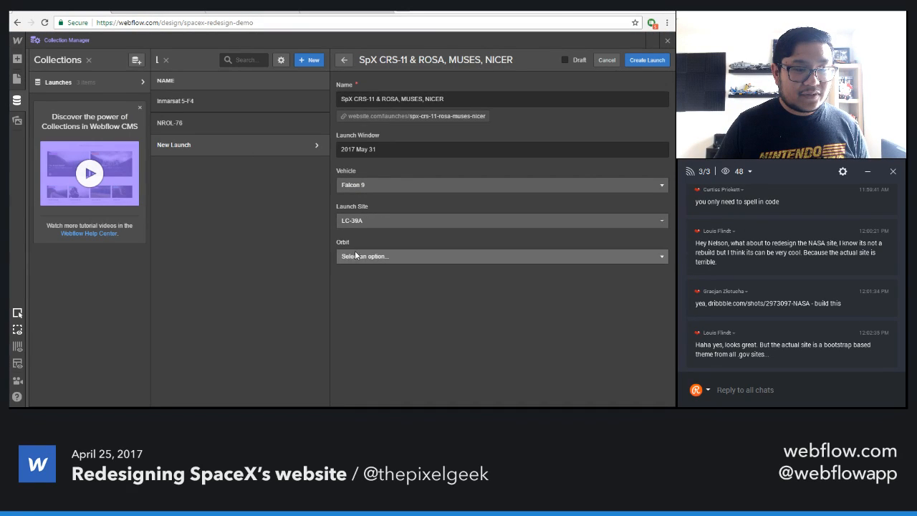
pyautogui.click(358, 255)
pyautogui.click(355, 307)
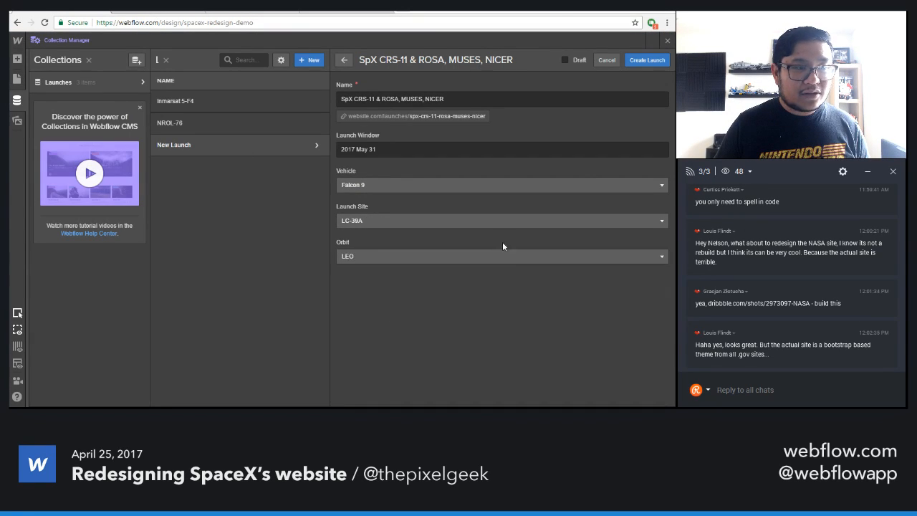
pyautogui.click(646, 59)
# - Start another launch item and copy the payload "BulgariaSat-1" from the manifest into its Name
pyautogui.click(645, 61)
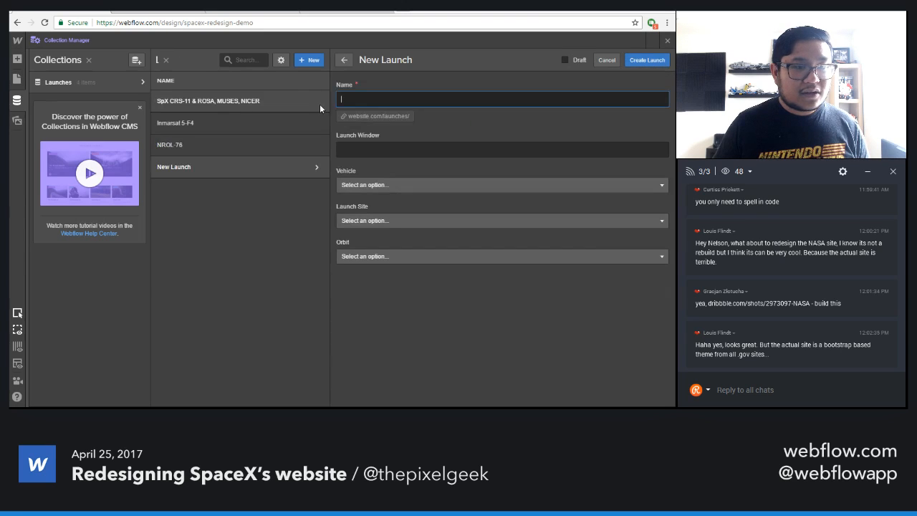
pyautogui.click(152, 12)
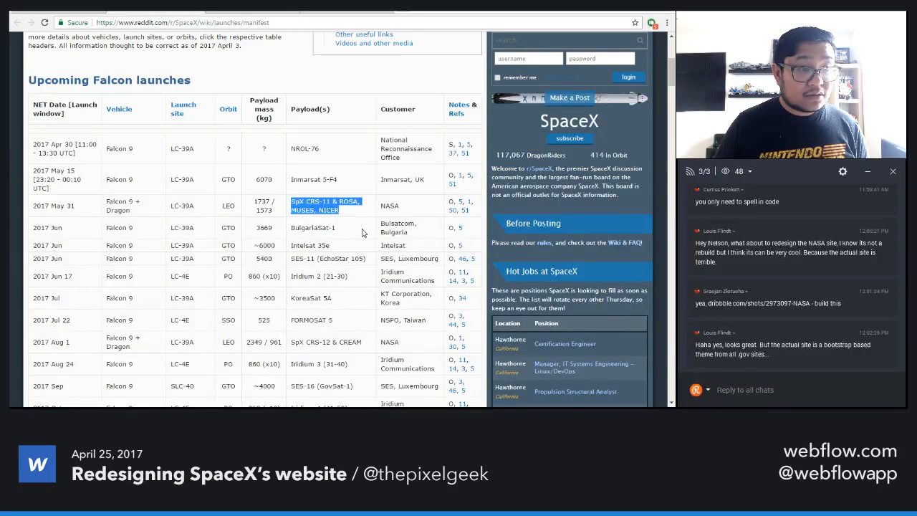
pyautogui.moveTo(362, 233); pyautogui.dragTo(287, 227)
pyautogui.hotkey('ctrl', 'c')
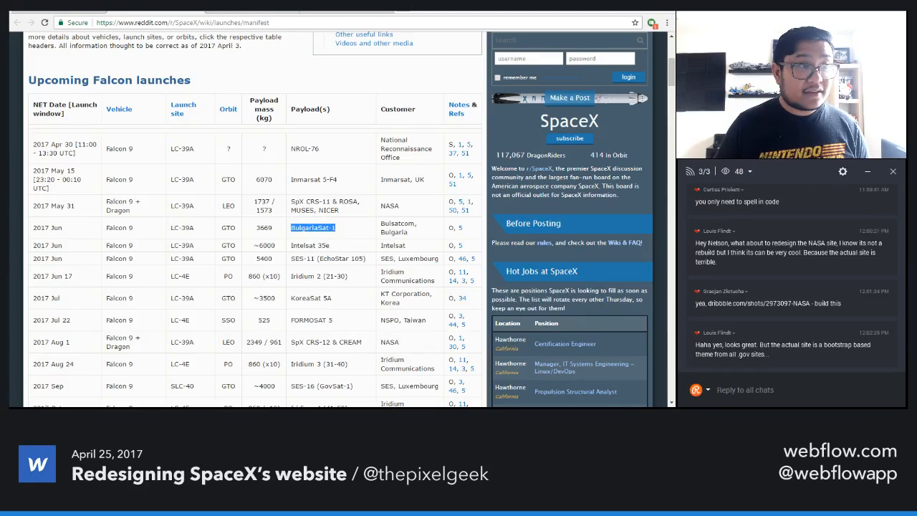
pyautogui.click(60, 12)
pyautogui.hotkey('ctrl', 'v')
# - Copy the date "2017 Jun" from the manifest's BulgariaSat-1 row into the launch's Launch Window
pyautogui.click(152, 12)
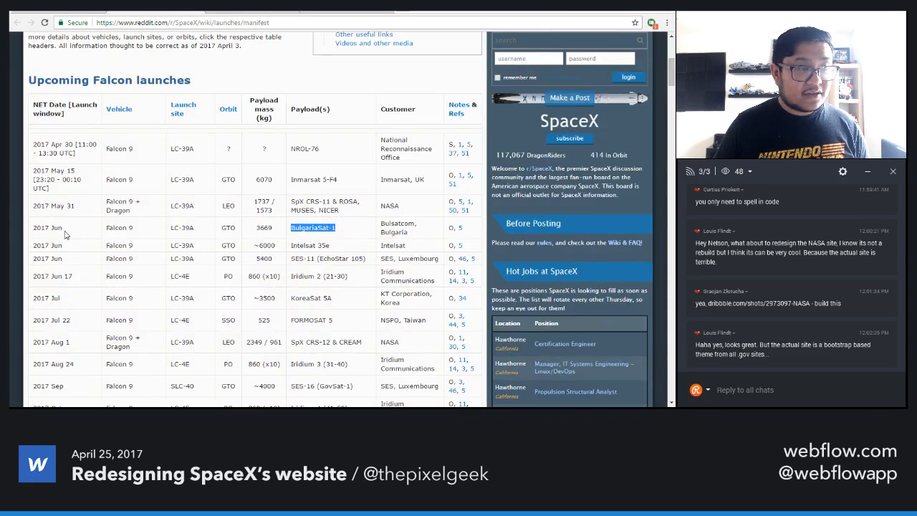
pyautogui.moveTo(64, 234); pyautogui.dragTo(41, 228)
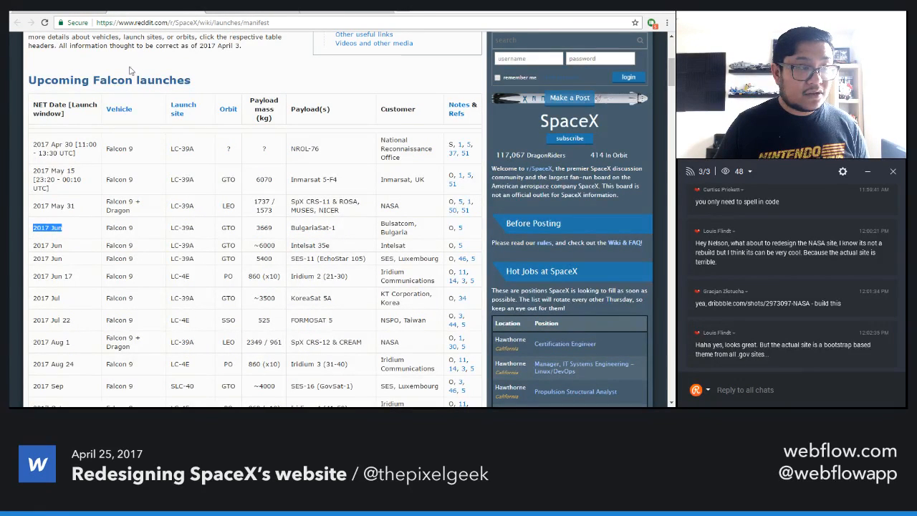
pyautogui.click(60, 12)
pyautogui.click(369, 150)
pyautogui.write('2017 Jun')
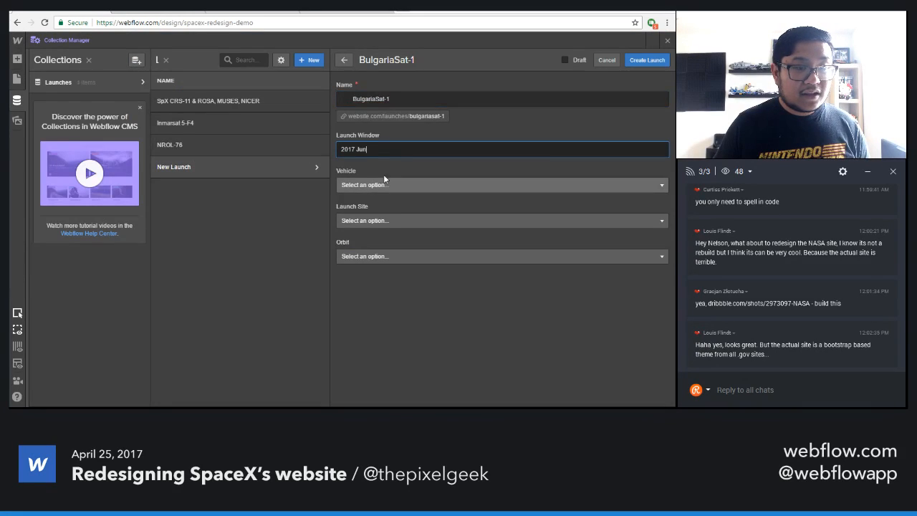
# - Set the BulgariaSat-1 launch's vehicle to Falcon 9 and its launch site to LC-39A, checking the manifest
pyautogui.click(141, 10)
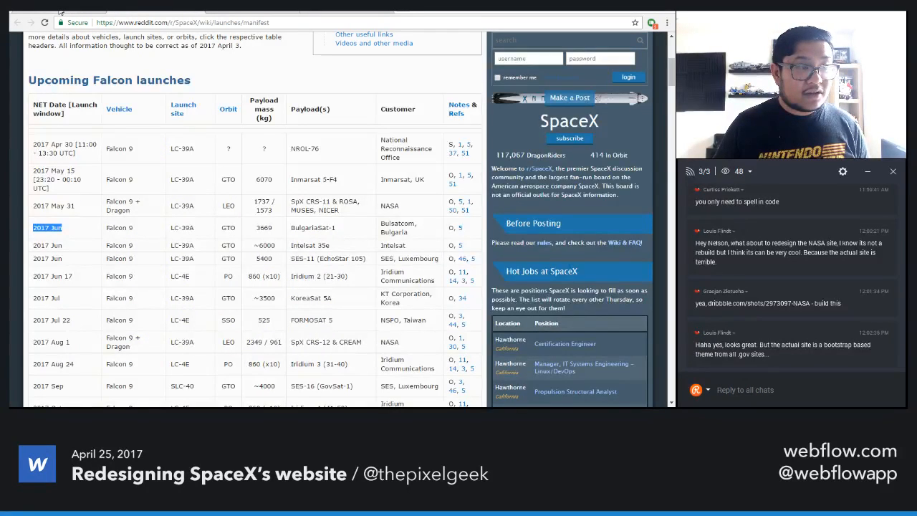
pyautogui.click(60, 12)
pyautogui.click(372, 185)
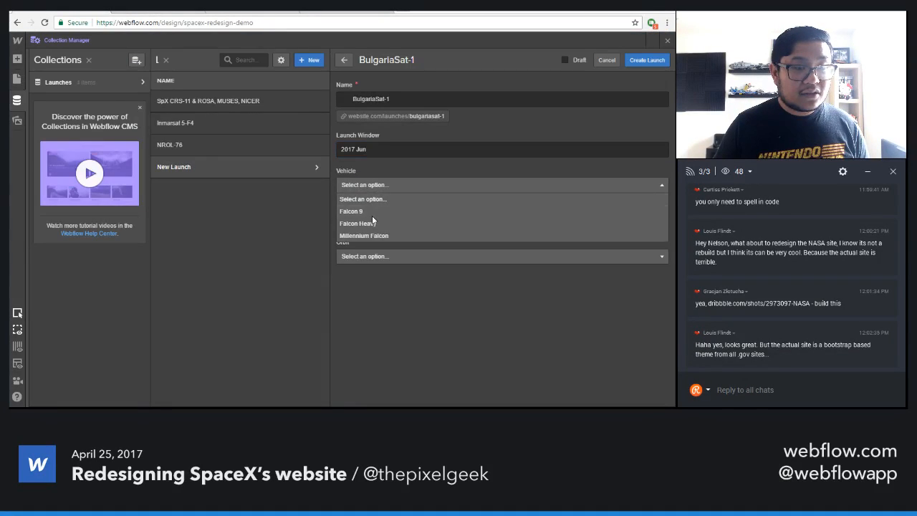
pyautogui.click(371, 213)
pyautogui.click(356, 225)
pyautogui.click(350, 247)
# - Set the BulgariaSat-1 launch's orbit to GTO, create the launch after checking the manifest, and close the collection manager
pyautogui.click(357, 256)
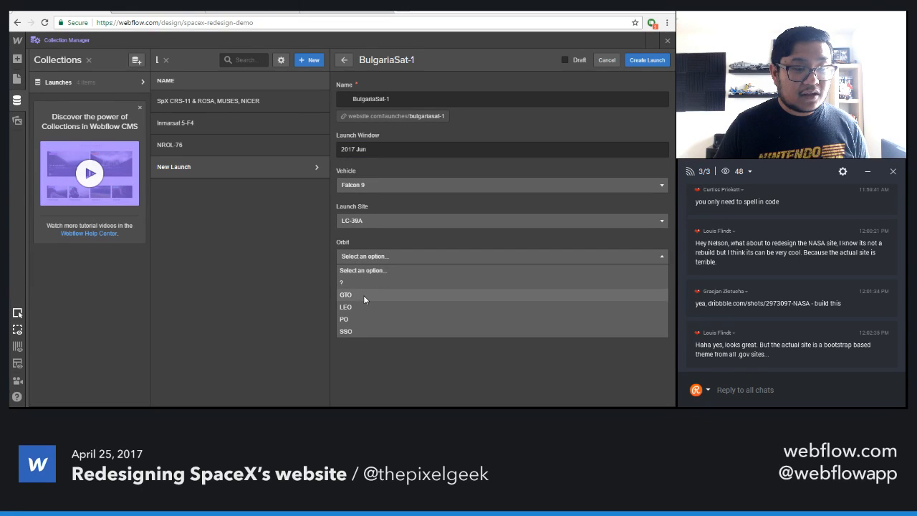
pyautogui.click(363, 296)
pyautogui.click(124, 12)
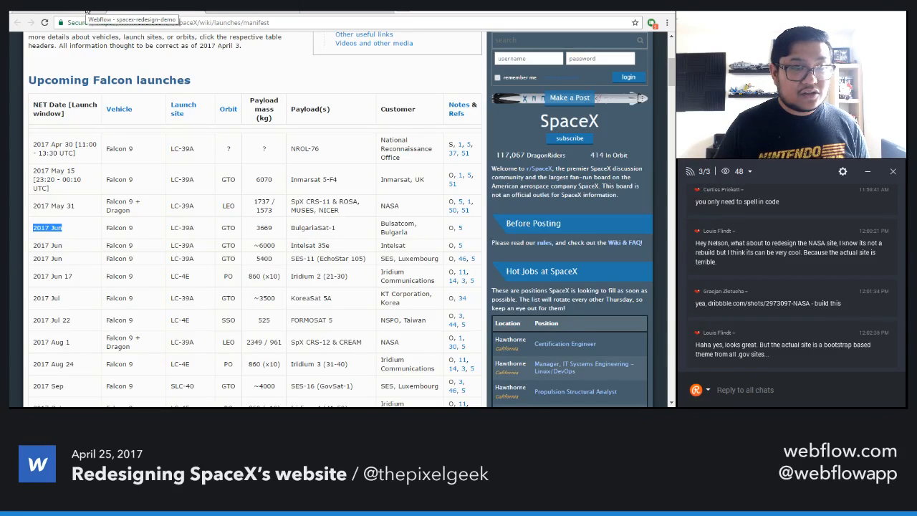
pyautogui.click(86, 10)
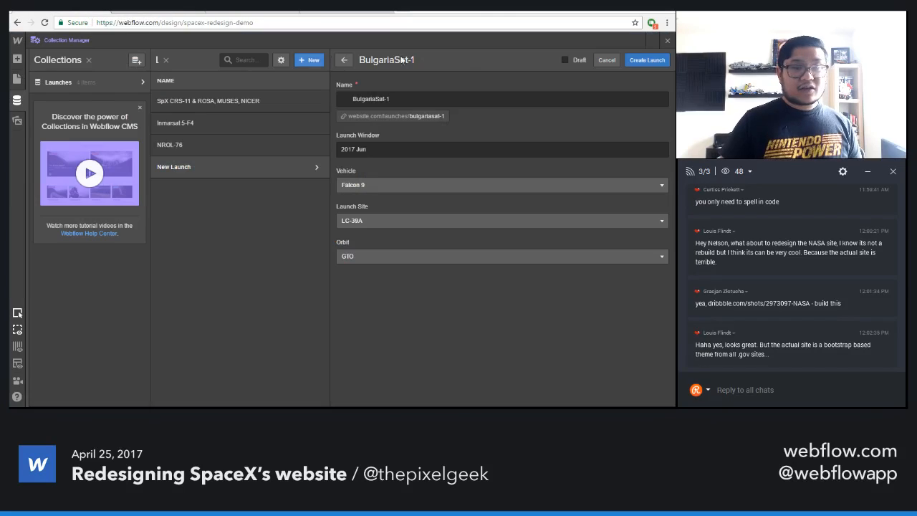
pyautogui.click(637, 61)
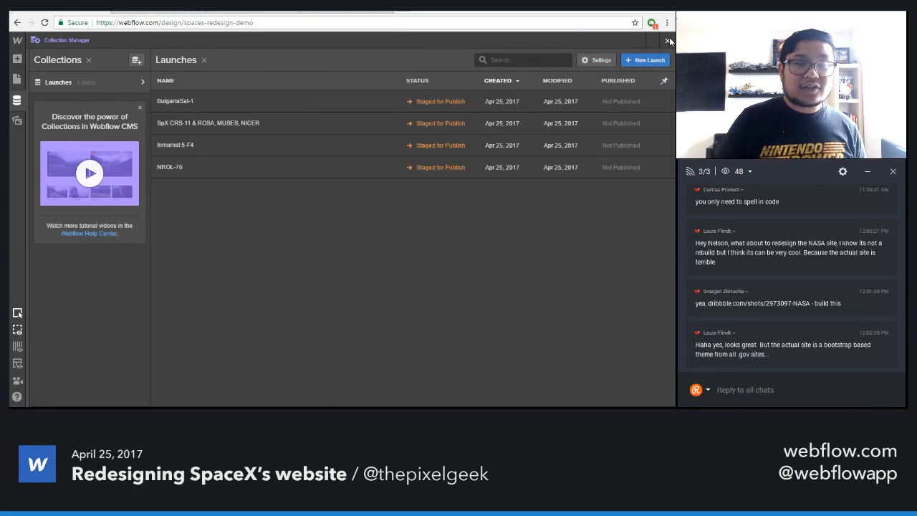
pyautogui.click(668, 41)
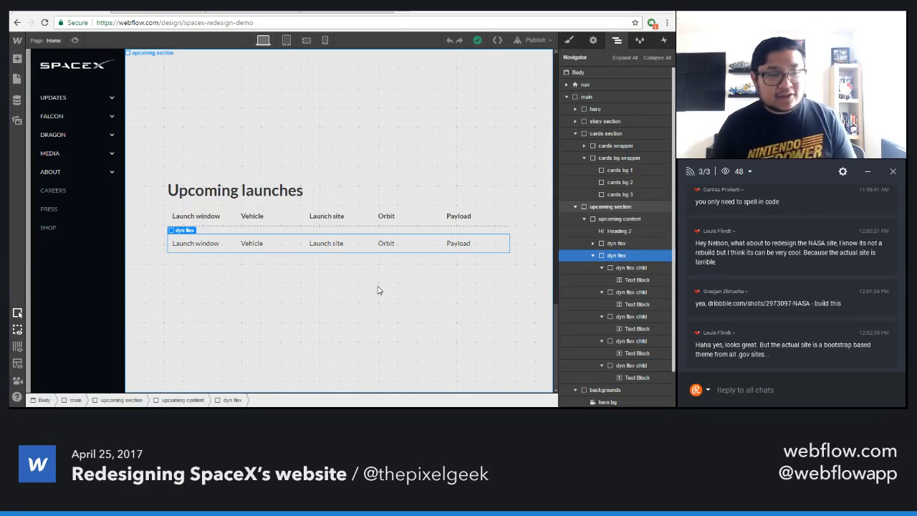
# - Add a Dynamic List between the header row and the placeholder row under Upcoming launches, and connect it to the Launches collection
pyautogui.press('a')
pyautogui.scroll(-3, 88, 291)
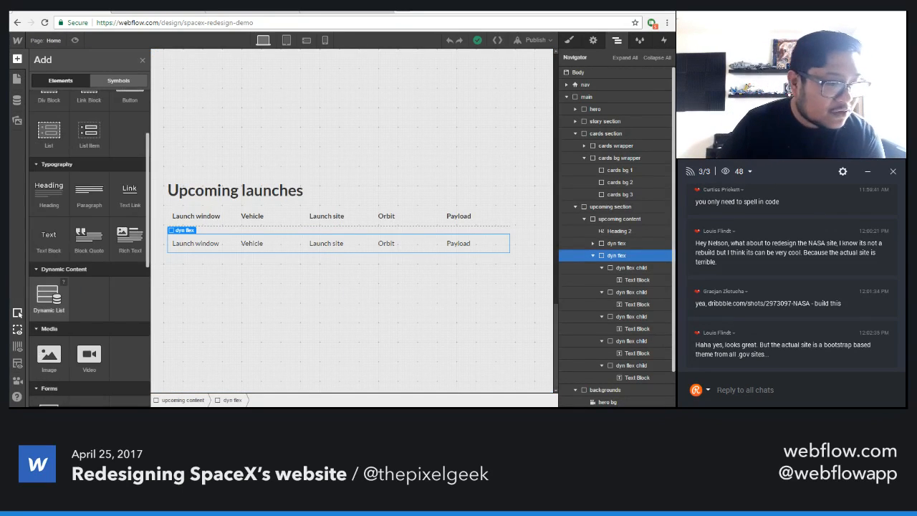
pyautogui.moveTo(49, 298); pyautogui.dragTo(277, 236)
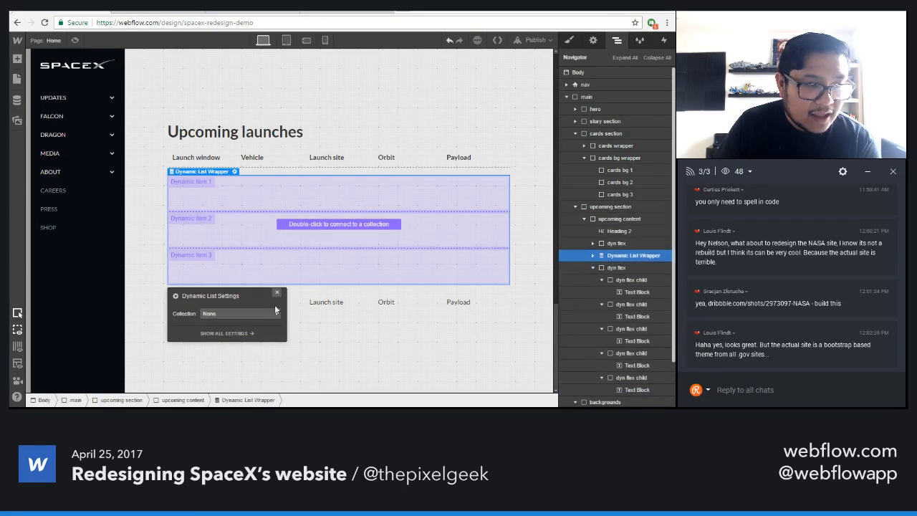
pyautogui.click(260, 315)
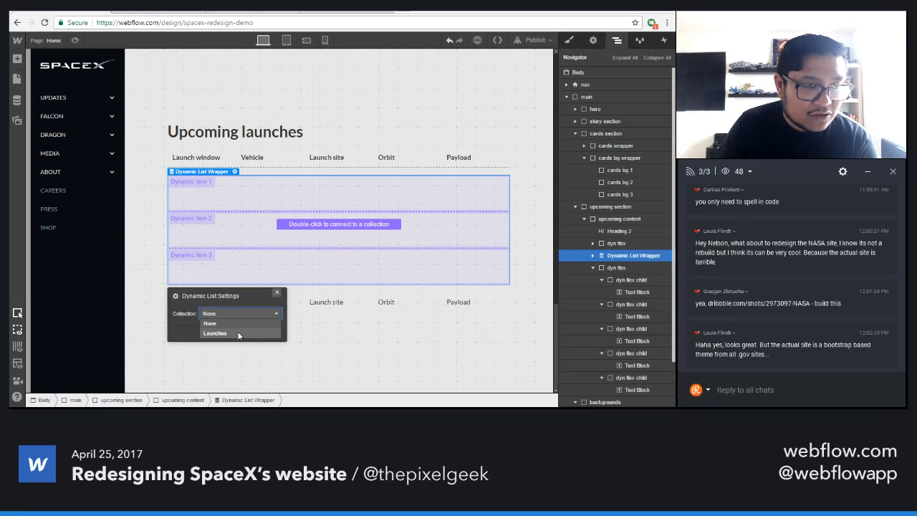
pyautogui.click(239, 334)
pyautogui.moveTo(241, 296); pyautogui.dragTo(399, 166)
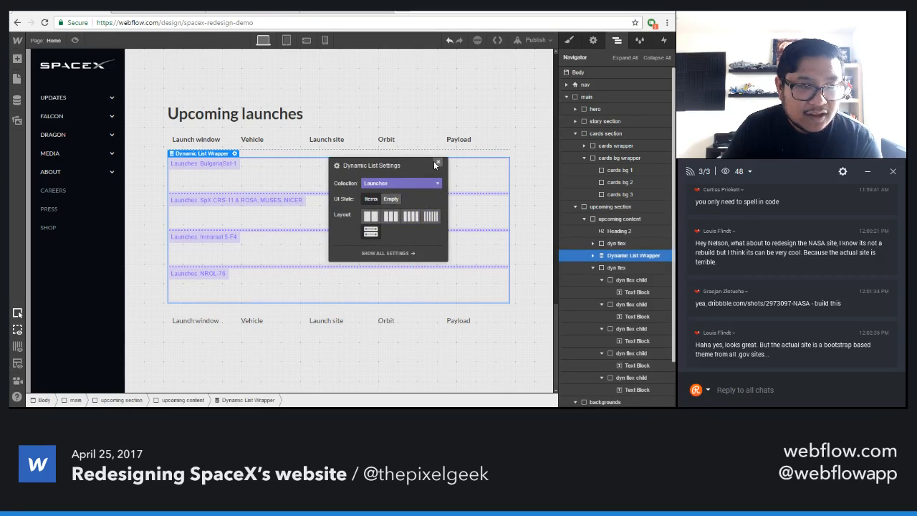
pyautogui.click(438, 162)
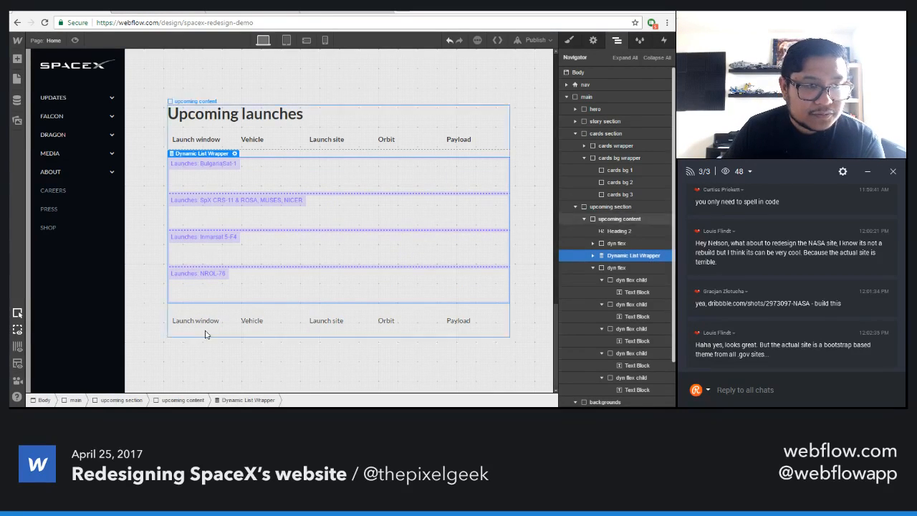
# - Move the whole placeholder dyn flex row from below the list into the Dynamic Item of the launches list
pyautogui.click(261, 316)
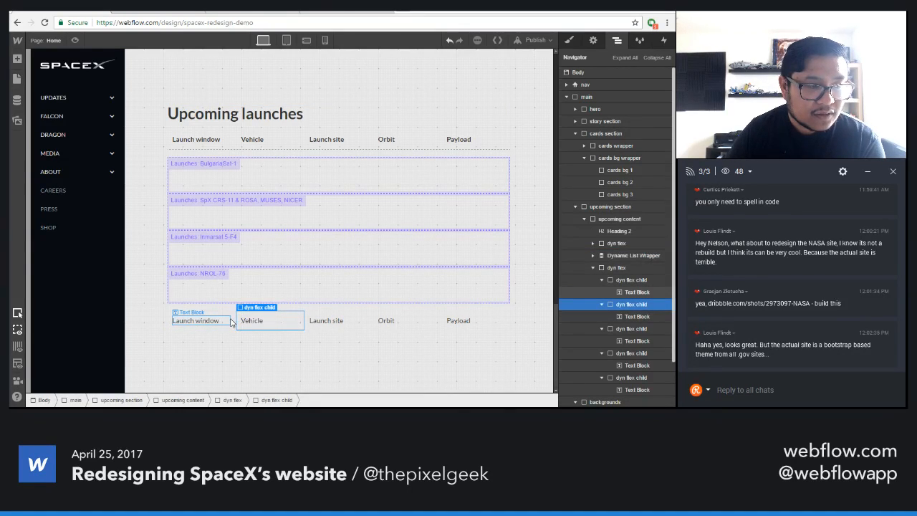
pyautogui.click(231, 322)
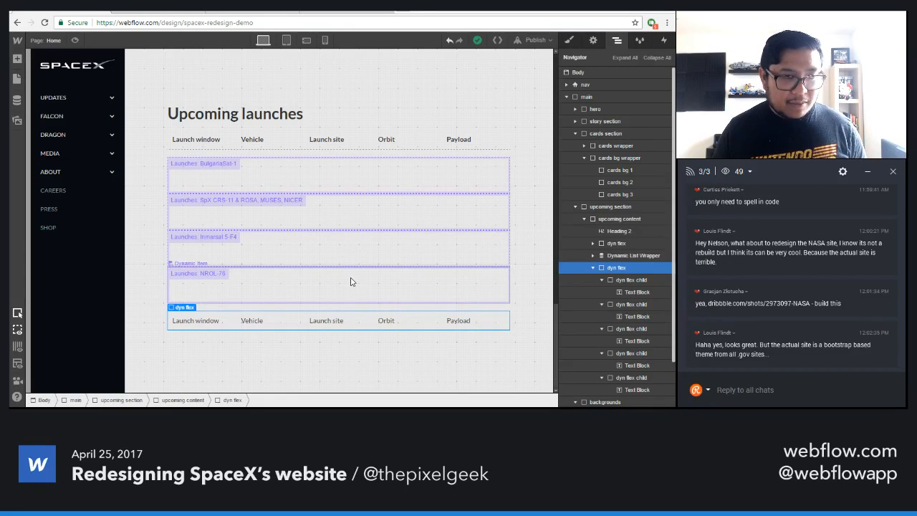
pyautogui.click(270, 184)
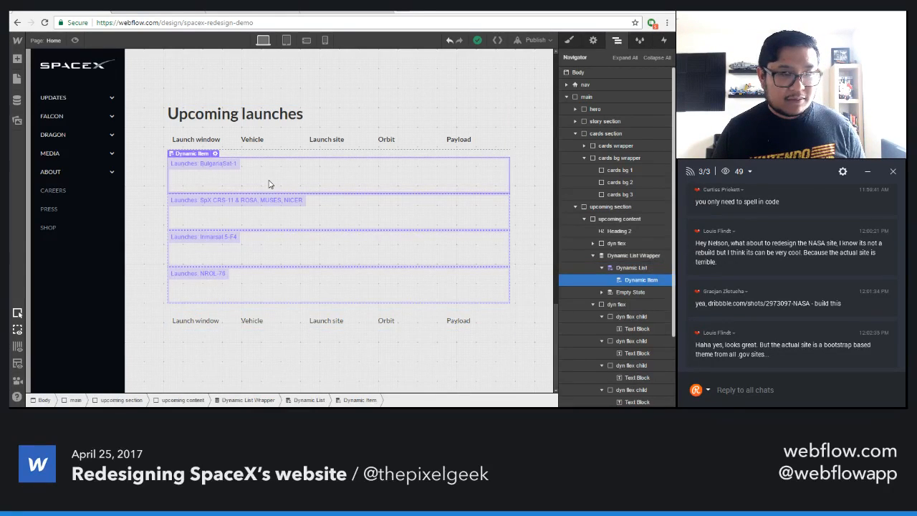
pyautogui.click(261, 324)
pyautogui.press('Up')
pyautogui.press('Up')
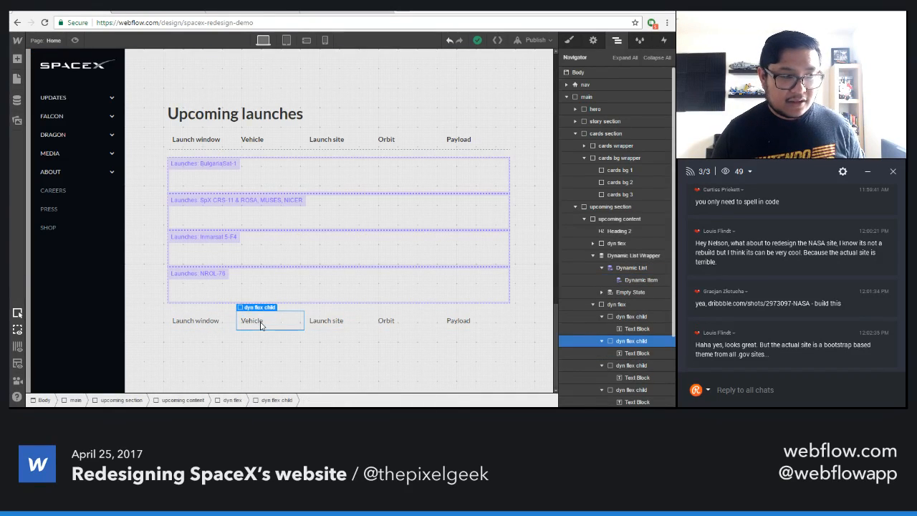
pyautogui.press('Delete')
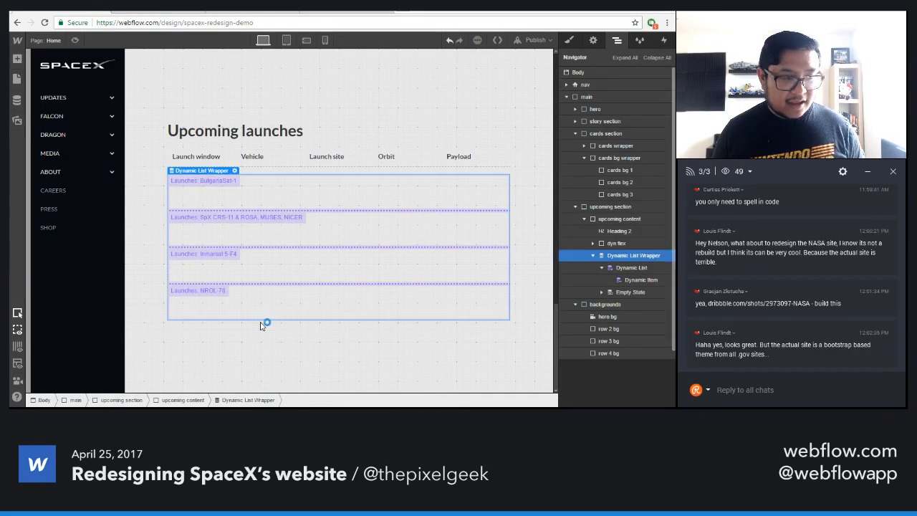
pyautogui.click(272, 201)
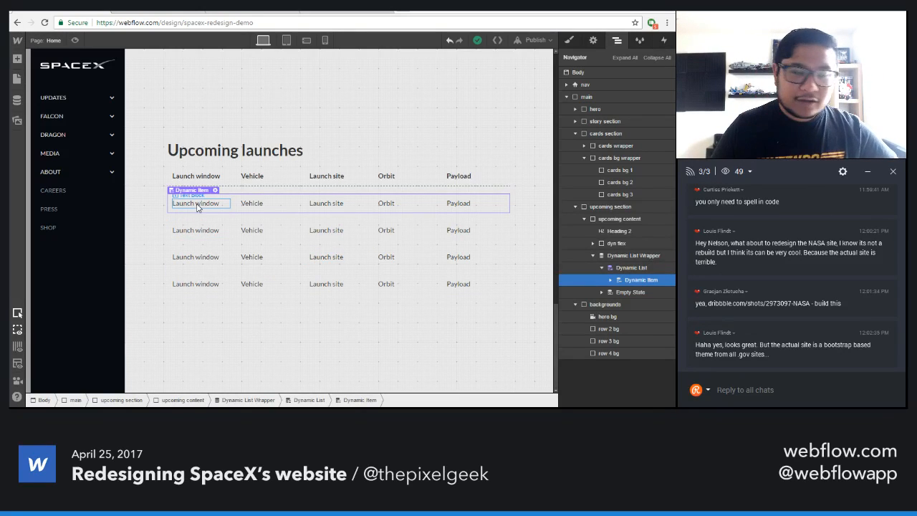
# - Bind the Launch window text block in the first dynamic item to the Launches collection's Launch Window field
pyautogui.click(198, 206)
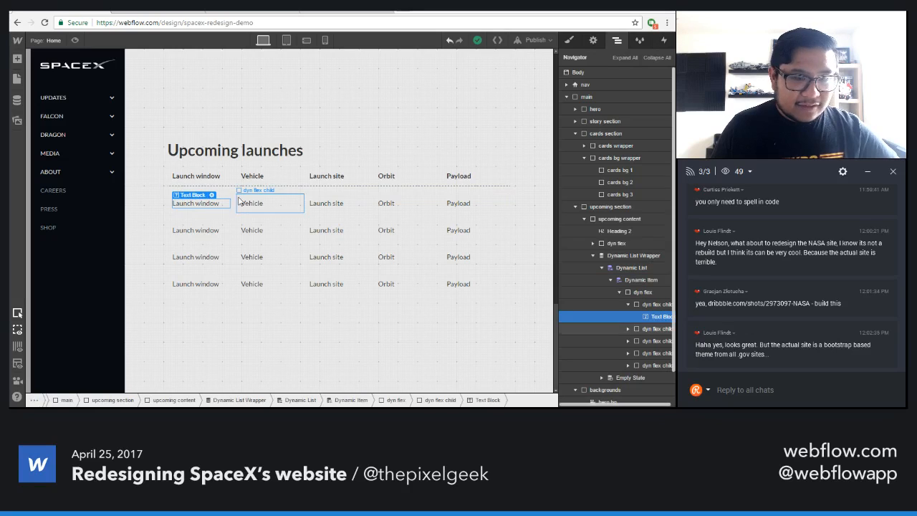
pyautogui.click(592, 41)
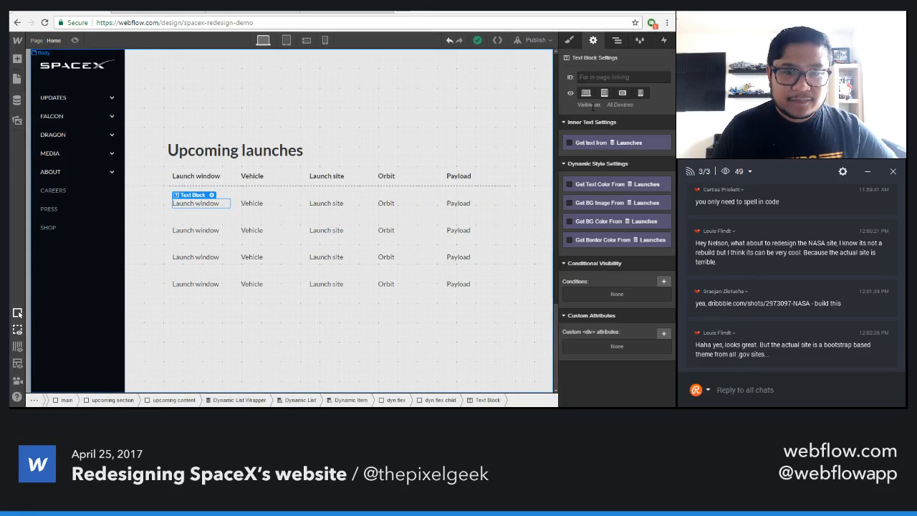
pyautogui.click(593, 143)
pyautogui.click(596, 155)
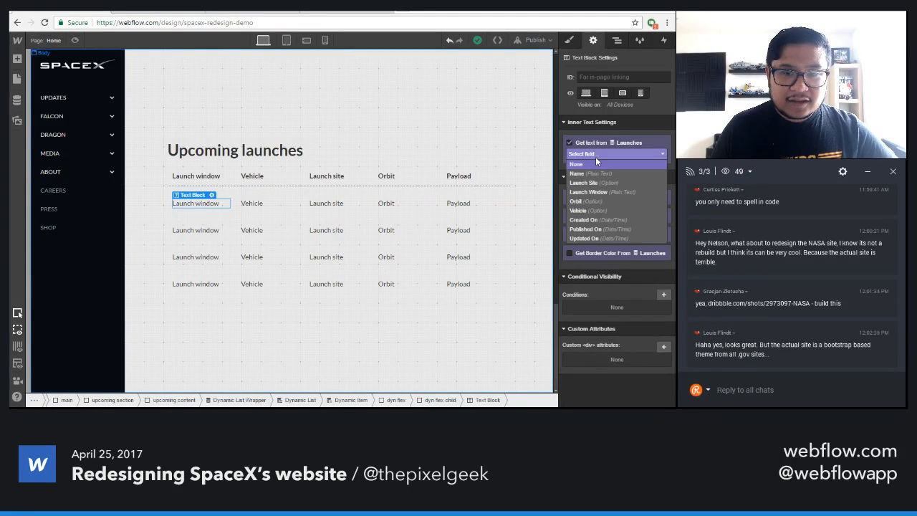
pyautogui.click(605, 192)
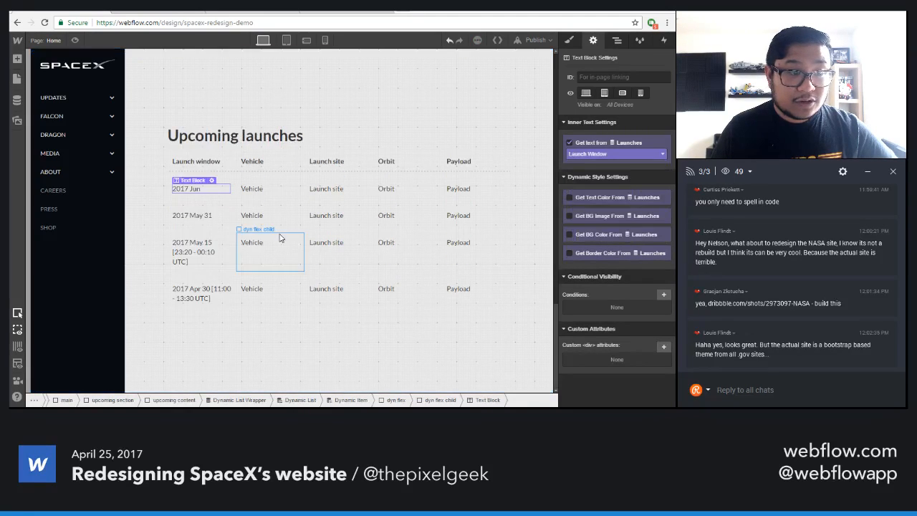
# - Bind the first row's Vehicle and Launch site text blocks to the Launches collection's Vehicle and Launch Site fields
pyautogui.click(275, 189)
pyautogui.click(589, 144)
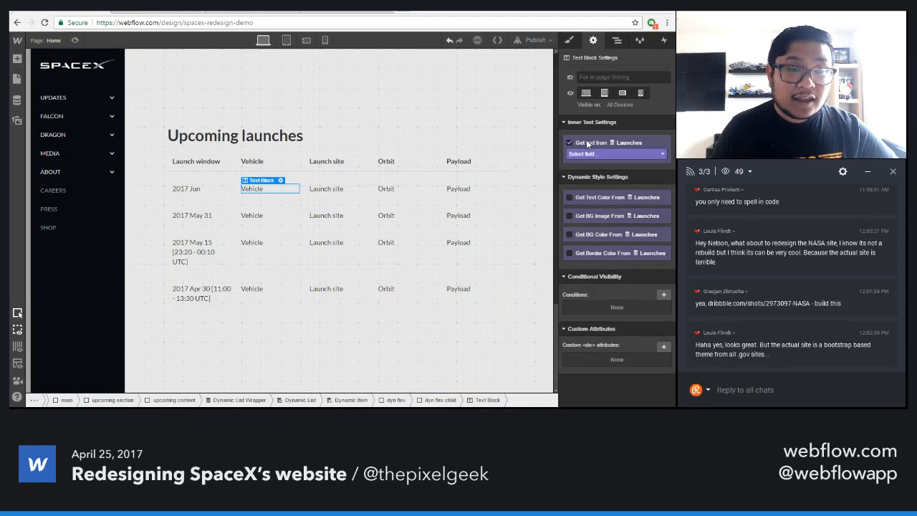
pyautogui.click(597, 154)
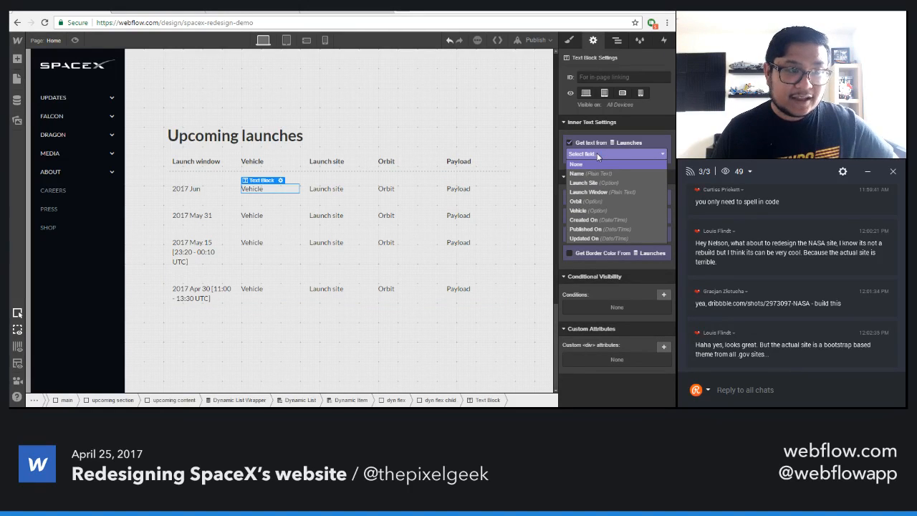
pyautogui.click(598, 211)
pyautogui.click(326, 188)
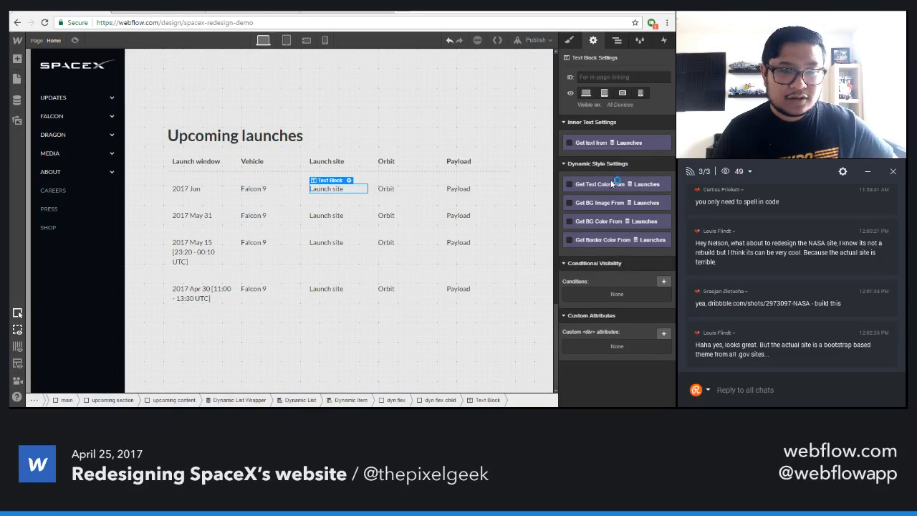
pyautogui.click(589, 143)
pyautogui.click(592, 154)
pyautogui.click(594, 183)
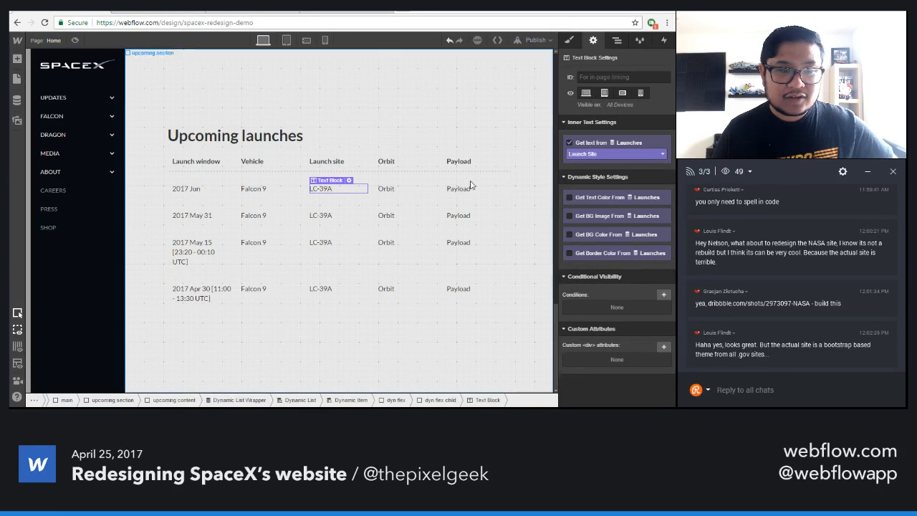
# - Bind the first row's Orbit text block to the Launches Orbit field and its Payload text block to the Name field
pyautogui.click(386, 189)
pyautogui.click(569, 143)
pyautogui.click(592, 154)
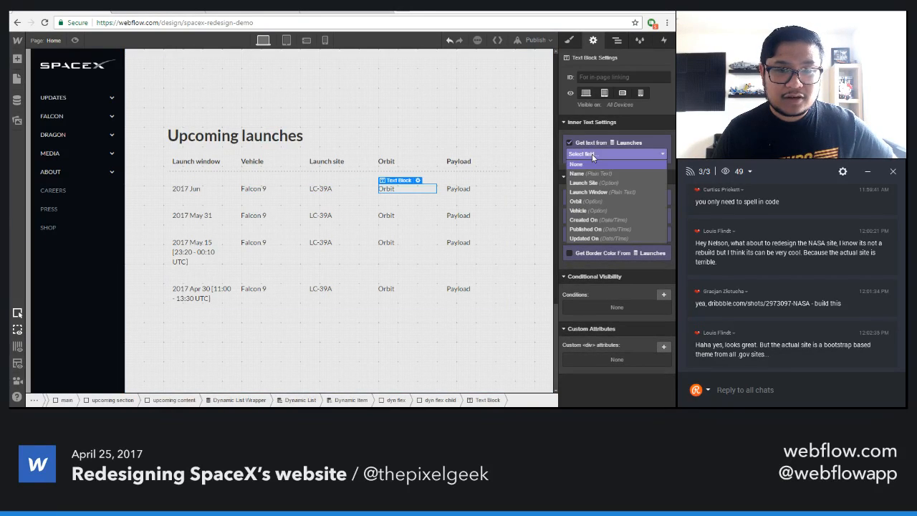
pyautogui.click(577, 199)
pyautogui.click(462, 188)
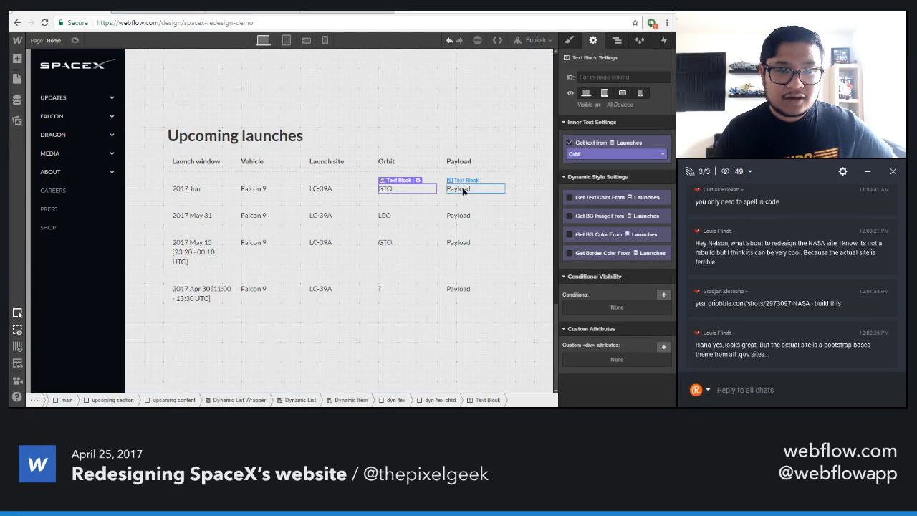
pyautogui.click(592, 143)
pyautogui.click(591, 154)
pyautogui.click(591, 173)
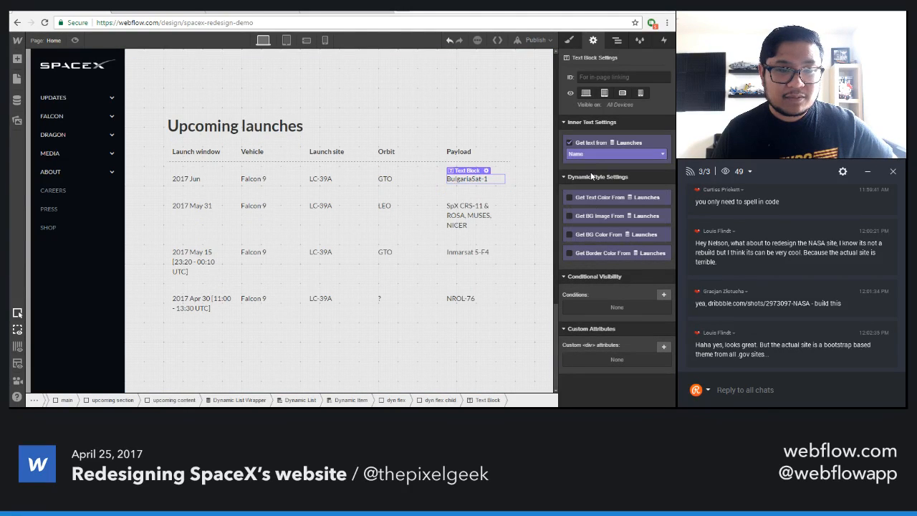
# - Duplicate the row 3 interaction for the upcoming section as row 4, with its scroll trigger affecting row 4 bg
pyautogui.click(398, 343)
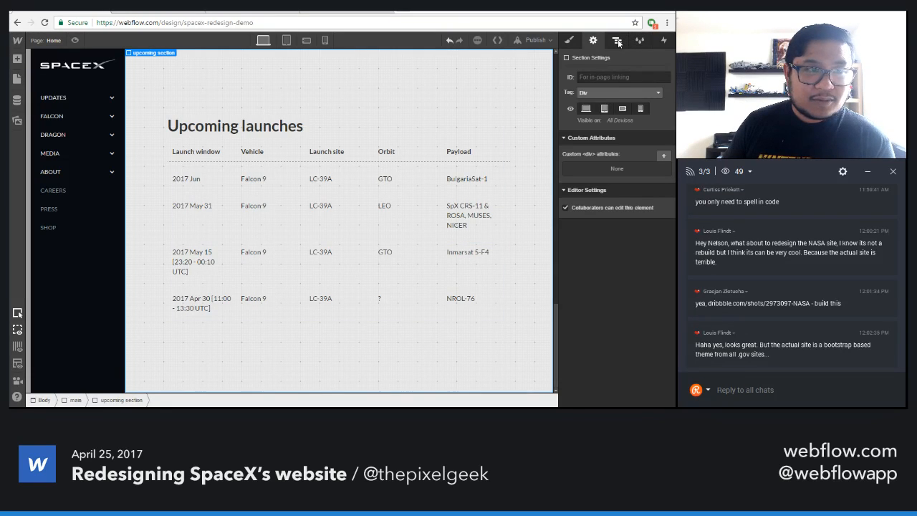
pyautogui.click(663, 40)
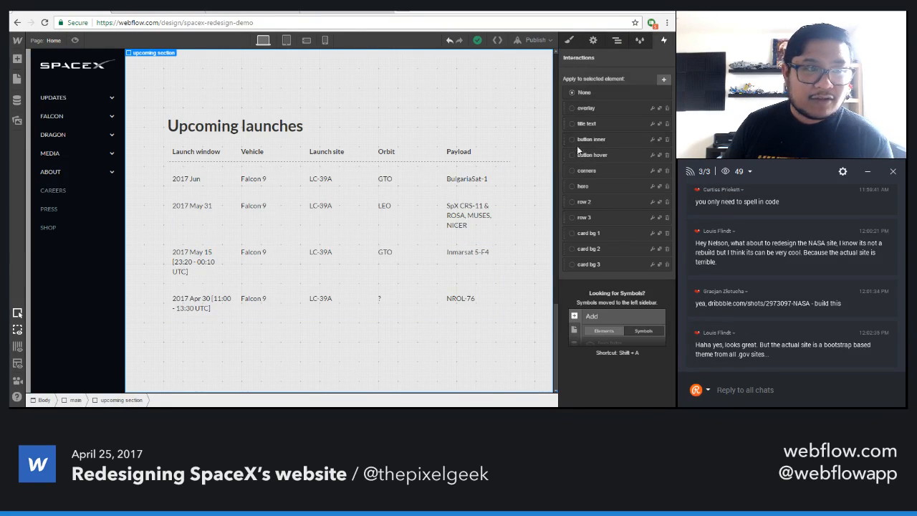
pyautogui.scroll(1, 473, 258)
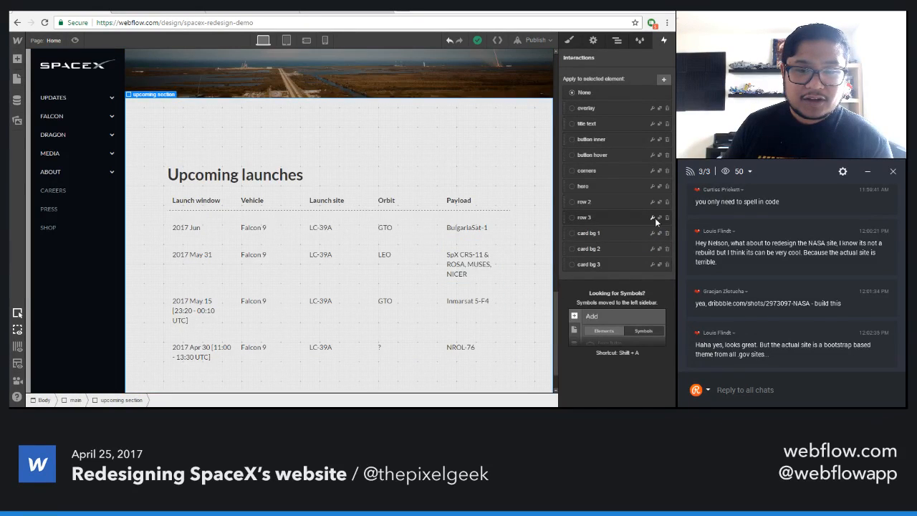
pyautogui.click(656, 234)
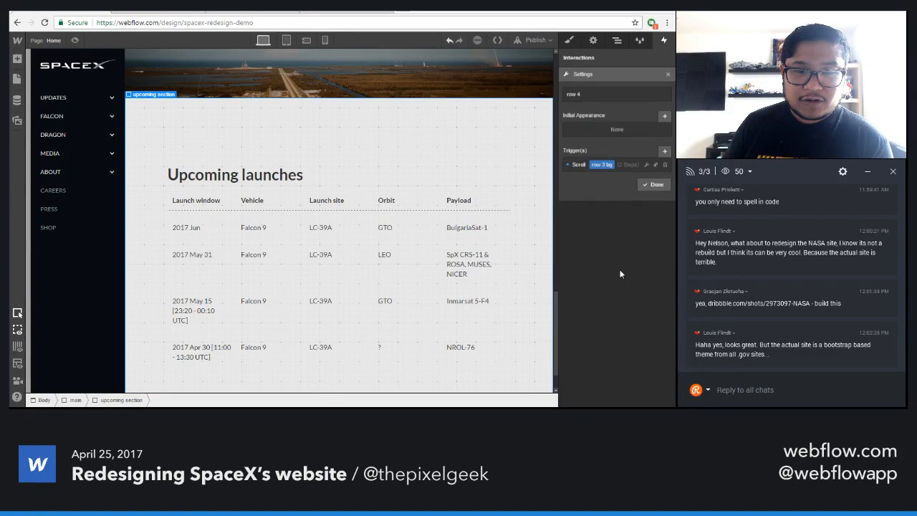
pyautogui.click(633, 164)
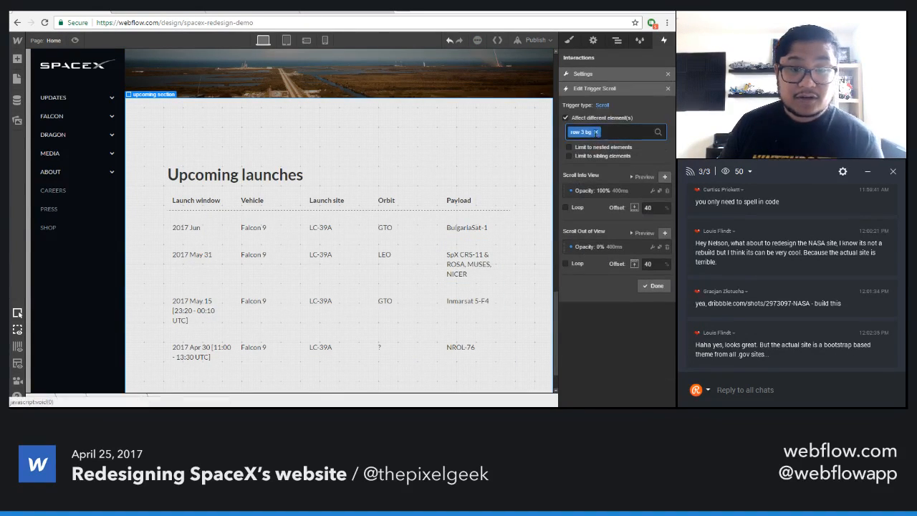
pyautogui.click(599, 132)
pyautogui.write('row')
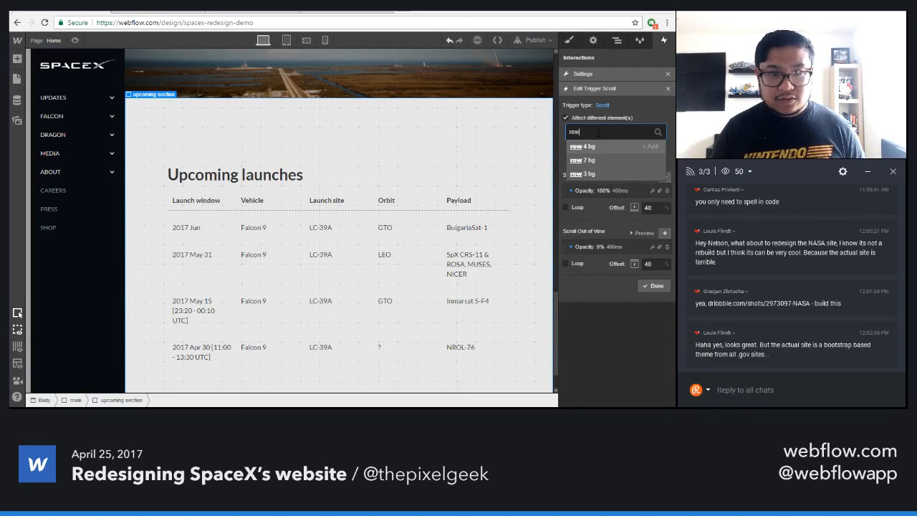
pyautogui.click(583, 146)
pyautogui.click(652, 286)
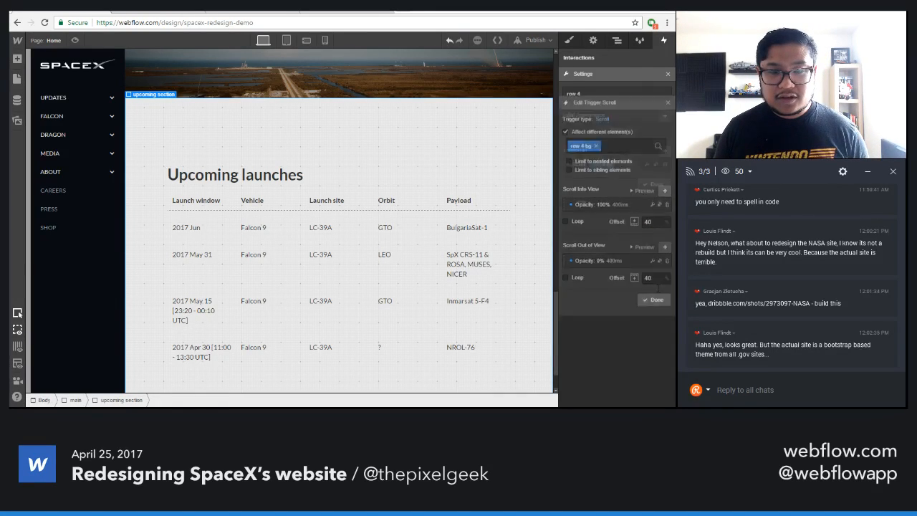
pyautogui.click(654, 185)
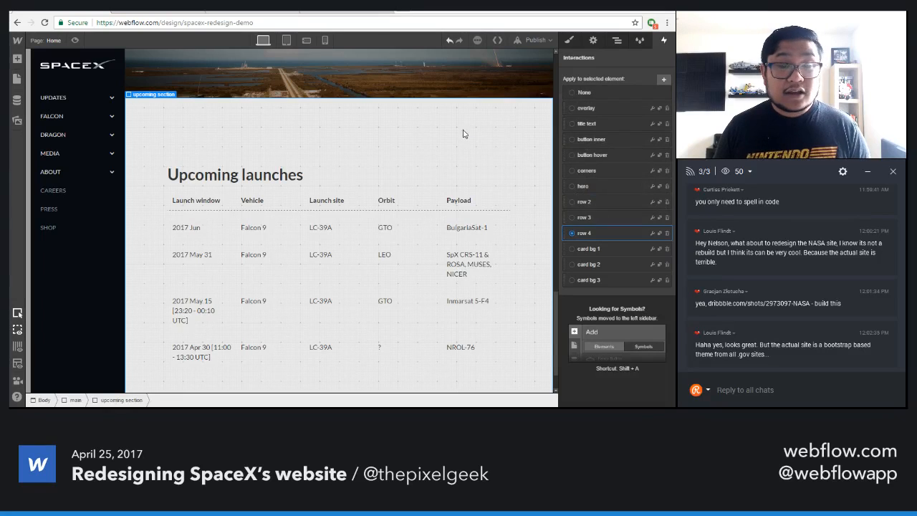
pyautogui.click(616, 40)
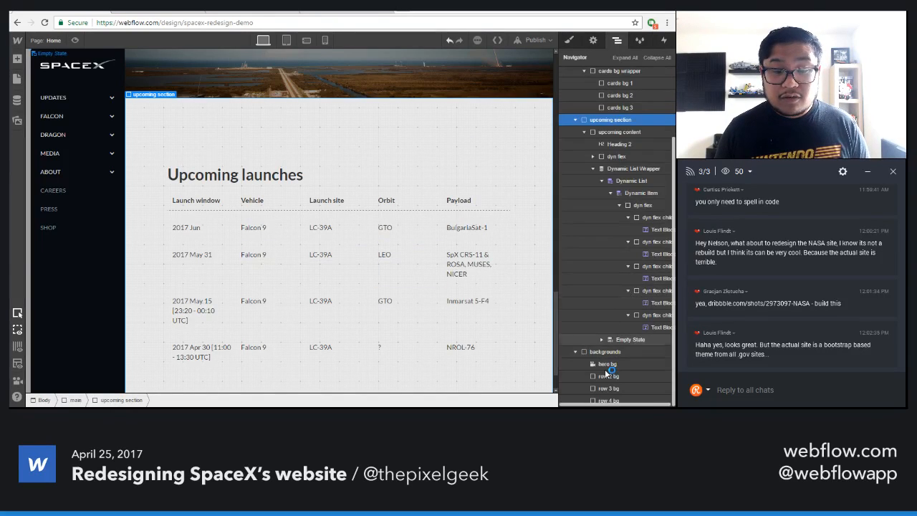
pyautogui.click(592, 40)
pyautogui.click(604, 109)
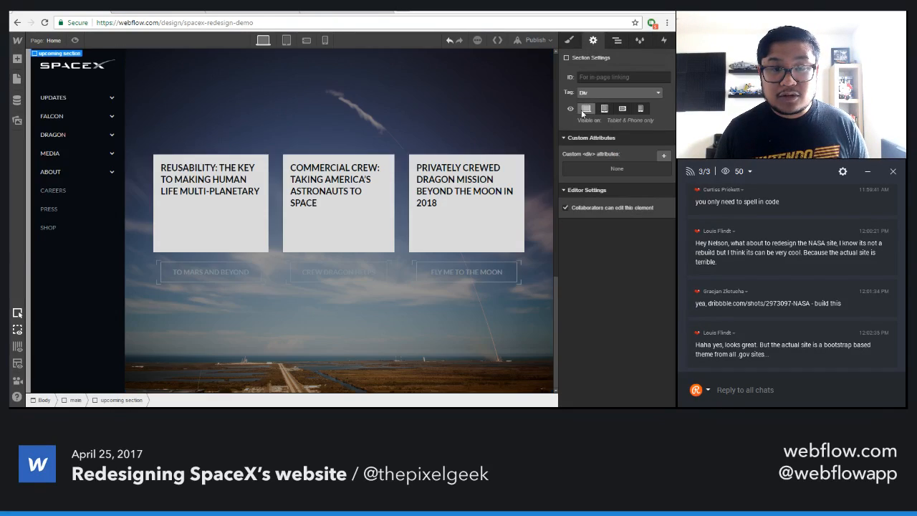
# - Make the hero bg, row 2 bg and row 3 bg elements in backgrounds visible on desktop
pyautogui.click(616, 40)
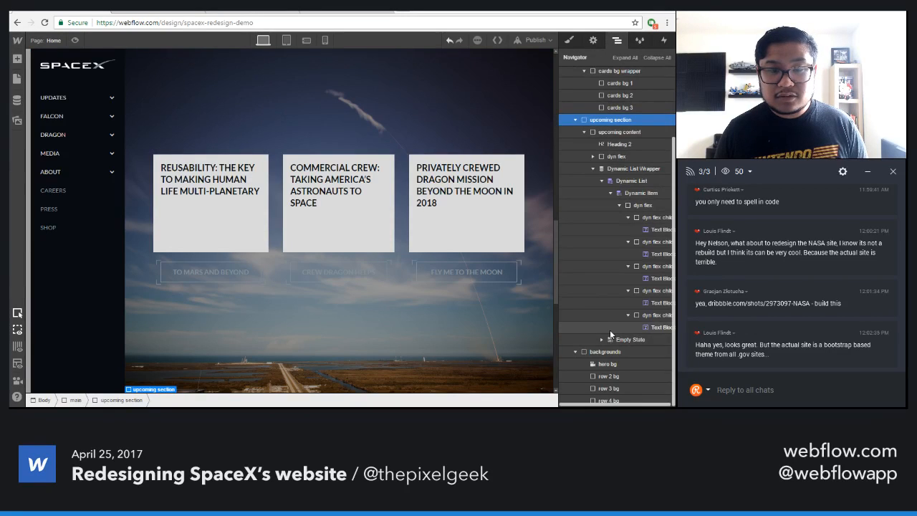
pyautogui.click(609, 366)
pyautogui.click(593, 40)
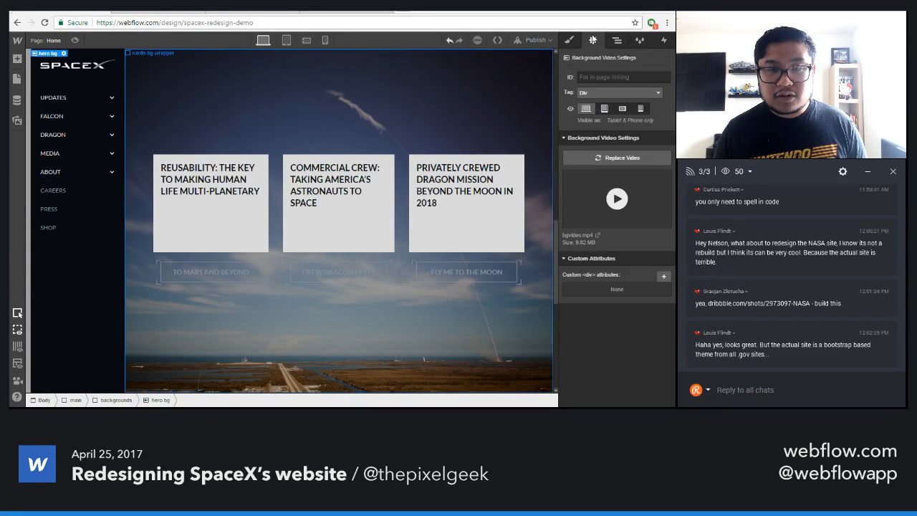
pyautogui.click(616, 40)
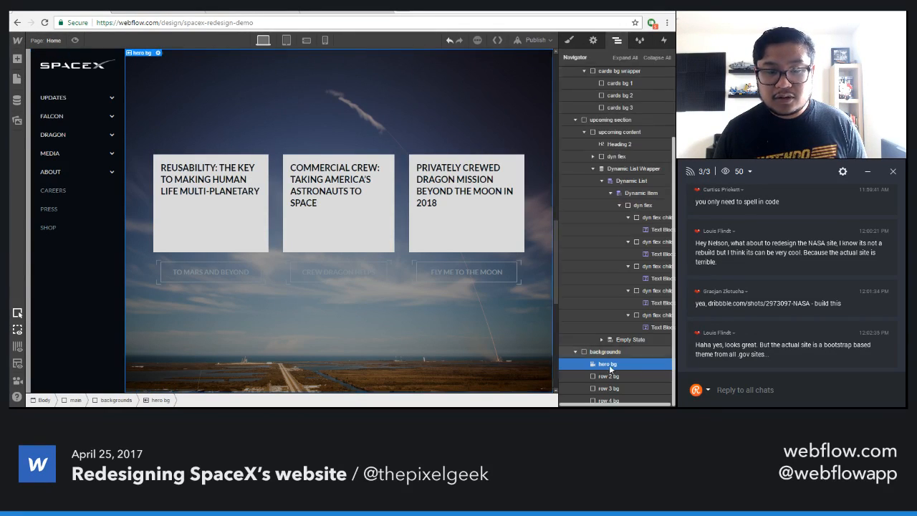
pyautogui.click(609, 368)
pyautogui.click(592, 40)
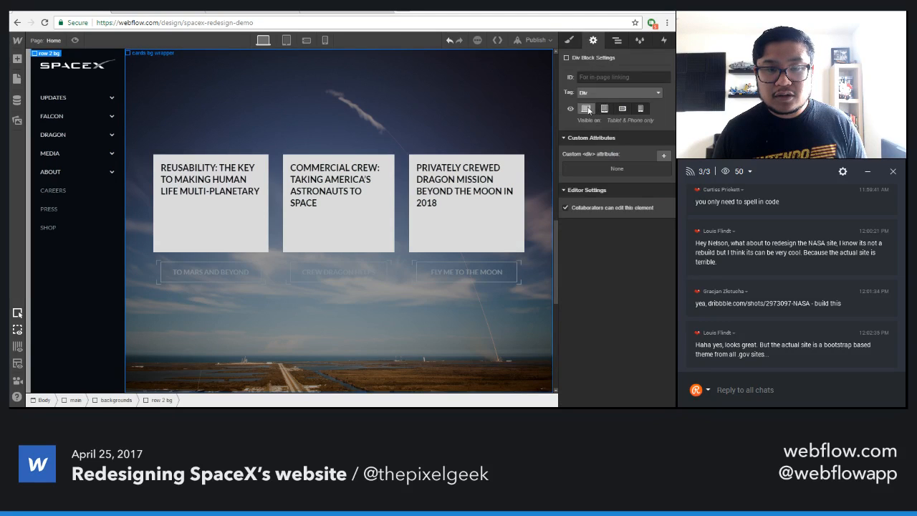
pyautogui.click(616, 40)
pyautogui.click(605, 388)
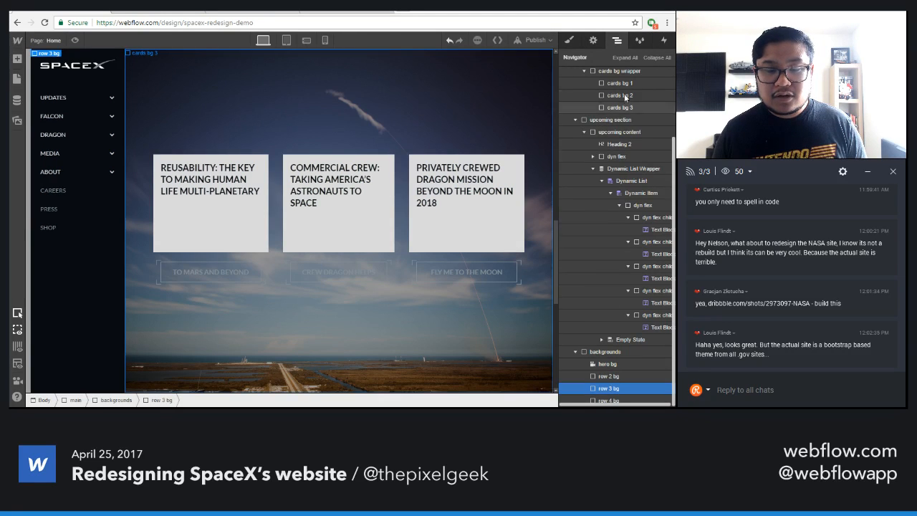
pyautogui.click(592, 40)
# - Set the opacity of the row 4 bg element in backgrounds to 0%
pyautogui.click(616, 40)
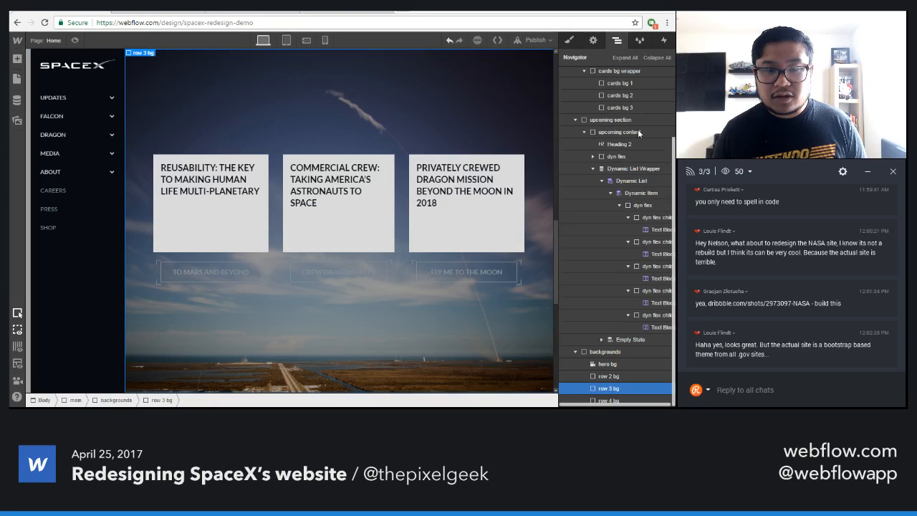
pyautogui.click(608, 400)
pyautogui.click(569, 40)
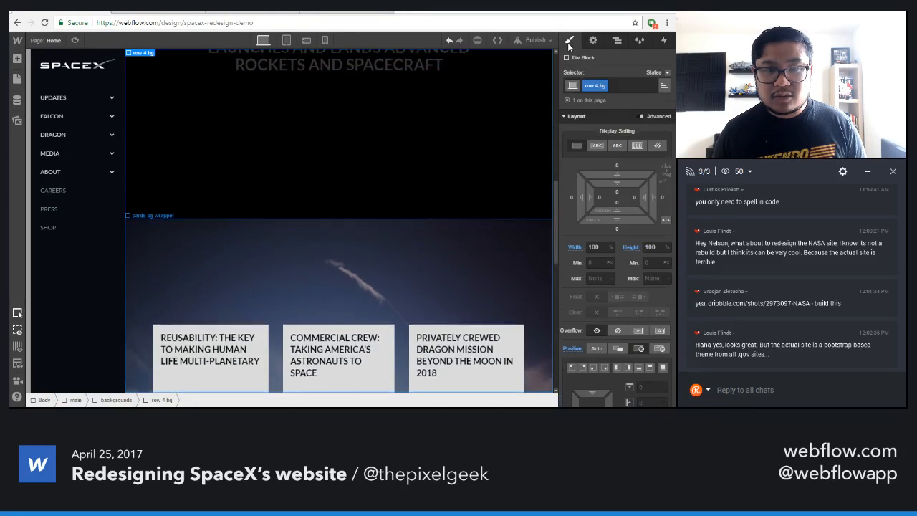
pyautogui.scroll(-10, 605, 349)
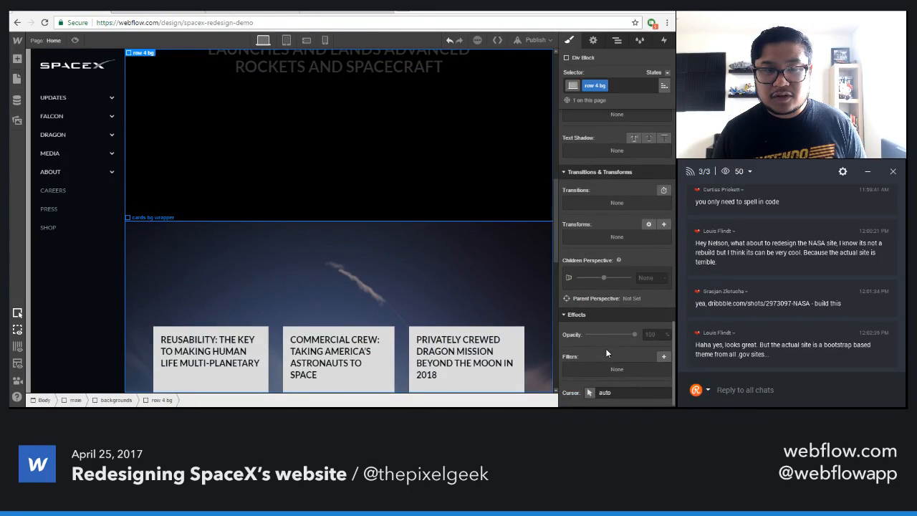
pyautogui.click(655, 334)
pyautogui.write('0')
pyautogui.press('Return')
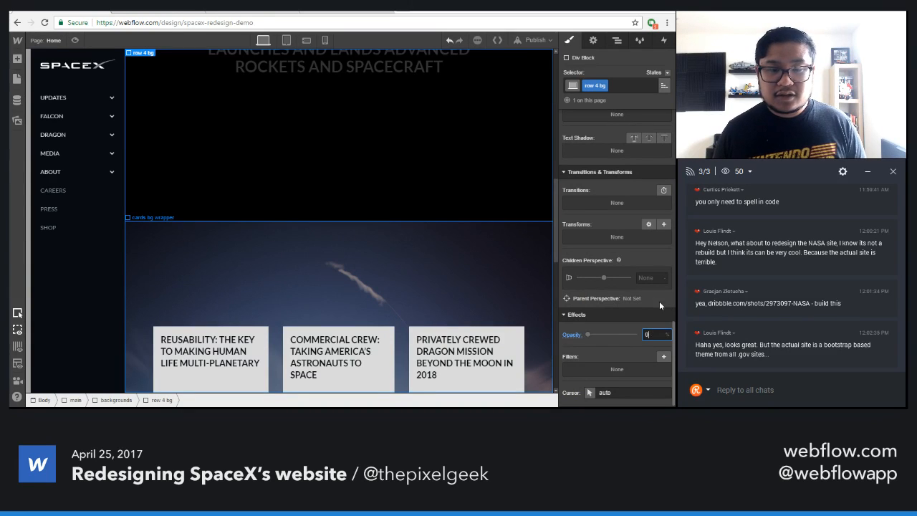
# - Preview the page from the hero down to Upcoming launches to check the scrolling background transitions, and return to editing
pyautogui.scroll(10, 659, 301)
pyautogui.scroll(5, 427, 235)
pyautogui.scroll(1, 426, 235)
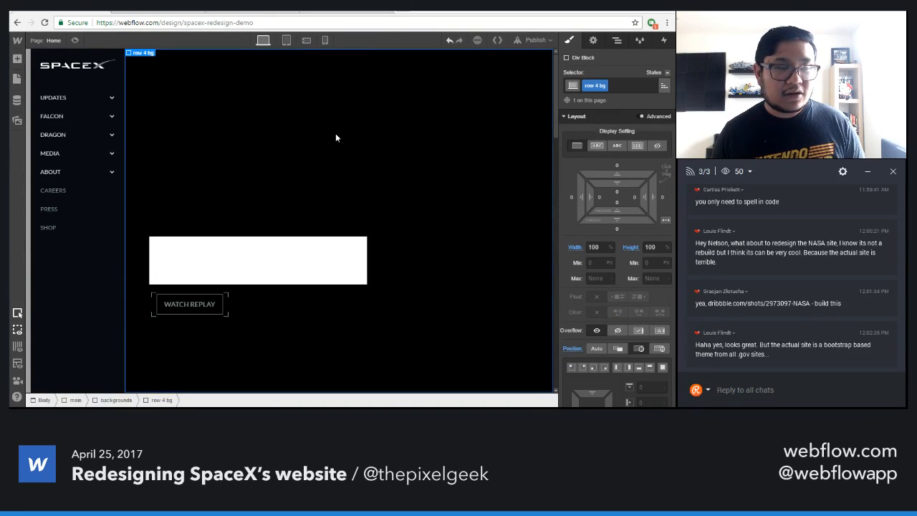
pyautogui.click(75, 40)
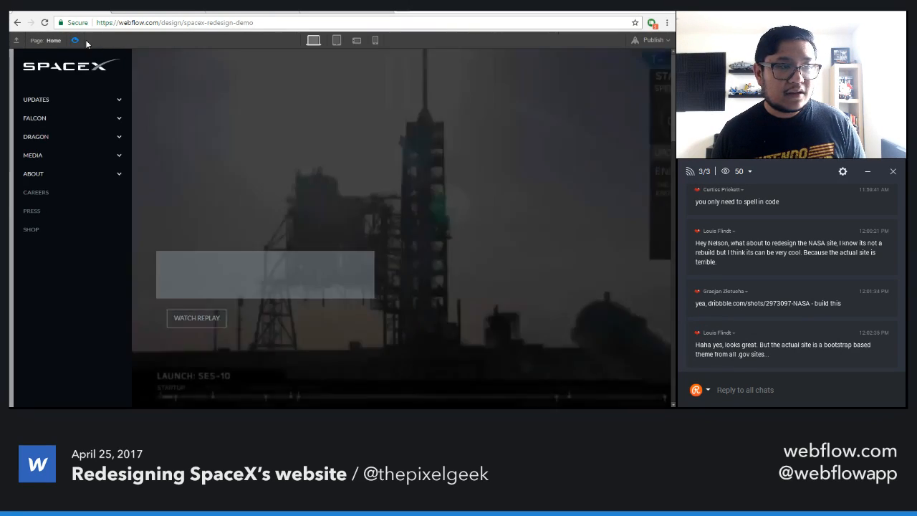
pyautogui.scroll(-5, 678, 240)
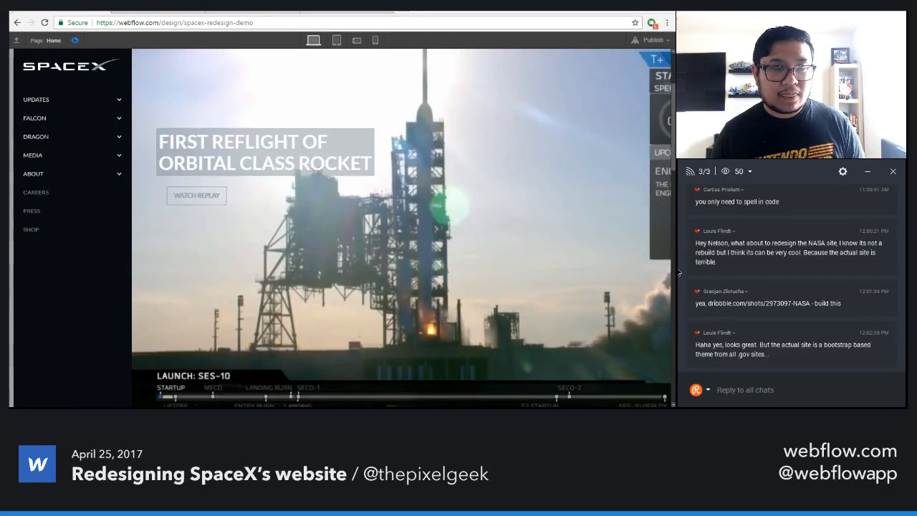
pyautogui.scroll(-5, 680, 351)
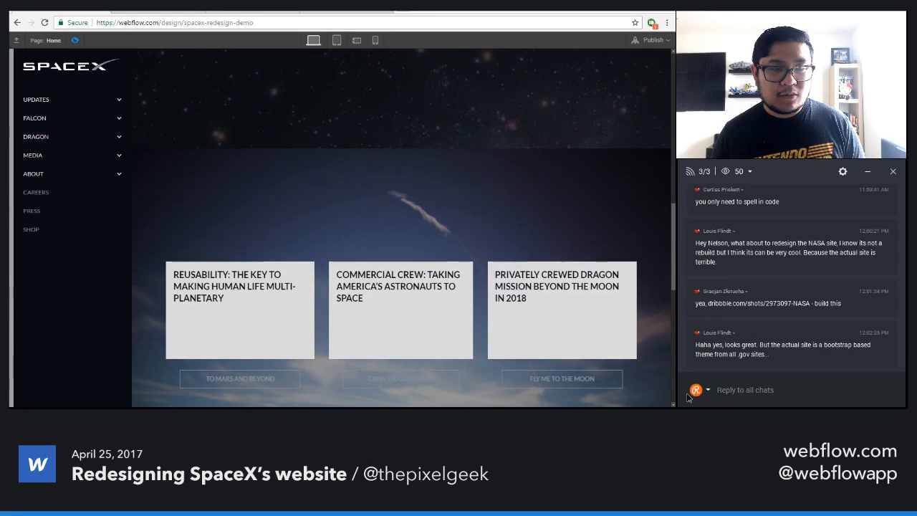
pyautogui.scroll(-2, 624, 242)
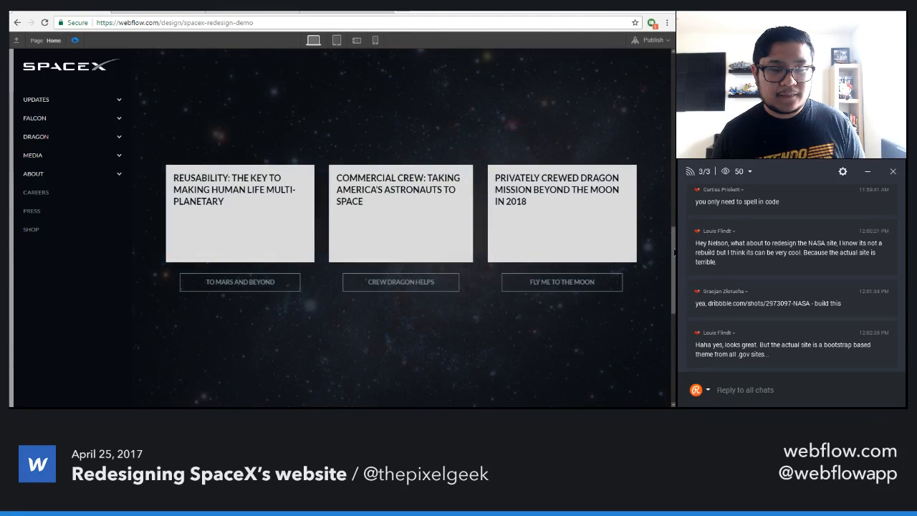
pyautogui.scroll(-6, 674, 251)
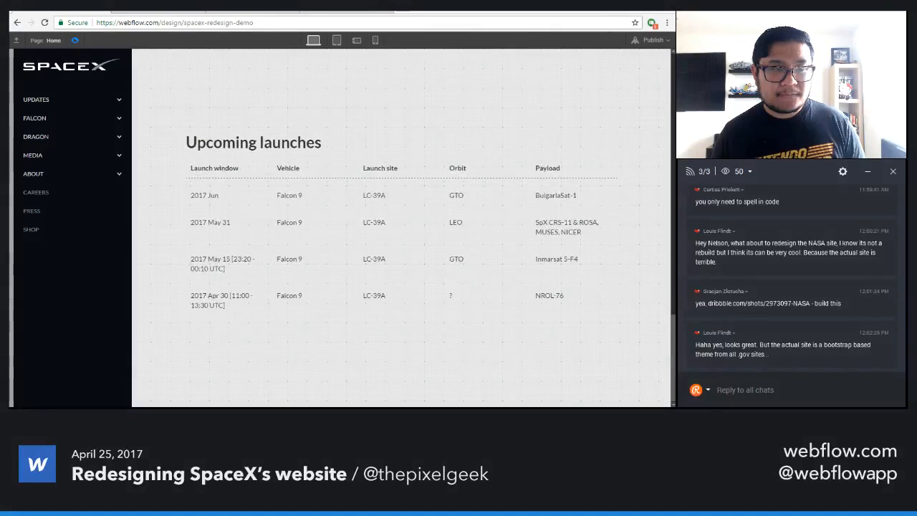
pyautogui.scroll(6, 401, 228)
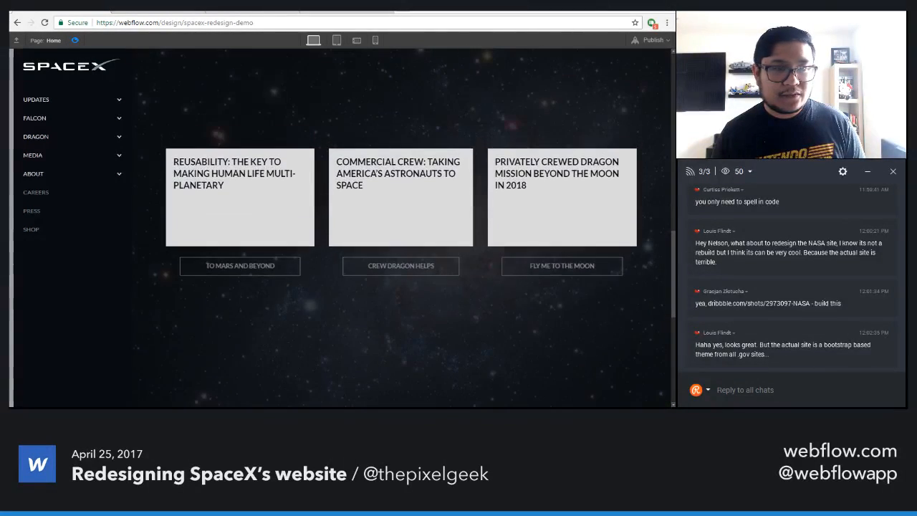
pyautogui.click(75, 39)
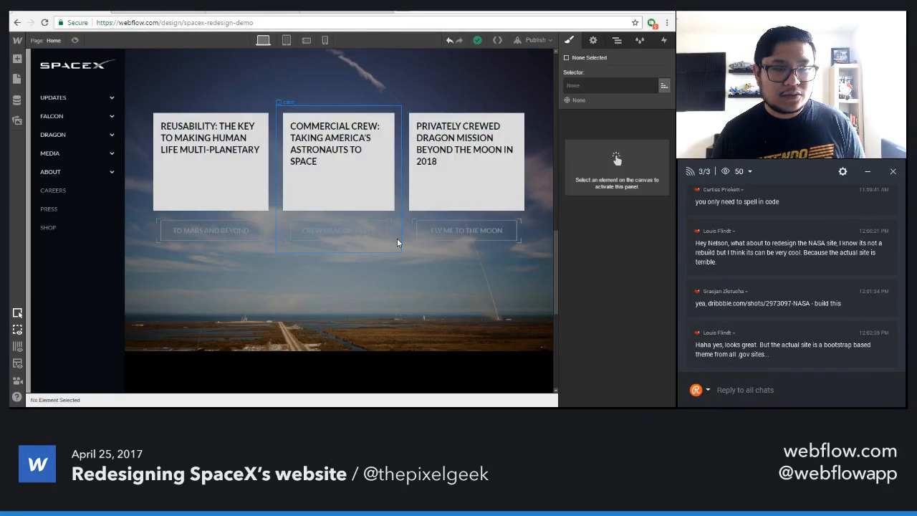
# - Set the opacity of the cards bg 3 element in the cards section to 0%
pyautogui.click(433, 297)
pyautogui.scroll(-10, 632, 276)
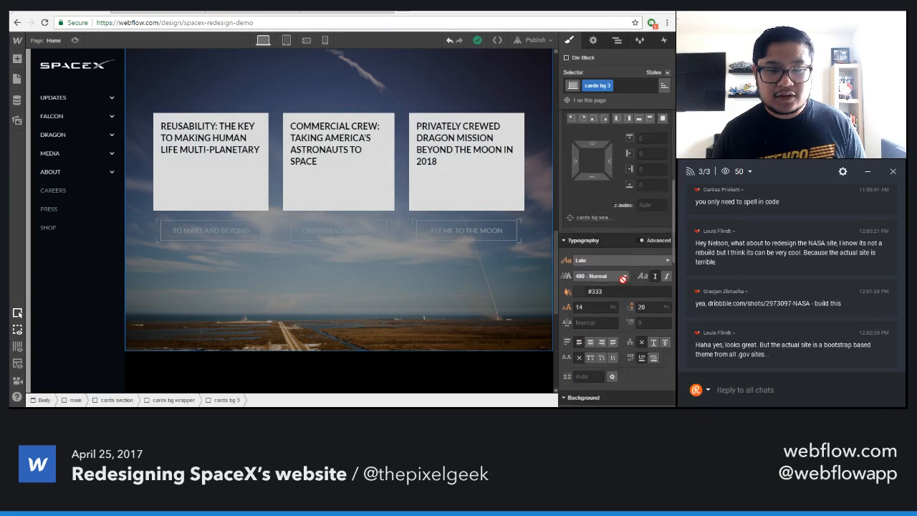
pyautogui.click(648, 333)
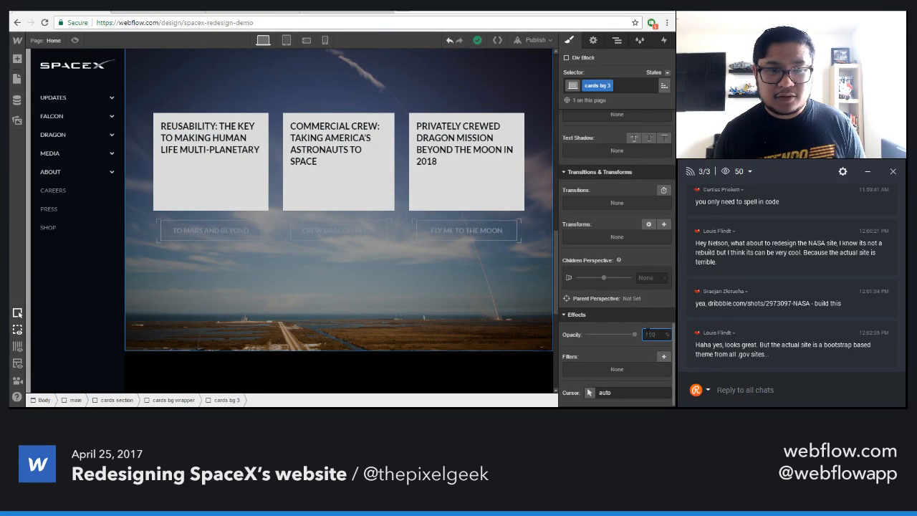
pyautogui.write('0')
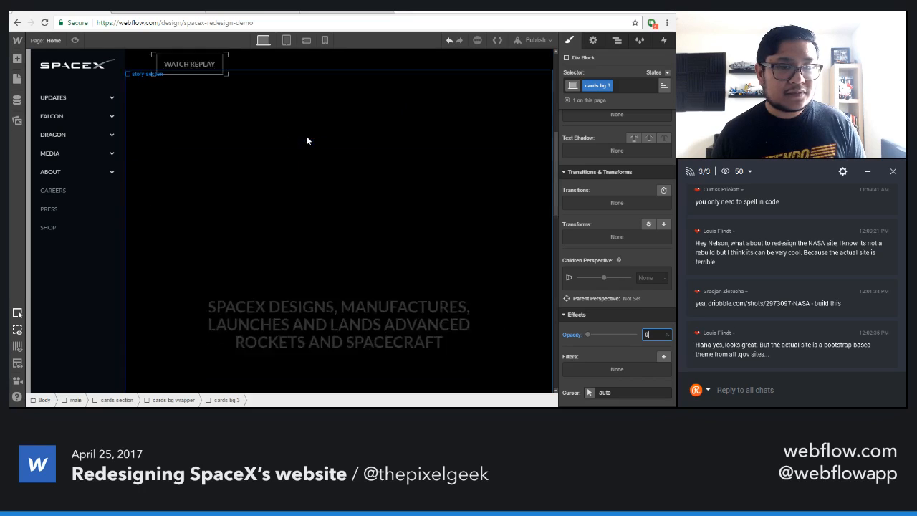
# - Preview the home page down to Upcoming launches to check the background fades behind the cards, and return to editing
pyautogui.click(74, 40)
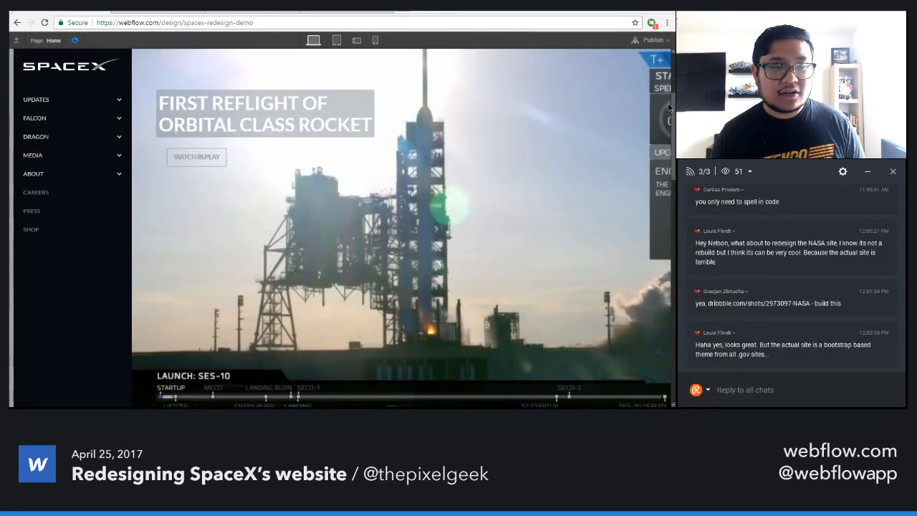
pyautogui.moveTo(668, 107); pyautogui.dragTo(664, 333)
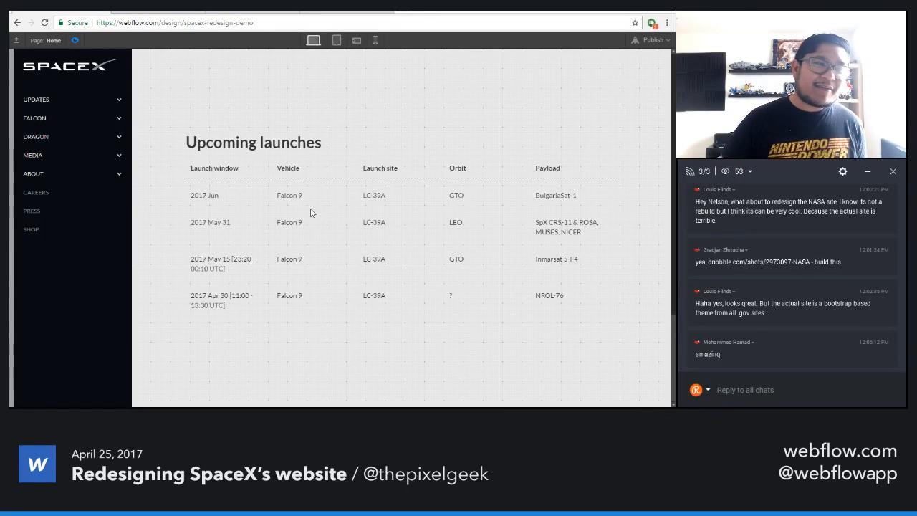
pyautogui.click(74, 40)
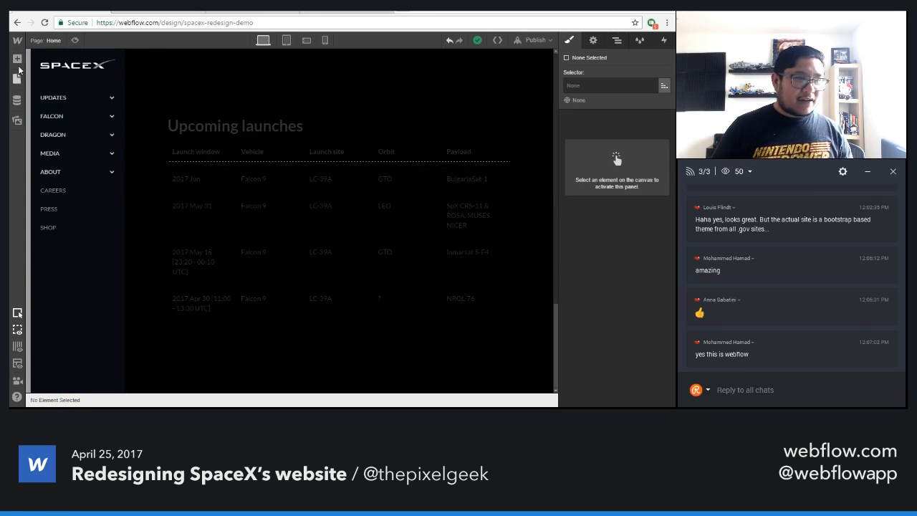
# - View the mars-bg.jpg asset at full size, return to the site editor and close the assets
pyautogui.click(17, 119)
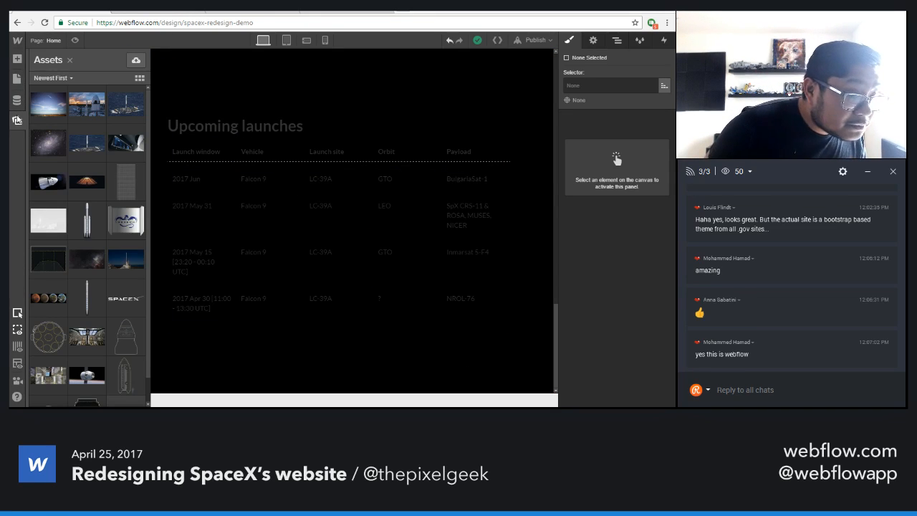
pyautogui.click(102, 167)
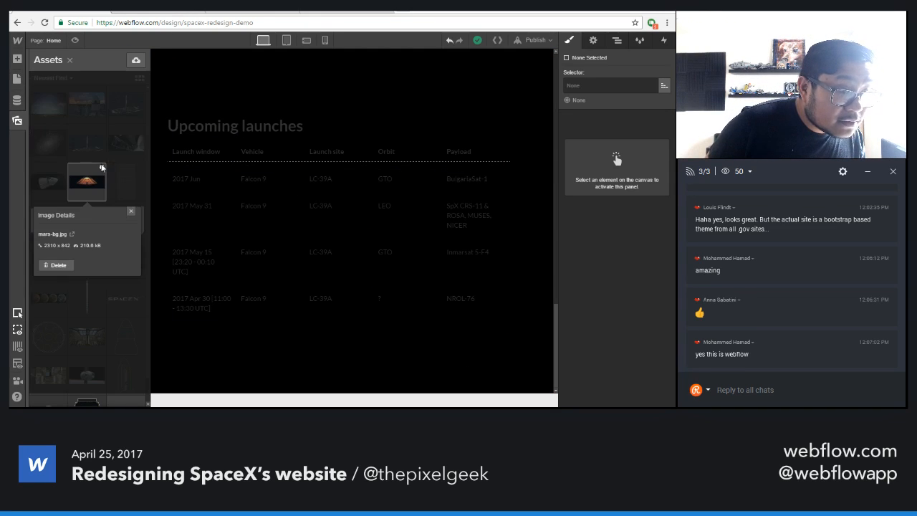
pyautogui.click(71, 234)
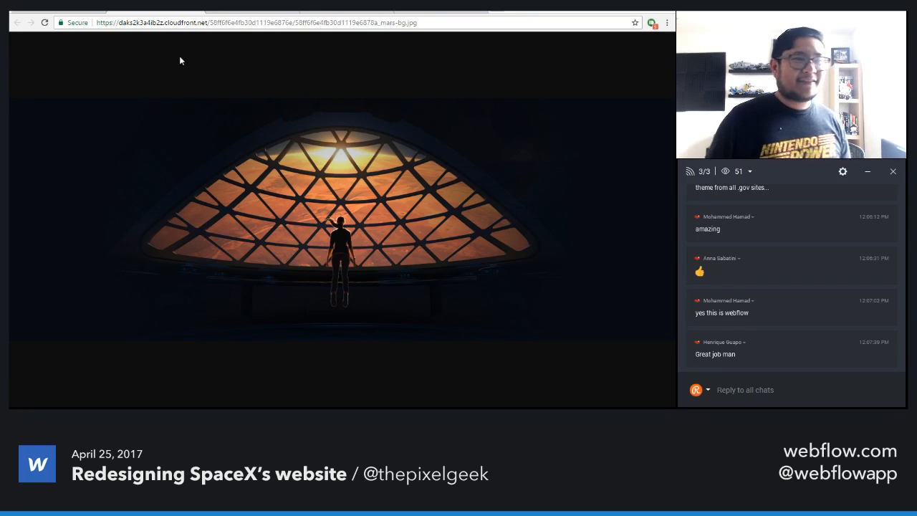
pyautogui.click(71, 9)
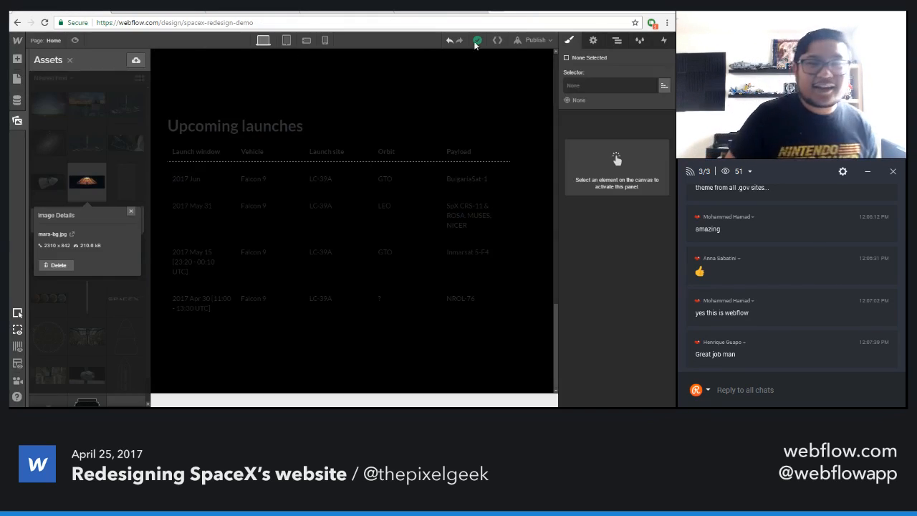
pyautogui.click(618, 41)
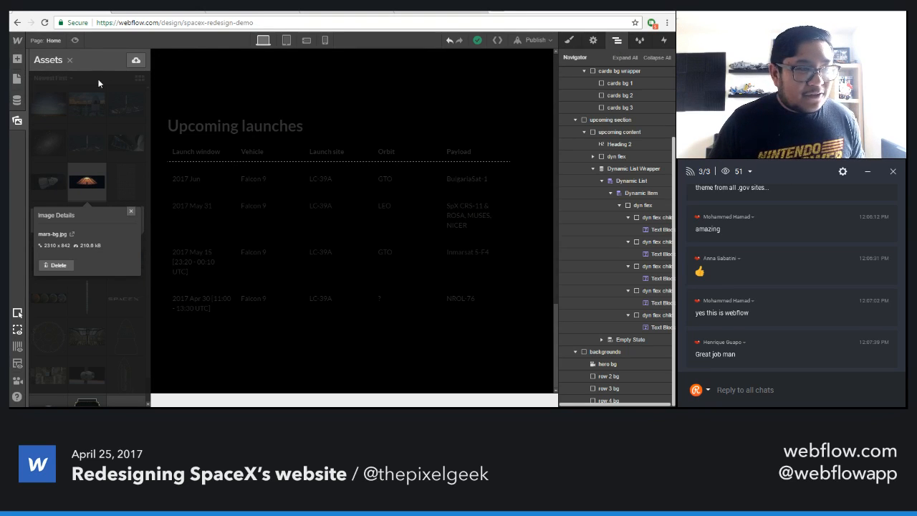
pyautogui.click(70, 60)
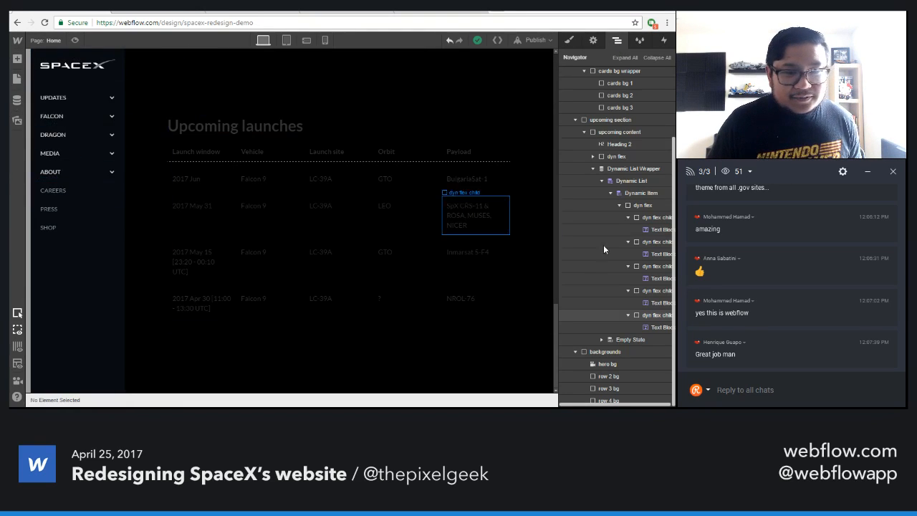
# - Add a Div Block inside backgrounds, directly after row 4 bg
pyautogui.scroll(3, 621, 120)
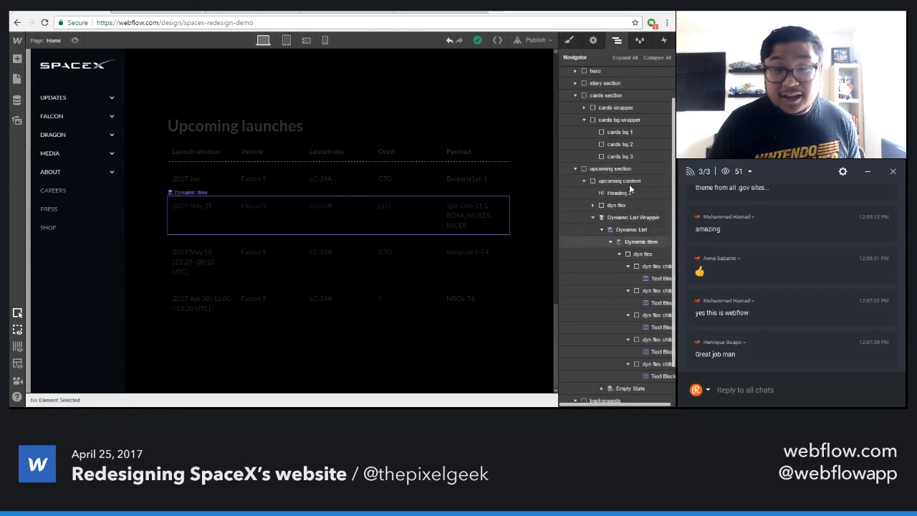
pyautogui.click(654, 57)
pyautogui.click(566, 97)
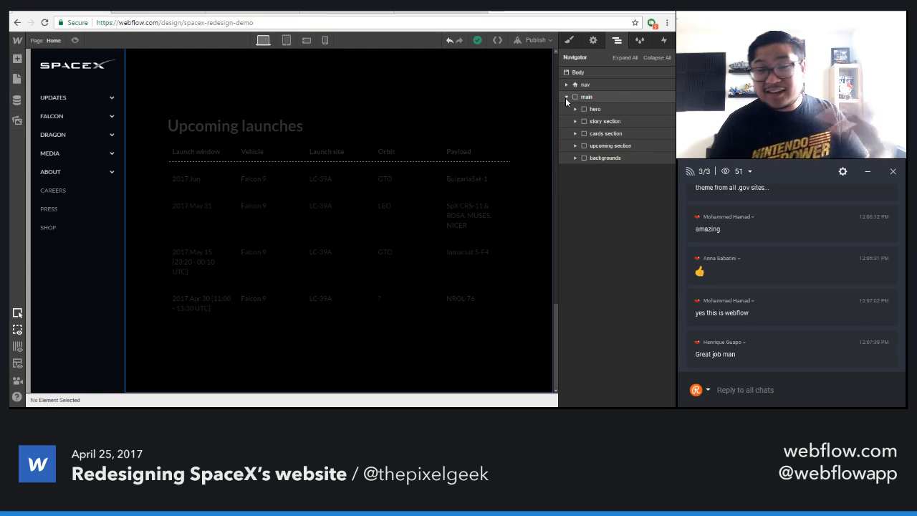
pyautogui.click(609, 162)
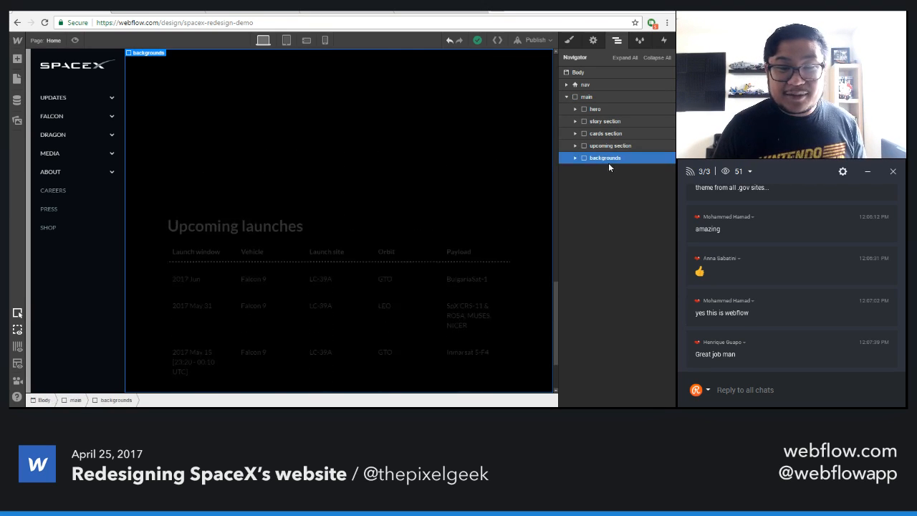
pyautogui.click(573, 157)
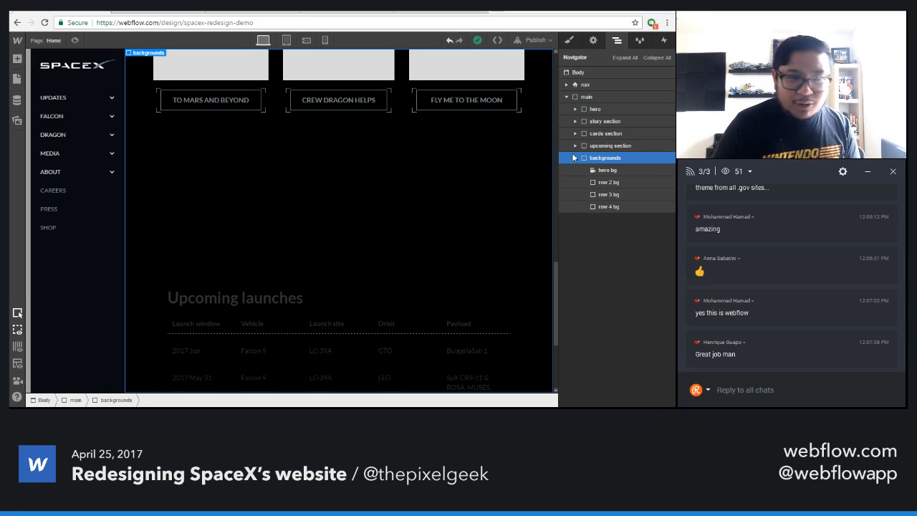
pyautogui.press('a')
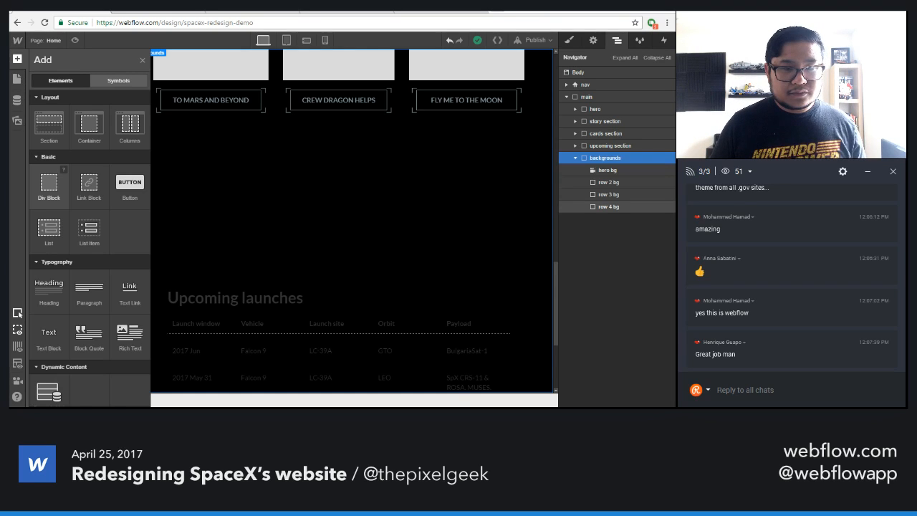
pyautogui.moveTo(48, 183); pyautogui.dragTo(632, 295)
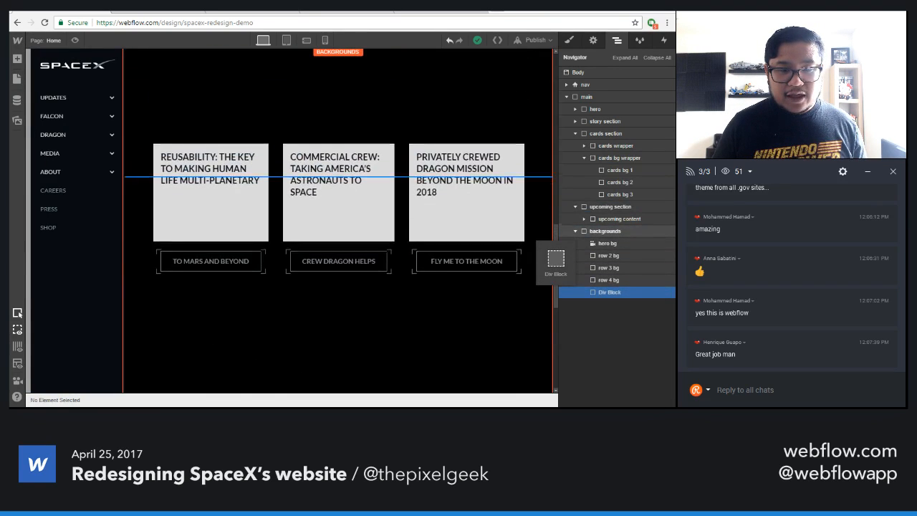
# - Give the new Div Block in backgrounds the class row 5 bg
pyautogui.click(570, 40)
pyautogui.click(605, 88)
pyautogui.write('row 5')
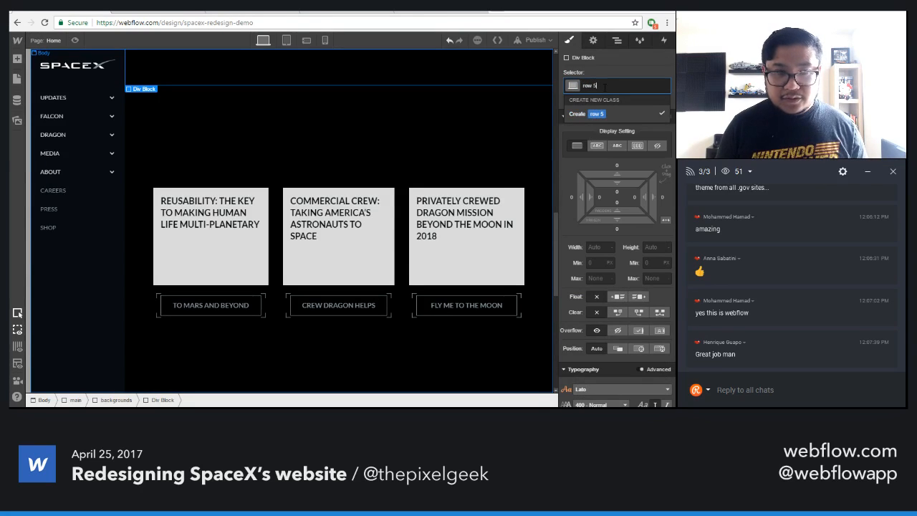
pyautogui.press('BackSpace')
pyautogui.write('5 bg')
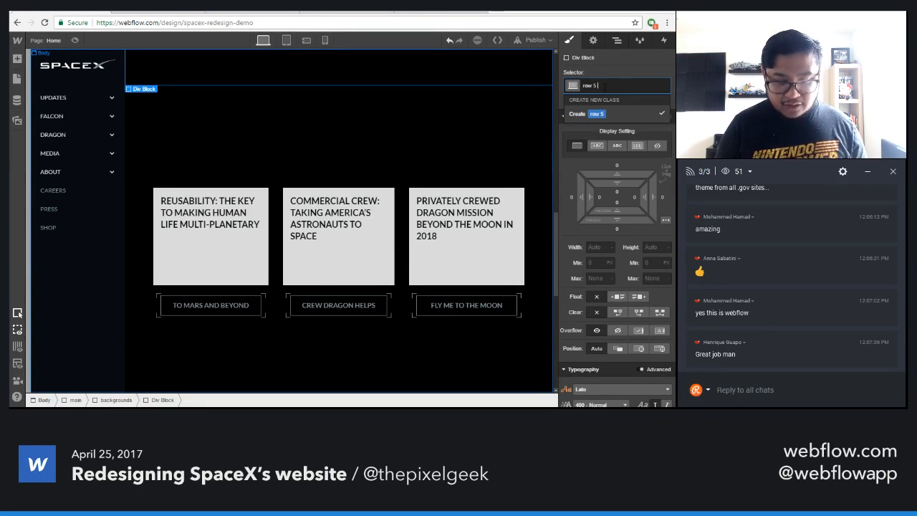
pyautogui.press('Return')
# - Set row 5 bg to 100% width and 100% height, with absolute position and a z-index of 1
pyautogui.click(599, 247)
pyautogui.write('100%')
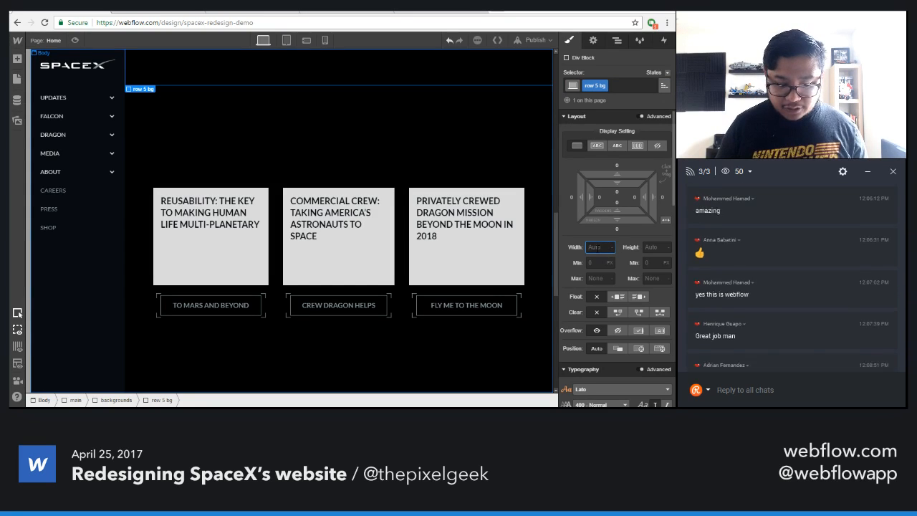
pyautogui.press('Tab')
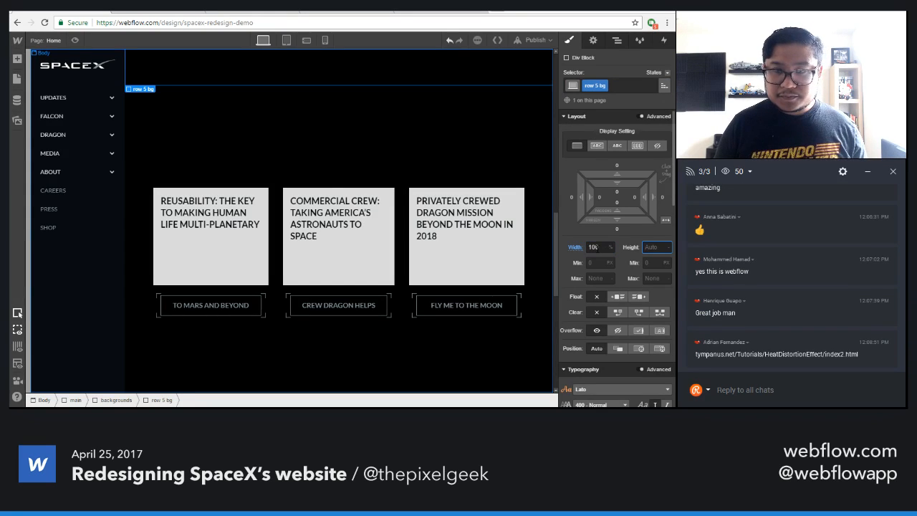
pyautogui.write('100%')
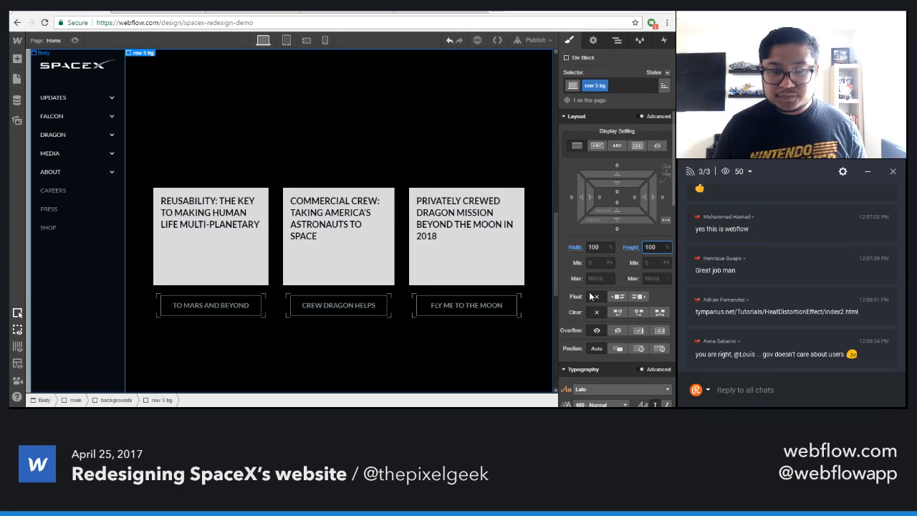
pyautogui.scroll(-2, 636, 367)
pyautogui.click(638, 251)
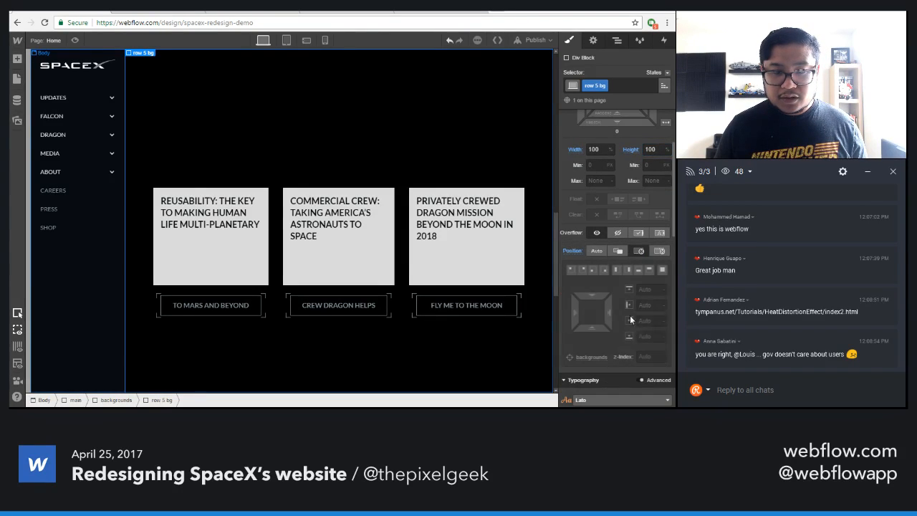
pyautogui.scroll(-1, 622, 356)
pyautogui.click(642, 310)
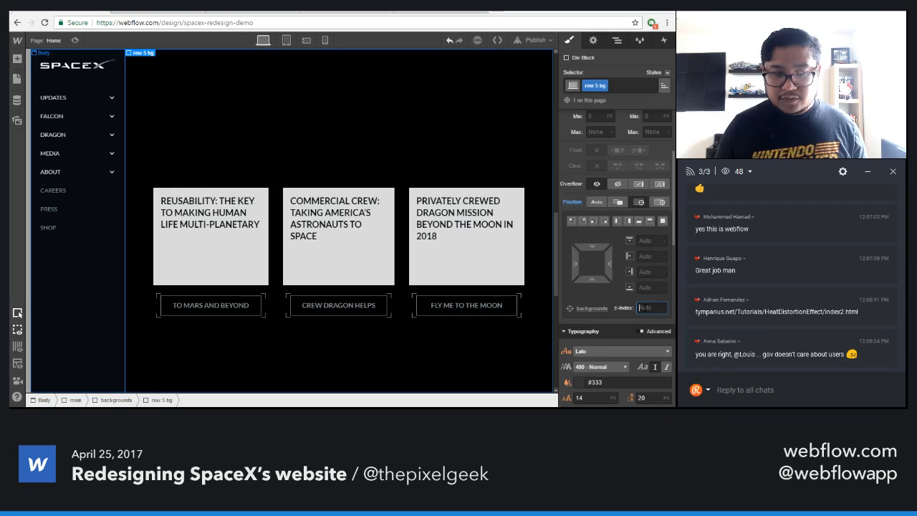
pyautogui.write('1')
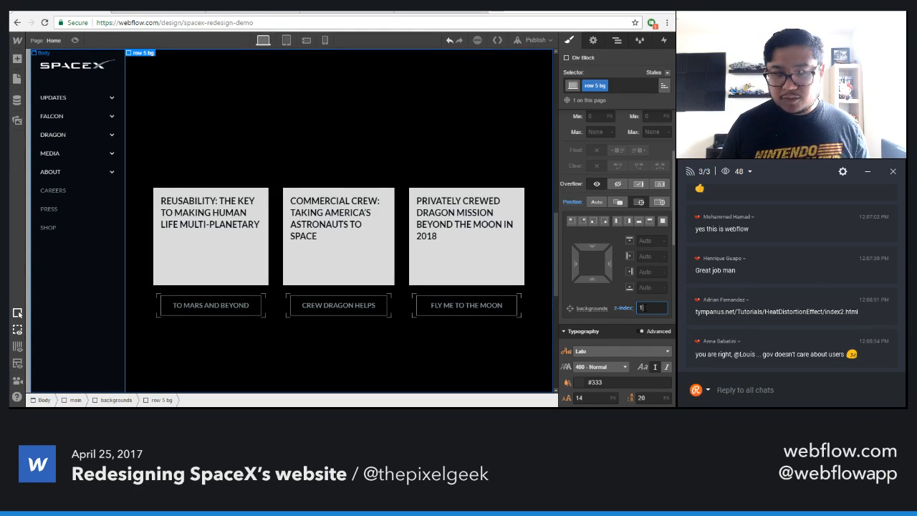
# - Compare the row 4 bg styles, and give row 5 bg the background image mars-bg.jpg
pyautogui.click(617, 40)
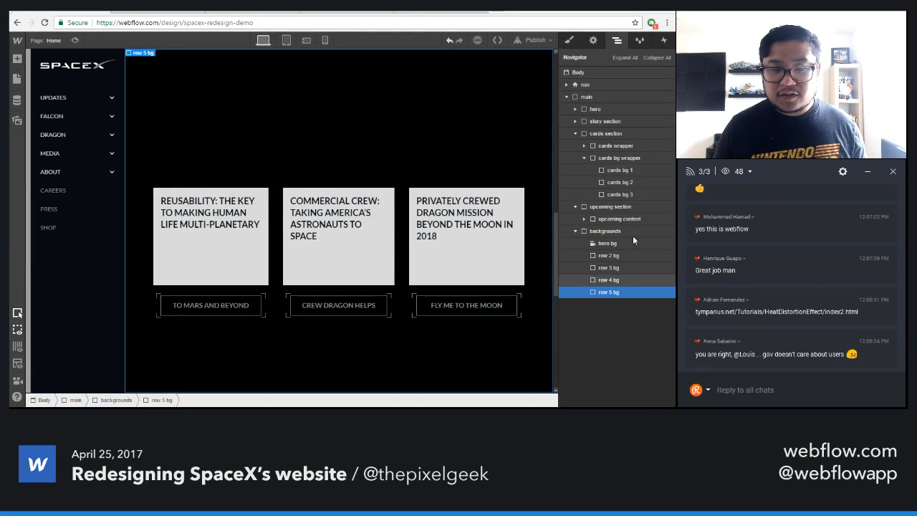
pyautogui.click(612, 280)
pyautogui.press('s')
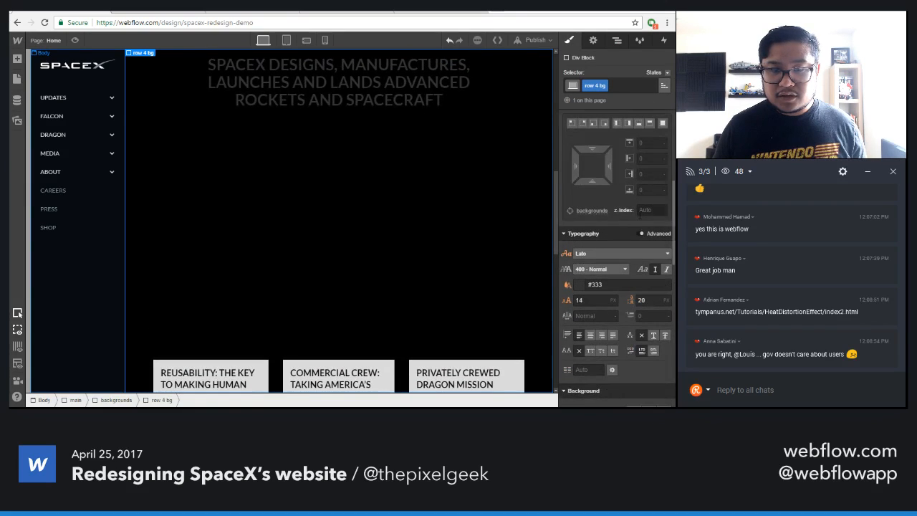
pyautogui.press('z')
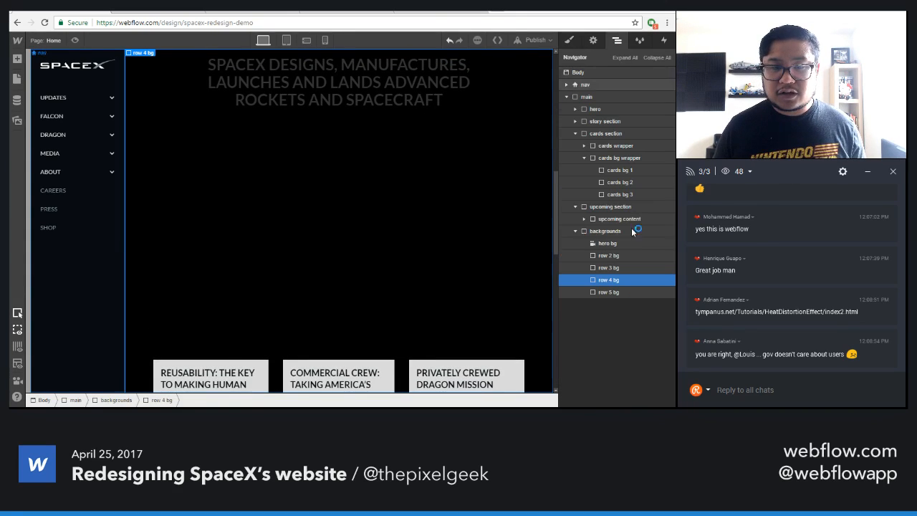
pyautogui.click(622, 291)
pyautogui.press('s')
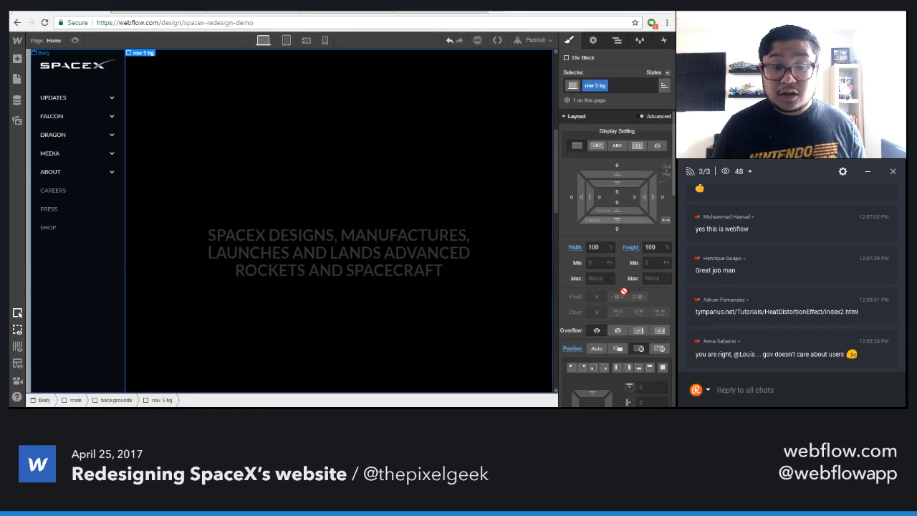
pyautogui.scroll(-8, 624, 292)
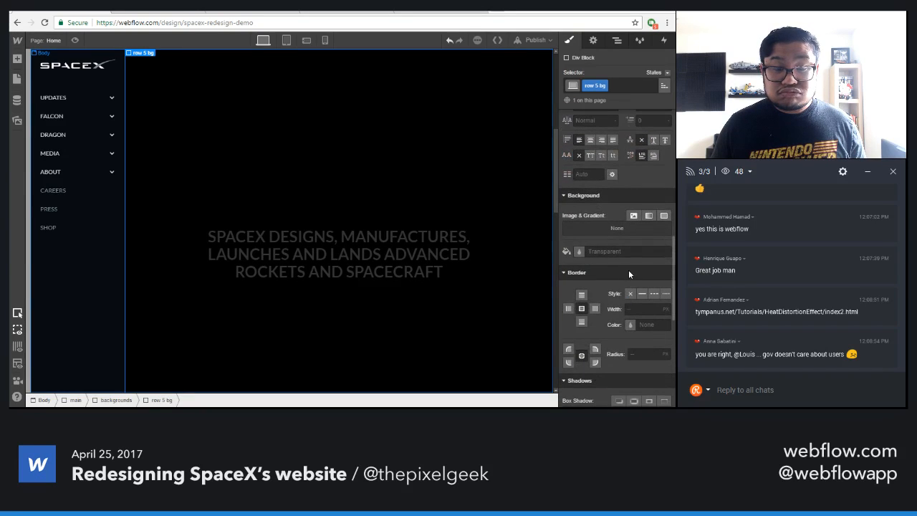
pyautogui.click(633, 216)
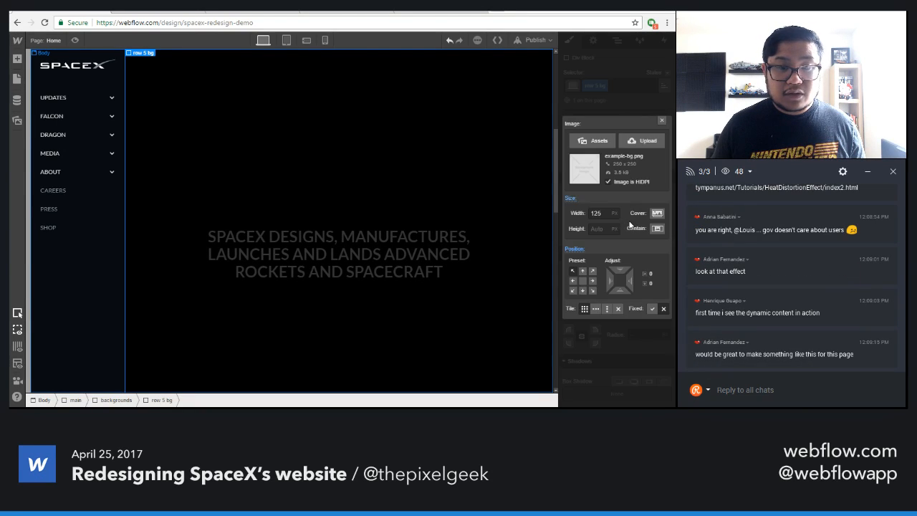
pyautogui.click(593, 142)
pyautogui.click(70, 184)
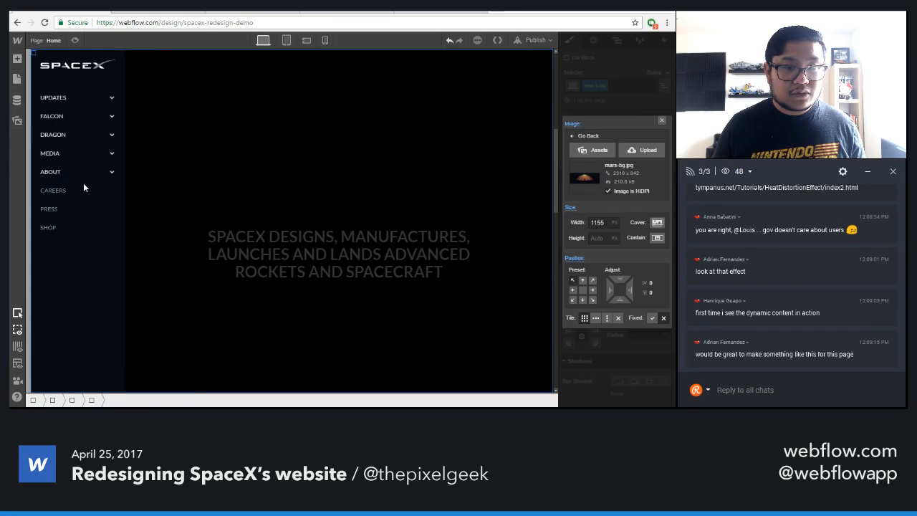
# - Reload the site designer page without keeping the unsaved changes
pyautogui.click(417, 105)
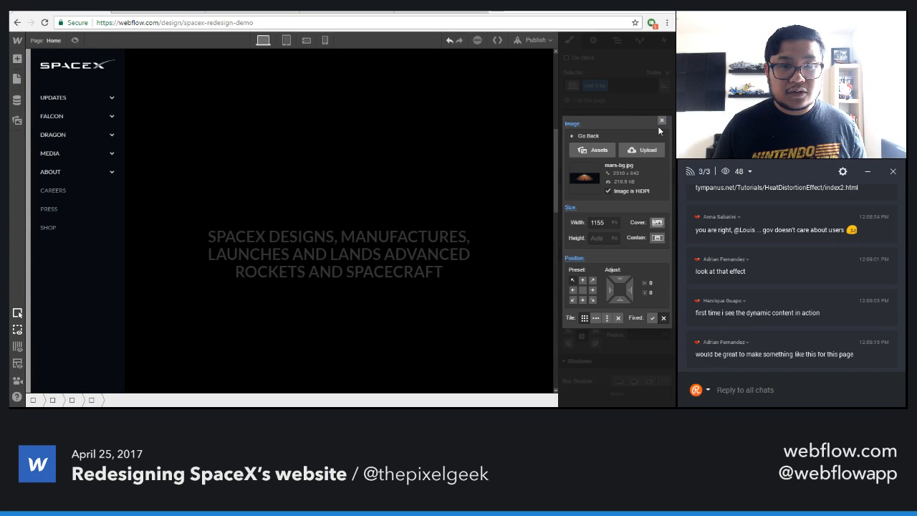
pyautogui.click(44, 23)
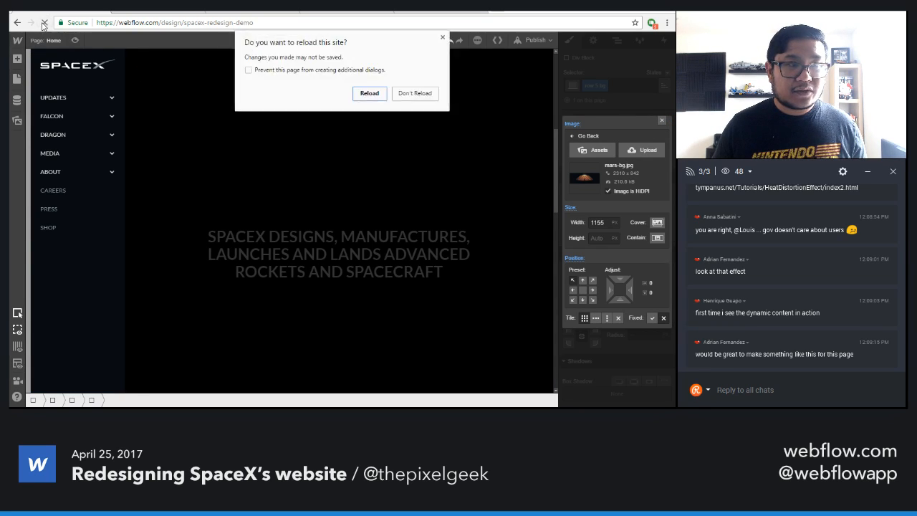
pyautogui.click(372, 92)
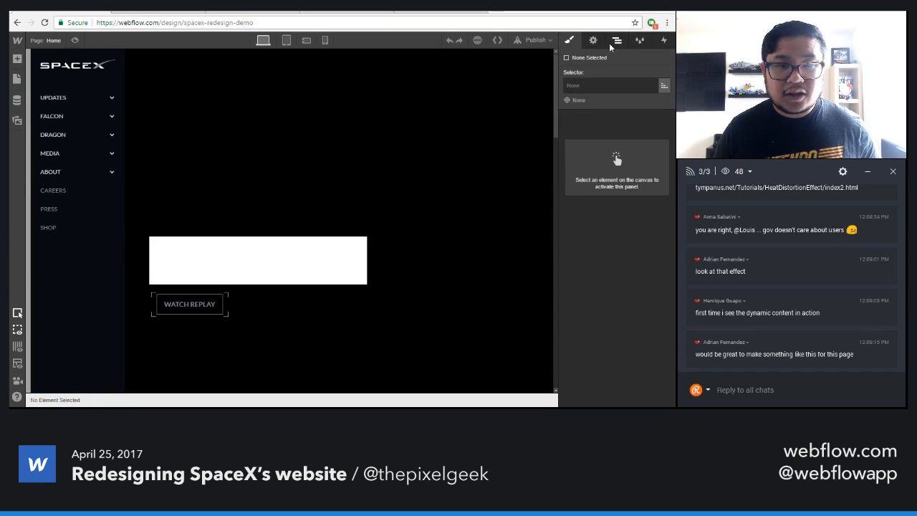
# - Give the Div Block below row 4 bg in backgrounds the class row 5 bg
pyautogui.click(616, 40)
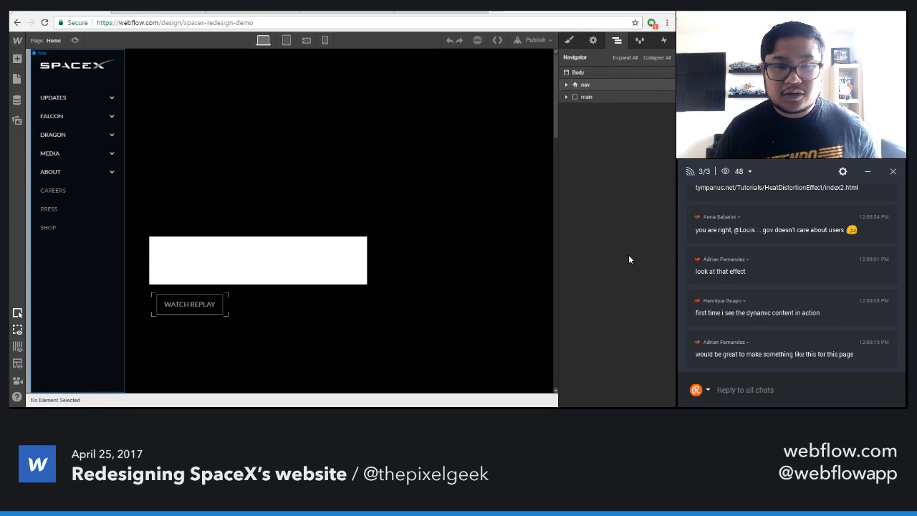
pyautogui.click(566, 97)
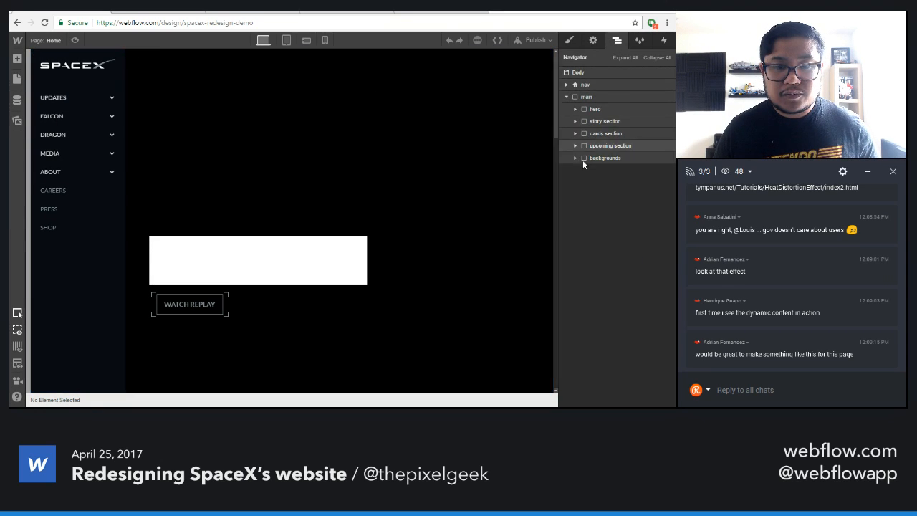
pyautogui.click(575, 157)
pyautogui.click(609, 218)
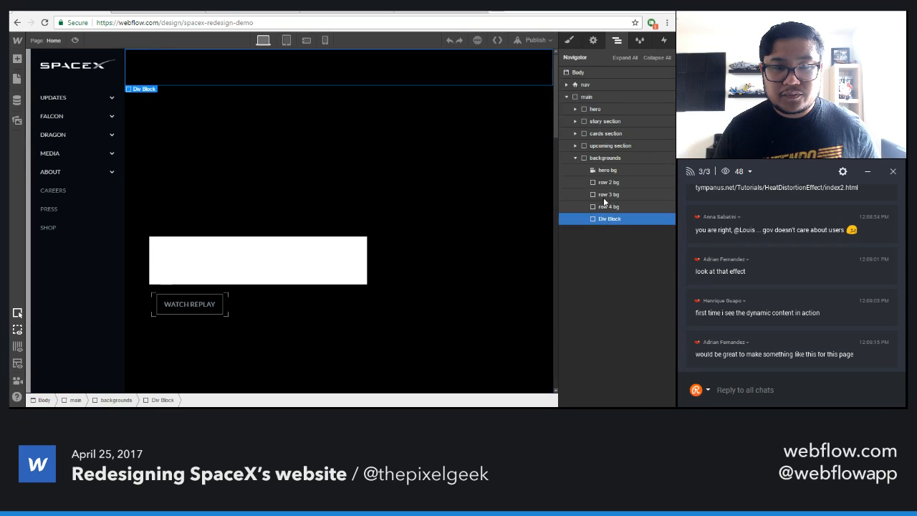
pyautogui.click(569, 40)
pyautogui.click(603, 85)
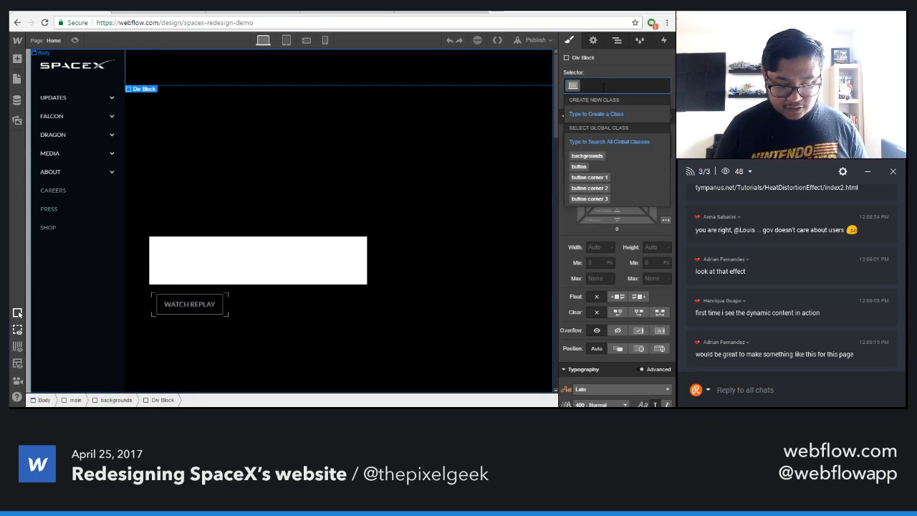
pyautogui.write('row 5 bg')
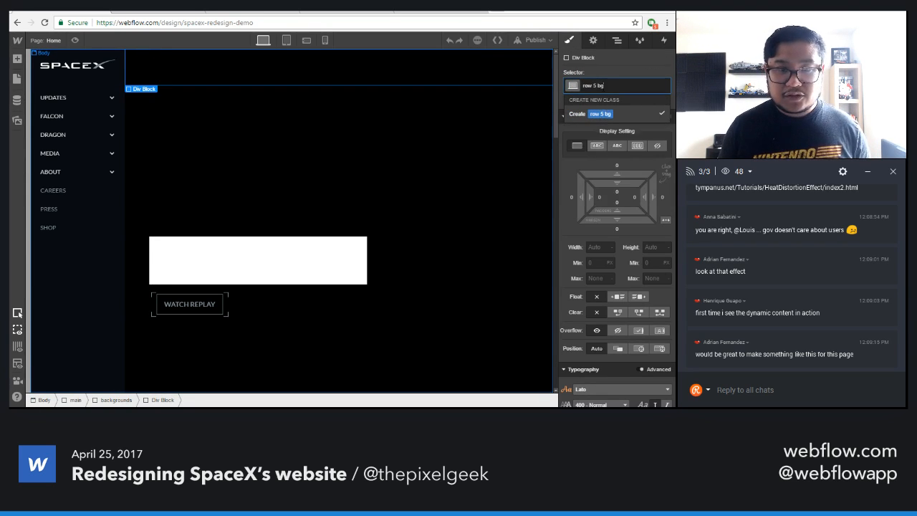
pyautogui.press('Return')
# - Set row 5 bg to 100% width, 100% height and absolute position, and open its z-index for editing
pyautogui.click(597, 248)
pyautogui.write('100%')
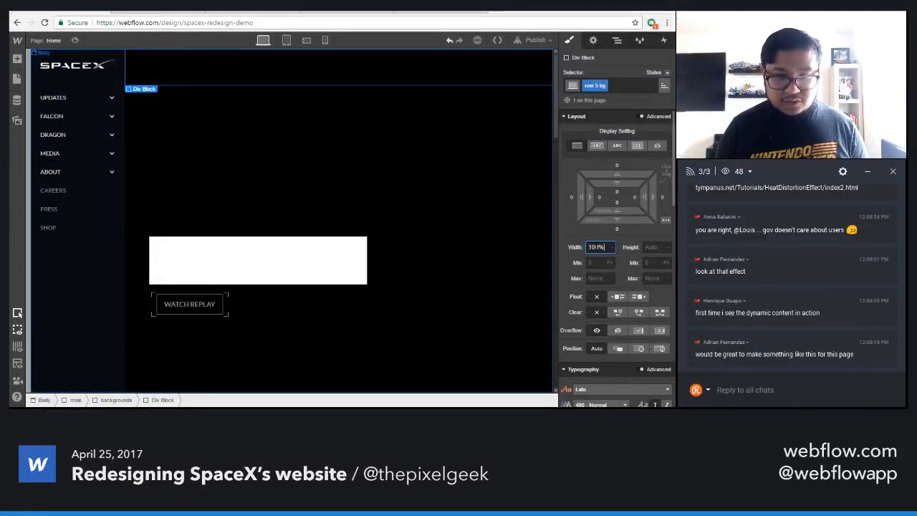
pyautogui.press('Tab')
pyautogui.write('100%')
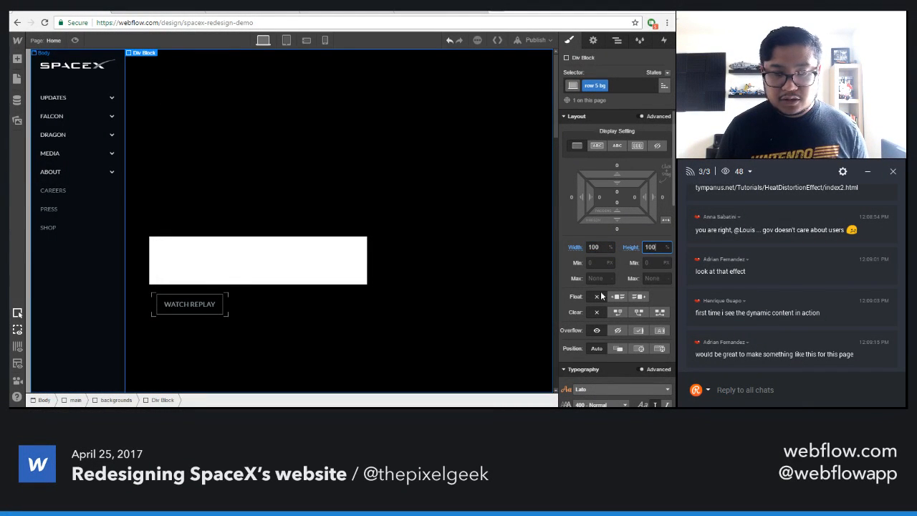
pyautogui.click(641, 348)
pyautogui.scroll(-3, 644, 341)
pyautogui.click(645, 259)
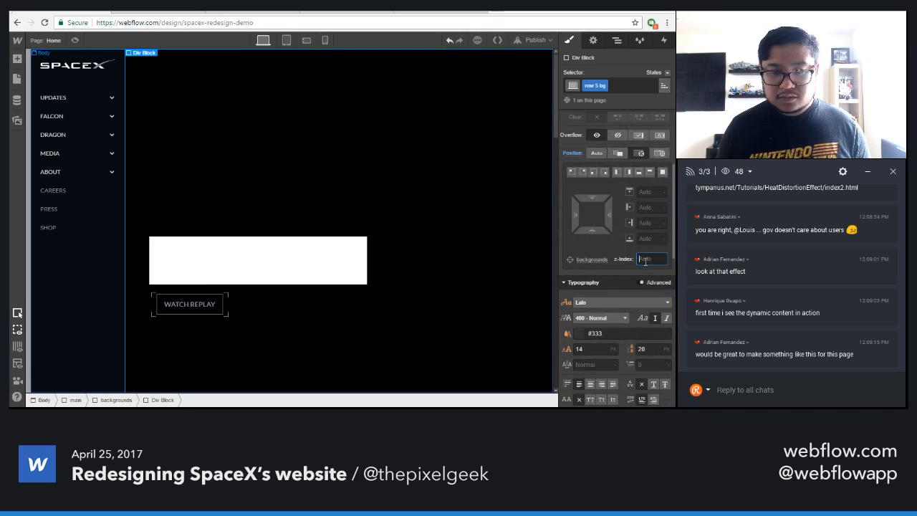
# - Give row 5 bg the background image mars-bg.jpg, positioned at top center without tiling
pyautogui.scroll(-4, 643, 271)
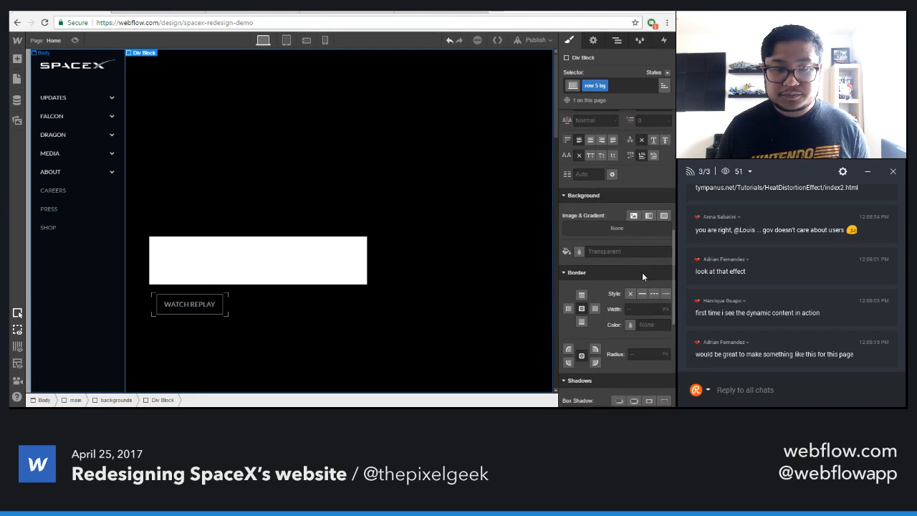
pyautogui.click(634, 217)
pyautogui.click(592, 141)
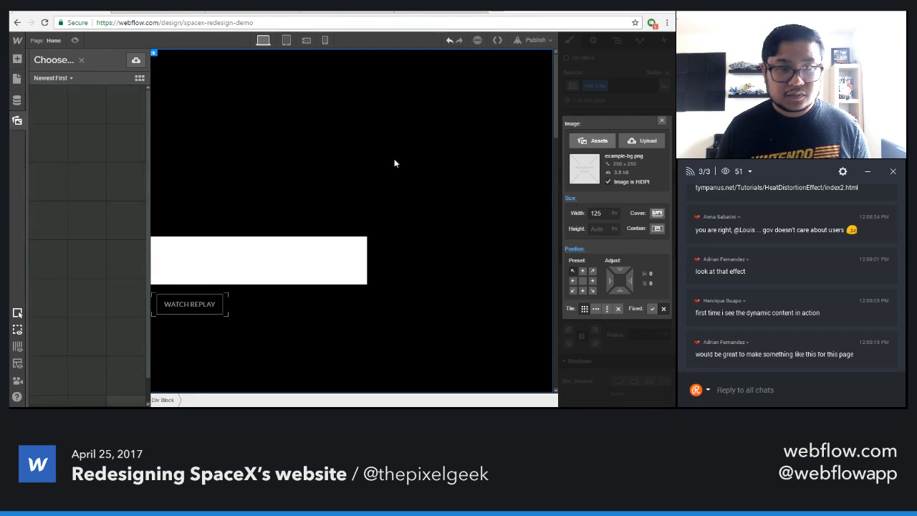
pyautogui.click(86, 180)
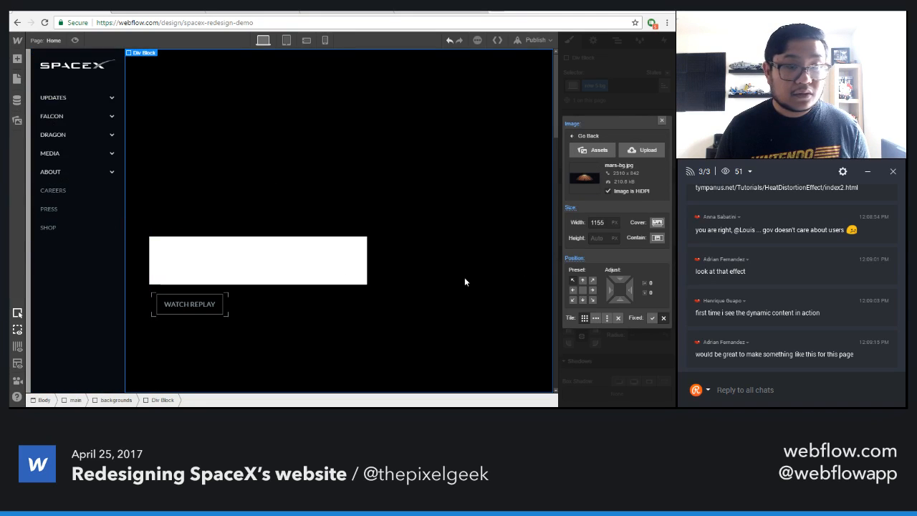
pyautogui.click(583, 280)
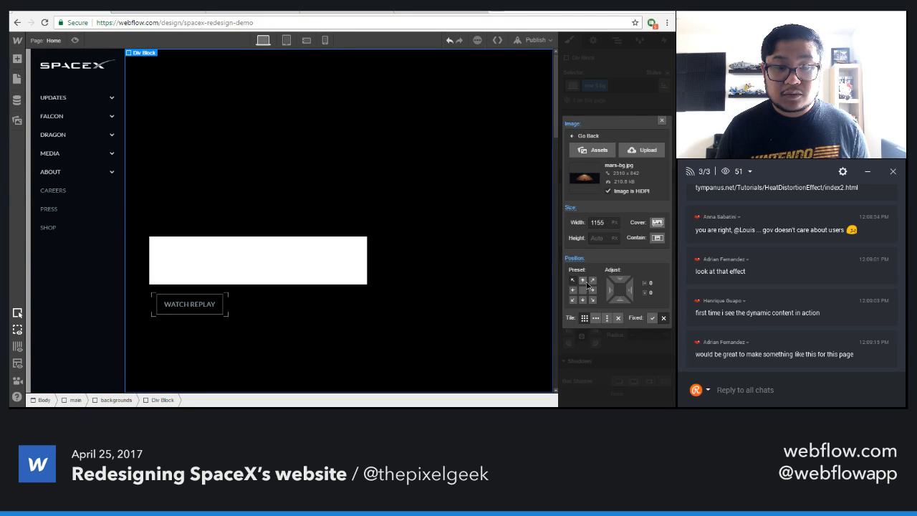
pyautogui.click(618, 318)
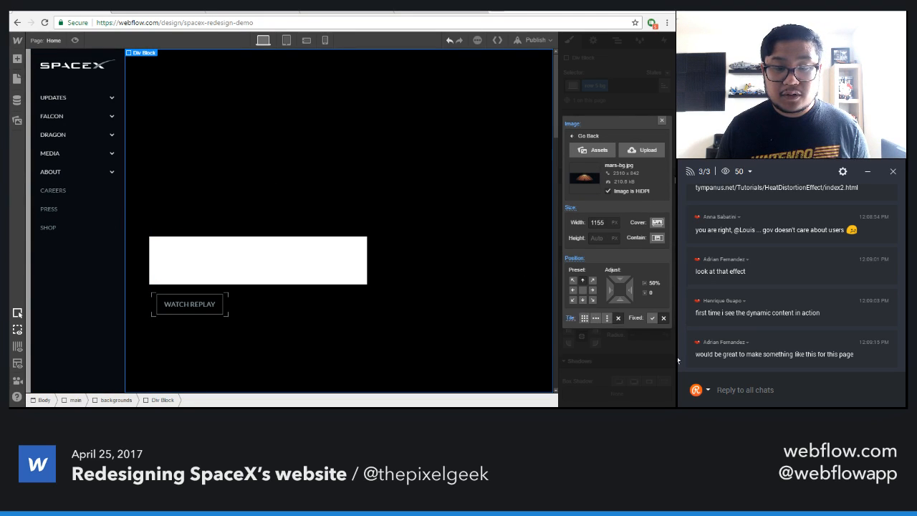
pyautogui.click(662, 122)
# - Hide row 4 bg and row 3 bg on desktop
pyautogui.click(617, 41)
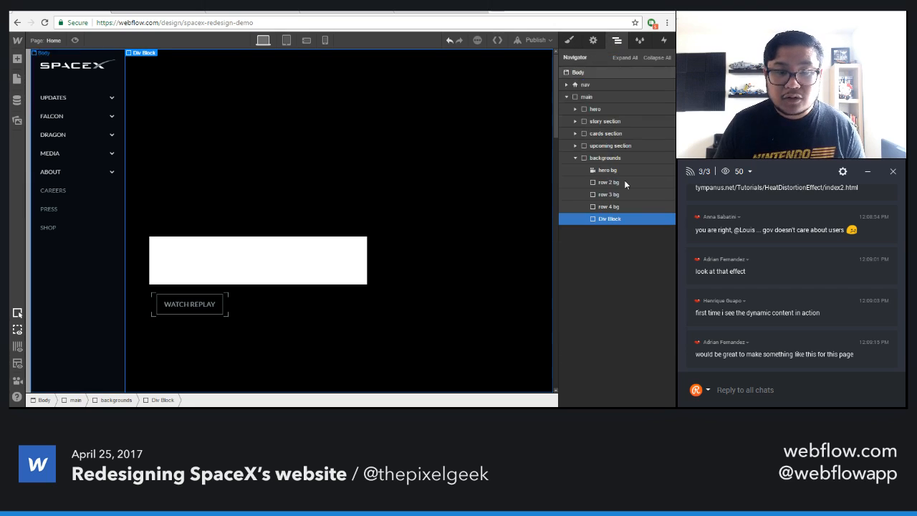
pyautogui.click(609, 206)
pyautogui.click(592, 41)
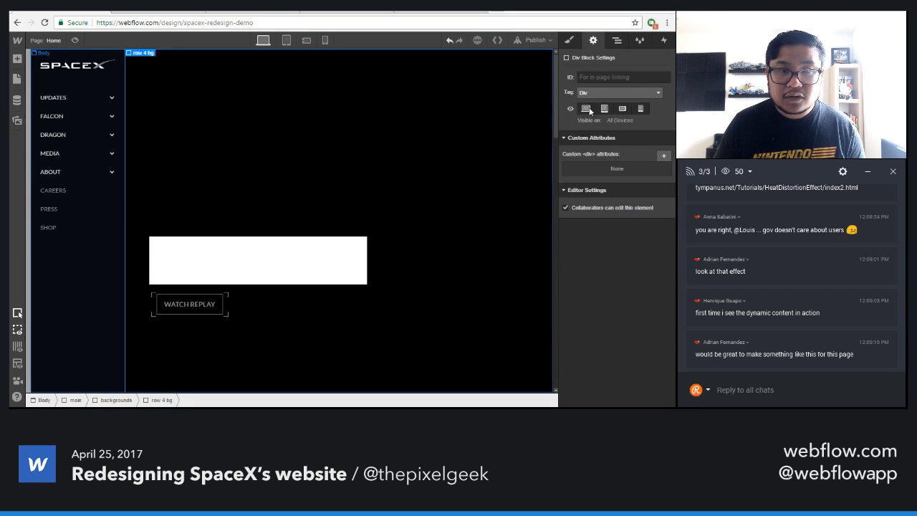
pyautogui.click(617, 40)
pyautogui.click(608, 195)
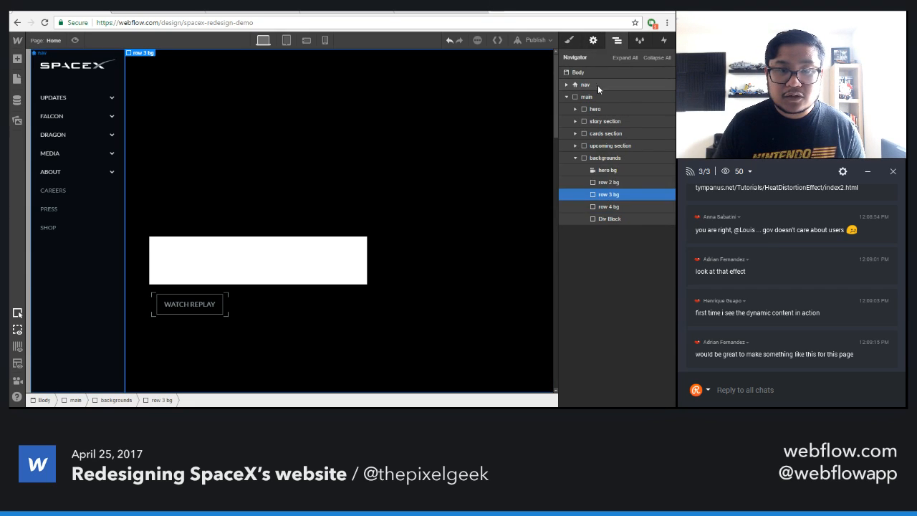
pyautogui.click(592, 41)
# - Hide row 2 bg and the hero bg background video on desktop
pyautogui.click(617, 41)
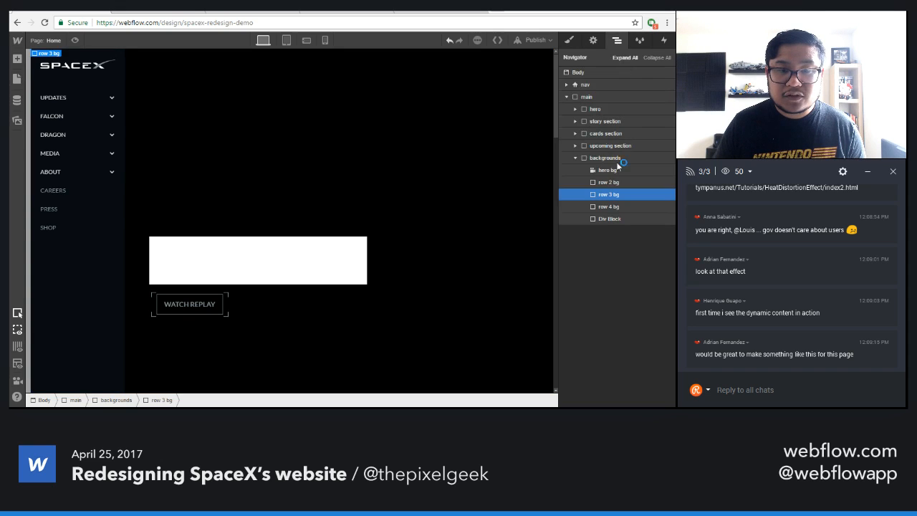
pyautogui.click(609, 182)
pyautogui.click(593, 41)
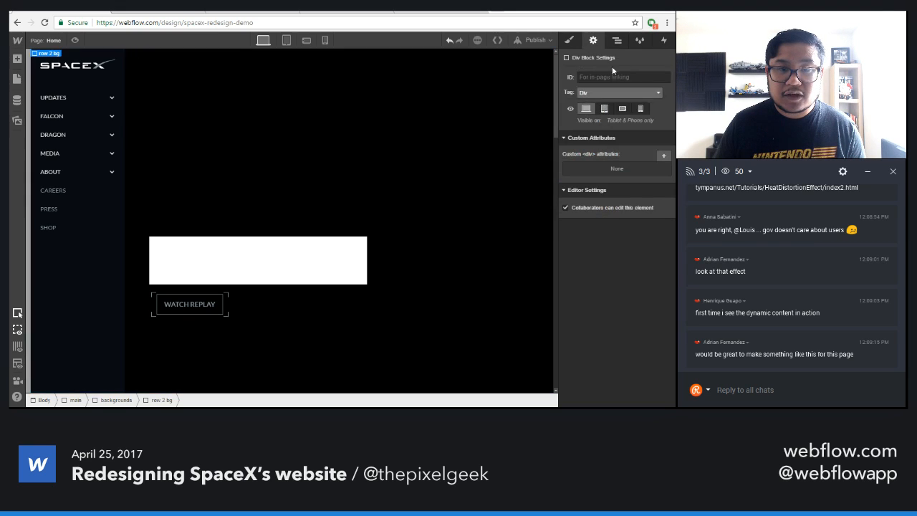
pyautogui.click(617, 41)
pyautogui.click(610, 170)
pyautogui.press('d')
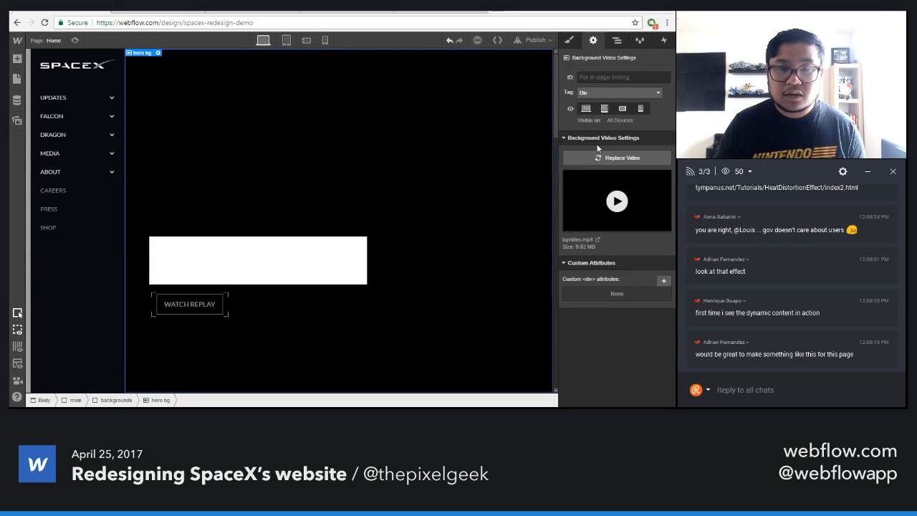
# - Set the background color of row 5 bg to #080b12 behind the mars image
pyautogui.click(617, 41)
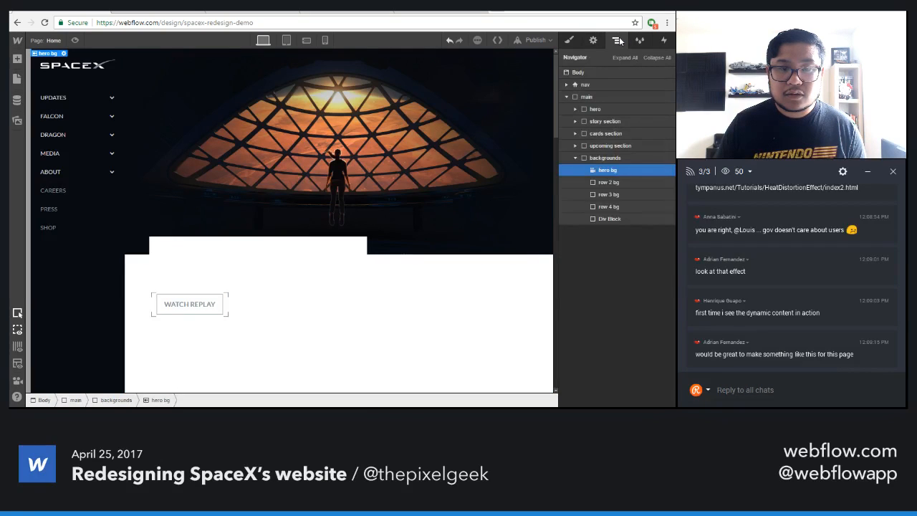
pyautogui.click(617, 218)
pyautogui.click(570, 41)
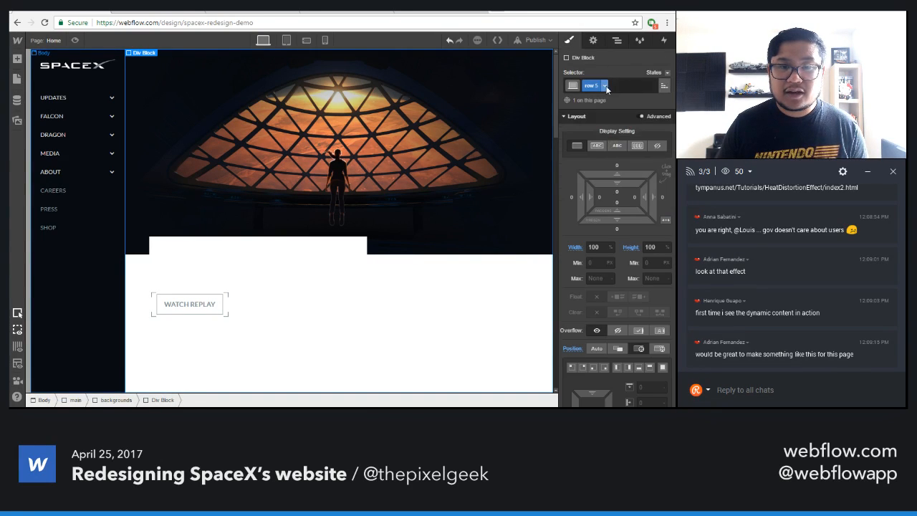
pyautogui.click(628, 84)
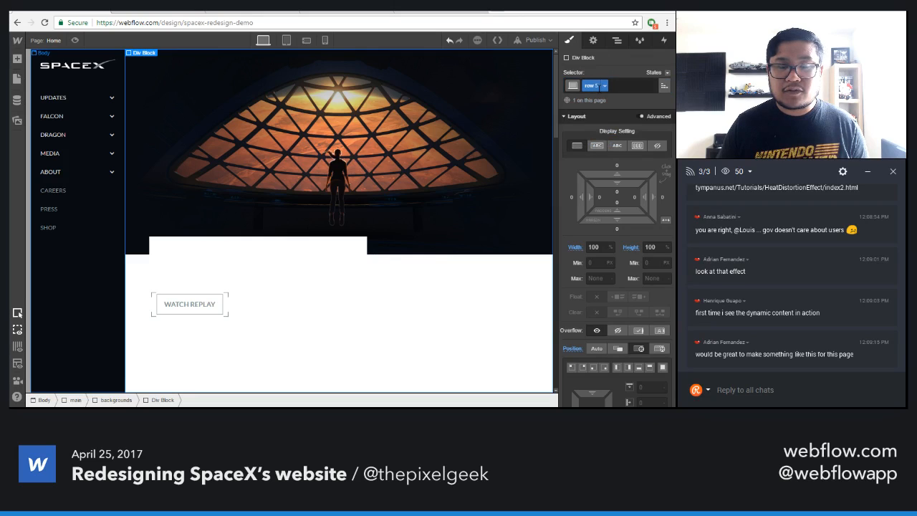
pyautogui.scroll(-8, 612, 344)
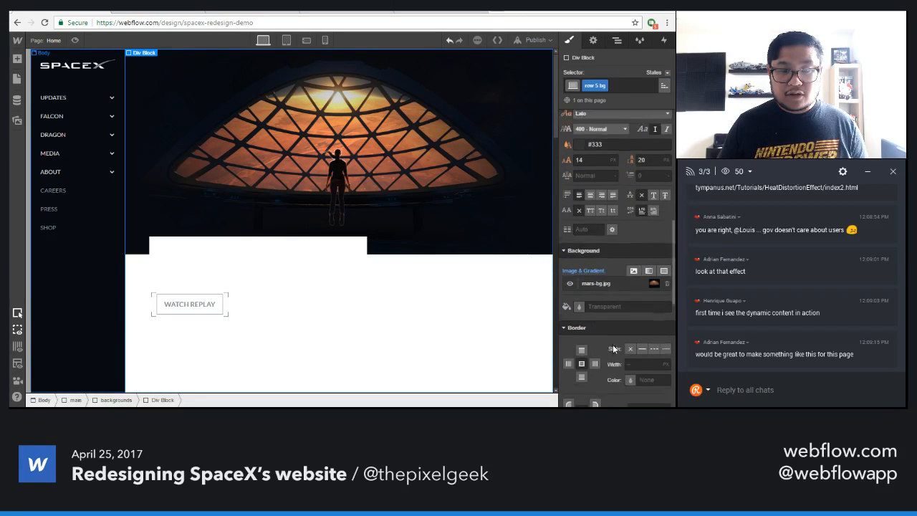
pyautogui.click(580, 300)
pyautogui.click(651, 255)
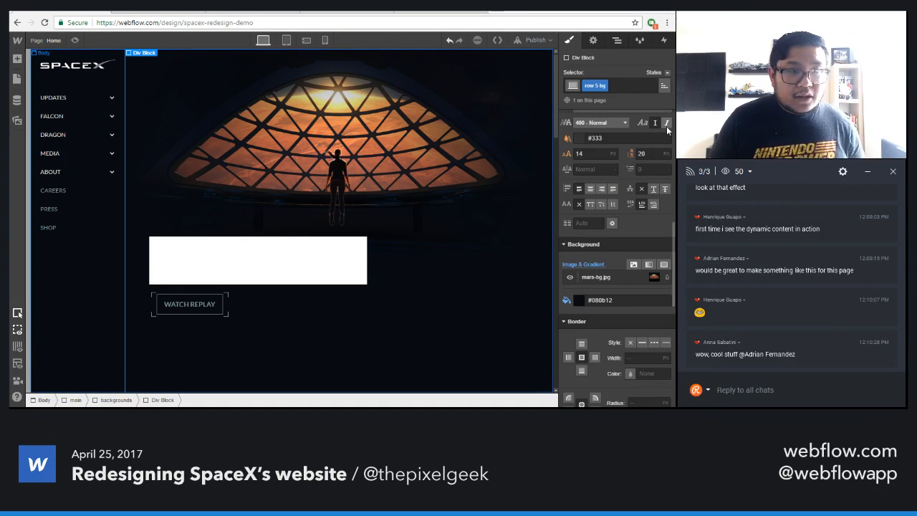
# - Set the opacity of row 5 bg to 0%
pyautogui.click(616, 40)
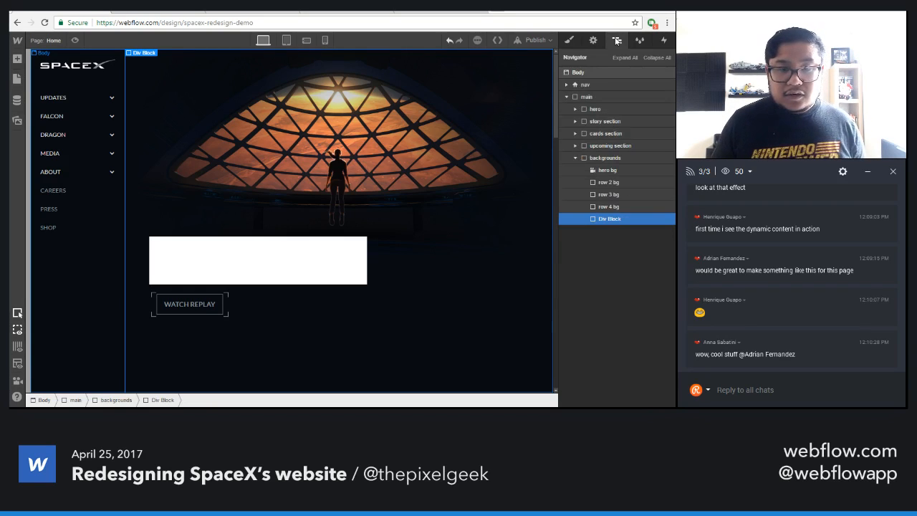
pyautogui.click(570, 40)
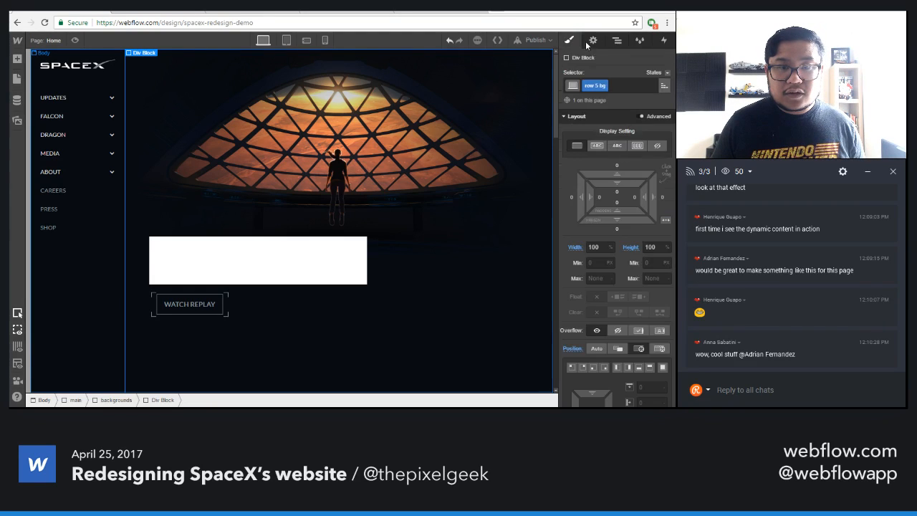
pyautogui.click(629, 87)
pyautogui.click(630, 76)
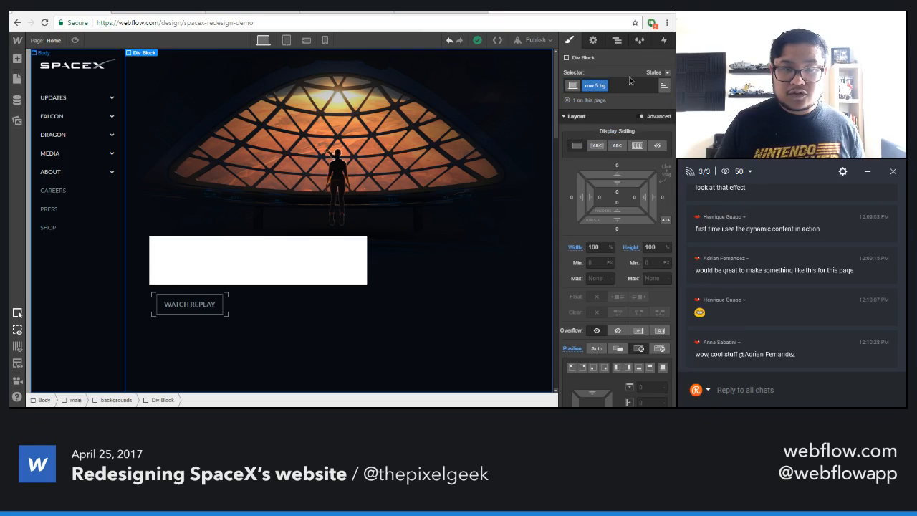
pyautogui.scroll(-12, 639, 323)
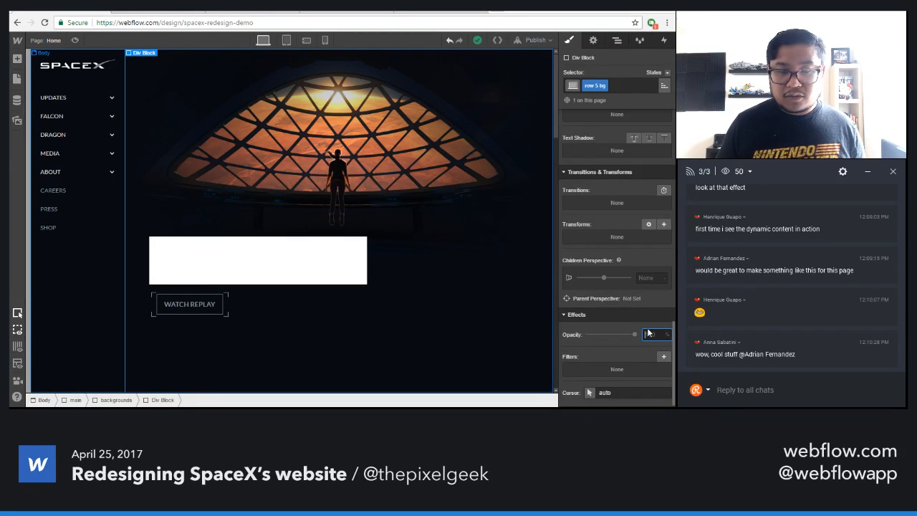
pyautogui.write('0')
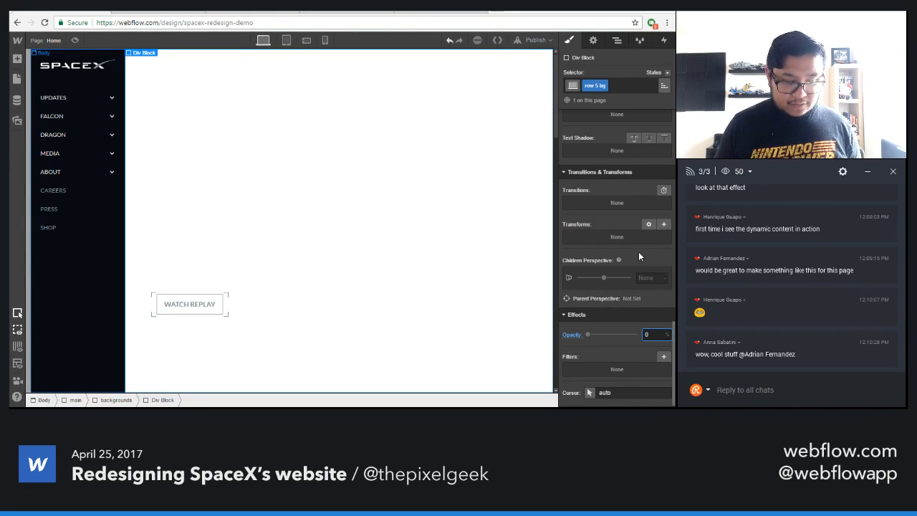
# - Add a new Section inside main and open its style settings
pyautogui.click(617, 40)
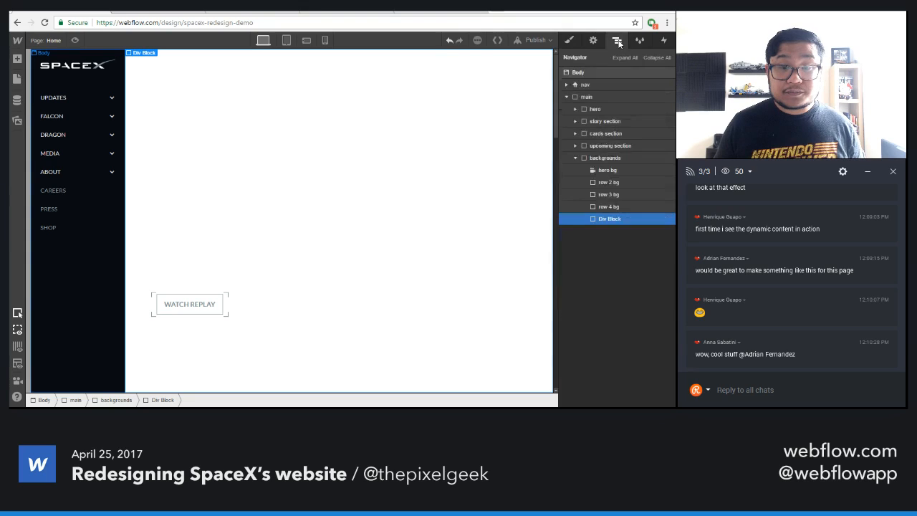
pyautogui.click(575, 158)
pyautogui.press('a')
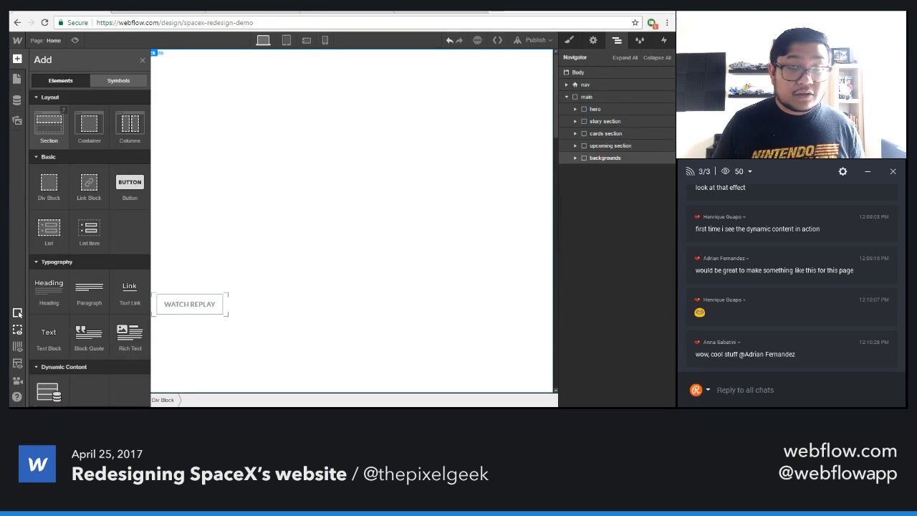
pyautogui.moveTo(48, 123); pyautogui.dragTo(571, 191)
pyautogui.click(571, 41)
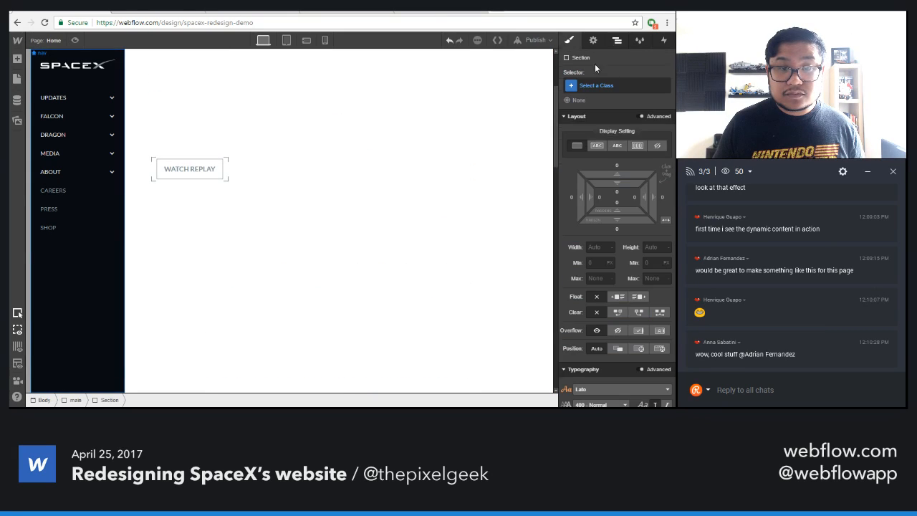
# - Assign a new class named footer to the new Section inside main
pyautogui.click(600, 86)
pyautogui.write('foote')
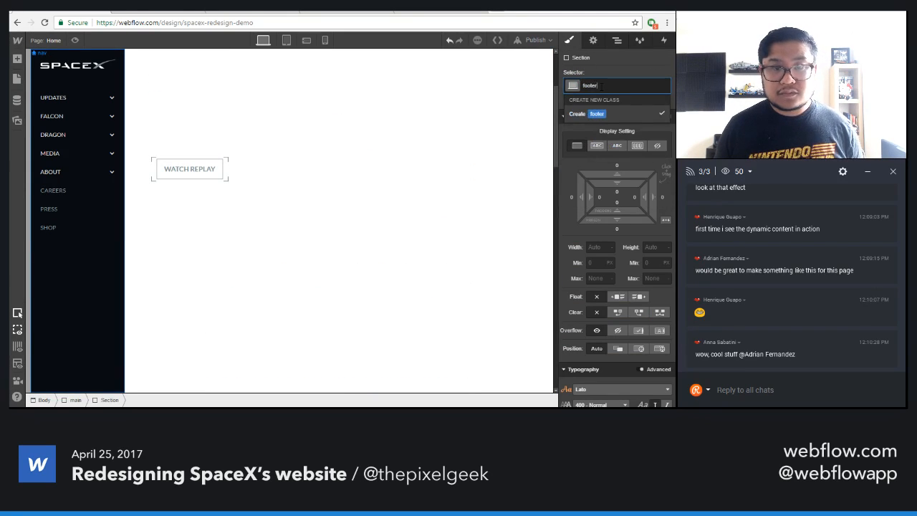
pyautogui.write('r')
pyautogui.press('Return')
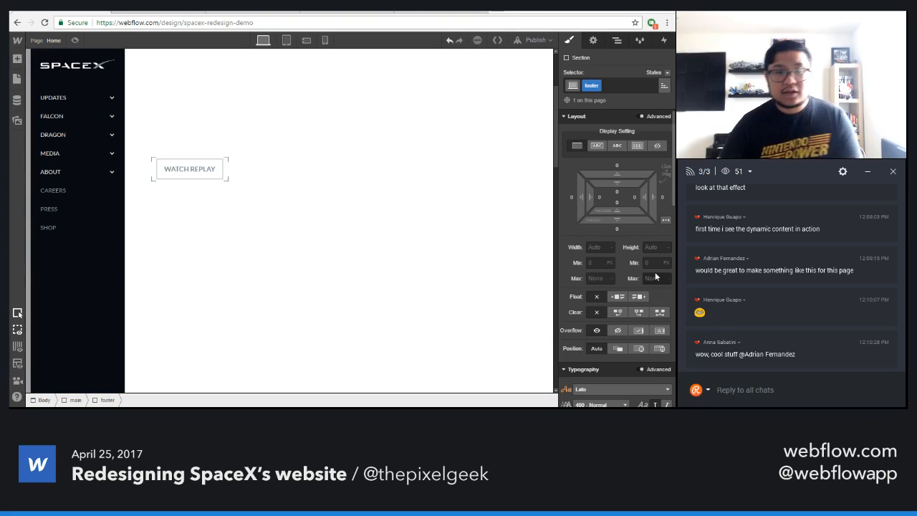
# - Set the footer section's height to 100vh and switch its display setting to flex
pyautogui.click(645, 247)
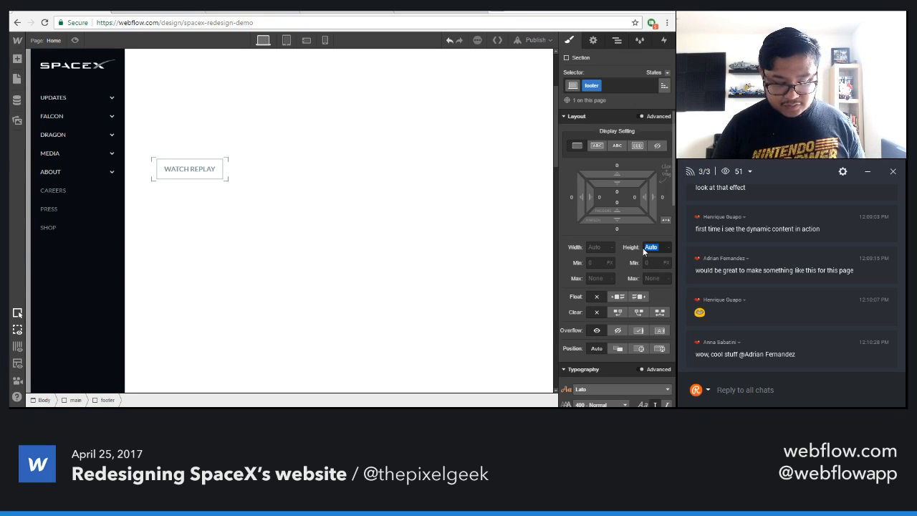
pyautogui.press('h')
pyautogui.click(569, 41)
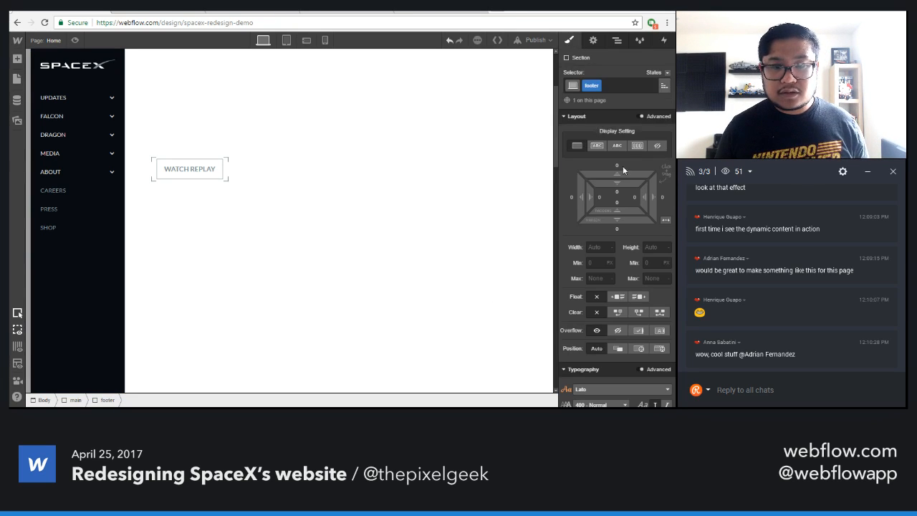
pyautogui.write('100vh')
pyautogui.press('Return')
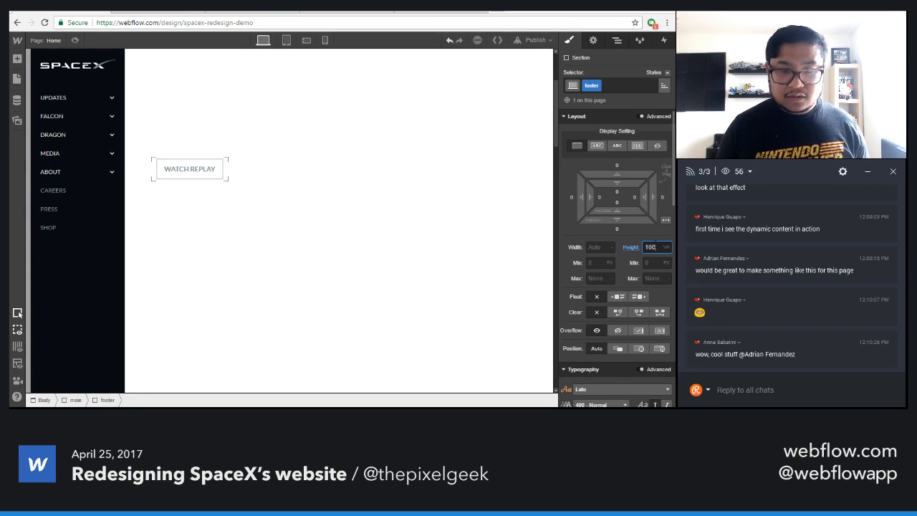
pyautogui.click(414, 242)
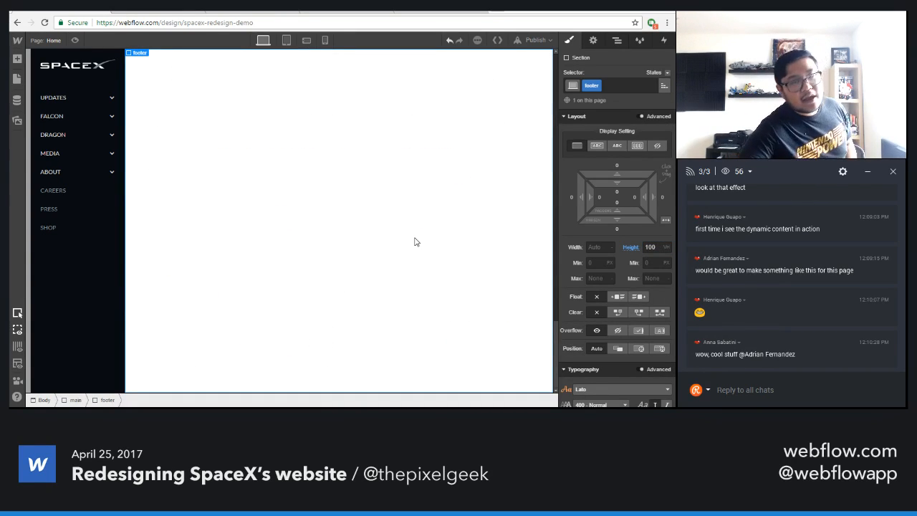
pyautogui.click(637, 146)
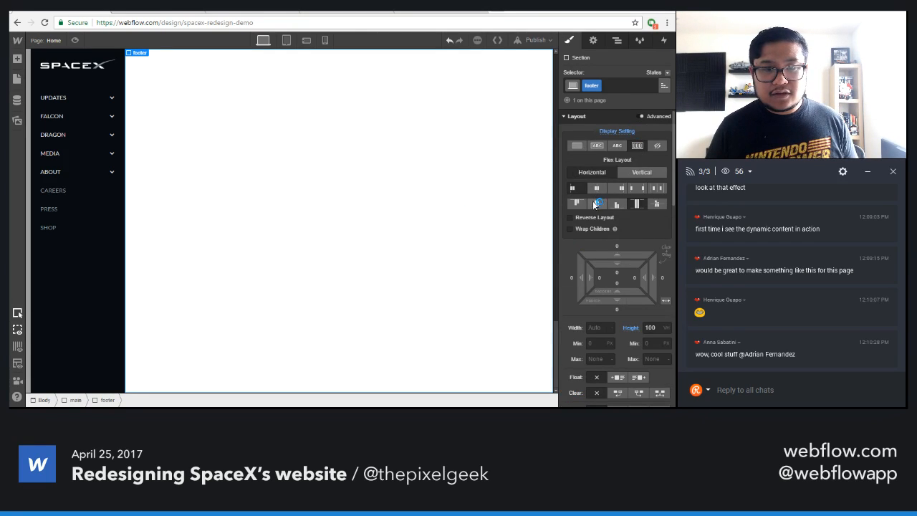
# - Center the footer section's flex children on both axes and add a div block inside it
pyautogui.click(598, 189)
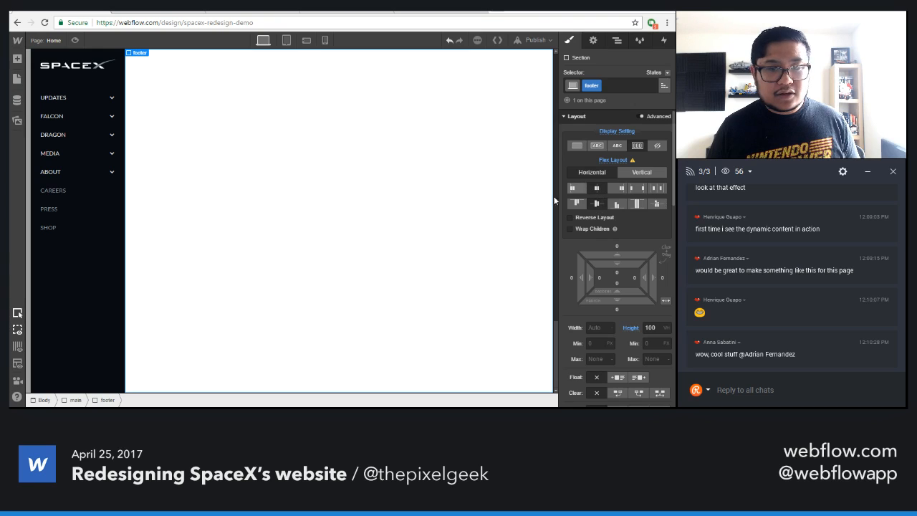
pyautogui.press('a')
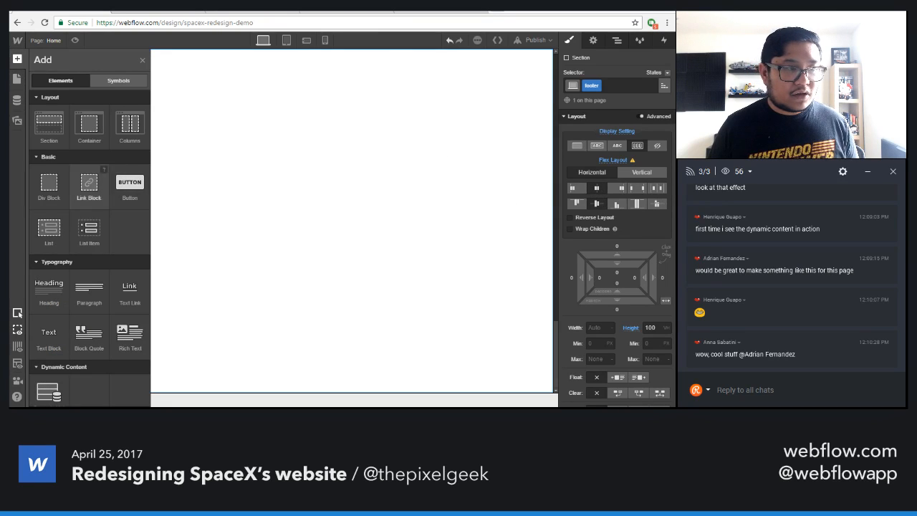
pyautogui.moveTo(49, 185); pyautogui.dragTo(334, 226)
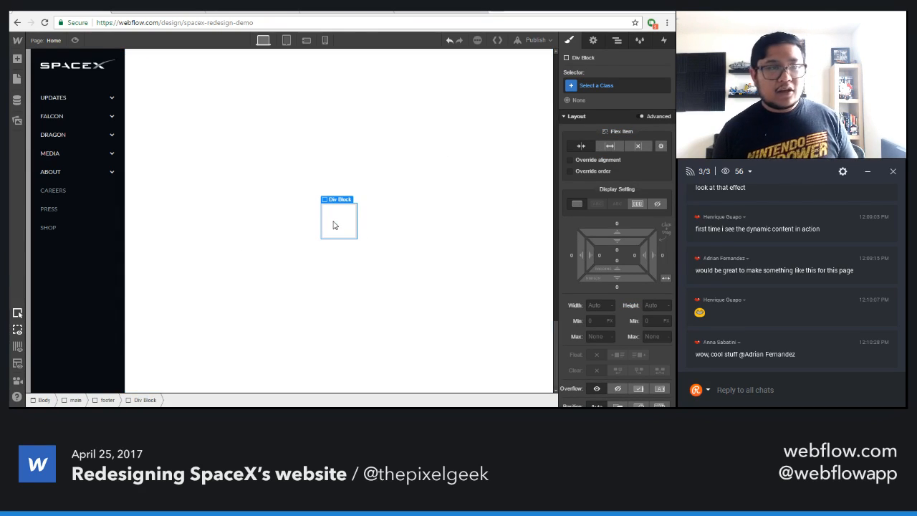
# - Examine the link columns and social links in the footer of the existing SpaceX missions page
pyautogui.click(199, 12)
pyautogui.scroll(-10, 379, 265)
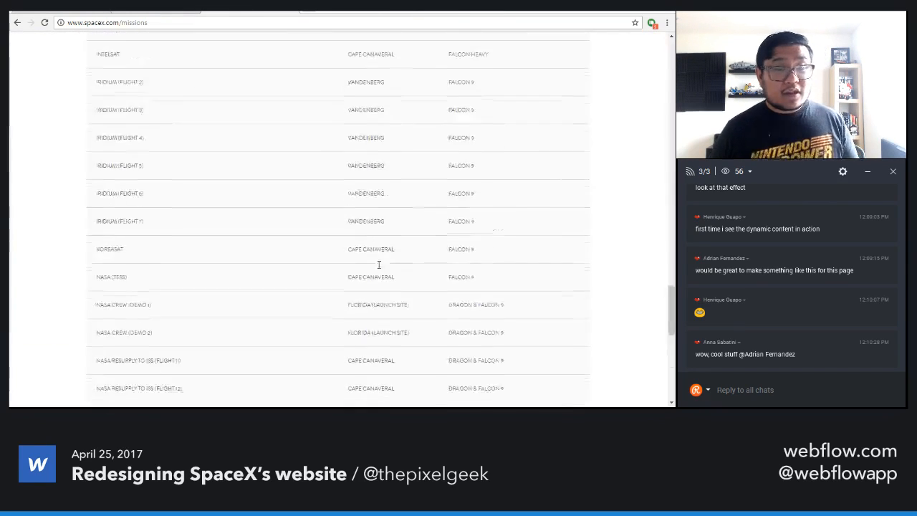
pyautogui.scroll(-5, 379, 264)
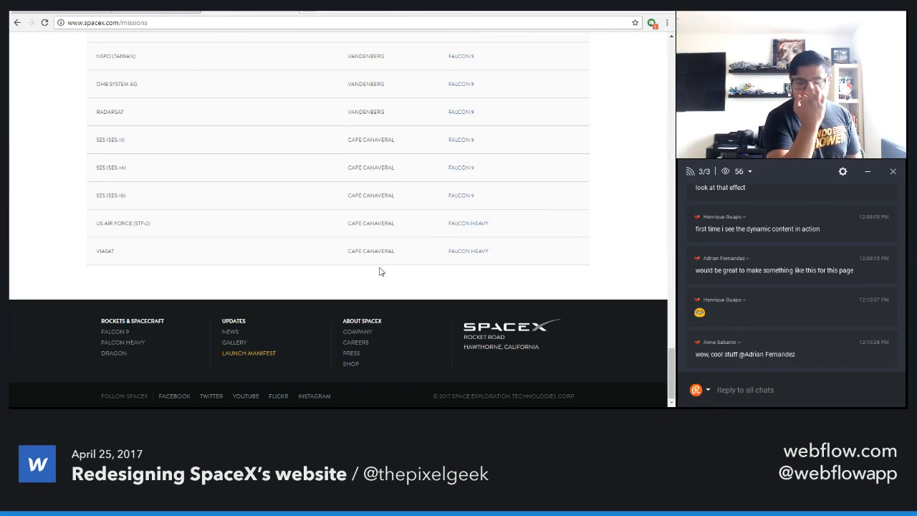
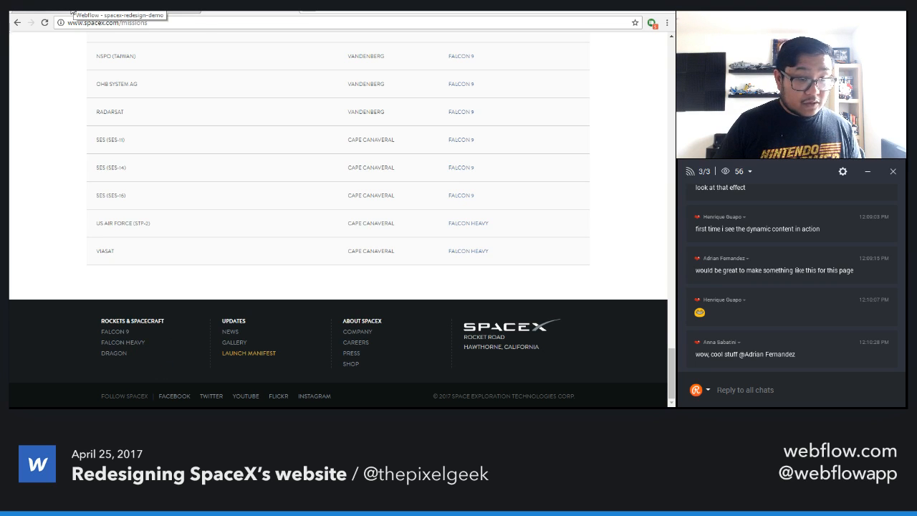
pyautogui.click(72, 12)
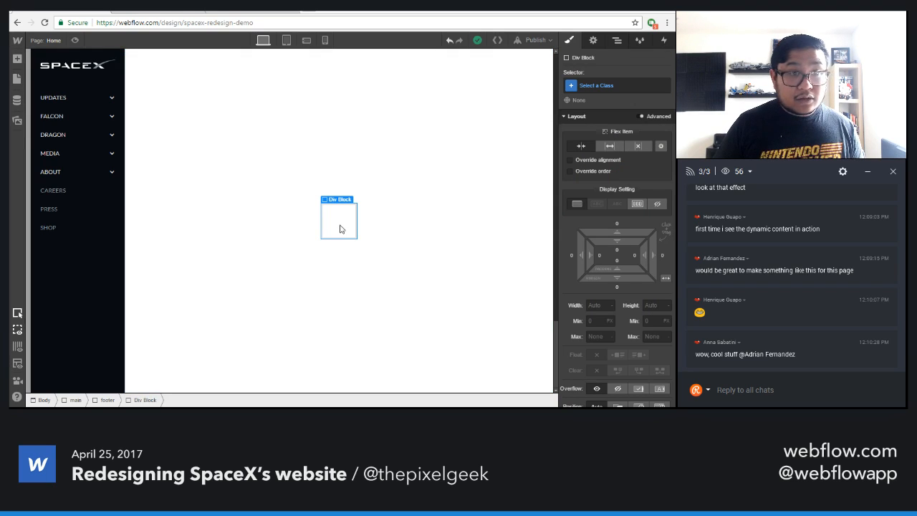
# - Make the new div block expand to fill the footer's width and name its class footer-content
pyautogui.press('a')
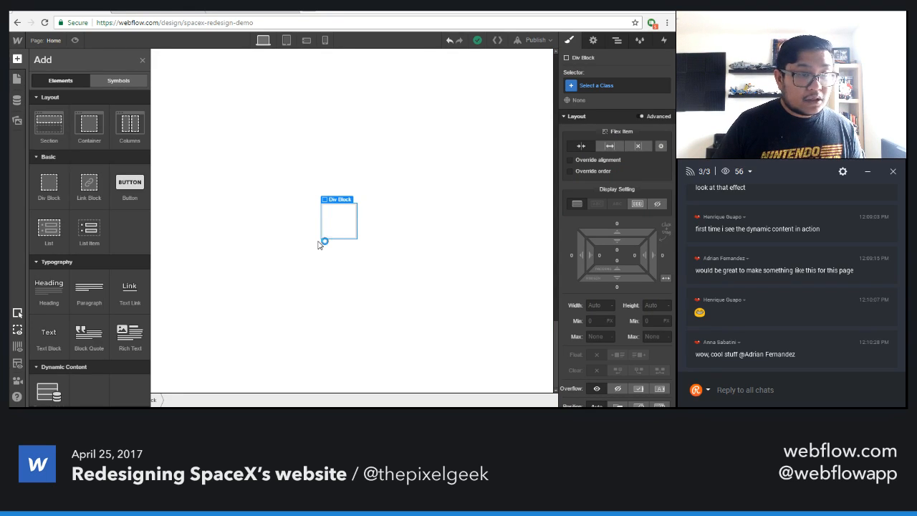
pyautogui.press('a')
pyautogui.click(609, 146)
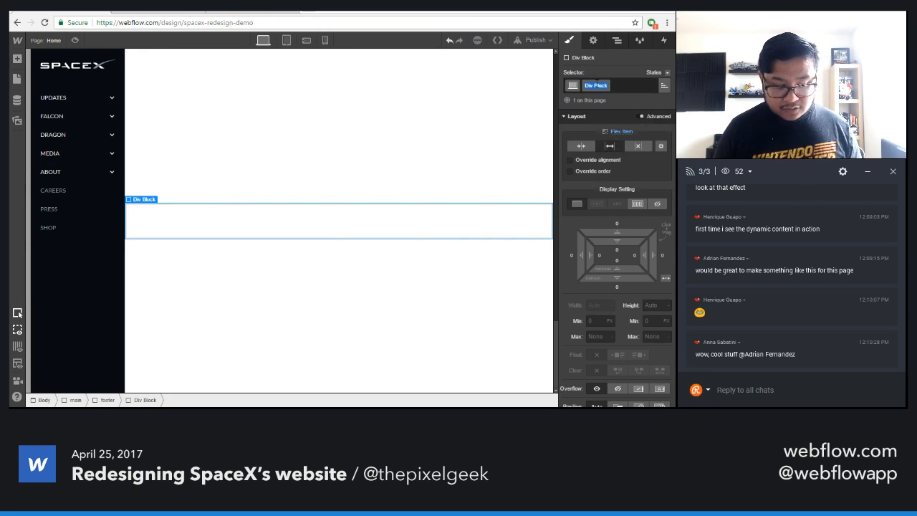
pyautogui.doubleClick(596, 85)
pyautogui.write('footer')
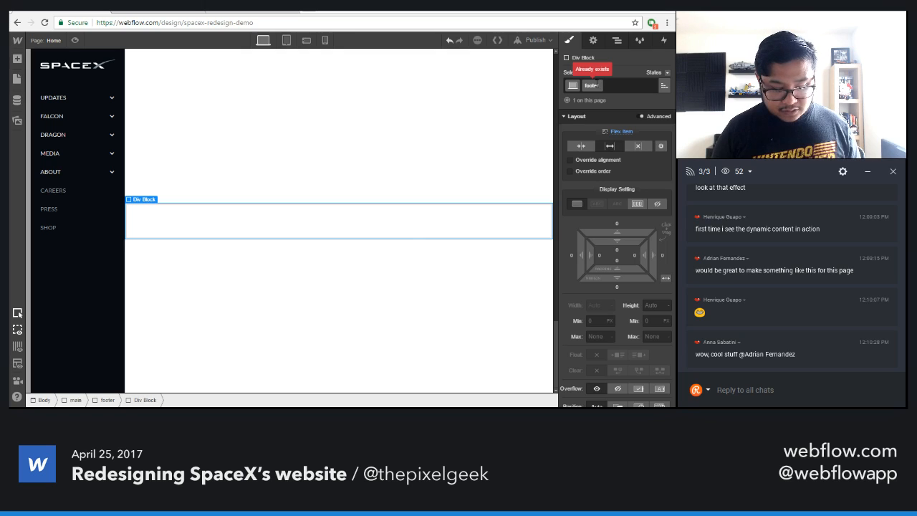
pyautogui.write('-content')
pyautogui.press('Return')
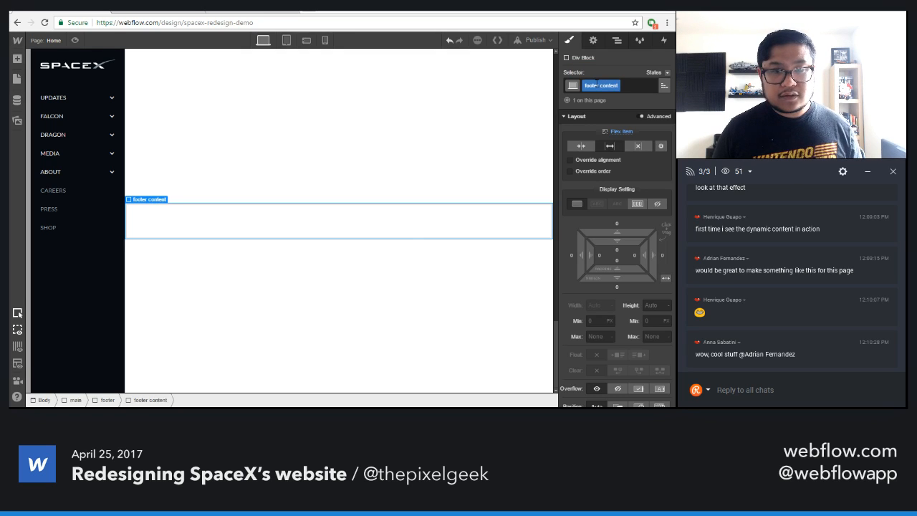
# - Set the footer section's left and right padding to 10%
pyautogui.click(430, 145)
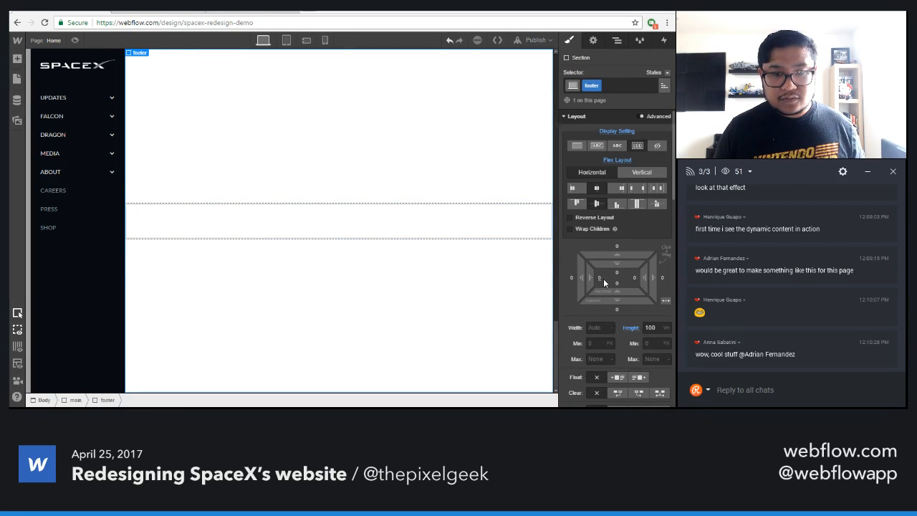
pyautogui.click(598, 278)
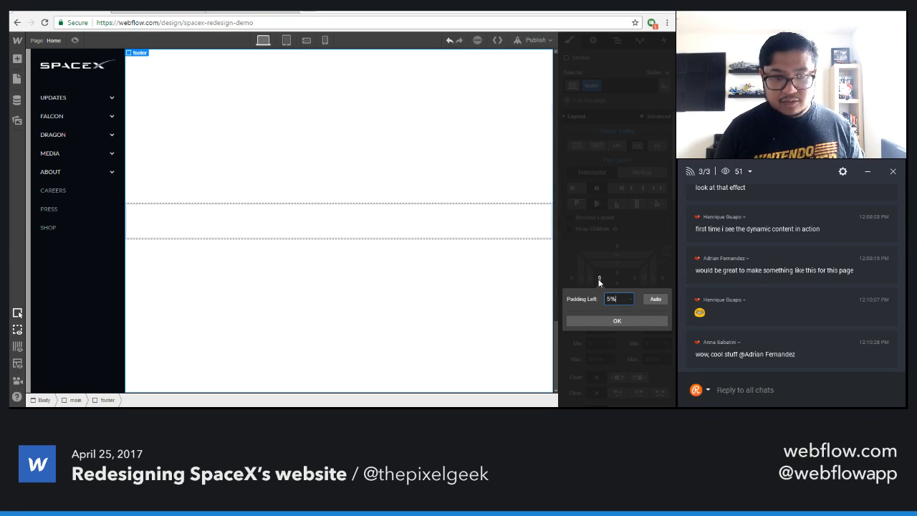
pyautogui.press('Return')
pyautogui.click(601, 279)
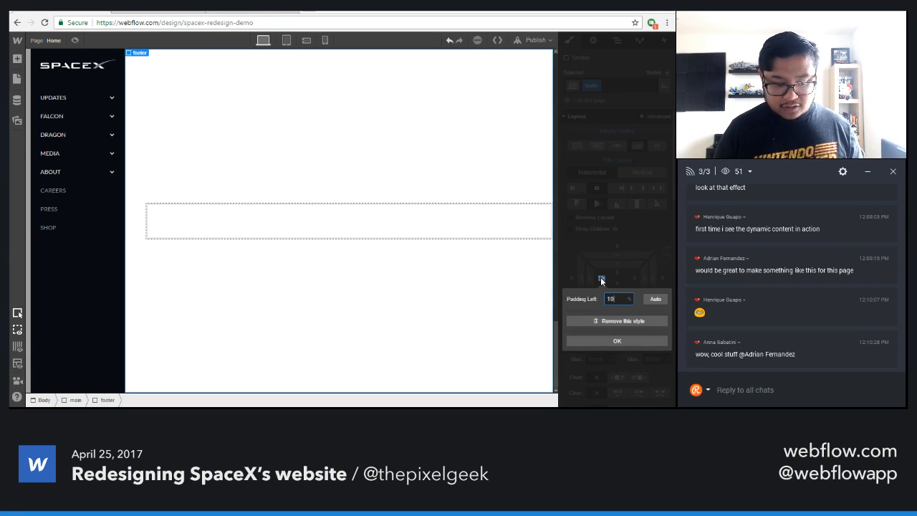
pyautogui.press('Return')
pyautogui.click(633, 278)
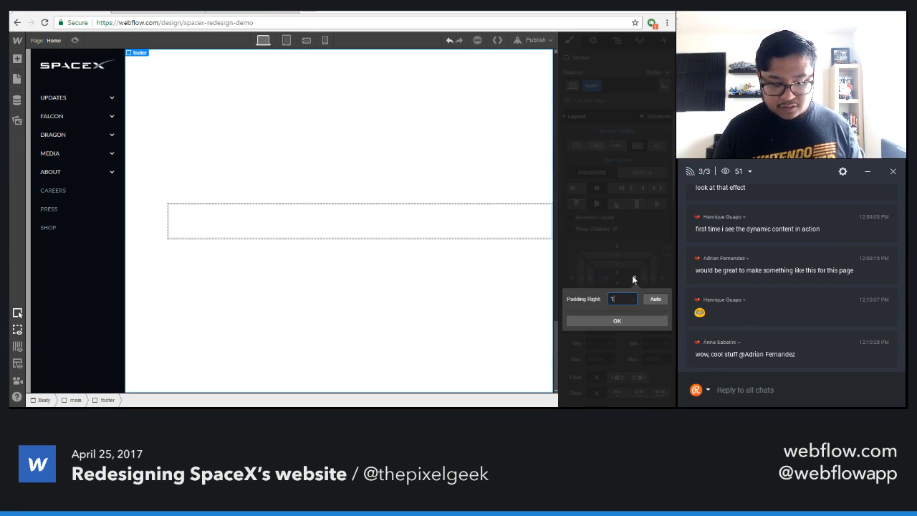
pyautogui.write('10%')
pyautogui.press('Return')
# - Add mars-bg.jpg from the site assets as the footer section's background image
pyautogui.click(407, 227)
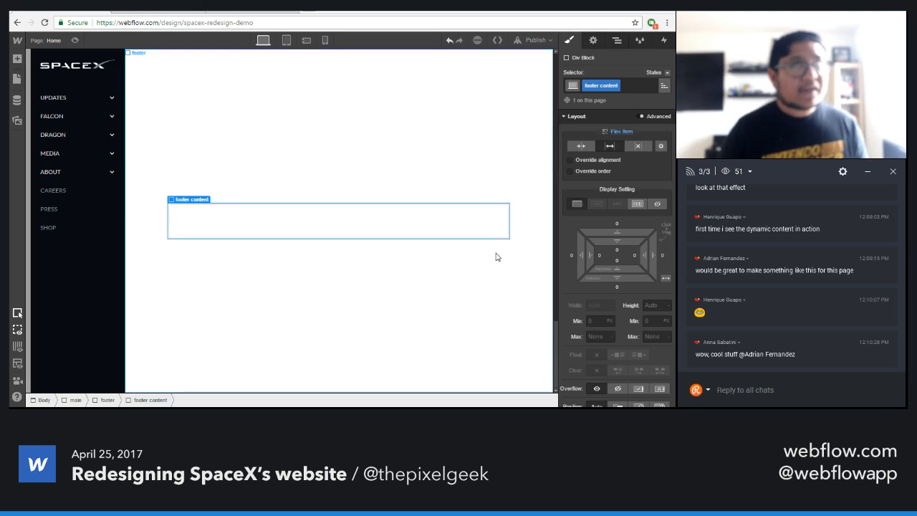
pyautogui.moveTo(593, 305)
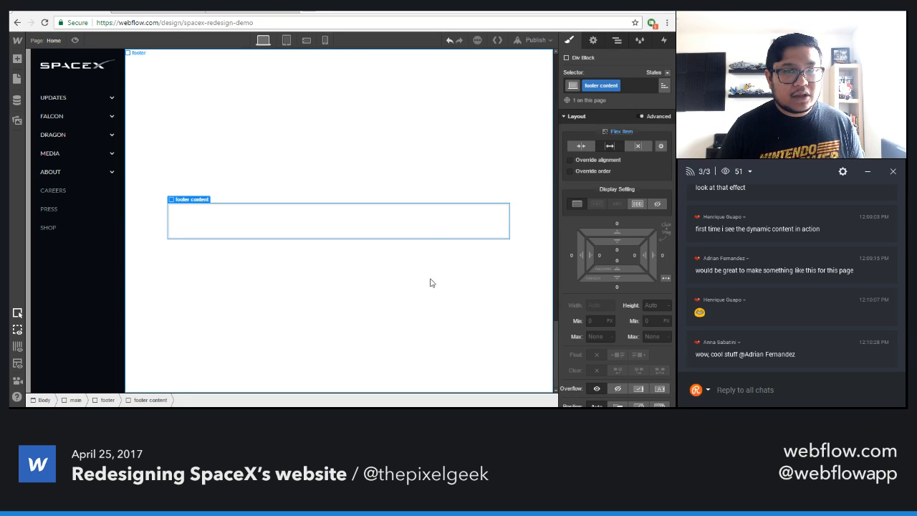
pyautogui.scroll(-5, 626, 305)
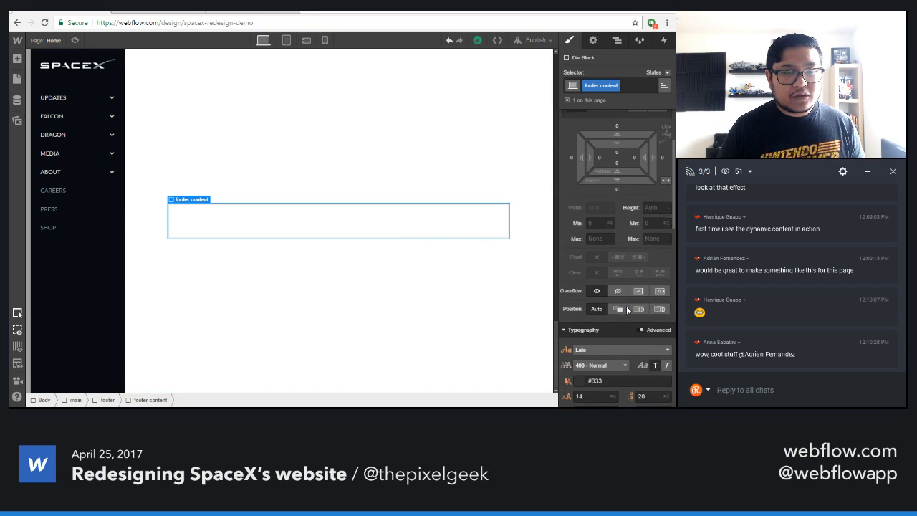
pyautogui.hotkey('ctrl', 'Up')
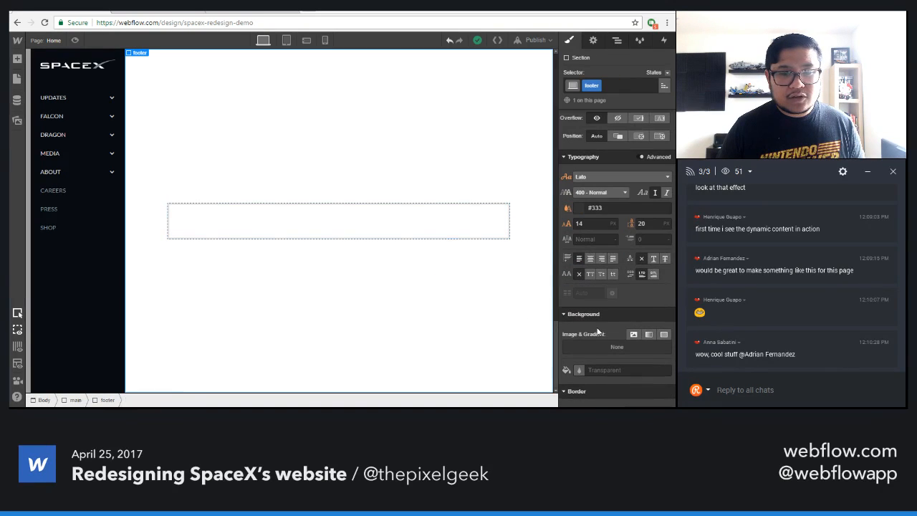
pyautogui.click(629, 336)
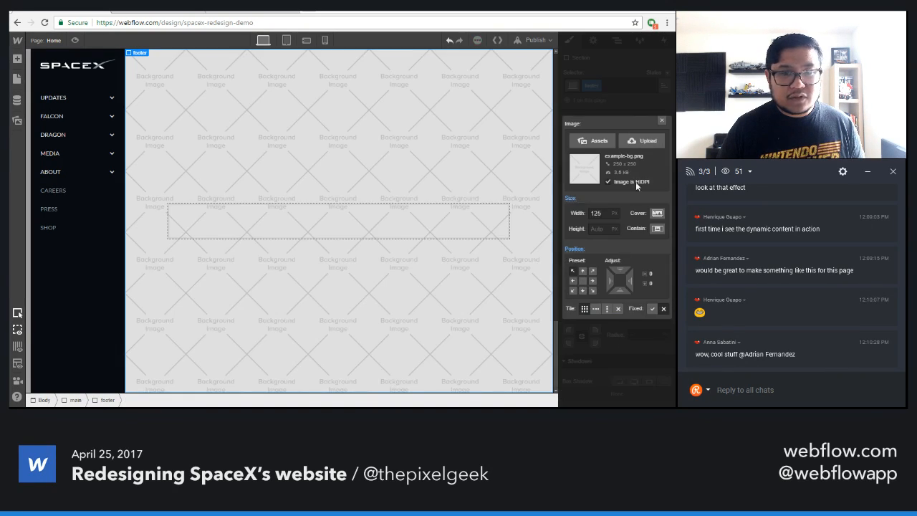
pyautogui.click(593, 140)
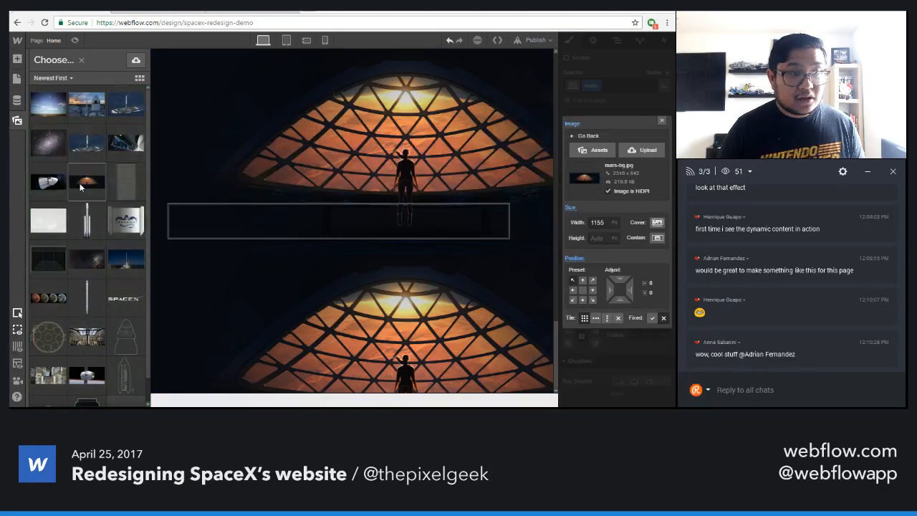
pyautogui.click(84, 185)
# - Try Cover sizing on the footer's mars background and go back to the HiDPI image size
pyautogui.click(658, 224)
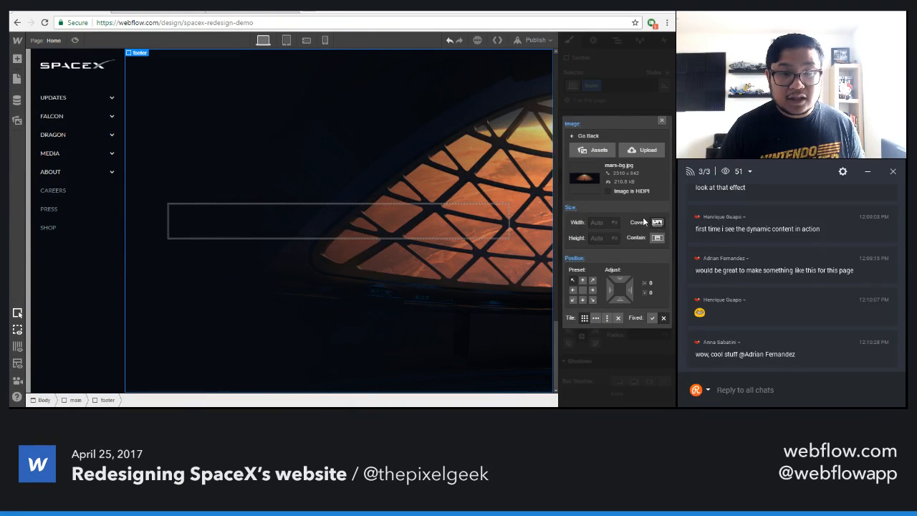
pyautogui.click(658, 225)
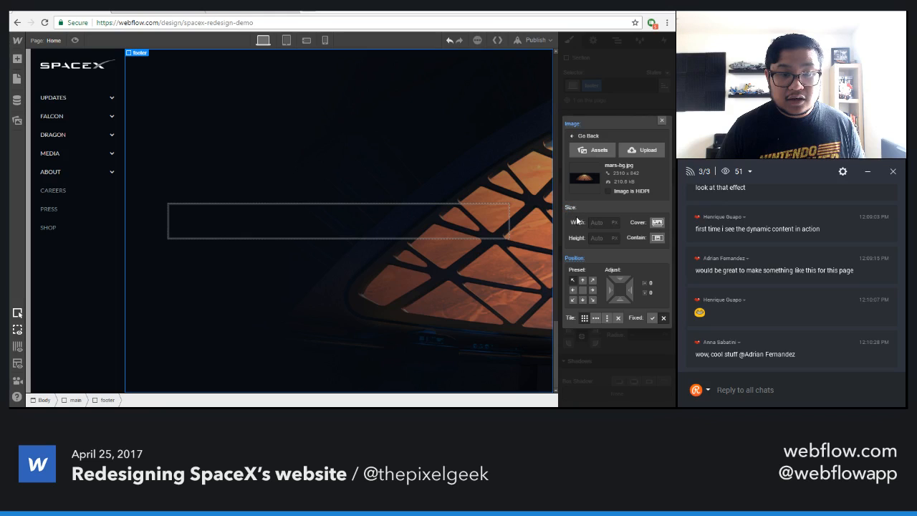
pyautogui.click(600, 154)
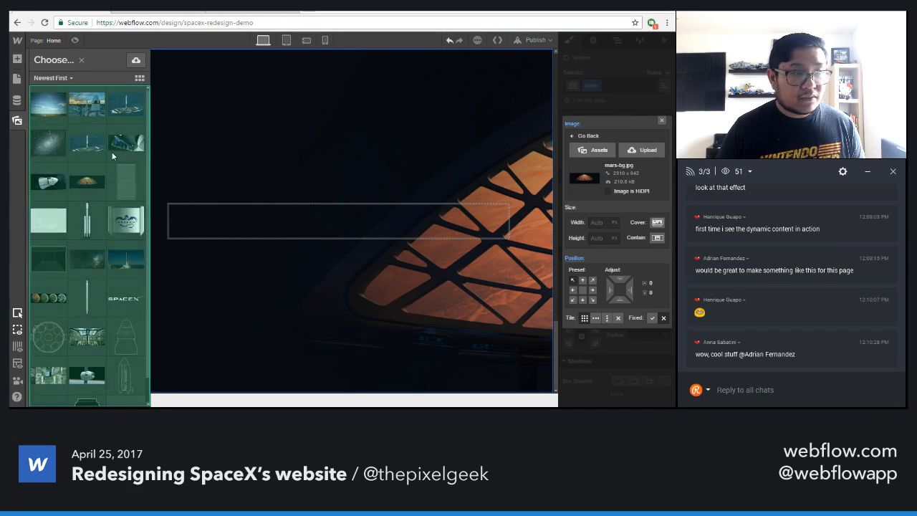
pyautogui.click(127, 178)
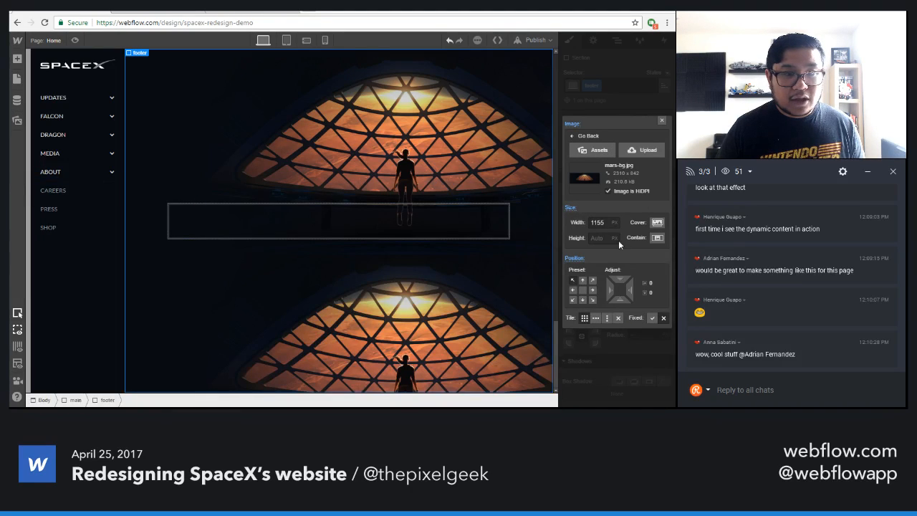
# - Position the footer's background image at top center and turn off its tiling
pyautogui.click(583, 280)
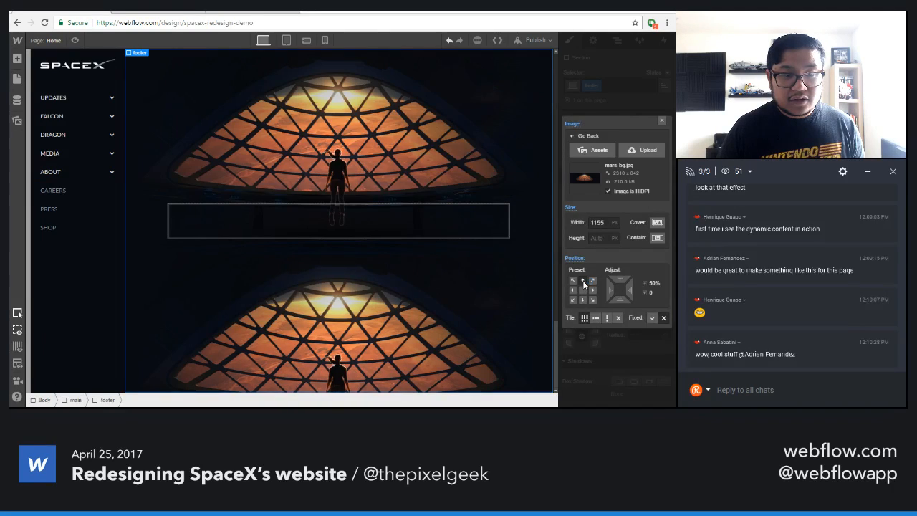
pyautogui.click(618, 317)
pyautogui.click(663, 120)
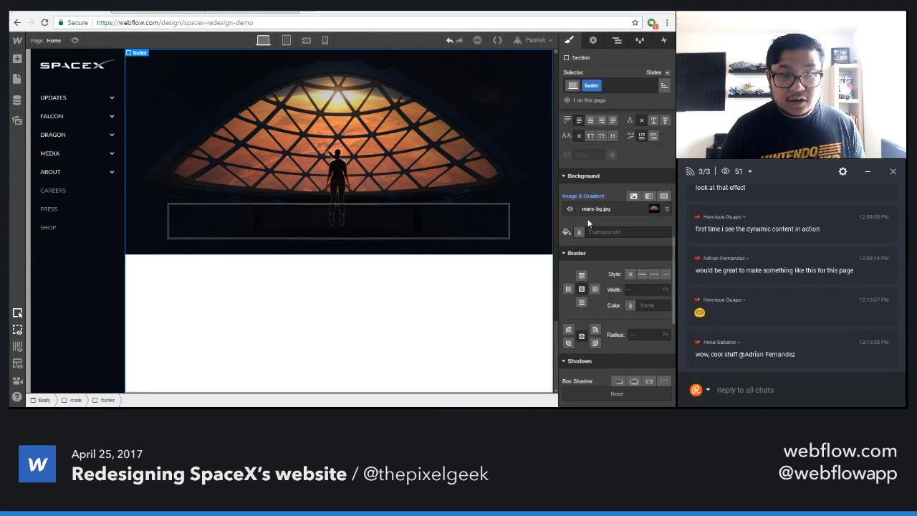
# - Set the footer section's background color to the dark swatch #080b12
pyautogui.click(583, 232)
pyautogui.click(638, 253)
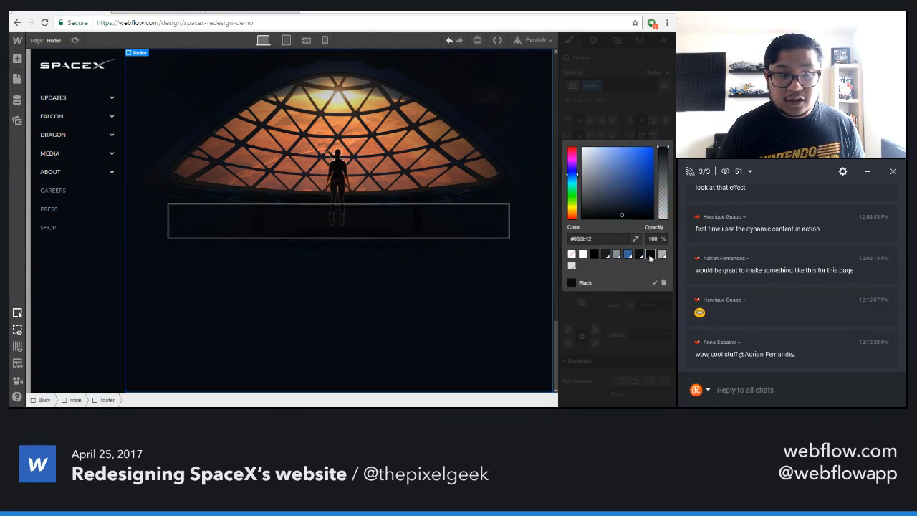
pyautogui.click(628, 120)
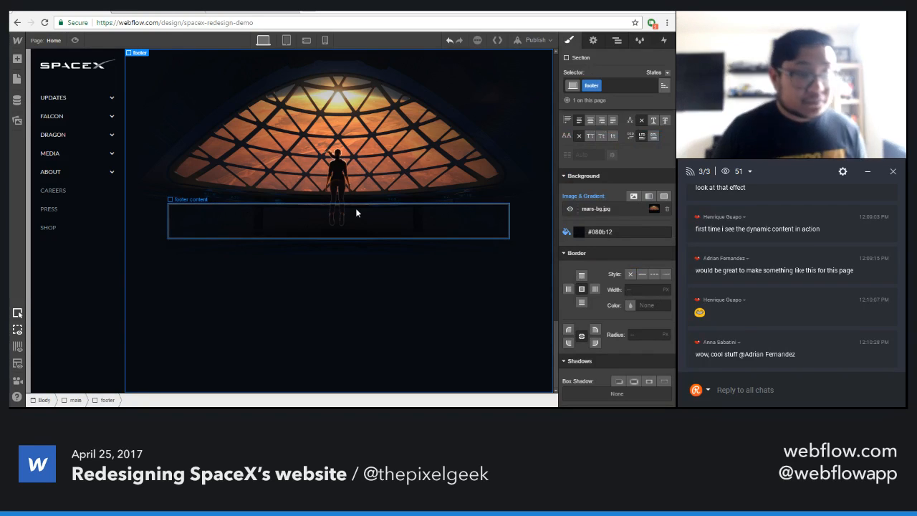
# - Give the footer content block the translucent Light Slate Grey background color
pyautogui.click(582, 232)
pyautogui.click(614, 252)
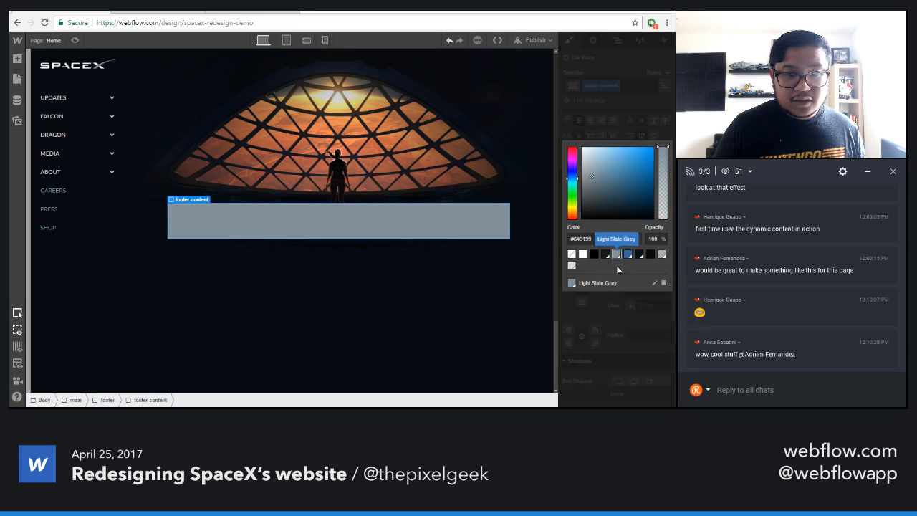
pyautogui.click(638, 254)
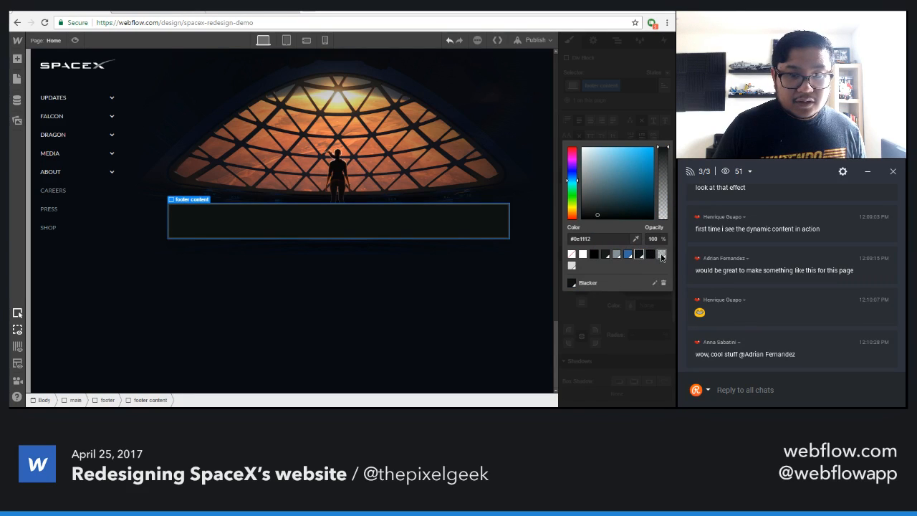
pyautogui.click(661, 253)
pyautogui.click(643, 116)
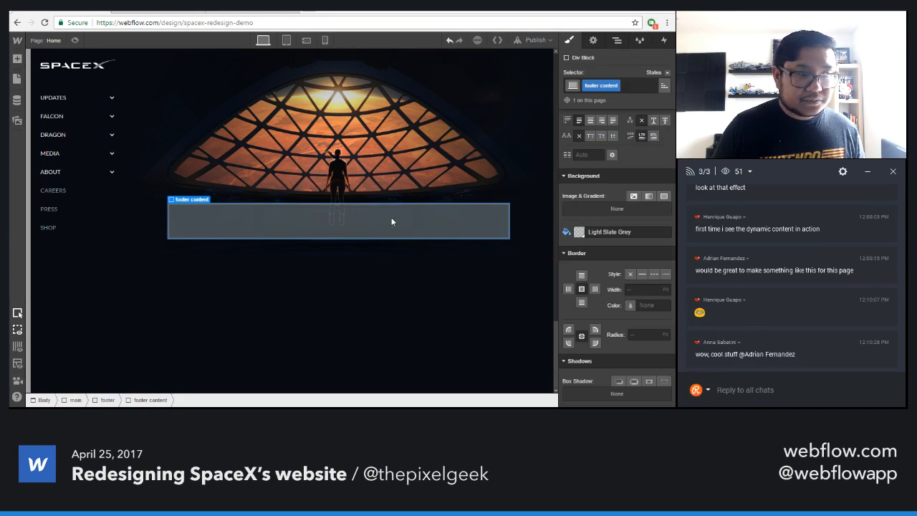
# - Set the footer content block's padding to 25 px on all four sides
pyautogui.scroll(5, 613, 234)
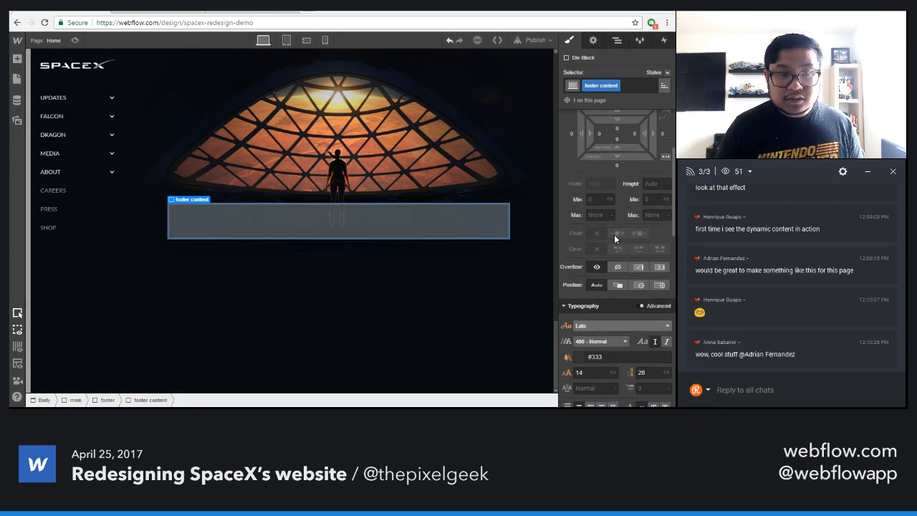
pyautogui.scroll(2, 614, 234)
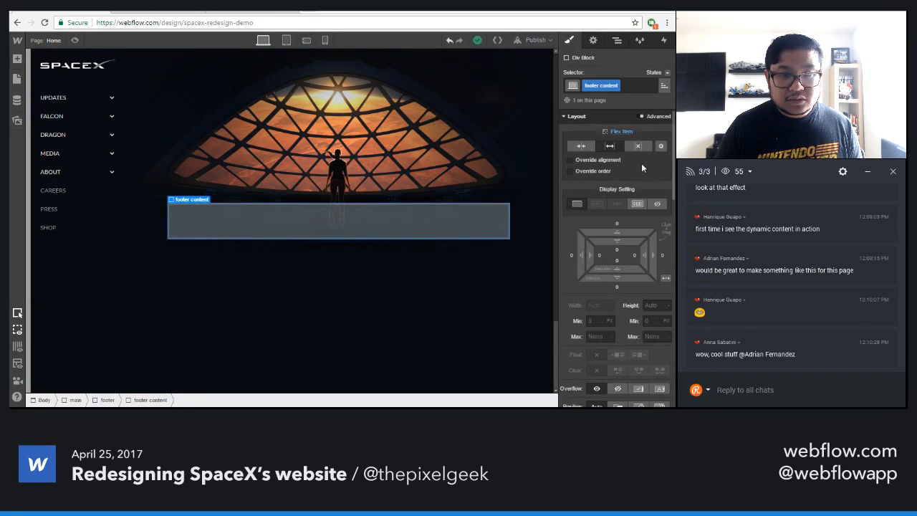
pyautogui.moveTo(621, 241); pyautogui.dragTo(621, 276)
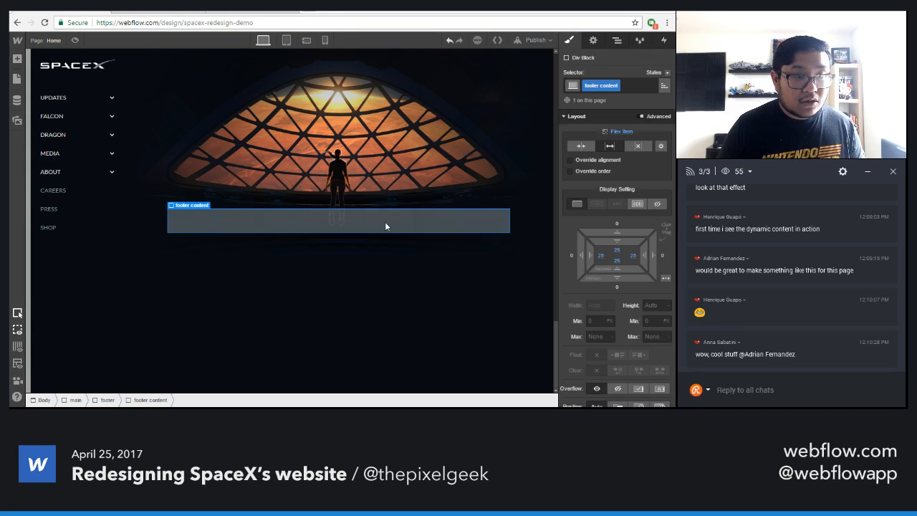
# - Add a div block inside the footer content block, give it the class "footer row", and set its display to flex
pyautogui.press('a')
pyautogui.moveTo(49, 185); pyautogui.dragTo(177, 232)
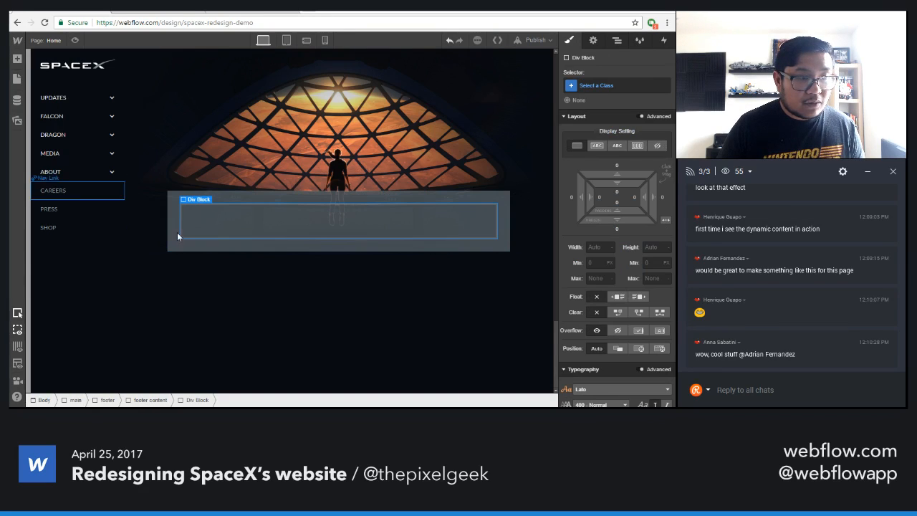
pyautogui.click(606, 86)
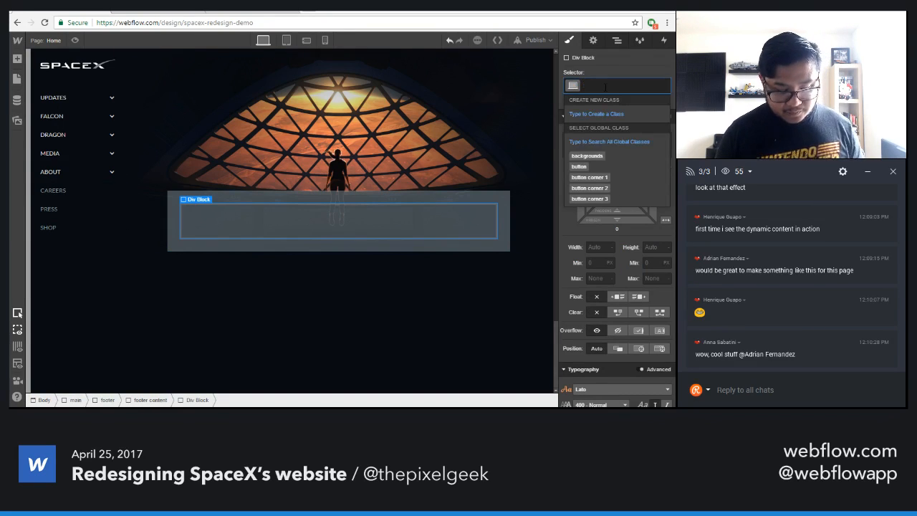
pyautogui.write('footer row')
pyautogui.press('Return')
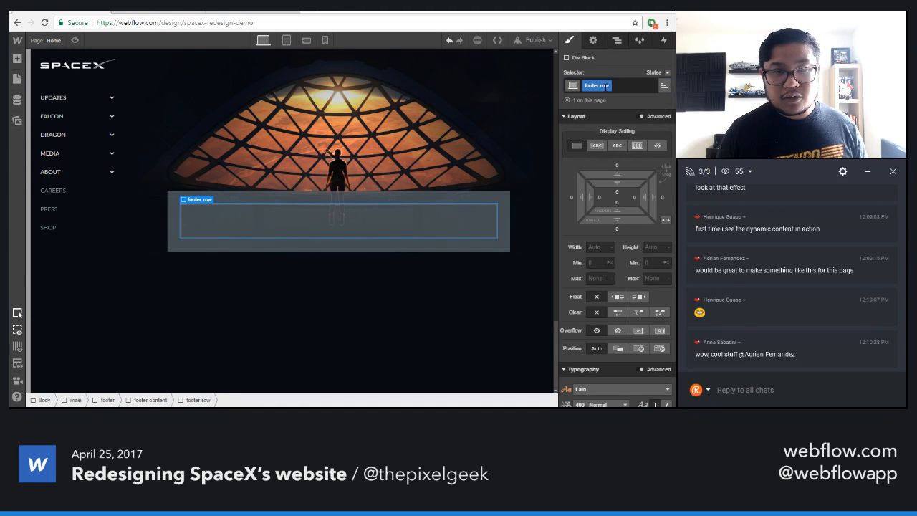
pyautogui.click(637, 146)
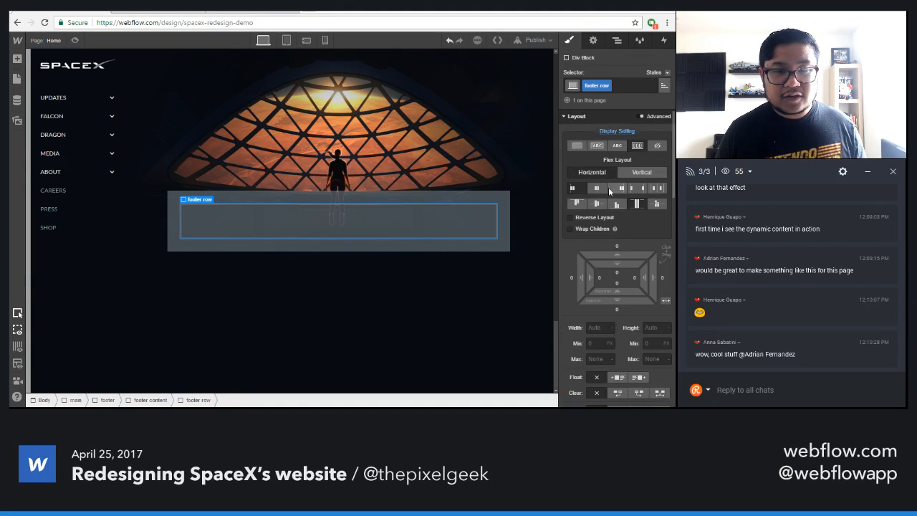
# - Add a div block inside the footer row, give it the class "footer col", and make it expand to fill the row
pyautogui.press('a')
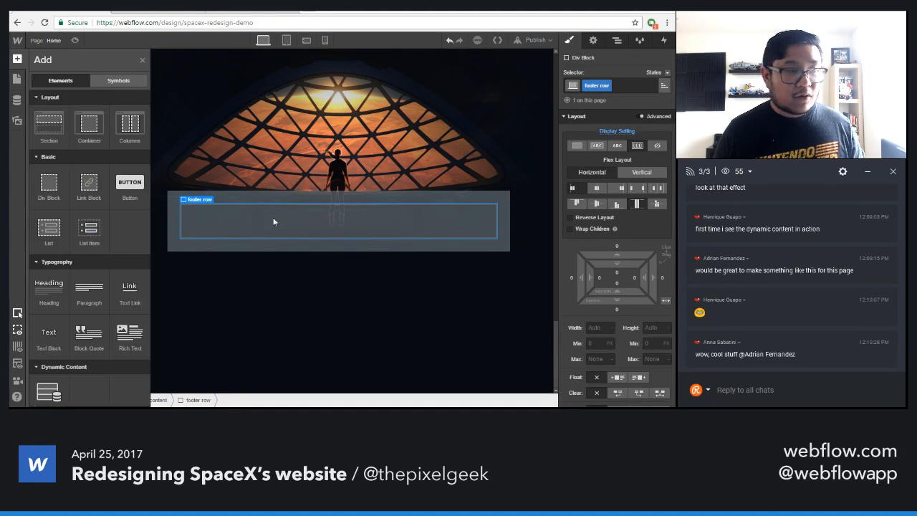
pyautogui.moveTo(49, 188); pyautogui.dragTo(234, 231)
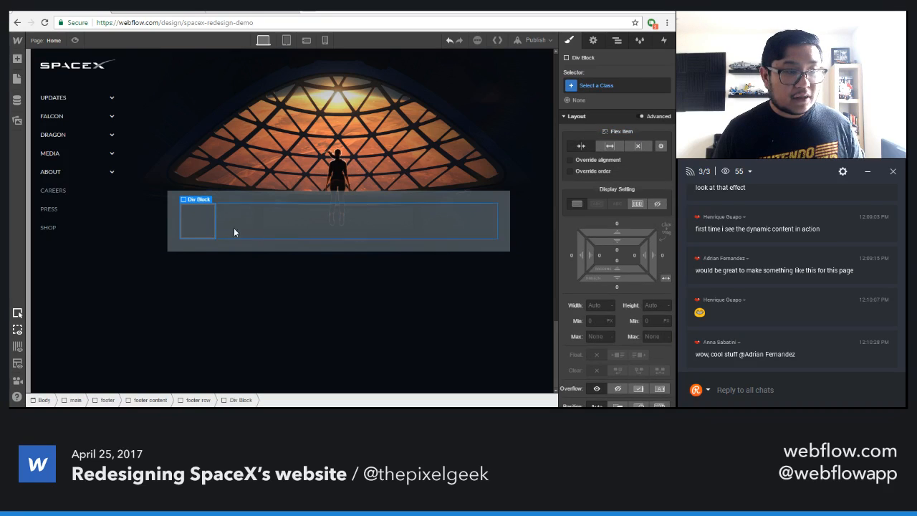
pyautogui.click(594, 85)
pyautogui.write('footer col')
pyautogui.press('Return')
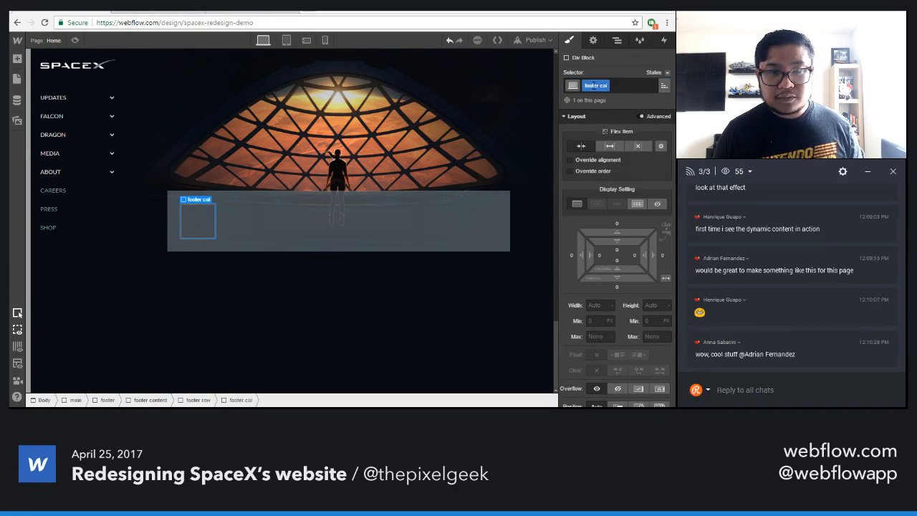
pyautogui.click(612, 146)
# - Duplicate the footer column three times to make four equal columns in the footer row
pyautogui.hotkey('ctrl', 'c')
pyautogui.hotkey('ctrl', 'v')
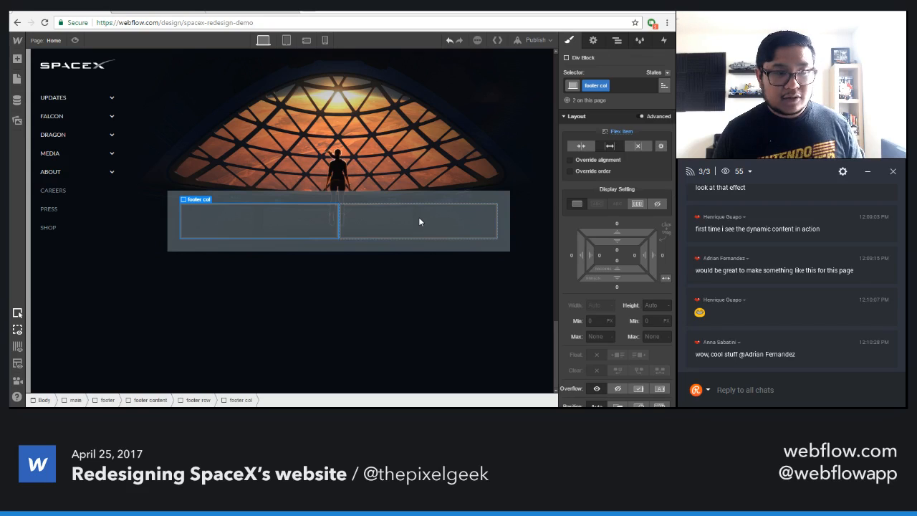
pyautogui.hotkey('ctrl', 'v')
pyautogui.hotkey('ctrl', 'v')
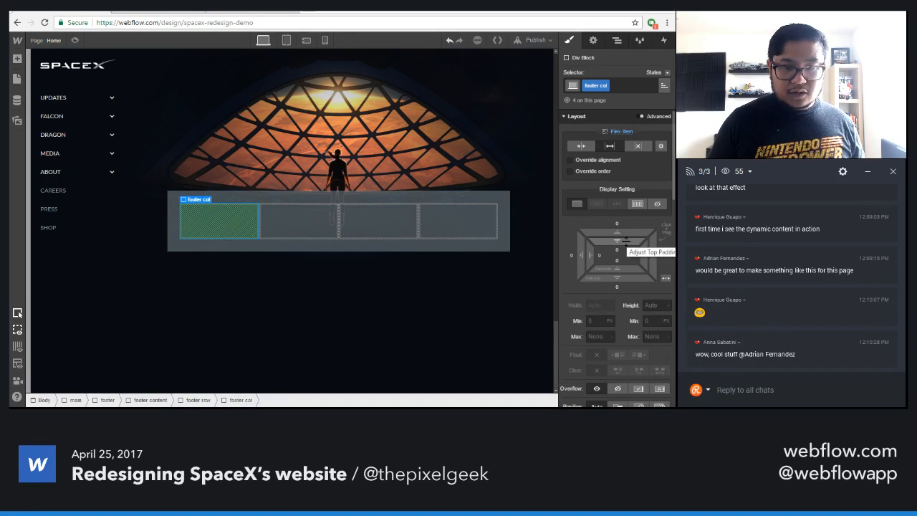
# - Give the footer columns 10 px margin and 10 px padding on the left and right only
pyautogui.moveTo(626, 242); pyautogui.dragTo(634, 216)
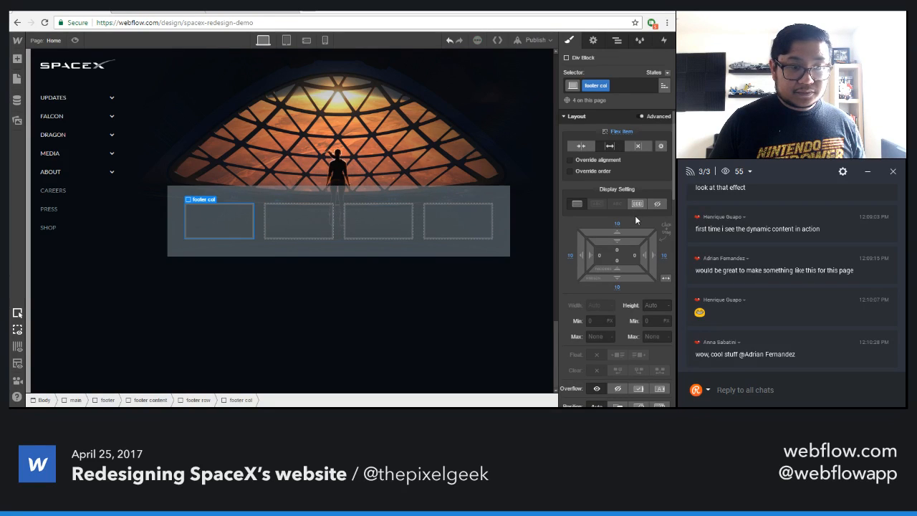
pyautogui.keyDown('alt'); pyautogui.click(616, 224); pyautogui.keyUp('alt')
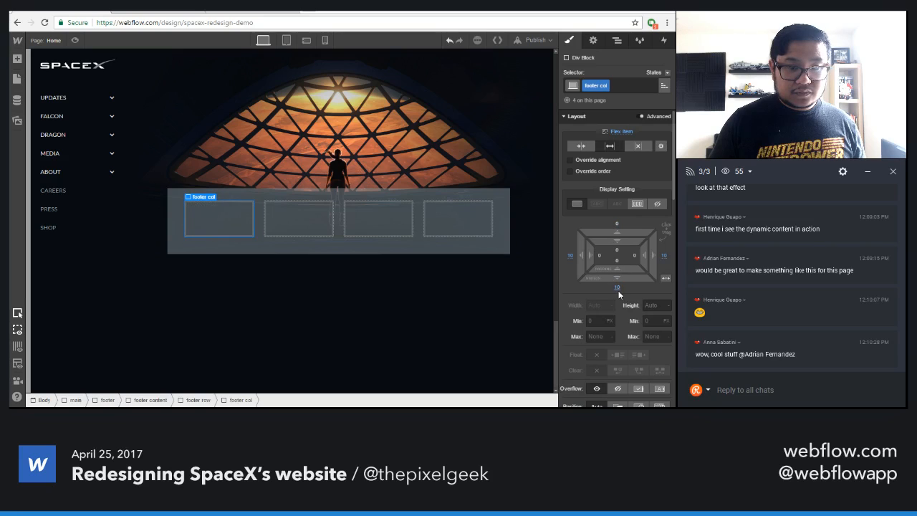
pyautogui.keyDown('alt'); pyautogui.click(617, 287); pyautogui.keyUp('alt')
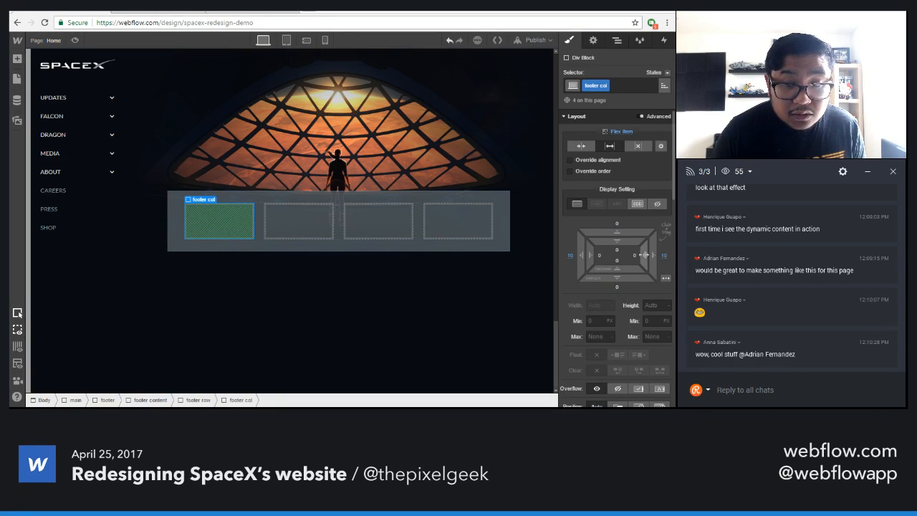
pyautogui.moveTo(643, 255); pyautogui.dragTo(630, 255)
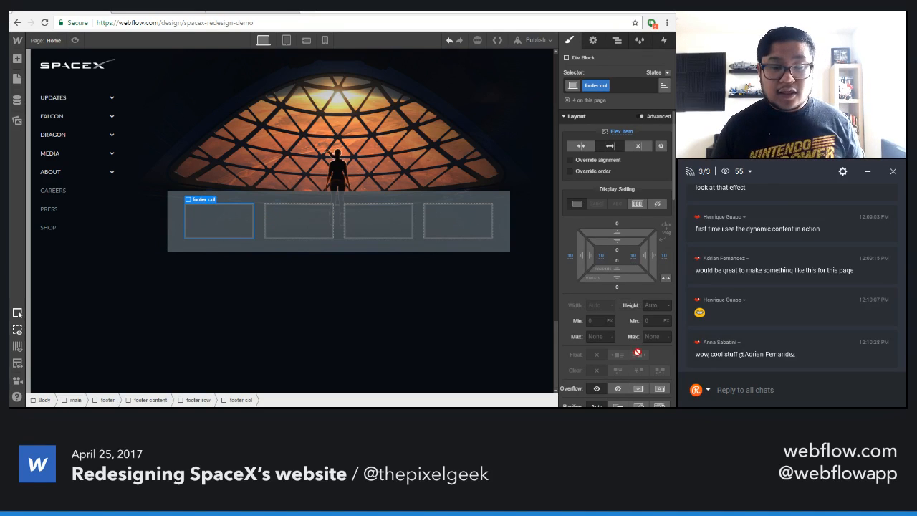
# - Add a 1 px dashed Light Slate Grey right border to the footer columns, following the current SpaceX site's footer, and preview the page
pyautogui.click(247, 11)
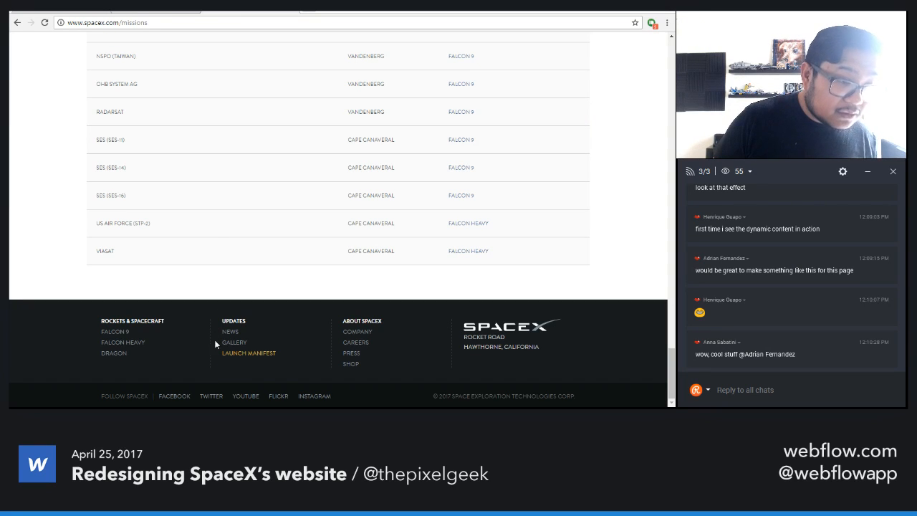
pyautogui.click(56, 10)
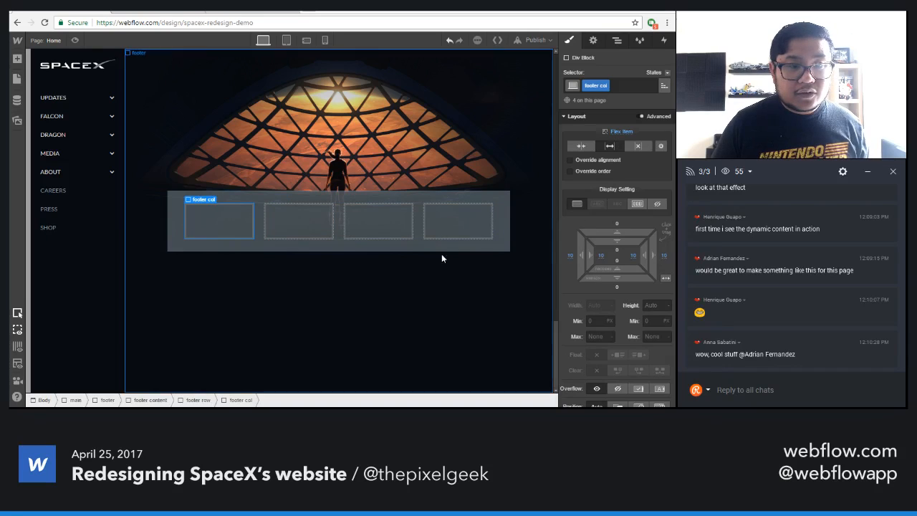
pyautogui.scroll(-4, 615, 329)
pyautogui.scroll(-4, 644, 325)
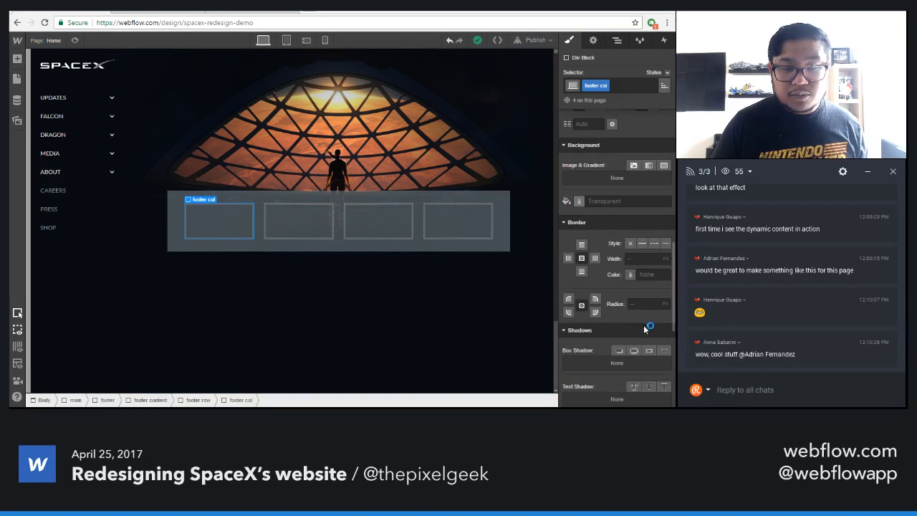
pyautogui.click(654, 244)
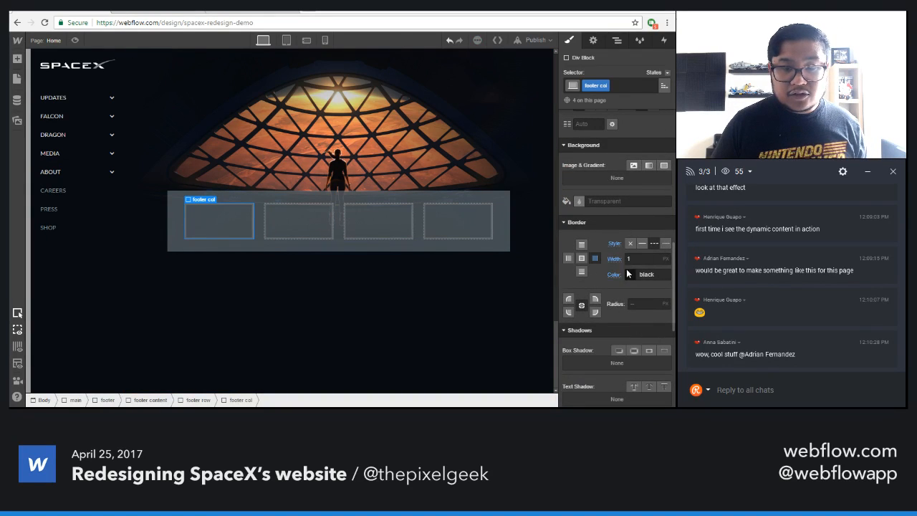
pyautogui.click(632, 274)
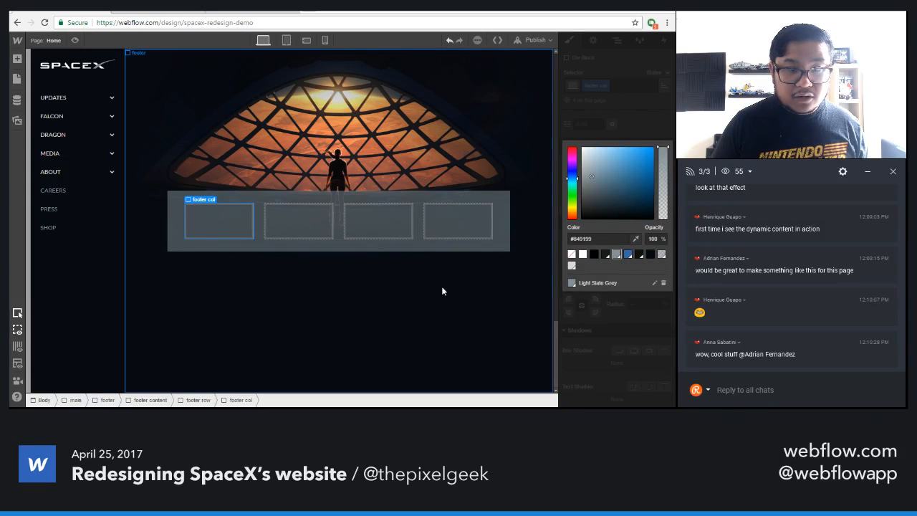
pyautogui.click(441, 291)
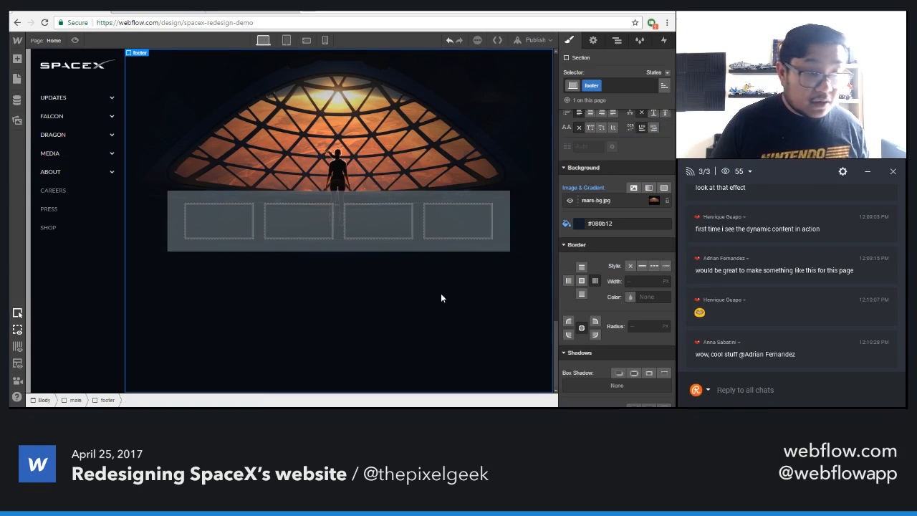
pyautogui.click(75, 40)
pyautogui.click(72, 40)
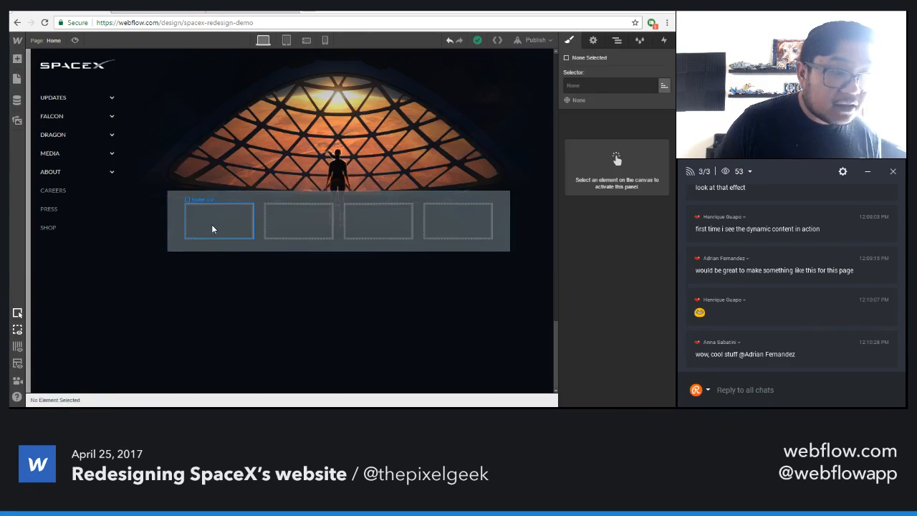
# - Add a text block reading "Rcokets & Spacecrafts" to the first footer column and give it the class "footer title"
pyautogui.click(228, 237)
pyautogui.press('a')
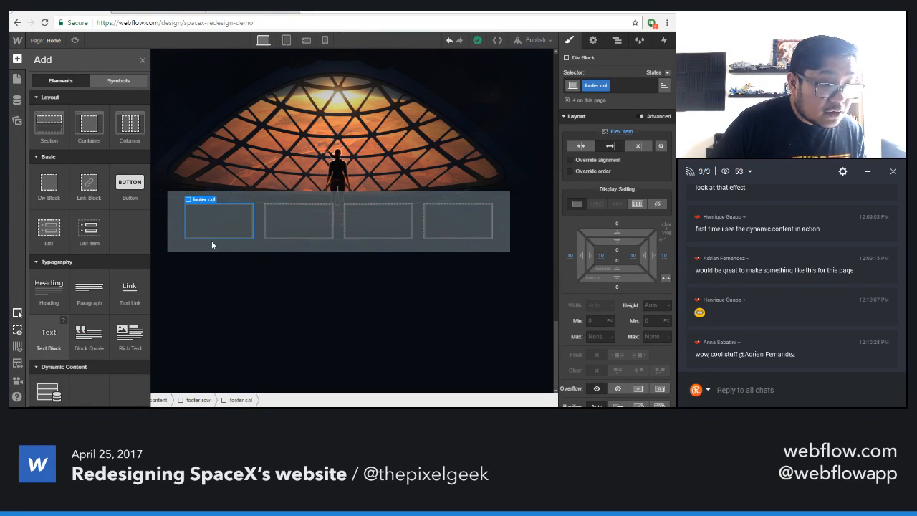
pyautogui.doubleClick(223, 225)
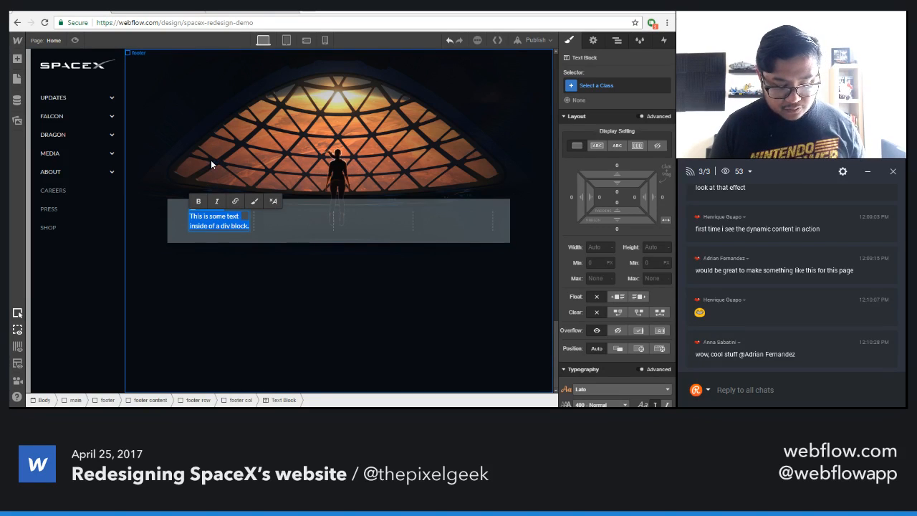
pyautogui.press('BackSpace')
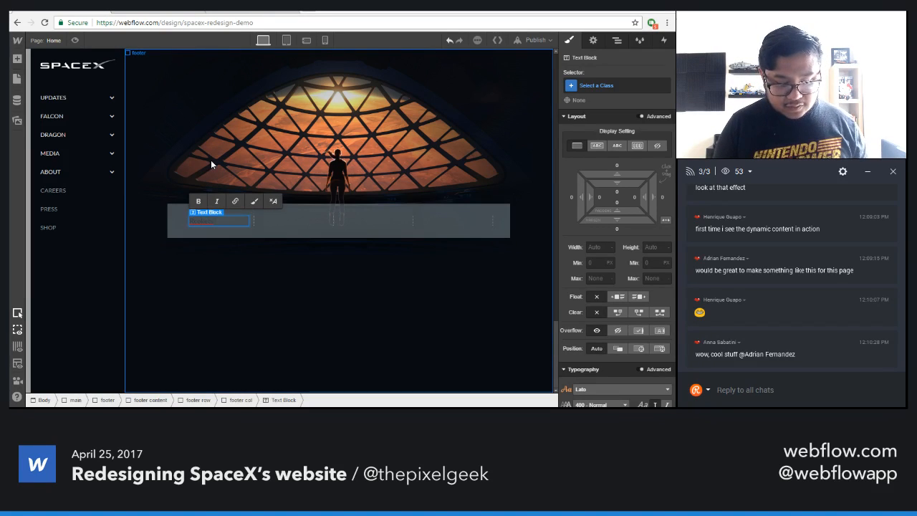
pyautogui.write('Rockets & Spacecrafts')
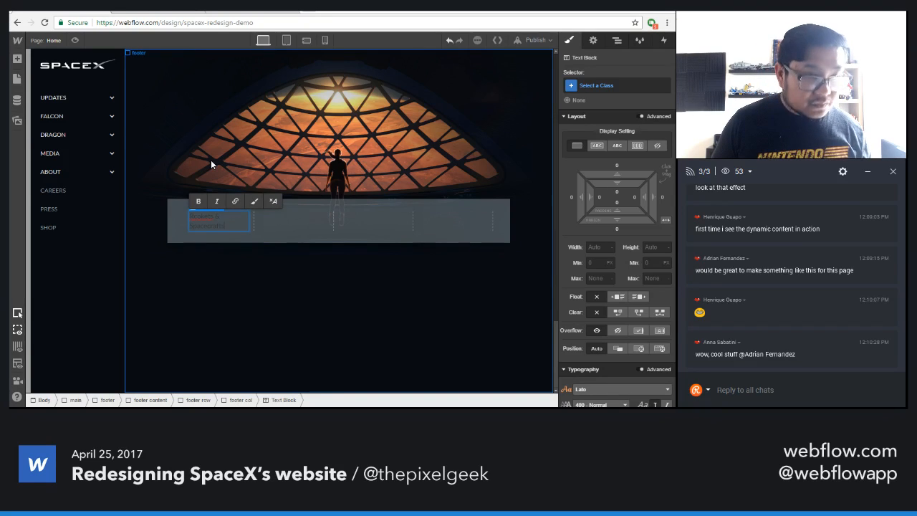
pyautogui.press('Escape')
pyautogui.click(614, 85)
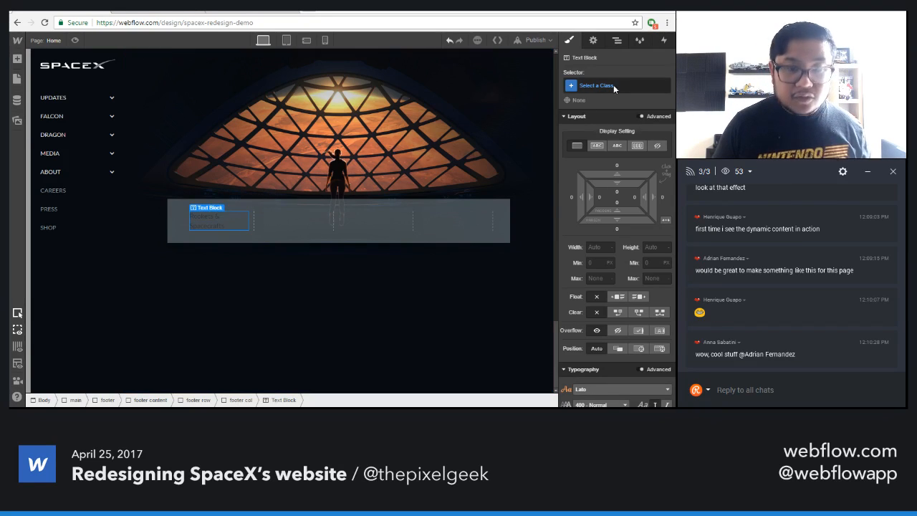
pyautogui.write('footer title')
pyautogui.press('Return')
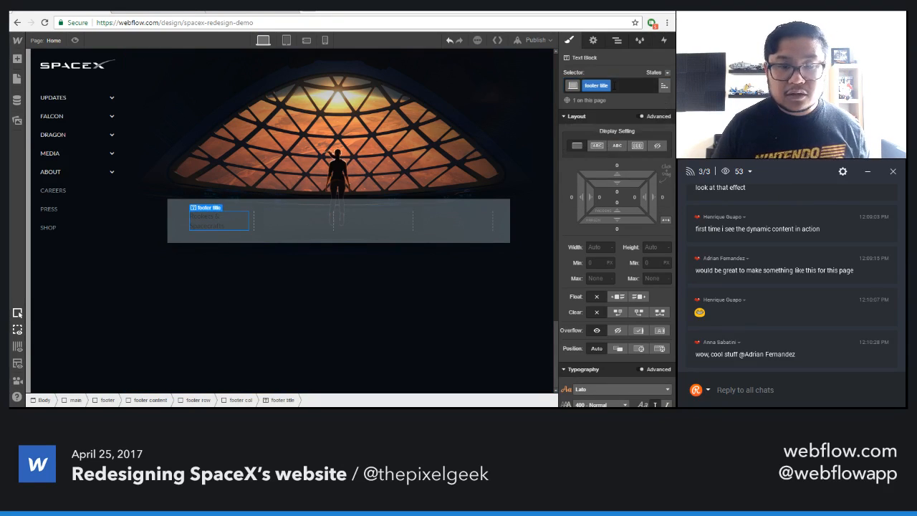
# - Style the footer title as white 700 Bold text with a 12 px font size and 18 px line height
pyautogui.scroll(-1, 629, 300)
pyautogui.click(591, 322)
pyautogui.write('white')
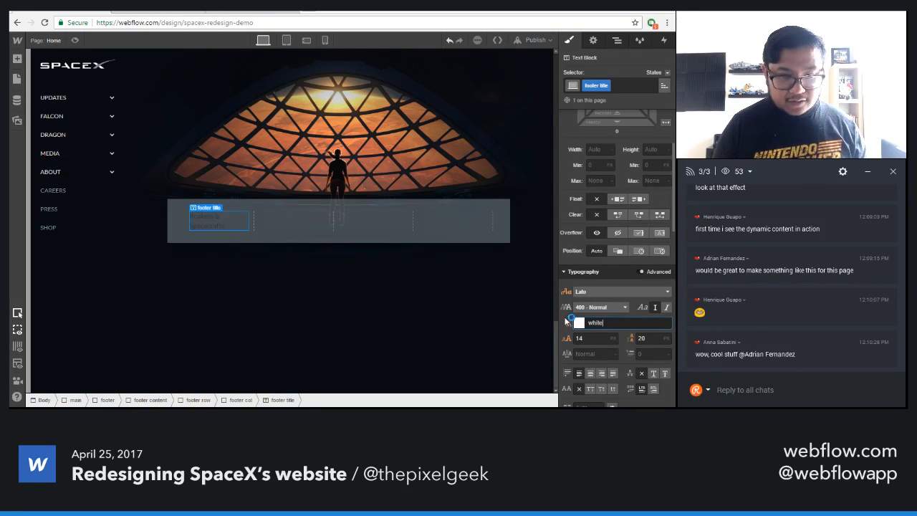
pyautogui.click(600, 307)
pyautogui.click(601, 375)
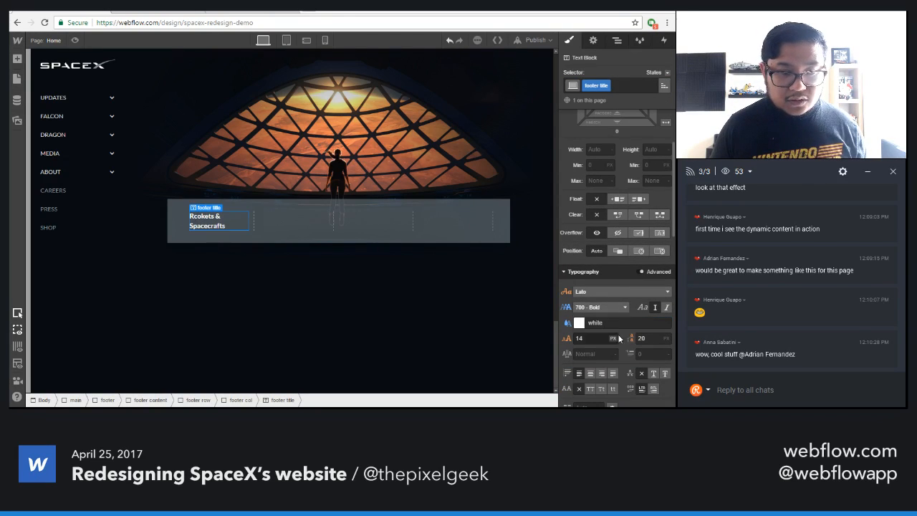
pyautogui.click(596, 338)
pyautogui.press('BackSpace')
pyautogui.write('2')
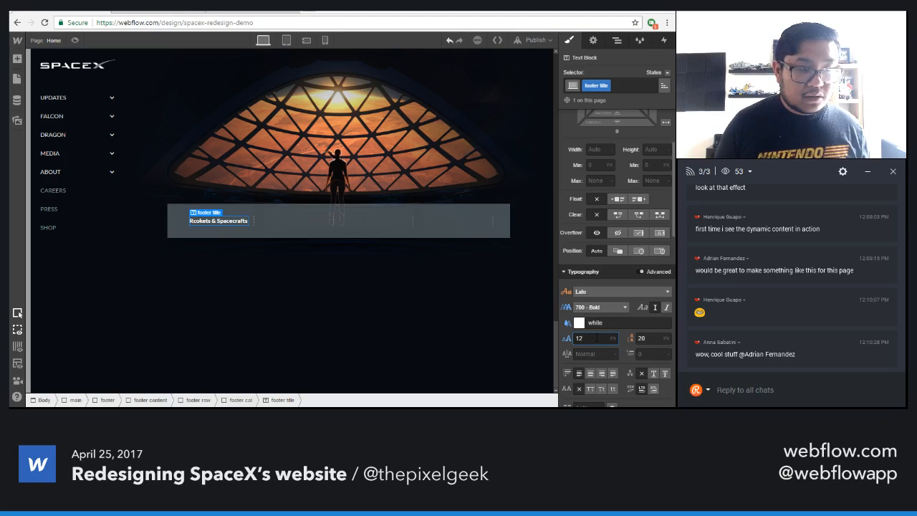
pyautogui.press('Tab')
pyautogui.write('18')
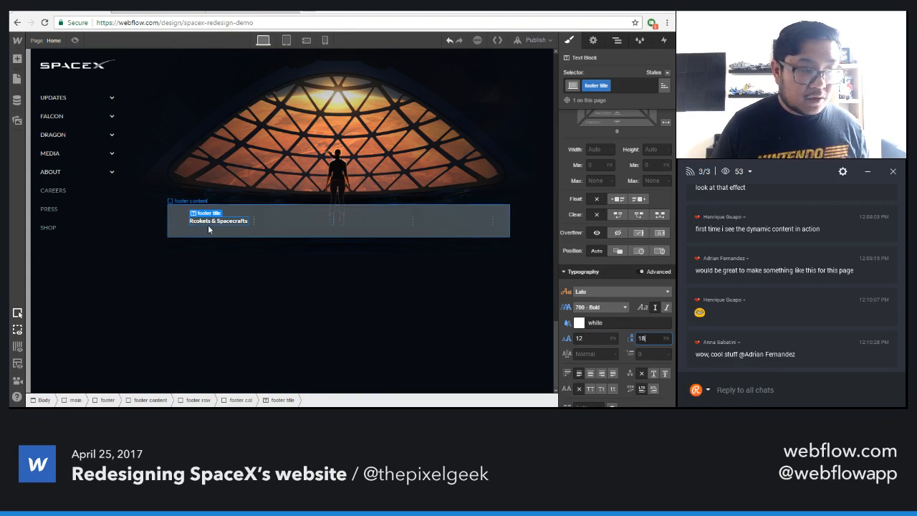
# - Correct the spelling of the footer title to "Rockets & Spacecrafts"
pyautogui.click(201, 225)
pyautogui.doubleClick(201, 222)
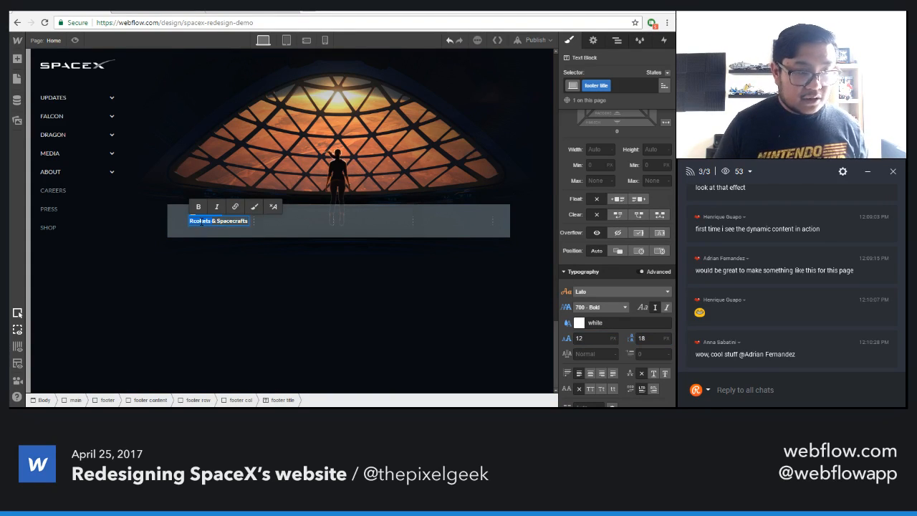
pyautogui.press('Escape')
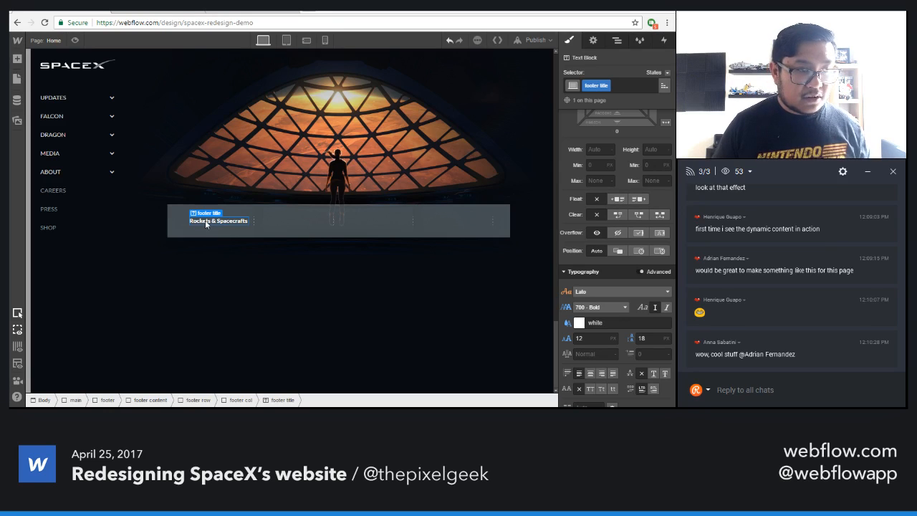
# - Set the footer title's bottom margin to 5 px
pyautogui.scroll(3, 620, 231)
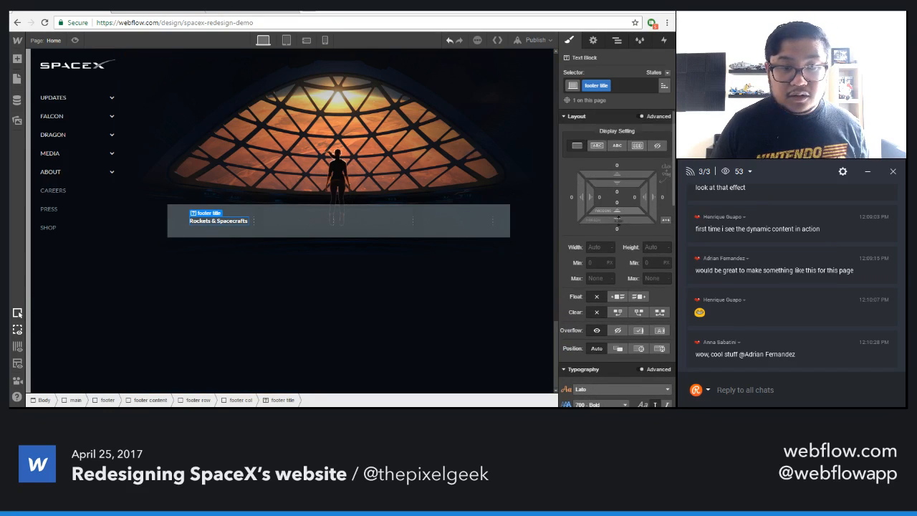
pyautogui.click(617, 229)
pyautogui.write('5')
pyautogui.press('Return')
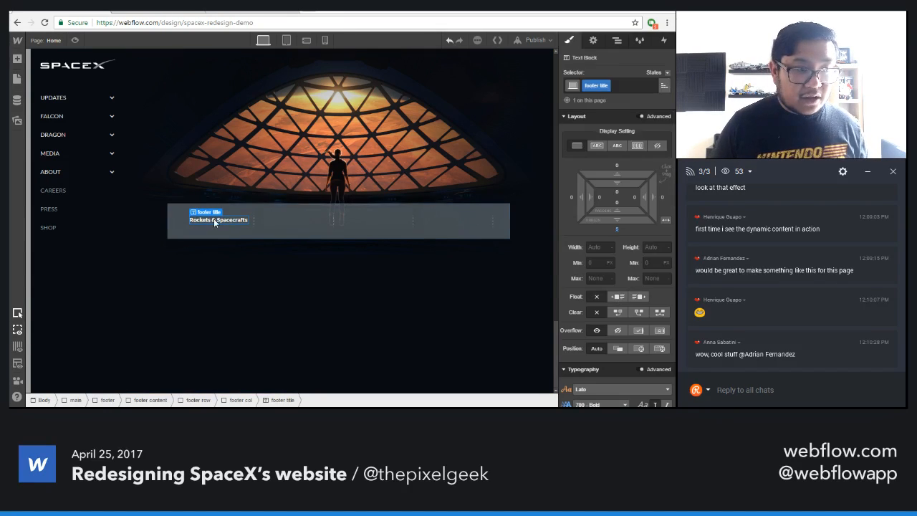
pyautogui.press('a')
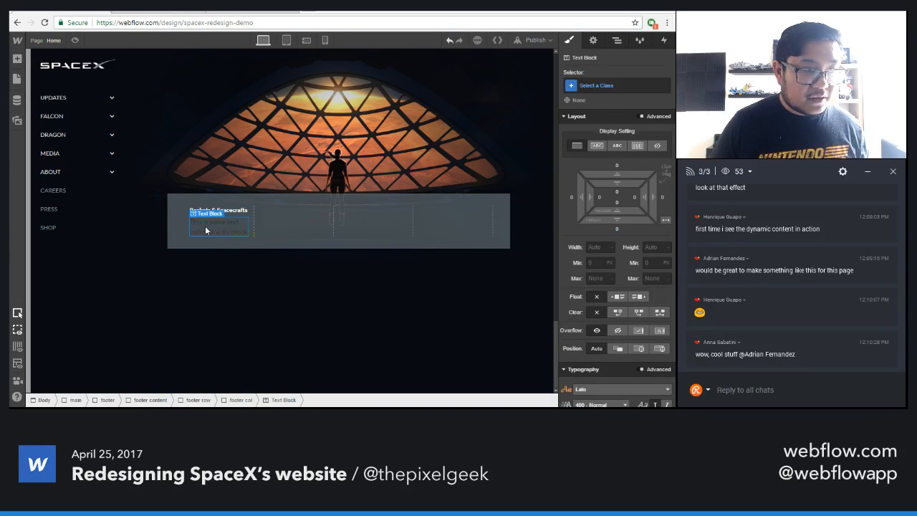
pyautogui.doubleClick(206, 228)
pyautogui.hotkey('ctrl', 'a')
pyautogui.press('BackSpace')
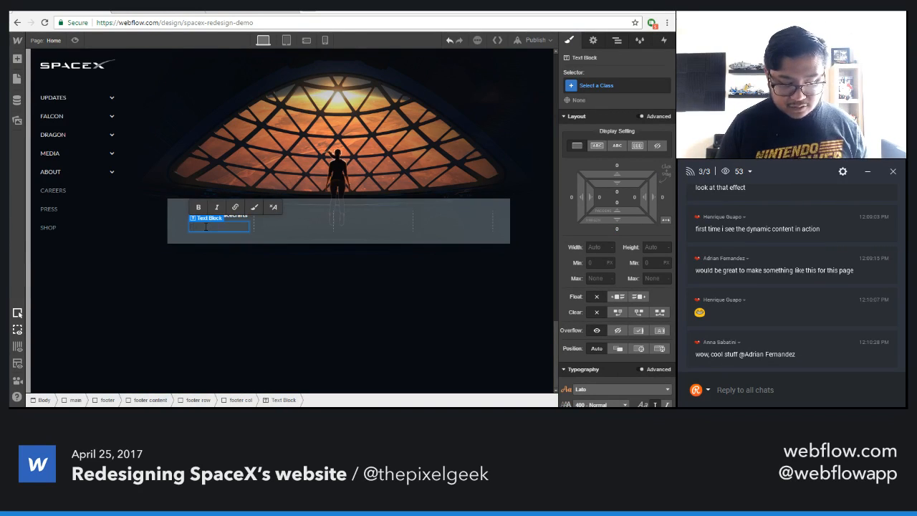
pyautogui.press('Escape')
pyautogui.click(600, 85)
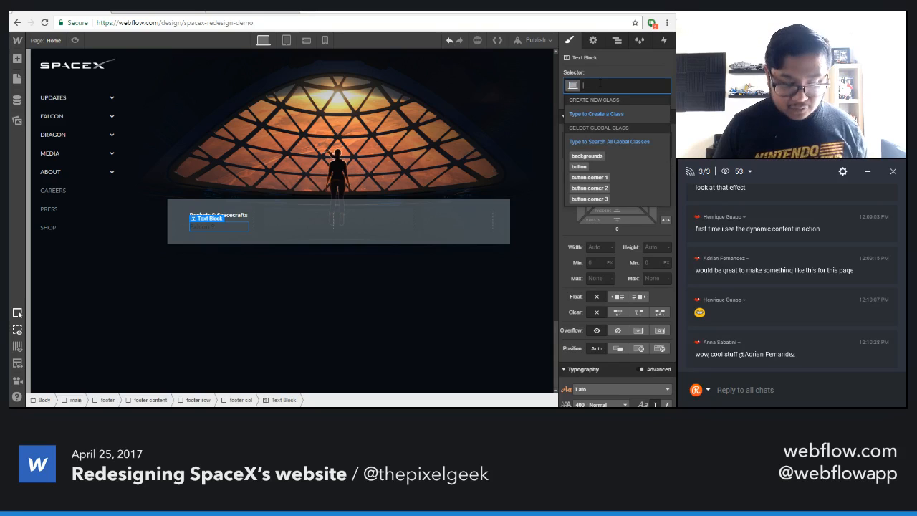
pyautogui.press('Escape')
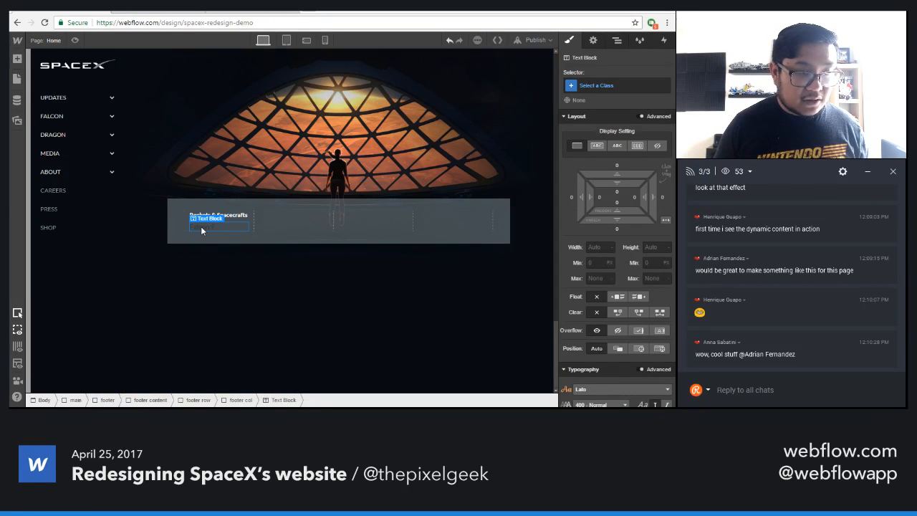
pyautogui.press('Delete')
# - Add a link reading "Falcon 9" below the footer title in the first column and give it the class "footer link"
pyautogui.press('a')
pyautogui.moveTo(130, 292); pyautogui.dragTo(201, 227)
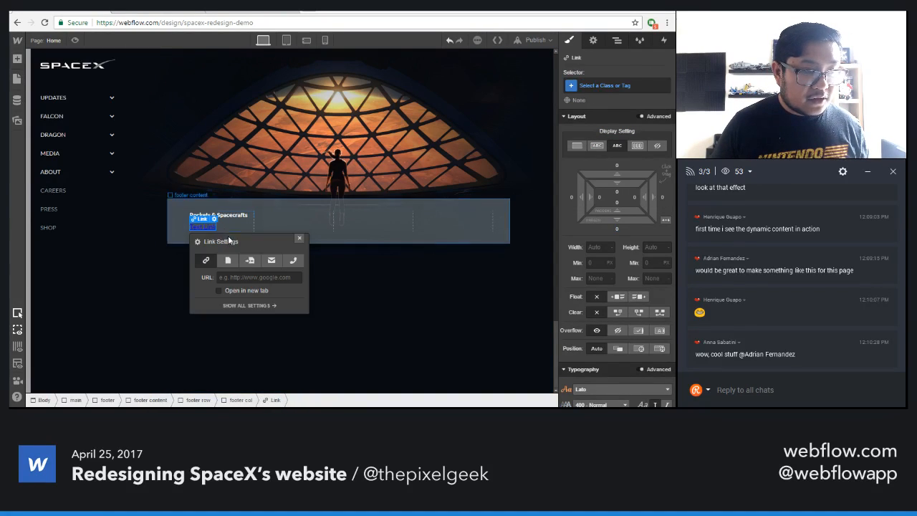
pyautogui.doubleClick(202, 227)
pyautogui.write('Falcon 9')
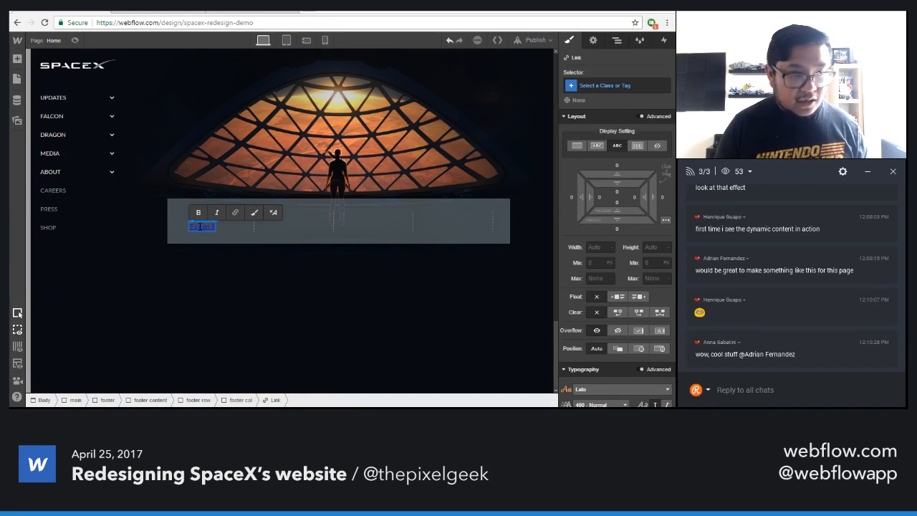
pyautogui.press('Escape')
pyautogui.click(609, 81)
pyautogui.write('footer link')
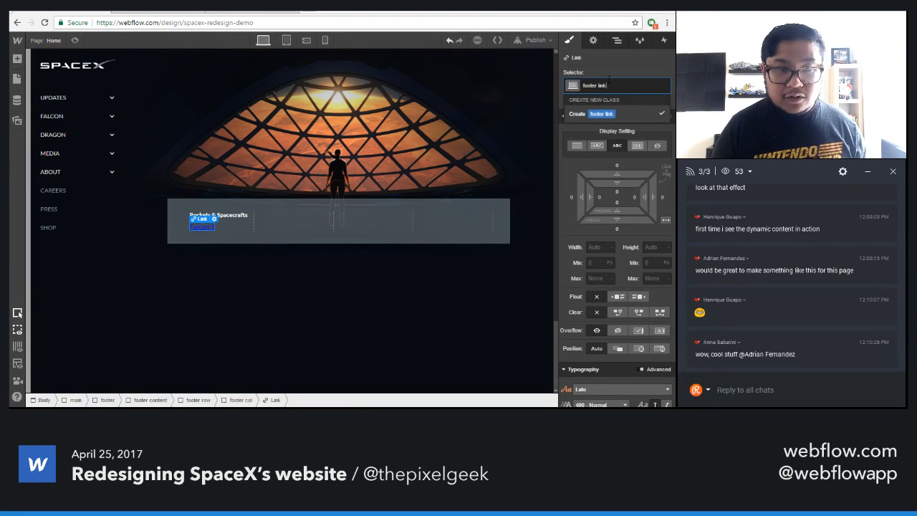
pyautogui.press('Return')
# - Style the footer link in Light Slate Grey without underline, with a 12 px font size and 18 px line height
pyautogui.scroll(-3, 614, 285)
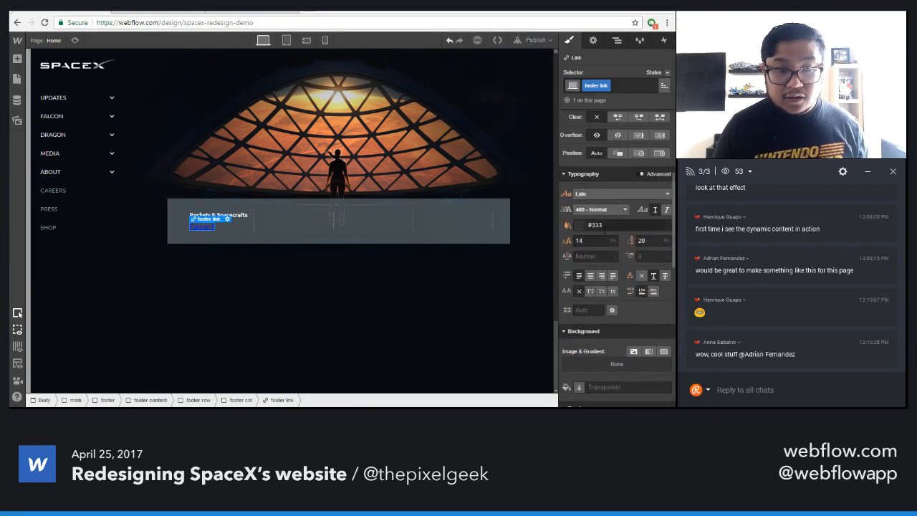
pyautogui.click(577, 225)
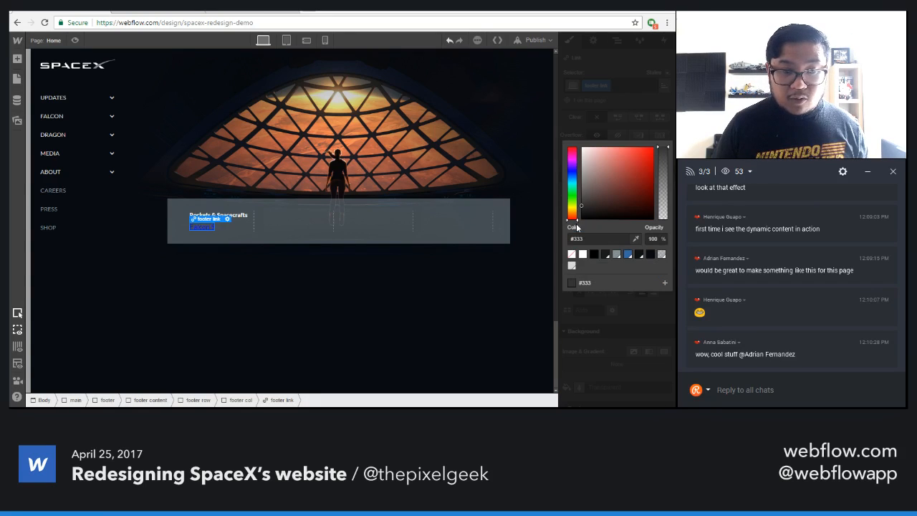
pyautogui.click(615, 254)
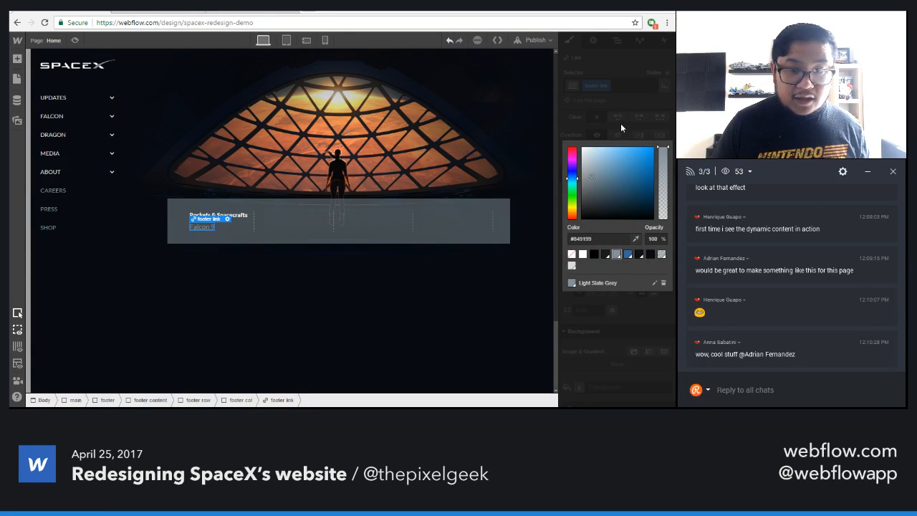
pyautogui.click(620, 121)
pyautogui.click(643, 276)
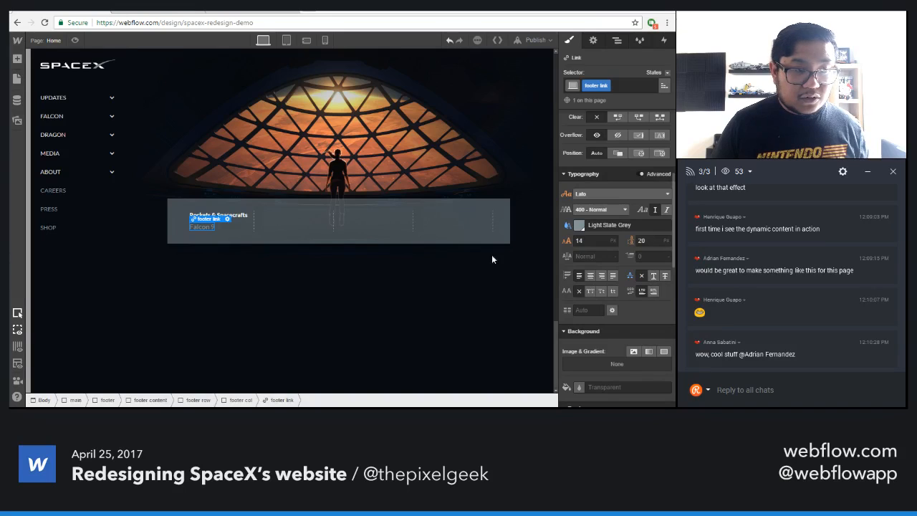
pyautogui.click(584, 240)
pyautogui.press('Down')
pyautogui.press('Down')
pyautogui.press('Tab')
pyautogui.press('Down')
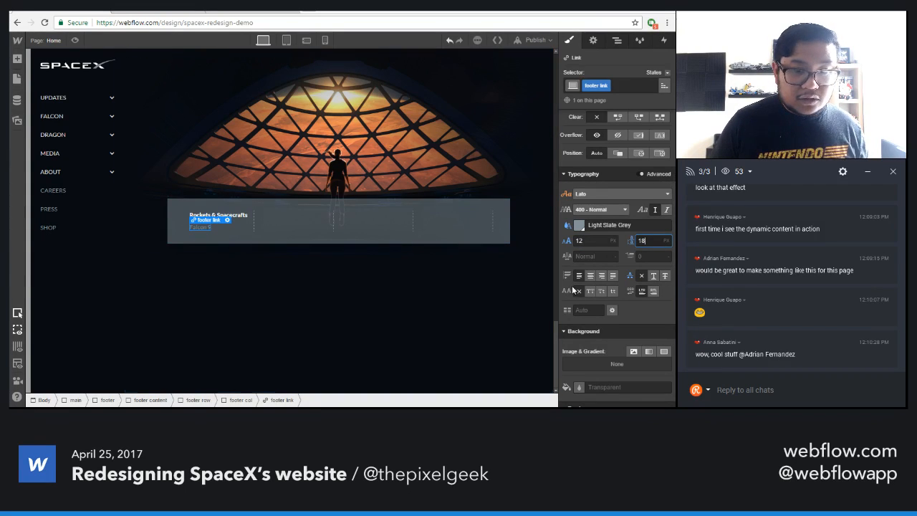
# - Reduce the footer title's bottom margin to tighten the gap above the Falcon 9 link
pyautogui.click(220, 242)
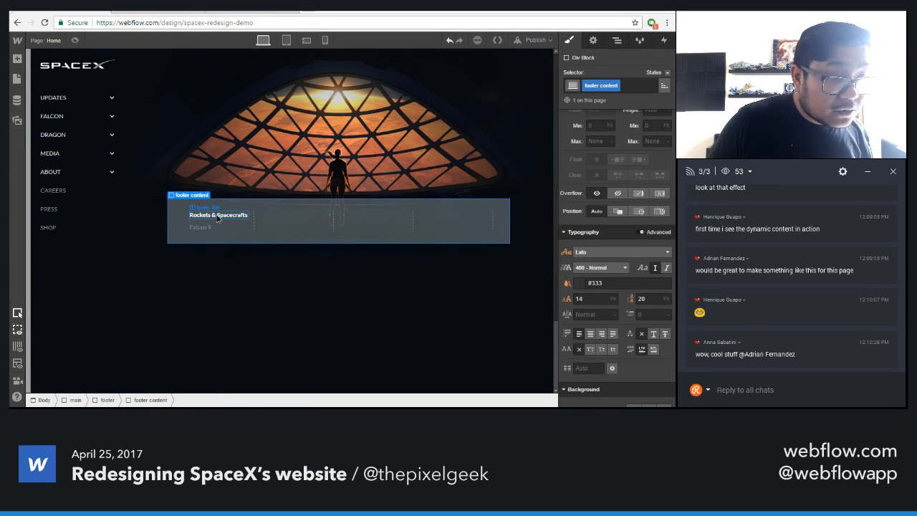
pyautogui.click(217, 216)
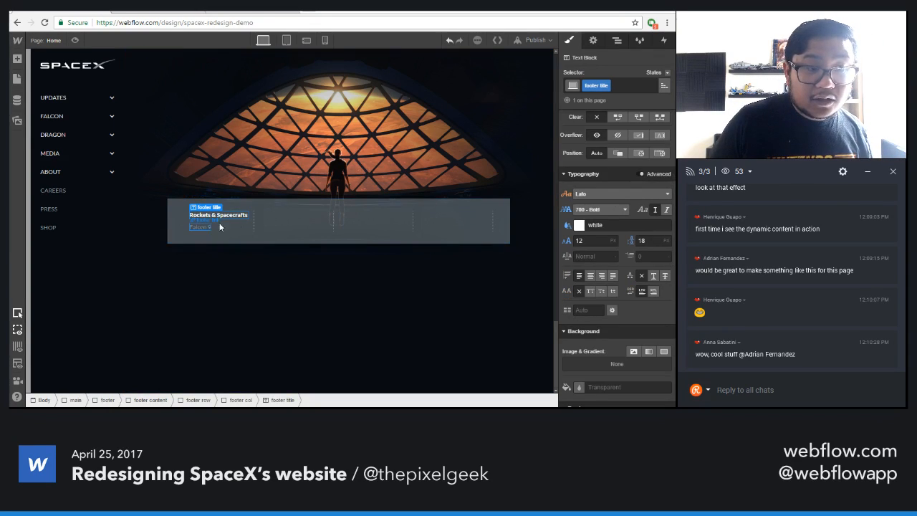
pyautogui.scroll(3, 628, 274)
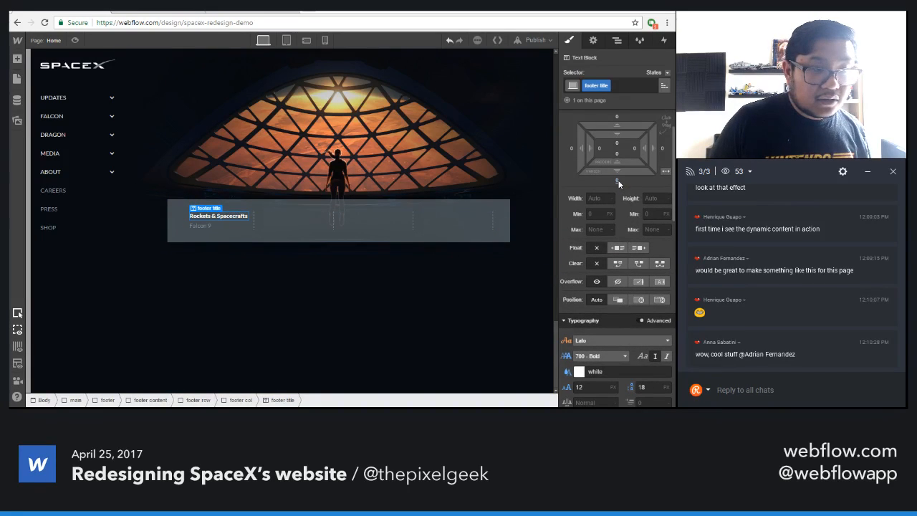
# - Give the footer link 5 px of padding on all four sides
pyautogui.click(200, 225)
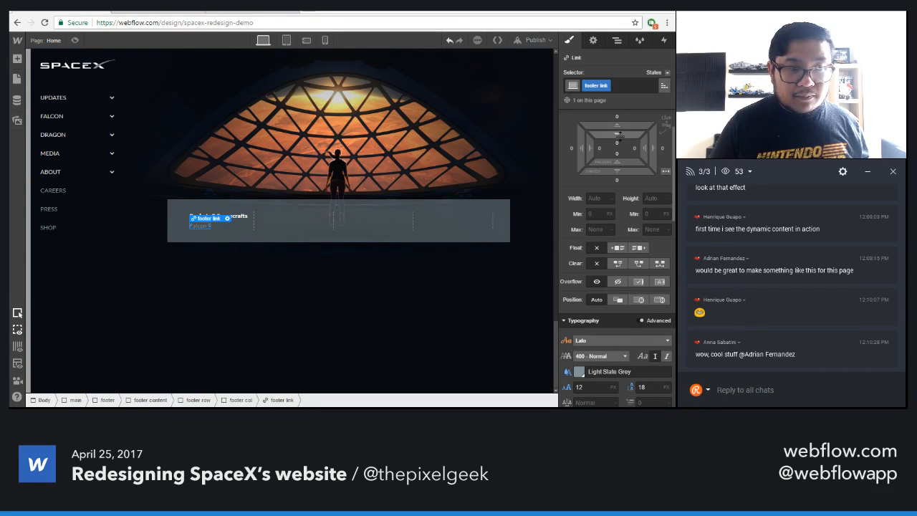
pyautogui.moveTo(619, 134); pyautogui.dragTo(618, 144)
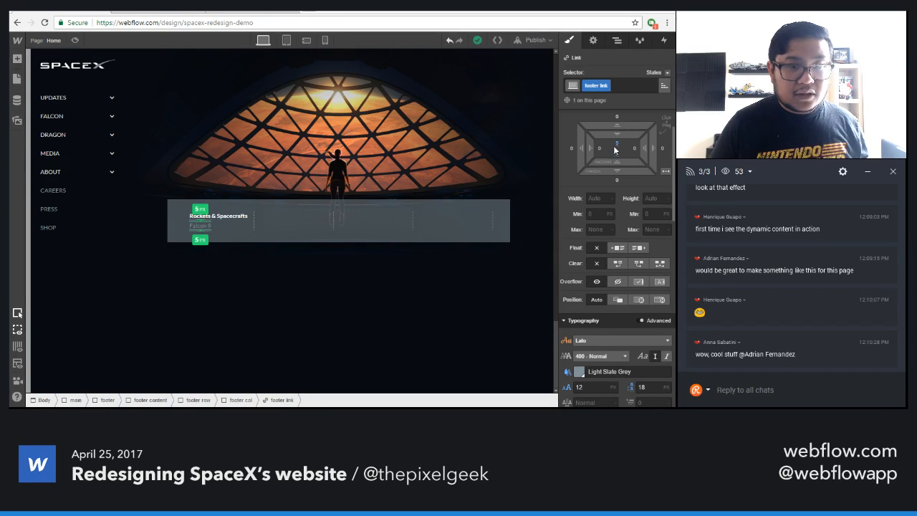
pyautogui.moveTo(596, 153); pyautogui.dragTo(599, 153)
pyautogui.click(257, 261)
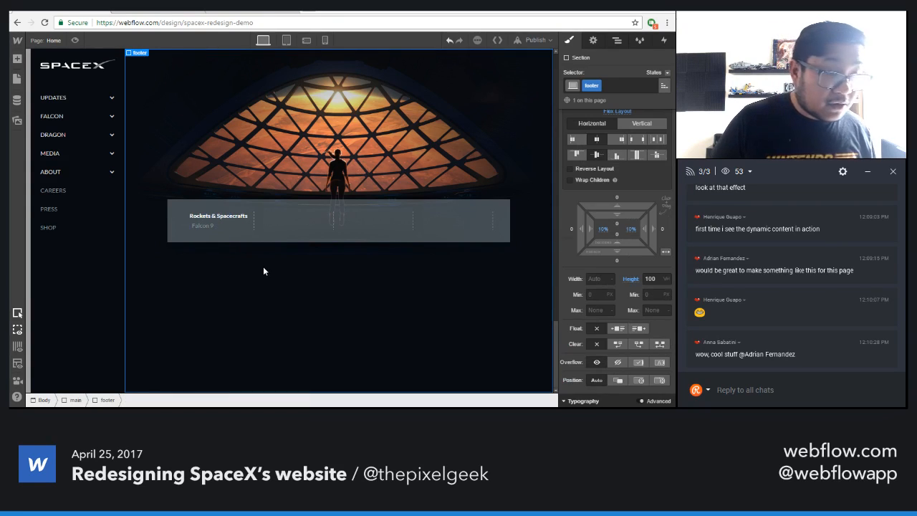
# - Duplicate the Falcon 9 link twice and set the footer link class to block display so the links stack
pyautogui.click(210, 226)
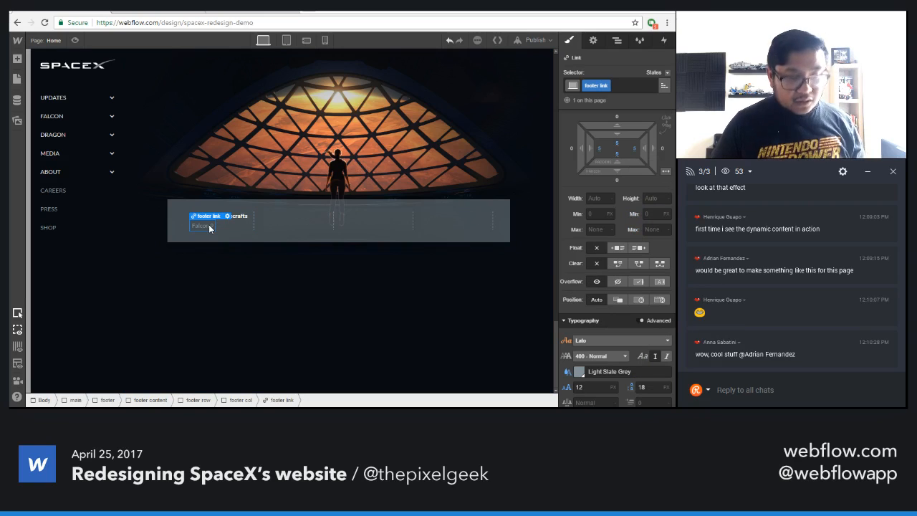
pyautogui.hotkey('ctrl', 'v')
pyautogui.hotkey('ctrl', 'v')
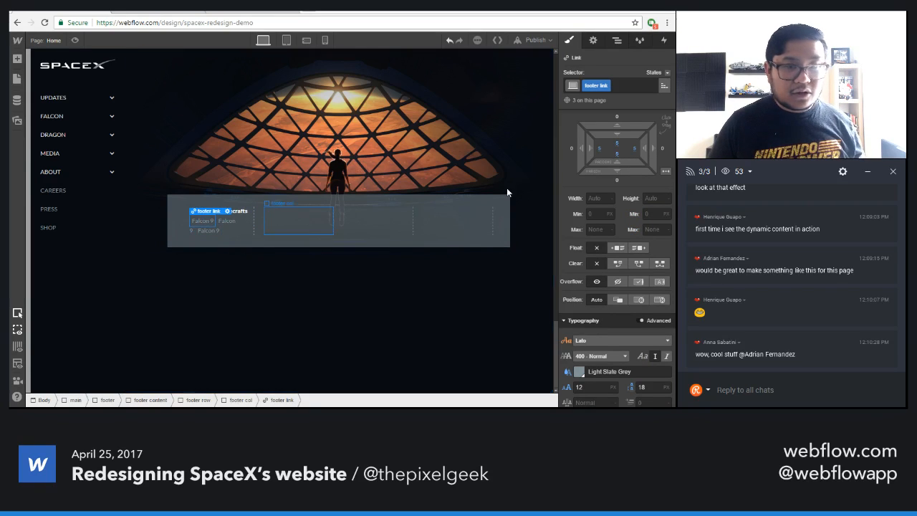
pyautogui.scroll(1, 633, 220)
pyautogui.scroll(1, 634, 219)
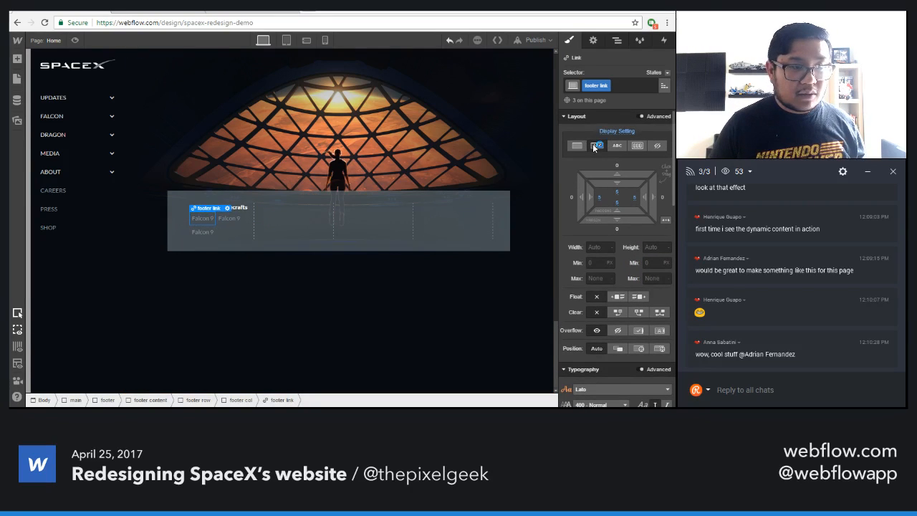
pyautogui.click(576, 147)
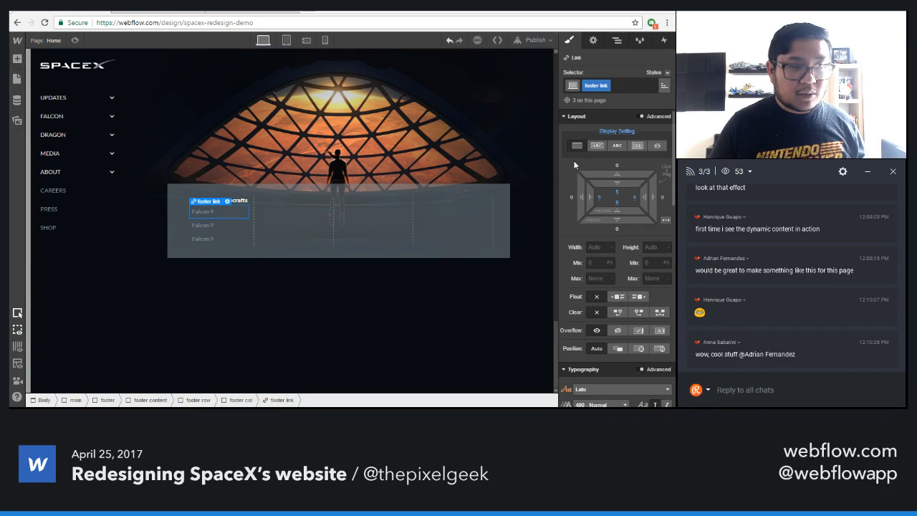
# - Rename the second link in the first footer column to "Falcon Heavy" and the third to "Dragon"
pyautogui.doubleClick(206, 228)
pyautogui.write('Falcon Heavy')
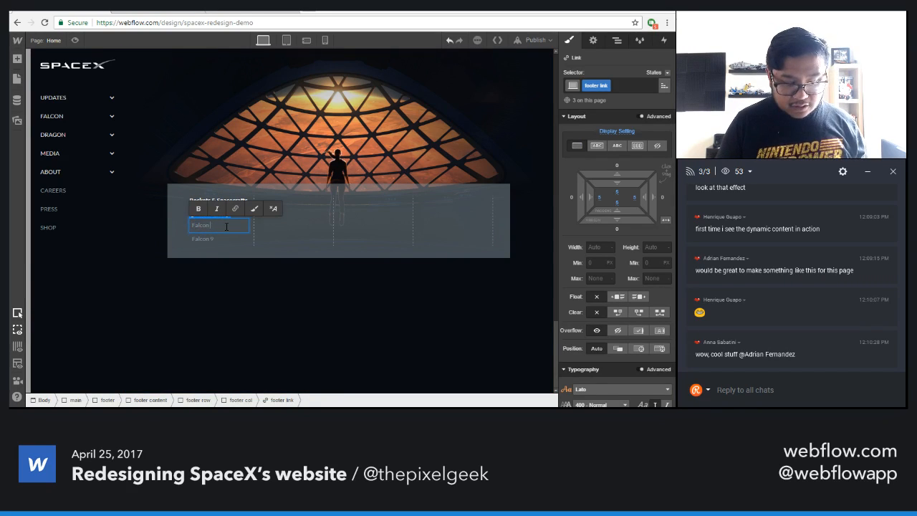
pyautogui.doubleClick(201, 238)
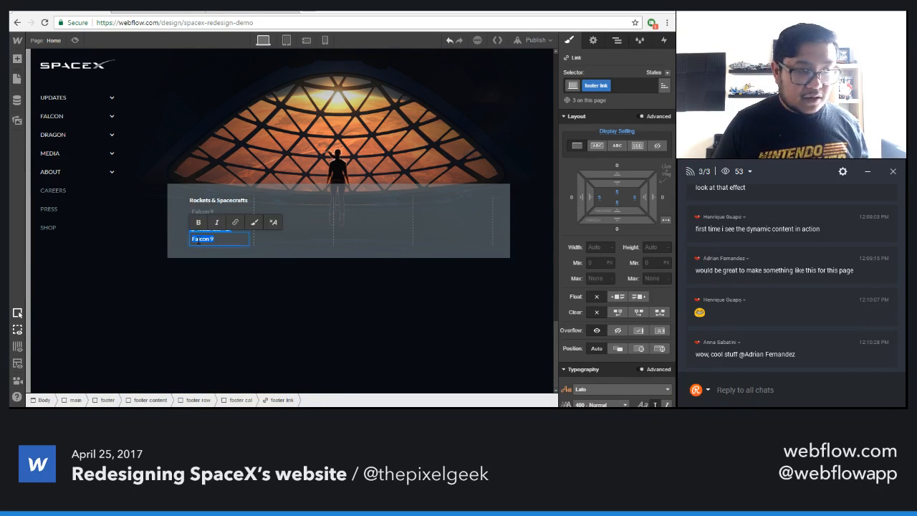
pyautogui.write('Dragon')
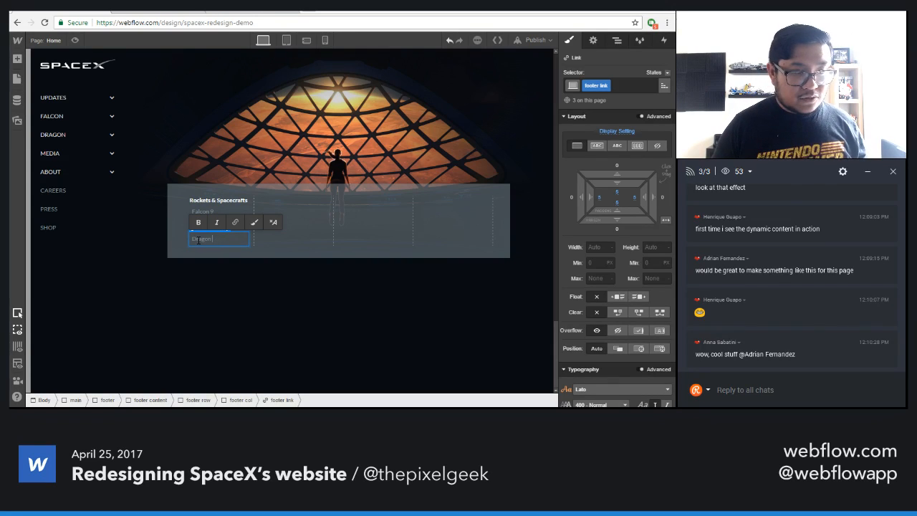
pyautogui.press('Escape')
pyautogui.click(222, 270)
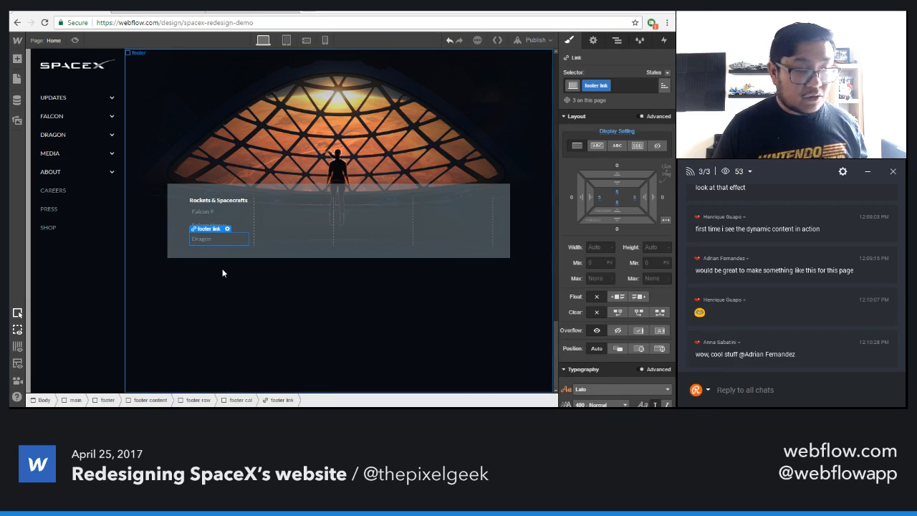
# - Replace the empty footer columns with three copies of the finished Rockets & Spacecrafts column
pyautogui.click(251, 202)
pyautogui.click(299, 216)
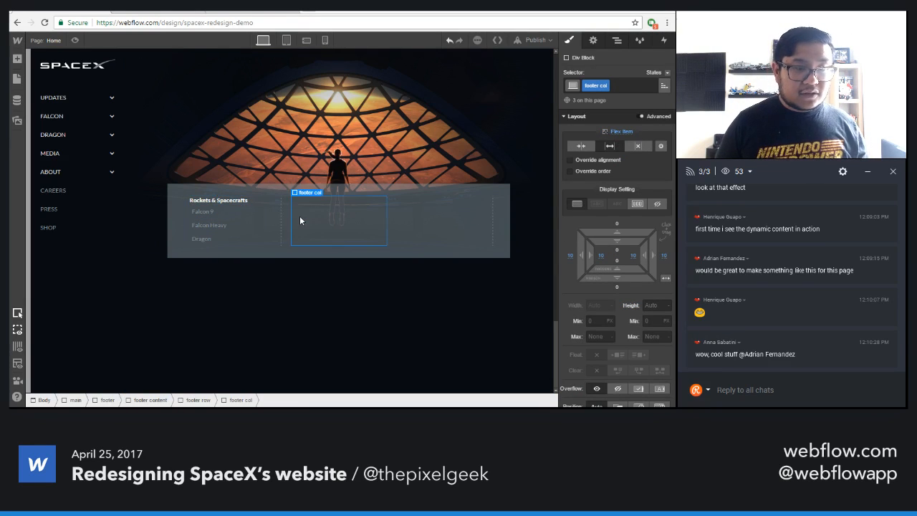
pyautogui.press('Delete')
pyautogui.press('Delete')
pyautogui.hotkey('ctrl', 'c')
pyautogui.hotkey('ctrl', 'v')
pyautogui.hotkey('ctrl', 'v')
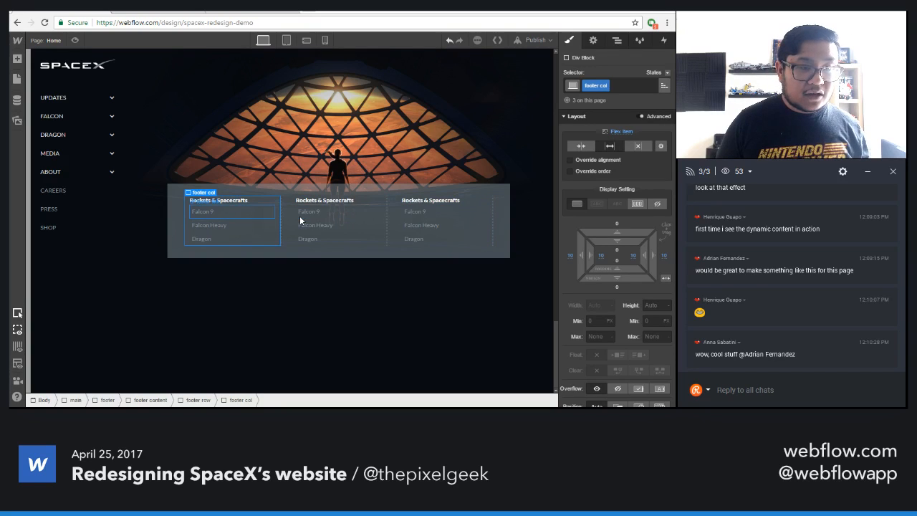
pyautogui.hotkey('ctrl', 'v')
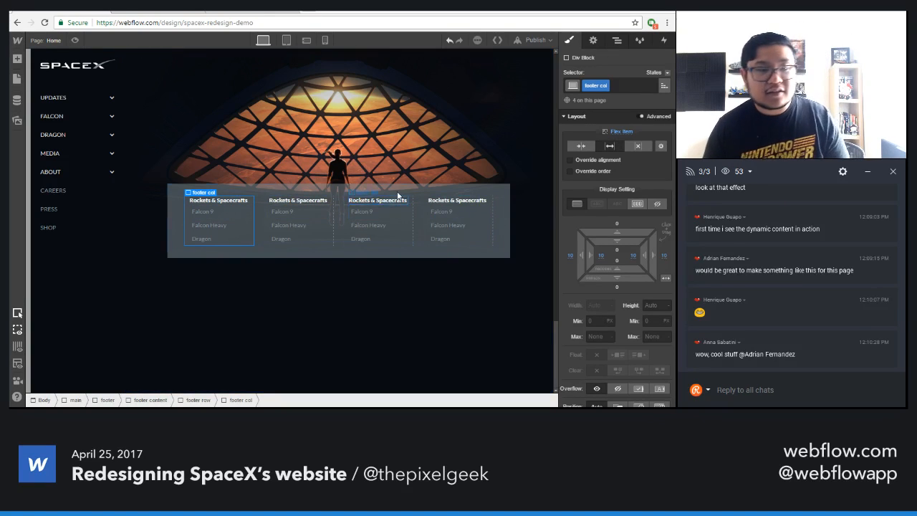
# - Following the live SpaceX site's footer, retitle the second column "Updates" and rename its first two links "News" and "Launch Manifest"
pyautogui.click(216, 11)
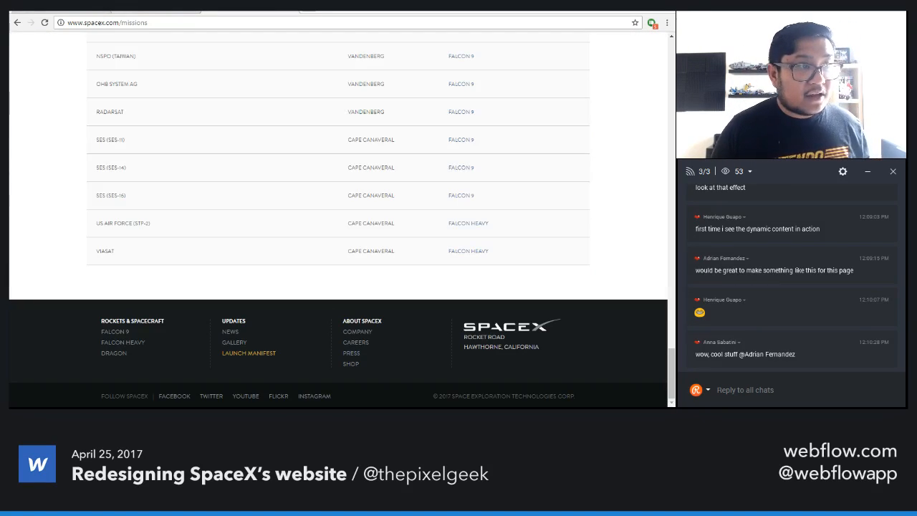
pyautogui.click(71, 11)
pyautogui.doubleClick(288, 199)
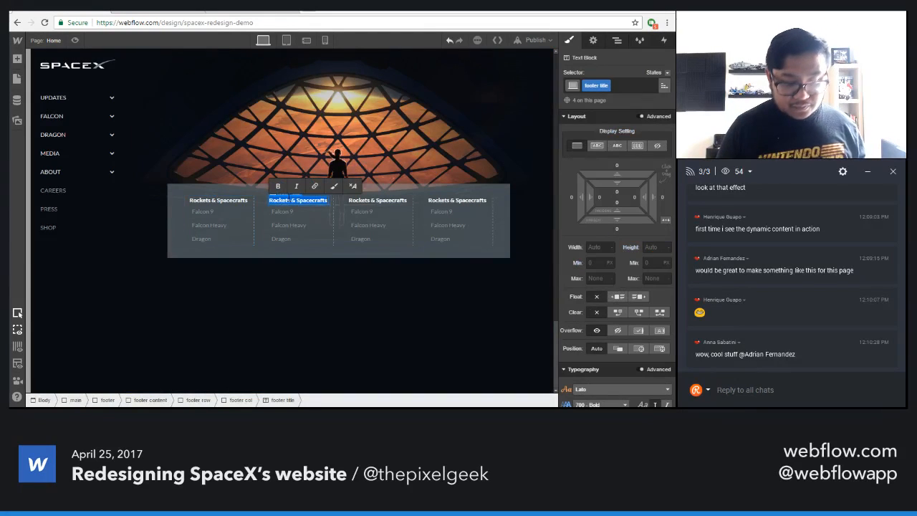
pyautogui.write('Updates')
pyautogui.doubleClick(289, 212)
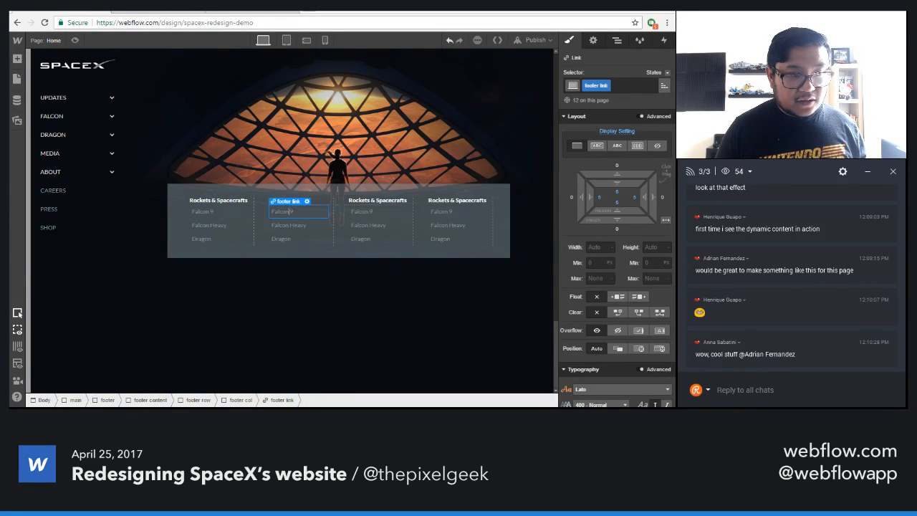
pyautogui.write('News')
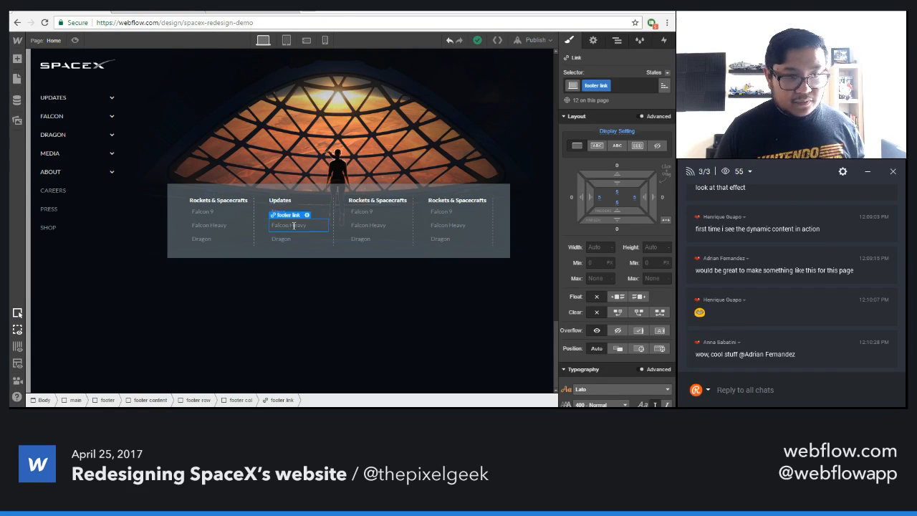
pyautogui.doubleClick(292, 226)
pyautogui.write('Launch')
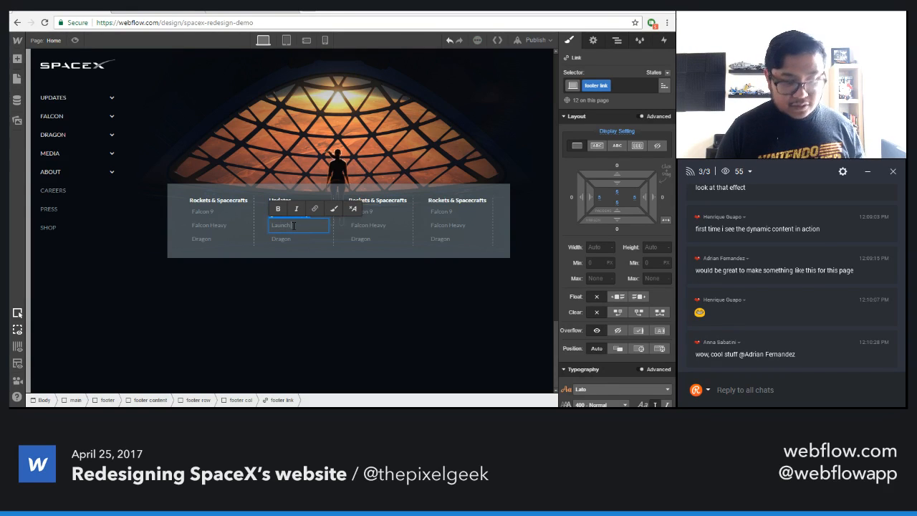
pyautogui.write(' Manifest')
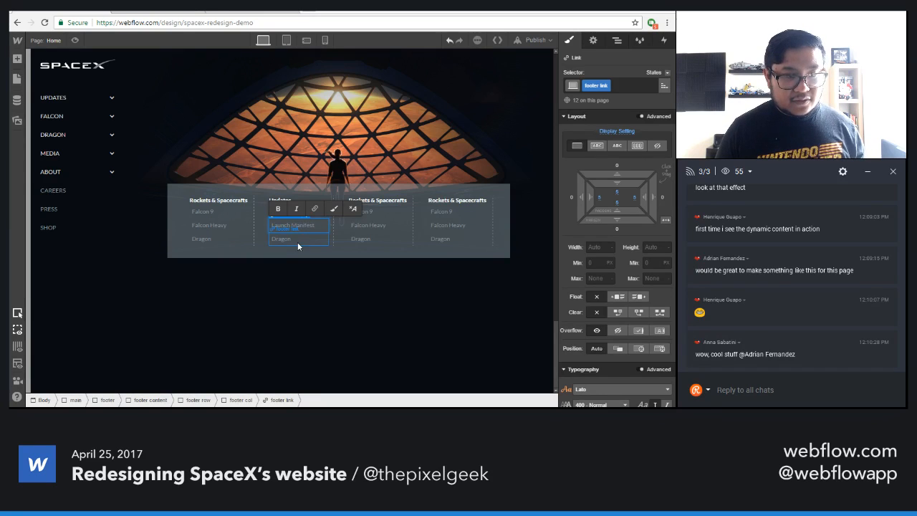
# - Remove the leftover Dragon link from the Updates column and check the column contents in the live SpaceX site's footer
pyautogui.press('Escape')
pyautogui.click(230, 11)
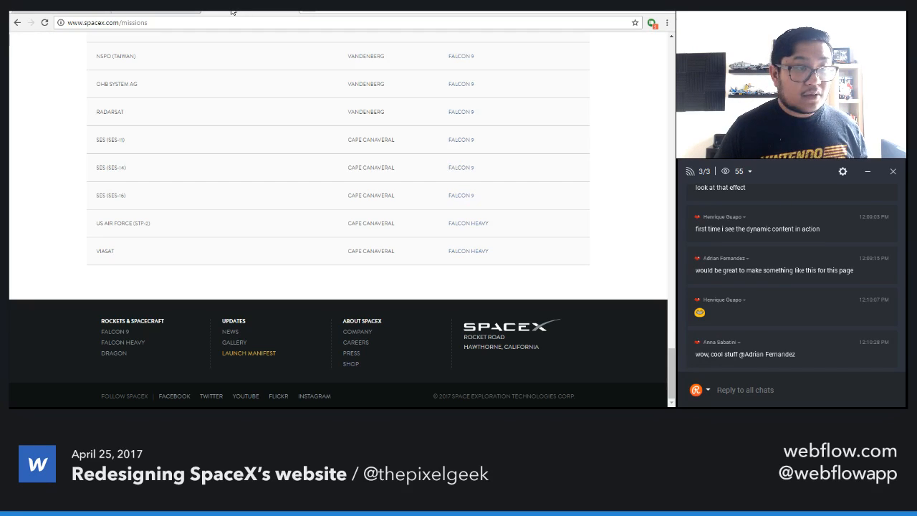
pyautogui.click(78, 11)
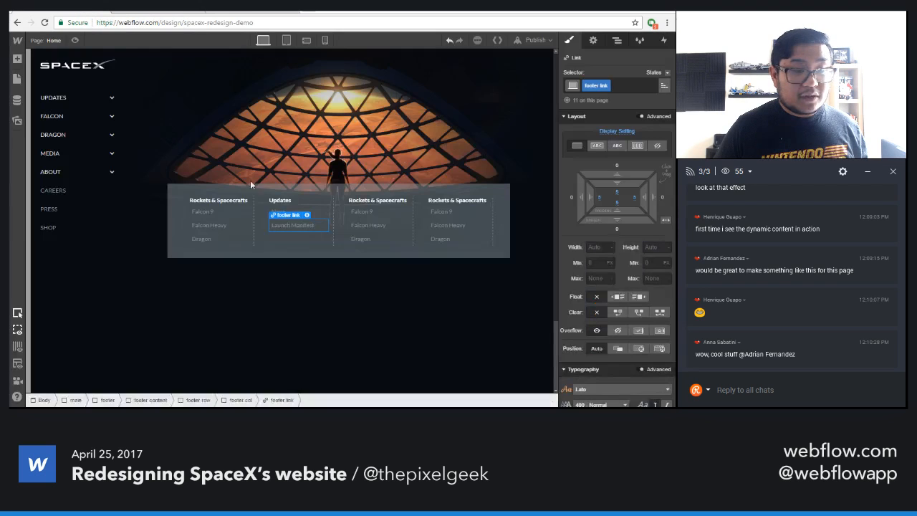
# - Clear the third footer column's title and move the Rockets & Spacecrafts column behind the Updates column
pyautogui.doubleClick(362, 200)
pyautogui.write('Abou')
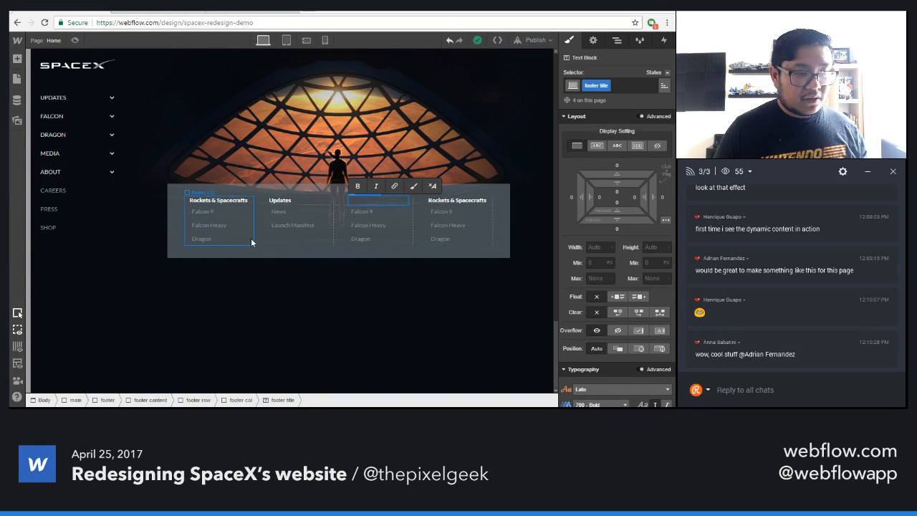
pyautogui.moveTo(251, 238); pyautogui.dragTo(338, 237)
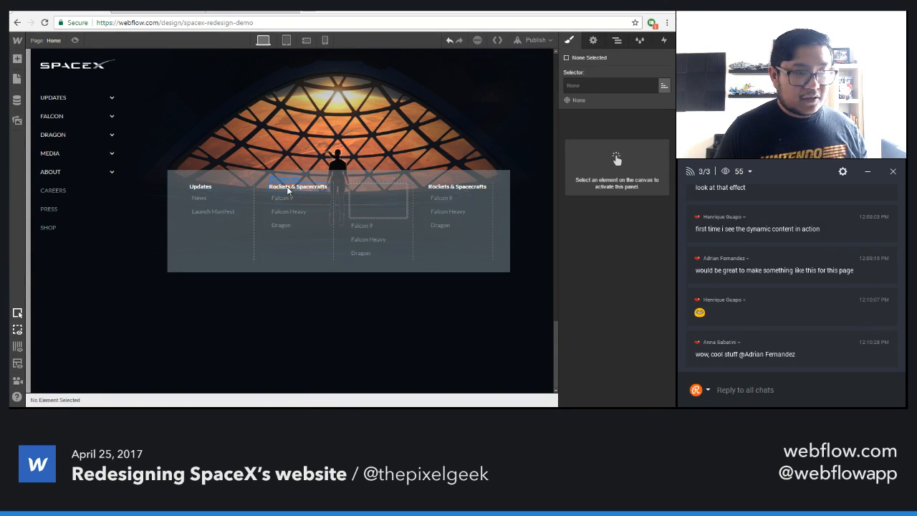
# - Retitle the third footer column "Media" and rename its first two links "Videos" and "Photos"
pyautogui.doubleClick(372, 192)
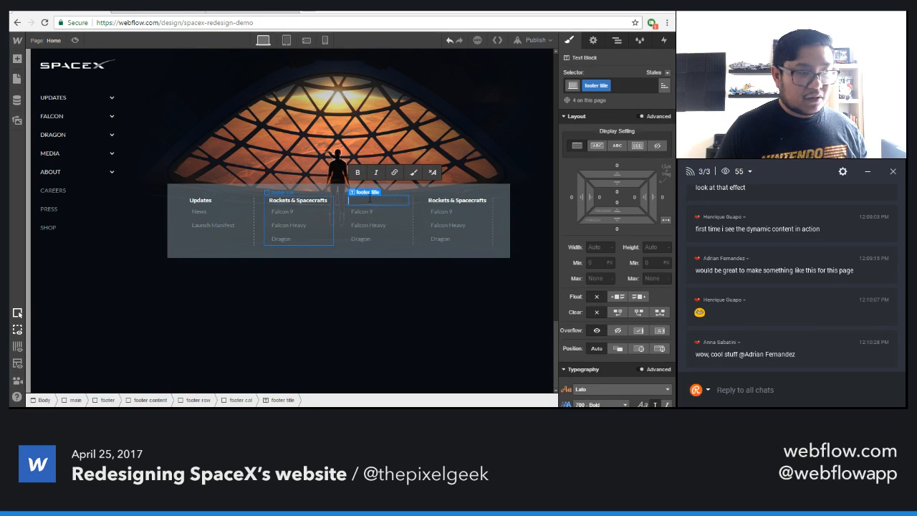
pyautogui.write('Media')
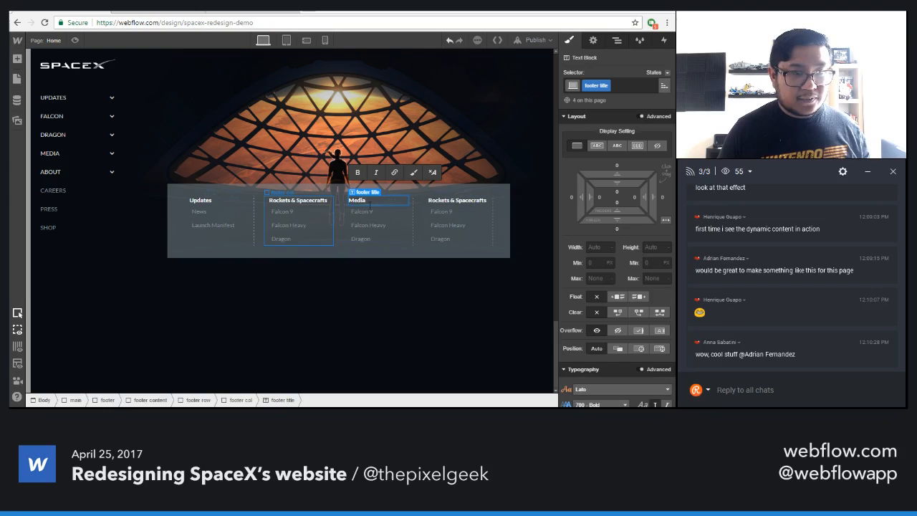
pyautogui.doubleClick(366, 212)
pyautogui.write('Videos')
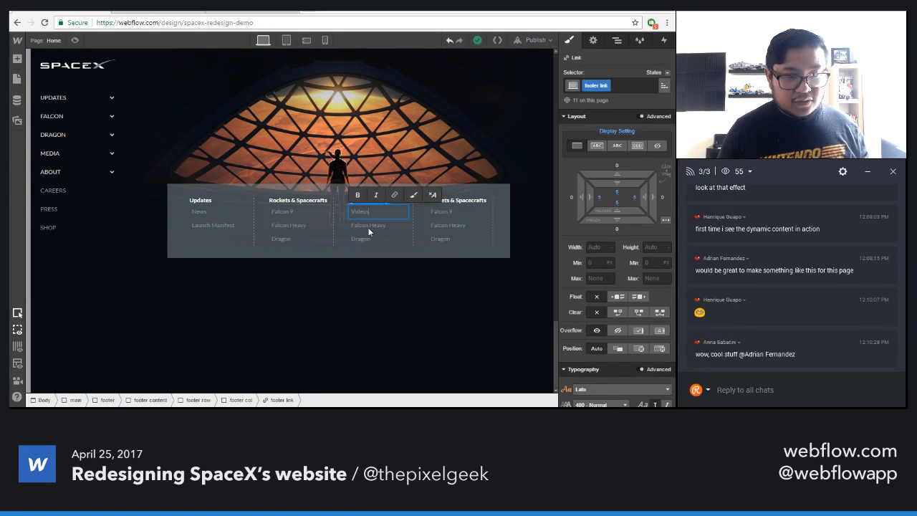
pyautogui.doubleClick(367, 225)
pyautogui.write('Photos')
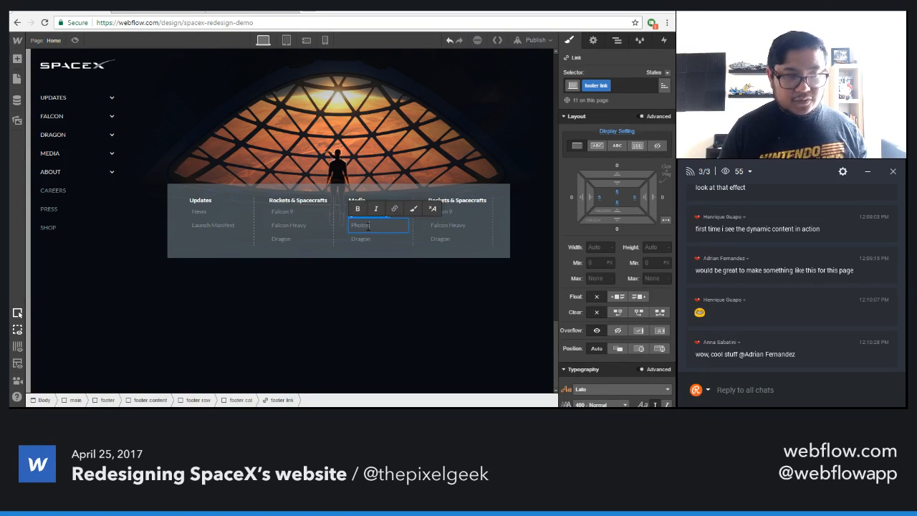
# - Delete the leftover Dragon link from the Media column
pyautogui.press('Escape')
pyautogui.click(382, 238)
pyautogui.press('Delete')
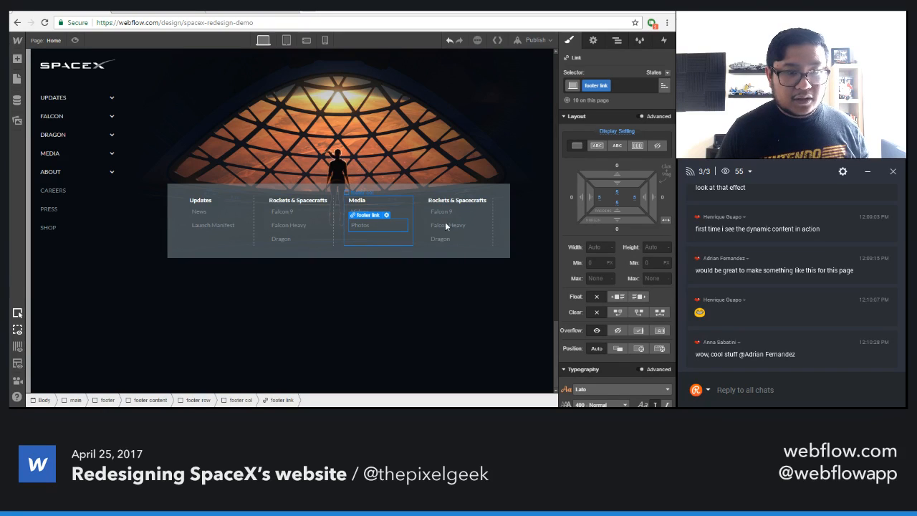
# - Retitle the fourth footer column "About SpaceX" and rename its three links "Company", "History" and "Careers"
pyautogui.doubleClick(457, 200)
pyautogui.write('Abo')
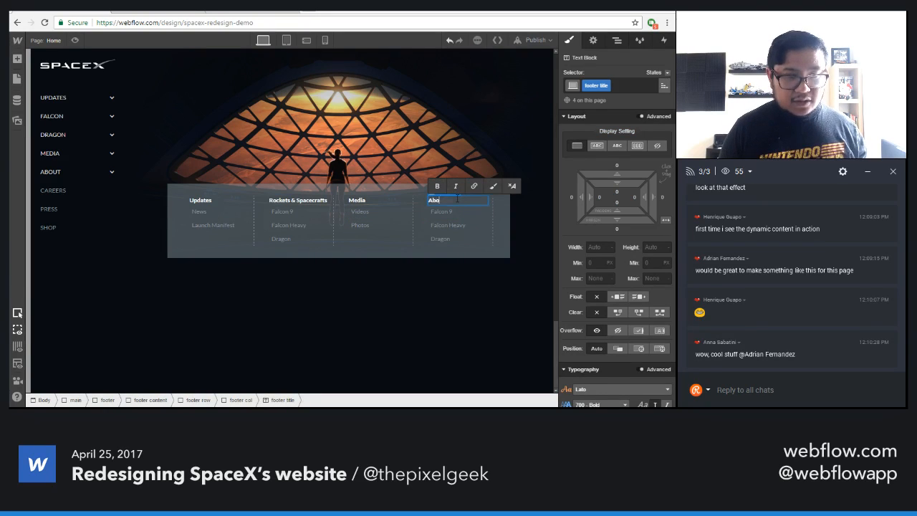
pyautogui.write('ut SpaceX')
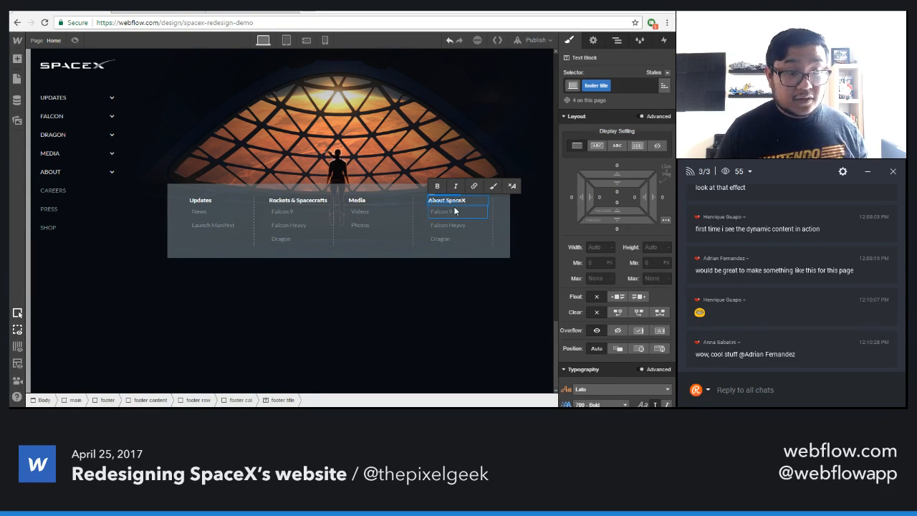
pyautogui.doubleClick(442, 212)
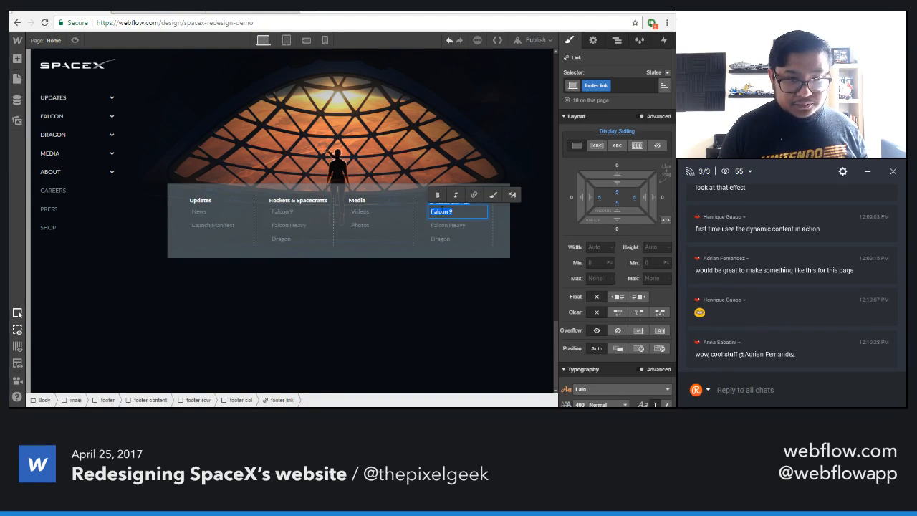
pyautogui.write('Company')
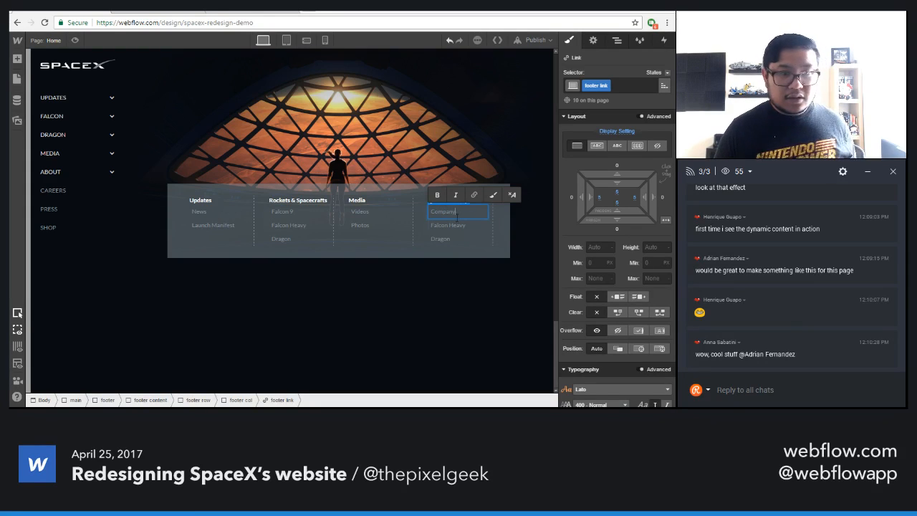
pyautogui.doubleClick(449, 225)
pyautogui.write('History')
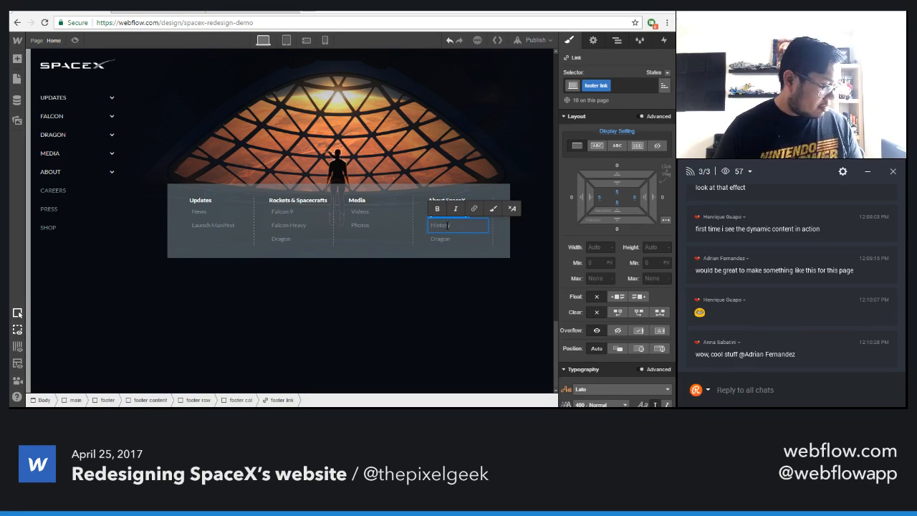
pyautogui.click(457, 238)
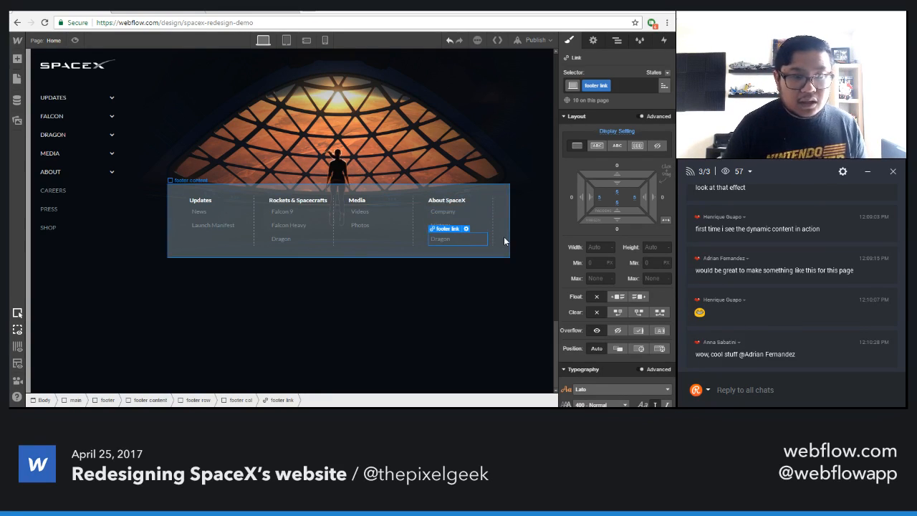
pyautogui.doubleClick(447, 238)
pyautogui.write('C')
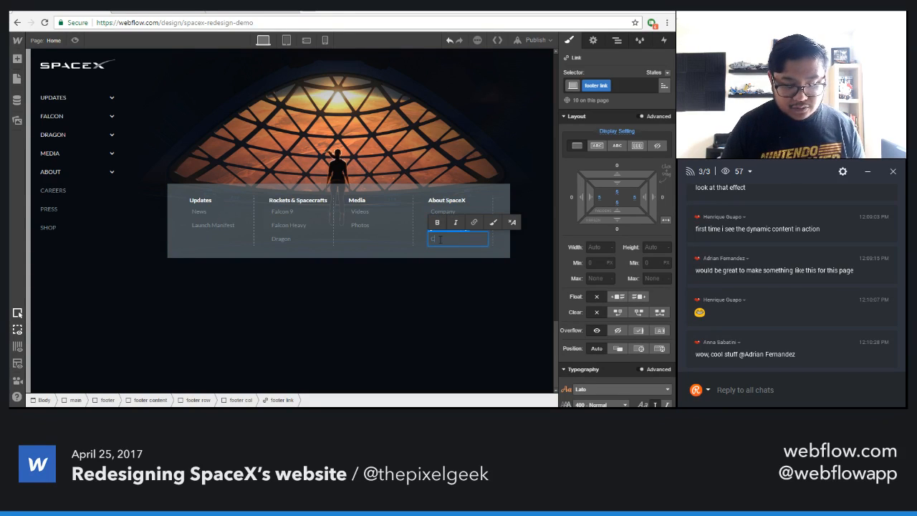
pyautogui.write('areers')
pyautogui.press('Escape')
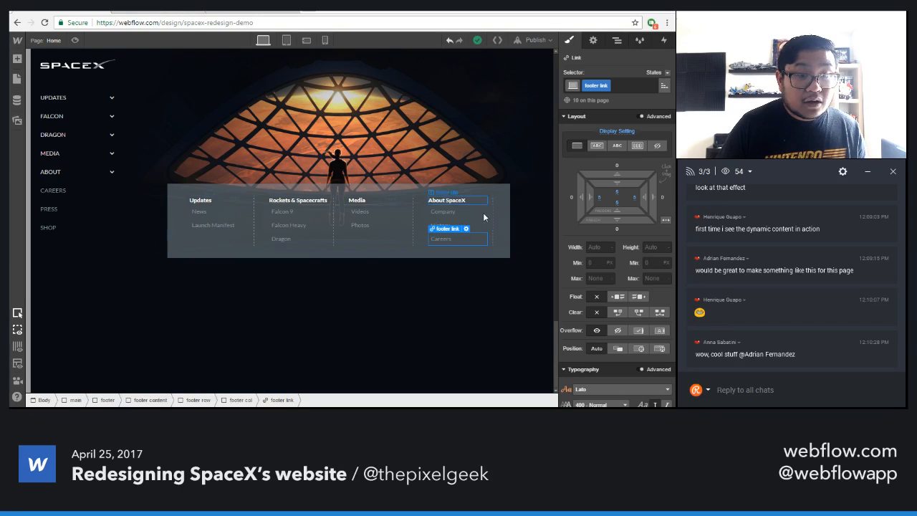
# - Duplicate the About SpaceX column to add a fifth column to the footer row
pyautogui.click(495, 215)
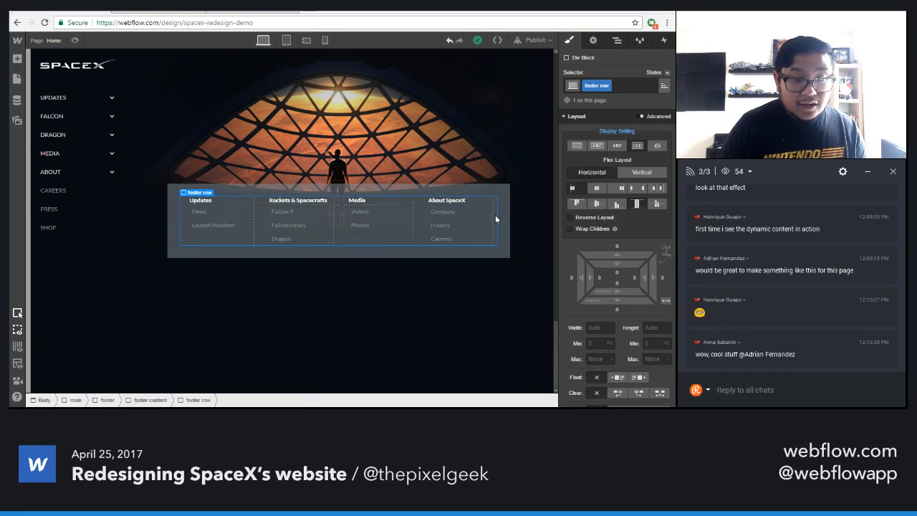
pyautogui.click(493, 219)
pyautogui.hotkey('ctrl', 'd')
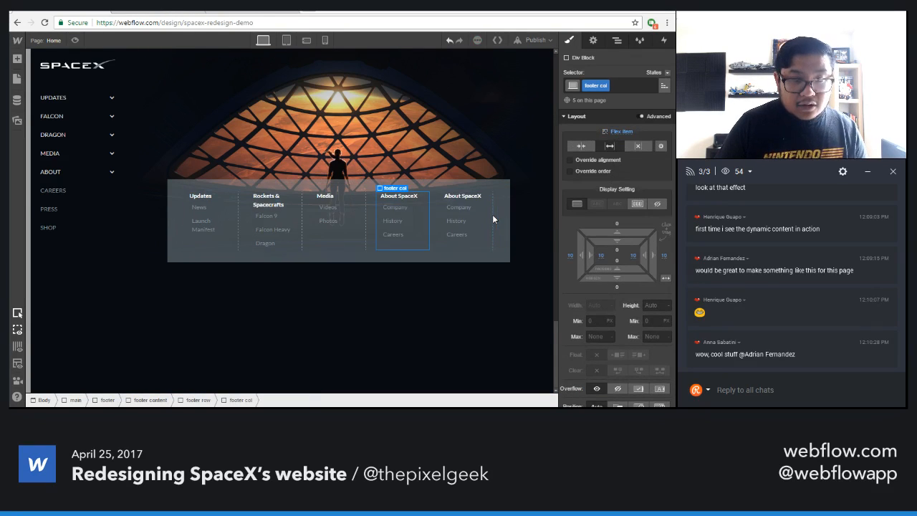
# - Set the footer section's left and right padding to 0% so the content block spans the full width
pyautogui.click(520, 244)
pyautogui.moveTo(646, 276); pyautogui.dragTo(662, 275)
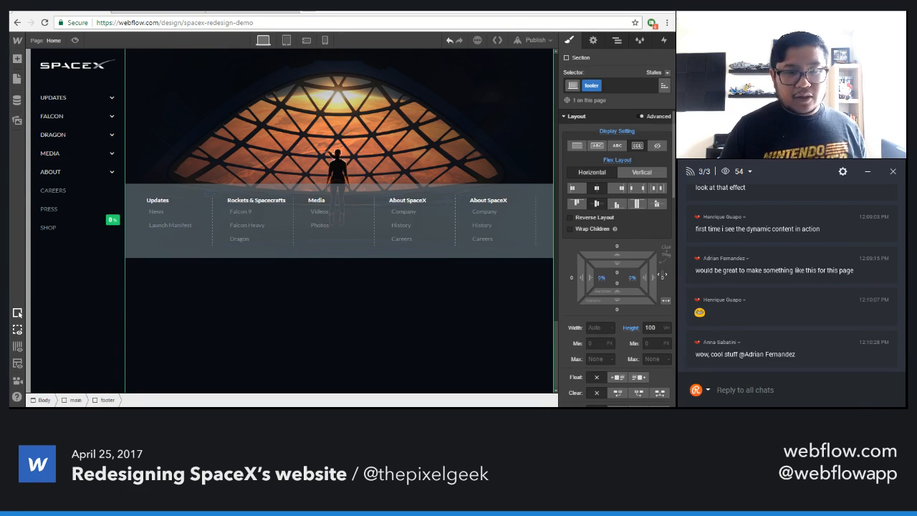
pyautogui.moveTo(662, 275); pyautogui.dragTo(662, 278)
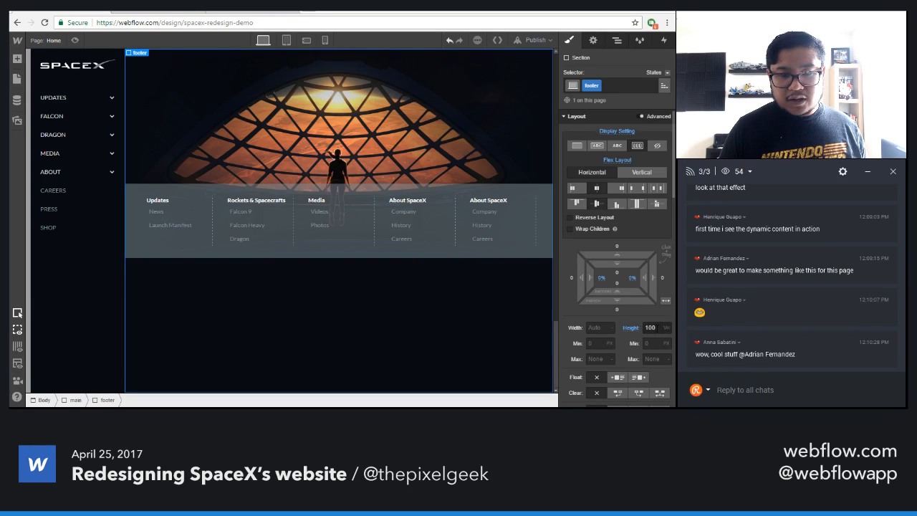
# - Remove the footer section's fixed height and try equal top and bottom padding of 143 px
pyautogui.keyDown('alt'); pyautogui.click(634, 330); pyautogui.keyUp('alt')
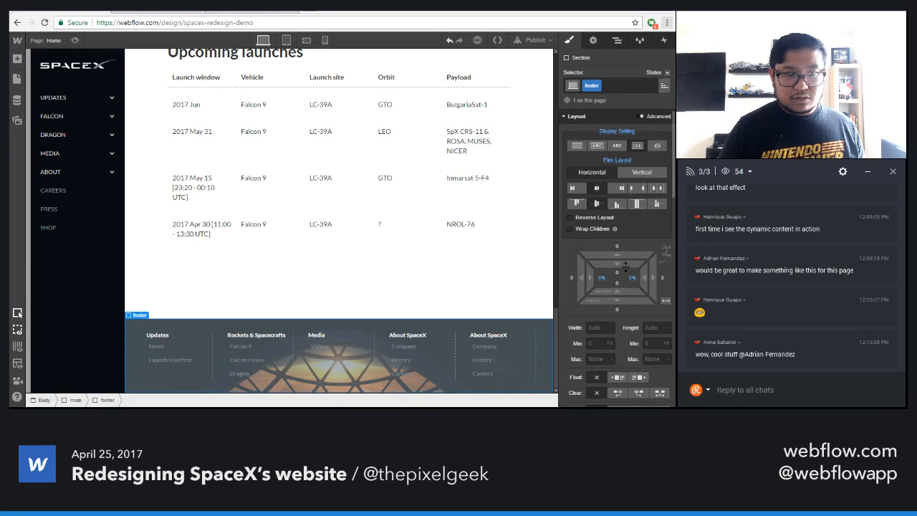
pyautogui.moveTo(622, 263); pyautogui.dragTo(628, 396)
pyautogui.scroll(-2, 494, 314)
pyautogui.scroll(-2, 499, 347)
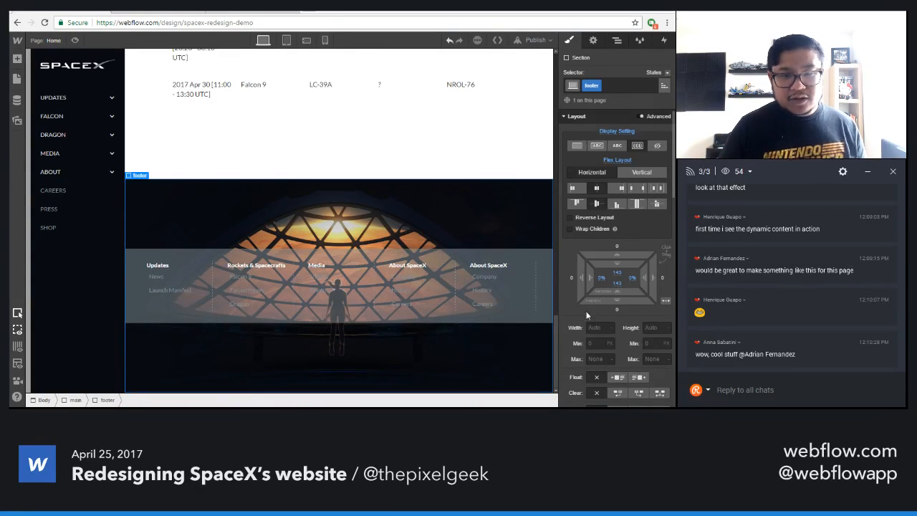
# - Give the footer only top padding, trying 500 px and settling on 346 px, with bottom padding at 0
pyautogui.moveTo(625, 262); pyautogui.dragTo(629, 337)
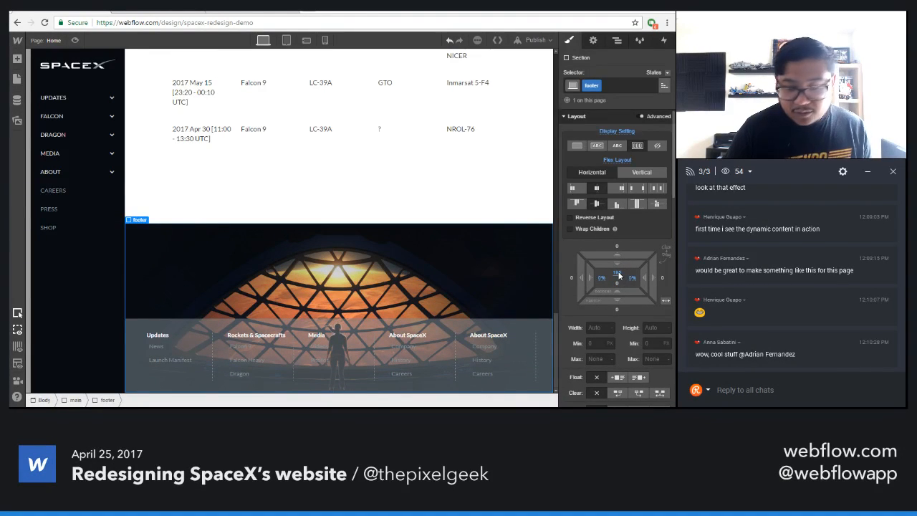
pyautogui.click(617, 276)
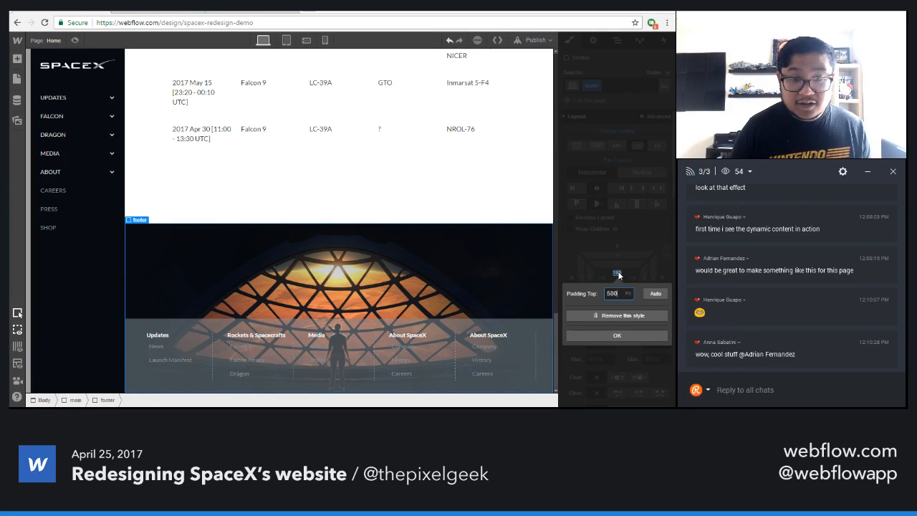
pyautogui.write('500')
pyautogui.press('Return')
pyautogui.scroll(-3, 470, 343)
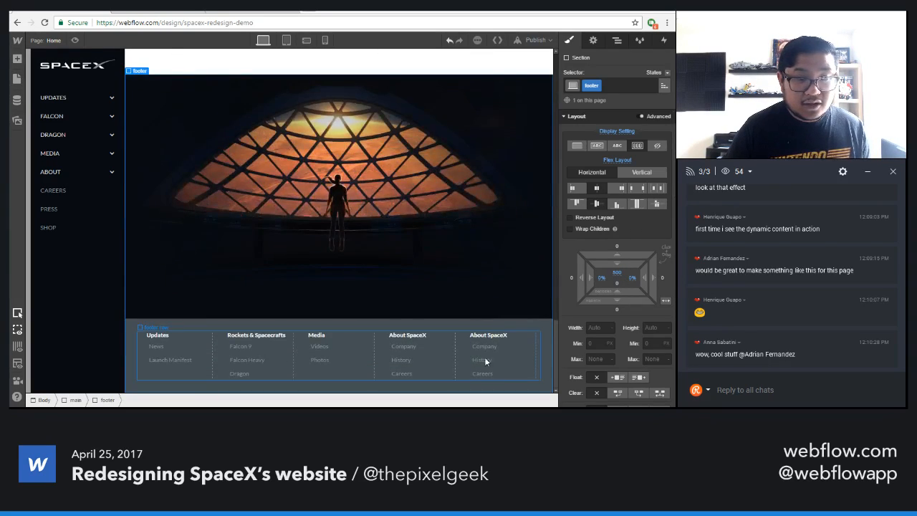
pyautogui.moveTo(617, 247); pyautogui.dragTo(434, 169)
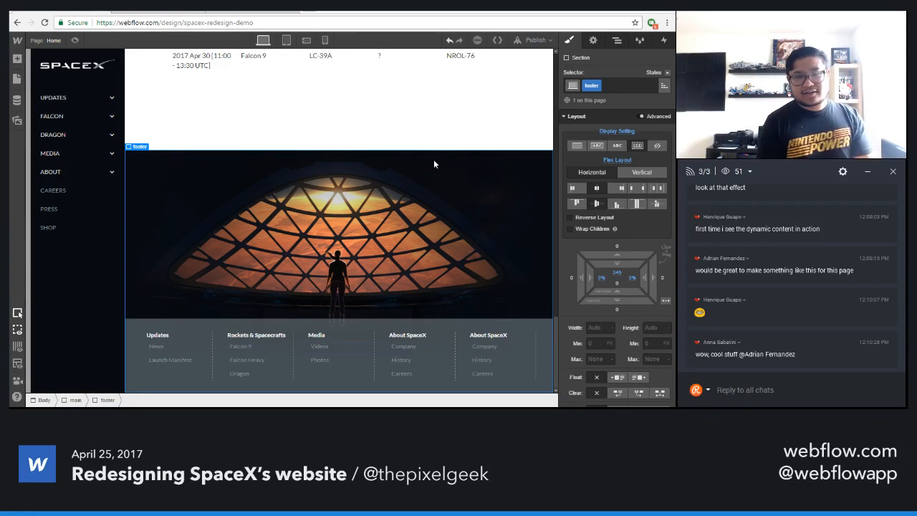
# - Delete the title and all links from the fifth footer column, leaving the column empty
pyautogui.click(500, 343)
pyautogui.press('Delete')
pyautogui.press('Delete')
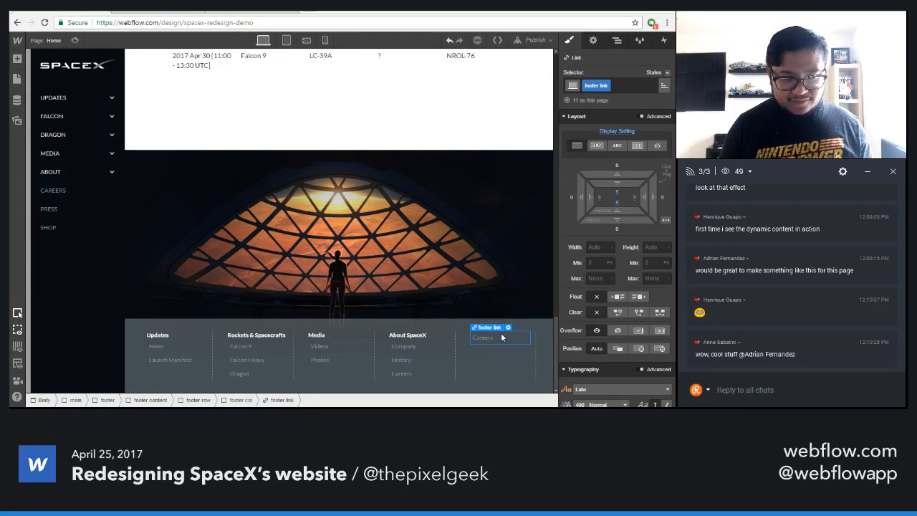
pyautogui.click(512, 354)
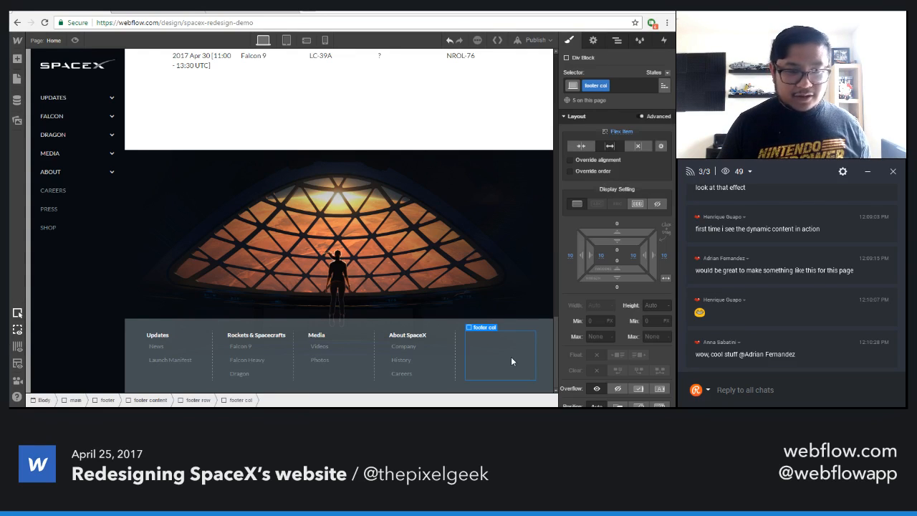
# - Copy the company address text from the live SpaceX site's footer and return to the Webflow design
pyautogui.press('a')
pyautogui.press('a')
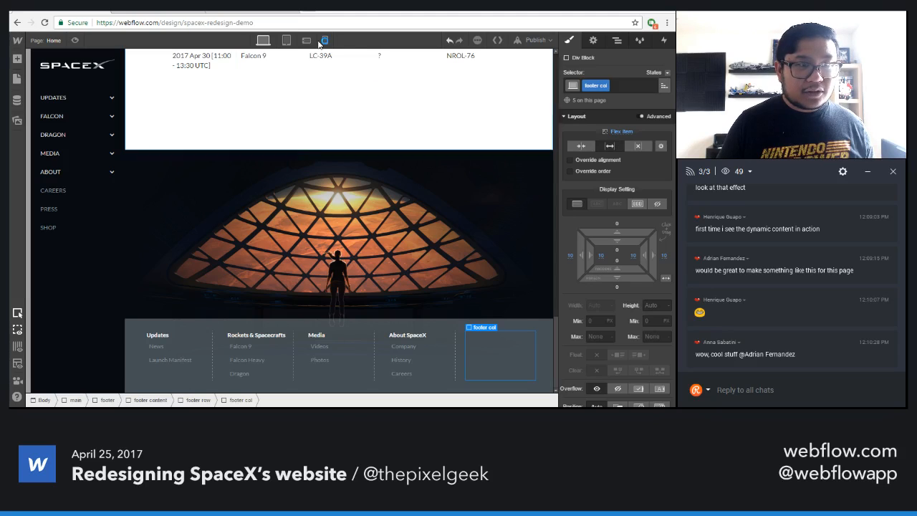
pyautogui.hotkey('ctrl', 'Tab')
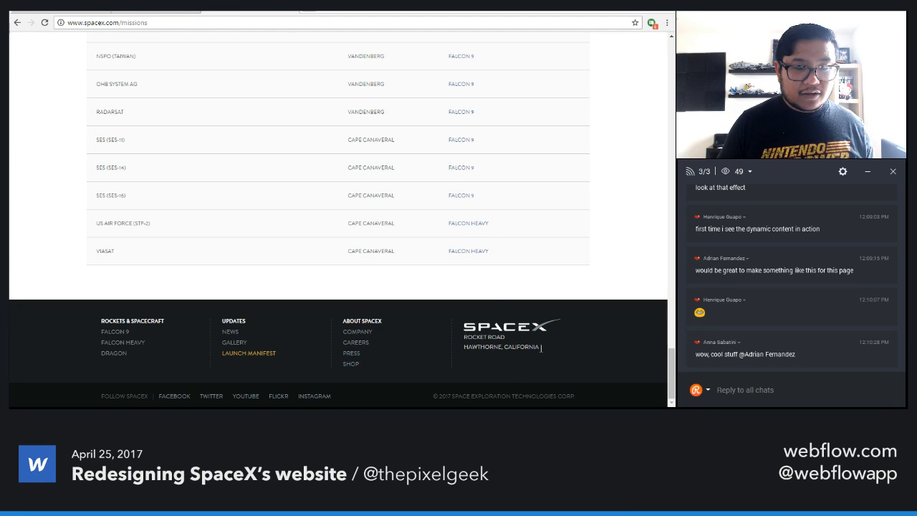
pyautogui.moveTo(541, 347); pyautogui.dragTo(459, 334)
pyautogui.hotkey('ctrl', 'c')
pyautogui.click(99, 10)
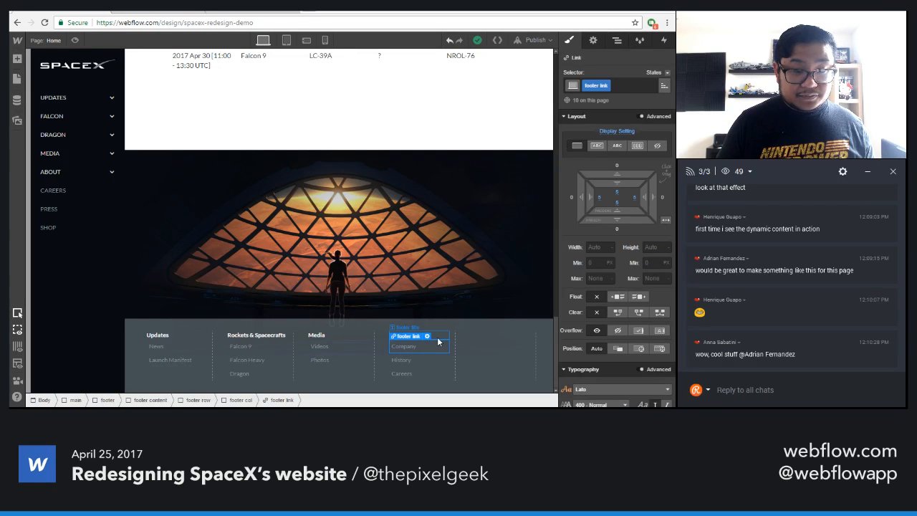
# - Paste a copy of the About SpaceX title into the empty fifth column and recheck the address on the live site
pyautogui.click(414, 335)
pyautogui.click(499, 351)
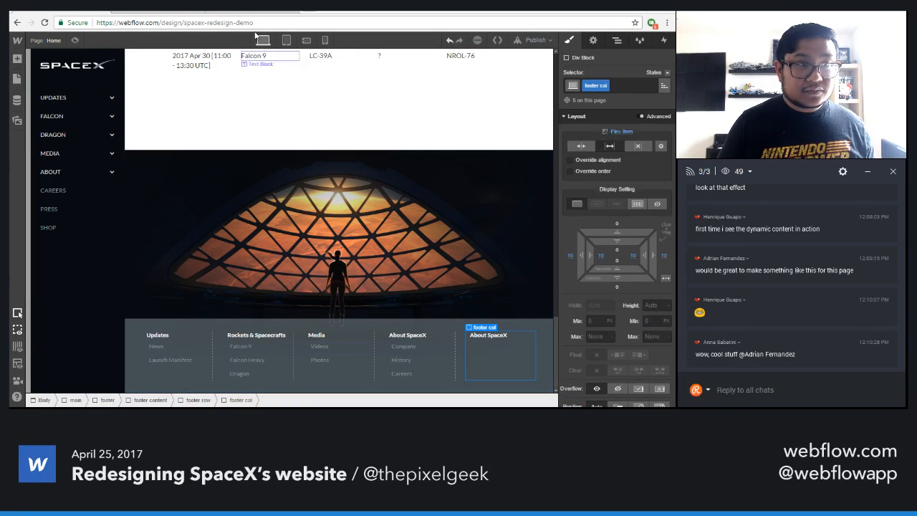
pyautogui.click(247, 12)
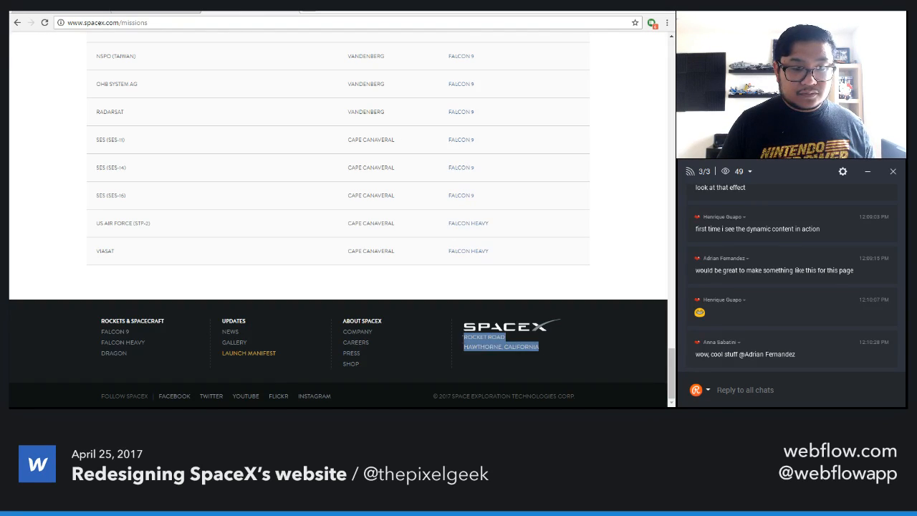
pyautogui.click(157, 13)
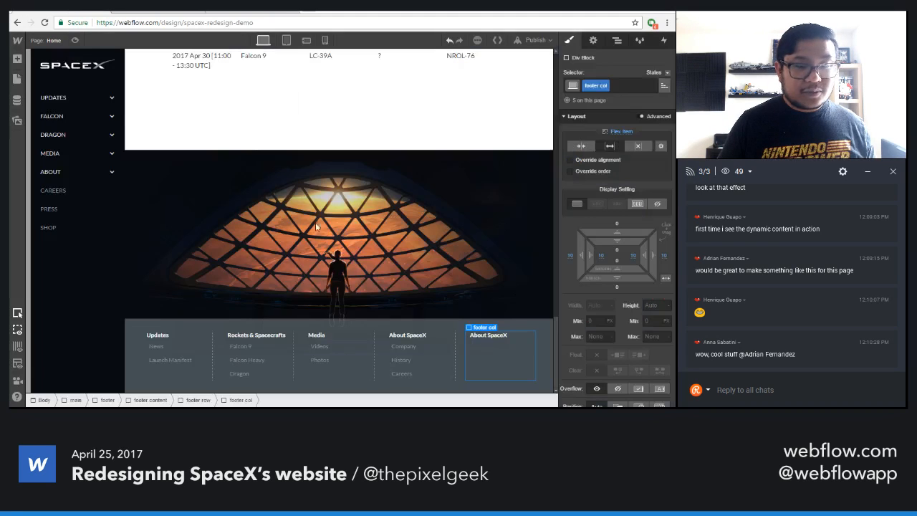
# - Replace the title in the fifth footer column with a text block containing the copied company address
pyautogui.click(490, 336)
pyautogui.press('Delete')
pyautogui.click(496, 351)
pyautogui.press('a')
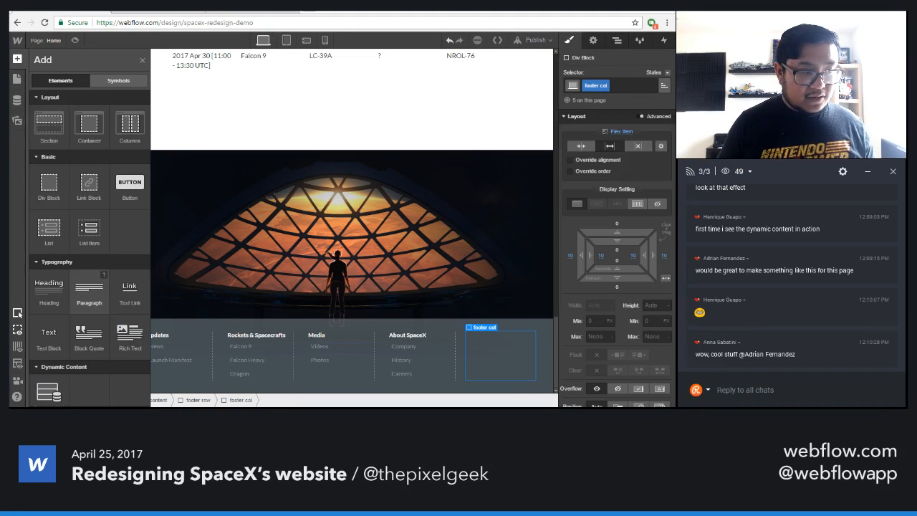
pyautogui.click(49, 337)
pyautogui.doubleClick(501, 349)
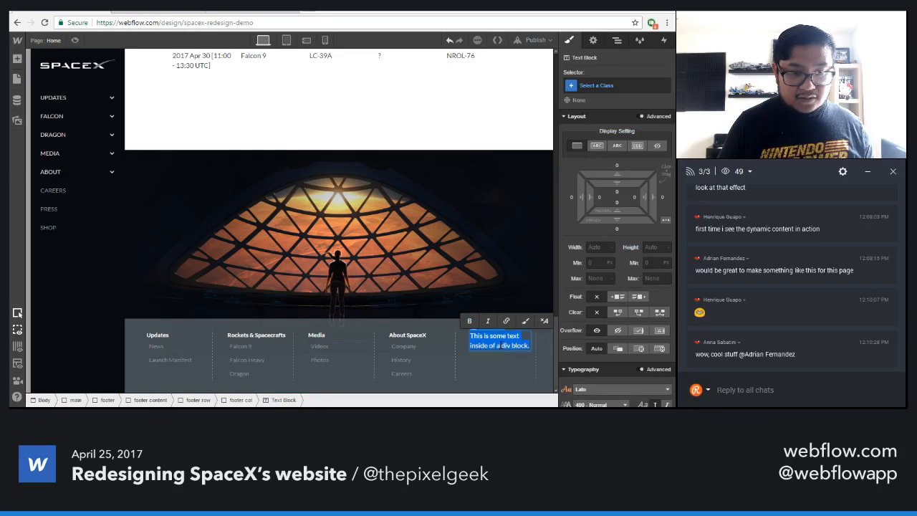
pyautogui.hotkey('ctrl', 'v')
# - Try the footer content class on the address text block and replace it with the footer link class
pyautogui.click(413, 352)
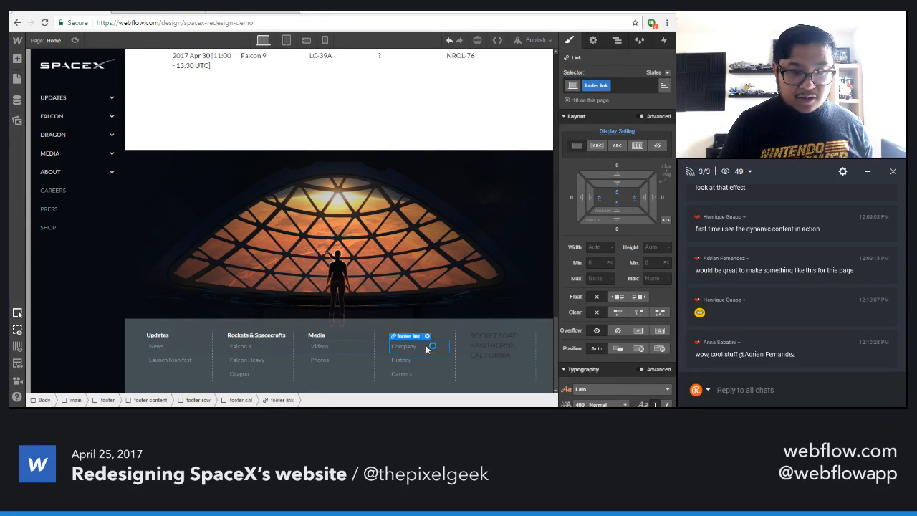
pyautogui.click(495, 351)
pyautogui.click(610, 85)
pyautogui.write('footer content')
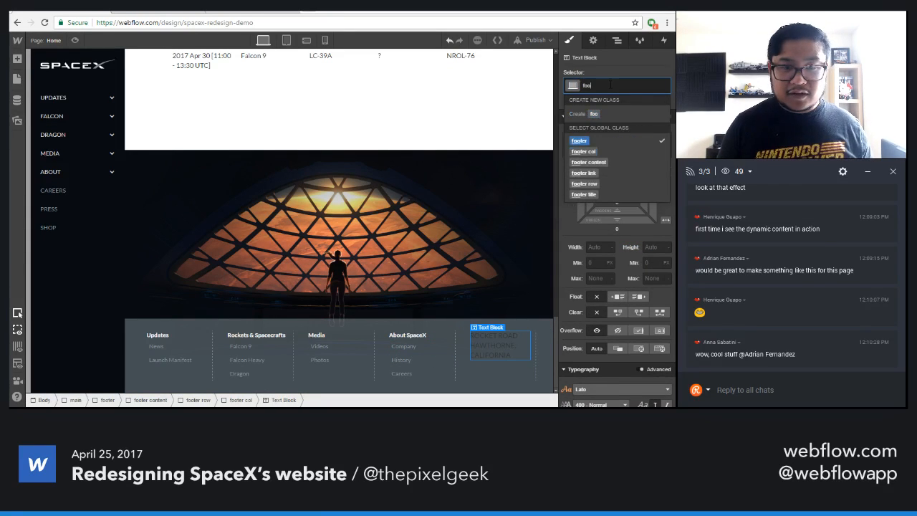
pyautogui.press('Return')
pyautogui.click(611, 85)
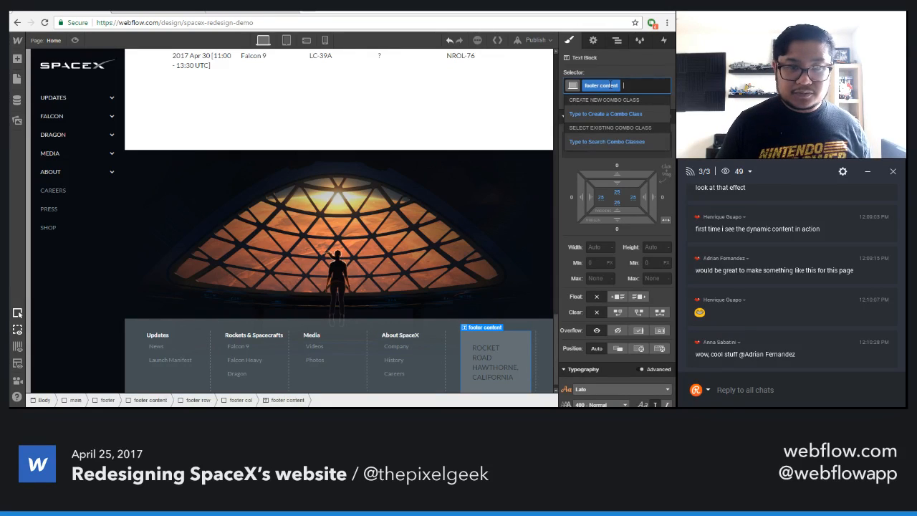
pyautogui.press('BackSpace')
pyautogui.write('footer')
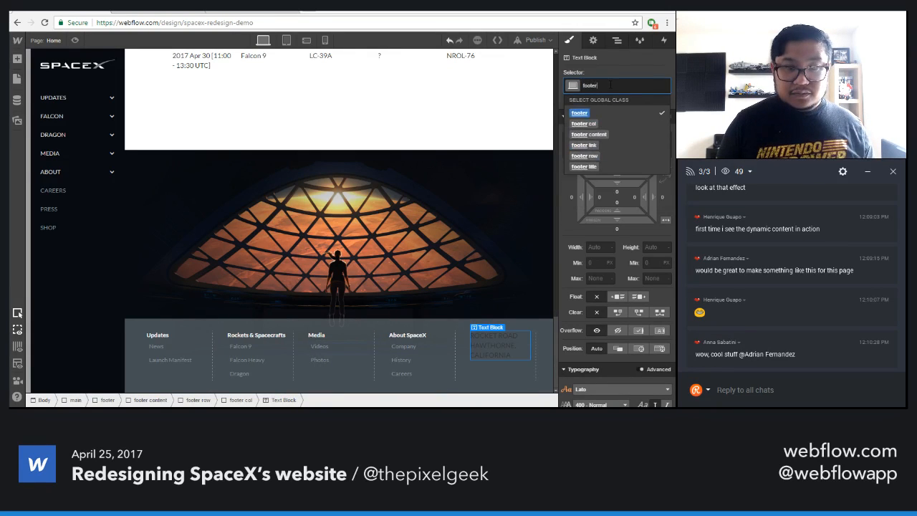
pyautogui.press('Return')
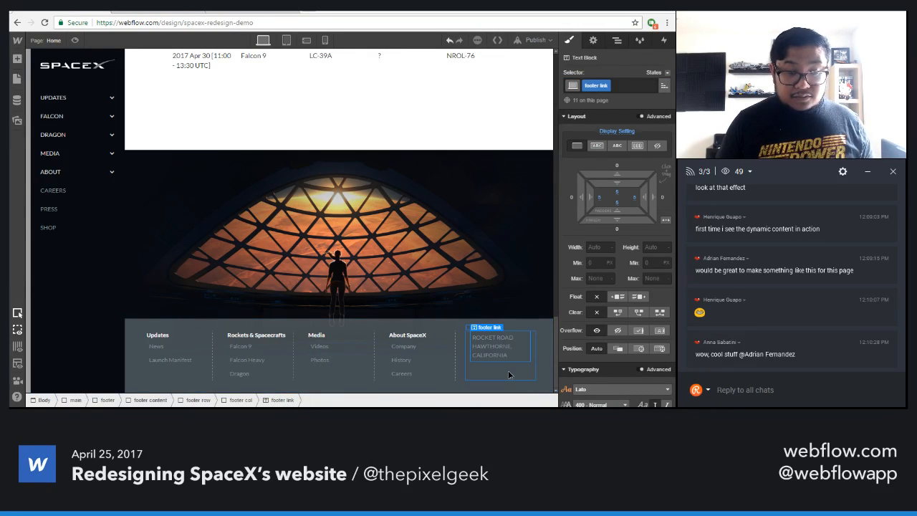
# - Examine the footer's element structure and compare it with the follow and copyright bar on the live SpaceX site
pyautogui.click(136, 326)
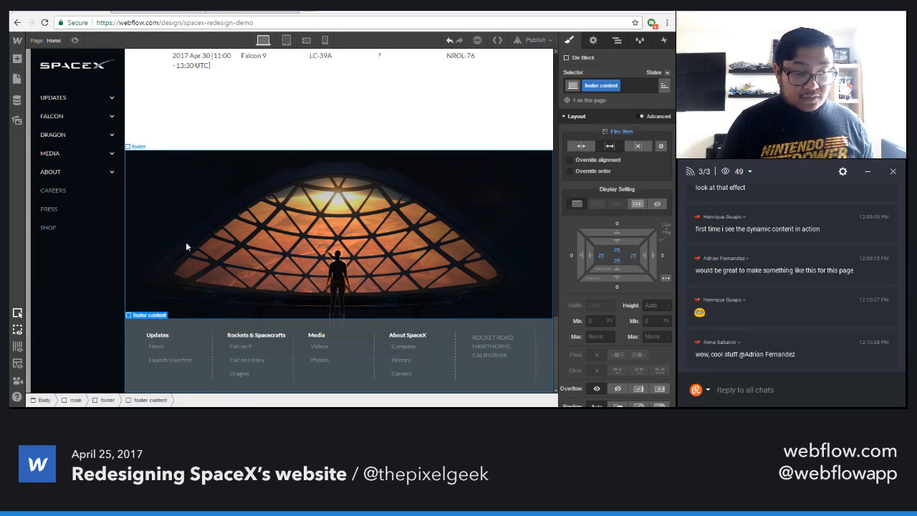
pyautogui.click(617, 40)
pyautogui.click(627, 144)
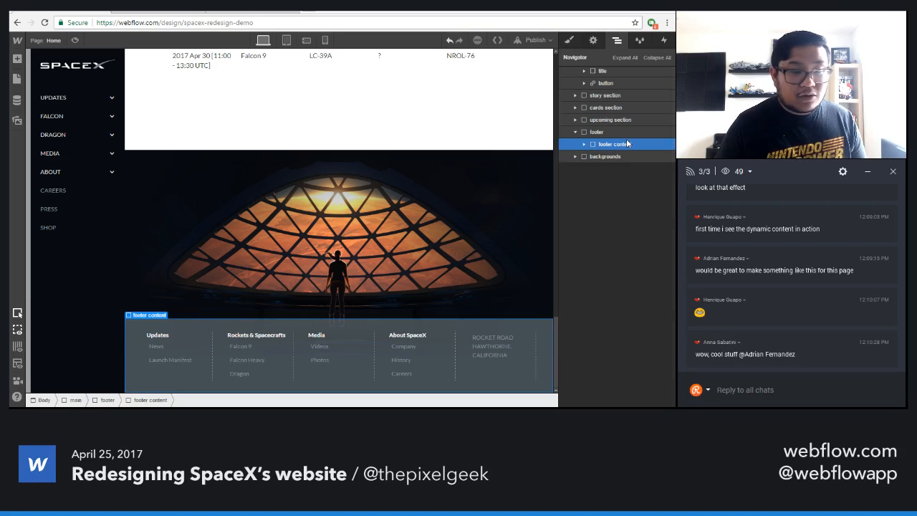
pyautogui.click(189, 9)
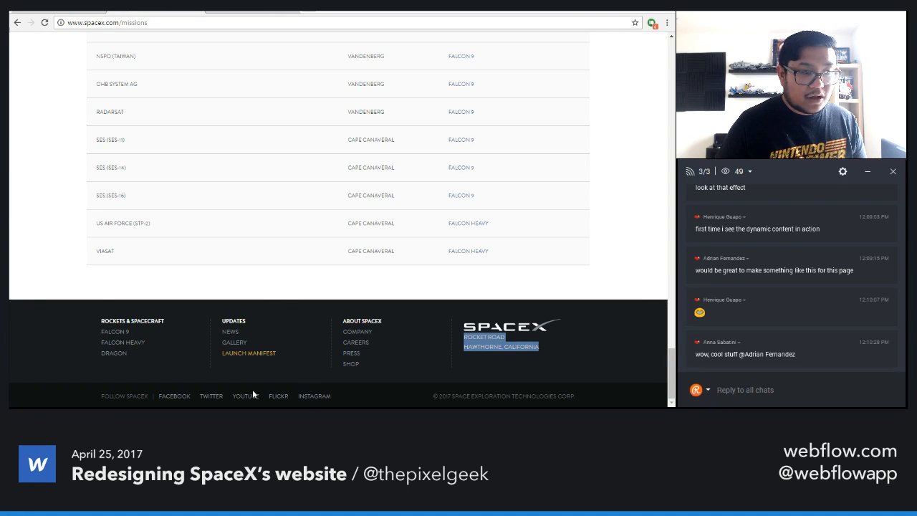
pyautogui.click(96, 12)
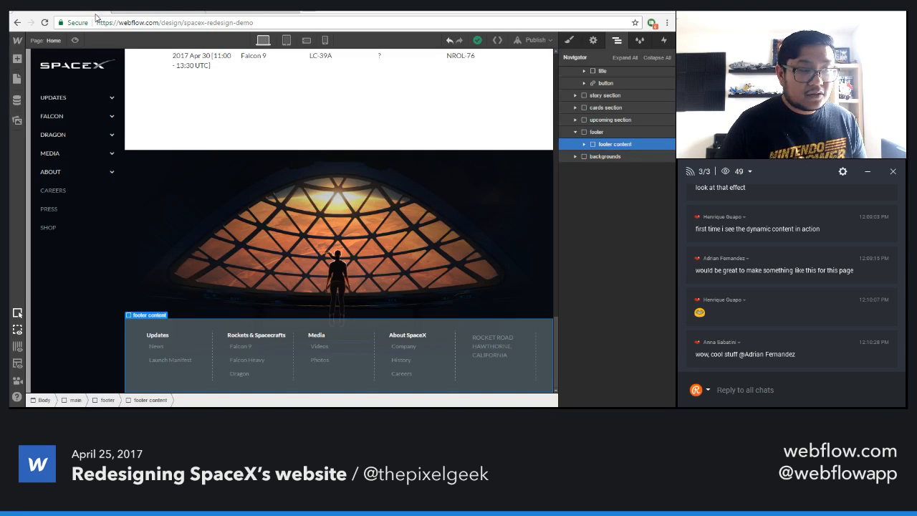
pyautogui.click(584, 144)
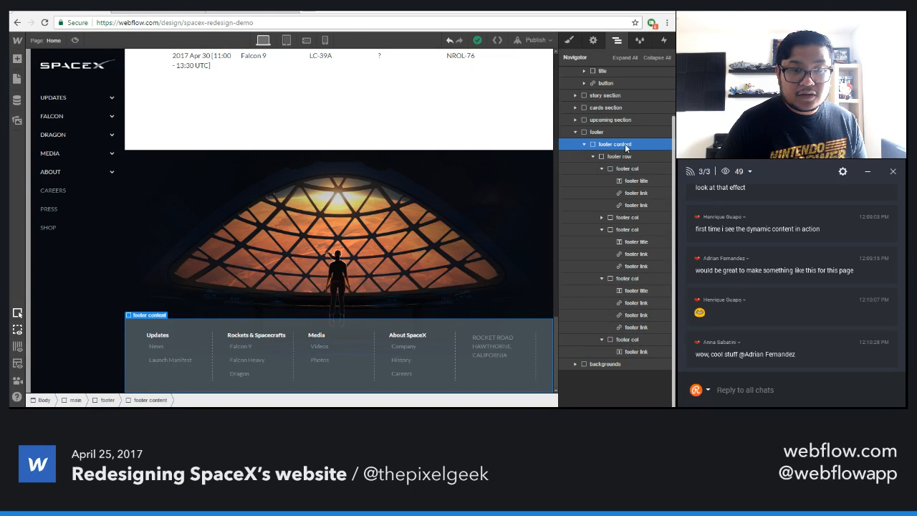
pyautogui.click(592, 156)
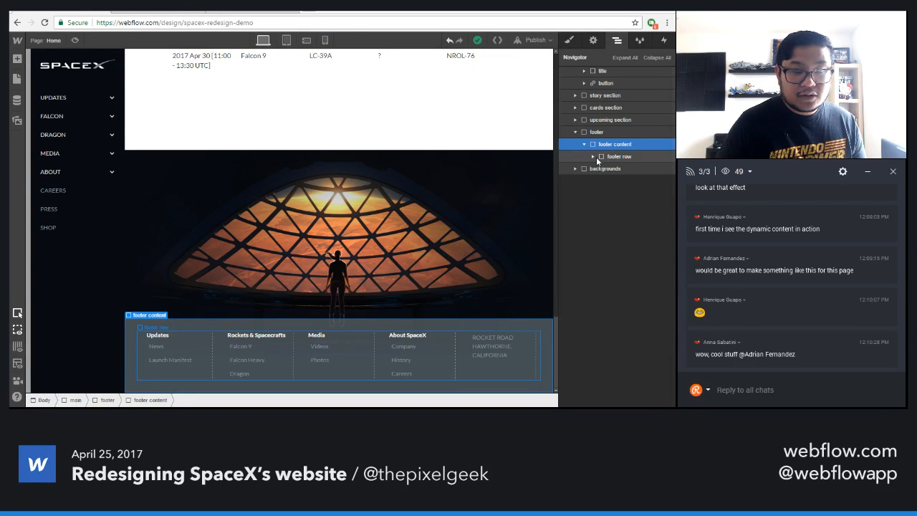
pyautogui.click(614, 156)
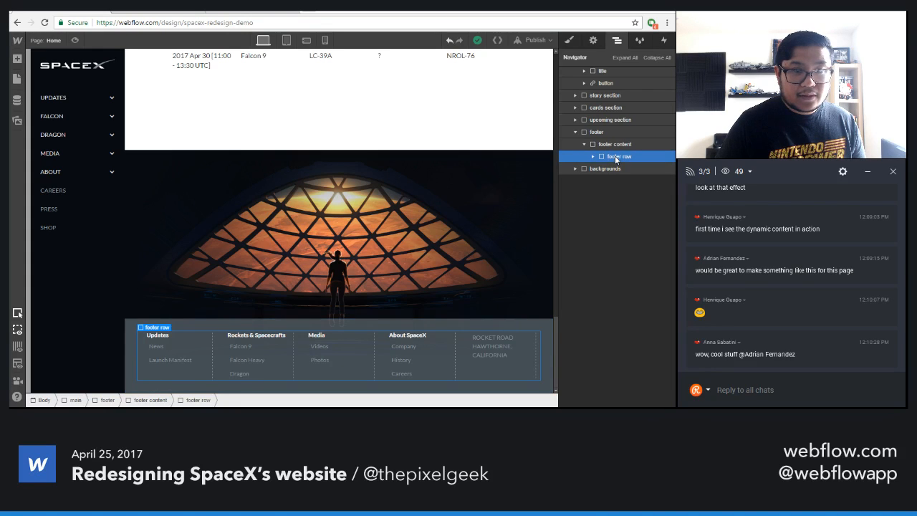
# - Remove the padding from all four sides of the footer content block
pyautogui.click(613, 144)
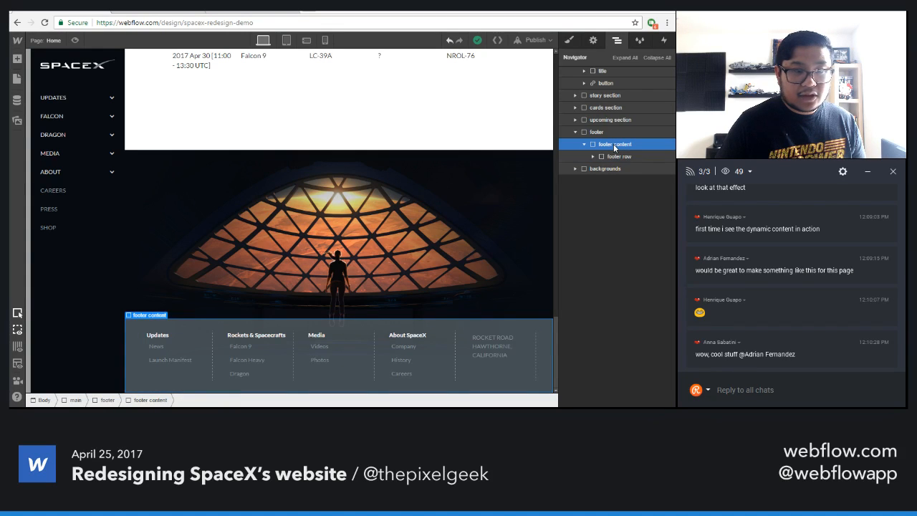
pyautogui.click(569, 40)
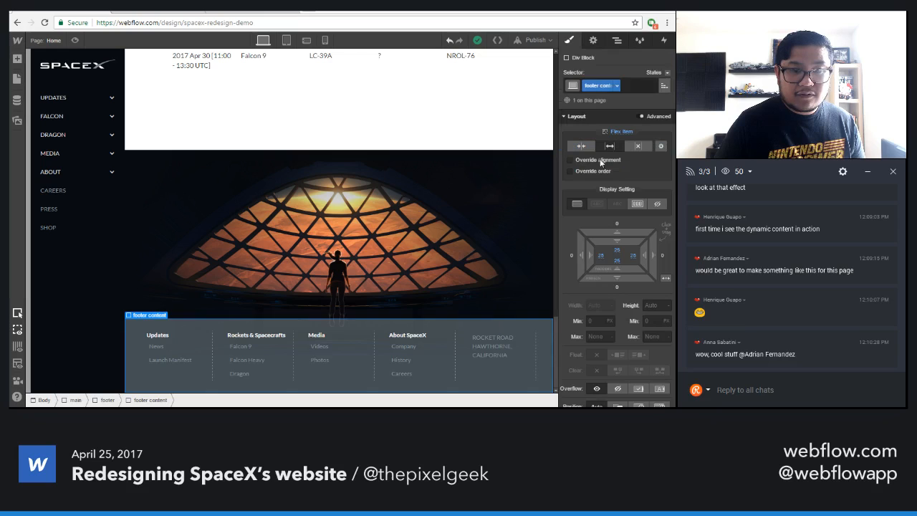
pyautogui.keyDown('alt'); pyautogui.click(617, 251); pyautogui.keyUp('alt')
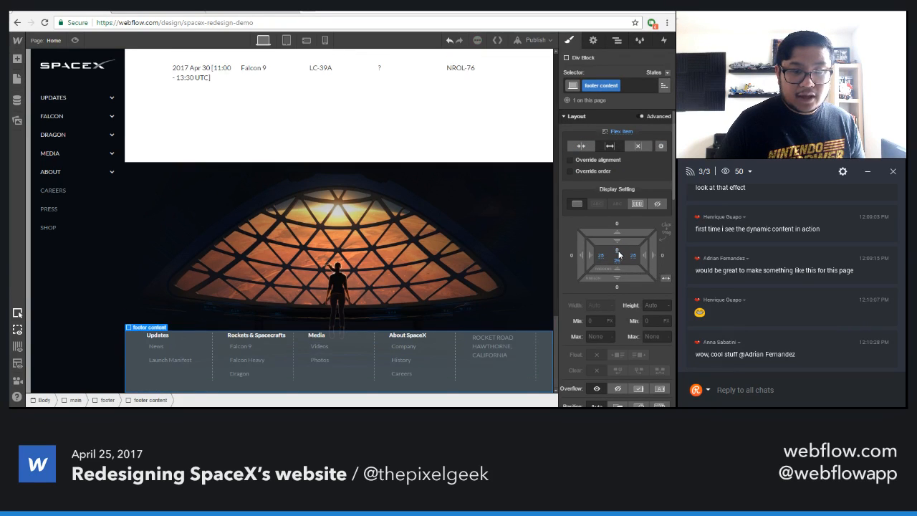
pyautogui.keyDown('alt'); pyautogui.click(602, 256); pyautogui.keyUp('alt')
pyautogui.keyDown('alt'); pyautogui.click(617, 261); pyautogui.keyUp('alt')
pyautogui.keyDown('alt'); pyautogui.click(633, 256); pyautogui.keyUp('alt')
pyautogui.scroll(-10, 644, 348)
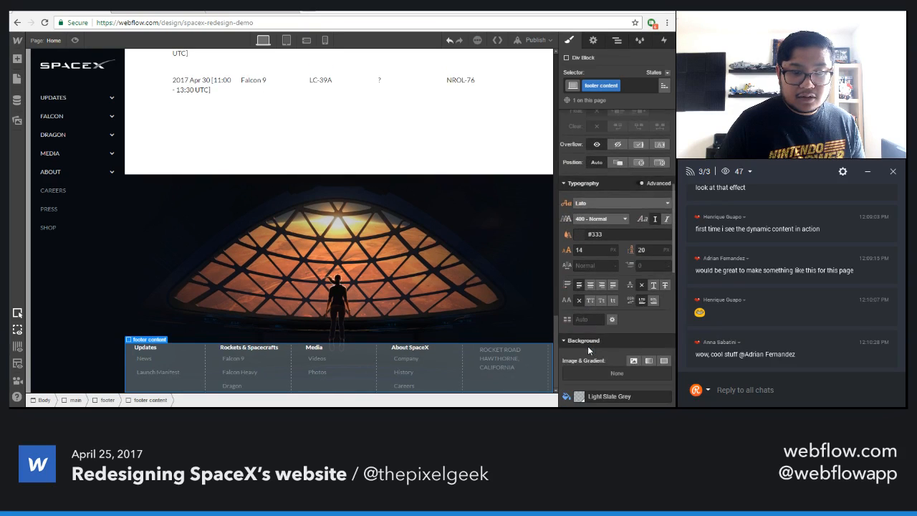
pyautogui.scroll(3, 588, 351)
# - Give the footer row 25 px of padding on all four sides
pyautogui.click(617, 40)
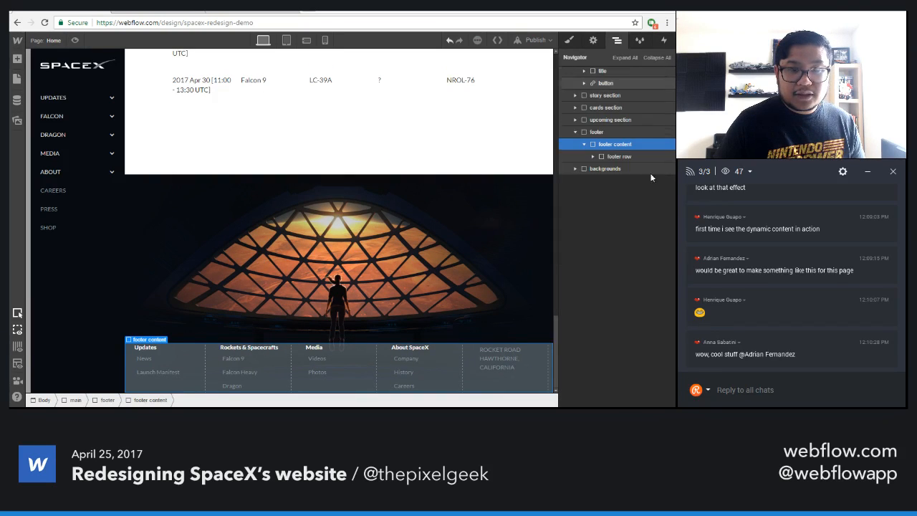
pyautogui.click(619, 157)
pyautogui.click(569, 40)
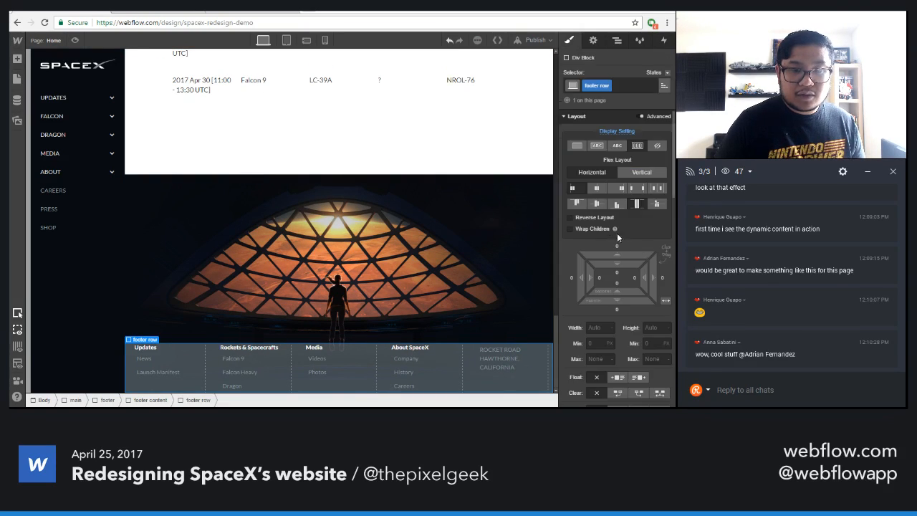
pyautogui.moveTo(614, 262); pyautogui.dragTo(624, 302)
pyautogui.scroll(-1, 452, 328)
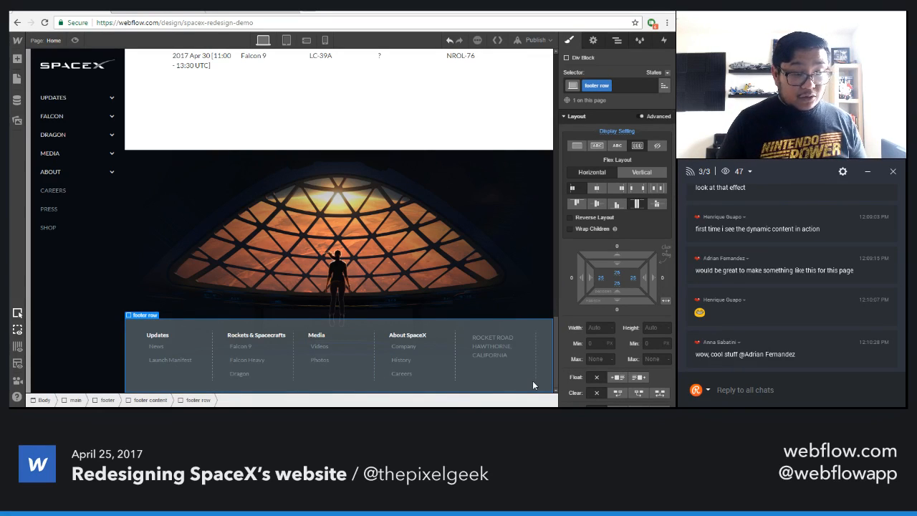
# - Add a div block below the footer row inside footer content and give it the new class footer row 2
pyautogui.click(617, 46)
pyautogui.press('a')
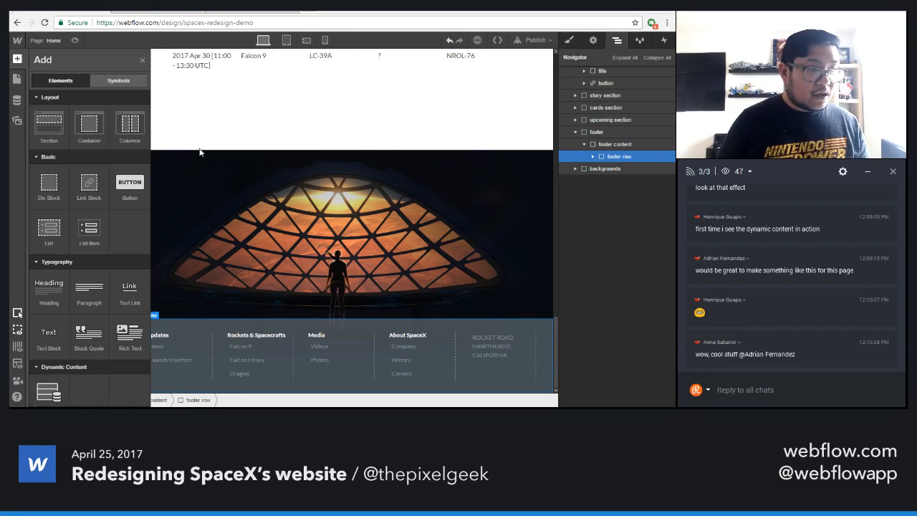
pyautogui.moveTo(49, 185); pyautogui.dragTo(629, 168)
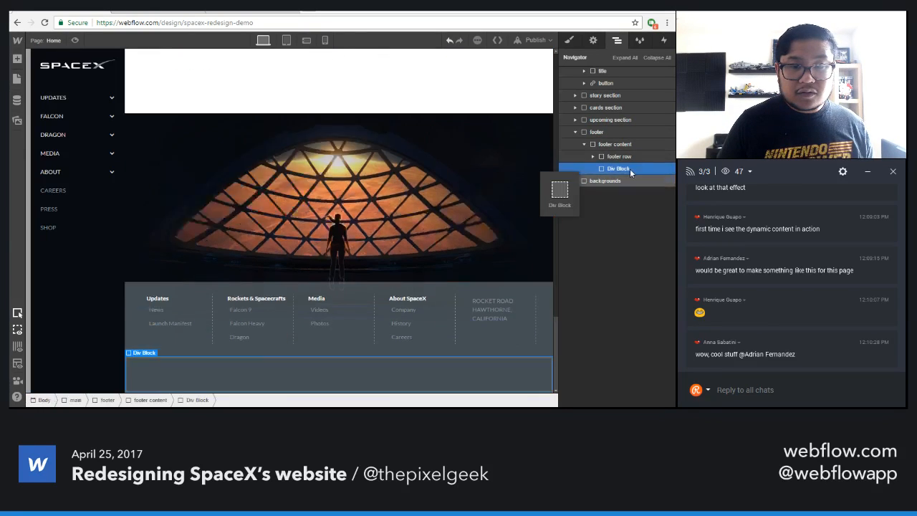
pyautogui.click(568, 40)
pyautogui.click(609, 85)
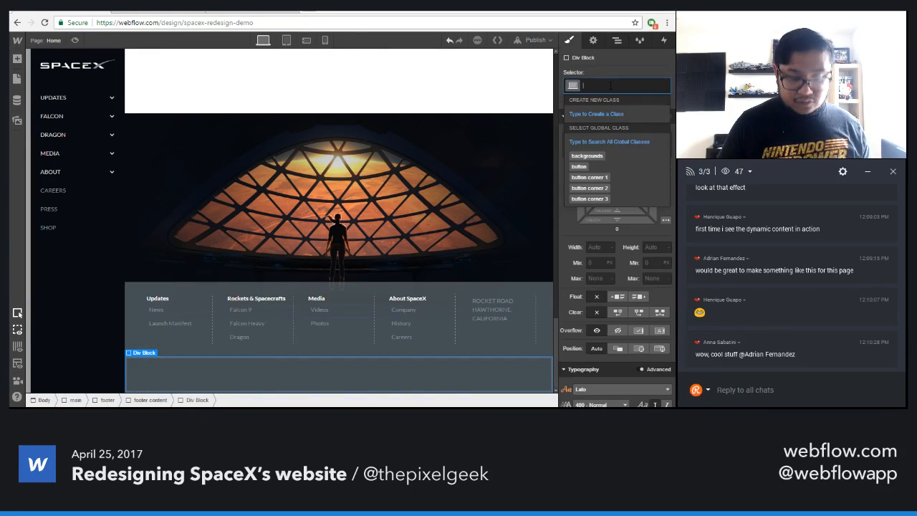
pyautogui.write('footer row 2')
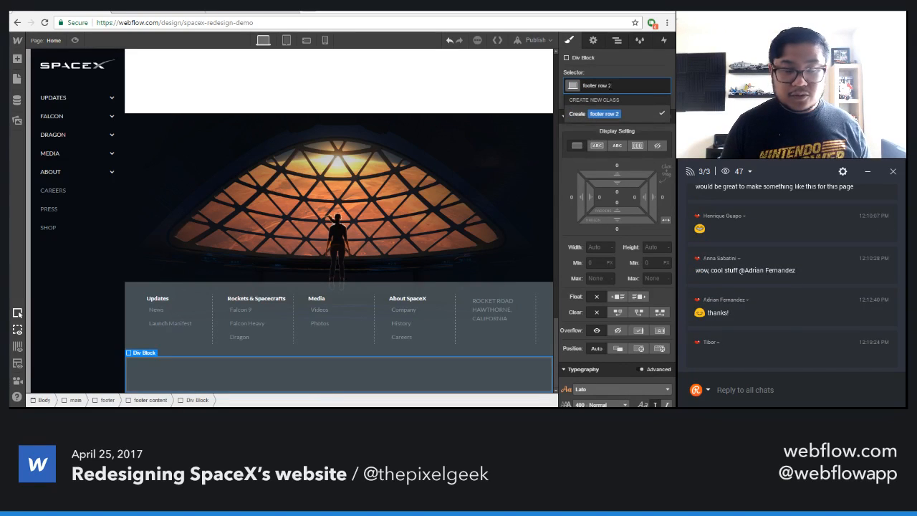
pyautogui.press('Return')
# - Set footer row 2's background colour to #2c2c2c, after trying the Black, Blacker and Light Slate Grey swatches
pyautogui.scroll(-5, 625, 353)
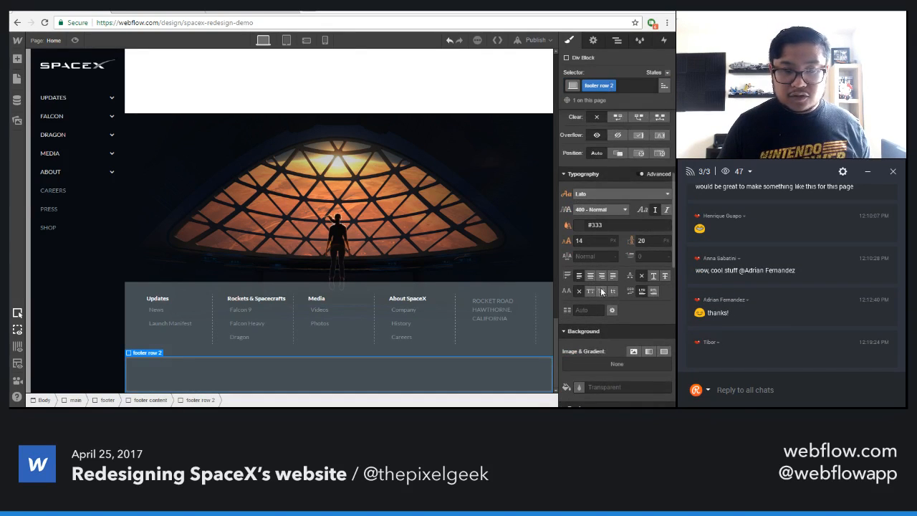
pyautogui.click(579, 294)
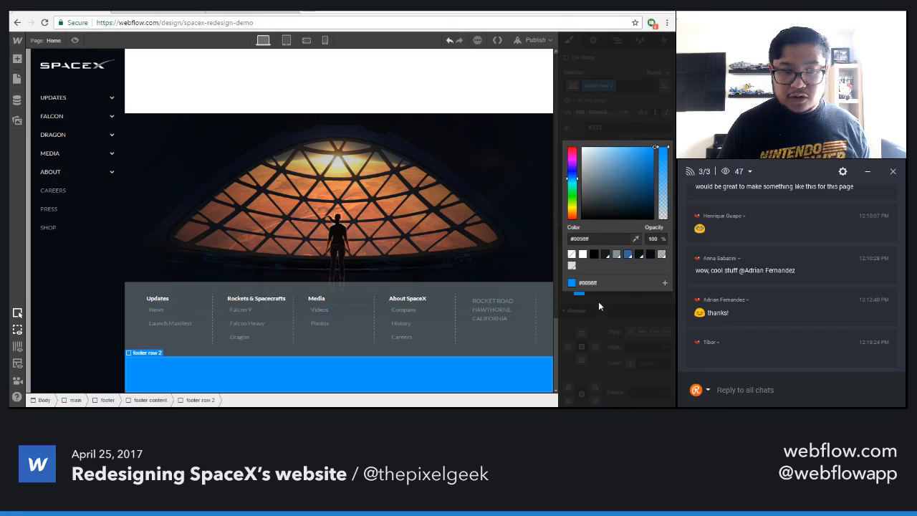
pyautogui.click(649, 255)
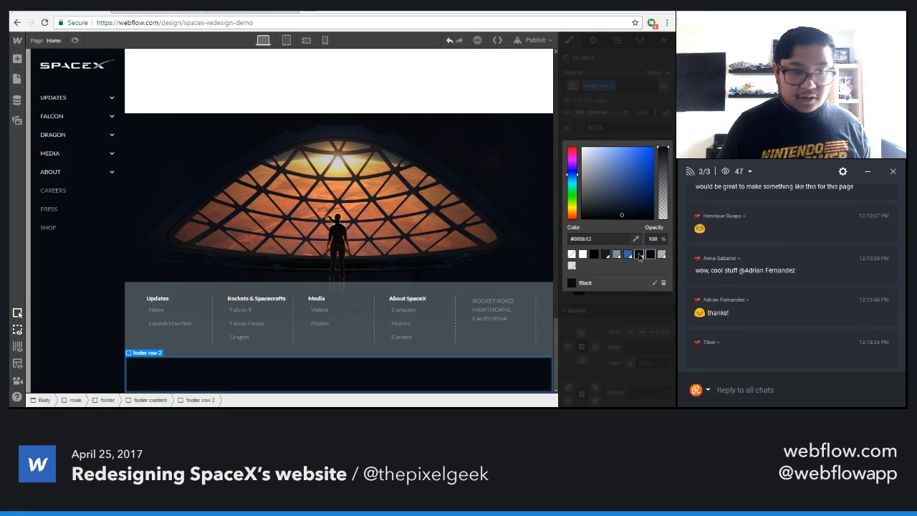
pyautogui.click(639, 255)
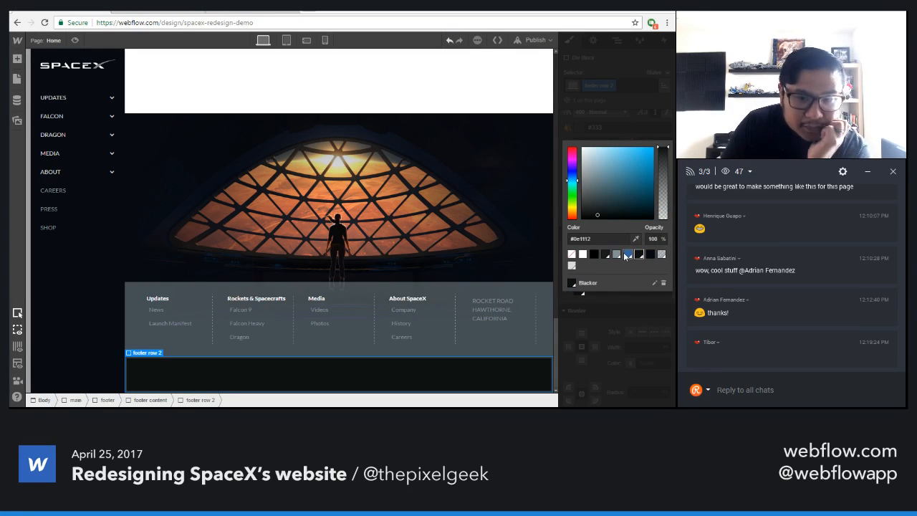
pyautogui.click(620, 256)
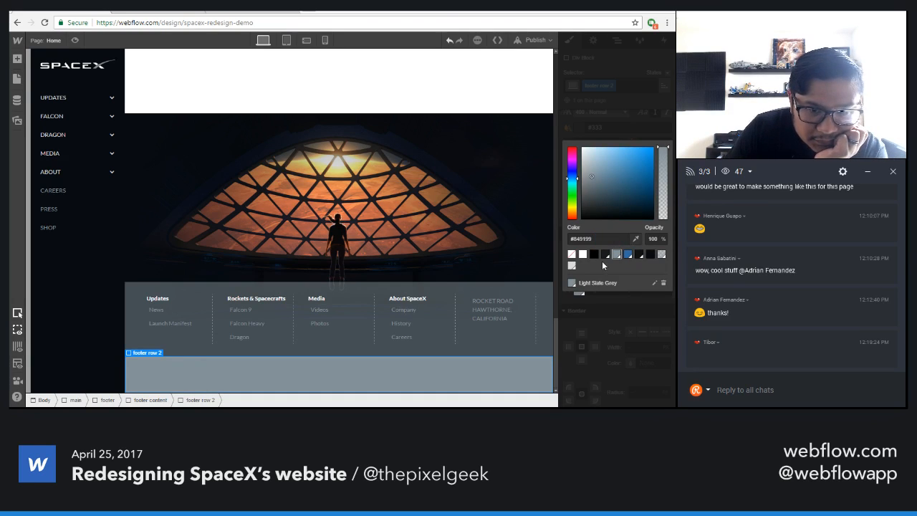
pyautogui.click(649, 254)
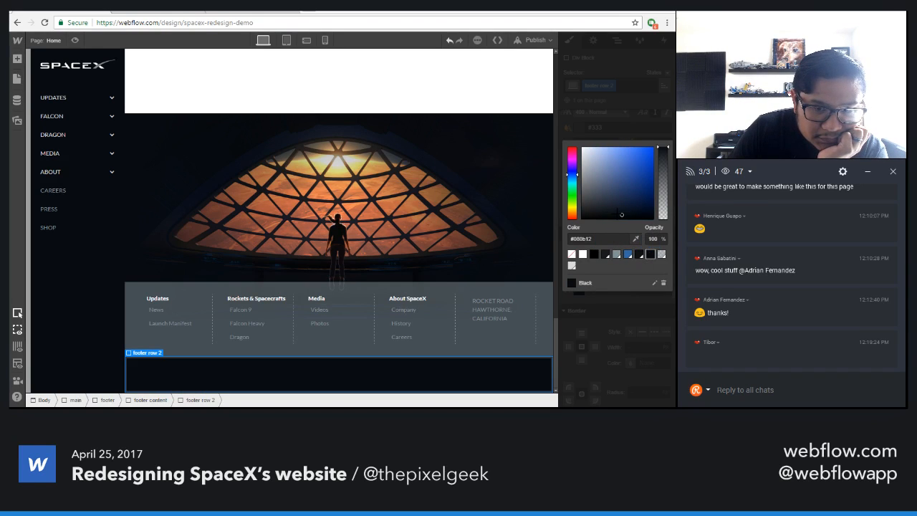
pyautogui.moveTo(621, 214); pyautogui.dragTo(581, 207)
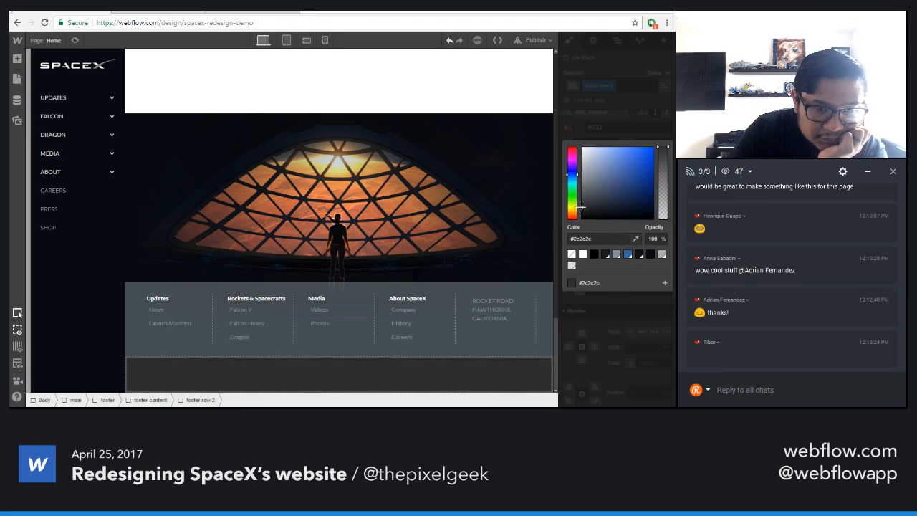
pyautogui.click(621, 123)
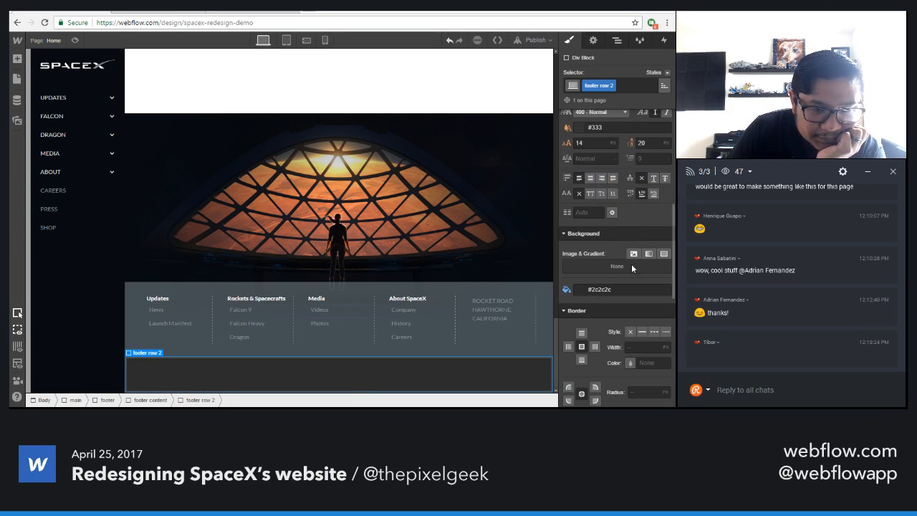
# - Give footer row 2 a padding of 25 px on all four sides
pyautogui.scroll(5, 628, 265)
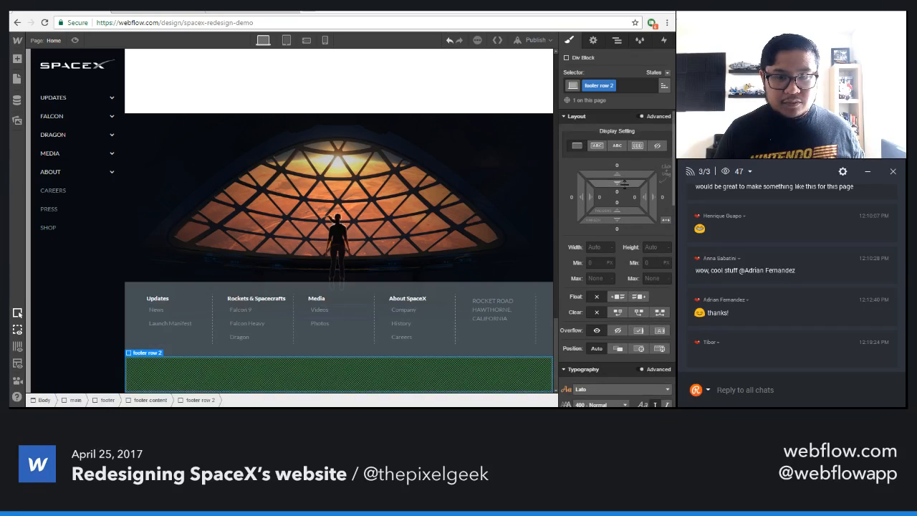
pyautogui.moveTo(625, 182); pyautogui.dragTo(625, 222)
pyautogui.scroll(-1, 428, 298)
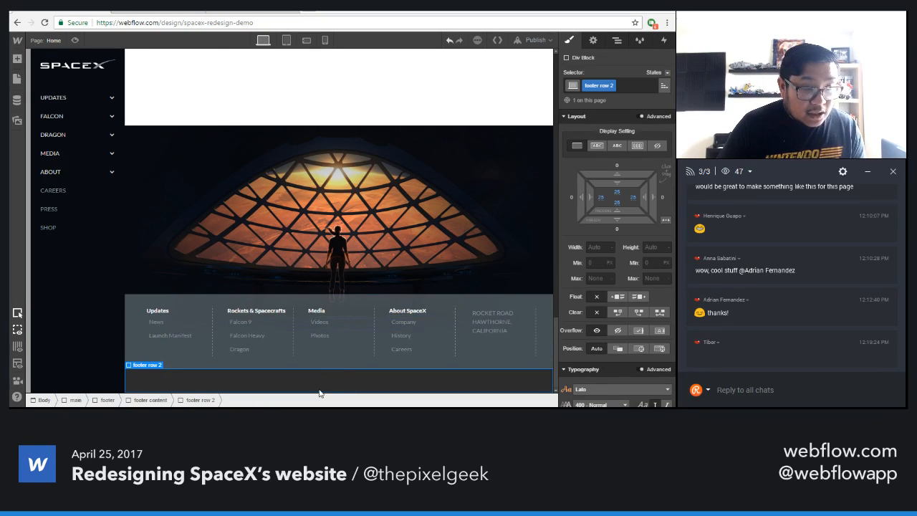
# - Set footer row 2's display to flex and place two unclassed div blocks side by side inside it
pyautogui.click(634, 146)
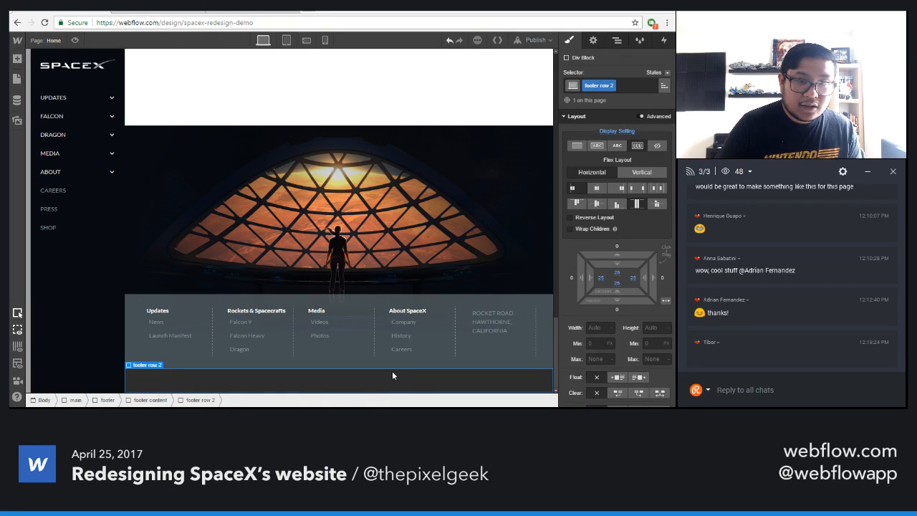
pyautogui.press('a')
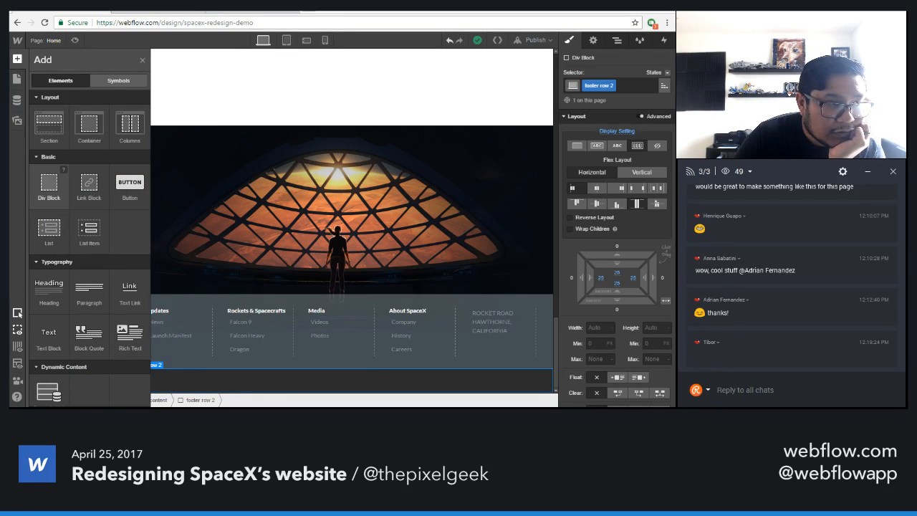
pyautogui.moveTo(48, 183); pyautogui.dragTo(158, 377)
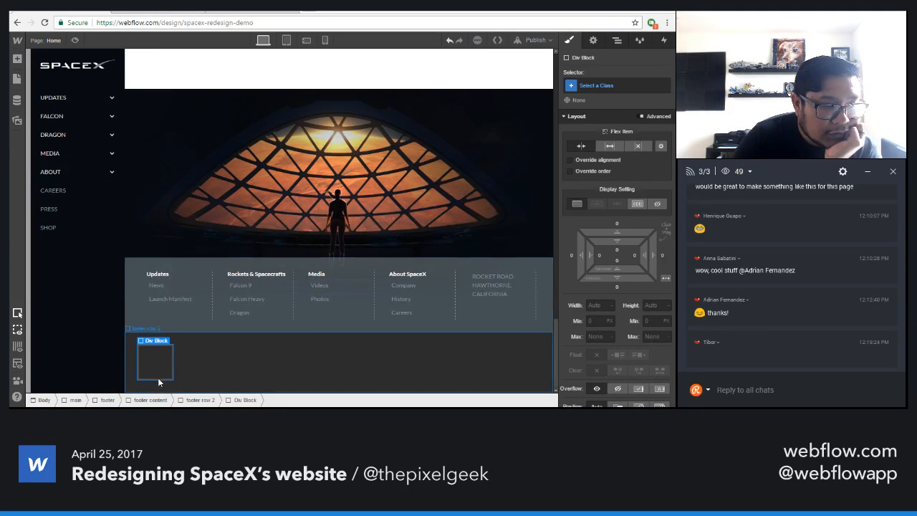
pyautogui.click(268, 337)
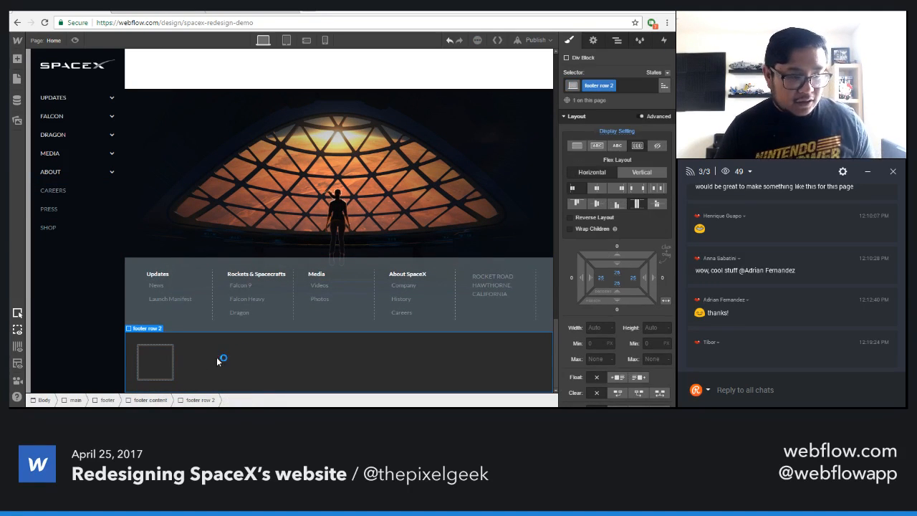
pyautogui.click(163, 364)
pyautogui.hotkey('ctrl', 'c')
pyautogui.hotkey('ctrl', 'v')
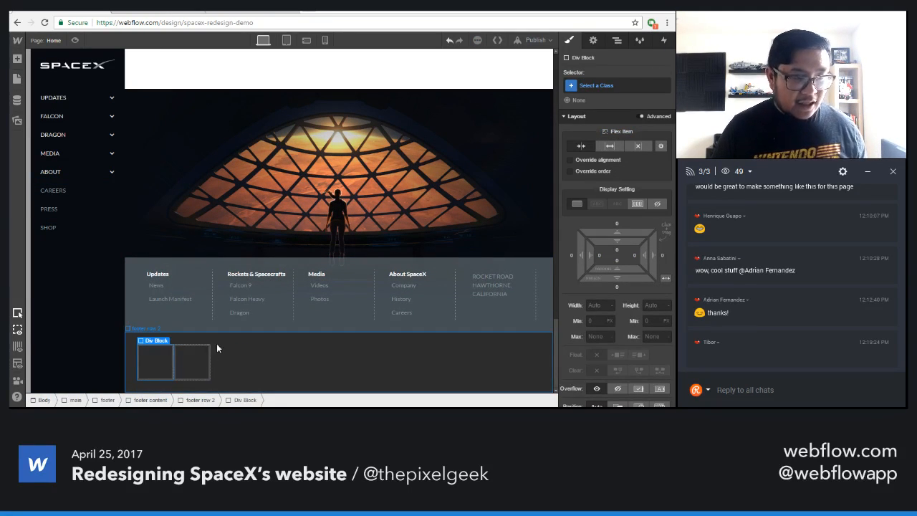
# - Check the bottom row of the original SpaceX site's footer, and justify footer row 2's children with space between
pyautogui.click(149, 12)
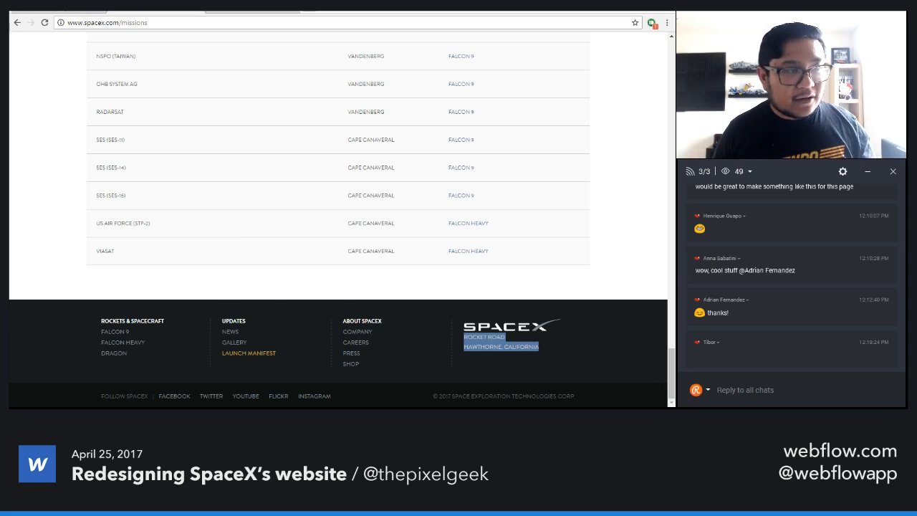
pyautogui.hotkey('ctrl', 'Tab')
pyautogui.click(344, 362)
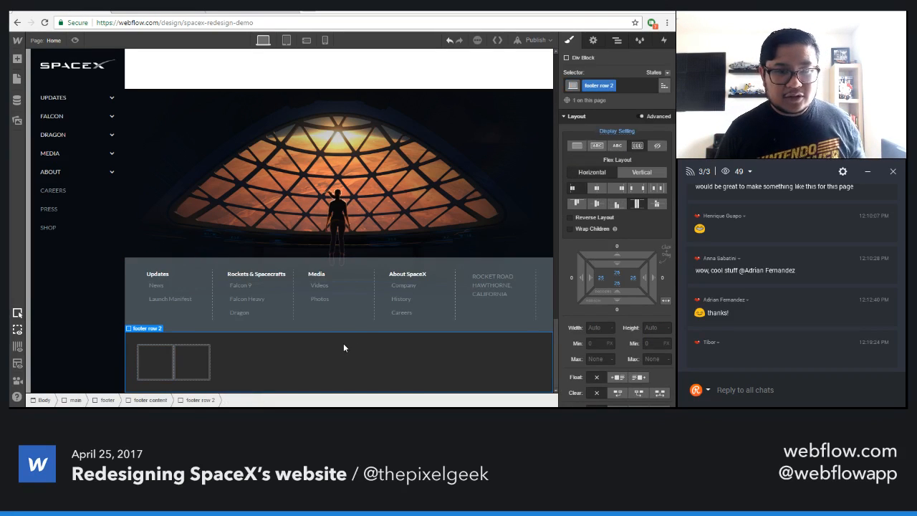
pyautogui.click(637, 189)
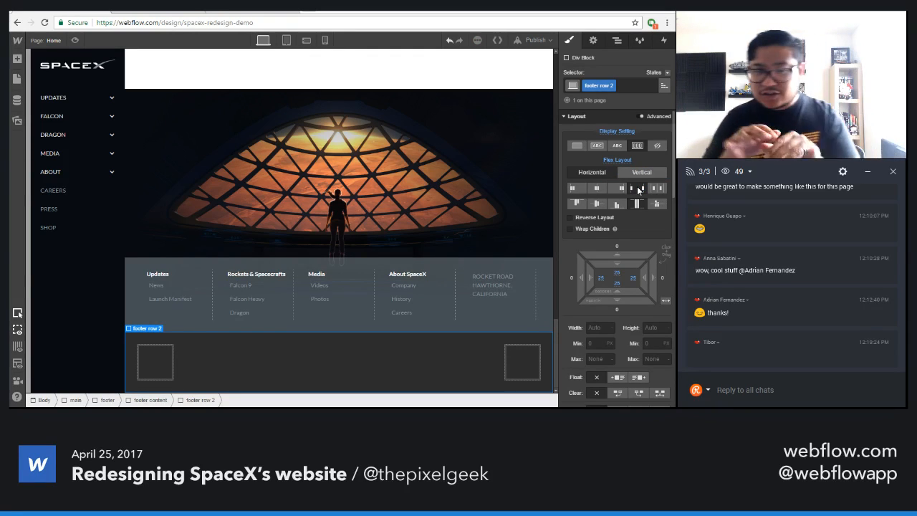
# - Add a text block inside the first div block of footer row 2
pyautogui.click(146, 354)
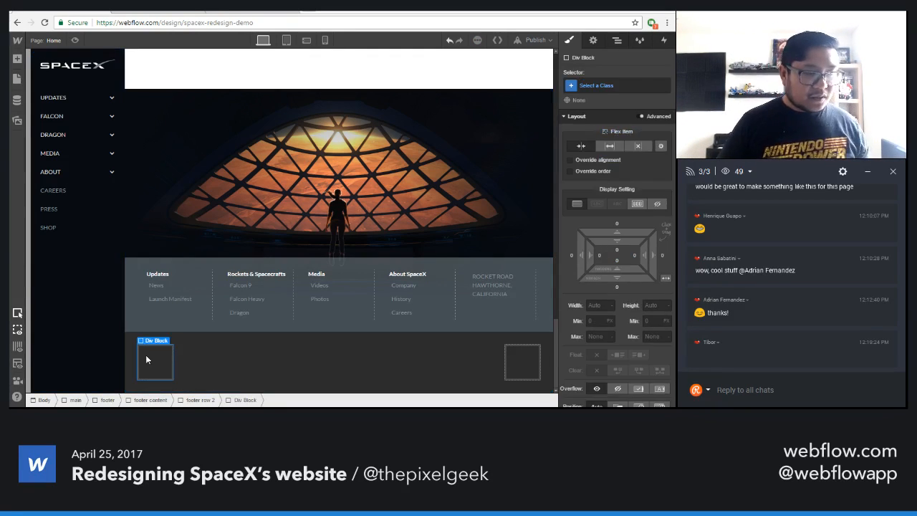
pyautogui.press('a')
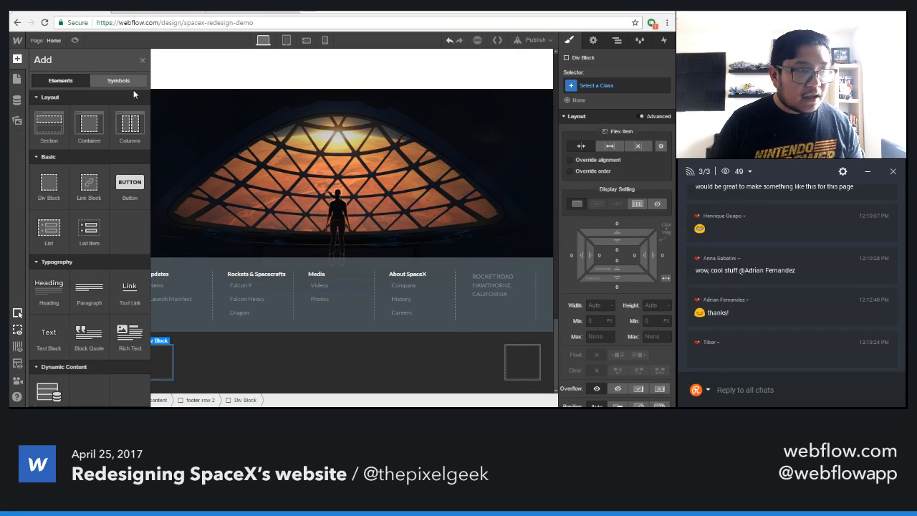
pyautogui.click(151, 13)
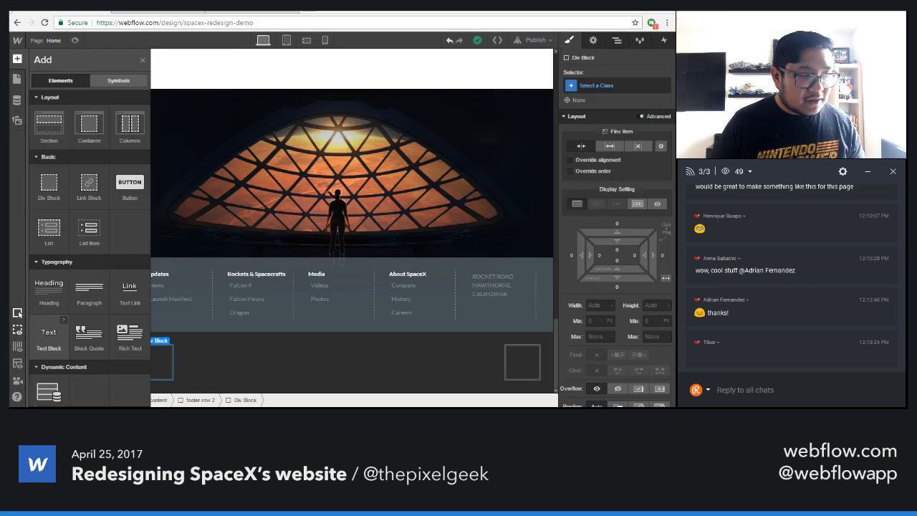
pyautogui.click(50, 339)
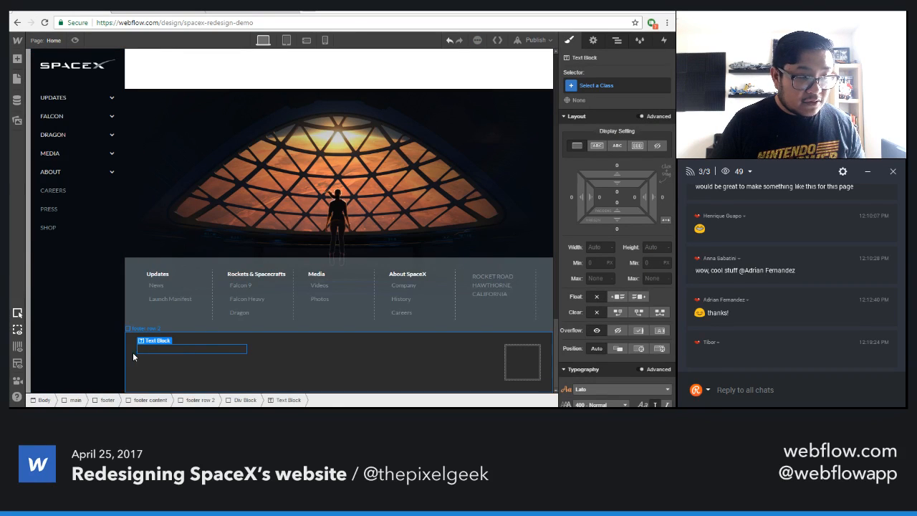
# - Set footer row 2's font colour to the Gainsboro swatch, after trying Light Slate Grey
pyautogui.click(327, 362)
pyautogui.scroll(-4, 589, 342)
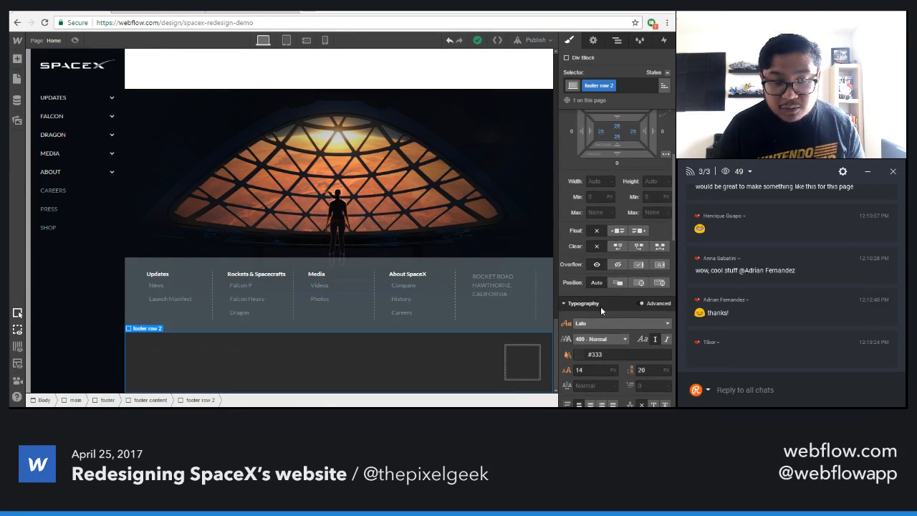
pyautogui.click(565, 354)
pyautogui.click(579, 353)
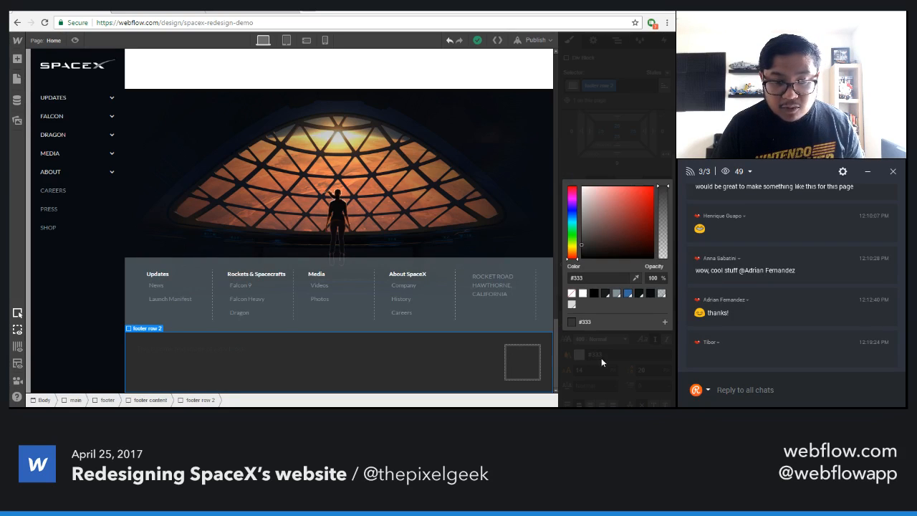
pyautogui.click(571, 306)
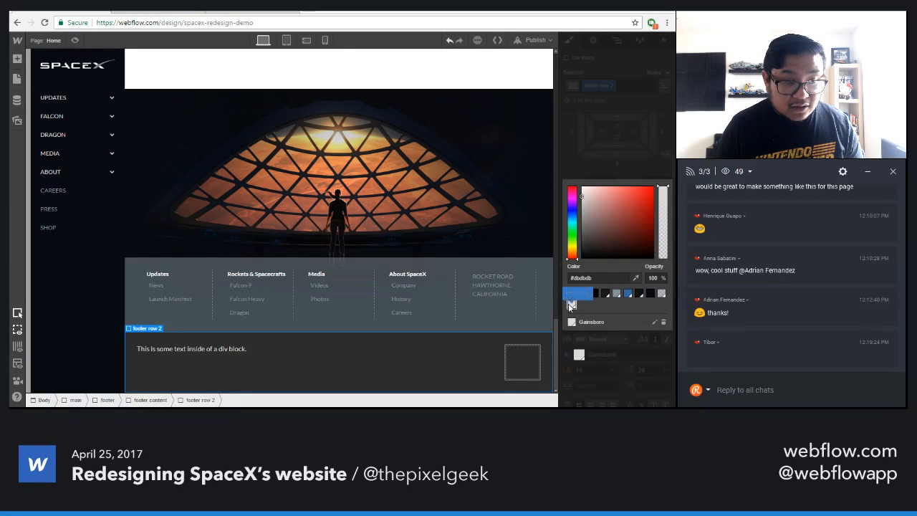
pyautogui.click(616, 295)
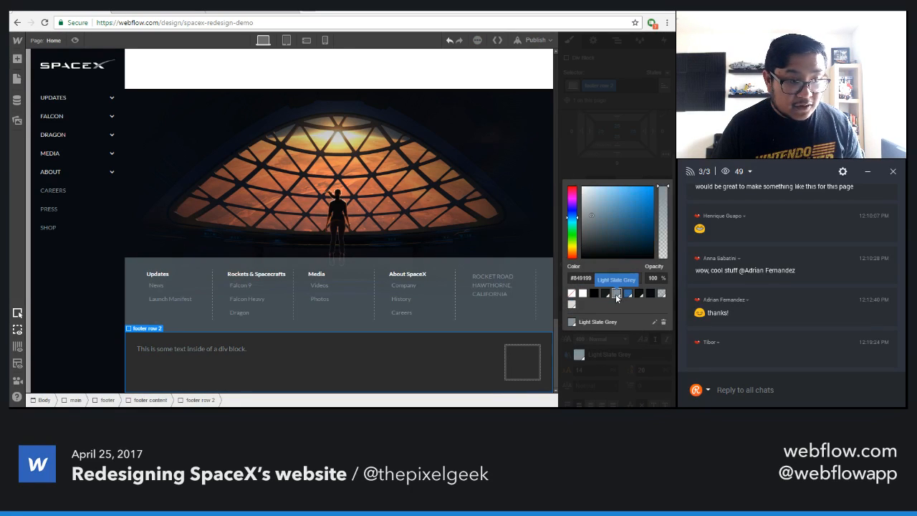
pyautogui.click(572, 306)
# - Replace the new text block's placeholder text with "FOLLOW SPACEX:"
pyautogui.tripleClick(221, 349)
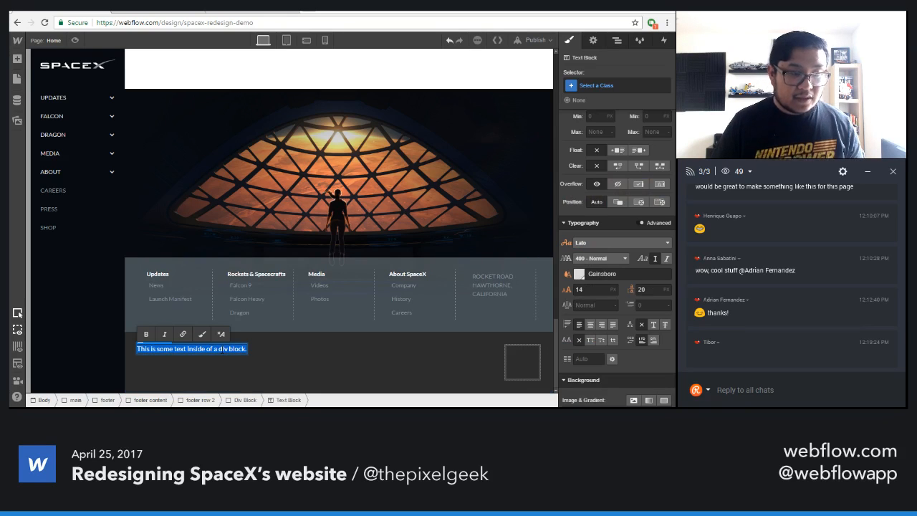
pyautogui.write('F')
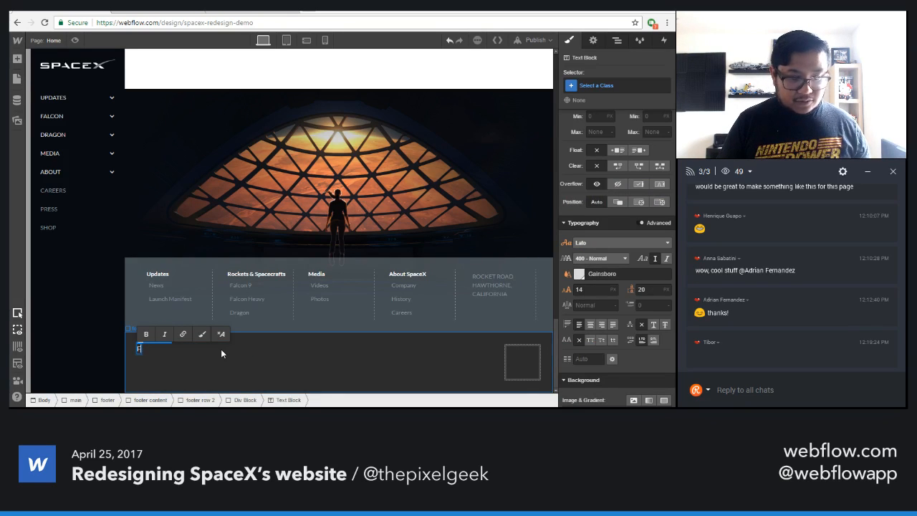
pyautogui.write('OLLOW')
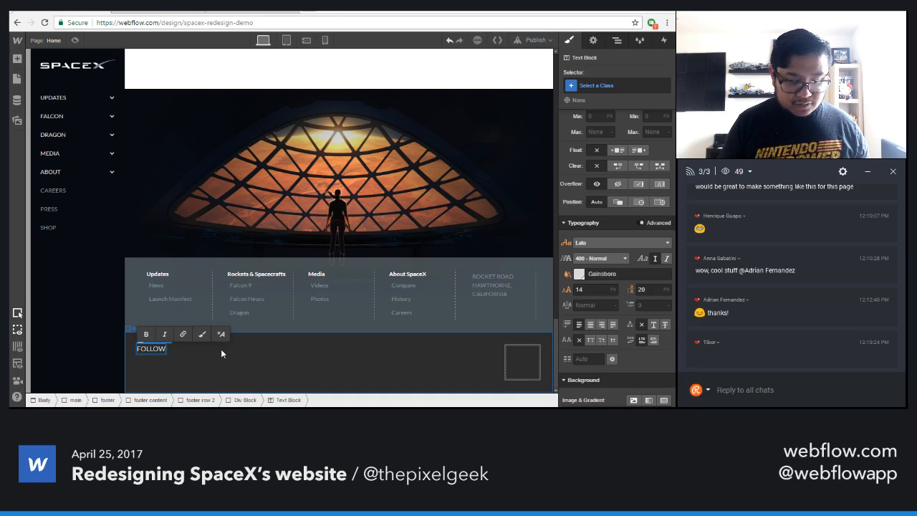
pyautogui.write(' SPACEX:')
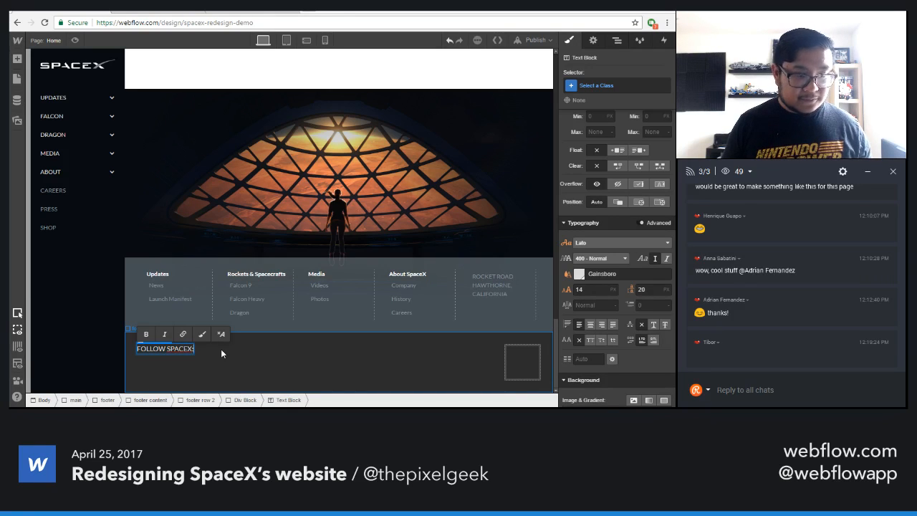
pyautogui.press('Escape')
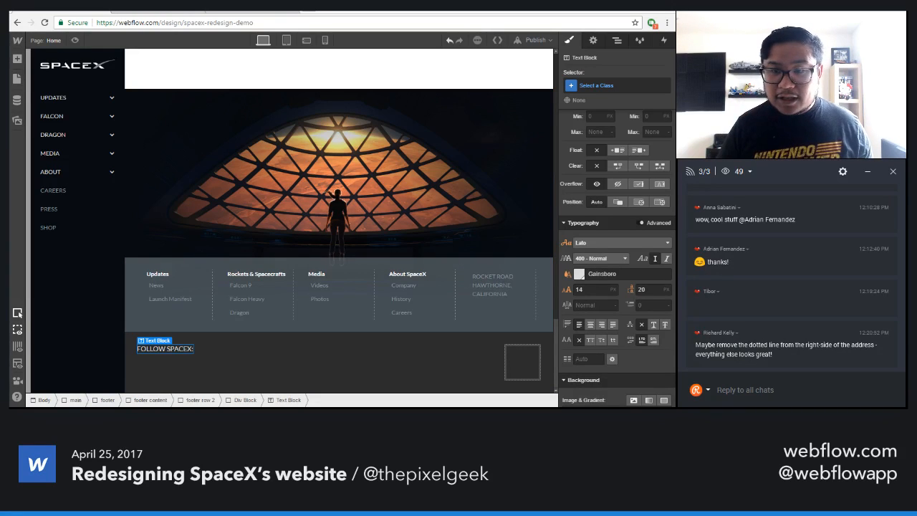
# - Give the address column in the footer row the combo class last col and remove its dashed right border
pyautogui.click(520, 315)
pyautogui.click(623, 86)
pyautogui.write('l')
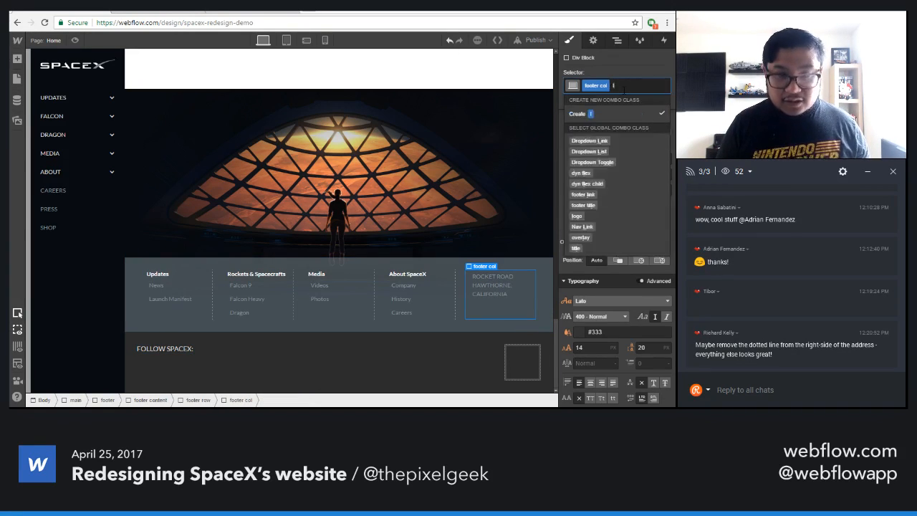
pyautogui.write('ast col')
pyautogui.press('Return')
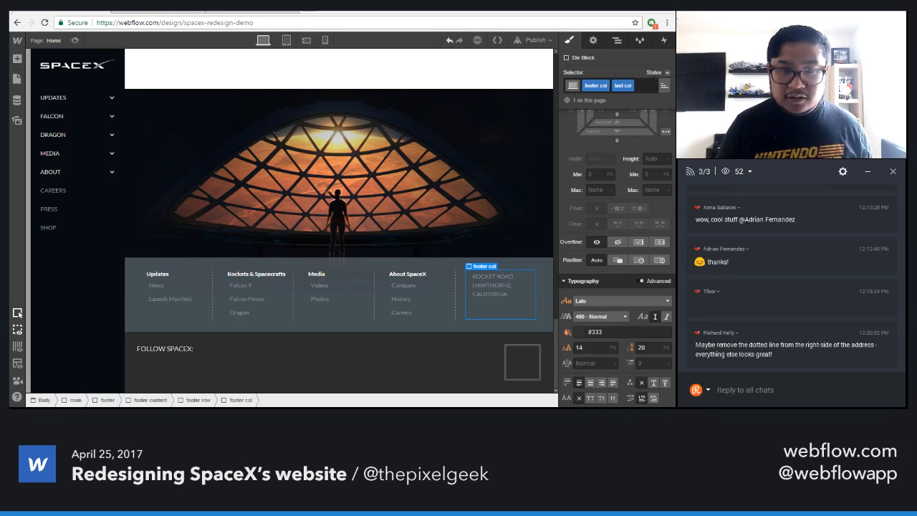
pyautogui.scroll(-5, 625, 274)
pyautogui.click(594, 210)
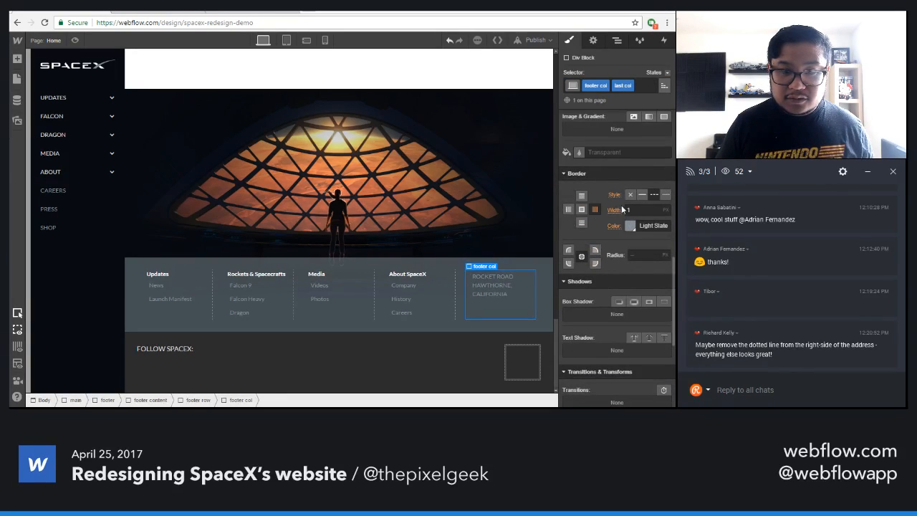
pyautogui.click(630, 195)
# - Align footer row 2's flex children to the vertical centre
pyautogui.click(350, 369)
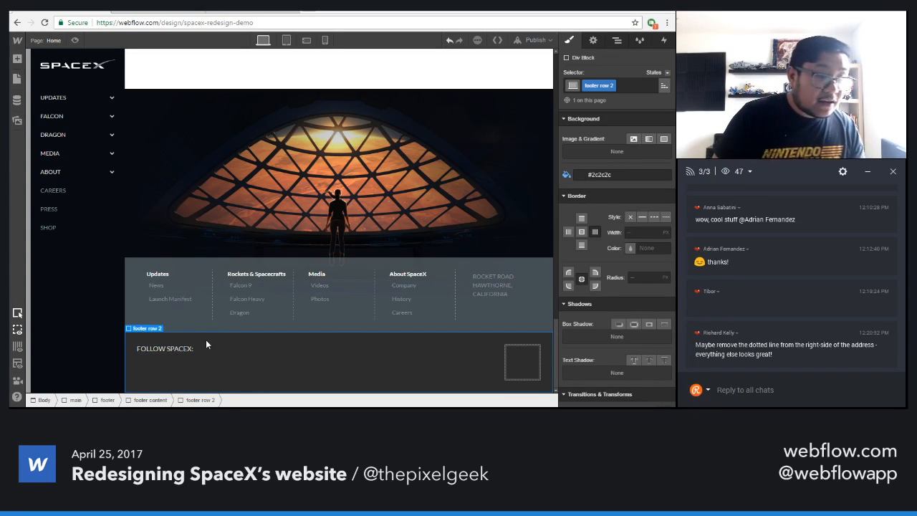
pyautogui.scroll(5, 593, 303)
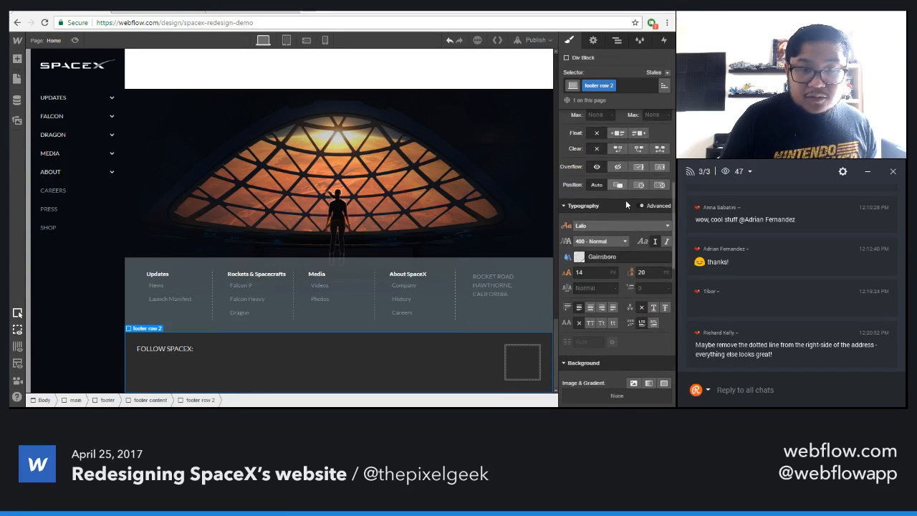
pyautogui.scroll(3, 626, 201)
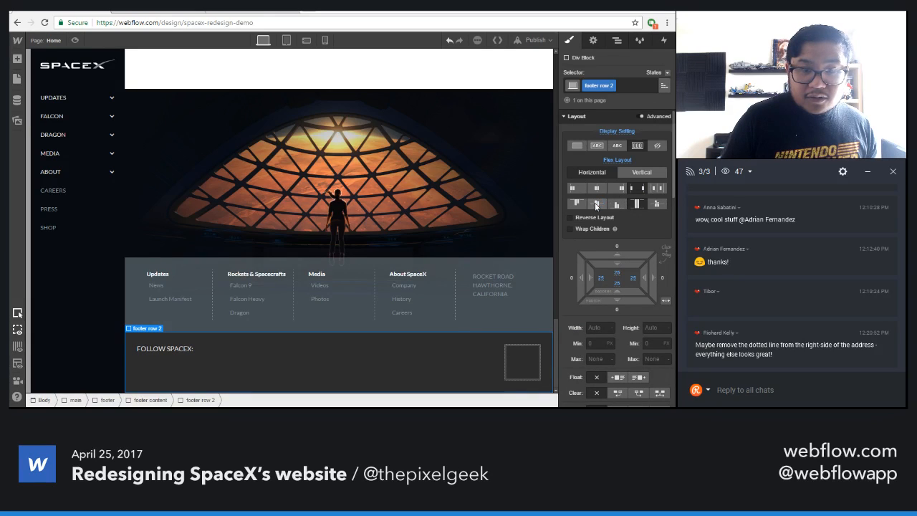
pyautogui.click(596, 205)
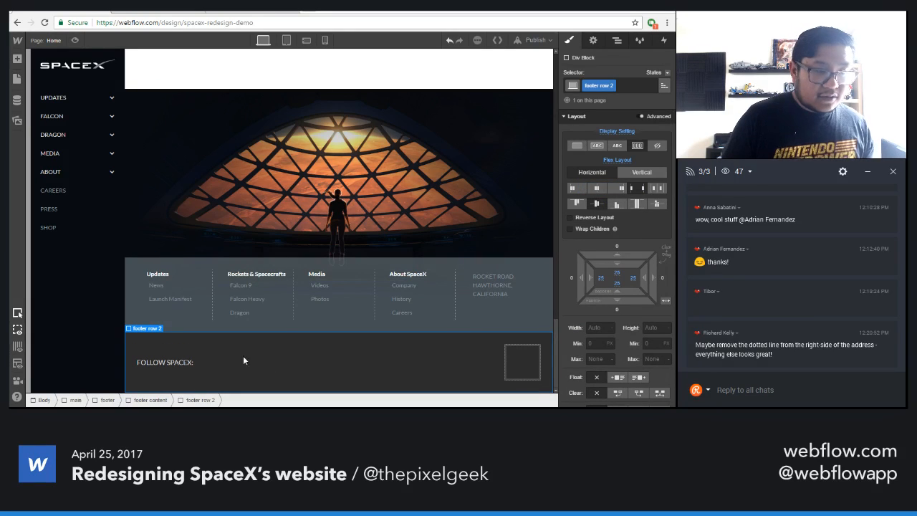
# - Set footer row 2's font size to 12 px and its line height to 18 px
pyautogui.click(197, 362)
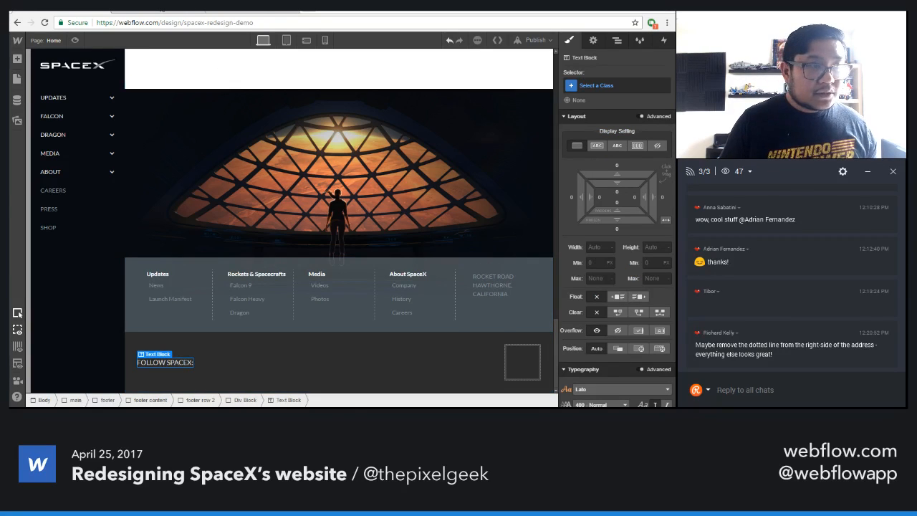
pyautogui.click(96, 12)
pyautogui.click(72, 11)
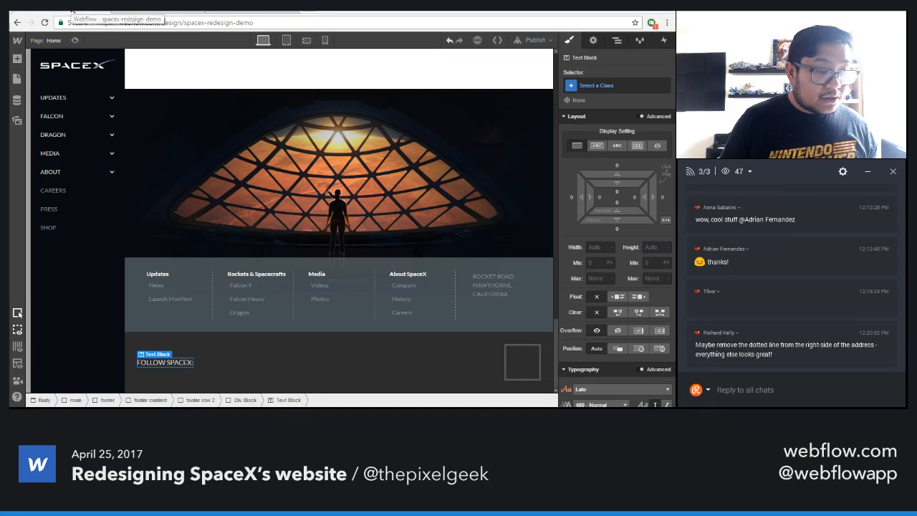
pyautogui.click(264, 340)
pyautogui.scroll(-2, 622, 328)
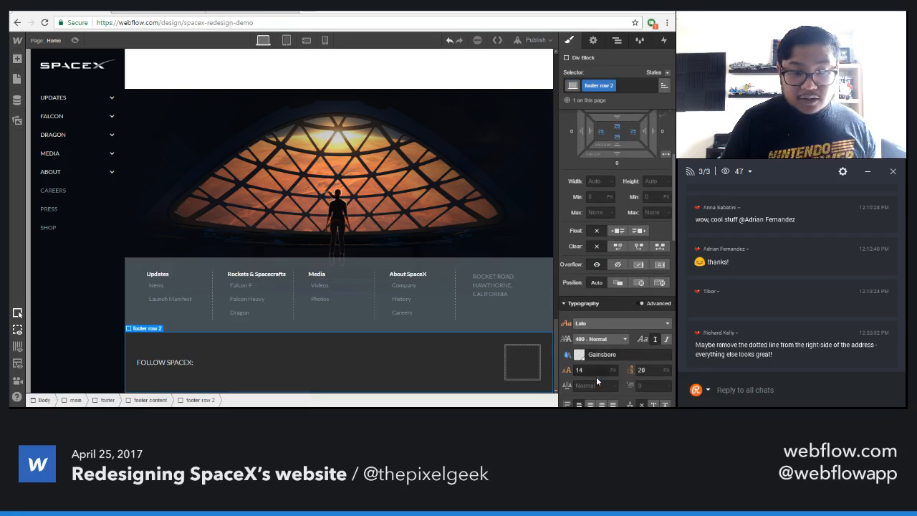
pyautogui.click(582, 369)
pyautogui.press('Down')
pyautogui.press('Down')
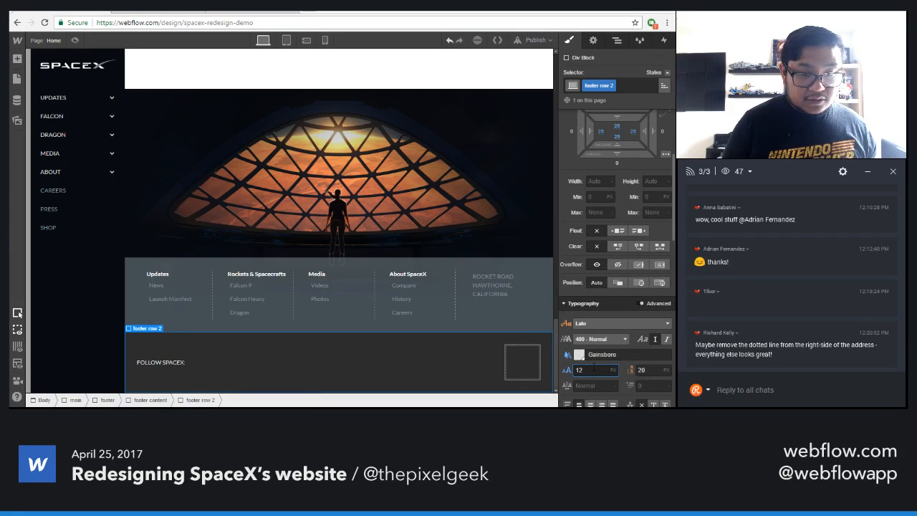
pyautogui.press('Tab')
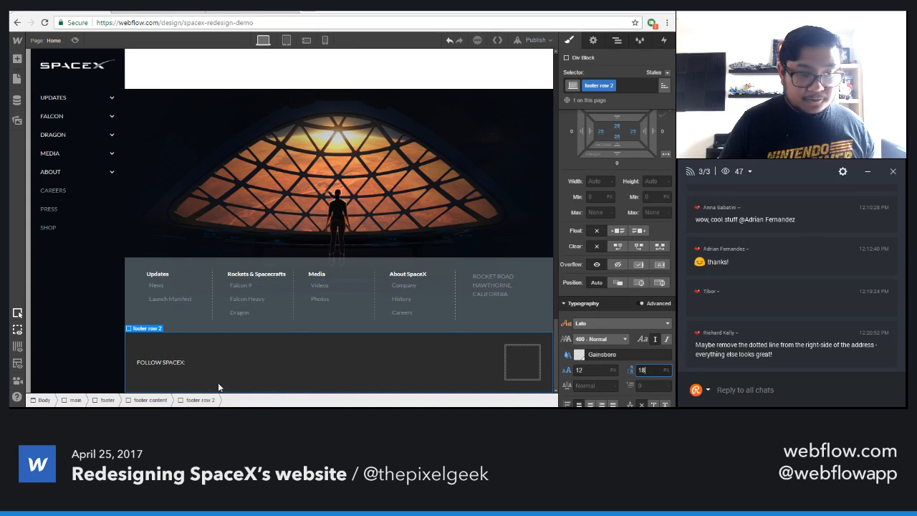
# - Give the "FOLLOW SPACEX:" text block the class follow title and a right margin of 15 px
pyautogui.click(177, 363)
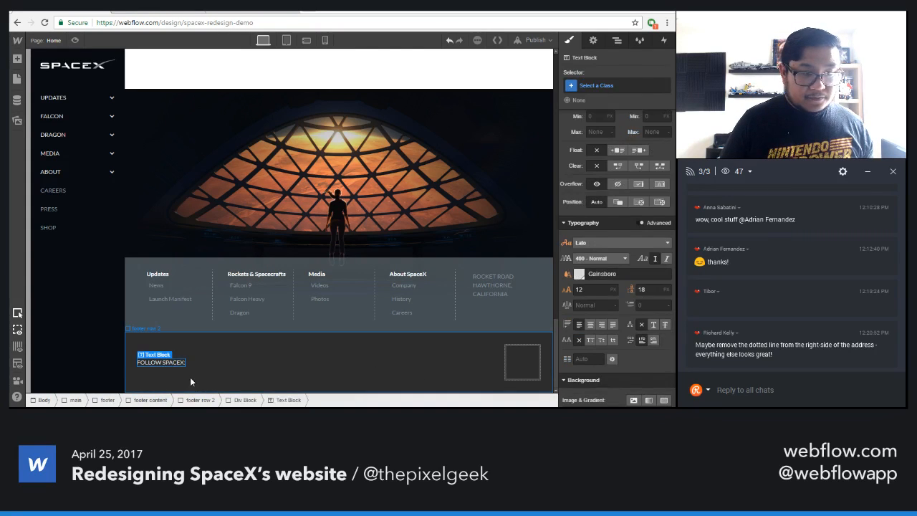
pyautogui.click(615, 84)
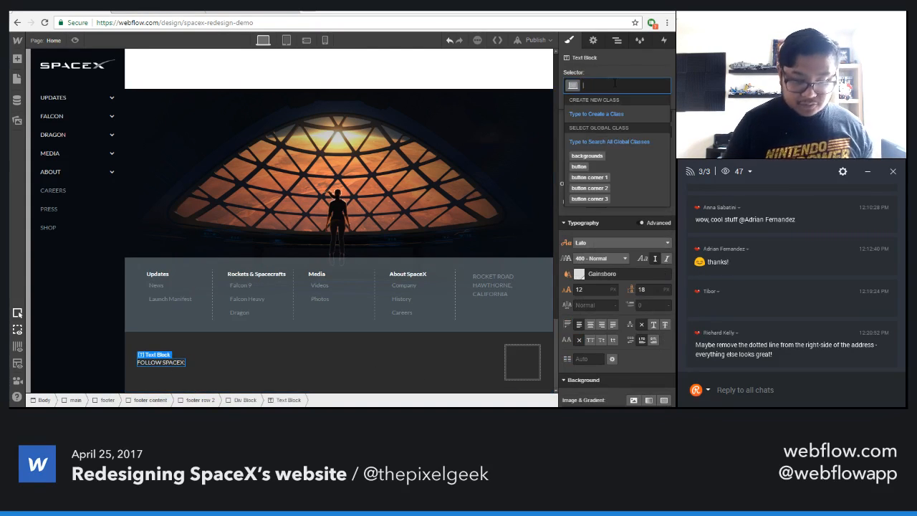
pyautogui.write('foplow tit')
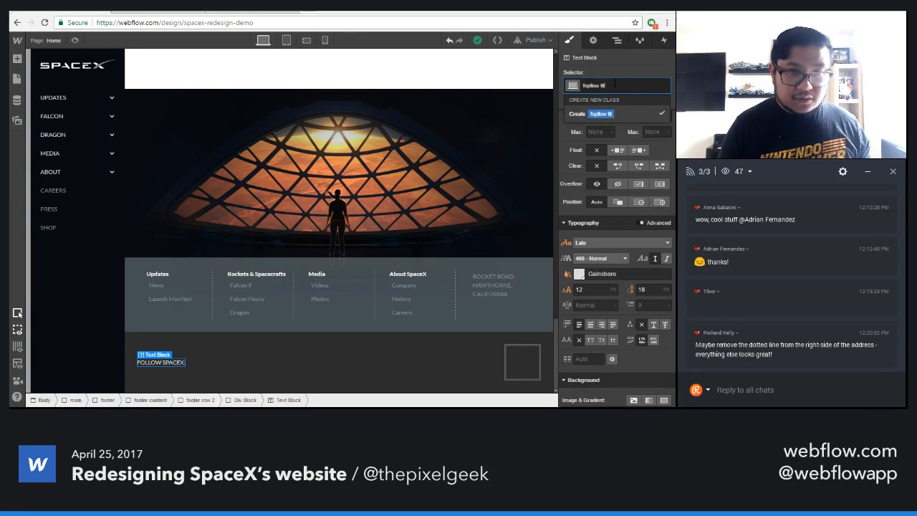
pyautogui.write('le')
pyautogui.press('Return')
pyautogui.doubleClick(587, 86)
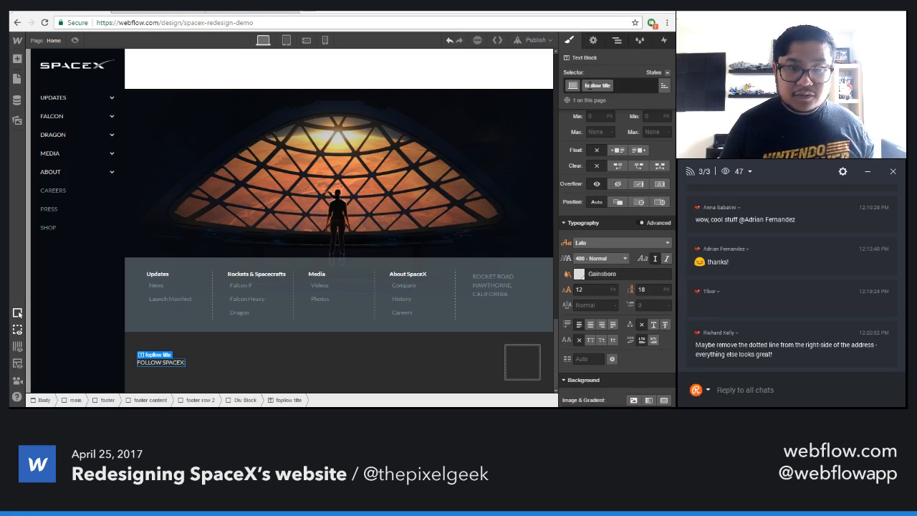
pyautogui.write('l')
pyautogui.press('Return')
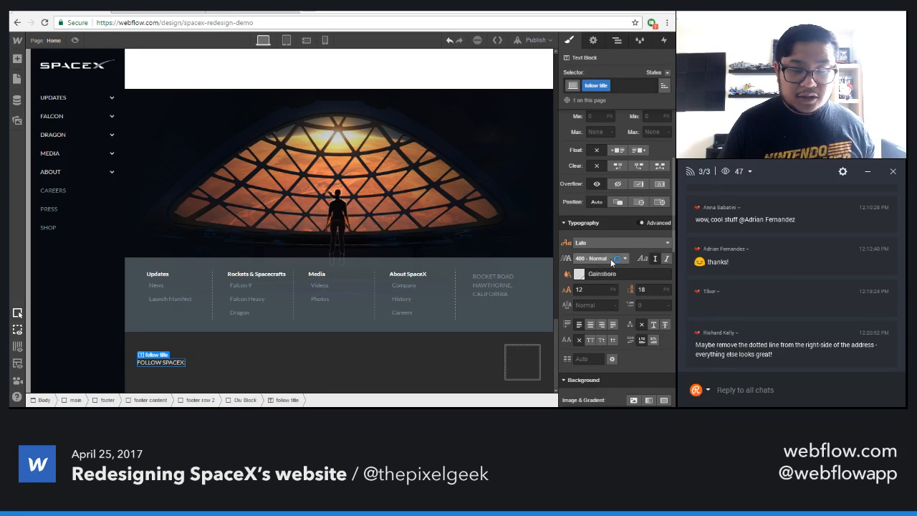
pyautogui.scroll(3, 625, 245)
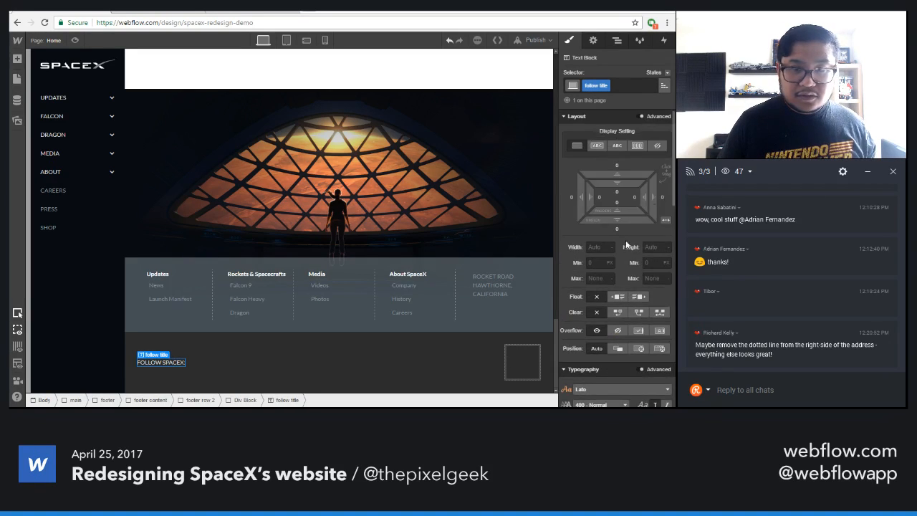
pyautogui.moveTo(668, 201); pyautogui.dragTo(670, 197)
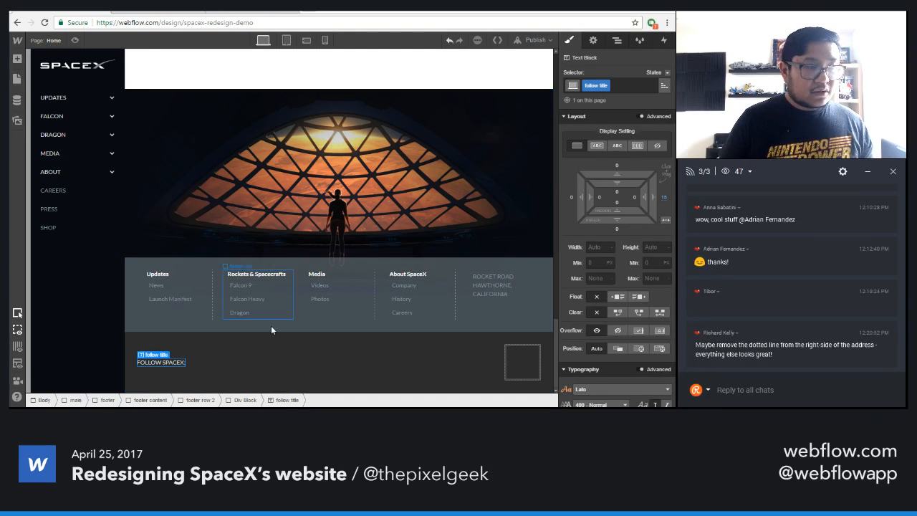
# - Add a text link to the div holding "FOLLOW SPACEX:" and make the follow title display as inline-block
pyautogui.press('a')
pyautogui.moveTo(129, 286); pyautogui.dragTo(149, 360)
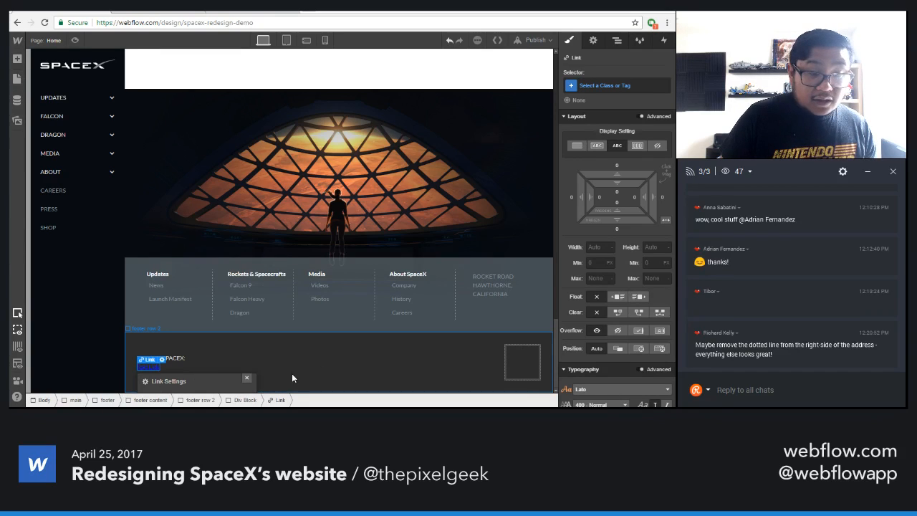
pyautogui.click(246, 379)
pyautogui.click(173, 360)
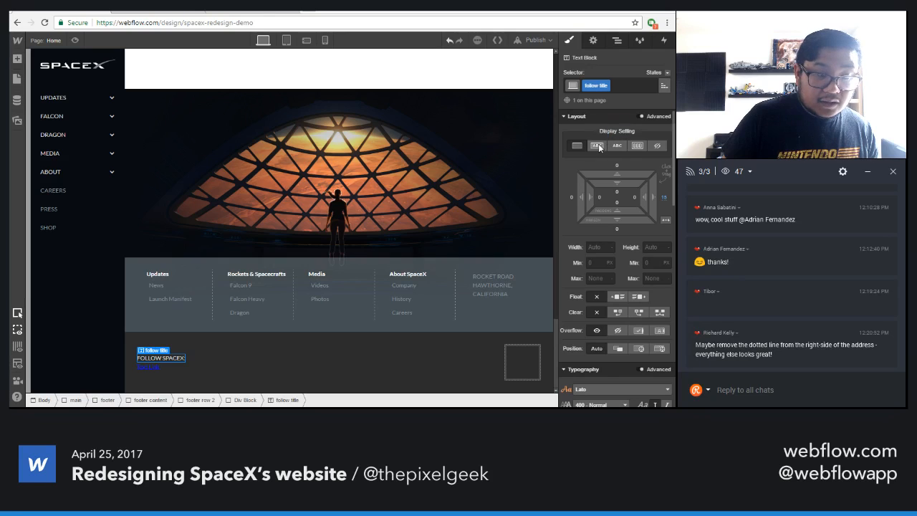
pyautogui.click(596, 145)
# - Check the follow links in the original SpaceX site's footer and replace the new link's placeholder text with "Facebook"
pyautogui.doubleClick(206, 363)
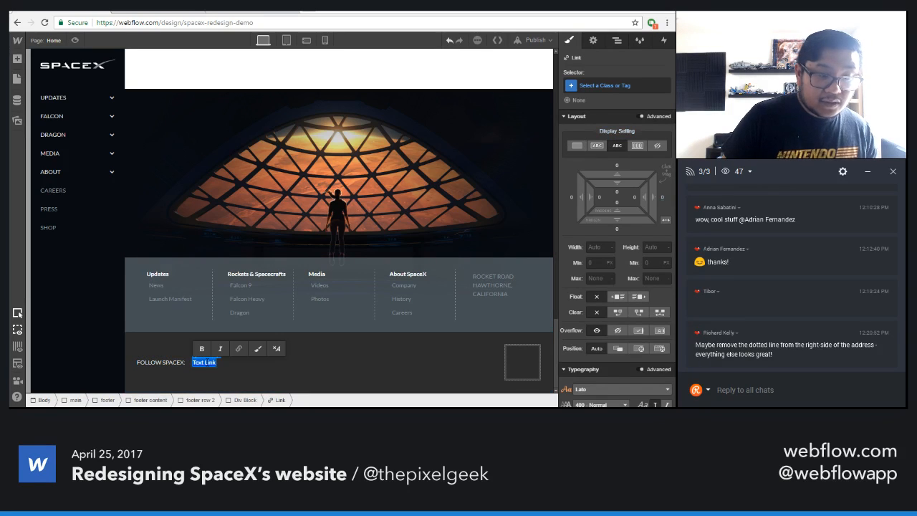
pyautogui.click(175, 13)
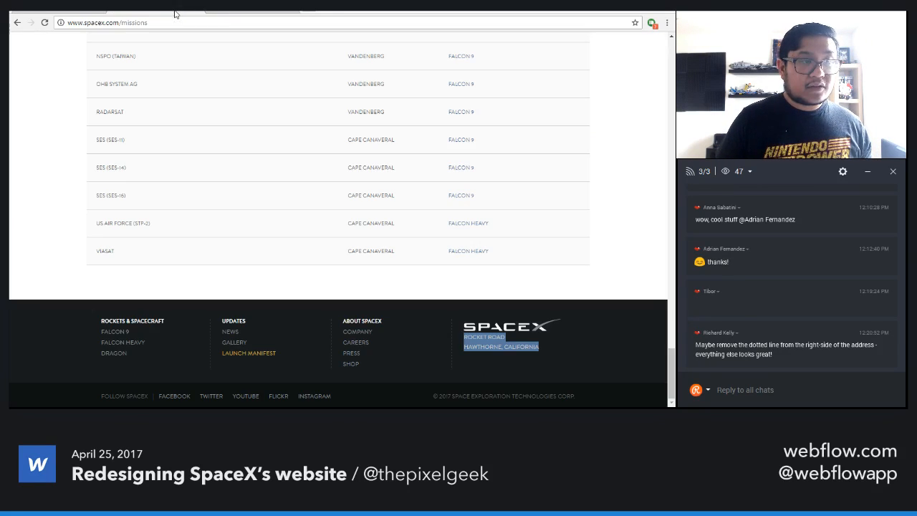
pyautogui.click(108, 9)
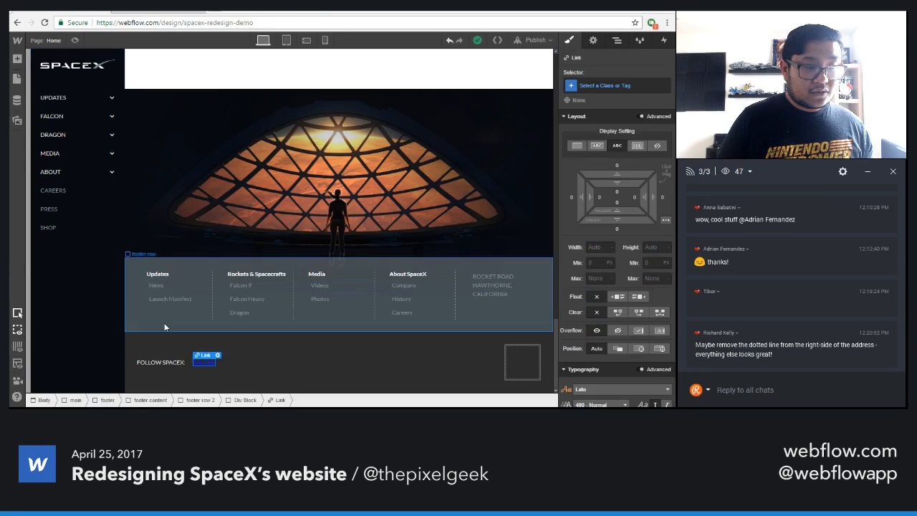
pyautogui.press('BackSpace')
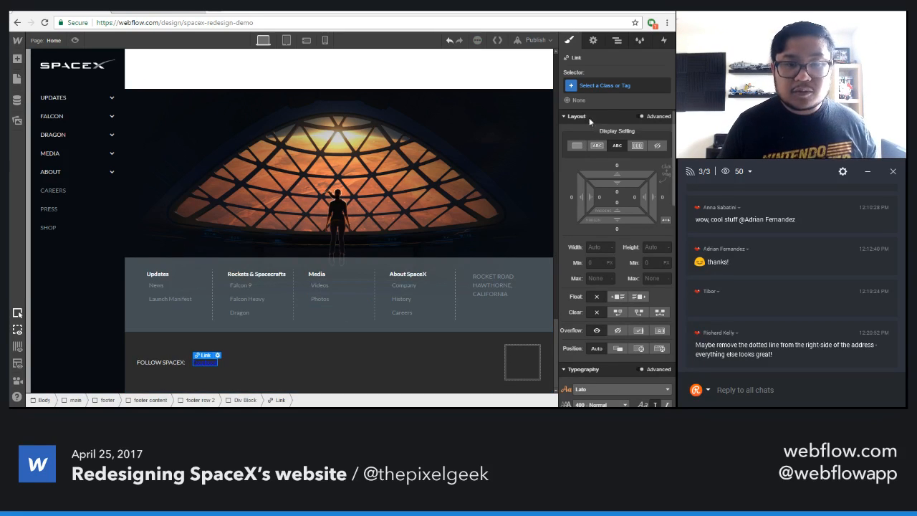
# - Apply the existing footer link class to the Facebook link
pyautogui.click(607, 86)
pyautogui.write('foote')
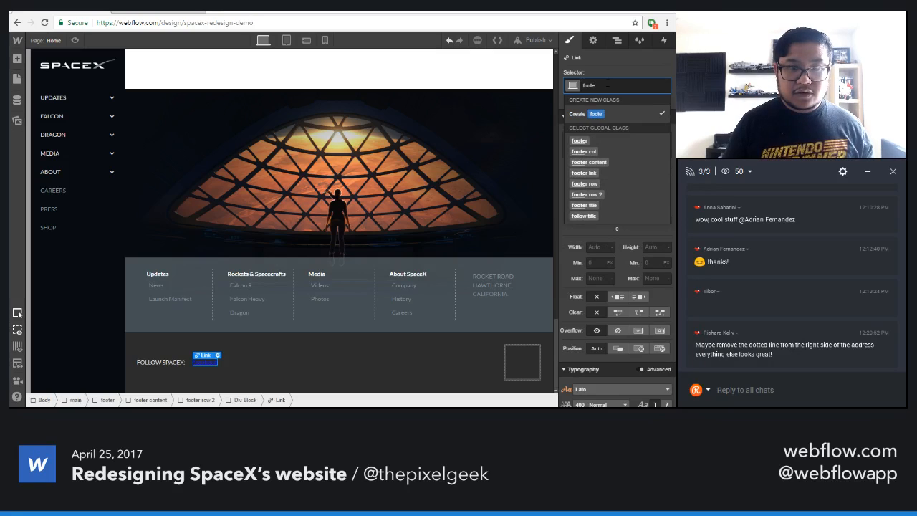
pyautogui.press('Down')
pyautogui.press('Down')
pyautogui.press('Down')
pyautogui.press('Down')
pyautogui.press('Return')
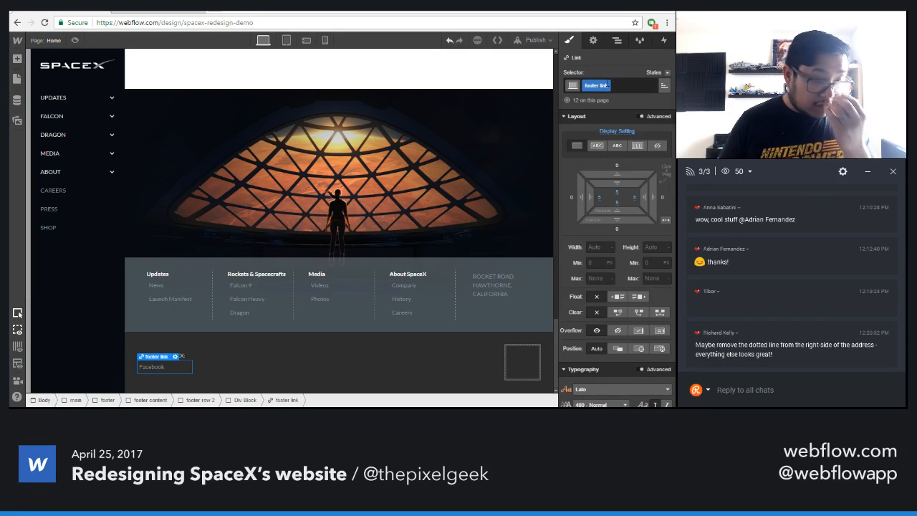
# - Add the combo class inline to the Facebook link and set its display to inline-block
pyautogui.click(628, 84)
pyautogui.write('inline')
pyautogui.press('Return')
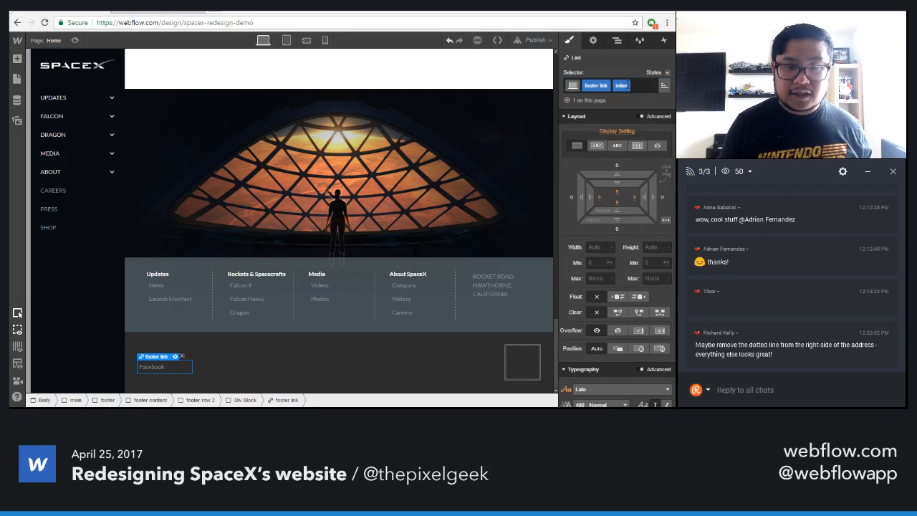
pyautogui.click(599, 147)
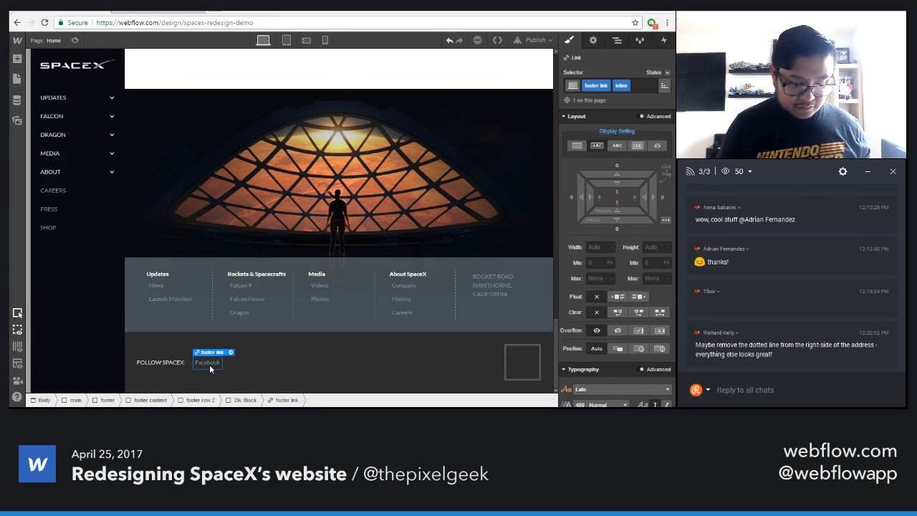
# - Duplicate the Facebook link three times within footer row 2
pyautogui.hotkey('ctrl', 'd')
pyautogui.hotkey('ctrl', 'd')
pyautogui.hotkey('ctrl', 'd')
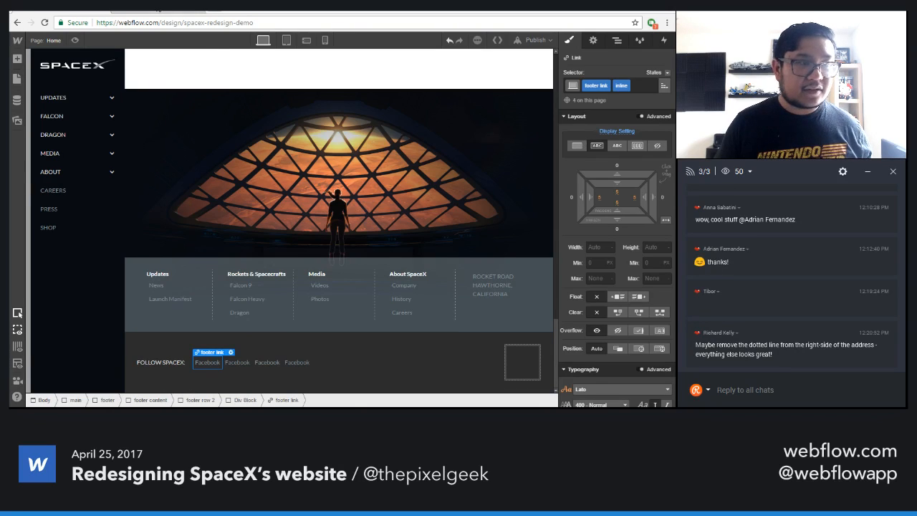
# - Rename the three duplicated links "Twitter", "YouTube" and "Instagram", following the original SpaceX footer
pyautogui.click(157, 10)
pyautogui.click(77, 10)
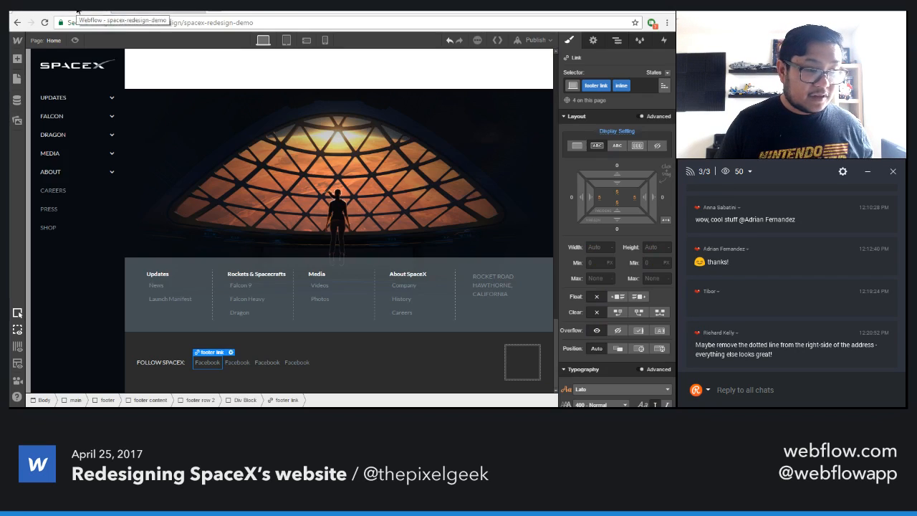
pyautogui.doubleClick(237, 362)
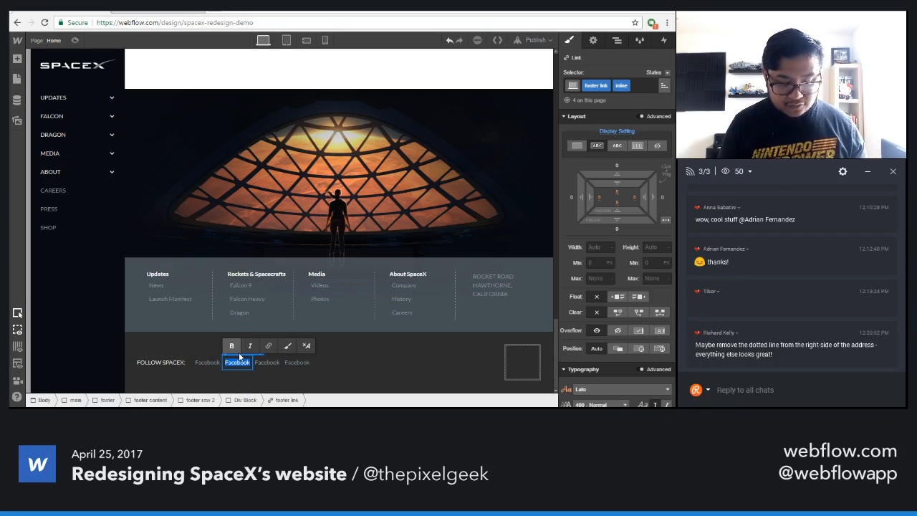
pyautogui.write('Twitter')
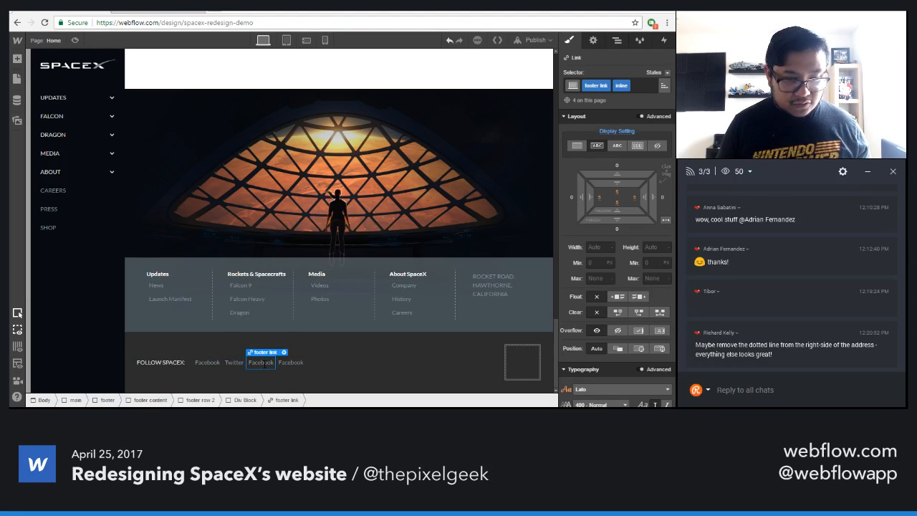
pyautogui.doubleClick(262, 363)
pyautogui.write('YouTube')
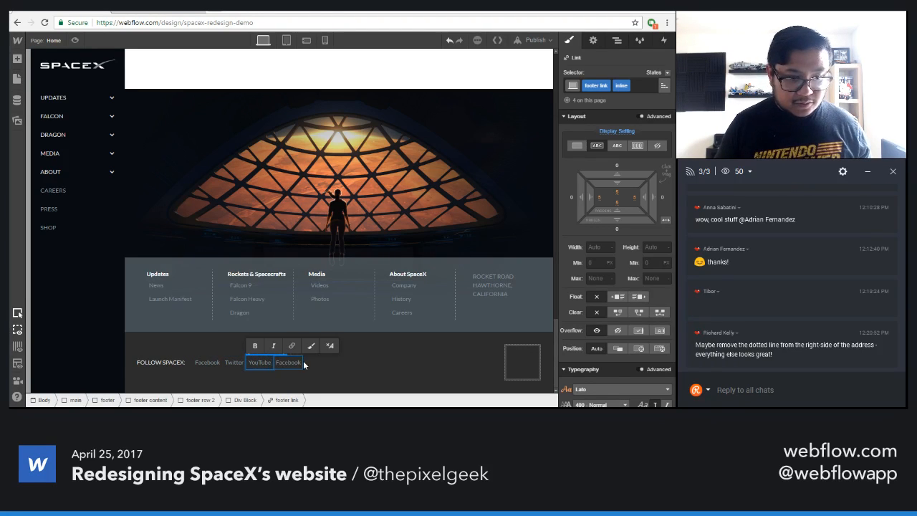
pyautogui.doubleClick(289, 362)
pyautogui.write('Flickr')
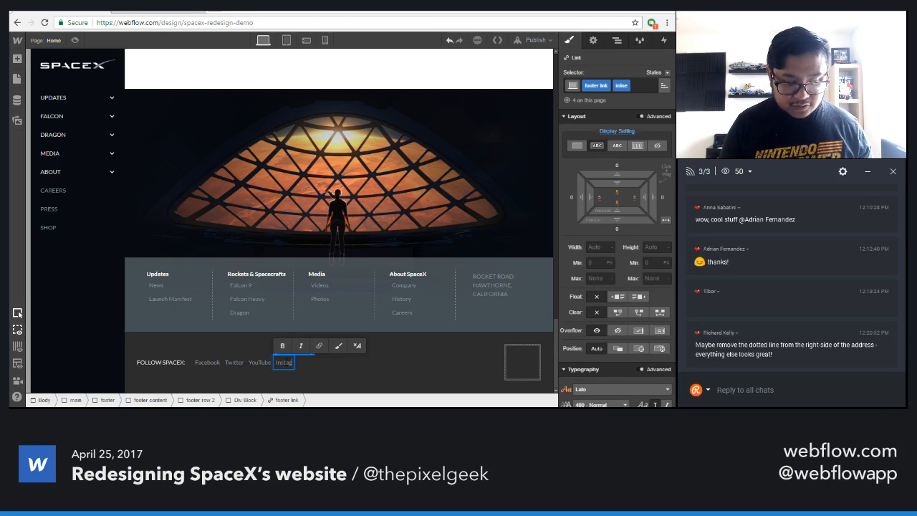
# - Recheck the SpaceX site's follow links, duplicate the Instagram link and rename the first of the two "Flickr"
pyautogui.click(95, 13)
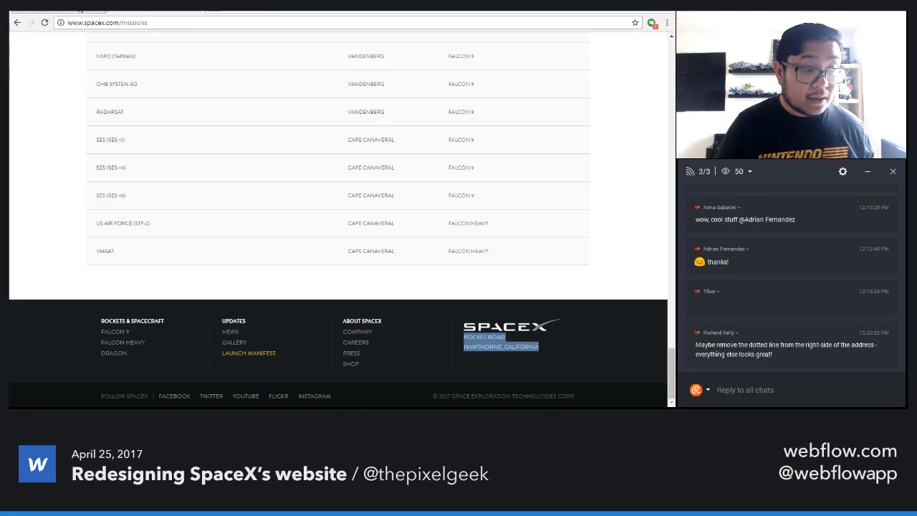
pyautogui.click(129, 13)
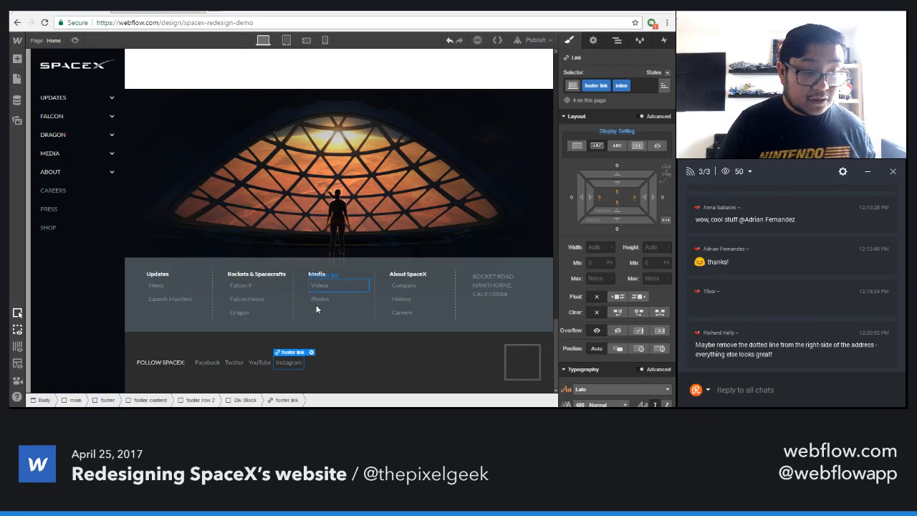
pyautogui.doubleClick(289, 364)
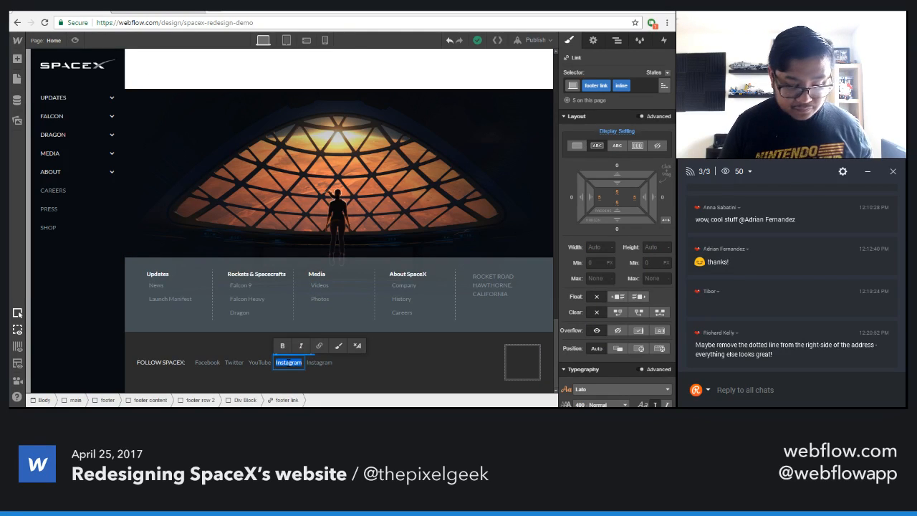
pyautogui.write('Flickr')
pyautogui.press('Escape')
# - Copy the copyright line from the footer of the original SpaceX site
pyautogui.click(158, 11)
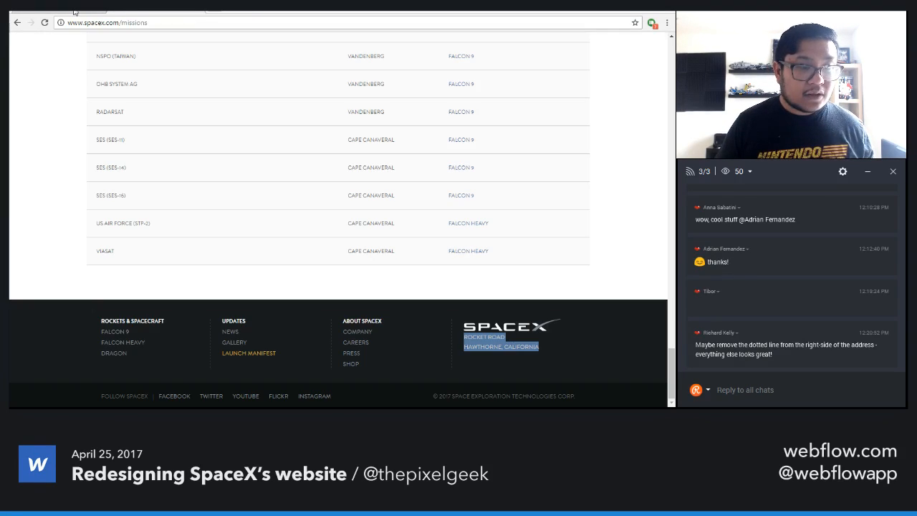
pyautogui.click(71, 12)
pyautogui.click(159, 12)
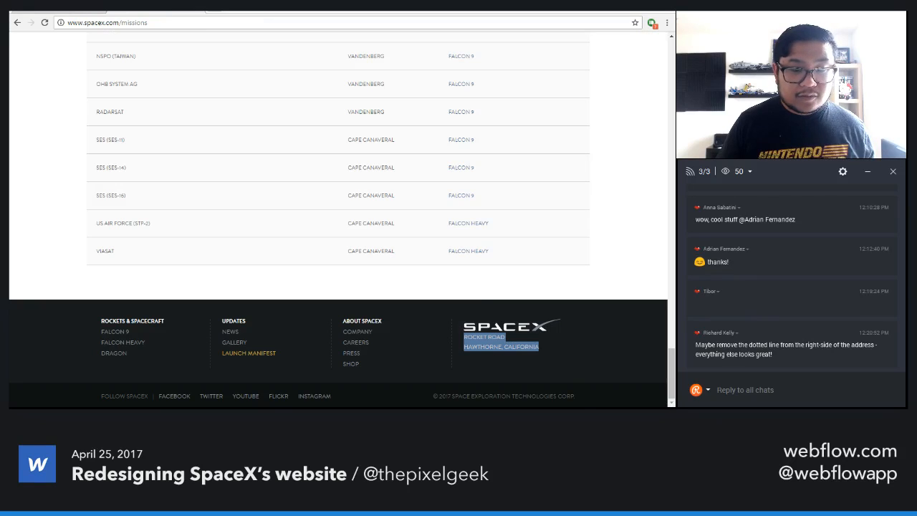
pyautogui.moveTo(528, 380); pyautogui.dragTo(581, 398)
pyautogui.hotkey('ctrl', 'c')
pyautogui.click(456, 404)
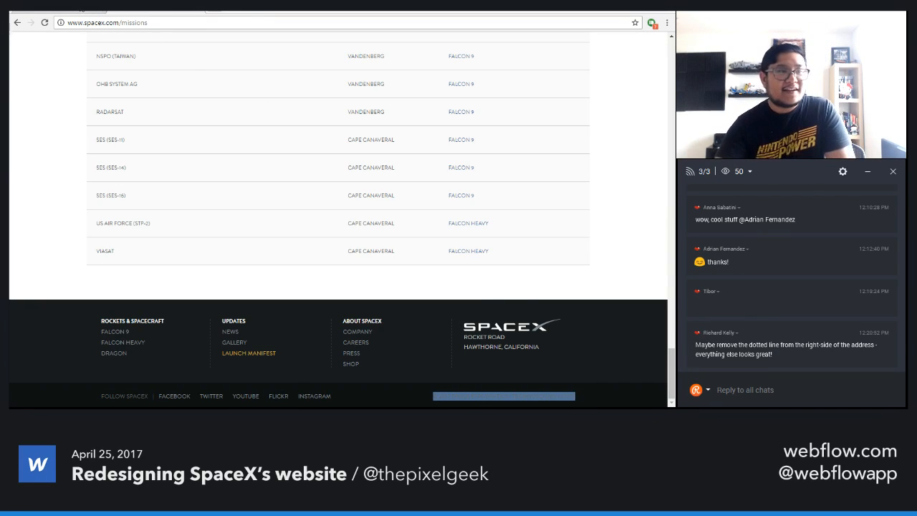
# - Add a text block to footer row 2's empty div and paste in "© 2017 SPACE EXPLORATION TECHNOLOGIES CORP."
pyautogui.click(76, 11)
pyautogui.click(515, 361)
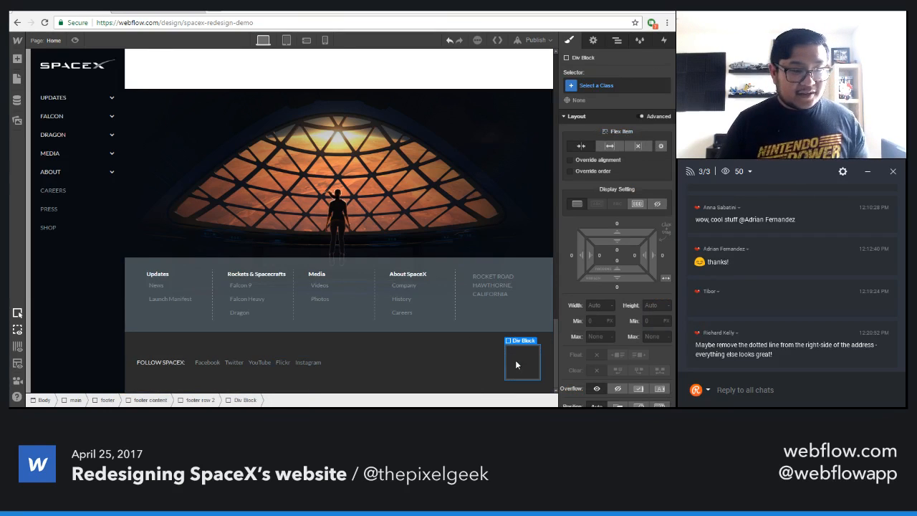
pyautogui.press('a')
pyautogui.press('a')
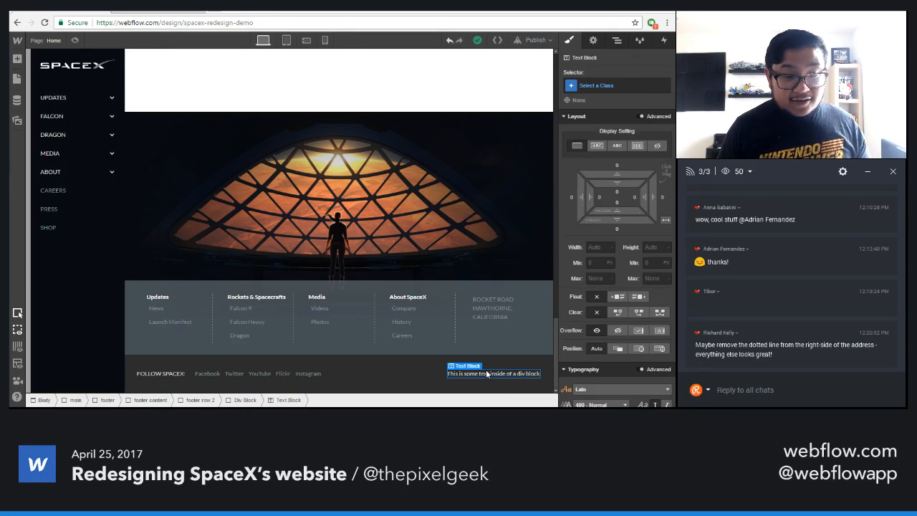
pyautogui.hotkey('ctrl', 'v')
pyautogui.click(366, 384)
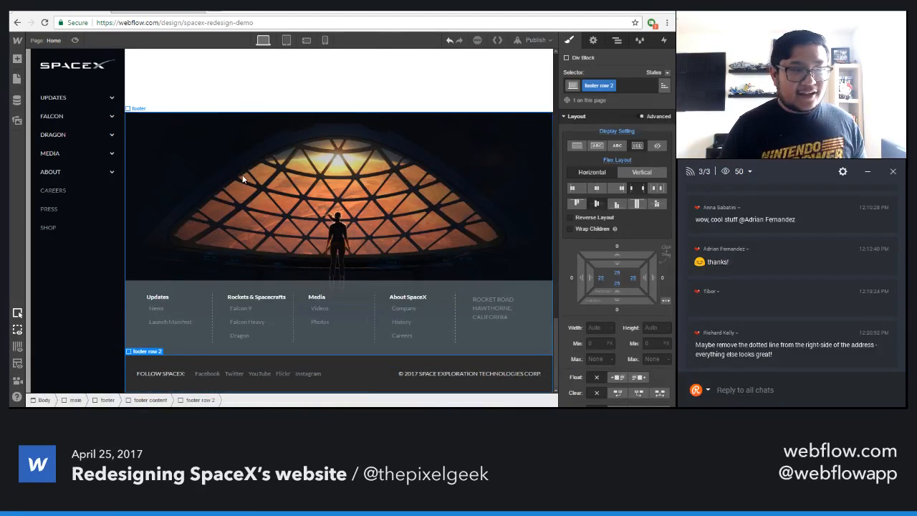
# - Delete the unnamed div block after row 4 bg in the backgrounds element
pyautogui.click(617, 40)
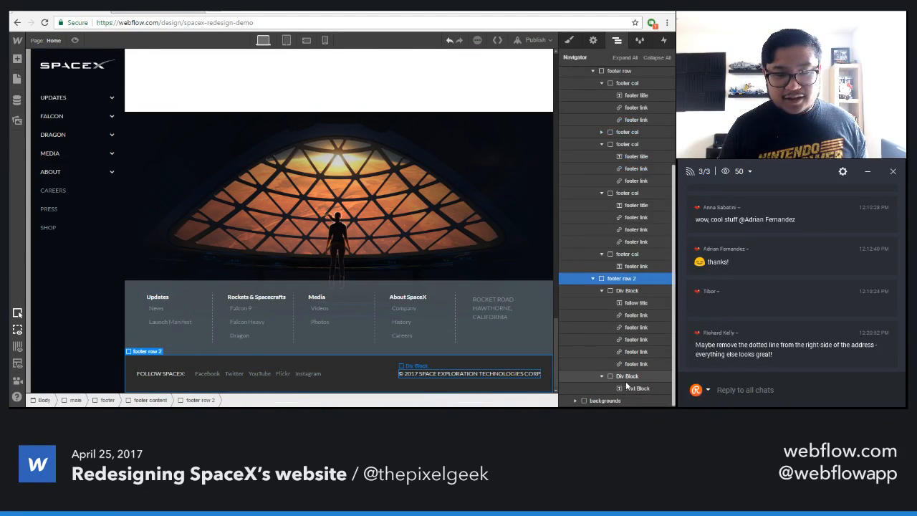
pyautogui.click(576, 401)
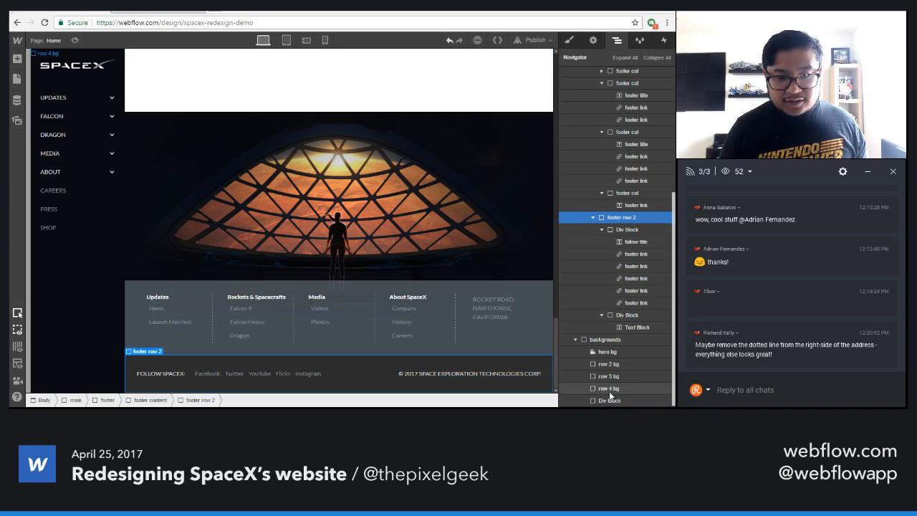
pyautogui.click(605, 401)
pyautogui.press('Delete')
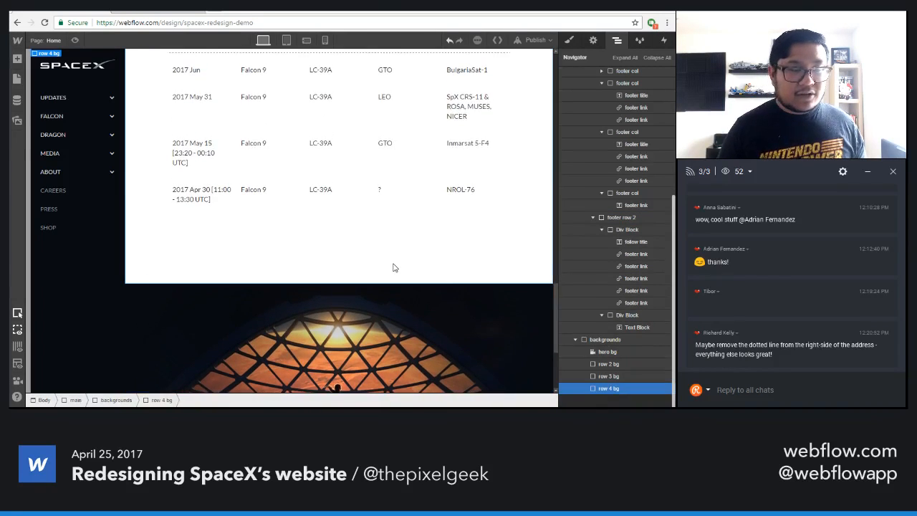
# - Go back to the hero section and check it in preview mode
pyautogui.scroll(2, 393, 273)
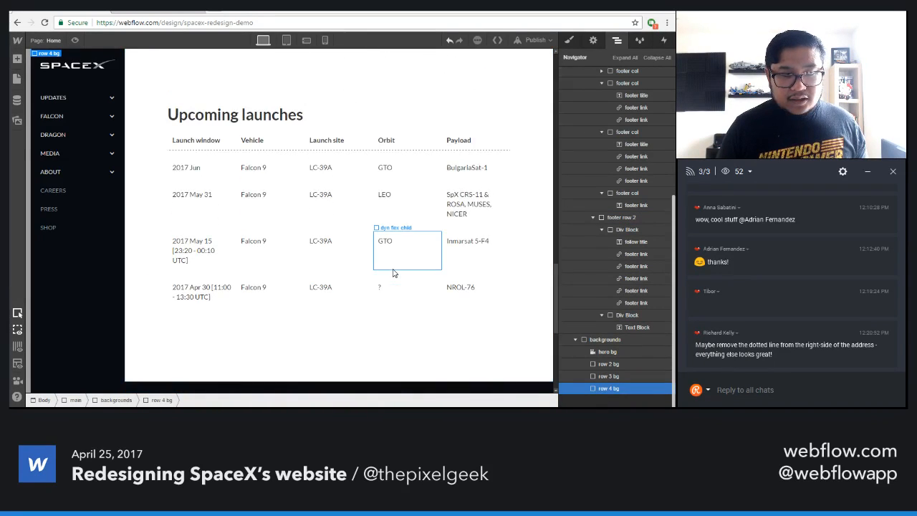
pyautogui.scroll(5, 392, 273)
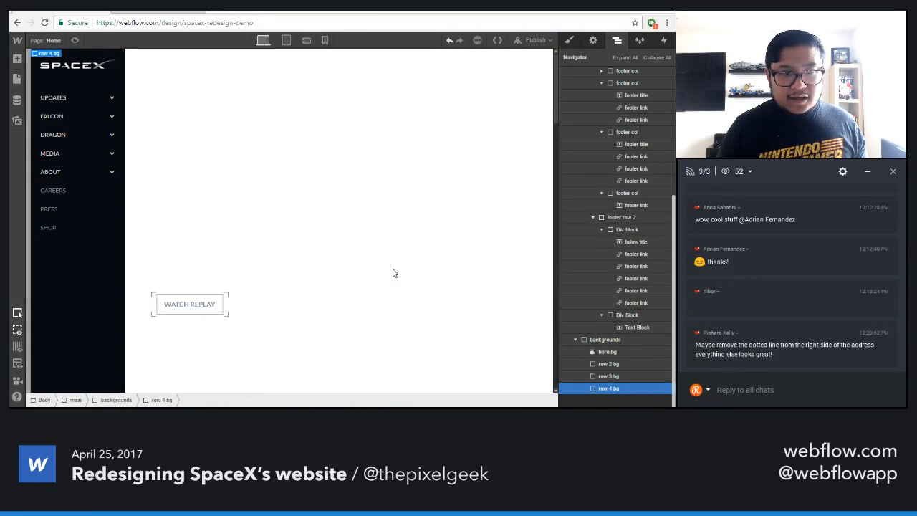
pyautogui.click(73, 39)
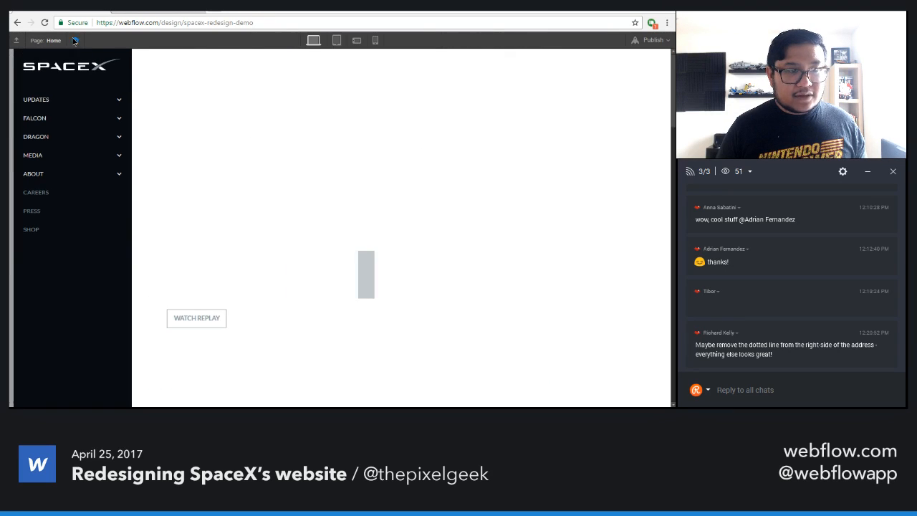
pyautogui.click(73, 38)
# - Make the hero bg and row 2 bg elements visible on desktop so they show on all devices
pyautogui.click(598, 353)
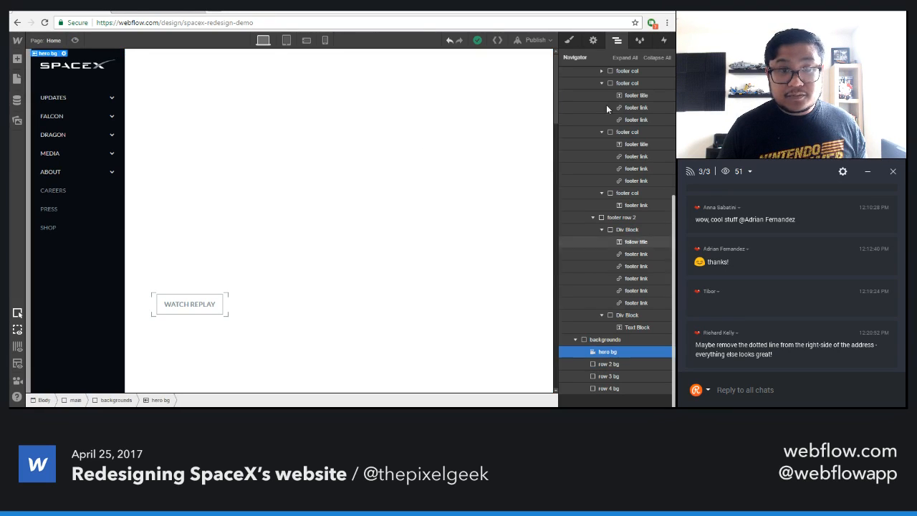
pyautogui.click(593, 40)
pyautogui.click(586, 109)
pyautogui.click(617, 40)
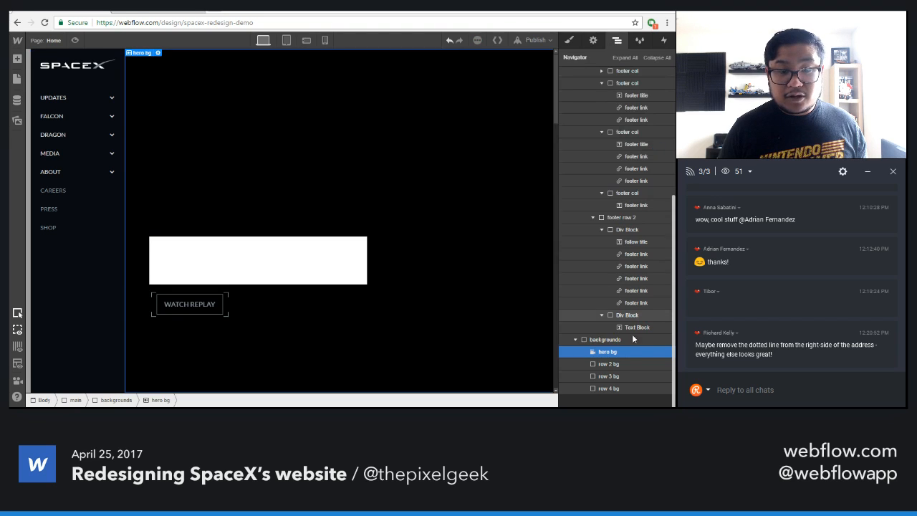
pyautogui.click(621, 365)
pyautogui.click(591, 41)
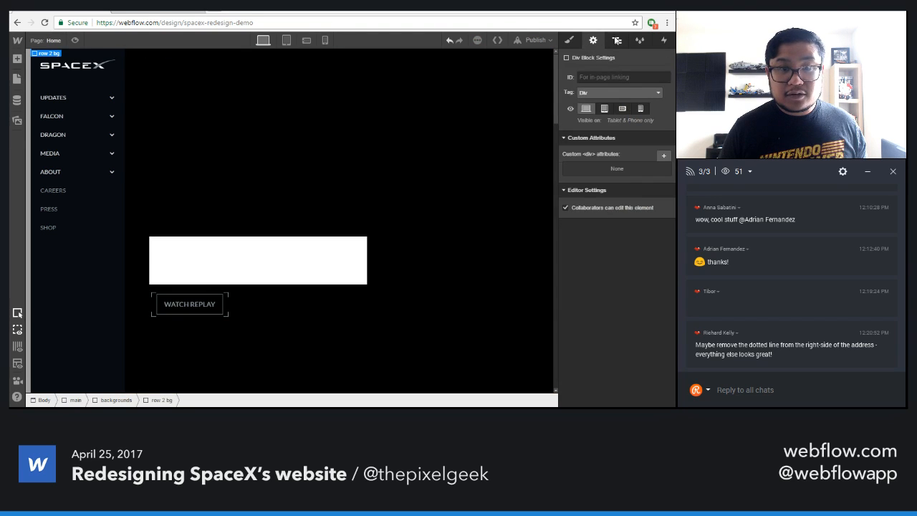
pyautogui.click(586, 109)
pyautogui.click(617, 41)
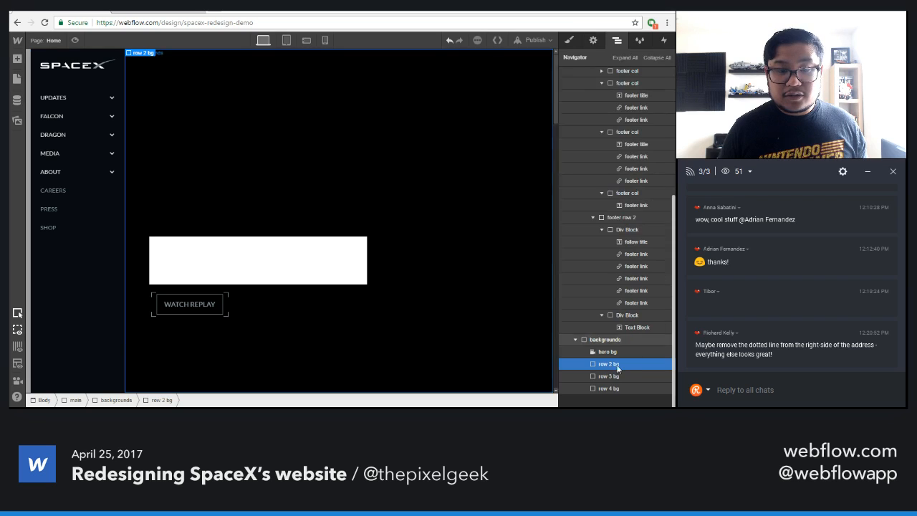
# - Make the row 3 bg and row 4 bg elements visible on desktop so they show on all devices
pyautogui.click(614, 376)
pyautogui.click(592, 41)
pyautogui.click(587, 109)
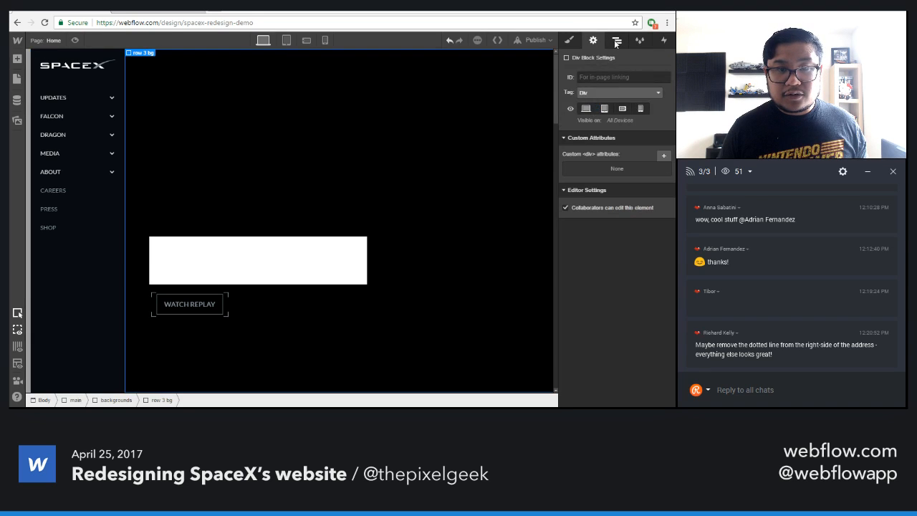
pyautogui.click(617, 41)
pyautogui.click(608, 387)
pyautogui.click(592, 41)
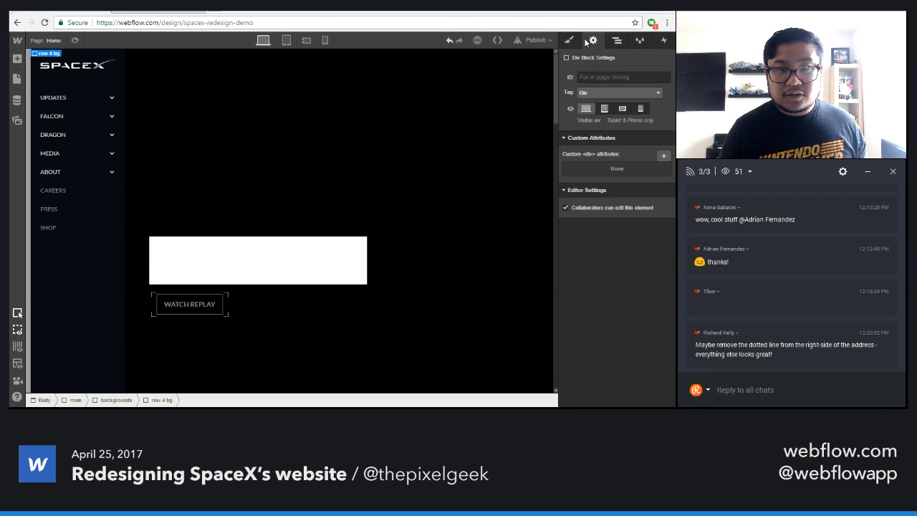
pyautogui.click(587, 109)
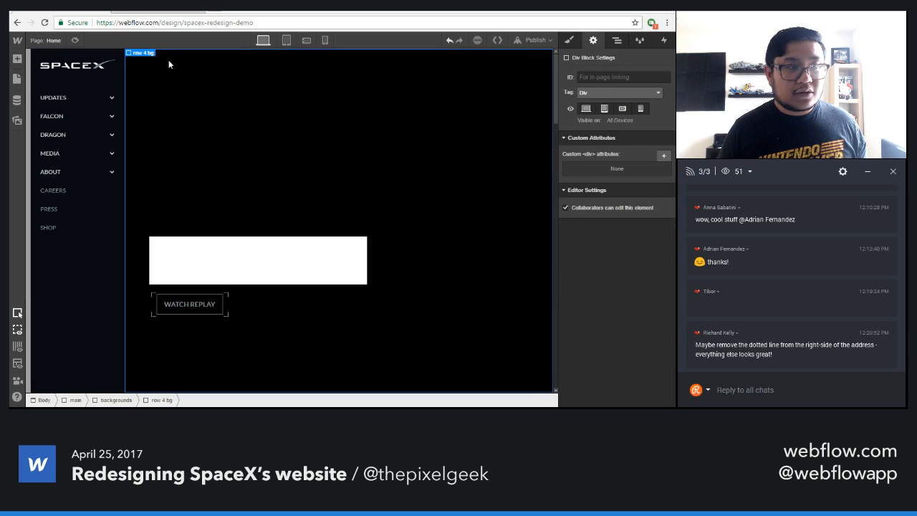
# - Preview the hero video and examine the colour and opacity of hero bg's solid colour overlay
pyautogui.click(74, 41)
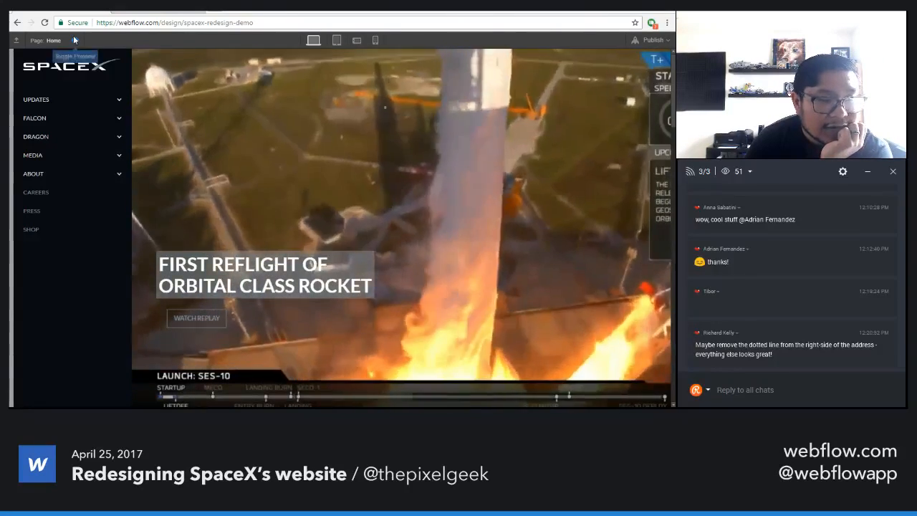
pyautogui.click(75, 41)
pyautogui.click(617, 40)
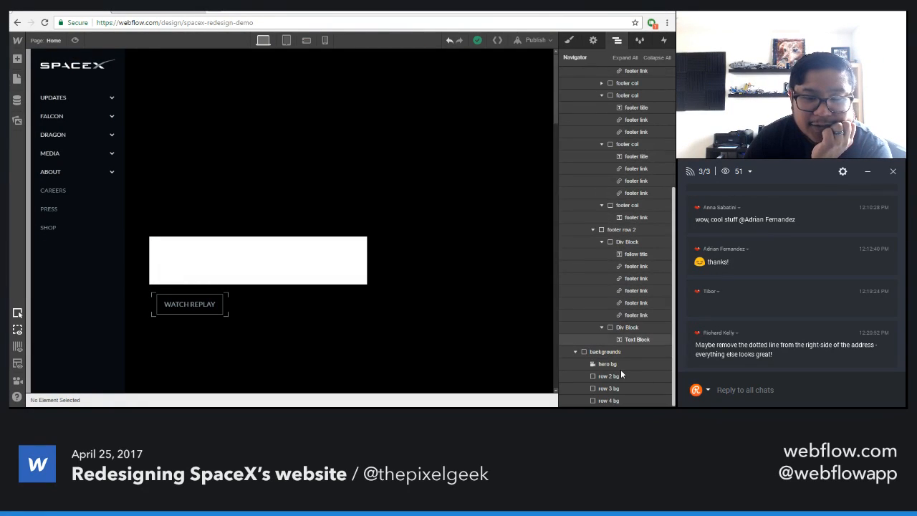
pyautogui.click(612, 364)
pyautogui.click(569, 40)
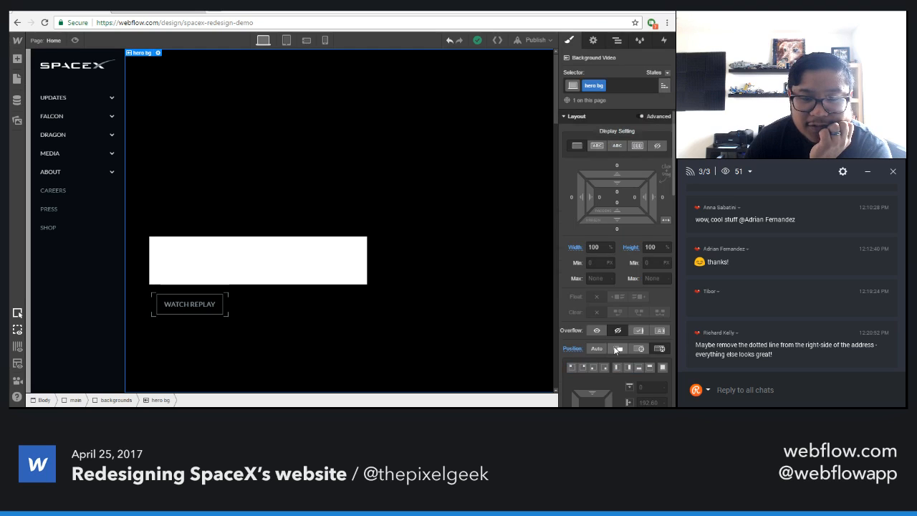
pyautogui.scroll(-10, 615, 349)
pyautogui.click(604, 229)
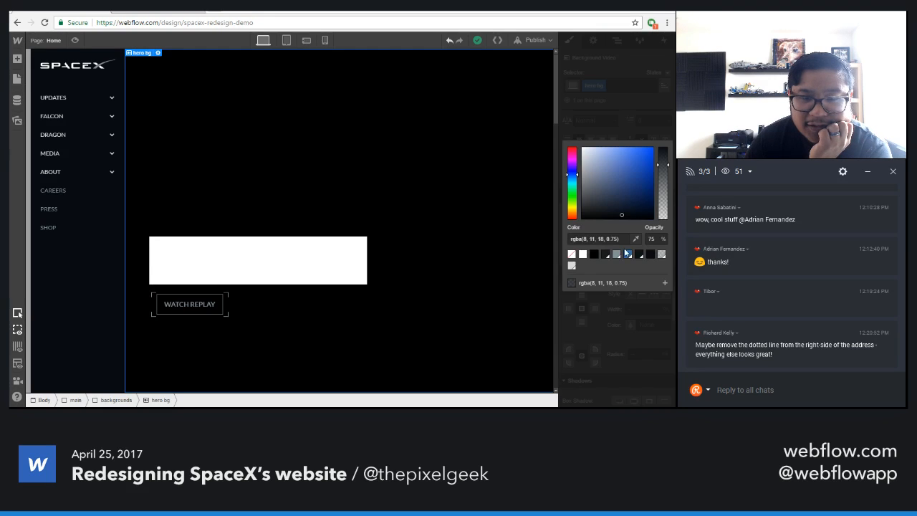
pyautogui.click(635, 125)
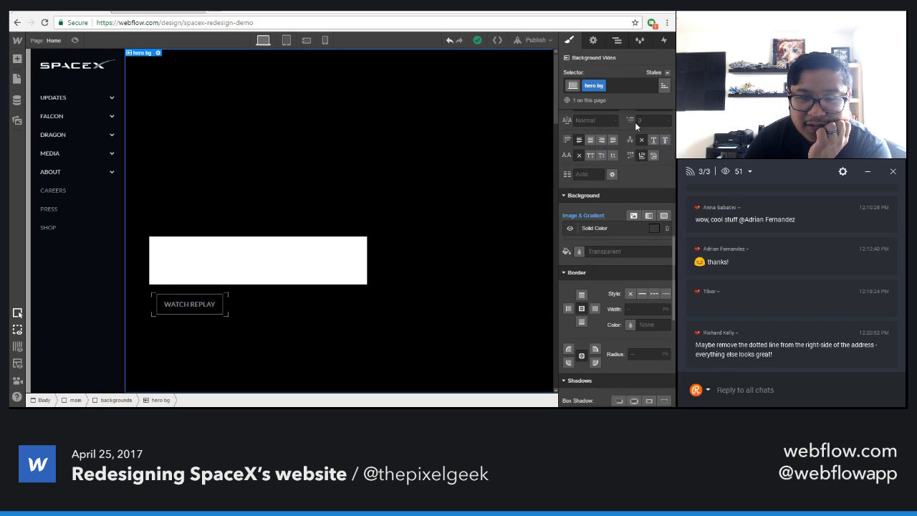
pyautogui.click(594, 226)
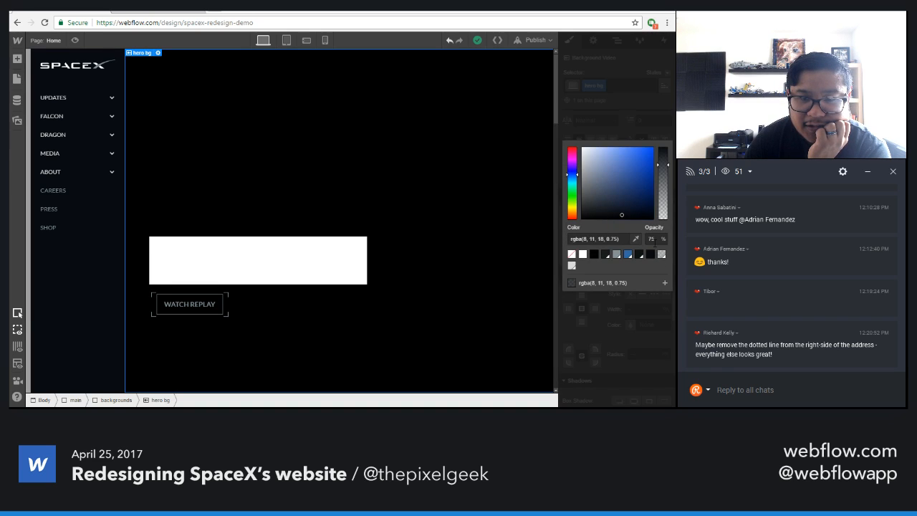
pyautogui.click(74, 41)
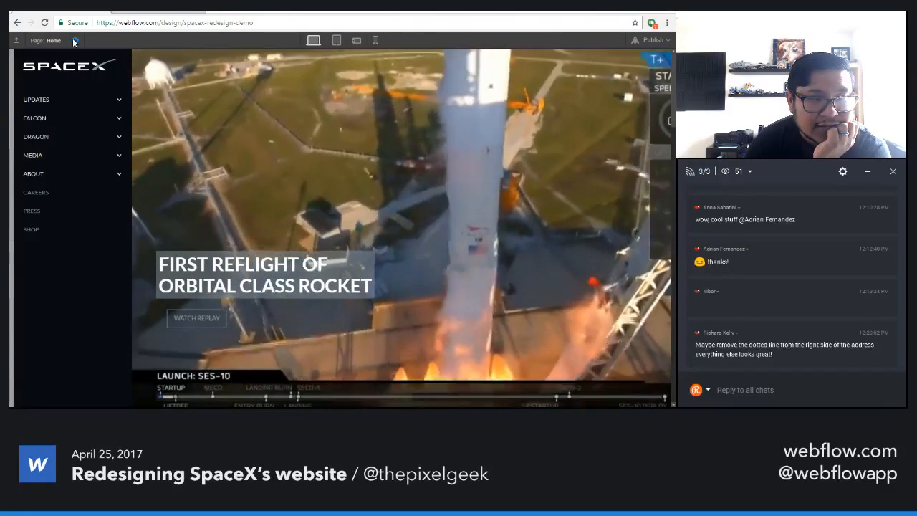
pyautogui.click(74, 41)
# - Try hero bg's solid colour overlay at 100% opacity and preview the hero
pyautogui.click(616, 40)
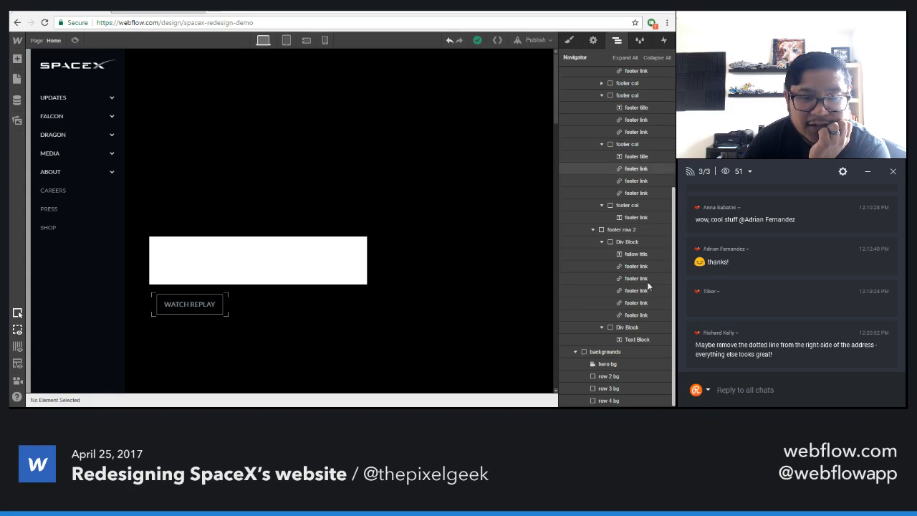
pyautogui.click(610, 361)
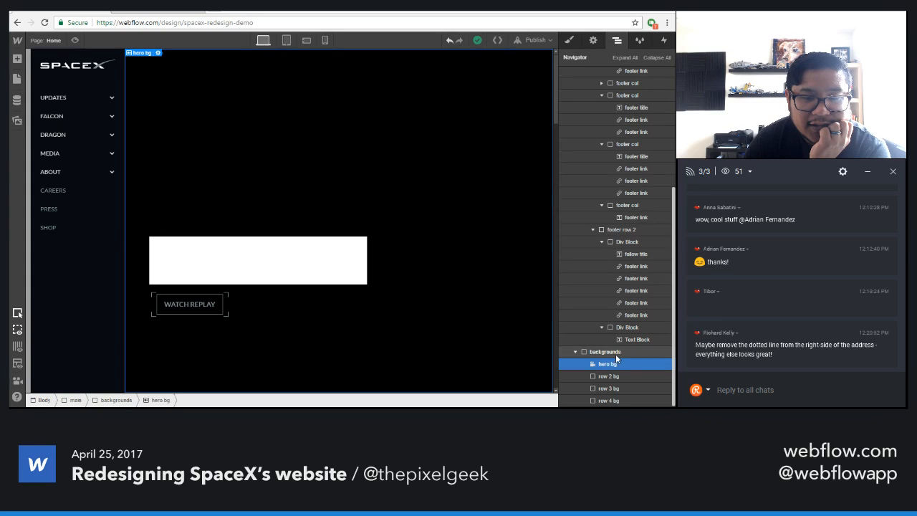
pyautogui.click(569, 40)
pyautogui.scroll(-6, 636, 314)
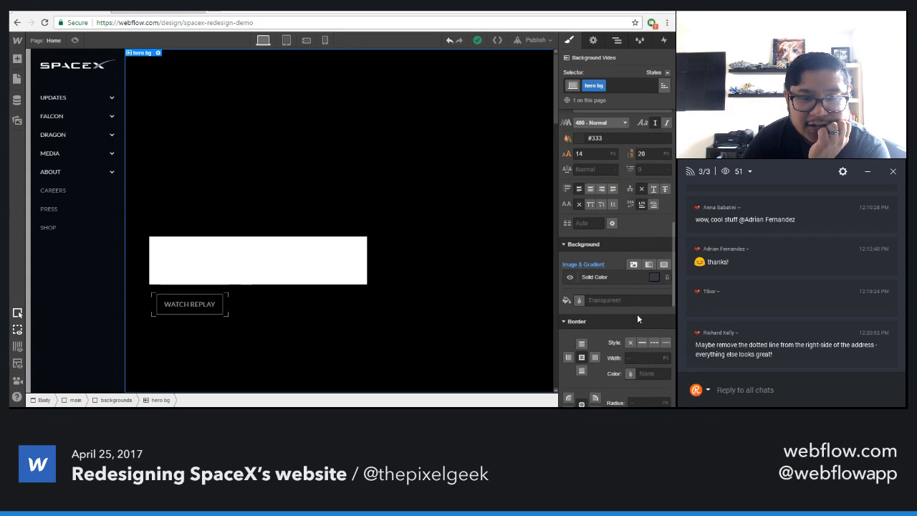
pyautogui.click(594, 277)
pyautogui.moveTo(662, 165); pyautogui.dragTo(662, 152)
pyautogui.click(645, 92)
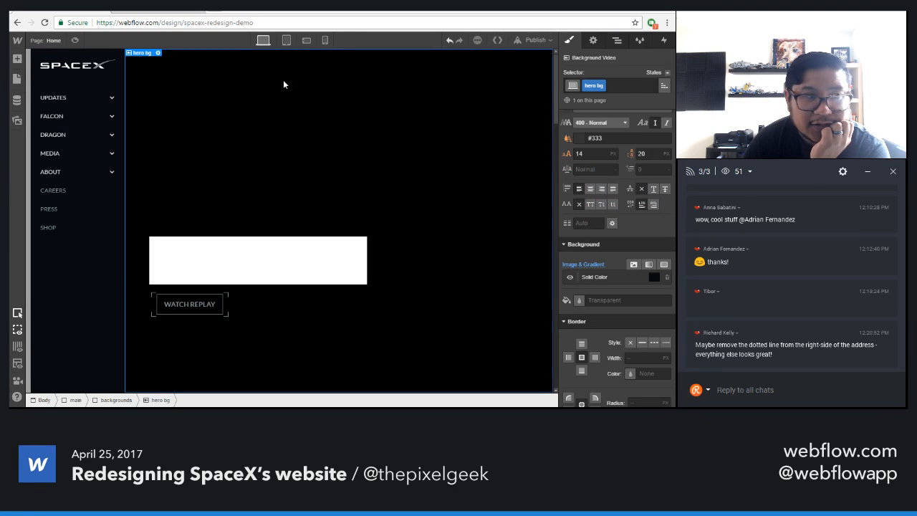
pyautogui.click(74, 40)
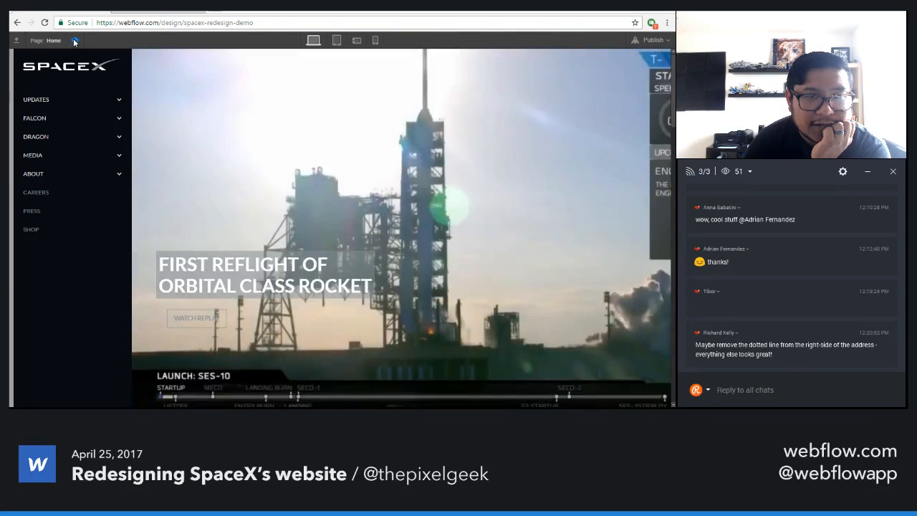
pyautogui.click(74, 40)
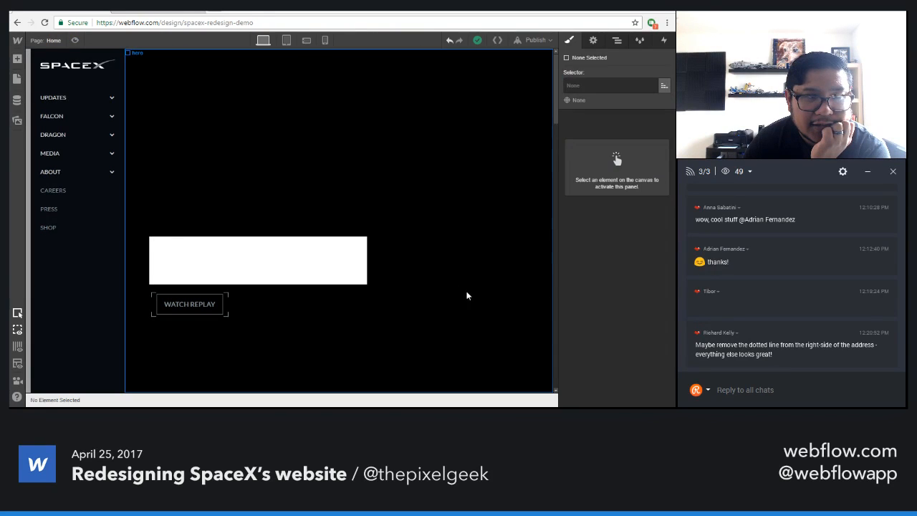
# - Set the opacity of hero bg's solid colour overlay to 79%
pyautogui.click(513, 101)
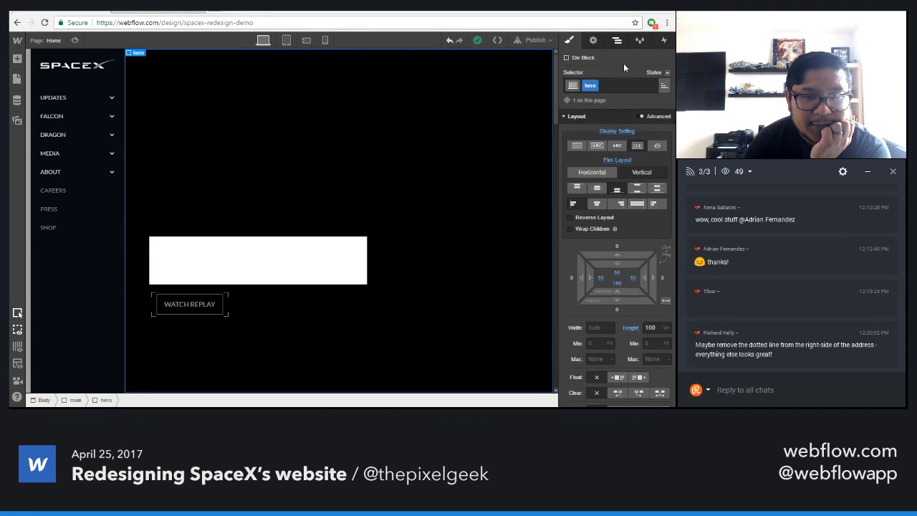
pyautogui.scroll(-5, 623, 67)
pyautogui.click(617, 41)
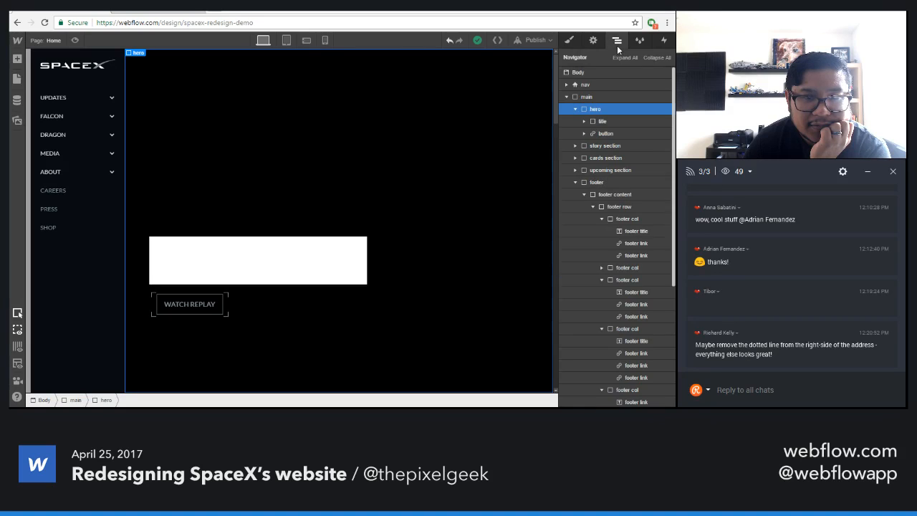
pyautogui.scroll(-5, 623, 215)
pyautogui.click(624, 365)
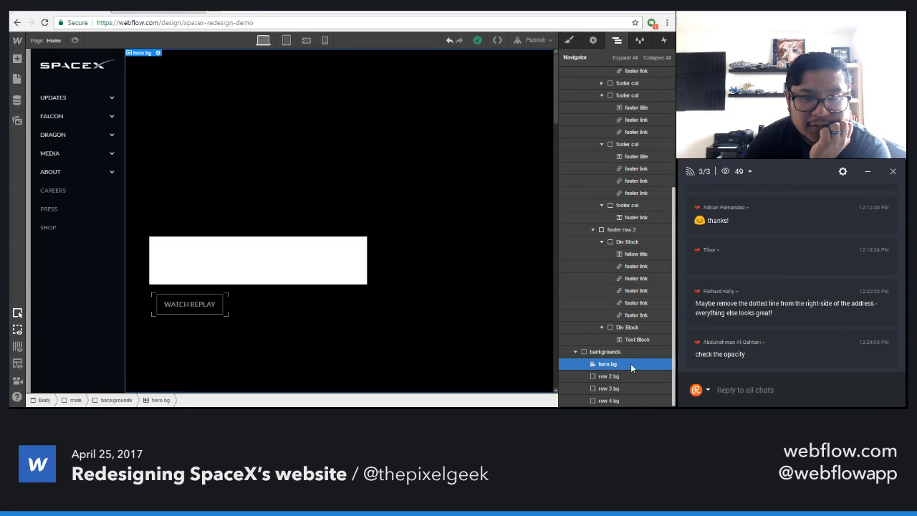
pyautogui.click(568, 40)
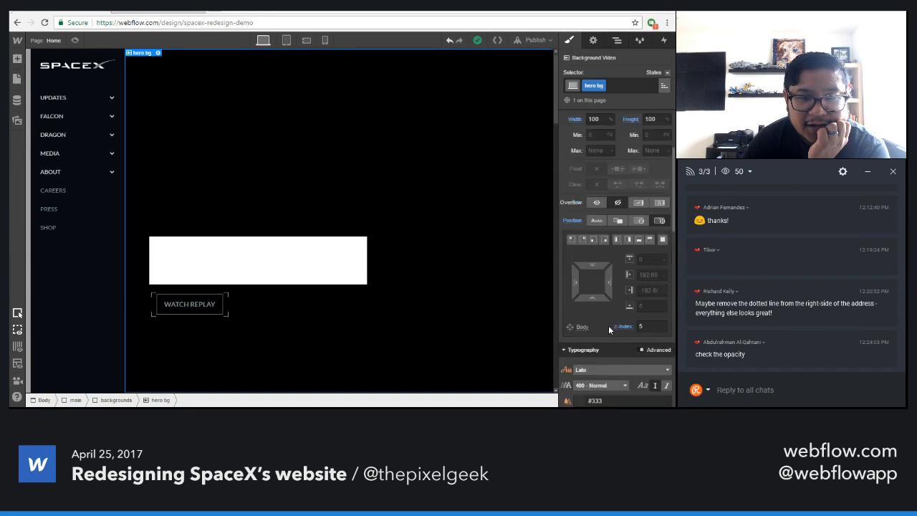
pyautogui.scroll(-10, 608, 330)
pyautogui.scroll(8, 609, 344)
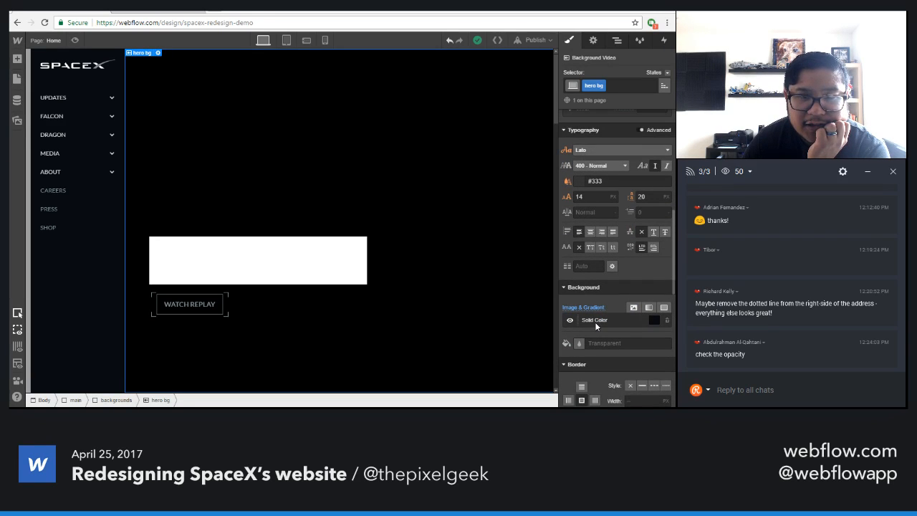
pyautogui.click(594, 322)
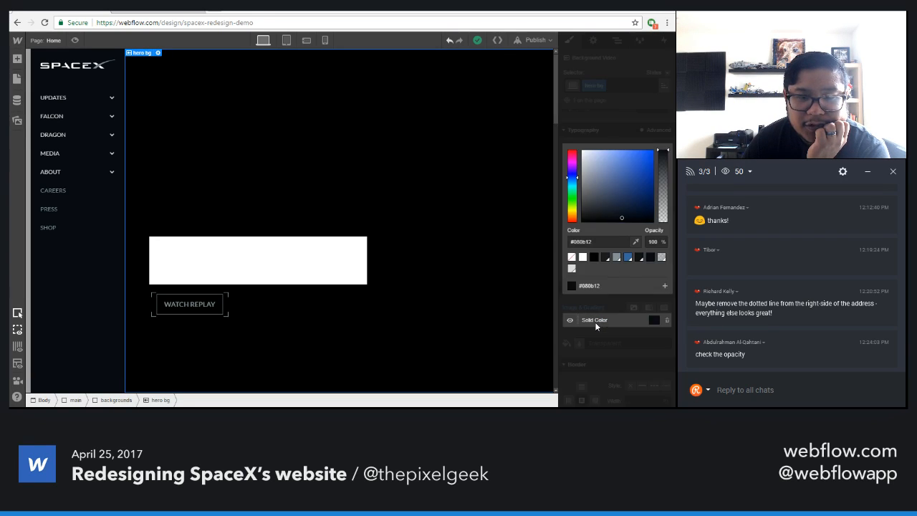
pyautogui.moveTo(662, 150); pyautogui.dragTo(659, 159)
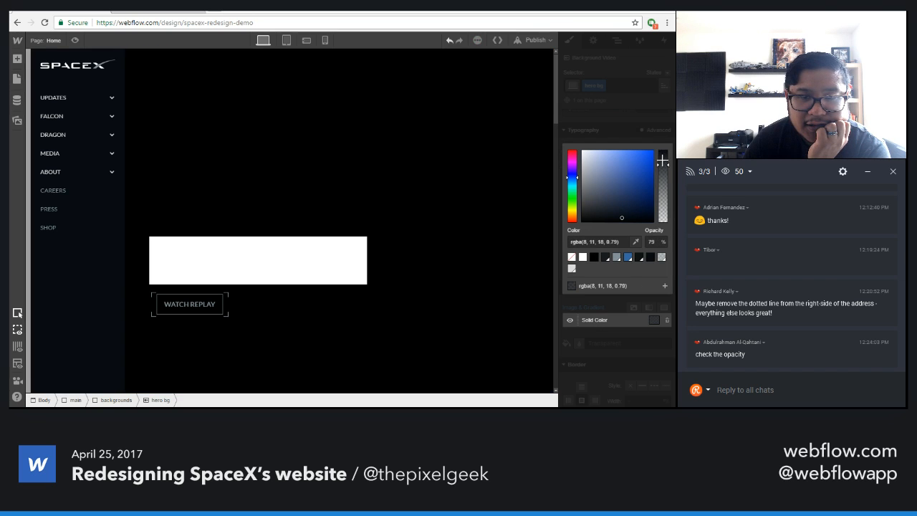
pyautogui.click(655, 113)
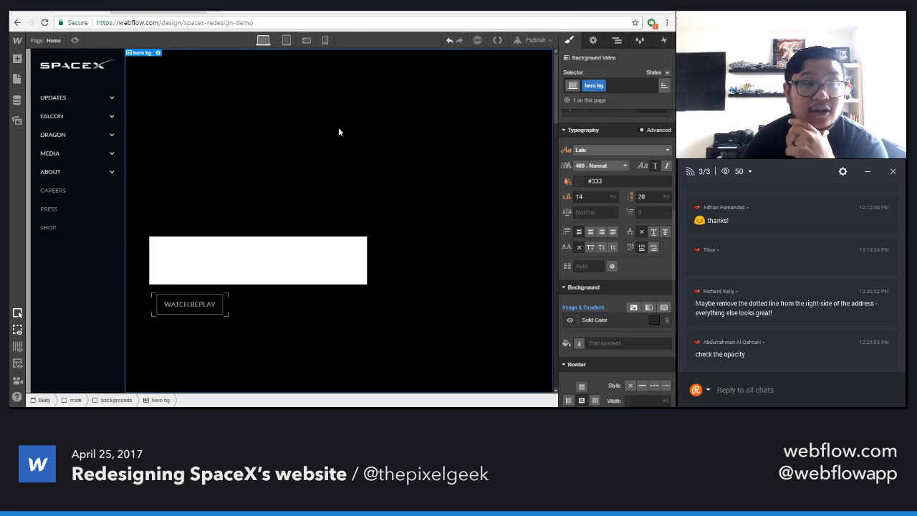
# - Preview the whole page and review the section backgrounds from the hero through the upcoming launches to the footer
pyautogui.click(75, 42)
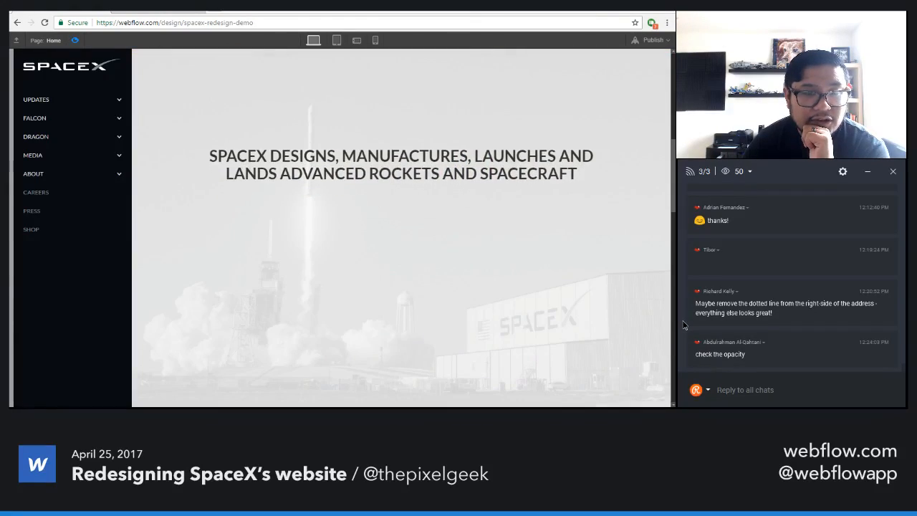
pyautogui.moveTo(686, 330); pyautogui.dragTo(686, 385)
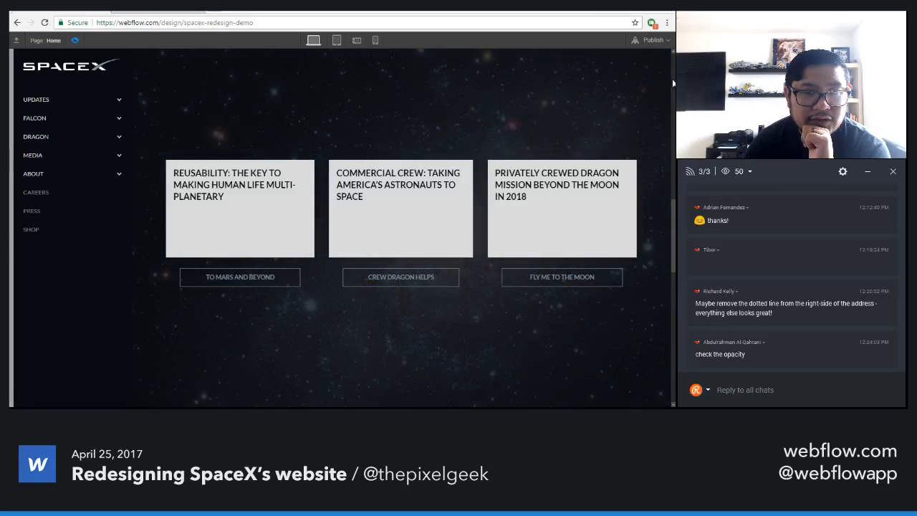
pyautogui.scroll(-5, 671, 213)
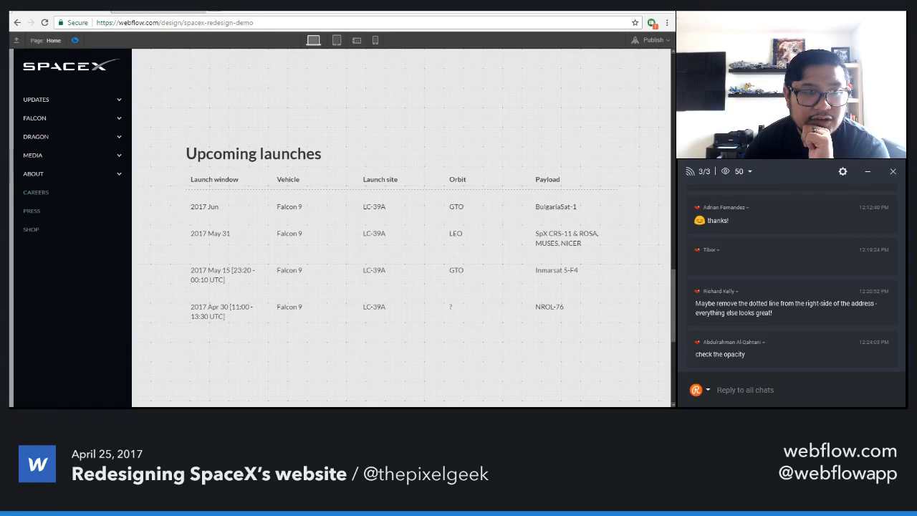
pyautogui.scroll(-6, 401, 228)
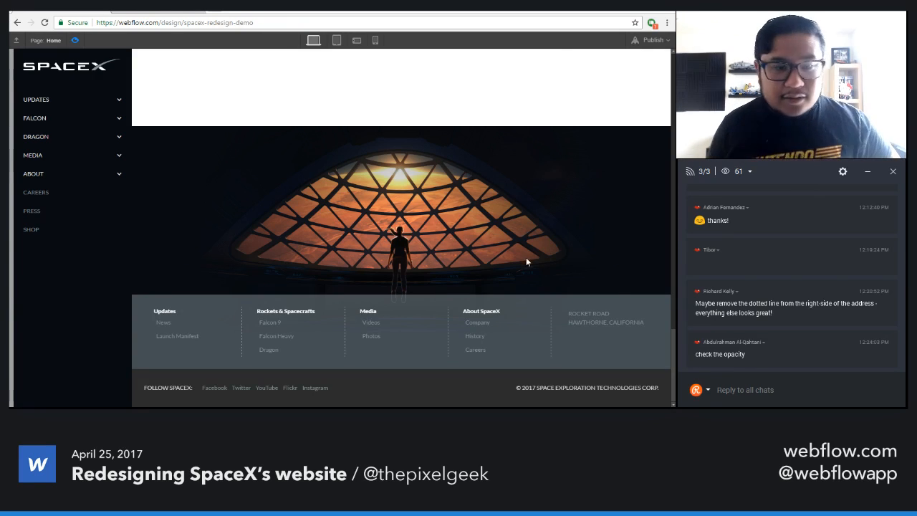
# - Publish the SpaceX redesign to its webflow.io subdomain and close the publish settings
pyautogui.scroll(5, 525, 257)
pyautogui.scroll(6, 517, 244)
pyautogui.click(652, 40)
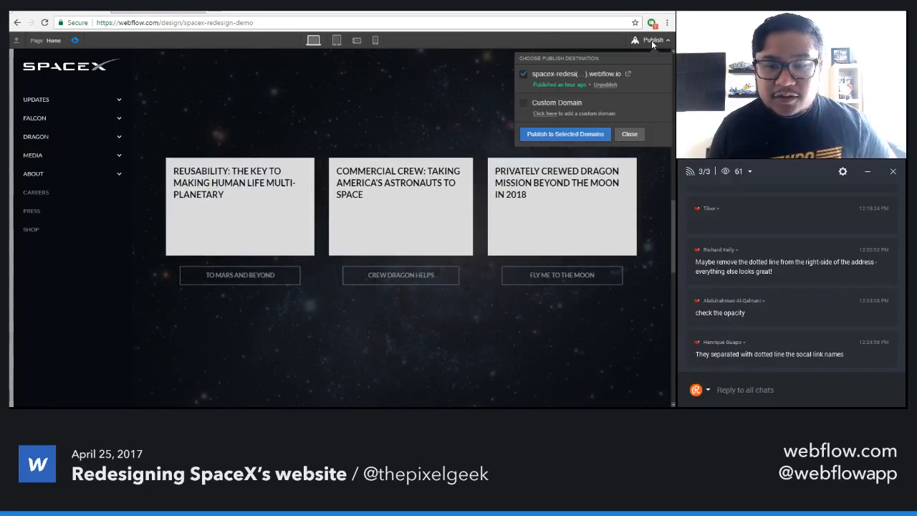
pyautogui.click(590, 133)
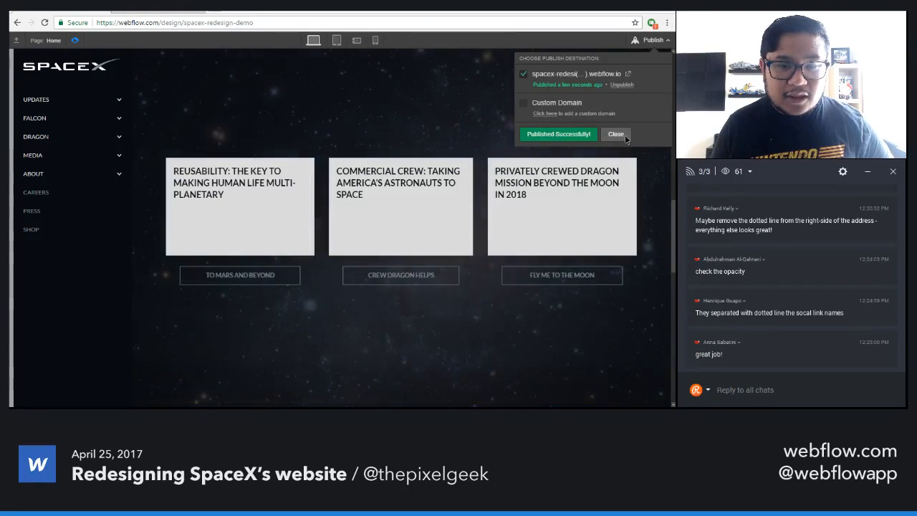
pyautogui.click(629, 135)
# - Compare the redesigned footer in preview with the footer of the original spacex.com/missions page
pyautogui.scroll(-1, 438, 305)
pyautogui.scroll(-5, 436, 305)
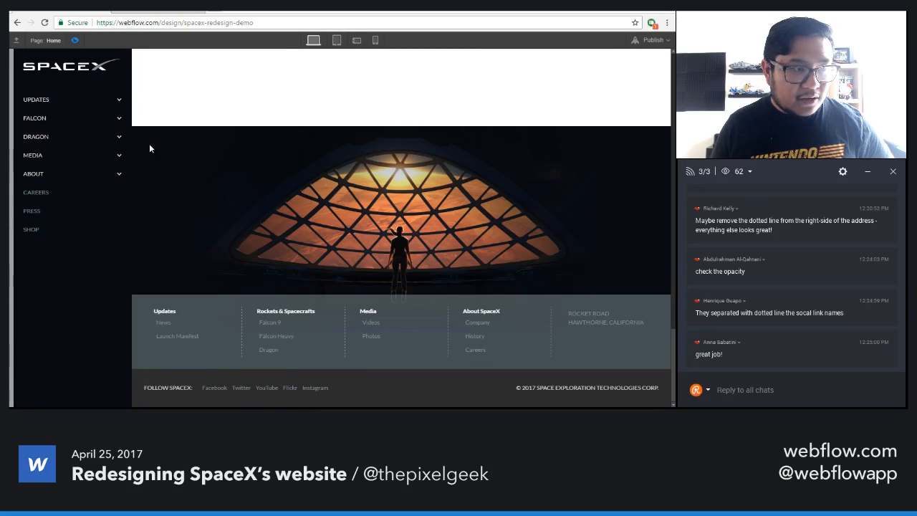
pyautogui.click(135, 12)
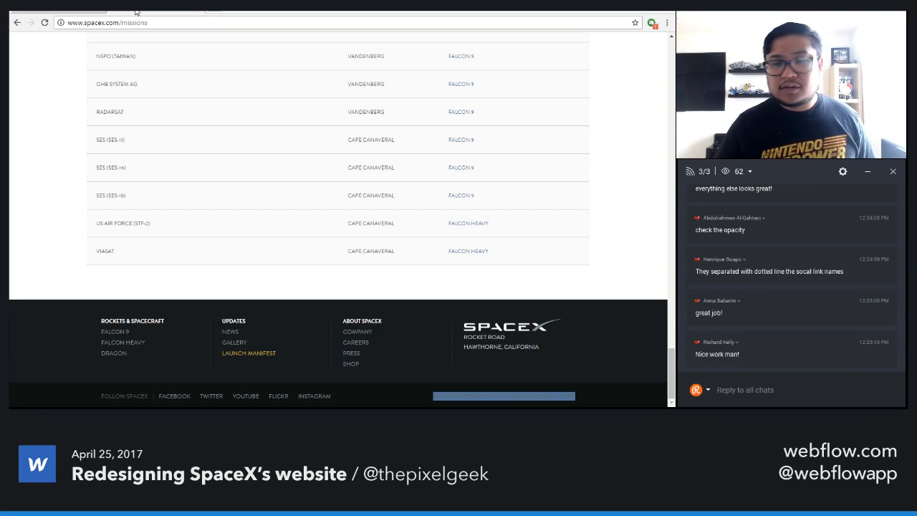
pyautogui.click(75, 11)
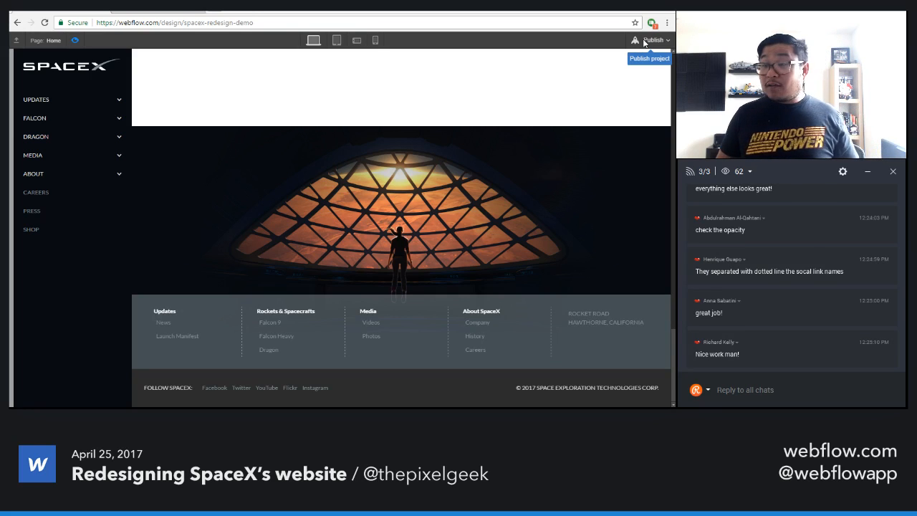
# - Preview the footer at the tablet breakpoint, return to desktop and review the hero and the three article cards
pyautogui.click(337, 40)
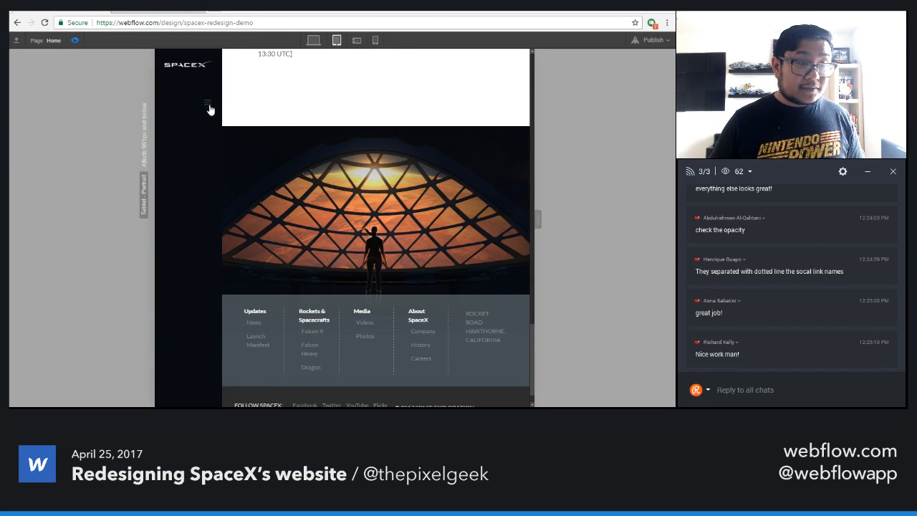
pyautogui.click(315, 41)
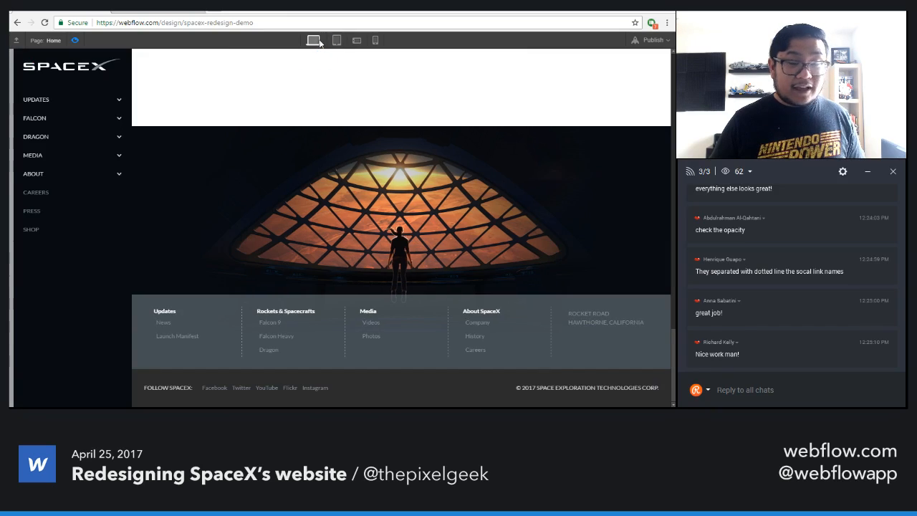
pyautogui.scroll(10, 382, 248)
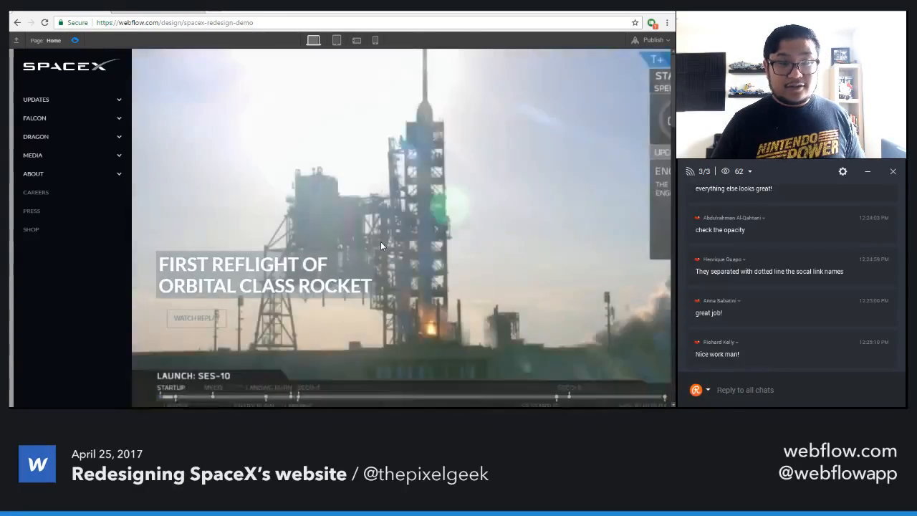
pyautogui.scroll(-5, 380, 244)
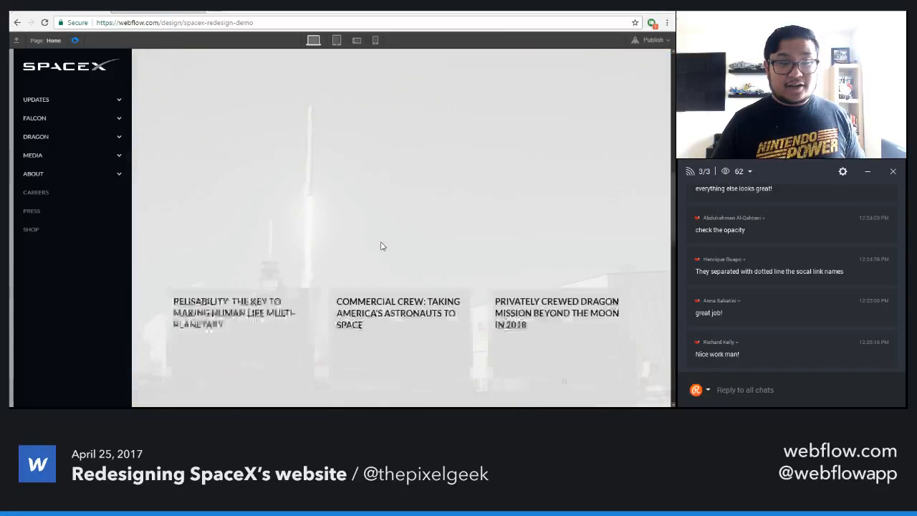
pyautogui.scroll(1, 380, 246)
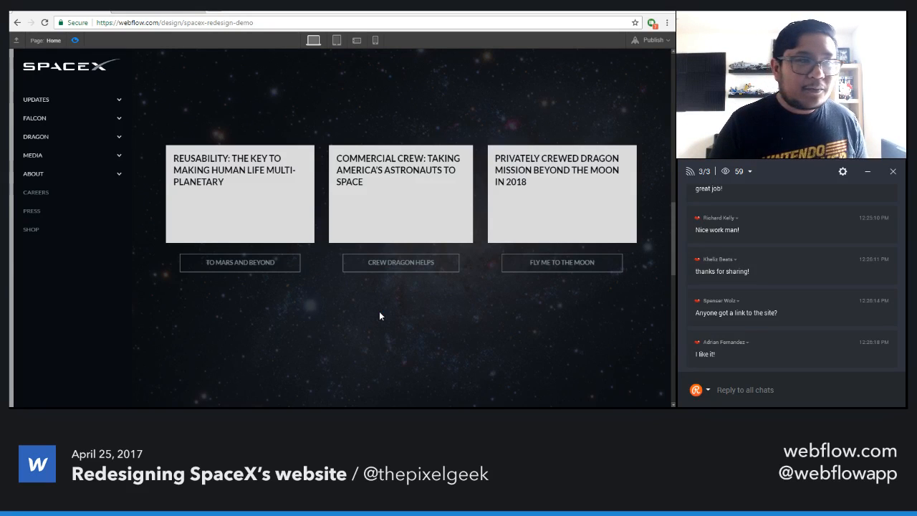
# - Leave the preview and publish the project to its selected webflow.io domain again
pyautogui.click(75, 41)
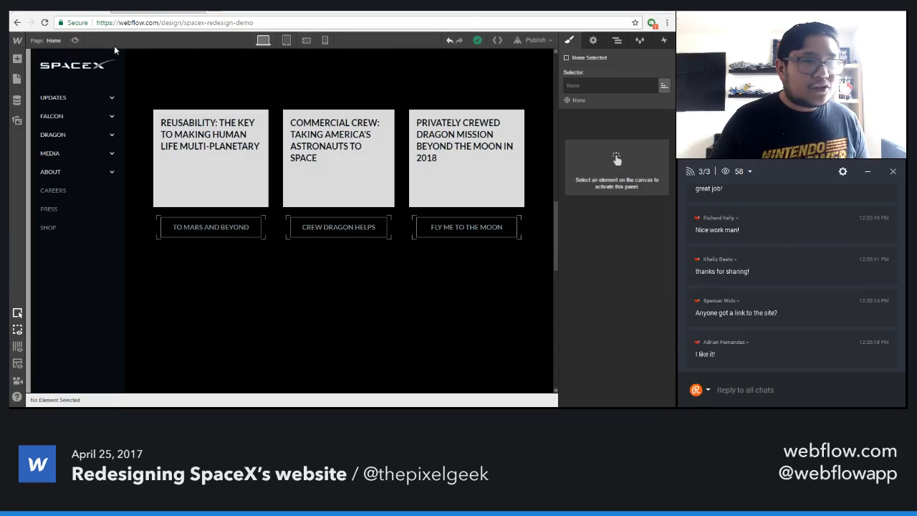
pyautogui.click(520, 41)
pyautogui.click(463, 134)
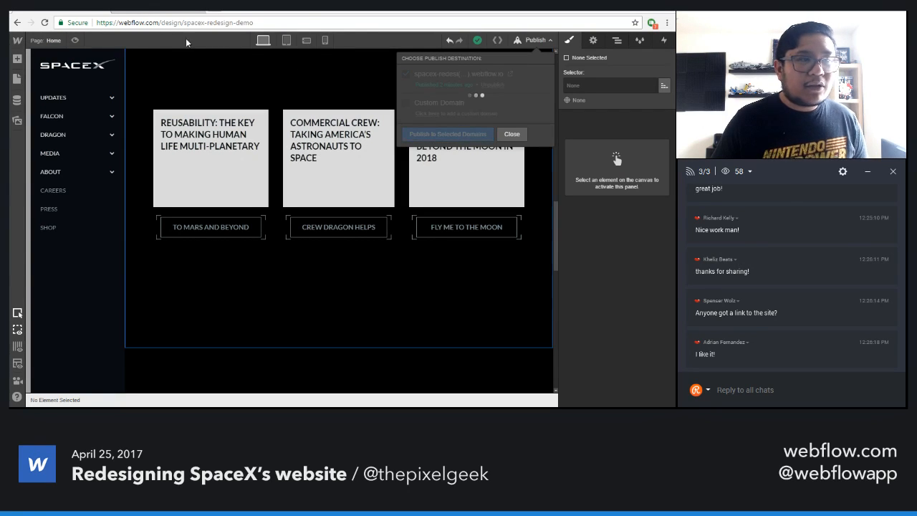
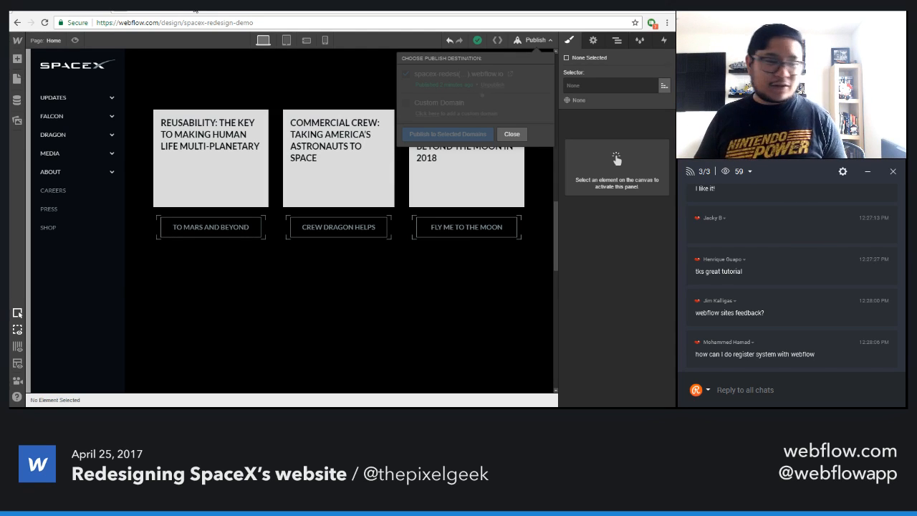
# - Open webflow.com in a separate browser tab and copy the sumousociety-demo.webflow.io address from the chat
pyautogui.click(124, 11)
pyautogui.write('webflow.com')
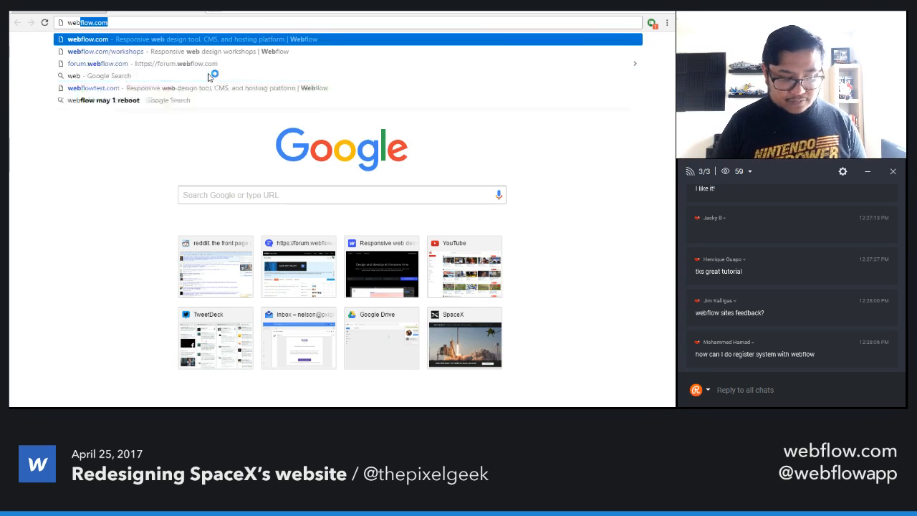
pyautogui.press('Return')
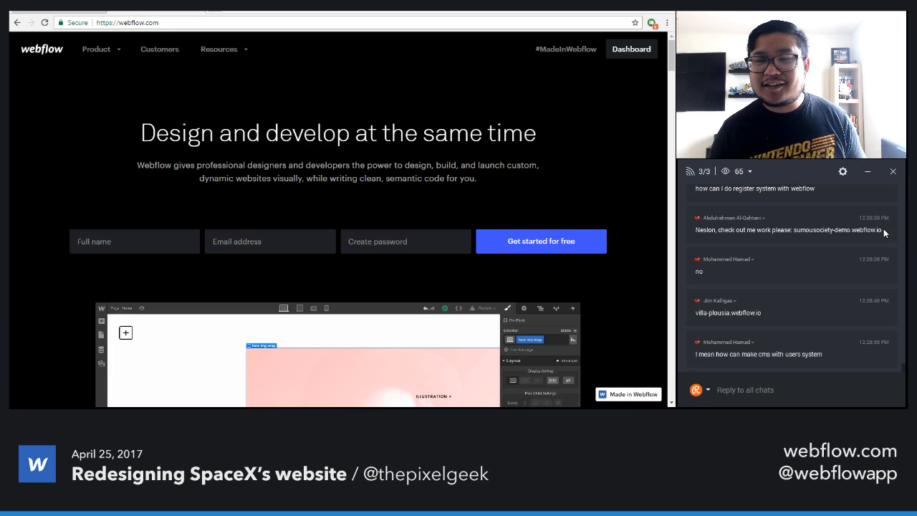
pyautogui.moveTo(792, 230); pyautogui.dragTo(881, 230)
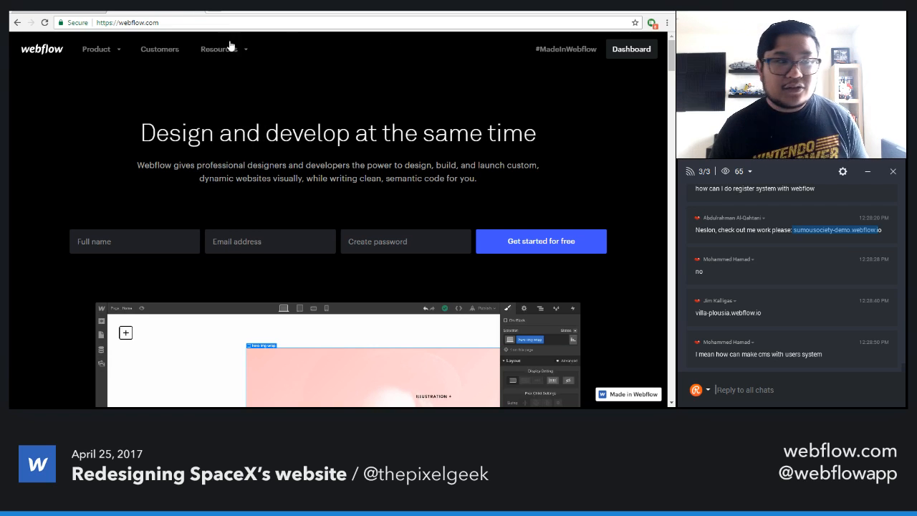
# - Return to the SpaceX project, show its CMS collections and open the site in the Editor
pyautogui.click(65, 11)
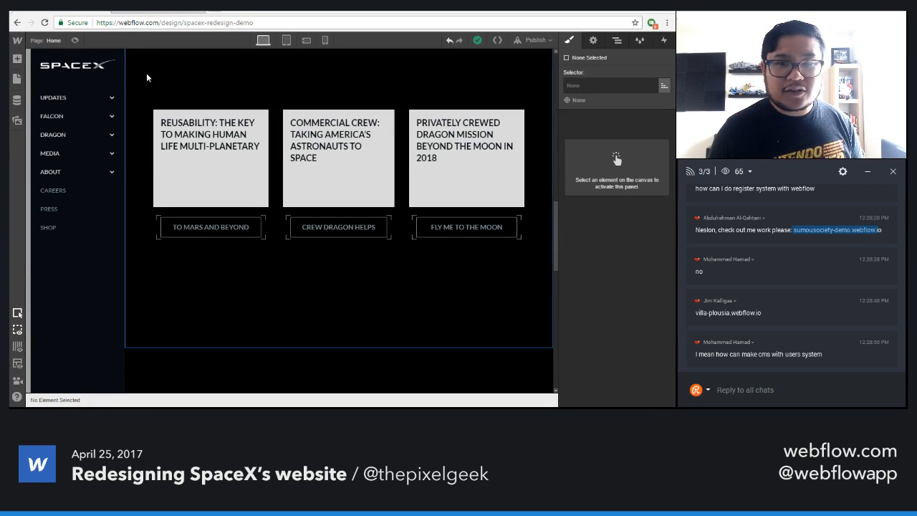
pyautogui.click(17, 101)
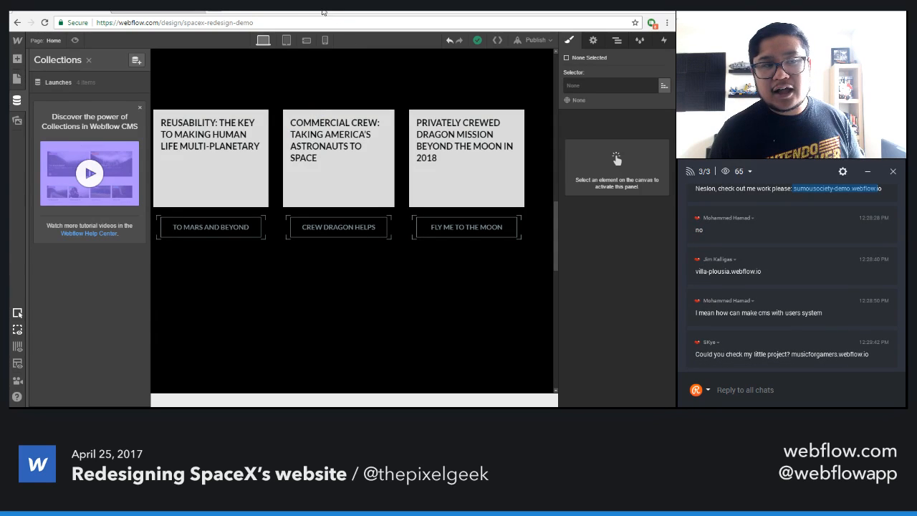
pyautogui.moveTo(21, 42)
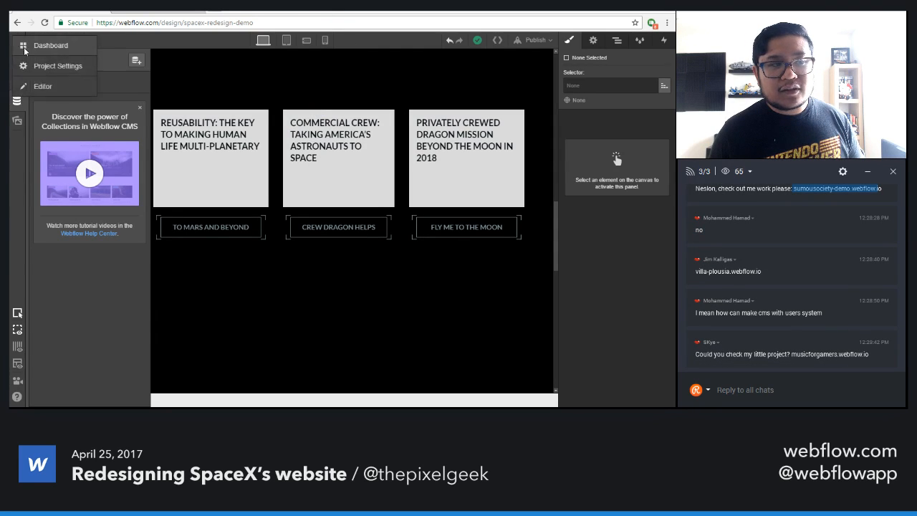
pyautogui.click(48, 87)
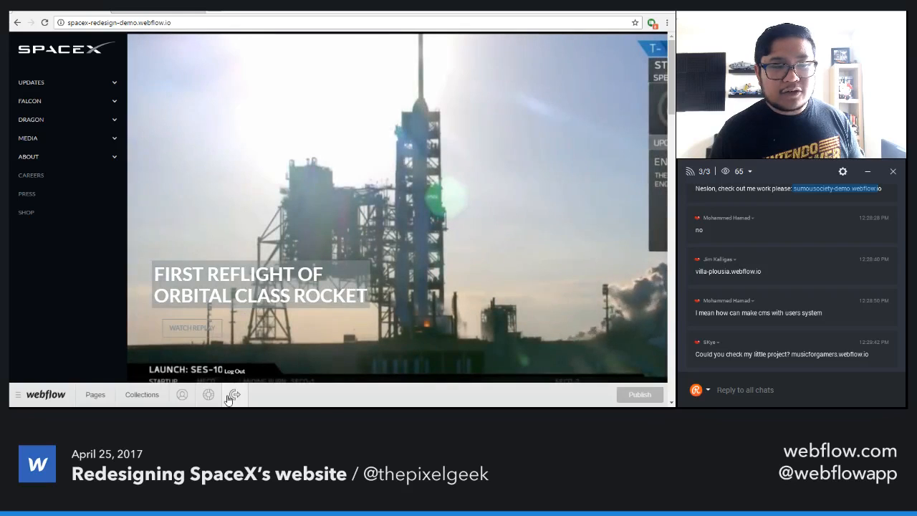
# - Try inline text selection in the "SpaceX designs, manufactures, launches and lands advanced rockets and spacecraft" heading without changing it
pyautogui.scroll(-2, 230, 336)
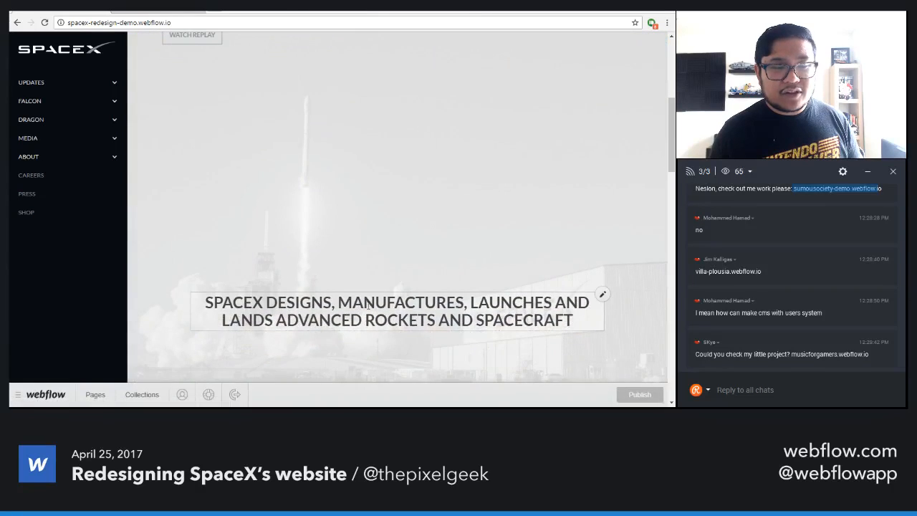
pyautogui.click(540, 303)
pyautogui.moveTo(576, 320); pyautogui.dragTo(364, 292)
pyautogui.click(389, 348)
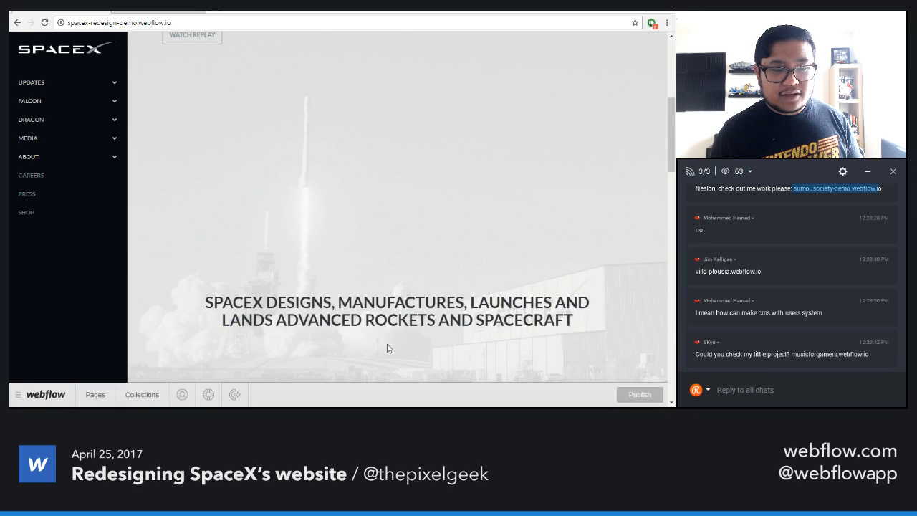
# - In the Launches collection, set the BulgariaSat-1 launch's vehicle to Millennium Falcon and save the launch
pyautogui.scroll(-2, 231, 334)
pyautogui.scroll(-5, 230, 333)
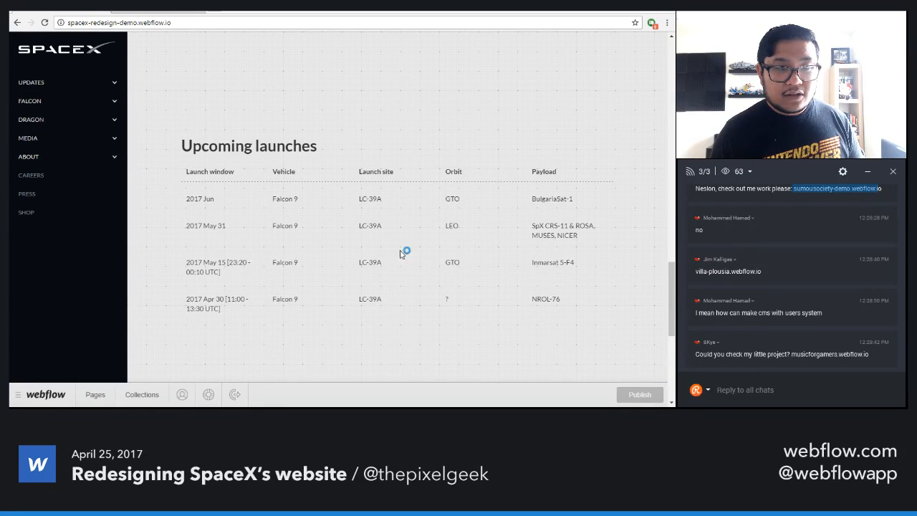
pyautogui.click(143, 394)
pyautogui.click(94, 177)
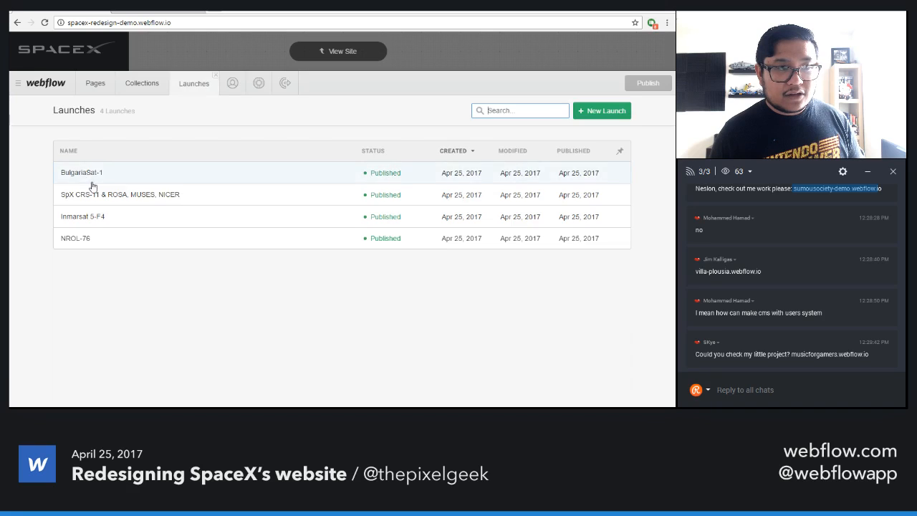
pyautogui.click(114, 182)
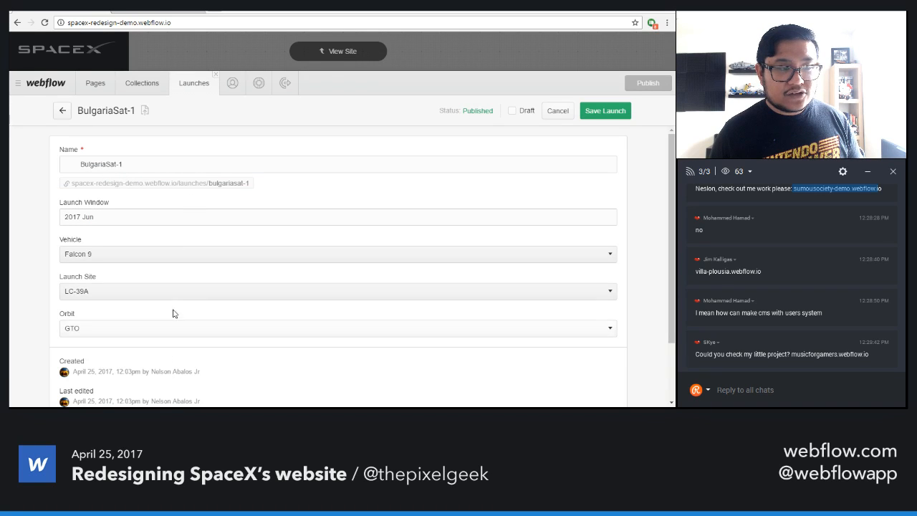
pyautogui.click(425, 256)
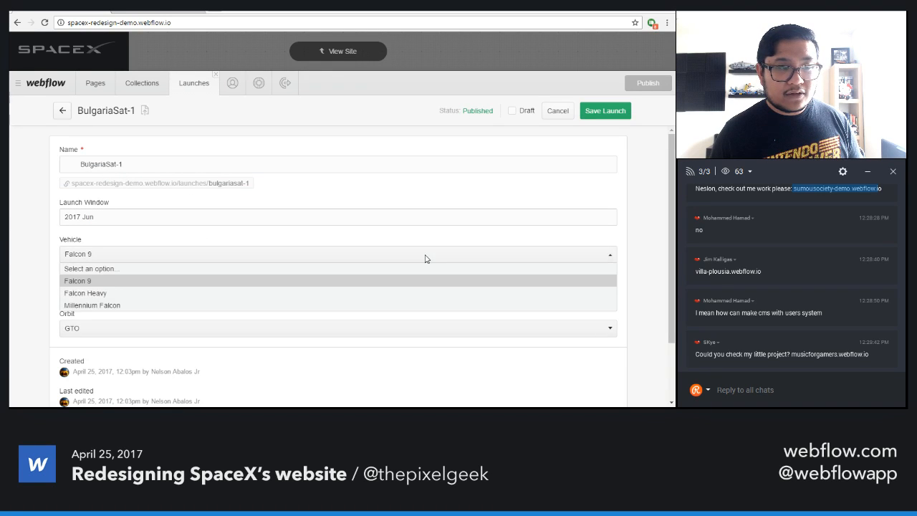
pyautogui.click(384, 314)
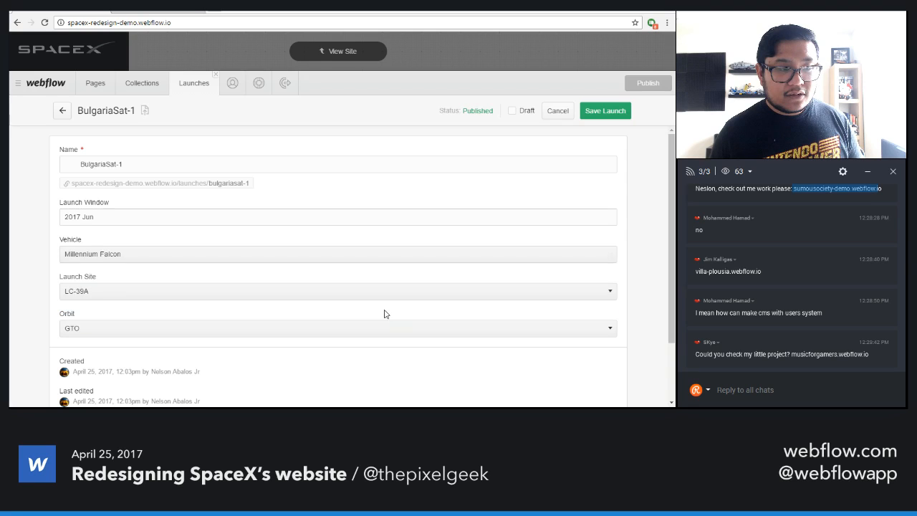
pyautogui.click(599, 111)
# - Publish the BulgariaSat-1 edit and return to the site to view the upcoming launches table
pyautogui.click(643, 83)
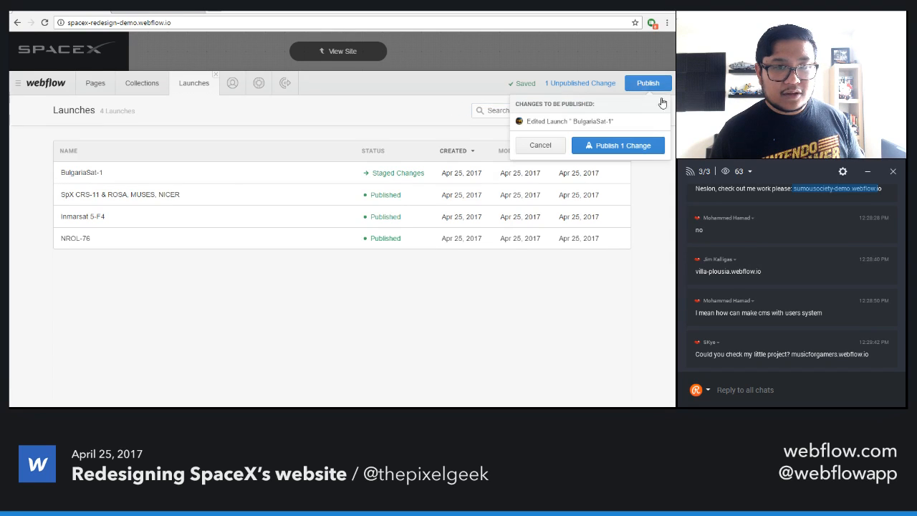
pyautogui.click(645, 146)
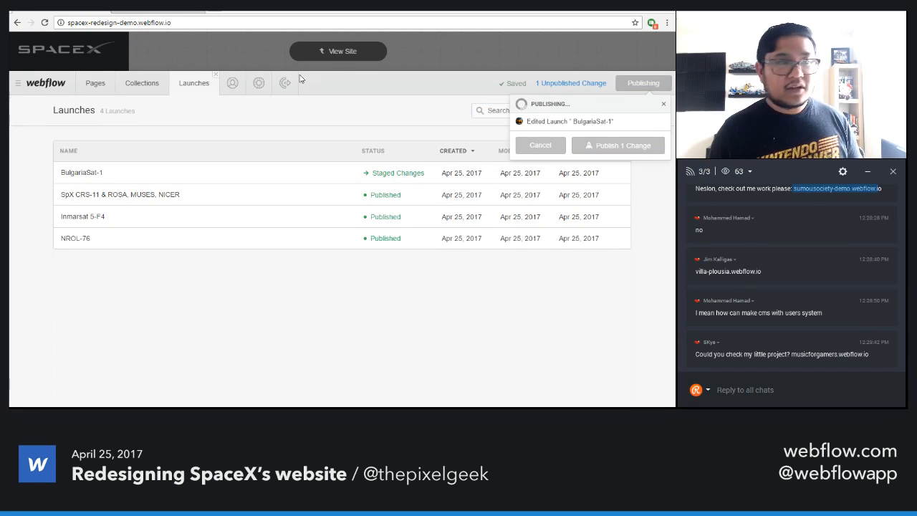
pyautogui.click(347, 56)
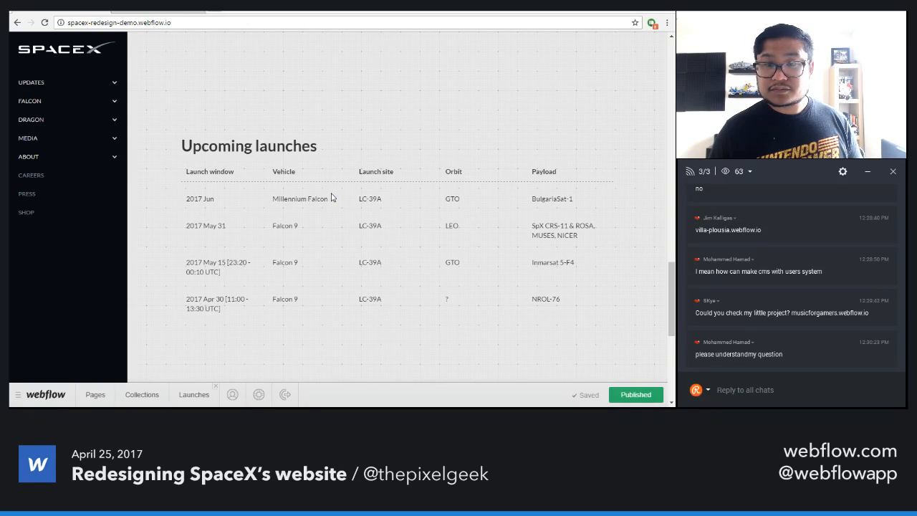
# - Load sumousociety-demo.webflow.io in the browser tab that shows webflow.com
pyautogui.click(183, 13)
pyautogui.click(186, 23)
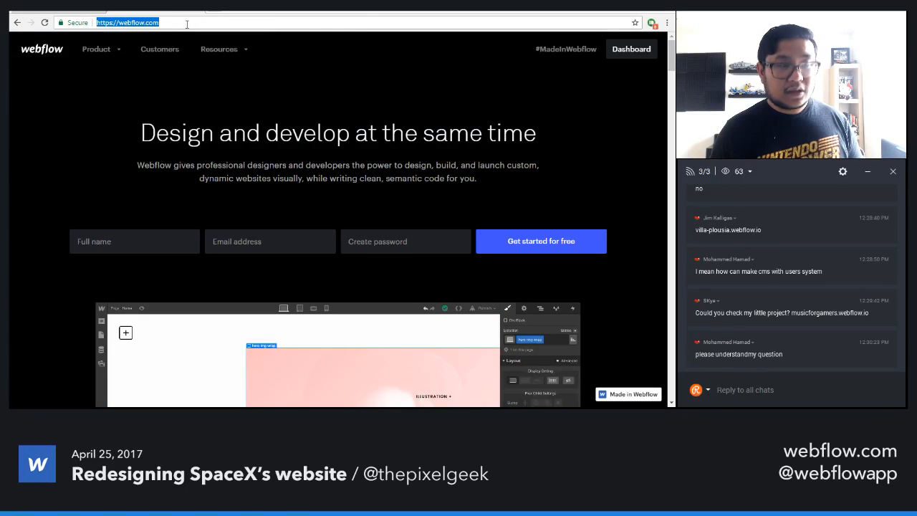
pyautogui.write('sumousociety-demo.webflow.i')
pyautogui.write('o')
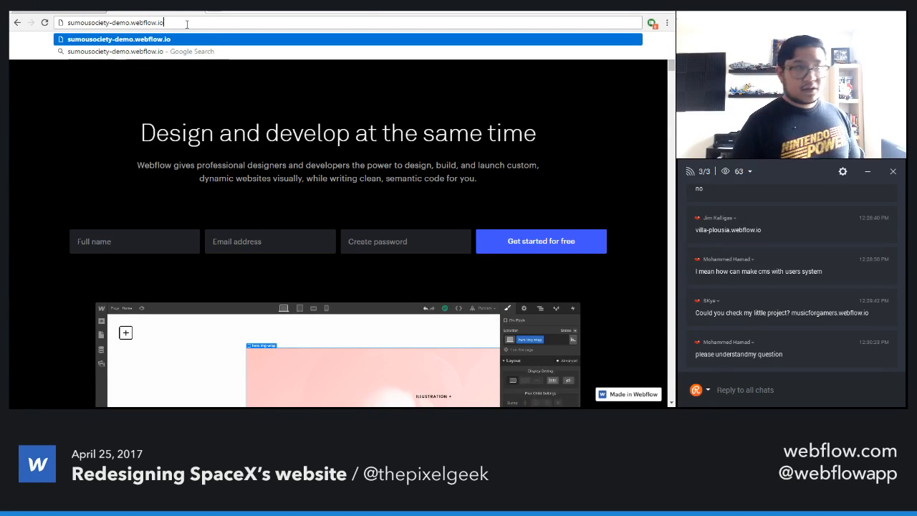
pyautogui.press('Return')
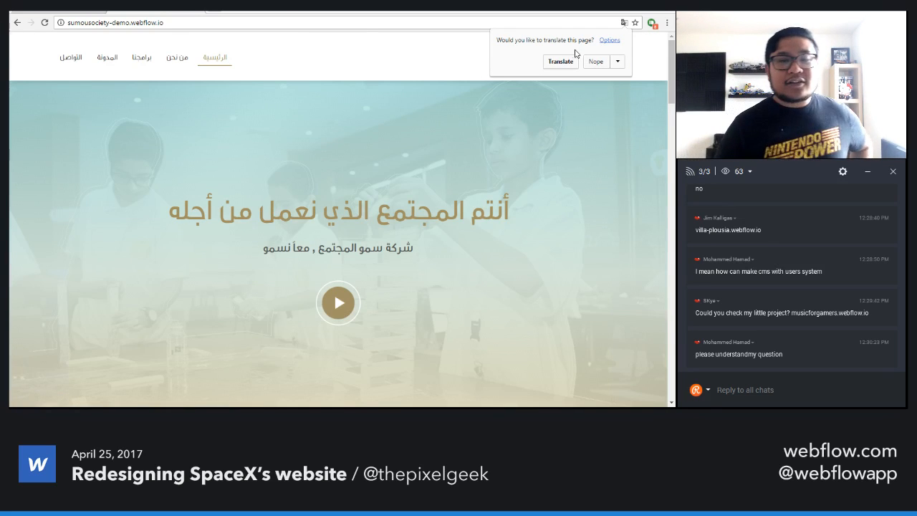
# - Decline the page translation and examine the Sumou homepage's header, hero section and the start of the story section
pyautogui.click(596, 62)
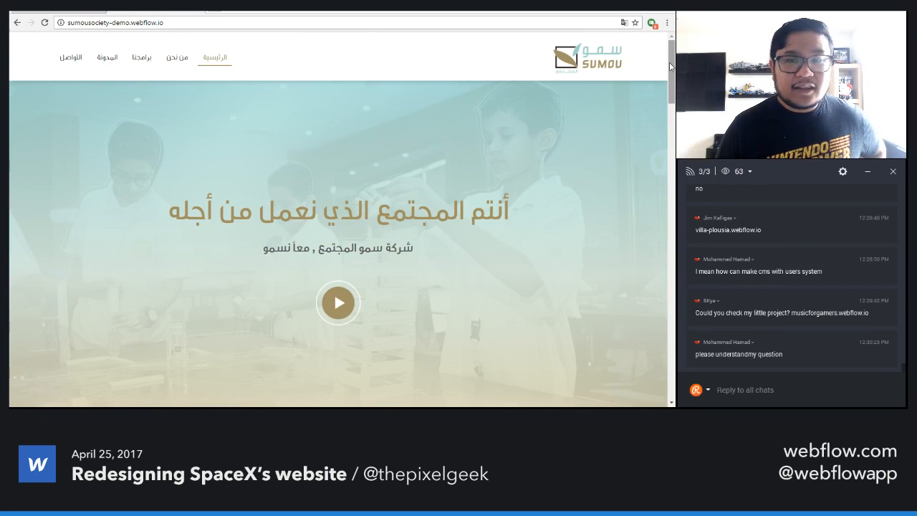
pyautogui.scroll(-2, 672, 74)
pyautogui.moveTo(671, 75); pyautogui.dragTo(669, 84)
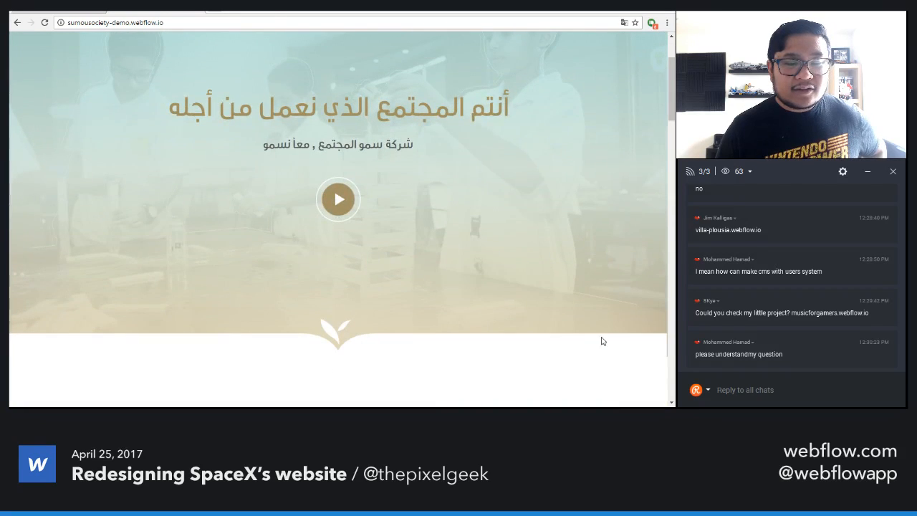
pyautogui.scroll(-3, 594, 352)
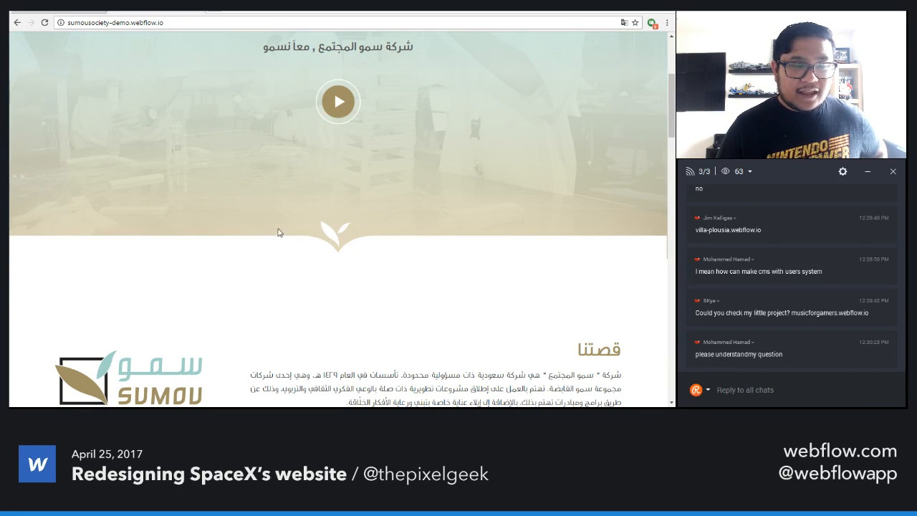
pyautogui.scroll(3, 279, 232)
pyautogui.scroll(3, 420, 309)
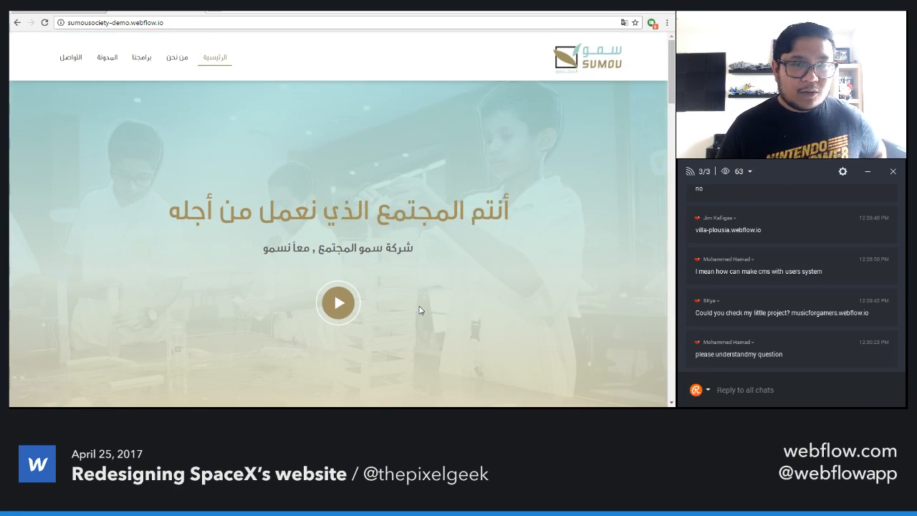
pyautogui.scroll(-6, 421, 307)
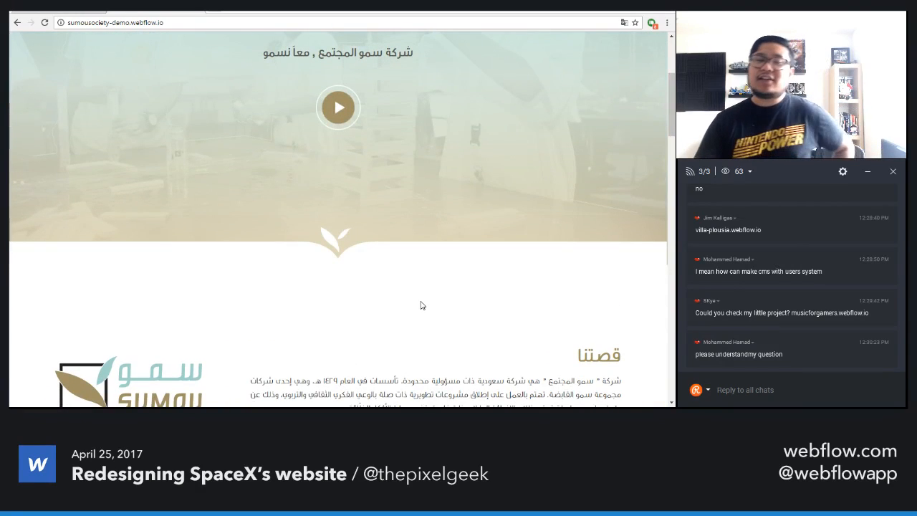
pyautogui.scroll(-4, 420, 304)
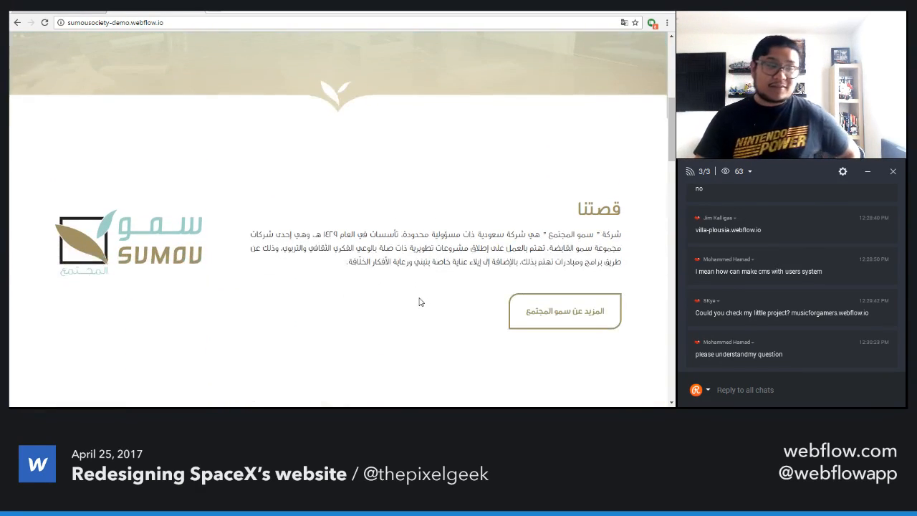
# - Review the rest of the Sumou homepage, from the programs slider and blog cards to the newsletter form and footer
pyautogui.scroll(-5, 420, 302)
pyautogui.scroll(-6, 420, 302)
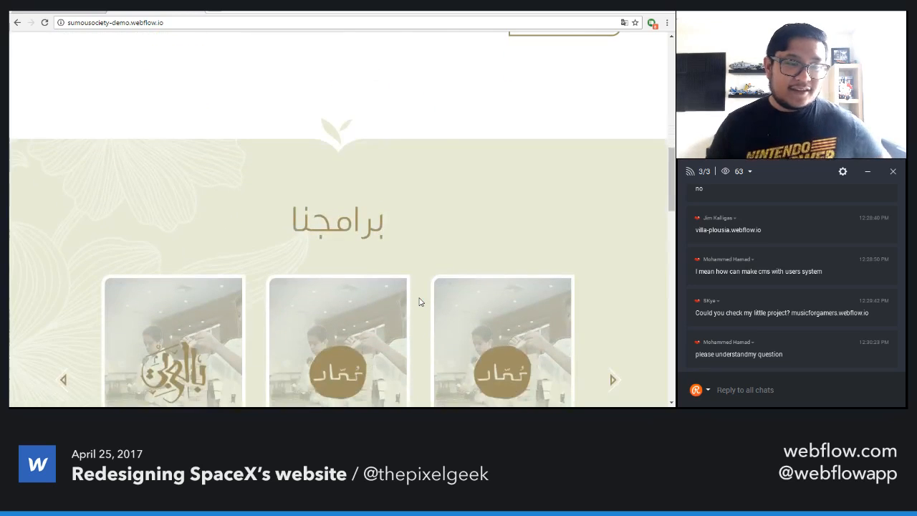
pyautogui.scroll(-3, 87, 337)
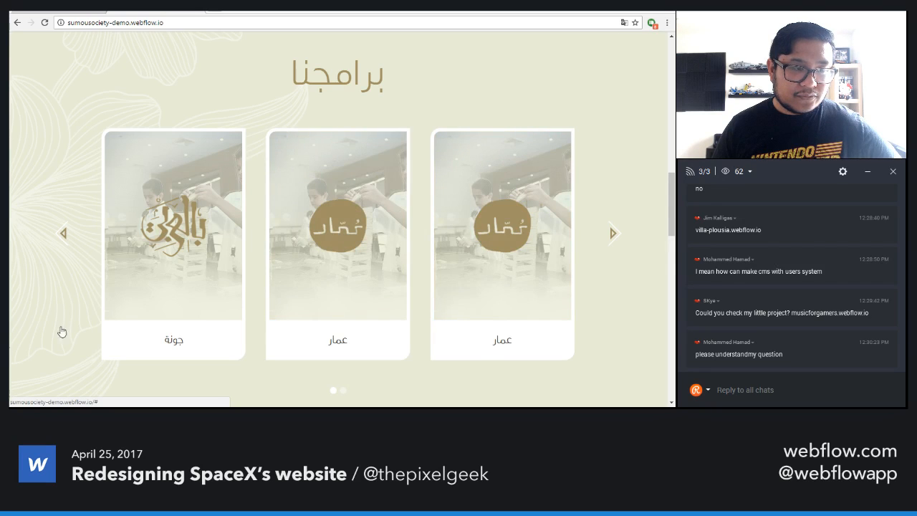
pyautogui.scroll(-5, 72, 383)
pyautogui.scroll(-1, 74, 384)
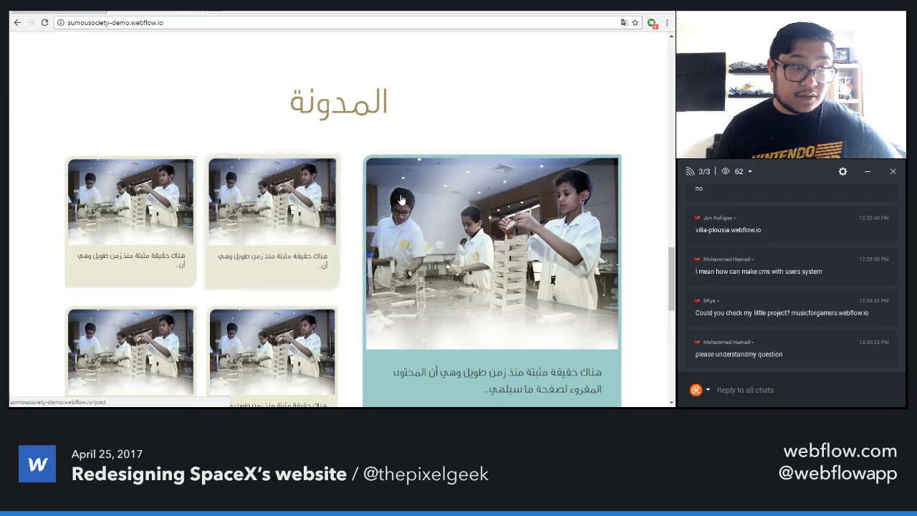
pyautogui.scroll(-3, 524, 323)
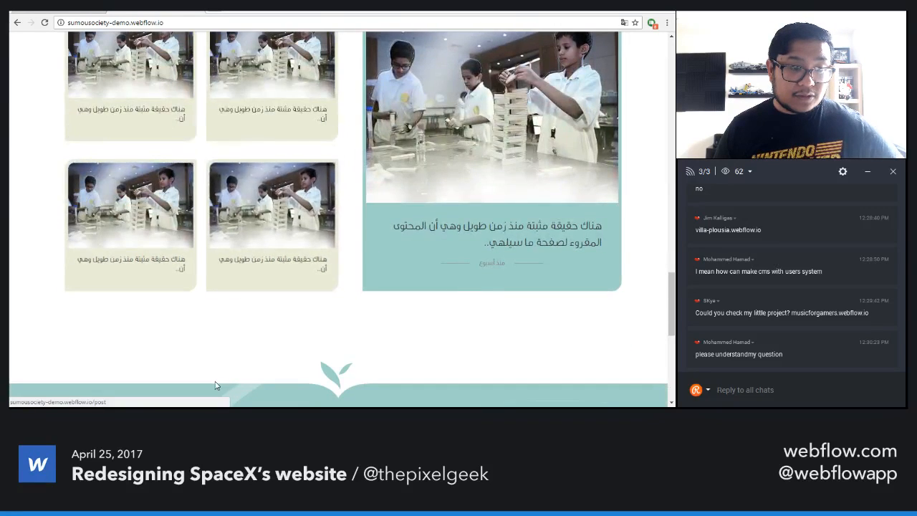
pyautogui.scroll(-5, 275, 379)
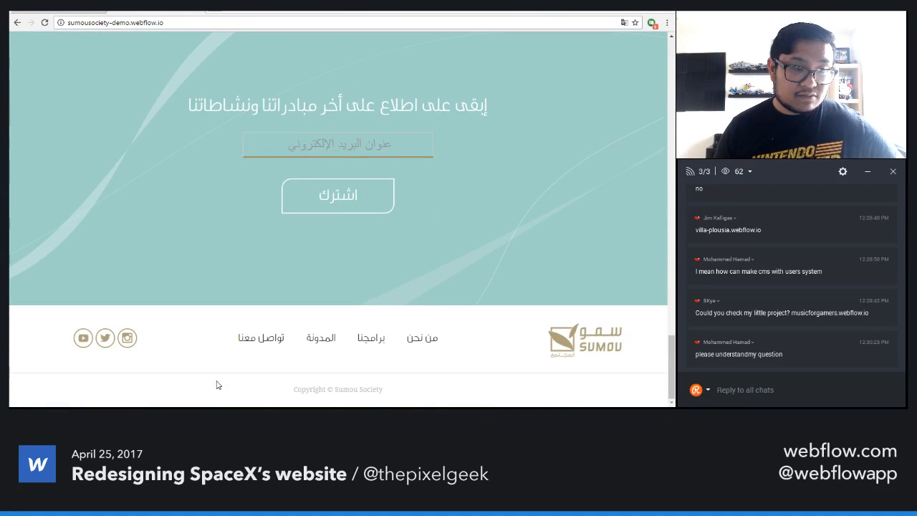
pyautogui.scroll(15, 217, 384)
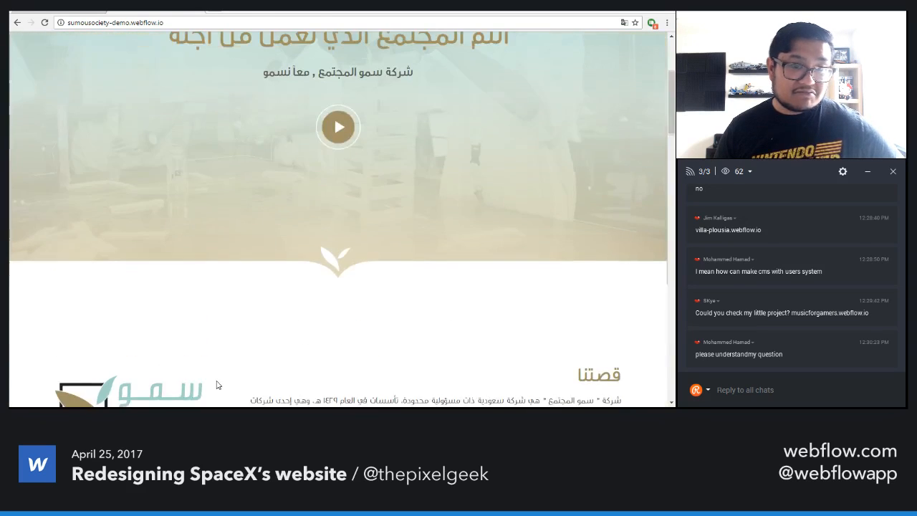
pyautogui.scroll(1, 228, 369)
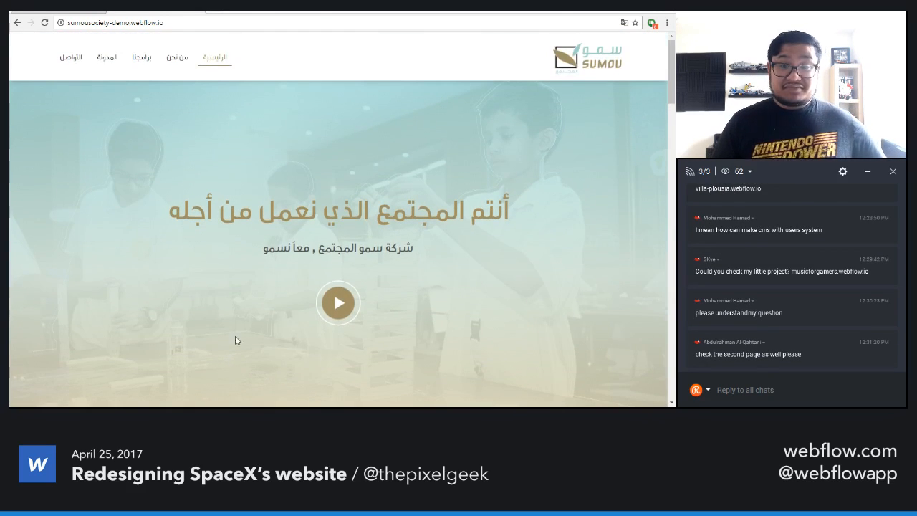
# - Open the Sumou site's about page and examine its hero, values list and vision and mission section
pyautogui.click(177, 57)
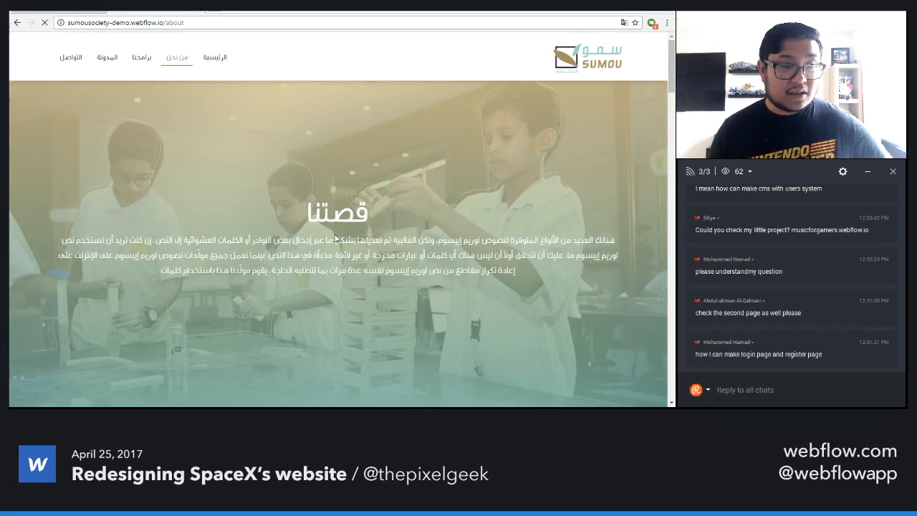
pyautogui.scroll(-5, 335, 238)
pyautogui.scroll(-1, 334, 238)
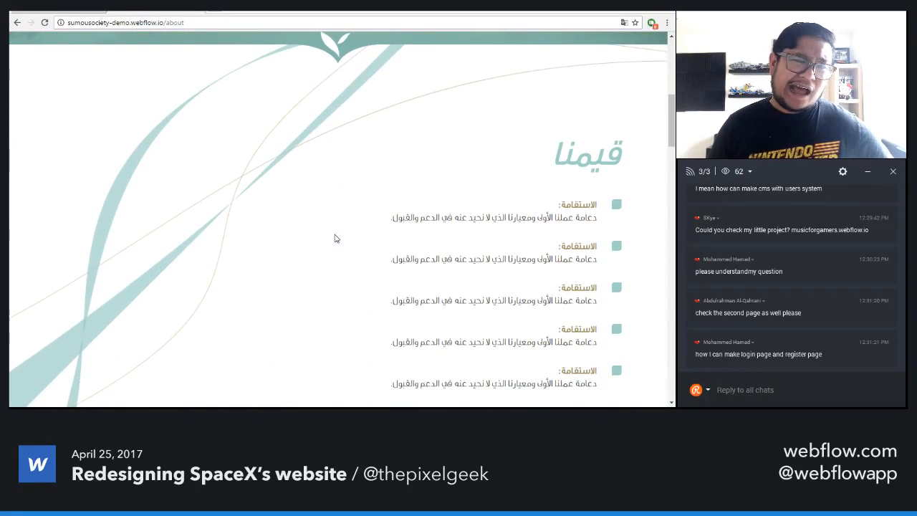
pyautogui.scroll(-1, 335, 238)
pyautogui.scroll(2, 187, 289)
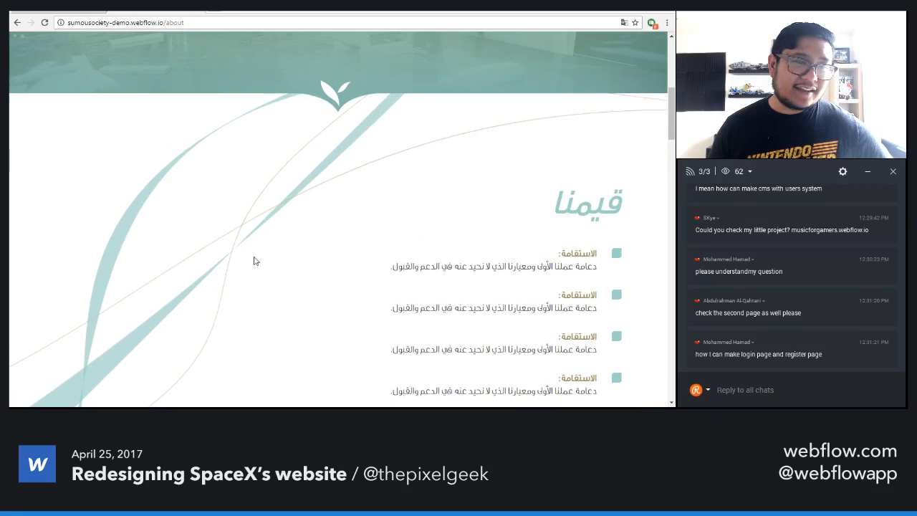
pyautogui.scroll(-4, 195, 337)
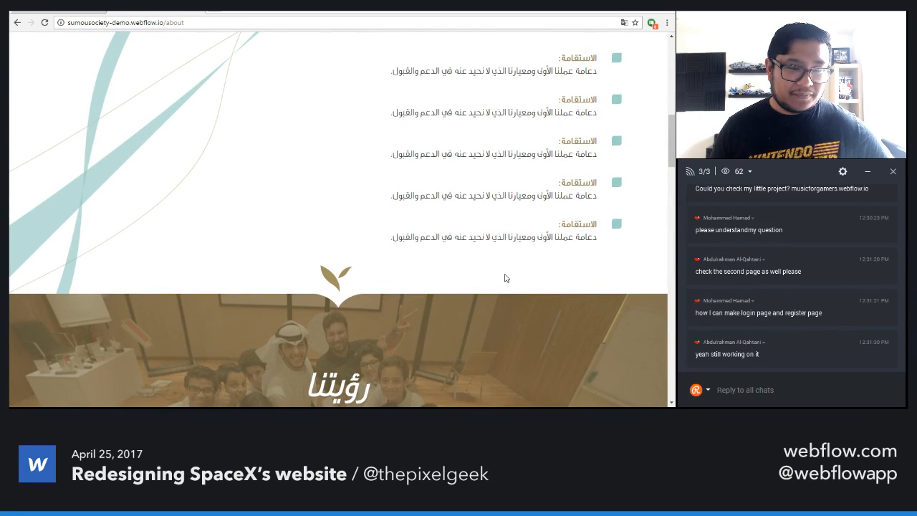
pyautogui.scroll(-5, 494, 285)
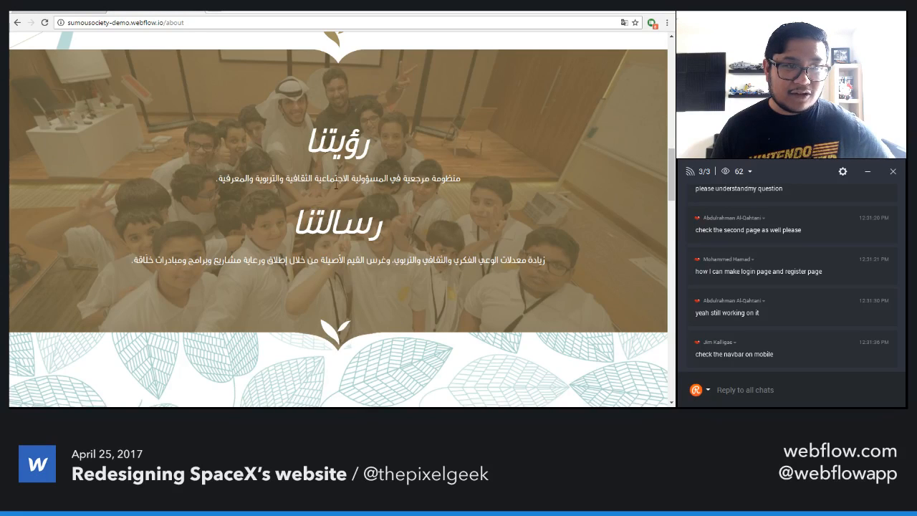
# - Examine the about page's goals card over the leaf pattern, the alternating initiative cards and the footer
pyautogui.scroll(1, 349, 86)
pyautogui.scroll(-3, 406, 301)
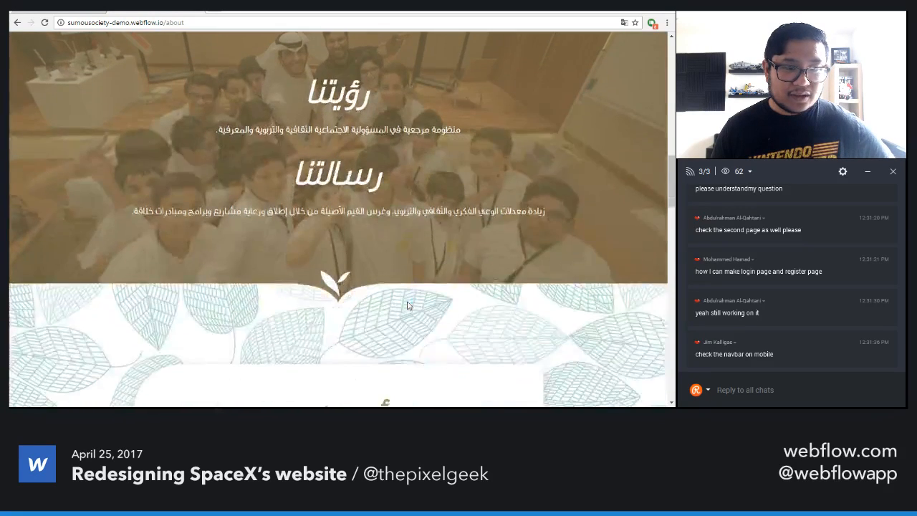
pyautogui.scroll(-1, 407, 306)
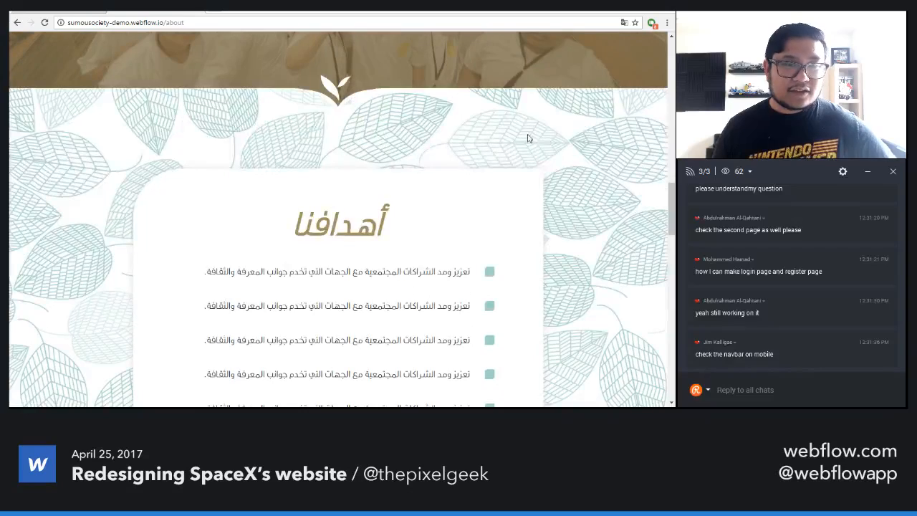
pyautogui.scroll(-1, 582, 224)
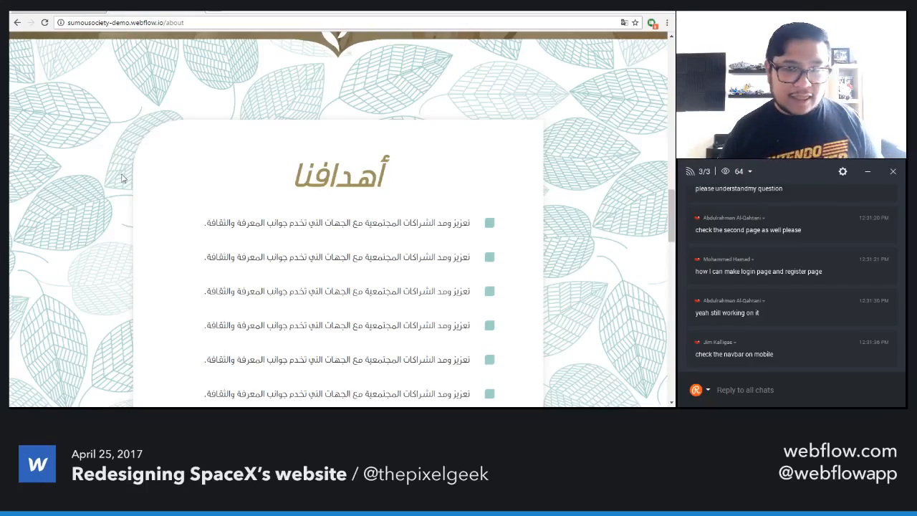
pyautogui.scroll(-3, 133, 225)
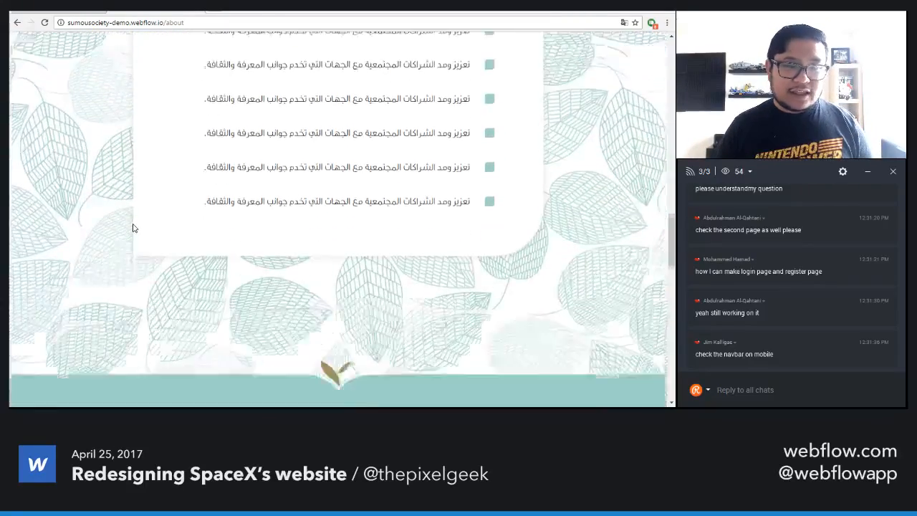
pyautogui.scroll(-7, 133, 228)
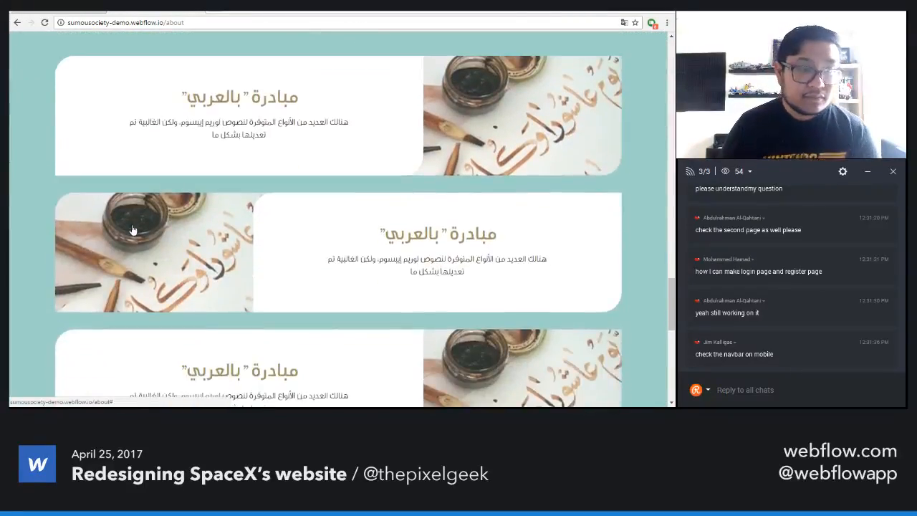
pyautogui.scroll(-5, 132, 230)
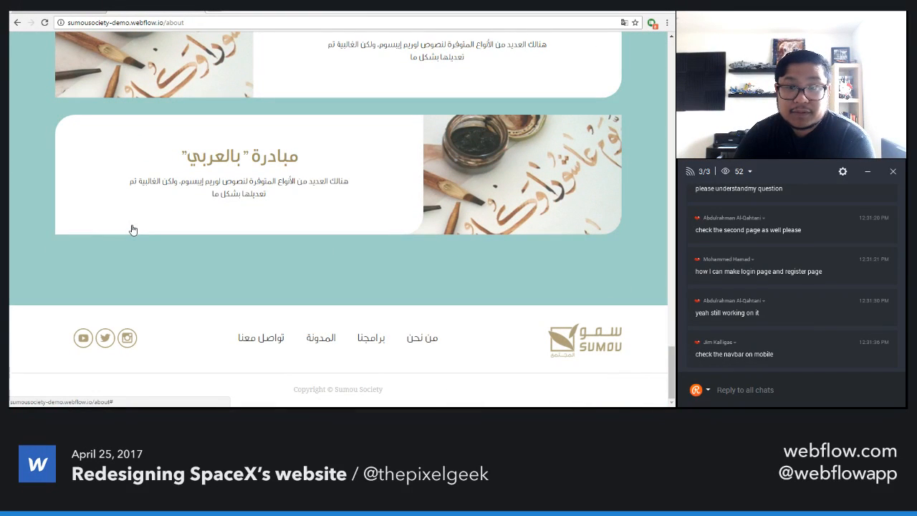
pyautogui.scroll(10, 133, 229)
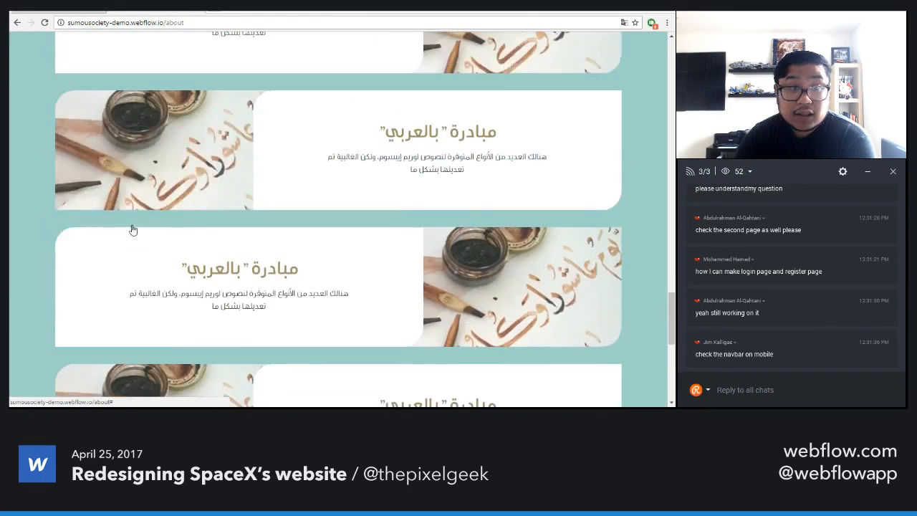
pyautogui.scroll(4, 132, 230)
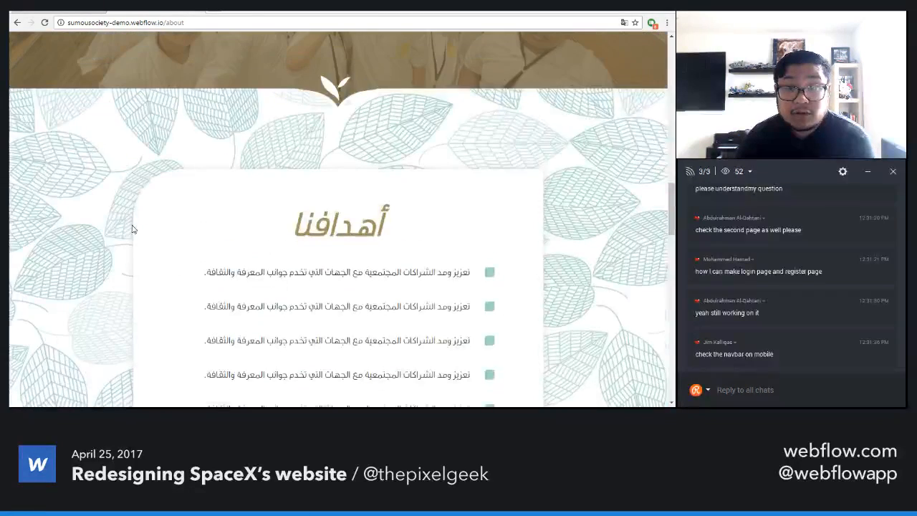
# - Find the villa-plousia.webflow.io link in the viewer chat, copy it and return to the newest messages
pyautogui.rightClick(418, 113)
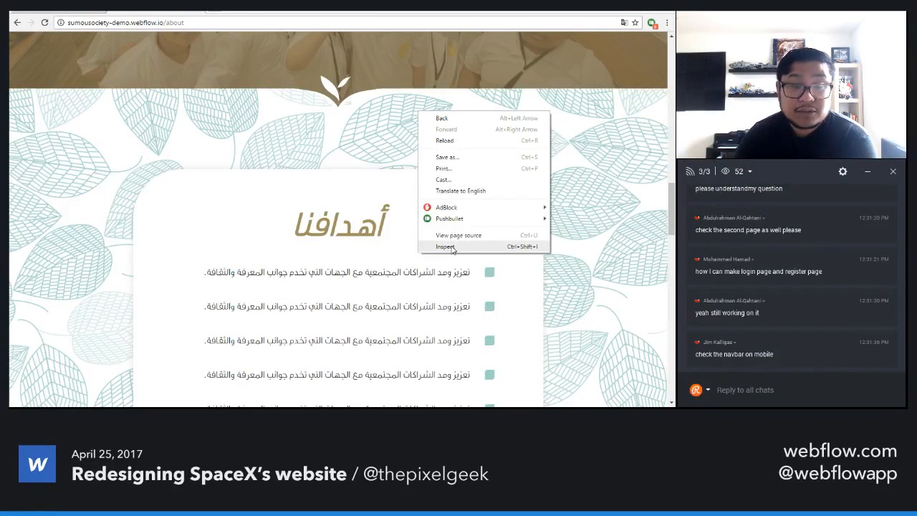
pyautogui.click(738, 387)
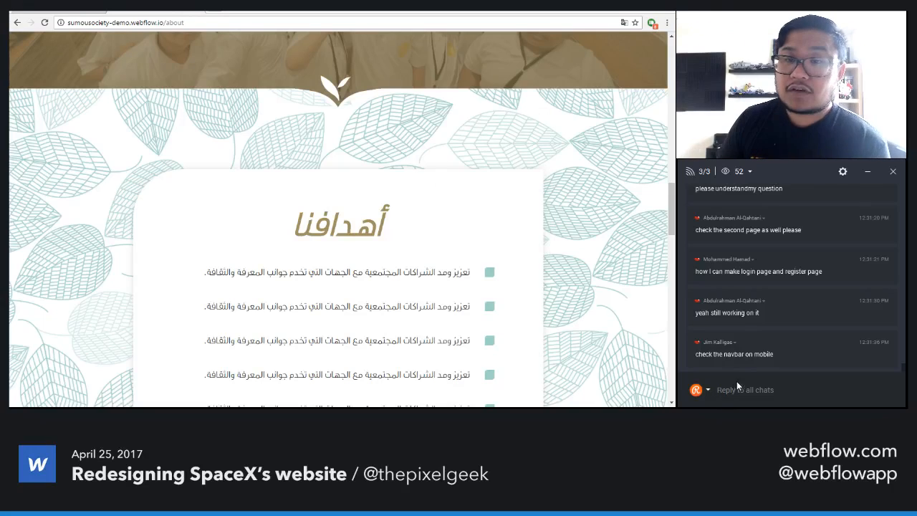
pyautogui.scroll(1, 808, 332)
pyautogui.scroll(3, 809, 331)
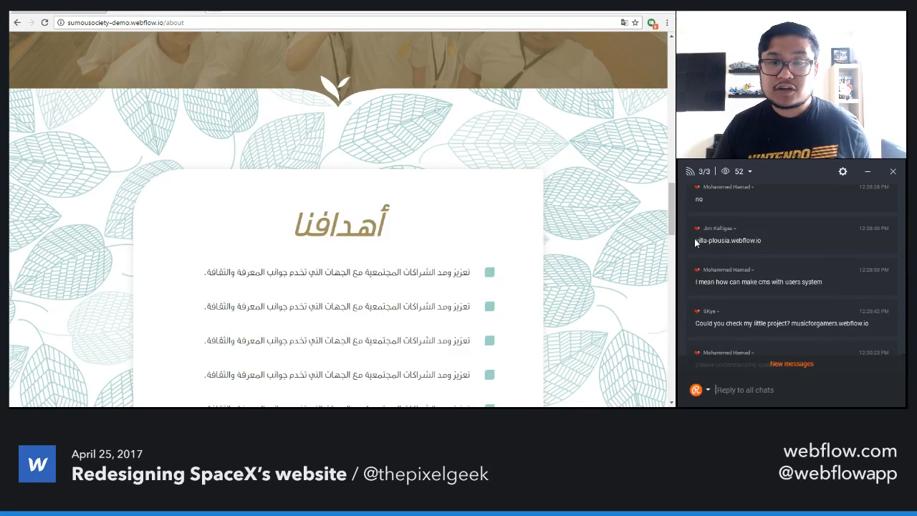
pyautogui.moveTo(753, 239); pyautogui.dragTo(703, 238)
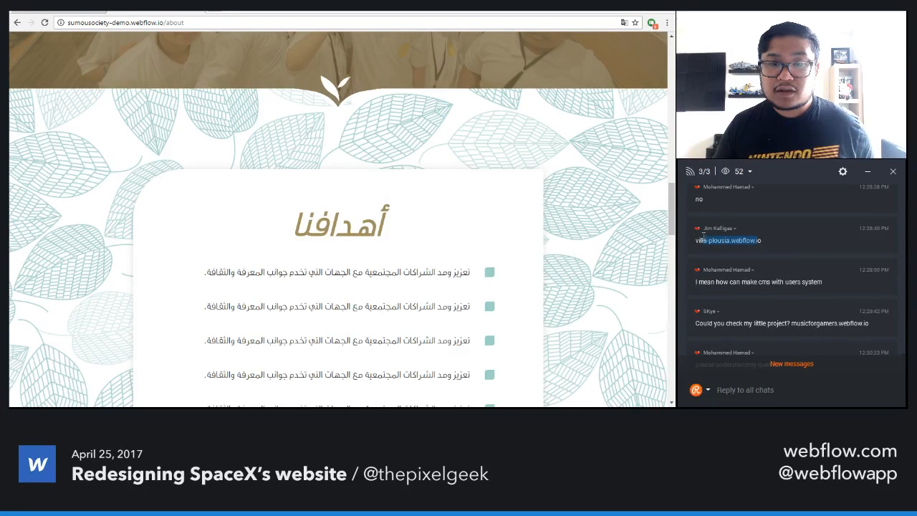
pyautogui.scroll(-5, 780, 267)
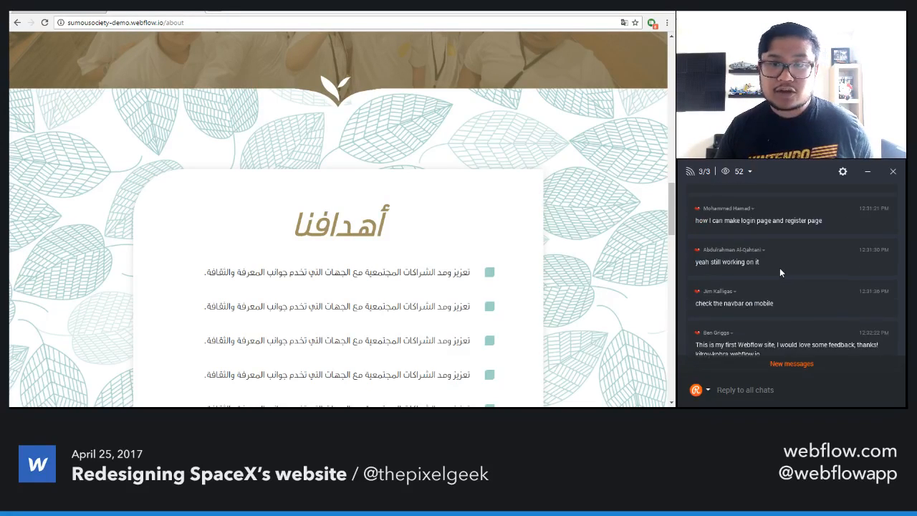
pyautogui.click(793, 365)
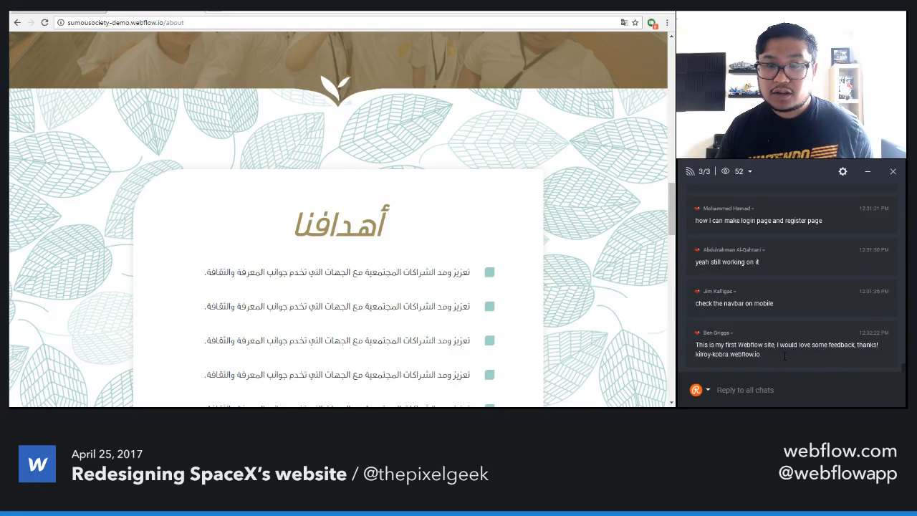
# - Open the villa-plousia.webflow.io site, completing the truncated pasted address with its final letter
pyautogui.click(184, 21)
pyautogui.write('villa-plousia.webflow')
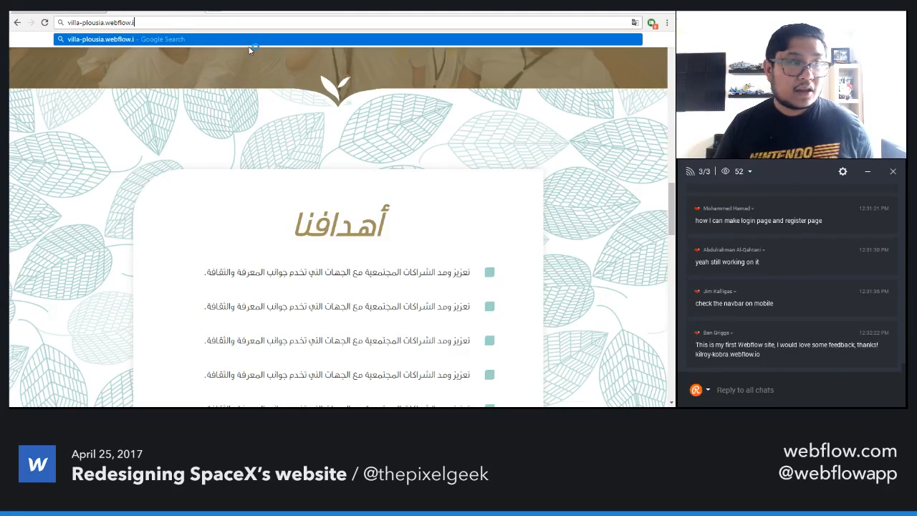
pyautogui.hotkey('ctrl', 'z')
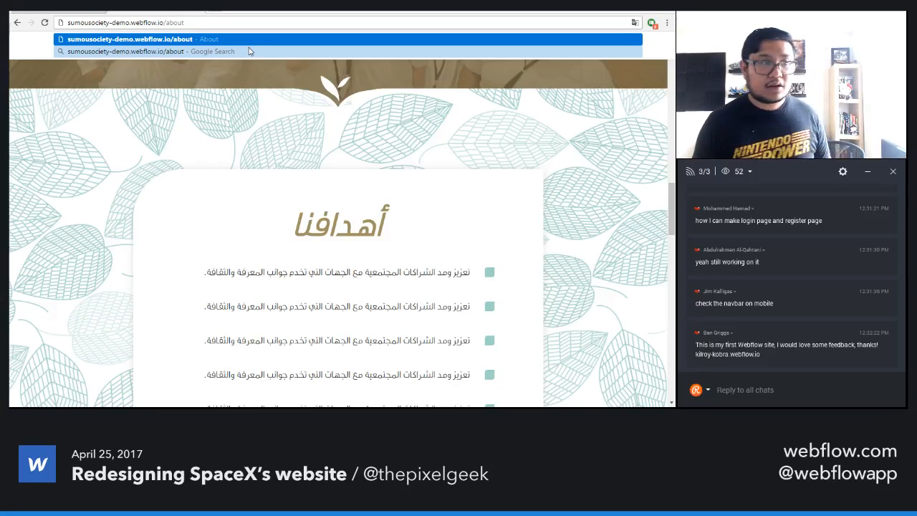
pyautogui.hotkey('ctrl', 'a')
pyautogui.write('villa-plousia.webflow.i')
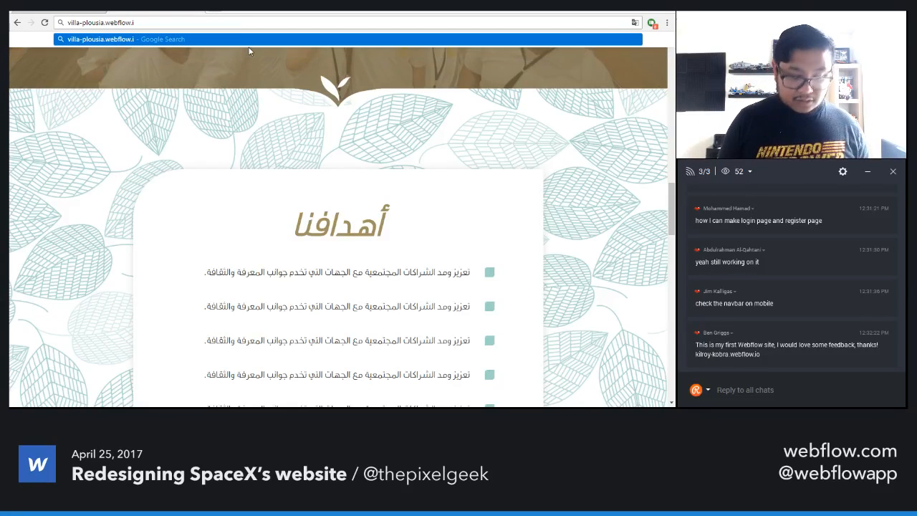
pyautogui.write('o')
pyautogui.press('Return')
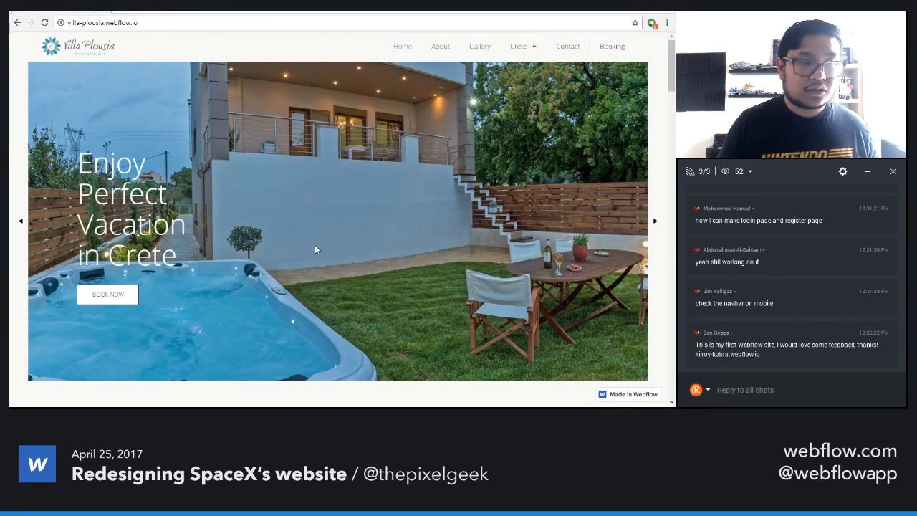
# - Review the Villa Plousia homepage from the intro text through accommodation, facilities, free services, Crete cards and contact map
pyautogui.scroll(-5, 315, 247)
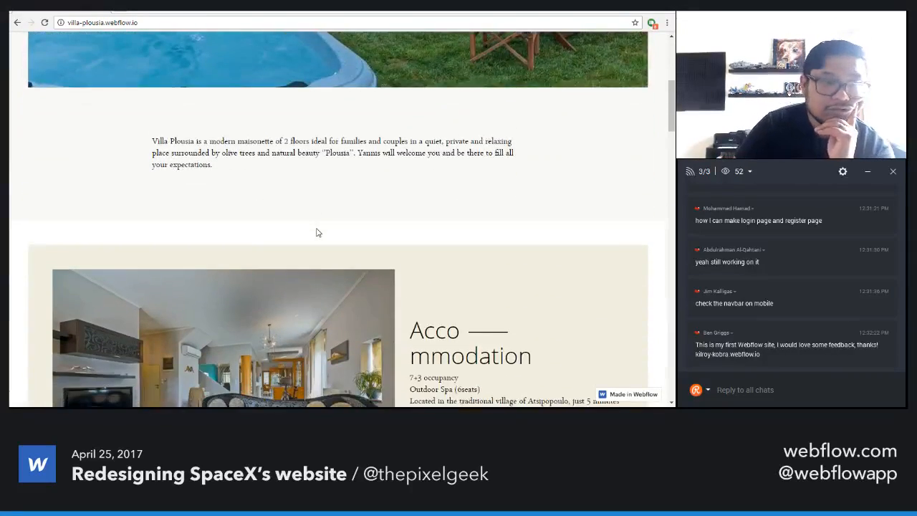
pyautogui.scroll(-3, 318, 232)
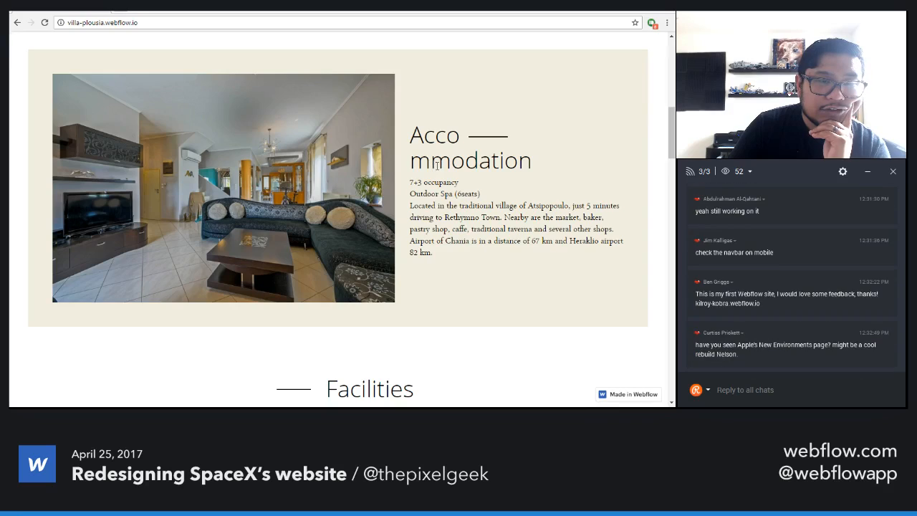
pyautogui.scroll(6, 438, 165)
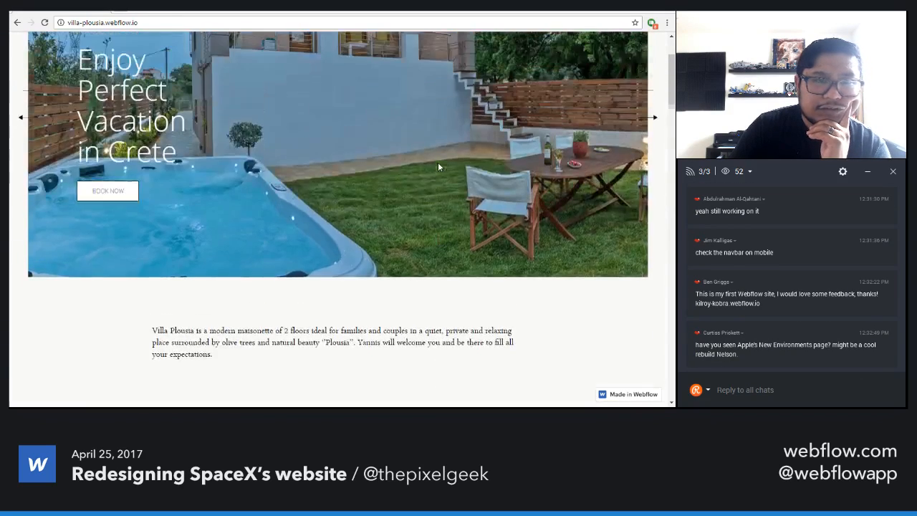
pyautogui.scroll(-4, 437, 162)
pyautogui.scroll(-7, 439, 166)
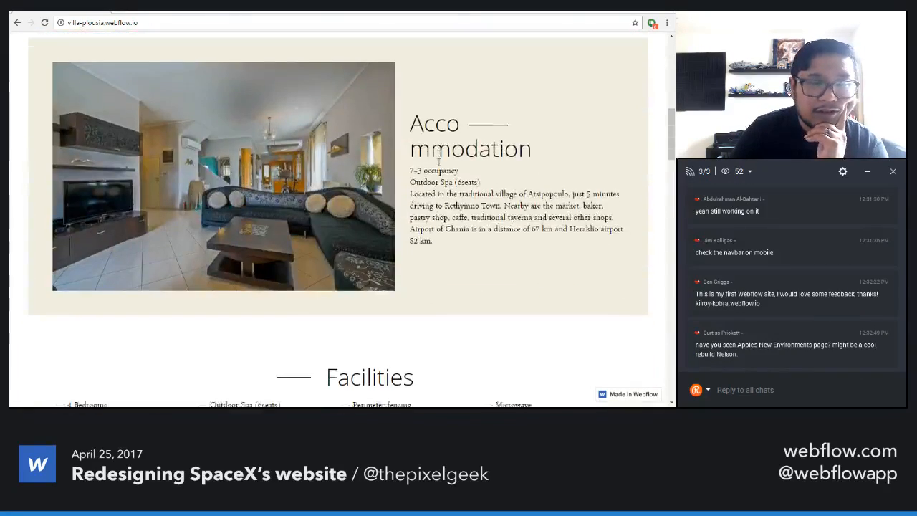
pyautogui.scroll(-8, 439, 166)
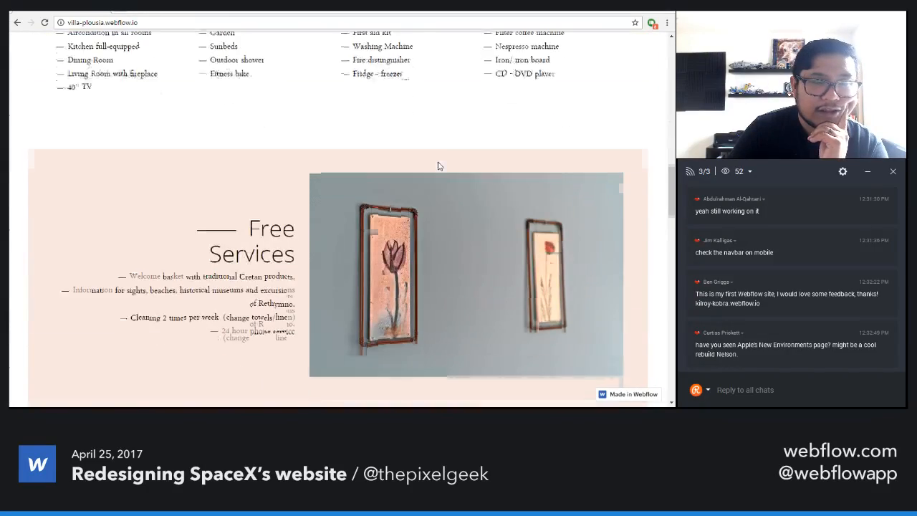
pyautogui.scroll(-9, 441, 164)
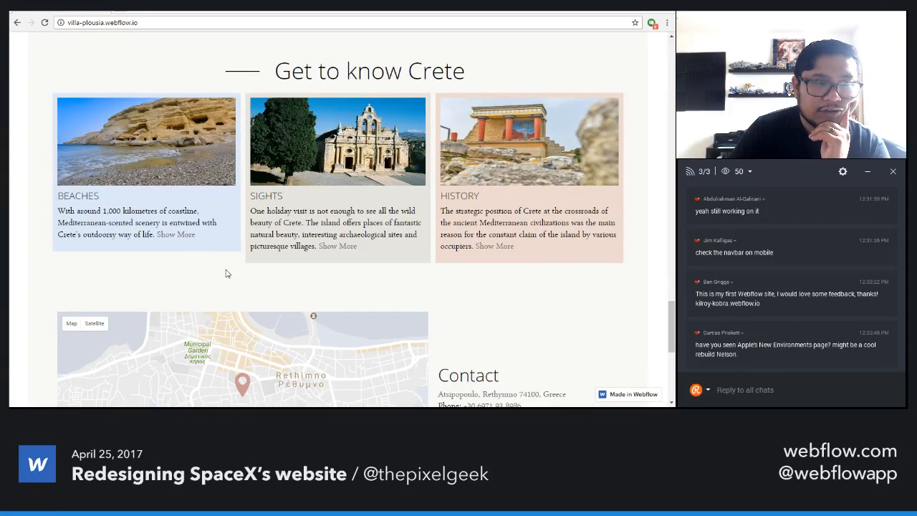
pyautogui.scroll(-5, 538, 285)
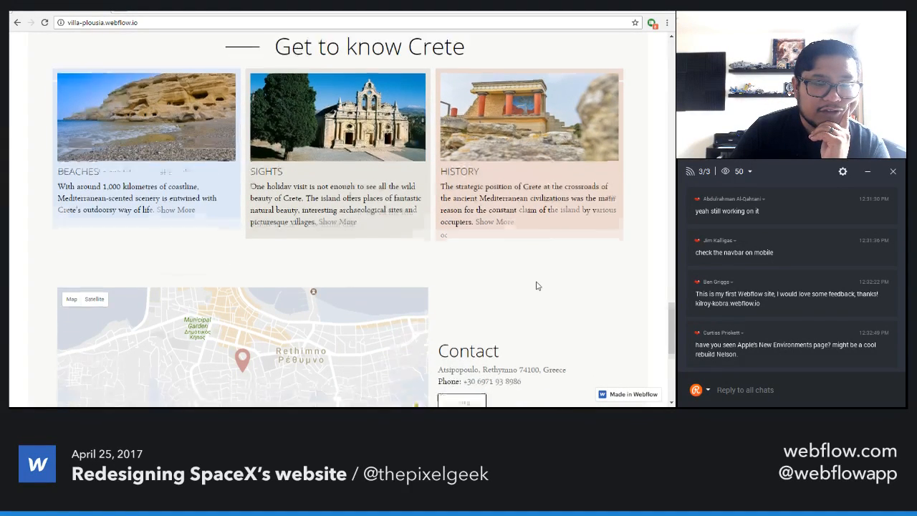
# - Return to the Villa Plousia hero and expand the Crete submenu in the navigation bar
pyautogui.scroll(20, 535, 285)
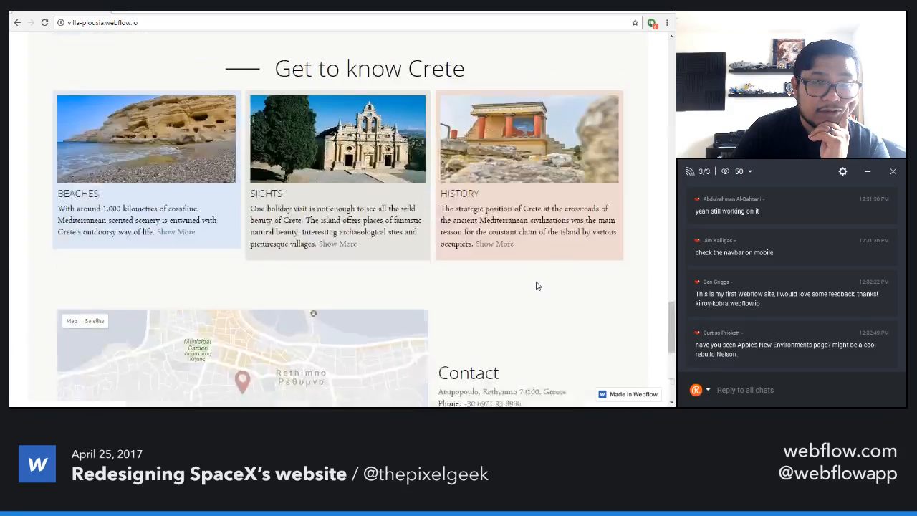
pyautogui.scroll(-1, 536, 236)
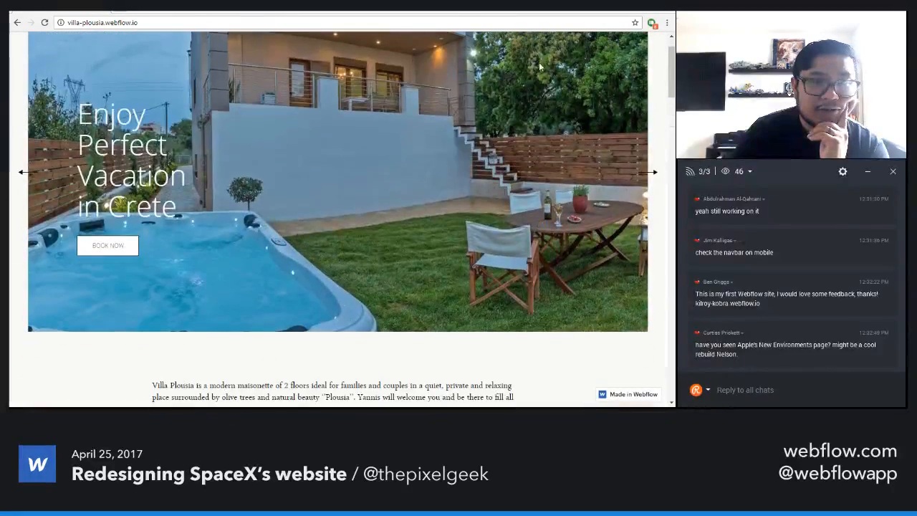
pyautogui.scroll(1, 530, 146)
pyautogui.click(524, 46)
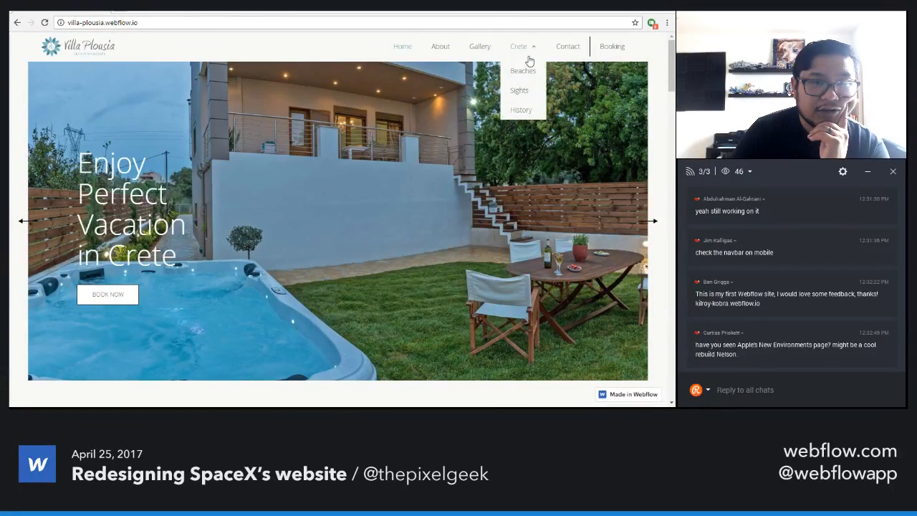
# - Preview the Villa Plousia site in mobile device emulation, checking the navbar on iPhone 6 Plus before switching to Galaxy S5
pyautogui.rightClick(302, 55)
pyautogui.click(380, 189)
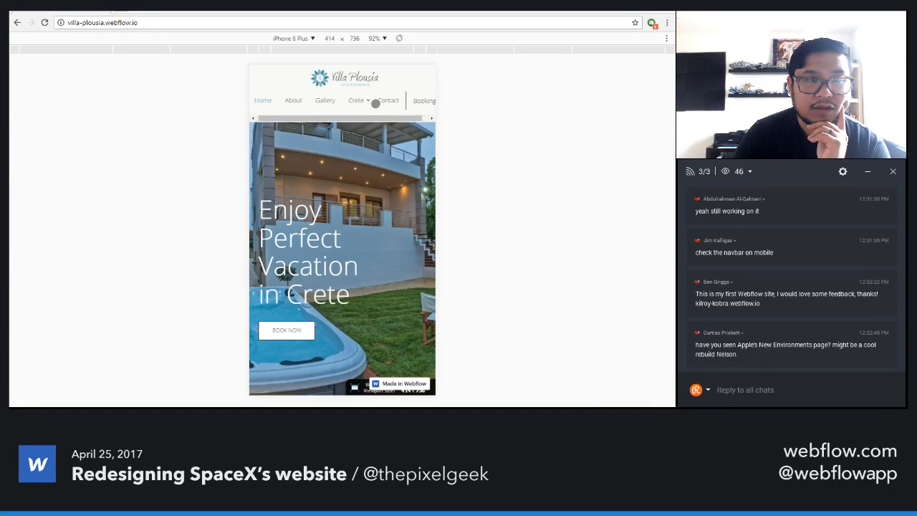
pyautogui.moveTo(408, 102); pyautogui.dragTo(304, 105)
pyautogui.click(309, 39)
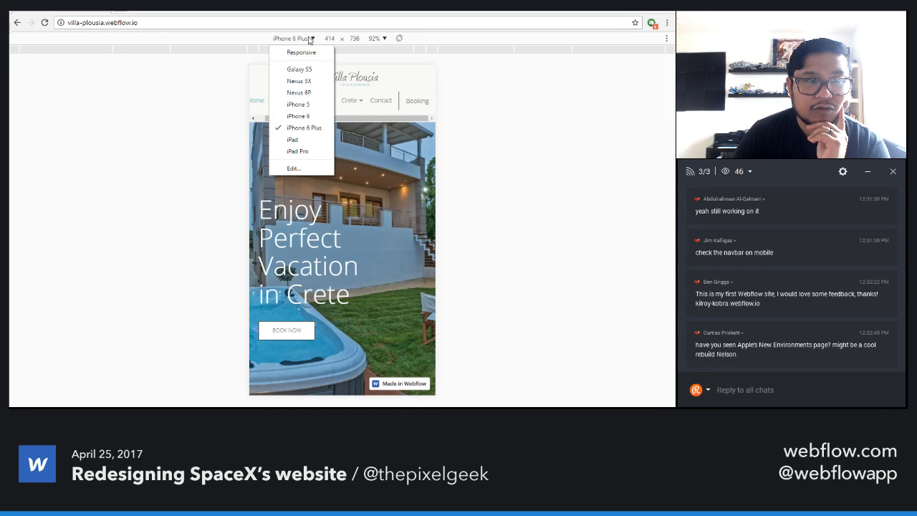
pyautogui.click(297, 64)
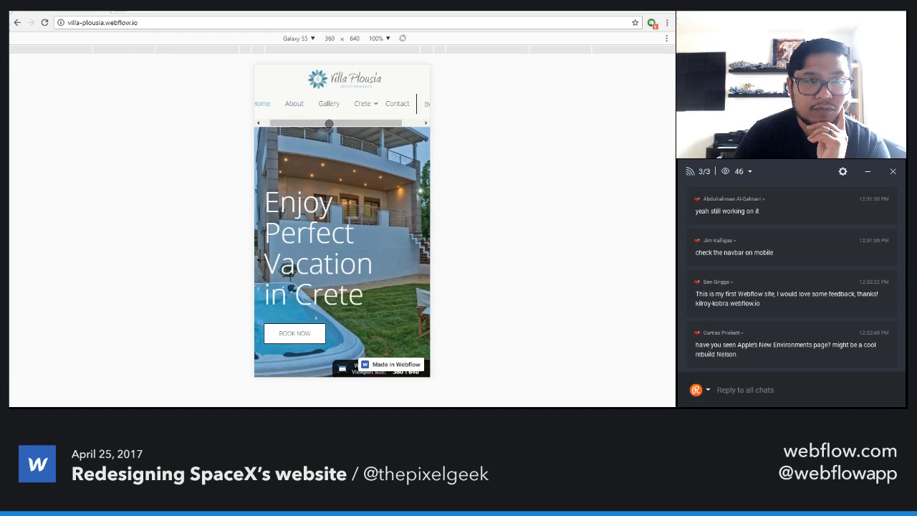
# - Examine the sideways-scrolling mobile navbar from Home to Booking, along with the hero and intro text below it
pyautogui.moveTo(329, 124)
pyautogui.mouseDown()
pyautogui.moveTo(394, 117)
pyautogui.moveTo(298, 123)
pyautogui.moveTo(416, 123)
pyautogui.moveTo(301, 122)
pyautogui.moveTo(373, 124)
pyautogui.moveTo(312, 124)
pyautogui.mouseUp()
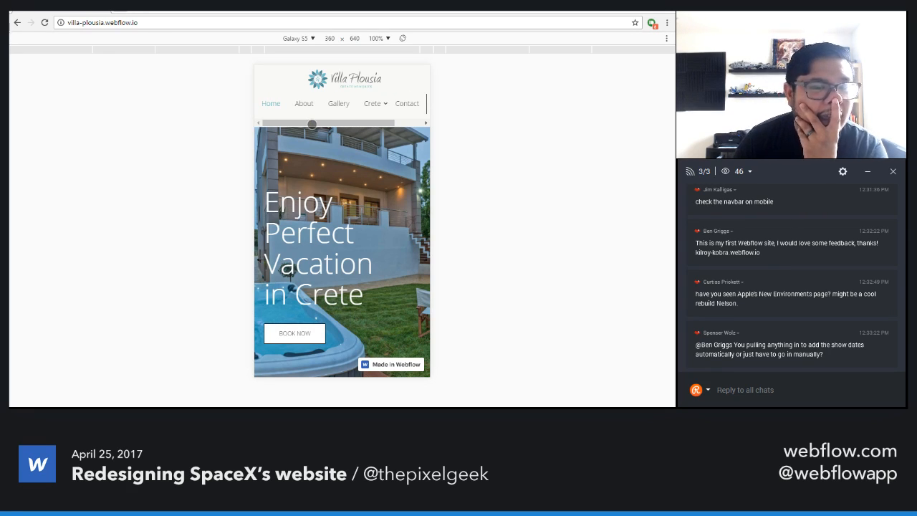
pyautogui.moveTo(312, 124); pyautogui.dragTo(378, 122)
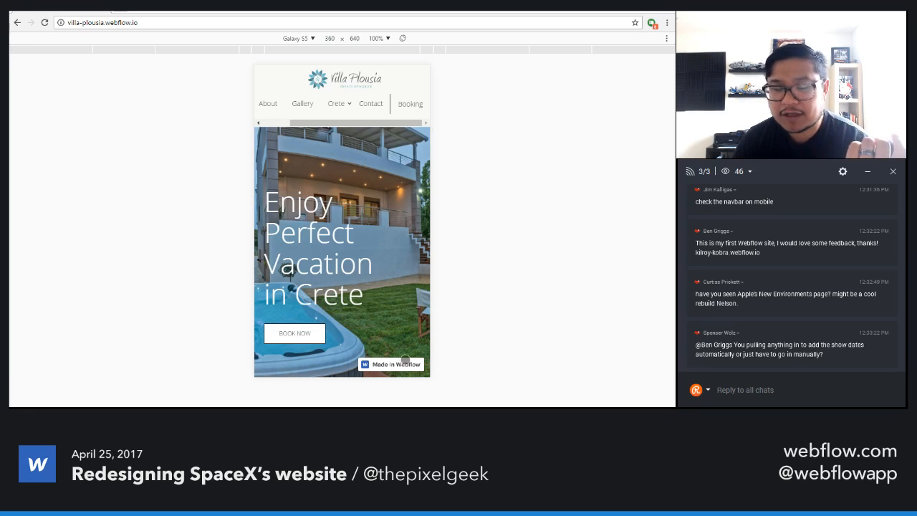
pyautogui.moveTo(374, 306); pyautogui.dragTo(390, 190)
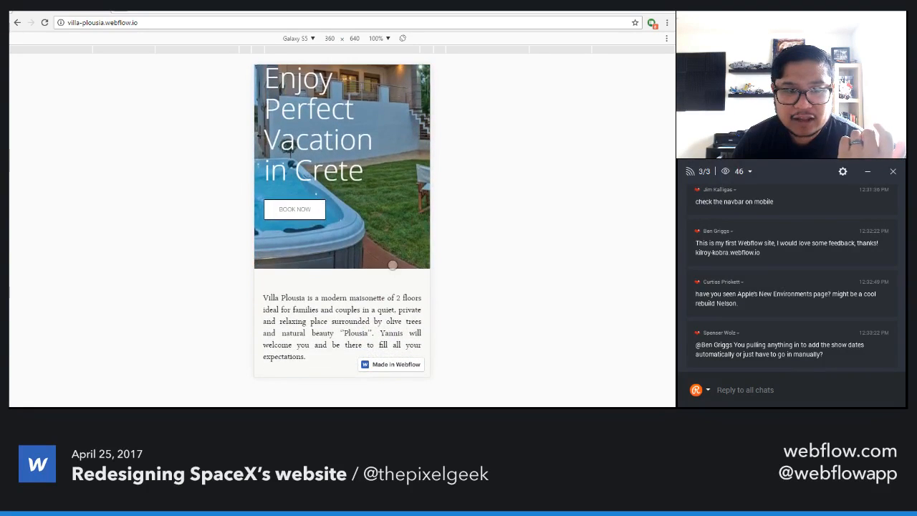
pyautogui.moveTo(386, 369); pyautogui.dragTo(381, 309)
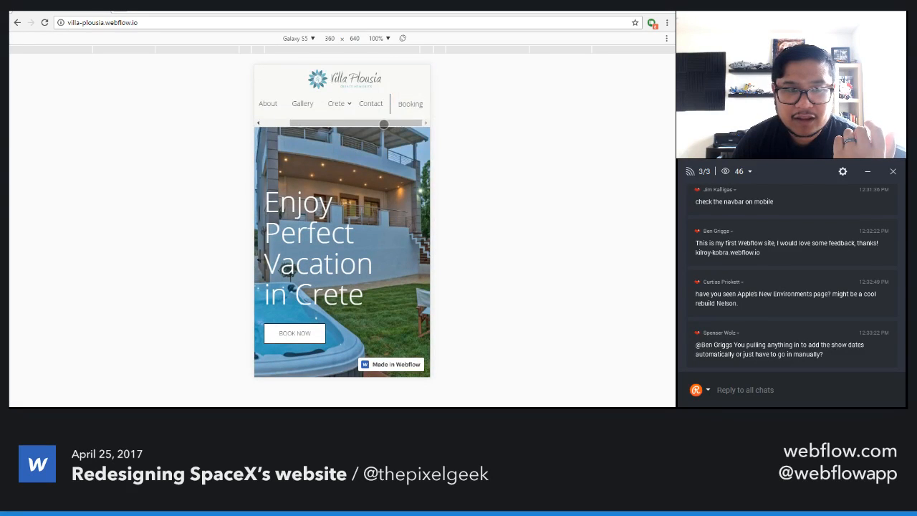
pyautogui.moveTo(384, 123); pyautogui.dragTo(309, 109)
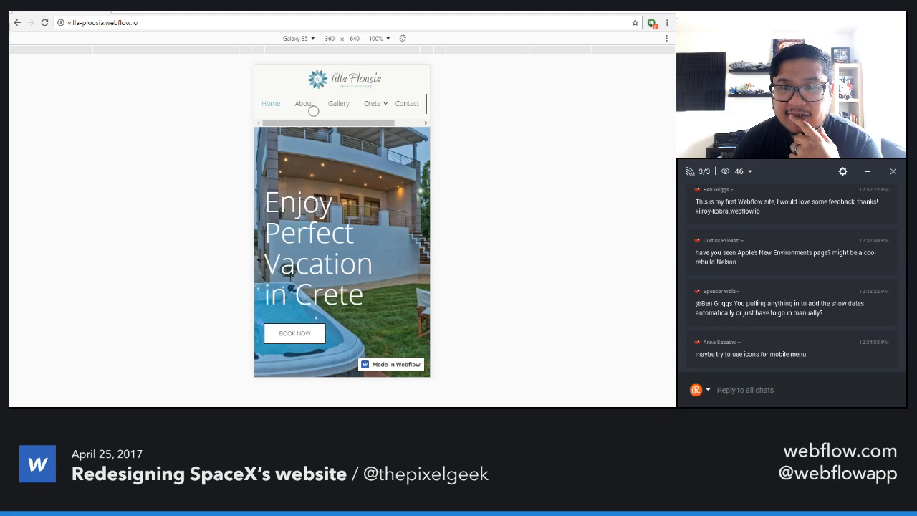
pyautogui.moveTo(313, 111); pyautogui.dragTo(436, 108)
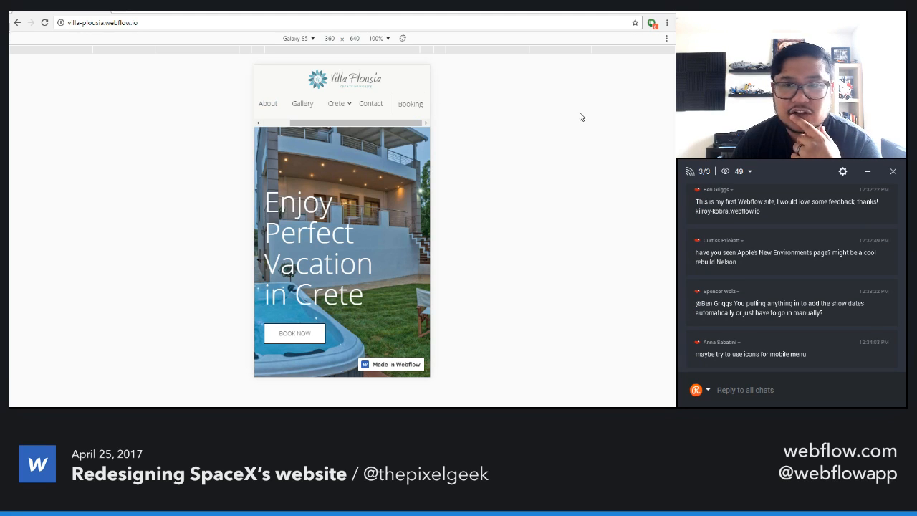
# - Find the kilroy-kobra.webflow.io link in the viewer chat and copy it
pyautogui.scroll(2, 781, 307)
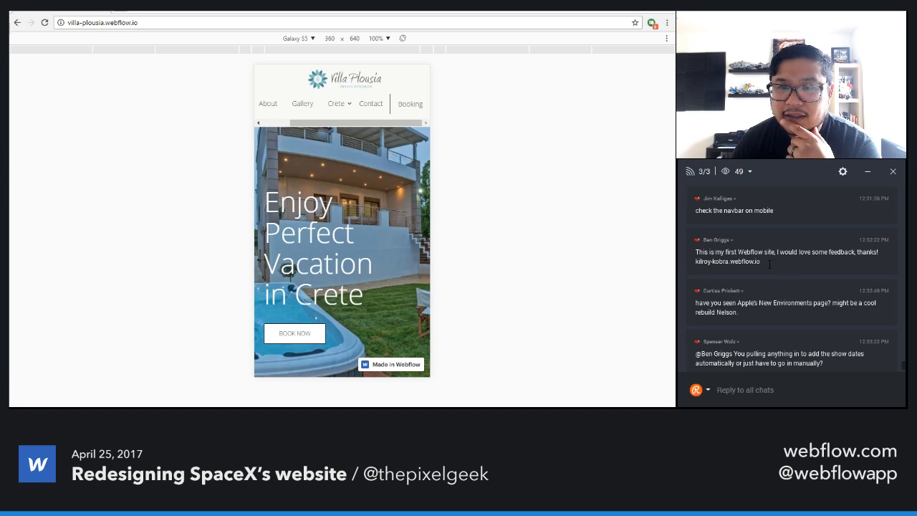
pyautogui.moveTo(769, 264); pyautogui.dragTo(695, 263)
pyautogui.hotkey('ctrl', 'c')
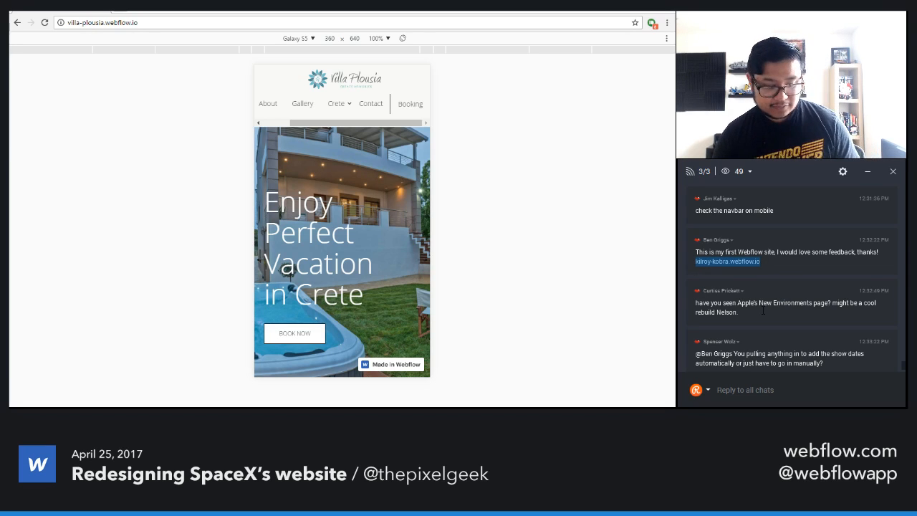
# - Close the mobile device preview and load the copied kilroy-kobra.webflow.io address
pyautogui.press('F12')
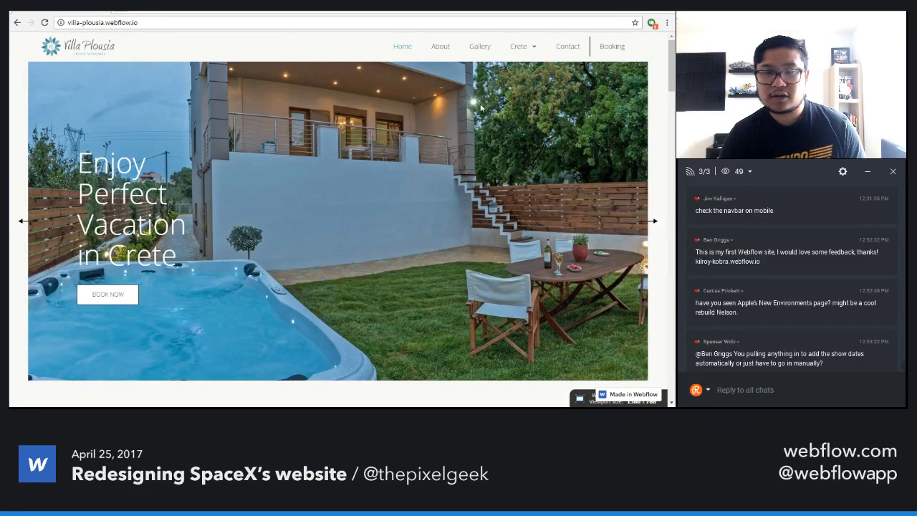
pyautogui.click(291, 22)
pyautogui.hotkey('ctrl', 'v')
pyautogui.press('Return')
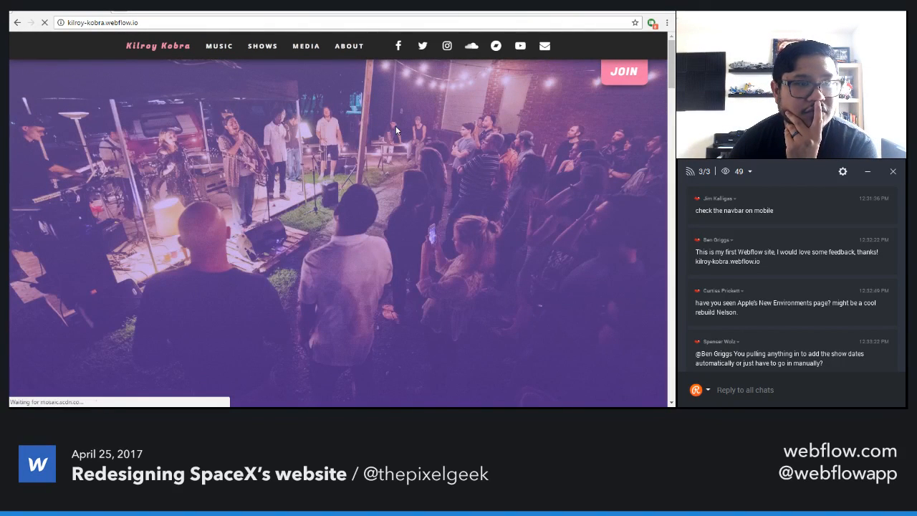
# - Examine the Kilroy Kobra hero and the start of its Music section, and bring up the newest chat messages
pyautogui.scroll(-3, 395, 129)
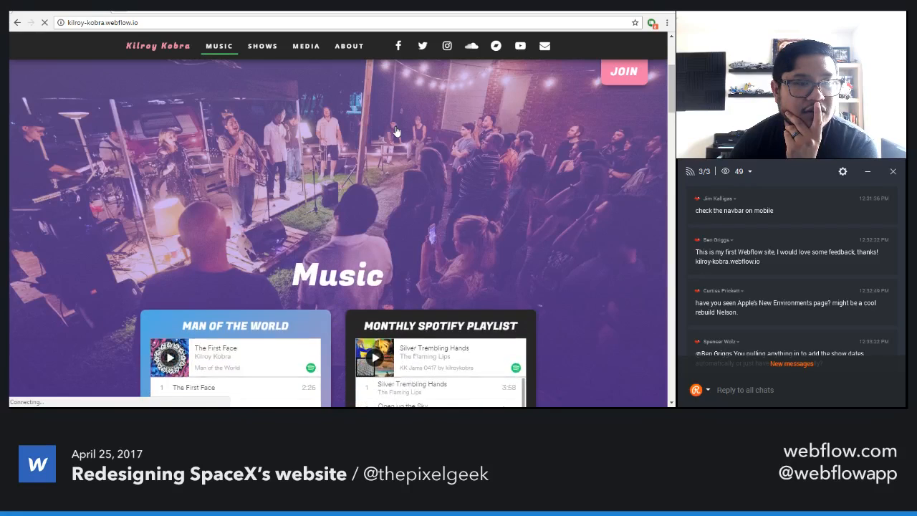
pyautogui.scroll(3, 396, 129)
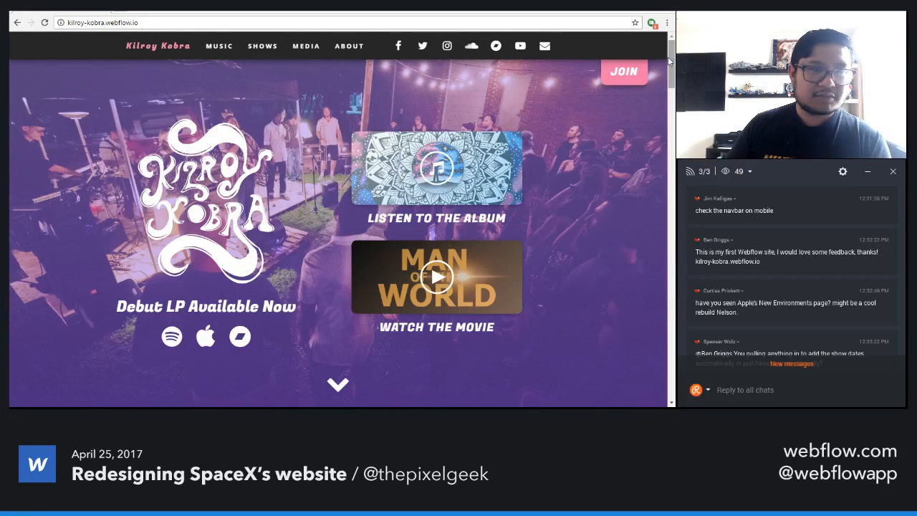
pyautogui.scroll(-2, 520, 84)
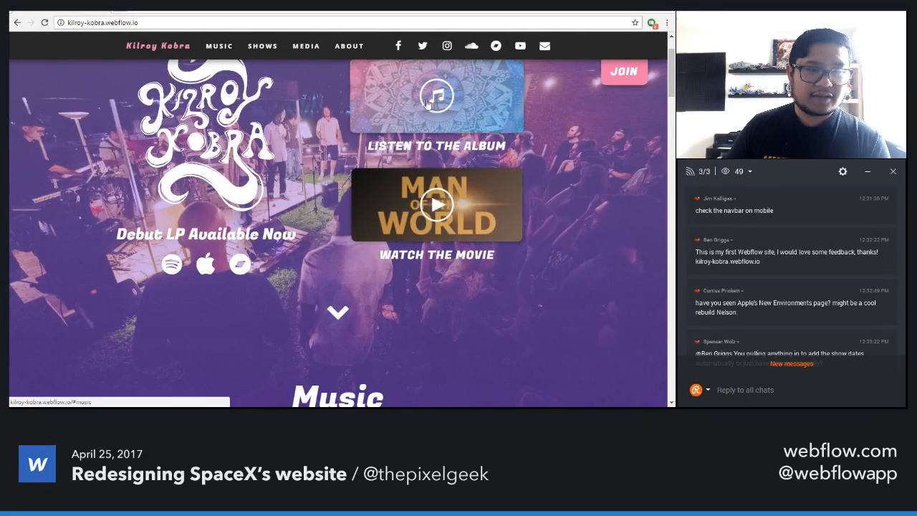
pyautogui.scroll(2, 373, 172)
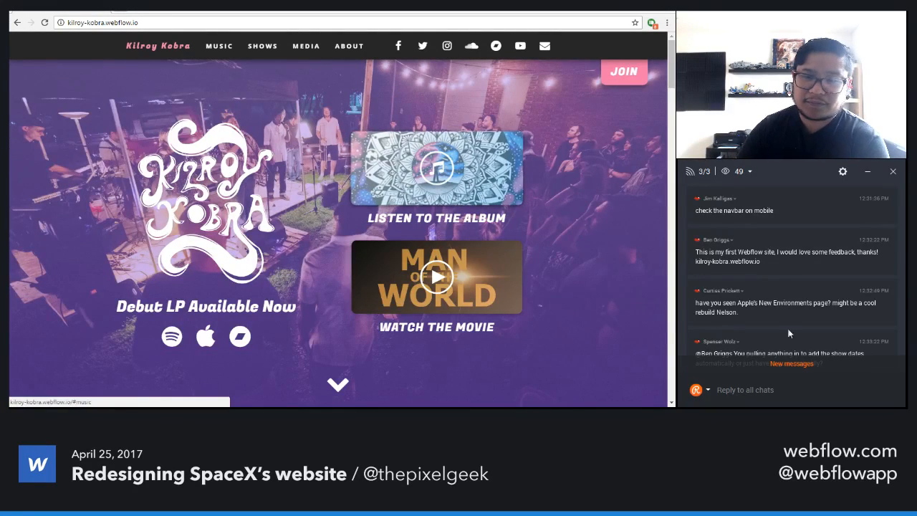
pyautogui.click(785, 366)
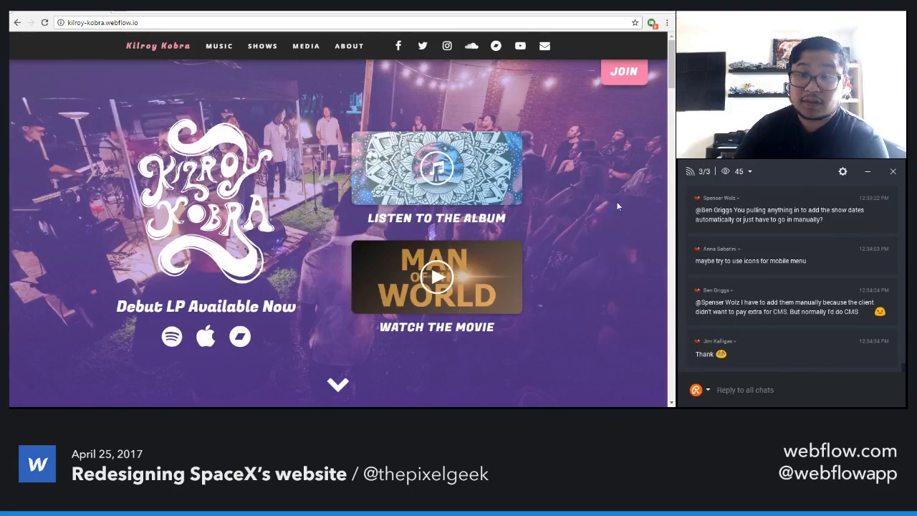
# - Browse the Kilroy Kobra page from the Music playlists down to the Media section's movie trailer
pyautogui.moveTo(672, 79); pyautogui.dragTo(678, 288)
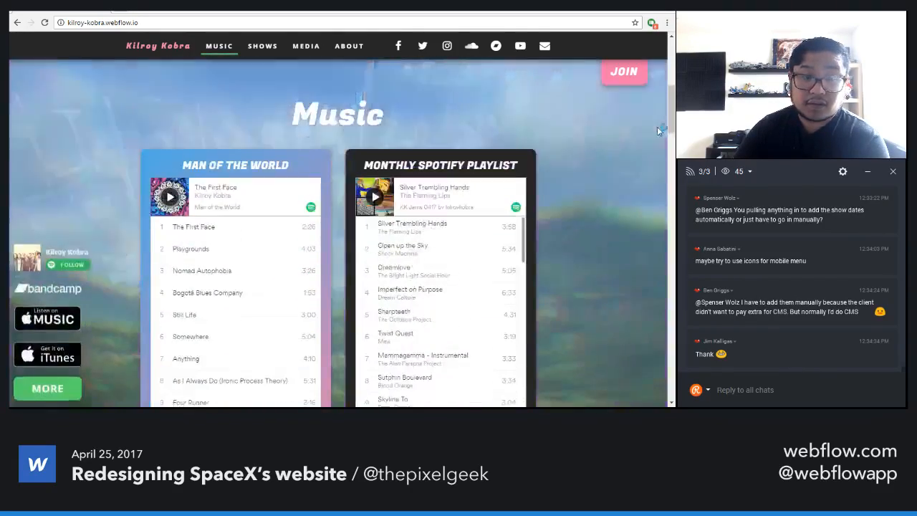
pyautogui.moveTo(672, 108); pyautogui.dragTo(684, 370)
pyautogui.scroll(-10, 660, 282)
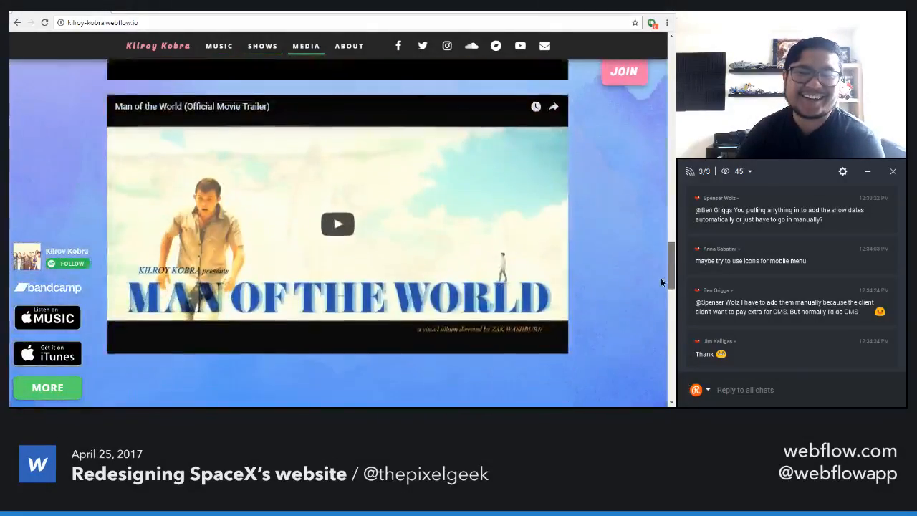
# - Compare the Kilroy Kobra site's Shows list and Media videos, and return to the hero
pyautogui.moveTo(661, 282); pyautogui.dragTo(645, 203)
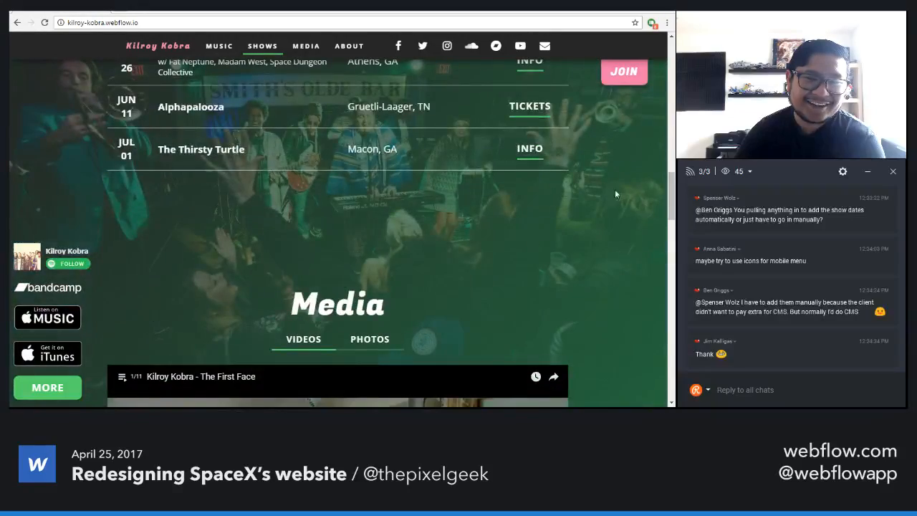
pyautogui.scroll(-7, 614, 193)
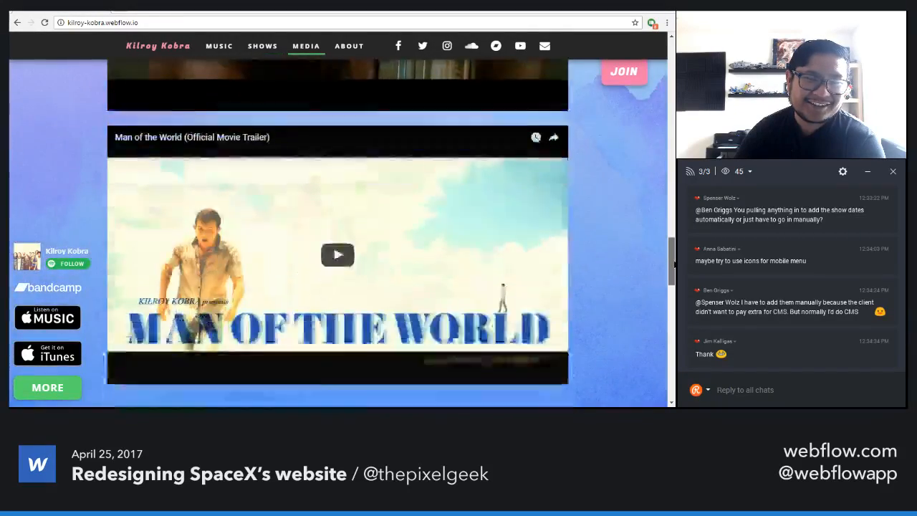
pyautogui.moveTo(675, 265); pyautogui.dragTo(622, 168)
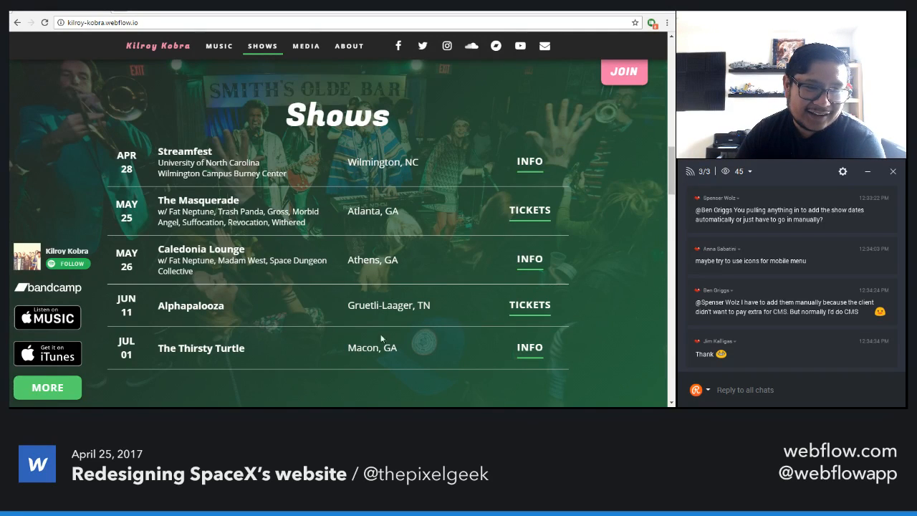
pyautogui.scroll(1, 673, 177)
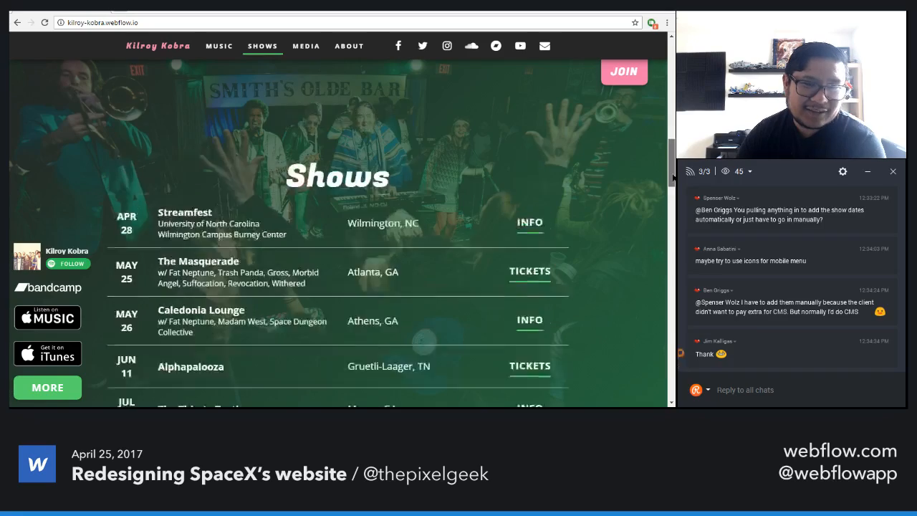
pyautogui.moveTo(674, 178); pyautogui.dragTo(666, 64)
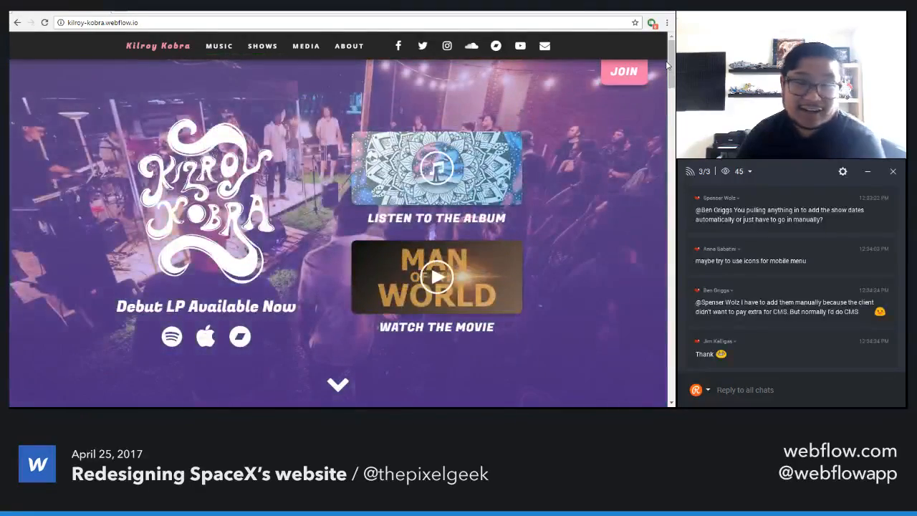